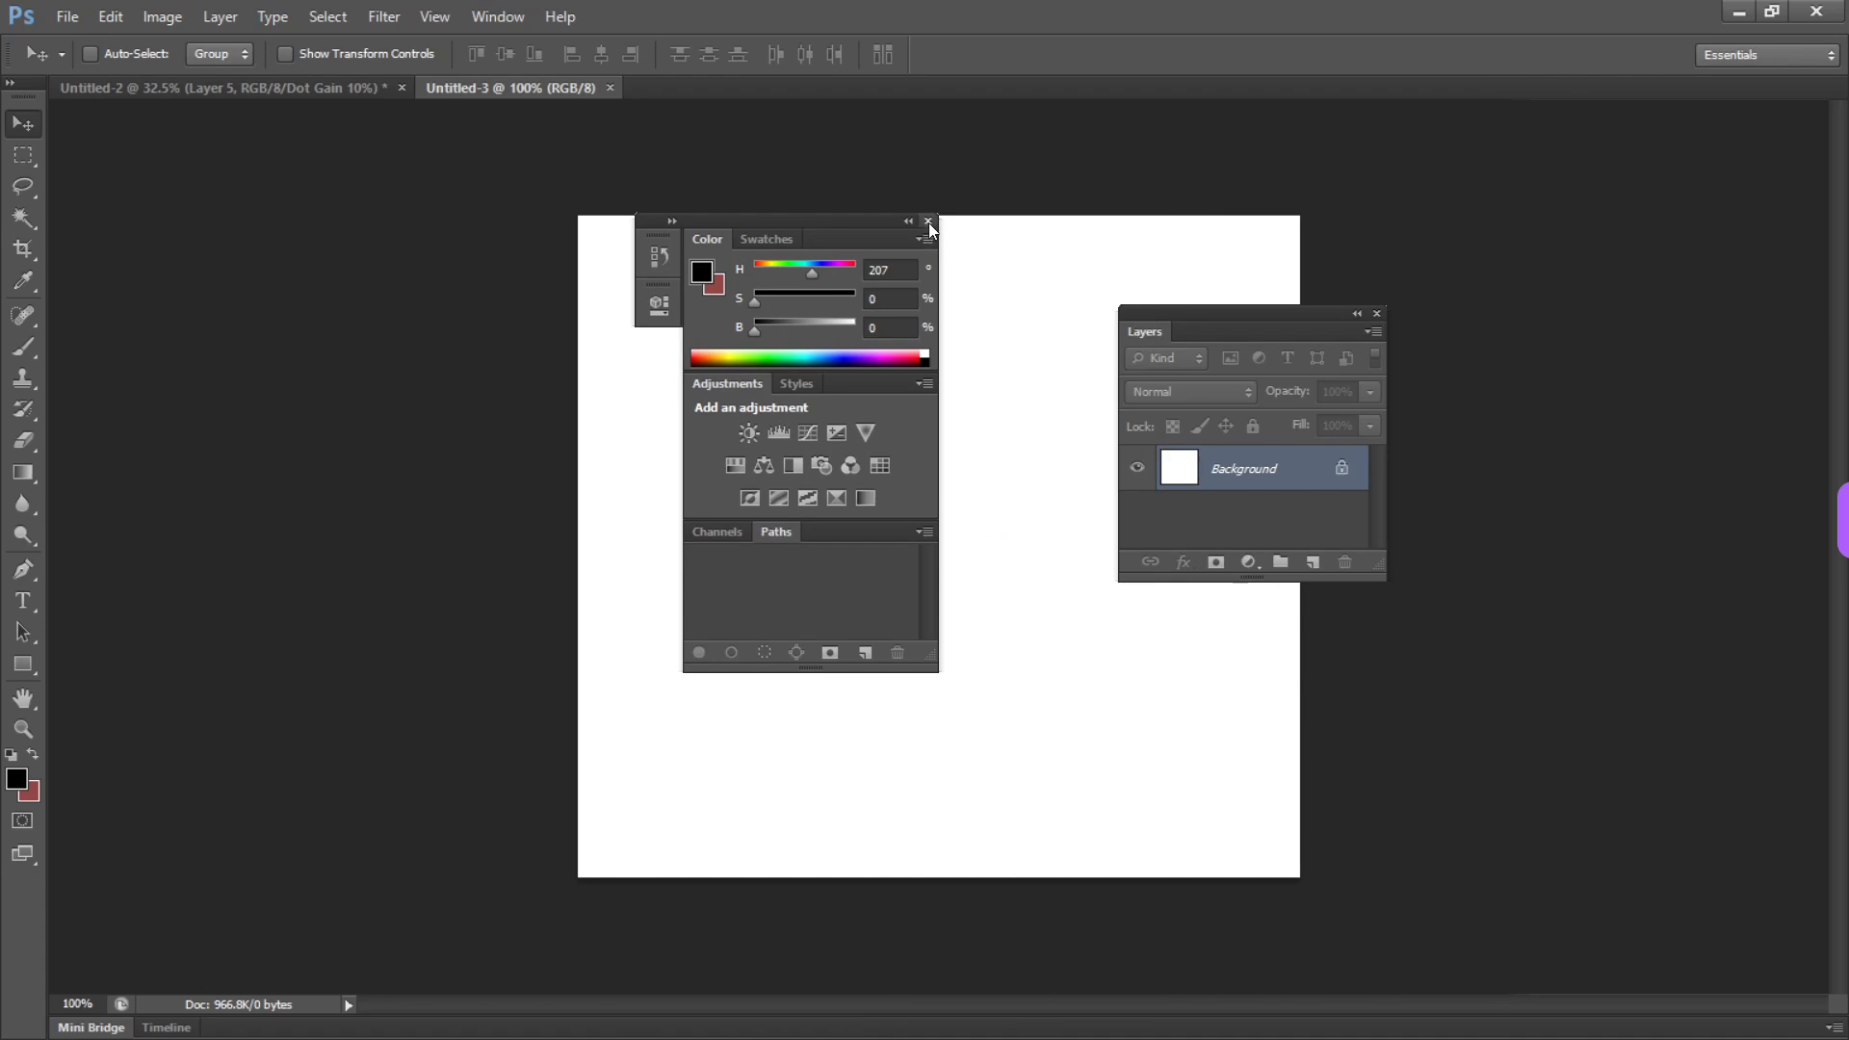
# Close the floating Color, Adjustments and Paths panel group, then dock the Layers panel alone and show the toolbox in two columns
pyautogui.click(930, 223)
pyautogui.moveTo(1255, 331); pyautogui.dragTo(801, 372)
pyautogui.moveTo(27, 99); pyautogui.dragTo(8, 227)
pyautogui.click(447, 287)
pyautogui.moveTo(823, 354); pyautogui.dragTo(1835, 347)
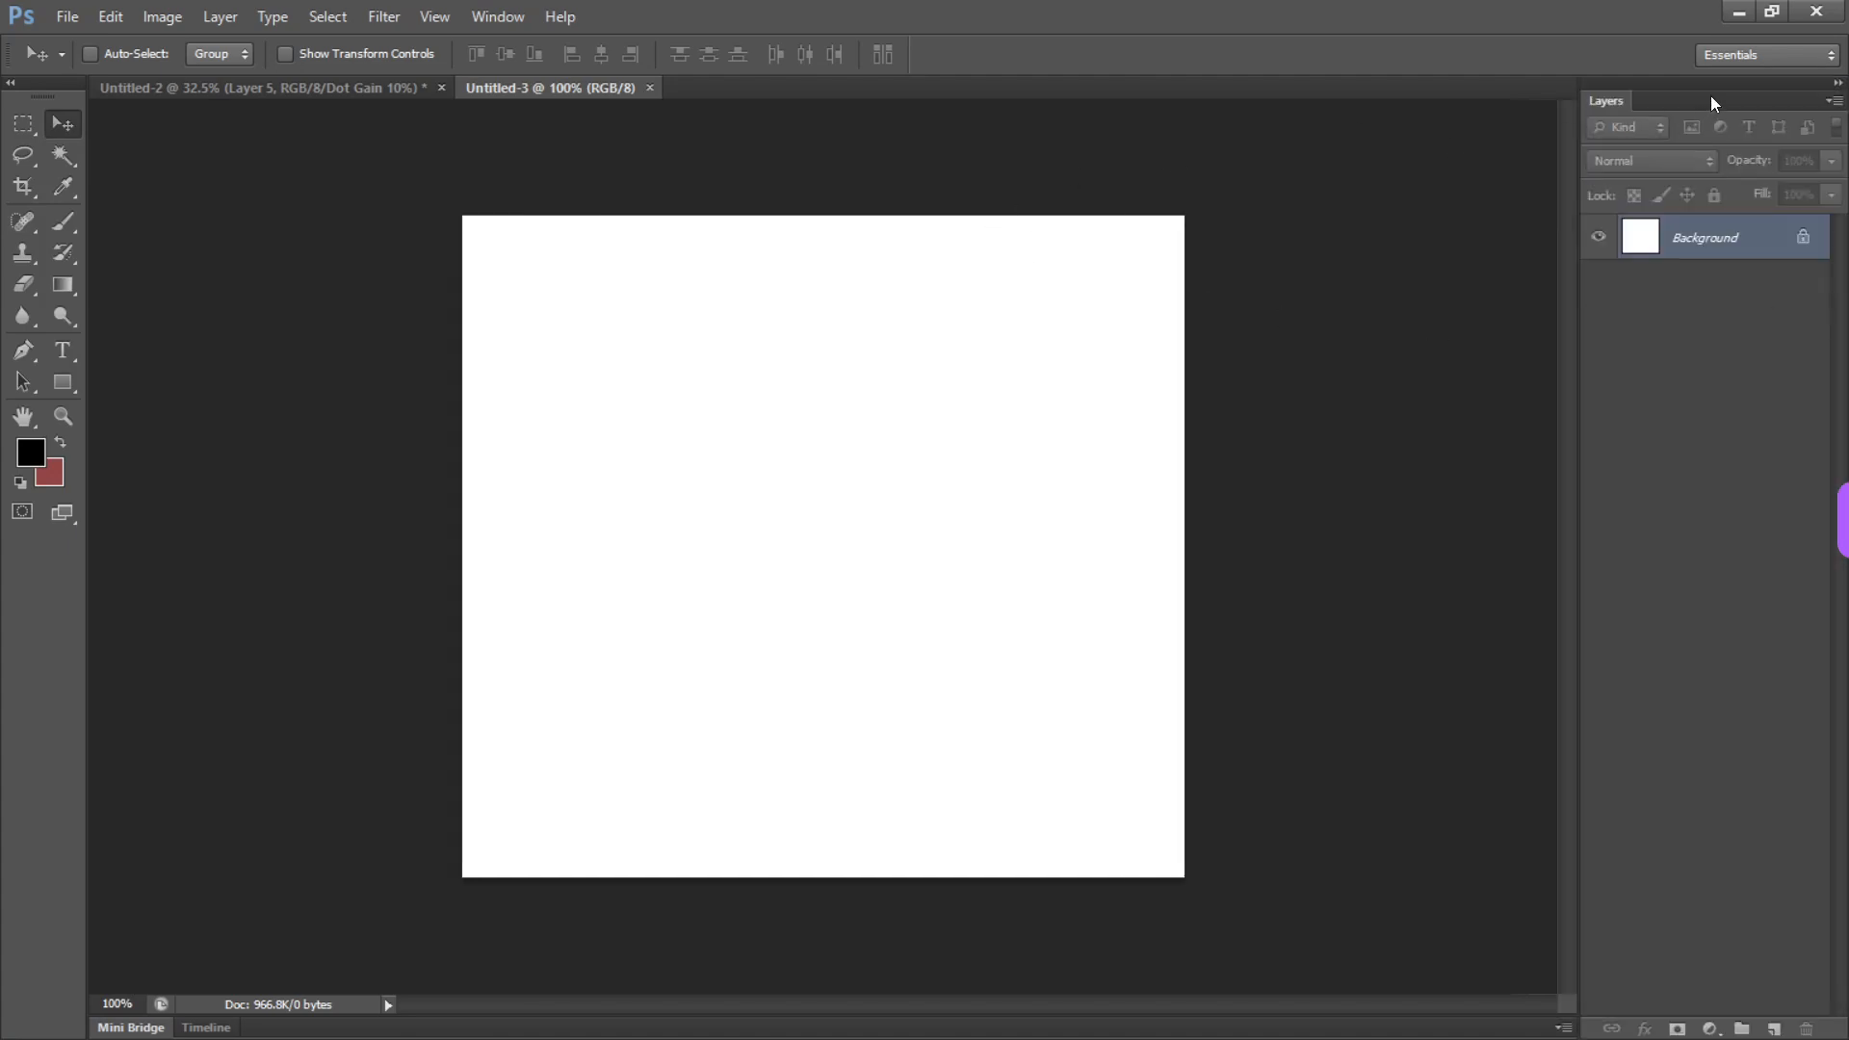
# Undock the Layers panel and place it as a floating panel beside the canvas
pyautogui.moveTo(1710, 96); pyautogui.dragTo(1158, 316)
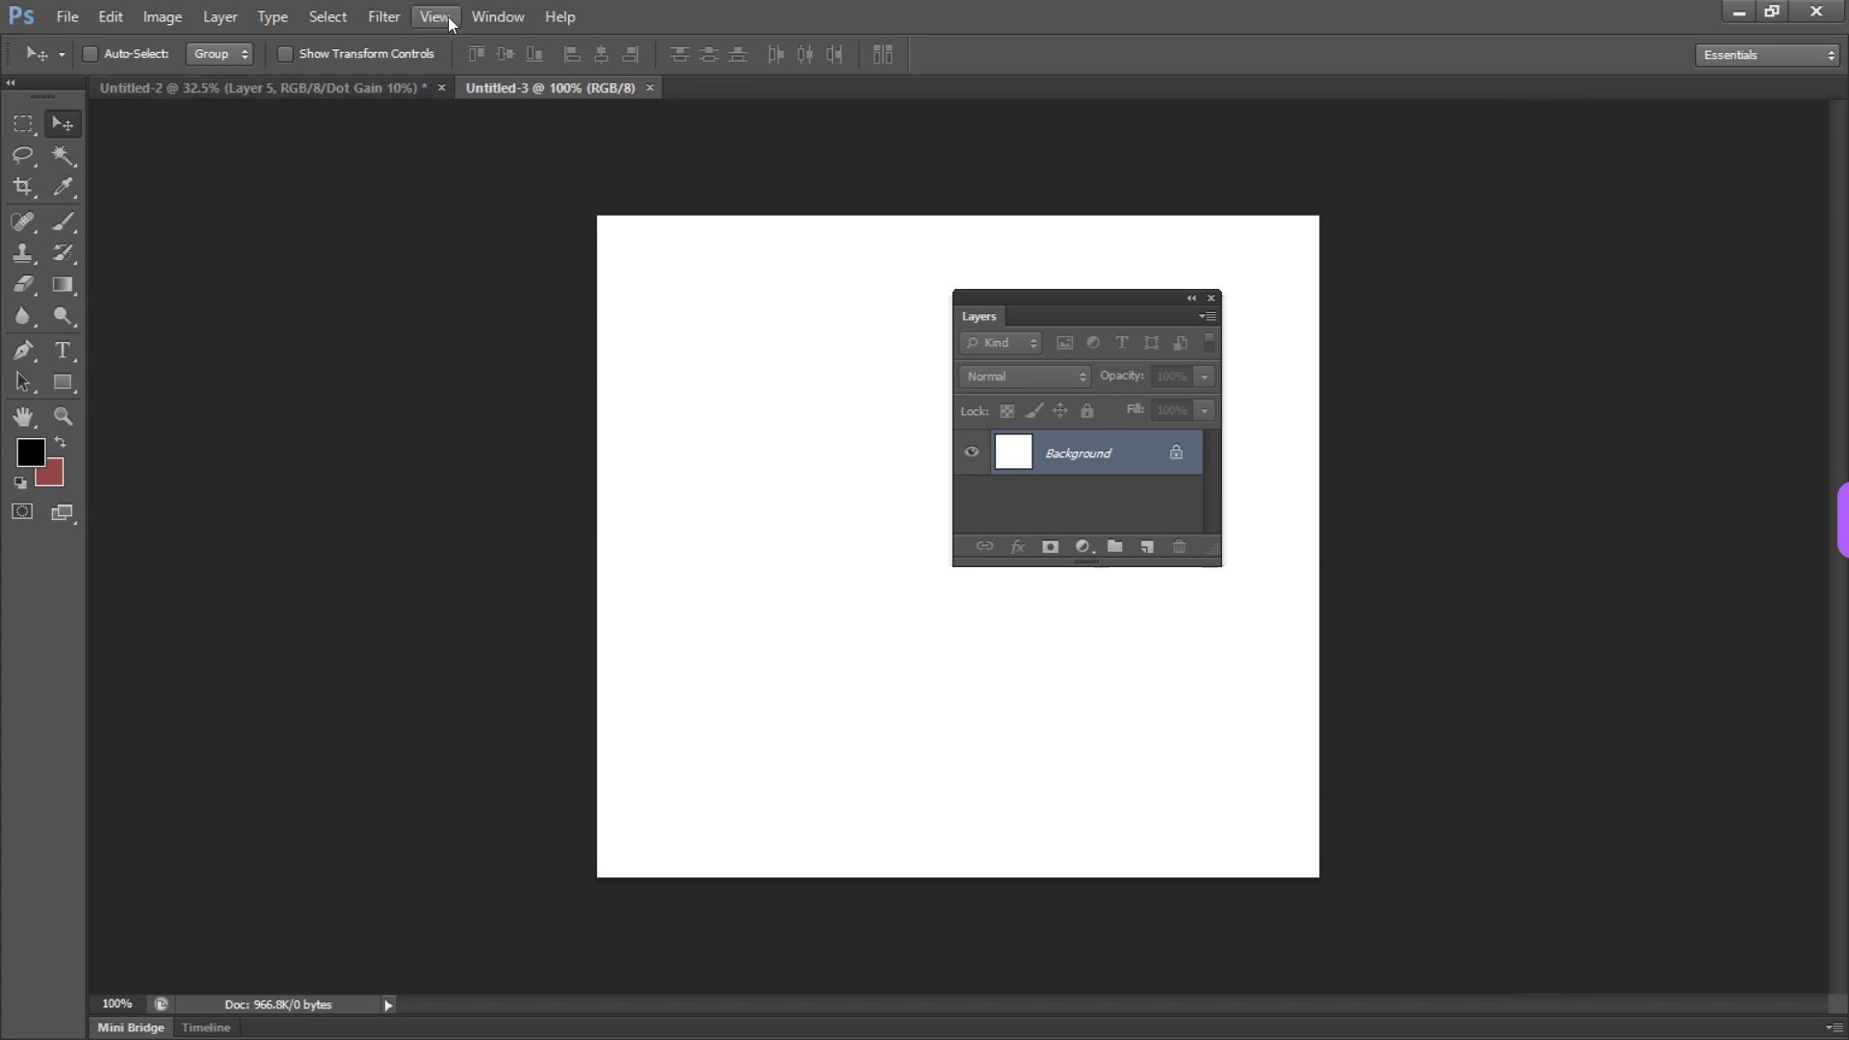
pyautogui.click(490, 19)
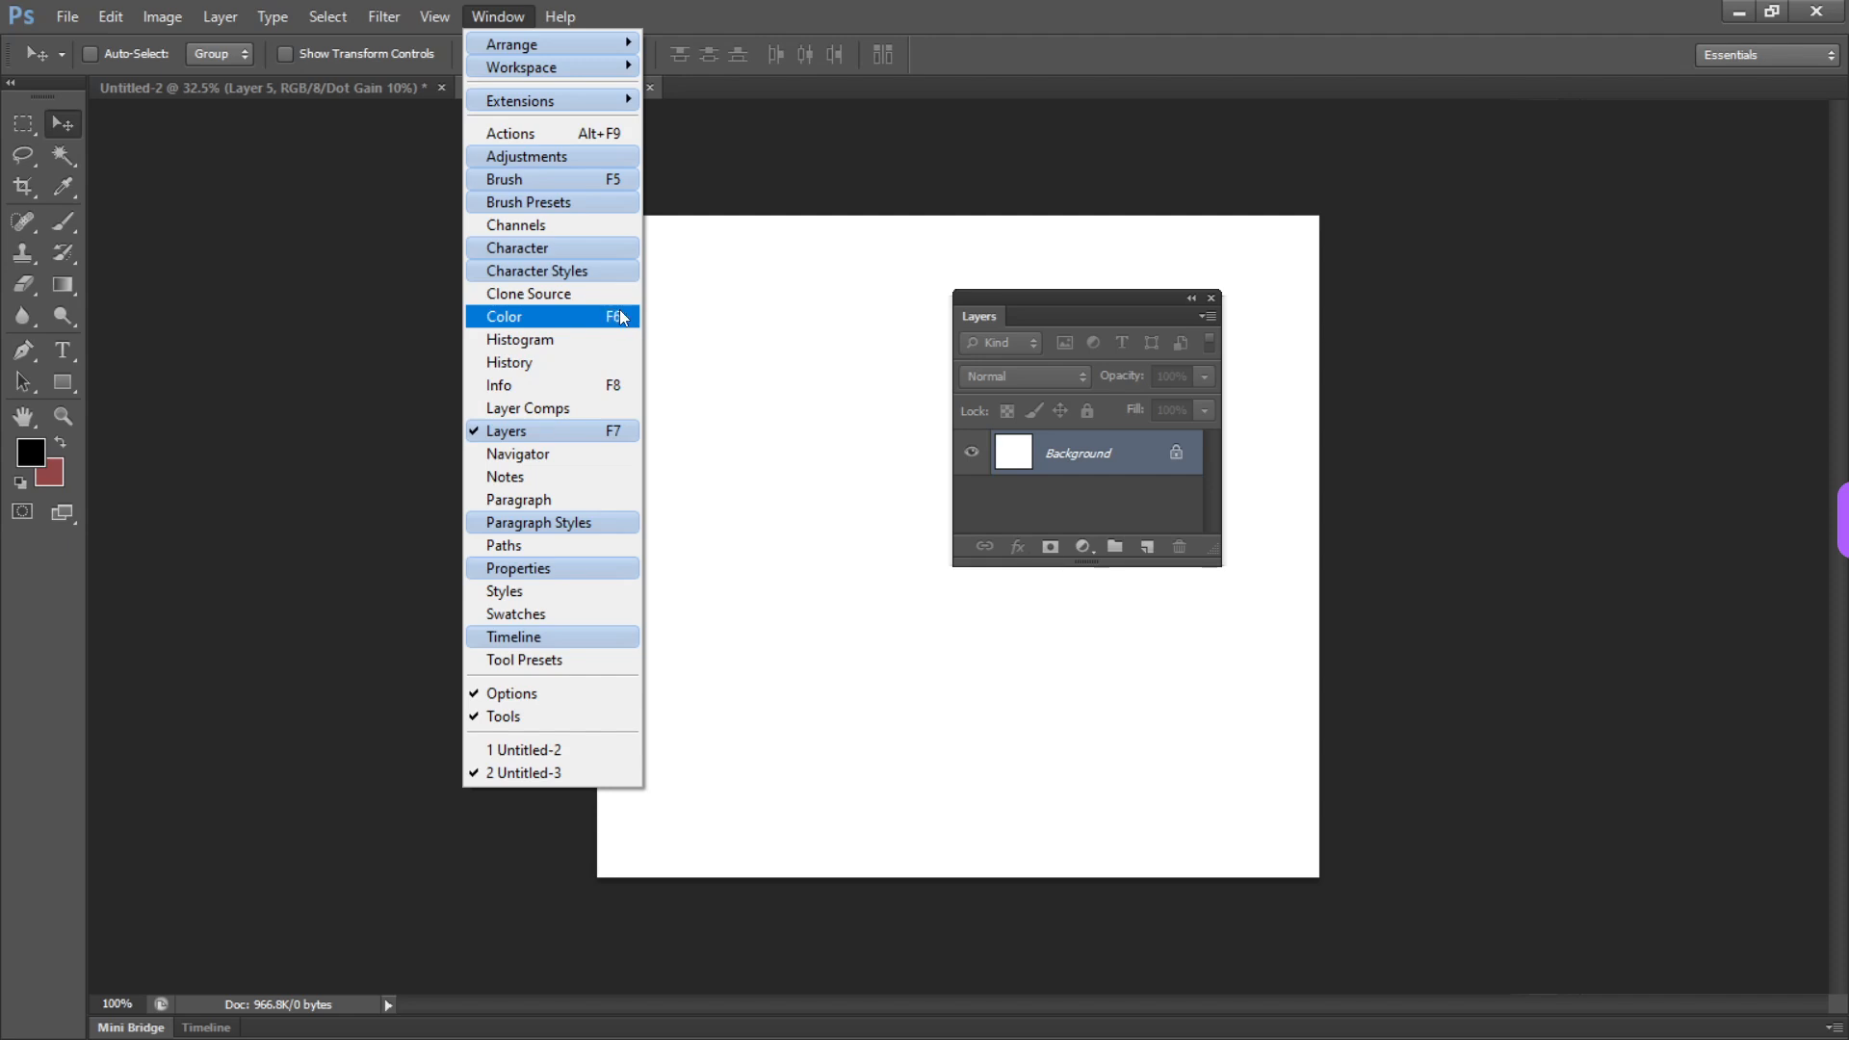
pyautogui.click(370, 377)
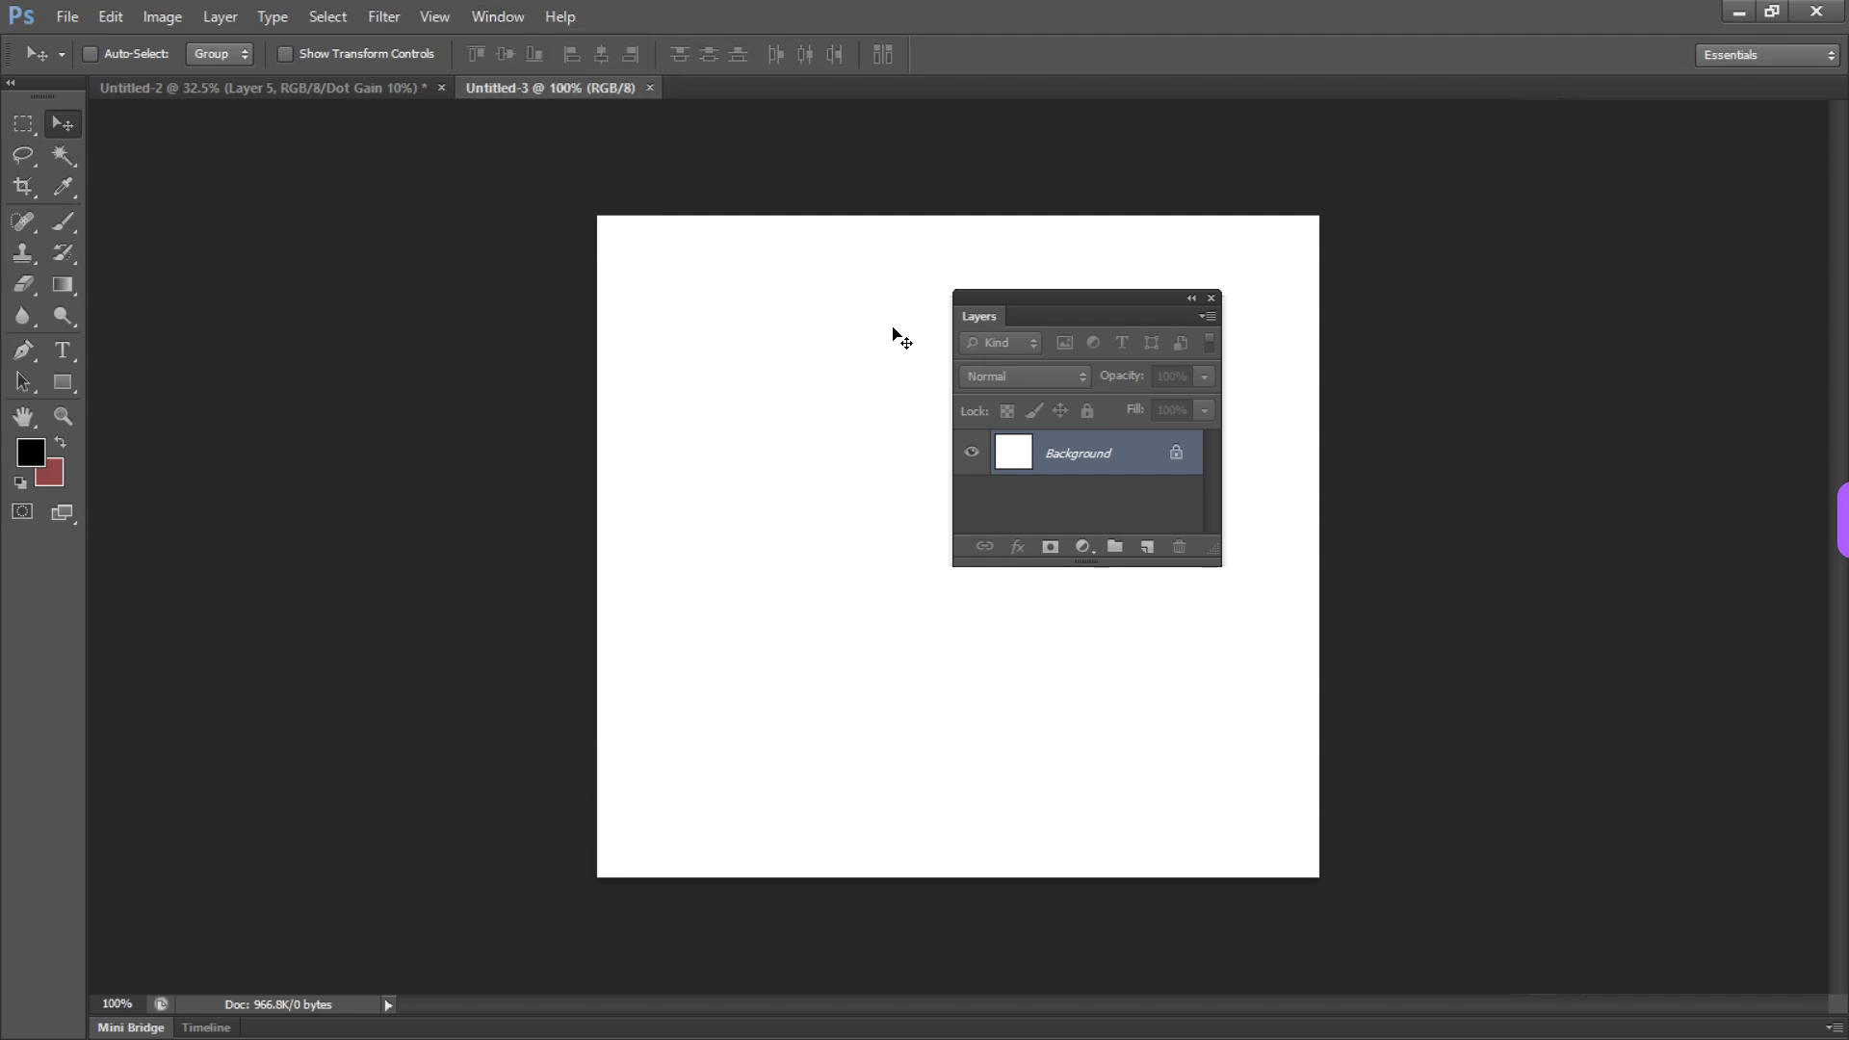
pyautogui.moveTo(1115, 307); pyautogui.dragTo(1519, 392)
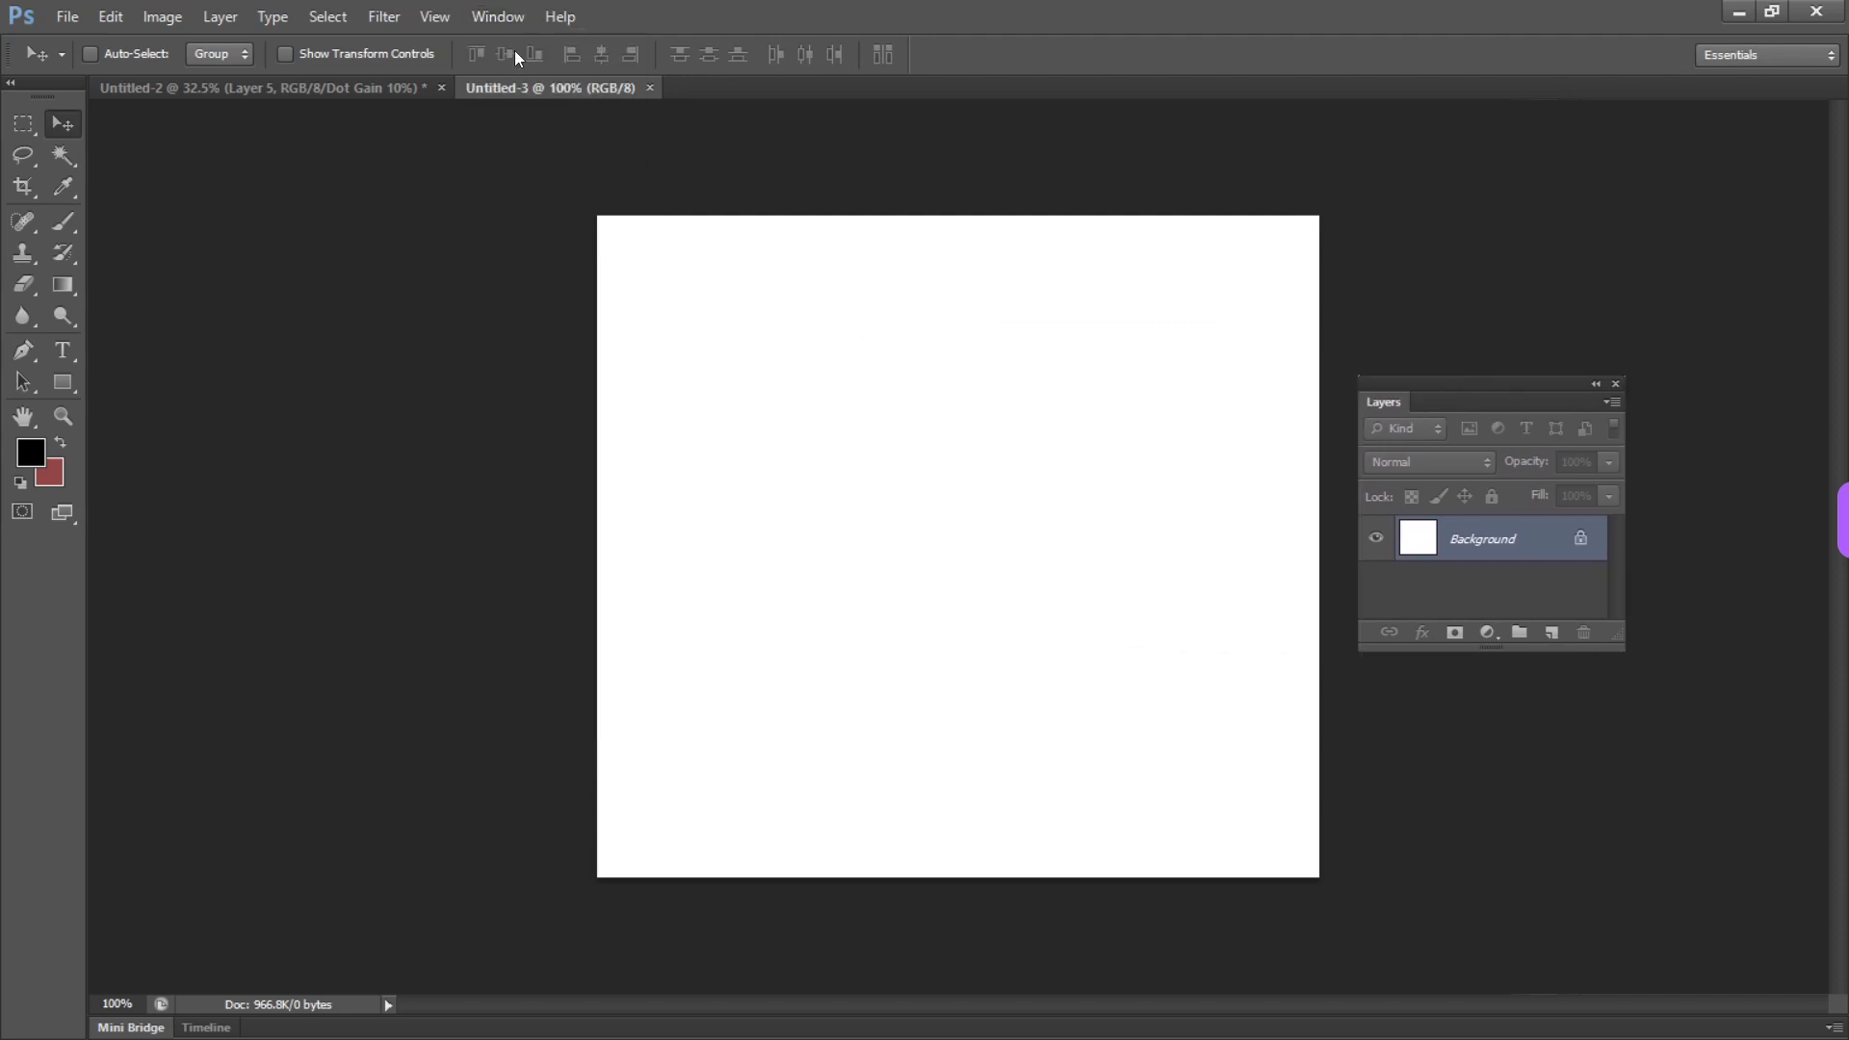
# Reset the Essentials workspace and detach the Layers panel and the remaining panel group from the dock
pyautogui.click(497, 27)
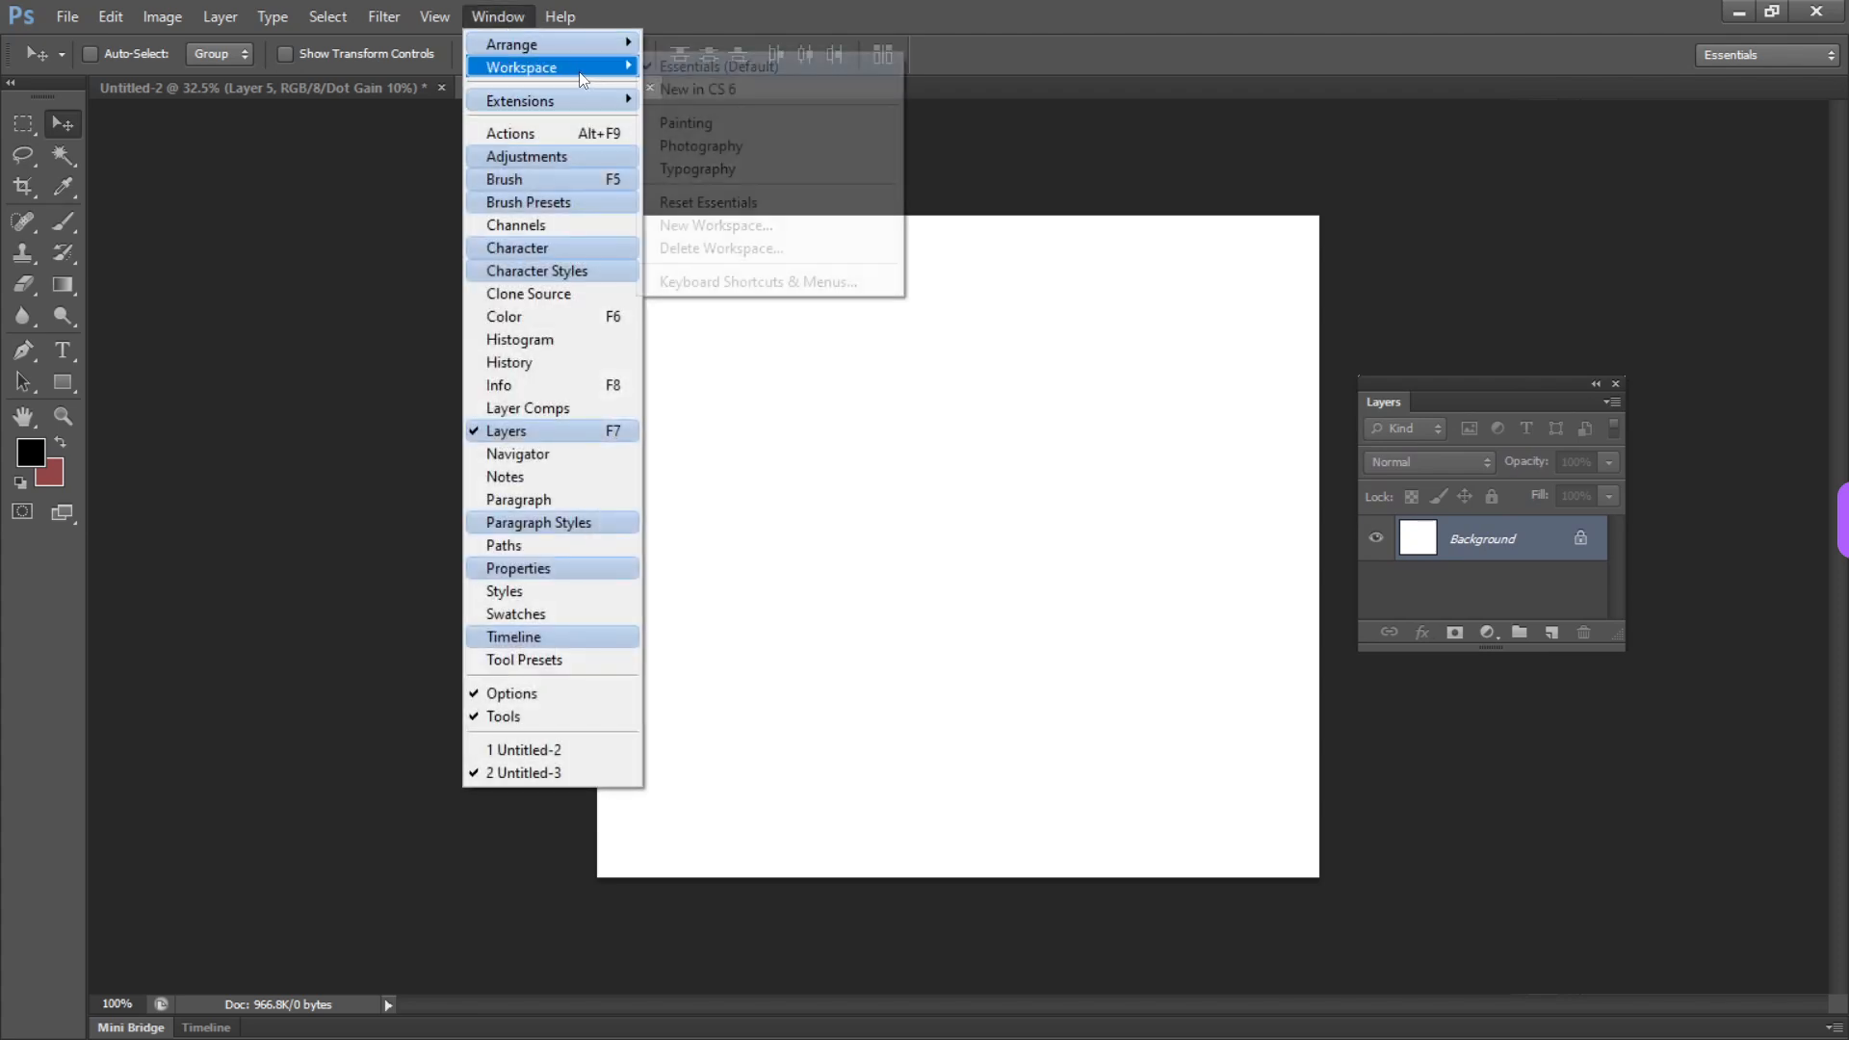
pyautogui.click(730, 202)
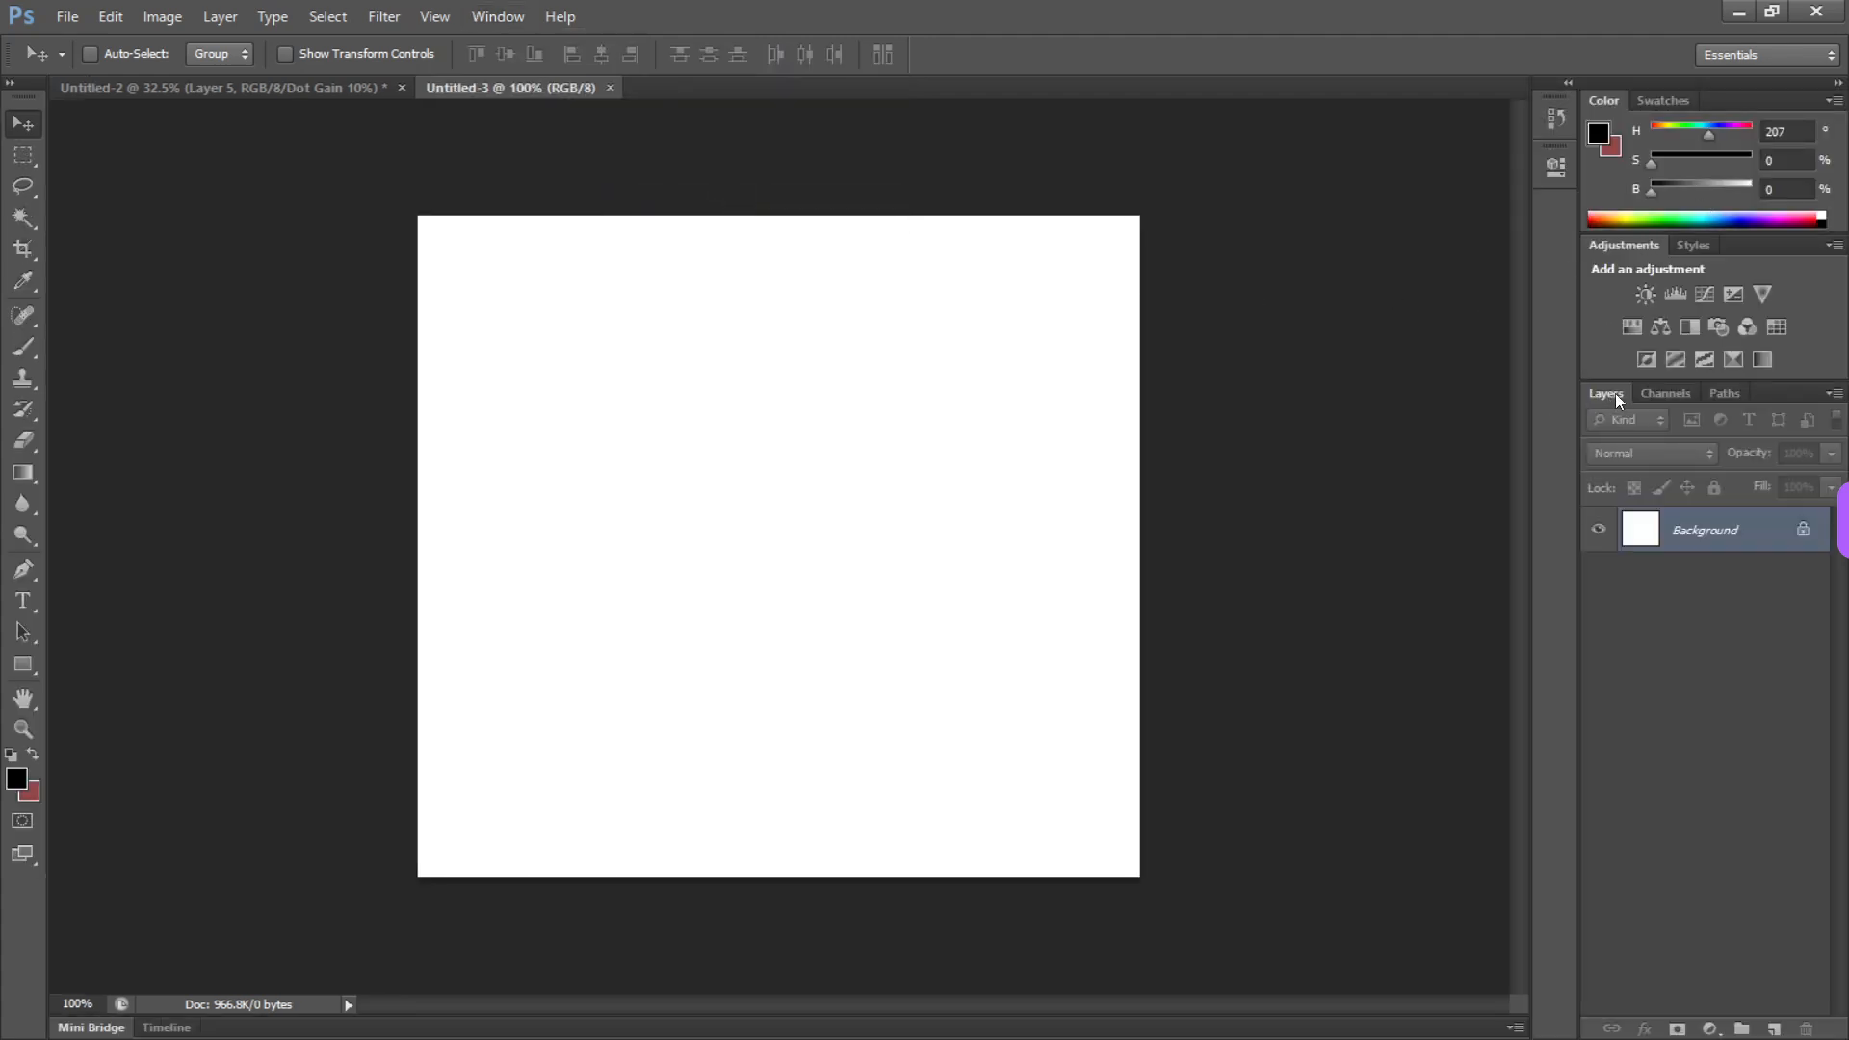
pyautogui.moveTo(1616, 393); pyautogui.dragTo(1066, 304)
pyautogui.moveTo(1743, 95); pyautogui.dragTo(882, 292)
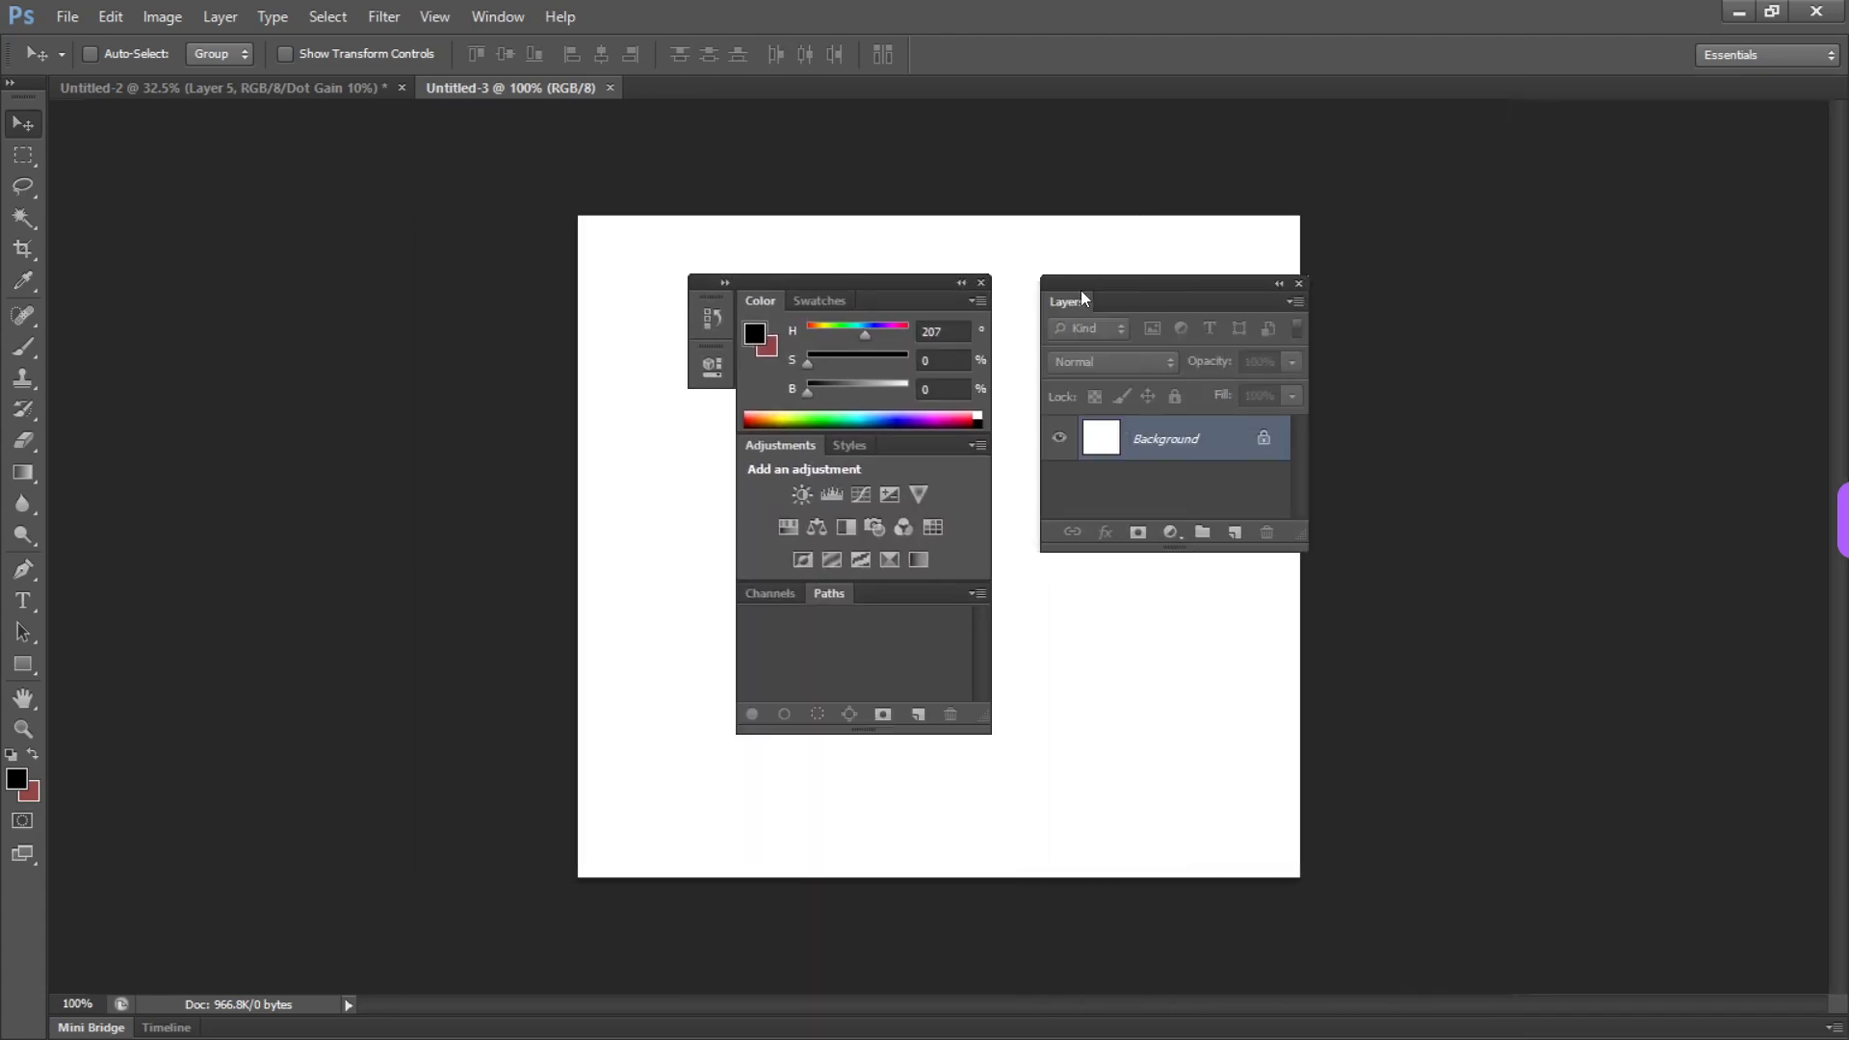
# Leave only the Layers panel docked beside the canvas and show the toolbox in two columns
pyautogui.click(986, 279)
pyautogui.moveTo(1201, 302); pyautogui.dragTo(1816, 356)
pyautogui.click(10, 84)
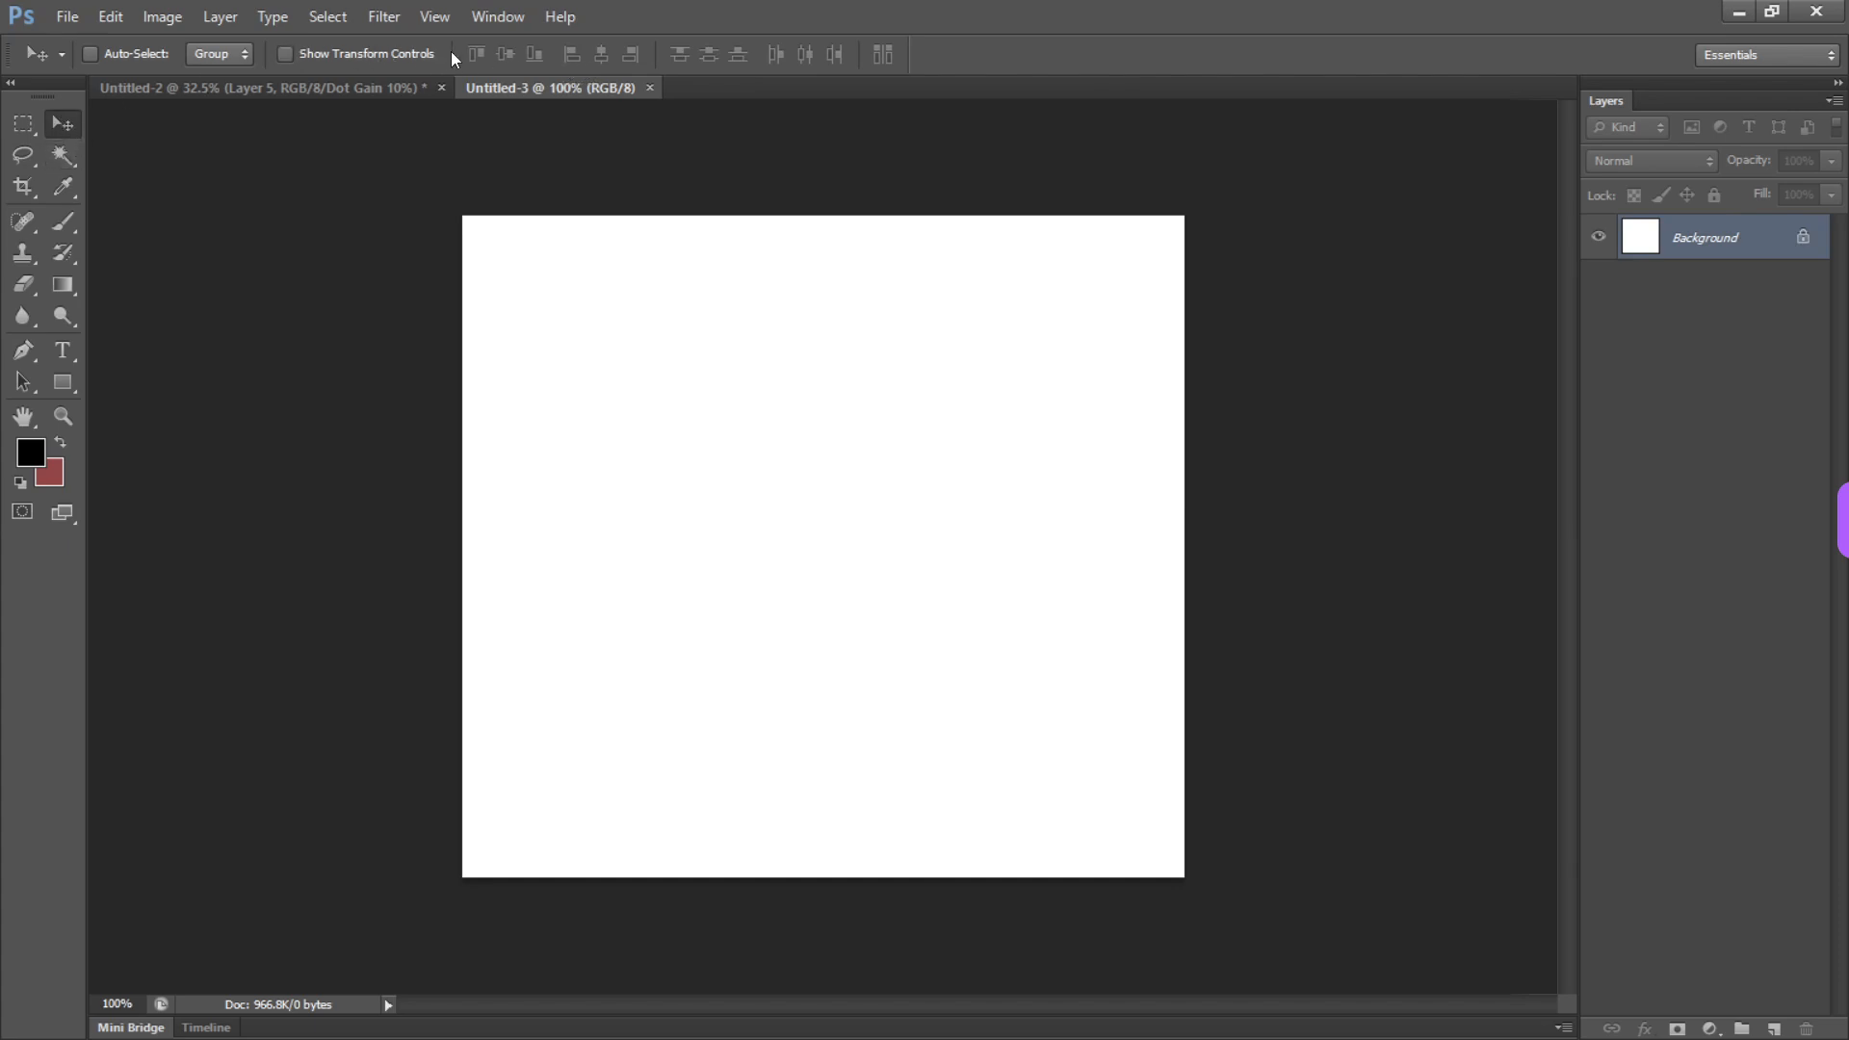
# Draw several rectangular marquee selections on the canvas, each replacing the previous, ending with a wide rectangle over its left-centre area
pyautogui.click(27, 122)
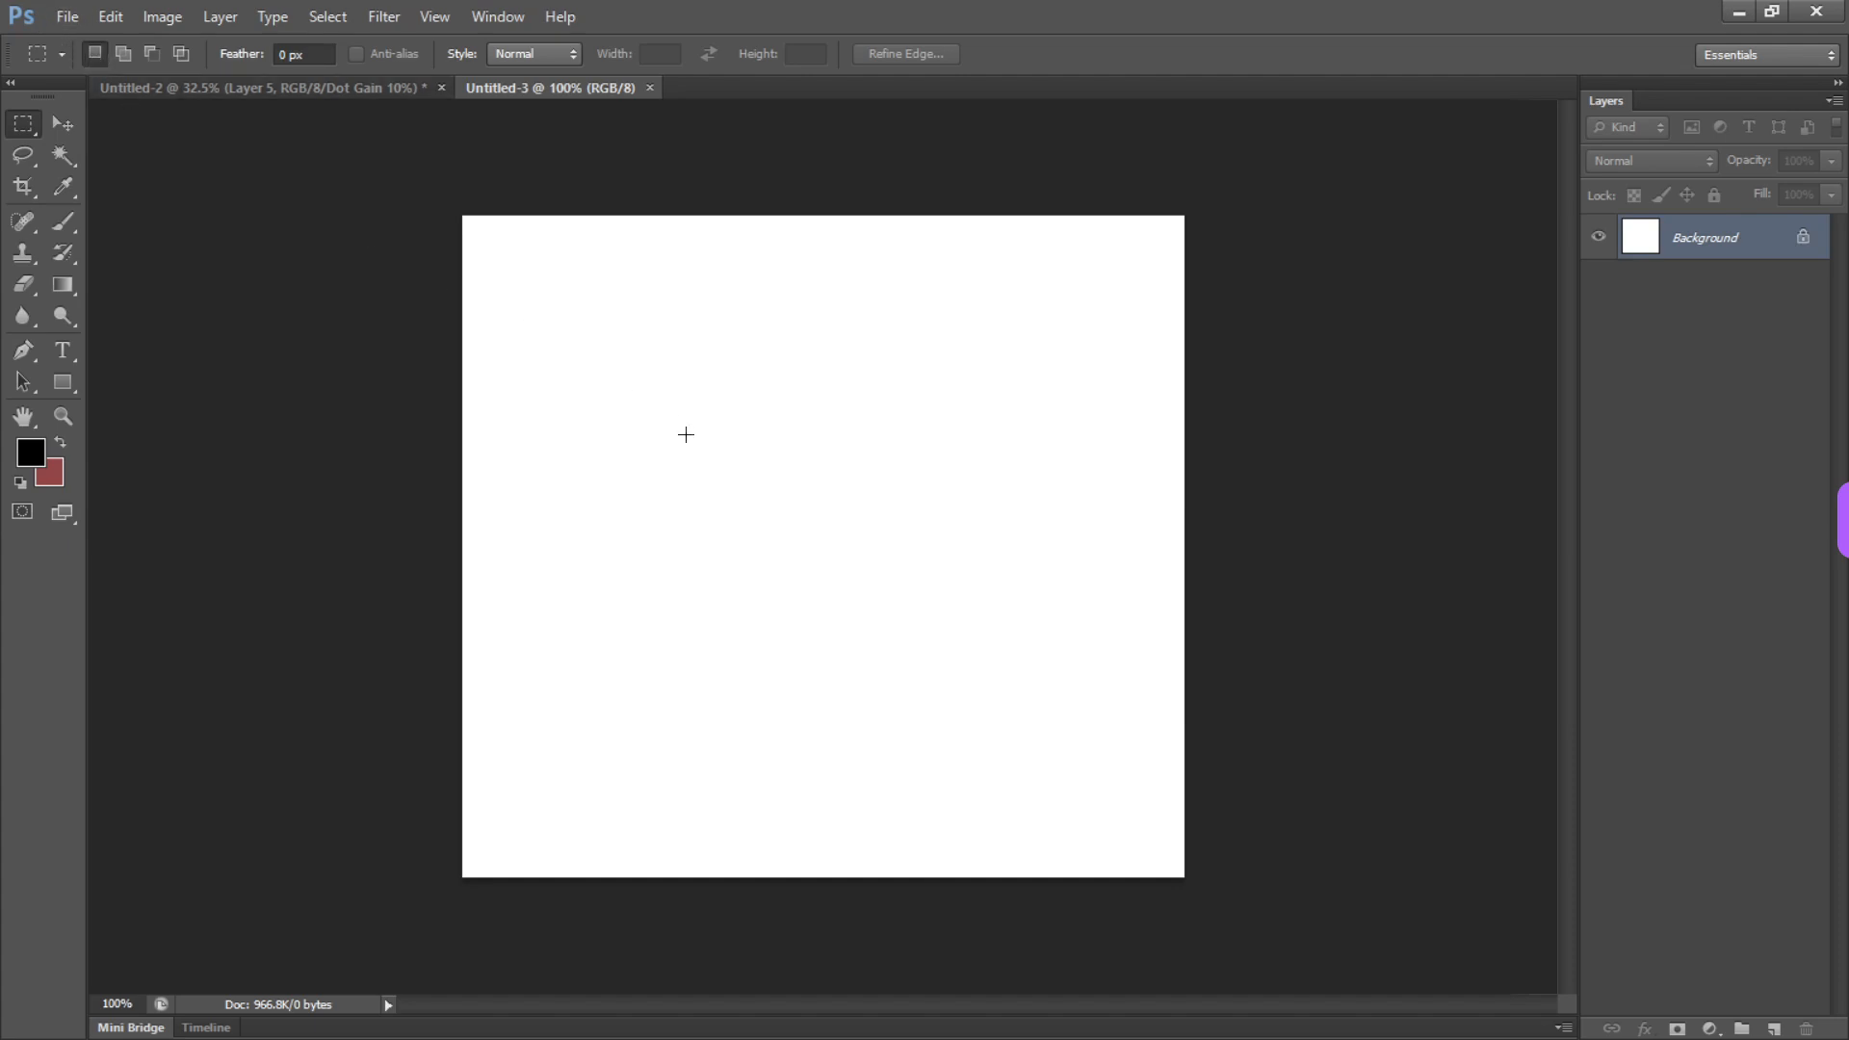
pyautogui.moveTo(679, 420); pyautogui.dragTo(883, 644)
pyautogui.moveTo(781, 314); pyautogui.dragTo(941, 467)
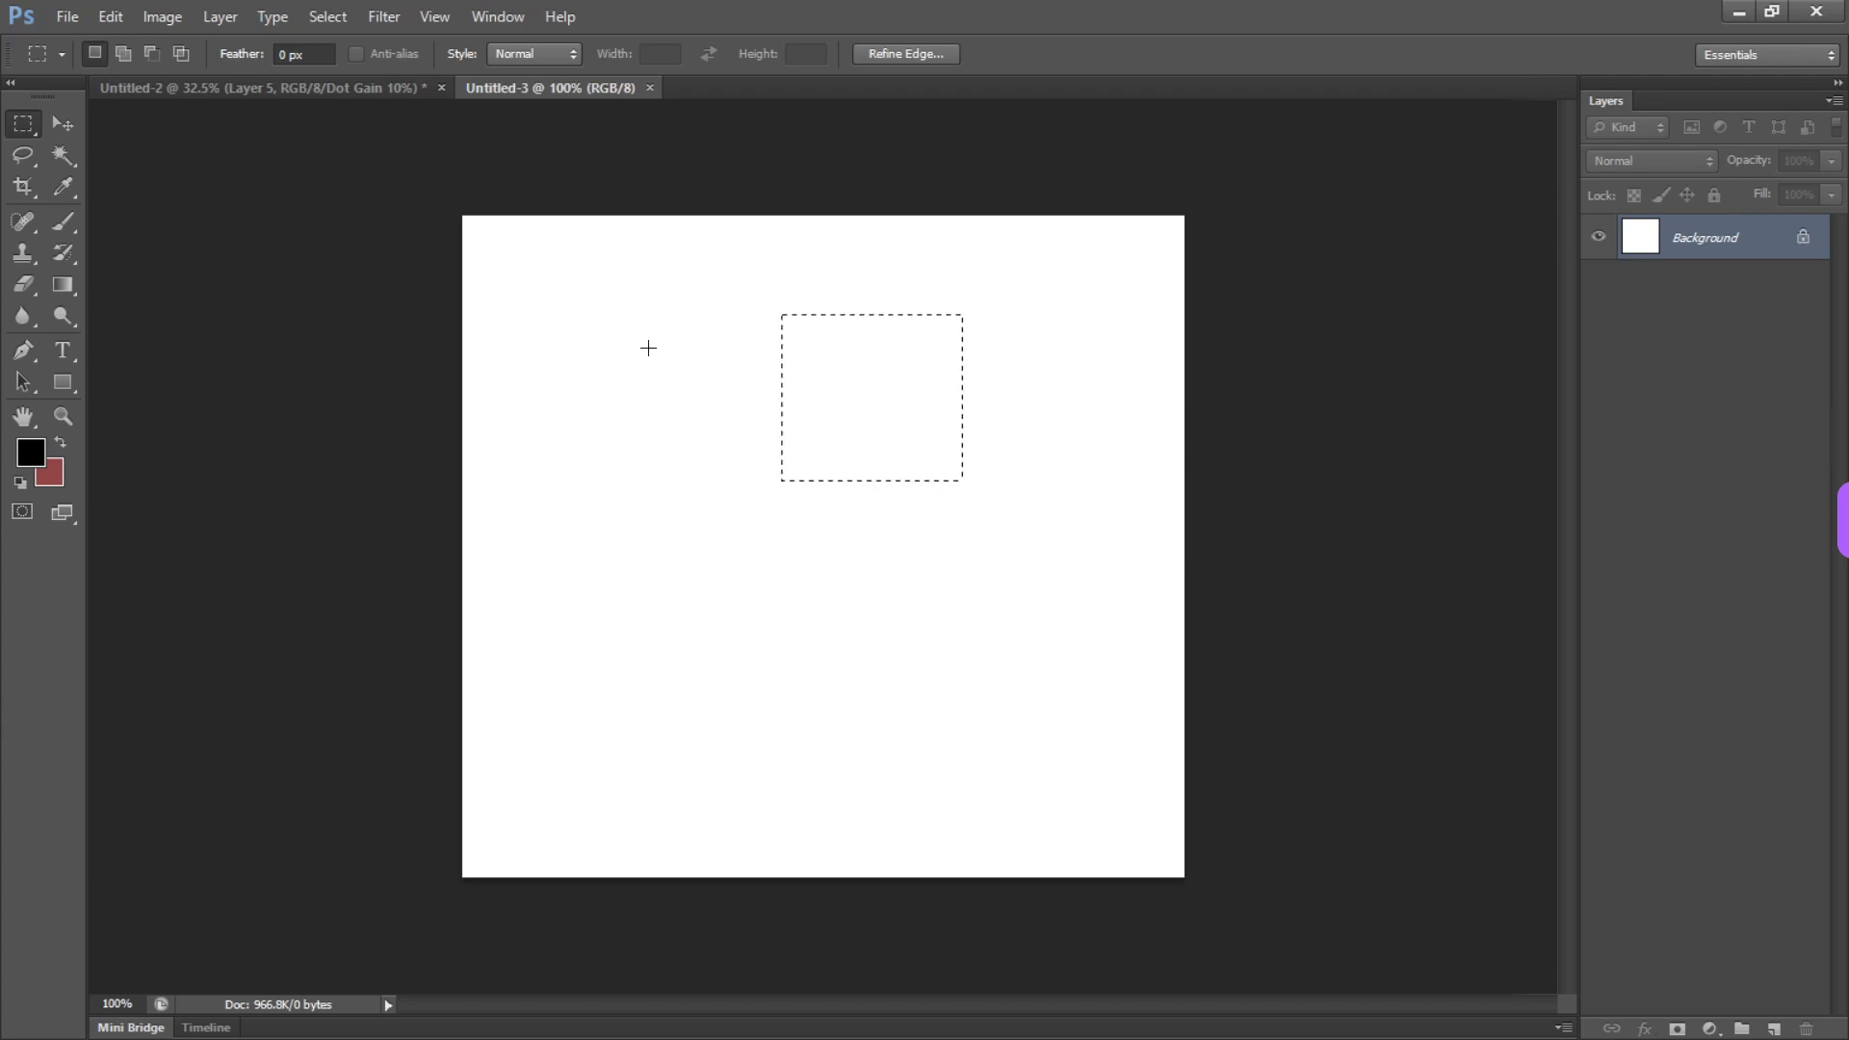
pyautogui.moveTo(648, 348); pyautogui.dragTo(921, 574)
pyautogui.moveTo(687, 315); pyautogui.dragTo(953, 641)
pyautogui.moveTo(559, 395); pyautogui.dragTo(894, 601)
# Add three overlapping rectangles to the selection with the marquee's Add to selection mode, extending it up and to the right
pyautogui.click(123, 54)
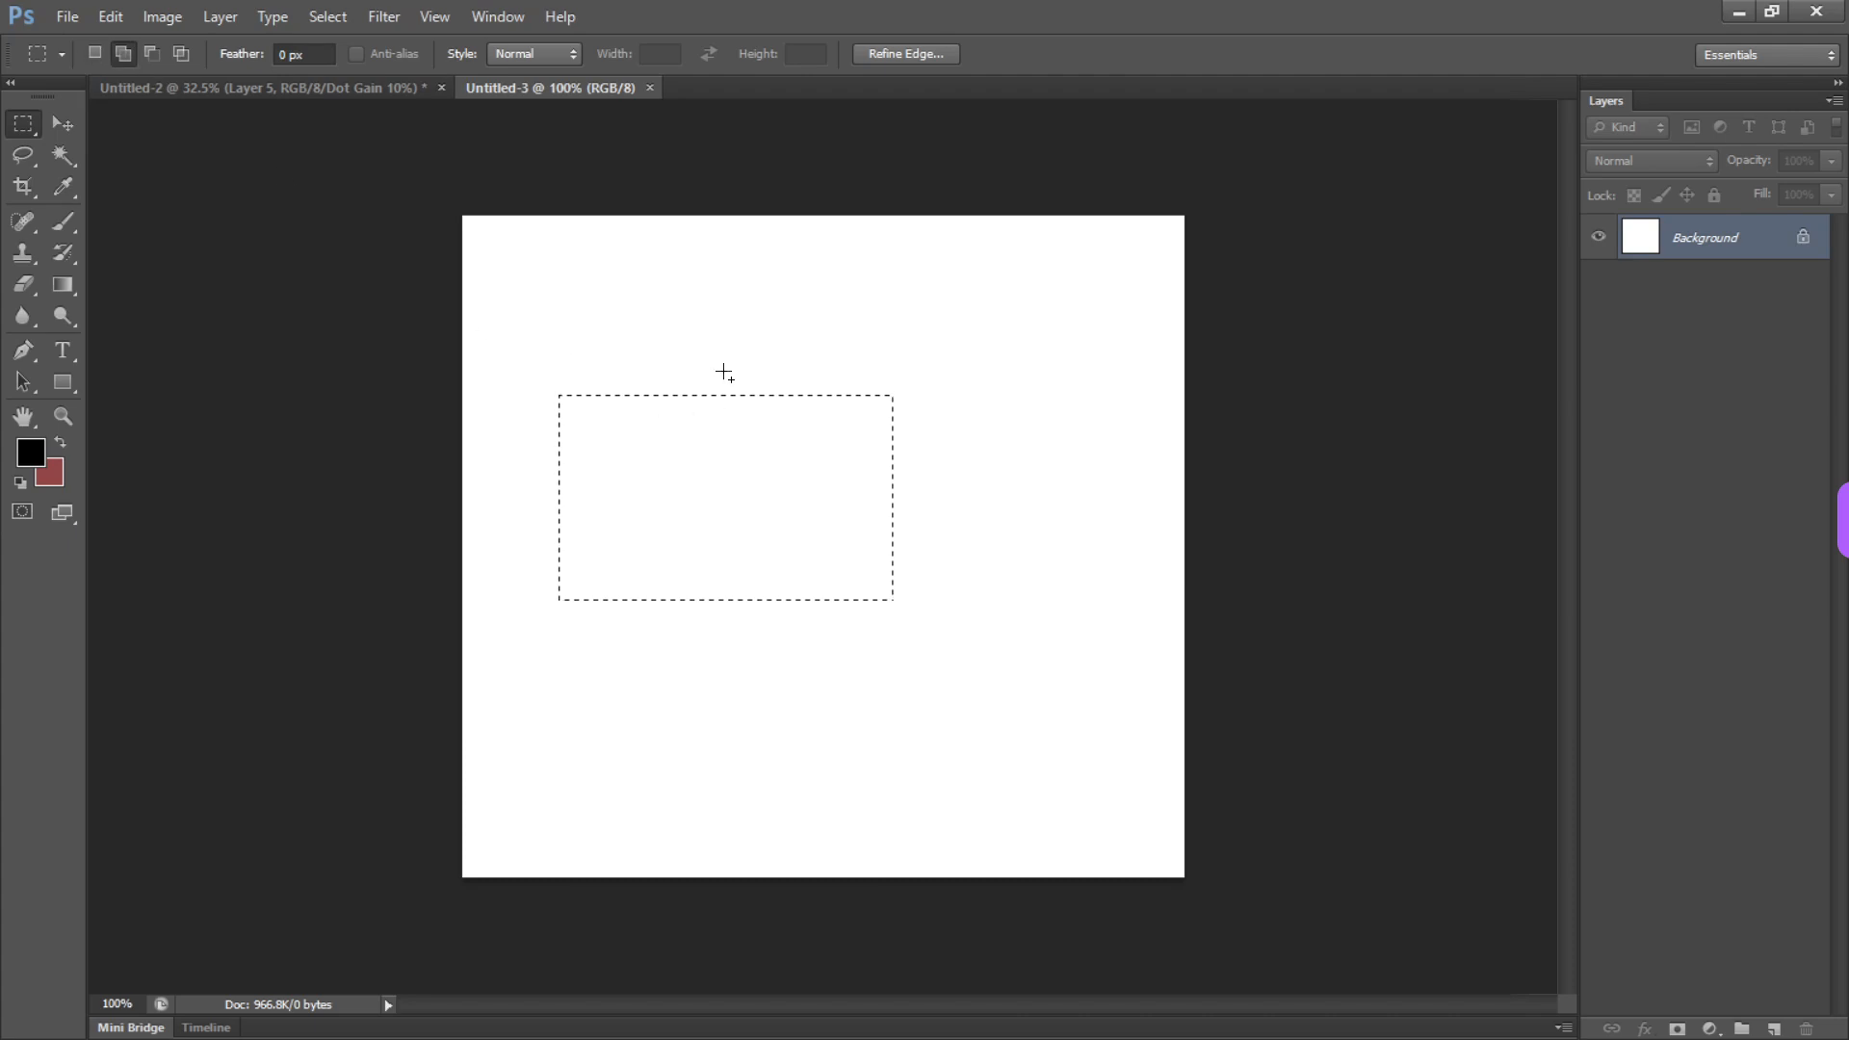
pyautogui.moveTo(703, 322); pyautogui.dragTo(933, 530)
pyautogui.moveTo(892, 363); pyautogui.dragTo(1025, 565)
pyautogui.moveTo(915, 307); pyautogui.dragTo(1050, 480)
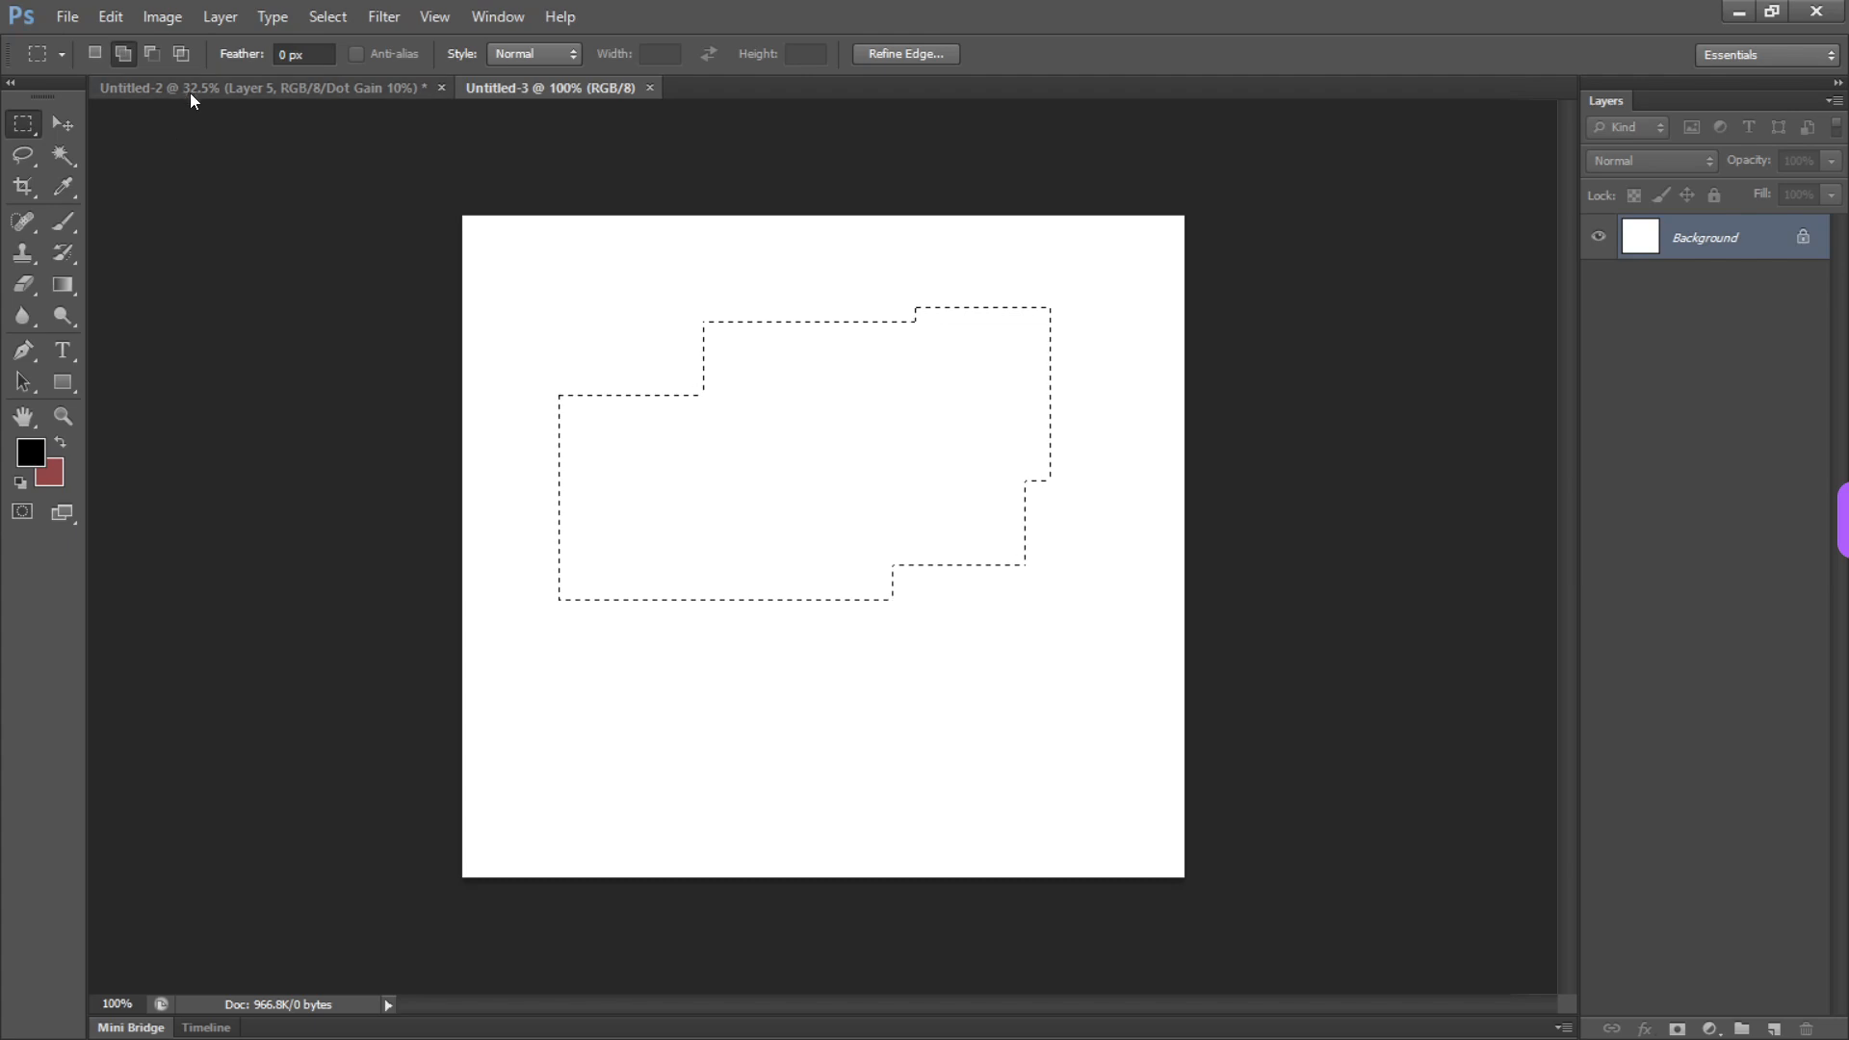
# Subtract two overlapping rectangles from the lower middle part of the selection with Subtract from selection mode
pyautogui.click(152, 54)
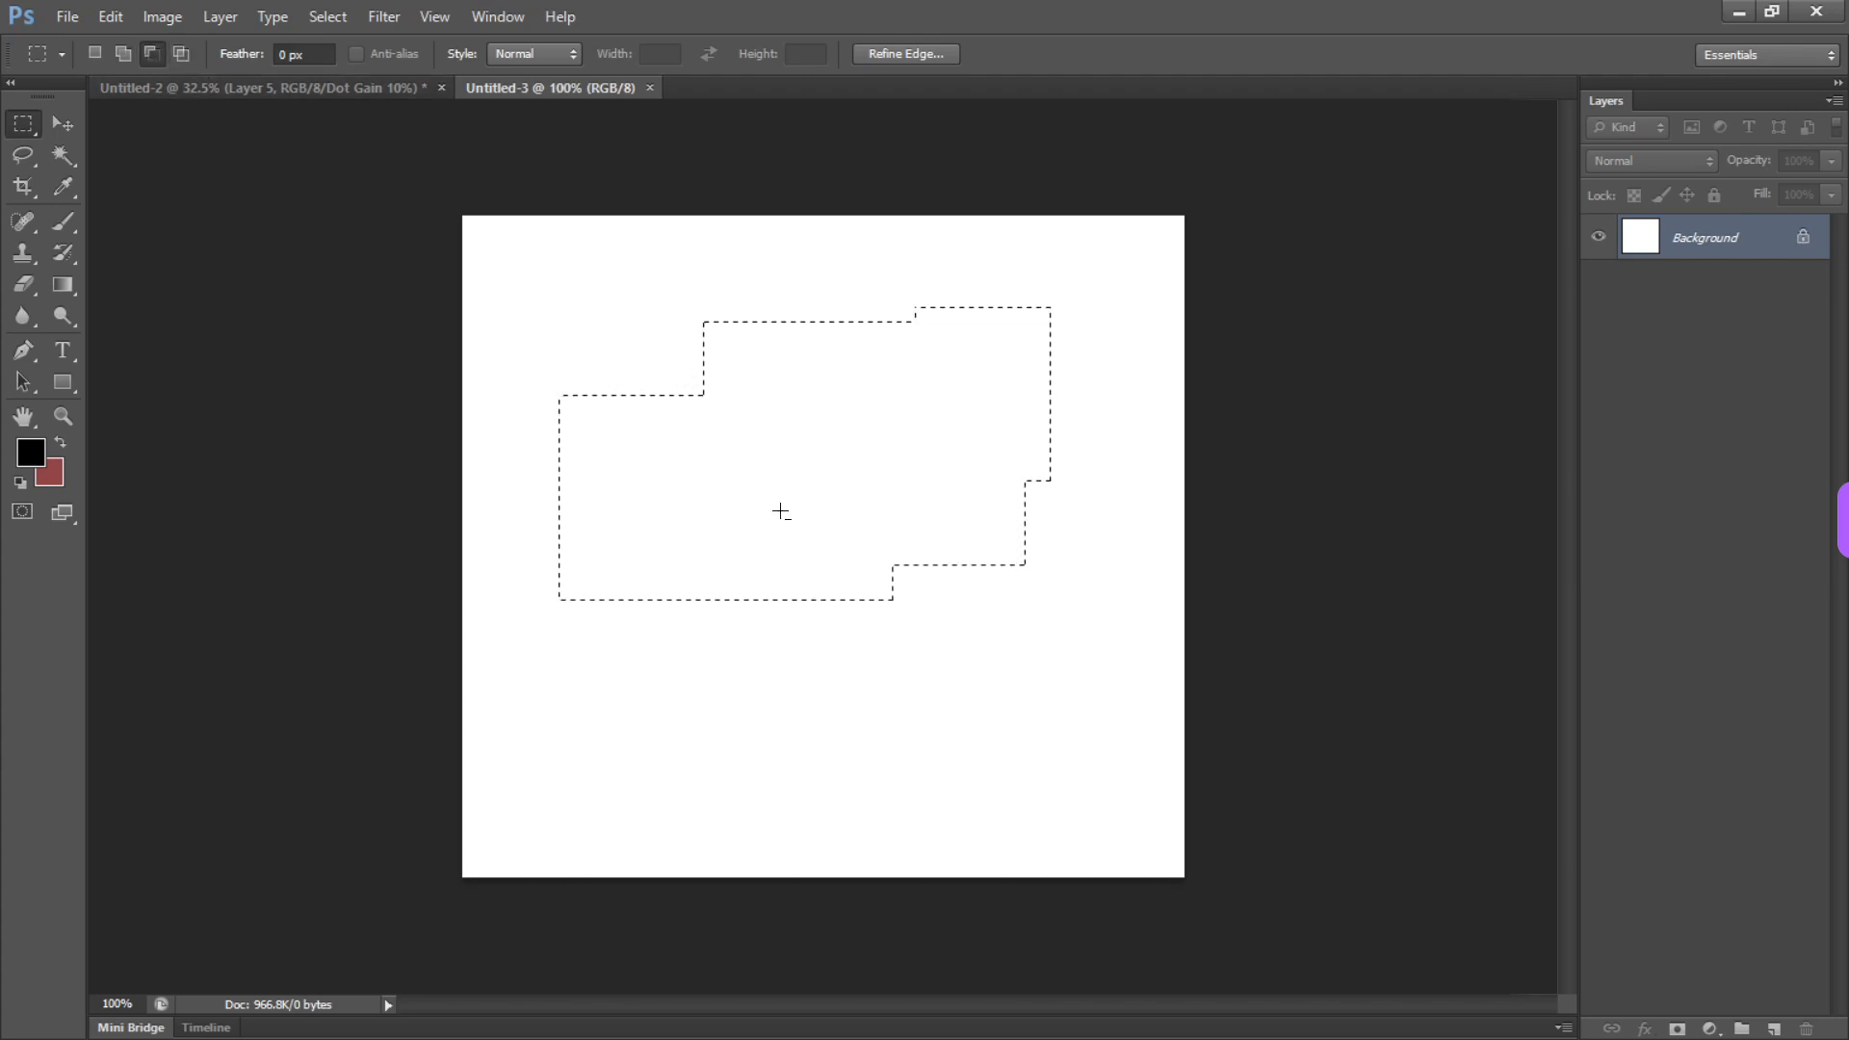
pyautogui.moveTo(759, 488); pyautogui.dragTo(907, 703)
pyautogui.moveTo(840, 444); pyautogui.dragTo(978, 593)
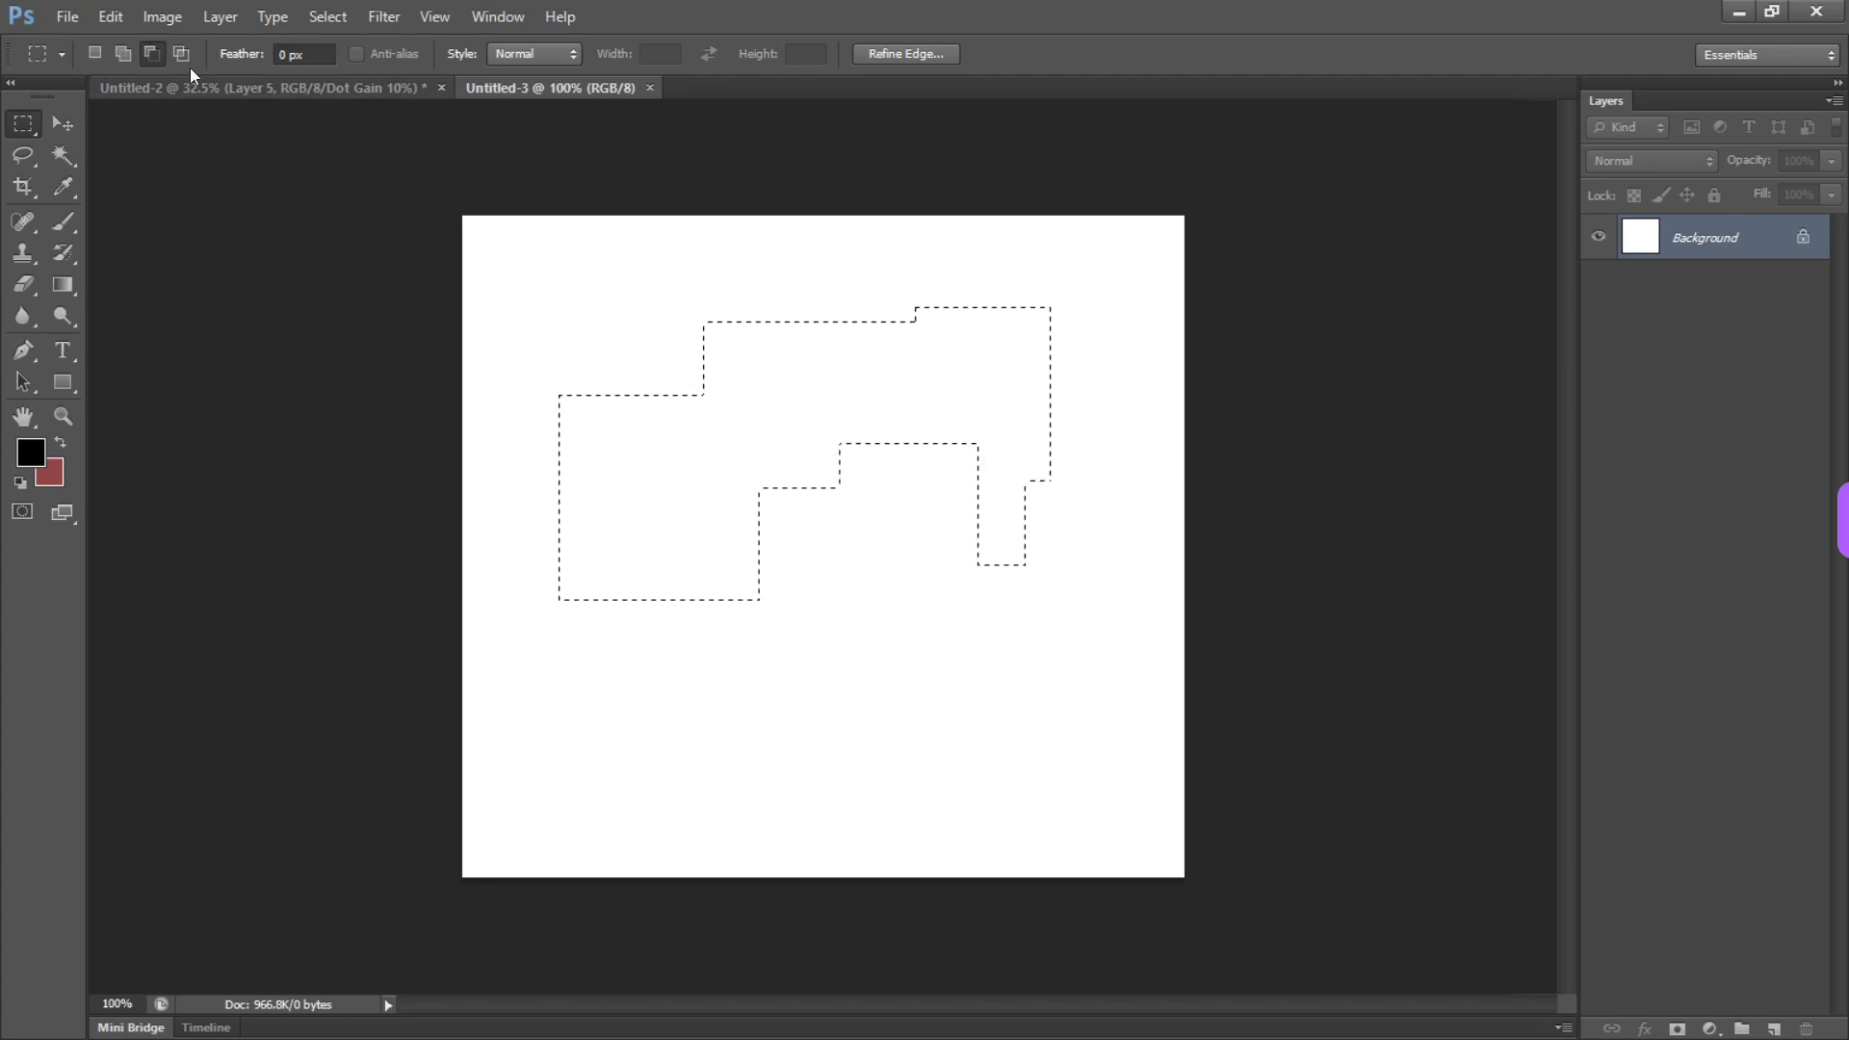
# Return the marquee to New selection mode and replace the selection with a tall, narrow rectangle
pyautogui.click(93, 53)
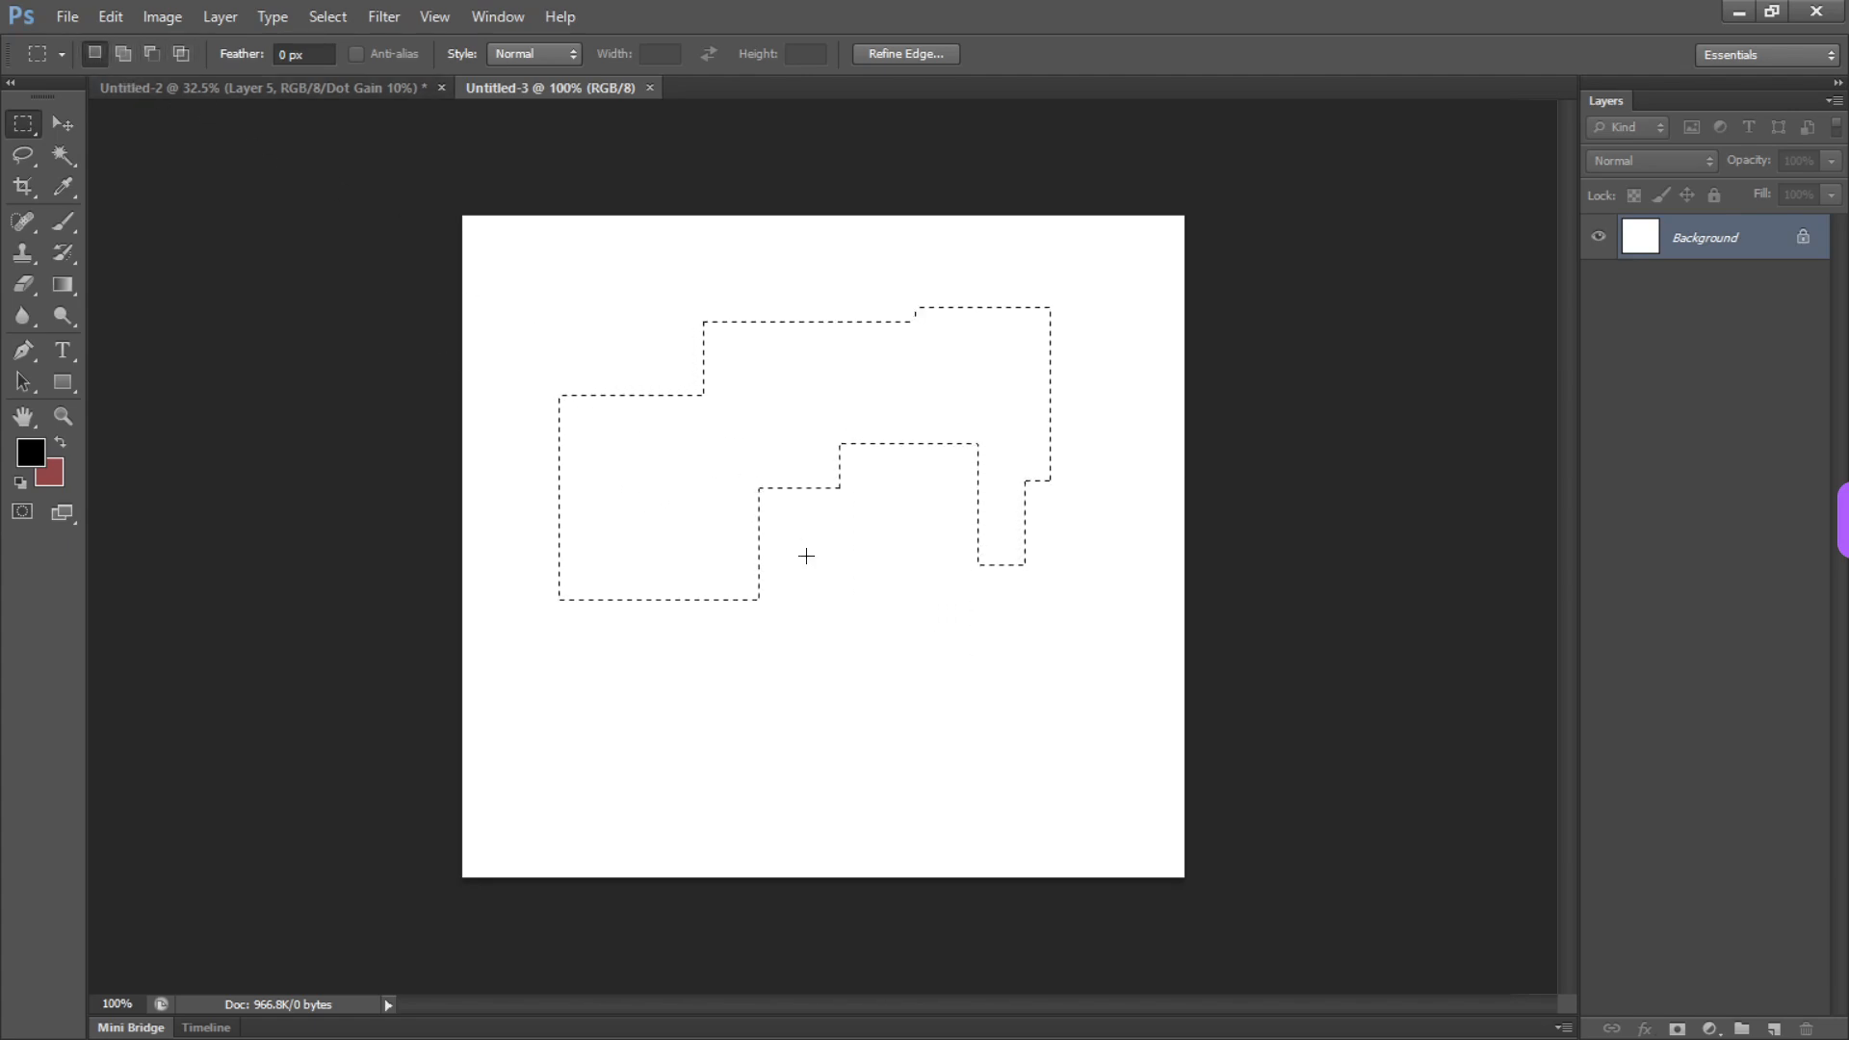
pyautogui.moveTo(831, 730); pyautogui.dragTo(867, 409)
pyautogui.moveTo(837, 511); pyautogui.dragTo(903, 521)
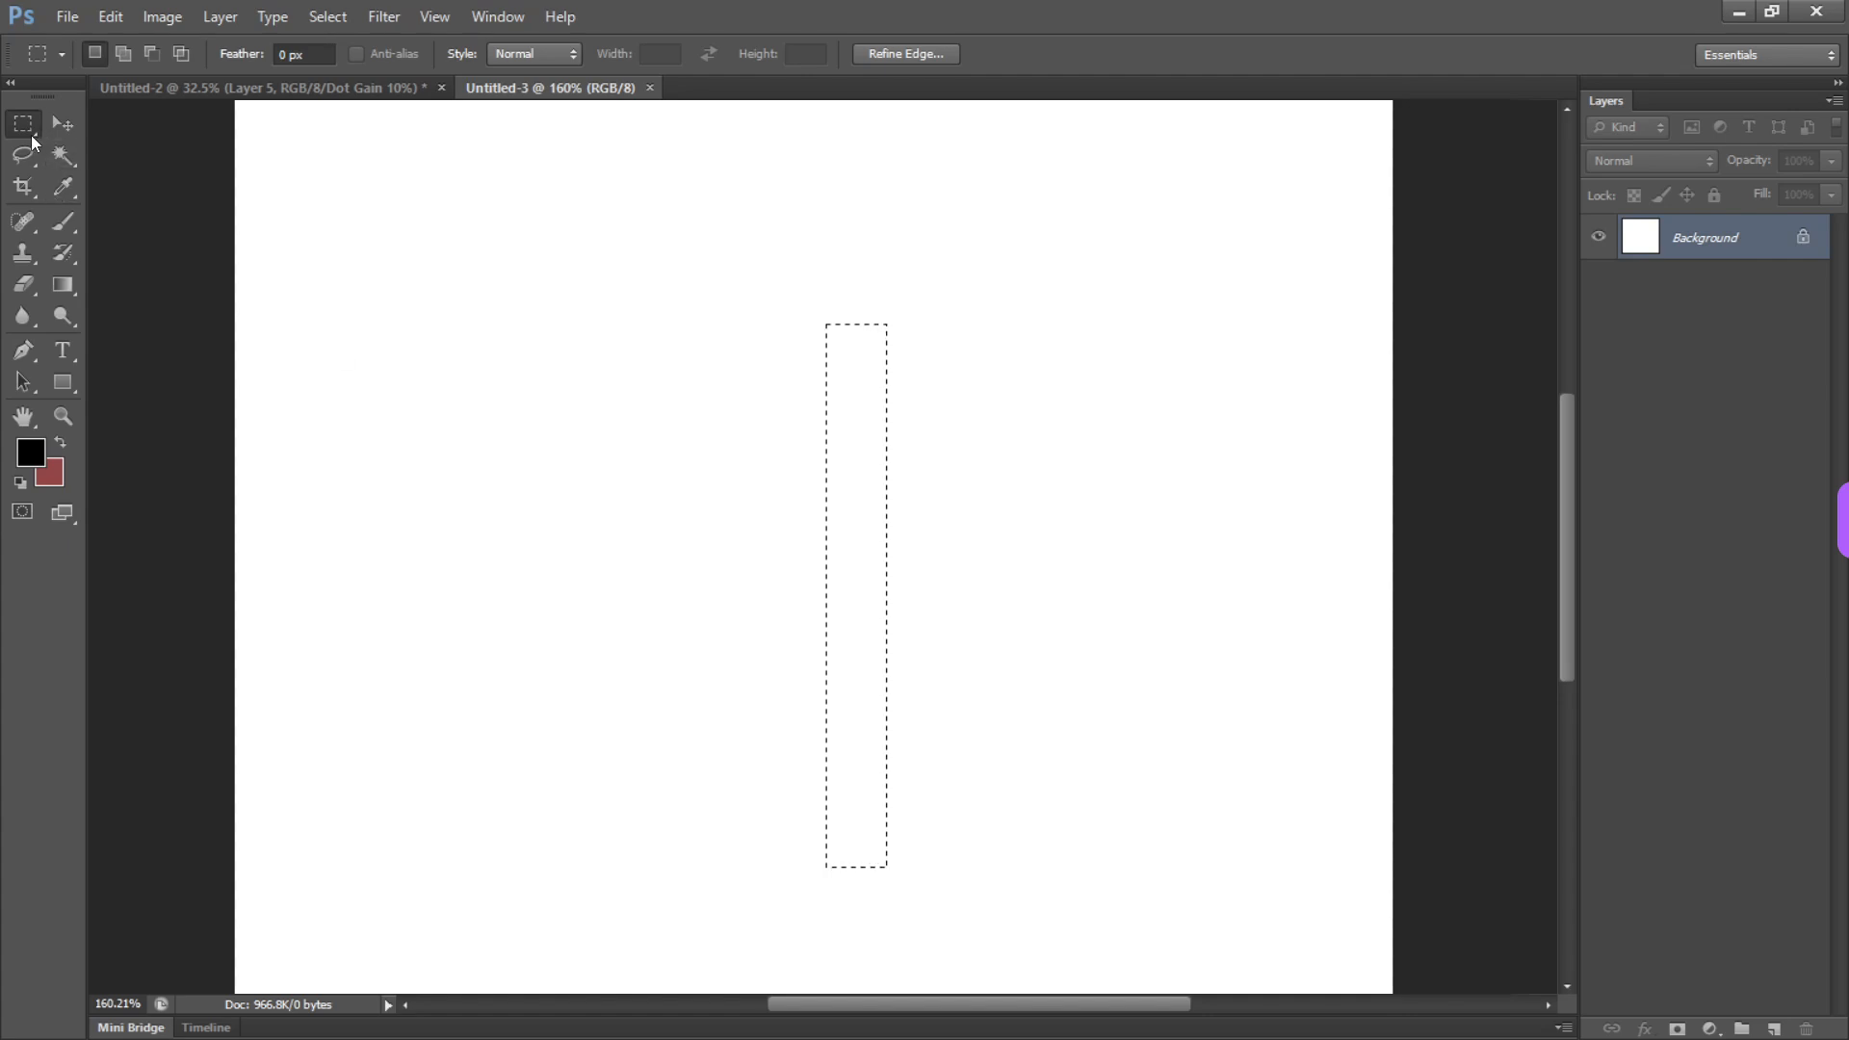
# Replace the narrow selection with a large rectangular selection around the middle of the canvas
pyautogui.press('space')
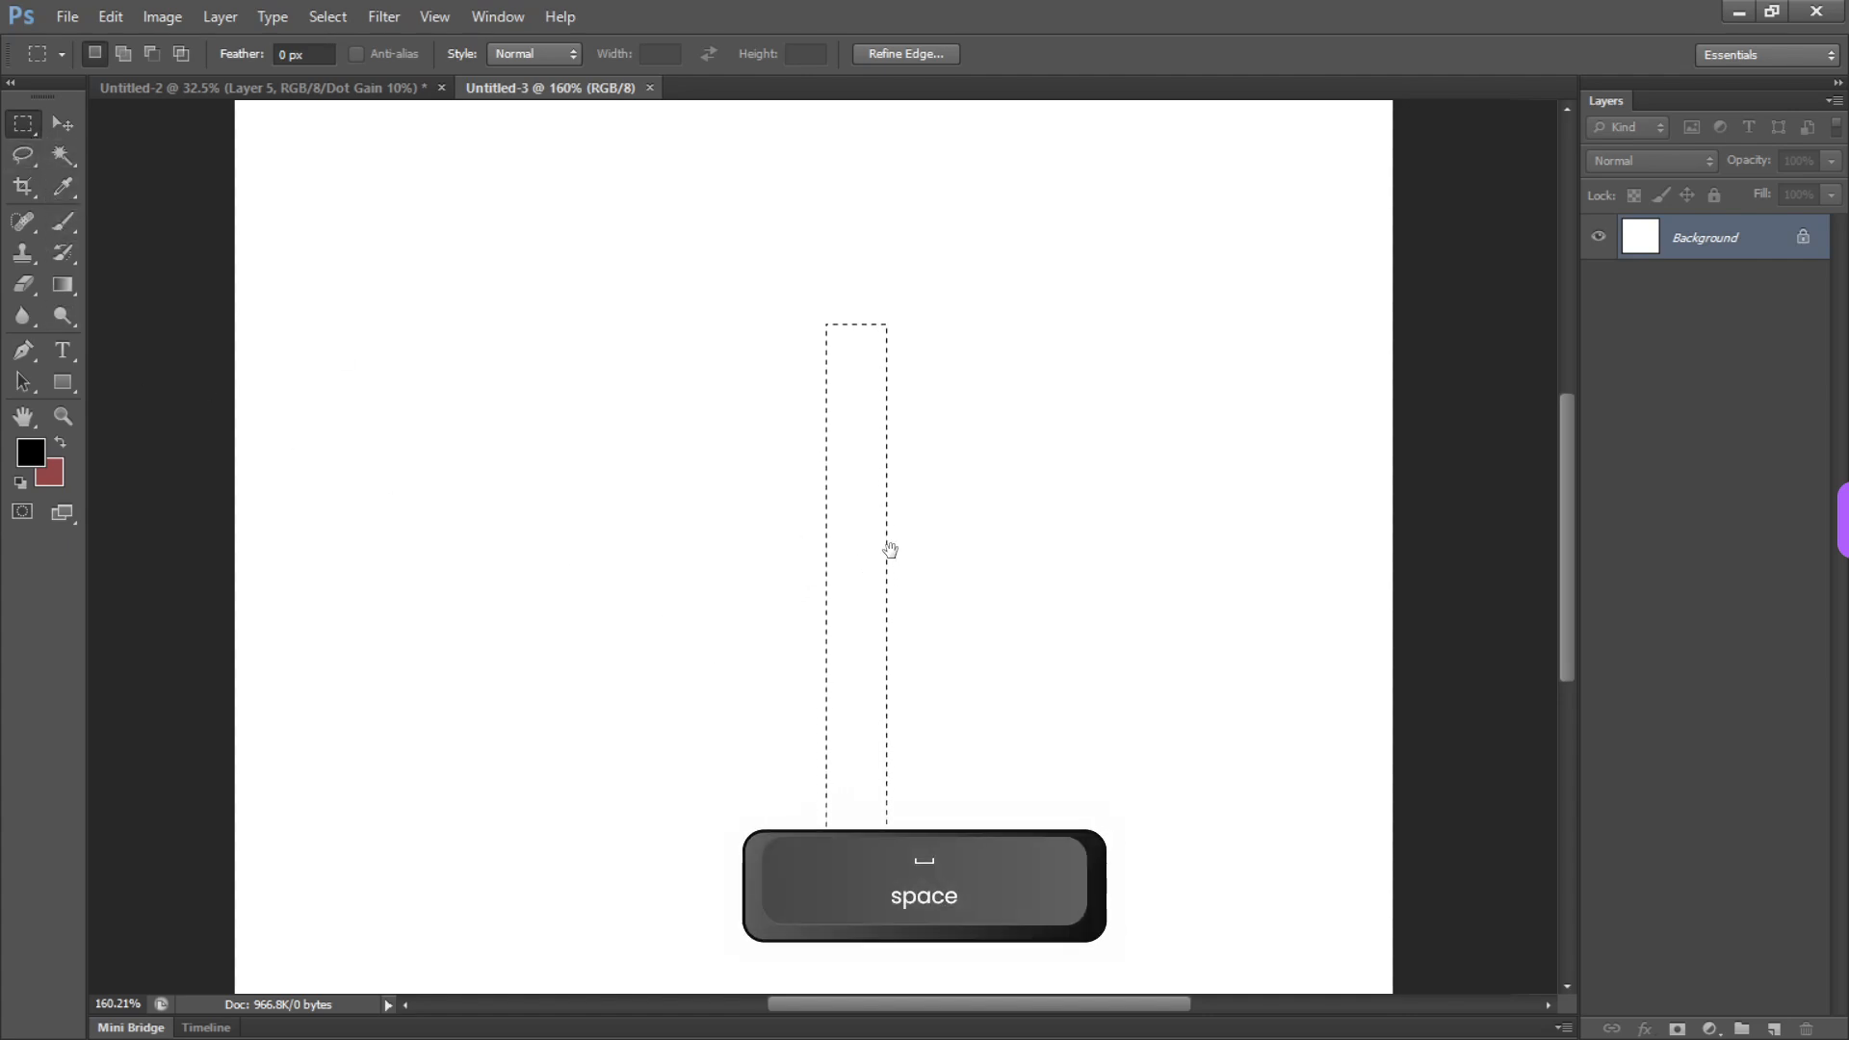
pyautogui.moveTo(892, 545); pyautogui.dragTo(880, 433)
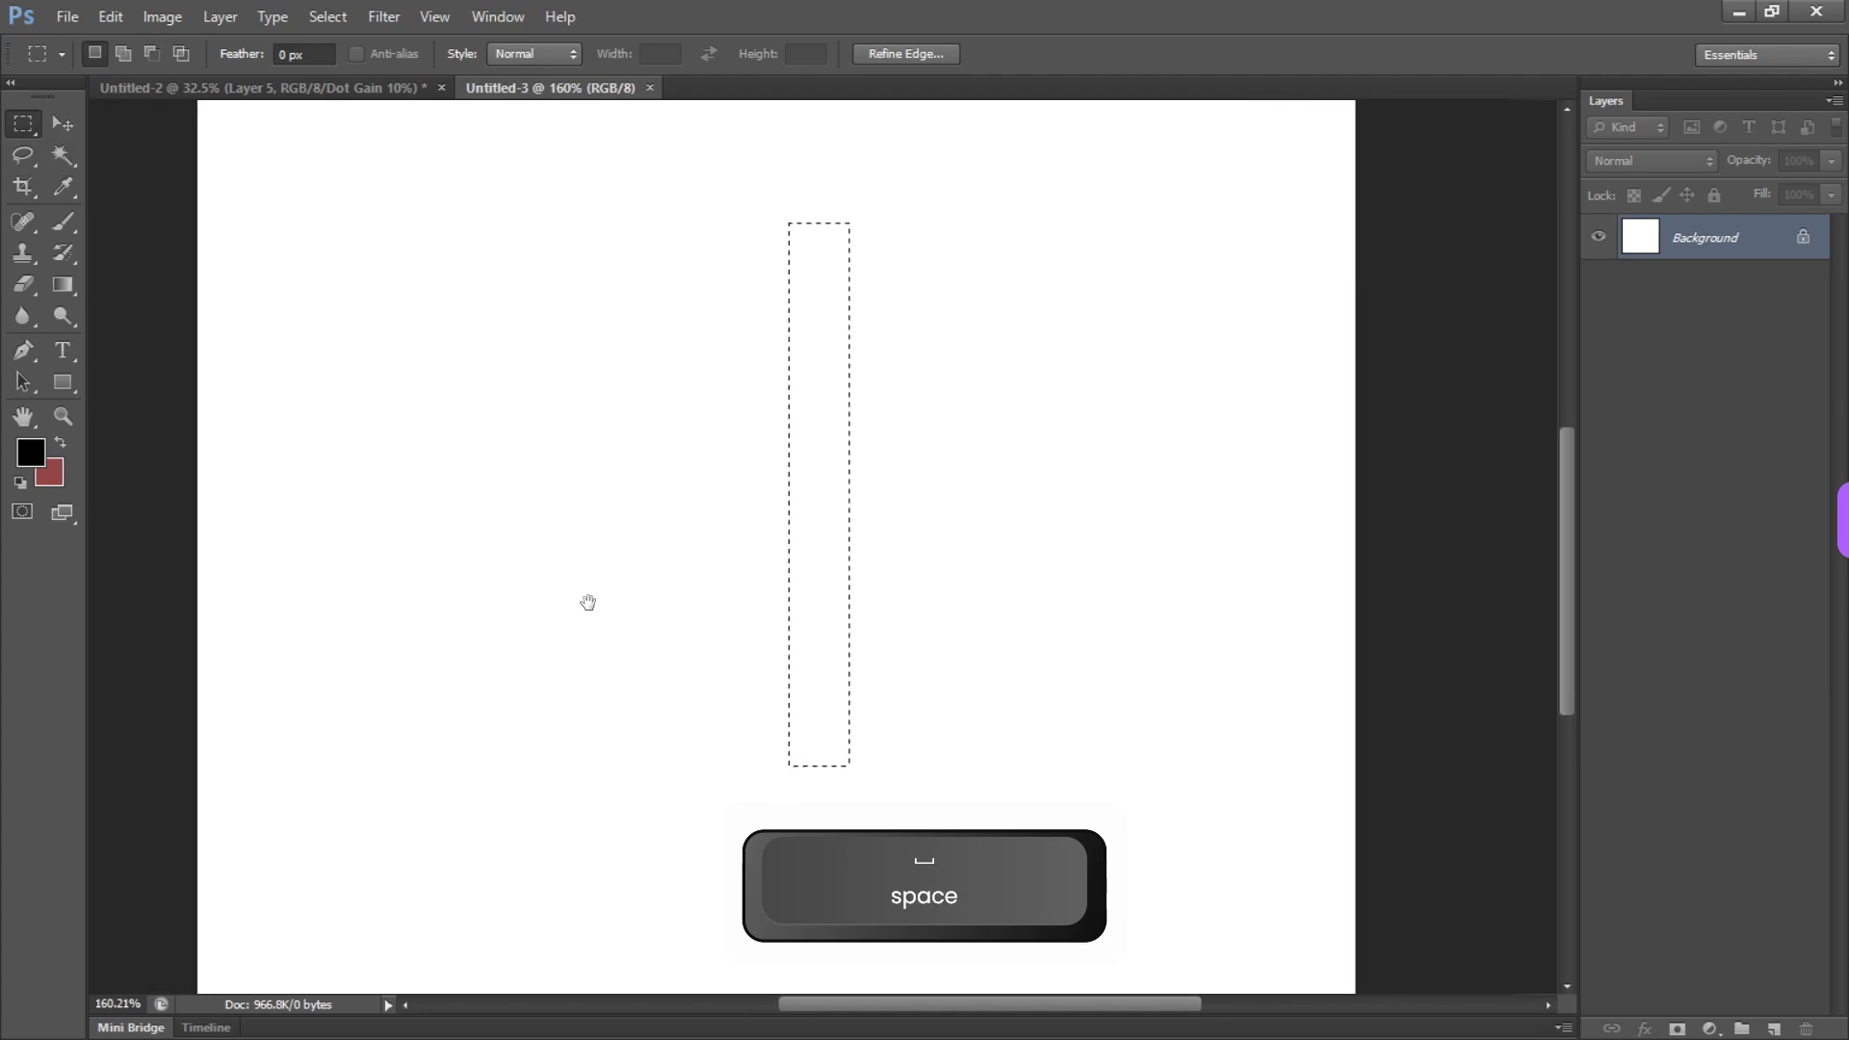
pyautogui.moveTo(765, 483); pyautogui.dragTo(706, 603)
pyautogui.moveTo(527, 353); pyautogui.dragTo(961, 717)
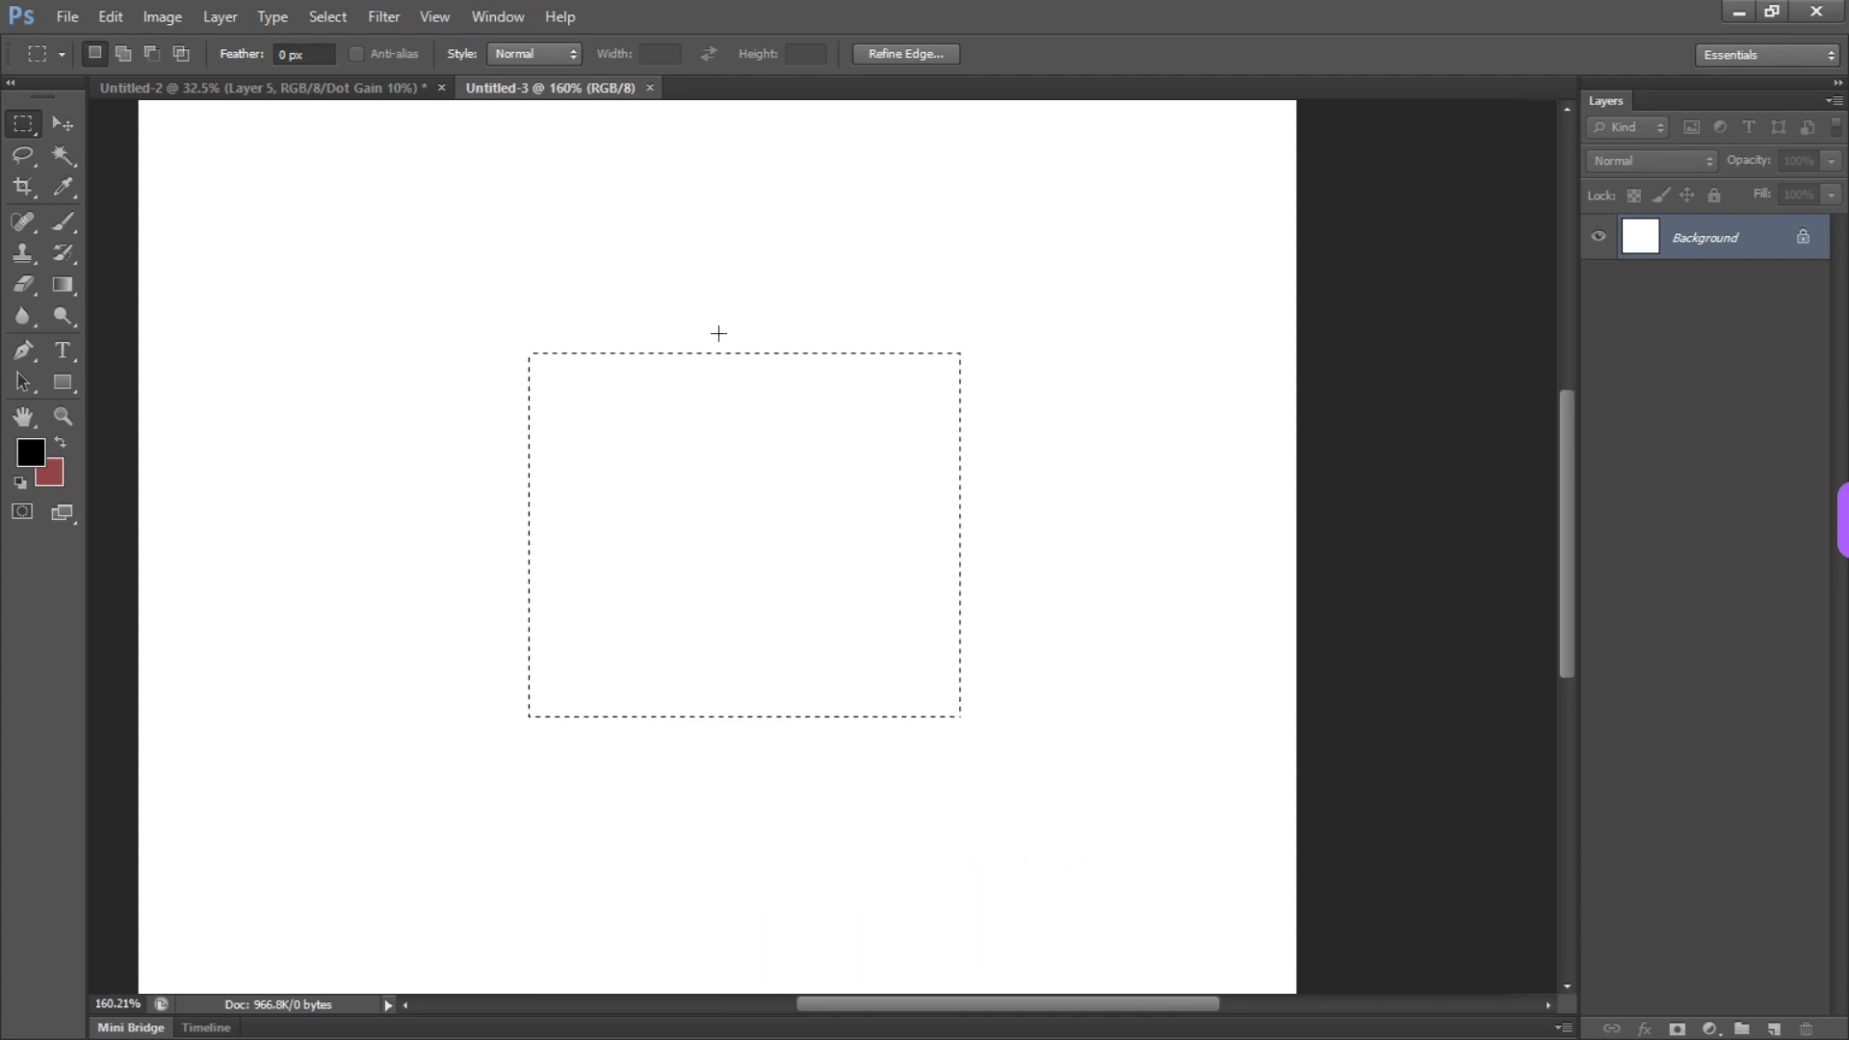
# Temporarily use additive marquee mode to add six overlapping rectangles around the edges of the existing selection
pyautogui.press('shift')
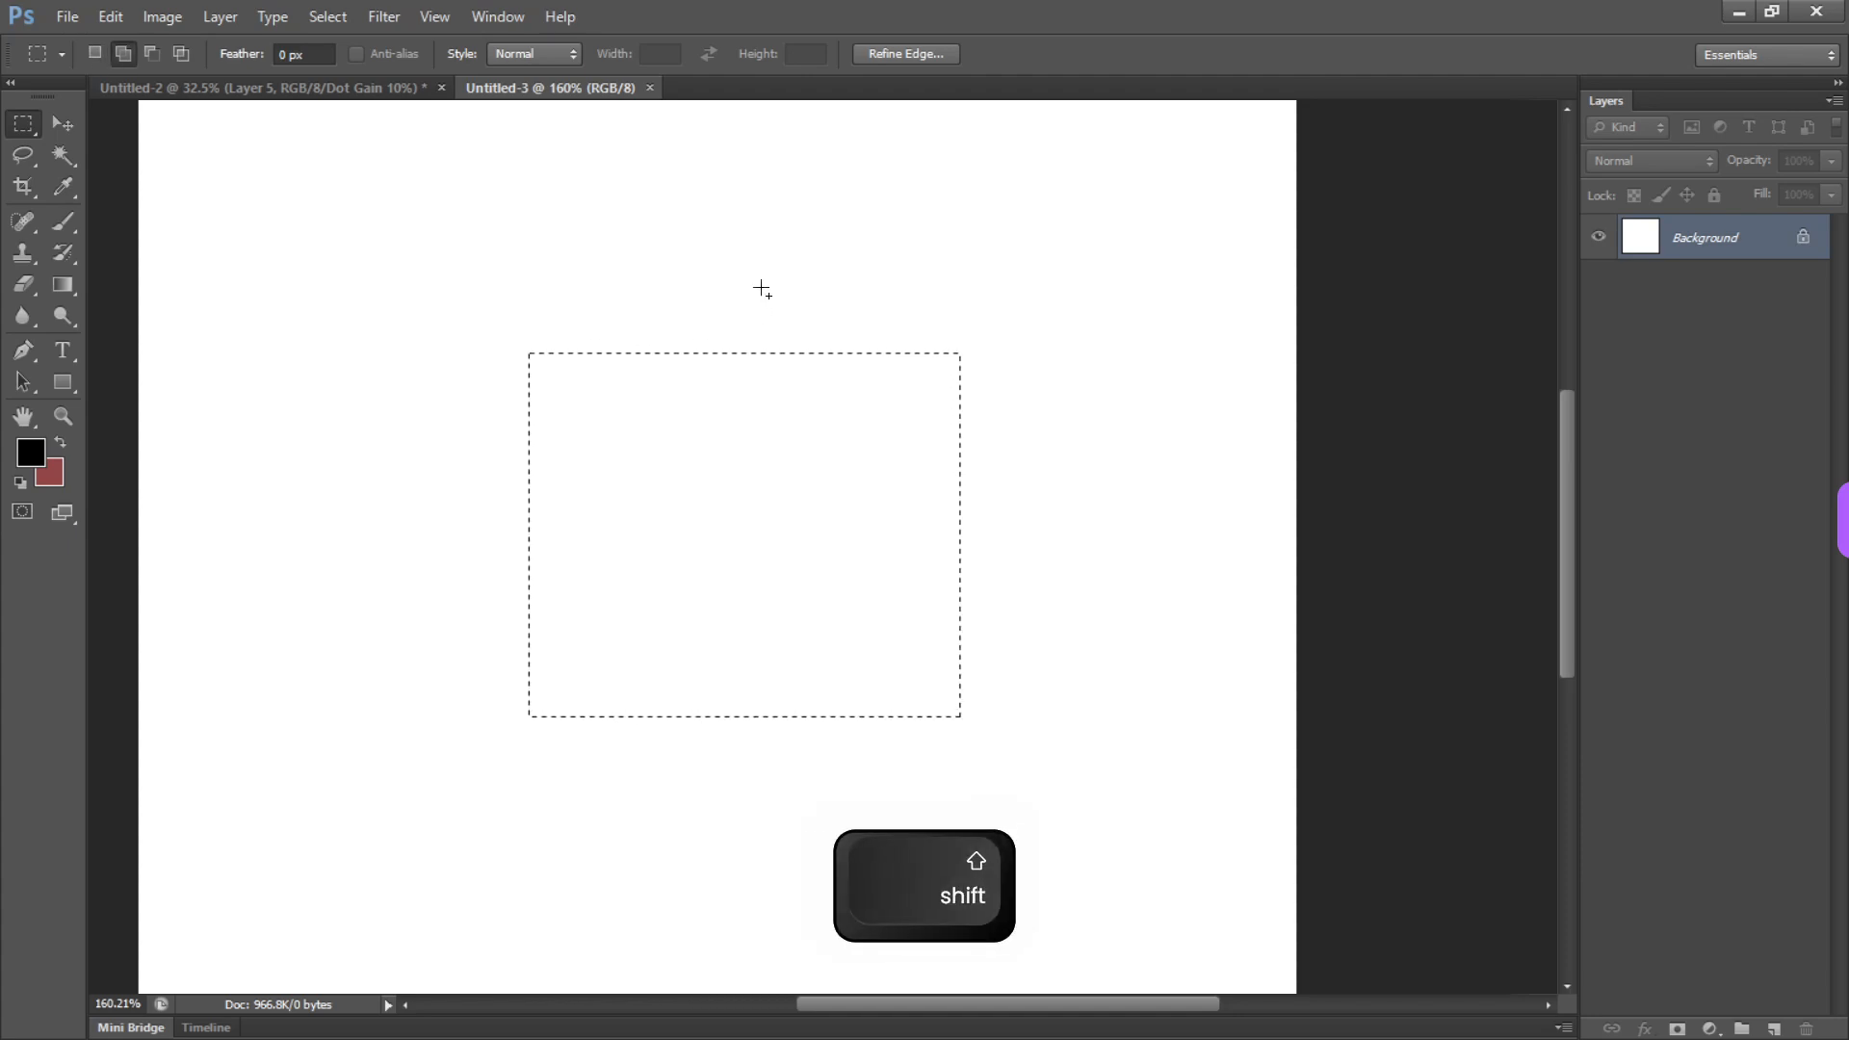
pyautogui.moveTo(729, 242); pyautogui.dragTo(1161, 535)
pyautogui.moveTo(638, 200); pyautogui.dragTo(920, 432)
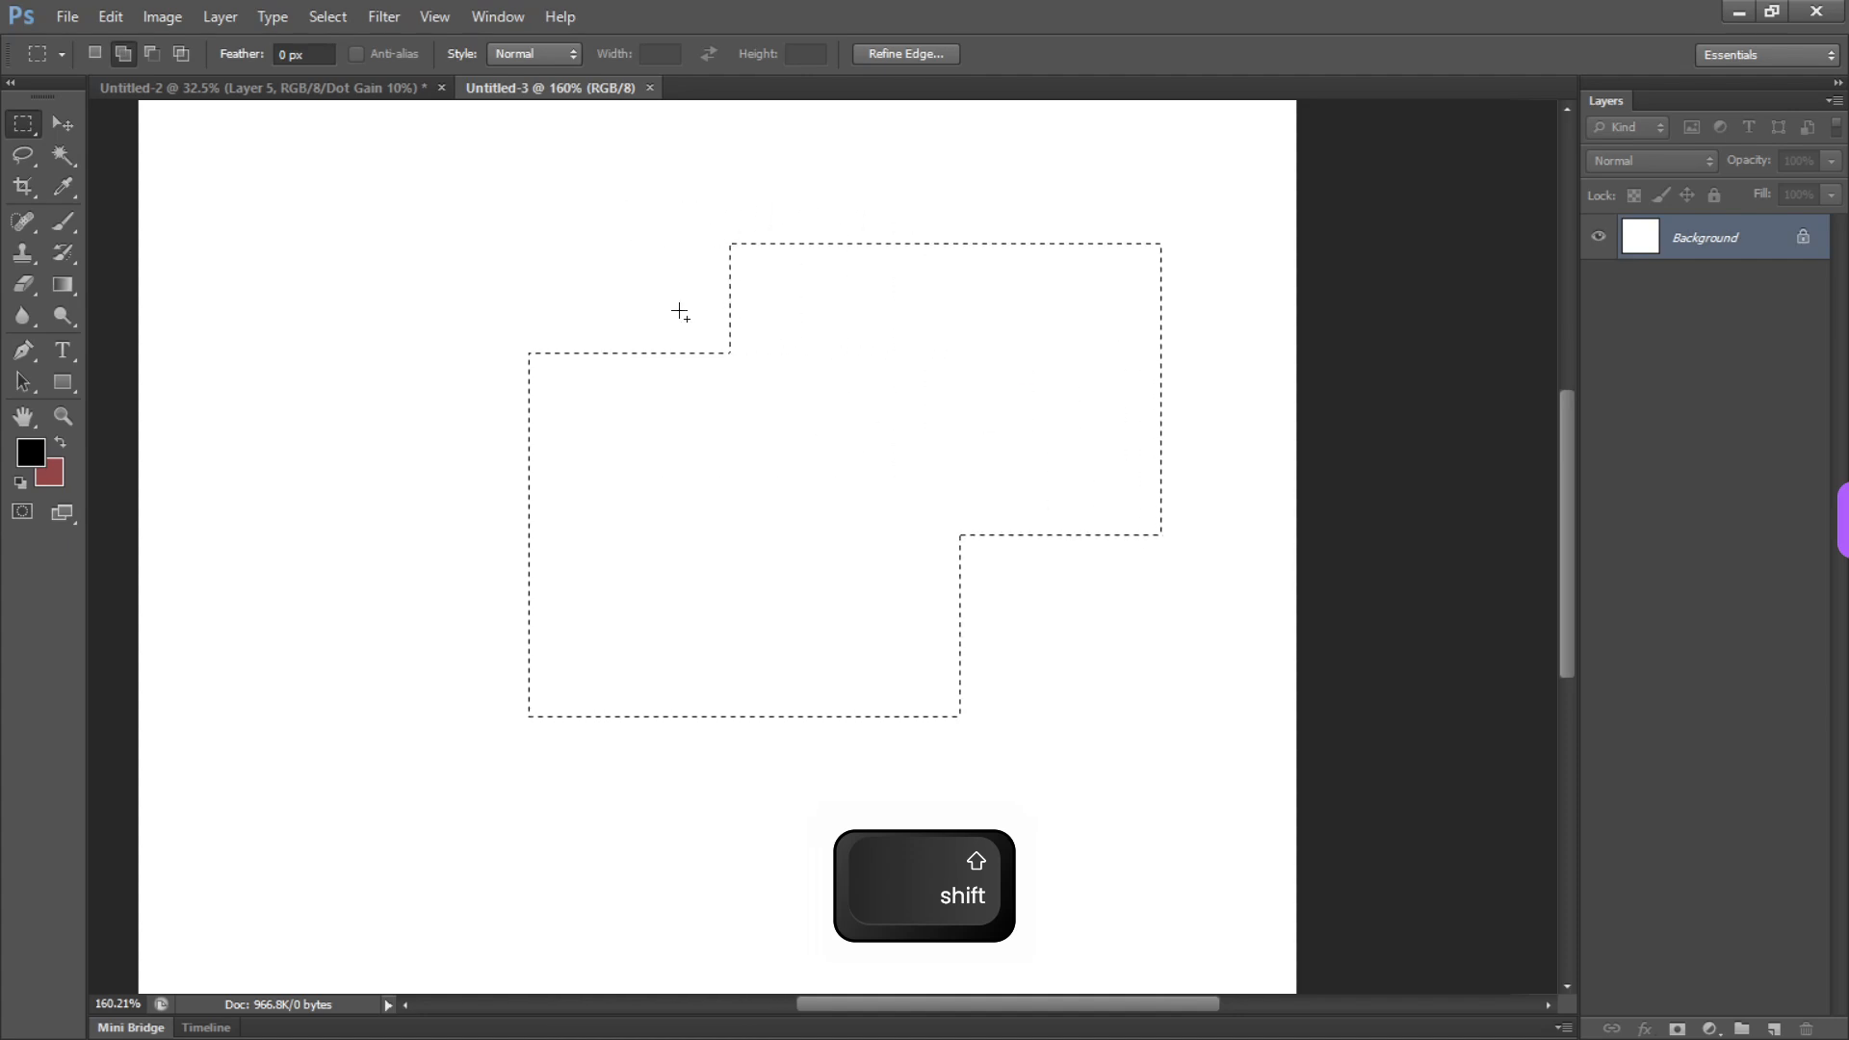
pyautogui.moveTo(472, 263); pyautogui.dragTo(742, 558)
pyautogui.moveTo(383, 454); pyautogui.dragTo(702, 768)
pyautogui.moveTo(590, 568); pyautogui.dragTo(849, 838)
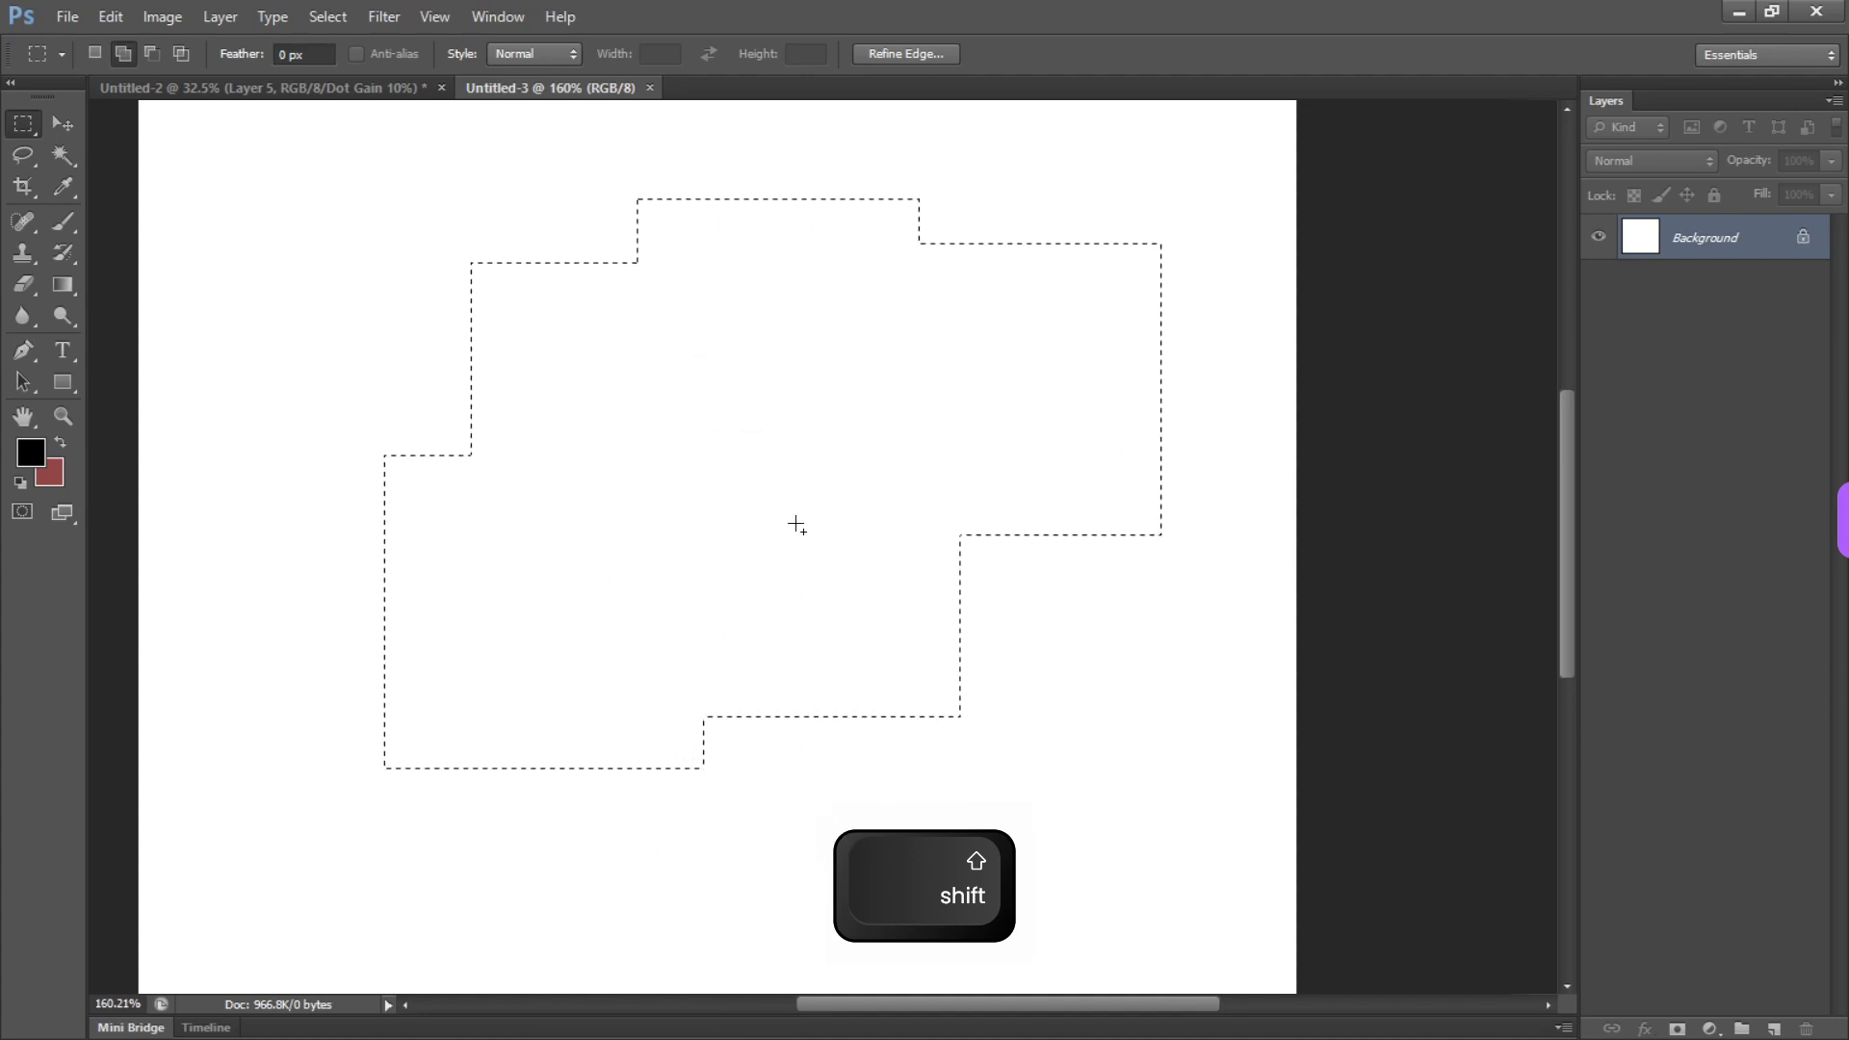
pyautogui.moveTo(848, 500); pyautogui.dragTo(1105, 803)
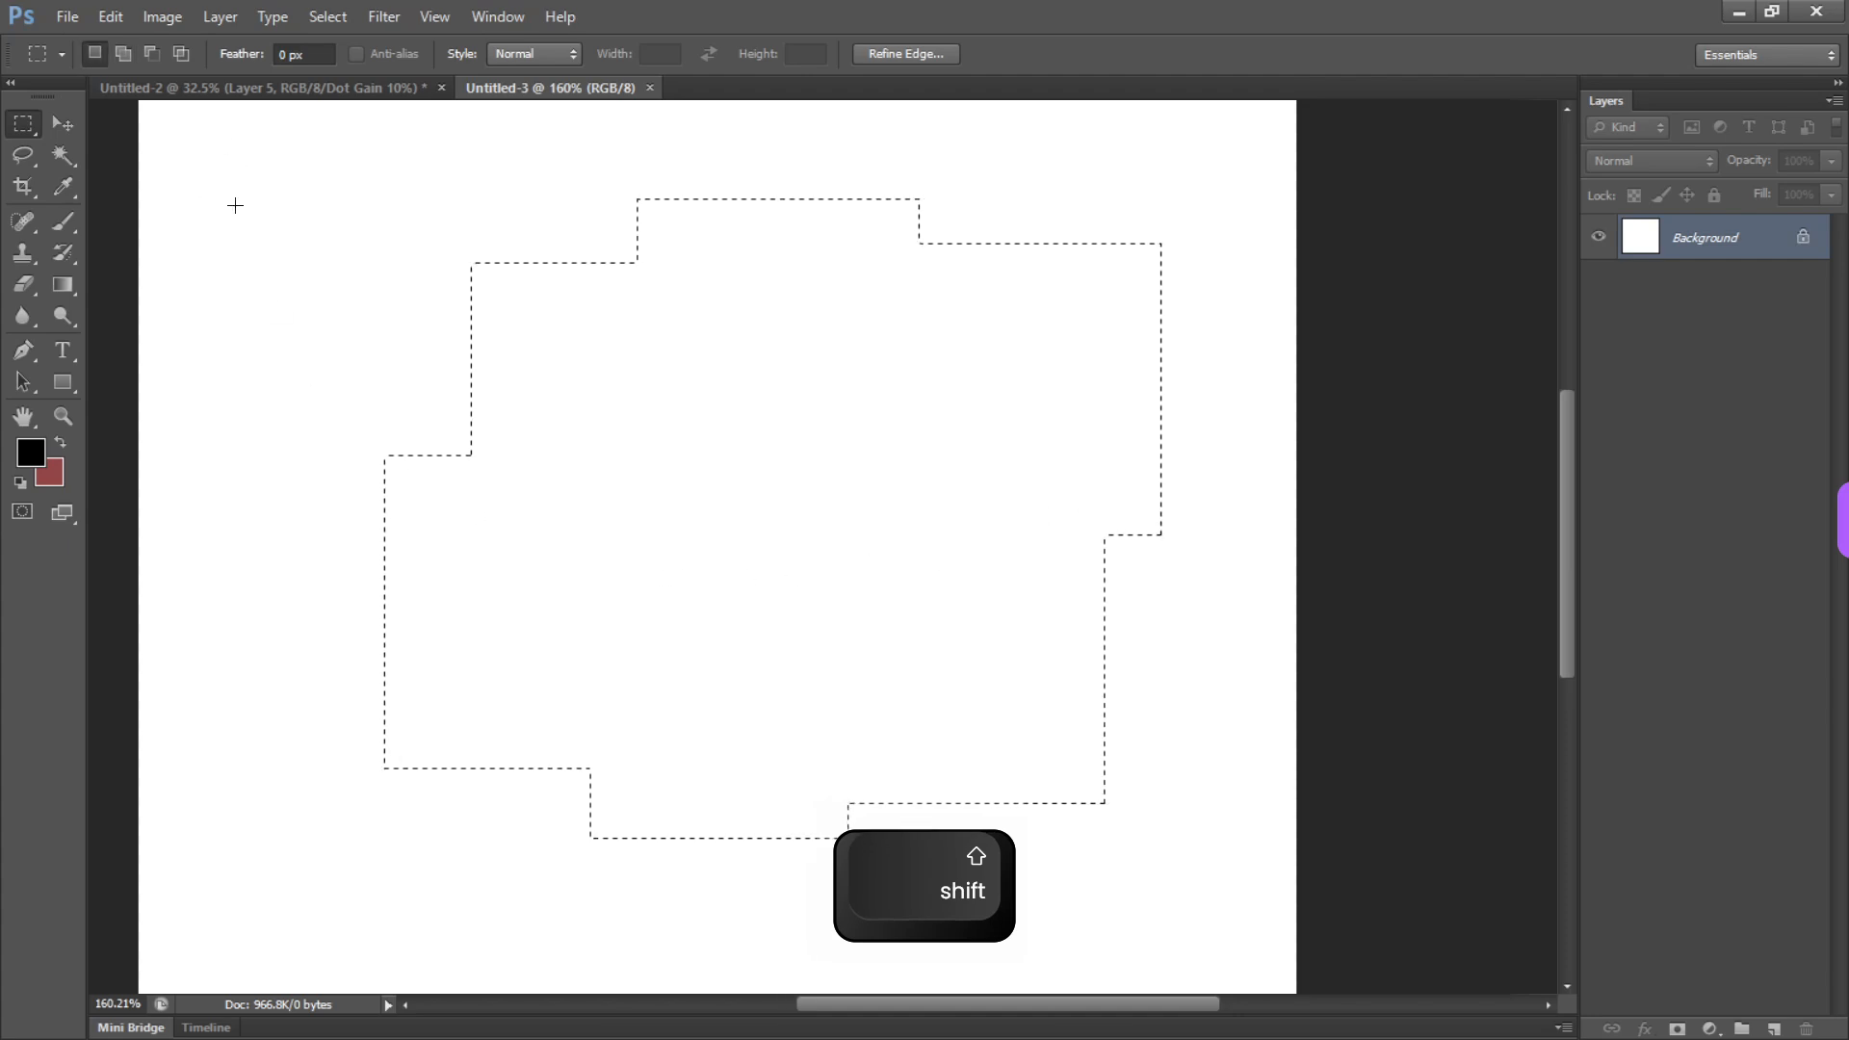
pyautogui.press('alt')
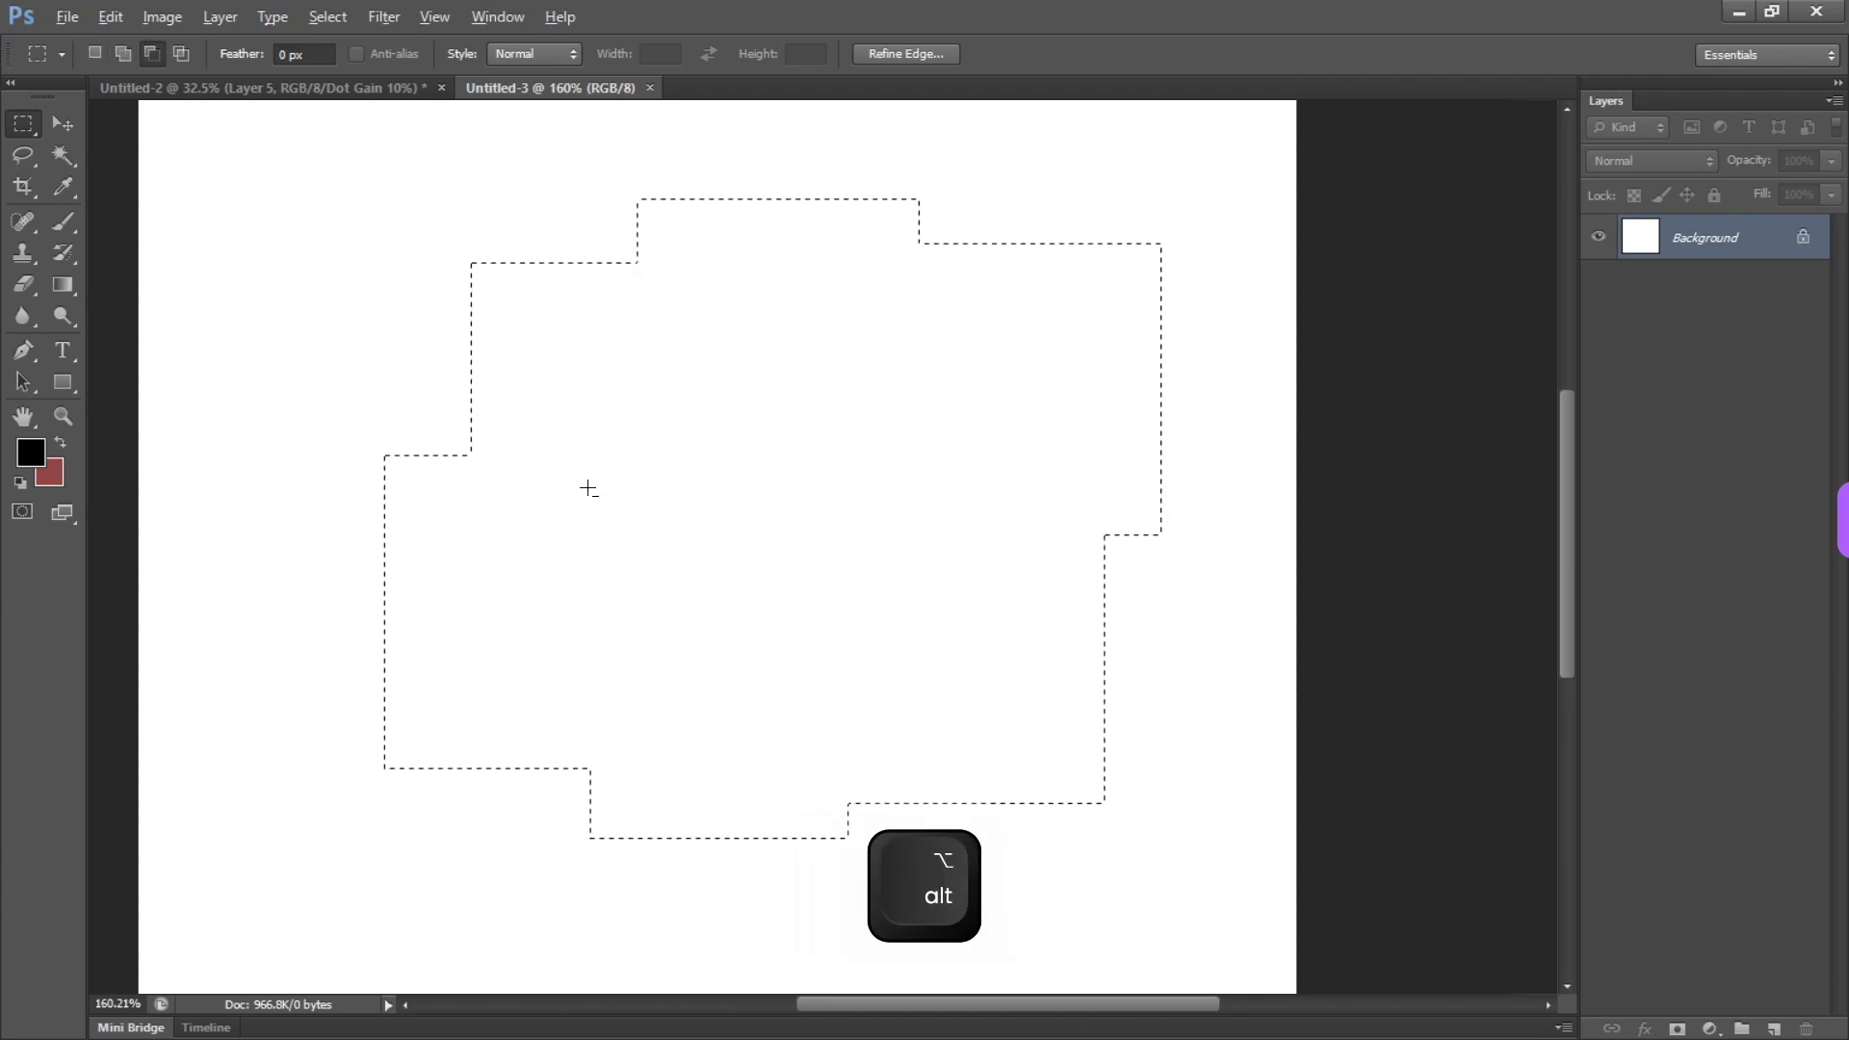
pyautogui.press('alt')
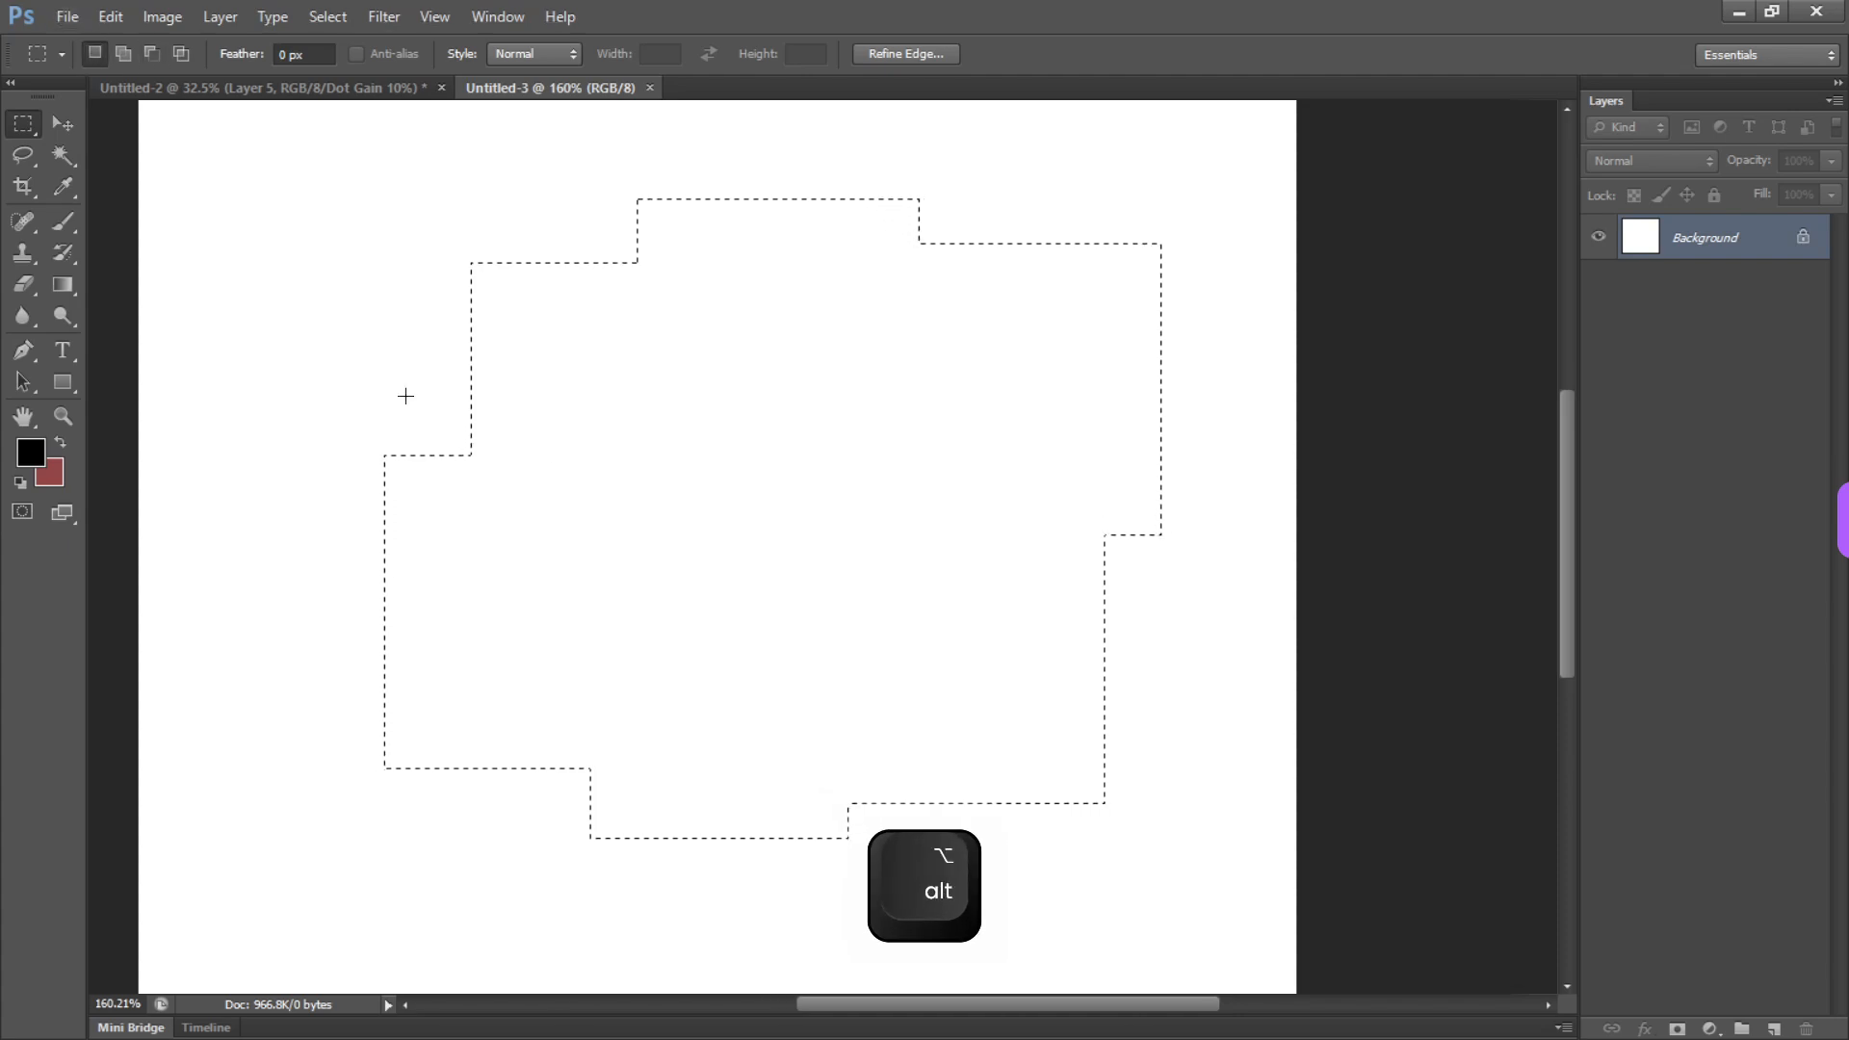
# Paint a short black stroke across the selection's left edge with a 19 px preset of the Brush tool, then deselect
pyautogui.click(66, 227)
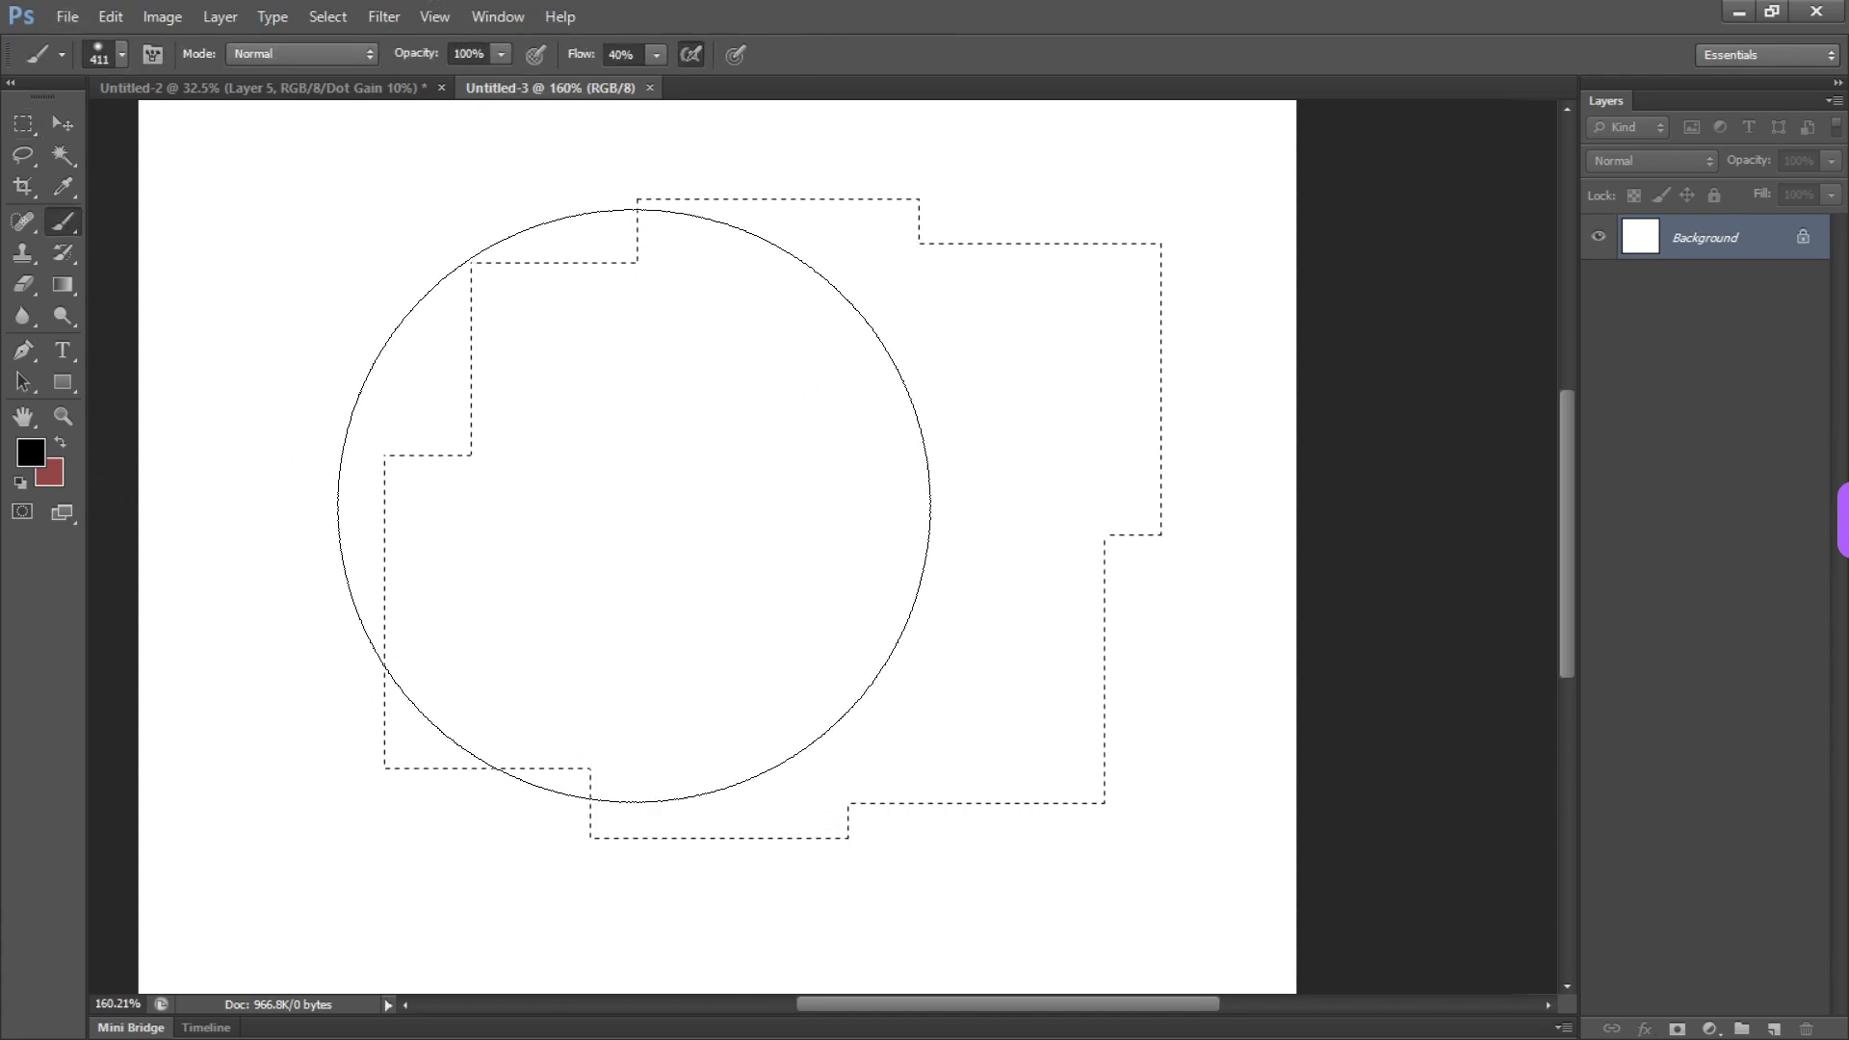
pyautogui.rightClick(638, 563)
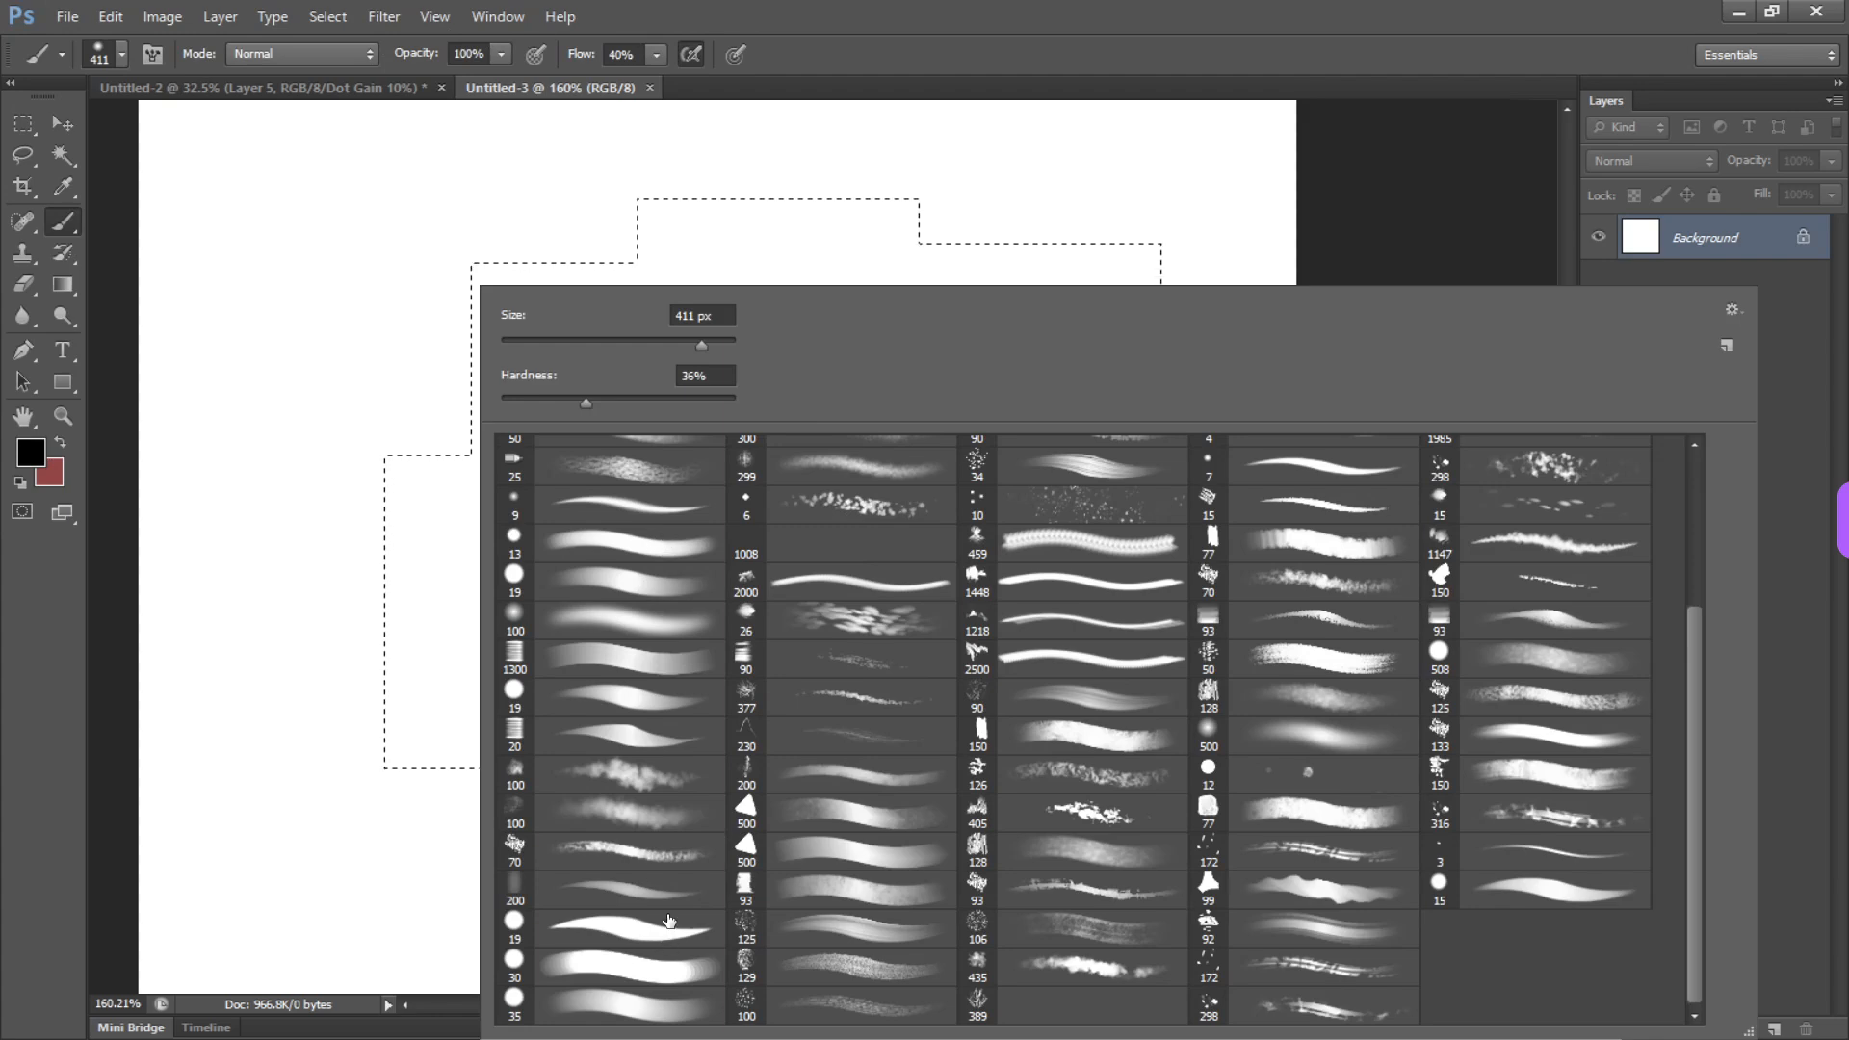
pyautogui.doubleClick(666, 927)
pyautogui.moveTo(333, 583); pyautogui.dragTo(533, 643)
pyautogui.hotkey('ctrl', 'd')
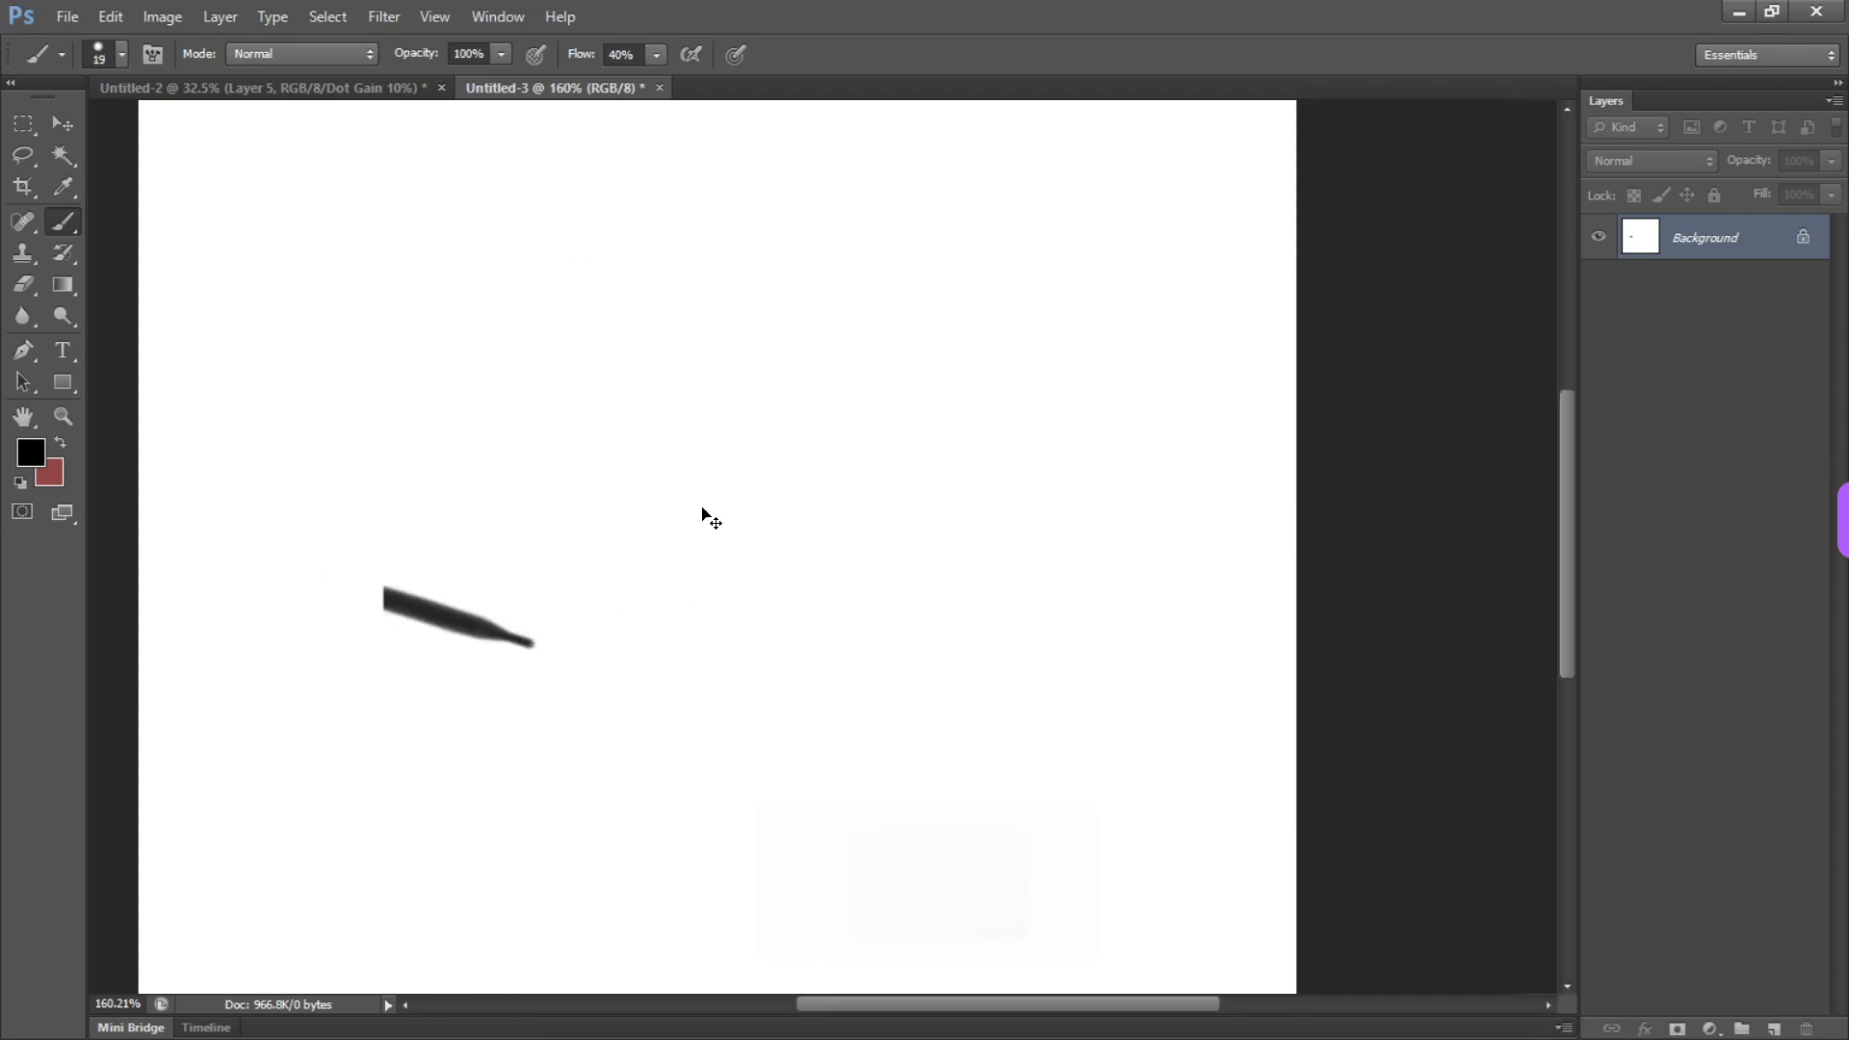
pyautogui.press('alt')
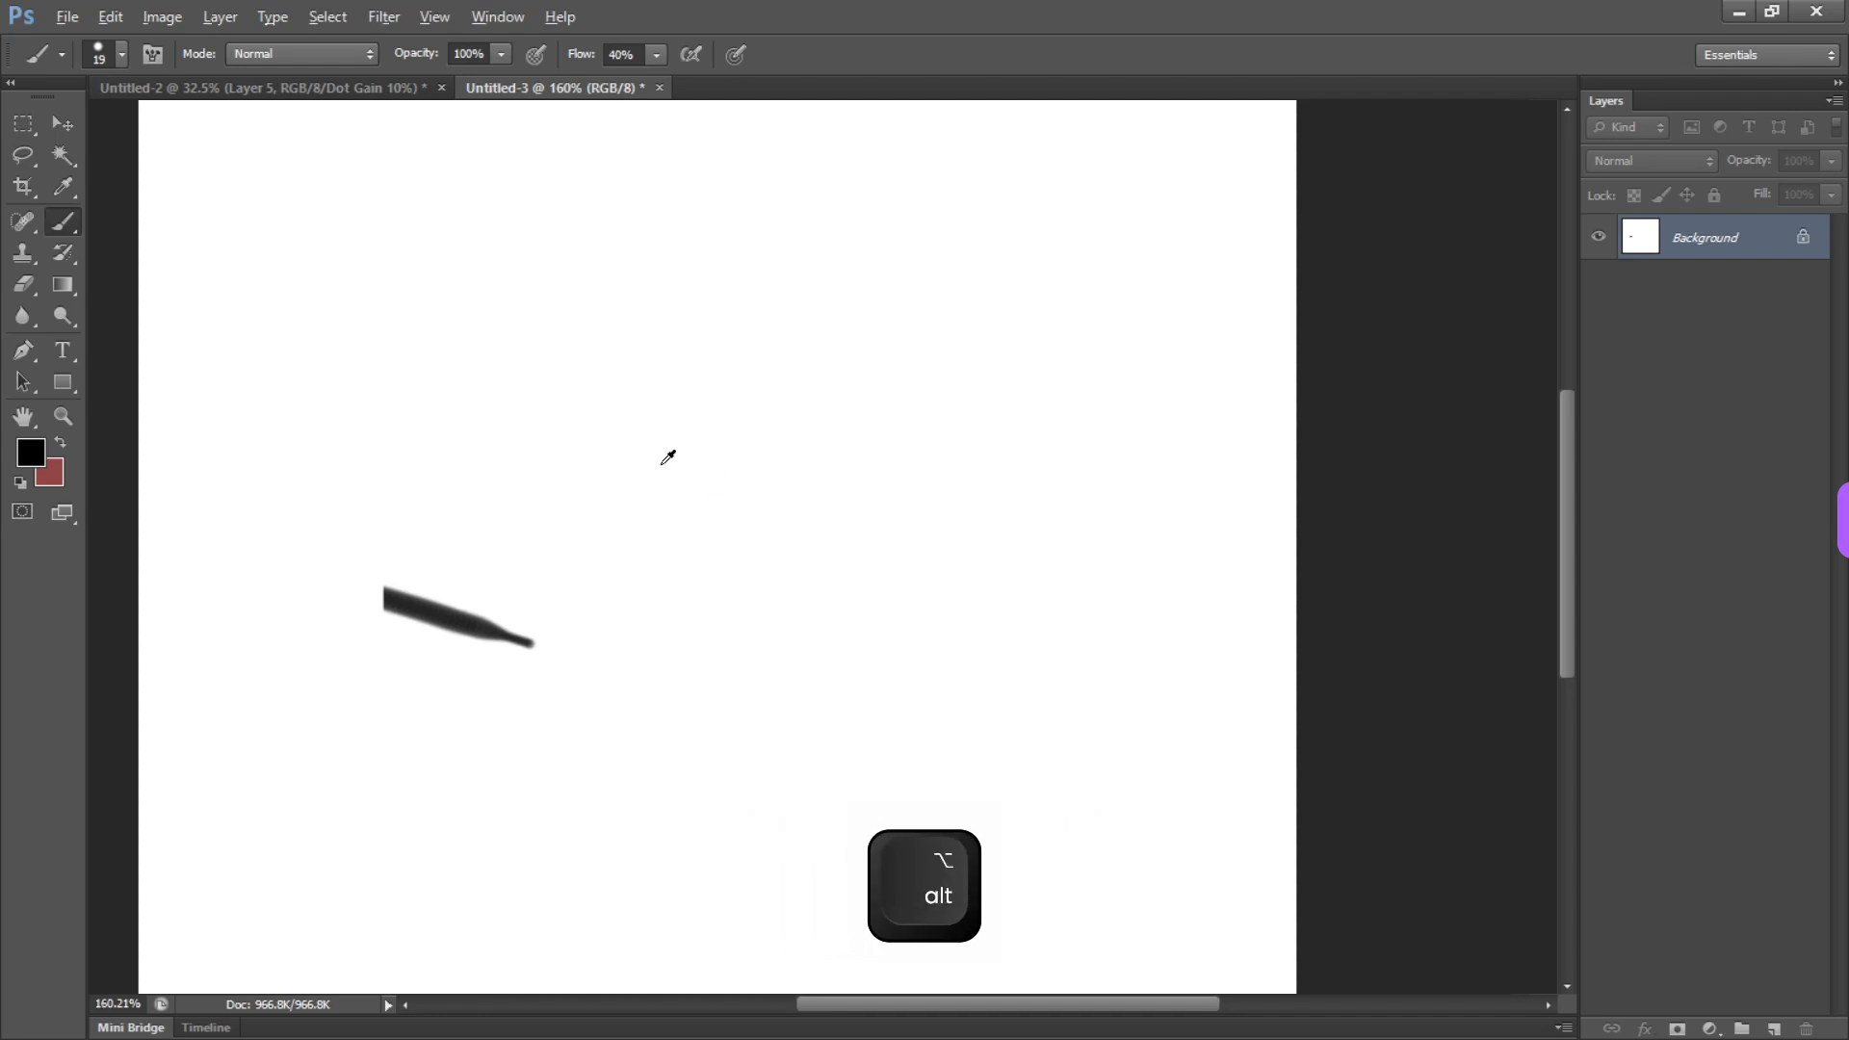
pyautogui.press('ctrl')
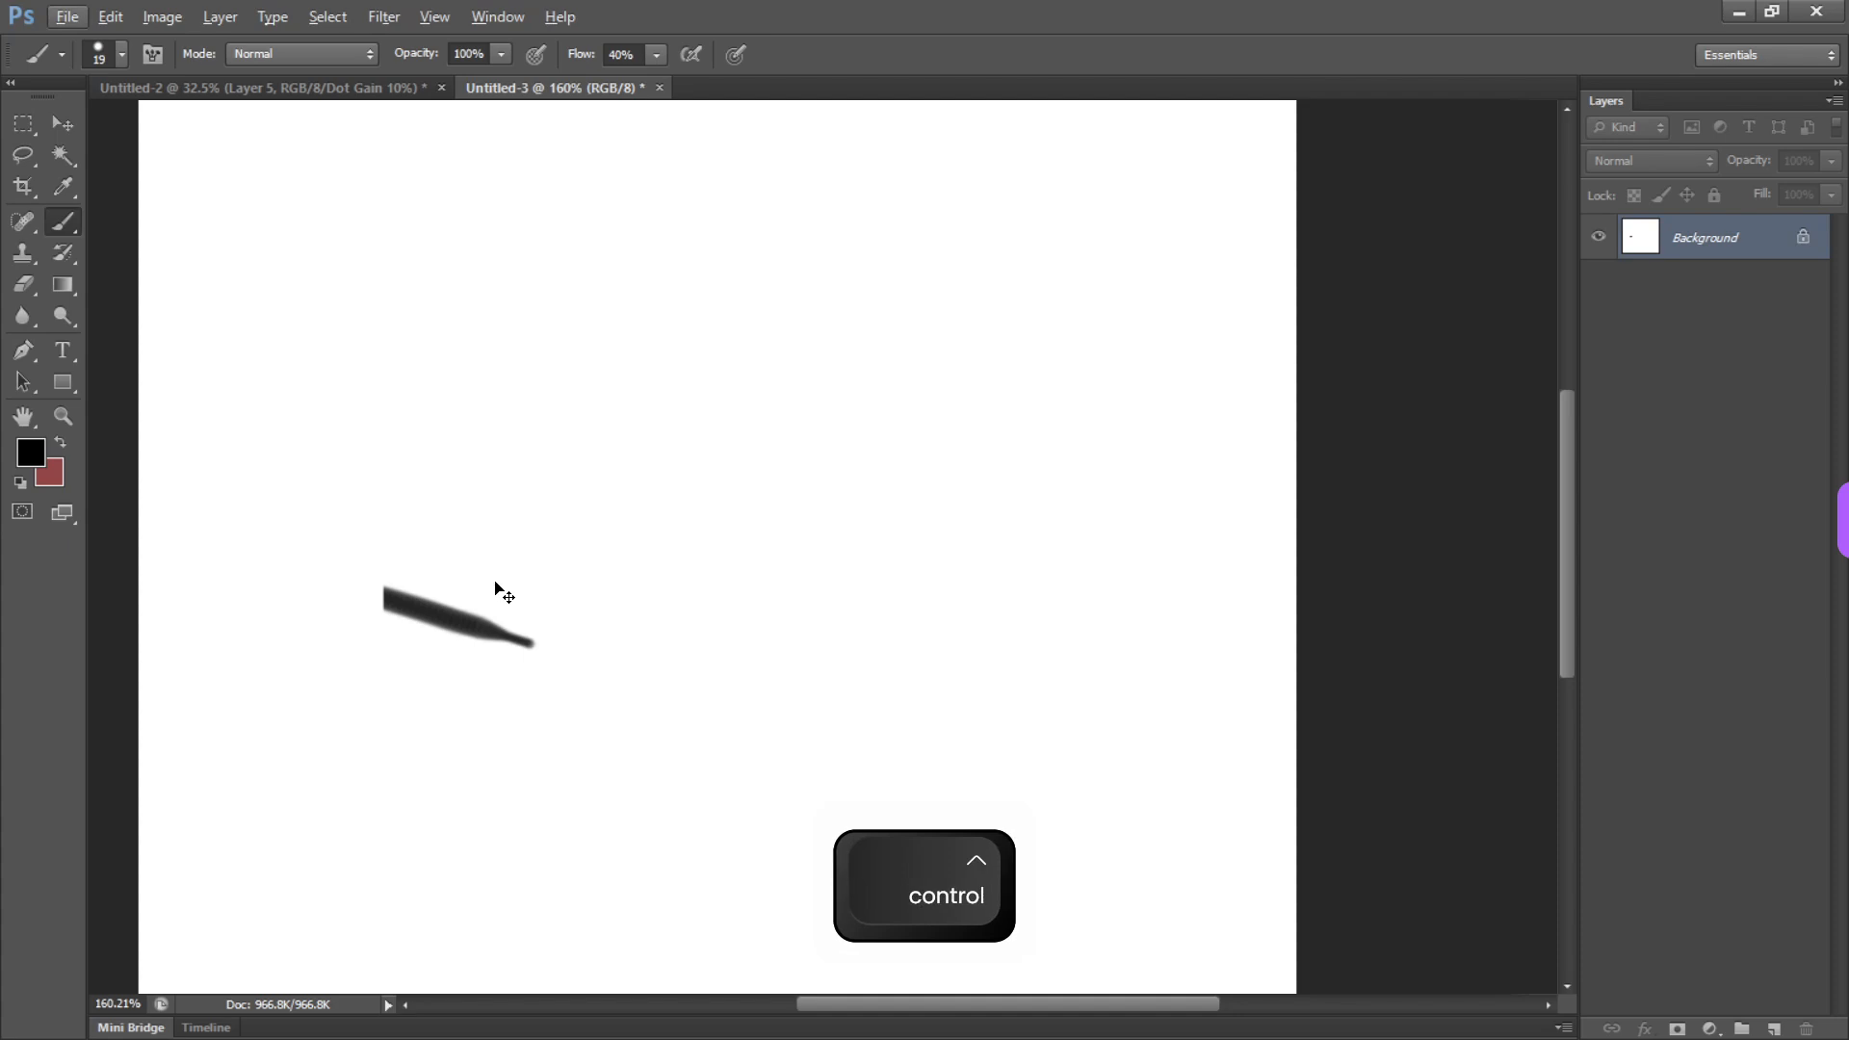
pyautogui.keyDown('ctrl'); pyautogui.click(589, 551); pyautogui.keyUp('ctrl')
pyautogui.press('Escape')
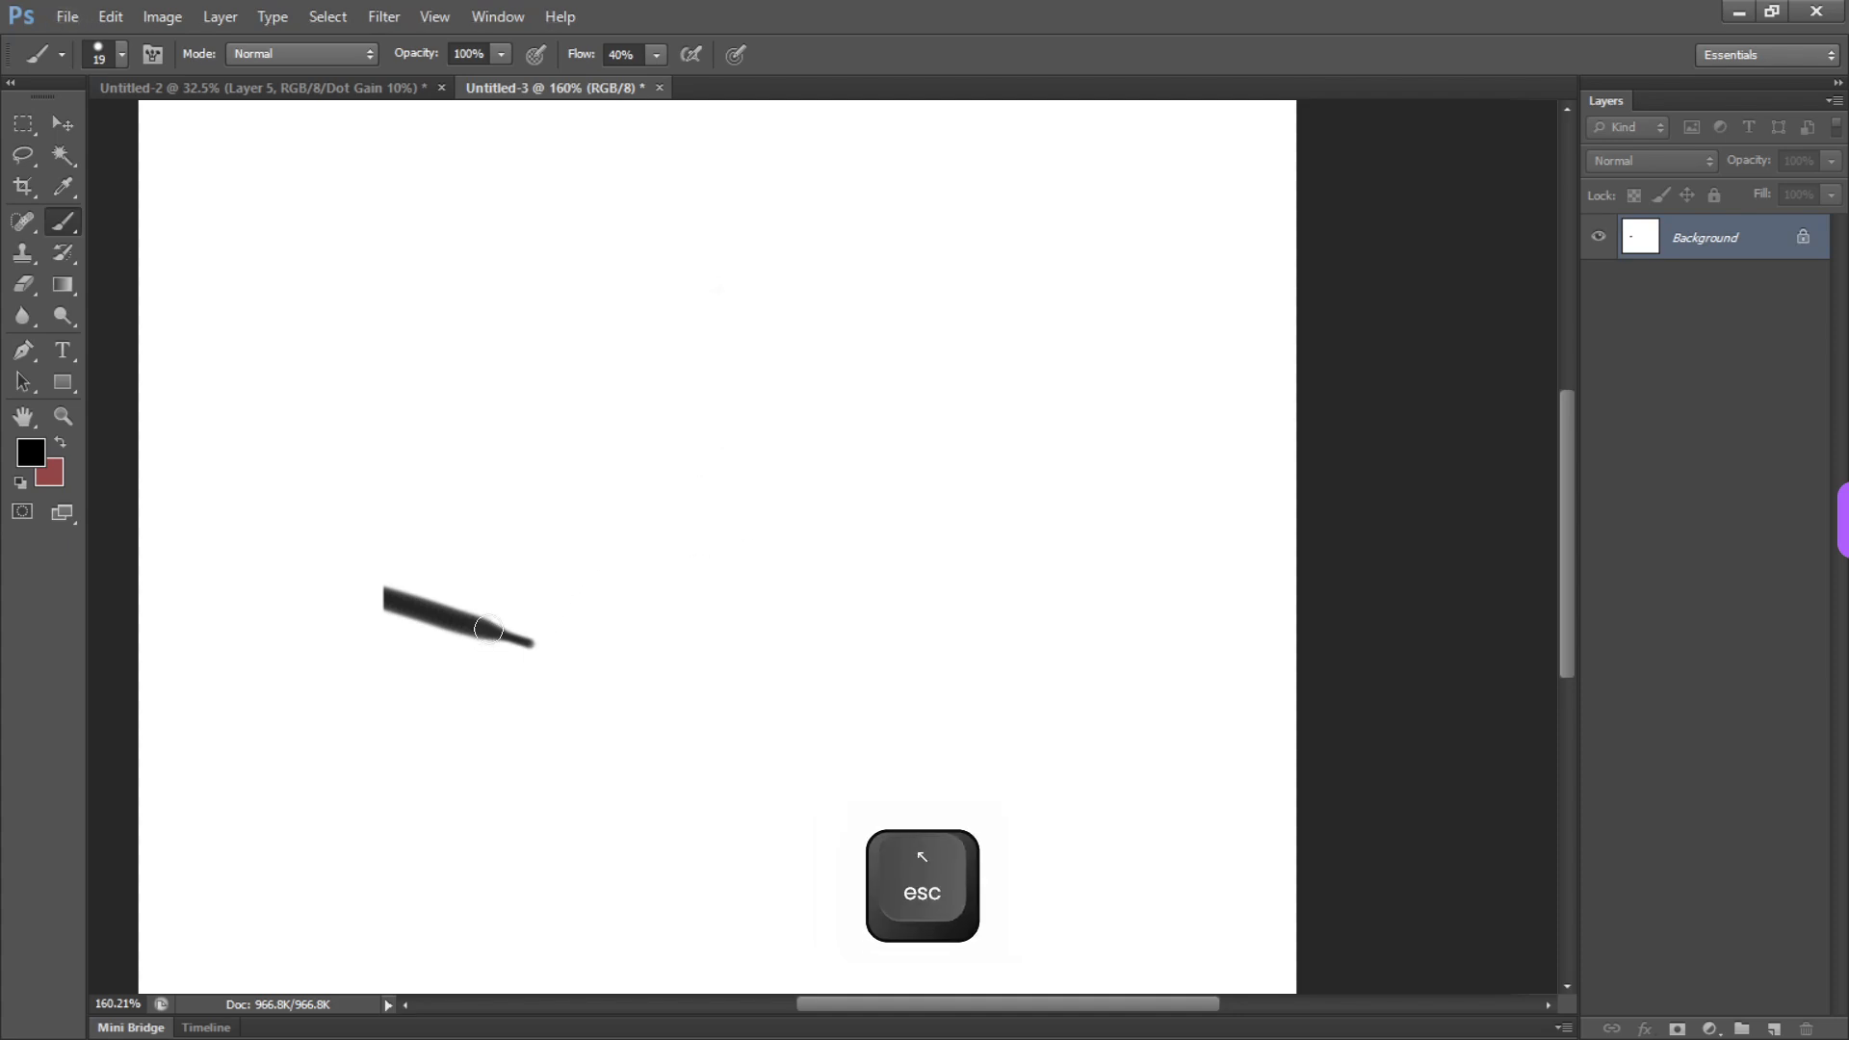
pyautogui.press('ctrl')
pyautogui.press('ctrl')
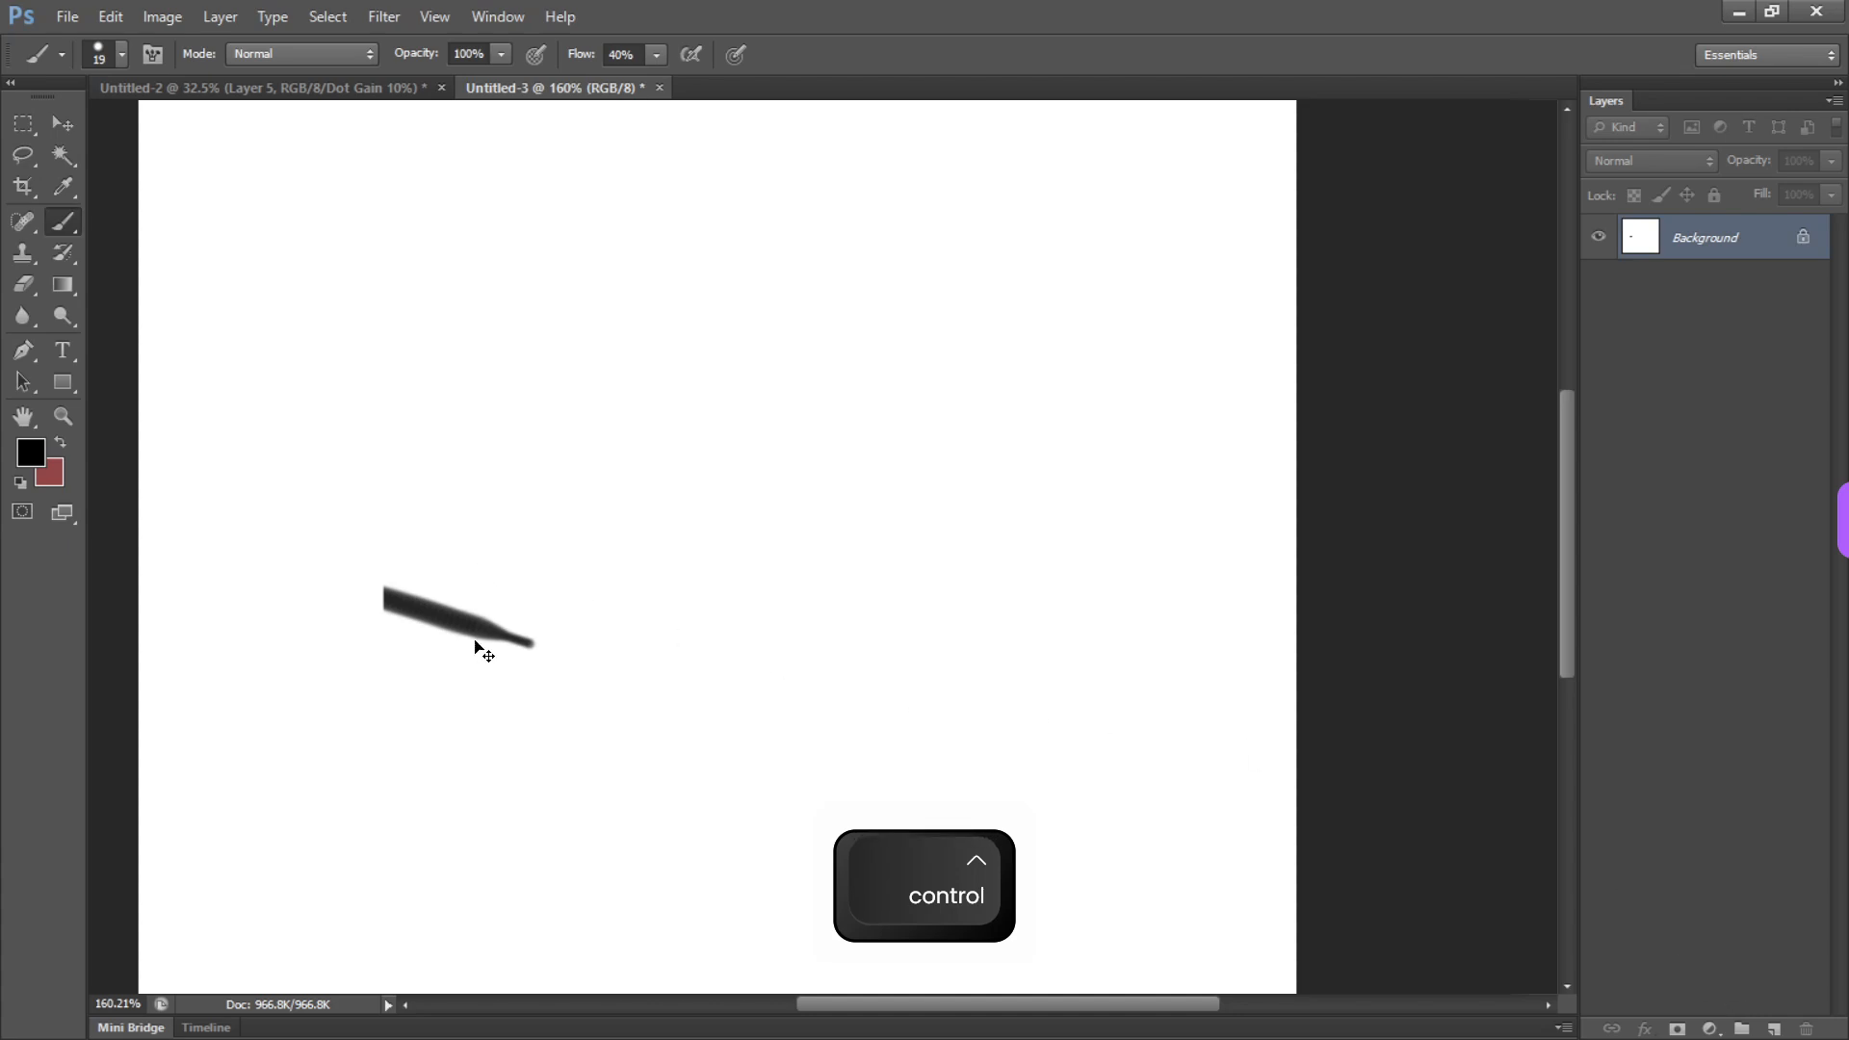
# Create a new layer above the Background and paint a long diagonal black brush stroke on it
pyautogui.click(1783, 1028)
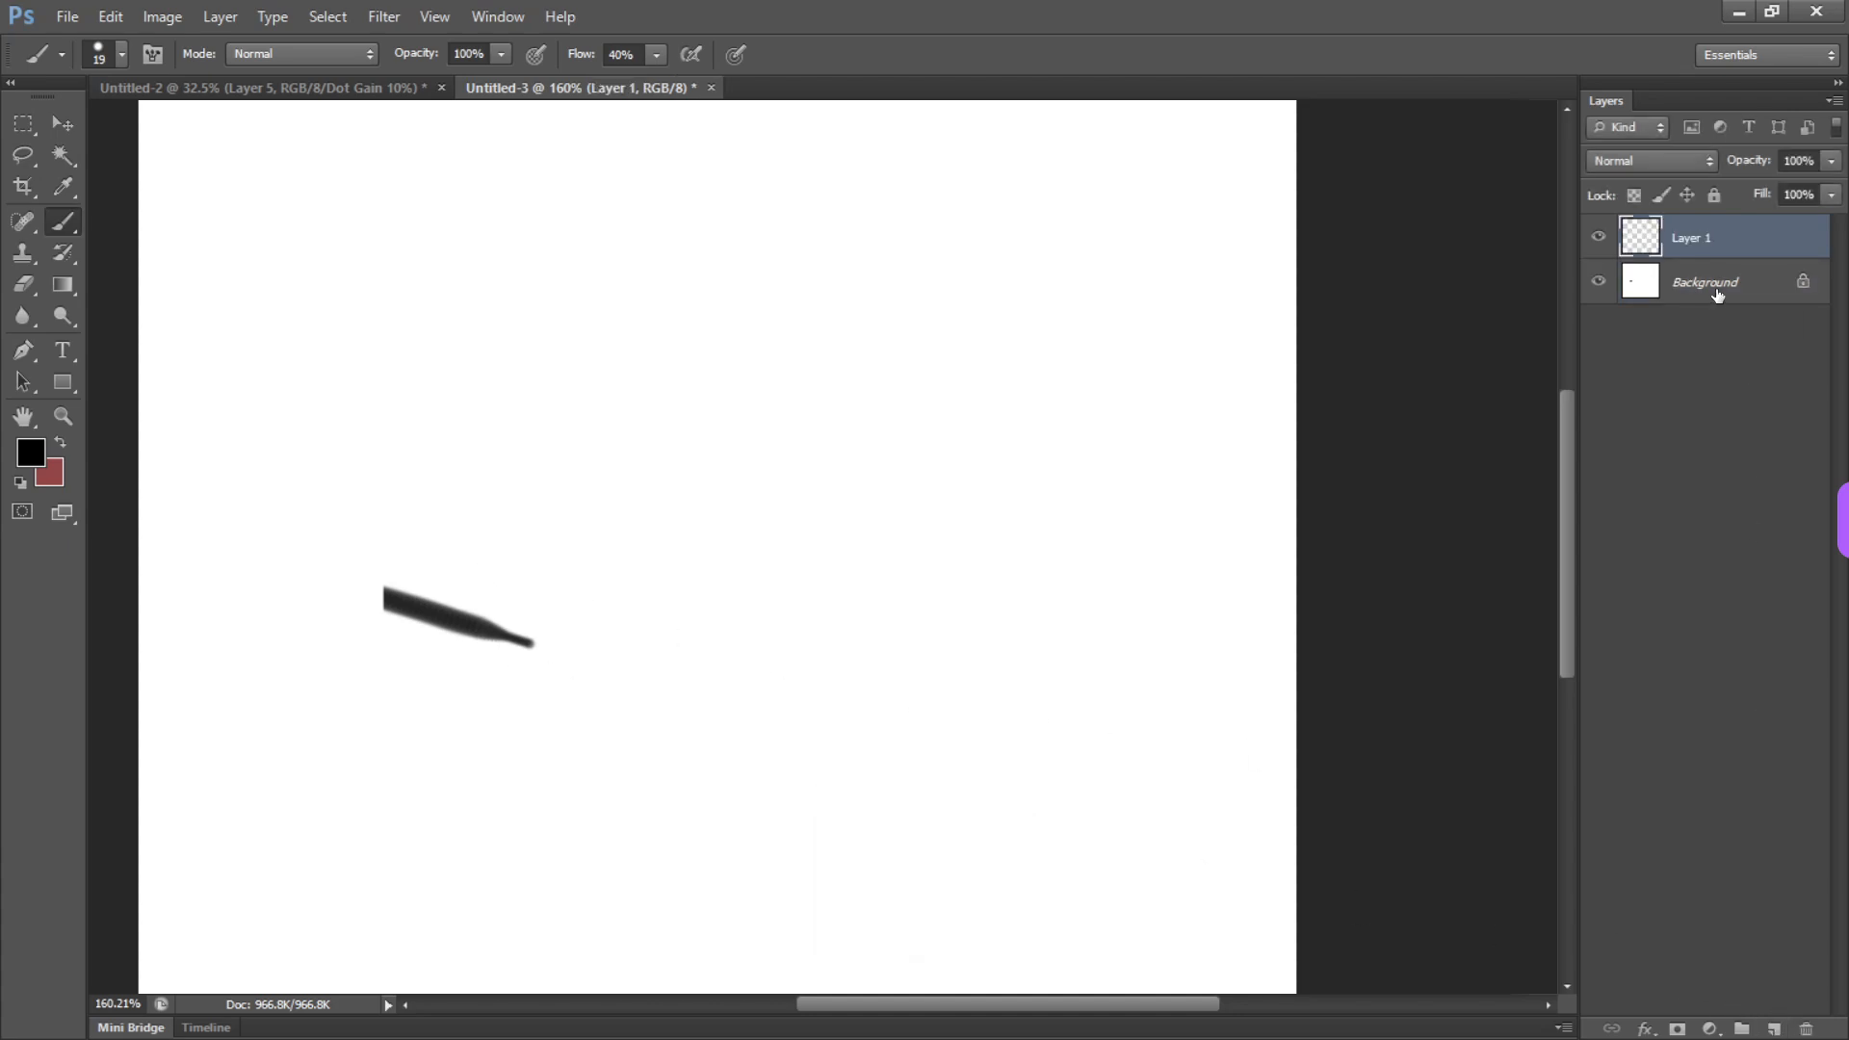
pyautogui.press('b')
pyautogui.moveTo(647, 356); pyautogui.dragTo(805, 648)
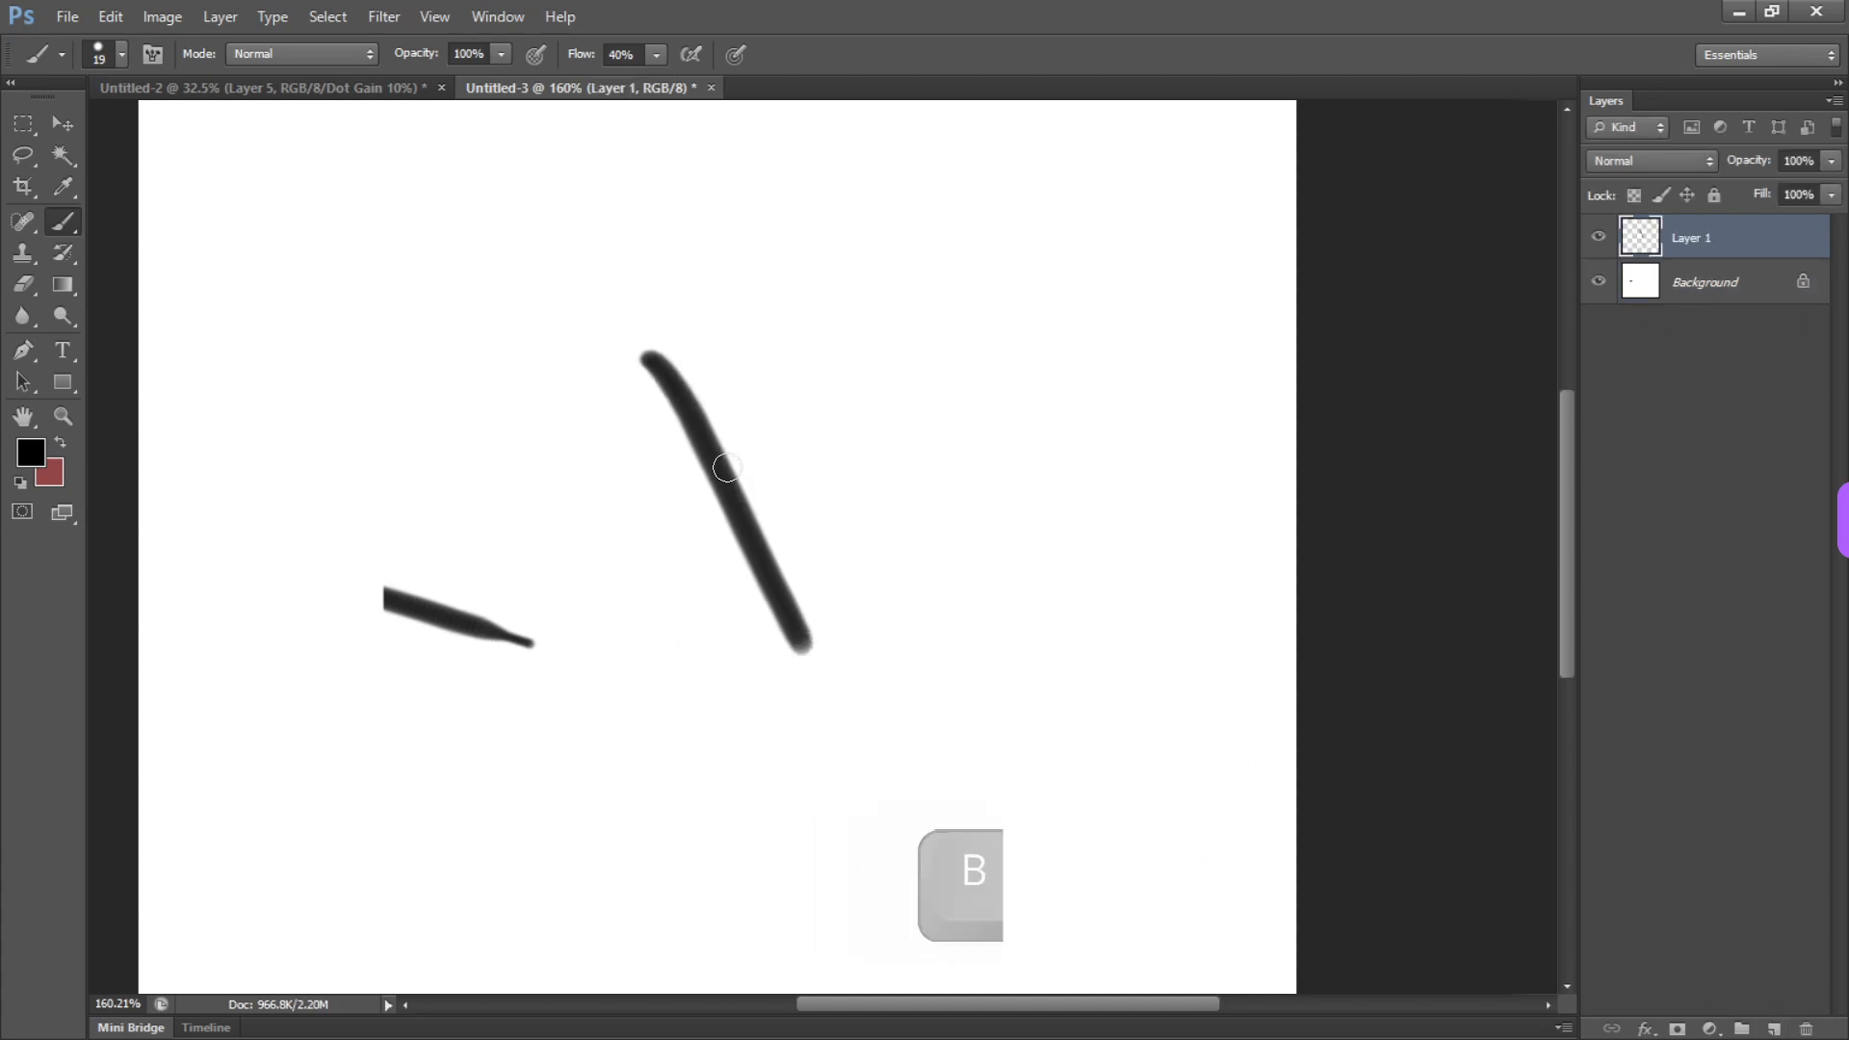
# Move the diagonal stroke slightly right and paint straight horizontal and vertical strokes around it on Layer 1
pyautogui.press('alt')
pyautogui.press('ctrl')
pyautogui.moveTo(729, 487)
pyautogui.mouseDown()
pyautogui.moveTo(643, 504)
pyautogui.moveTo(1007, 335)
pyautogui.moveTo(896, 339)
pyautogui.moveTo(867, 454)
pyautogui.moveTo(1024, 388)
pyautogui.moveTo(1019, 742)
pyautogui.mouseUp()
pyautogui.moveTo(785, 705)
pyautogui.mouseDown()
pyautogui.moveTo(1051, 705)
pyautogui.moveTo(677, 673)
pyautogui.moveTo(678, 702)
pyautogui.mouseUp()
# Extend the lower horizontal stroke with connected straight brush segments running around the canvas and ending near its right edge
pyautogui.keyDown('shift'); pyautogui.click(506, 414); pyautogui.keyUp('shift')
pyautogui.keyDown('shift'); pyautogui.click(313, 323); pyautogui.keyUp('shift')
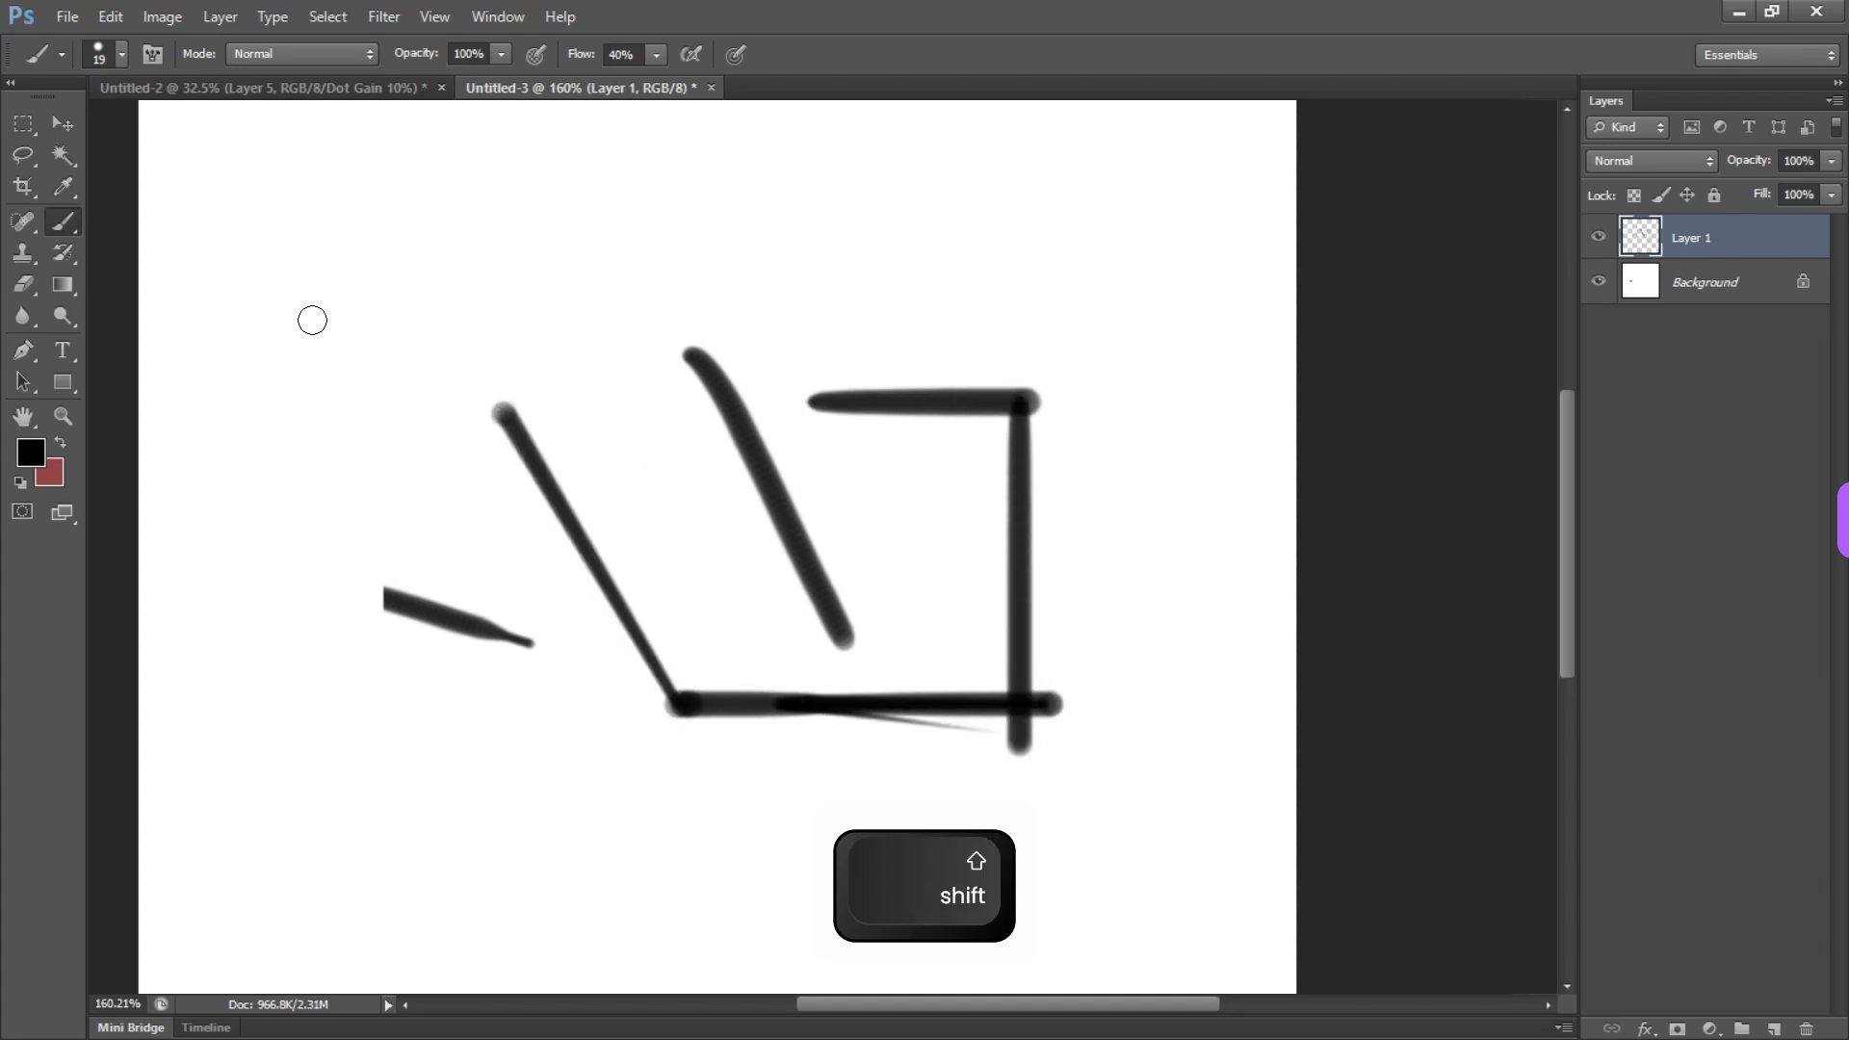
pyautogui.keyDown('shift'); pyautogui.click(323, 766); pyautogui.keyUp('shift')
pyautogui.keyDown('shift'); pyautogui.click(586, 841); pyautogui.keyUp('shift')
pyautogui.keyDown('shift'); pyautogui.click(1194, 814); pyautogui.keyUp('shift')
pyautogui.keyDown('shift'); pyautogui.click(1204, 501); pyautogui.keyUp('shift')
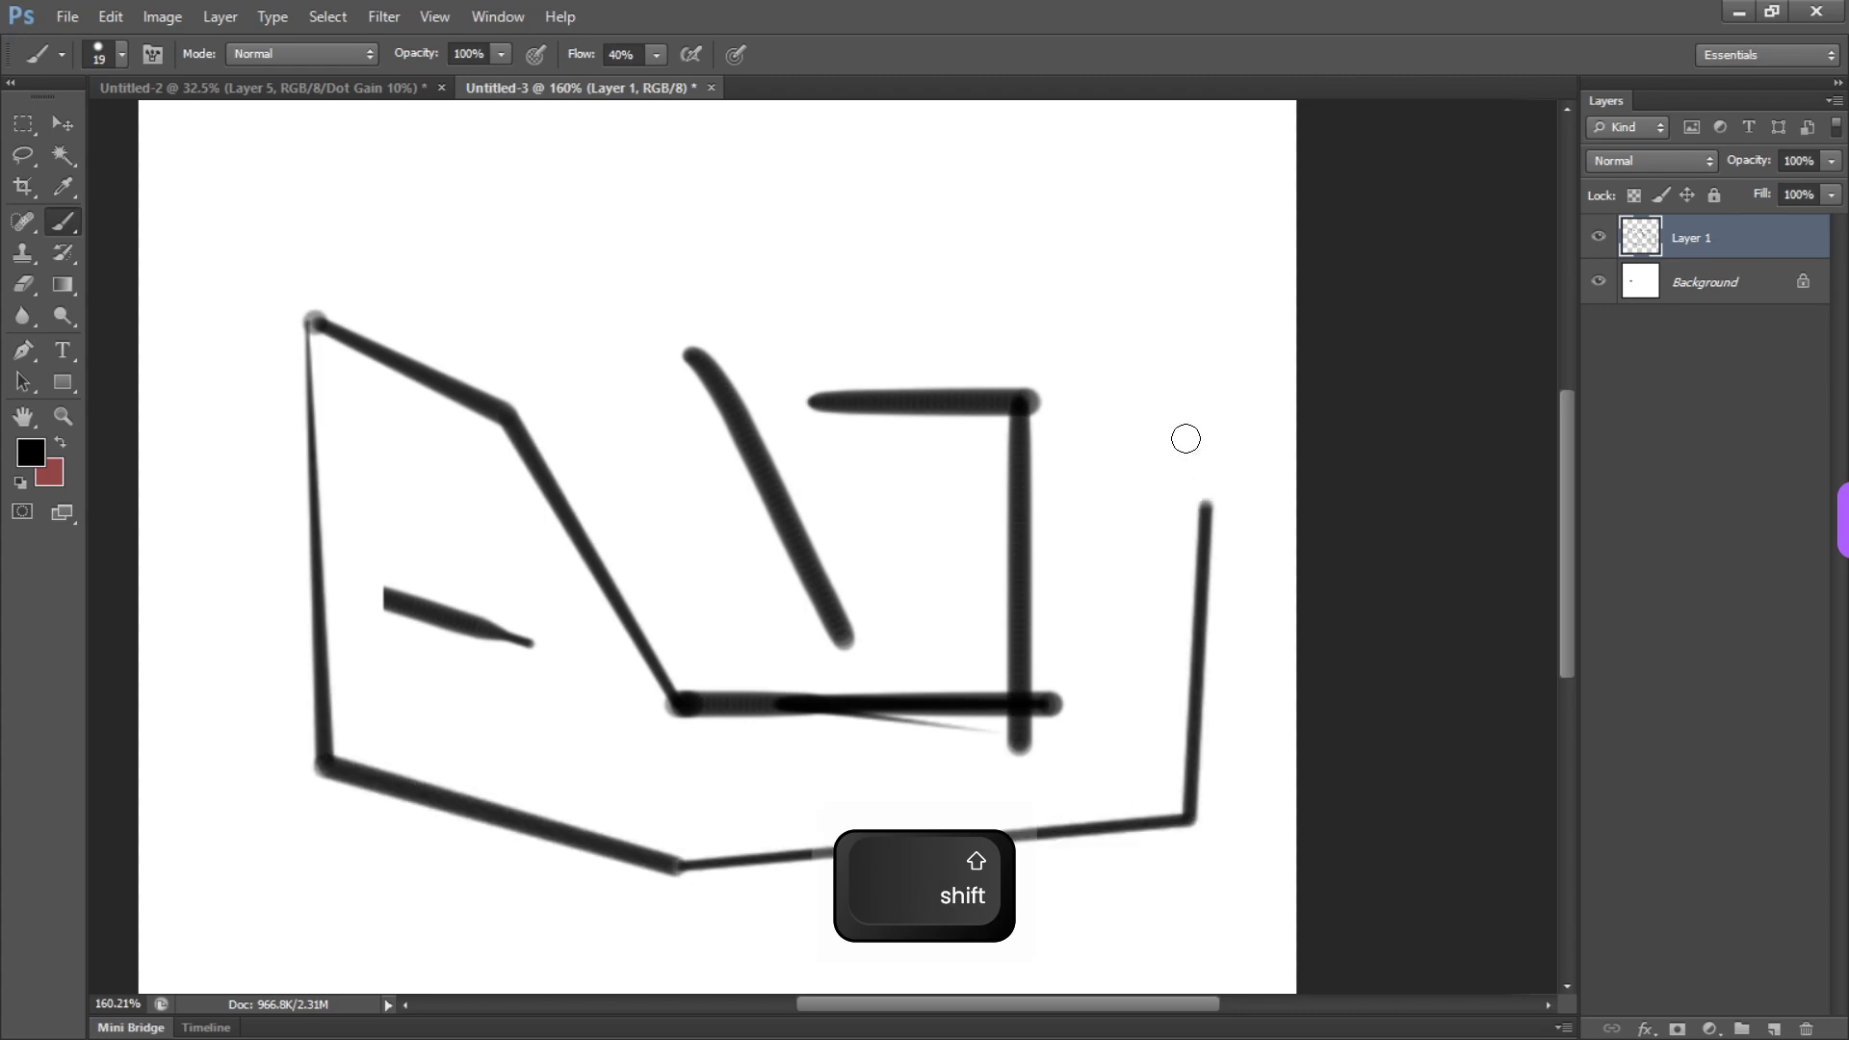
# Delete Layer 1, then fill the Background with white sampled from the canvas to cover the leftover black stroke
pyautogui.press('Delete')
pyautogui.press('b')
pyautogui.keyDown('alt'); pyautogui.click(658, 472); pyautogui.keyUp('alt')
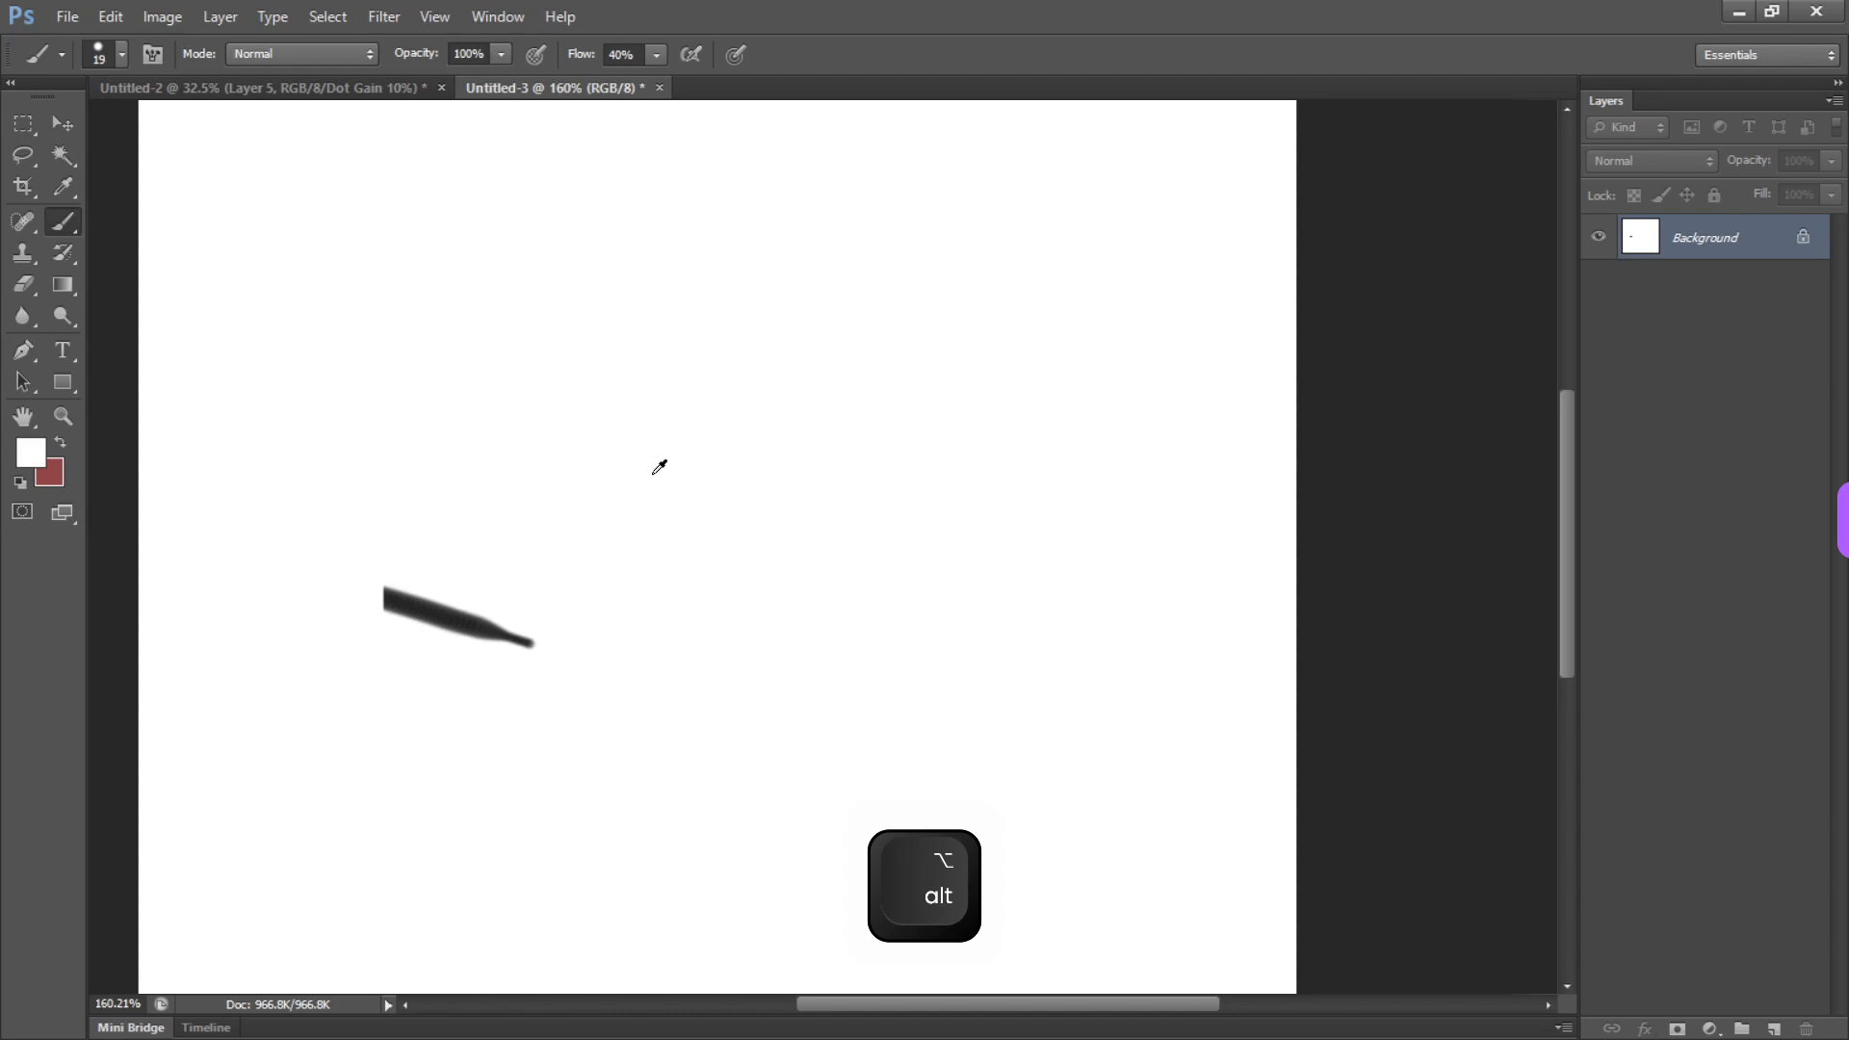
pyautogui.hotkey('alt', 'BackSpace')
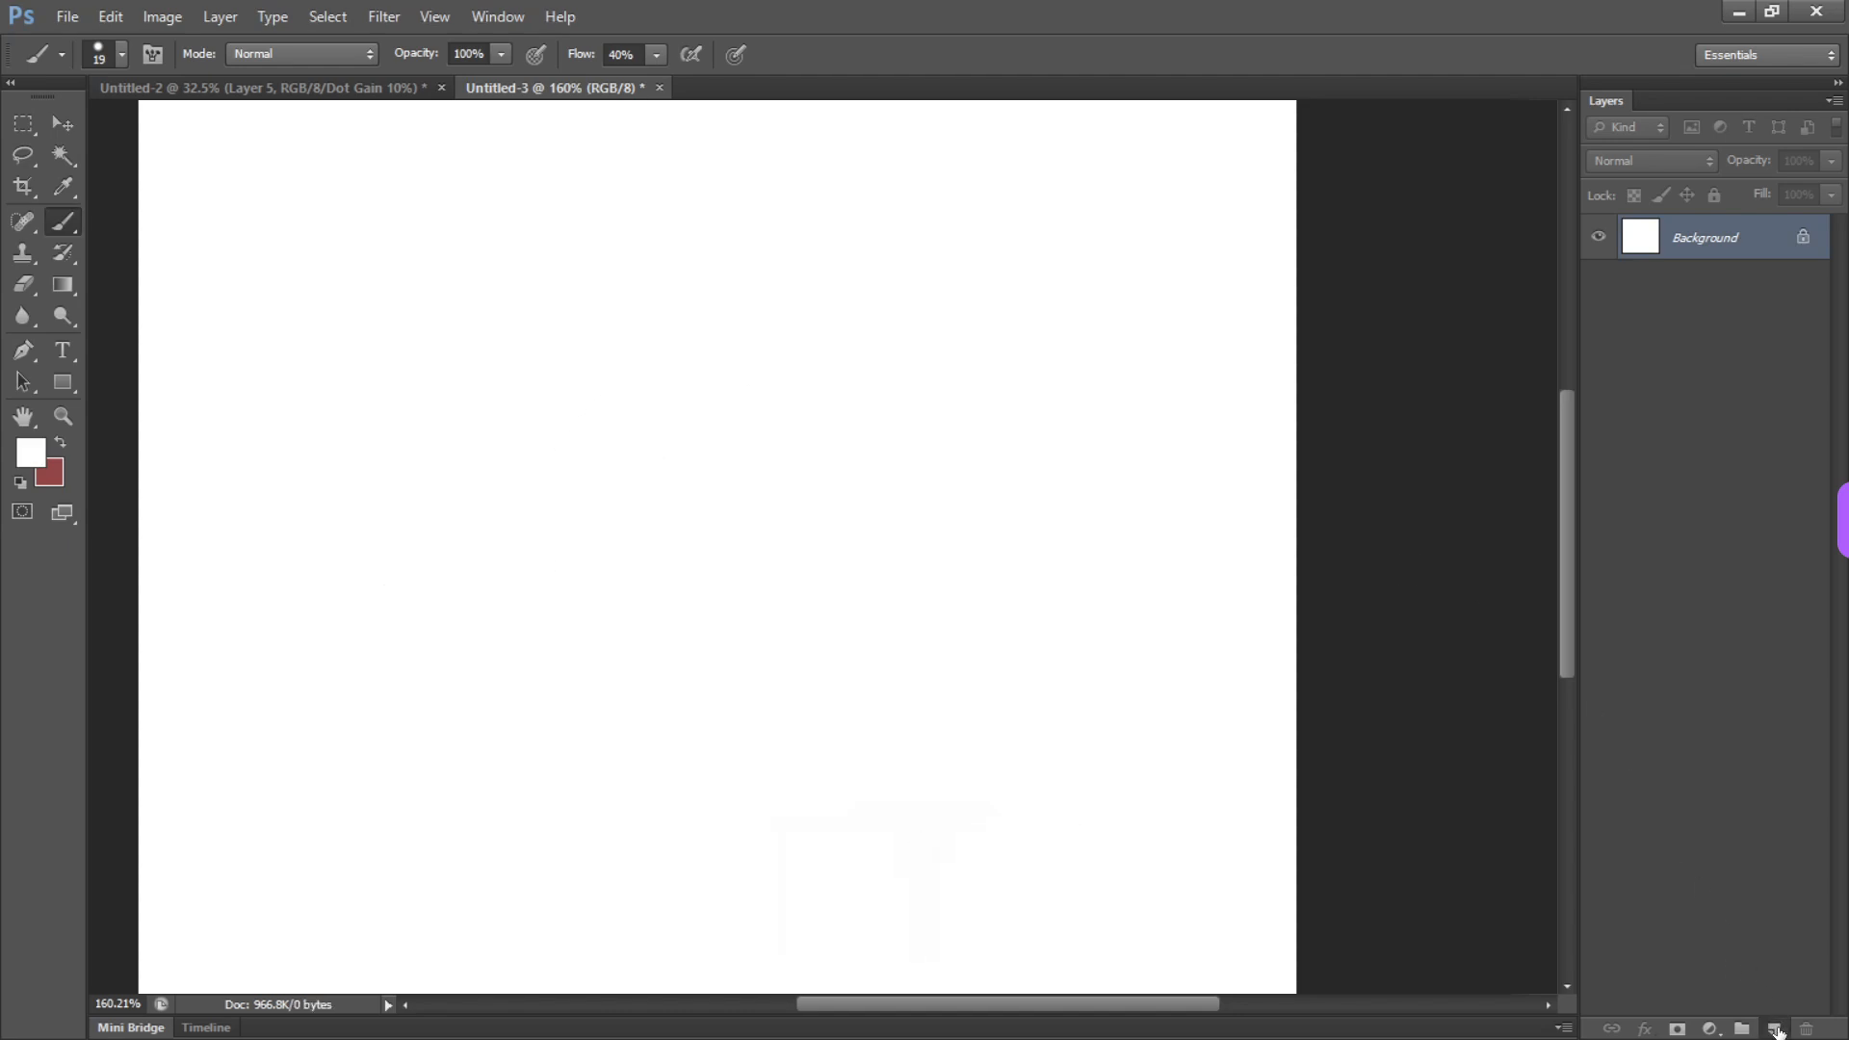
# Create a new layer above the Background, then switch in turn through the Brush, Eraser, Rectangular Marquee and Lasso tools
pyautogui.hotkey('ctrl', 'shift', 'alt', 'n')
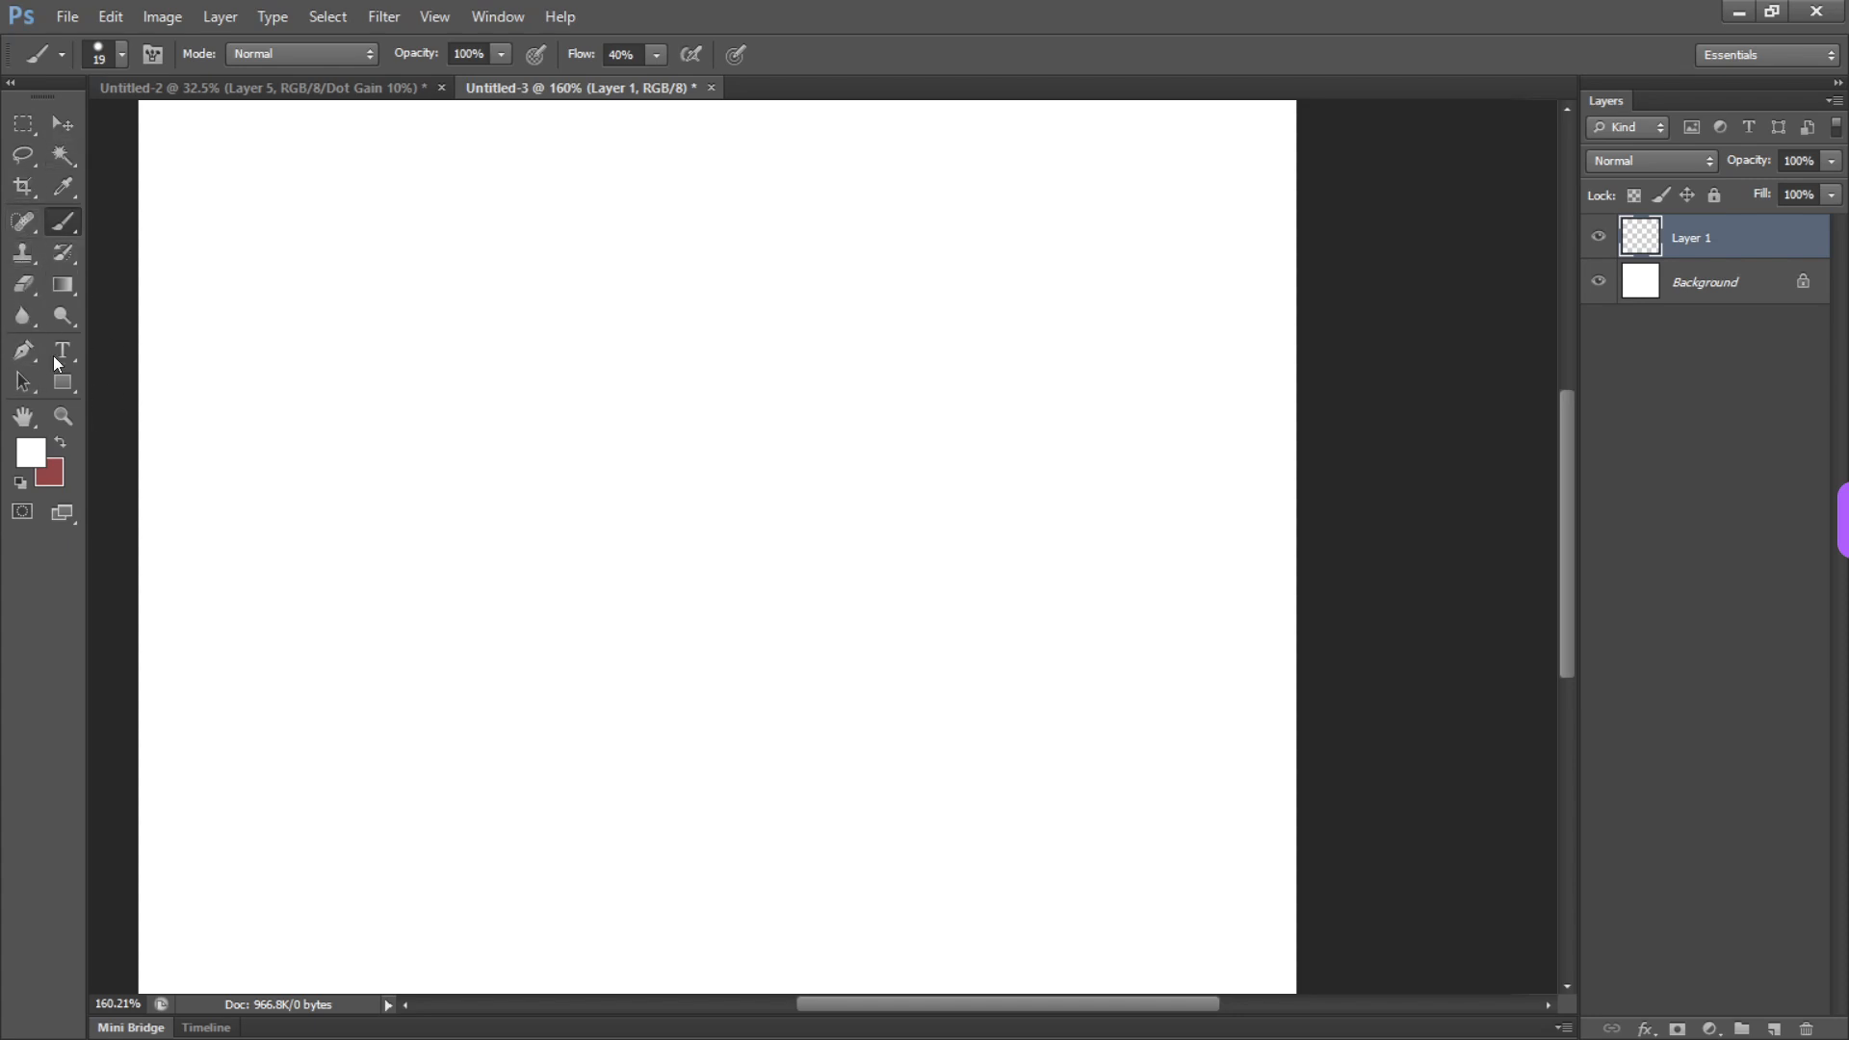
pyautogui.press('b')
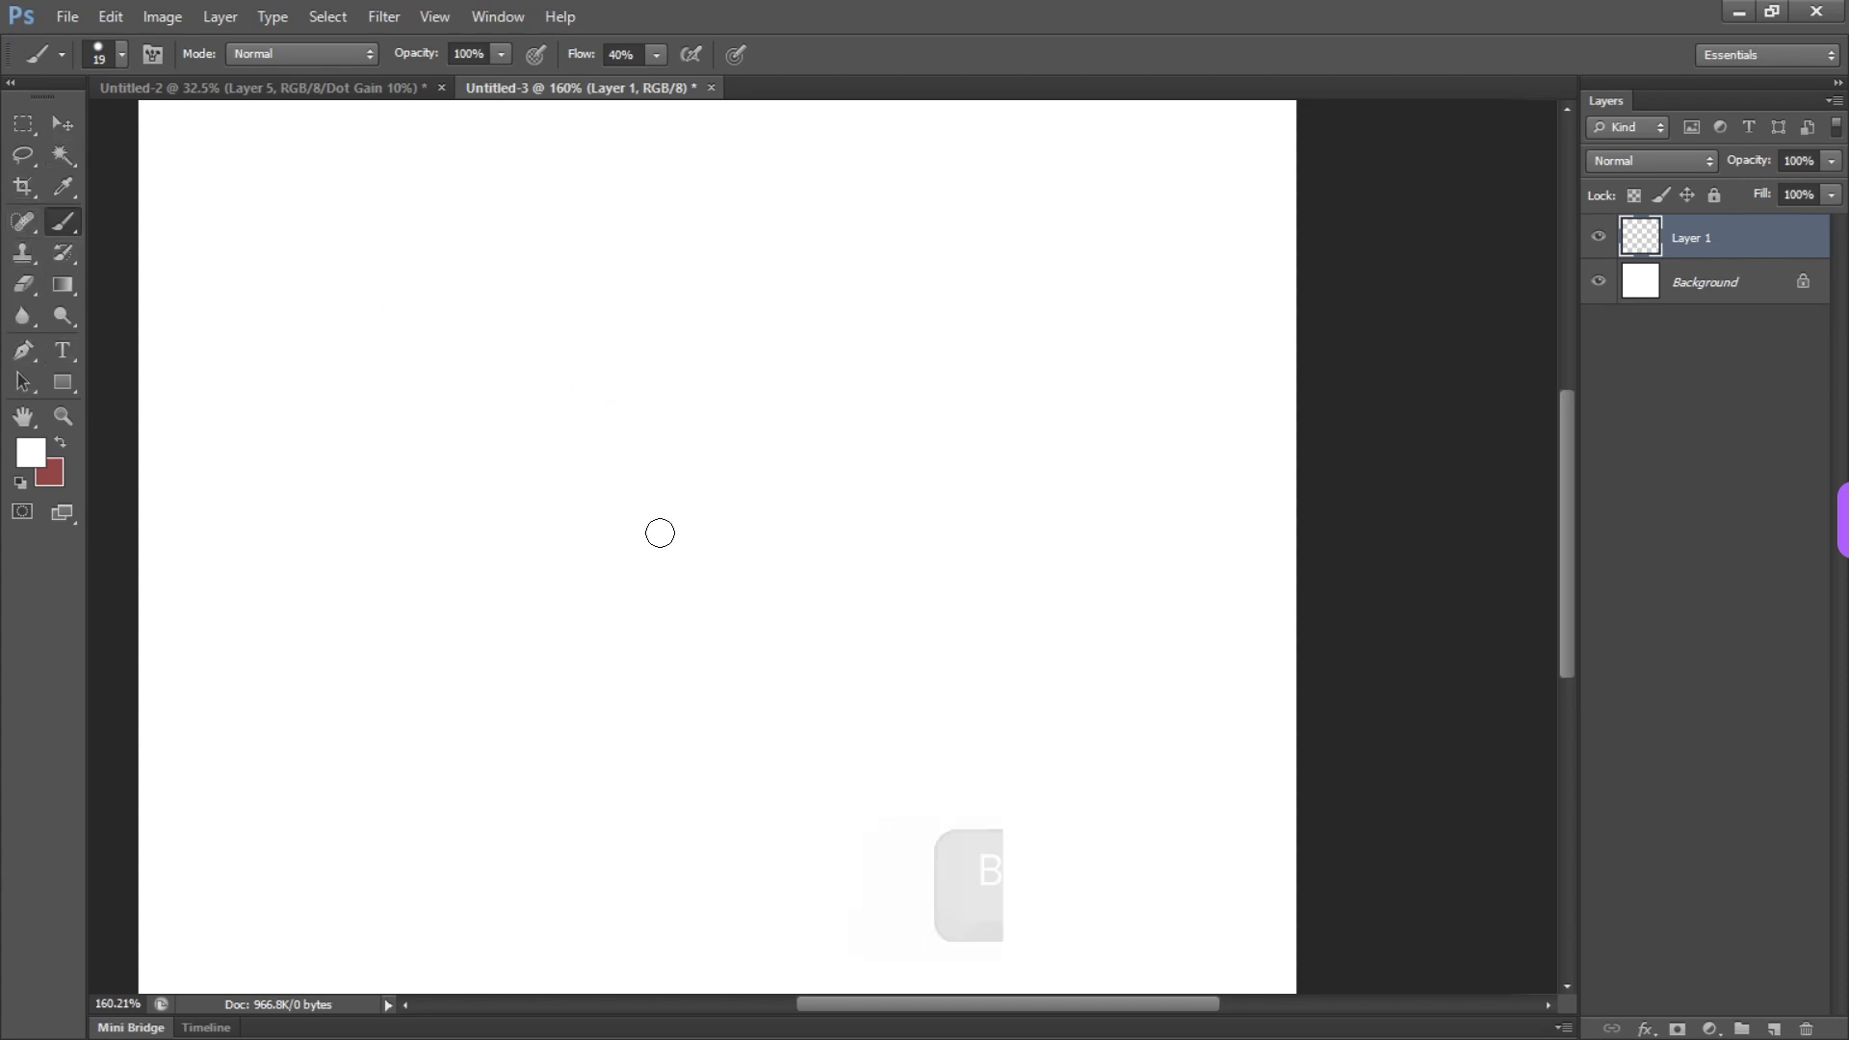
pyautogui.press('e')
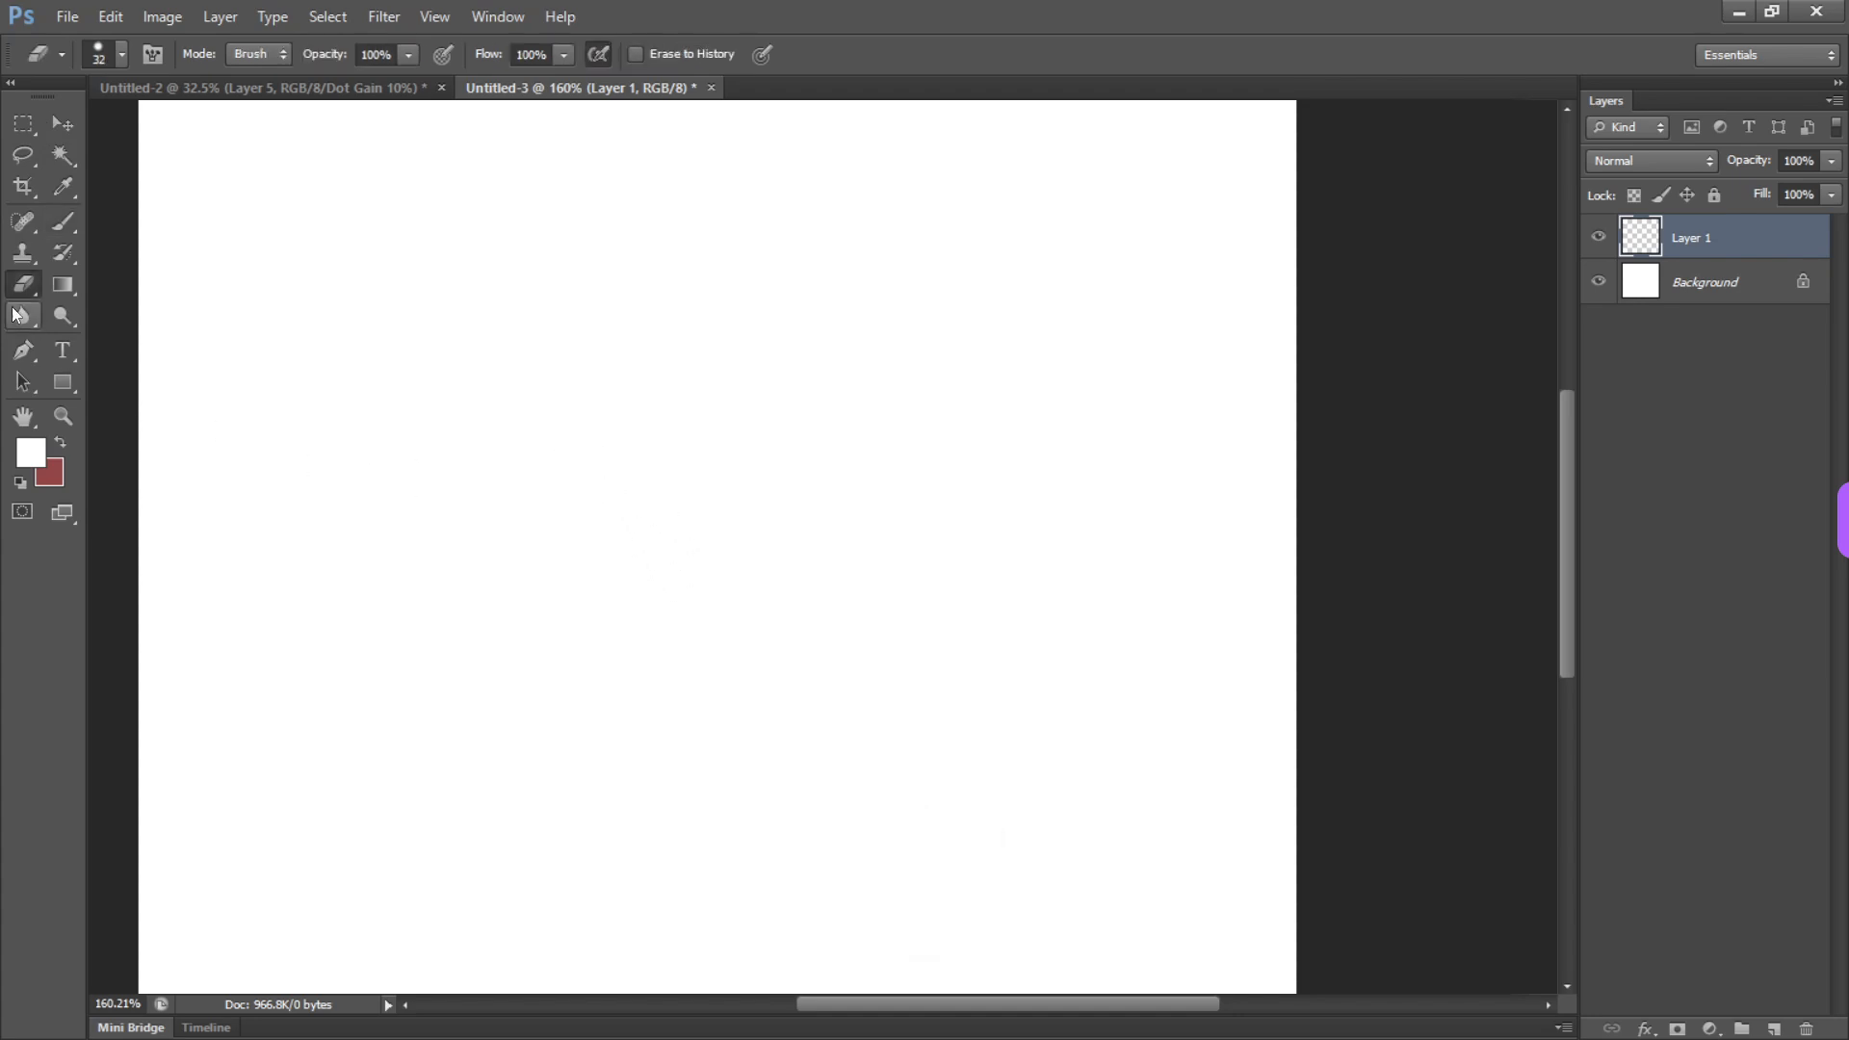
pyautogui.press('m')
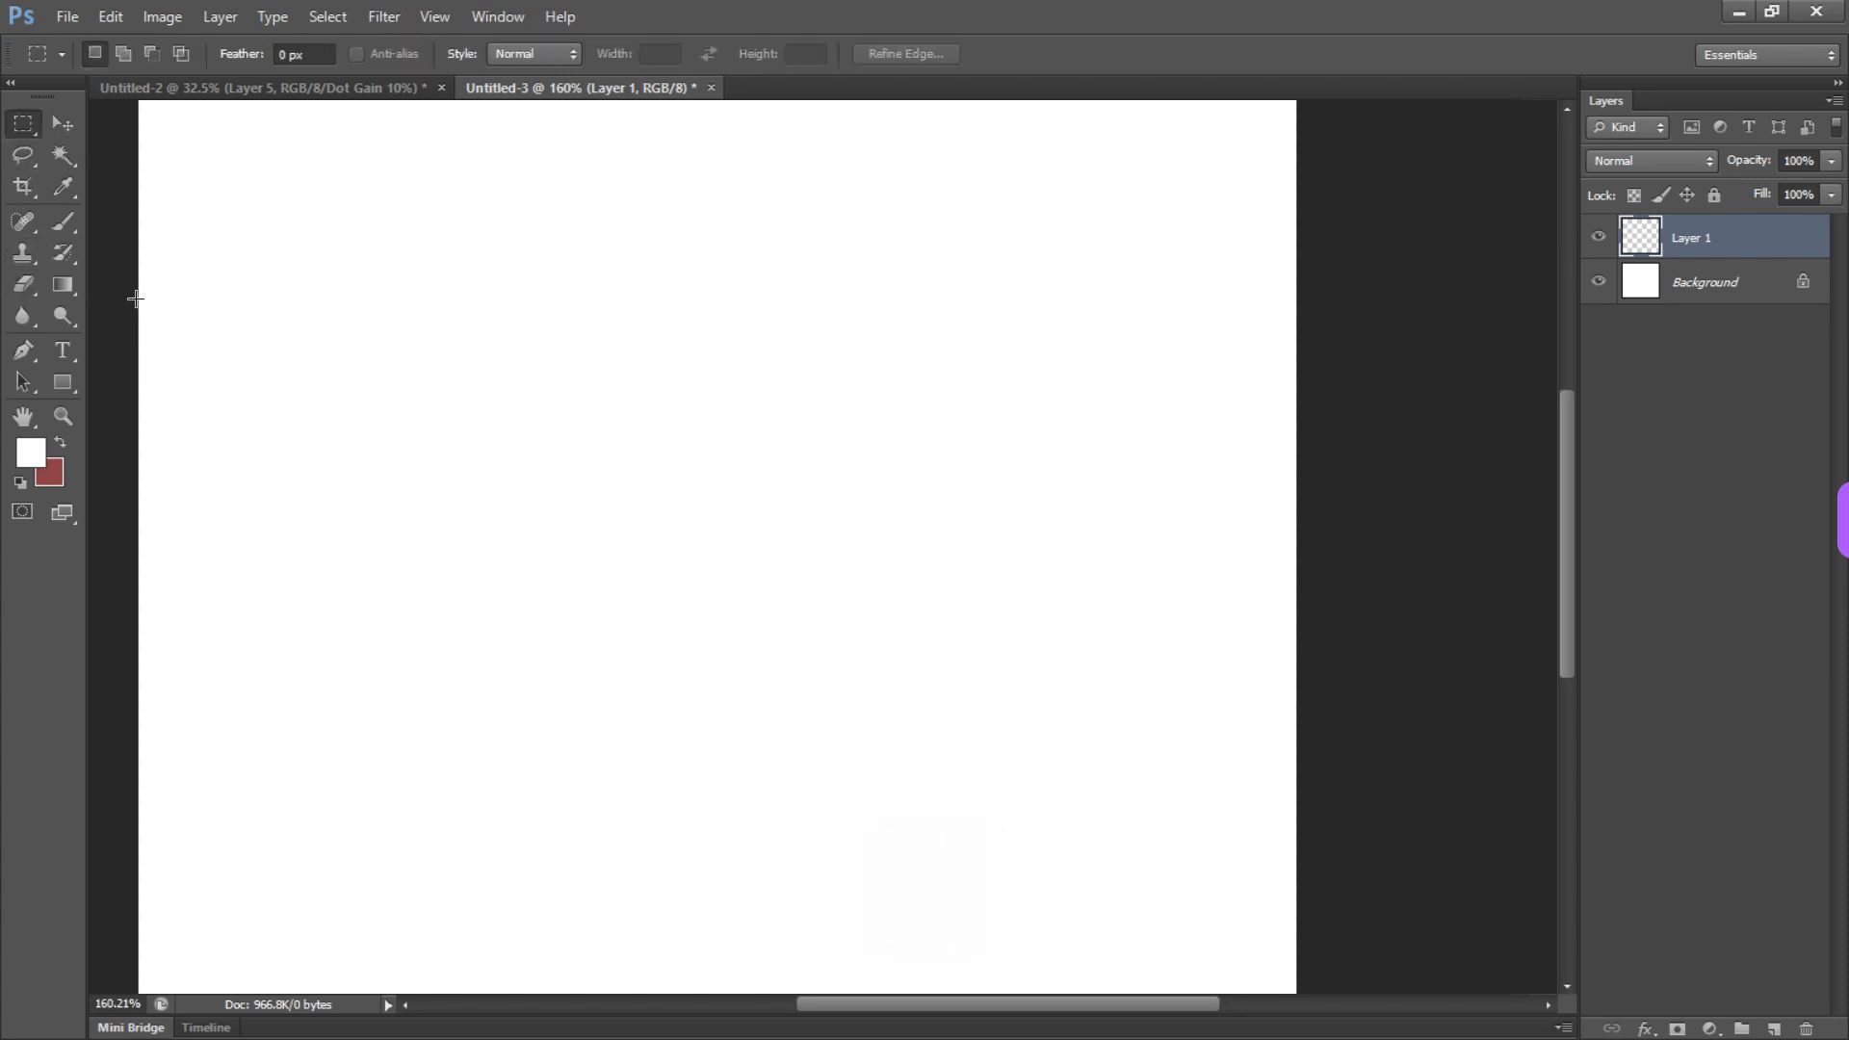
pyautogui.press('l')
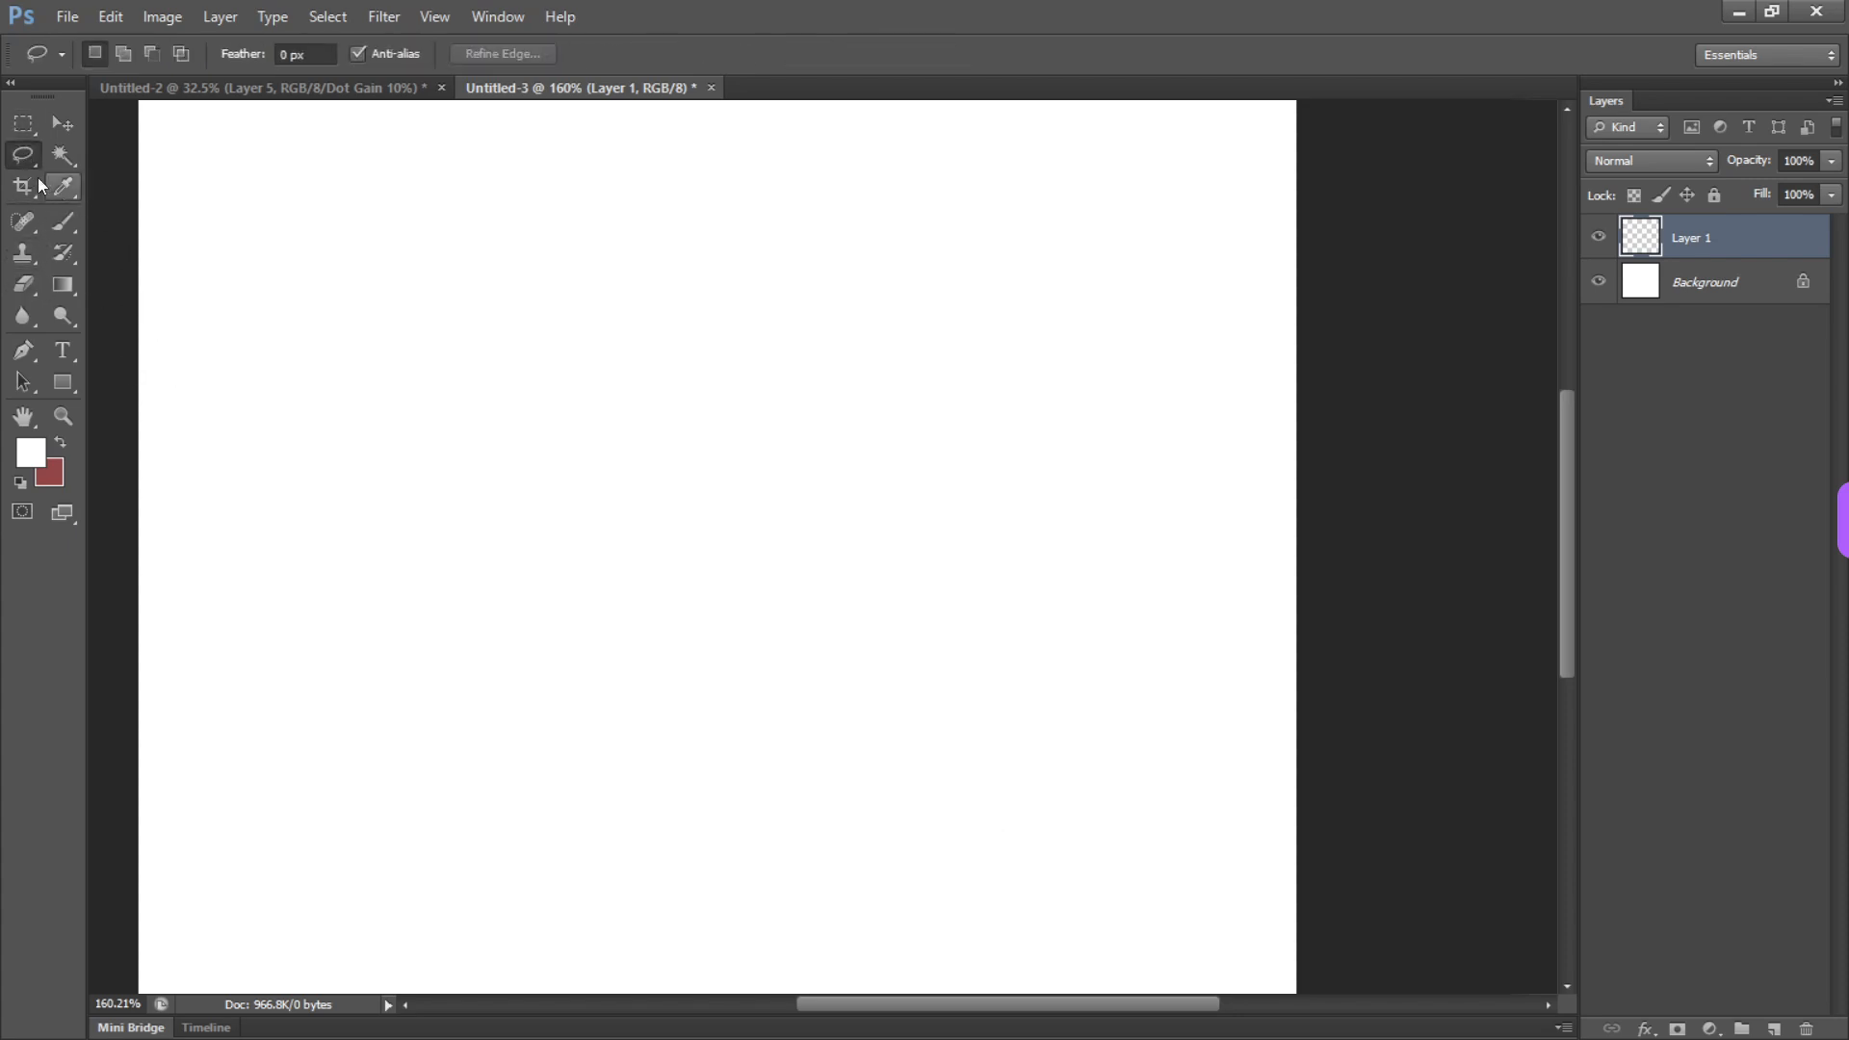
# Draw an oval selection near the canvas centre with the Elliptical Marquee tool and replace it with a rounder one
pyautogui.click(24, 125)
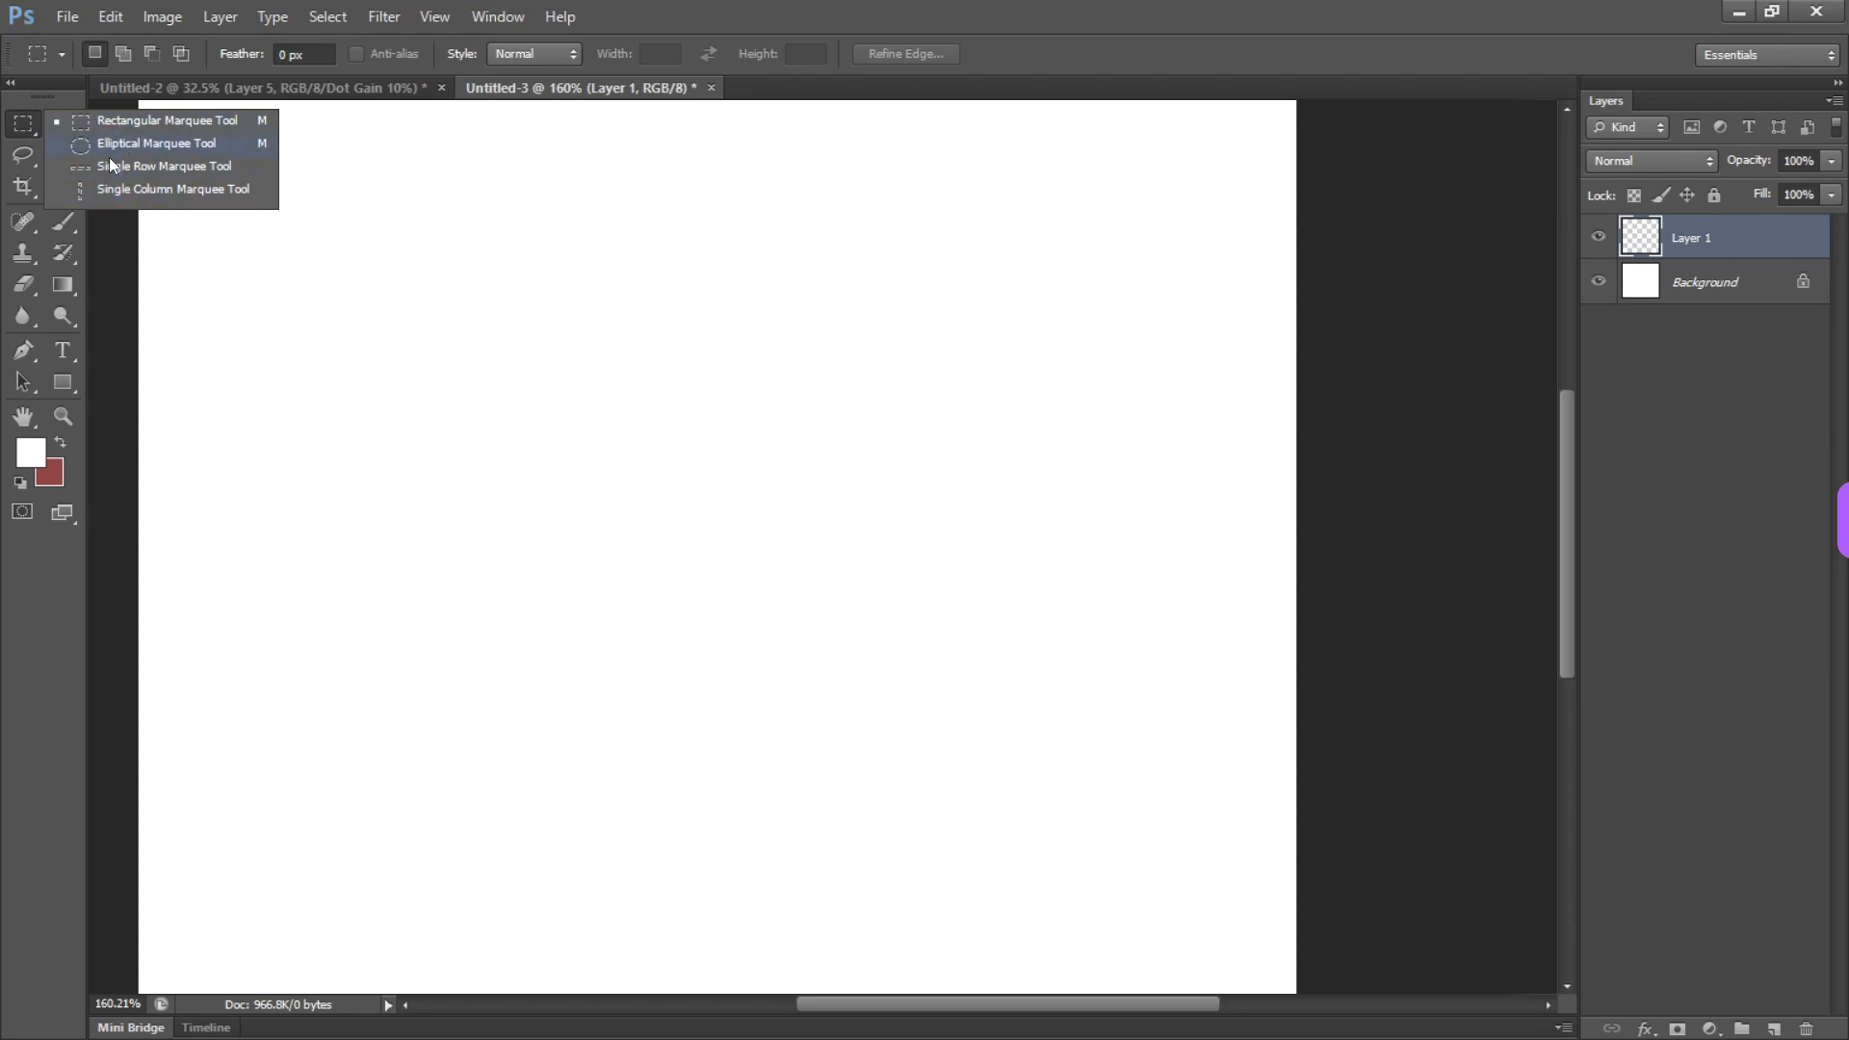
pyautogui.click(193, 144)
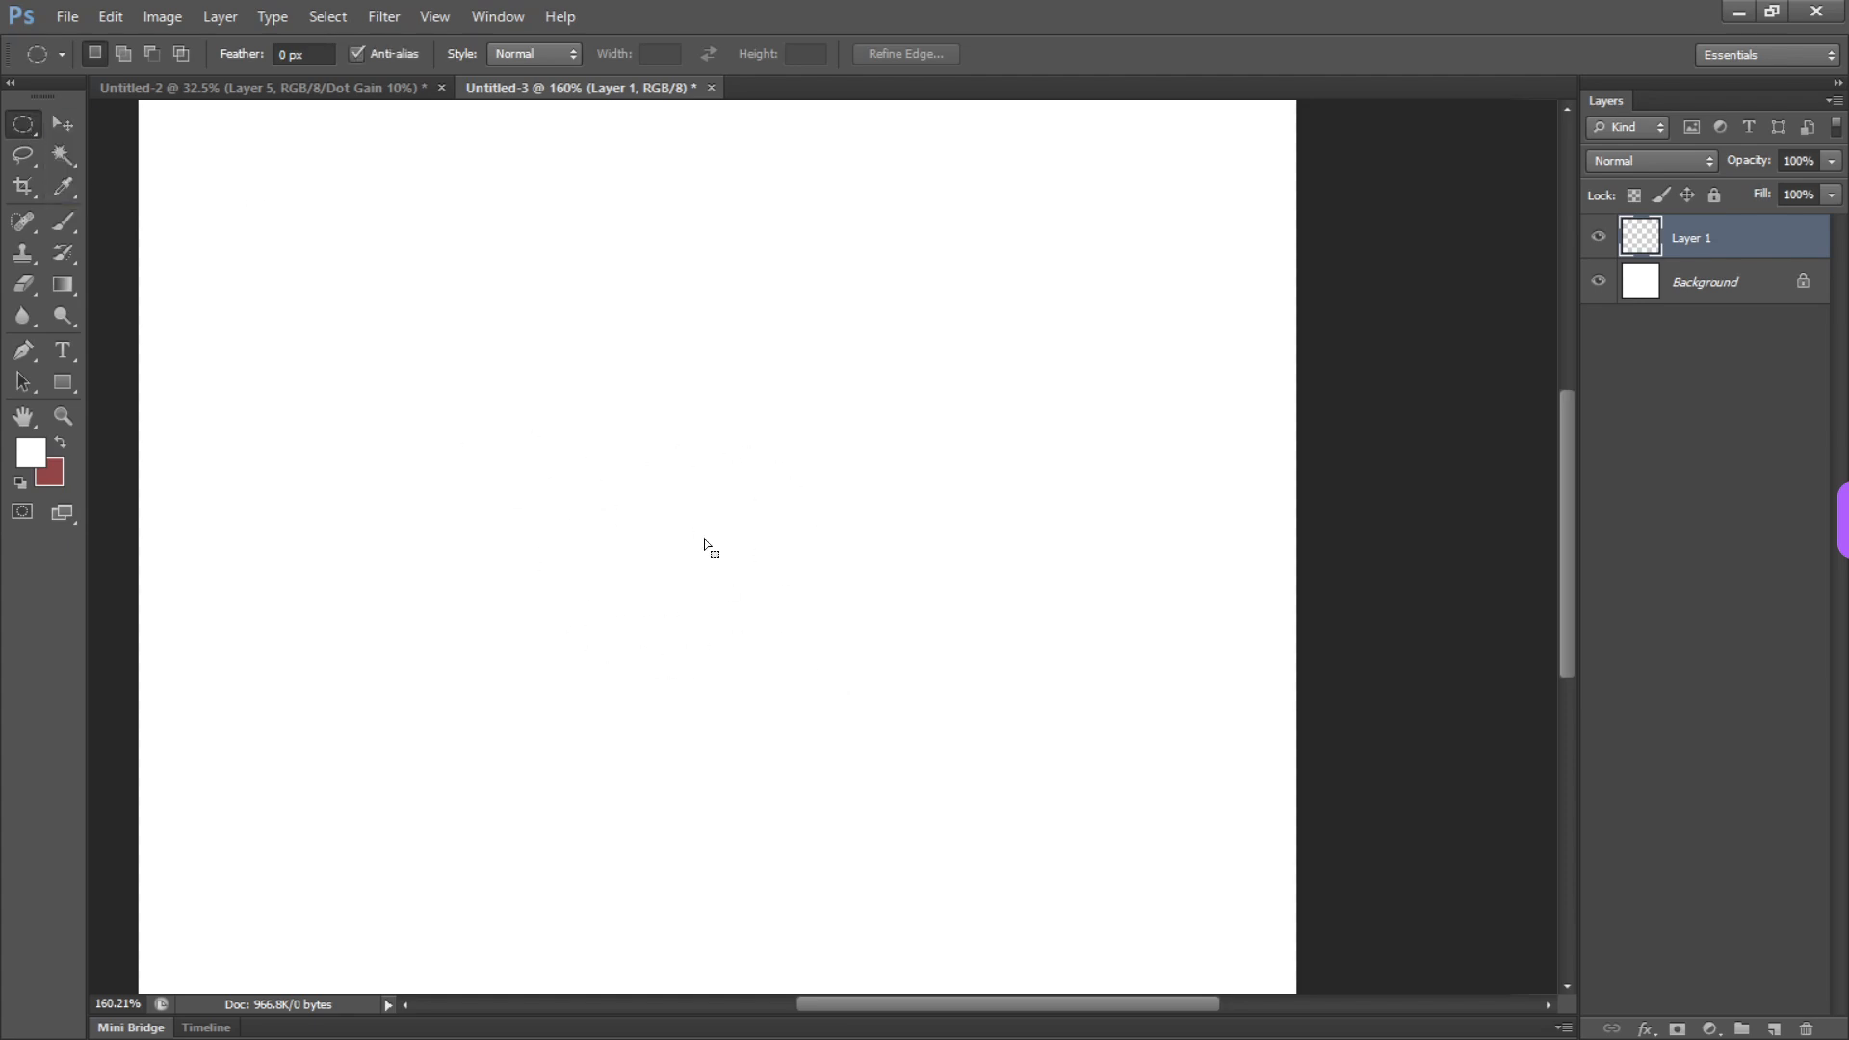
pyautogui.rightClick(24, 130)
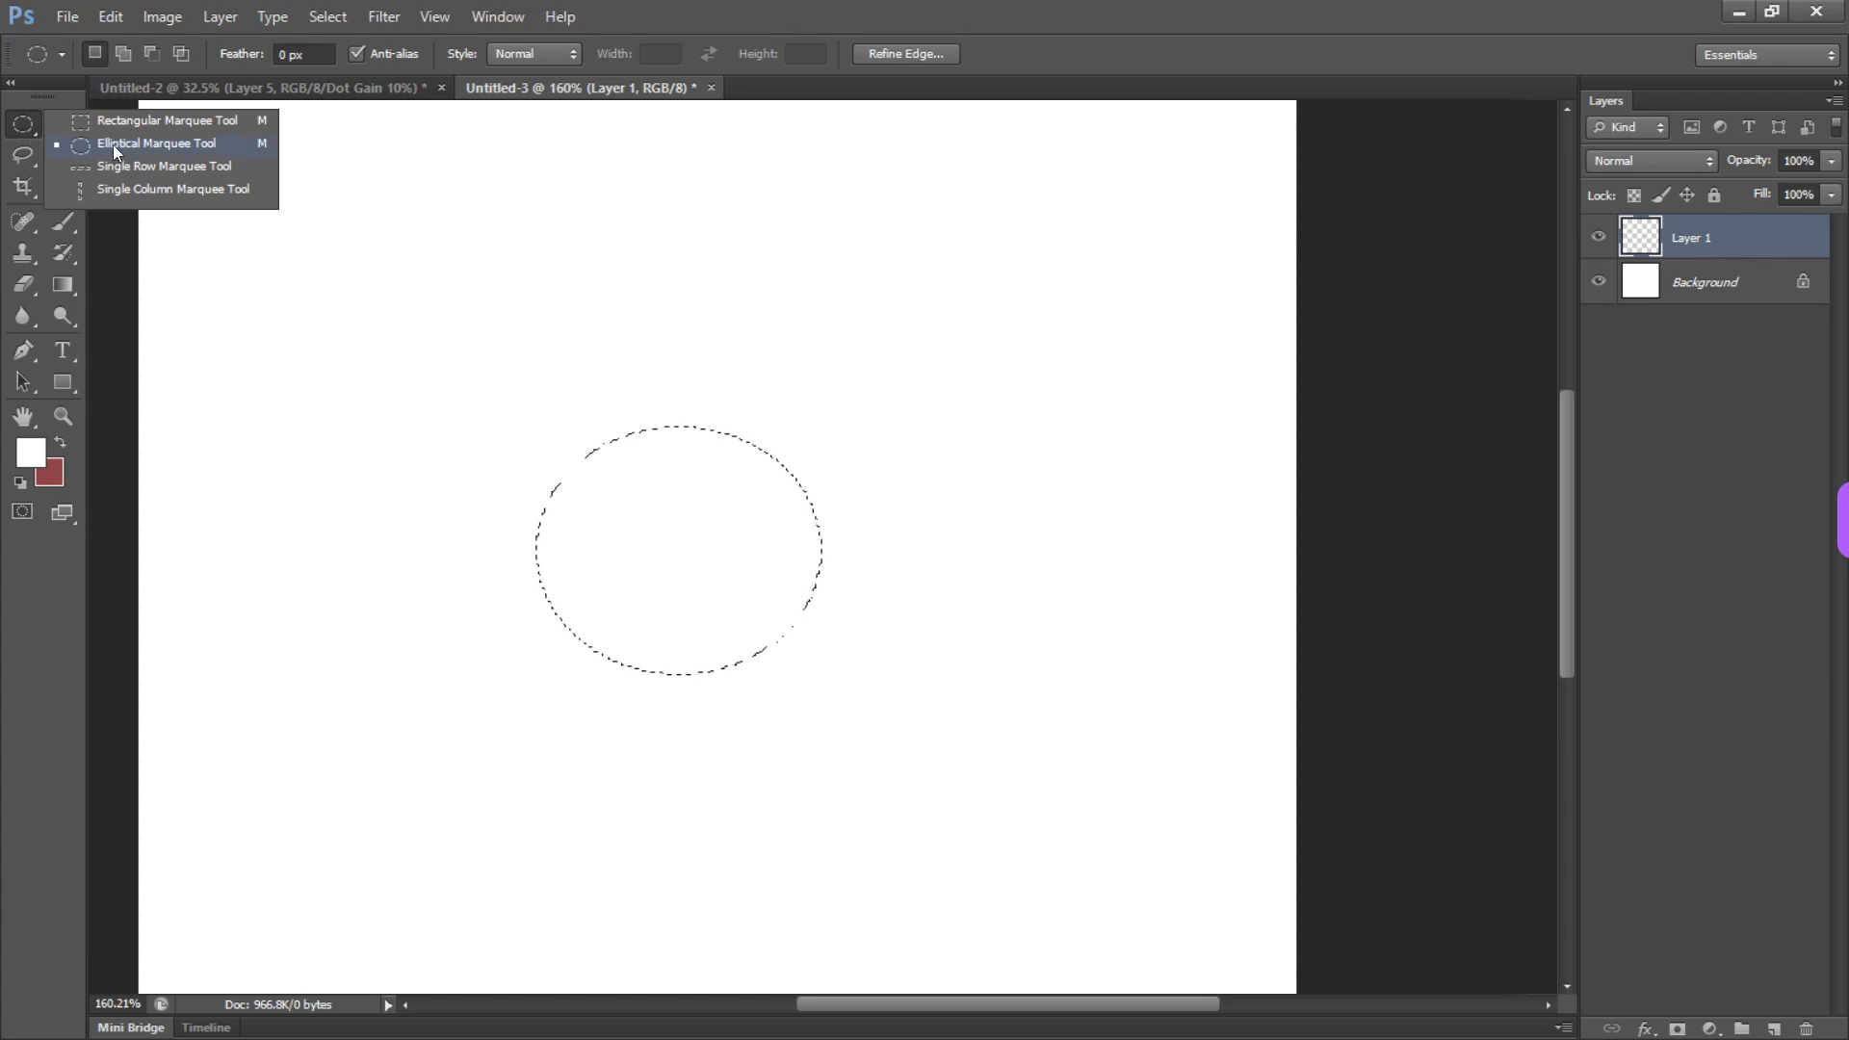
pyautogui.moveTo(578, 428); pyautogui.dragTo(847, 685)
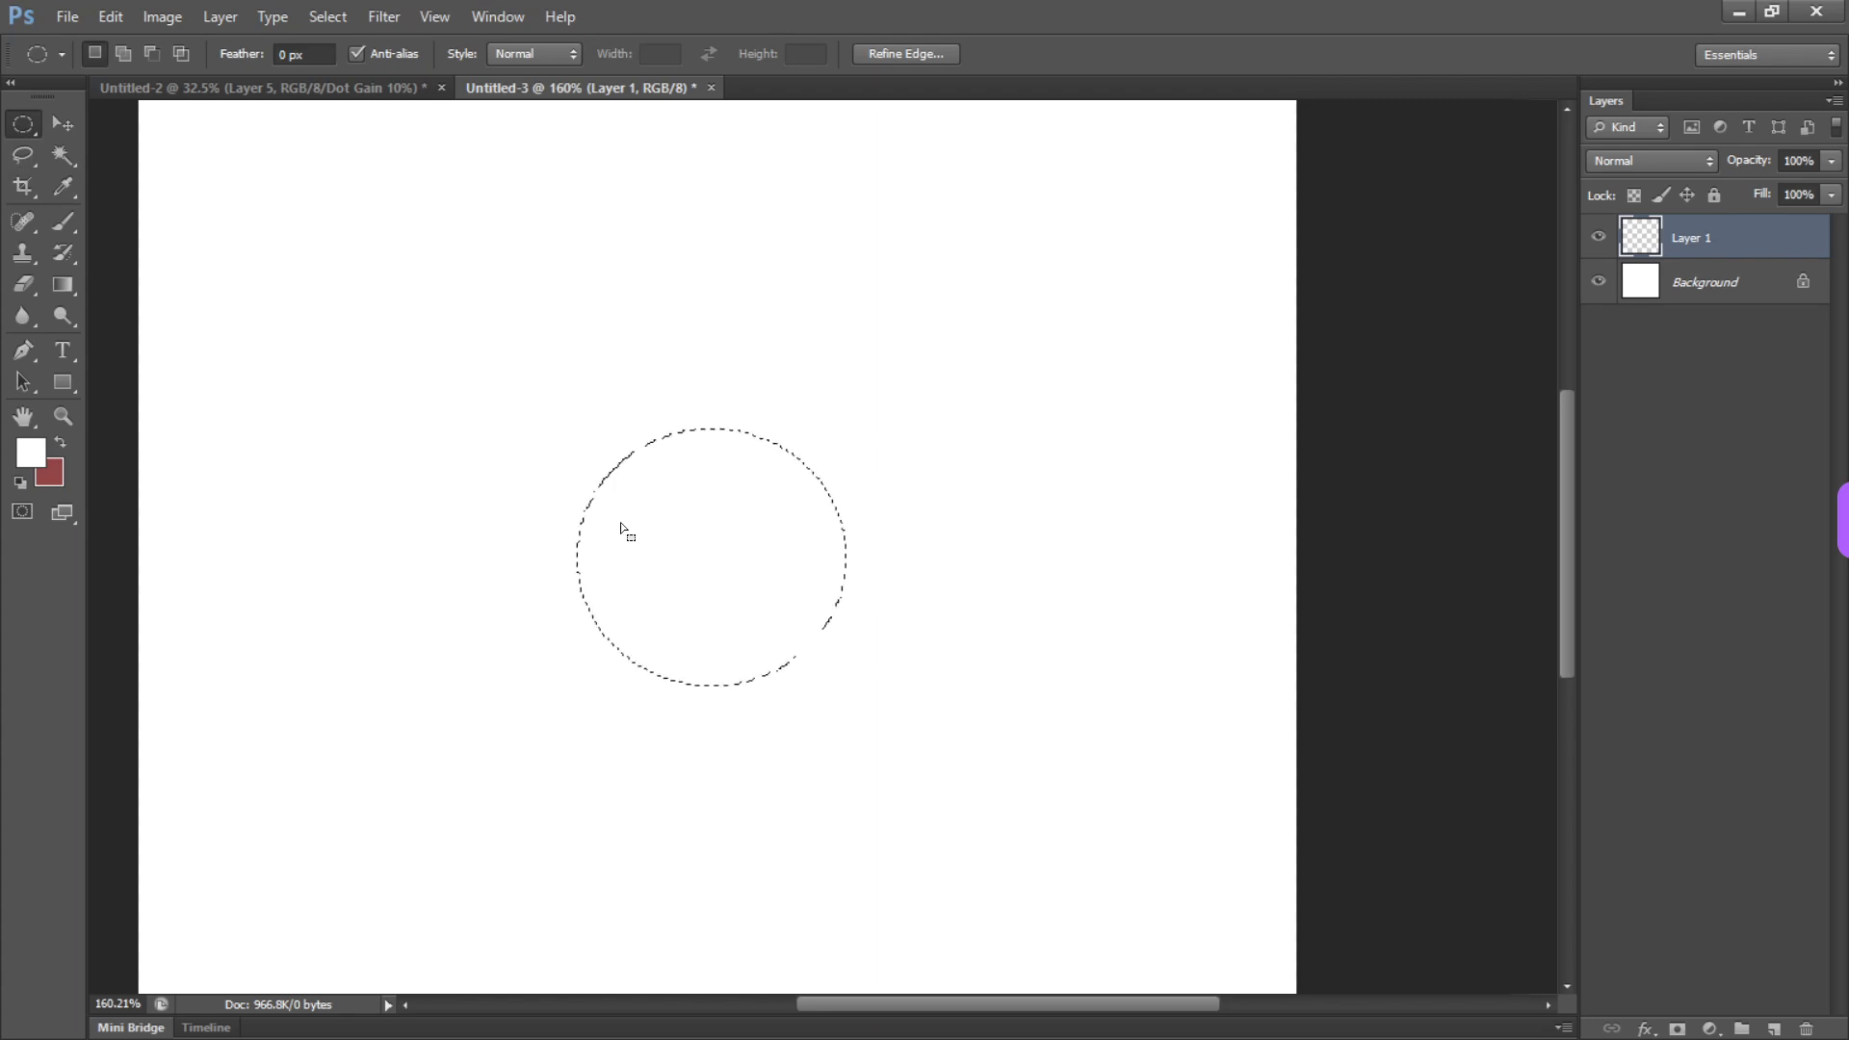
# Cycle between the rectangular and elliptical marquee variants, ending on elliptical, then switch to the Brush tool and deselect
pyautogui.press('m')
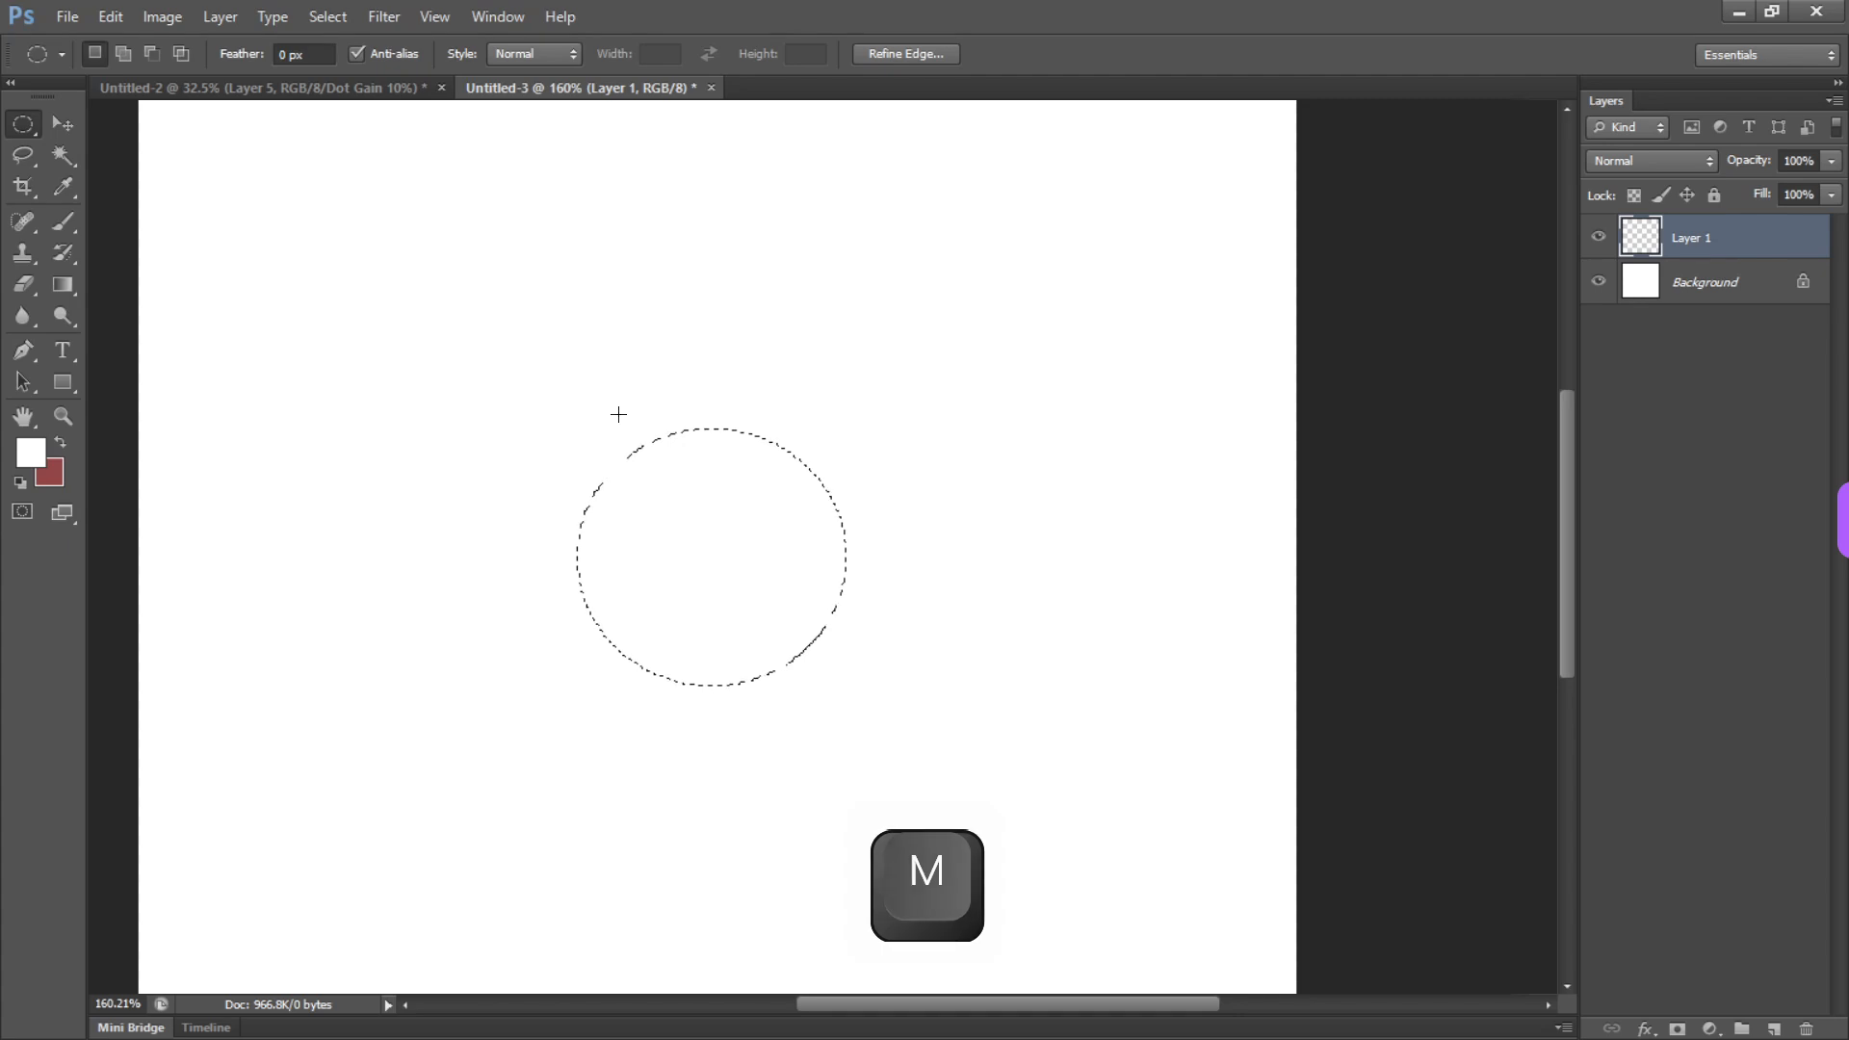
pyautogui.press('shift')
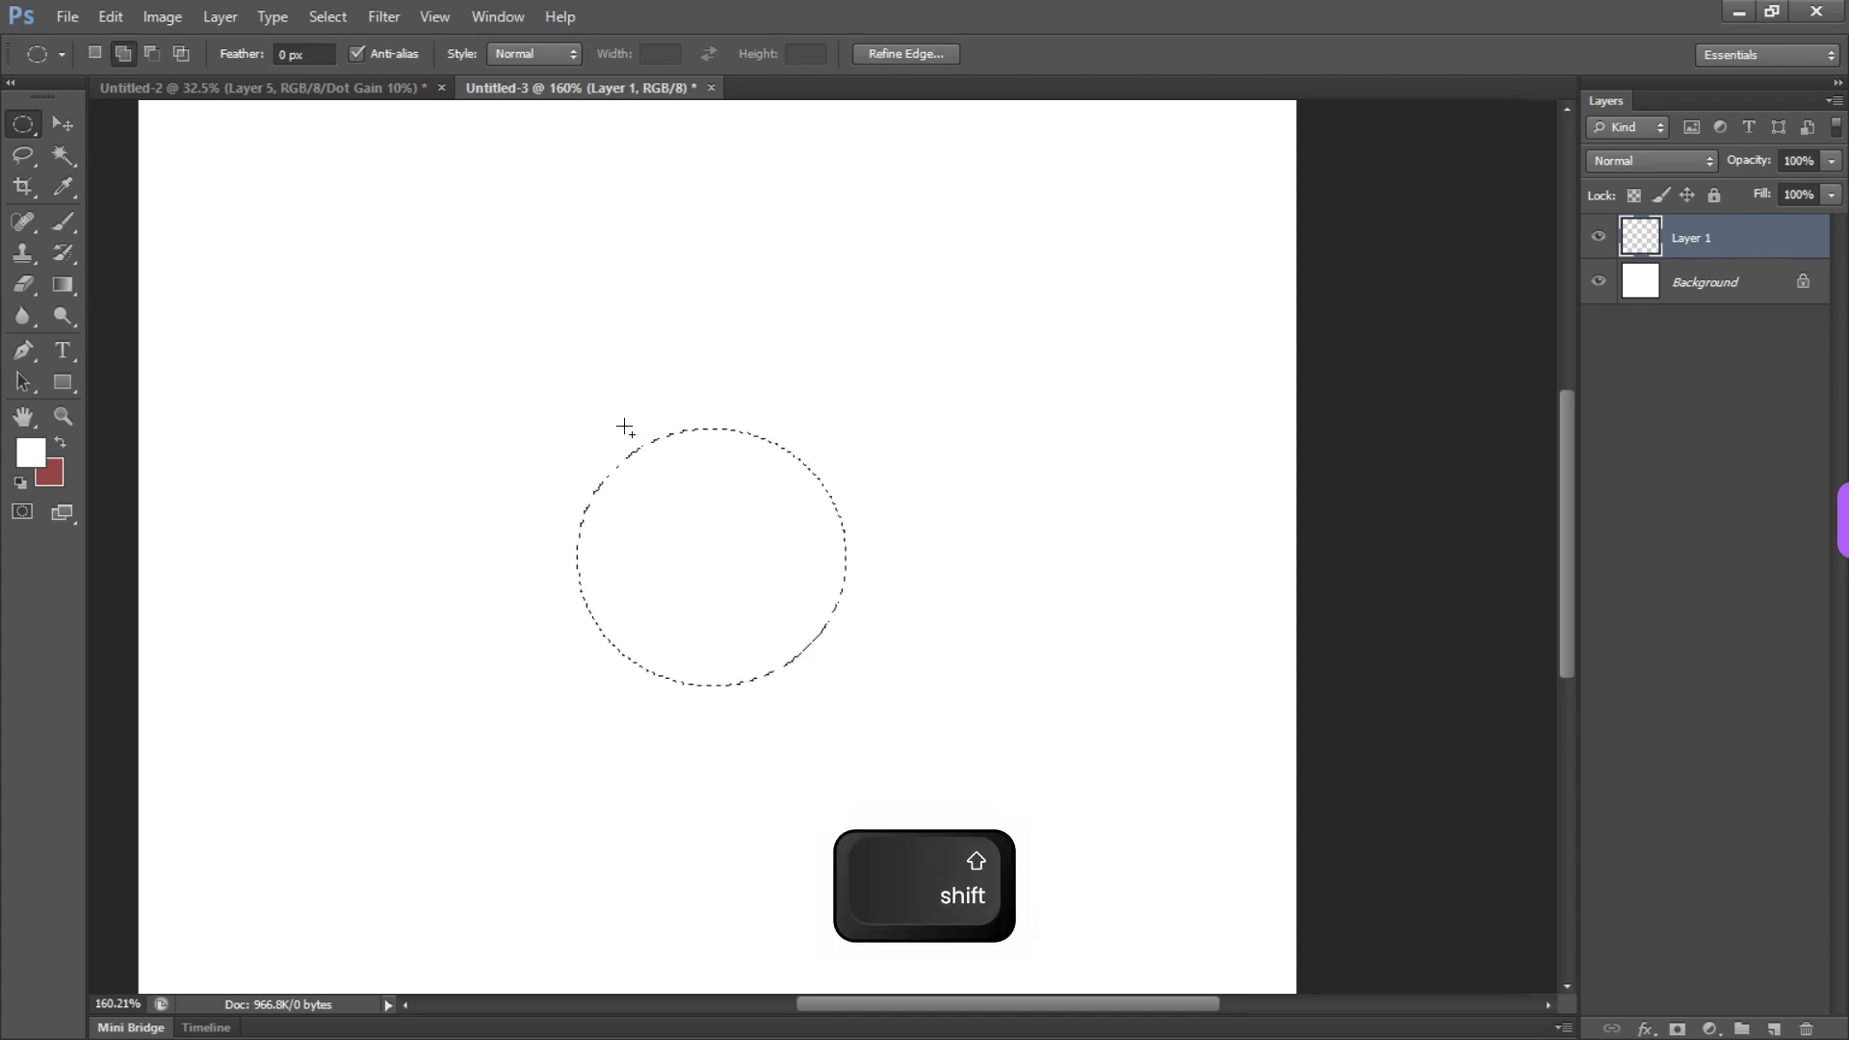
pyautogui.hotkey('shift', 'm')
pyautogui.hotkey('shift', 'm')
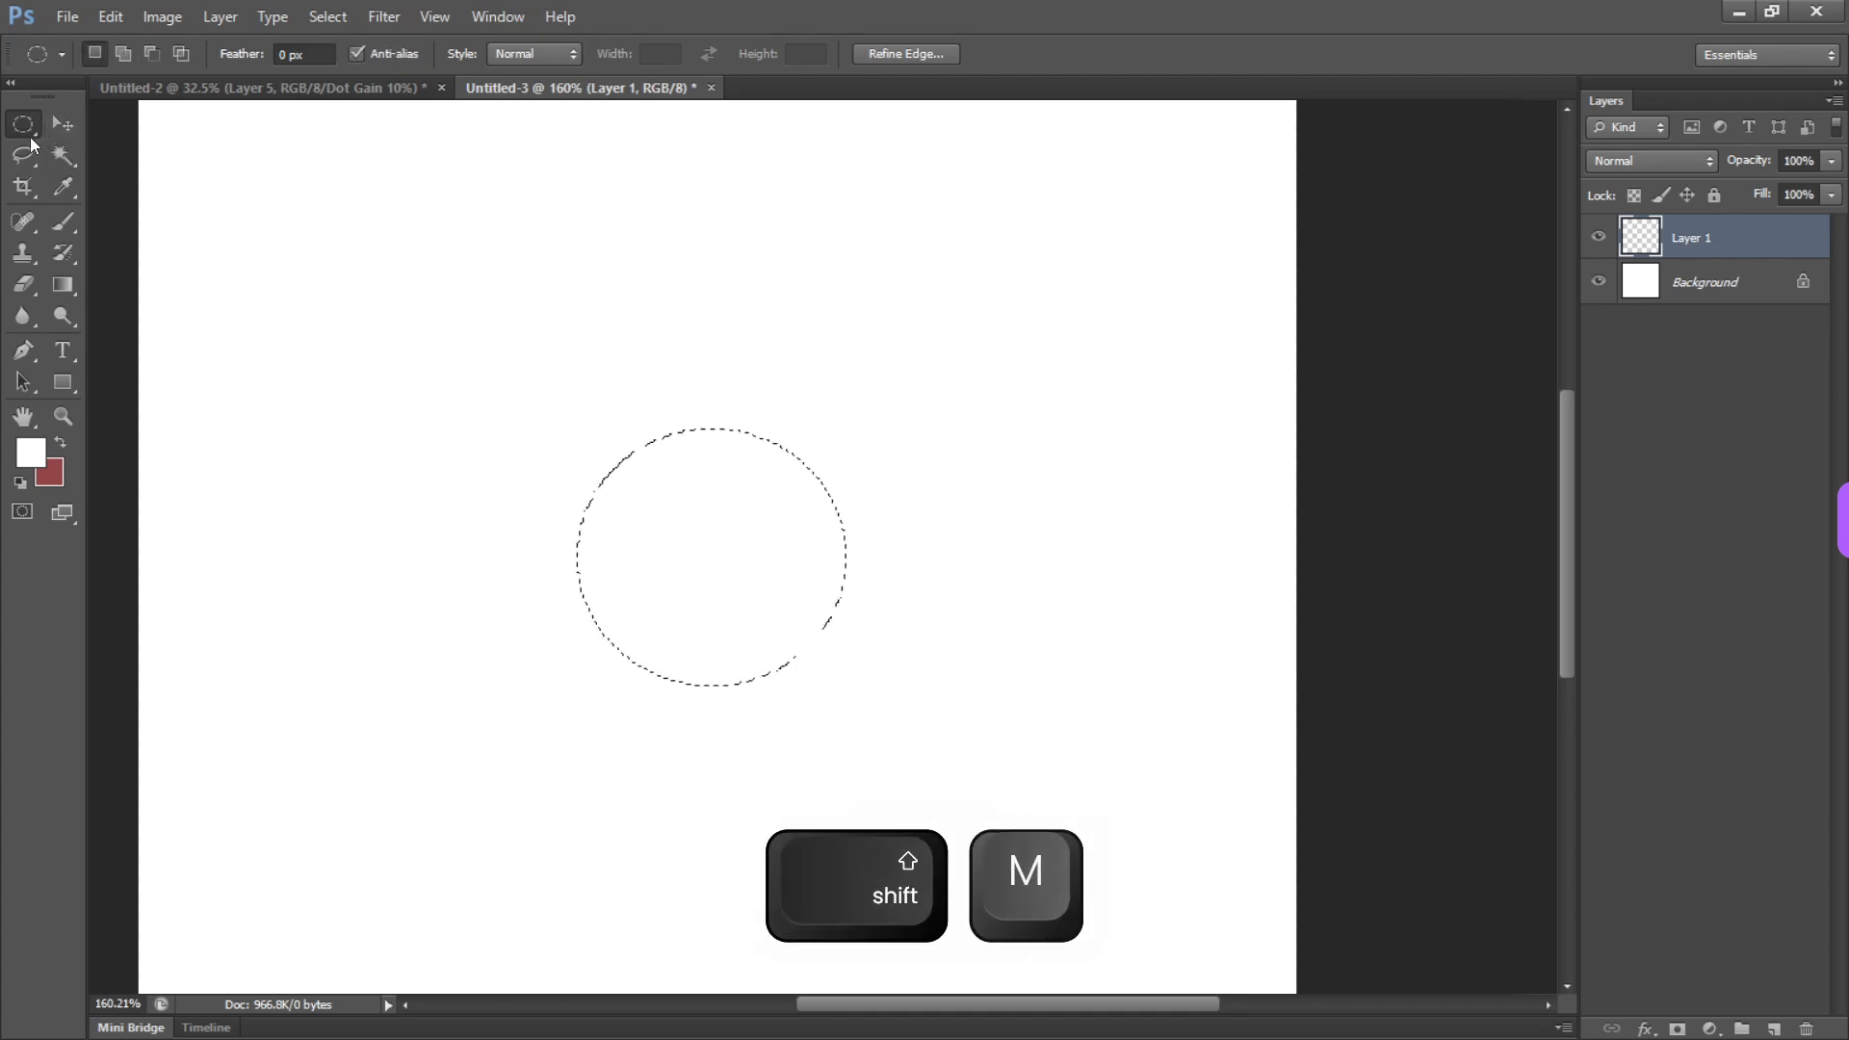
pyautogui.hotkey('shift', 'm')
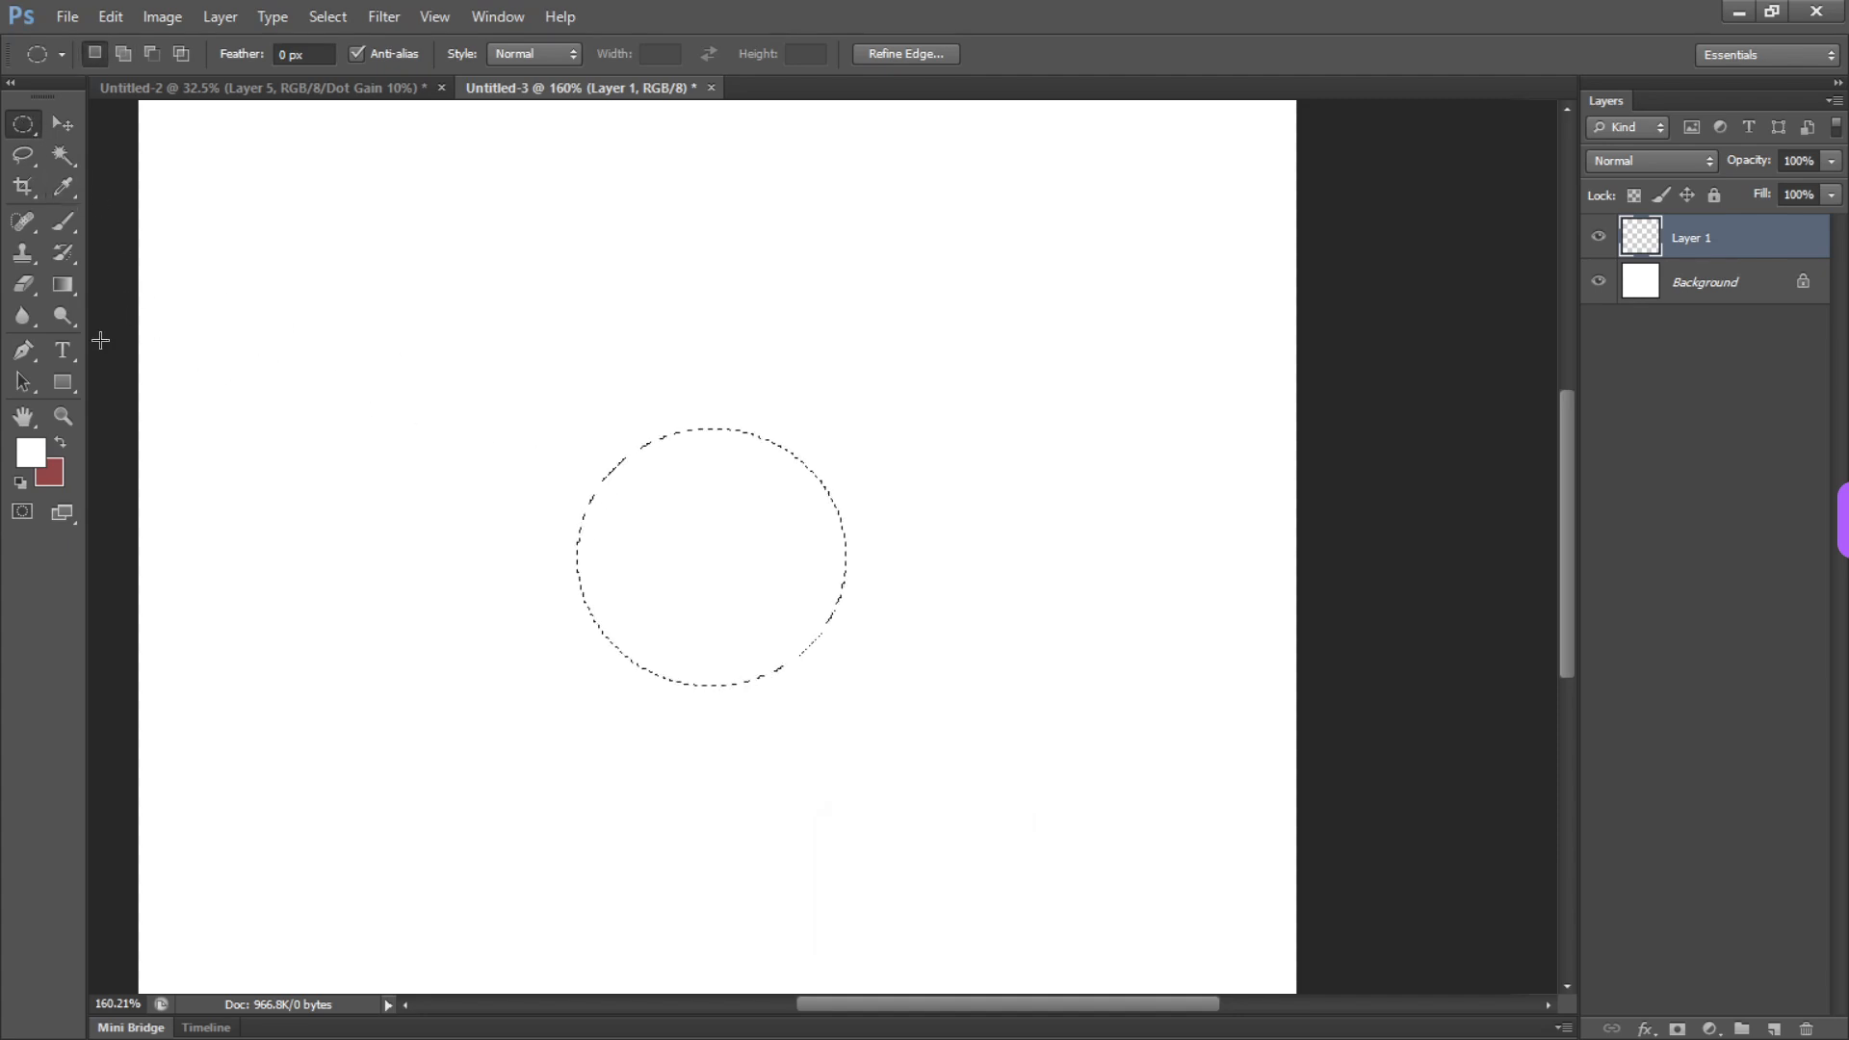
pyautogui.press('b')
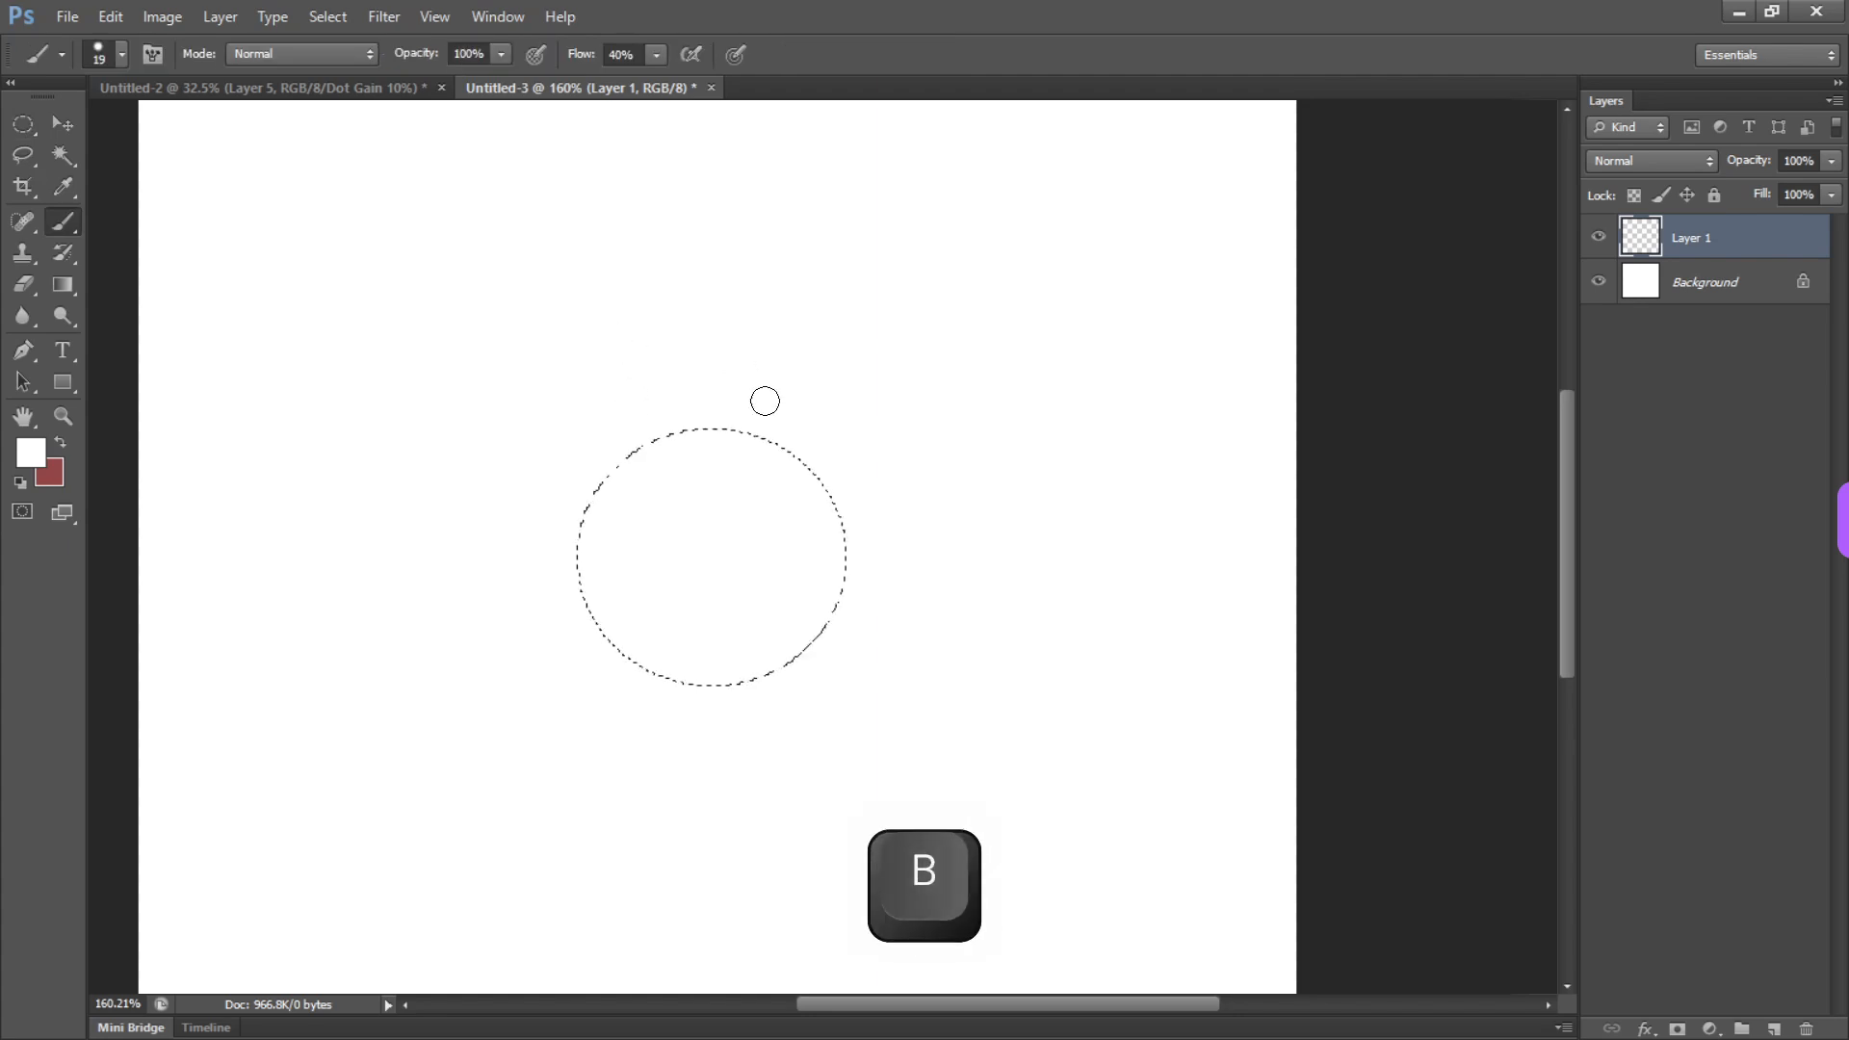
pyautogui.hotkey('ctrl', 'd')
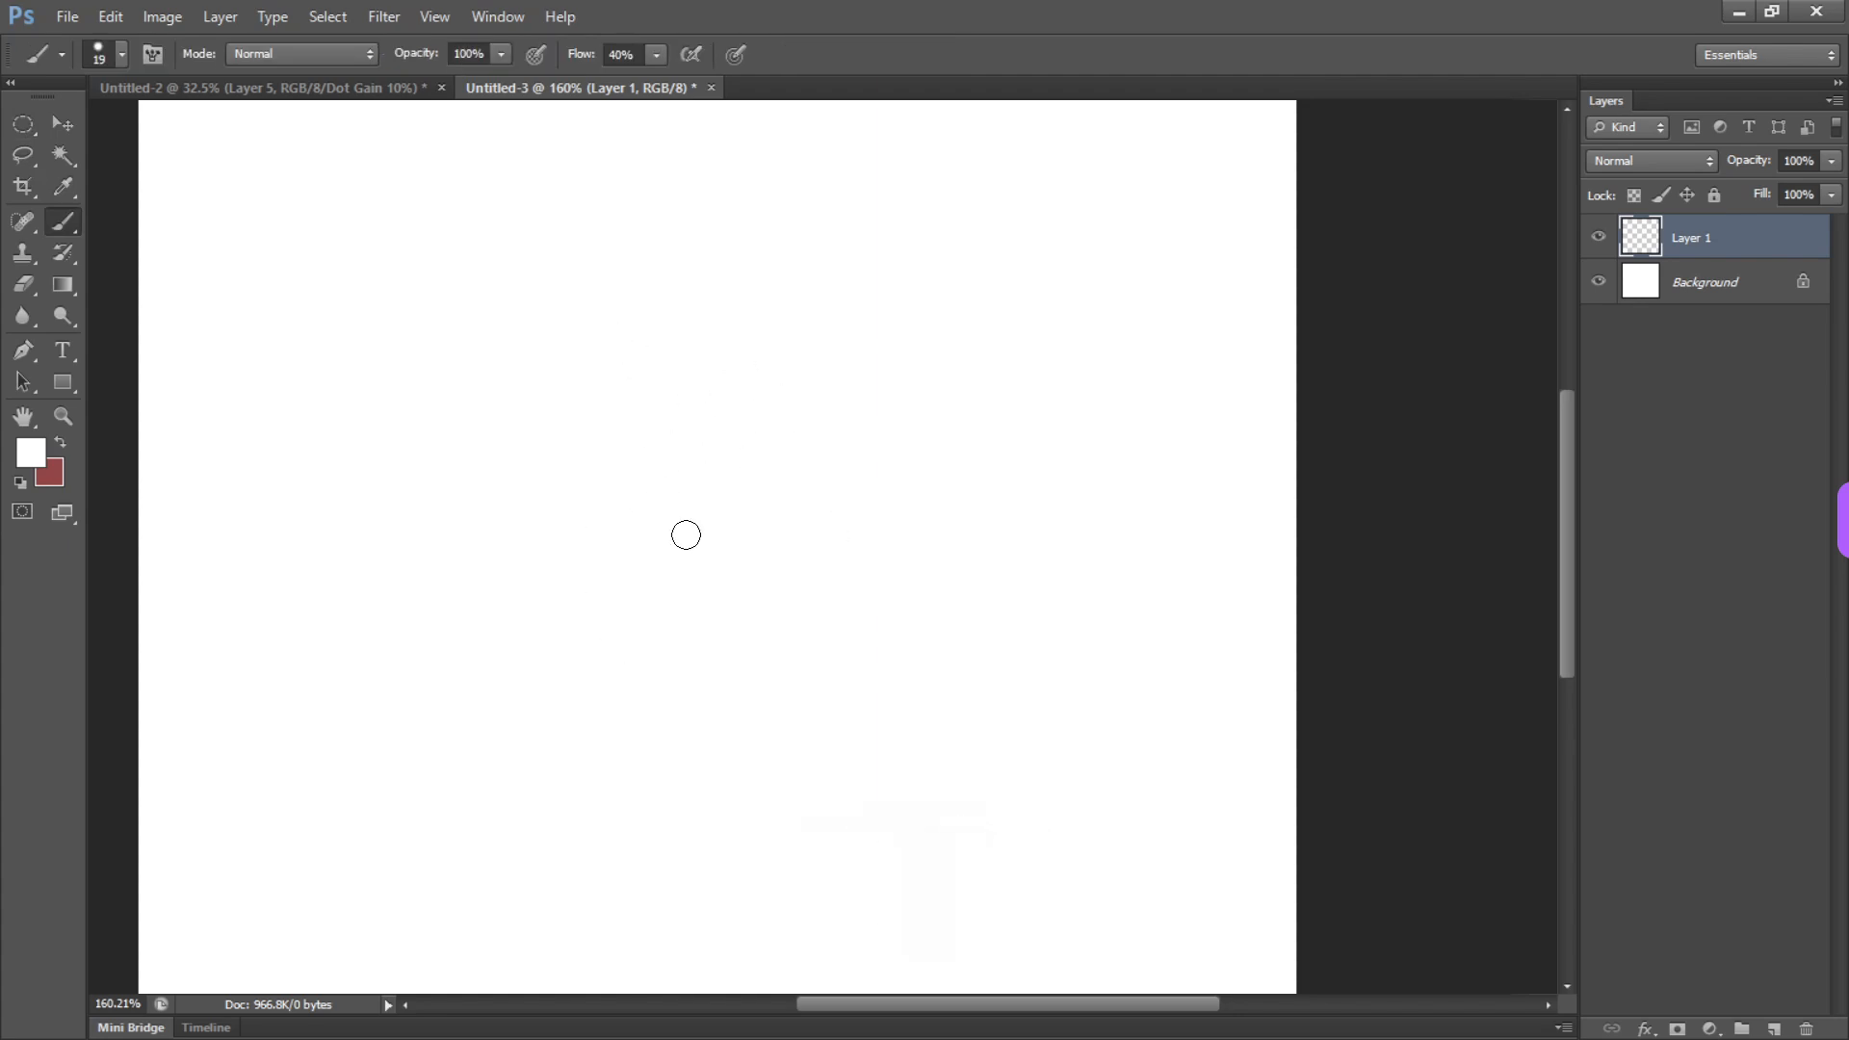
# Draw a freehand Lasso selection around the canvas centre, replace it with a larger one, and deselect
pyautogui.press('m')
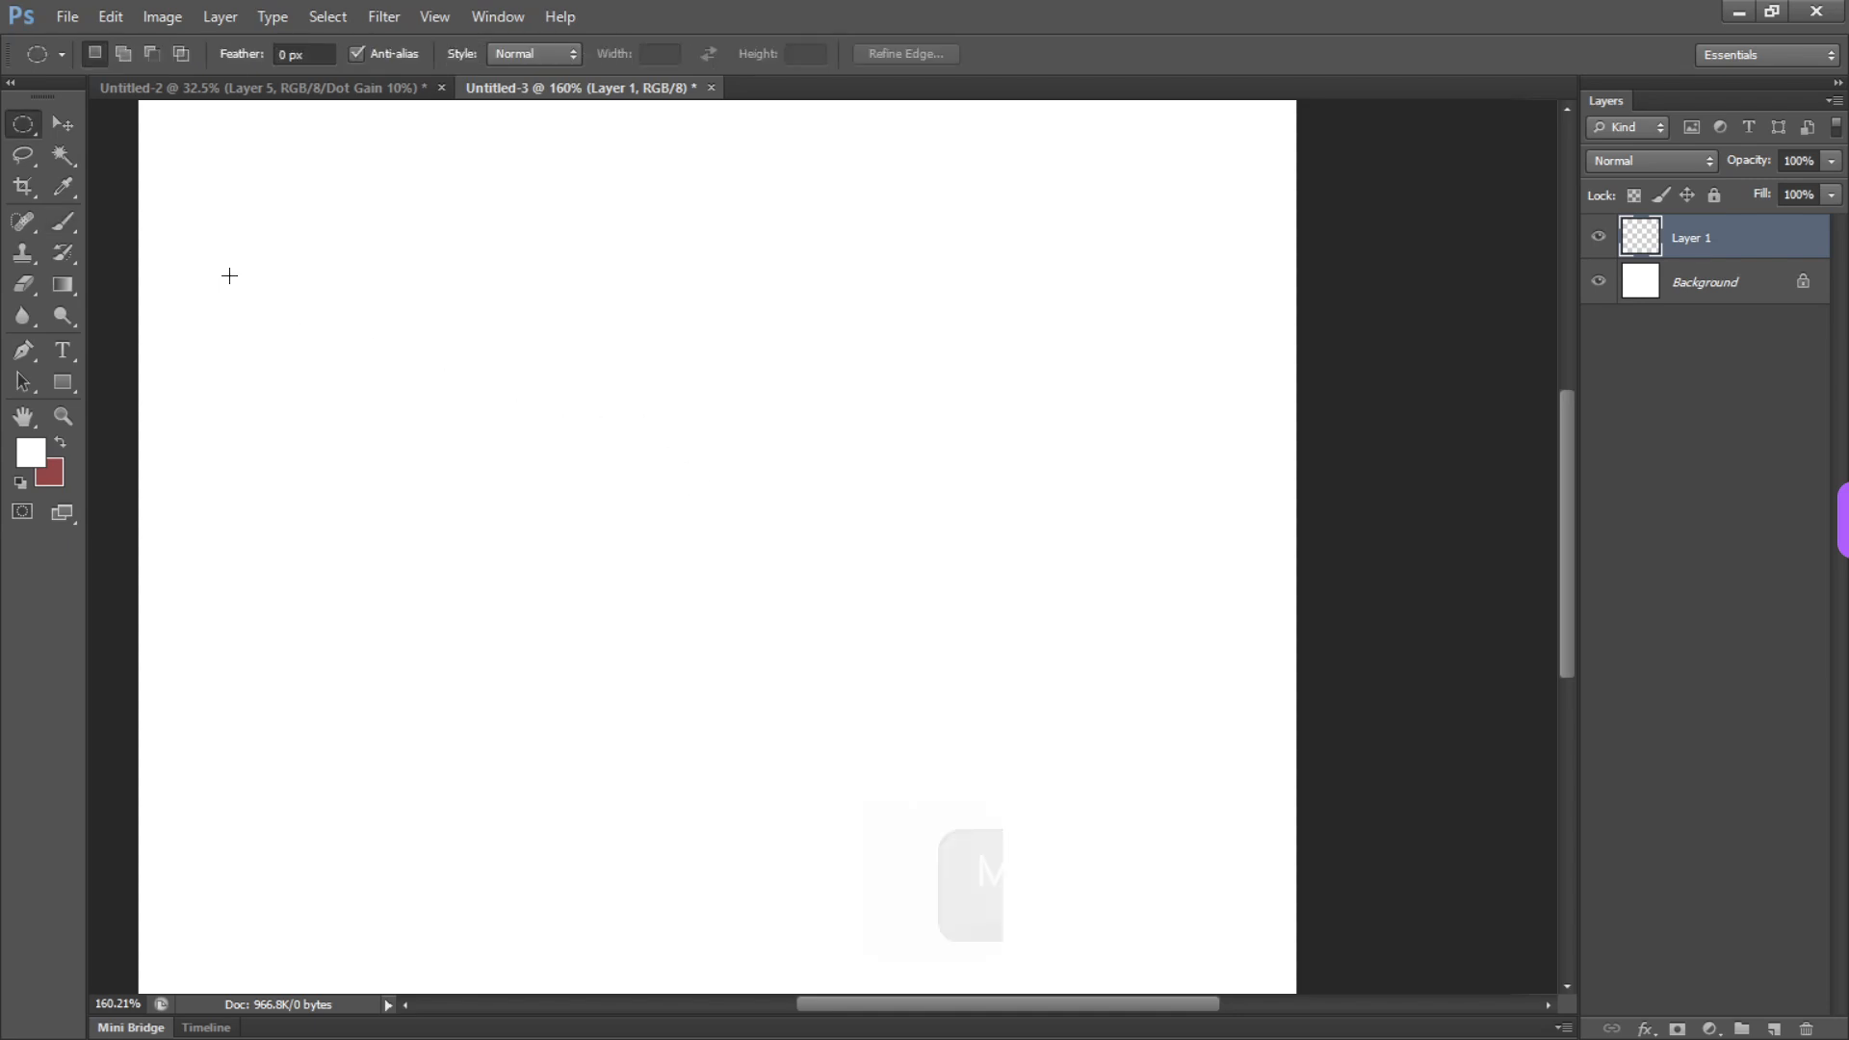
pyautogui.click(27, 164)
pyautogui.moveTo(721, 383)
pyautogui.mouseDown()
pyautogui.moveTo(814, 674)
pyautogui.moveTo(663, 390)
pyautogui.mouseUp()
pyautogui.rightClick(706, 487)
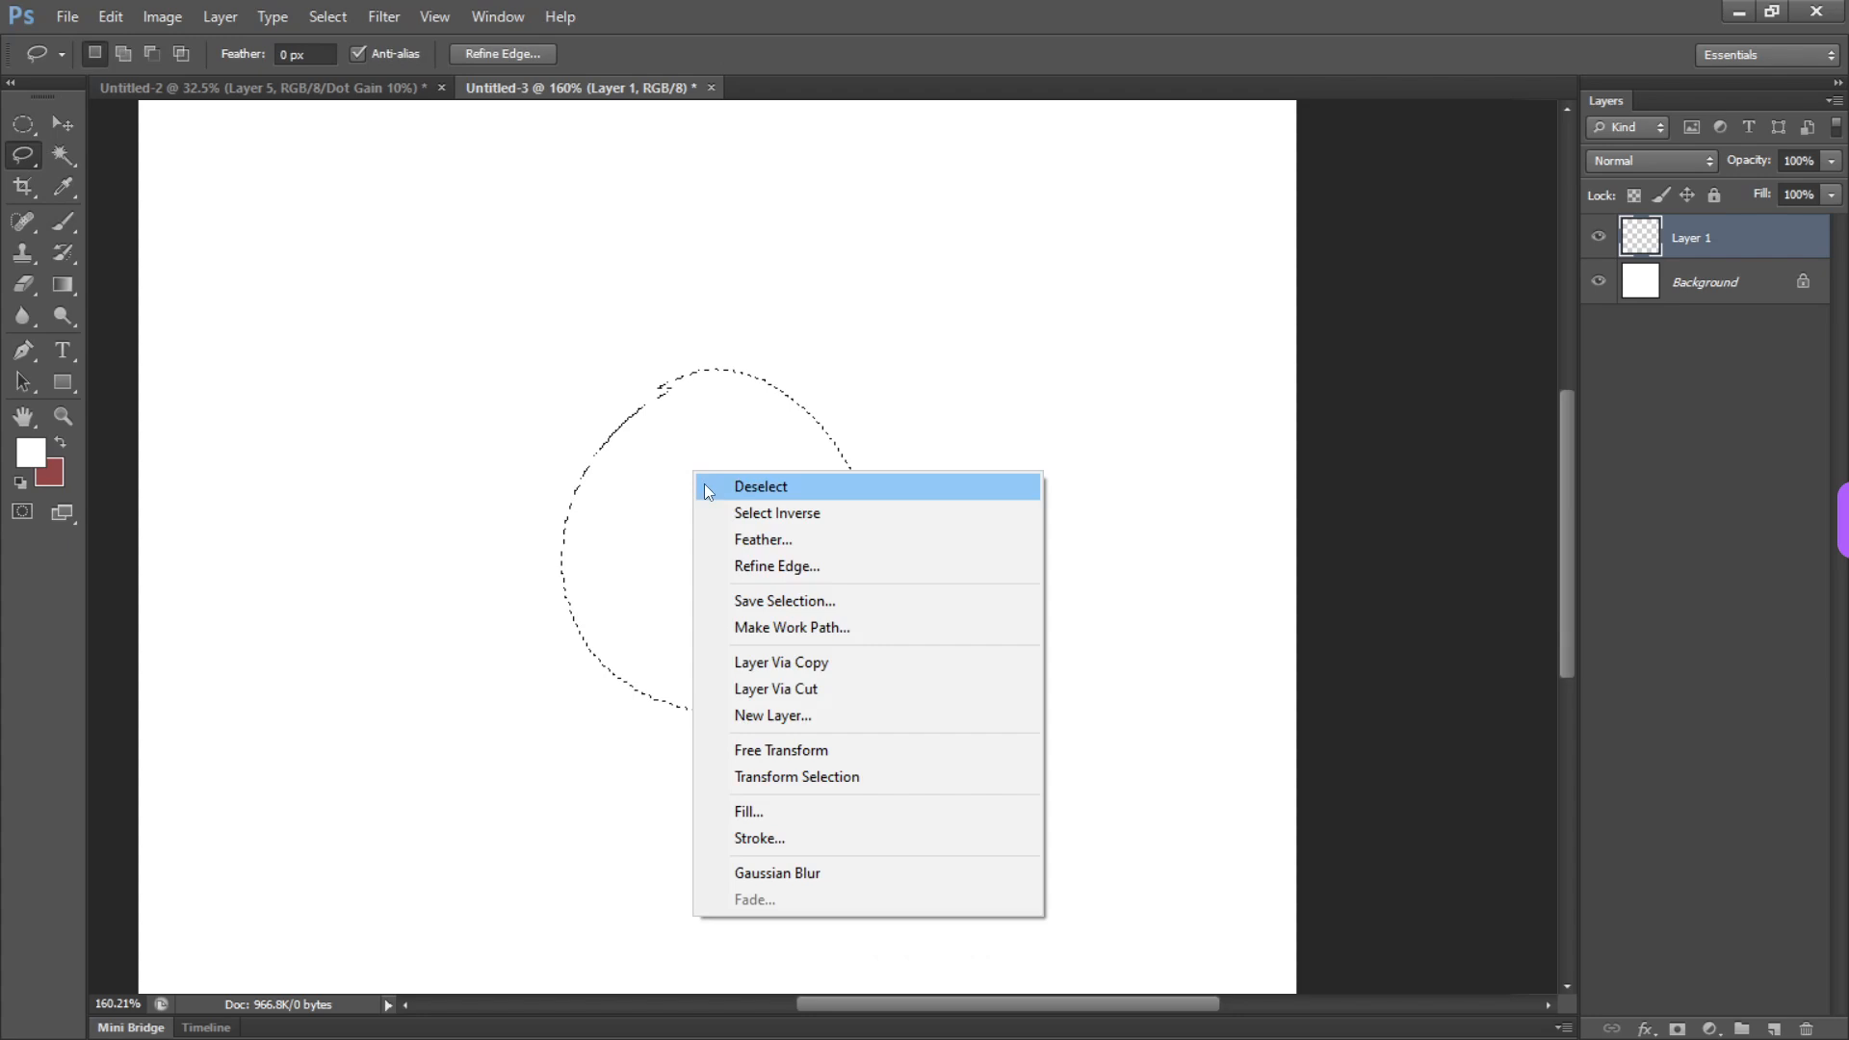
pyautogui.click(632, 347)
pyautogui.moveTo(696, 358)
pyautogui.mouseDown()
pyautogui.moveTo(851, 443)
pyautogui.moveTo(516, 432)
pyautogui.mouseUp()
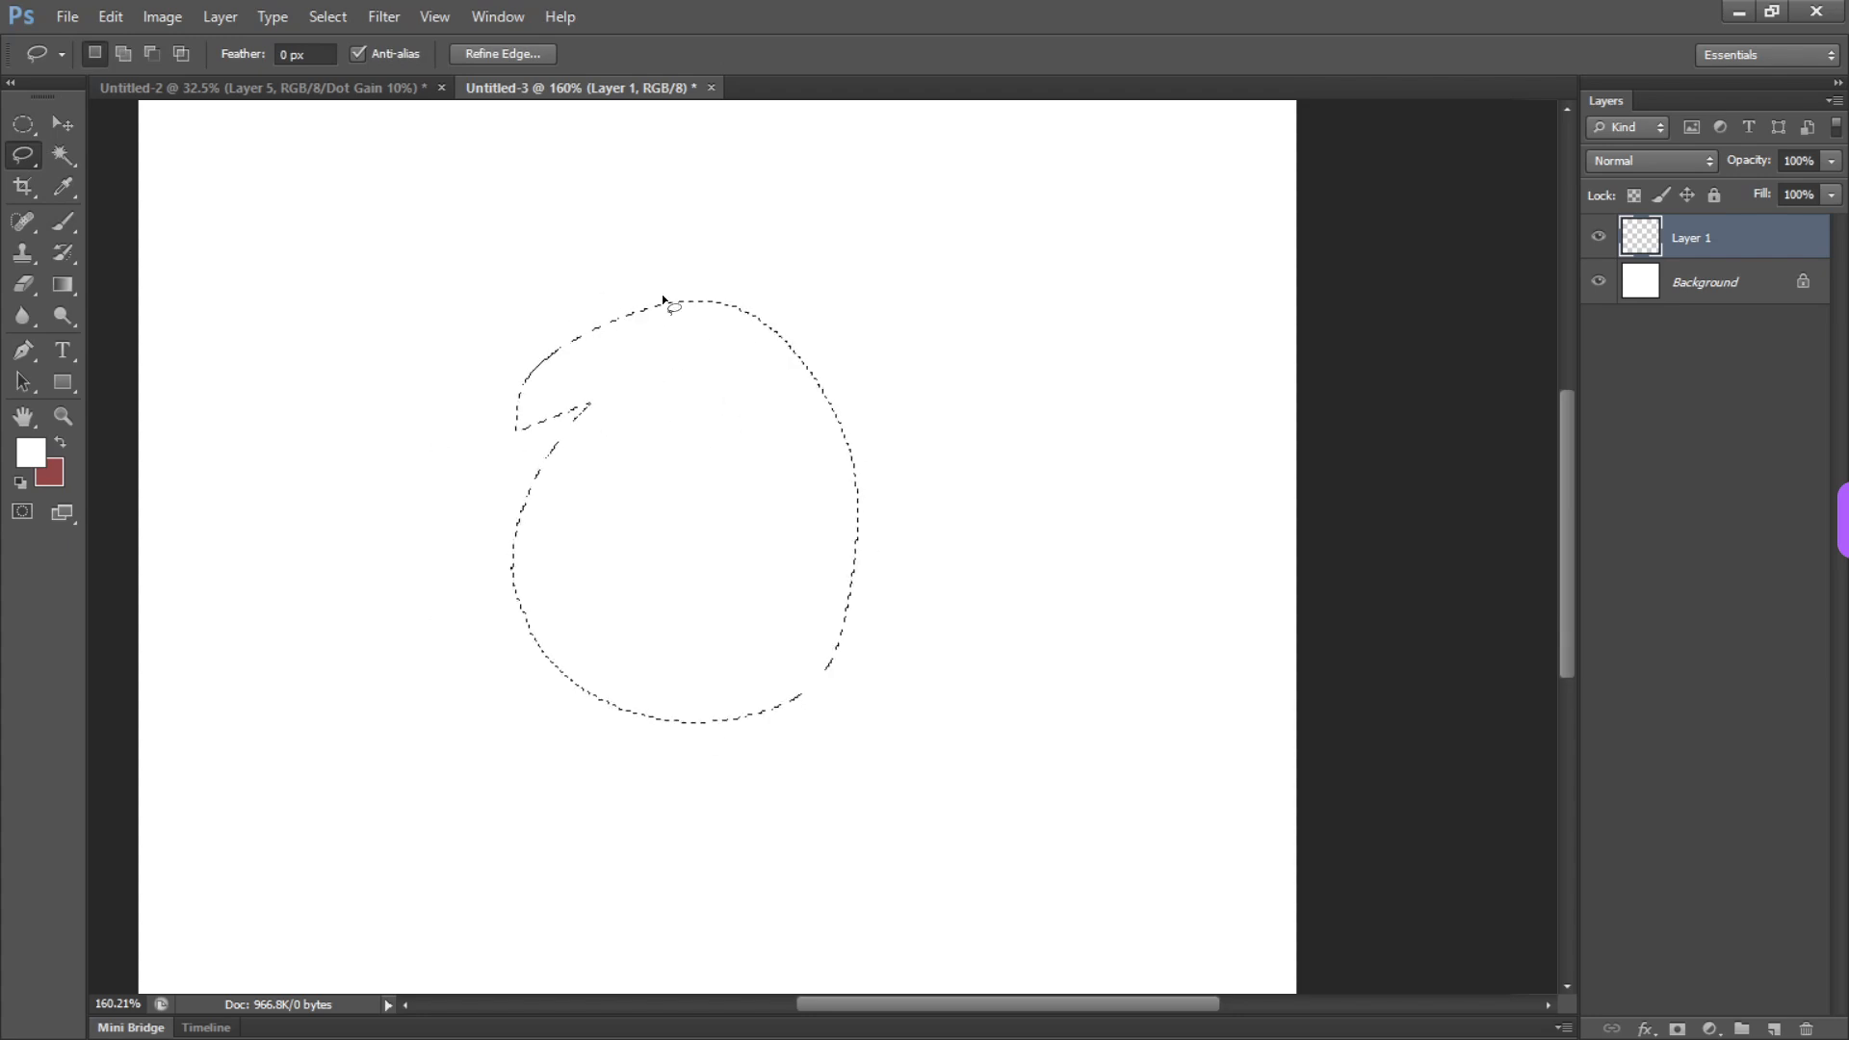
pyautogui.click(316, 18)
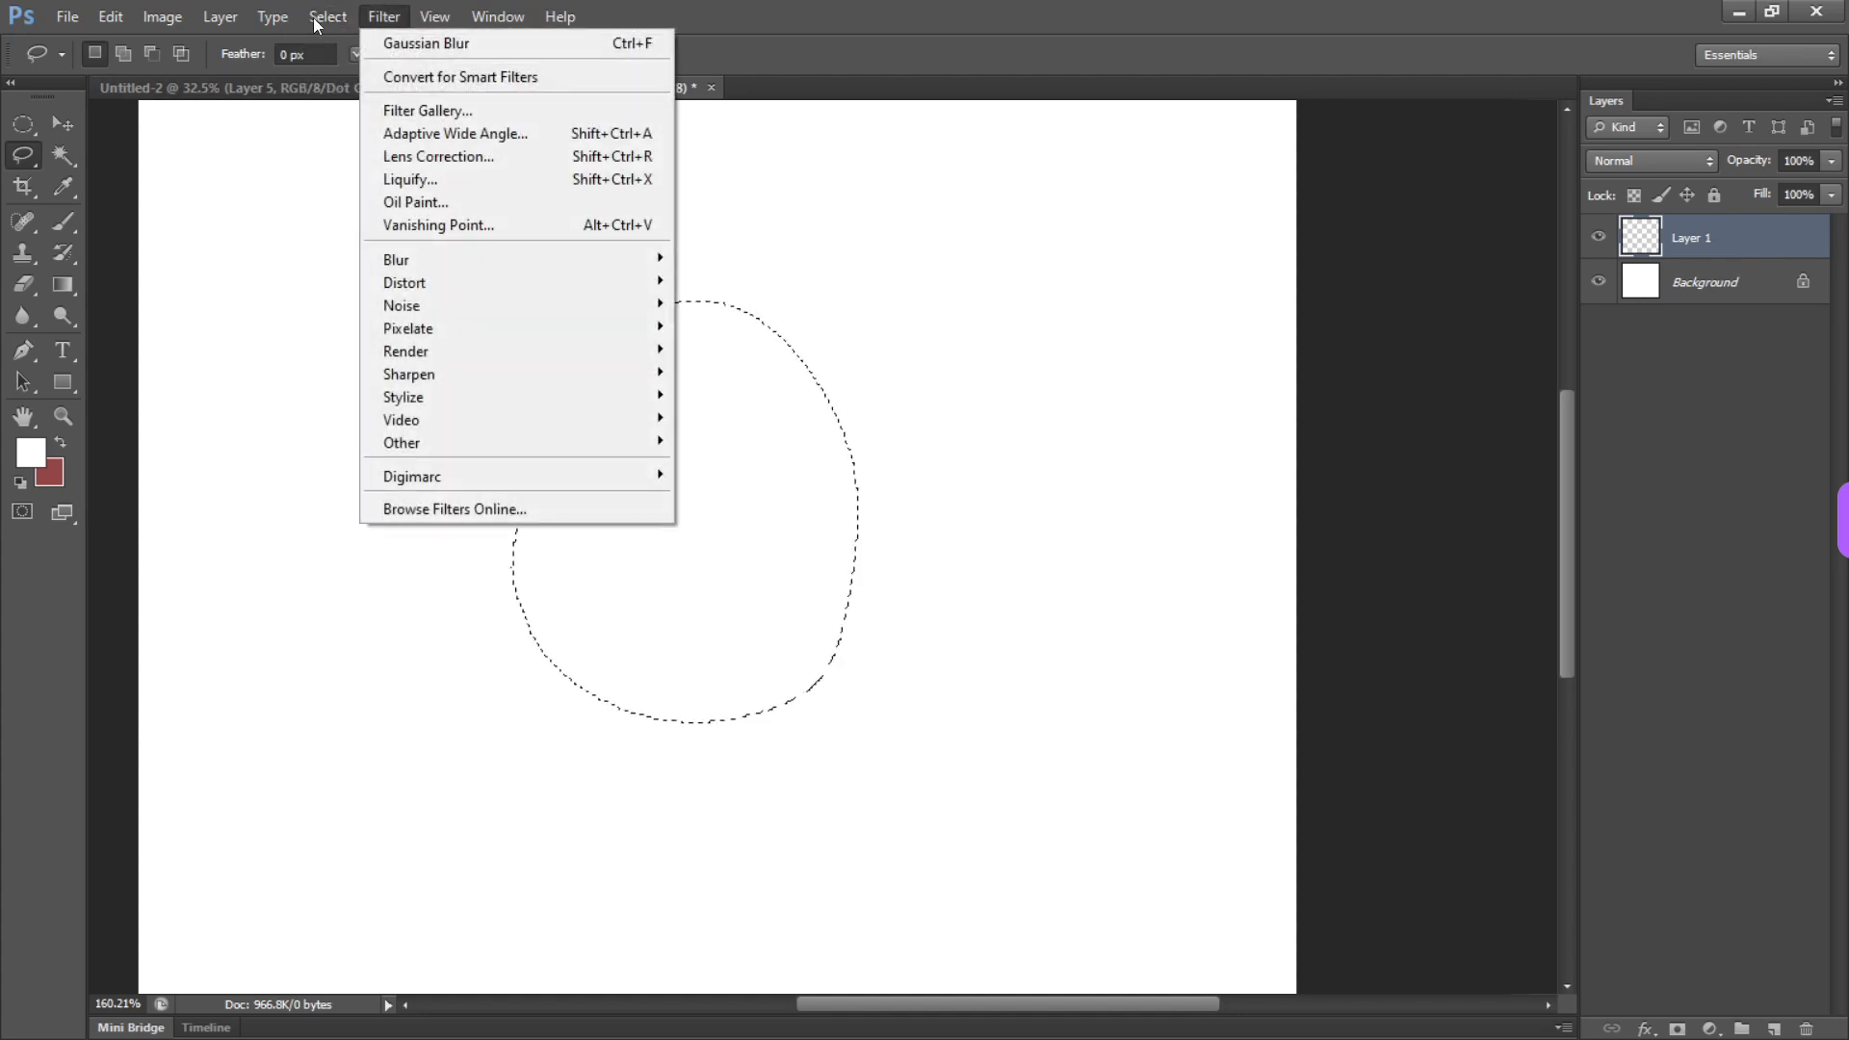
pyautogui.click(333, 68)
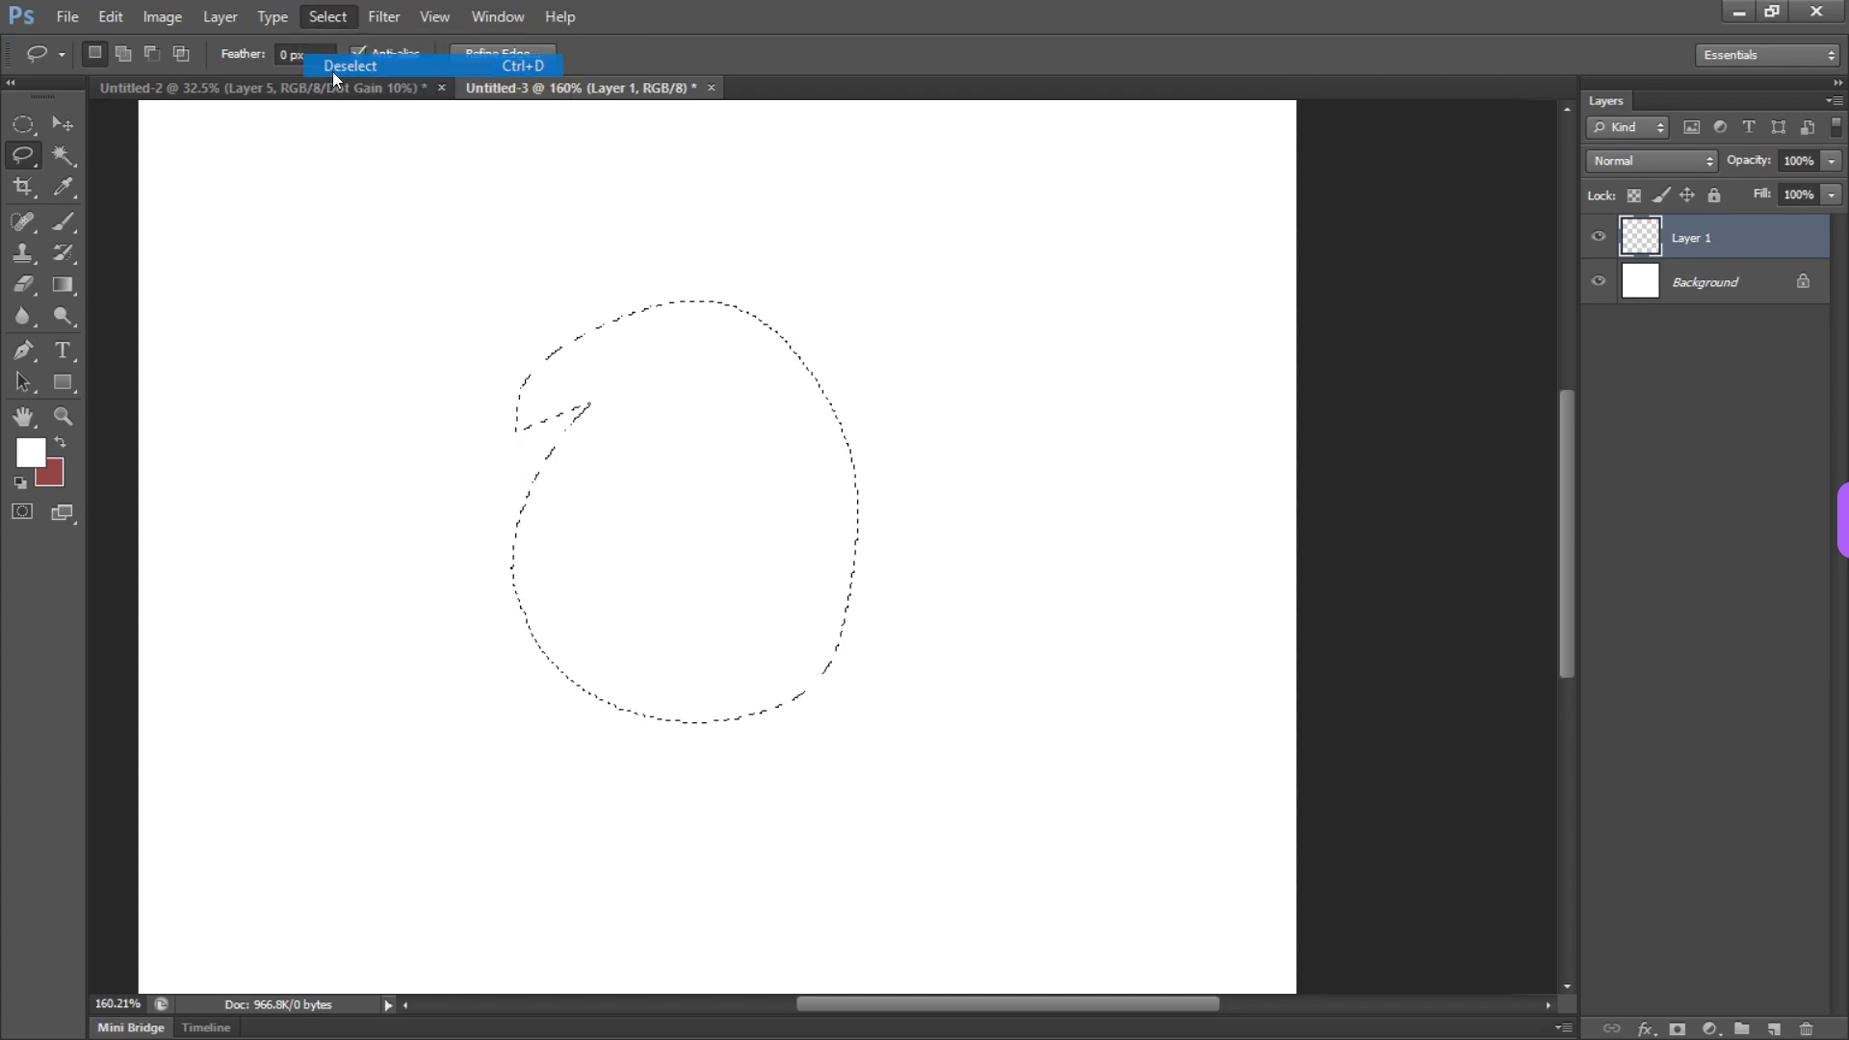
# Draw a new rounded Lasso selection around the canvas centre and feather it by 5 pixels
pyautogui.moveTo(718, 399)
pyautogui.mouseDown()
pyautogui.moveTo(854, 479)
pyautogui.moveTo(720, 405)
pyautogui.mouseUp()
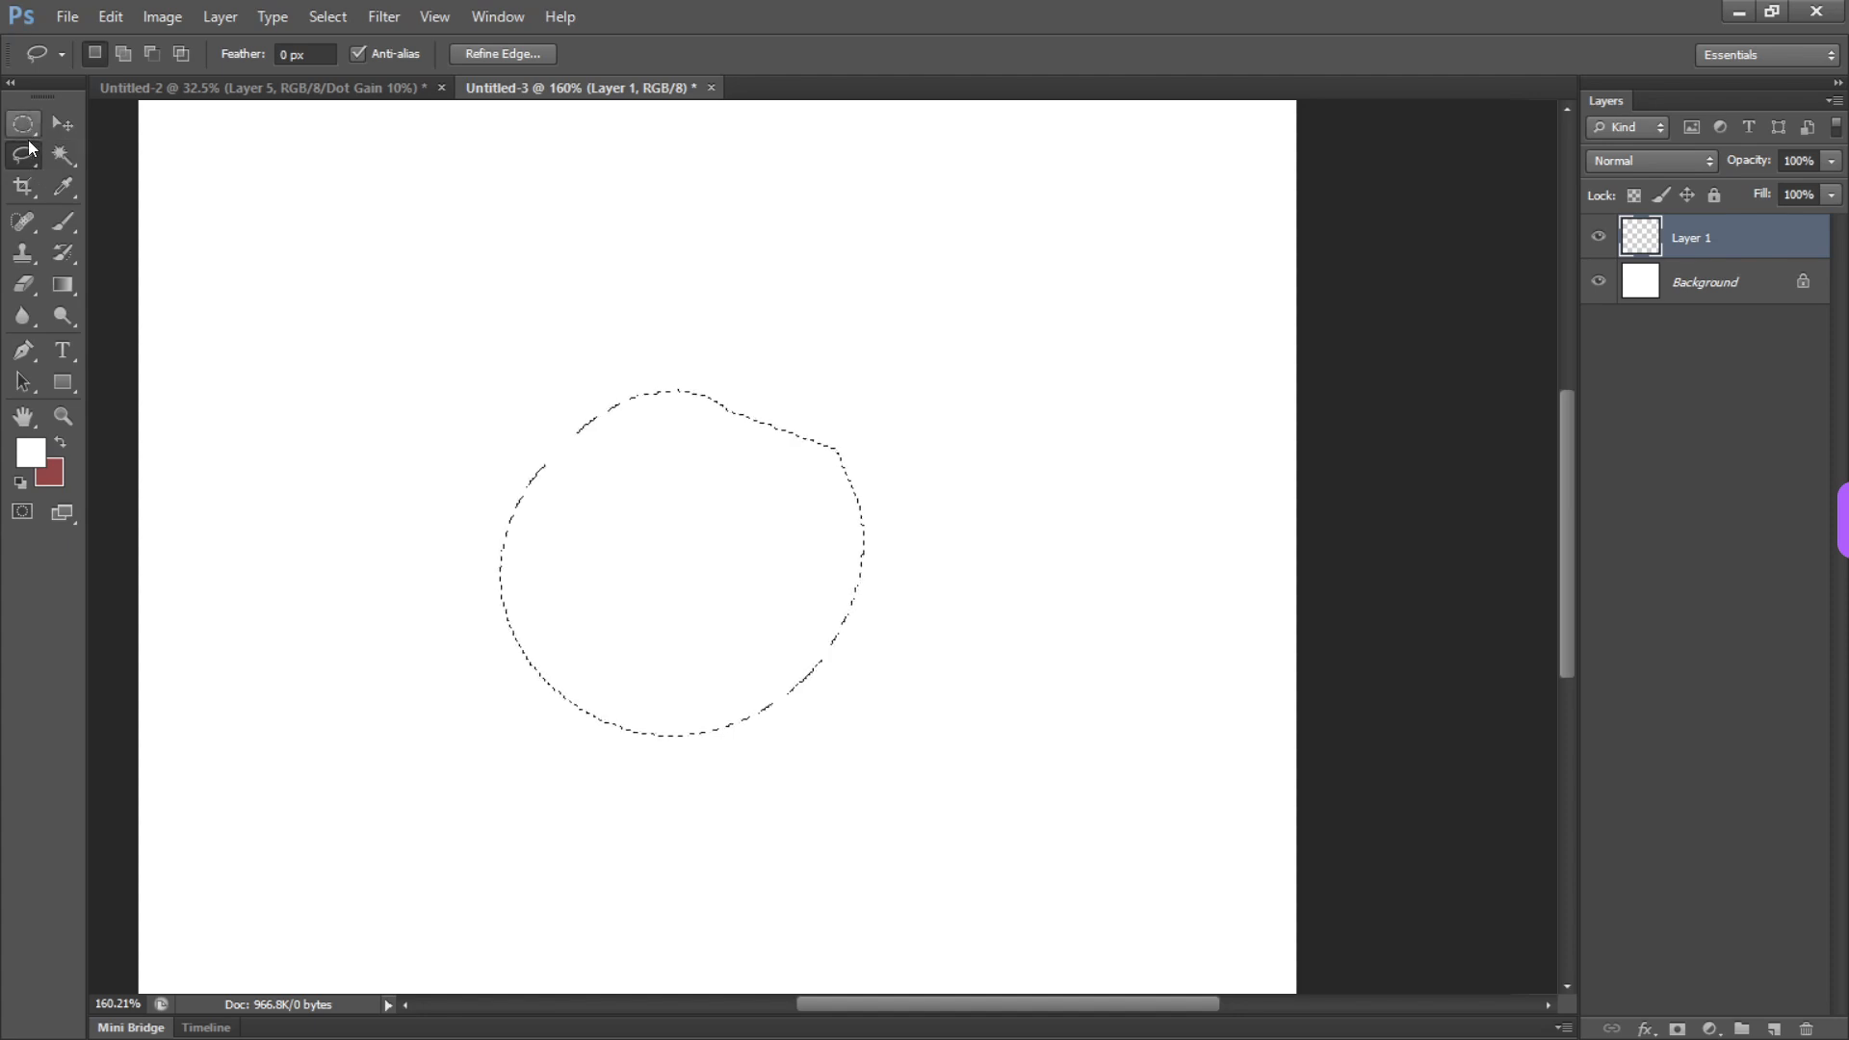
pyautogui.rightClick(710, 538)
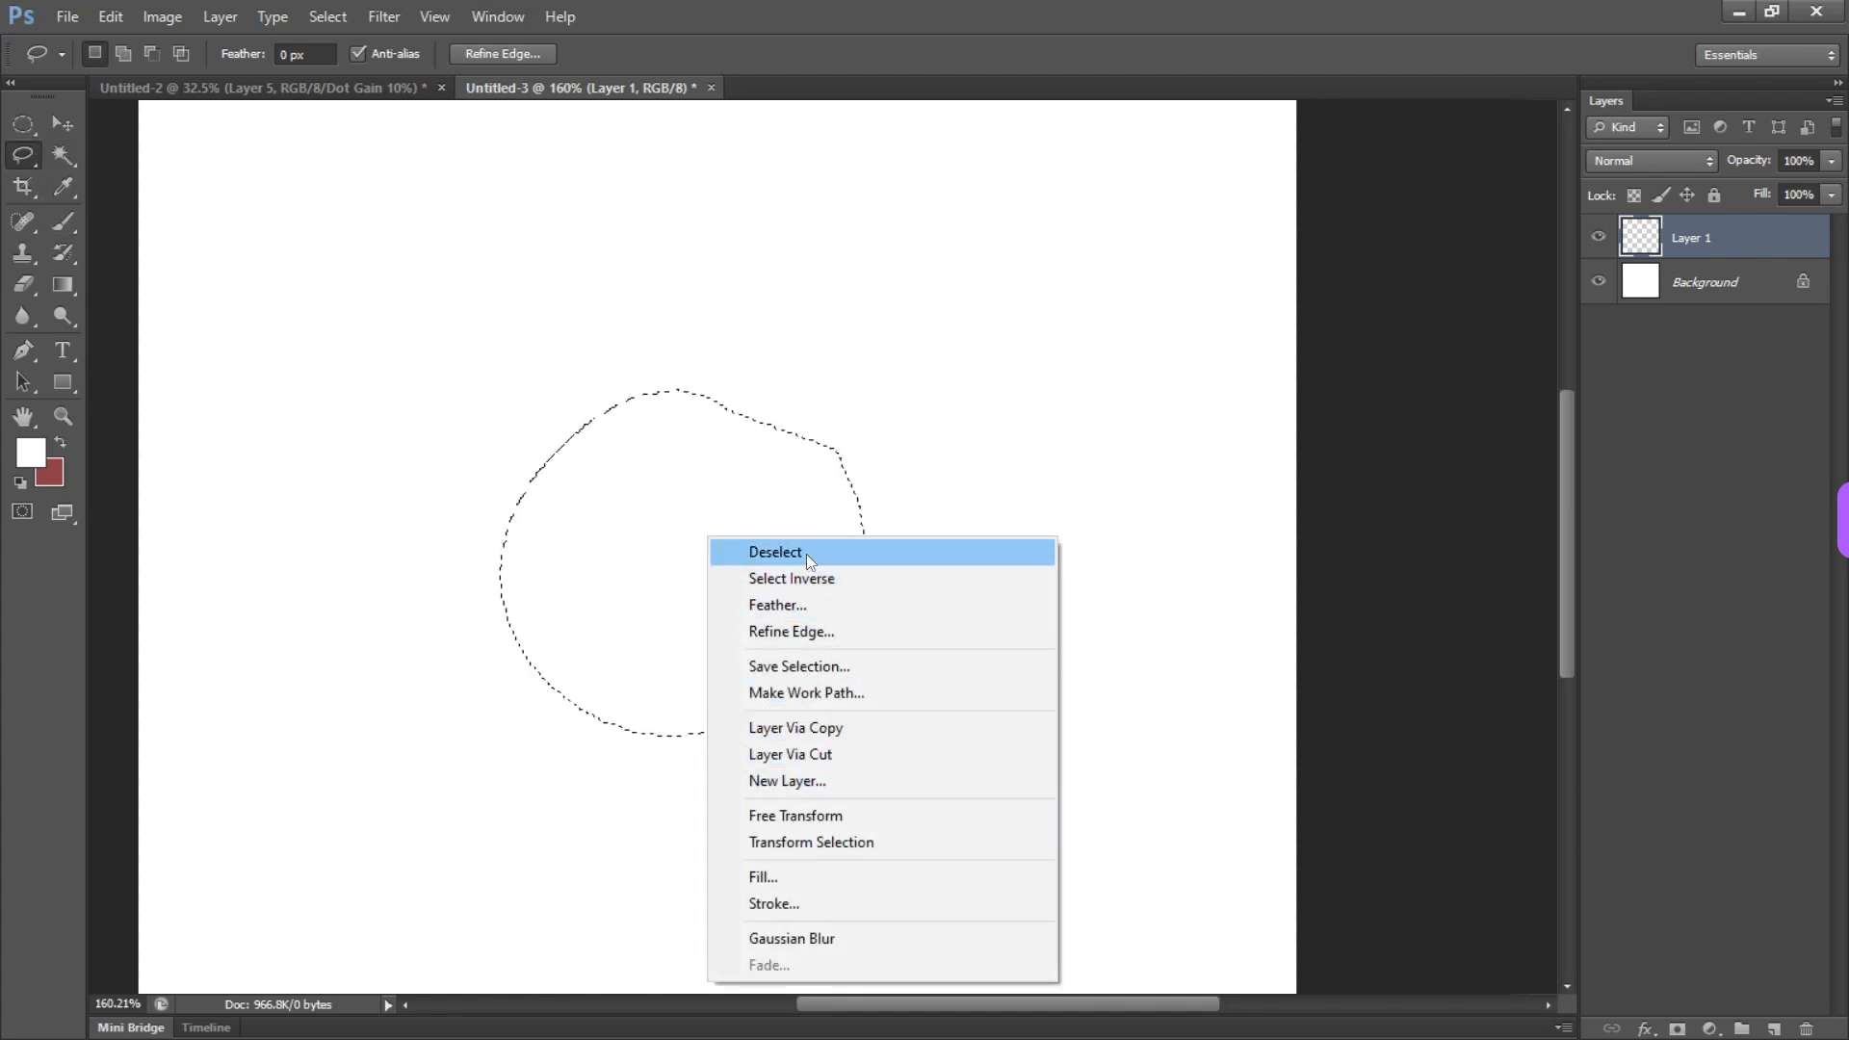
pyautogui.click(812, 607)
pyautogui.write('5')
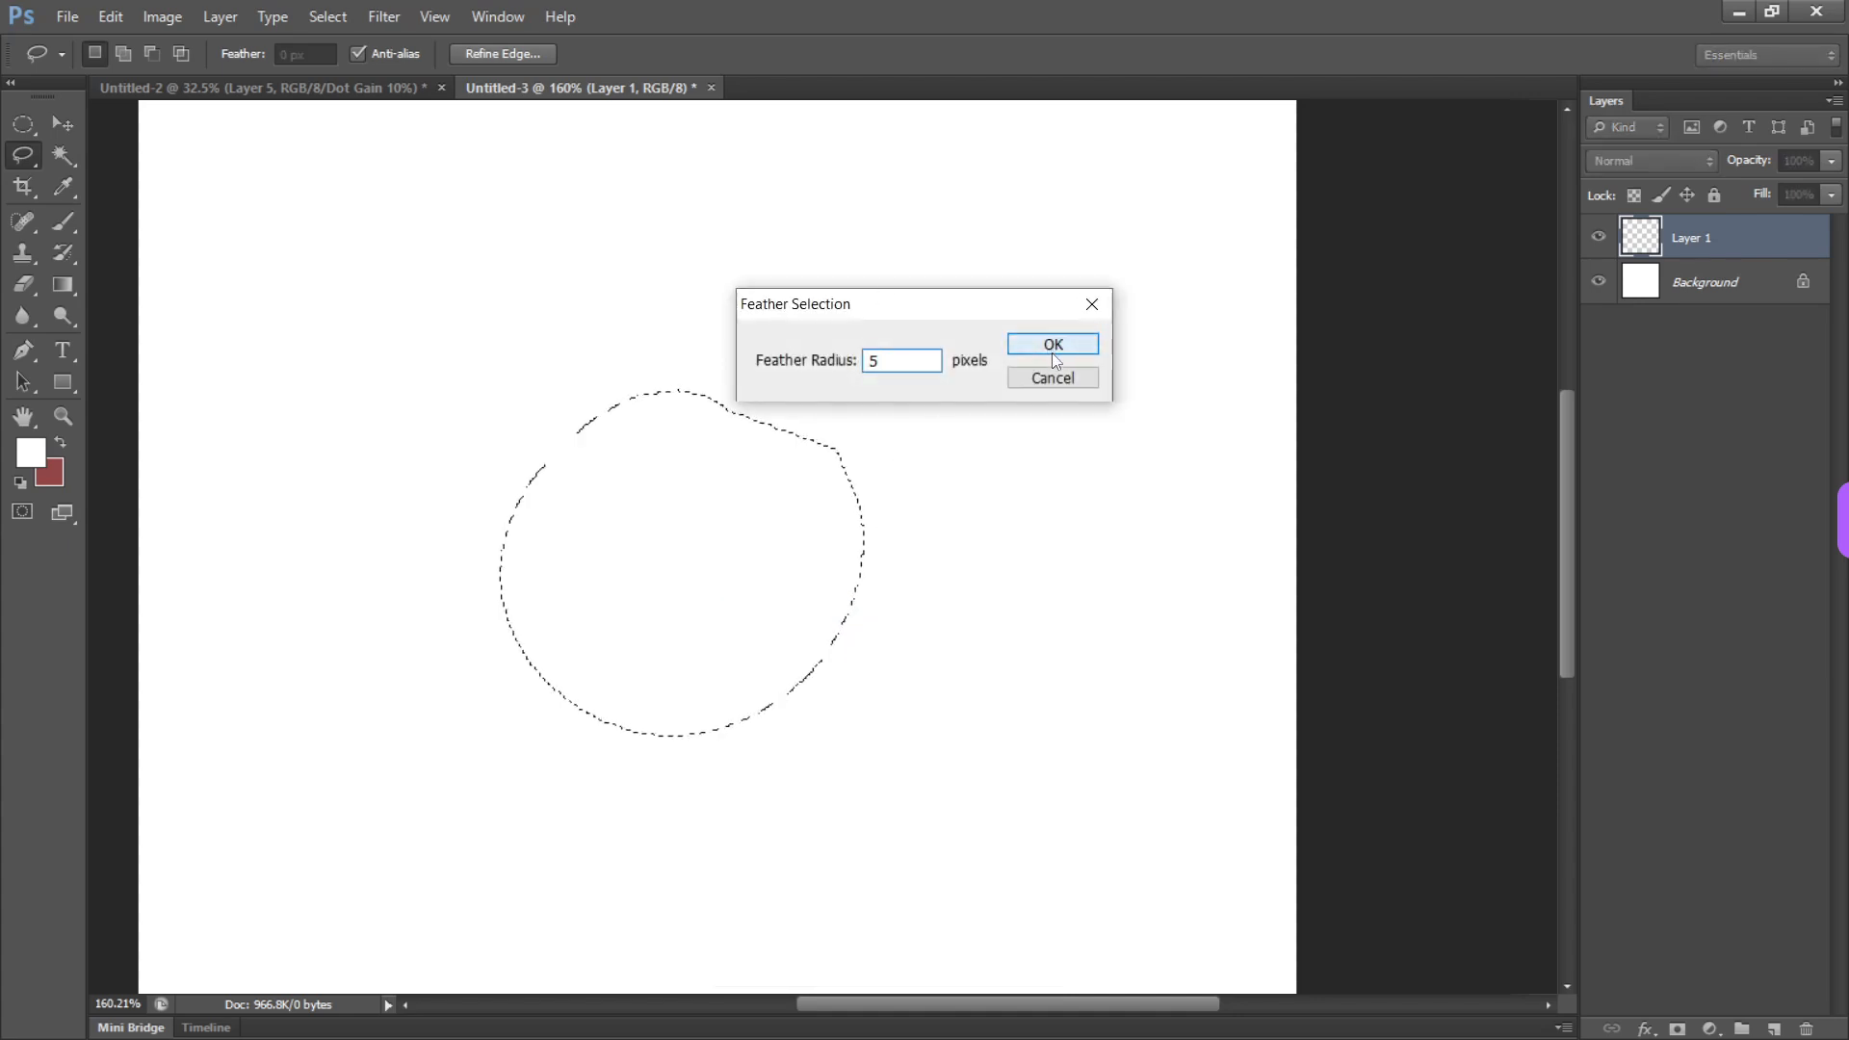
pyautogui.click(1052, 343)
# Fill the feathered selection with the reddish-brown background colour, then deselect and move the shape slightly left
pyautogui.hotkey('alt', 'BackSpace')
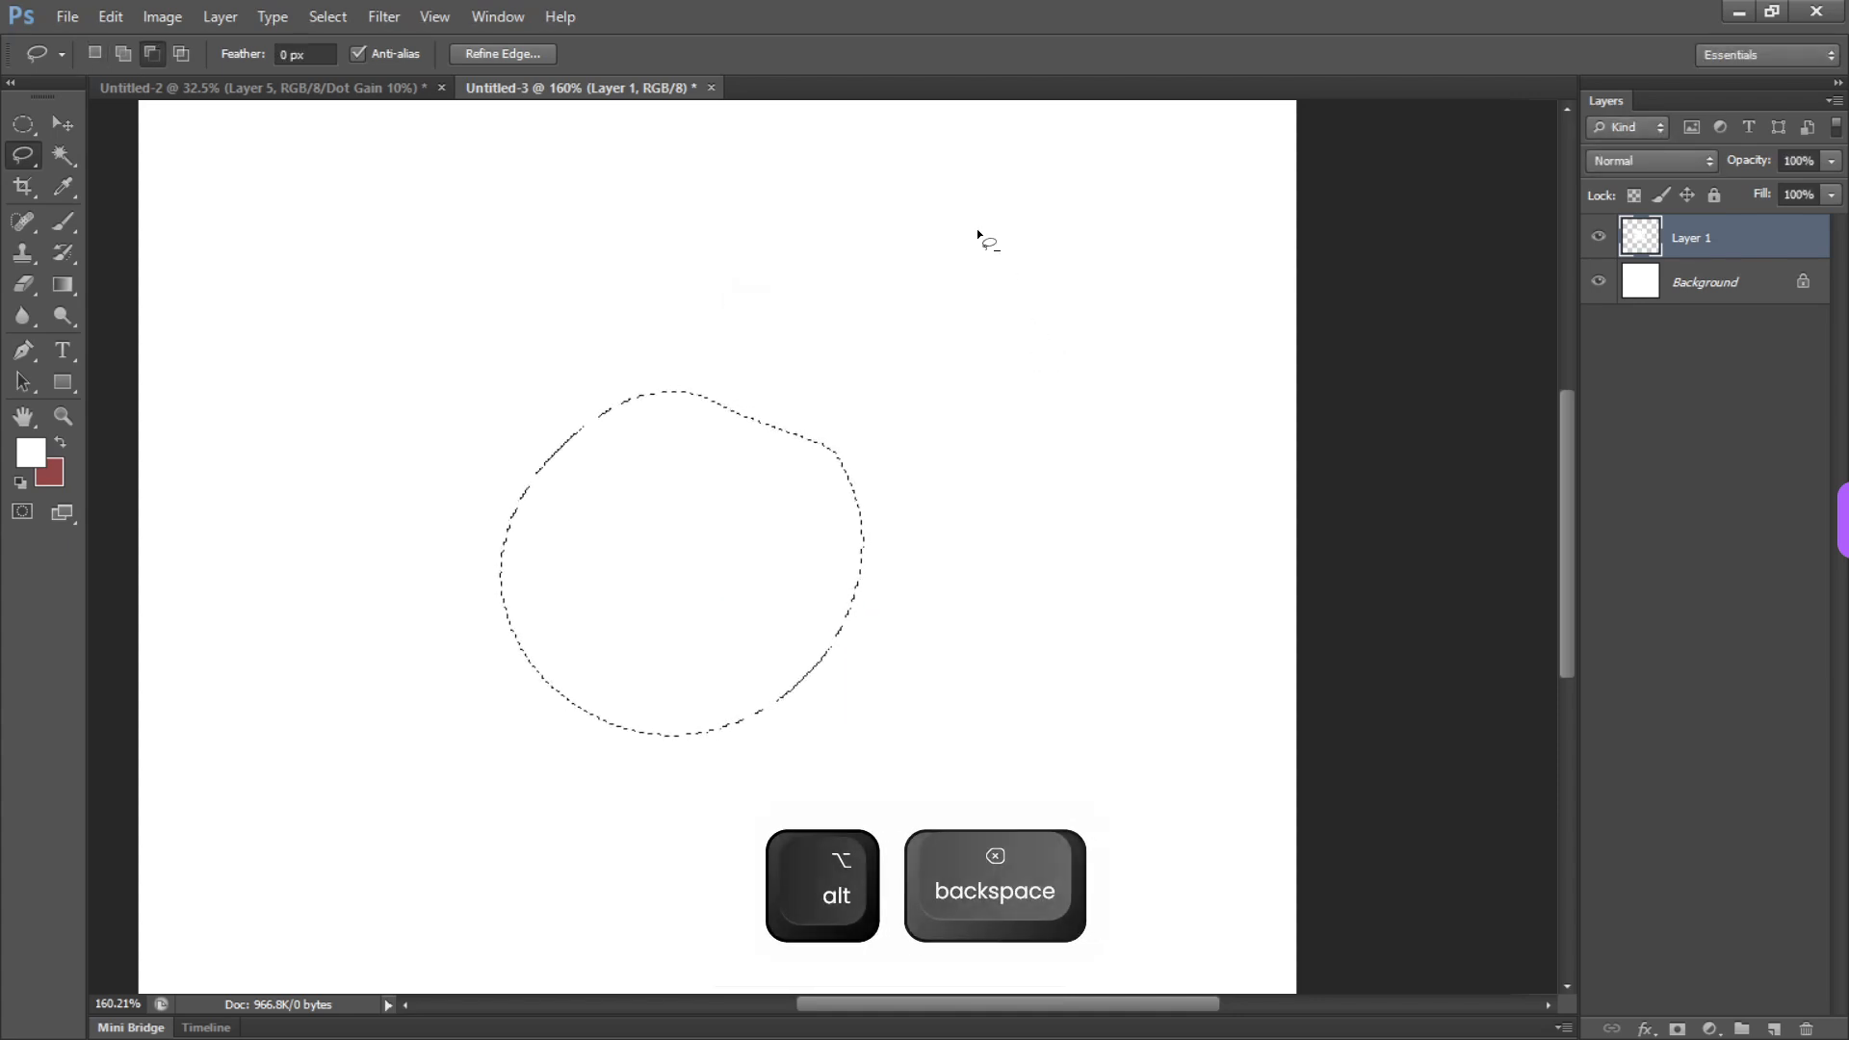
pyautogui.hotkey('ctrl', 'd')
pyautogui.press('v')
pyautogui.moveTo(699, 590); pyautogui.dragTo(617, 581)
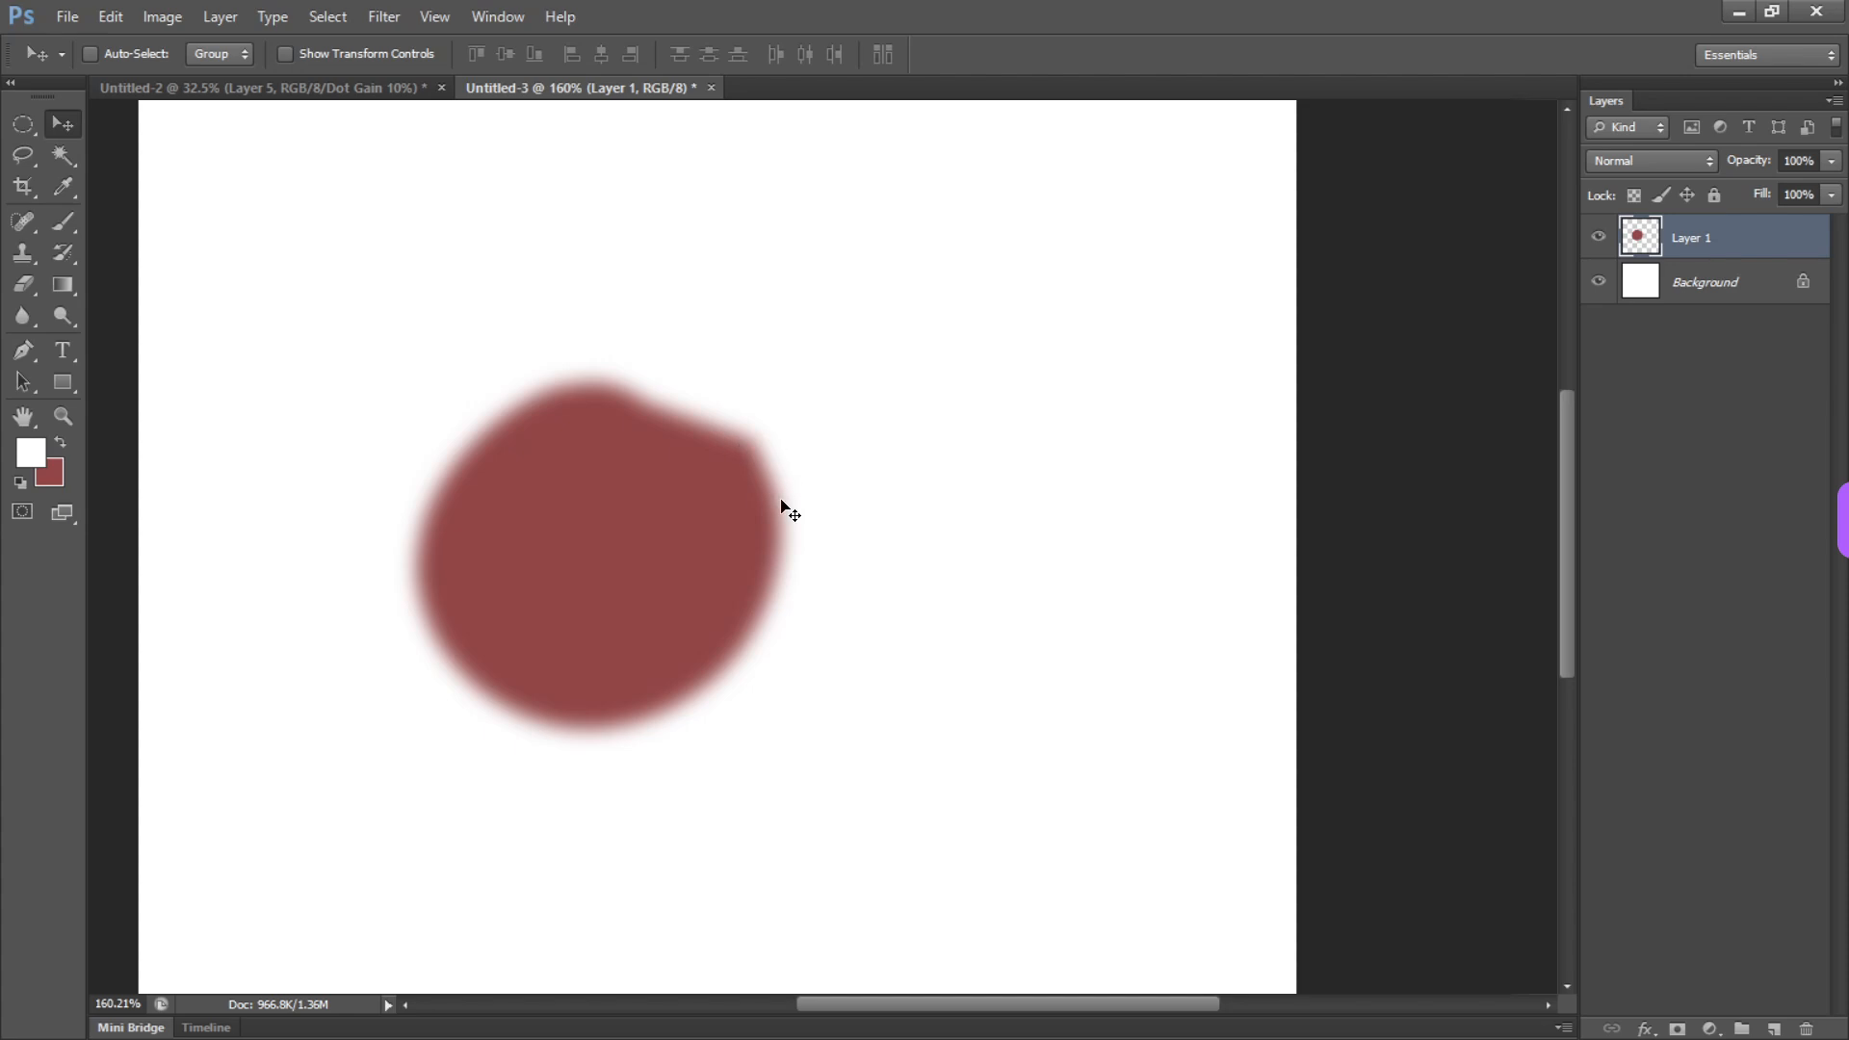
# Delete the layer holding the feathered shape and create a new empty layer with the default settings
pyautogui.hotkey('ctrl', 'd')
pyautogui.press('Delete')
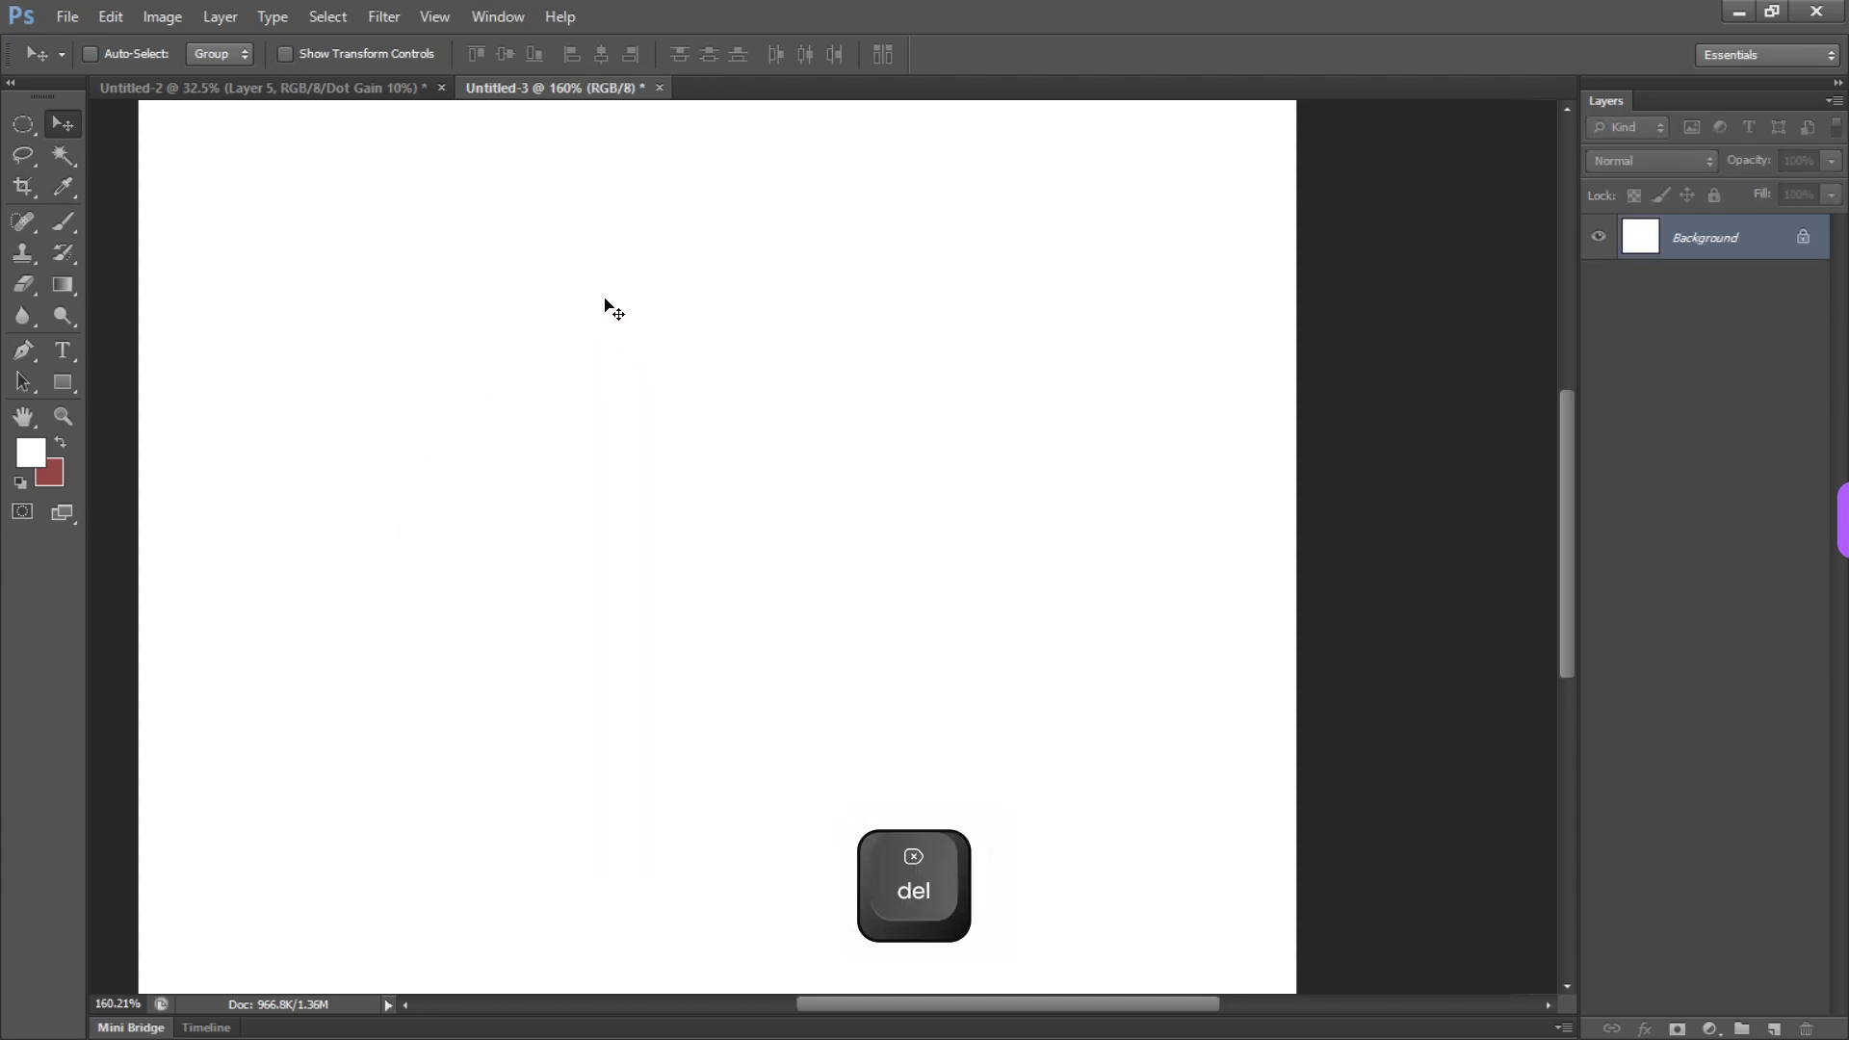
pyautogui.hotkey('ctrl', 'shift', 'n')
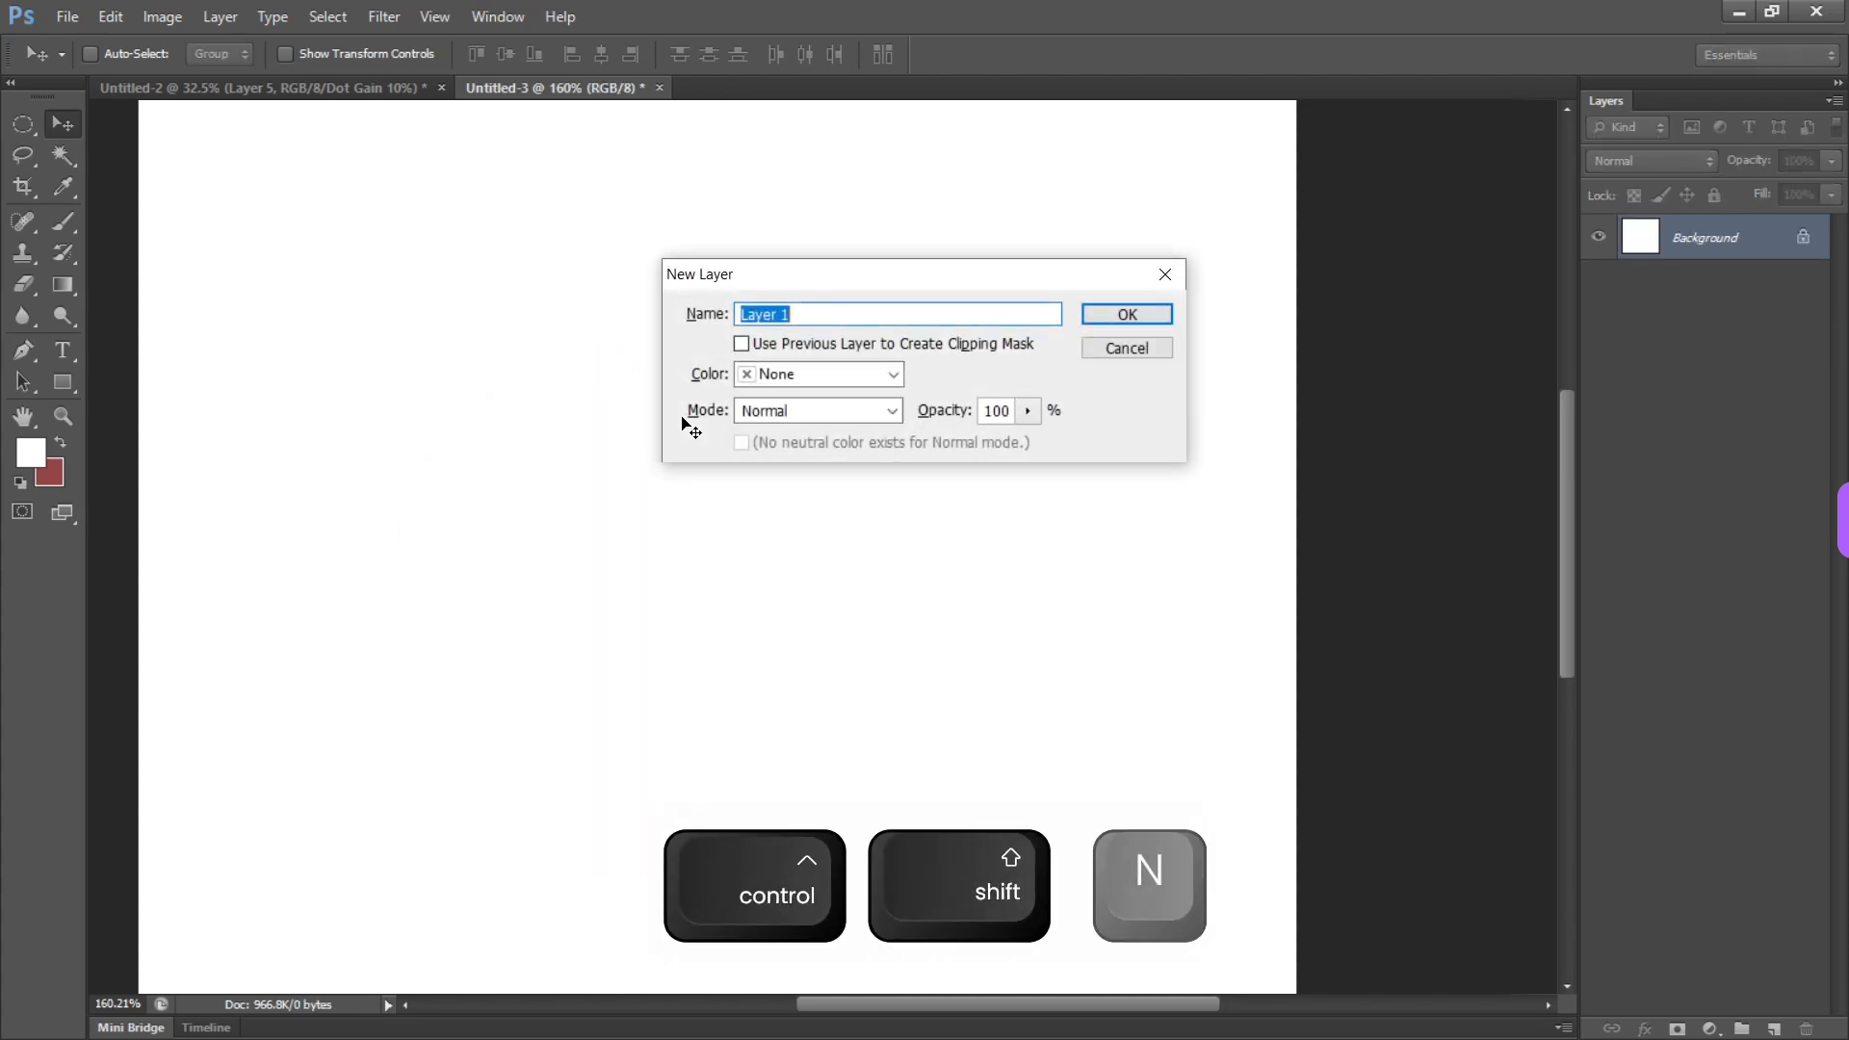
pyautogui.press('Return')
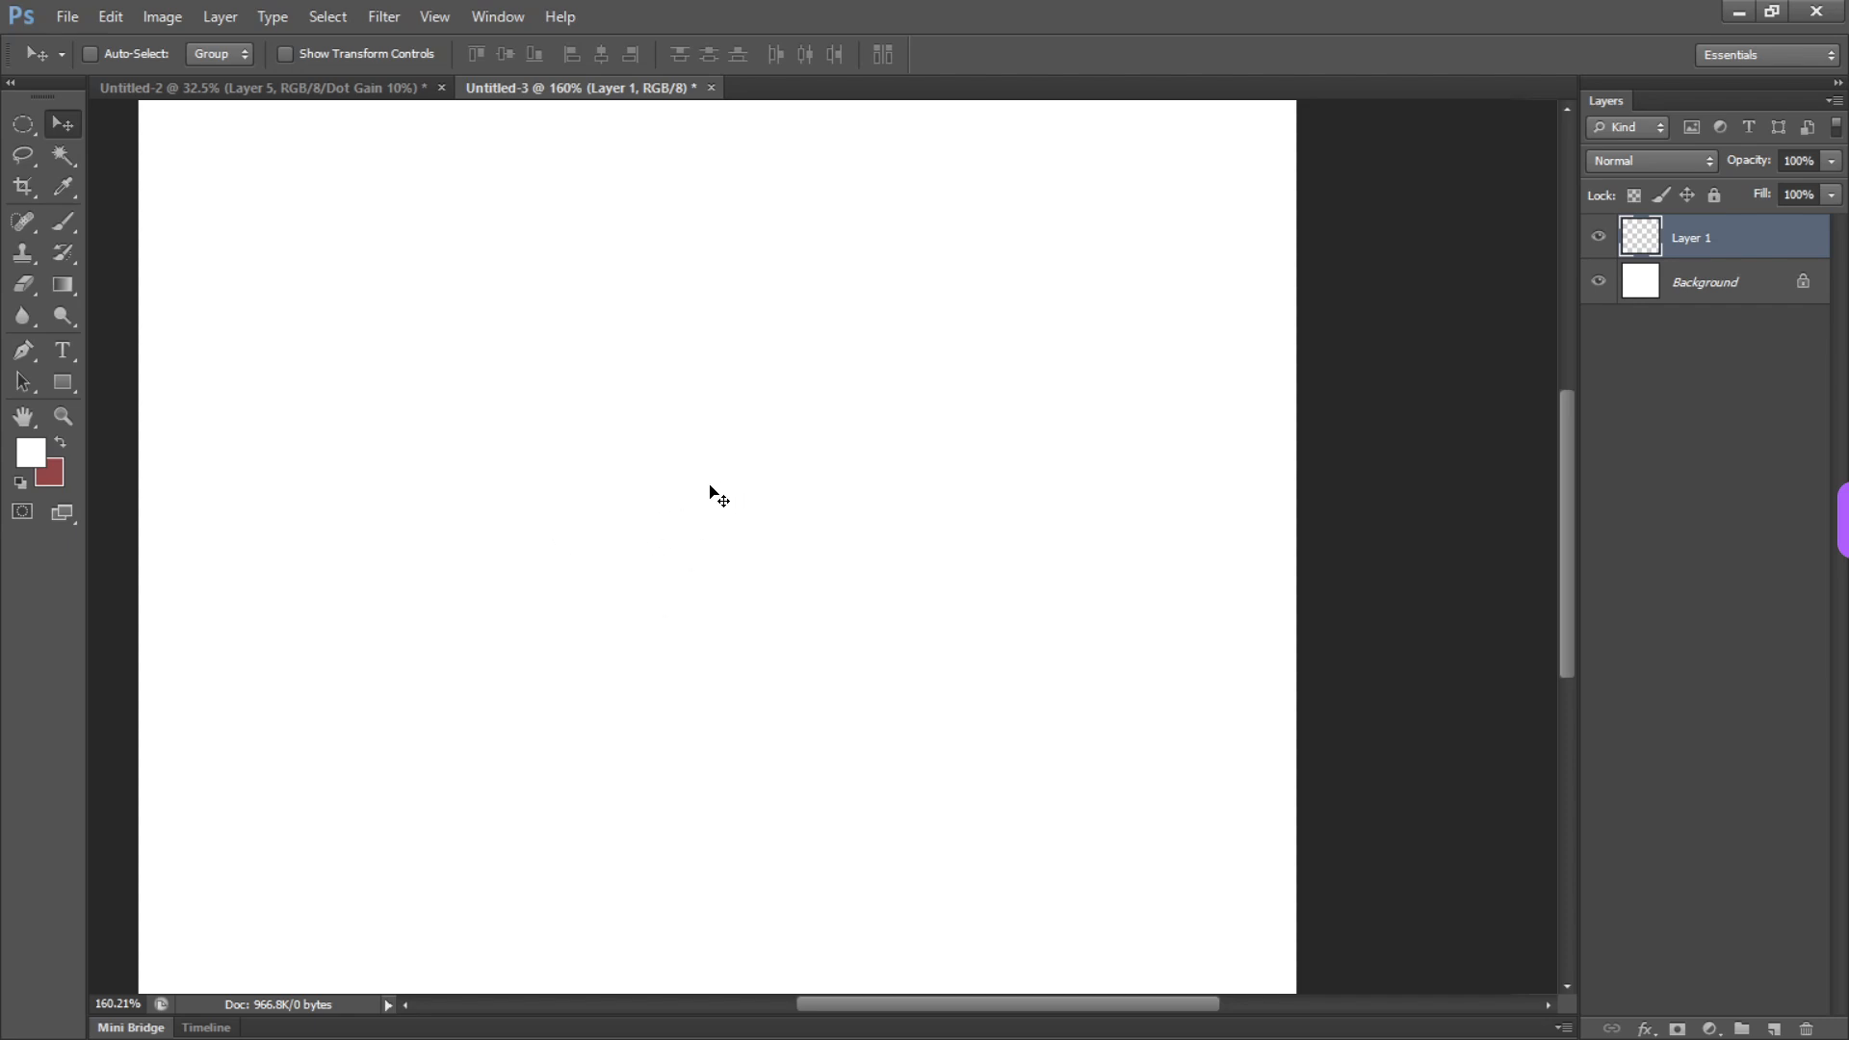
# Draw a rounded Lasso selection around the canvas centre, deselect it, and make a smaller D-shaped selection
pyautogui.press('l')
pyautogui.moveTo(732, 381)
pyautogui.mouseDown()
pyautogui.moveTo(844, 669)
pyautogui.moveTo(752, 378)
pyautogui.moveTo(779, 628)
pyautogui.moveTo(570, 393)
pyautogui.moveTo(703, 393)
pyautogui.mouseUp()
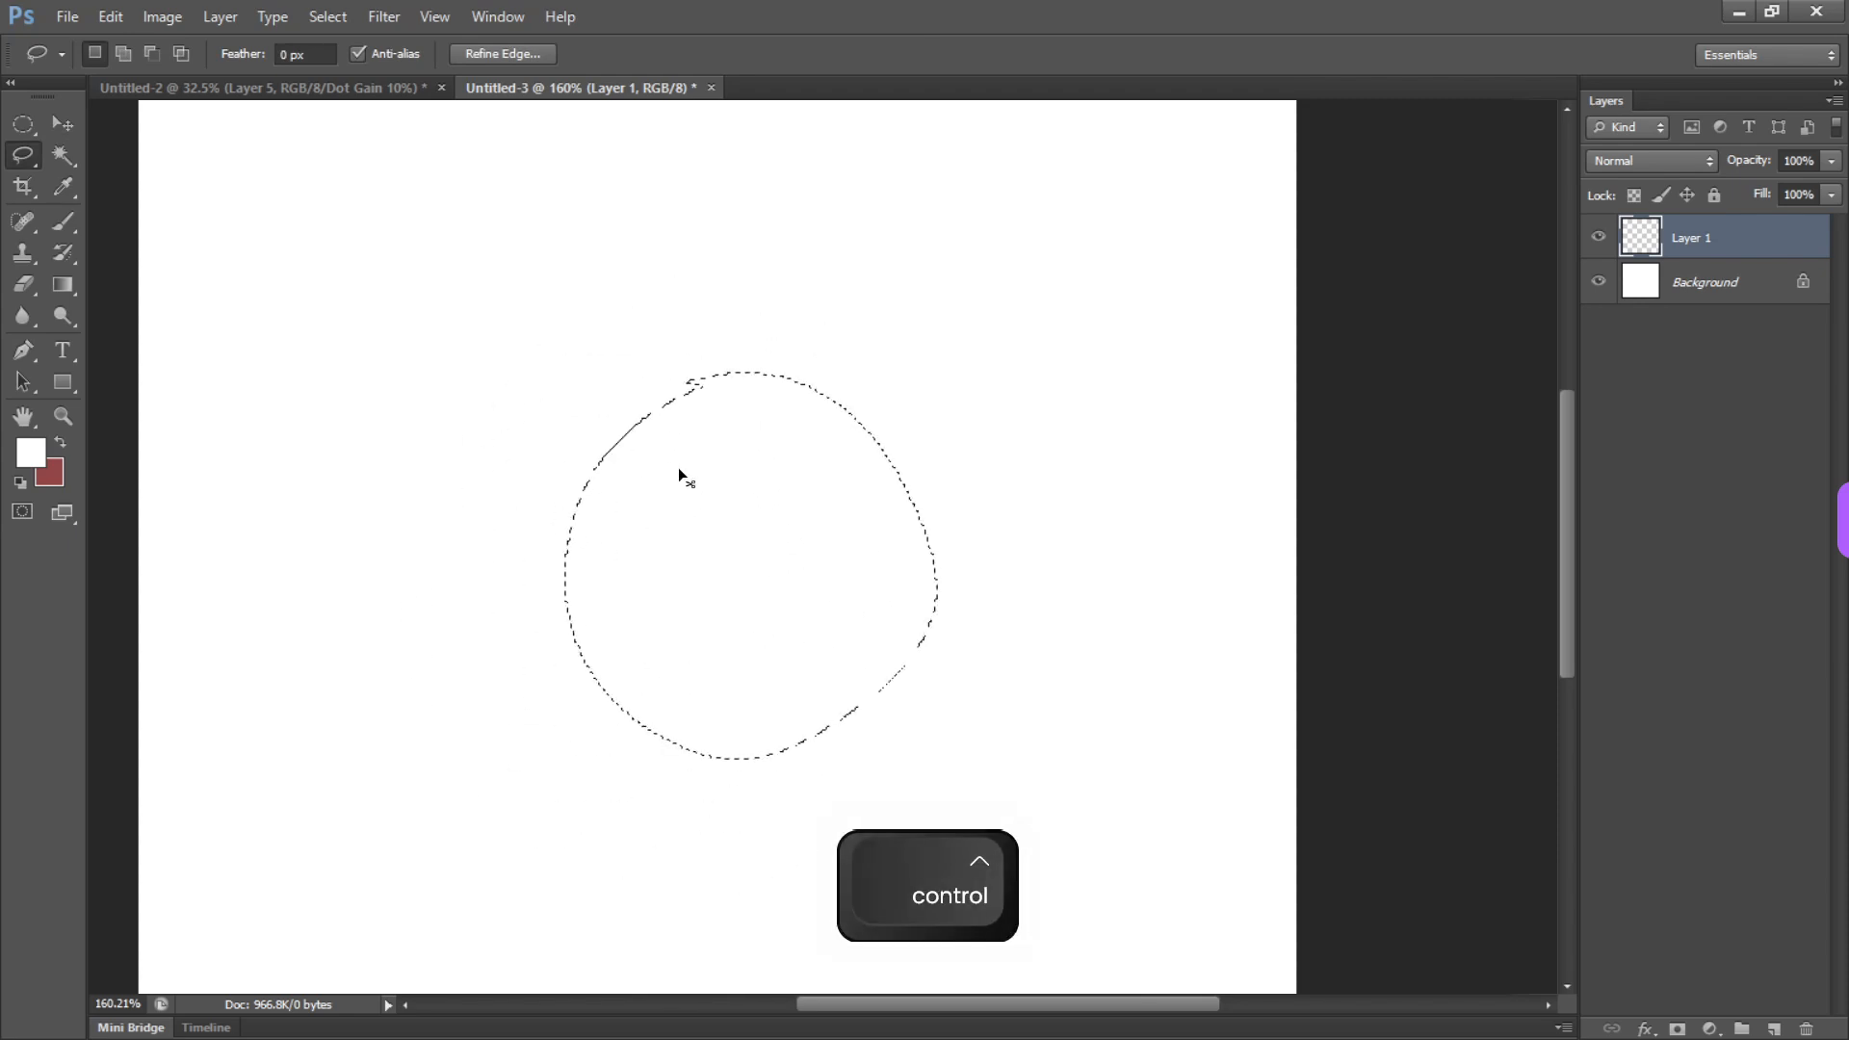
pyautogui.press('ctrl')
pyautogui.hotkey('ctrl', 'd')
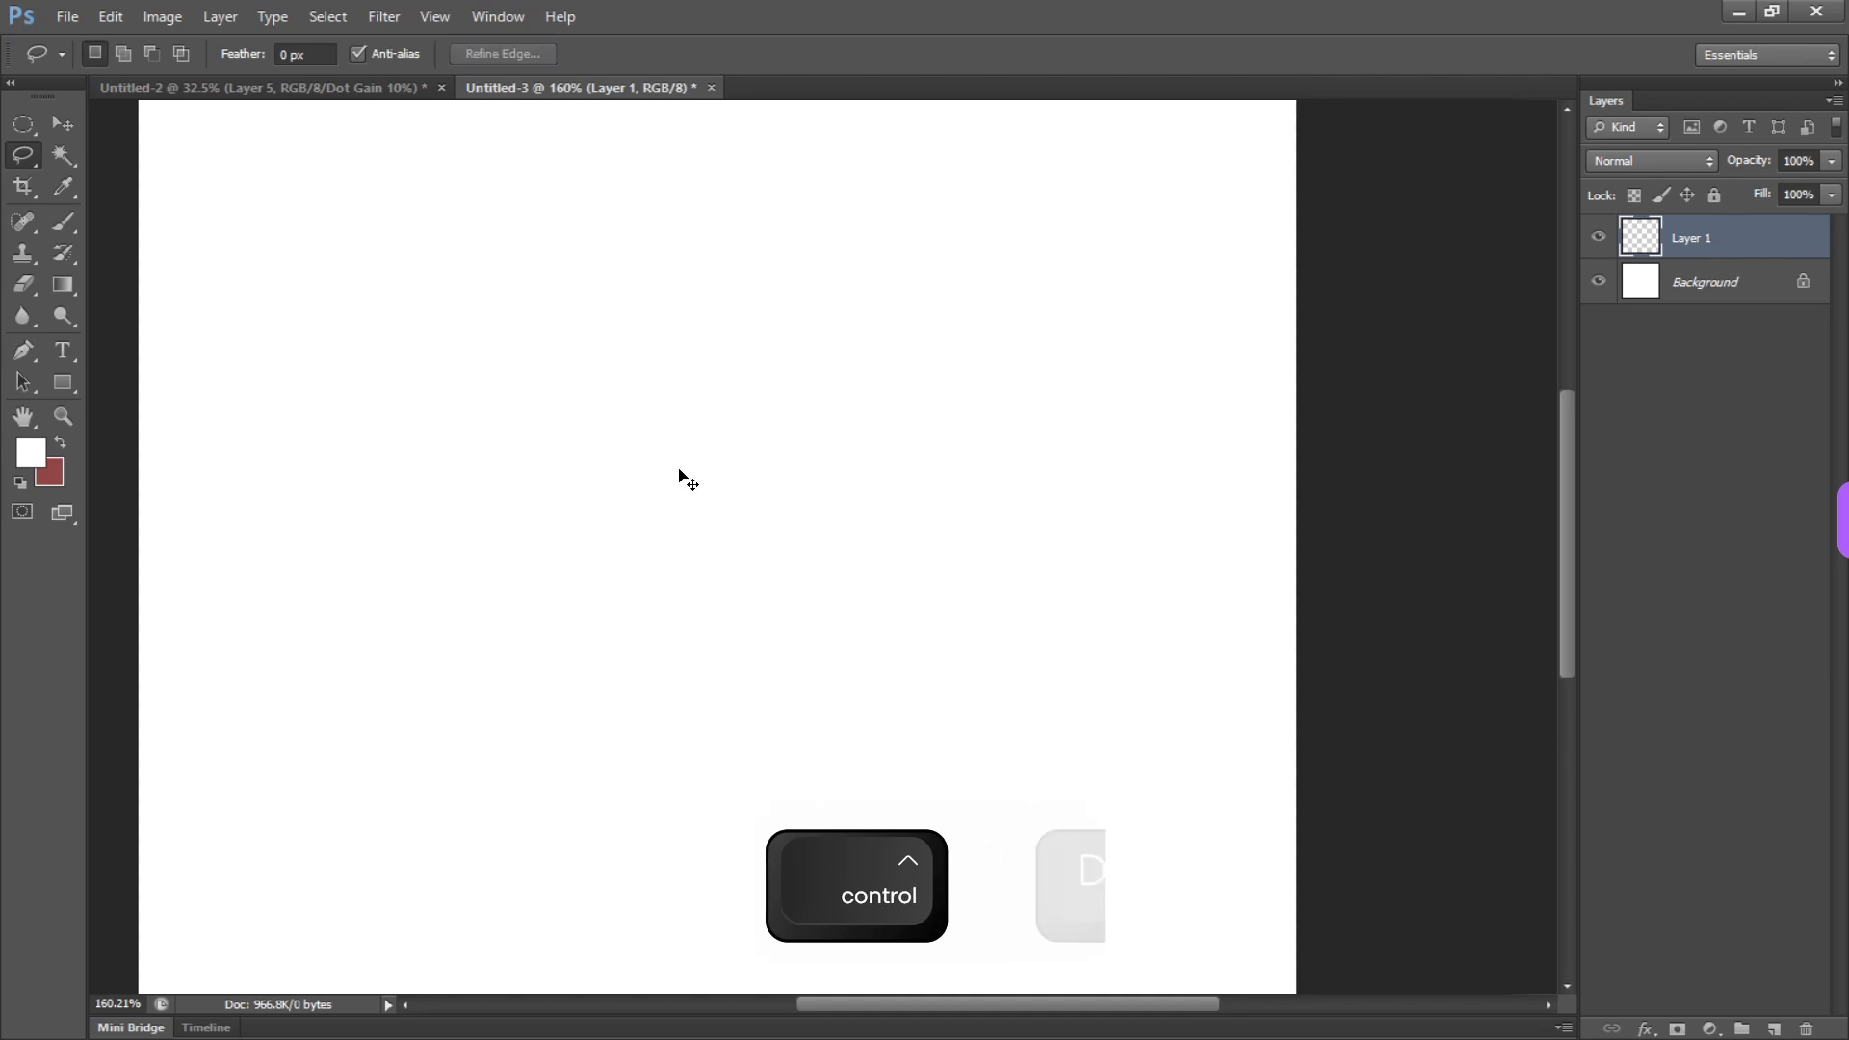
pyautogui.hotkey('ctrl', 'shift', 'd')
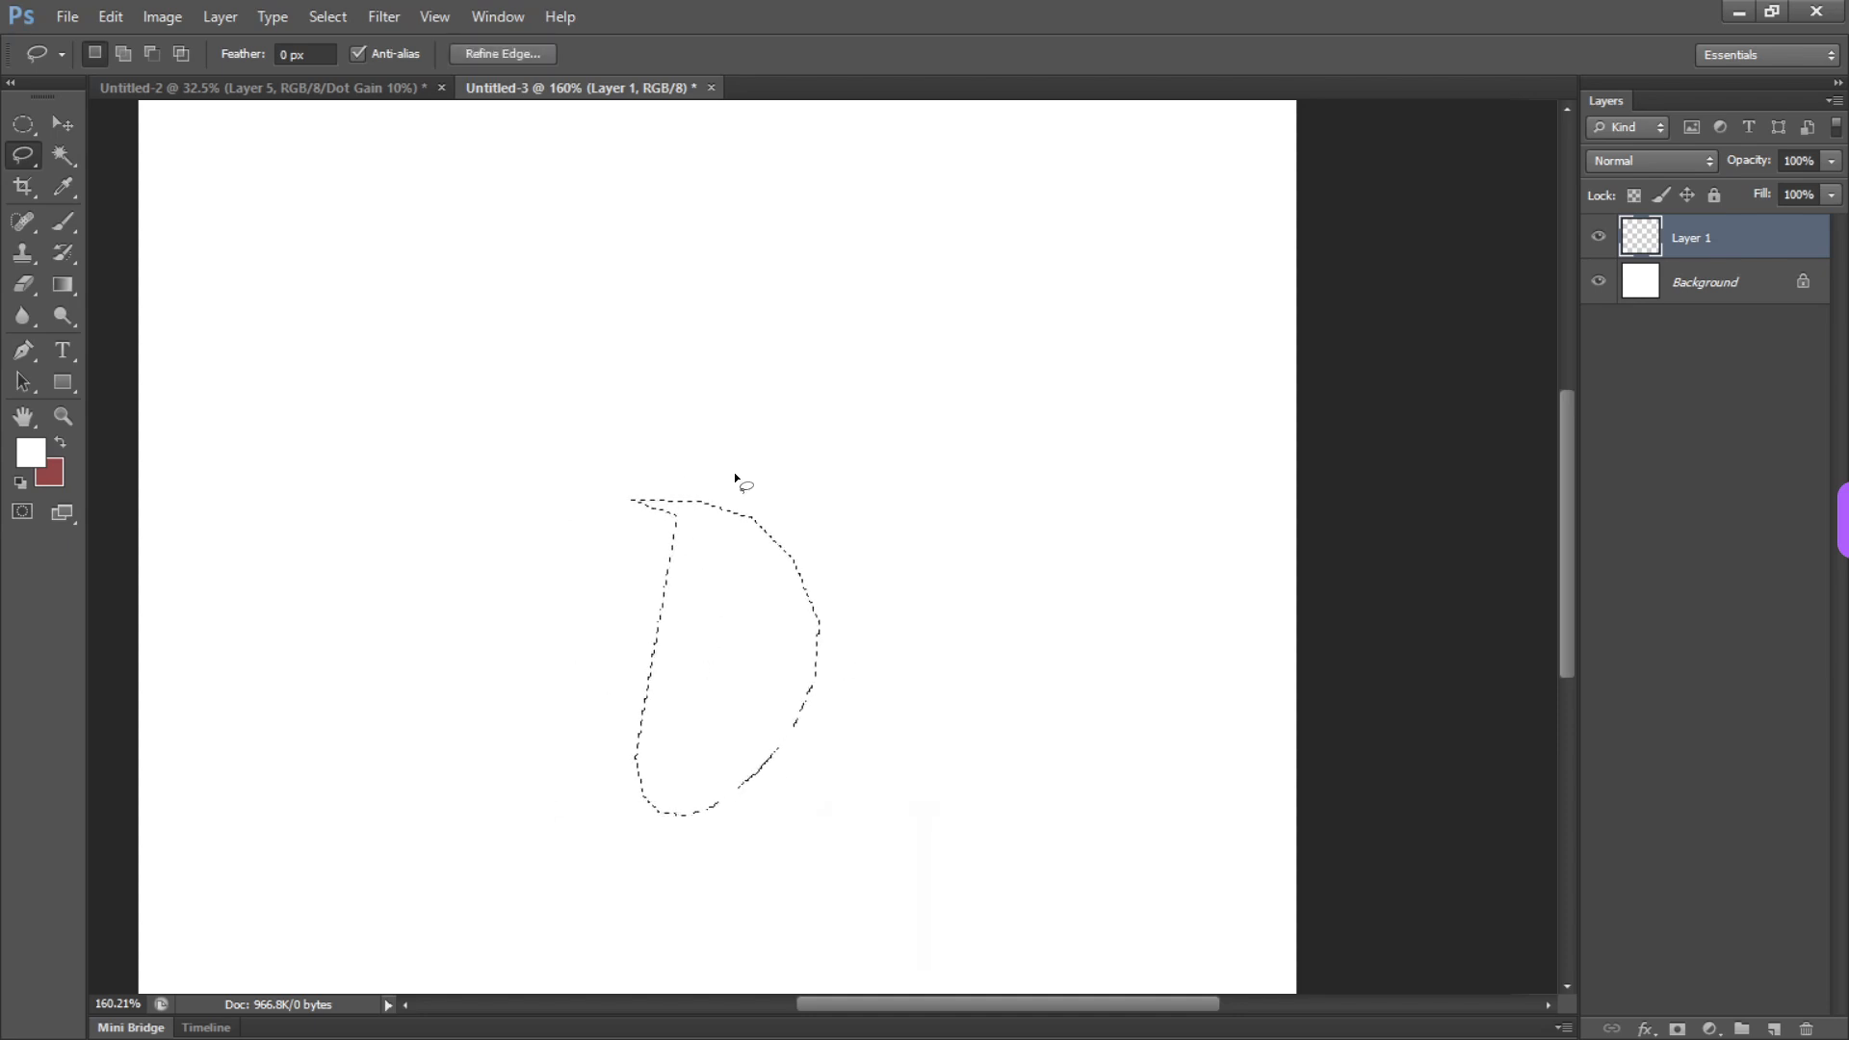
# Clear the D-shaped selection, switch to the Brush tool and set the foreground colour to black (000000)
pyautogui.hotkey('ctrl', 'd')
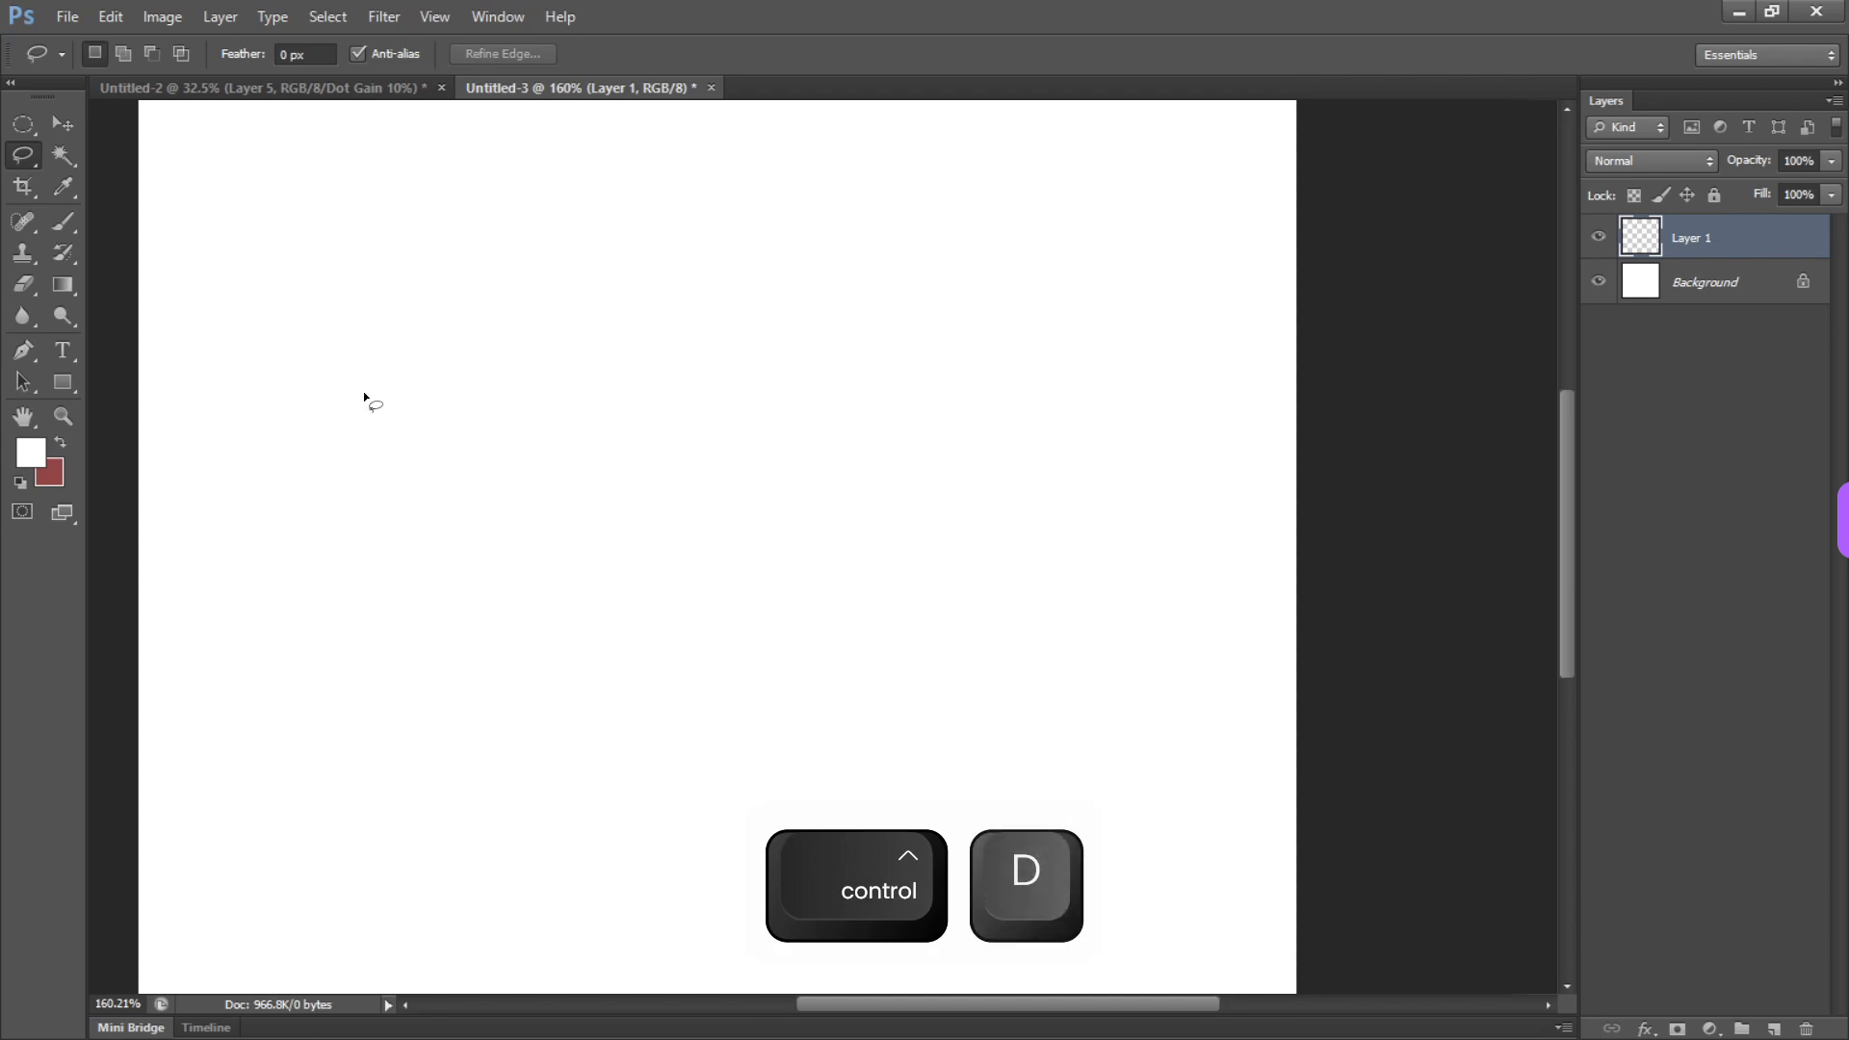
pyautogui.press('b')
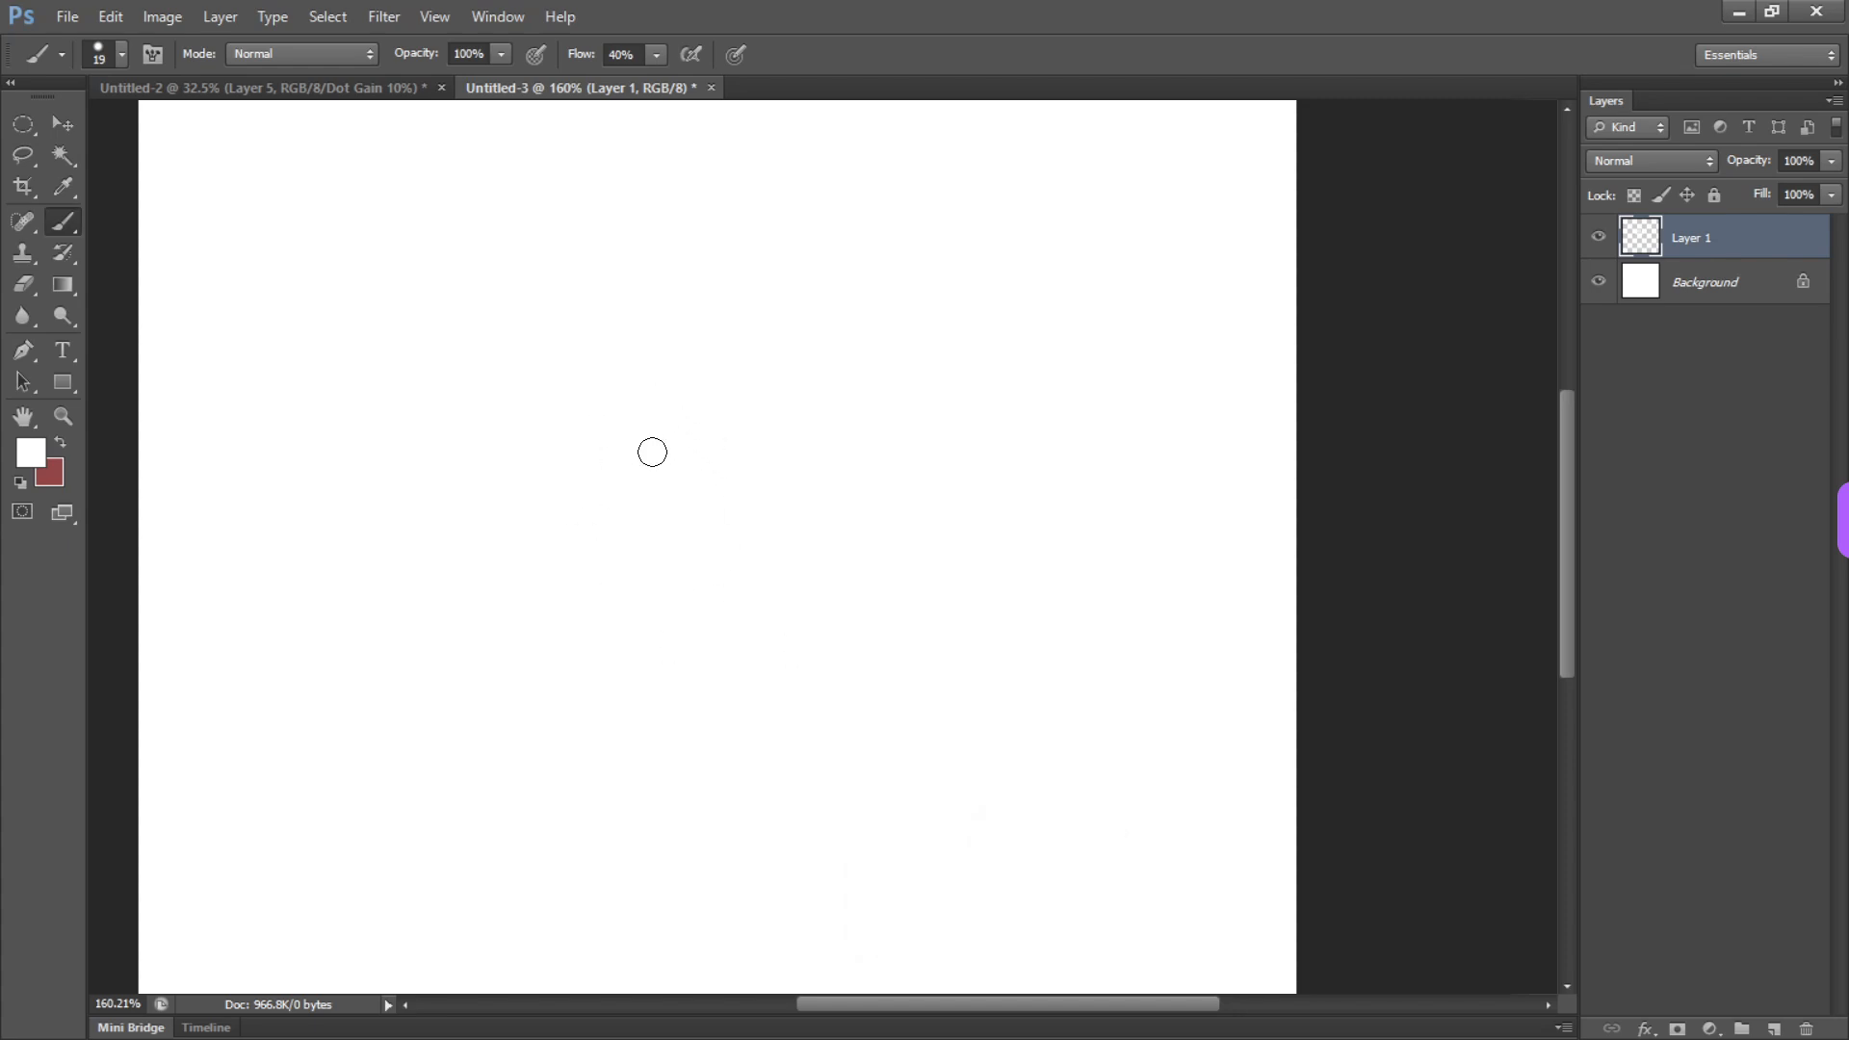
pyautogui.hotkey('ctrl', 'z')
pyautogui.click(31, 453)
pyautogui.click(603, 560)
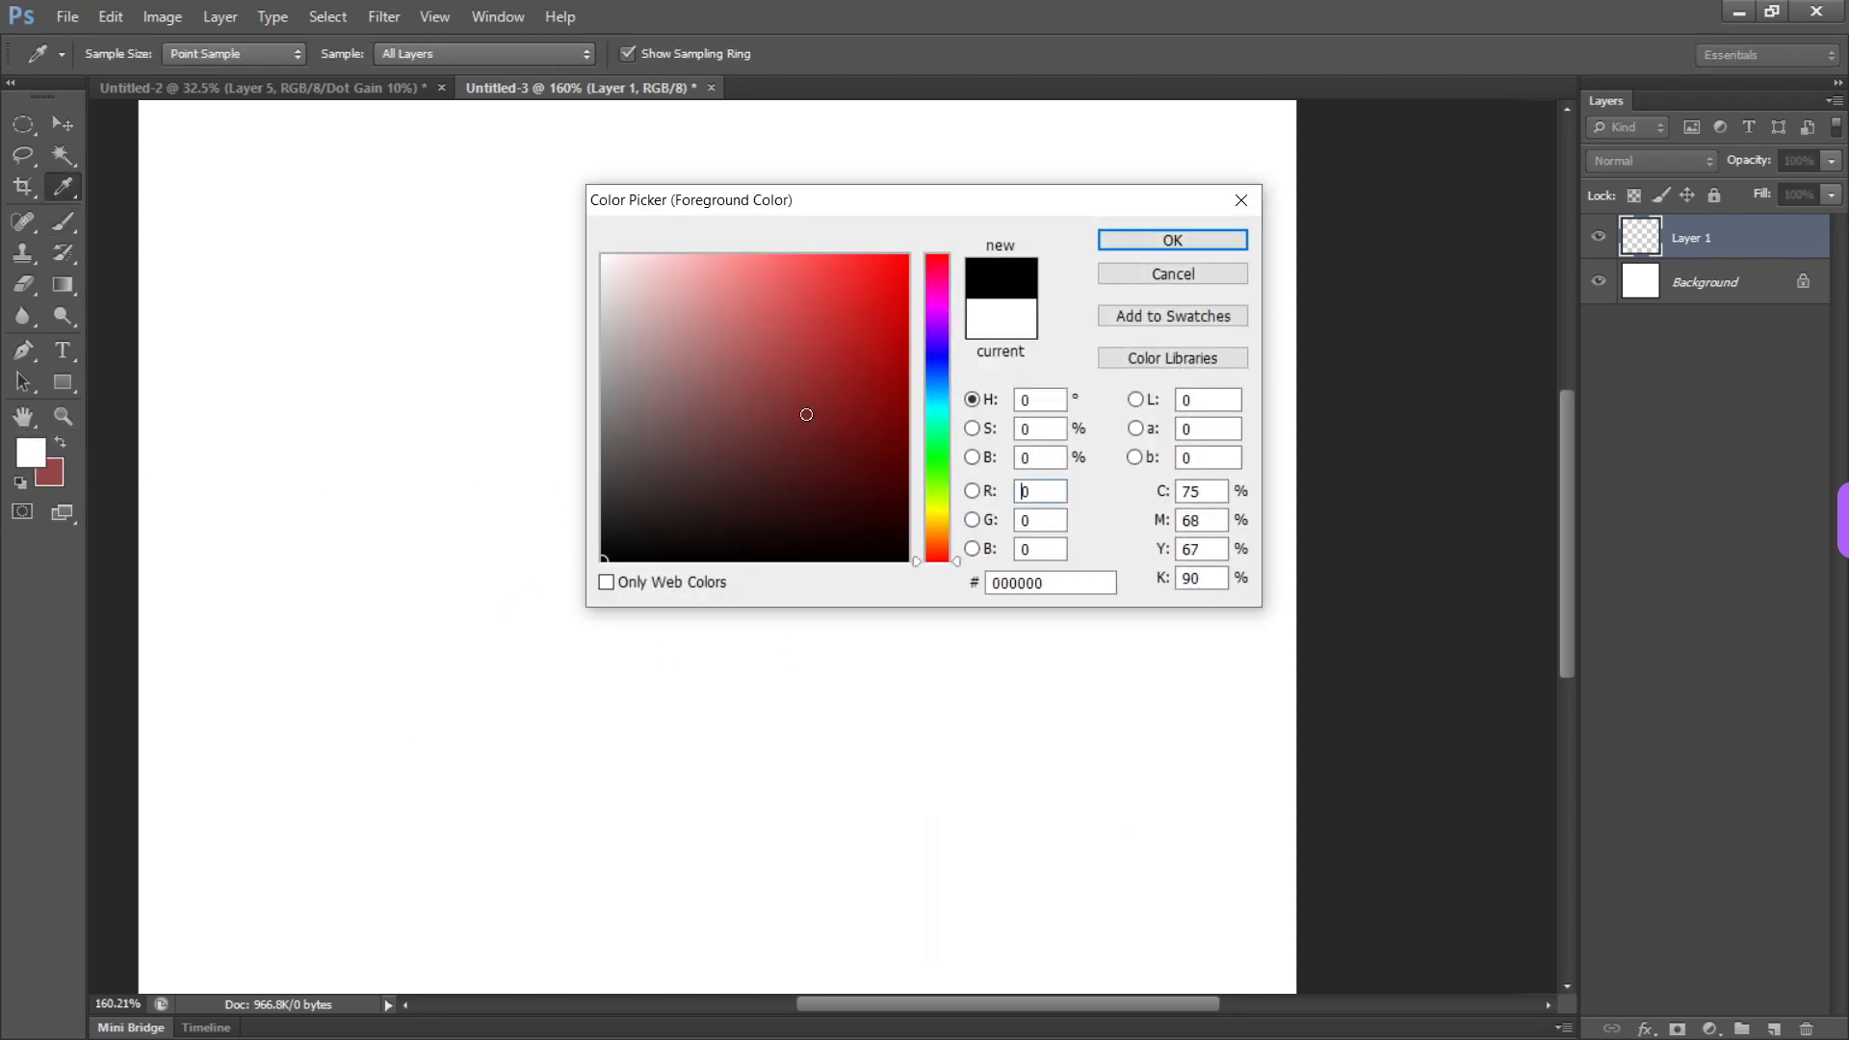
pyautogui.click(1173, 240)
# Try a vertical brush stroke and undo it, then look through the available brush presets
pyautogui.moveTo(744, 454)
pyautogui.mouseDown()
pyautogui.moveTo(713, 442)
pyautogui.moveTo(742, 742)
pyautogui.mouseUp()
pyautogui.hotkey('ctrl', 'z')
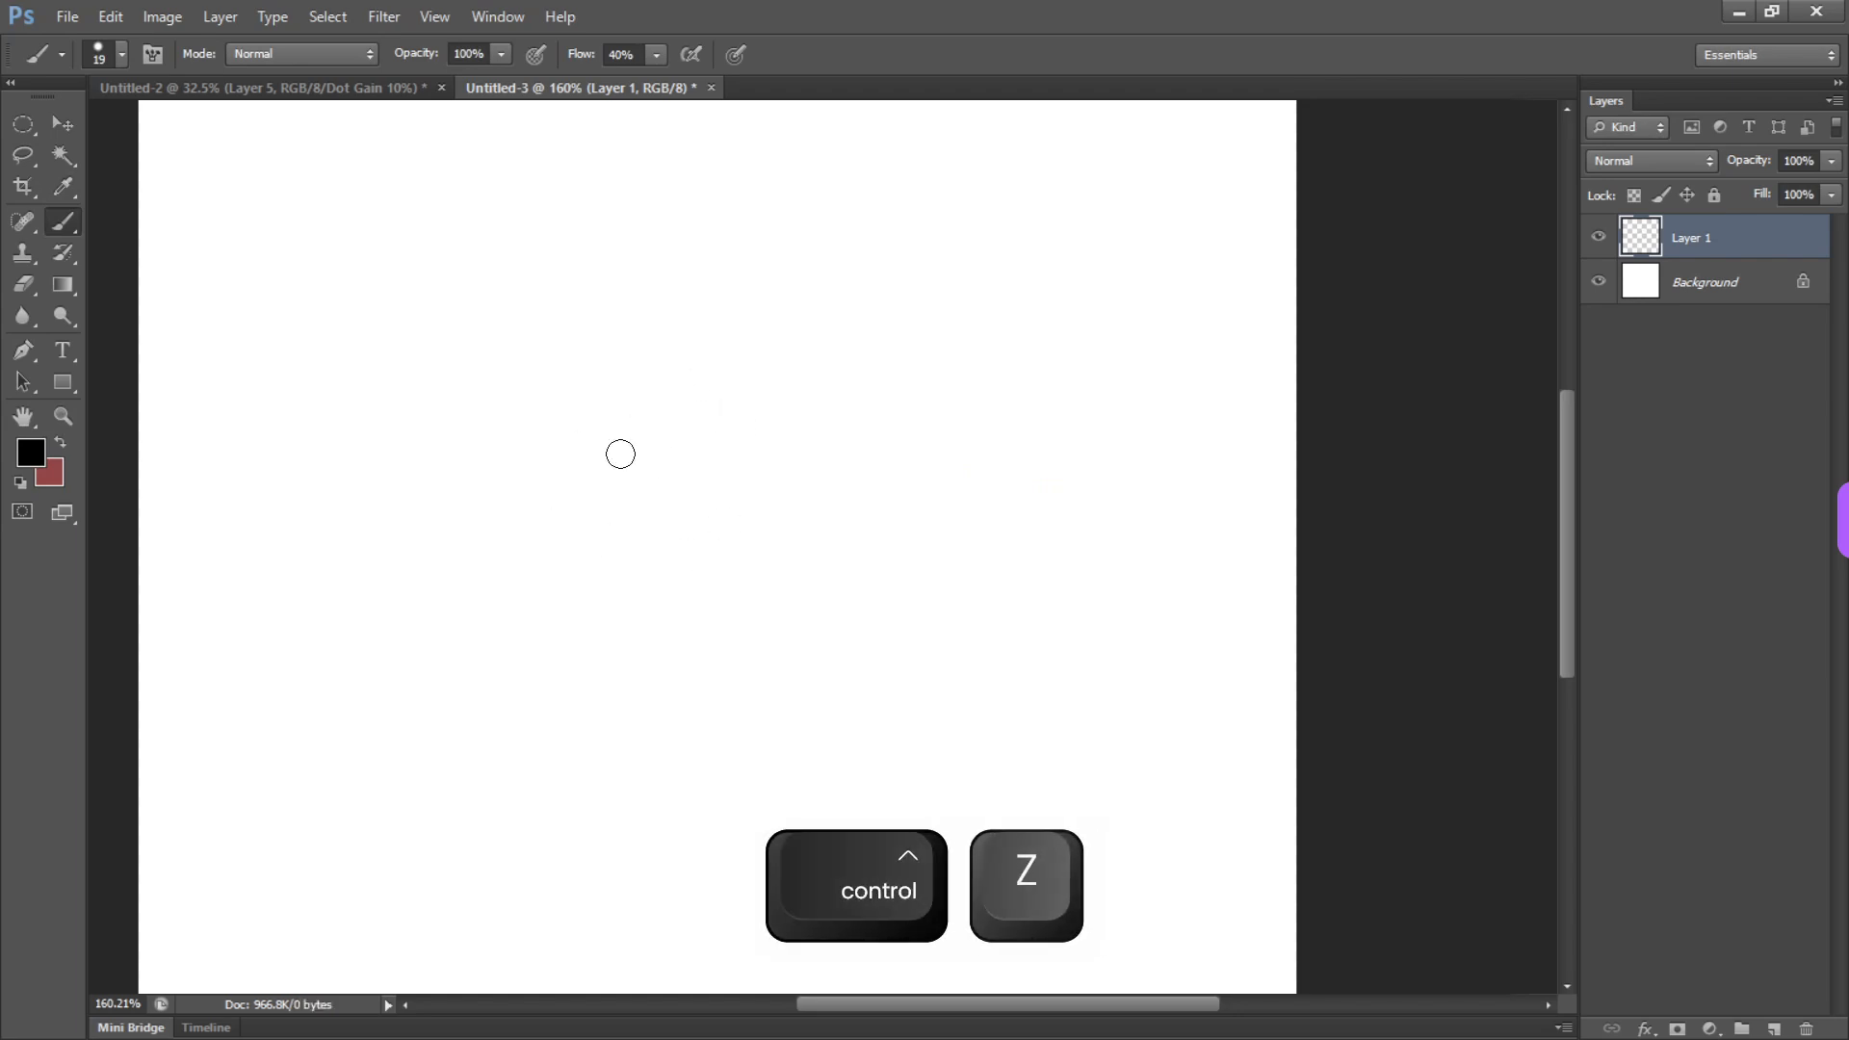
pyautogui.rightClick(252, 208)
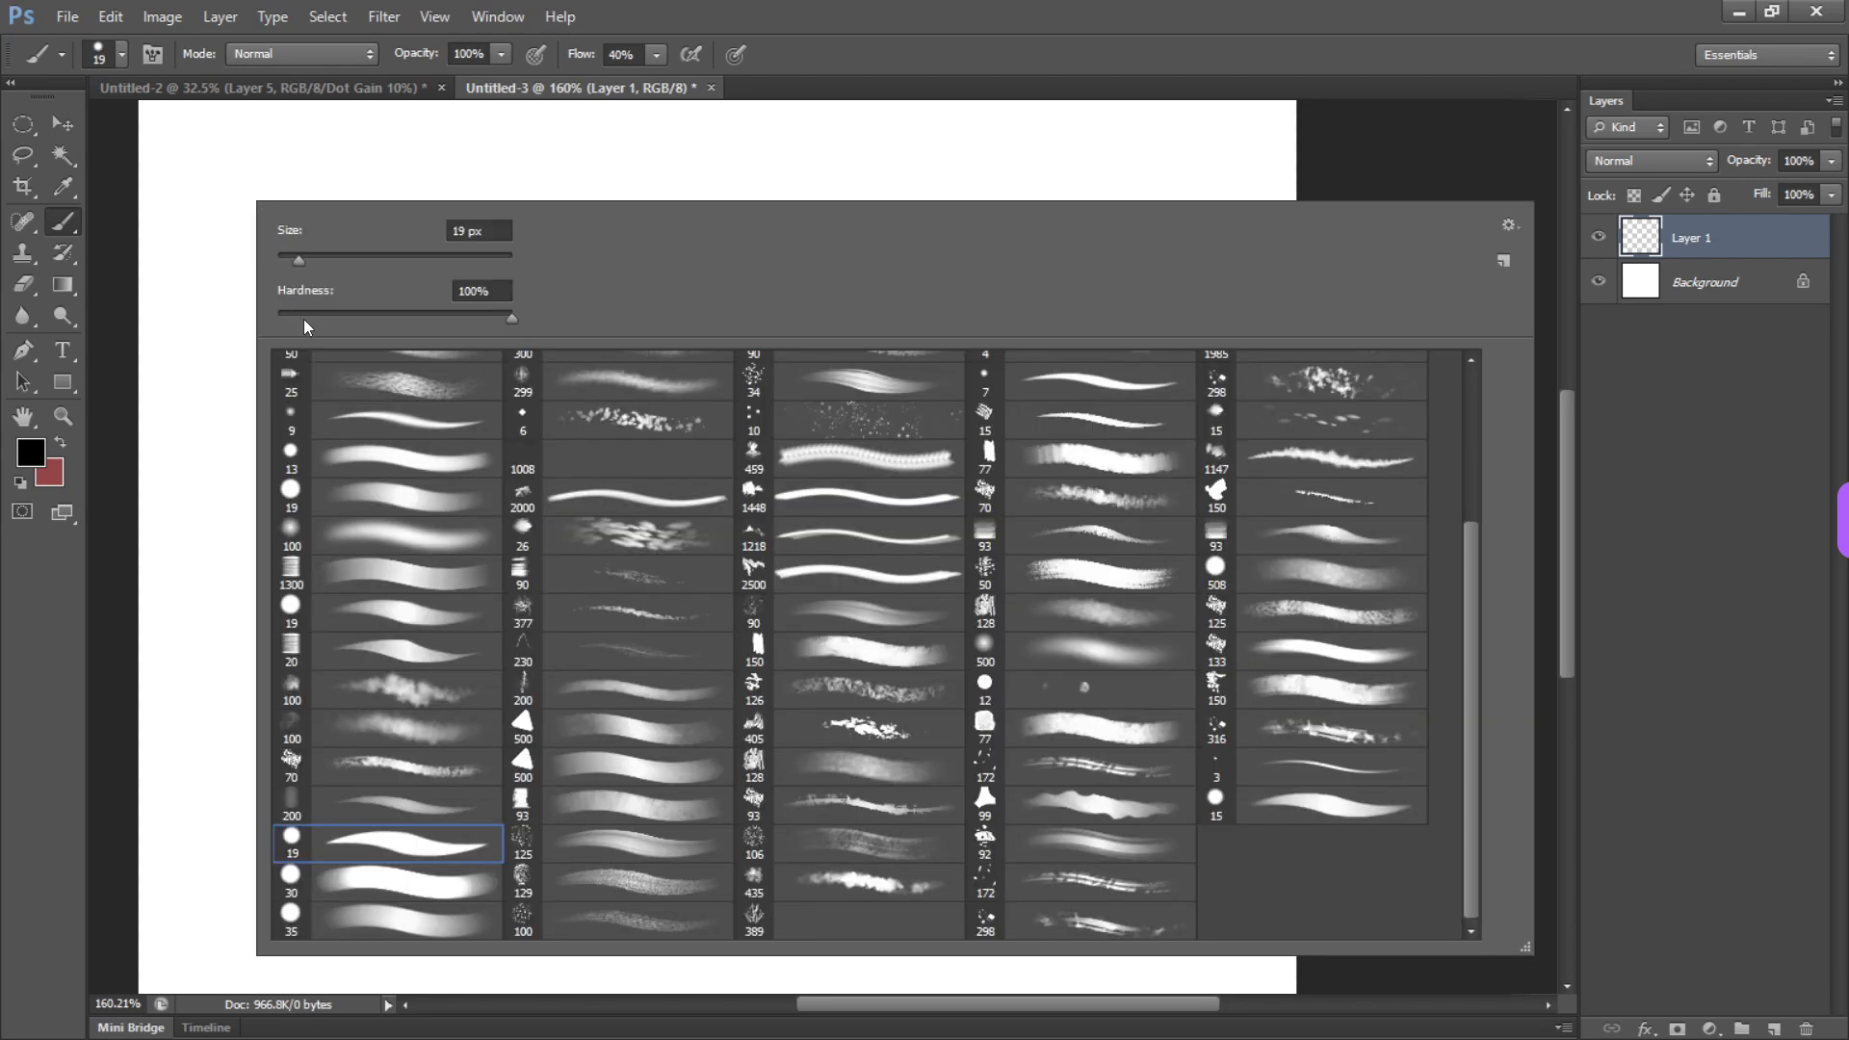
pyautogui.moveTo(1470, 642)
pyautogui.mouseDown()
pyautogui.moveTo(1464, 483)
pyautogui.moveTo(1463, 685)
pyautogui.moveTo(1444, 400)
pyautogui.mouseUp()
pyautogui.click(1131, 140)
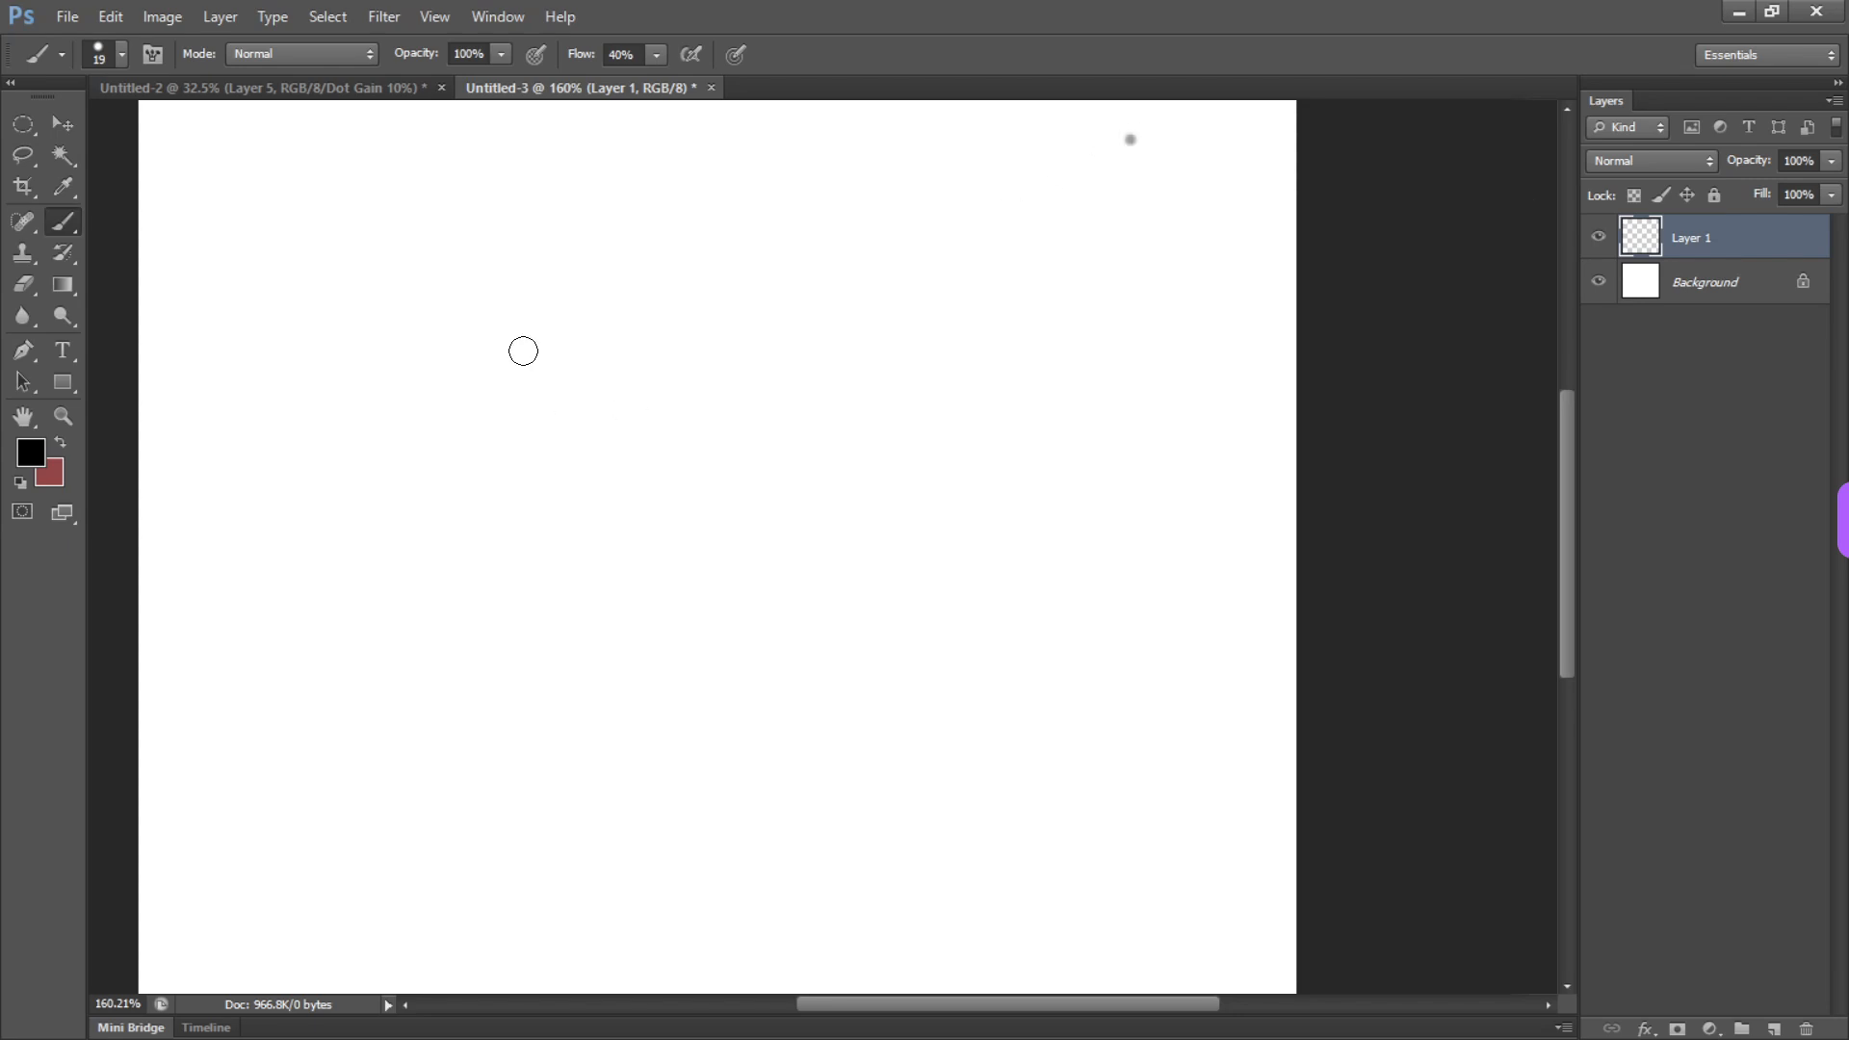
# Show the brush settings, separate them from the other floating panels and close those panels
pyautogui.press('F5')
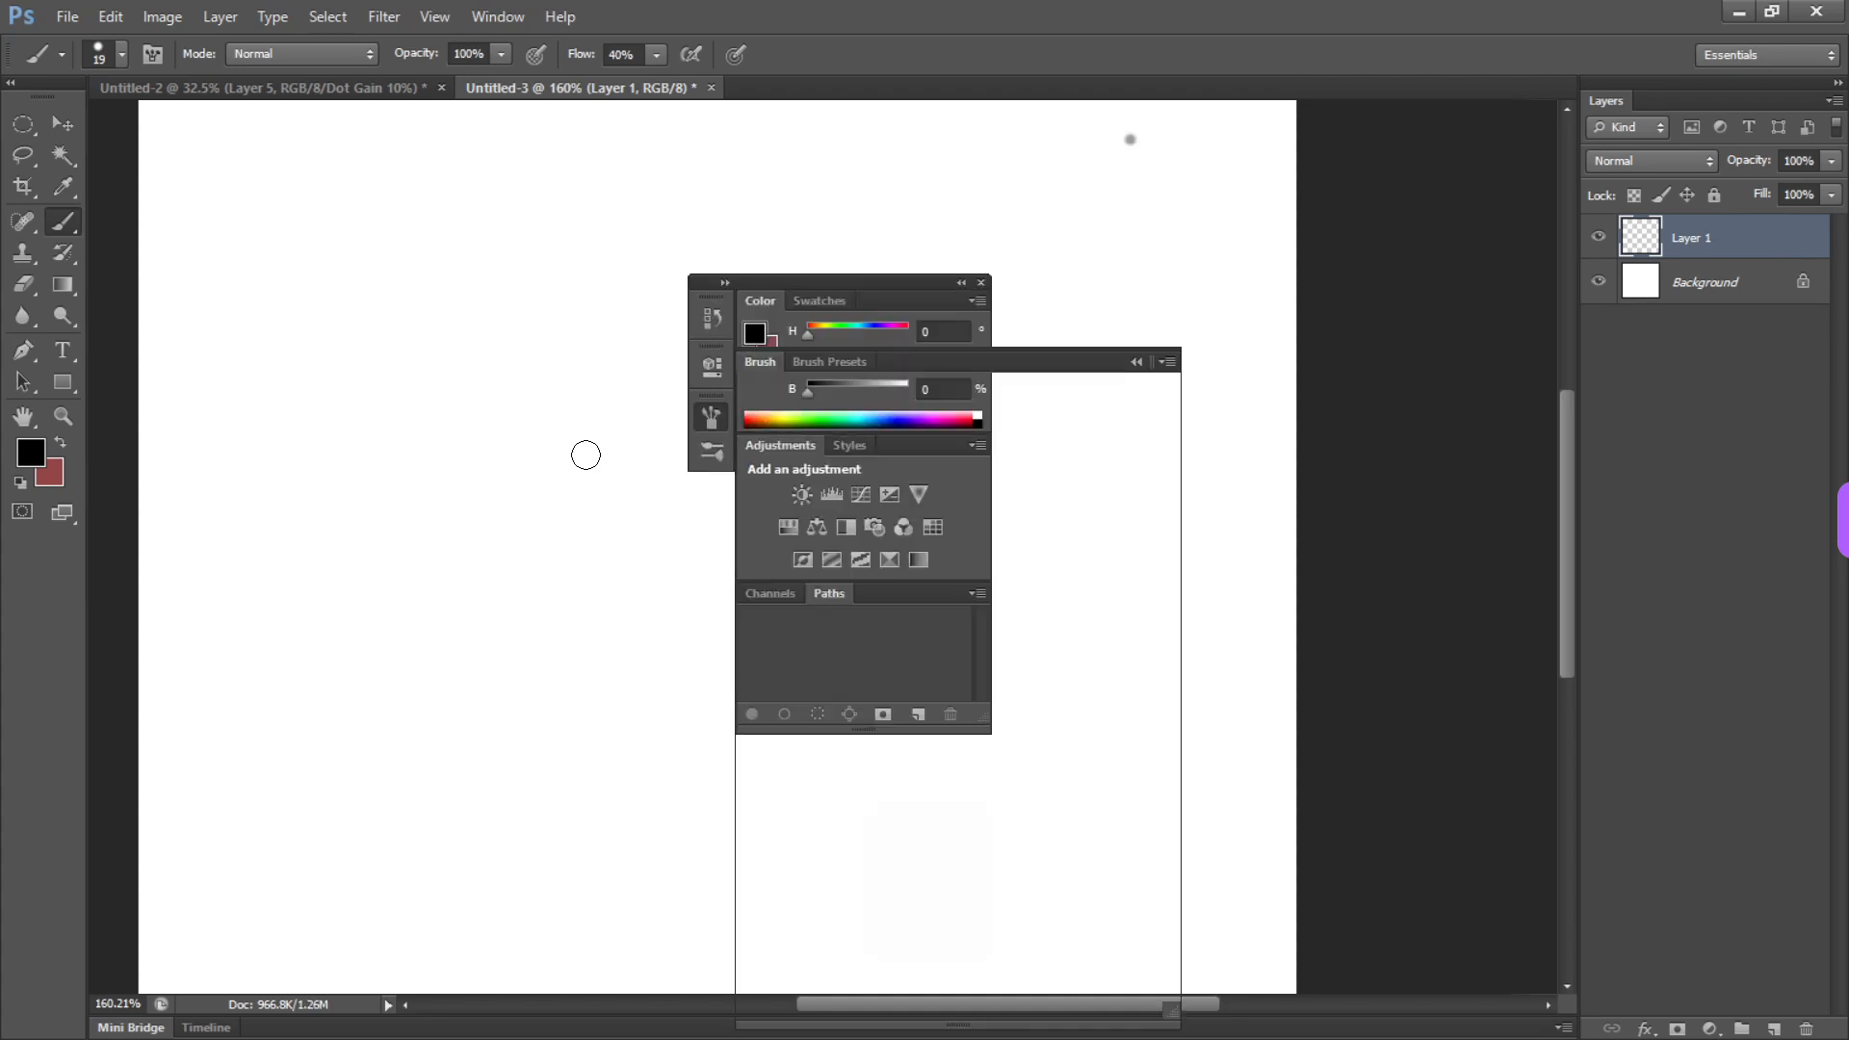
pyautogui.moveTo(917, 362)
pyautogui.mouseDown()
pyautogui.moveTo(454, 366)
pyautogui.moveTo(936, 301)
pyautogui.mouseUp()
pyautogui.click(980, 285)
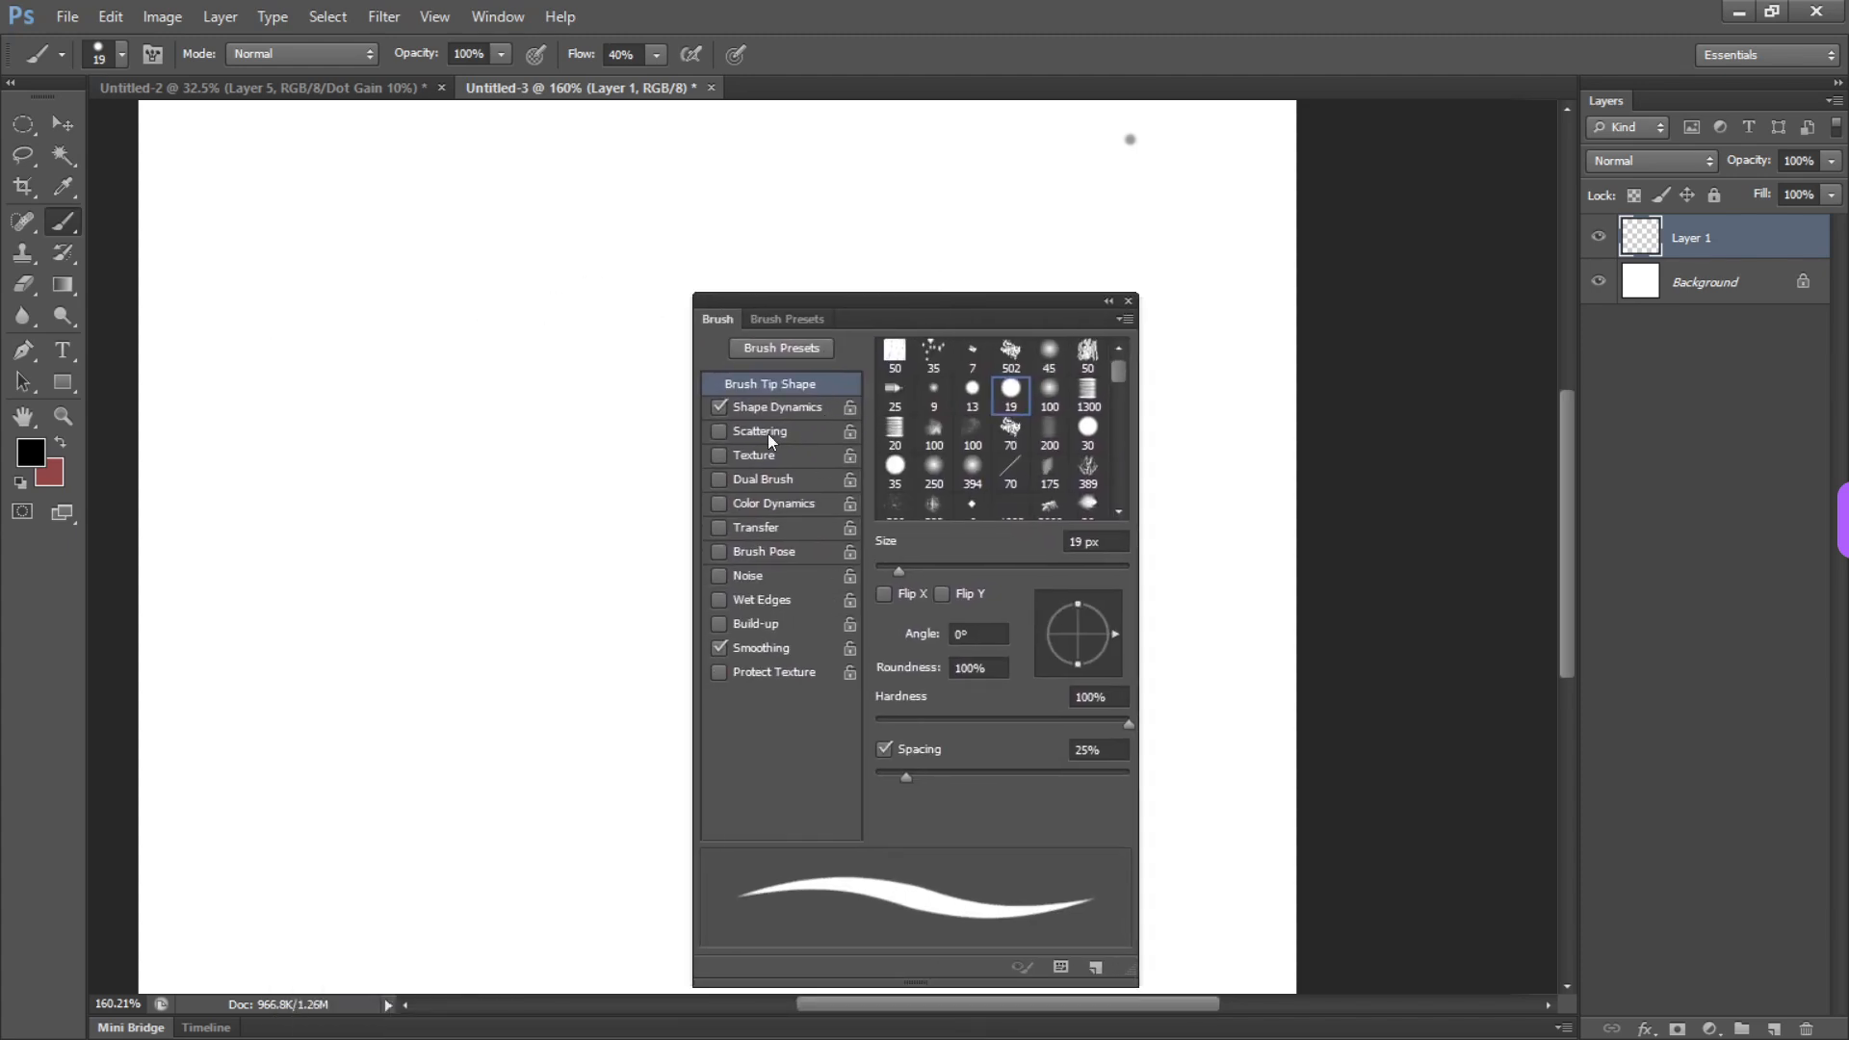
# Turn off Shape Dynamics, lower the brush hardness to 0% and paint overlapping loops on the left half of the canvas
pyautogui.click(720, 406)
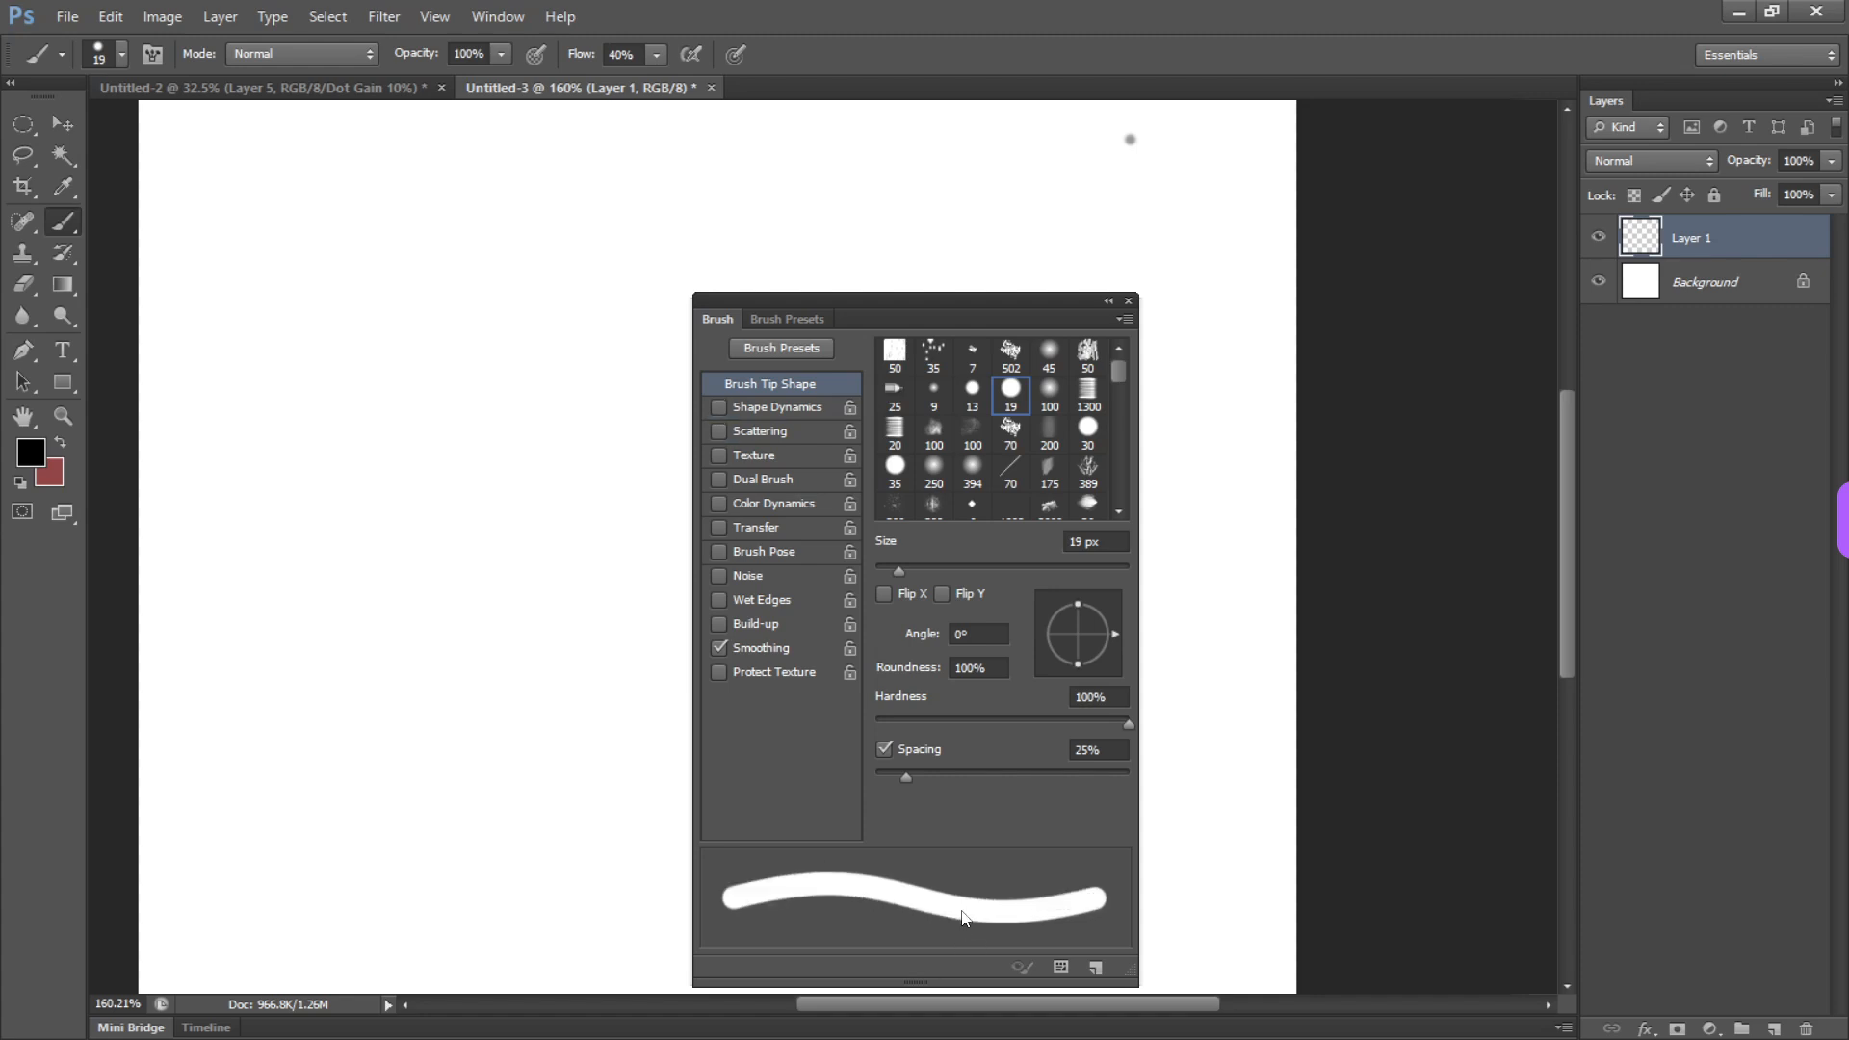
pyautogui.moveTo(438, 478)
pyautogui.mouseDown()
pyautogui.moveTo(478, 648)
pyautogui.moveTo(565, 379)
pyautogui.moveTo(539, 414)
pyautogui.moveTo(501, 602)
pyautogui.mouseUp()
pyautogui.moveTo(905, 776)
pyautogui.mouseDown()
pyautogui.moveTo(1035, 778)
pyautogui.moveTo(950, 777)
pyautogui.moveTo(944, 720)
pyautogui.moveTo(889, 708)
pyautogui.mouseUp()
pyautogui.click(994, 724)
pyautogui.press('F5')
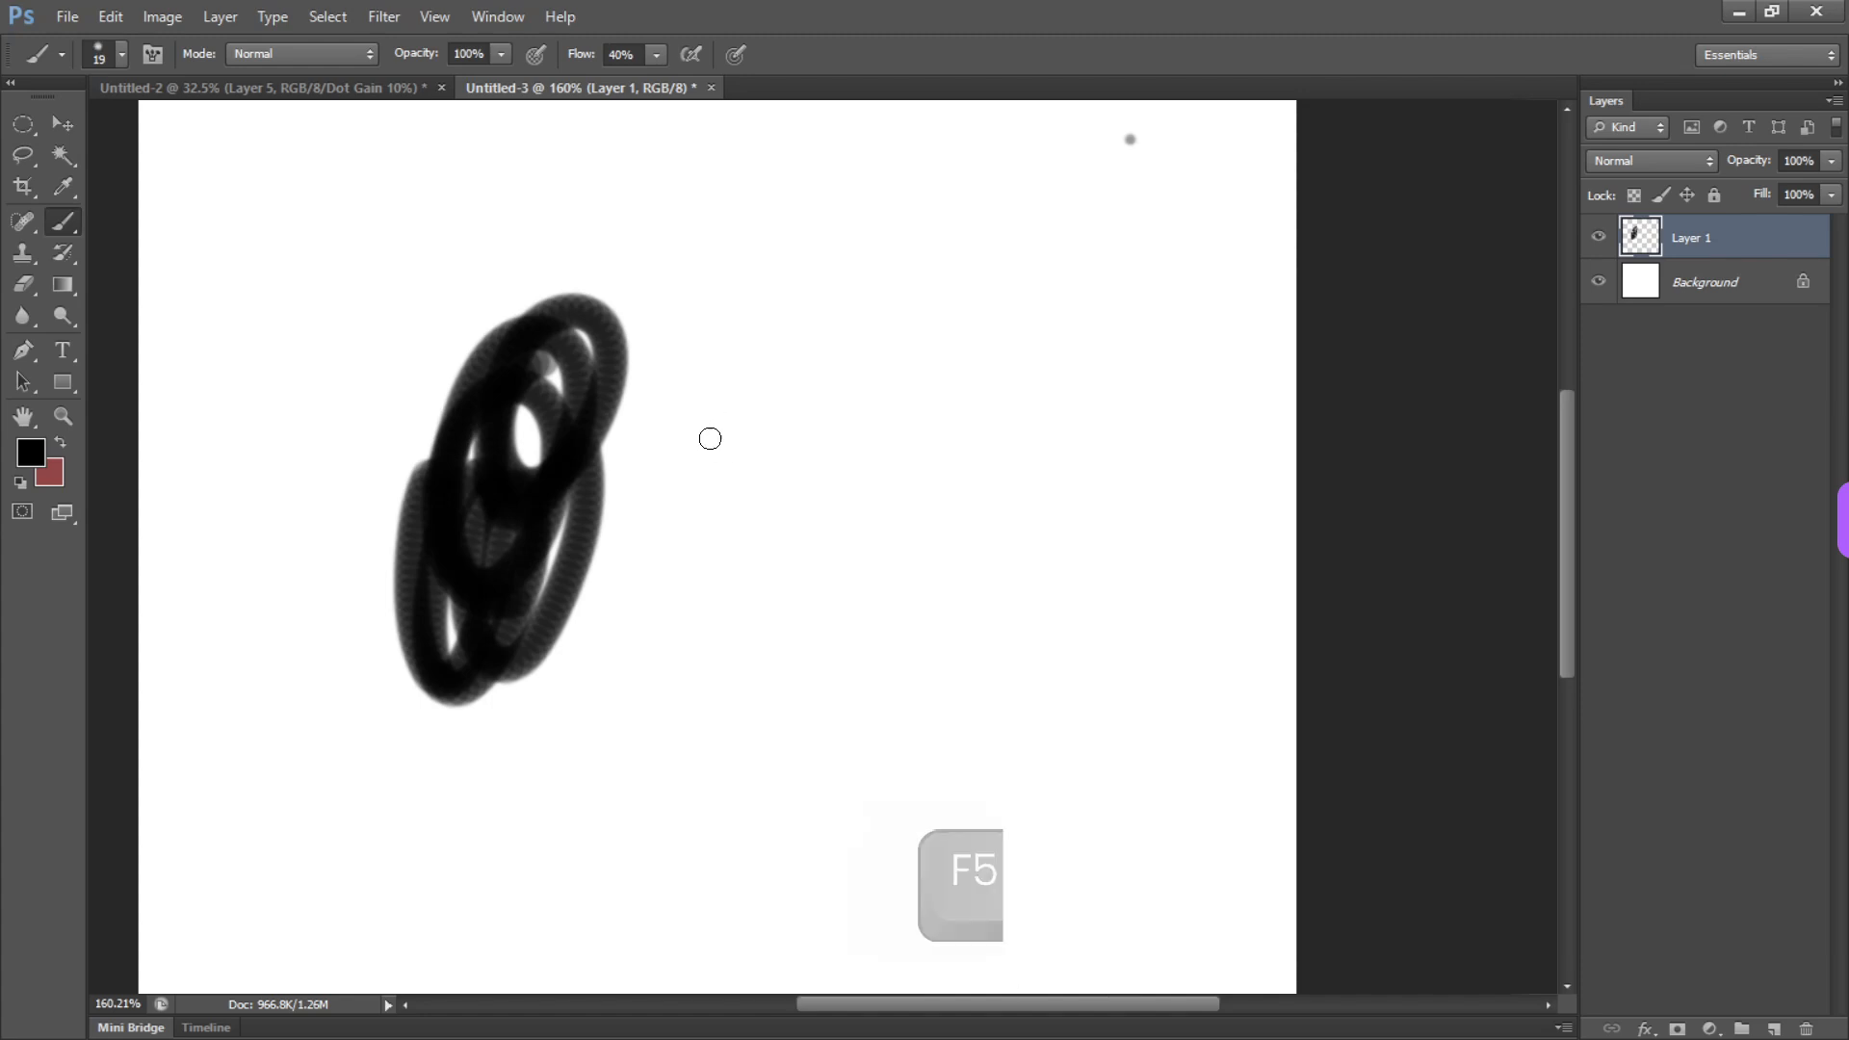
# Choose the 19 px round brush preset with fading stroke ends and paint several curved vertical strokes beside the black loops
pyautogui.rightClick(721, 435)
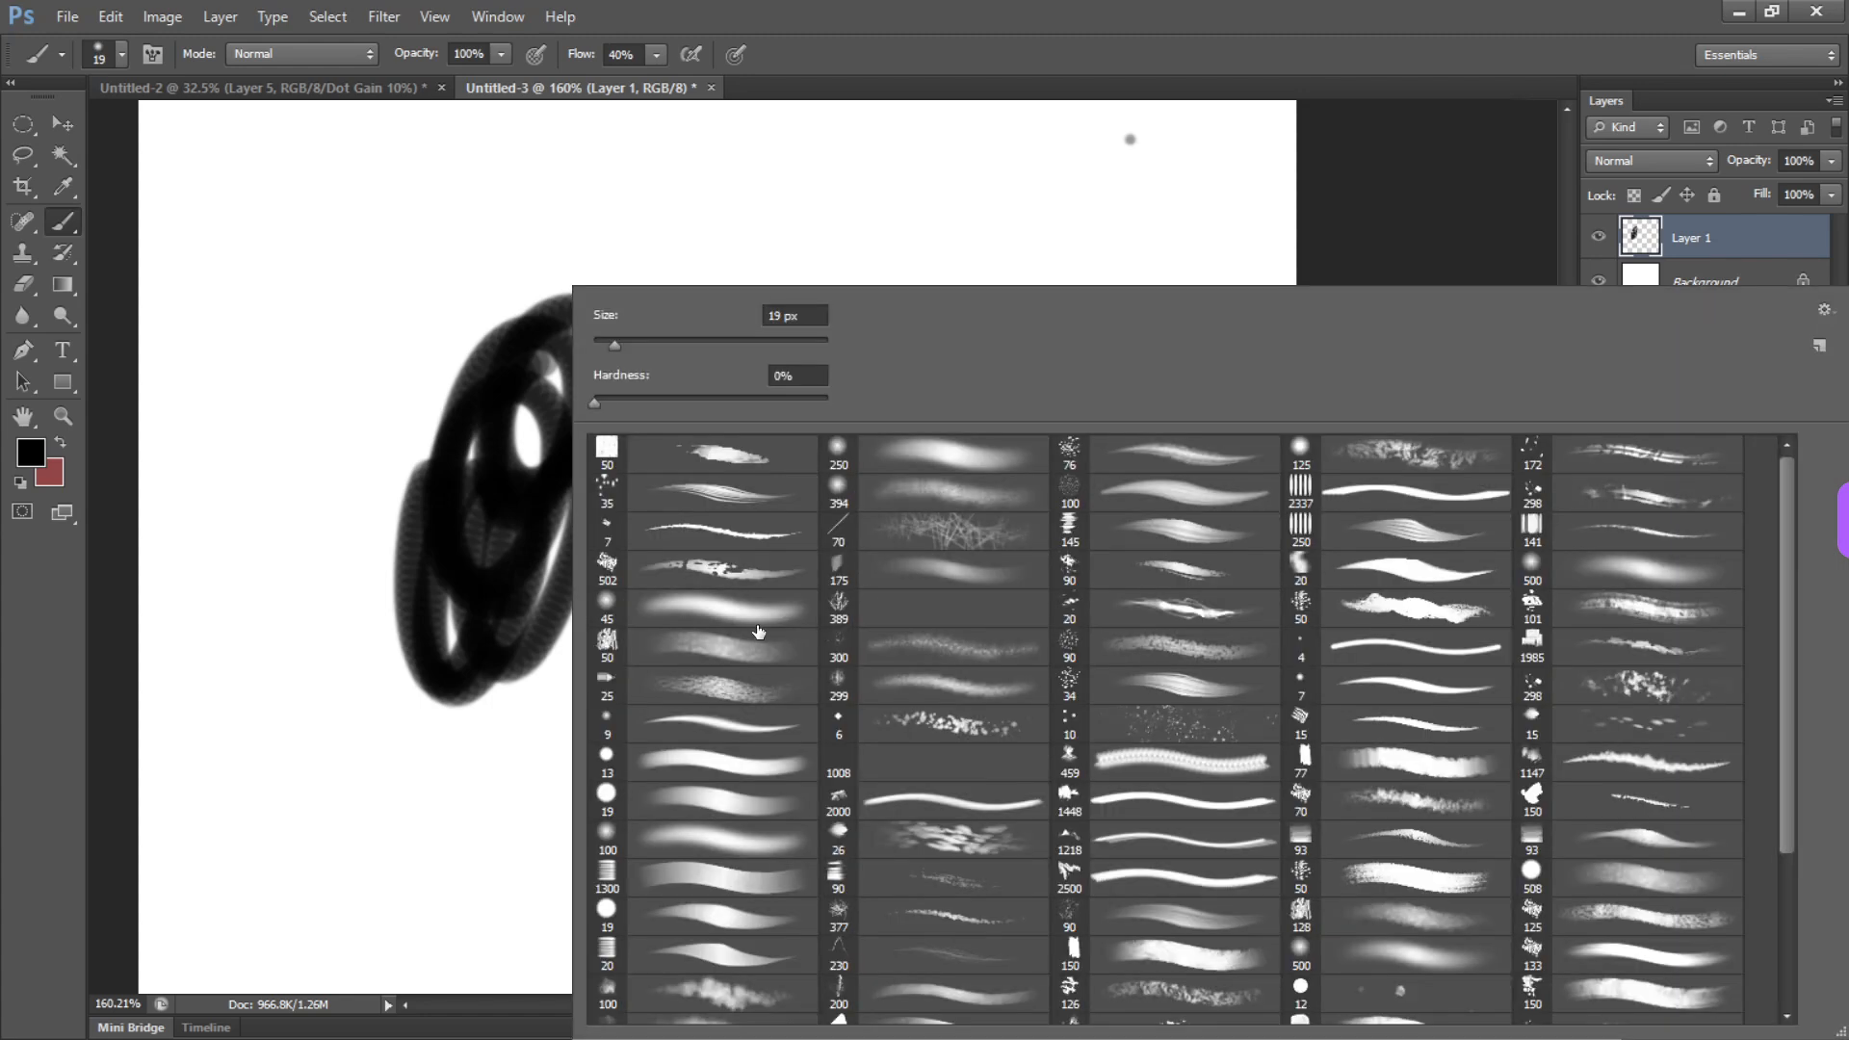
pyautogui.click(760, 811)
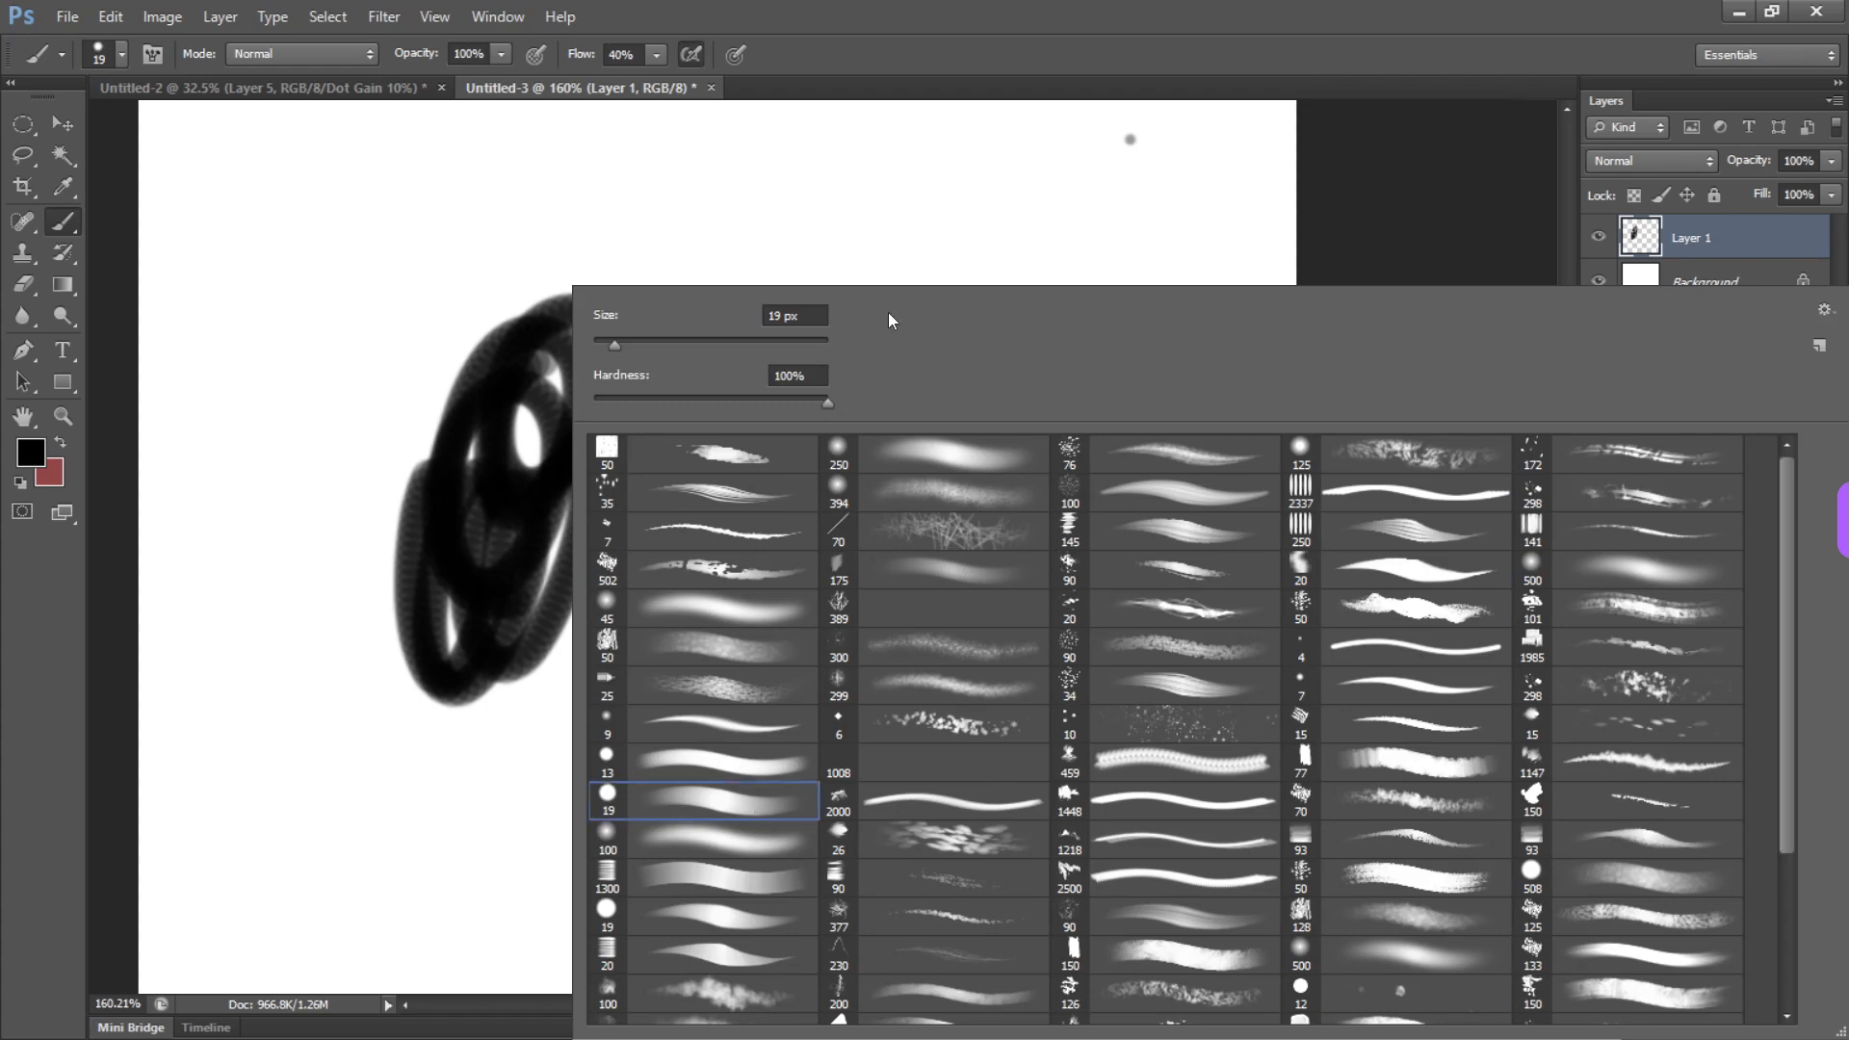
pyautogui.moveTo(894, 233)
pyautogui.mouseDown()
pyautogui.moveTo(913, 349)
pyautogui.moveTo(807, 651)
pyautogui.mouseUp()
pyautogui.moveTo(746, 445); pyautogui.dragTo(804, 708)
pyautogui.moveTo(982, 440); pyautogui.dragTo(971, 717)
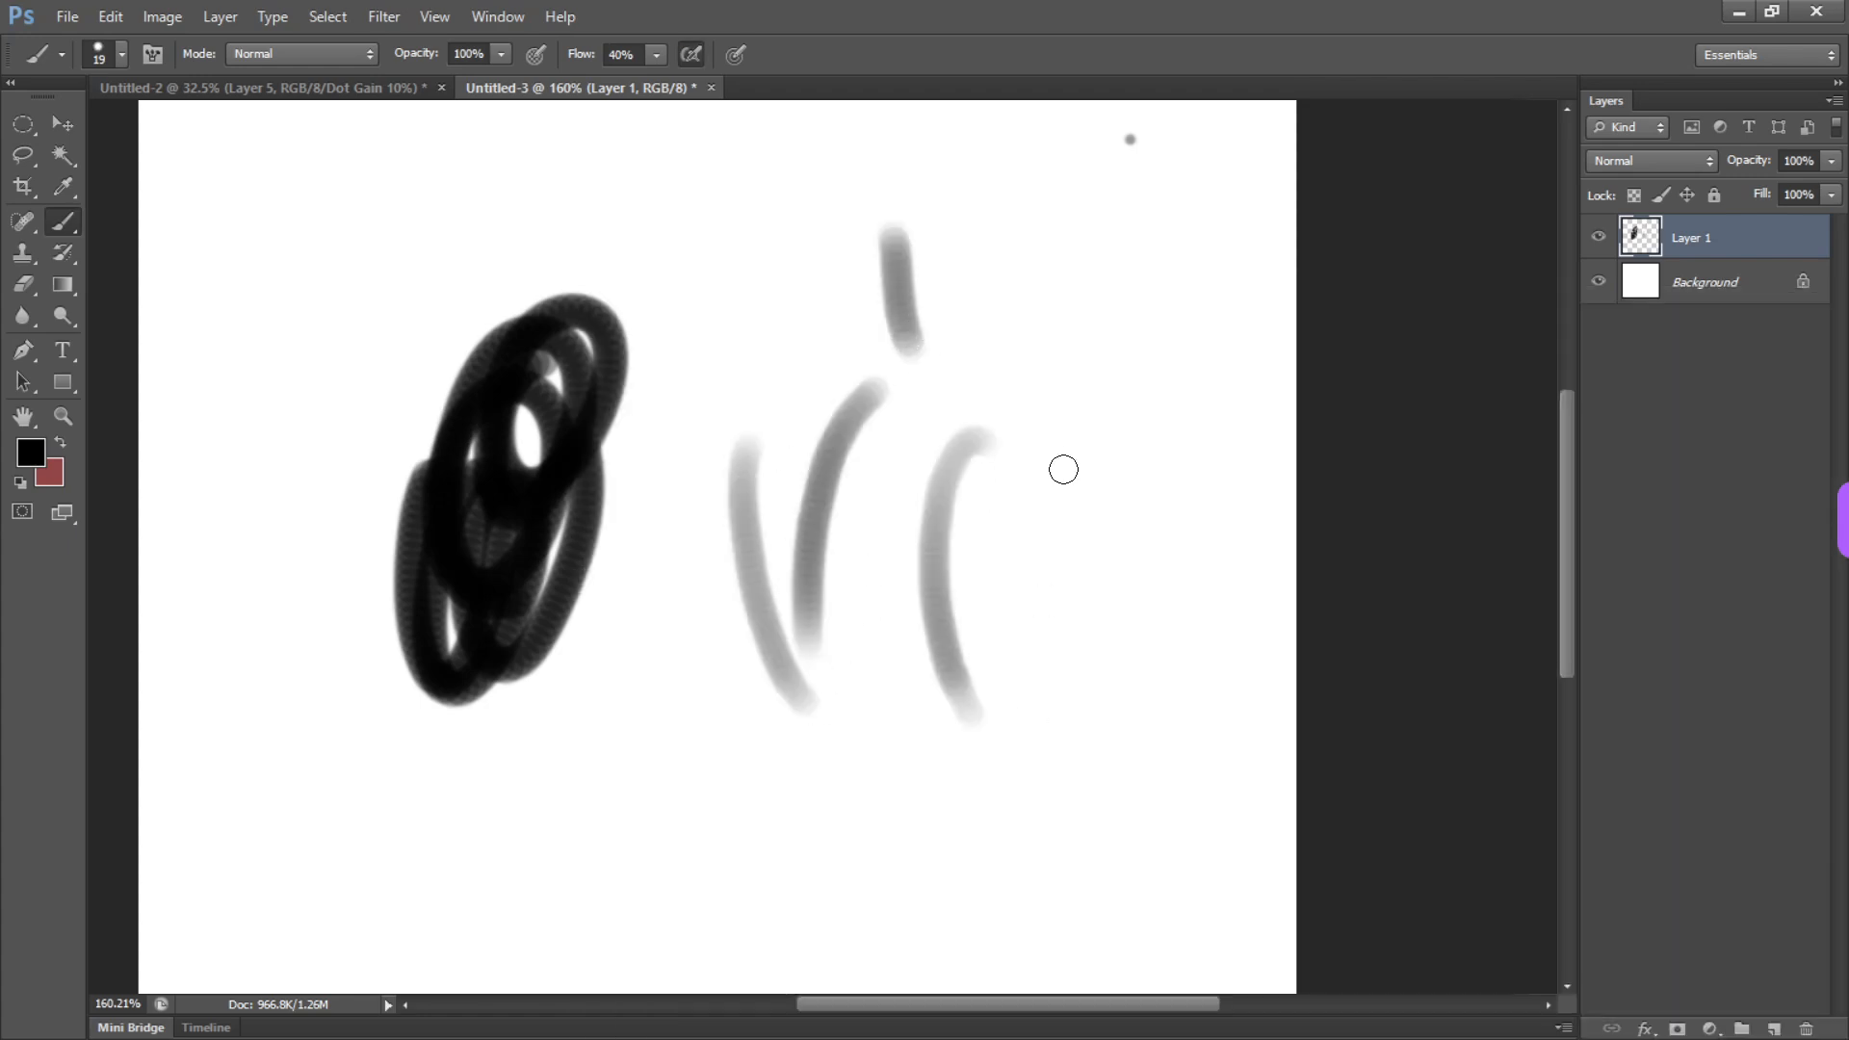
pyautogui.moveTo(1081, 393); pyautogui.dragTo(1055, 747)
pyautogui.moveTo(1067, 413)
pyautogui.mouseDown()
pyautogui.moveTo(1103, 464)
pyautogui.moveTo(1058, 747)
pyautogui.mouseUp()
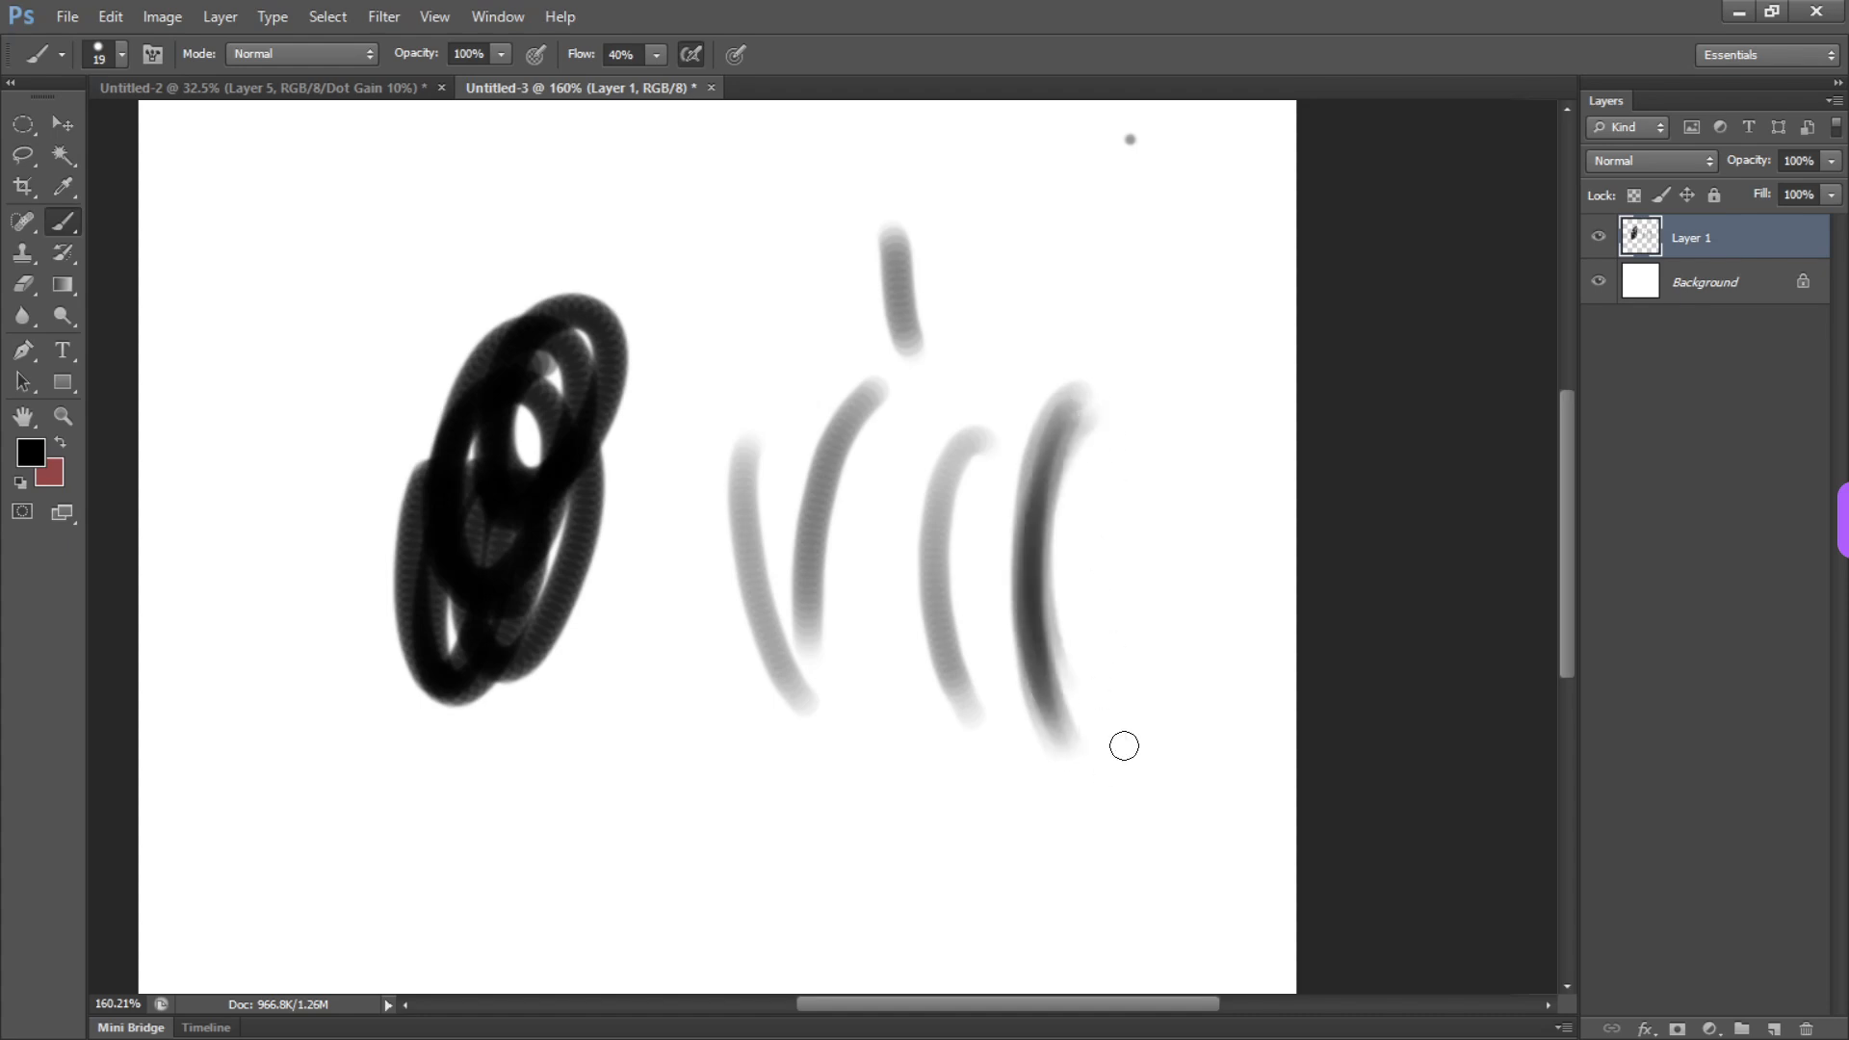
pyautogui.moveTo(1151, 422); pyautogui.dragTo(1125, 770)
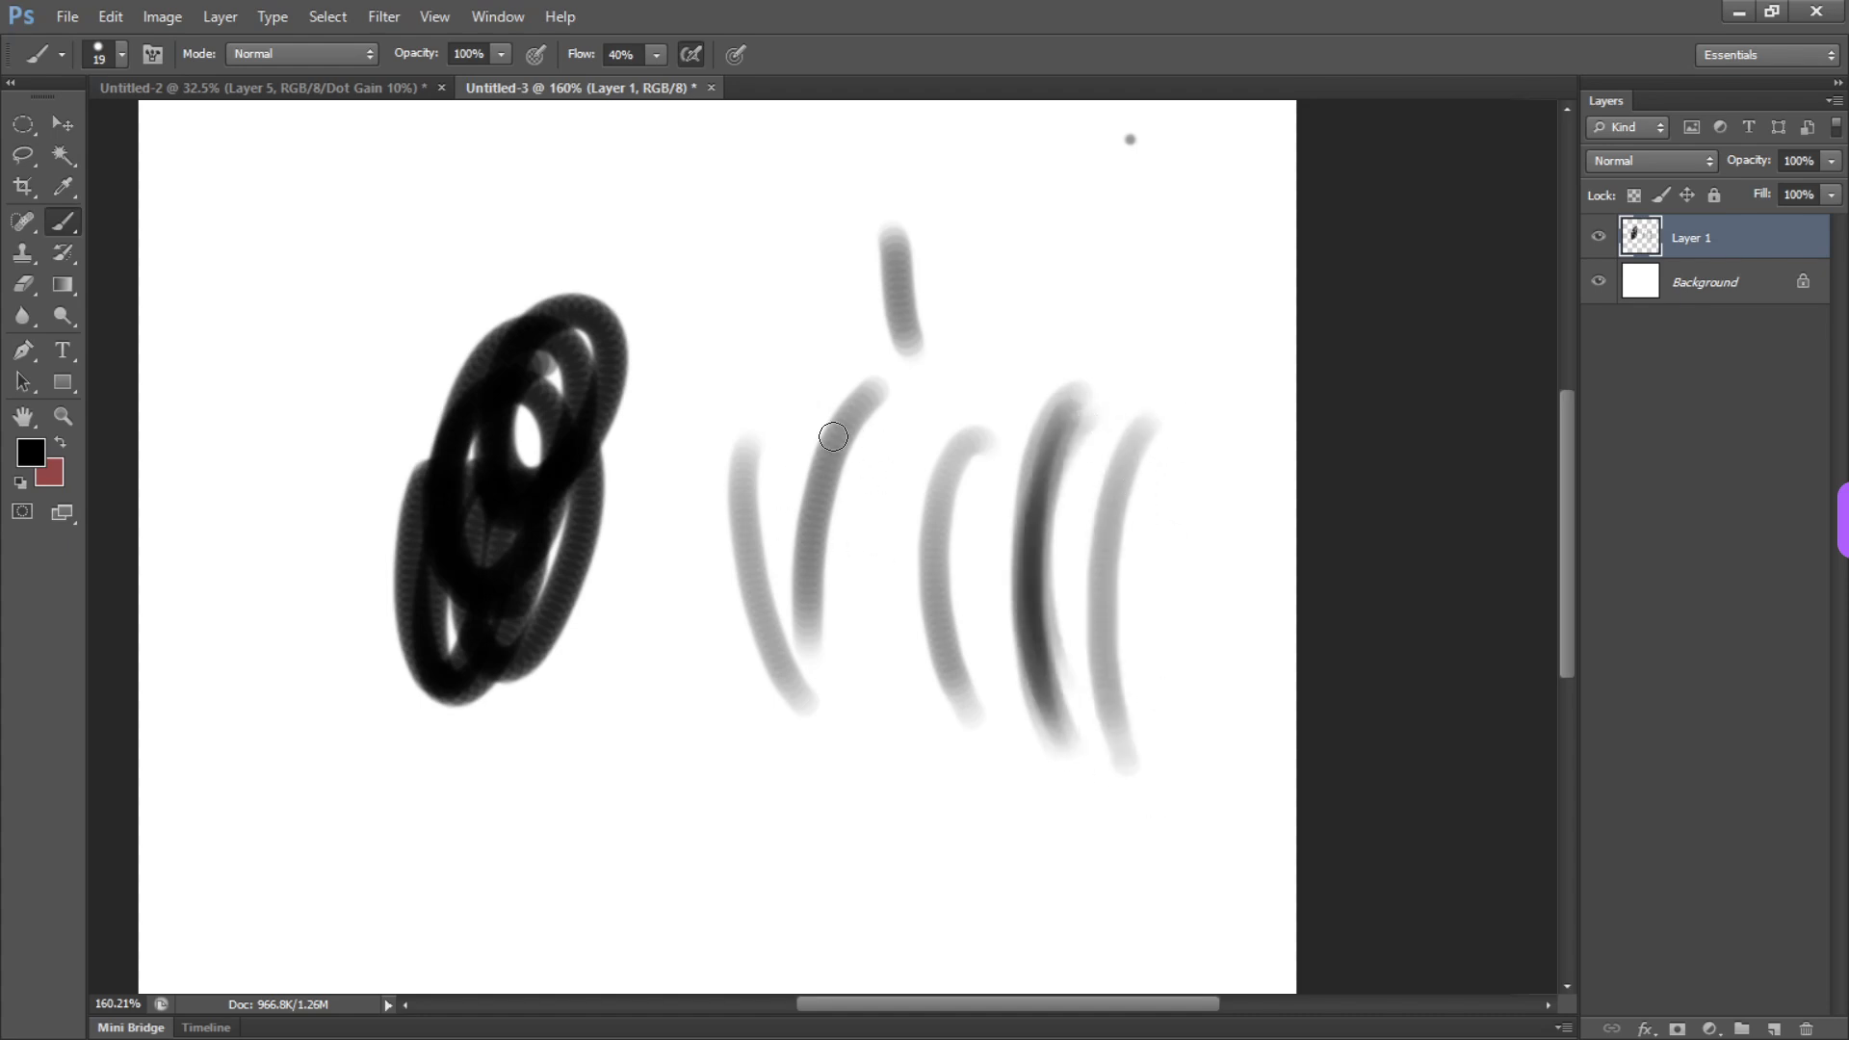
# Choose the irregular 70 px brush tip in the brush settings and reduce its size to 33 px
pyautogui.rightClick(504, 464)
pyautogui.press('Escape')
pyautogui.press('F5')
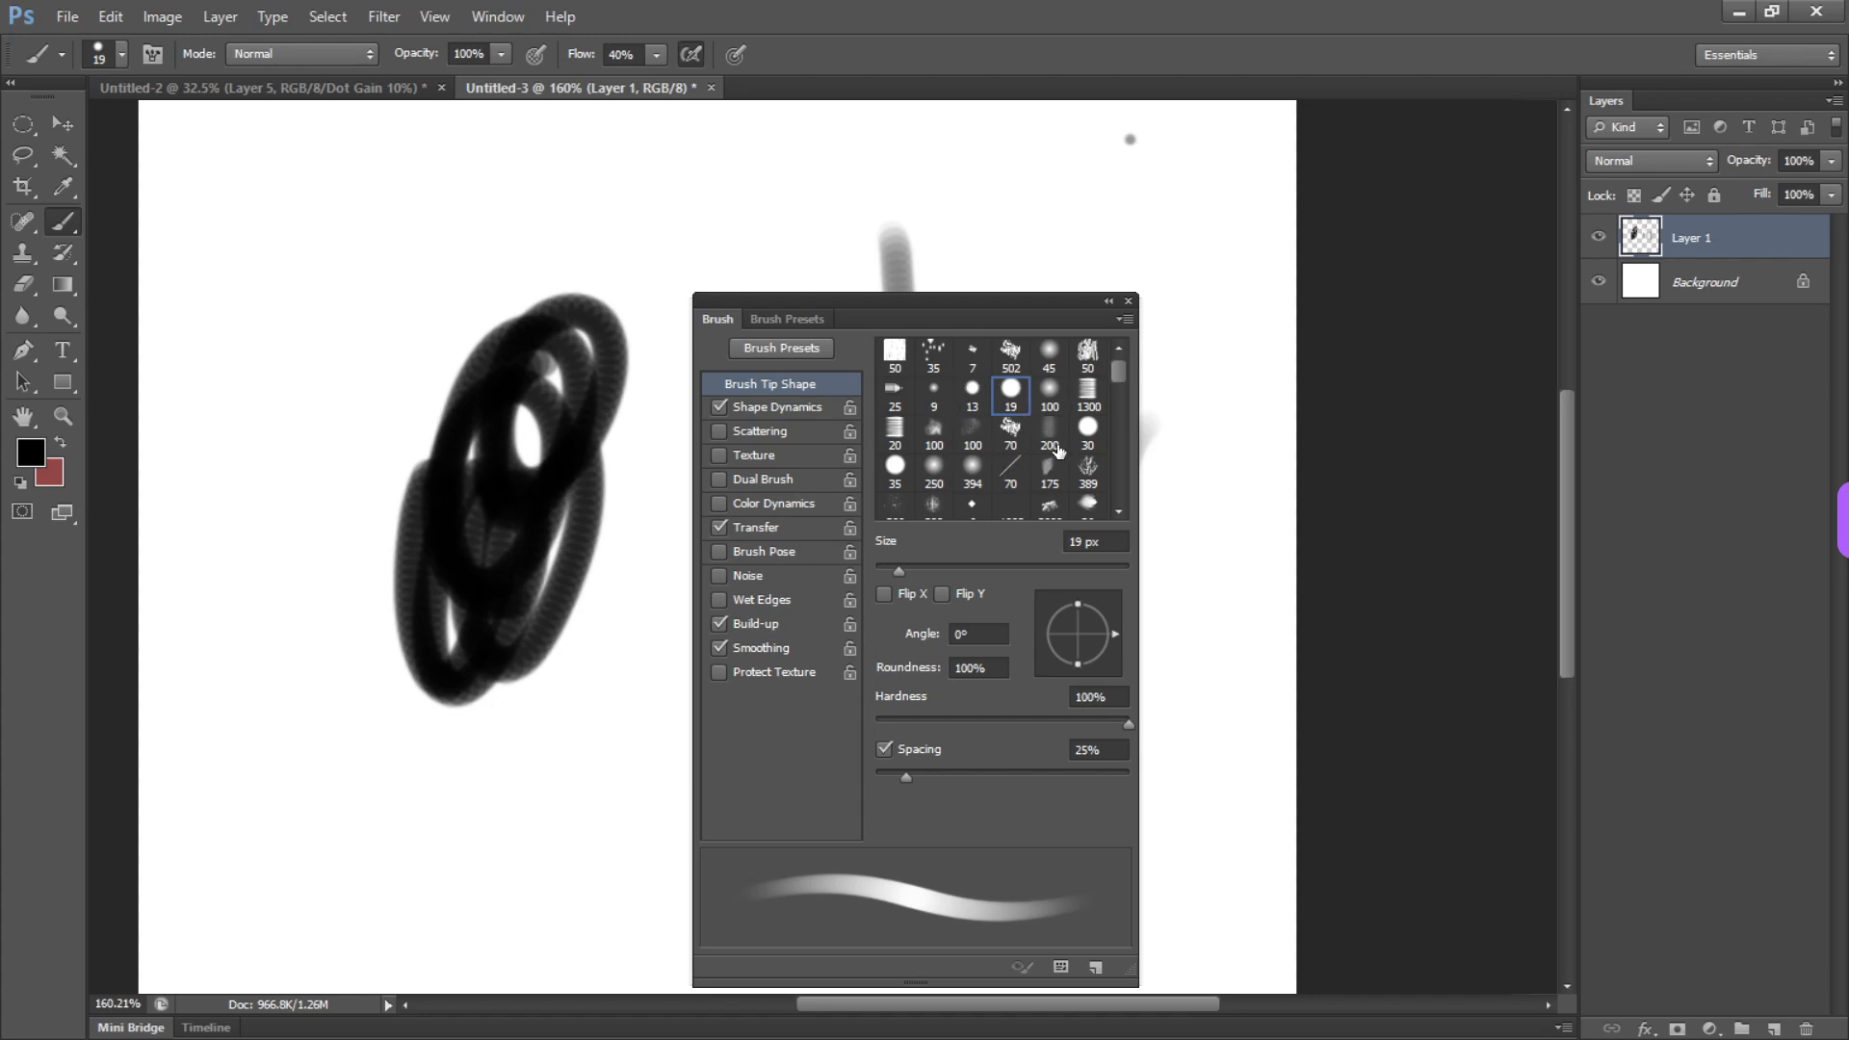
pyautogui.click(1008, 433)
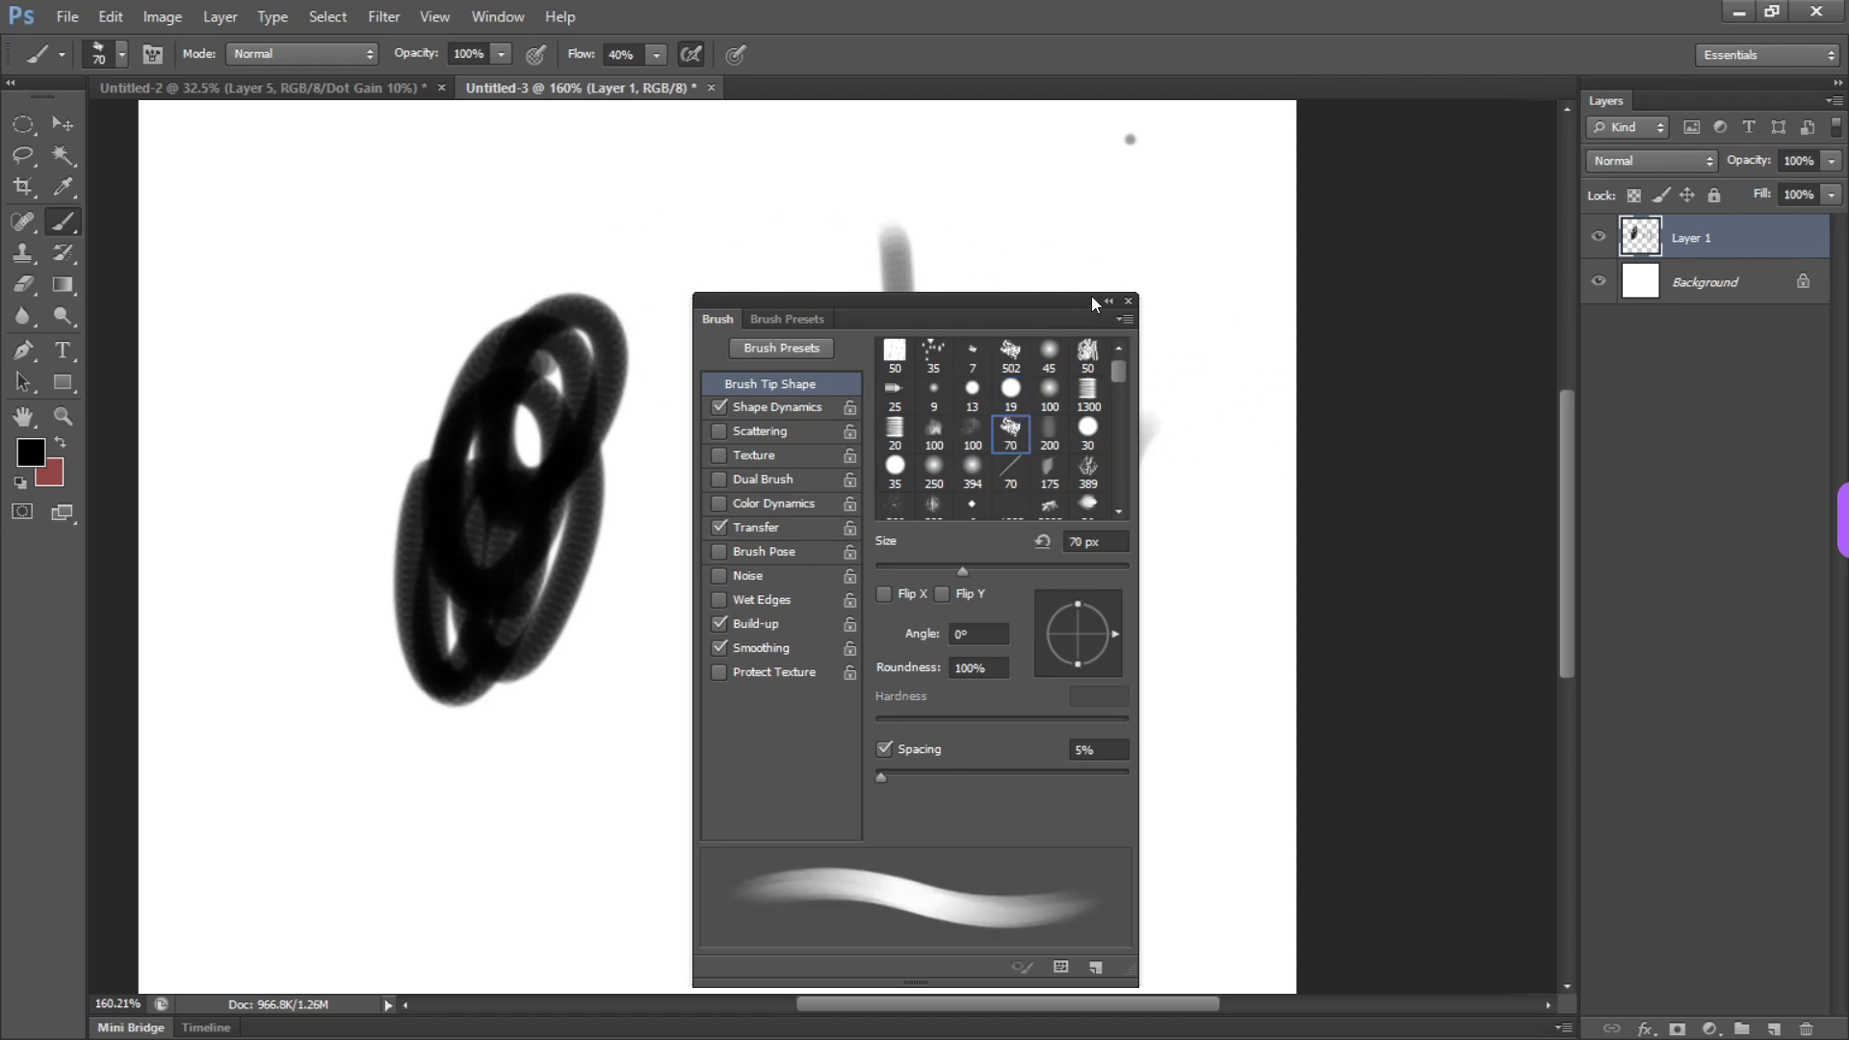
pyautogui.moveTo(1206, 271); pyautogui.dragTo(1171, 272)
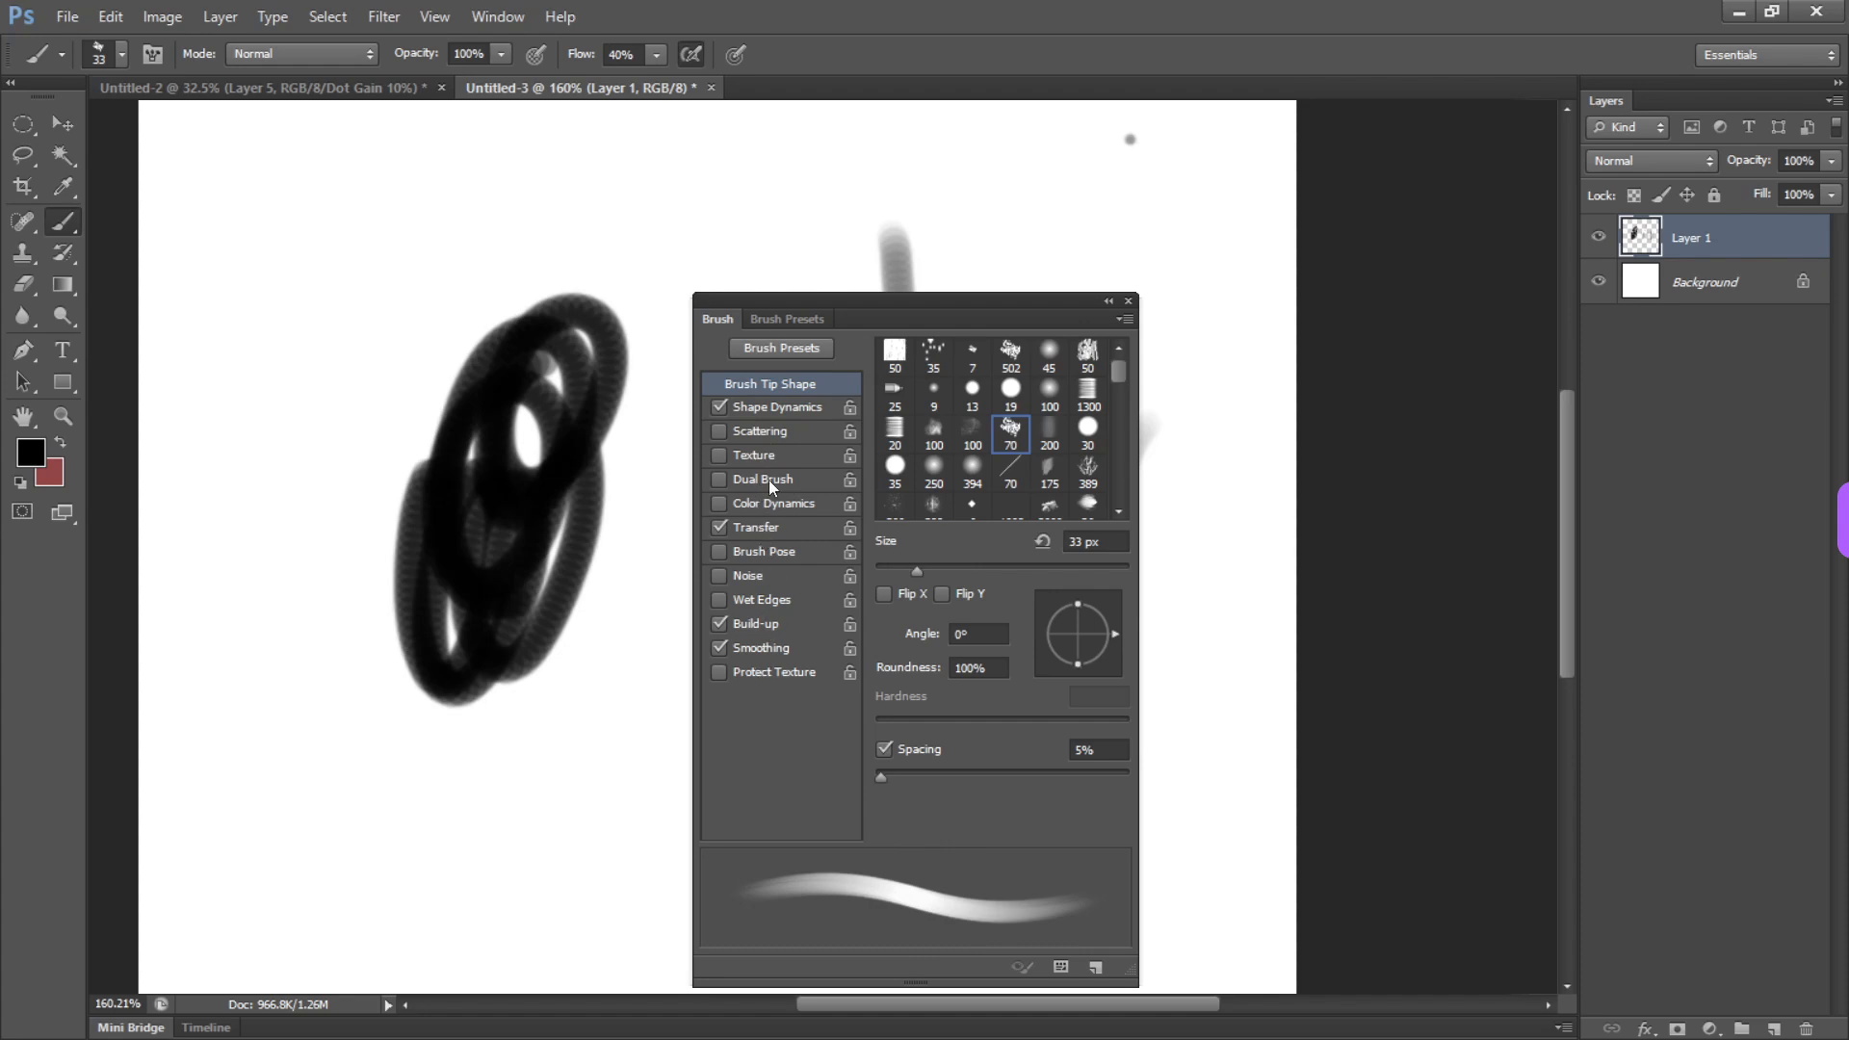
# Paint a long and a short vertical textured stroke near the right edge of the canvas
pyautogui.moveTo(1214, 331); pyautogui.dragTo(1185, 599)
pyautogui.rightClick(927, 227)
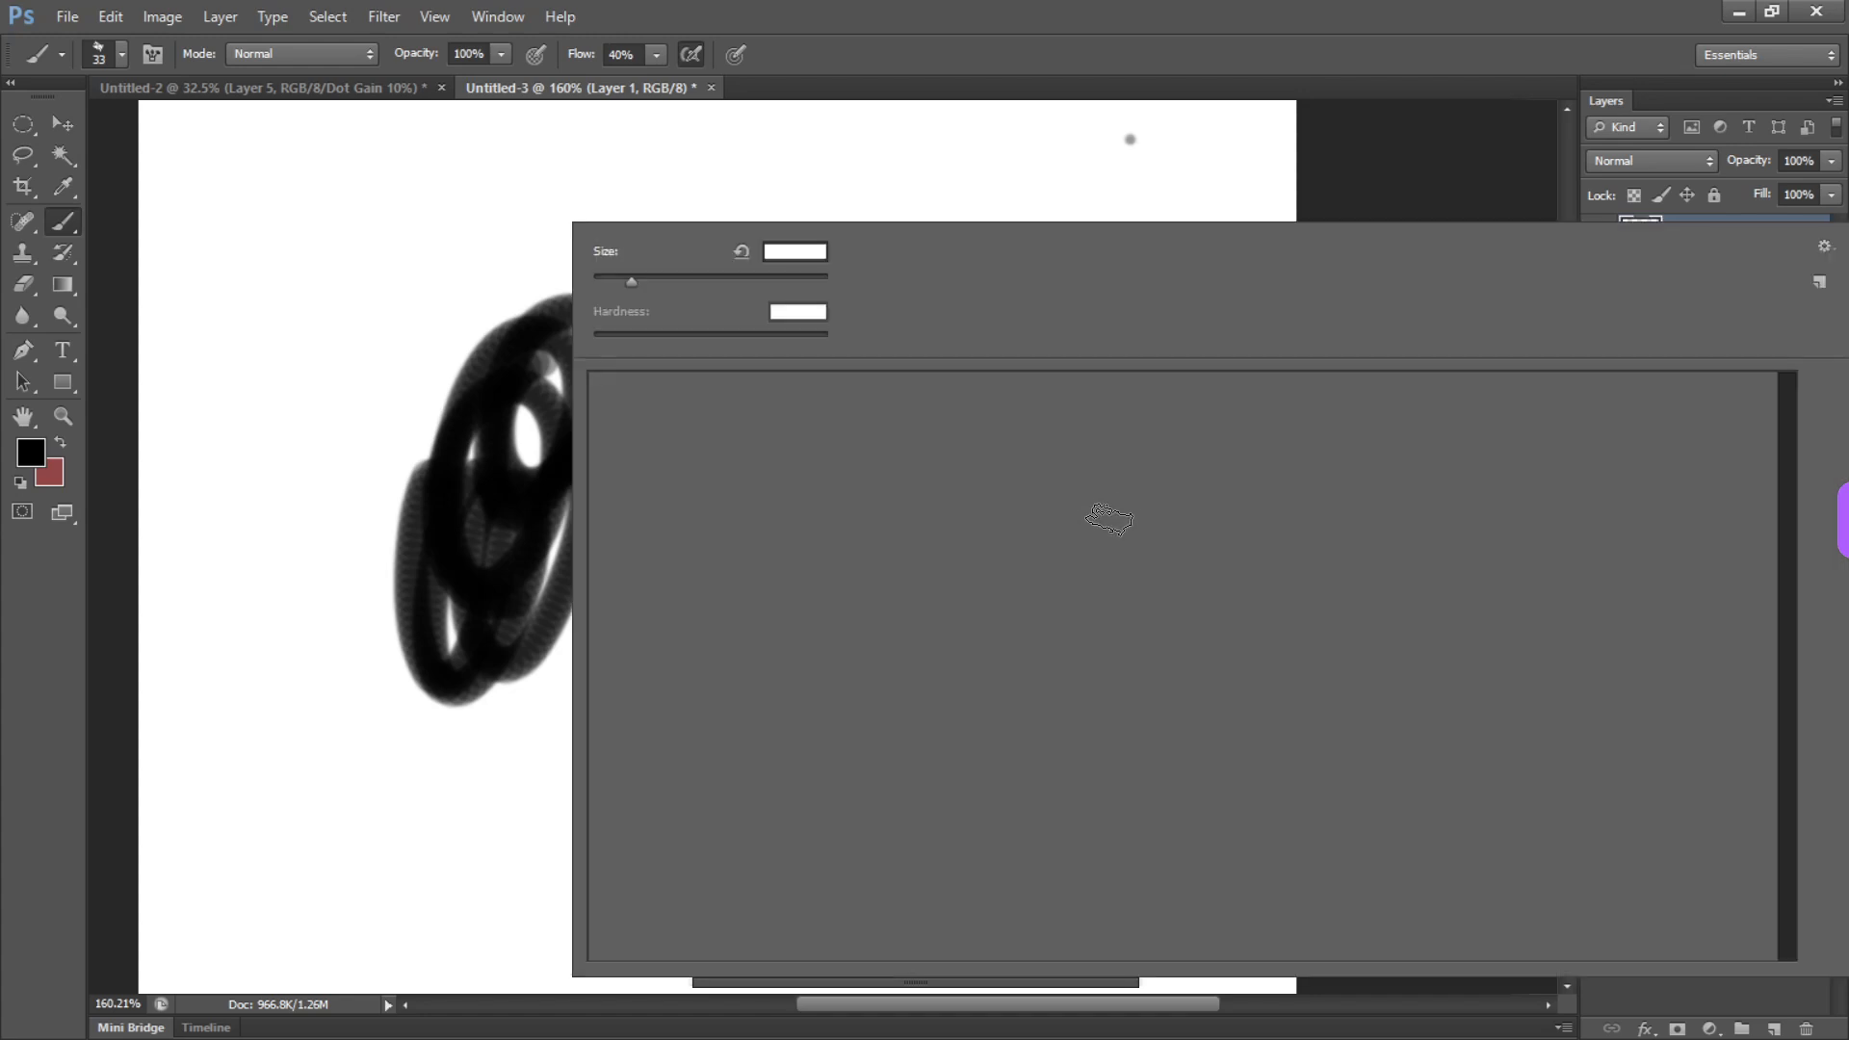
pyautogui.moveTo(1125, 166); pyautogui.dragTo(1148, 283)
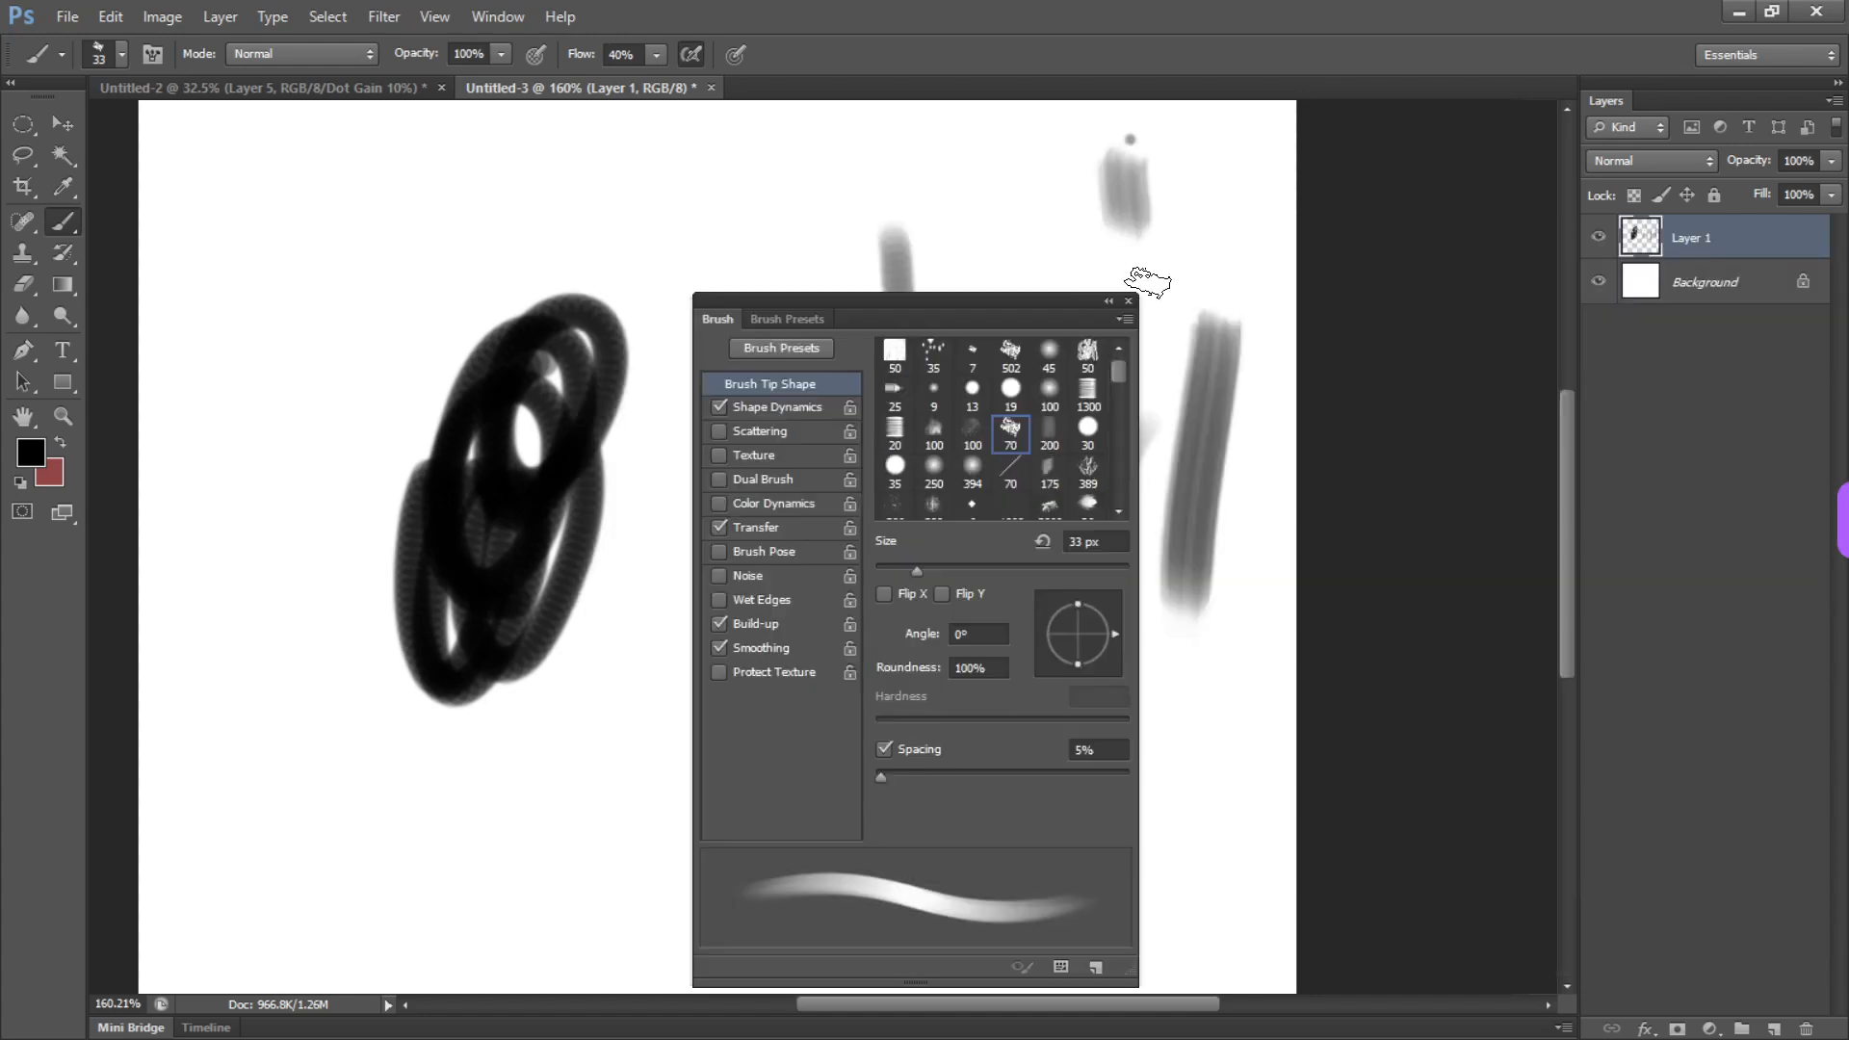
# Choose the 19 px round preset, enlarge it to 78 px and paint overlapping translucent circles at the canvas's lower left
pyautogui.rightClick(902, 208)
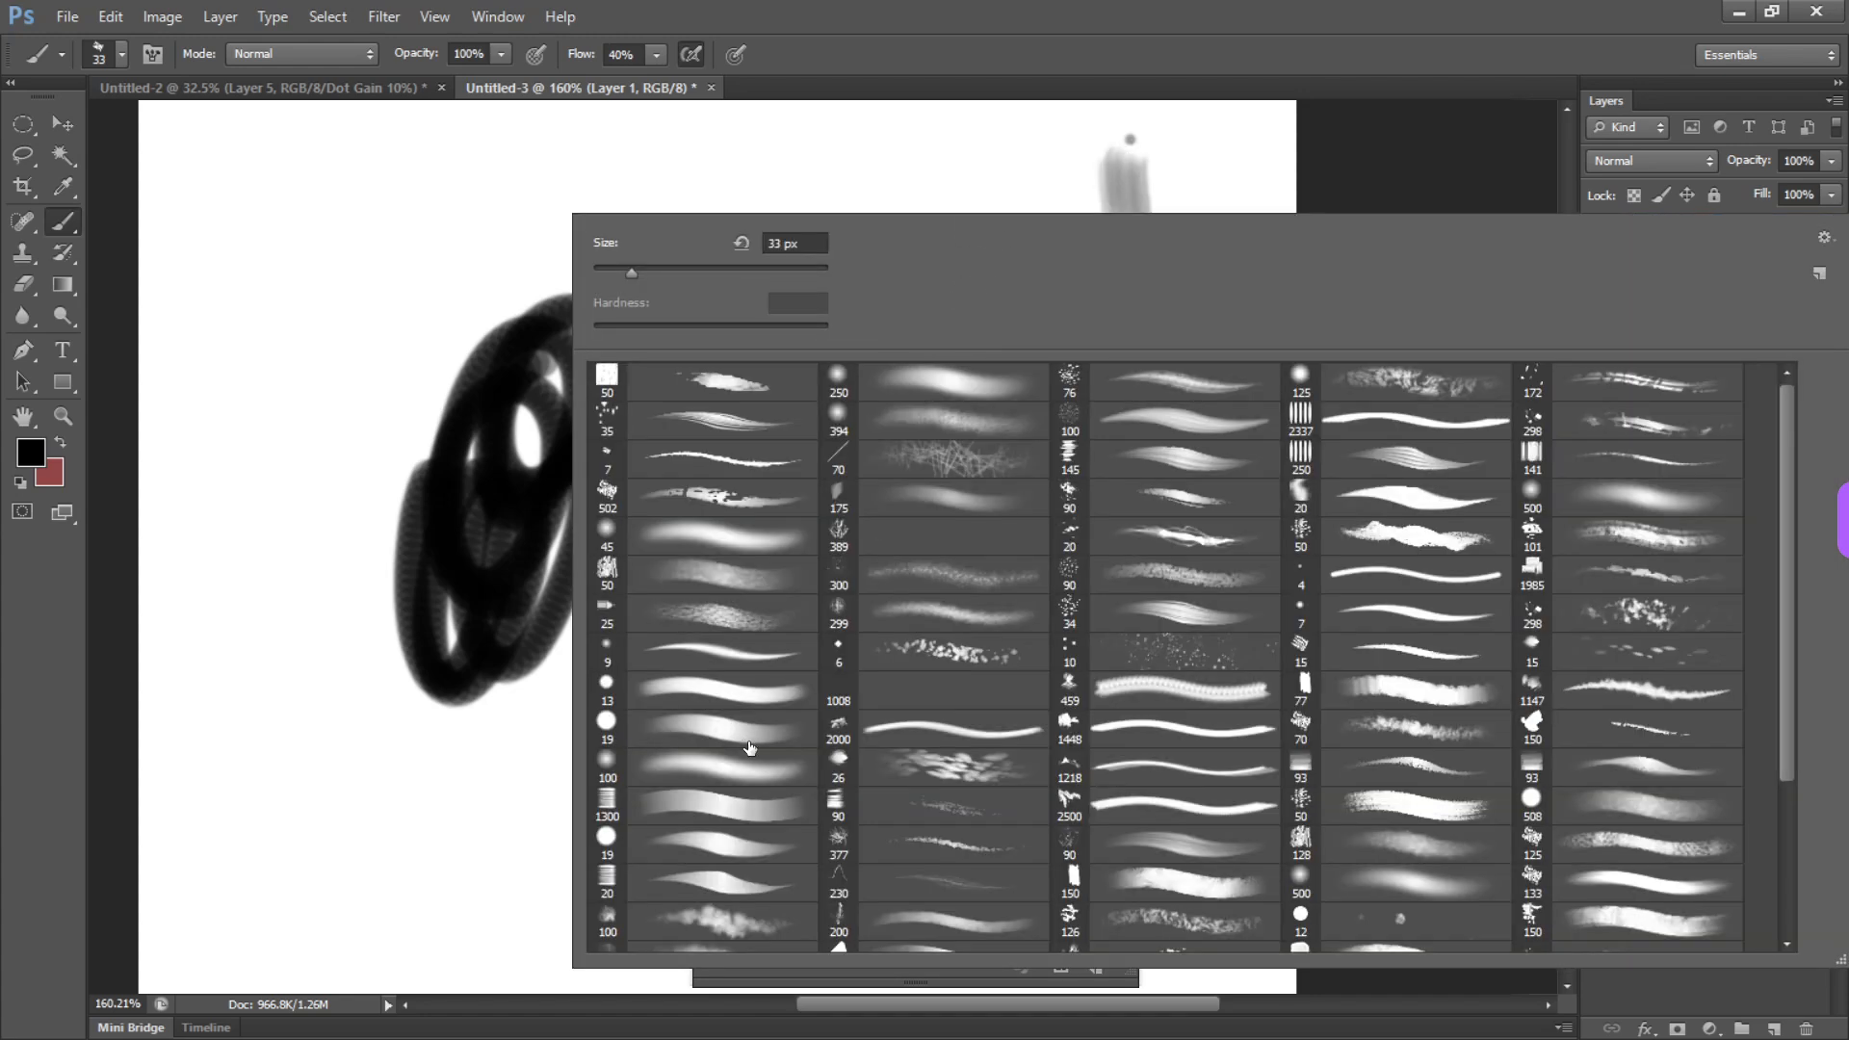
pyautogui.click(747, 740)
pyautogui.moveTo(481, 789); pyautogui.dragTo(581, 821)
pyautogui.moveTo(453, 759); pyautogui.dragTo(511, 758)
pyautogui.moveTo(285, 646)
pyautogui.mouseDown()
pyautogui.moveTo(302, 768)
pyautogui.moveTo(470, 806)
pyautogui.mouseUp()
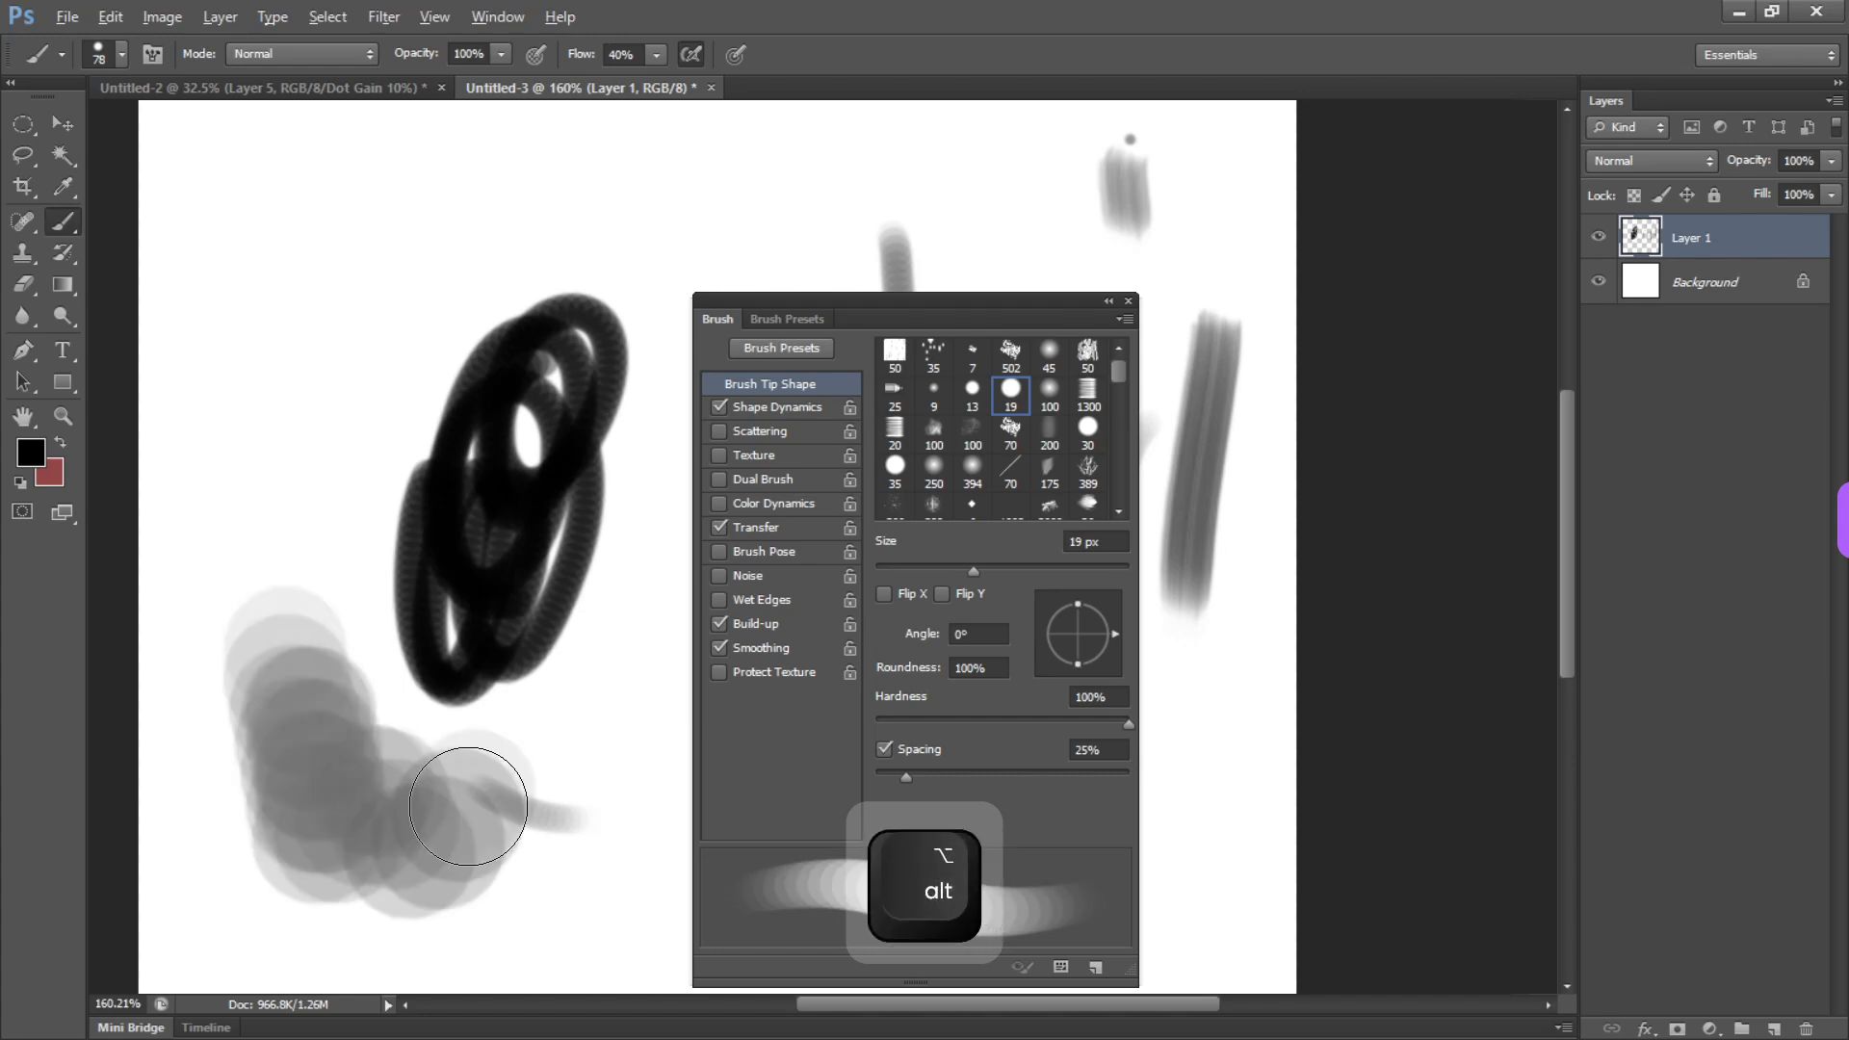
# Select the irregular 70 px brush tip and paint several vertical textured strokes at the upper left, undoing the first one
pyautogui.click(1012, 436)
pyautogui.moveTo(325, 322)
pyautogui.mouseDown()
pyautogui.moveTo(289, 501)
pyautogui.moveTo(318, 289)
pyautogui.mouseUp()
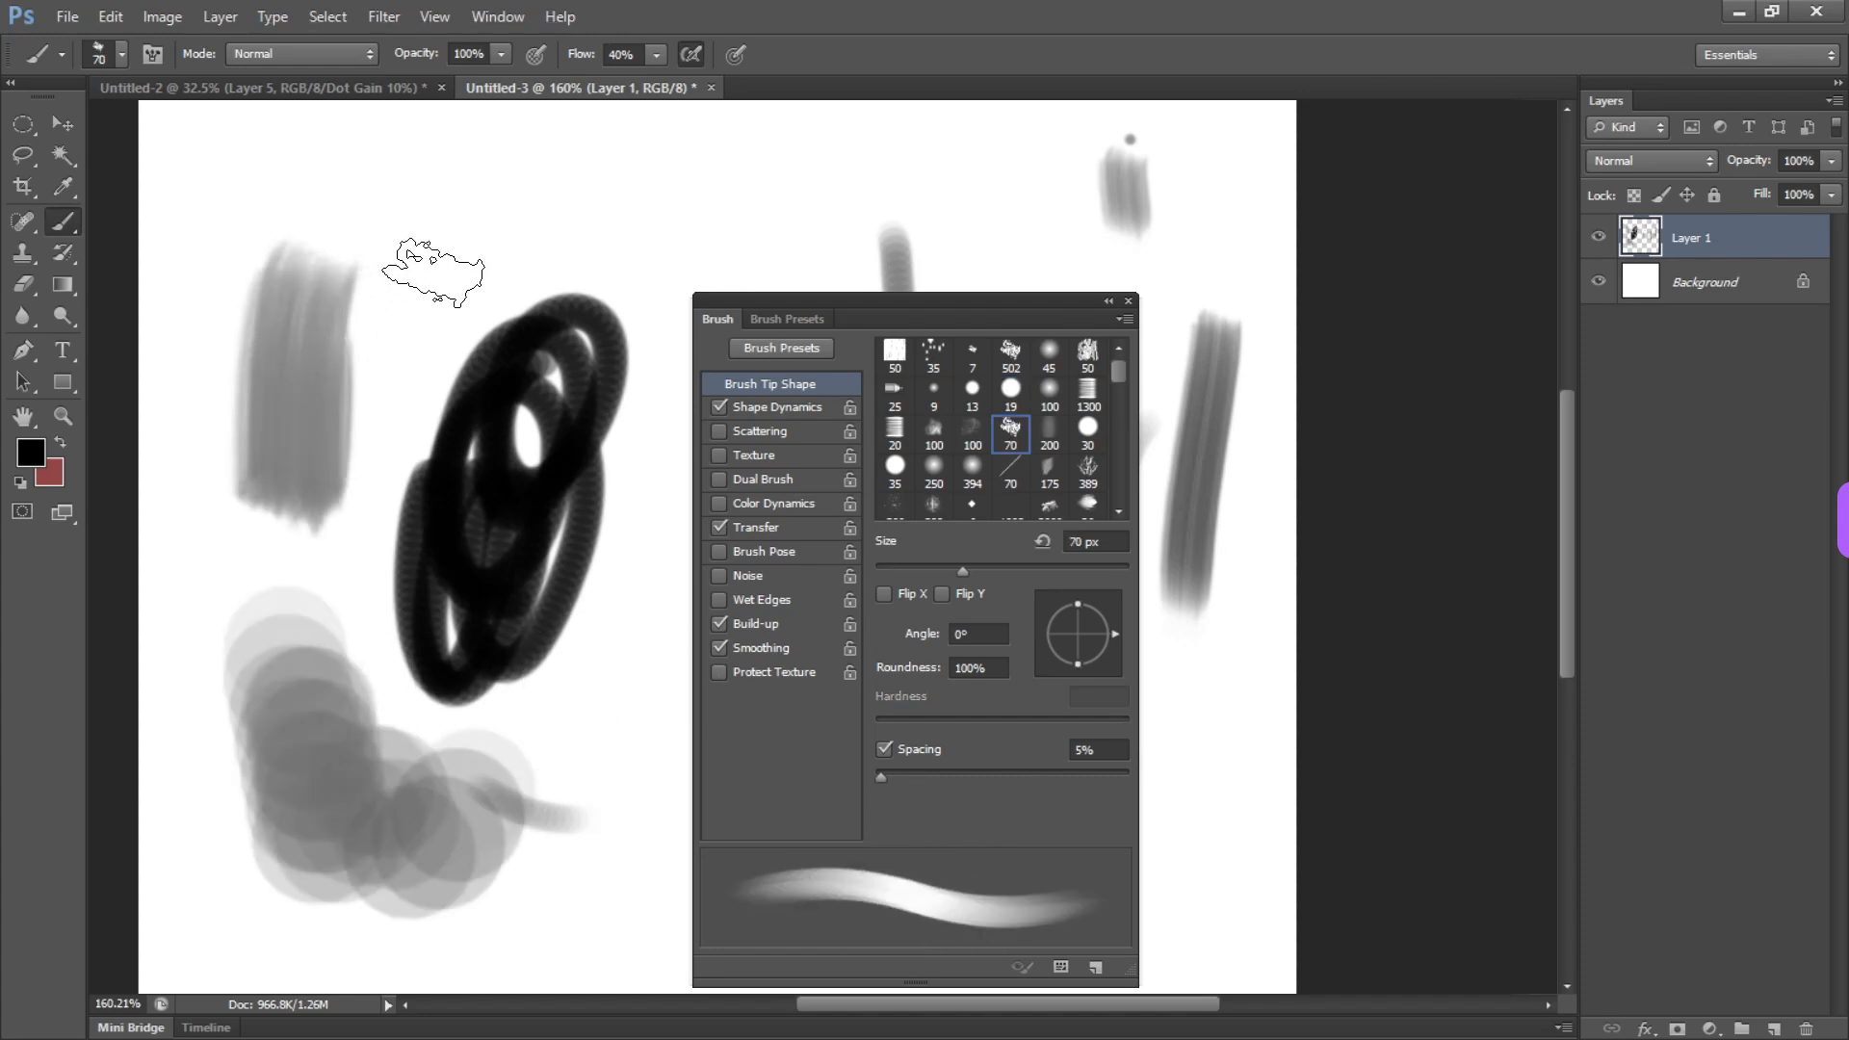
pyautogui.hotkey('ctrl', 'z')
pyautogui.moveTo(404, 204)
pyautogui.mouseDown()
pyautogui.moveTo(366, 203)
pyautogui.moveTo(318, 503)
pyautogui.mouseUp()
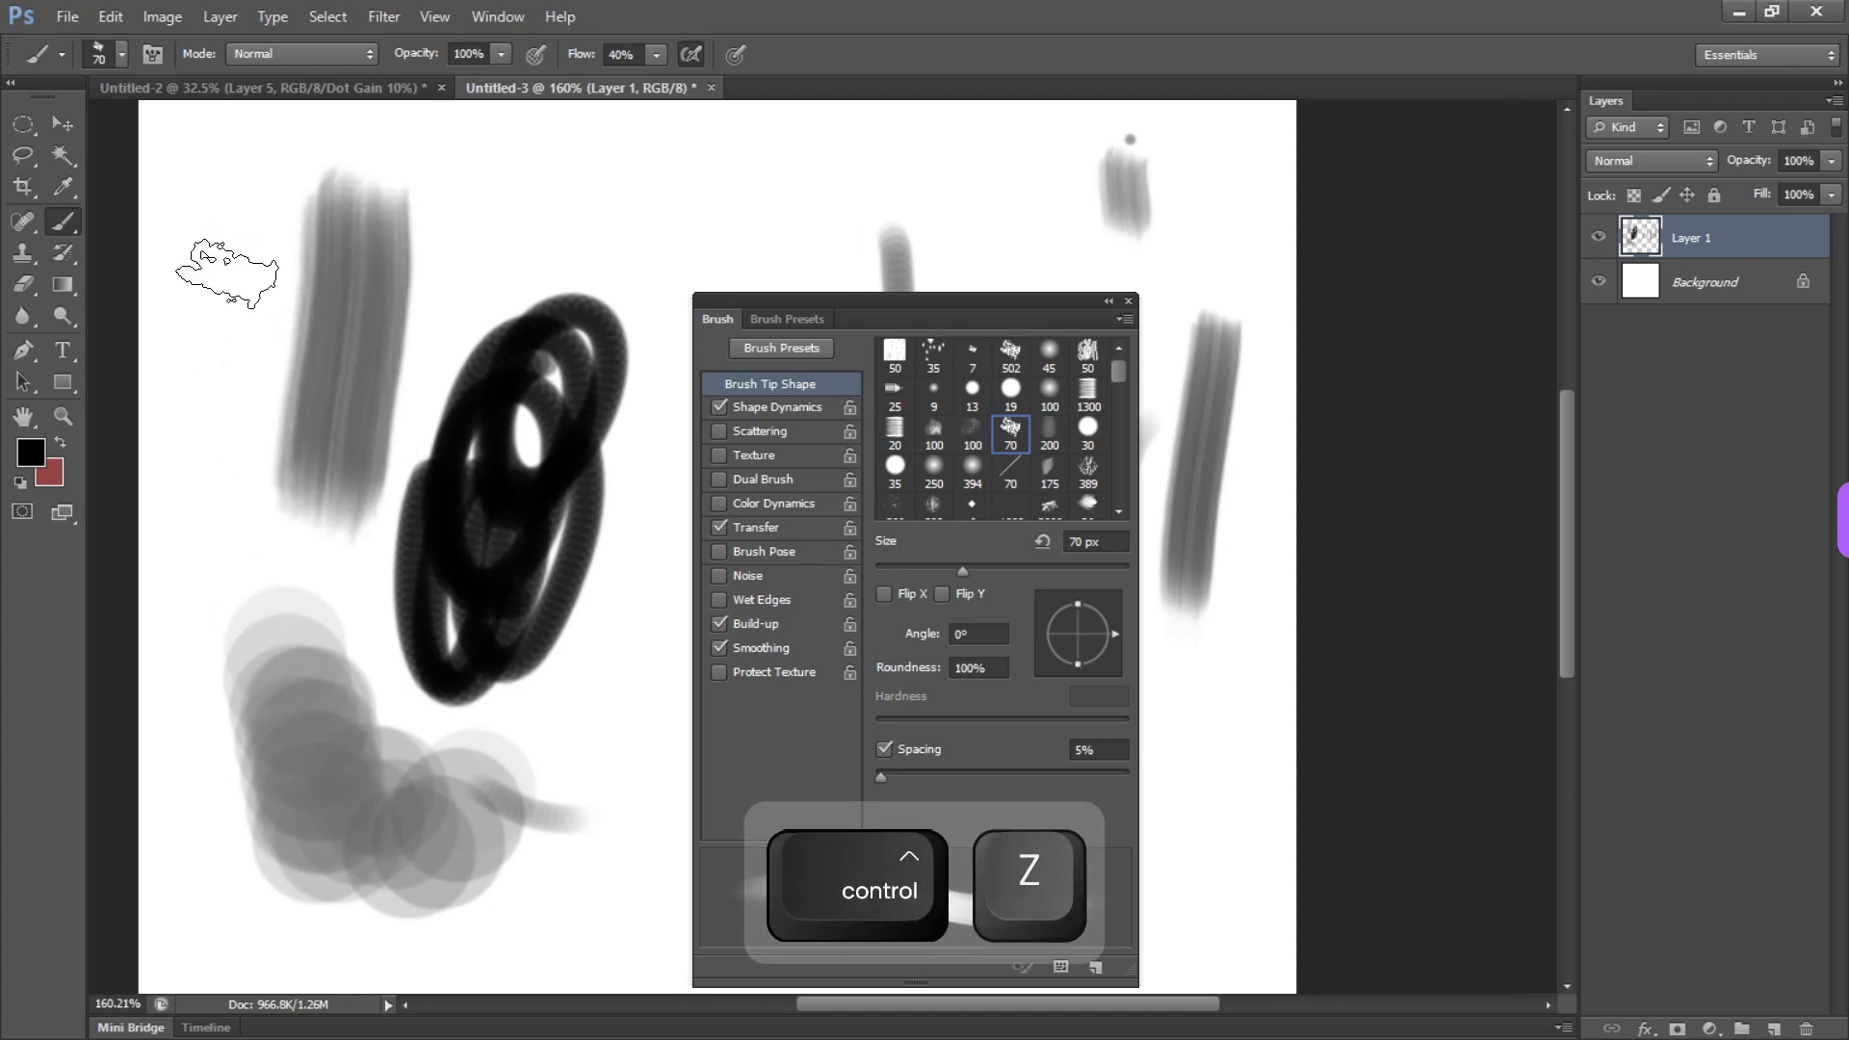
pyautogui.moveTo(226, 273); pyautogui.dragTo(280, 501)
pyautogui.moveTo(430, 256)
pyautogui.mouseDown()
pyautogui.moveTo(396, 410)
pyautogui.moveTo(302, 313)
pyautogui.moveTo(398, 485)
pyautogui.mouseUp()
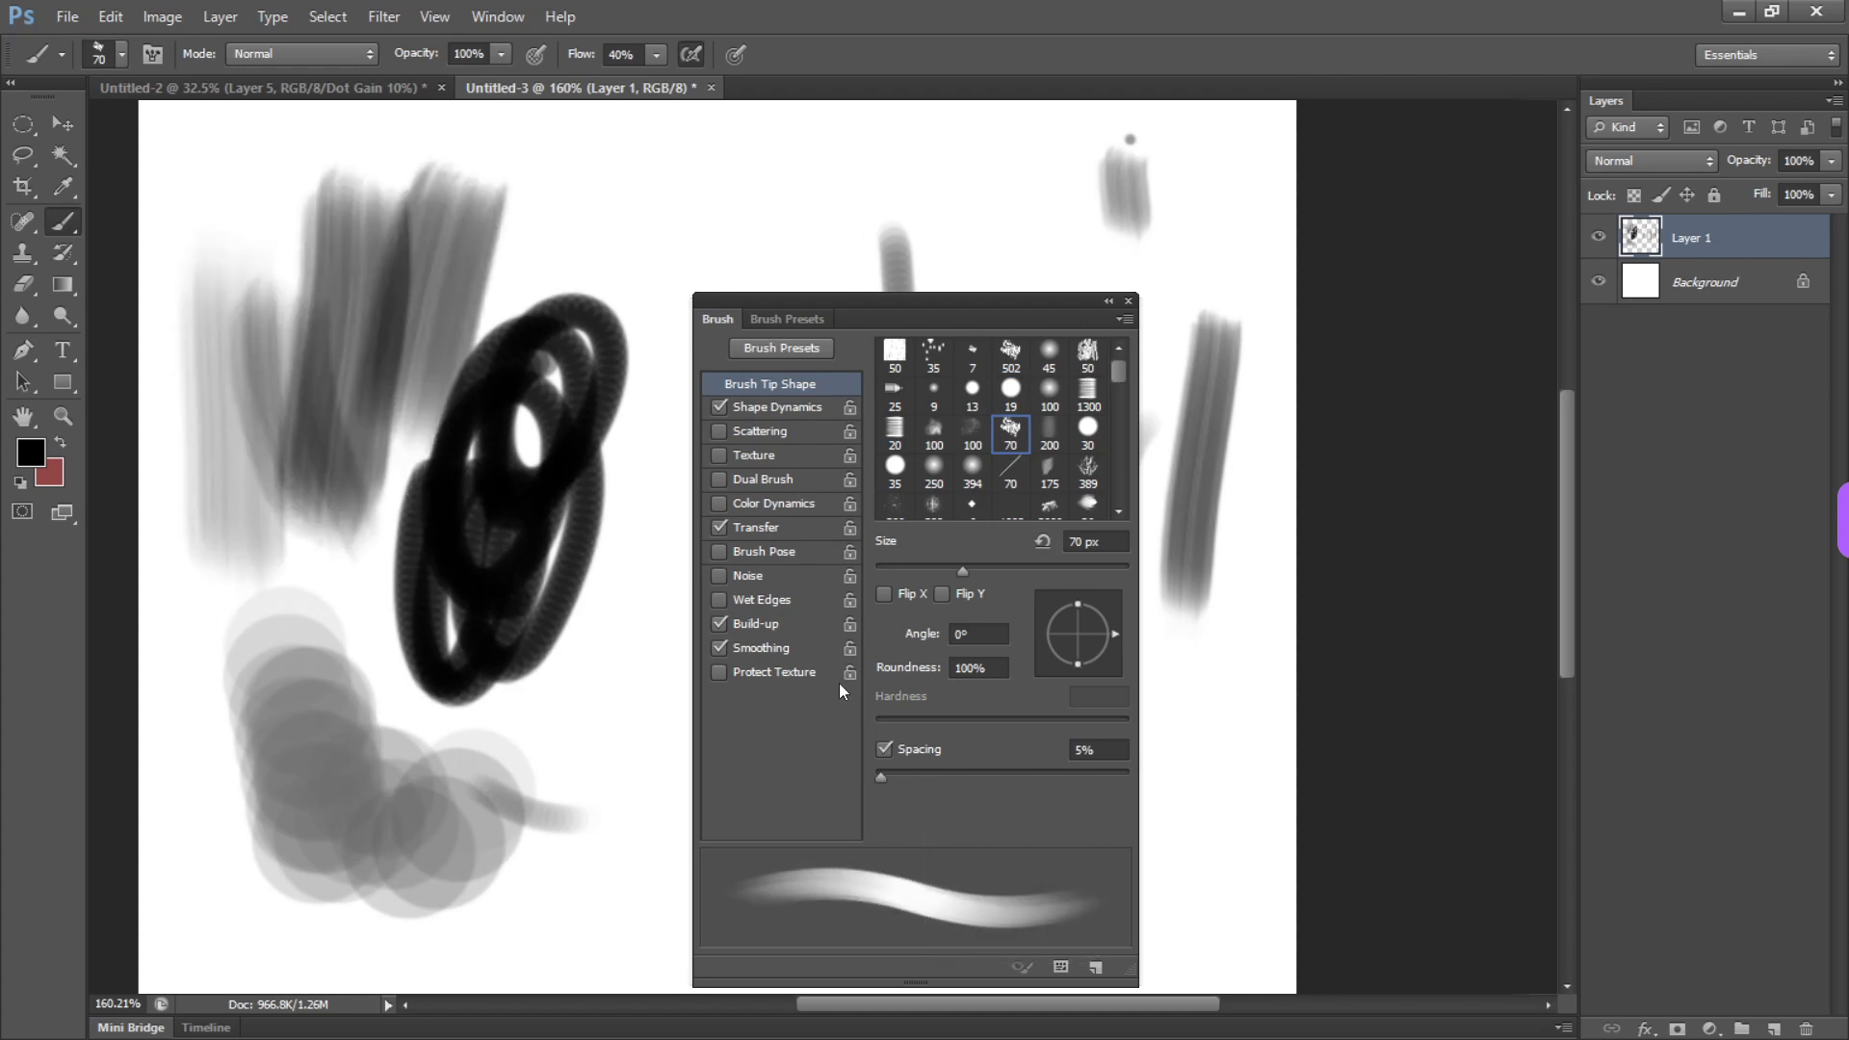
# Set the brush spacing to 62% and paint rough, cloudy strokes across the upper part of the canvas
pyautogui.moveTo(887, 782); pyautogui.dragTo(953, 789)
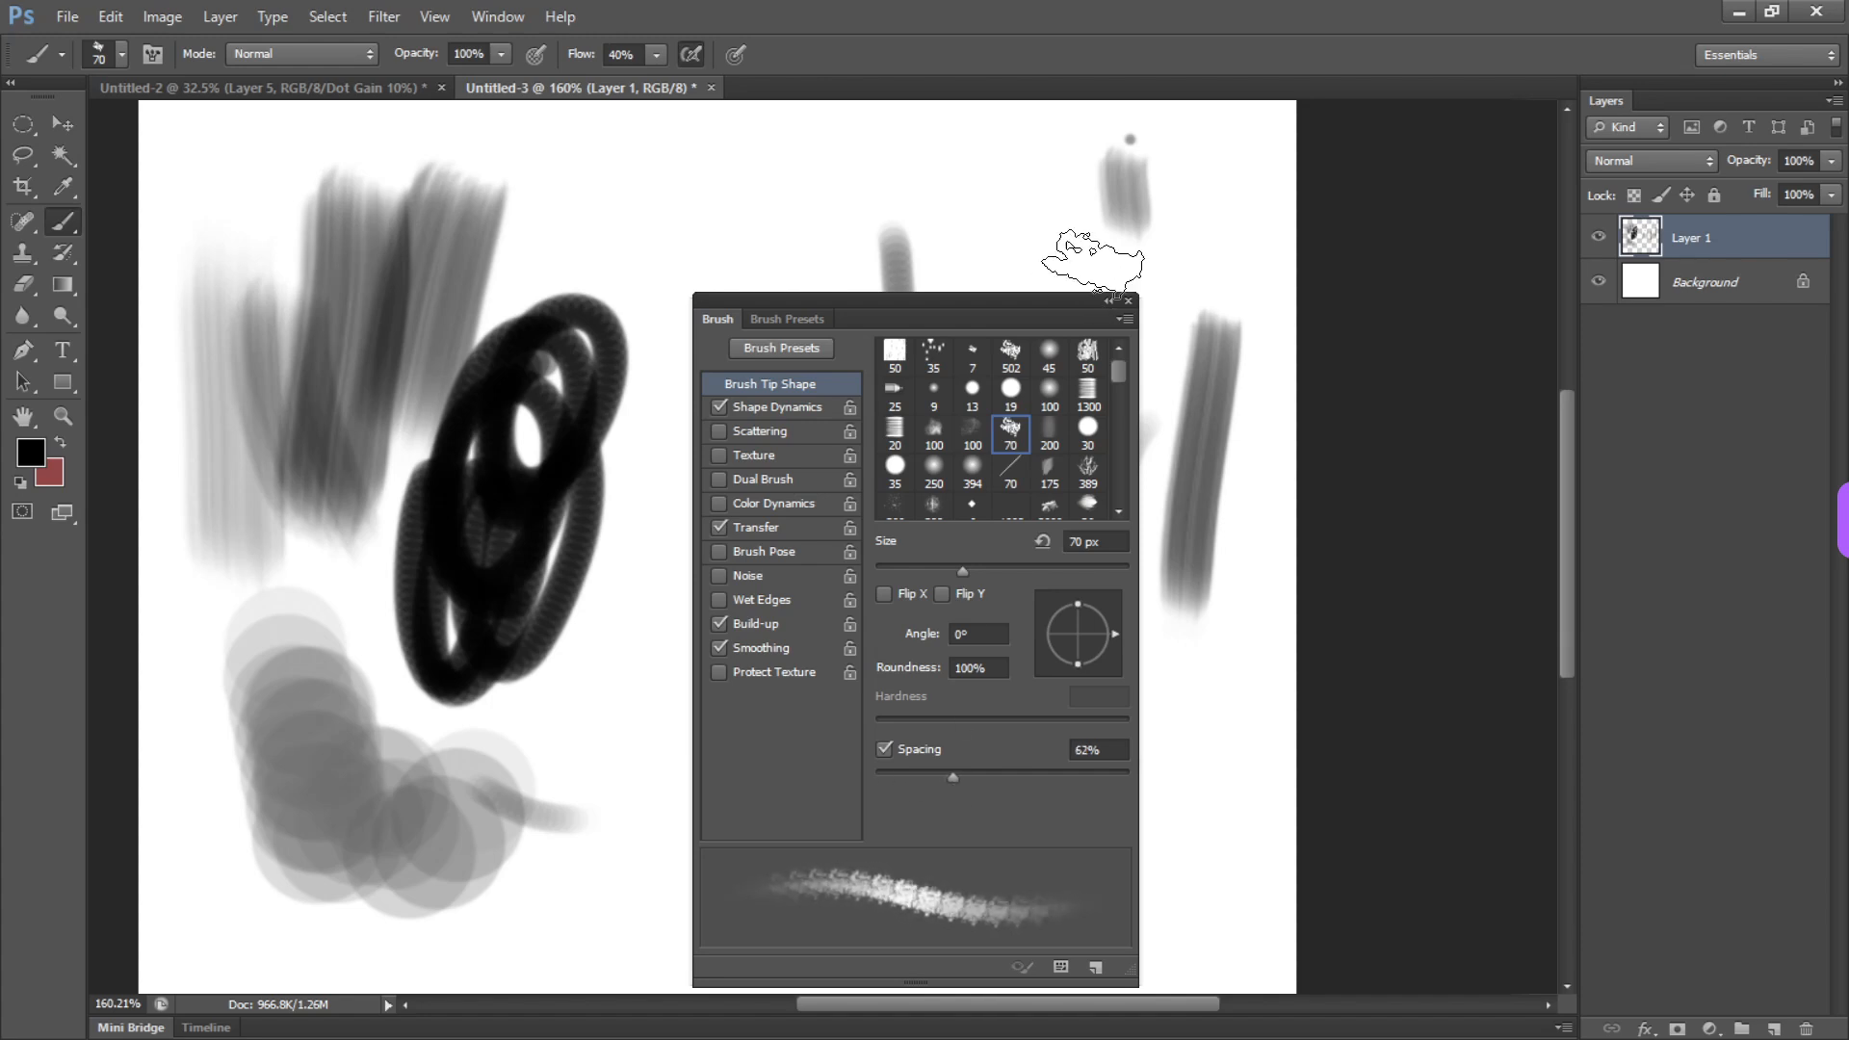
pyautogui.click(1095, 258)
pyautogui.moveTo(898, 168)
pyautogui.mouseDown()
pyautogui.moveTo(807, 177)
pyautogui.moveTo(595, 335)
pyautogui.moveTo(595, 389)
pyautogui.moveTo(657, 374)
pyautogui.moveTo(838, 218)
pyautogui.moveTo(1062, 273)
pyautogui.moveTo(1133, 247)
pyautogui.moveTo(641, 274)
pyautogui.mouseUp()
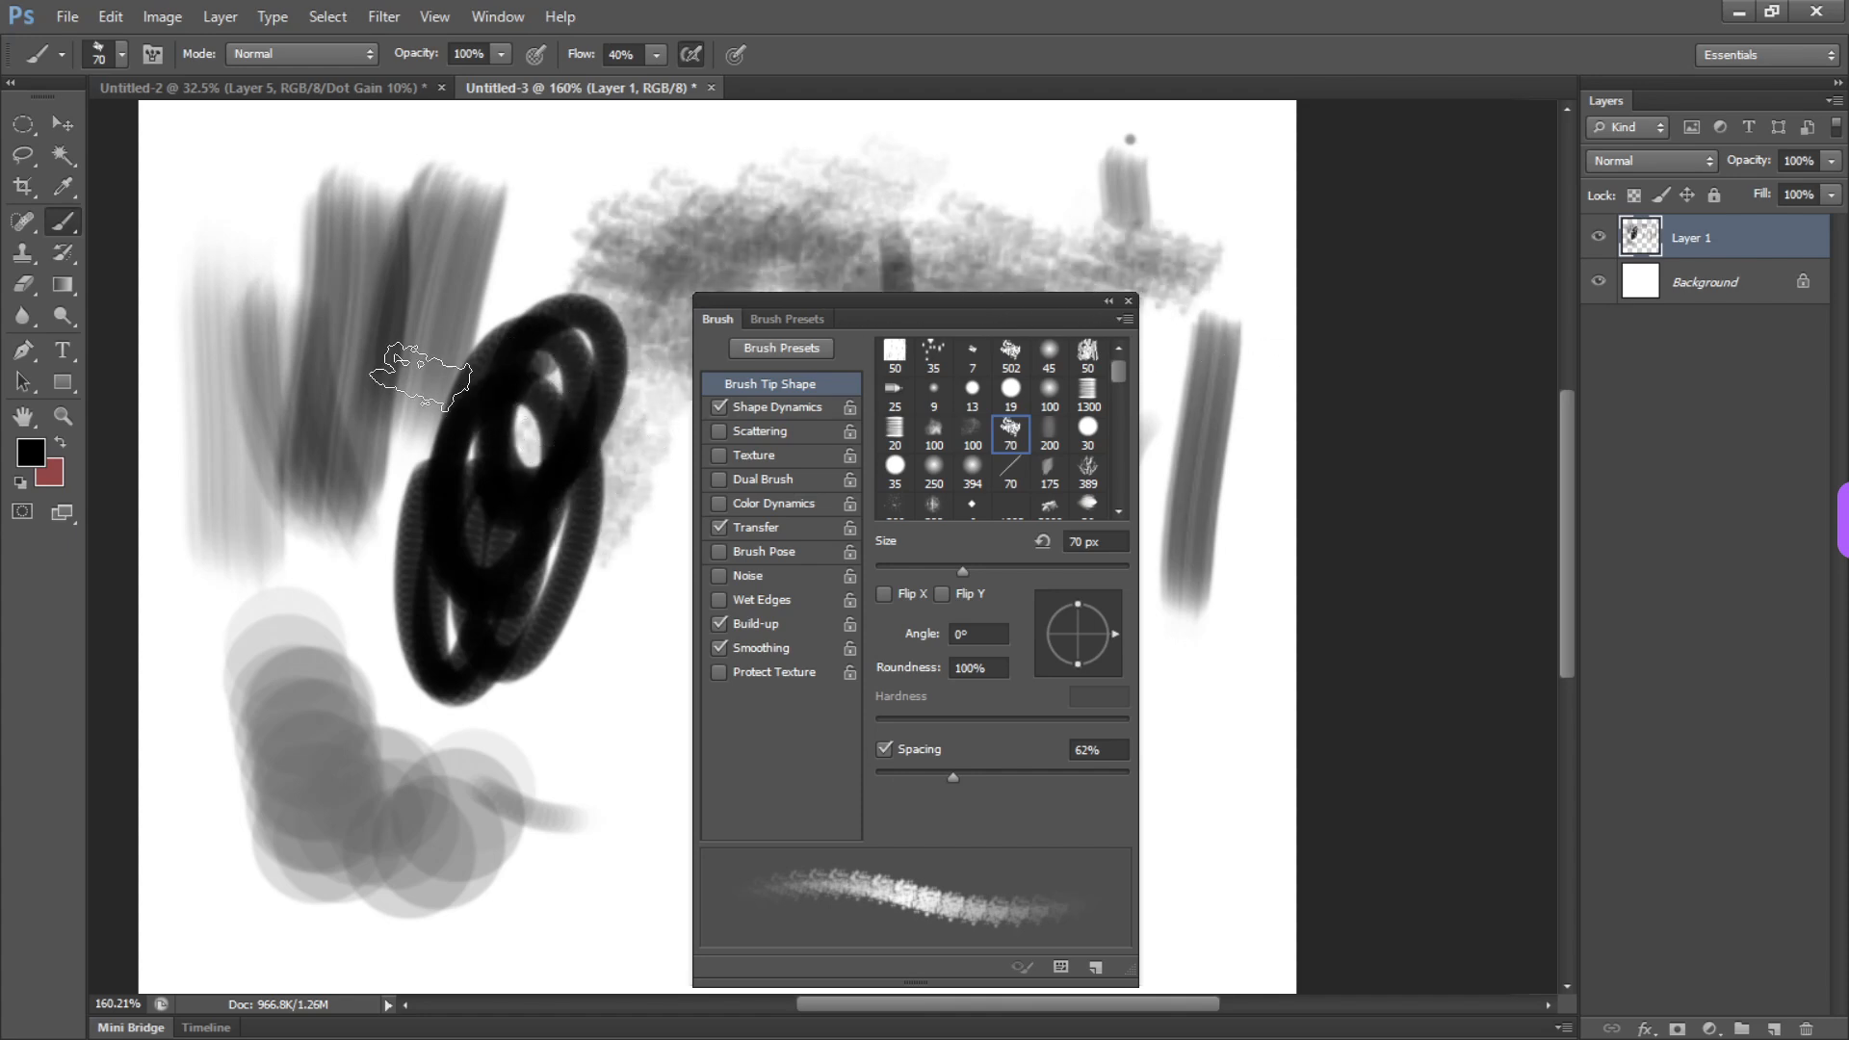
# Select the painted area with a rectangular marquee, delete the strokes from Layer 1 and deselect
pyautogui.press('m')
pyautogui.moveTo(153, 99); pyautogui.dragTo(1229, 930)
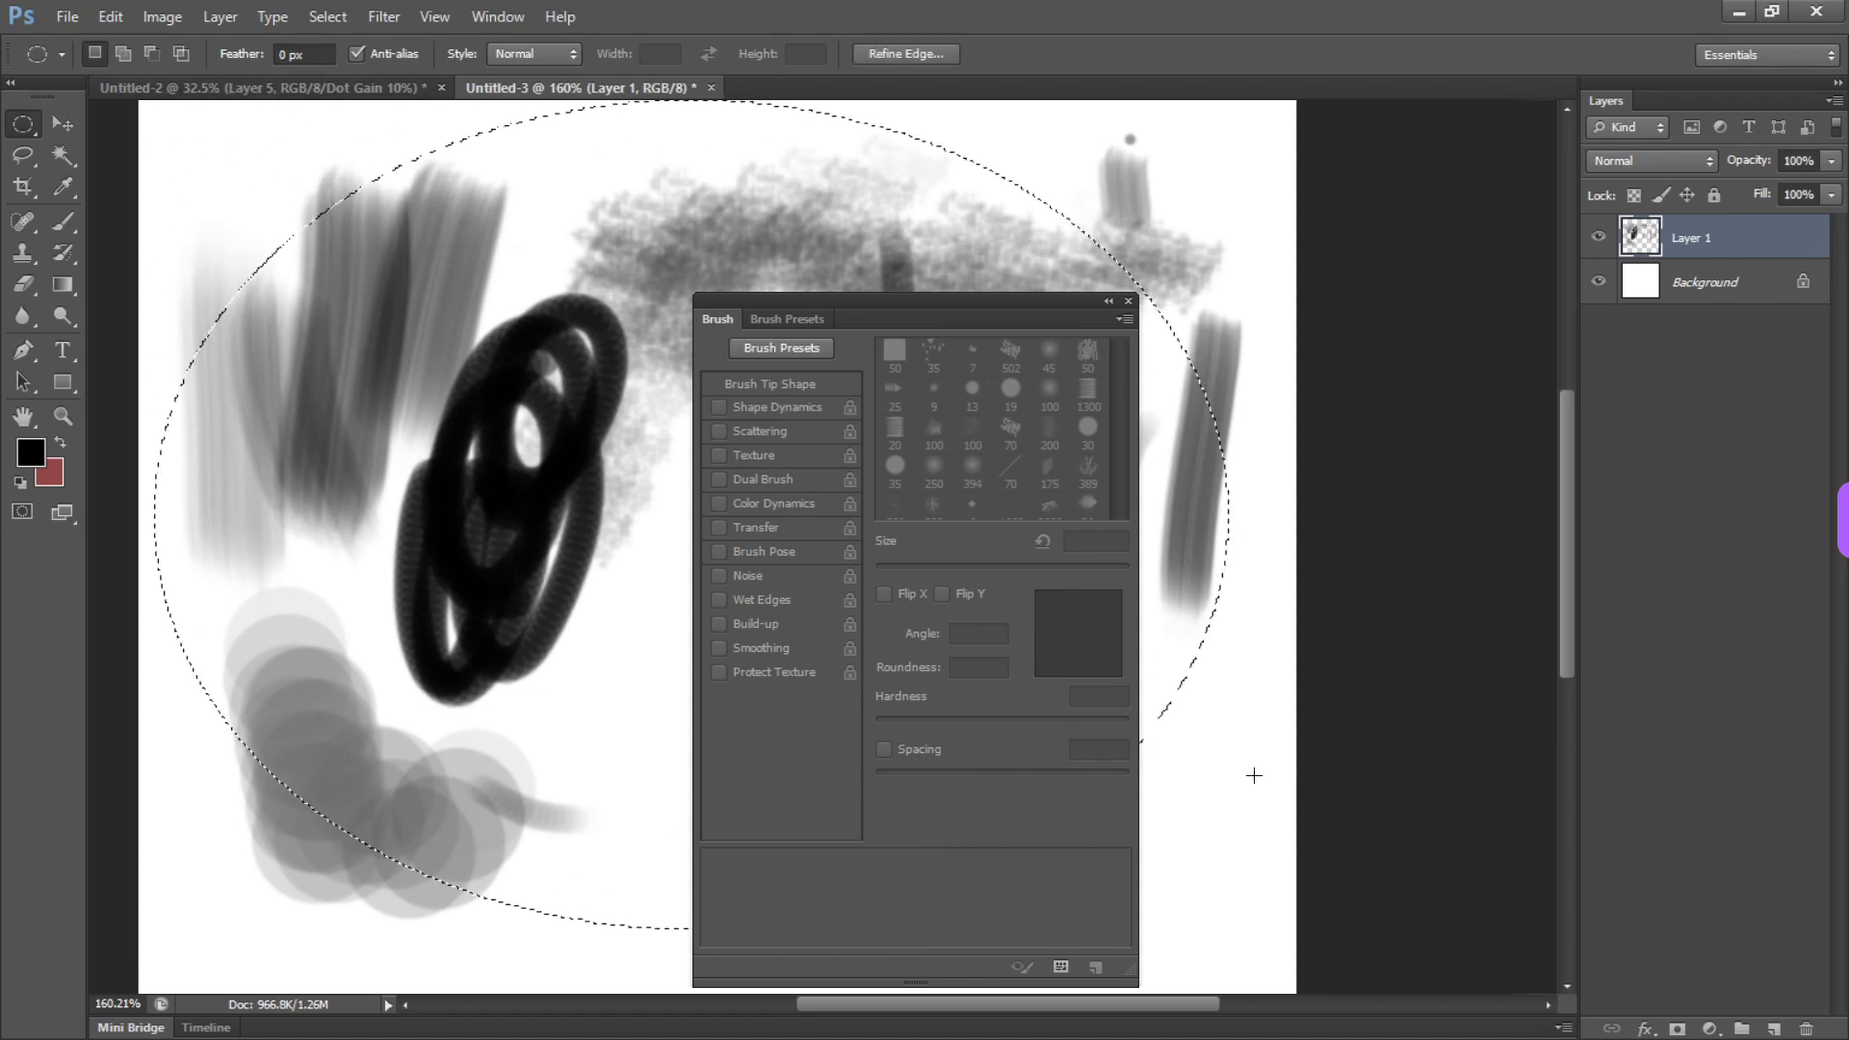
pyautogui.hotkey('shift', 'm')
pyautogui.hotkey('shift', 'm')
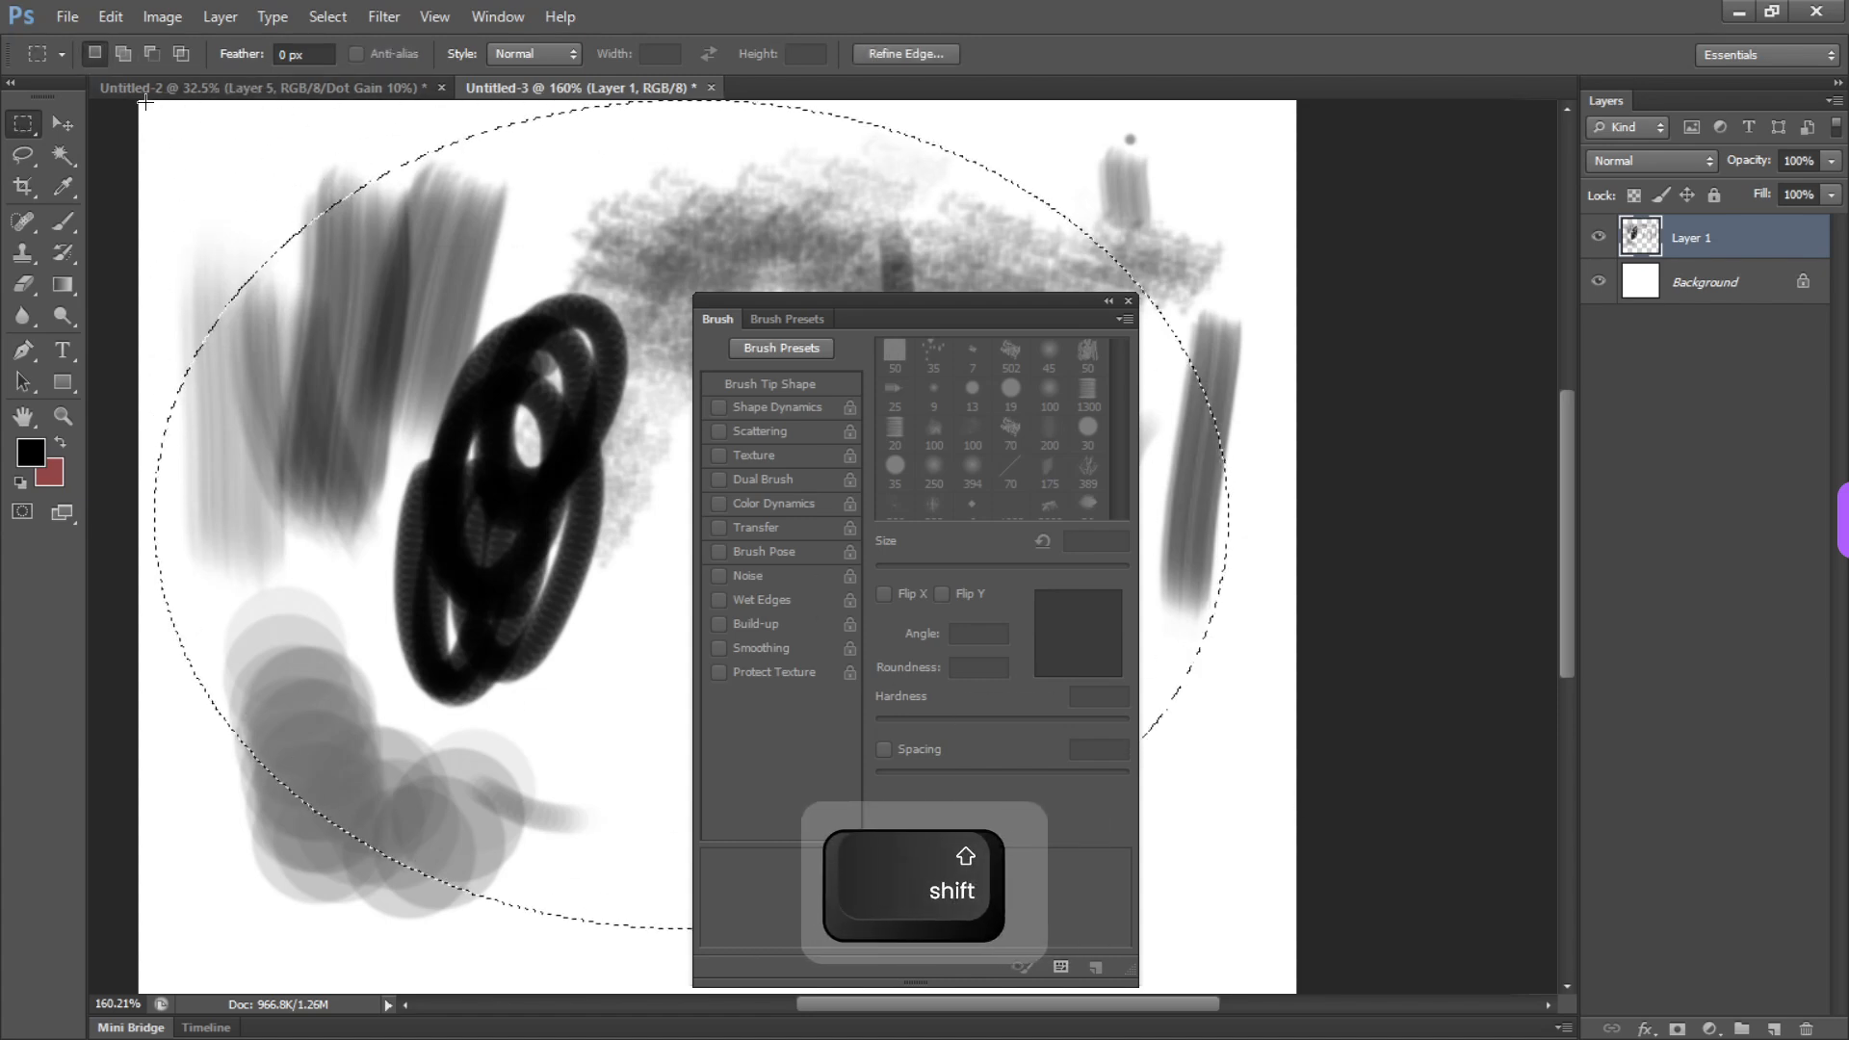
pyautogui.moveTo(140, 104); pyautogui.dragTo(1243, 1006)
pyautogui.press('Delete')
pyautogui.hotkey('ctrl', 'd')
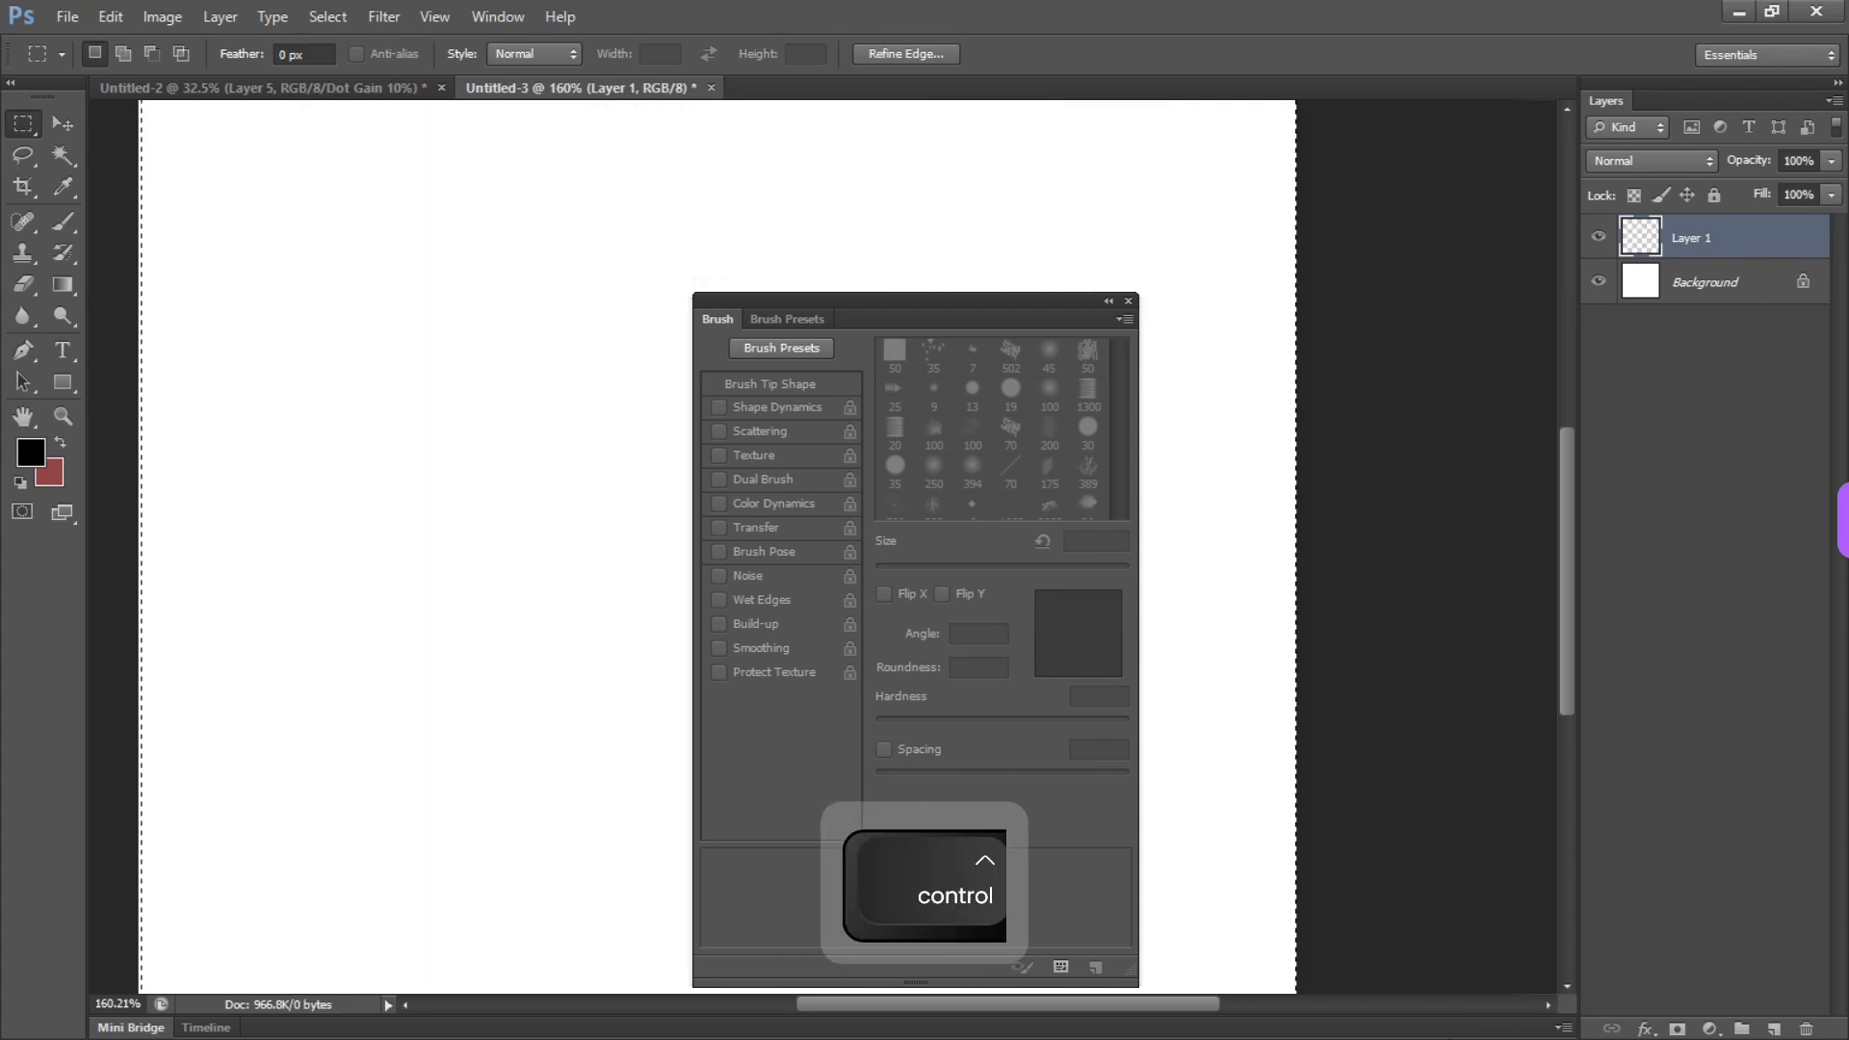
# Hide the brush settings and choose the 19 px round Brush preset with 100% hardness
pyautogui.press('F5')
pyautogui.press('F5')
pyautogui.press('space')
pyautogui.moveTo(755, 378); pyautogui.dragTo(855, 481)
pyautogui.press('b')
pyautogui.rightClick(846, 516)
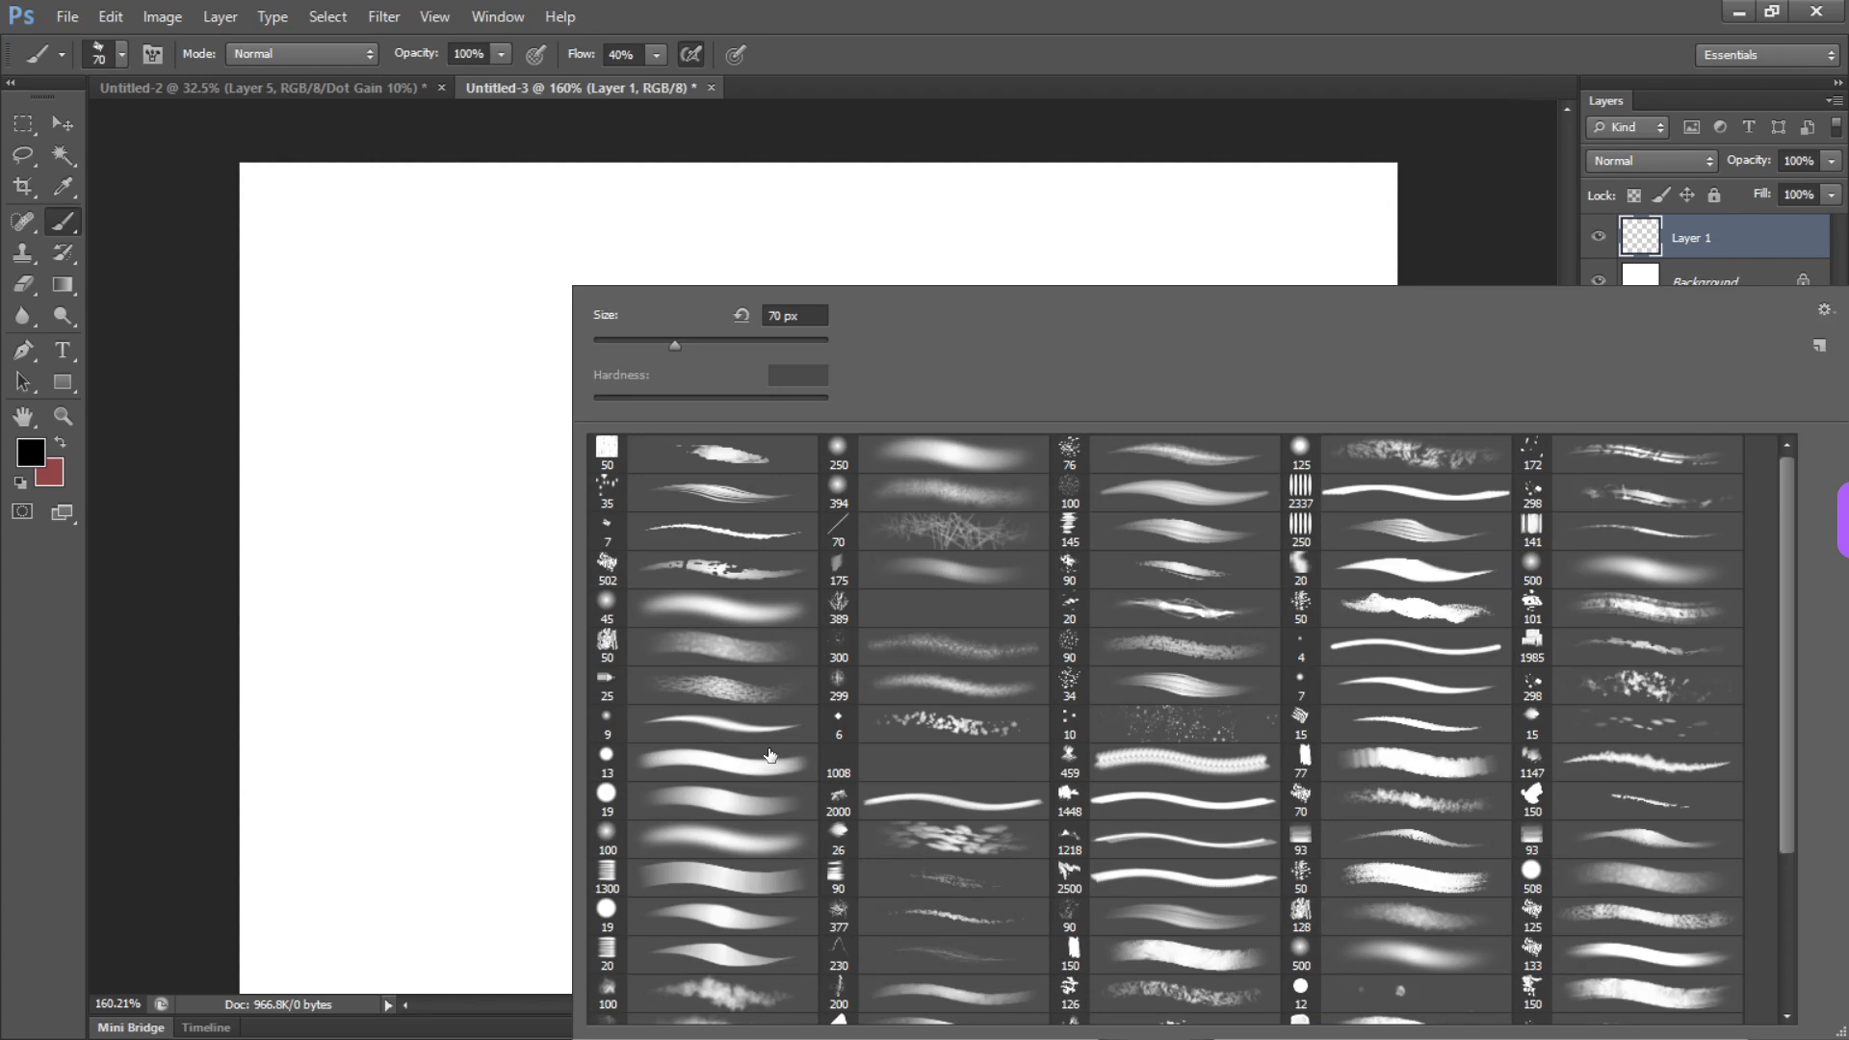
pyautogui.click(747, 817)
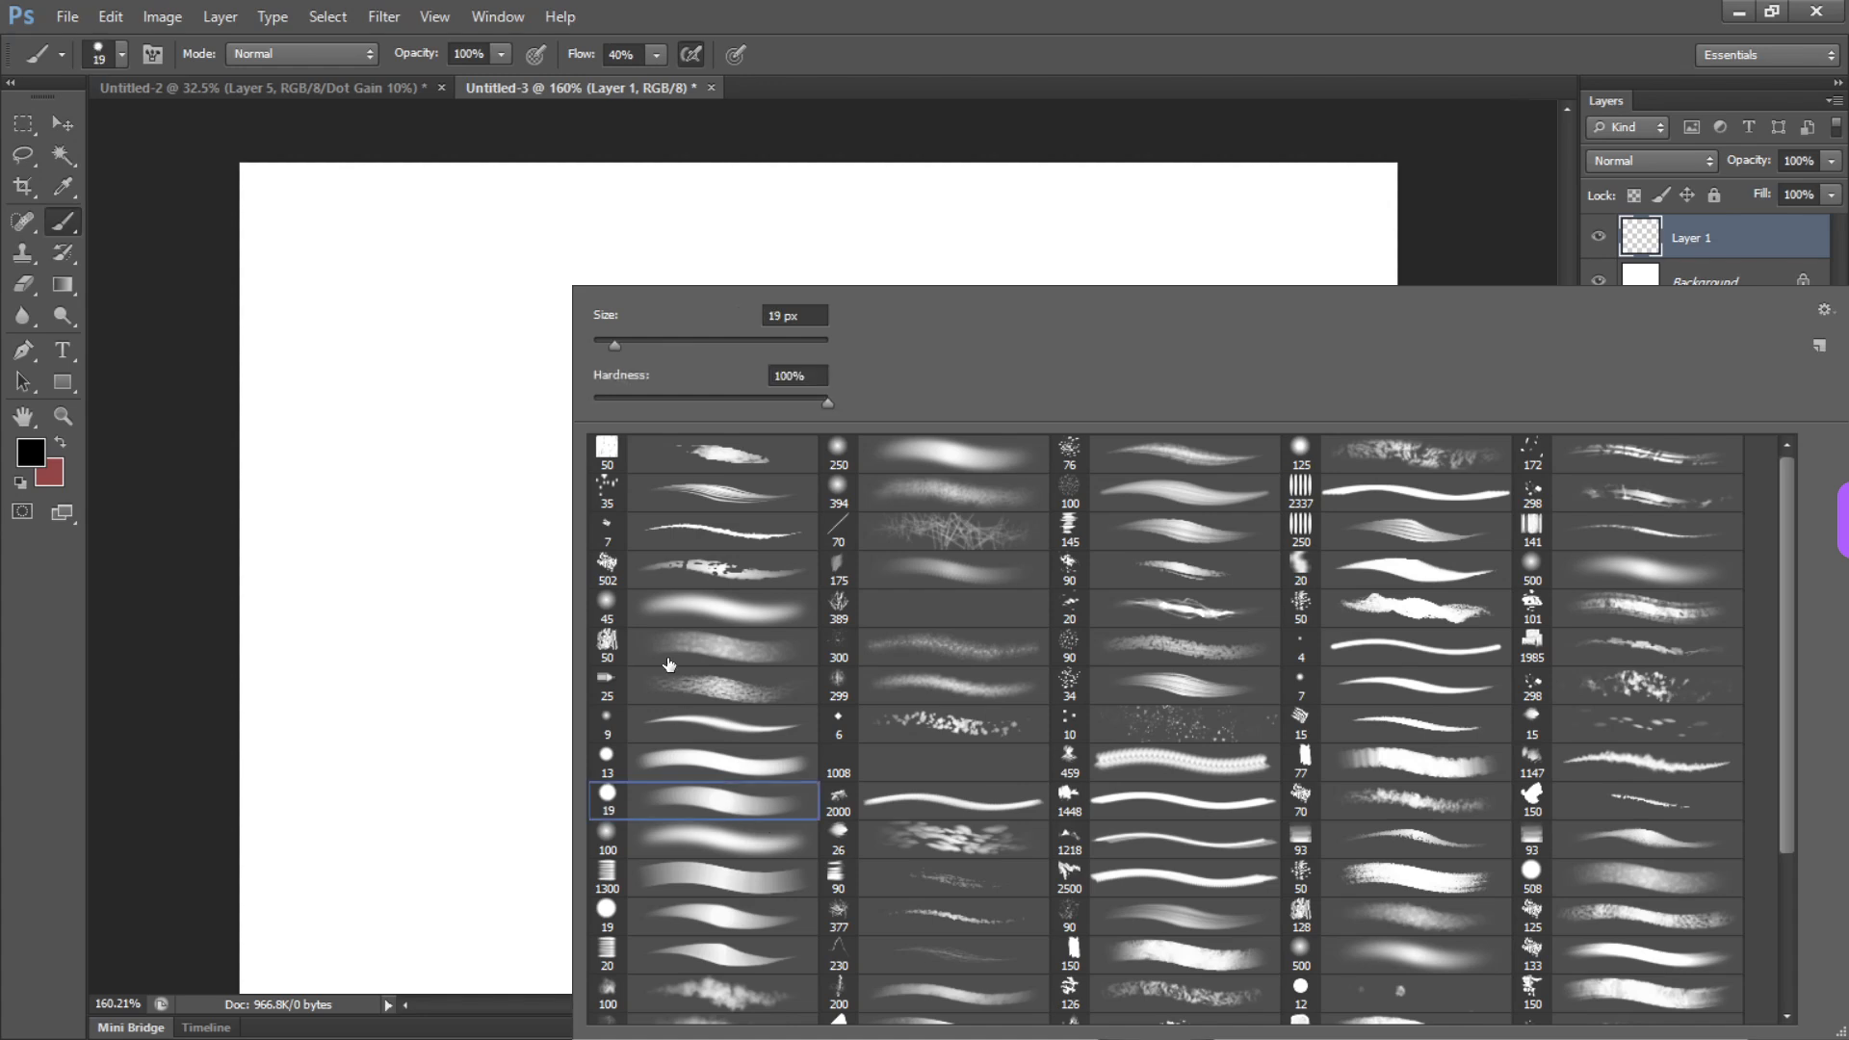
# Paint a short faded stroke at the lower left of the canvas, then try a second stroke and undo it
pyautogui.moveTo(366, 641); pyautogui.dragTo(528, 690)
pyautogui.moveTo(640, 554)
pyautogui.mouseDown()
pyautogui.moveTo(809, 582)
pyautogui.moveTo(751, 664)
pyautogui.moveTo(829, 481)
pyautogui.moveTo(791, 470)
pyautogui.mouseUp()
pyautogui.hotkey('ctrl', 'z')
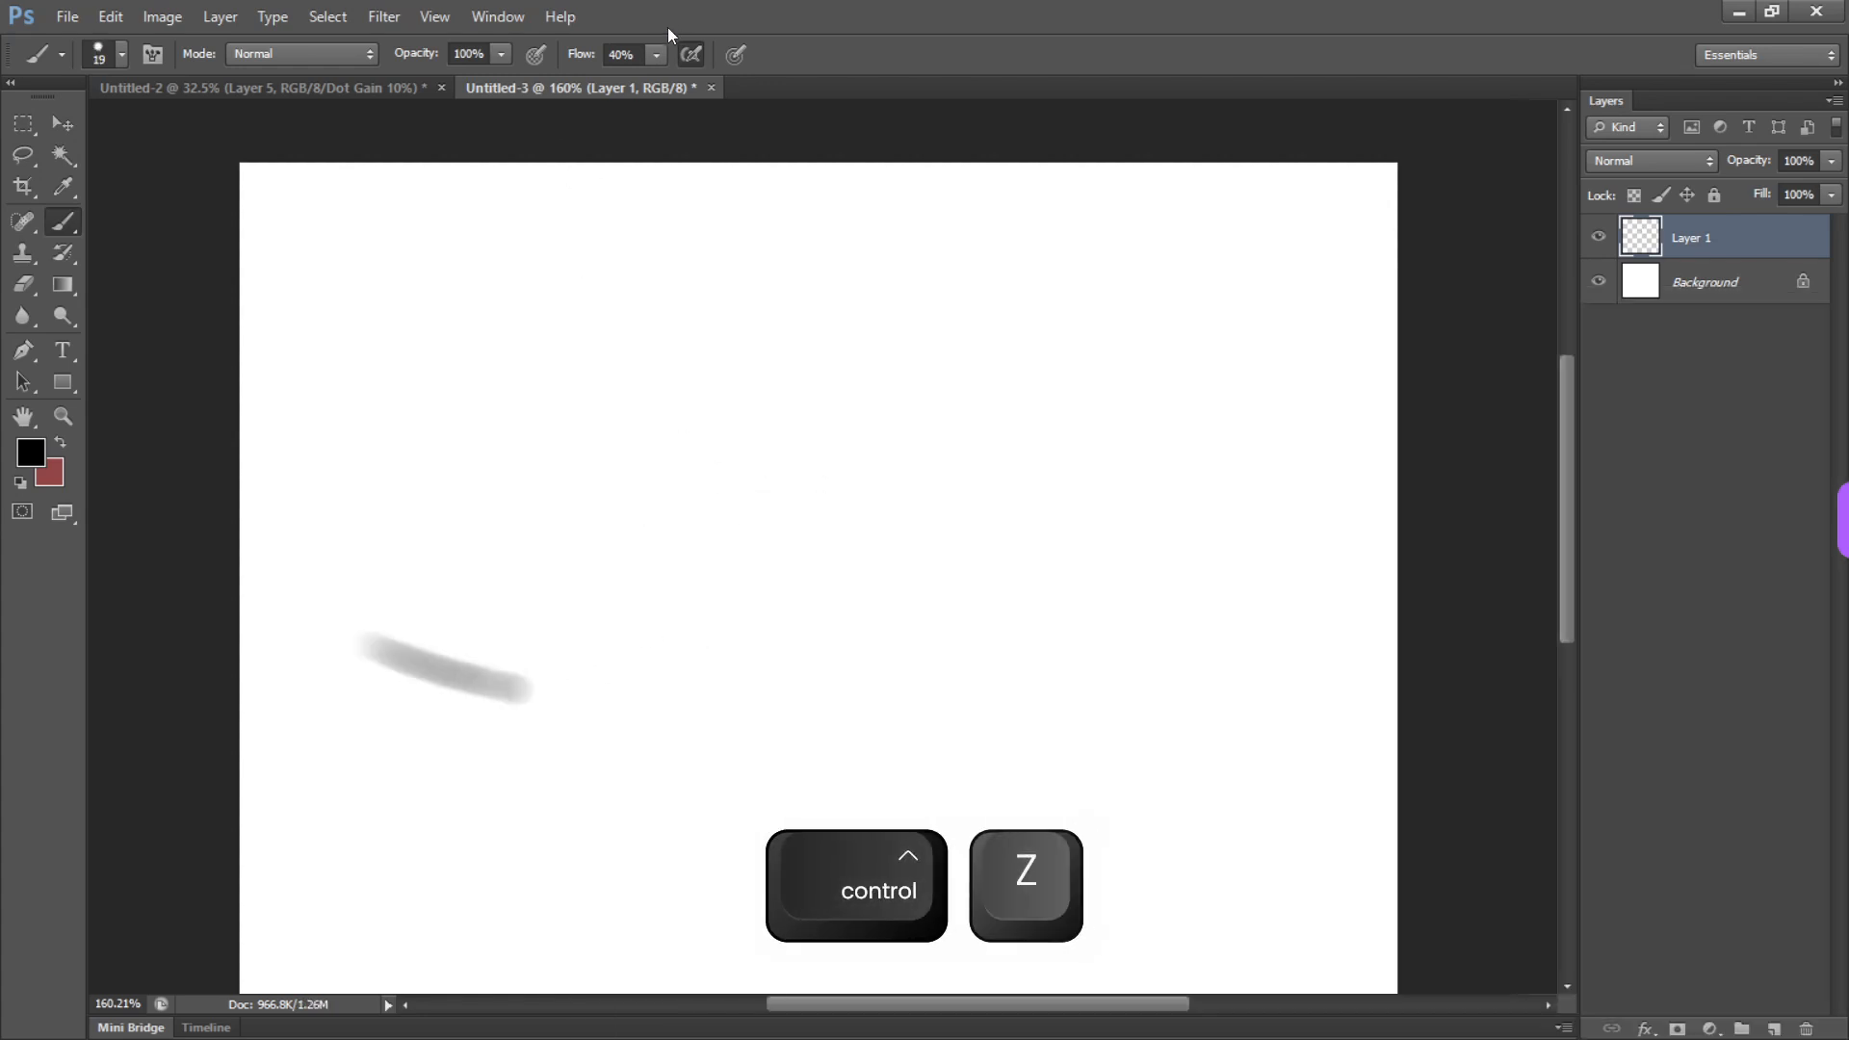
# Set the brush flow to 100% and paint looping, overlapping strokes across the canvas centre
pyautogui.click(656, 54)
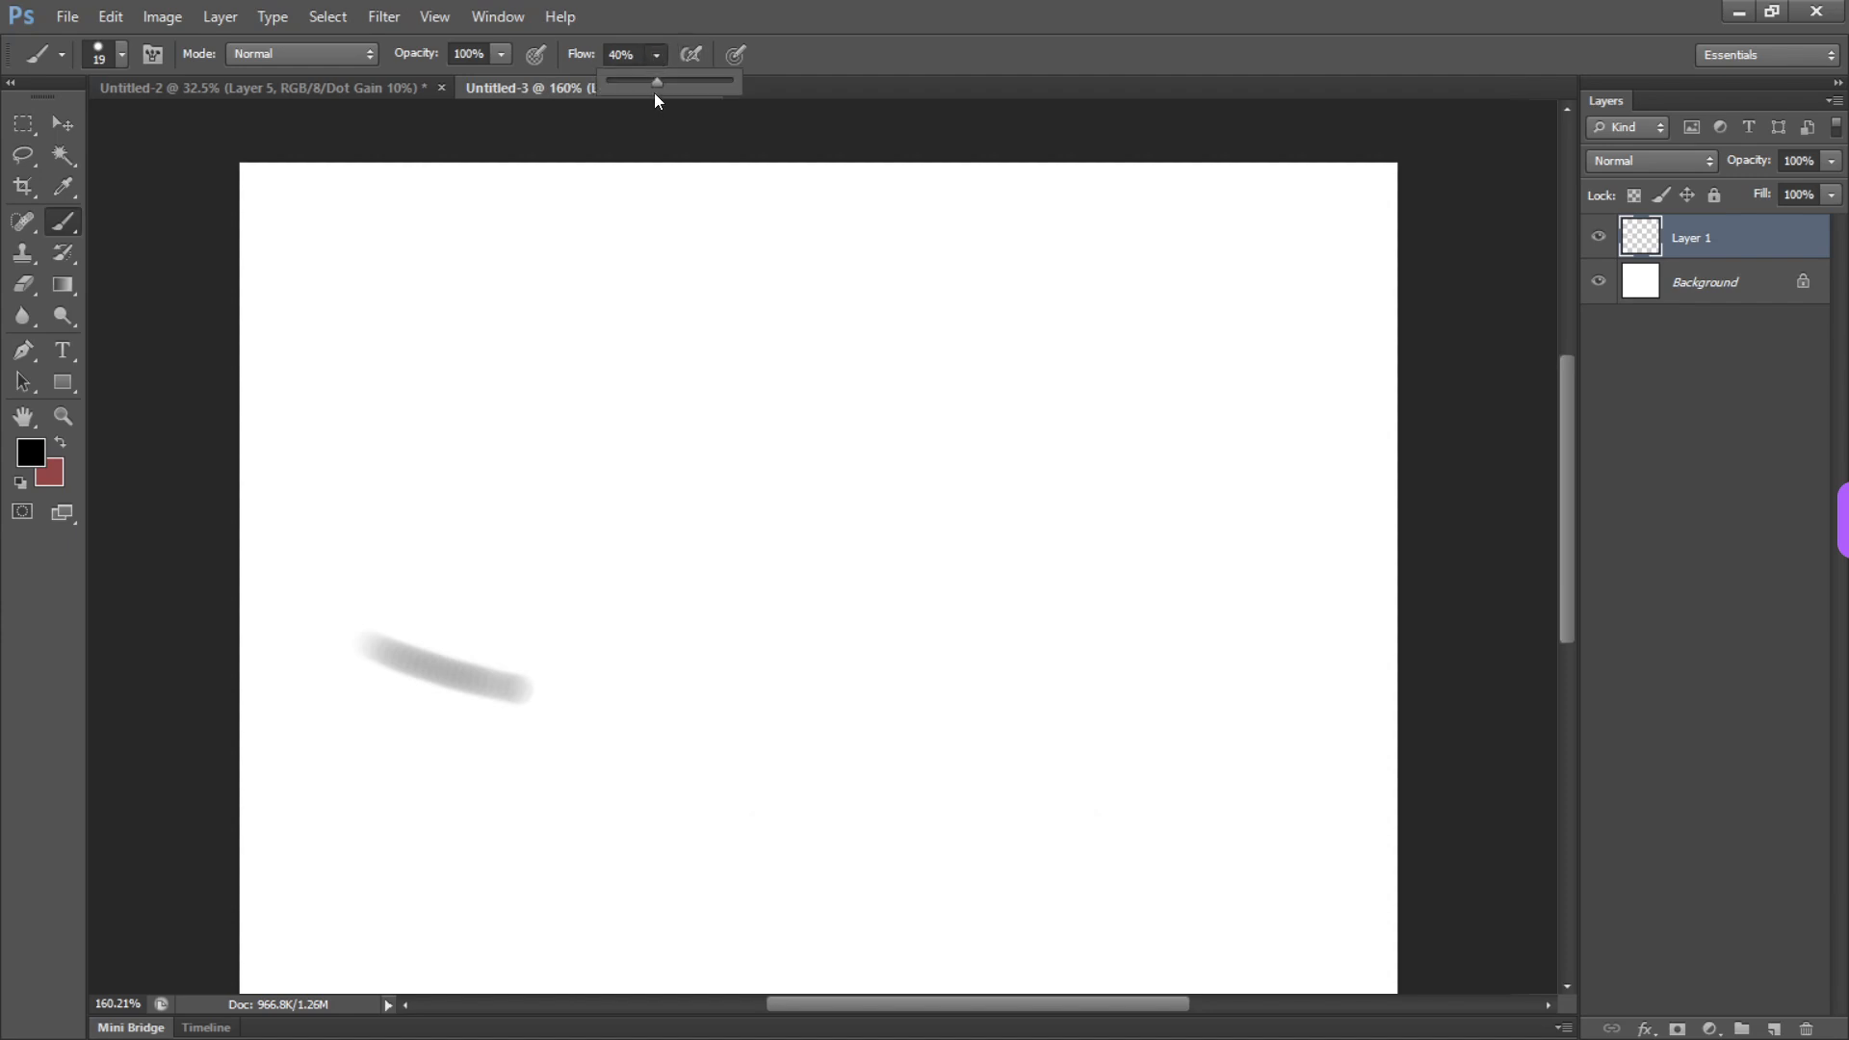
pyautogui.moveTo(776, 525)
pyautogui.mouseDown()
pyautogui.moveTo(921, 574)
pyautogui.moveTo(1096, 455)
pyautogui.mouseUp()
pyautogui.moveTo(732, 395)
pyautogui.mouseDown()
pyautogui.moveTo(611, 541)
pyautogui.moveTo(737, 647)
pyautogui.moveTo(893, 442)
pyautogui.mouseUp()
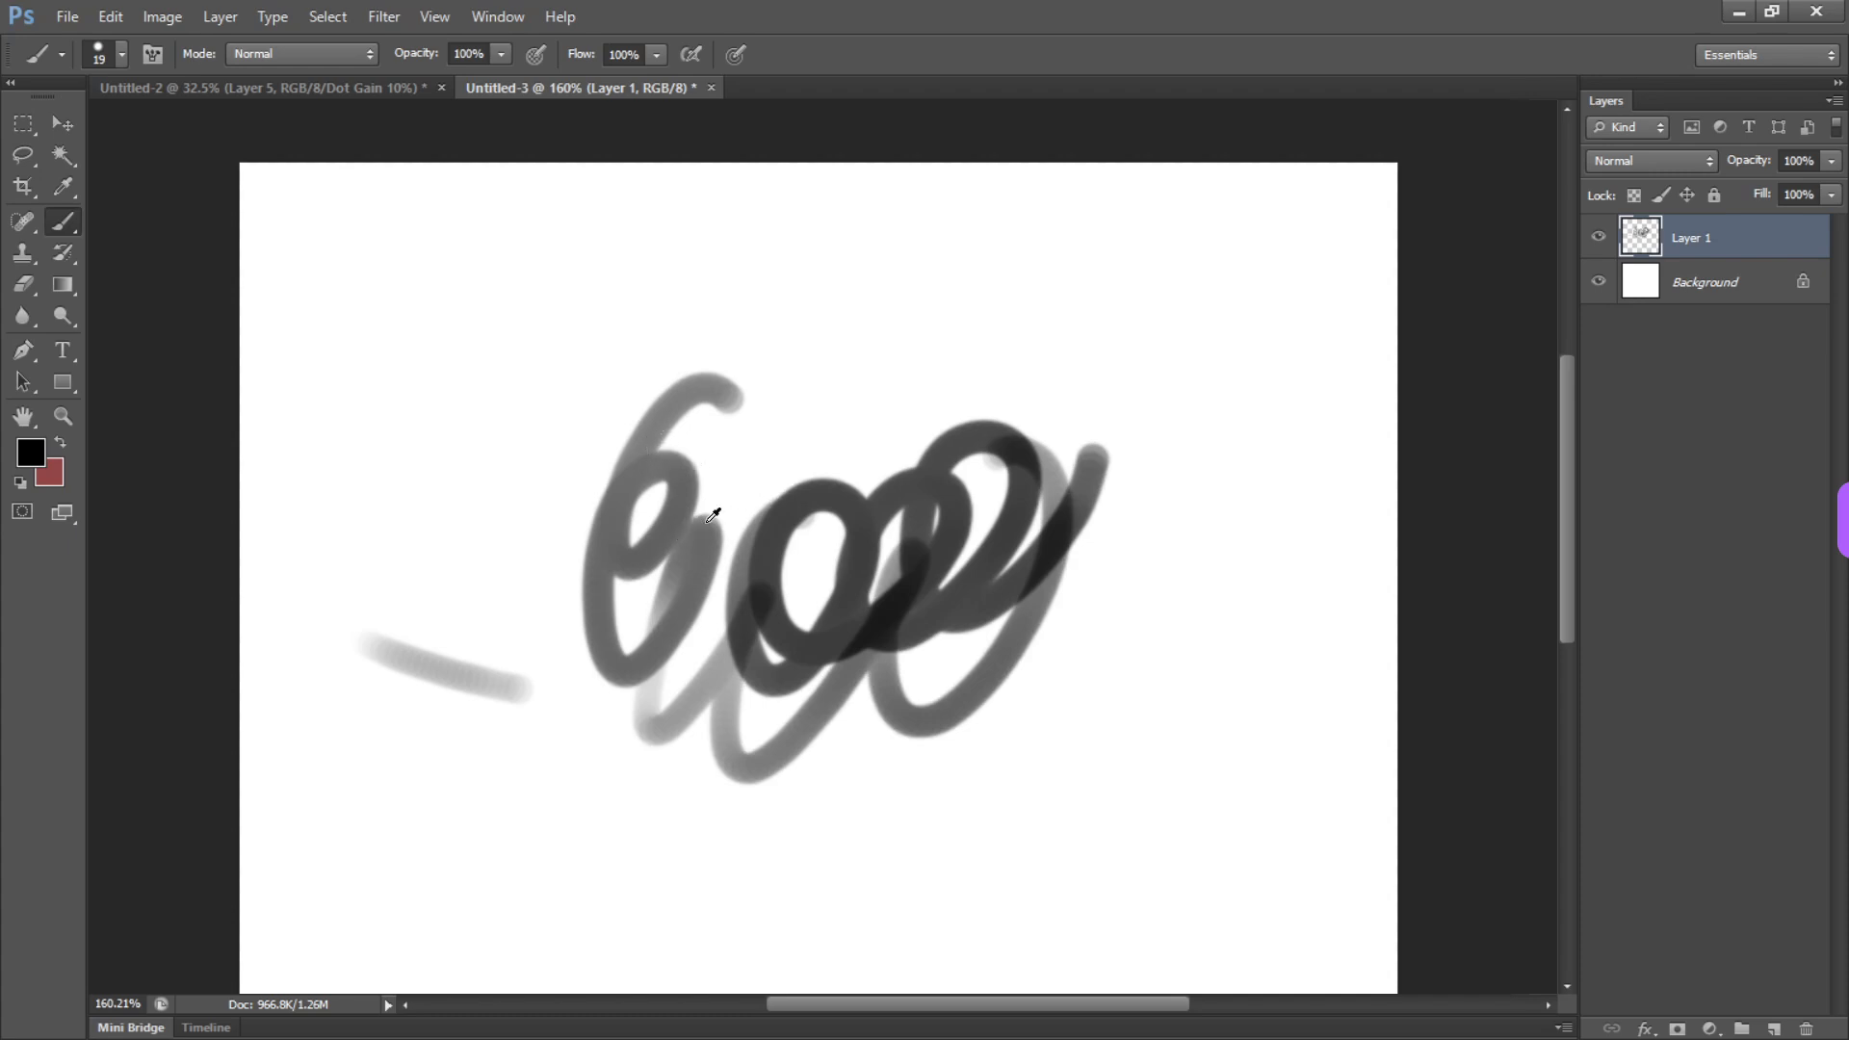
# Resize the brush interactively on the canvas, trying very large sizes before settling on a 71 px diameter
pyautogui.press('alt')
pyautogui.keyDown('alt'); pyautogui.rightClick(728, 494); pyautogui.keyUp('alt')
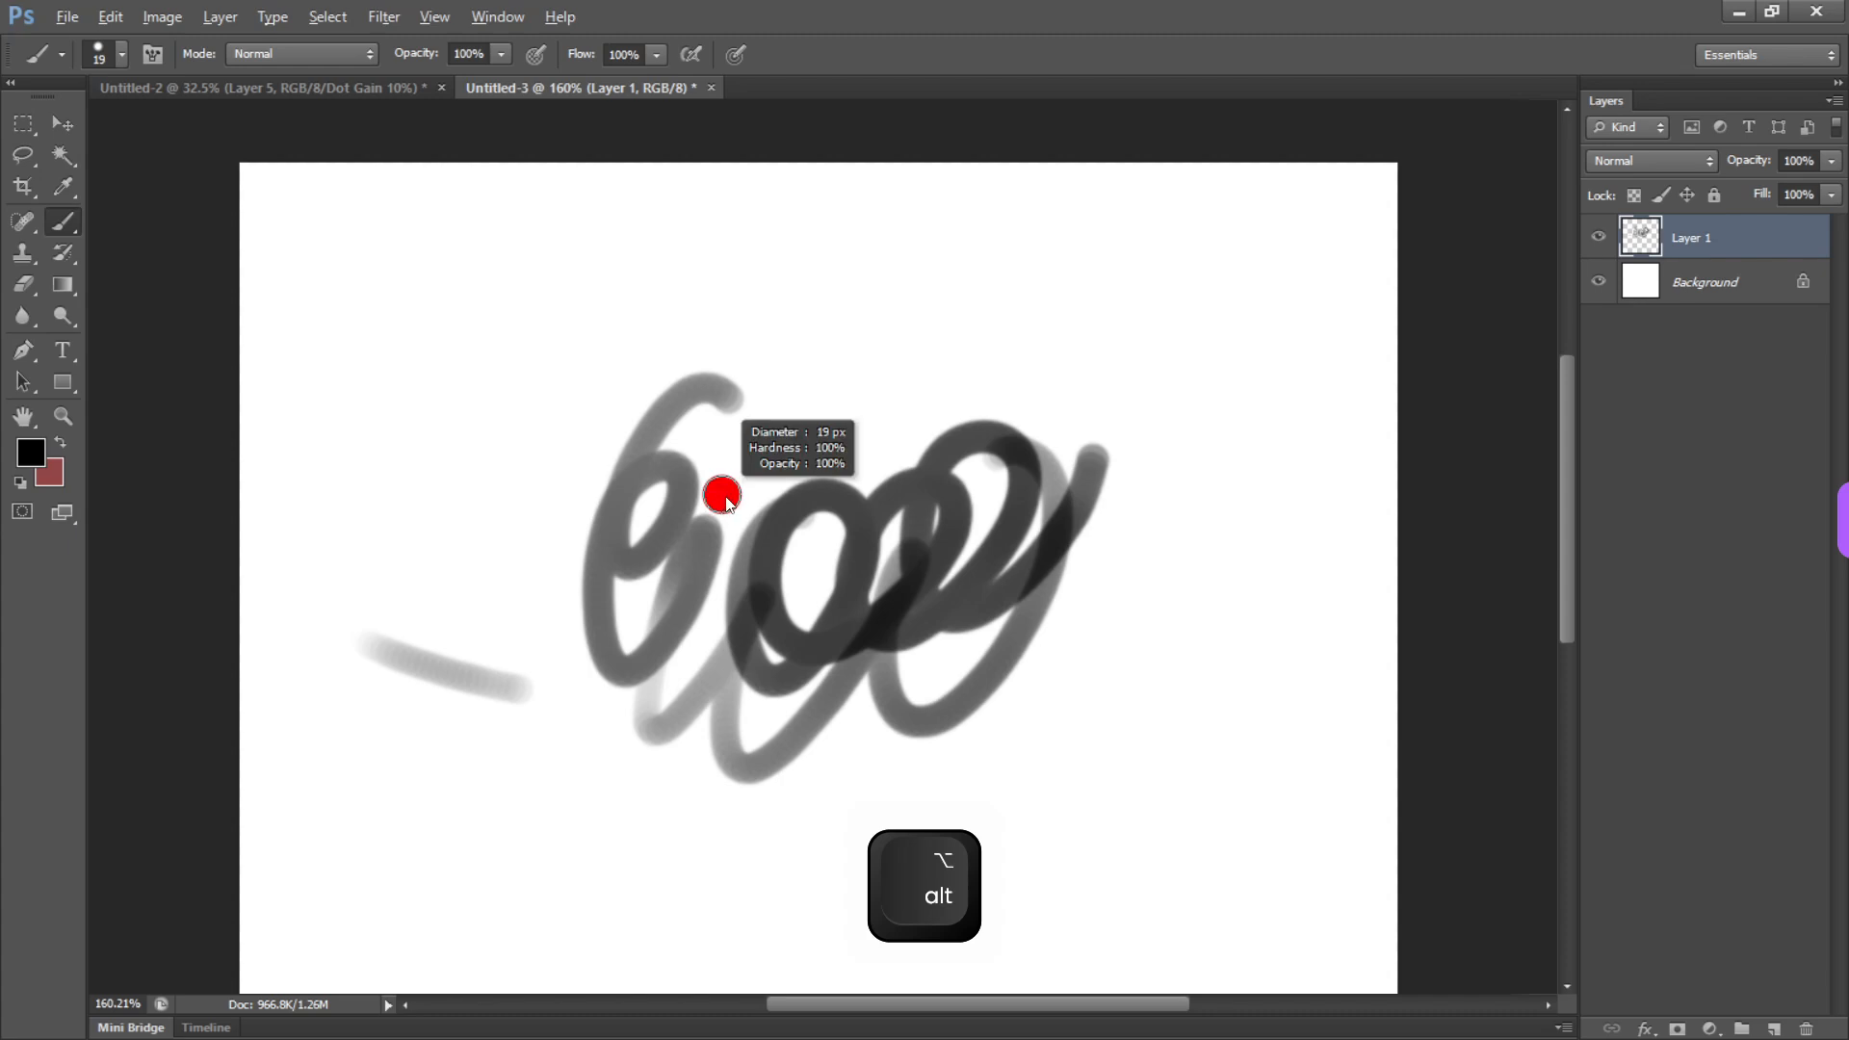
pyautogui.moveTo(724, 498)
pyautogui.mouseDown()
pyautogui.moveTo(1057, 559)
pyautogui.moveTo(848, 527)
pyautogui.moveTo(577, 524)
pyautogui.moveTo(1004, 513)
pyautogui.moveTo(655, 453)
pyautogui.moveTo(1060, 478)
pyautogui.moveTo(780, 460)
pyautogui.mouseUp()
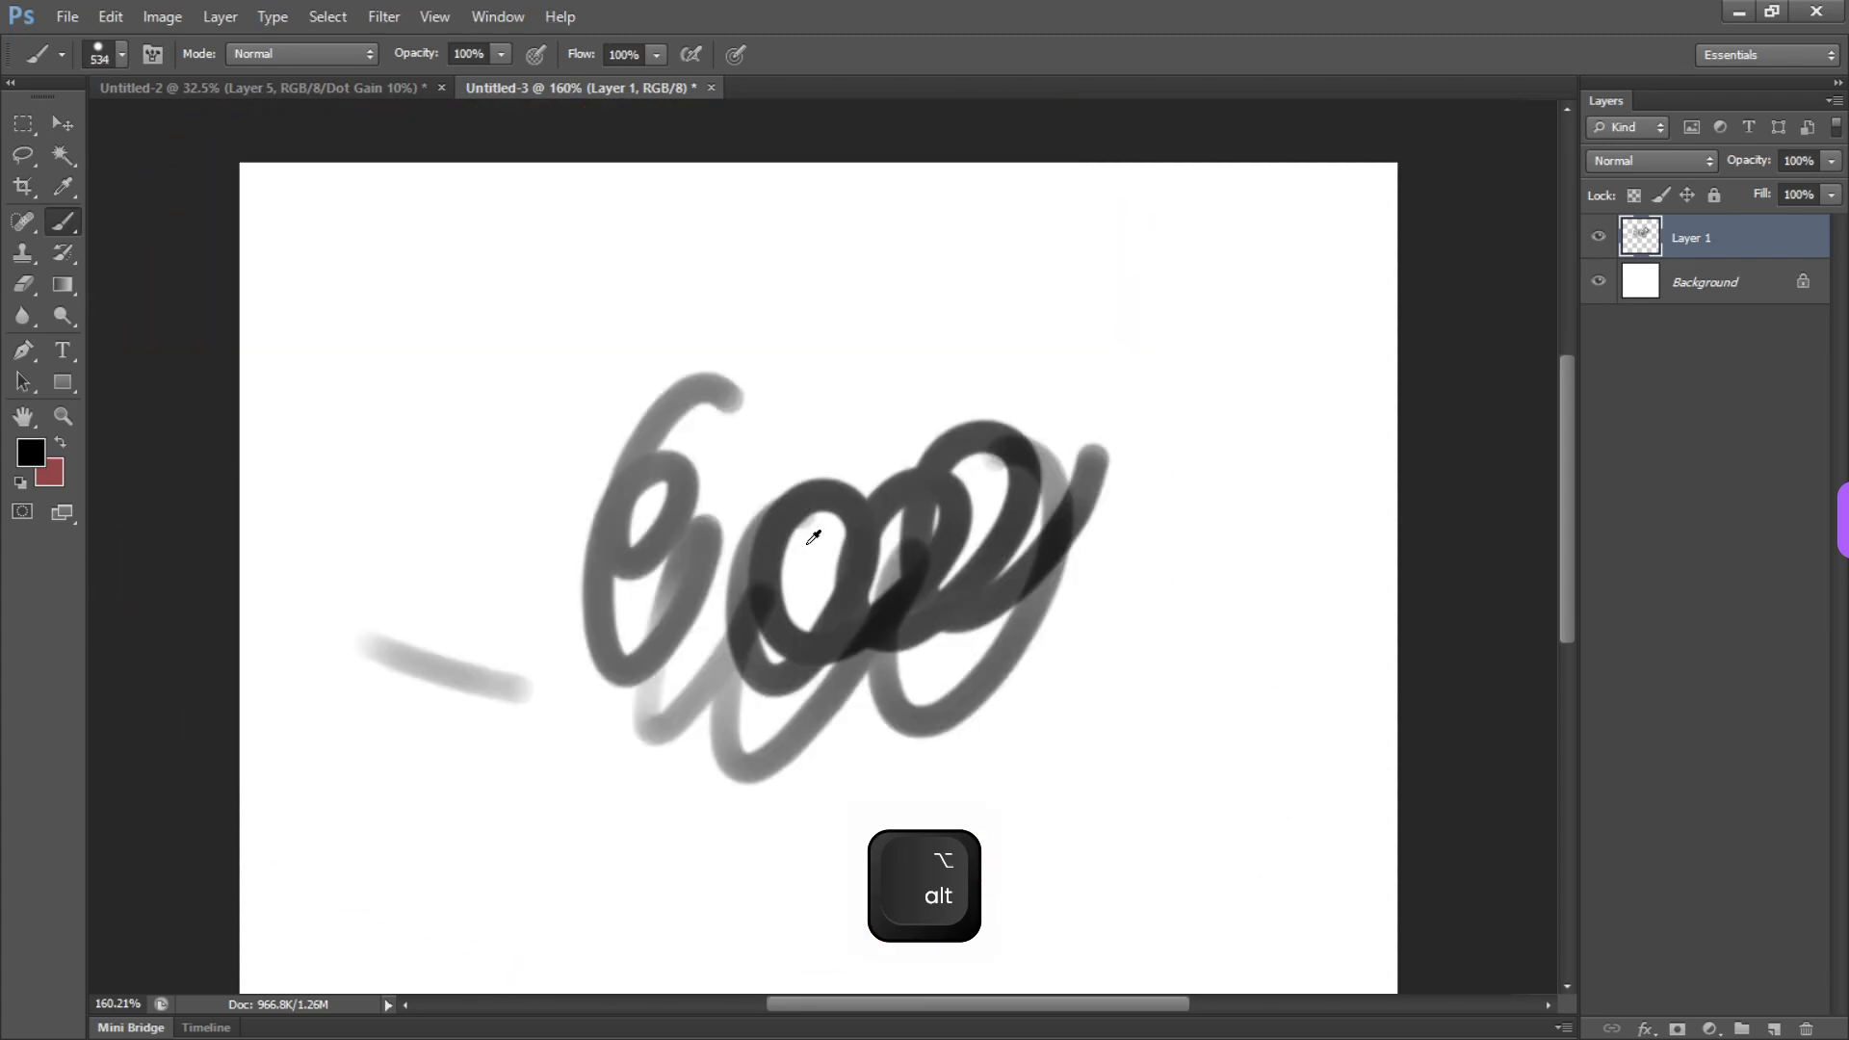
pyautogui.moveTo(813, 554)
pyautogui.mouseDown()
pyautogui.moveTo(362, 549)
pyautogui.moveTo(585, 603)
pyautogui.moveTo(434, 570)
pyautogui.moveTo(446, 546)
pyautogui.mouseUp()
pyautogui.moveTo(846, 590)
pyautogui.mouseDown()
pyautogui.moveTo(875, 599)
pyautogui.moveTo(886, 382)
pyautogui.moveTo(847, 764)
pyautogui.moveTo(884, 339)
pyautogui.moveTo(832, 666)
pyautogui.moveTo(871, 377)
pyautogui.moveTo(875, 645)
pyautogui.moveTo(867, 417)
pyautogui.moveTo(848, 694)
pyautogui.moveTo(860, 501)
pyautogui.mouseUp()
pyautogui.press('b')
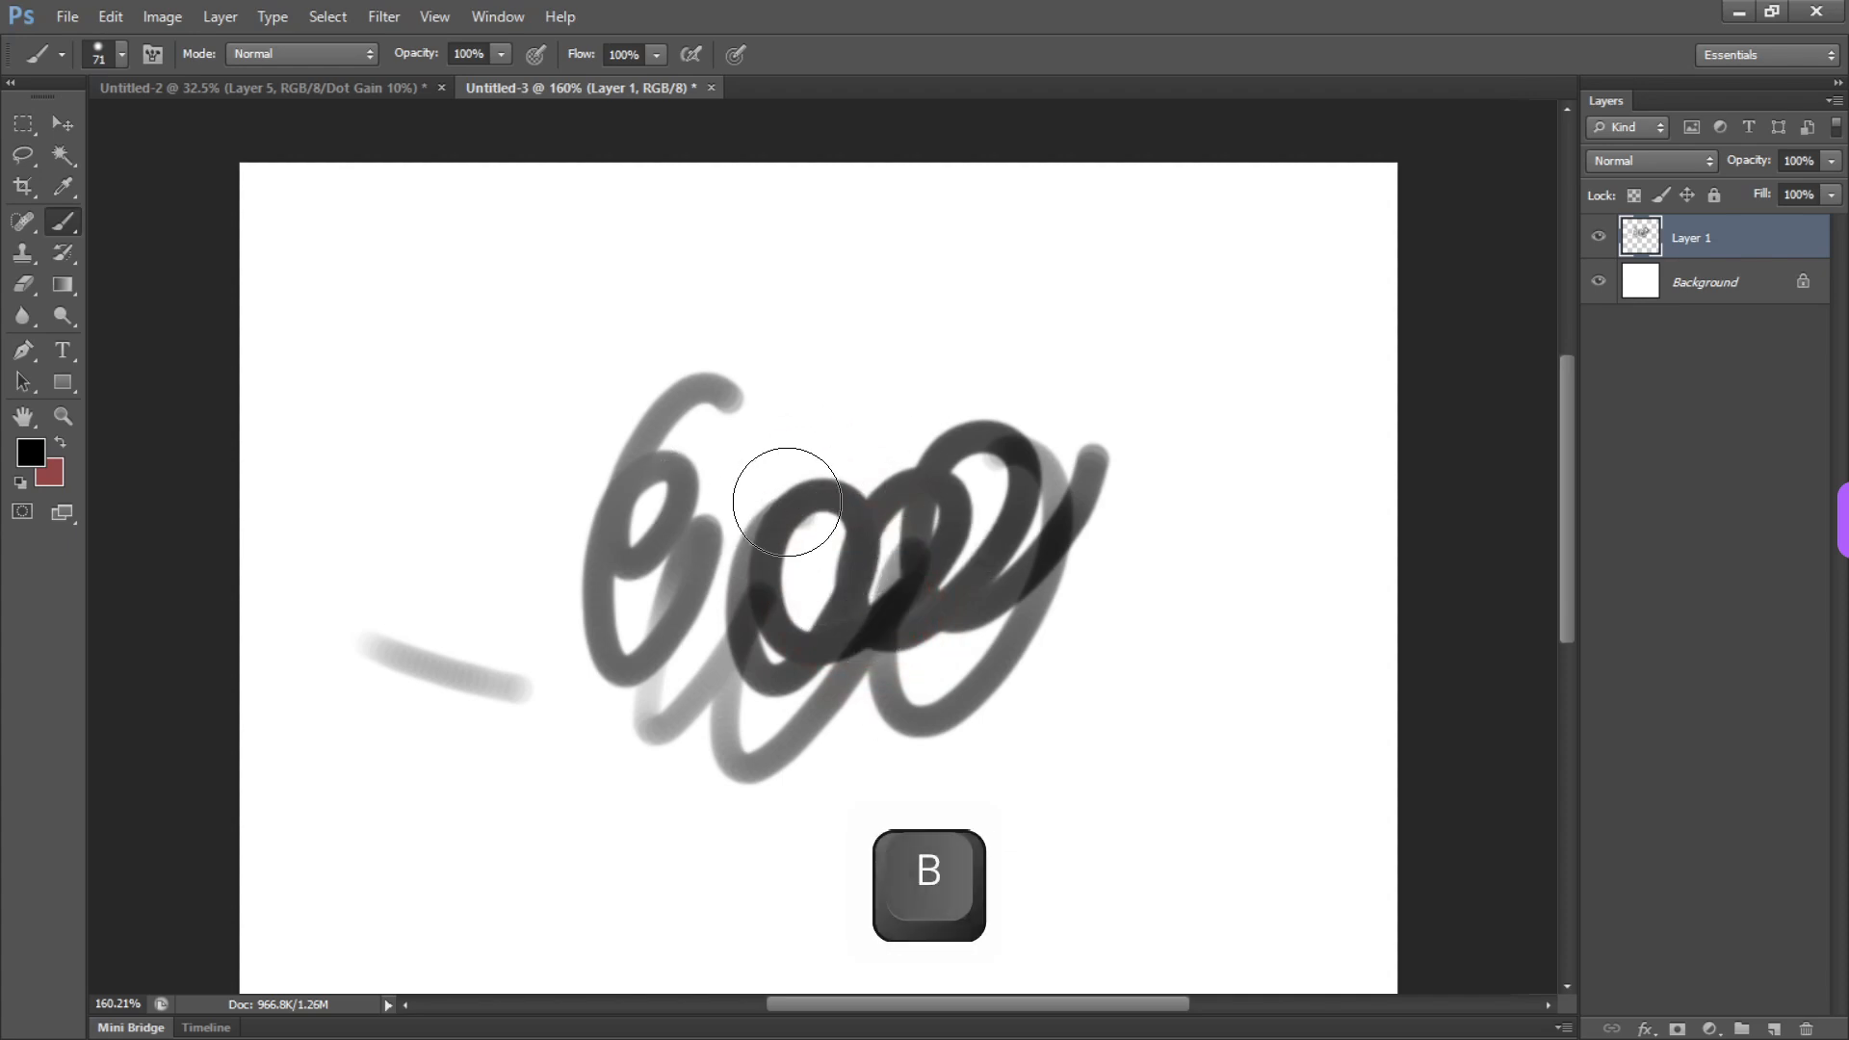
# Erase all the looping strokes from Layer 1 using a rectangular selection, deselect and reactivate the Brush tool
pyautogui.press('m')
pyautogui.moveTo(246, 208); pyautogui.dragTo(1361, 853)
pyautogui.press('Delete')
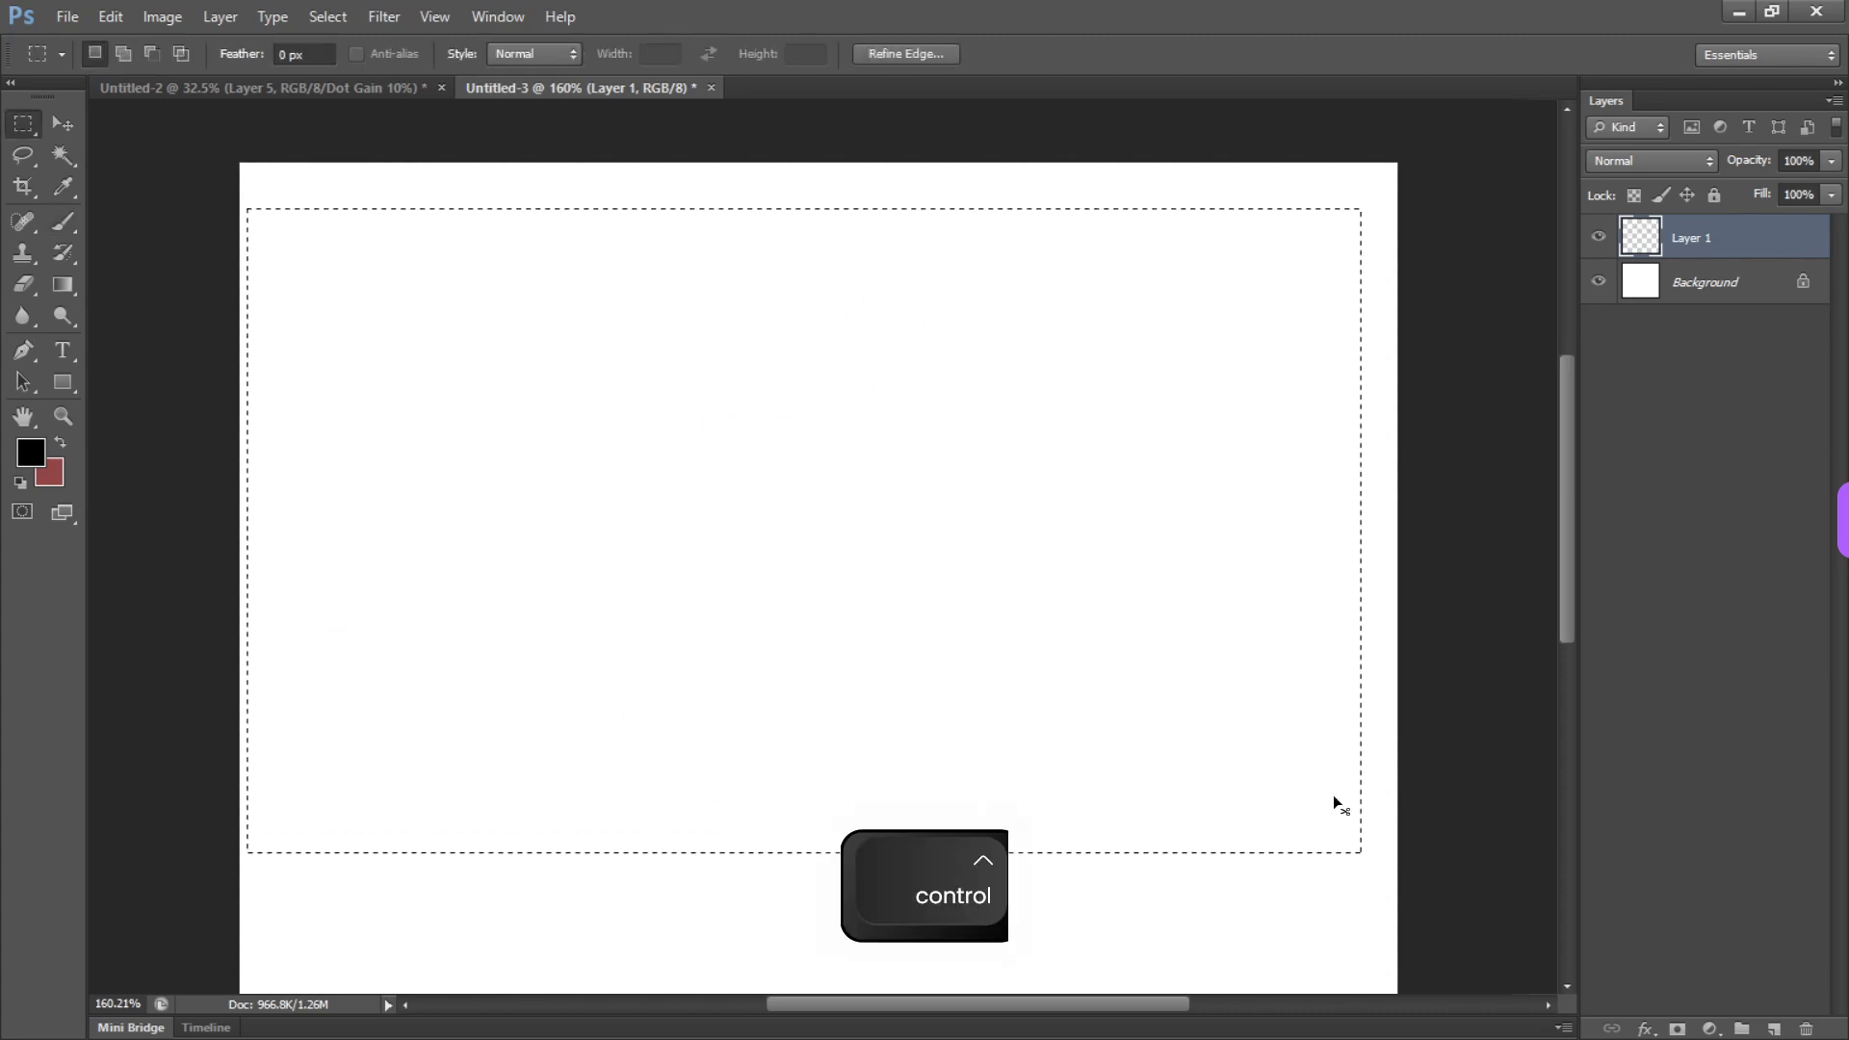
pyautogui.hotkey('ctrl', 'd')
pyautogui.press('b')
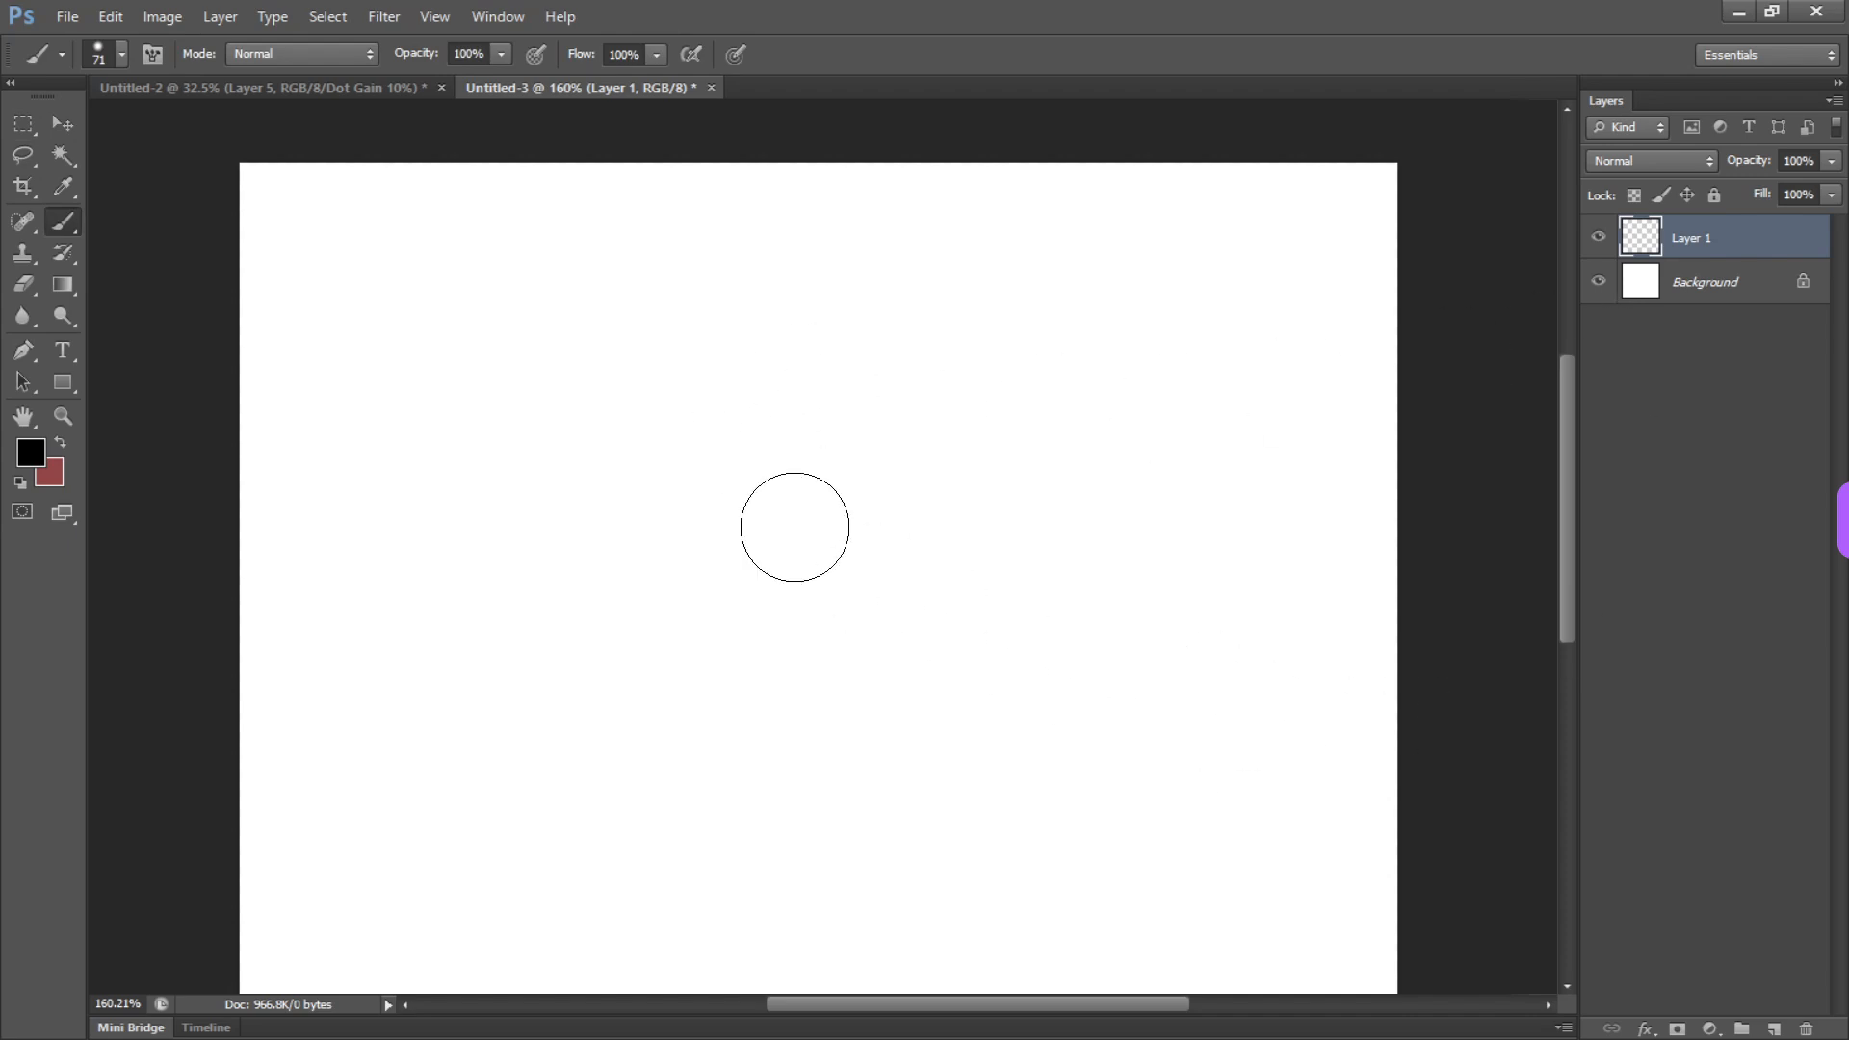
# Select a tall rectangle in the canvas's left half and fill it with the red background colour, then the black foreground colour
pyautogui.press('m')
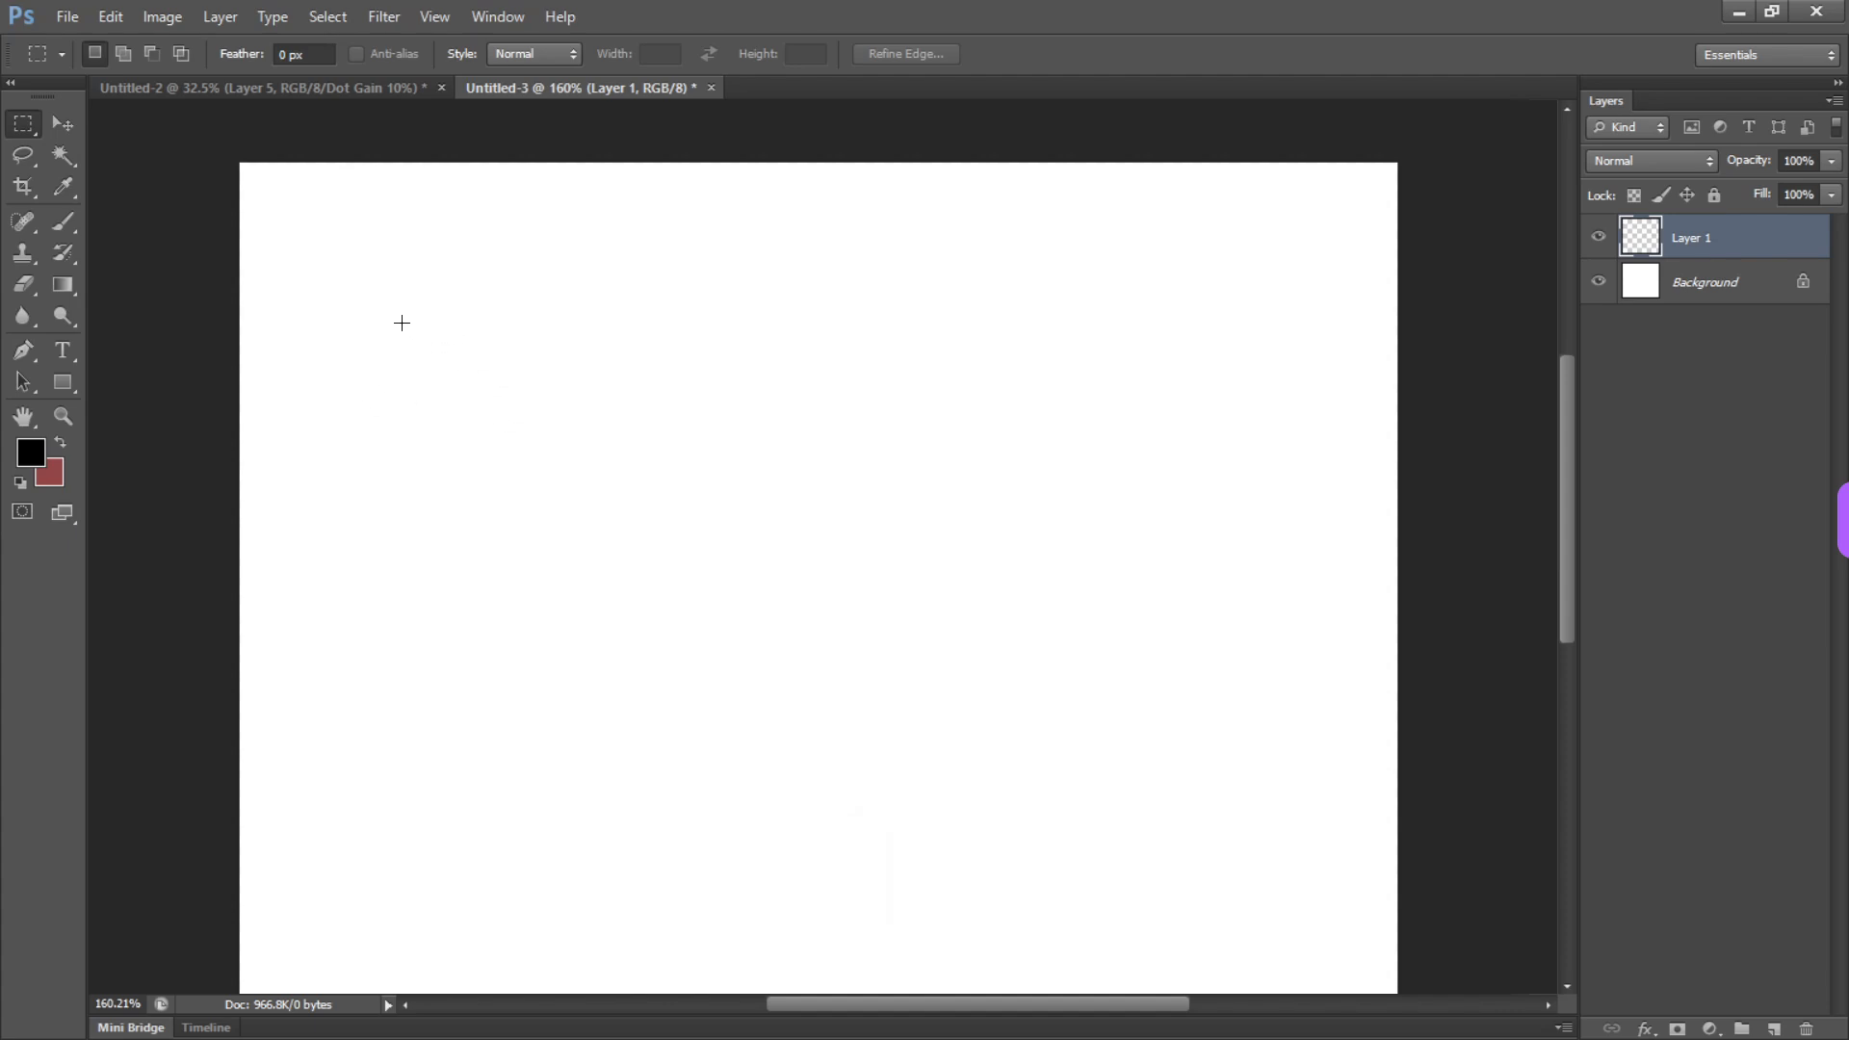
pyautogui.moveTo(403, 296); pyautogui.dragTo(696, 762)
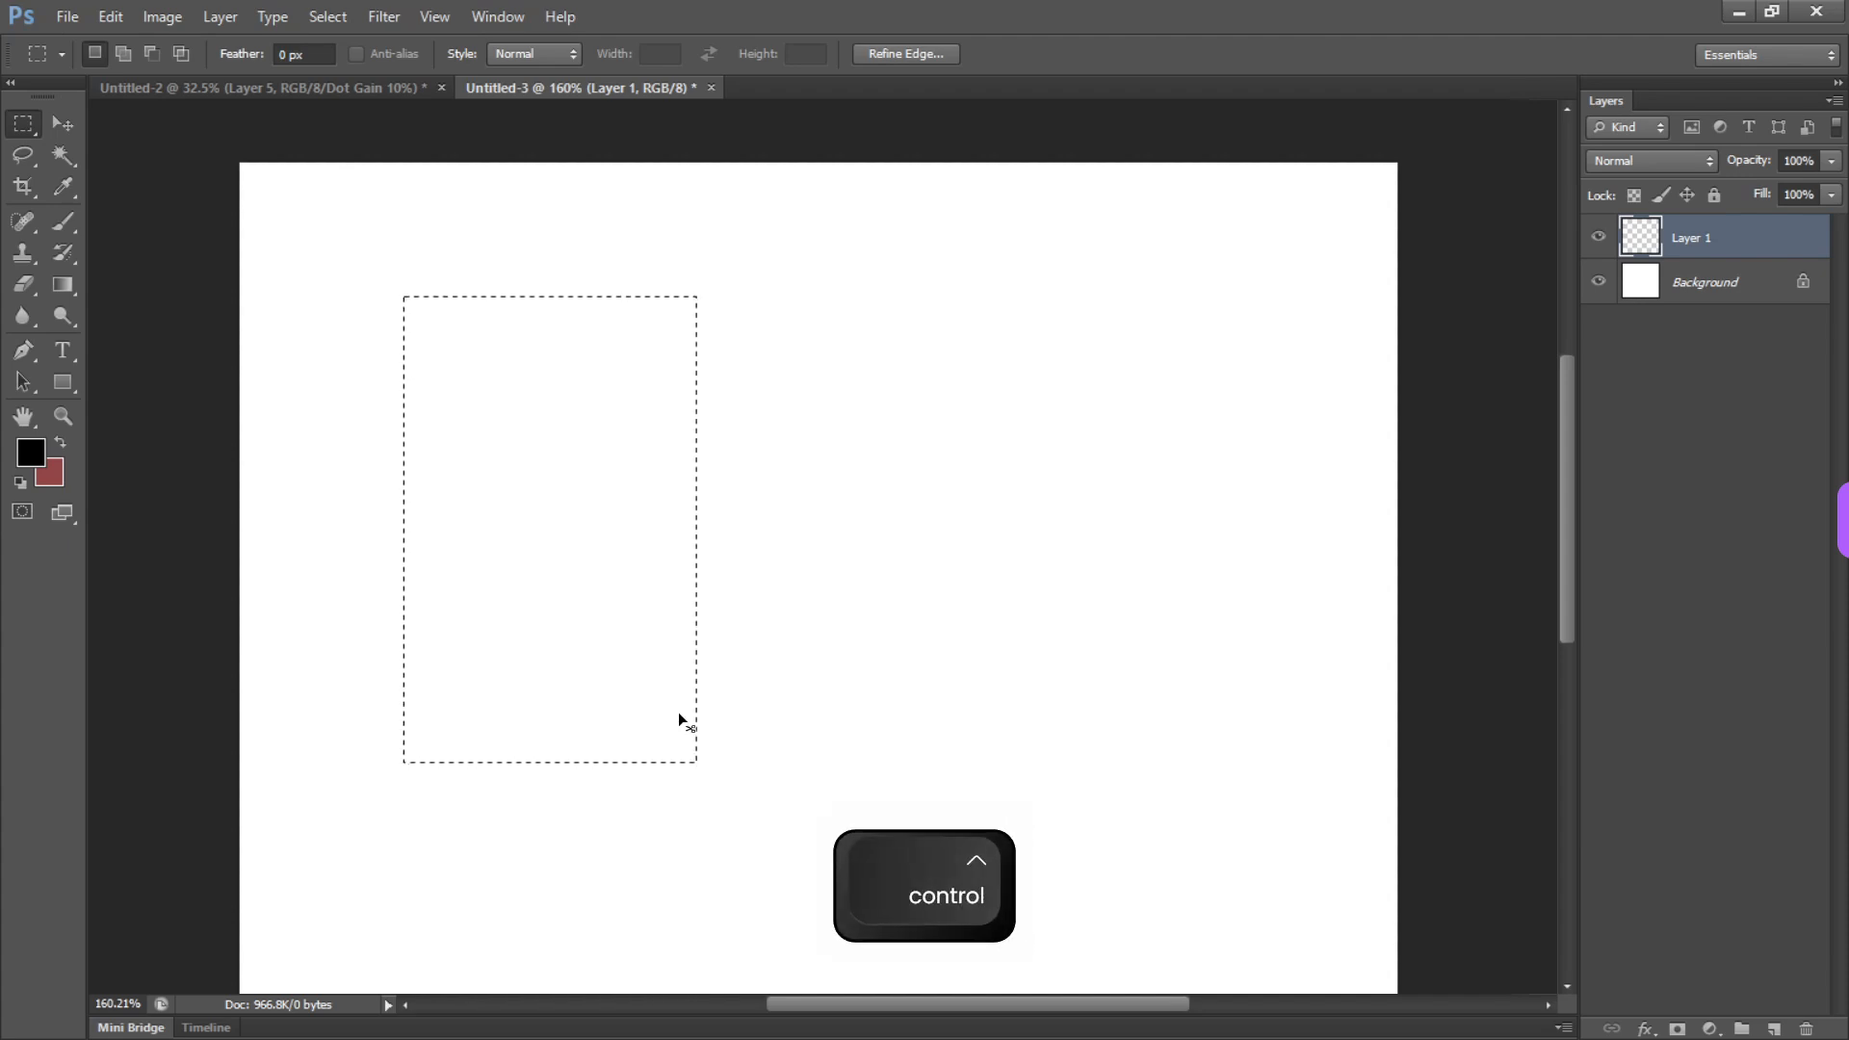
pyautogui.hotkey('ctrl', 'BackSpace')
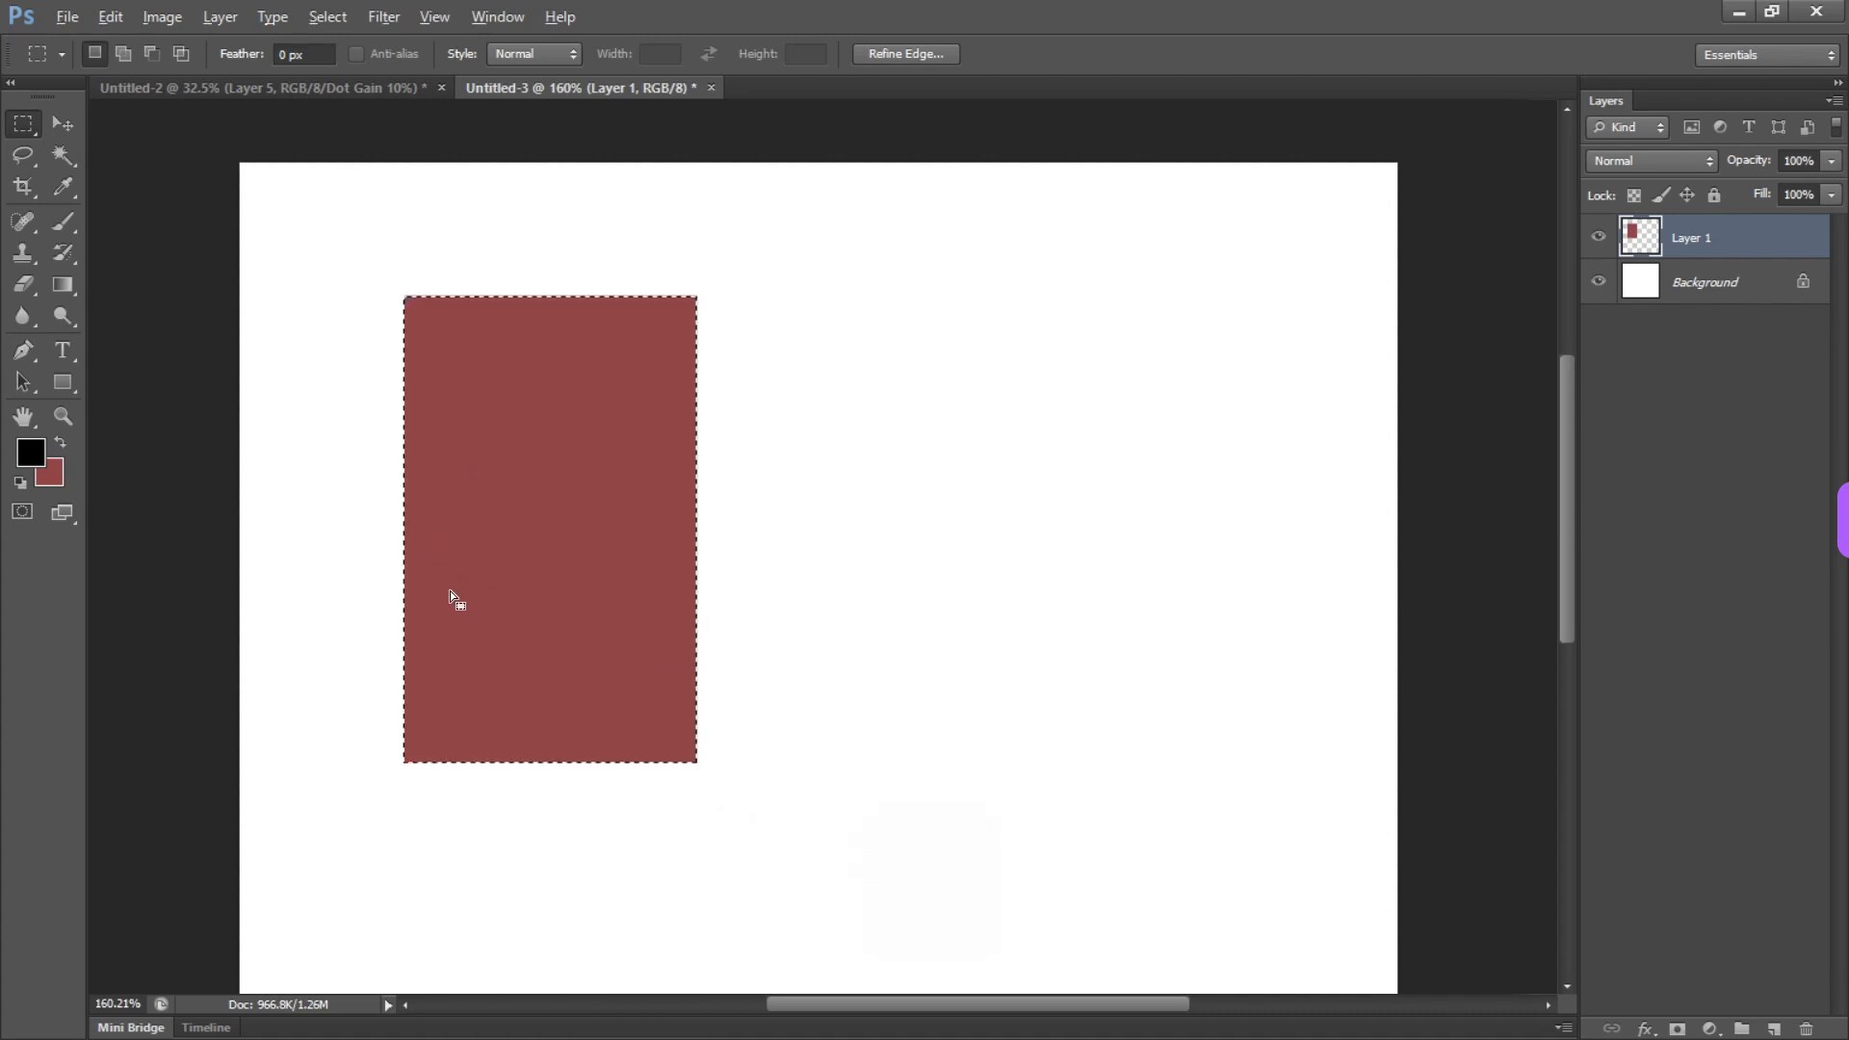
pyautogui.press('alt')
pyautogui.hotkey('alt', 'BackSpace')
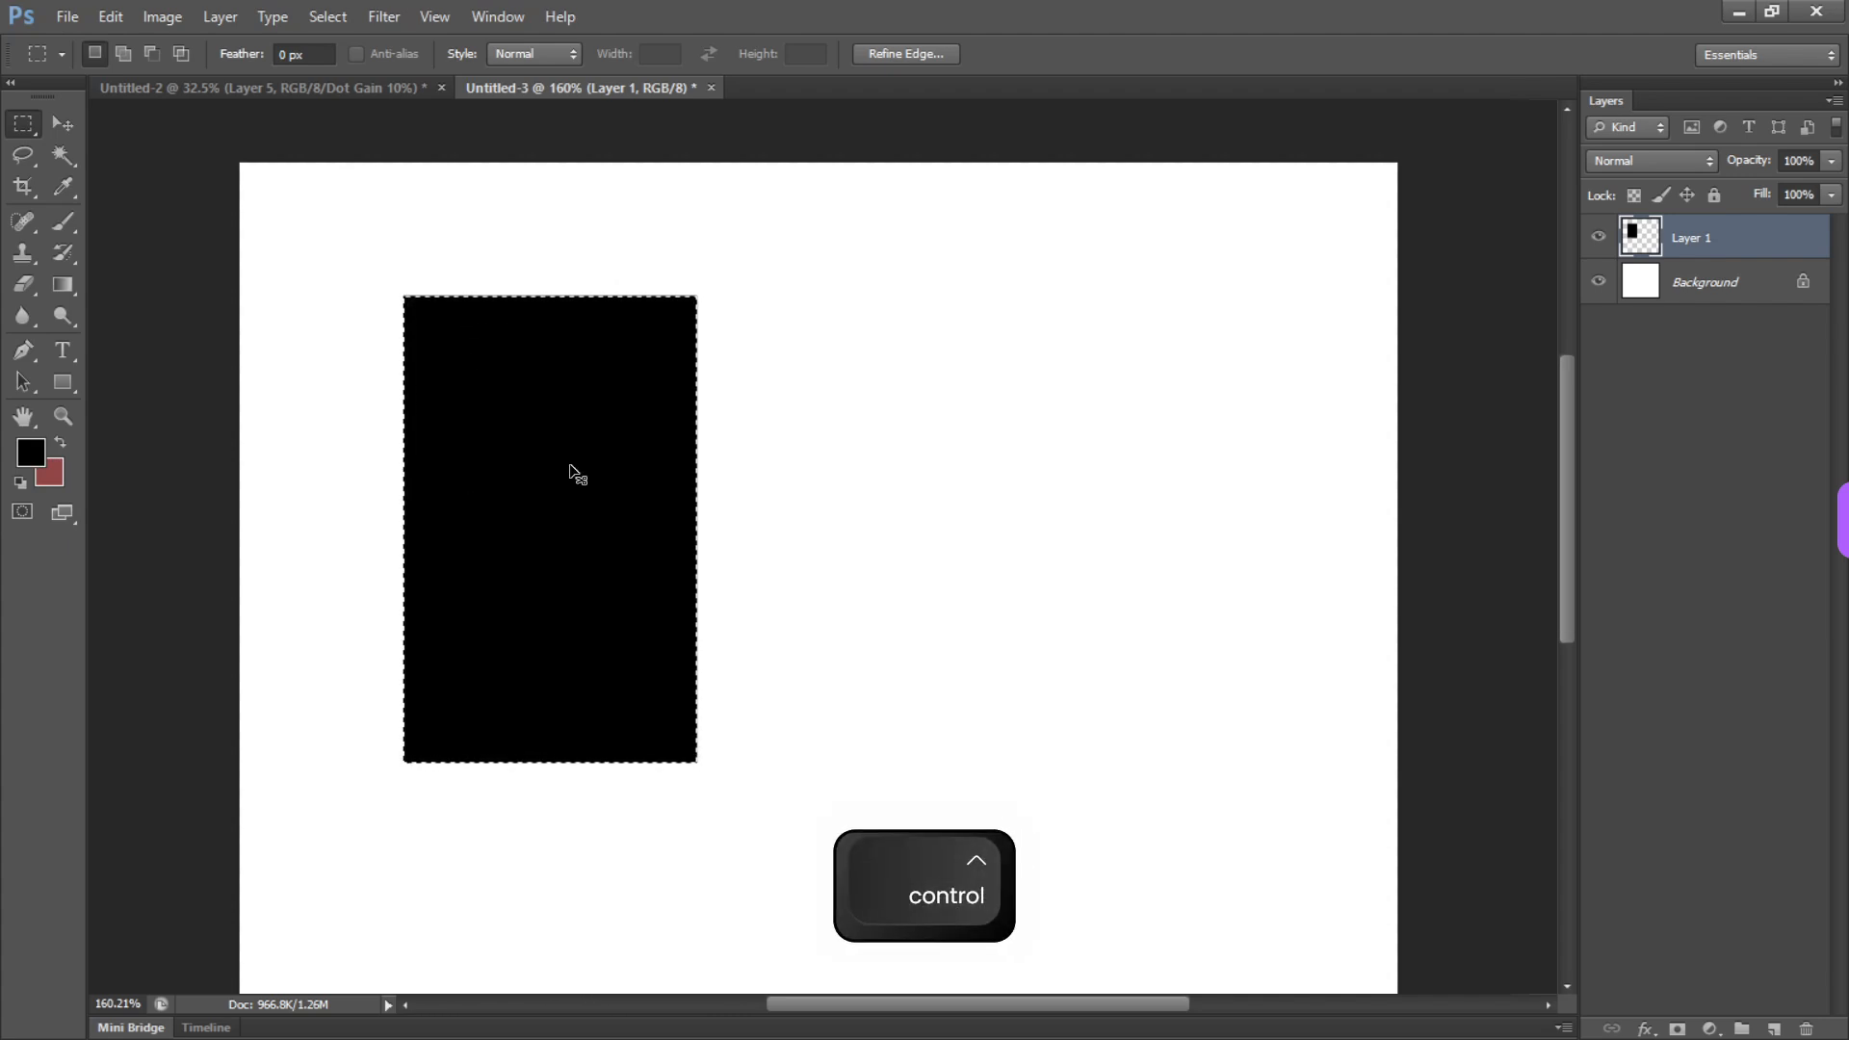
# Deselect and move the black rectangle to the right and slightly down
pyautogui.hotkey('ctrl', 'd')
pyautogui.press('v')
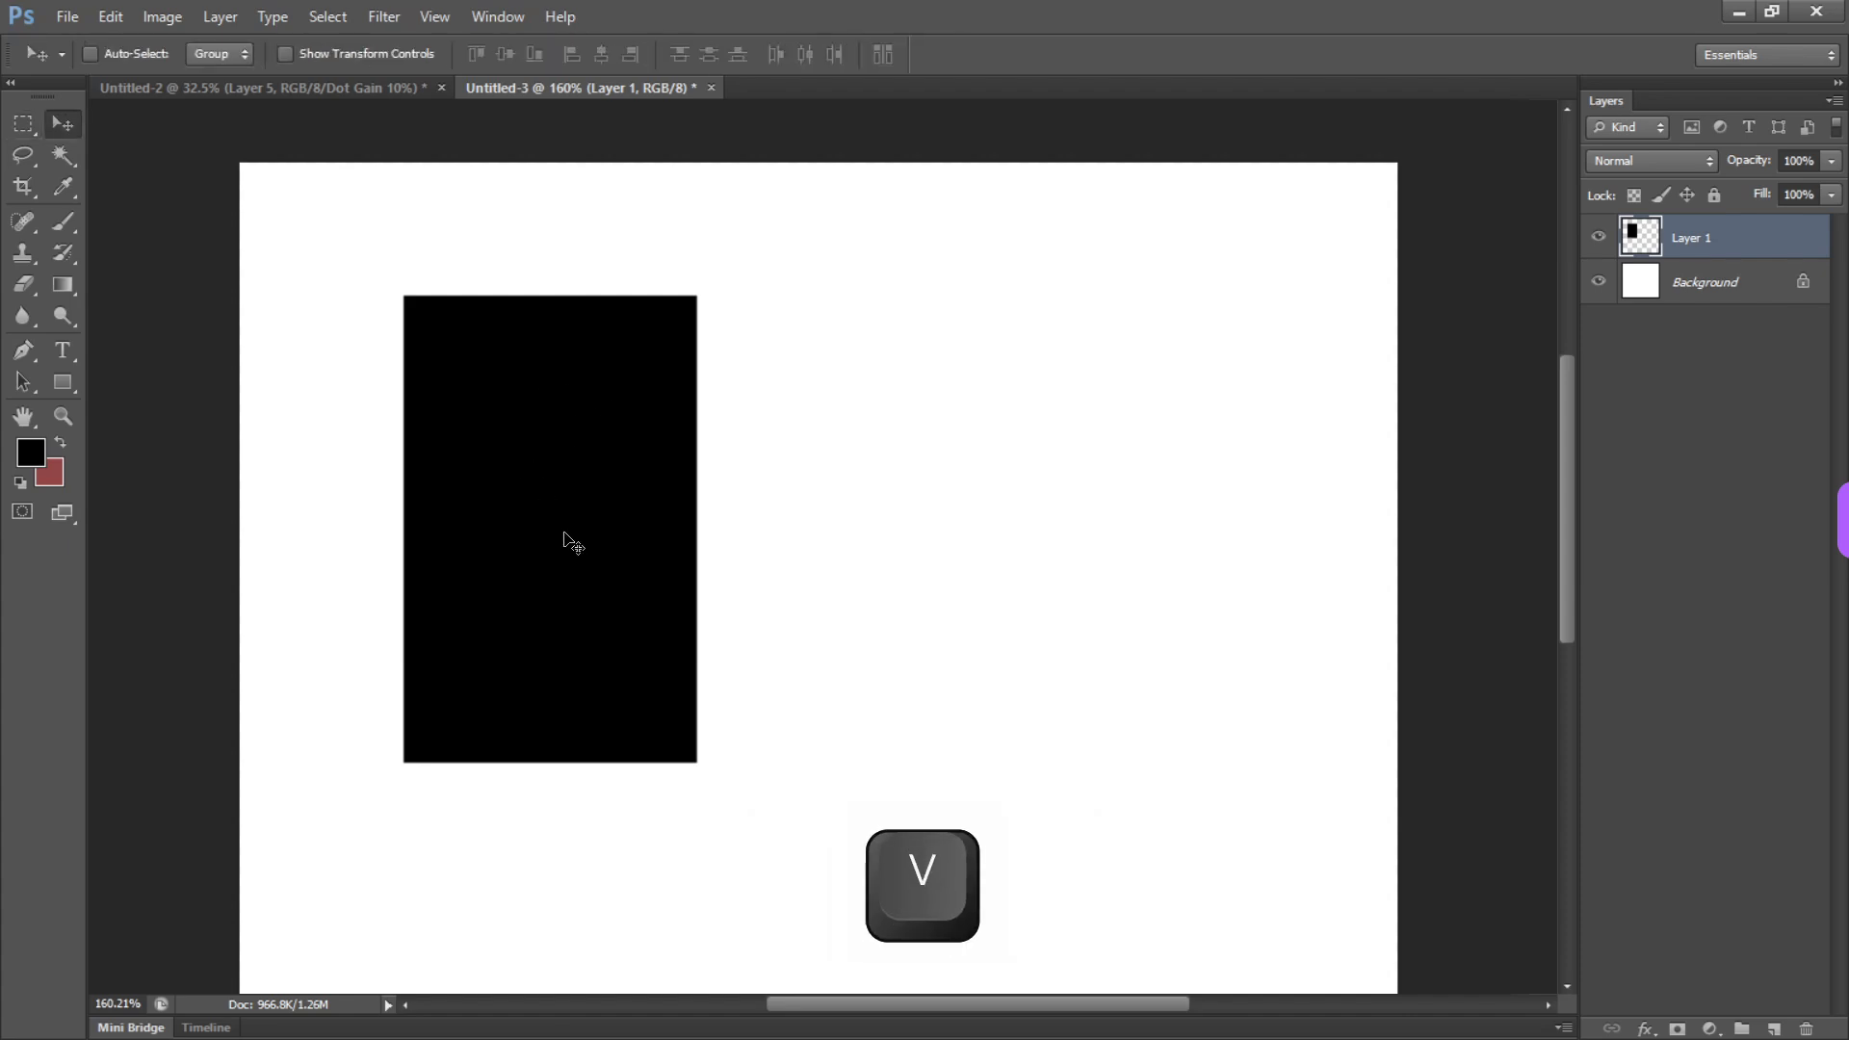
pyautogui.moveTo(565, 541); pyautogui.dragTo(707, 538)
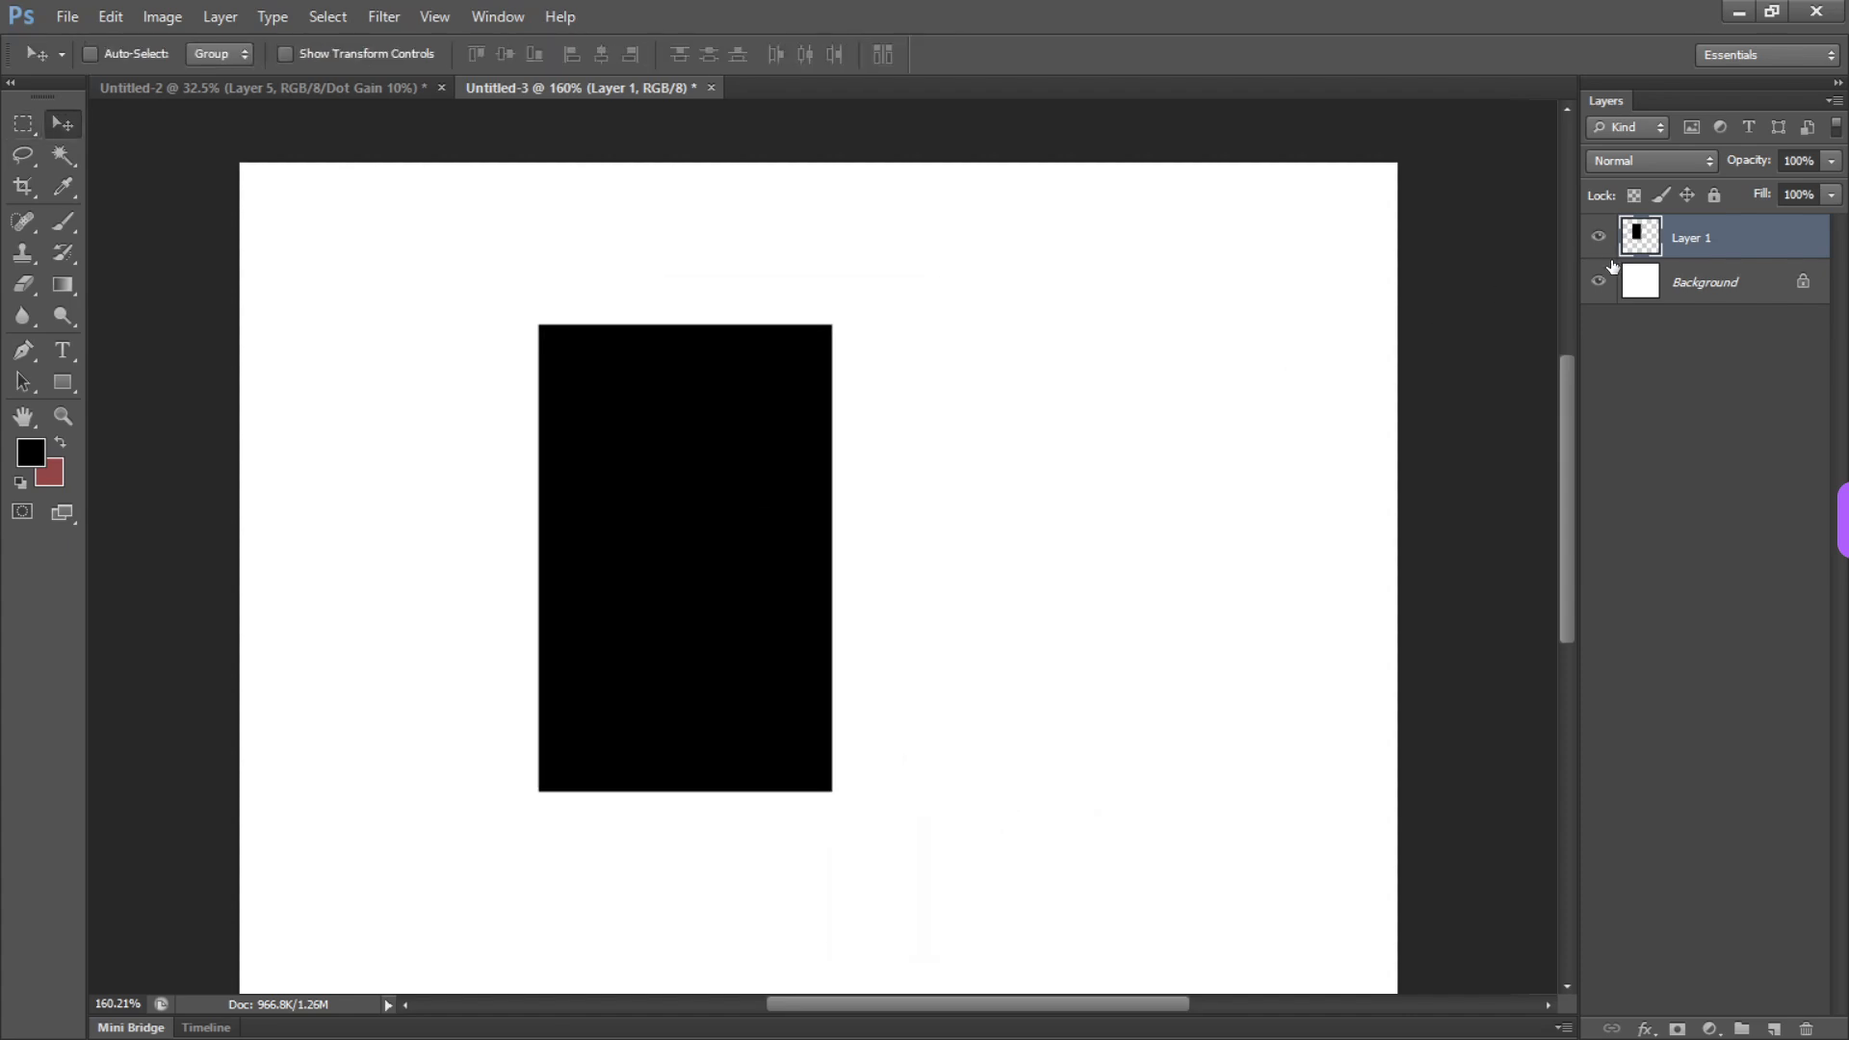
# Toggle the transparent-pixel lock on Layer 1 repeatedly, leaving it turned on
pyautogui.click(1635, 195)
pyautogui.press('/')
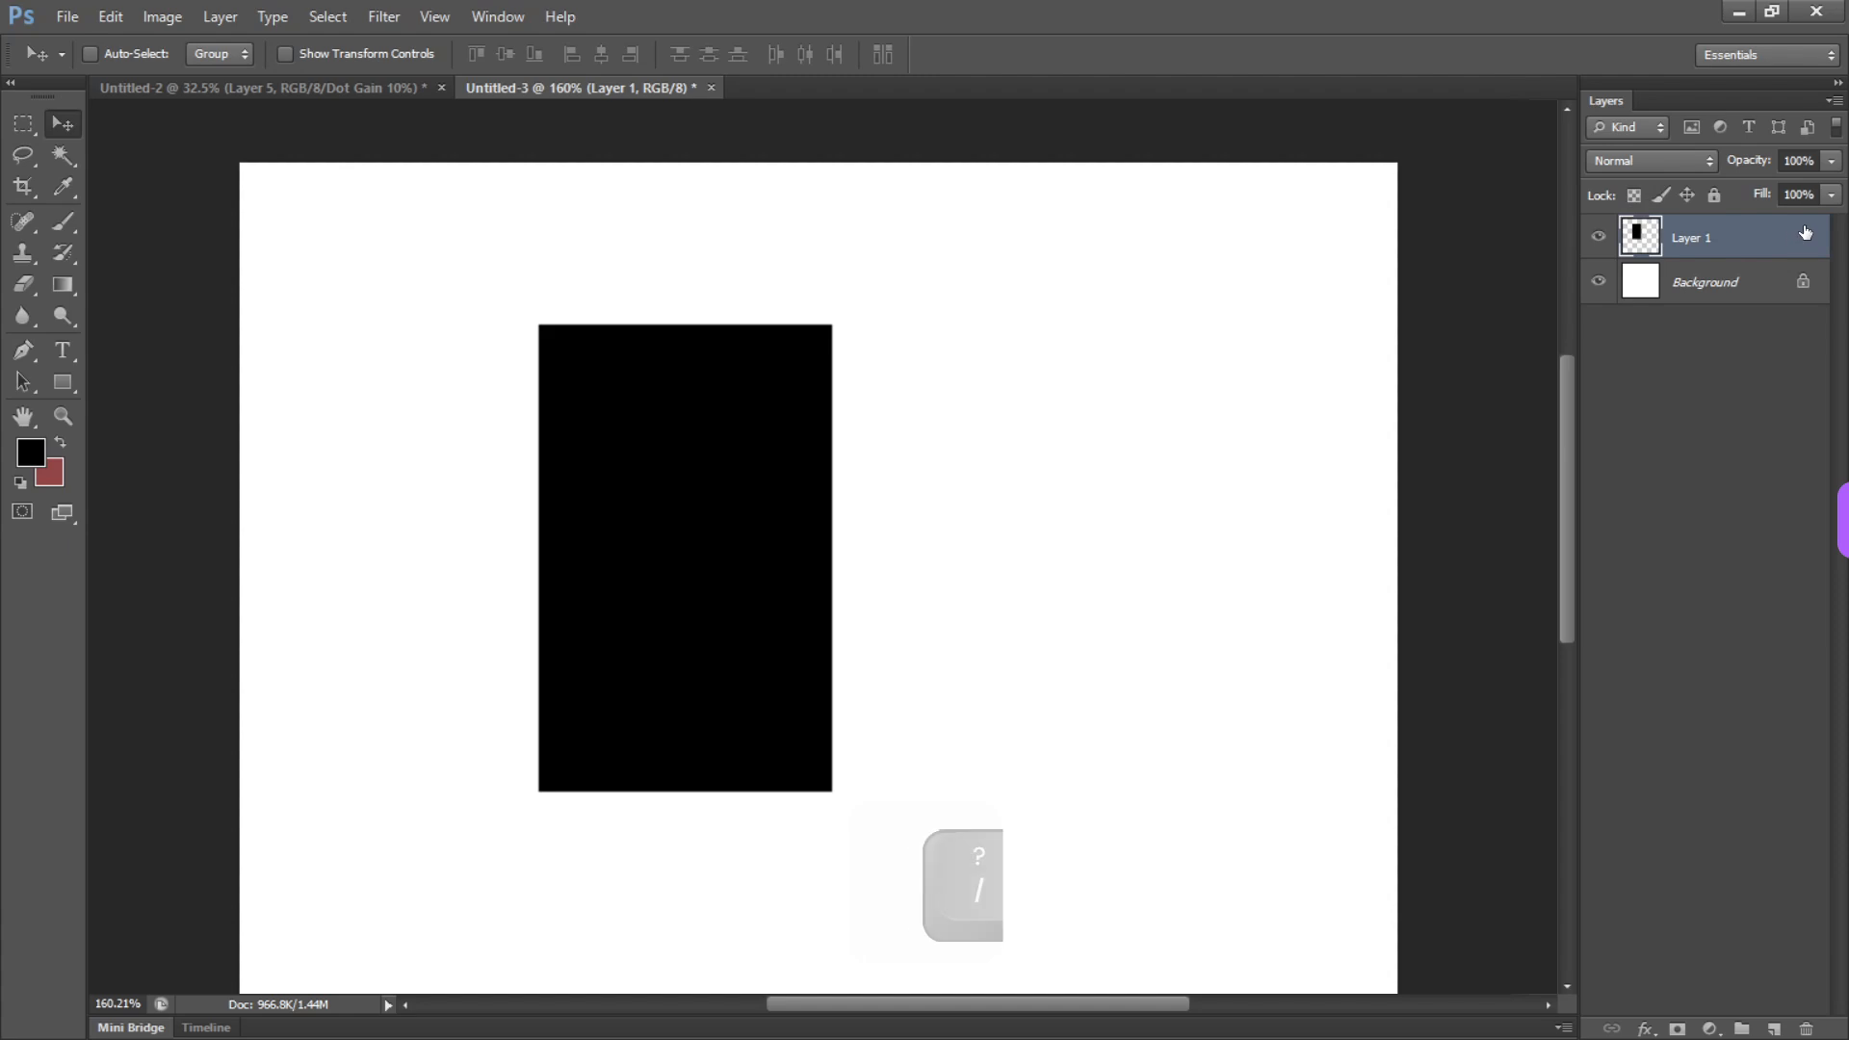
pyautogui.press('/')
pyautogui.press('/')
pyautogui.press('/')
pyautogui.press('/')
pyautogui.press('/')
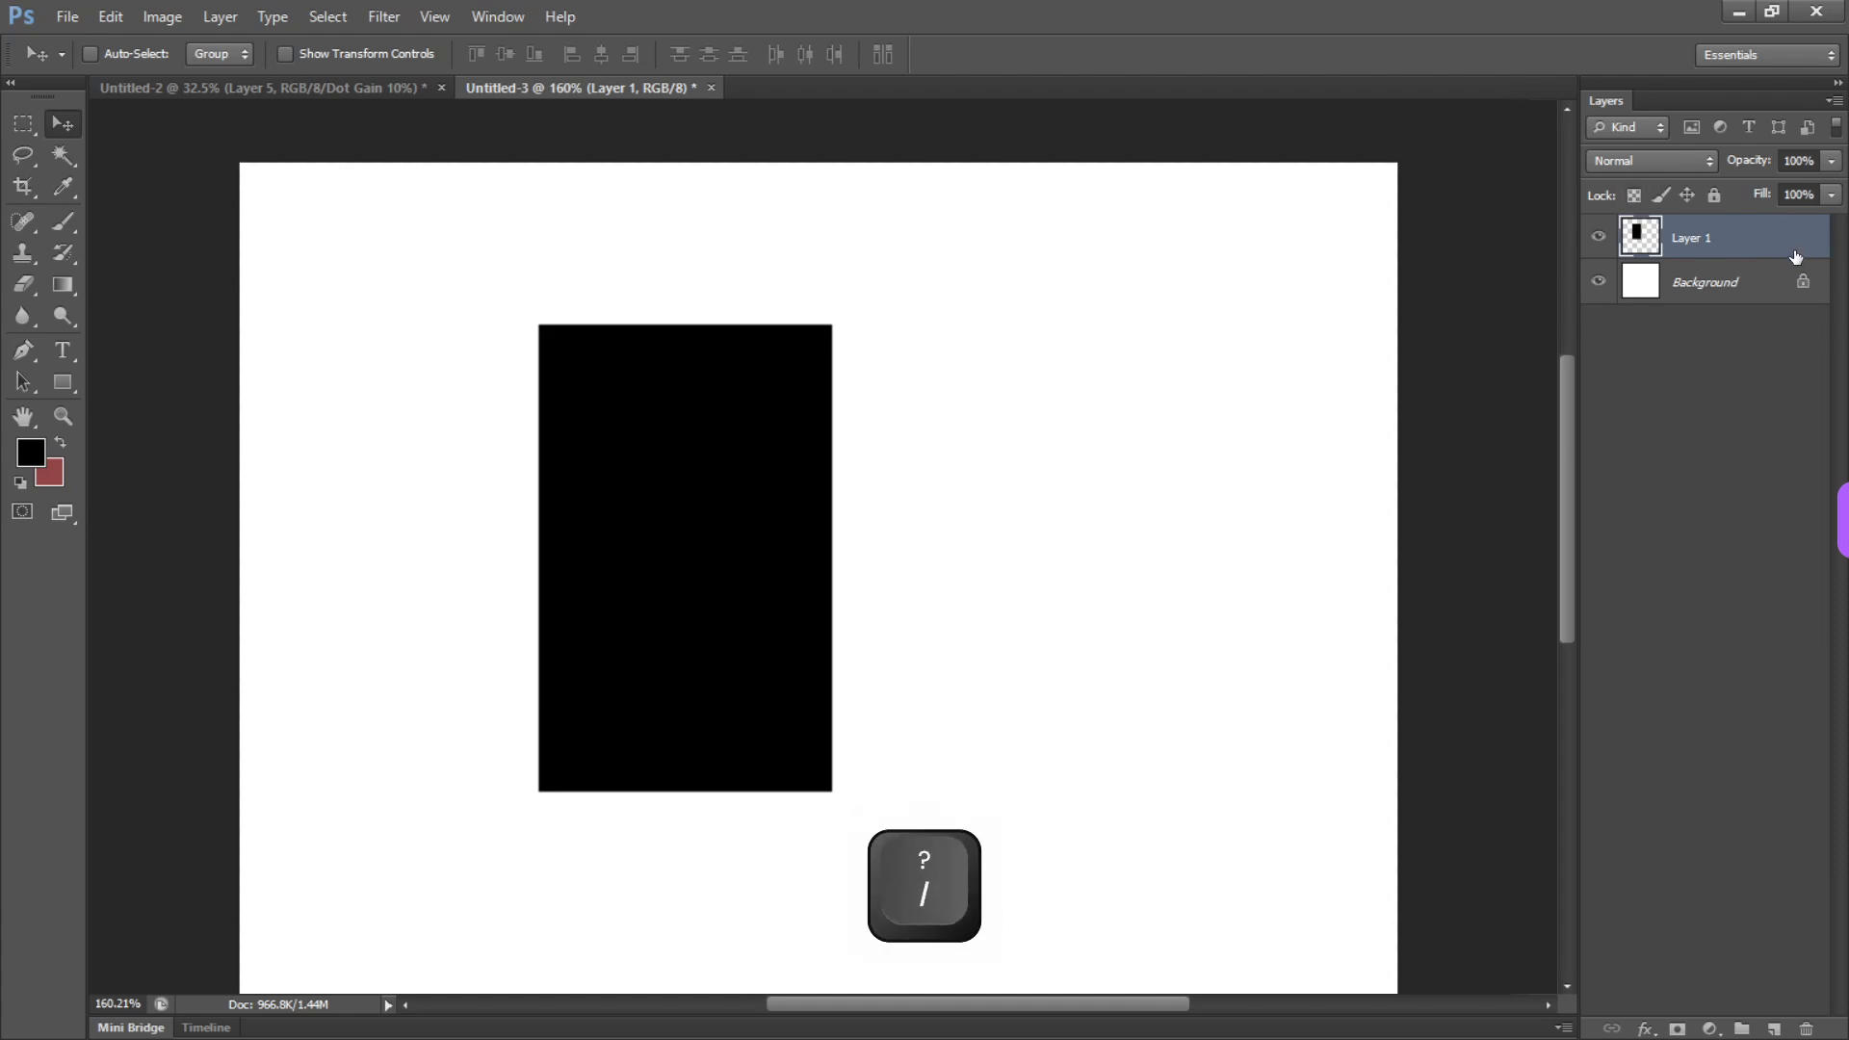
# Set the foreground colour to a neutral mid grey and brush over the entire black rectangle on Layer 1
pyautogui.press('b')
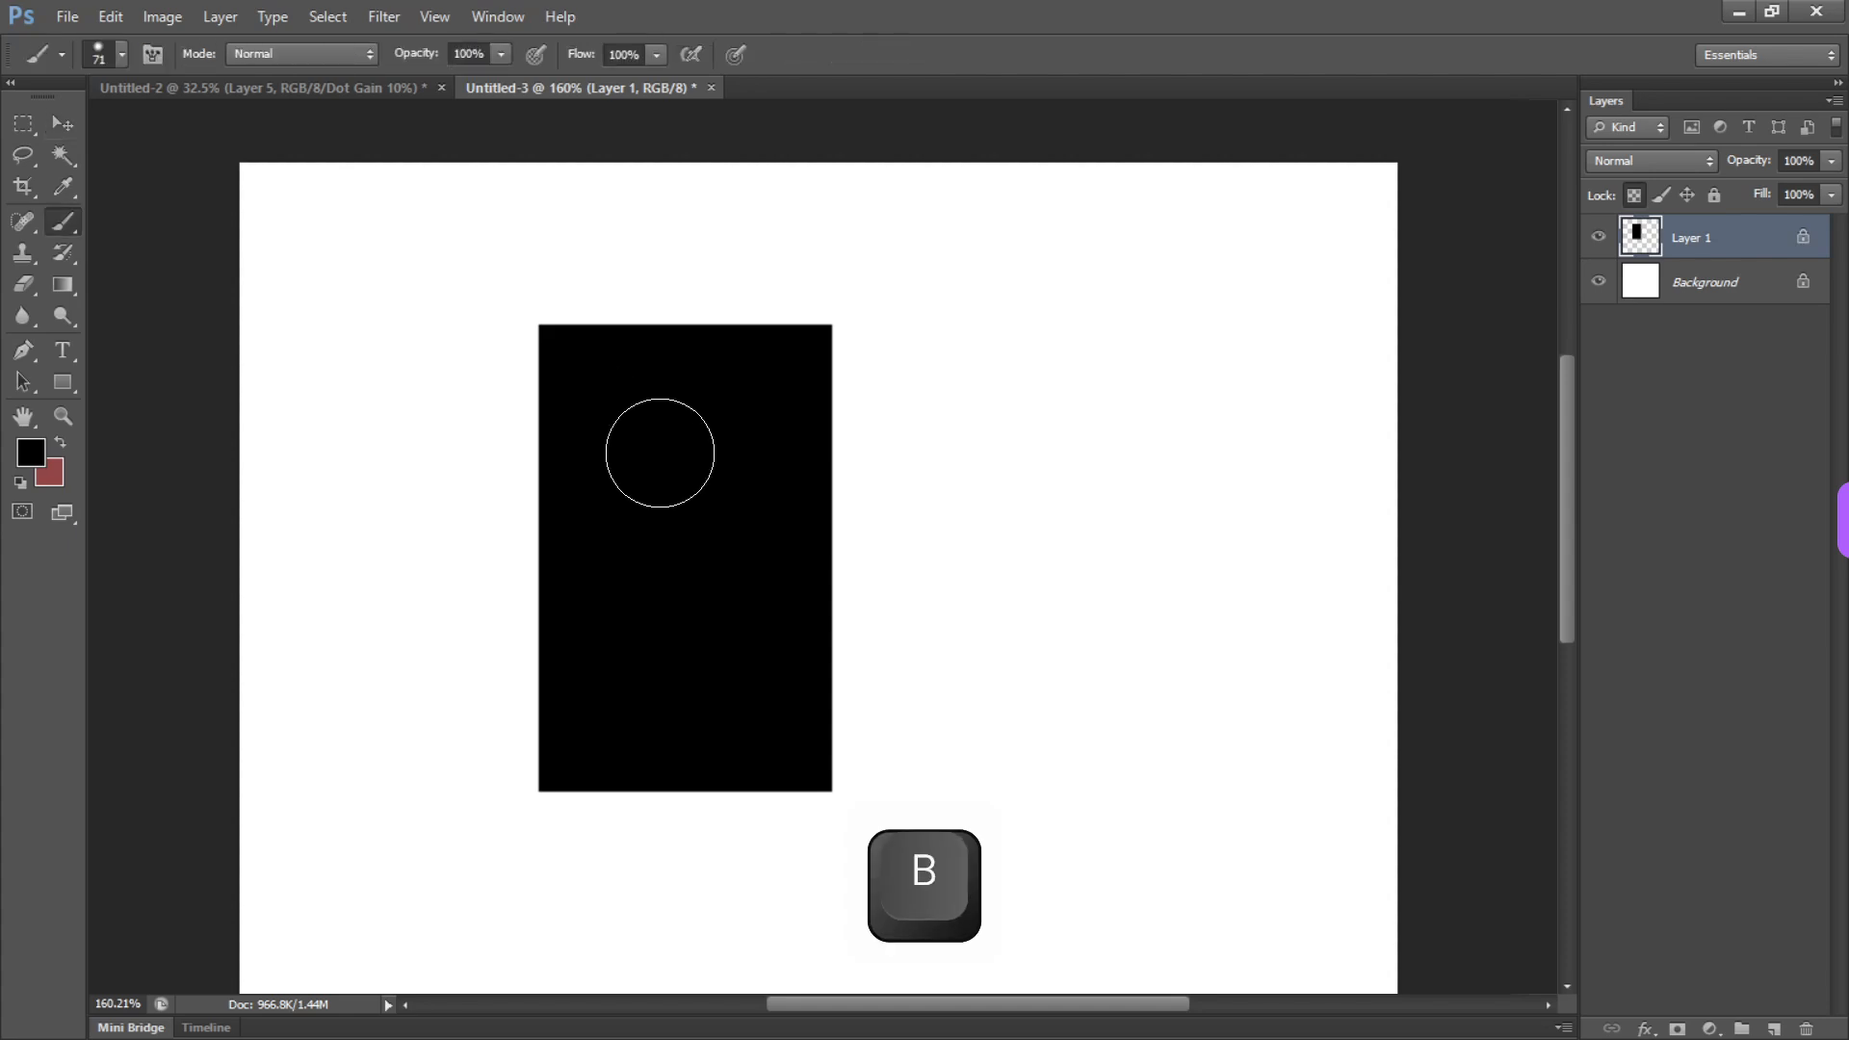
pyautogui.click(30, 452)
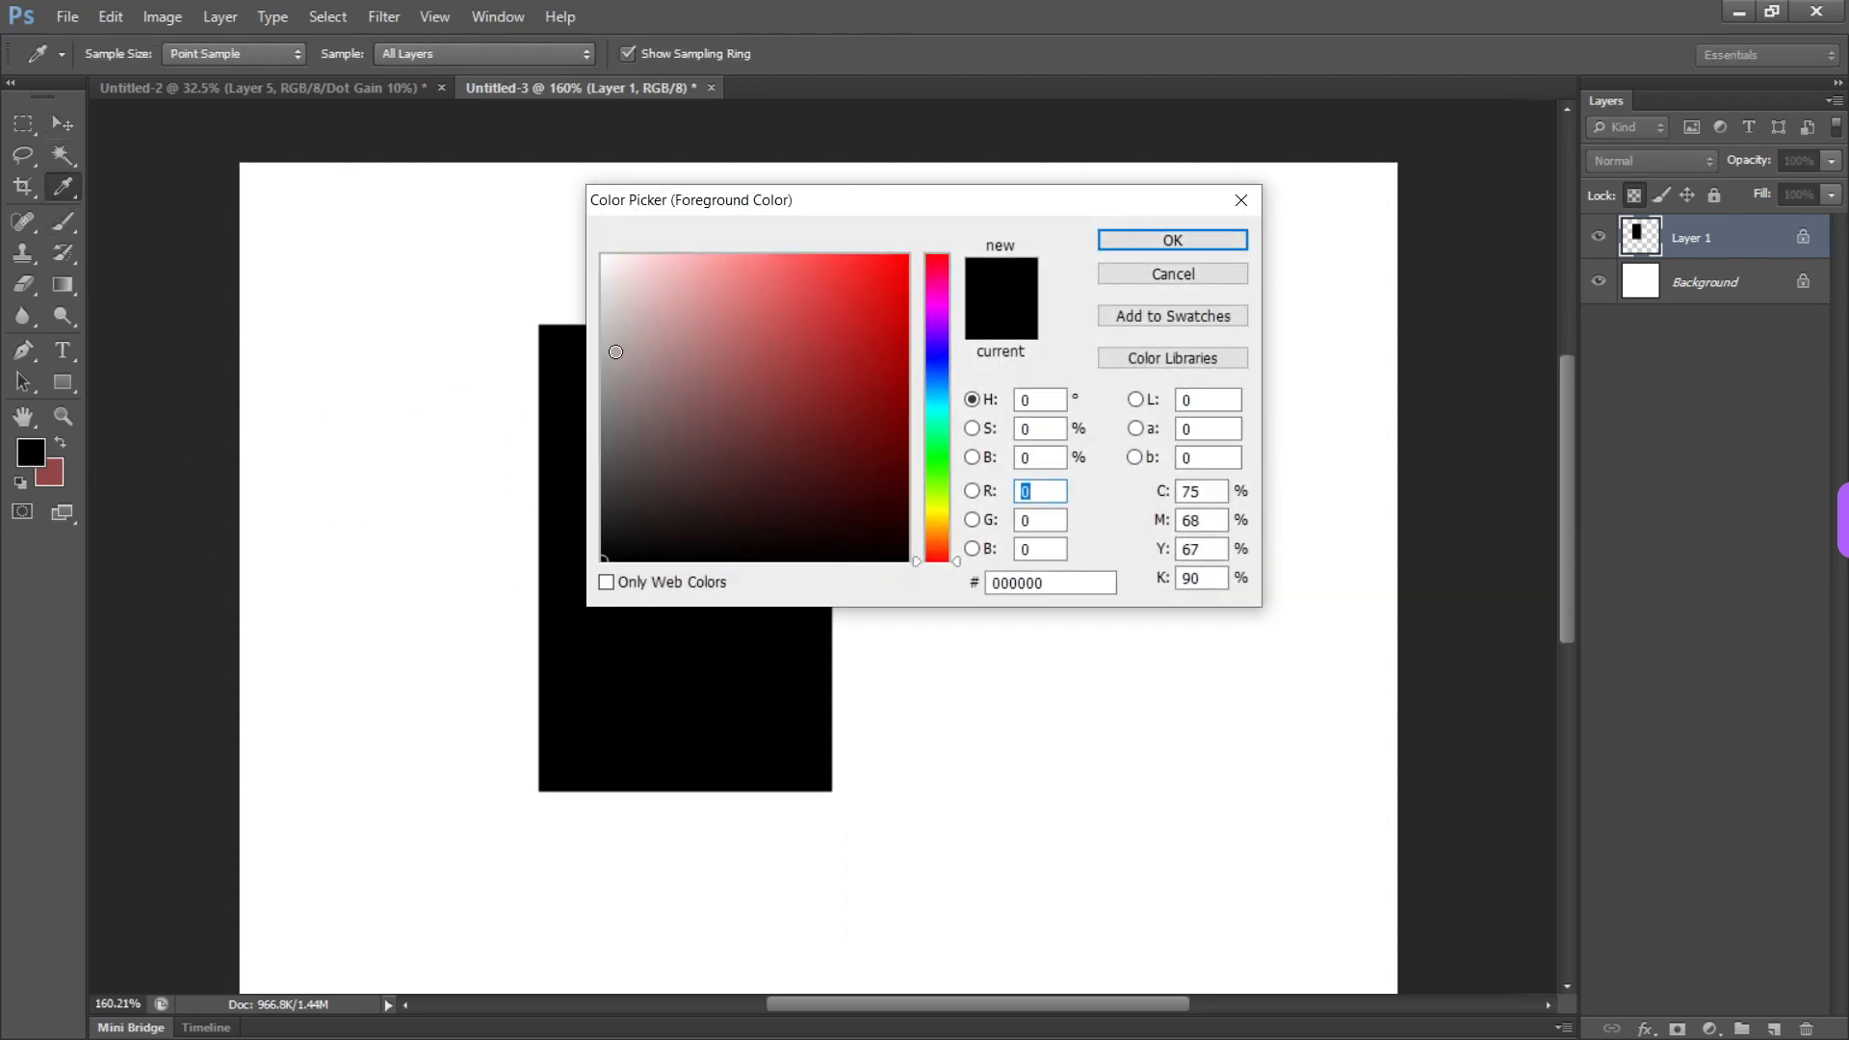
pyautogui.click(604, 349)
pyautogui.click(1172, 240)
pyautogui.moveTo(476, 585)
pyautogui.mouseDown()
pyautogui.moveTo(591, 417)
pyautogui.moveTo(591, 735)
pyautogui.moveTo(623, 896)
pyautogui.moveTo(602, 521)
pyautogui.moveTo(549, 280)
pyautogui.moveTo(607, 693)
pyautogui.moveTo(594, 652)
pyautogui.moveTo(672, 268)
pyautogui.moveTo(731, 488)
pyautogui.moveTo(706, 540)
pyautogui.moveTo(814, 760)
pyautogui.mouseUp()
pyautogui.keyDown('alt'); pyautogui.click(681, 475); pyautogui.keyUp('alt')
pyautogui.moveTo(711, 309)
pyautogui.mouseDown()
pyautogui.moveTo(770, 372)
pyautogui.moveTo(814, 615)
pyautogui.moveTo(663, 356)
pyautogui.mouseUp()
pyautogui.keyDown('alt'); pyautogui.click(587, 447); pyautogui.keyUp('alt')
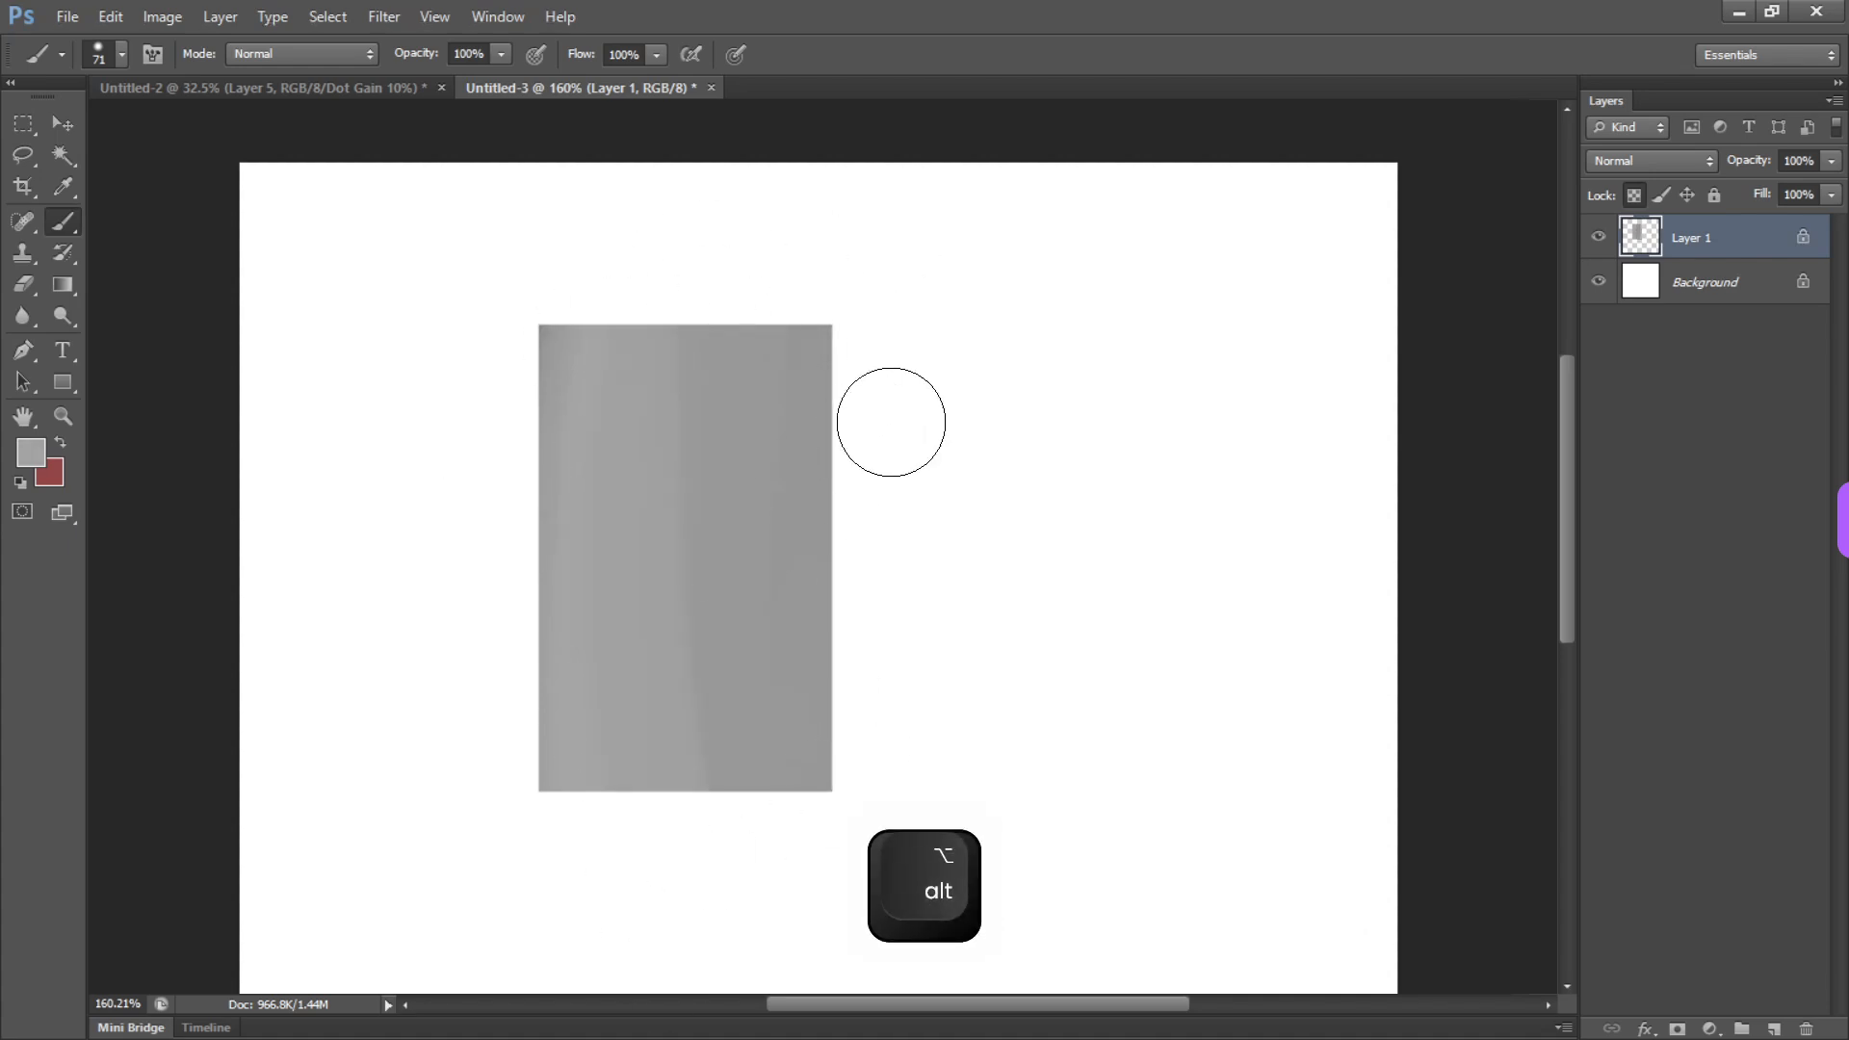
# Move the grey rectangle up and to the left, then add a new layer above it clipped to Layer 1
pyautogui.press('v')
pyautogui.moveTo(724, 525); pyautogui.dragTo(607, 512)
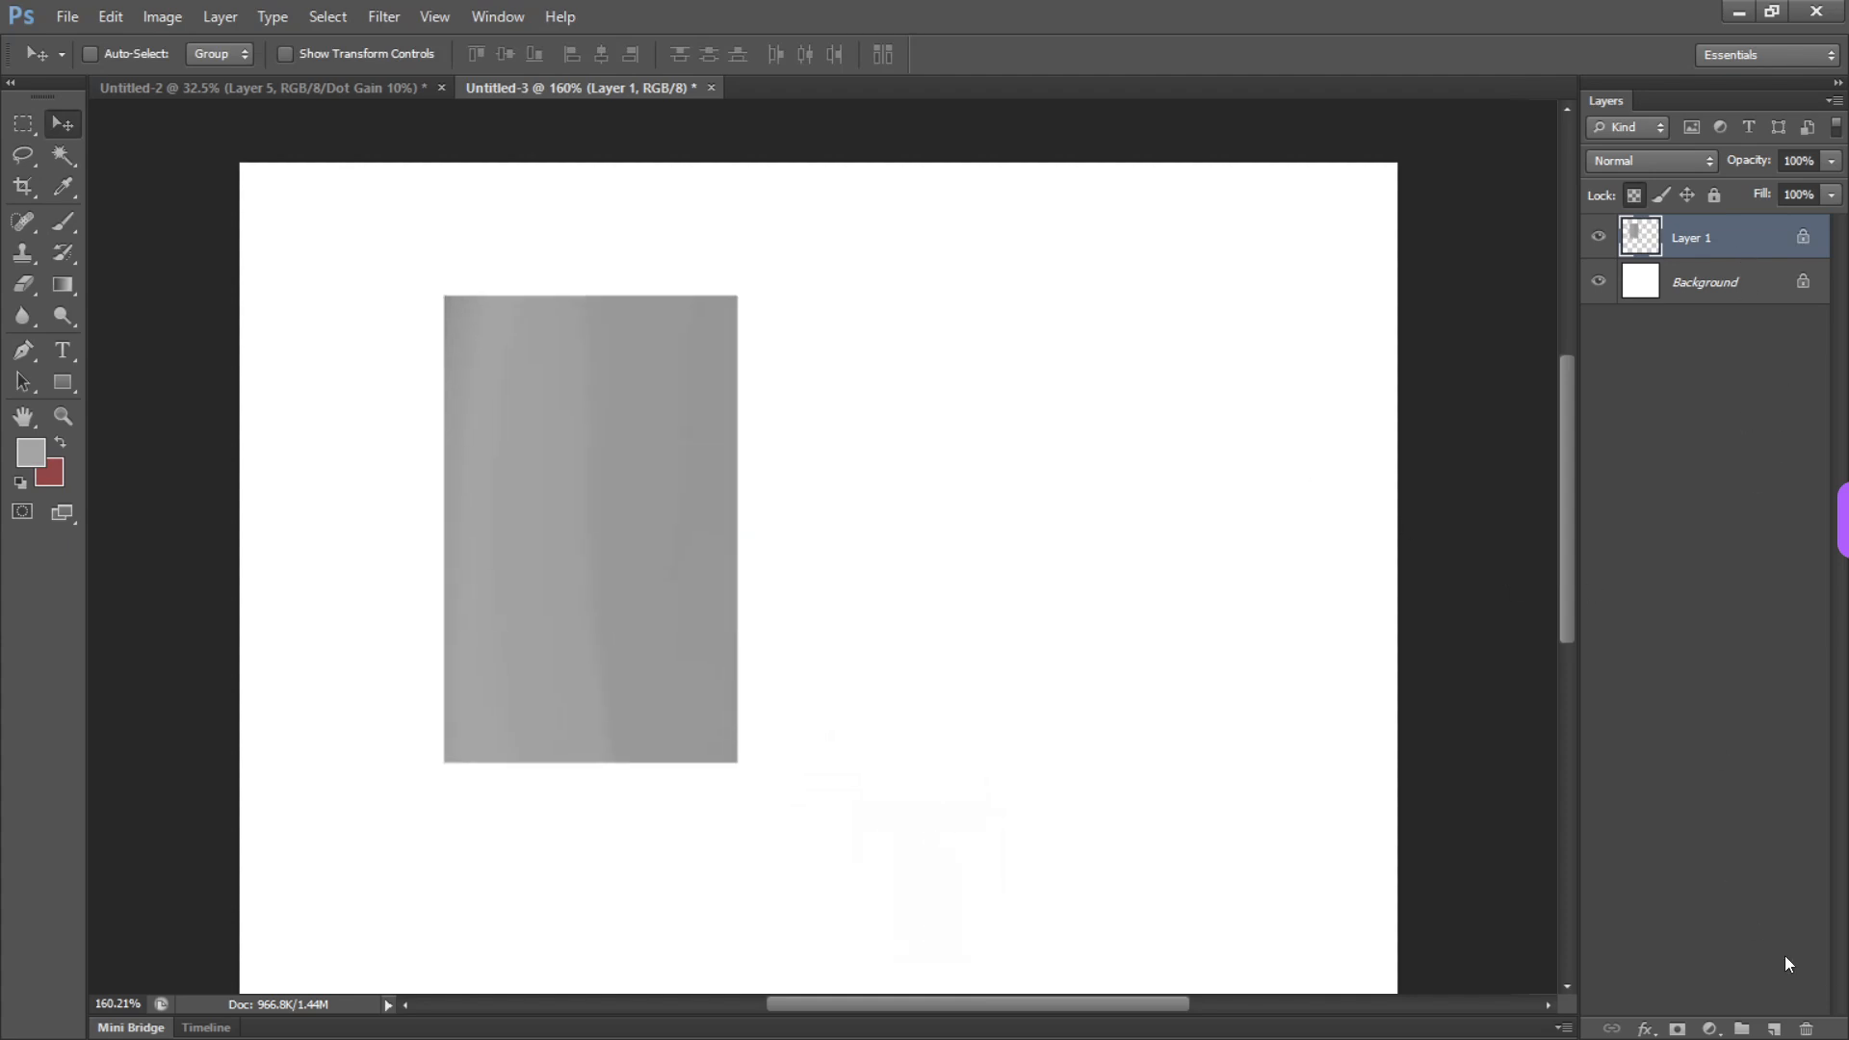
pyautogui.click(1775, 1030)
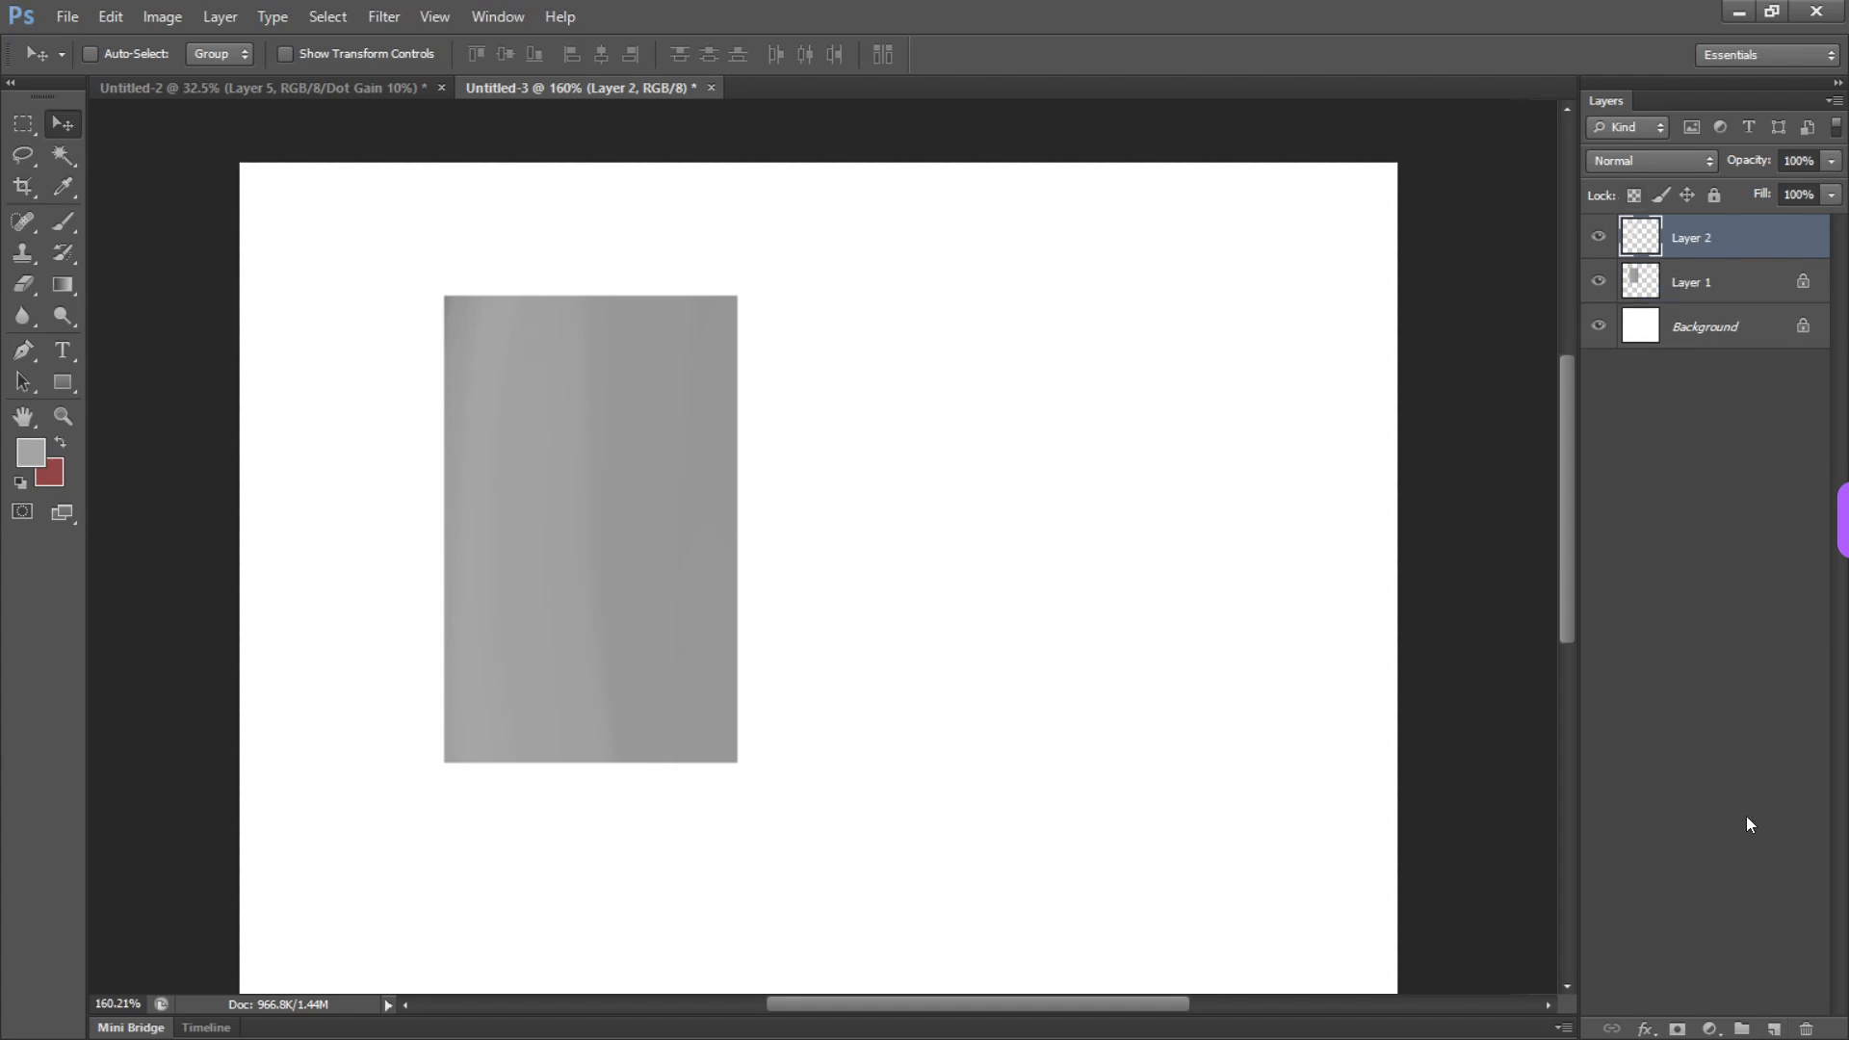
pyautogui.rightClick(1708, 232)
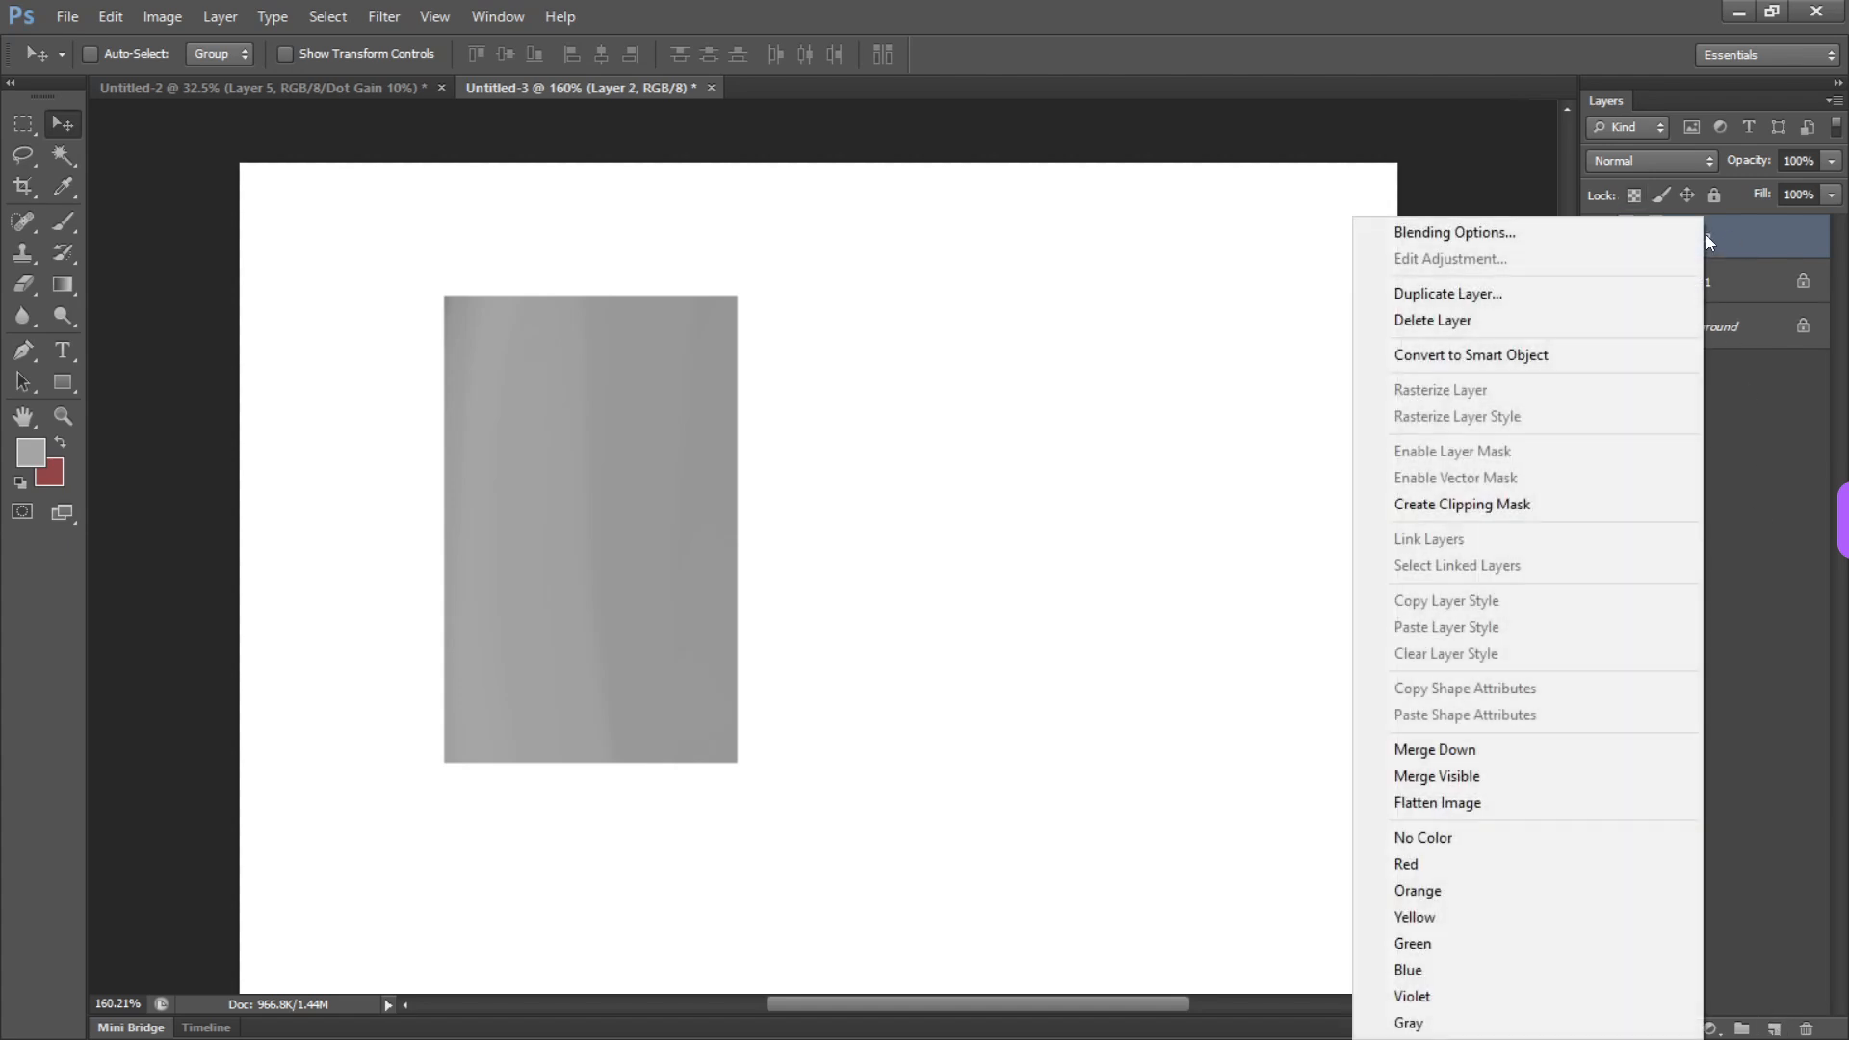
pyautogui.click(1512, 511)
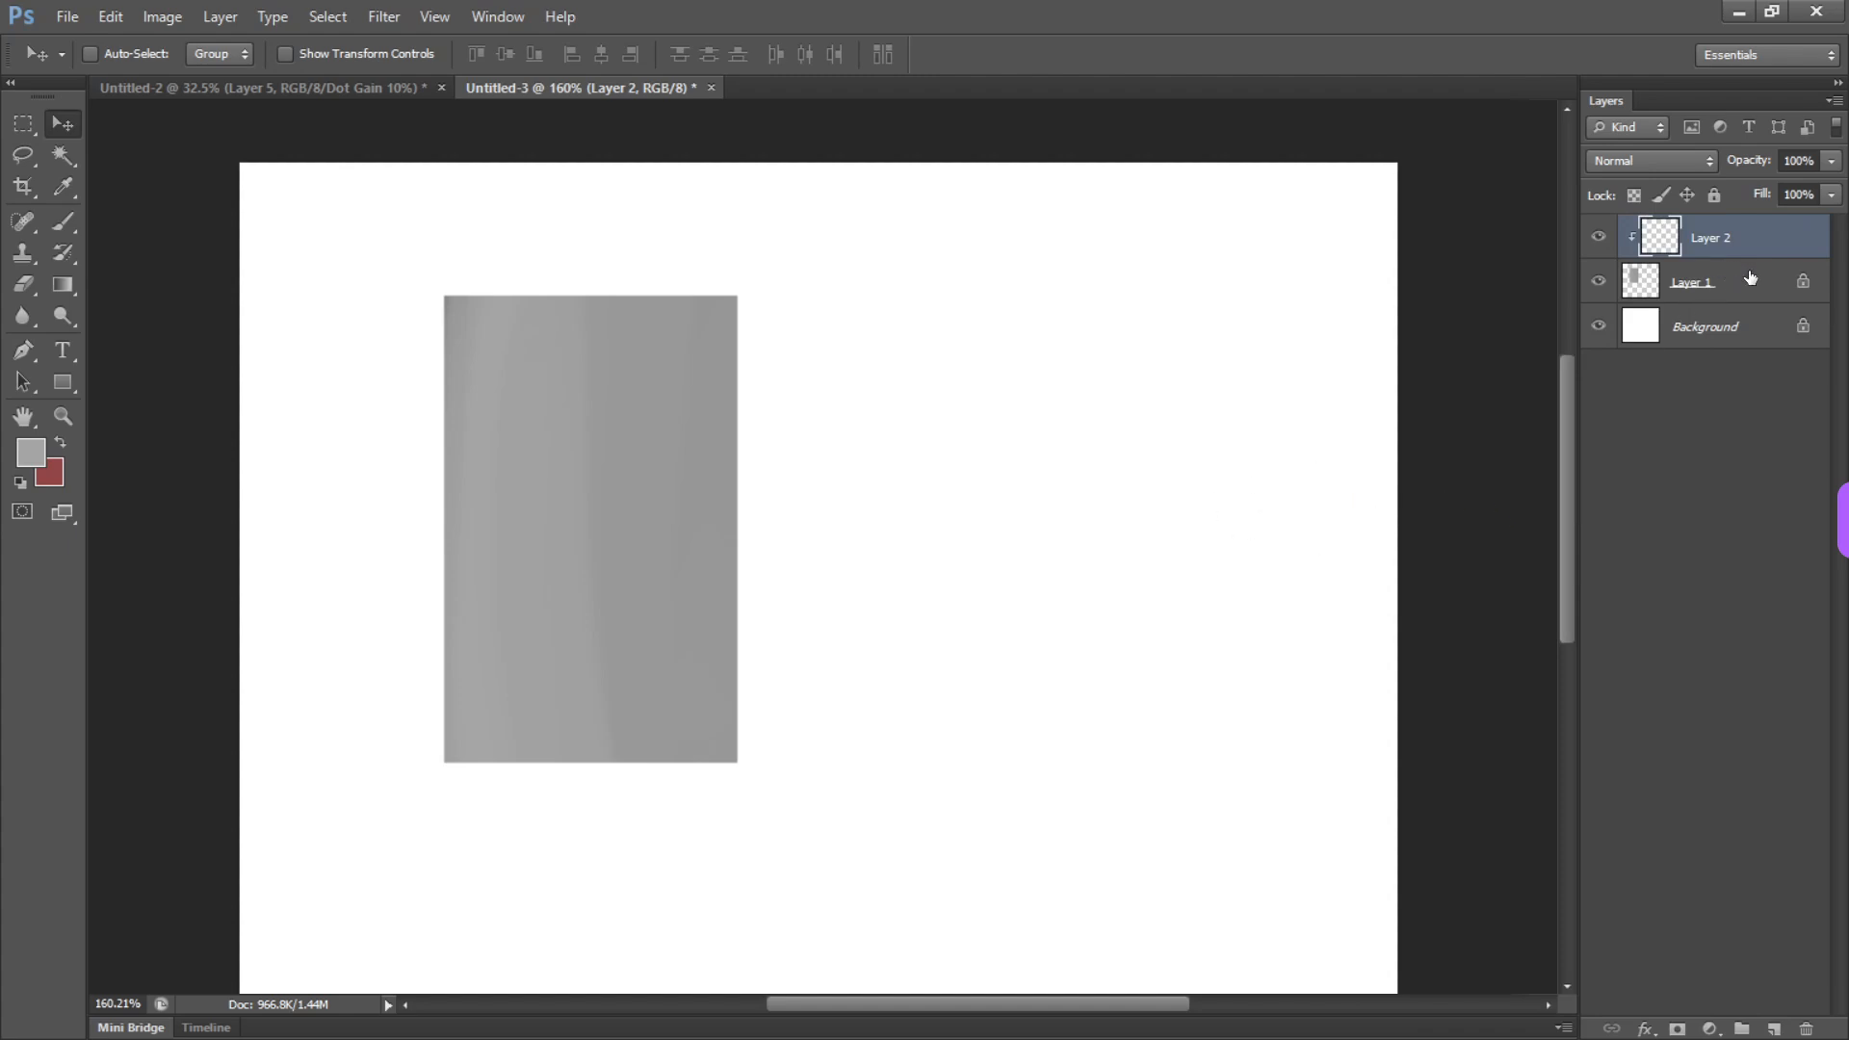
# Set the foreground colour to black and paint a vertical stroke through the grey rectangle on the clipped Layer 2
pyautogui.click(31, 452)
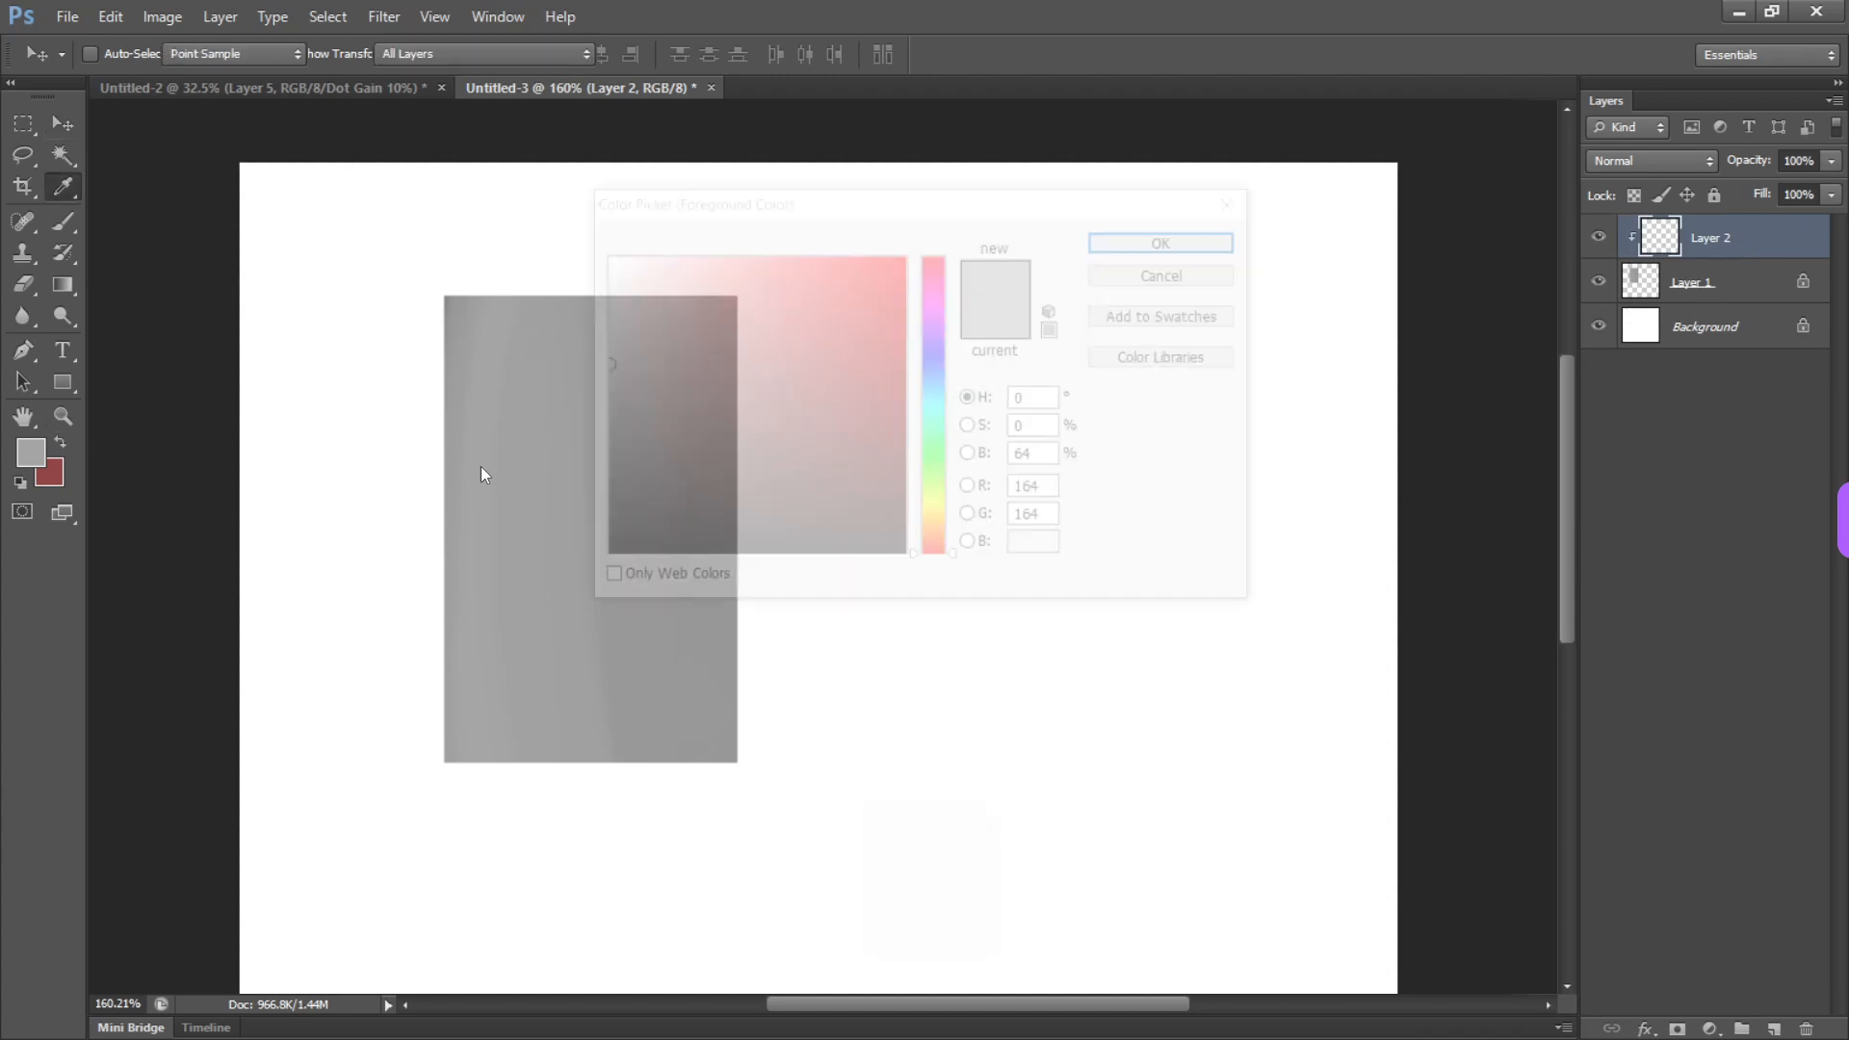
pyautogui.moveTo(669, 475); pyautogui.dragTo(496, 678)
pyautogui.click(1173, 240)
pyautogui.press('v')
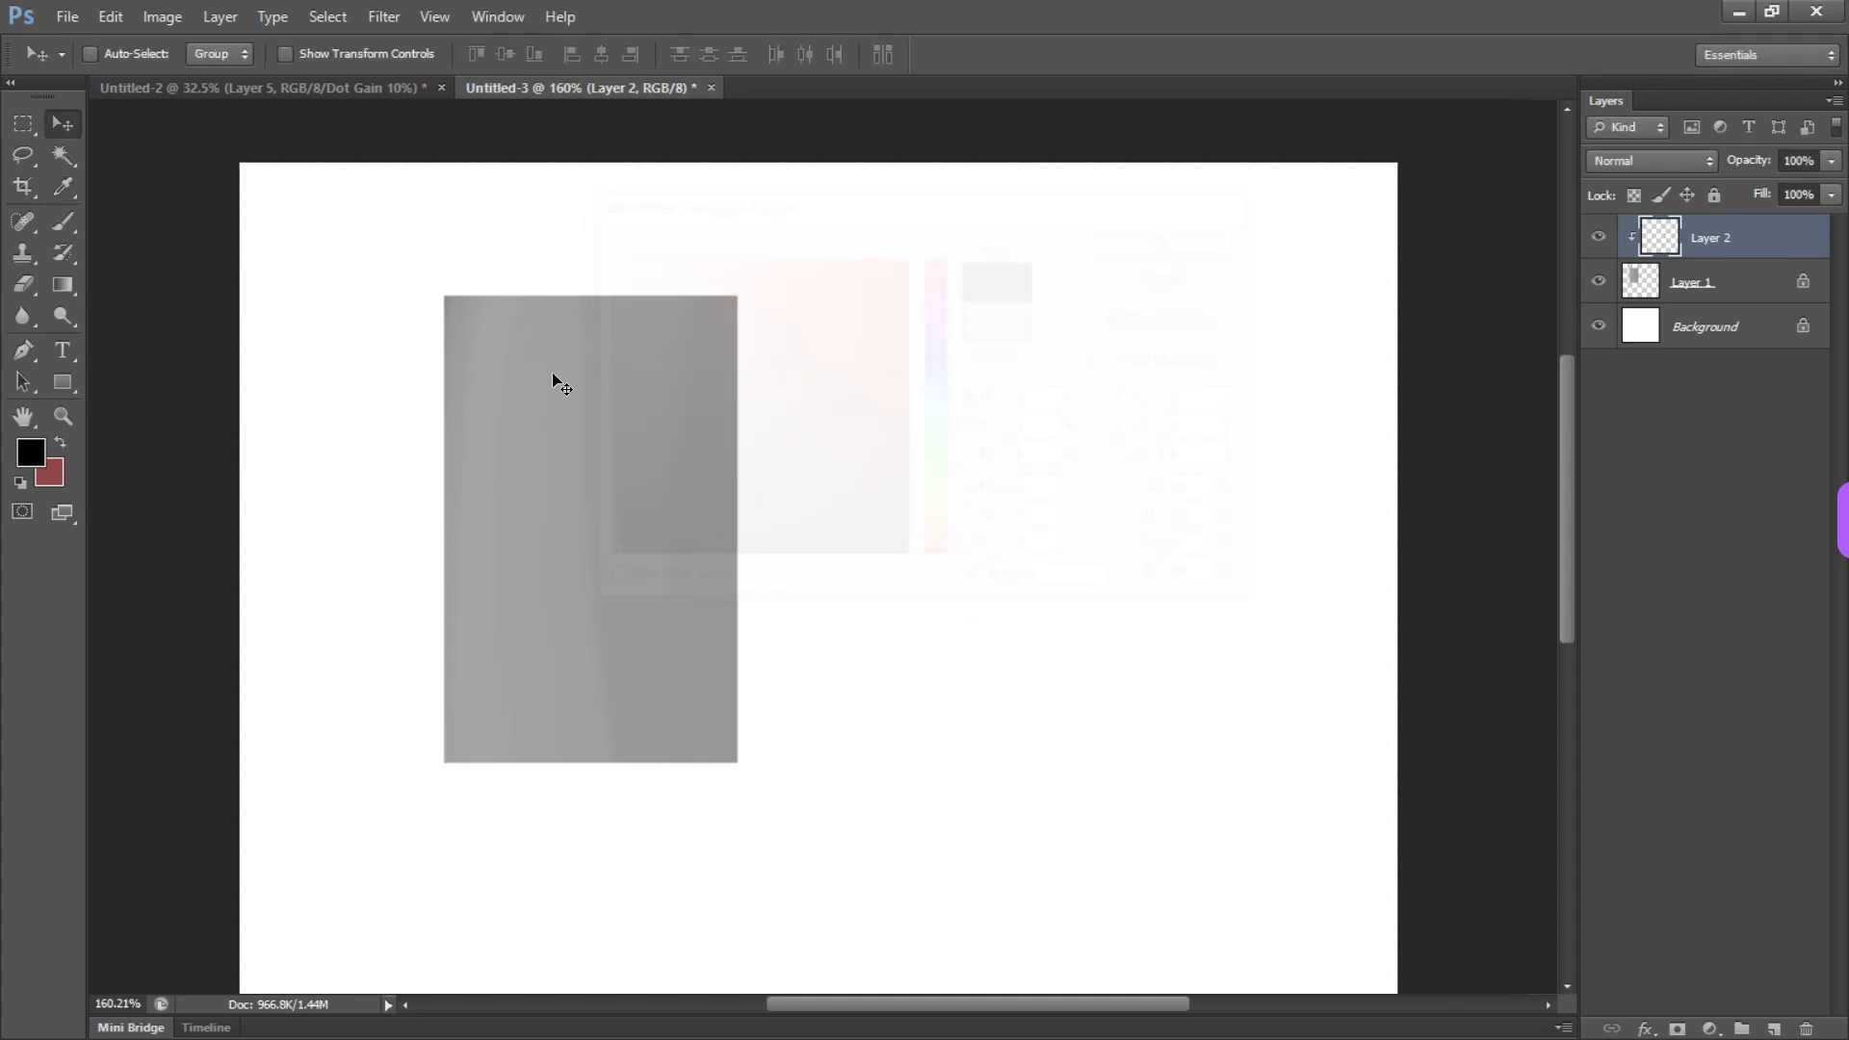
pyautogui.press('b')
pyautogui.moveTo(590, 281); pyautogui.dragTo(580, 840)
# Reposition the black stroke and the grey rectangle, and release Layer 2 from its clipping mask
pyautogui.press('v')
pyautogui.moveTo(648, 495)
pyautogui.mouseDown()
pyautogui.moveTo(702, 529)
pyautogui.moveTo(511, 504)
pyautogui.moveTo(742, 488)
pyautogui.moveTo(1045, 416)
pyautogui.moveTo(594, 487)
pyautogui.mouseUp()
pyautogui.keyDown('alt'); pyautogui.click(1749, 253); pyautogui.keyUp('alt')
pyautogui.press('v')
pyautogui.moveTo(704, 492); pyautogui.dragTo(601, 508)
pyautogui.keyDown('ctrl'); pyautogui.click(610, 520); pyautogui.keyUp('ctrl')
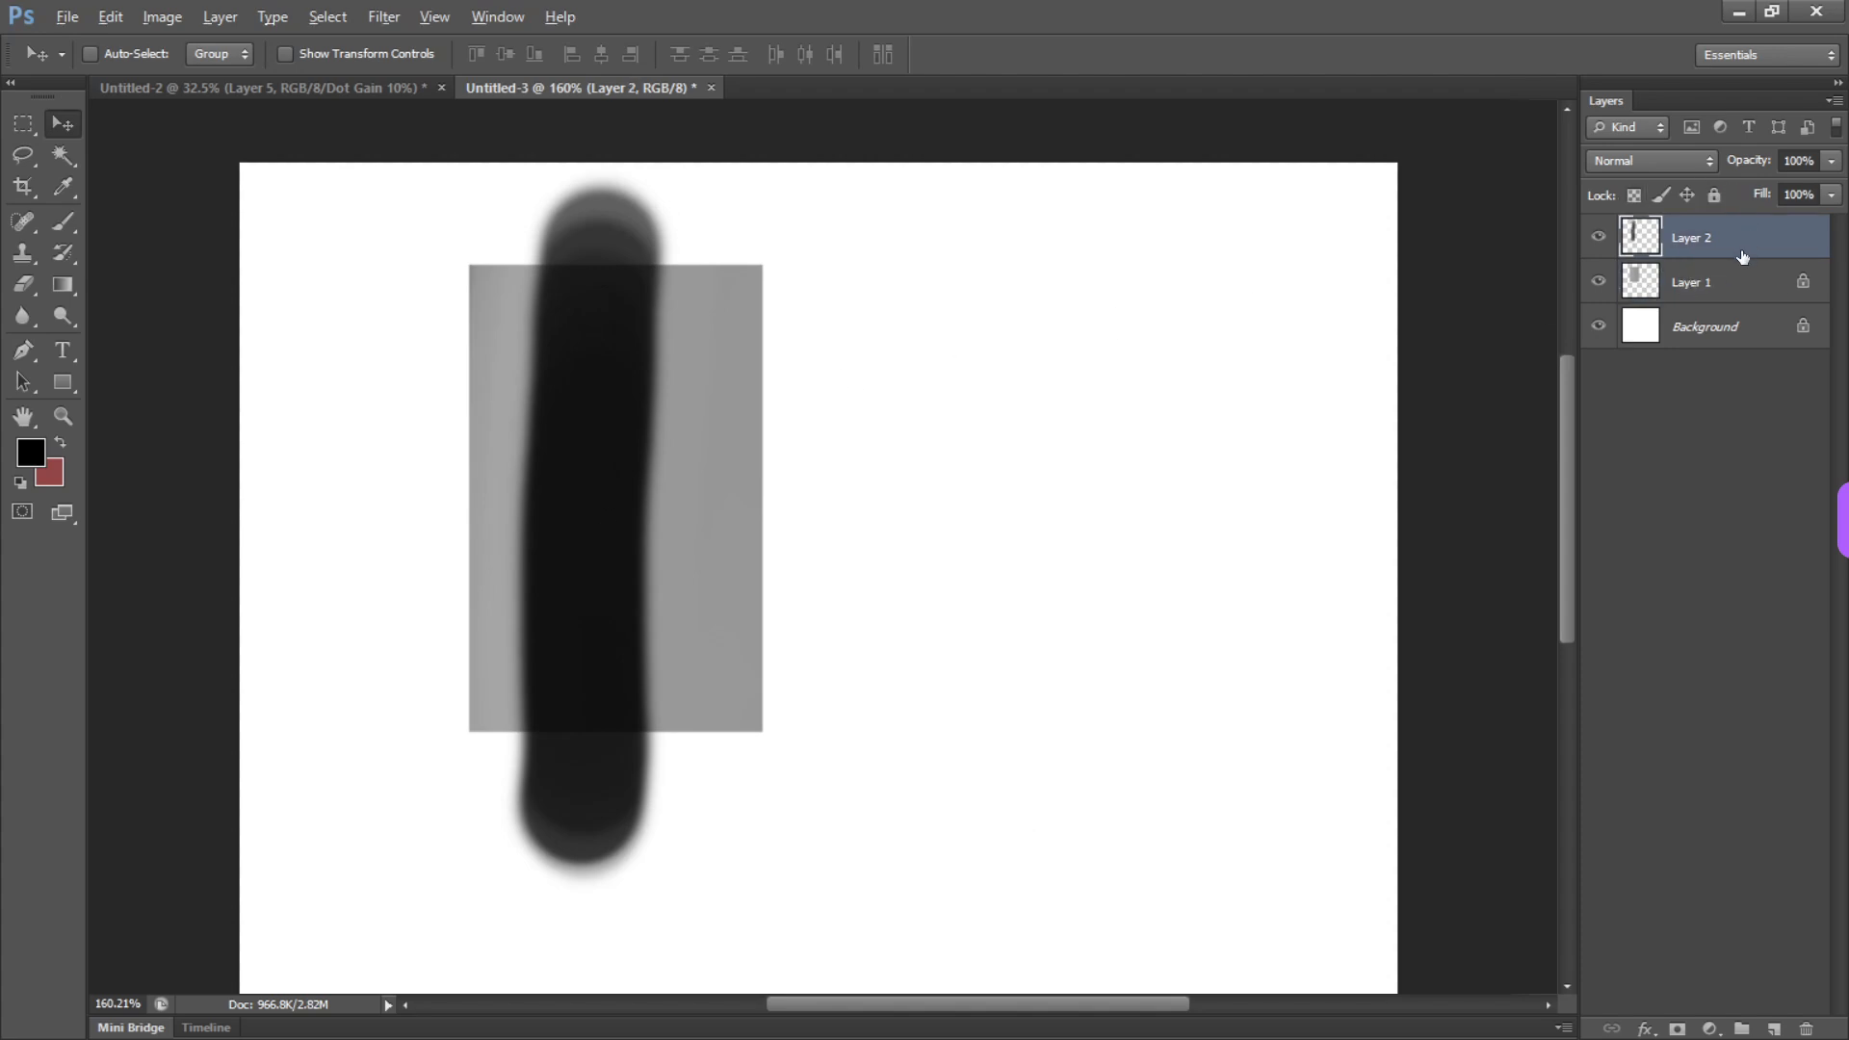
# Clip Layer 2 to Layer 1 again and shift the black stroke slightly right within the rectangle
pyautogui.press('alt')
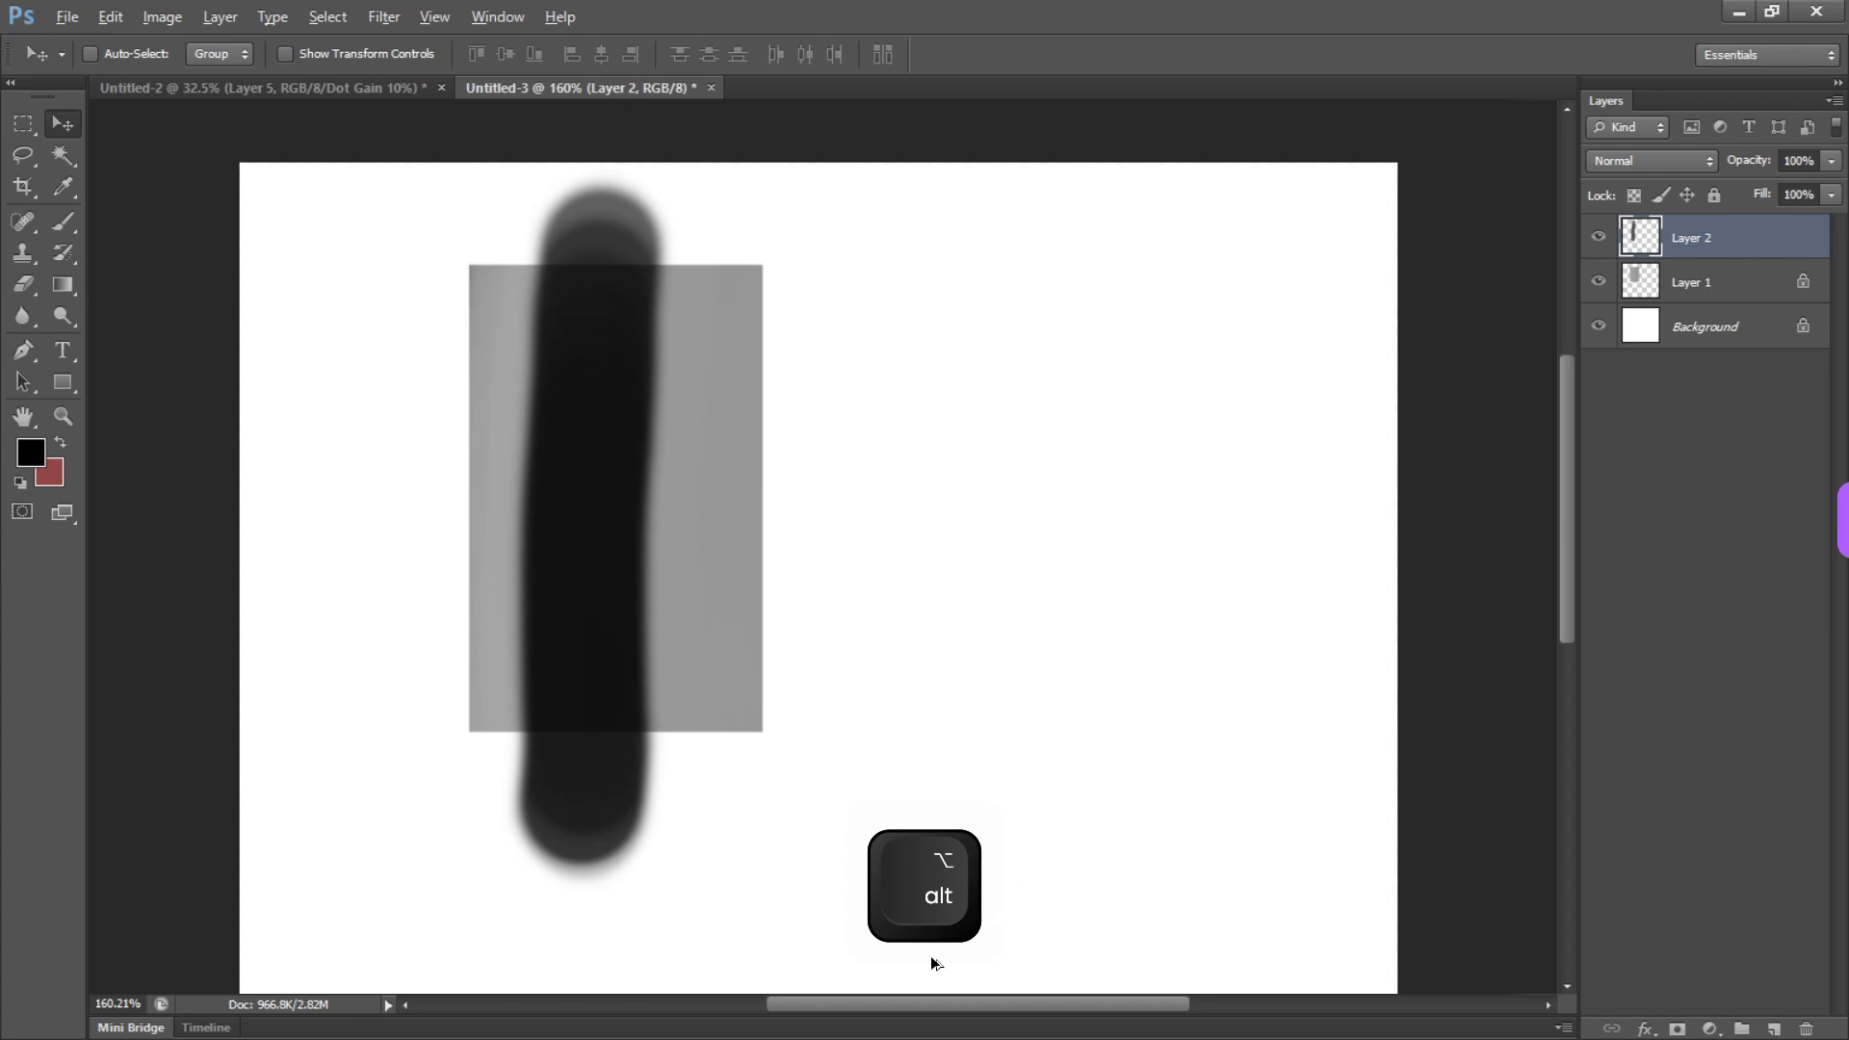
pyautogui.keyDown('alt'); pyautogui.click(1724, 256); pyautogui.keyUp('alt')
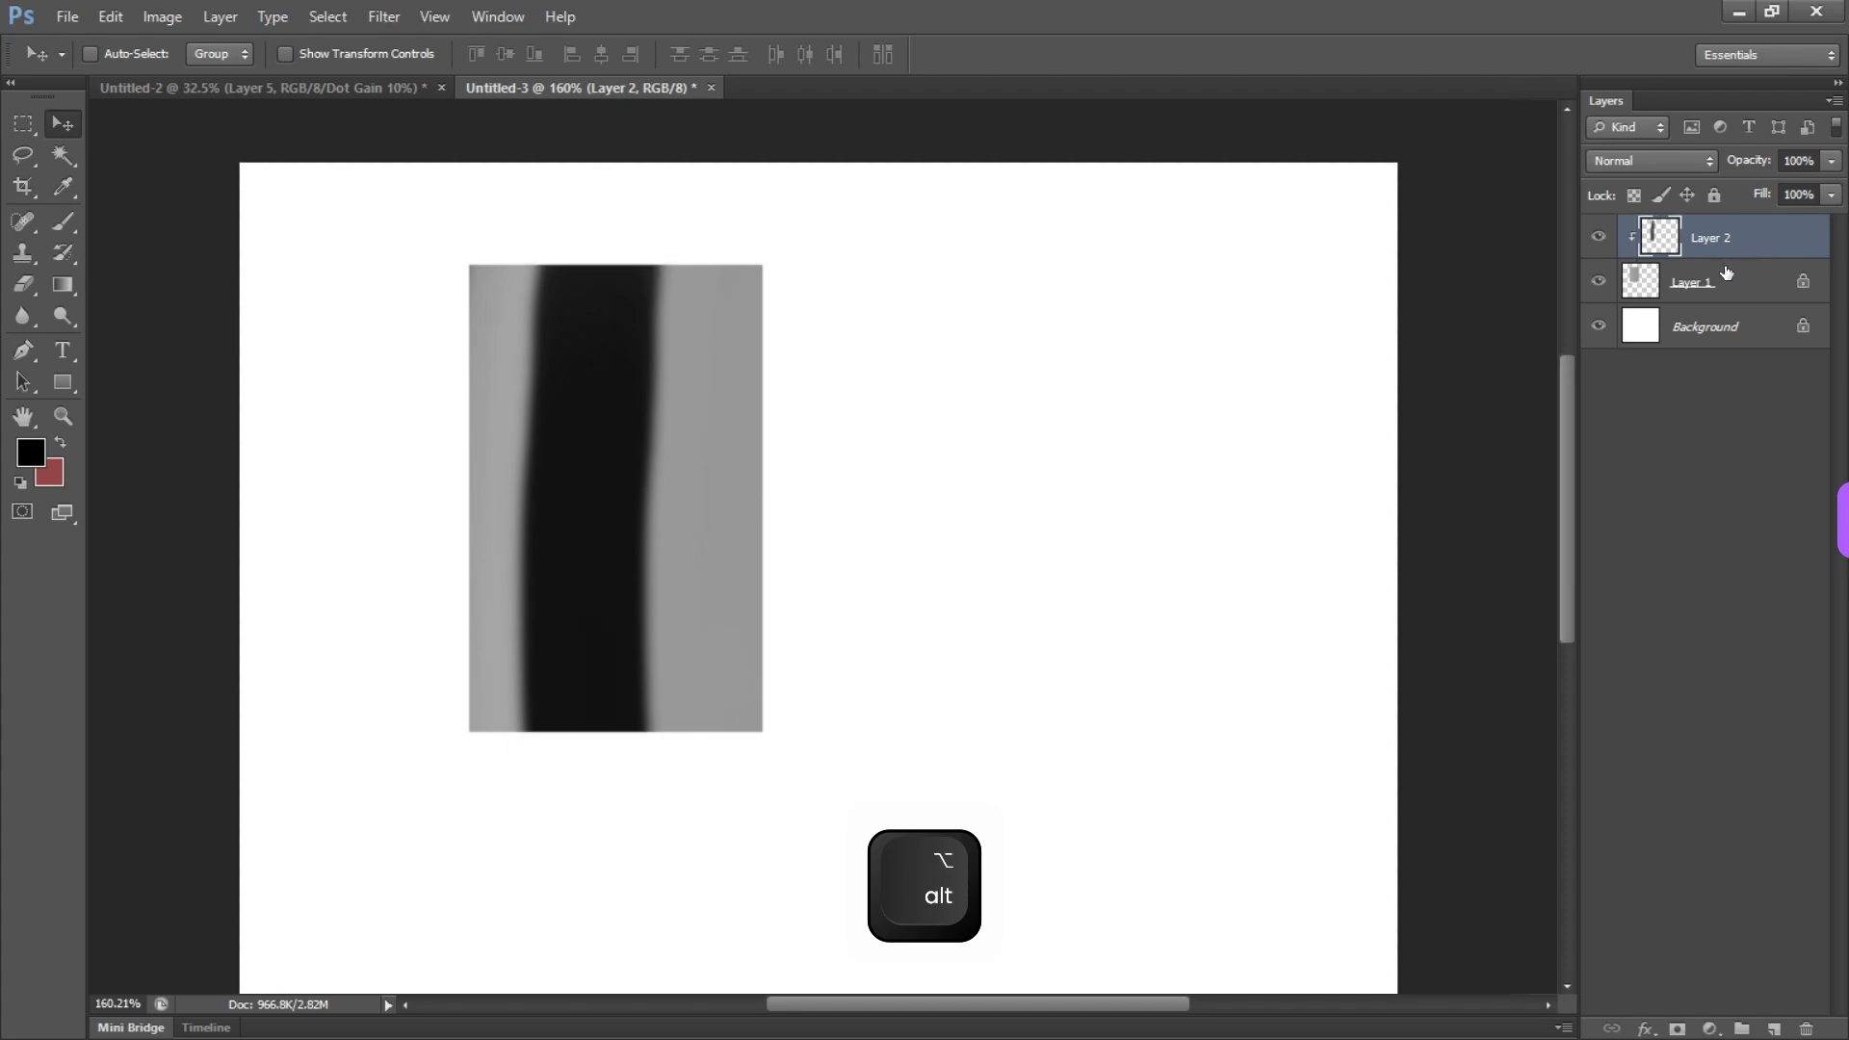
pyautogui.moveTo(619, 504)
pyautogui.mouseDown()
pyautogui.moveTo(640, 517)
pyautogui.moveTo(609, 436)
pyautogui.moveTo(652, 453)
pyautogui.moveTo(620, 492)
pyautogui.moveTo(616, 457)
pyautogui.mouseUp()
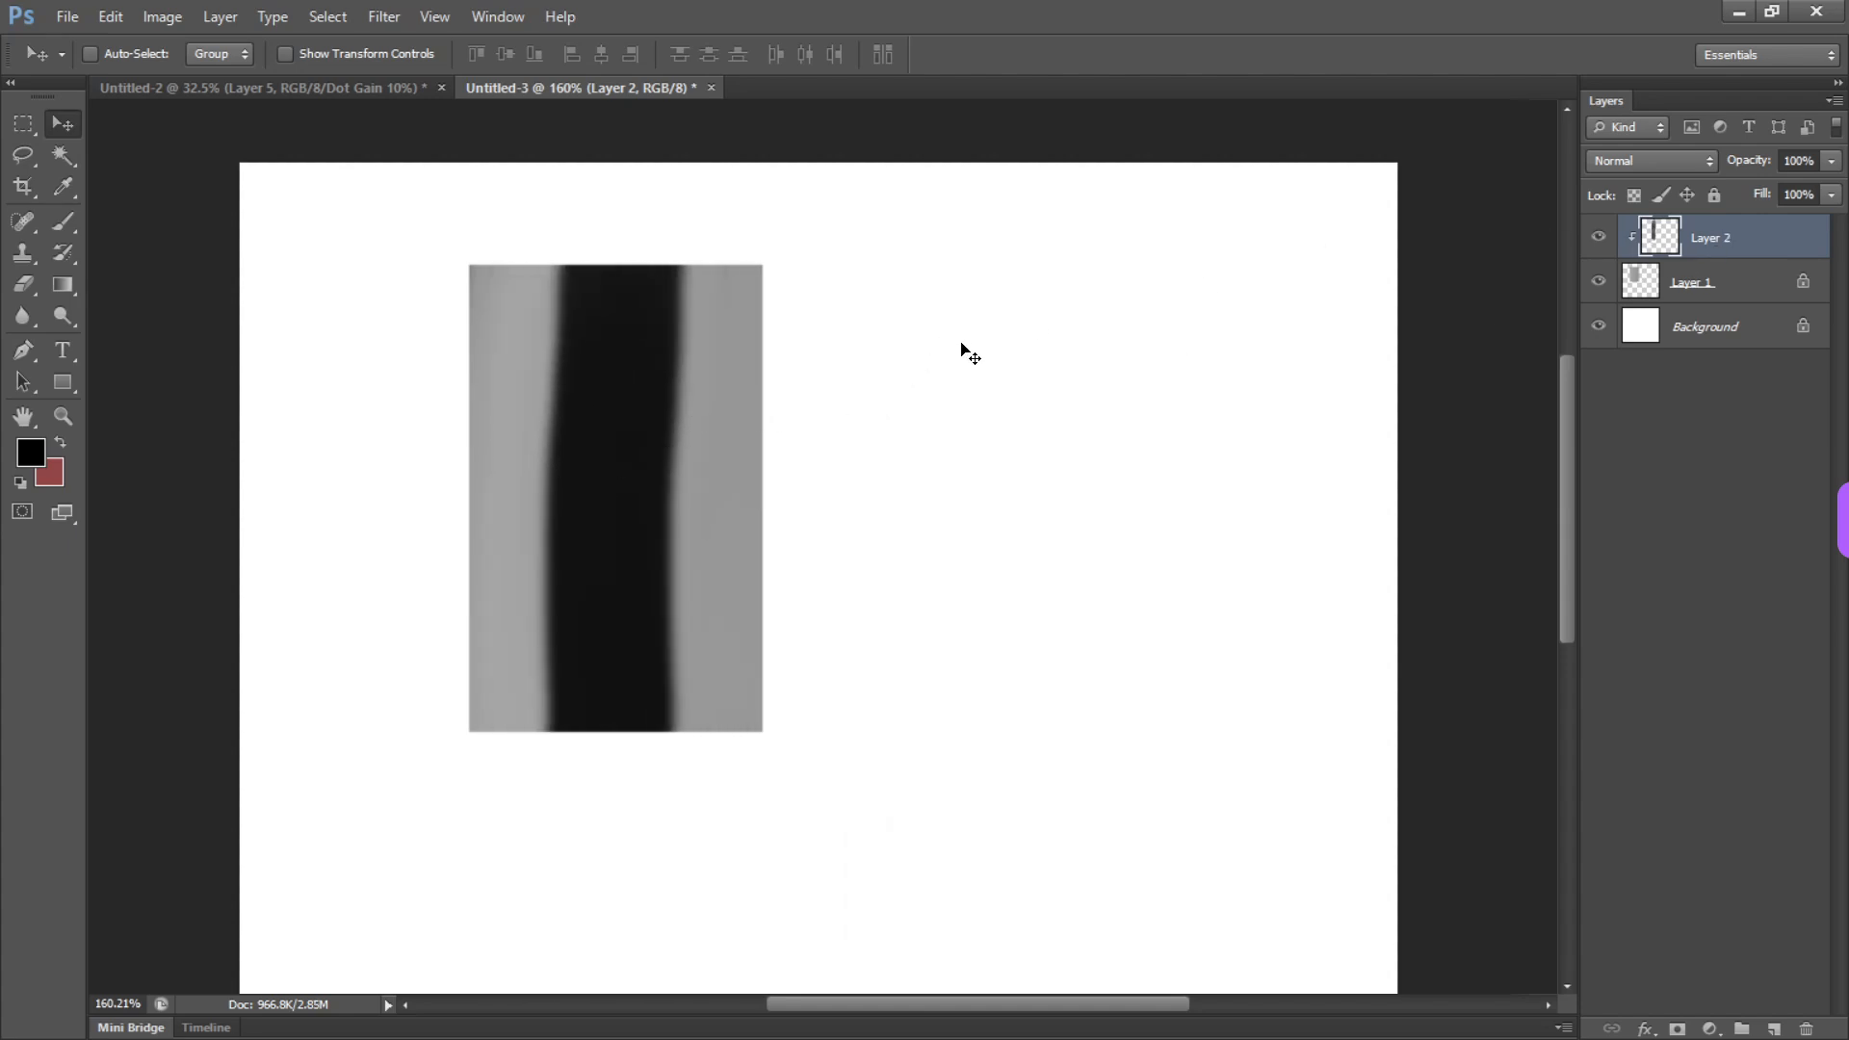
# Close the Untitled-3 document without saving it
pyautogui.click(714, 88)
pyautogui.click(930, 412)
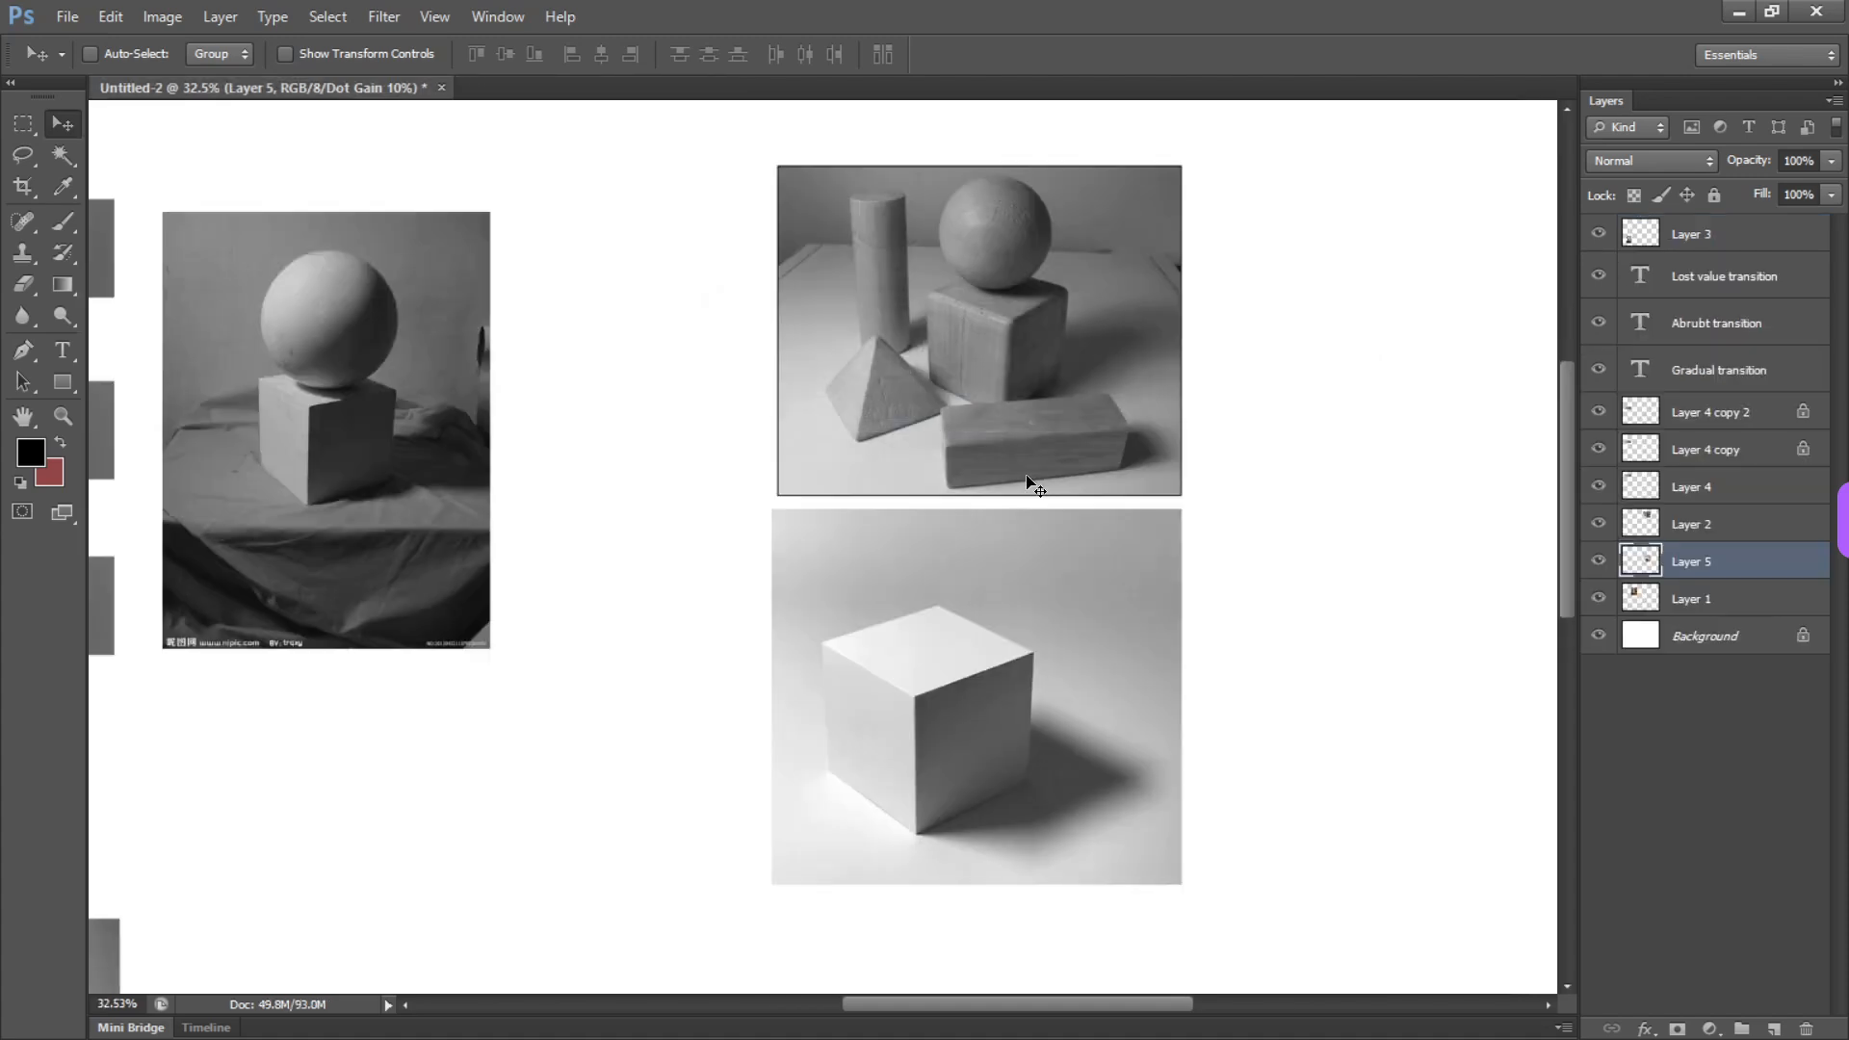
# Examine the three value transition bars and the sphere-and-cube reference photo, then activate the Brush tool
pyautogui.moveTo(911, 624); pyautogui.dragTo(848, 574)
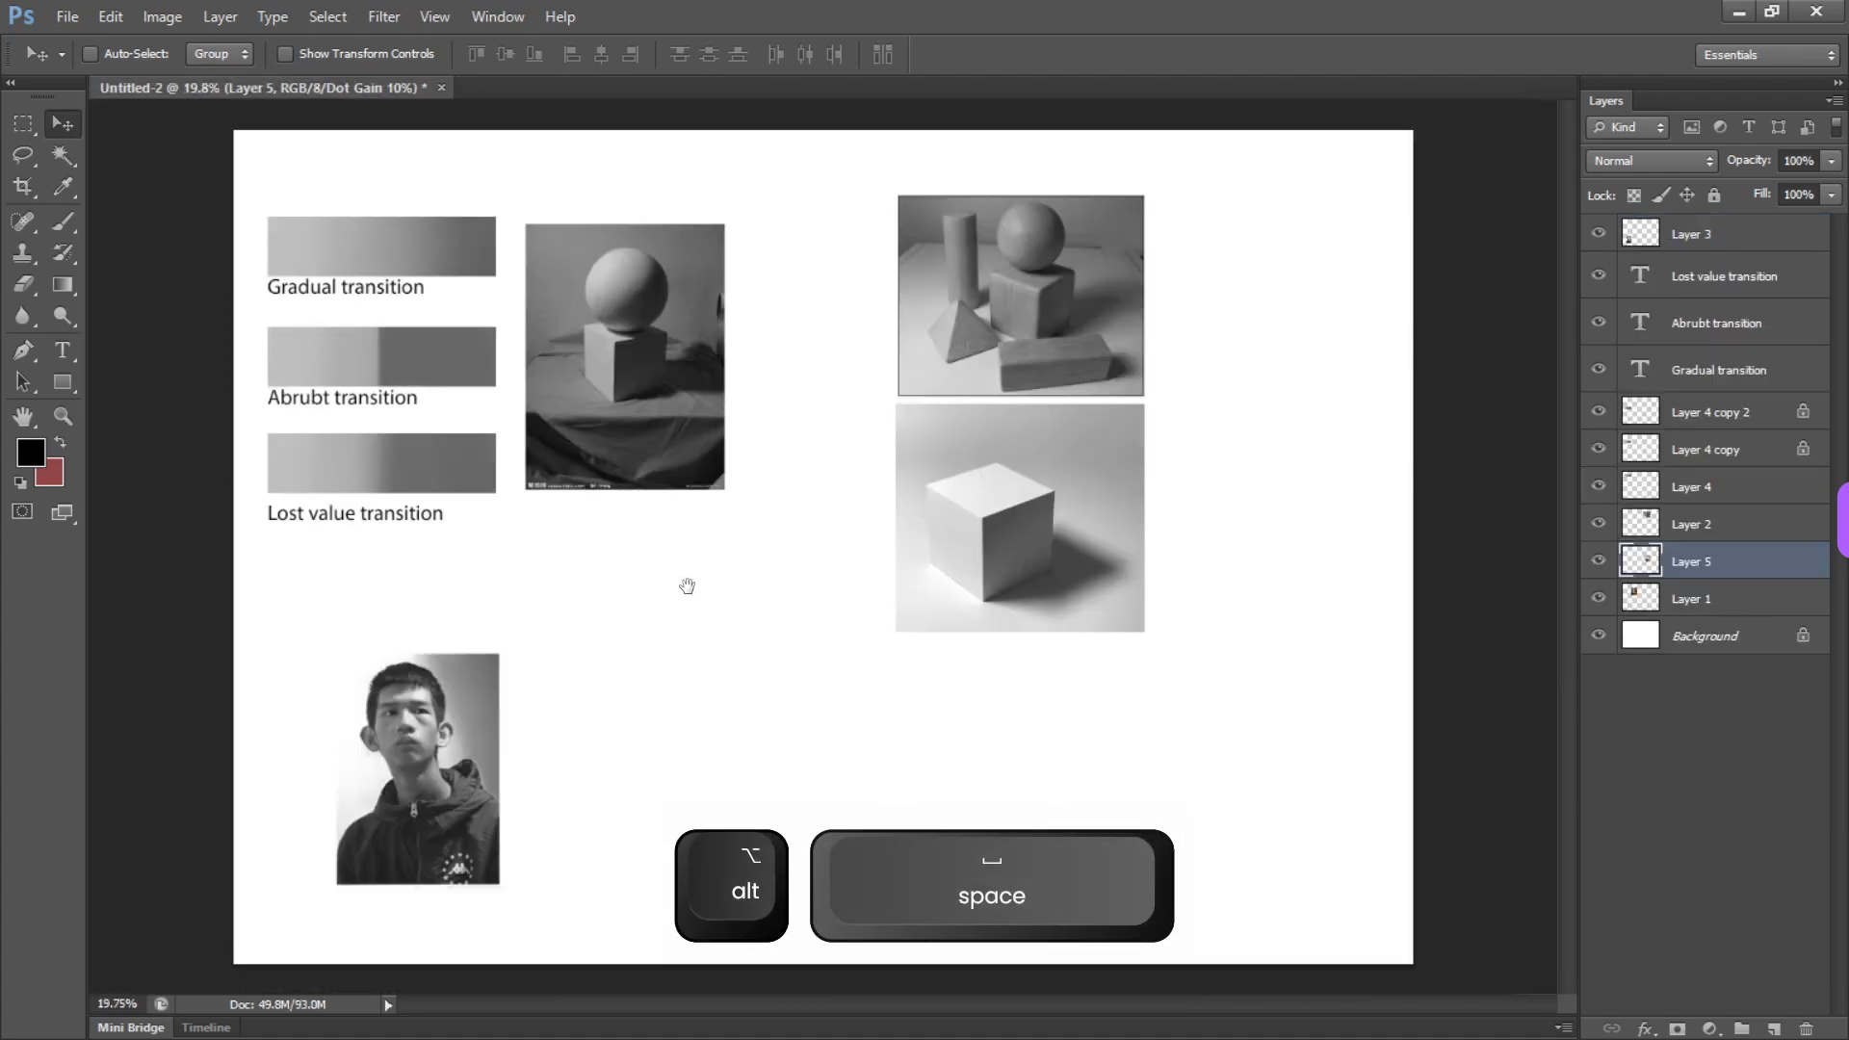
pyautogui.moveTo(892, 457); pyautogui.dragTo(982, 474)
pyautogui.moveTo(816, 462); pyautogui.dragTo(919, 712)
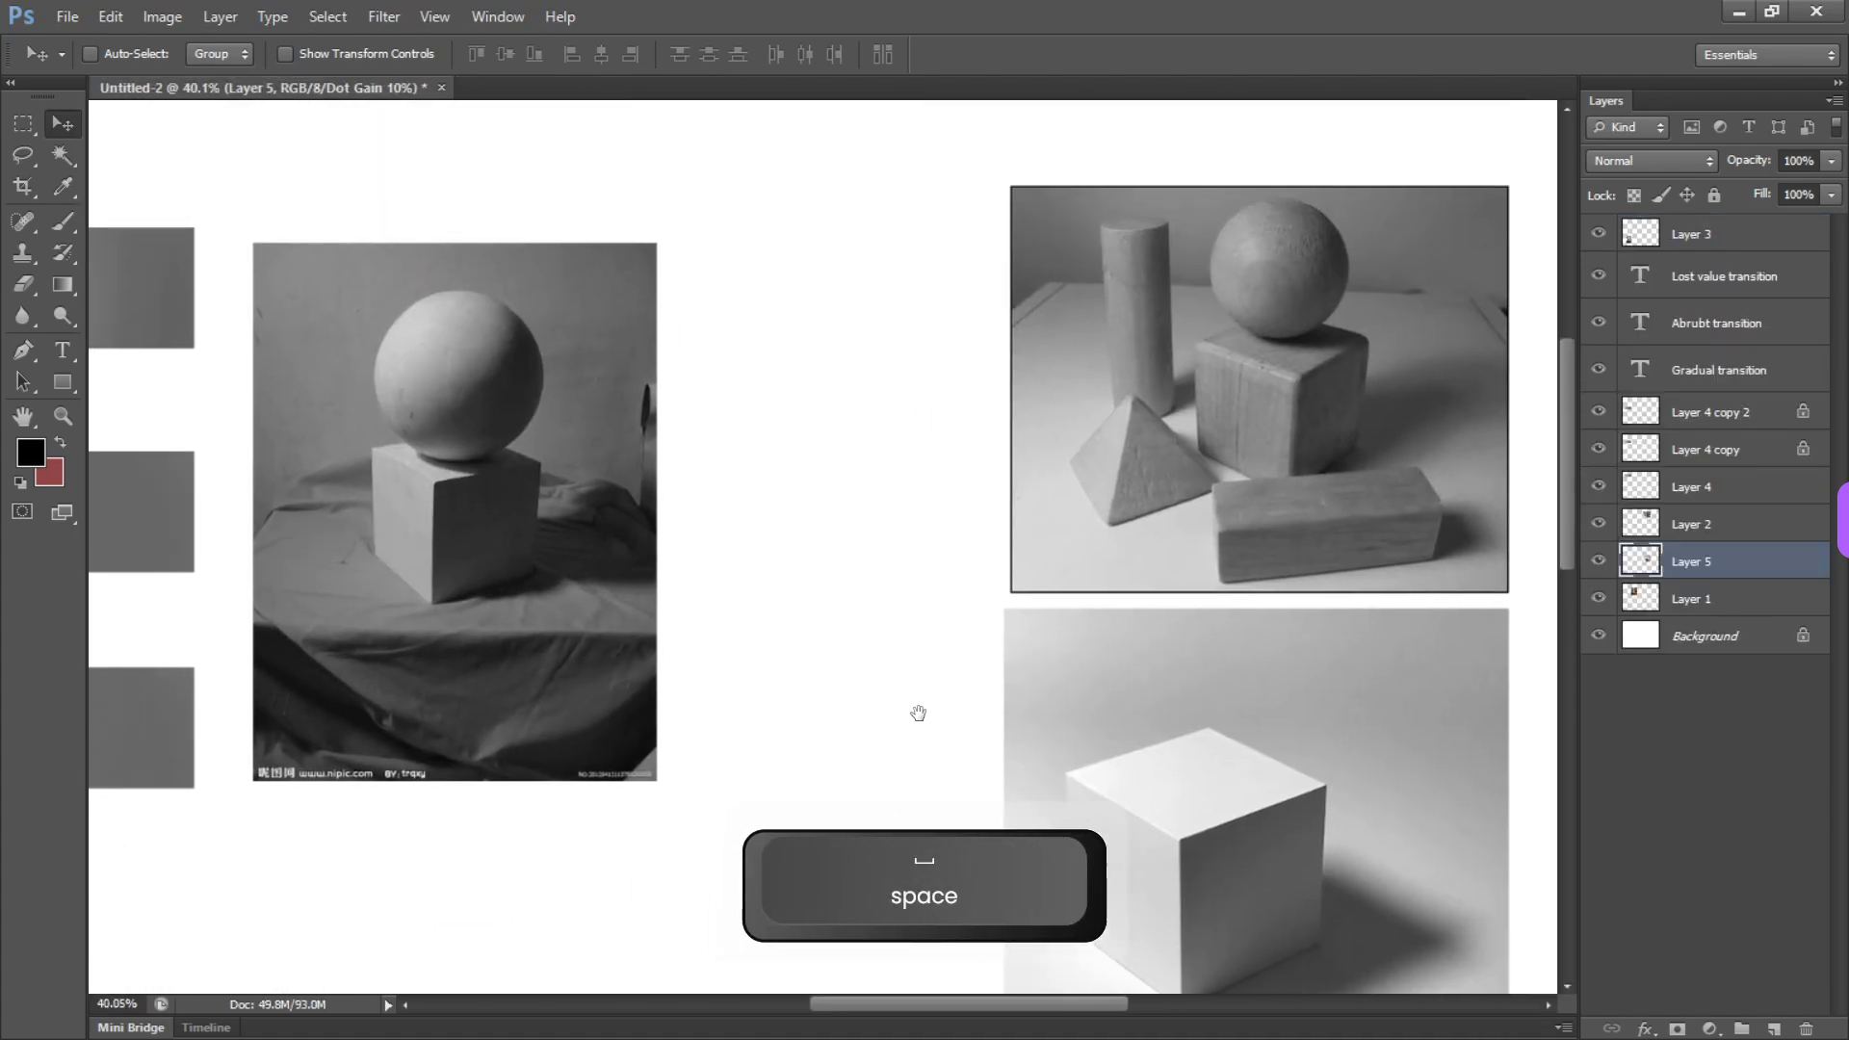
pyautogui.moveTo(768, 529); pyautogui.dragTo(891, 450)
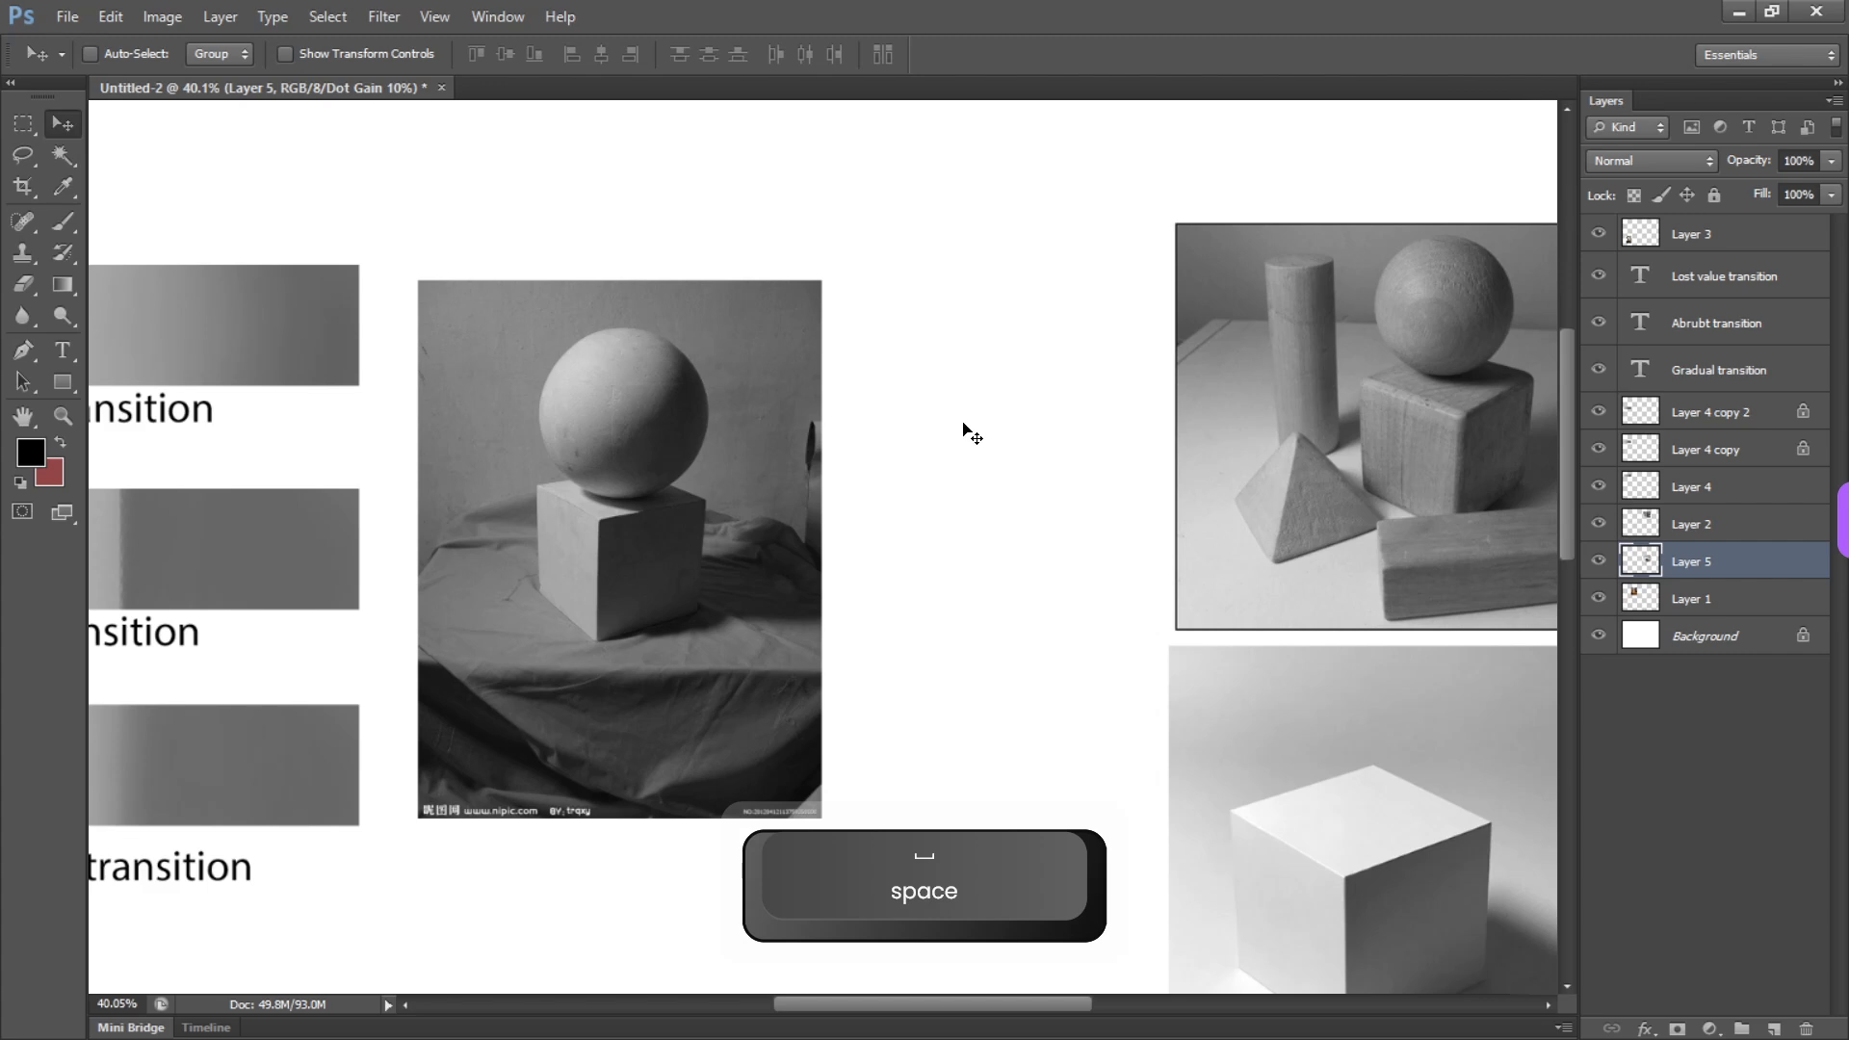
pyautogui.moveTo(998, 478); pyautogui.dragTo(1037, 451)
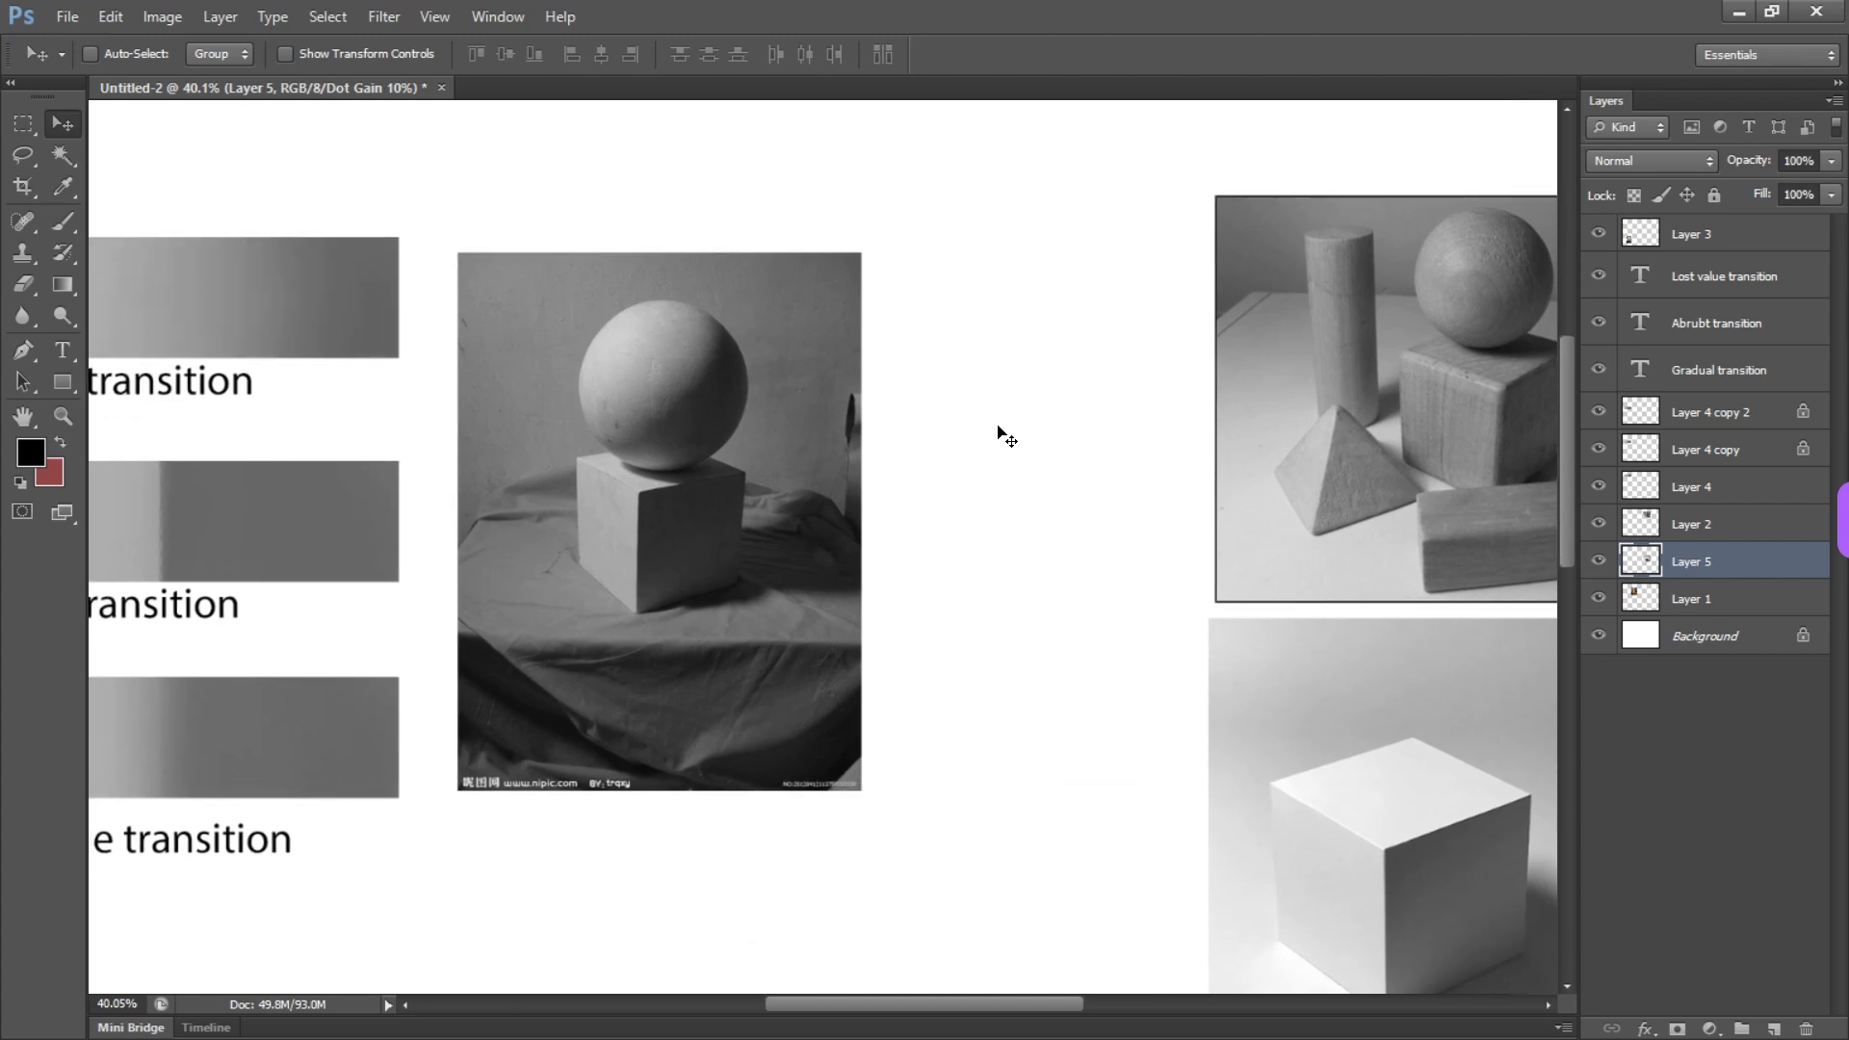
pyautogui.moveTo(771, 442); pyautogui.dragTo(1166, 530)
pyautogui.moveTo(832, 521); pyautogui.dragTo(1018, 397)
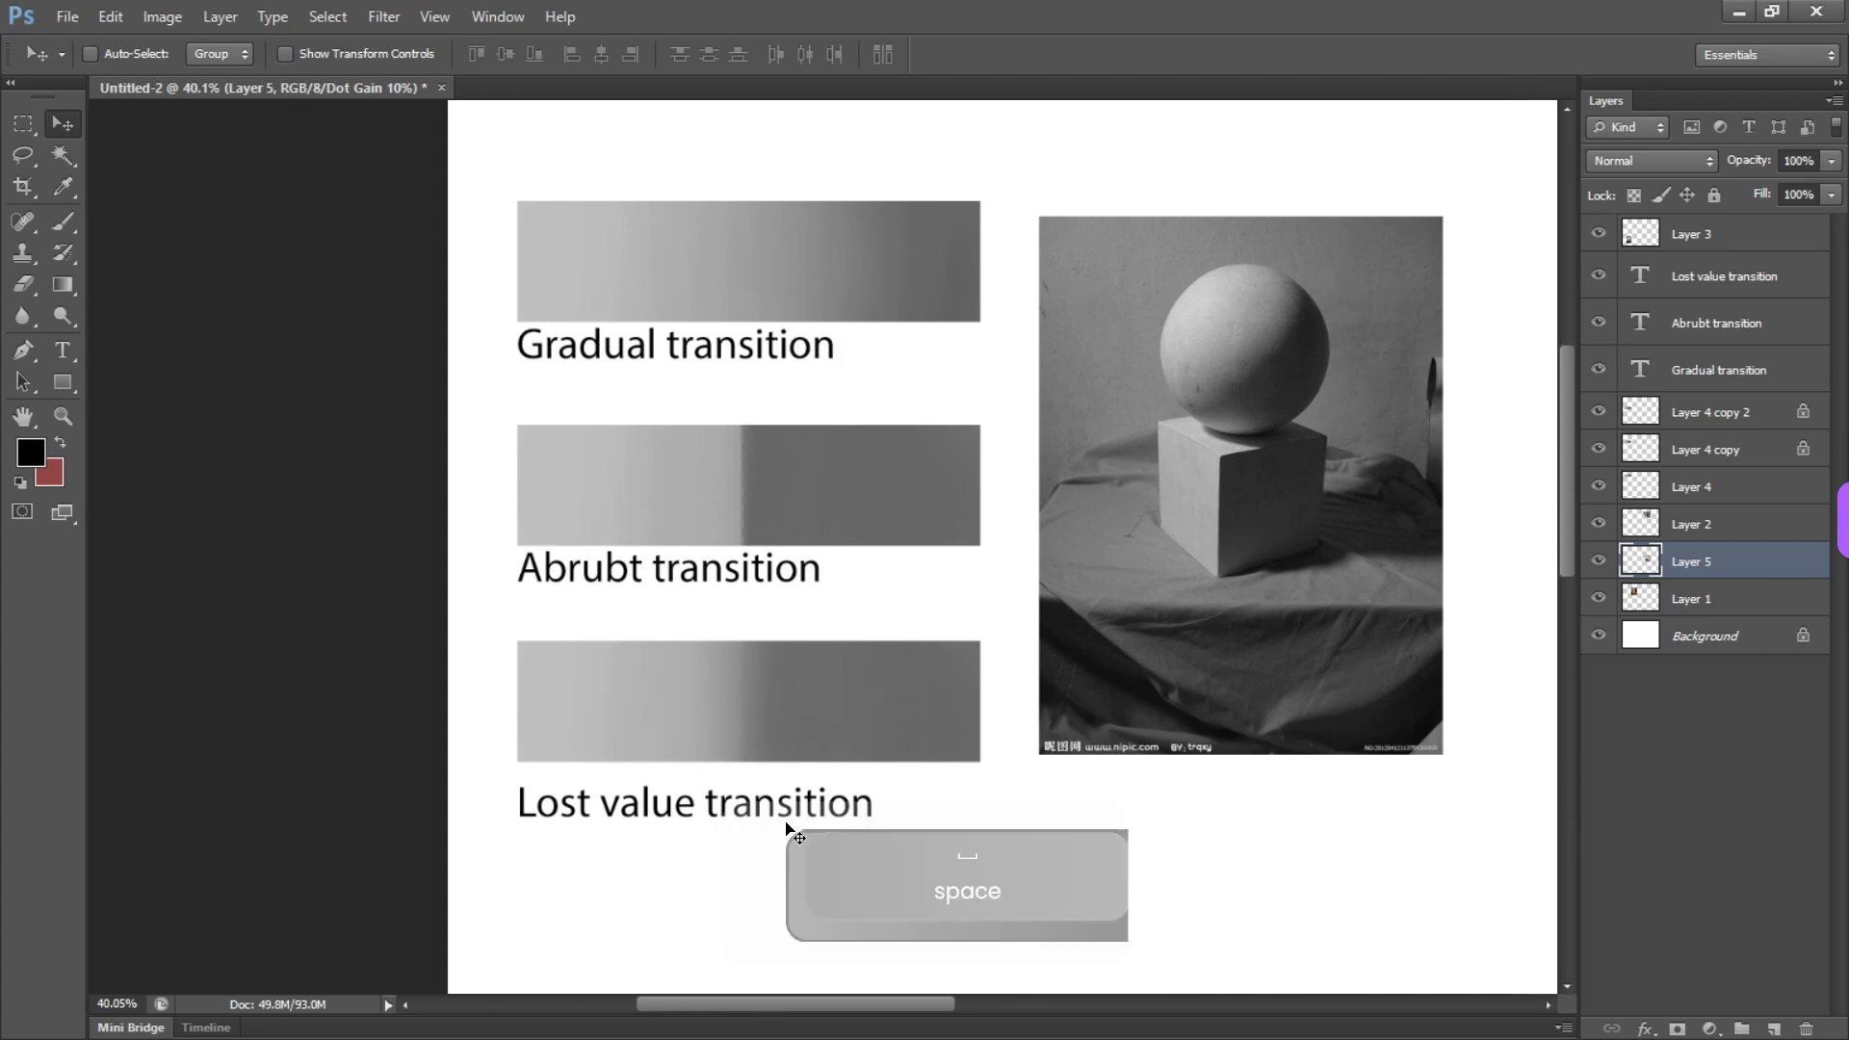
pyautogui.moveTo(897, 472); pyautogui.dragTo(747, 549)
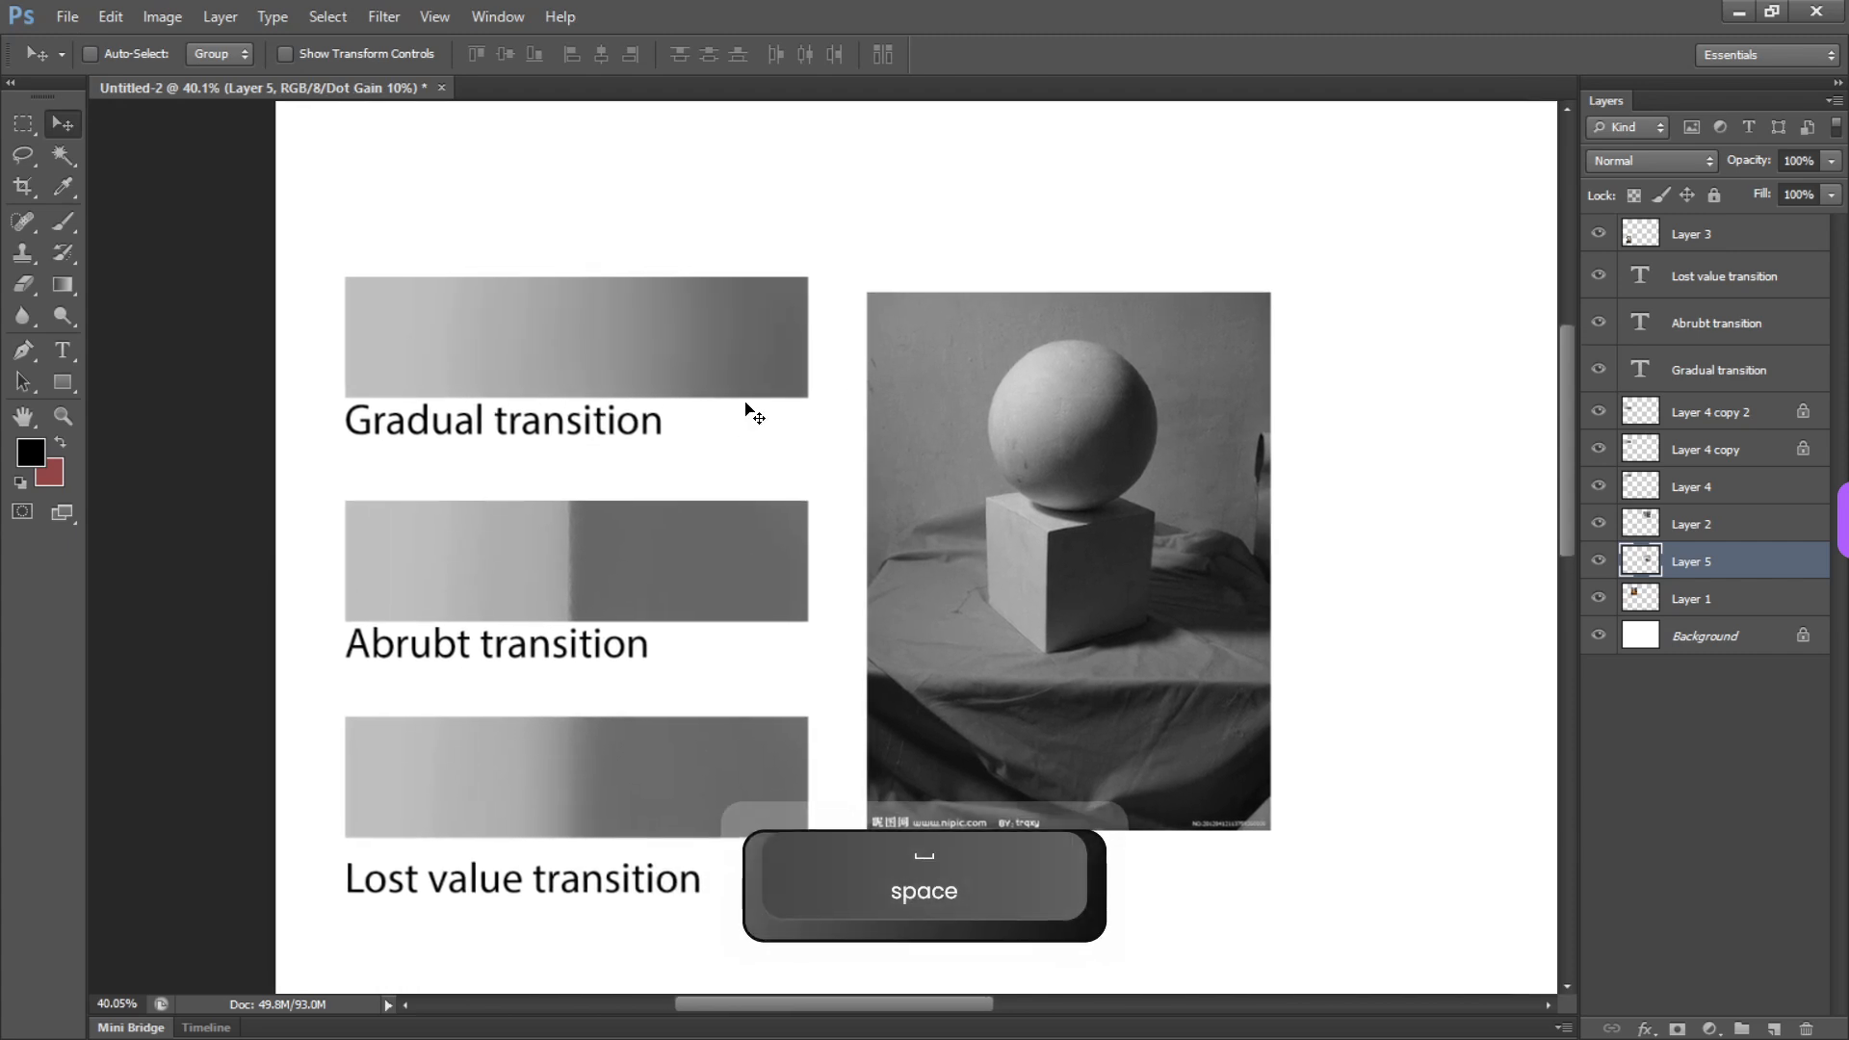
pyautogui.moveTo(909, 517); pyautogui.dragTo(879, 520)
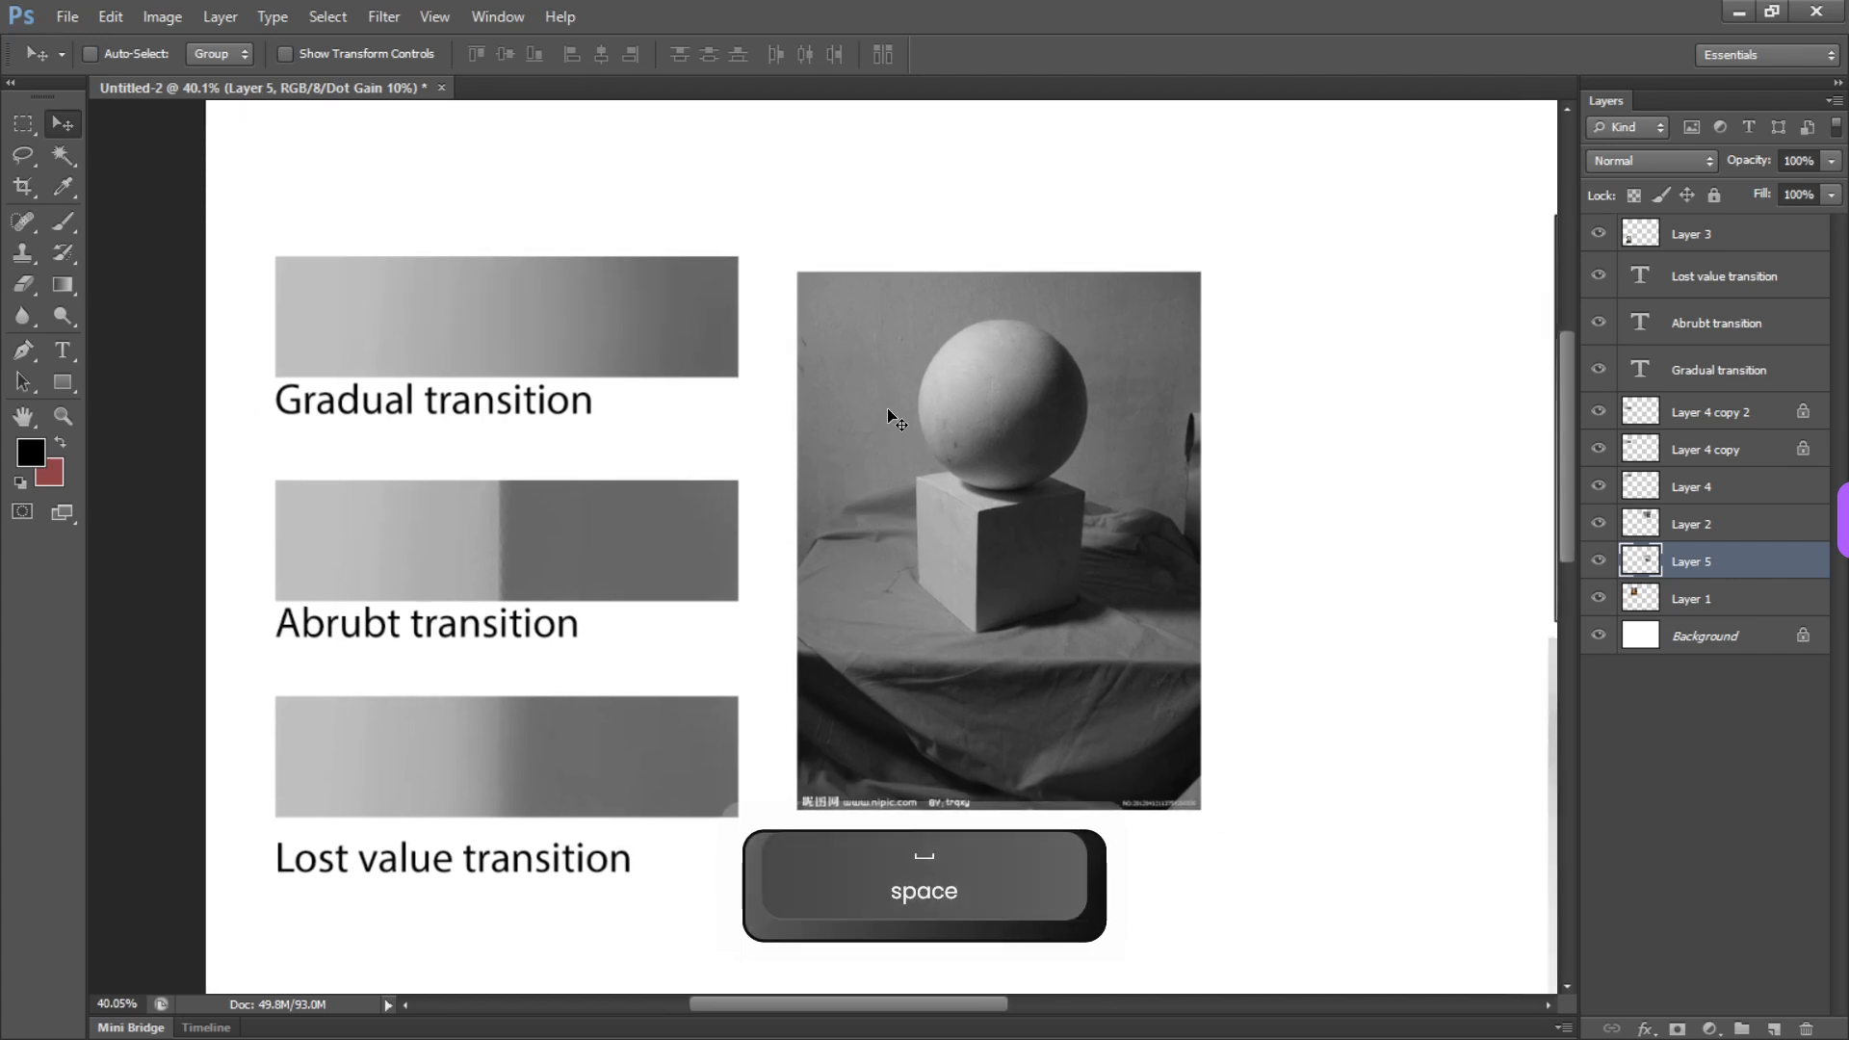
pyautogui.press('b')
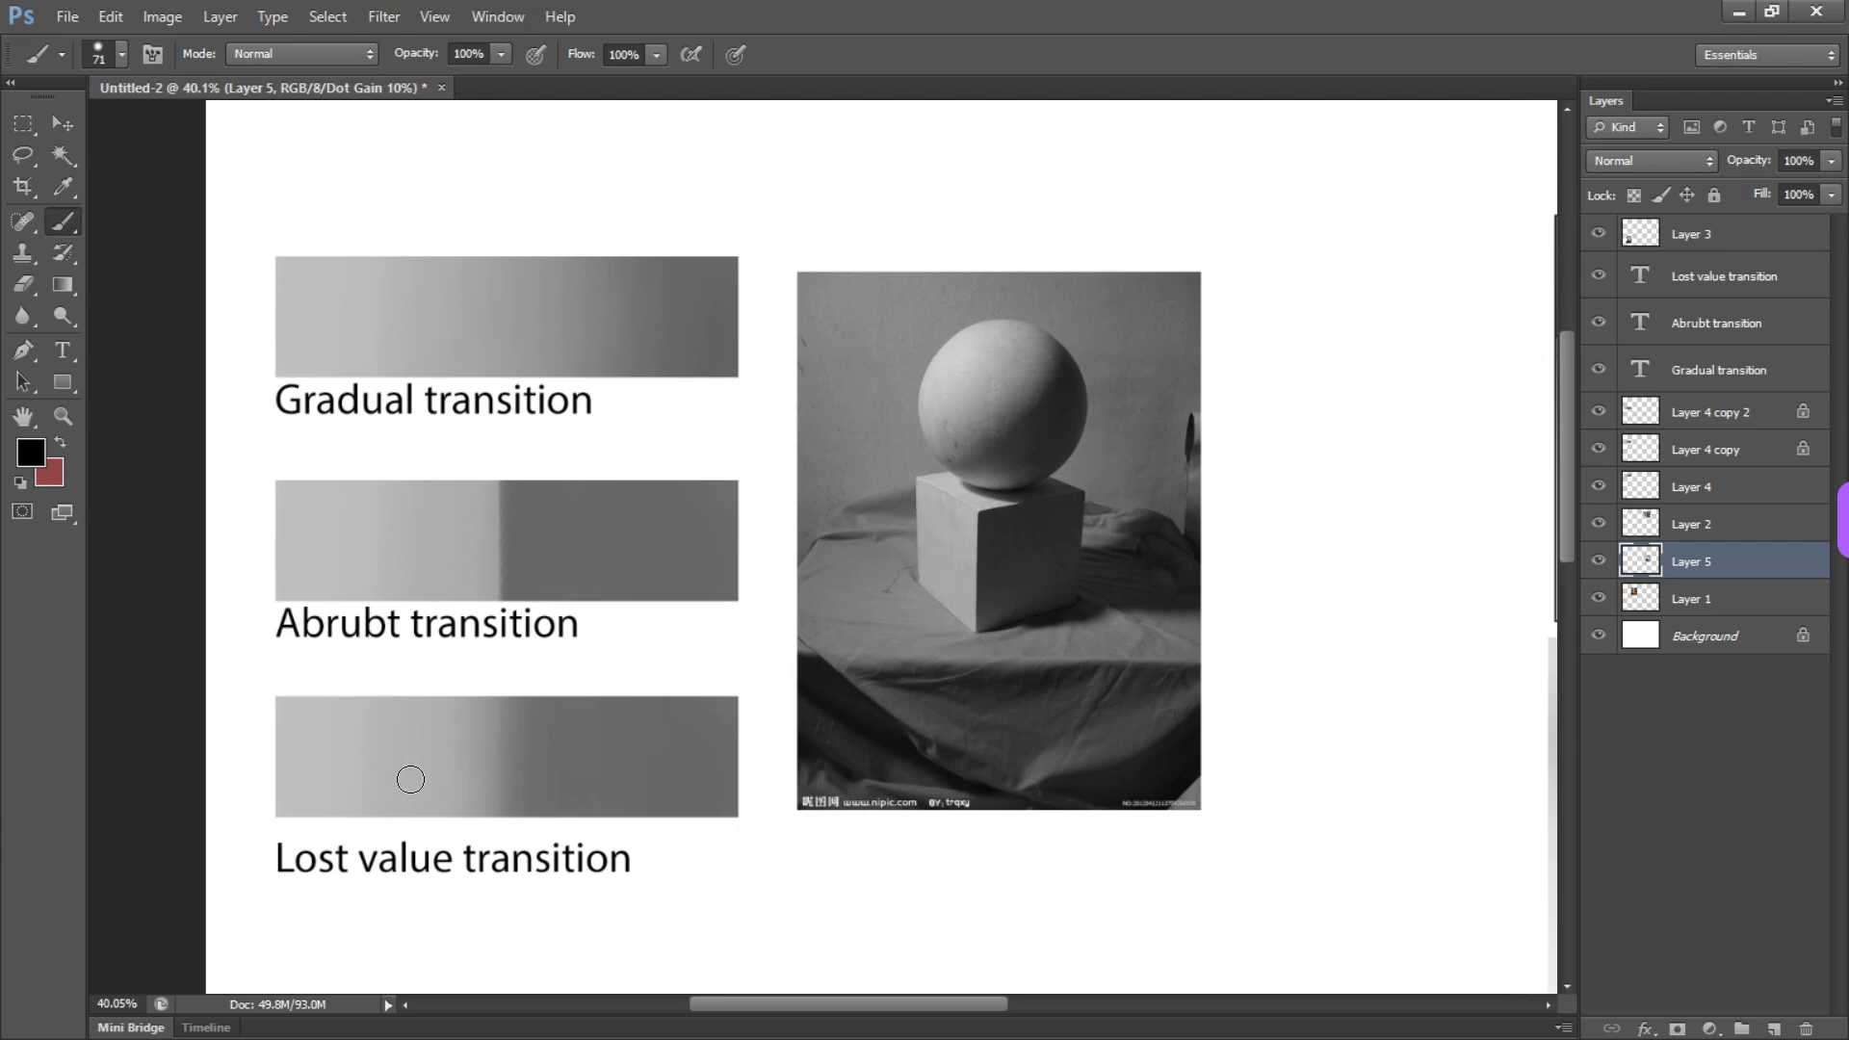
# Add a new layer above Layer 3 for marking up the sphere-and-cube reference photo
pyautogui.moveTo(1033, 385); pyautogui.dragTo(909, 351)
pyautogui.press('b')
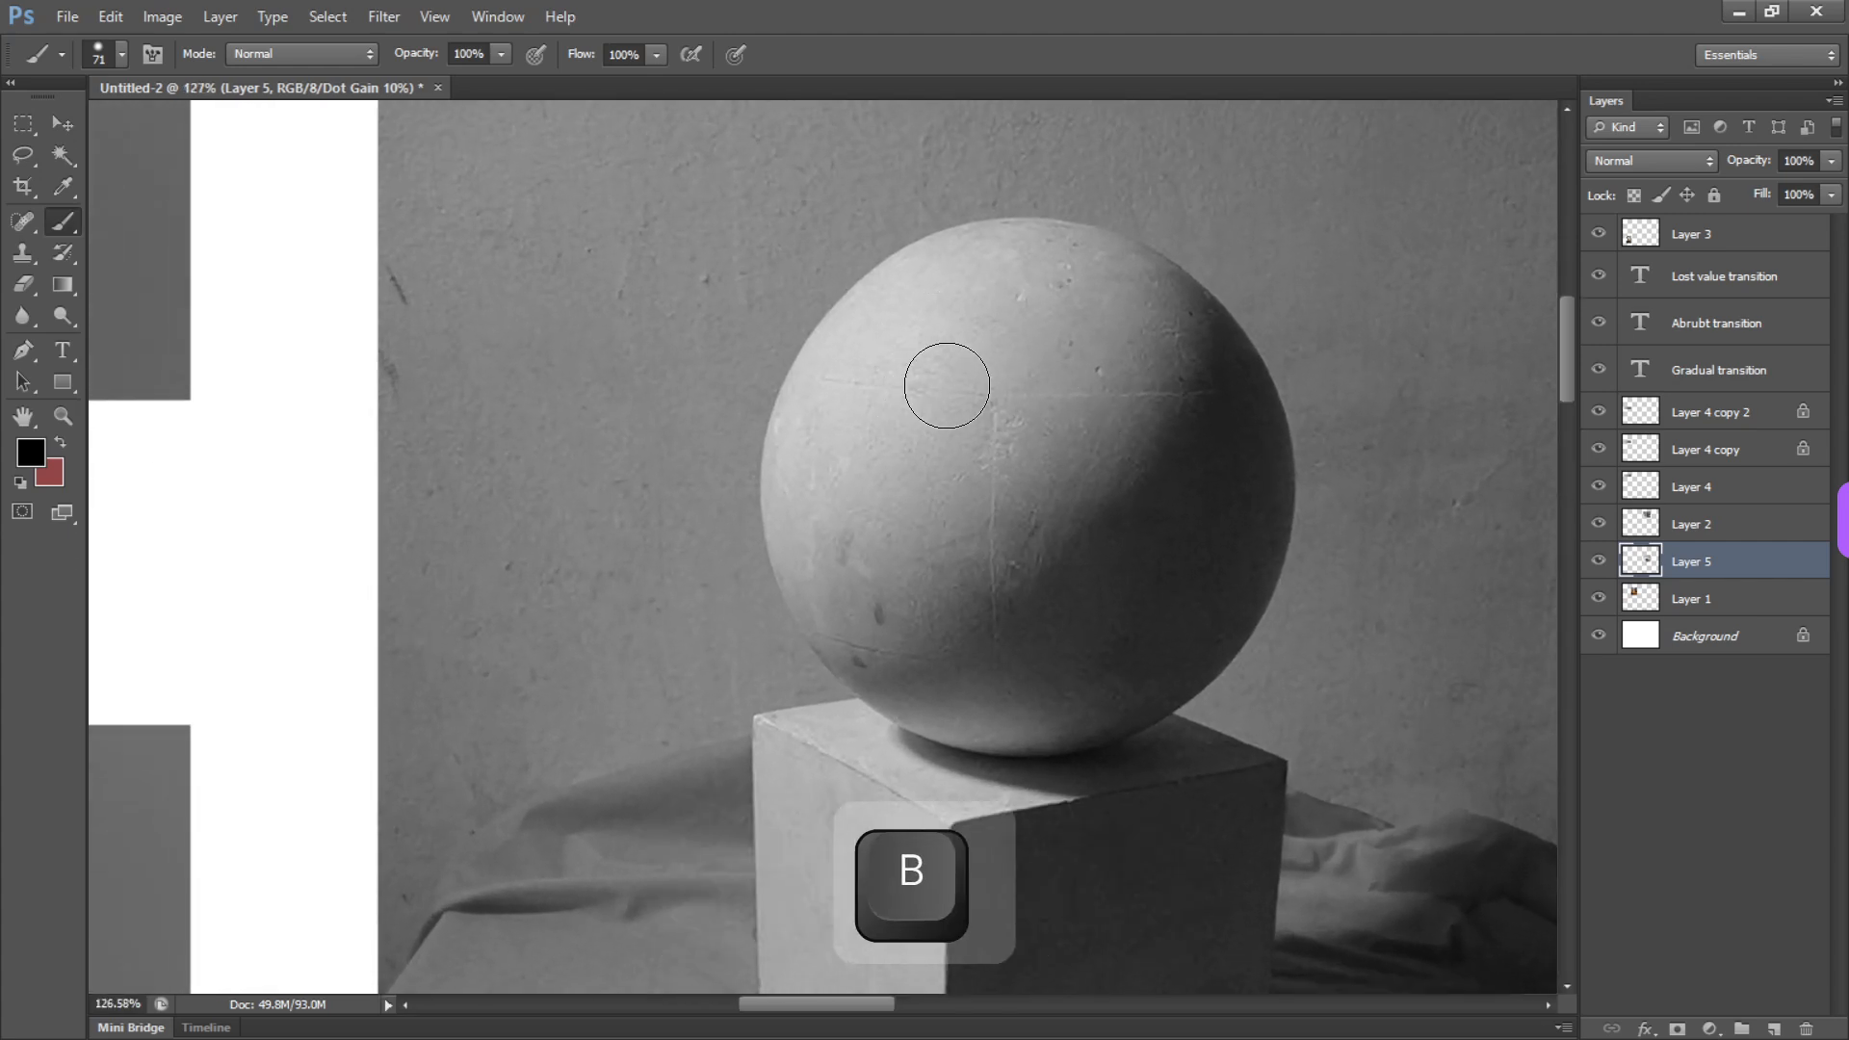
pyautogui.click(1709, 219)
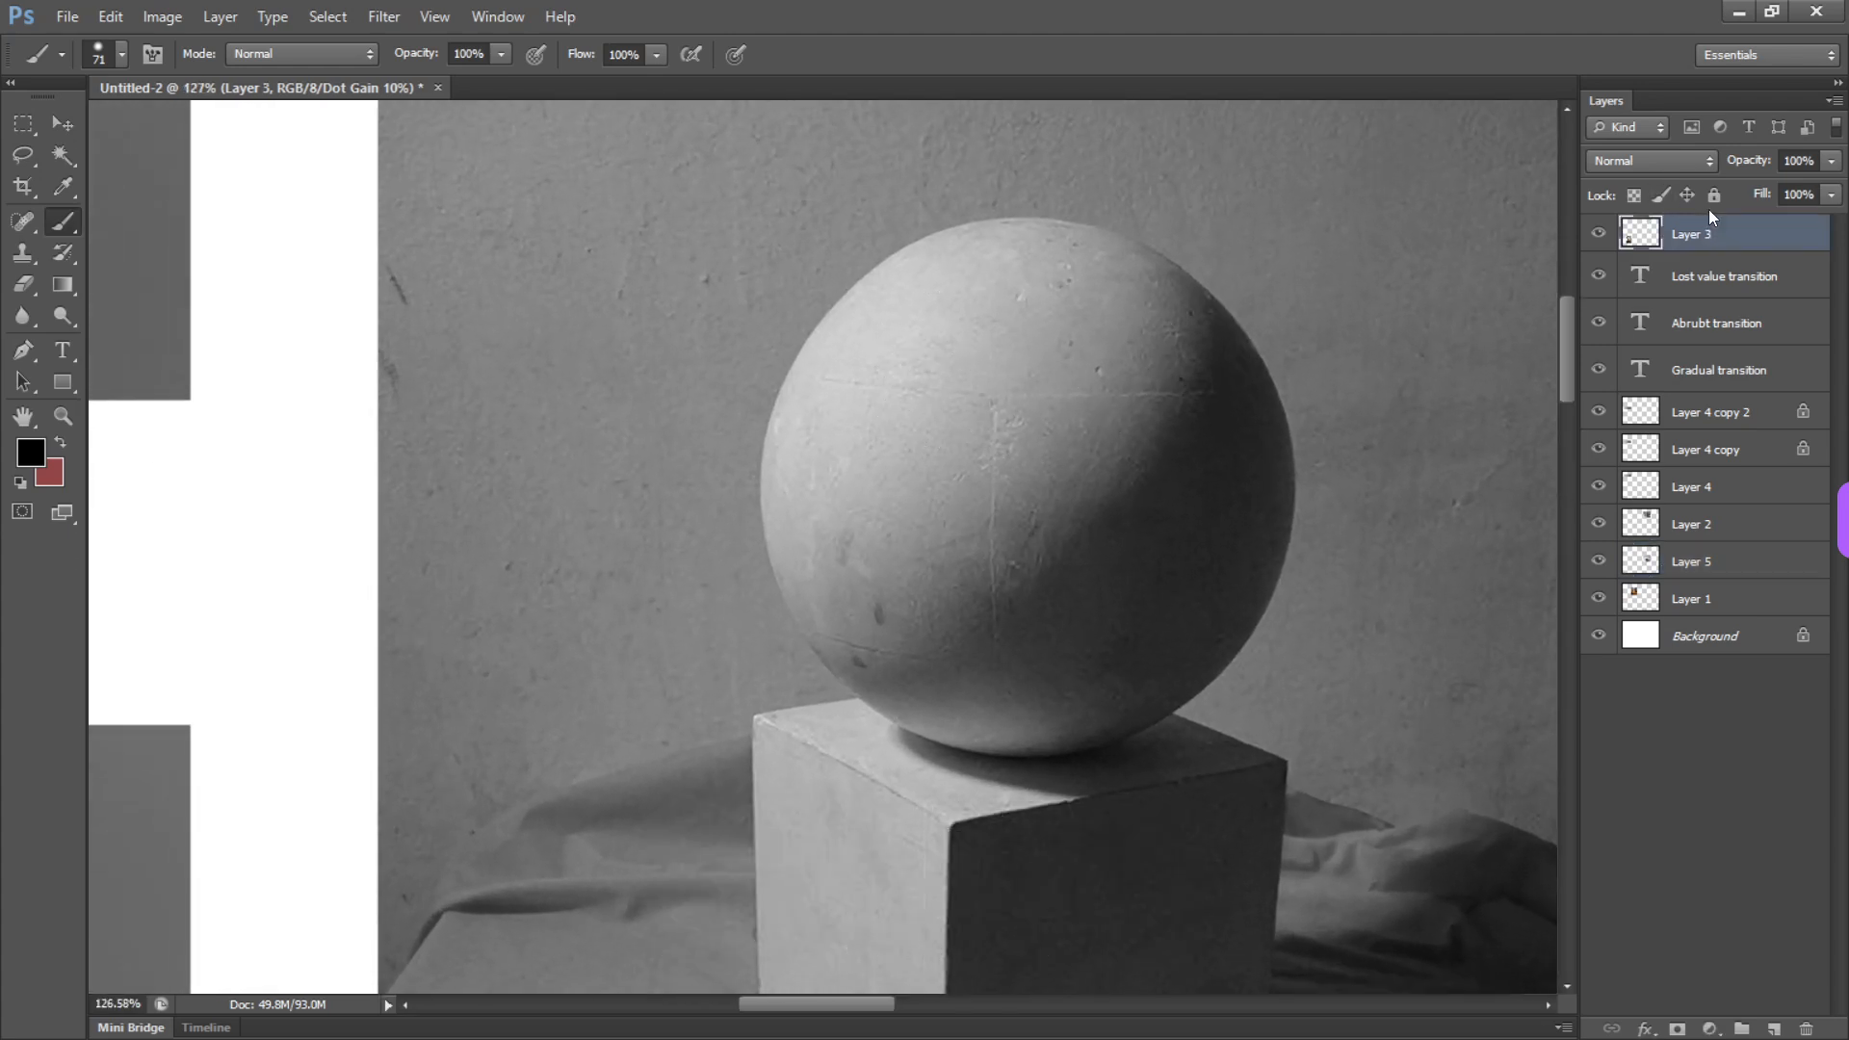
pyautogui.press('ctrl')
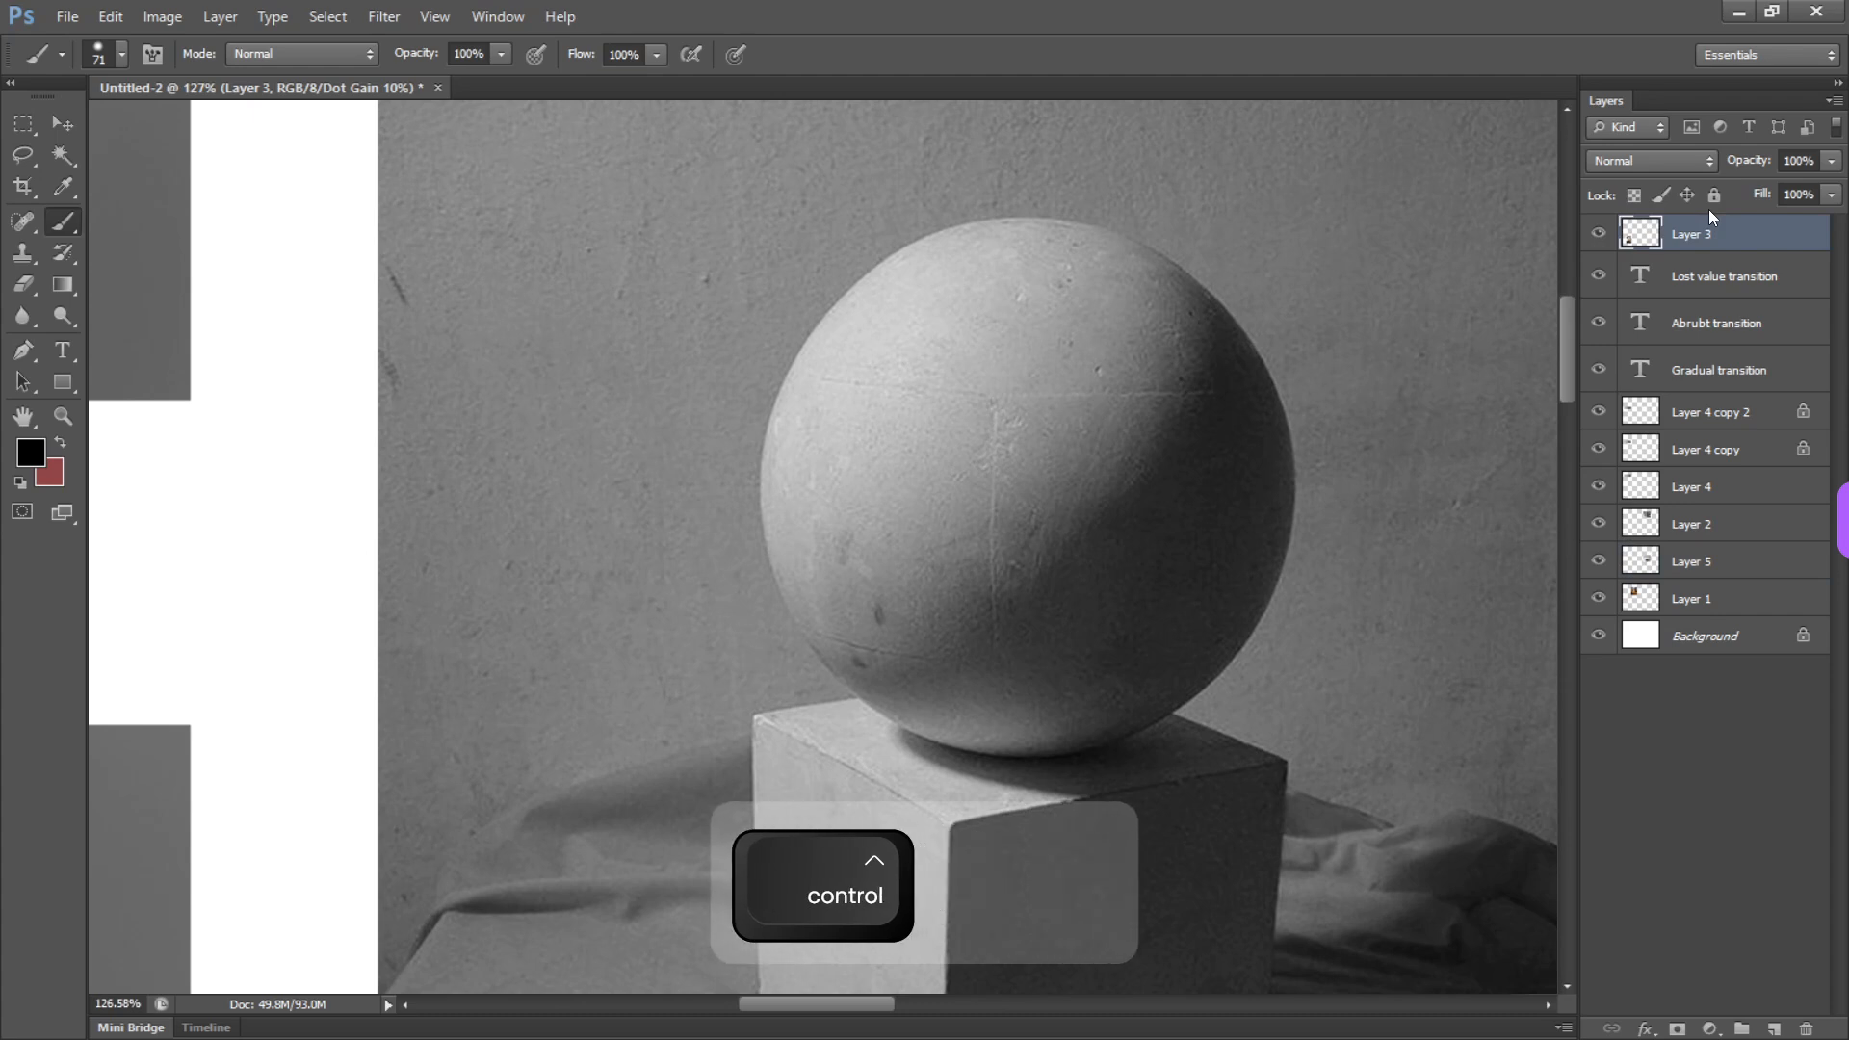
pyautogui.hotkey('ctrl', 'shift', 'n')
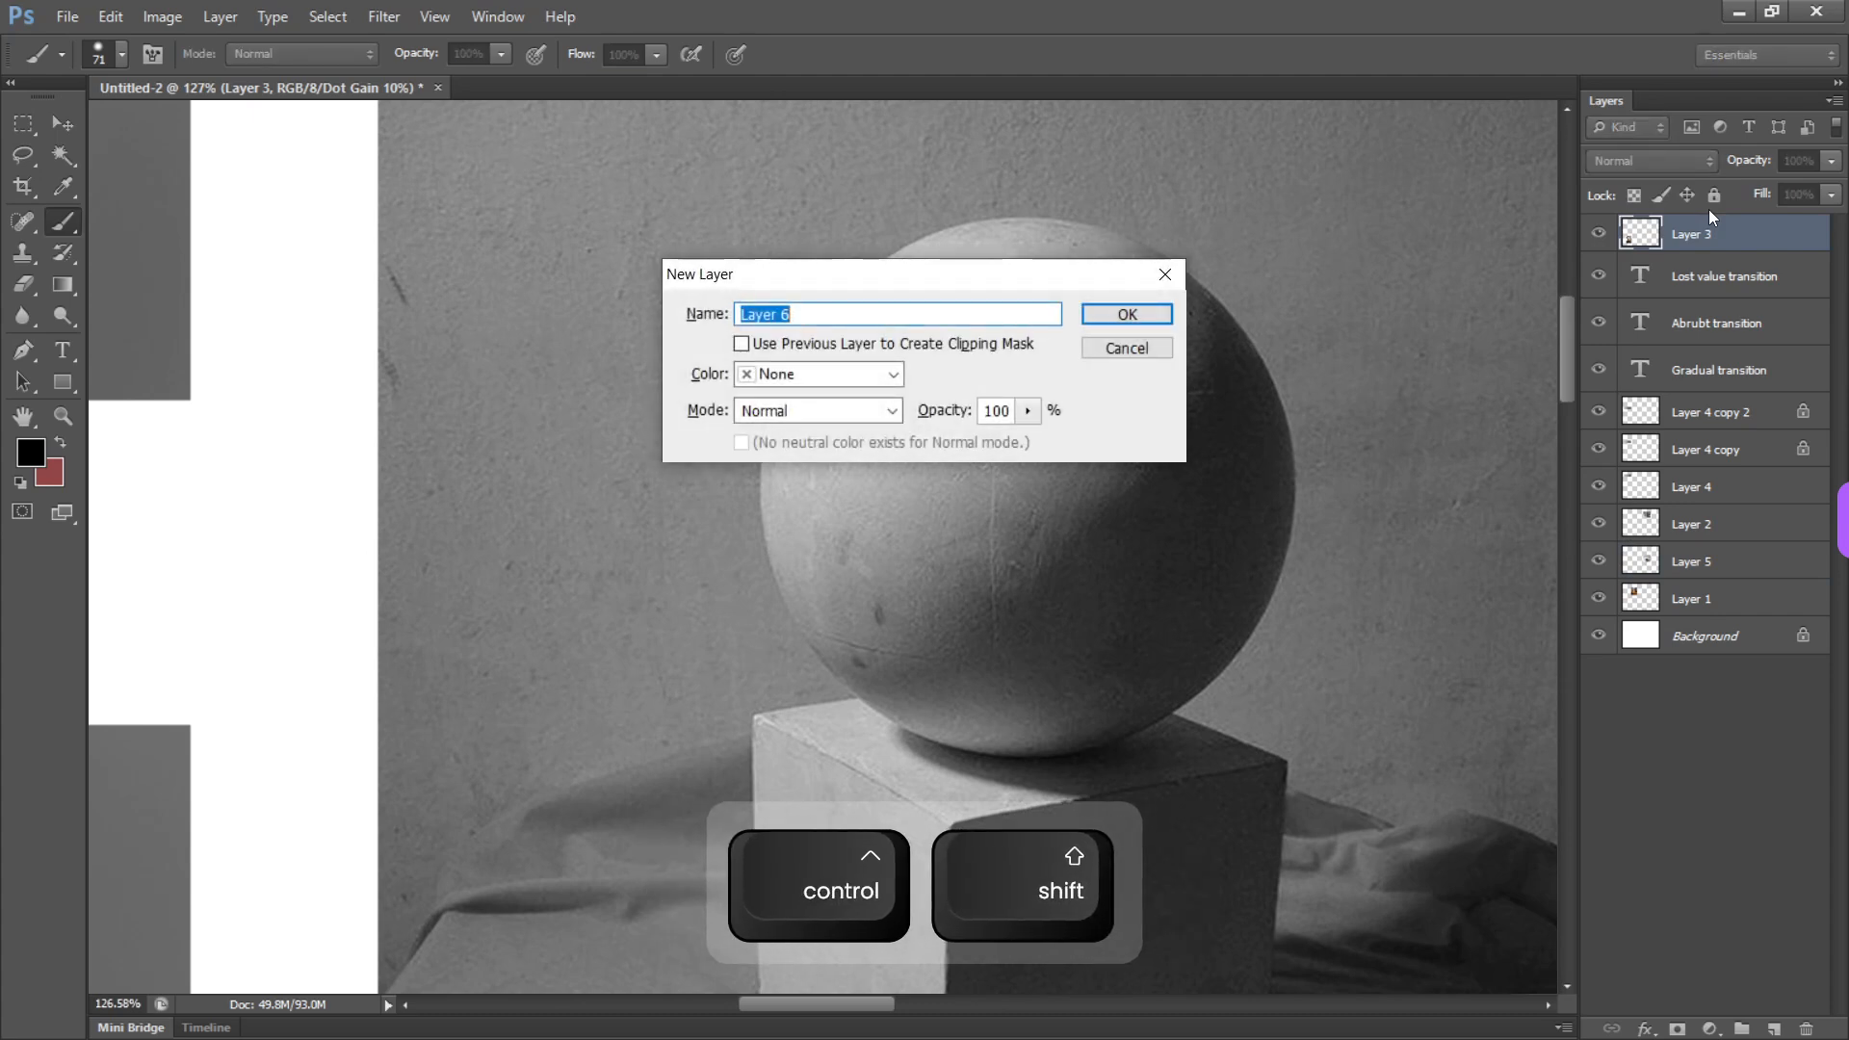
pyautogui.press('Return')
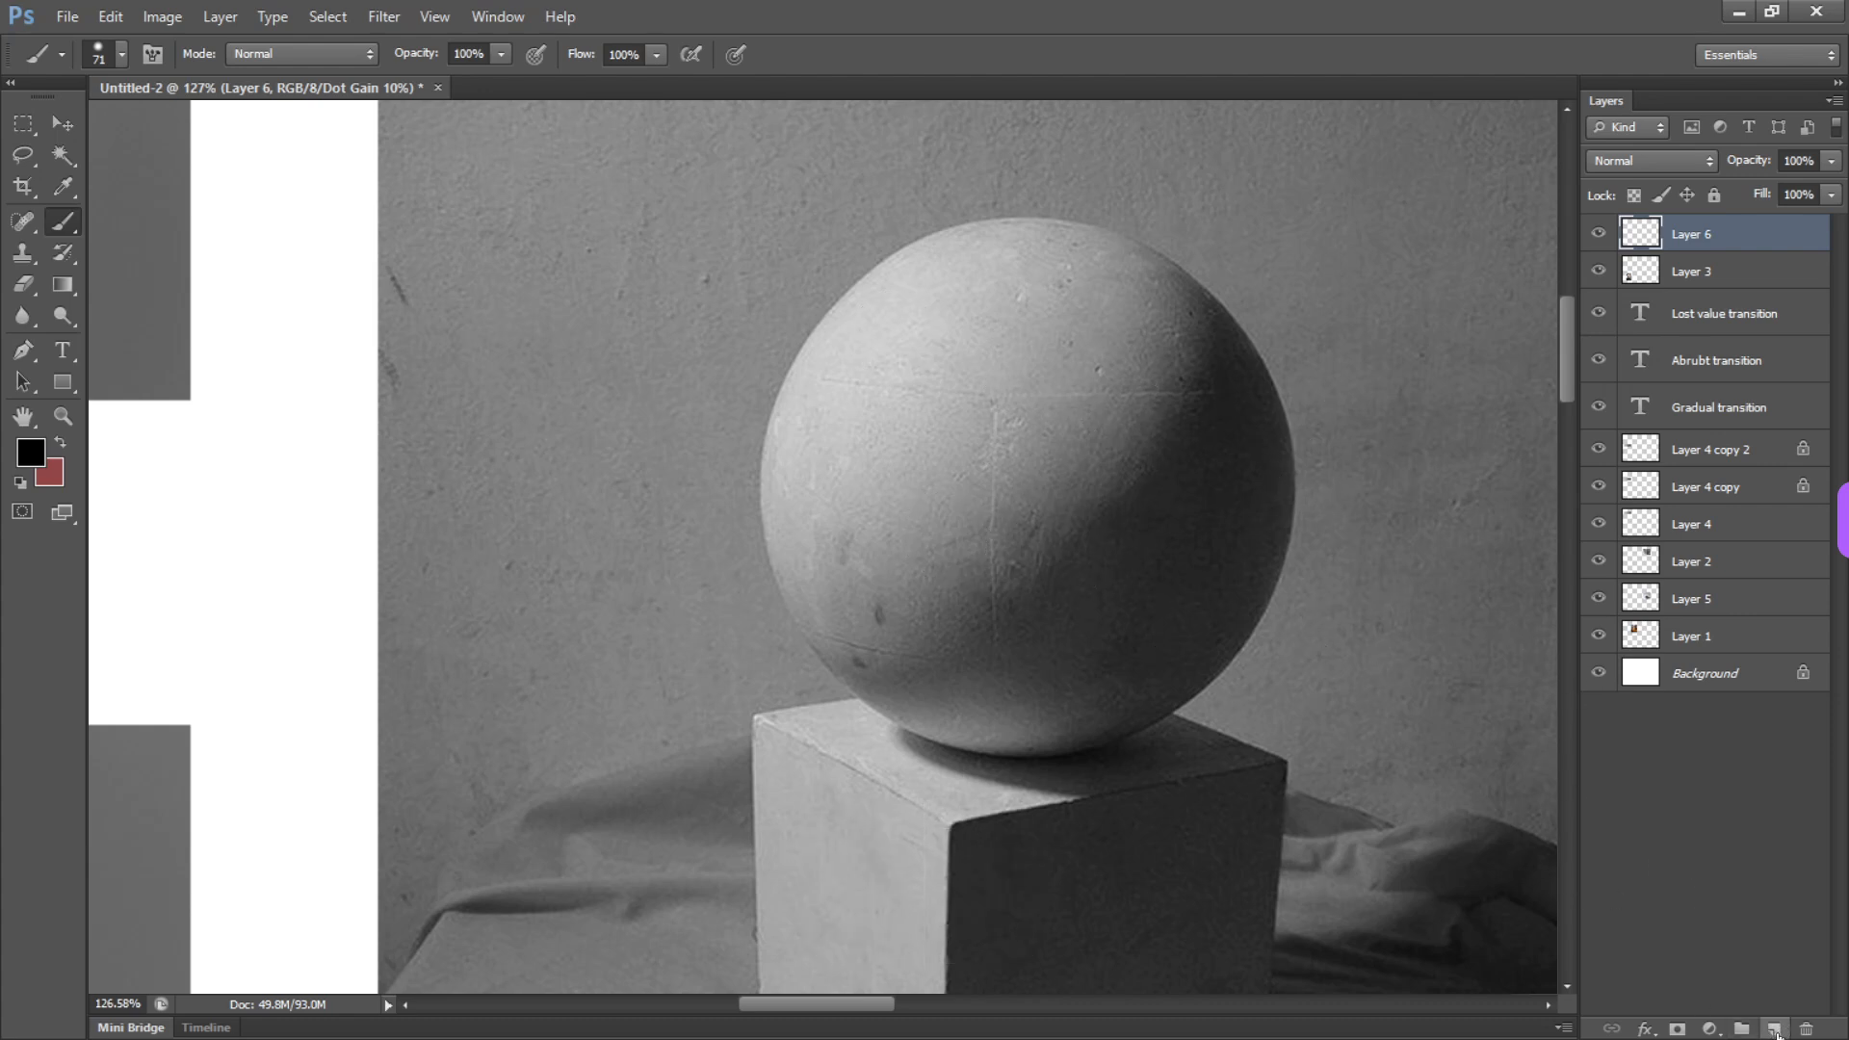
# Choose the soft round 9 px brush with 0% hardness and pick a red foreground colour
pyautogui.press('b')
pyautogui.rightClick(884, 424)
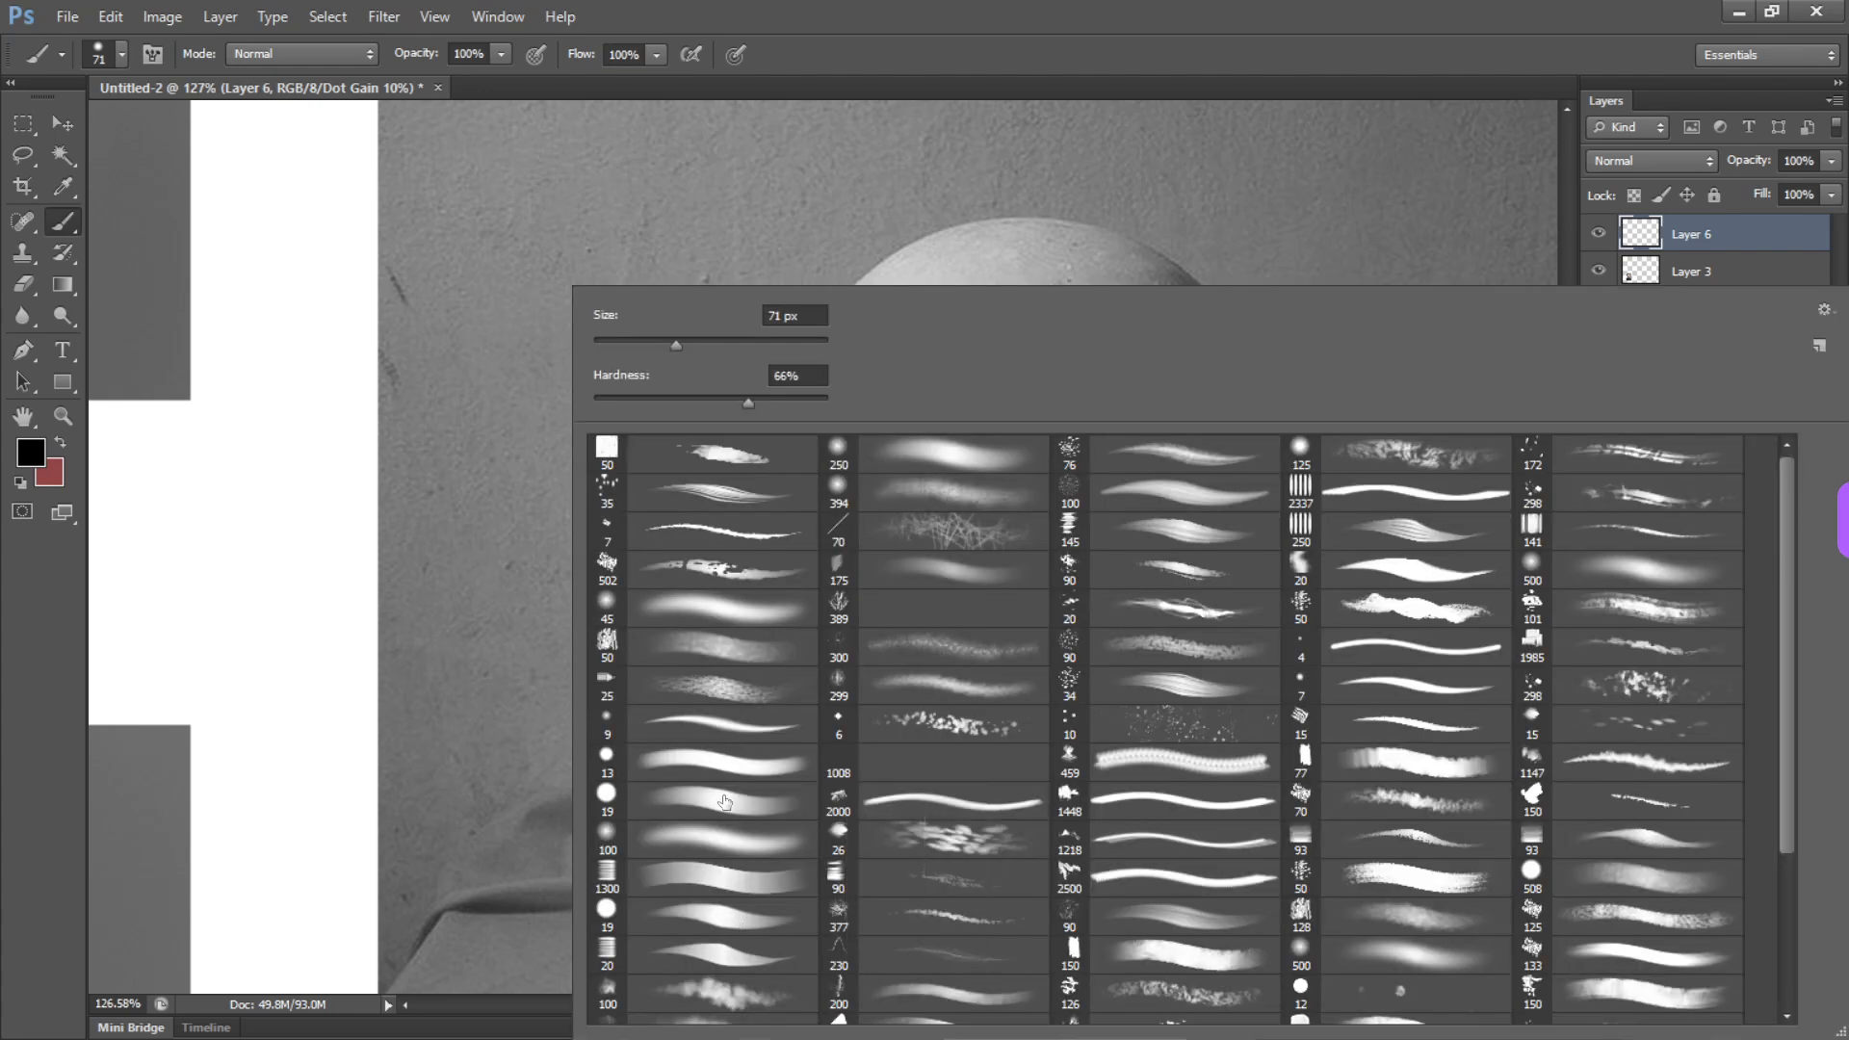
pyautogui.click(758, 732)
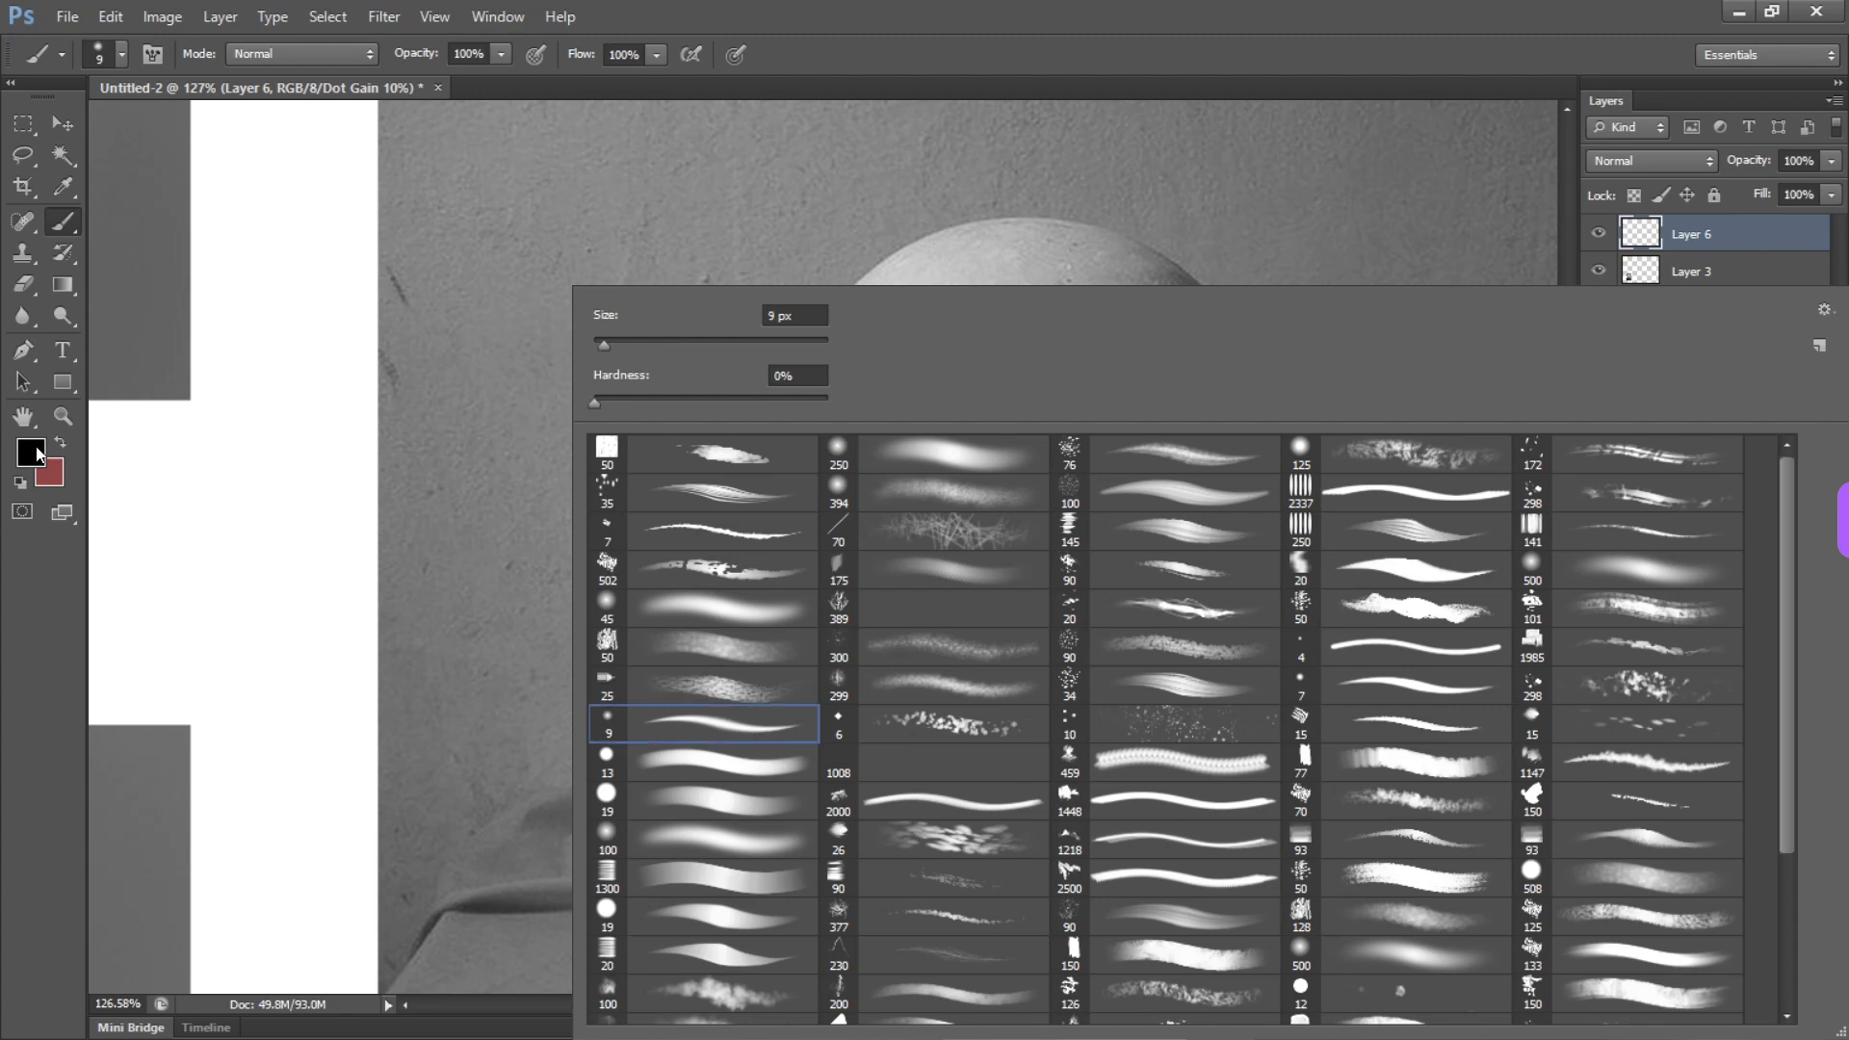
pyautogui.click(38, 455)
pyautogui.click(813, 330)
pyautogui.click(1168, 240)
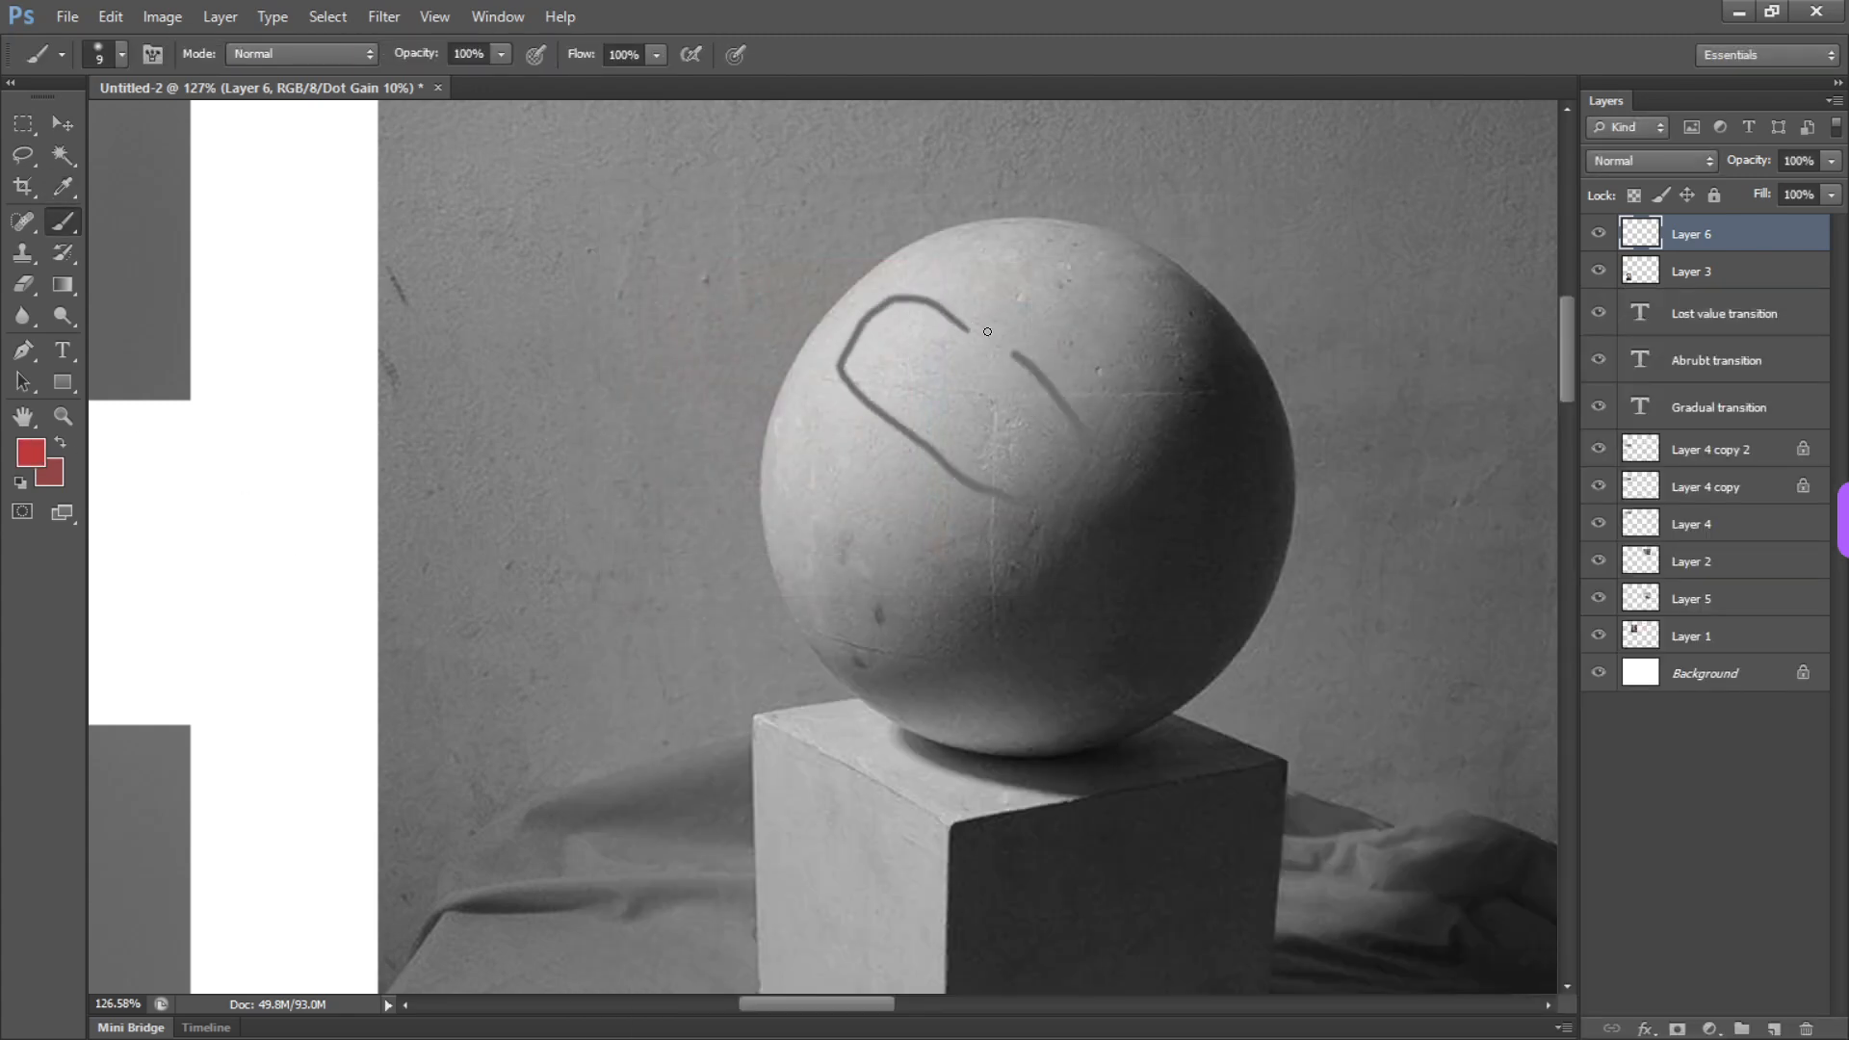
# Outline the sphere's upper highlight, its lower shadow edge and the cube's front edge in red, with the photo shown in colour
pyautogui.hotkey('ctrl', 'y')
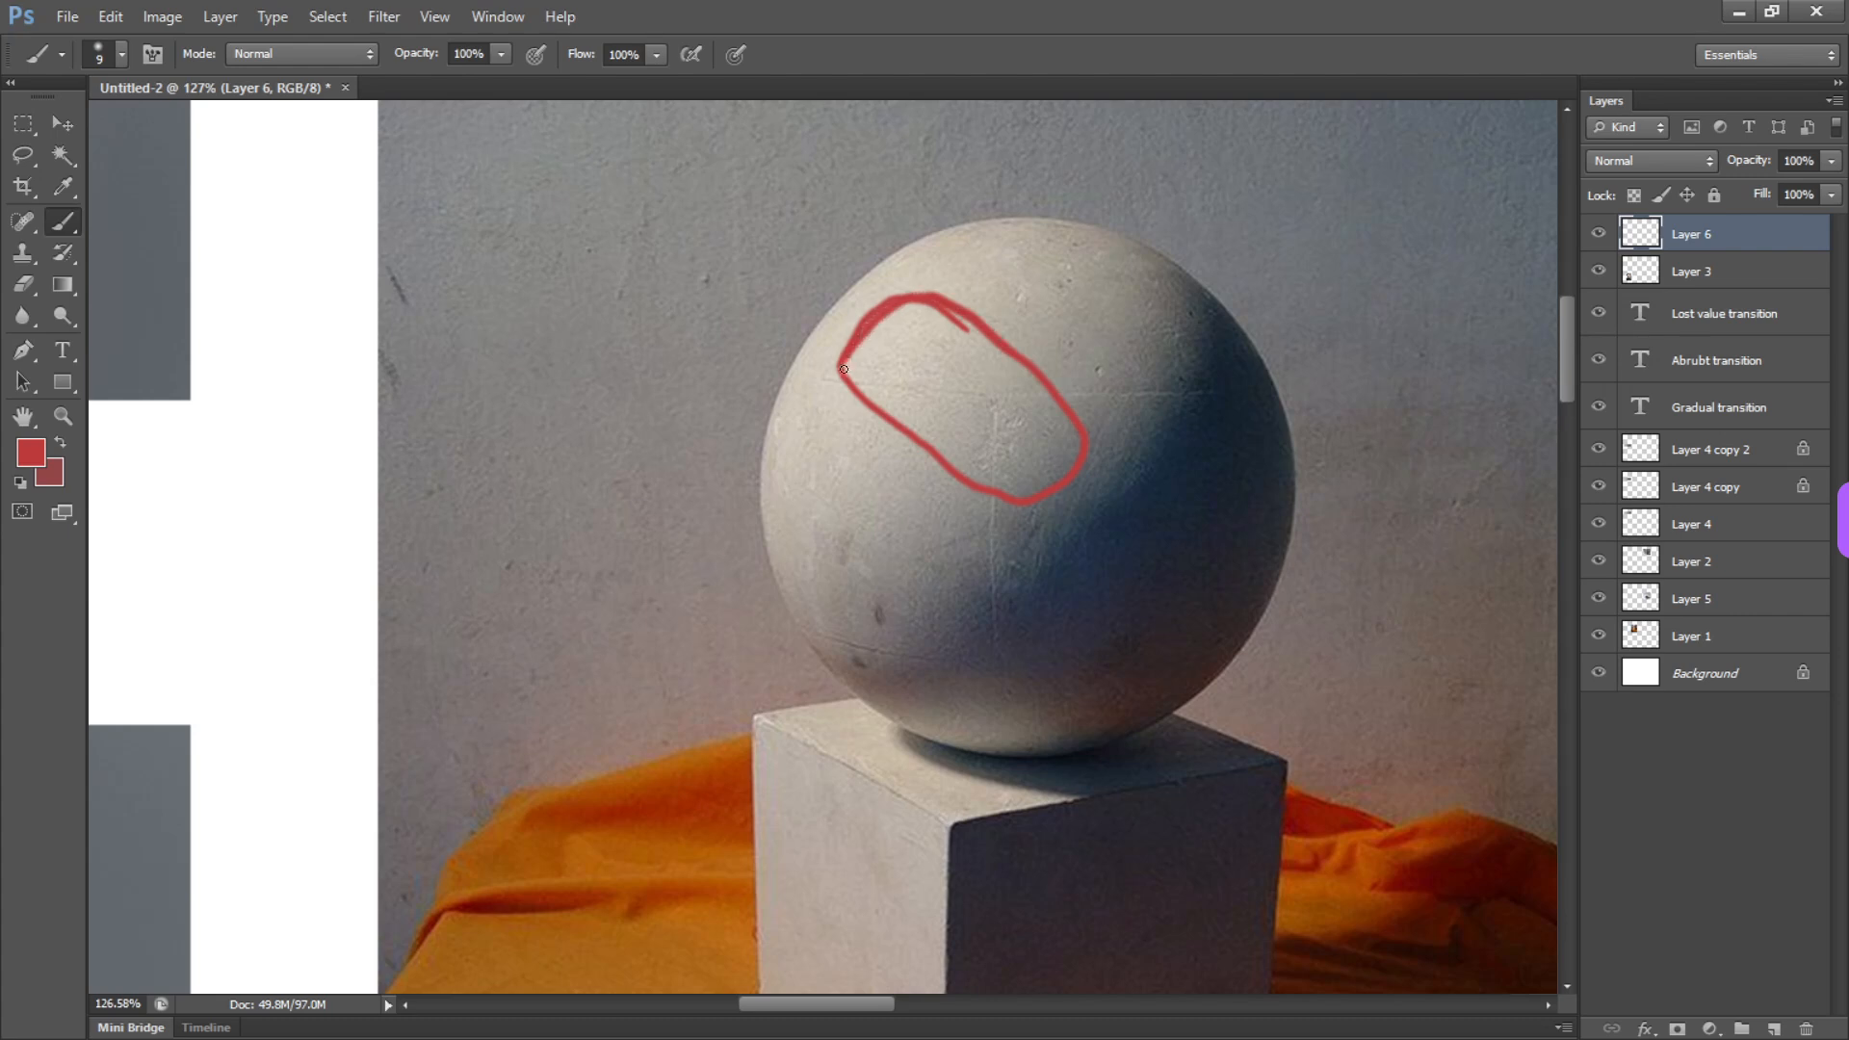
pyautogui.press('space')
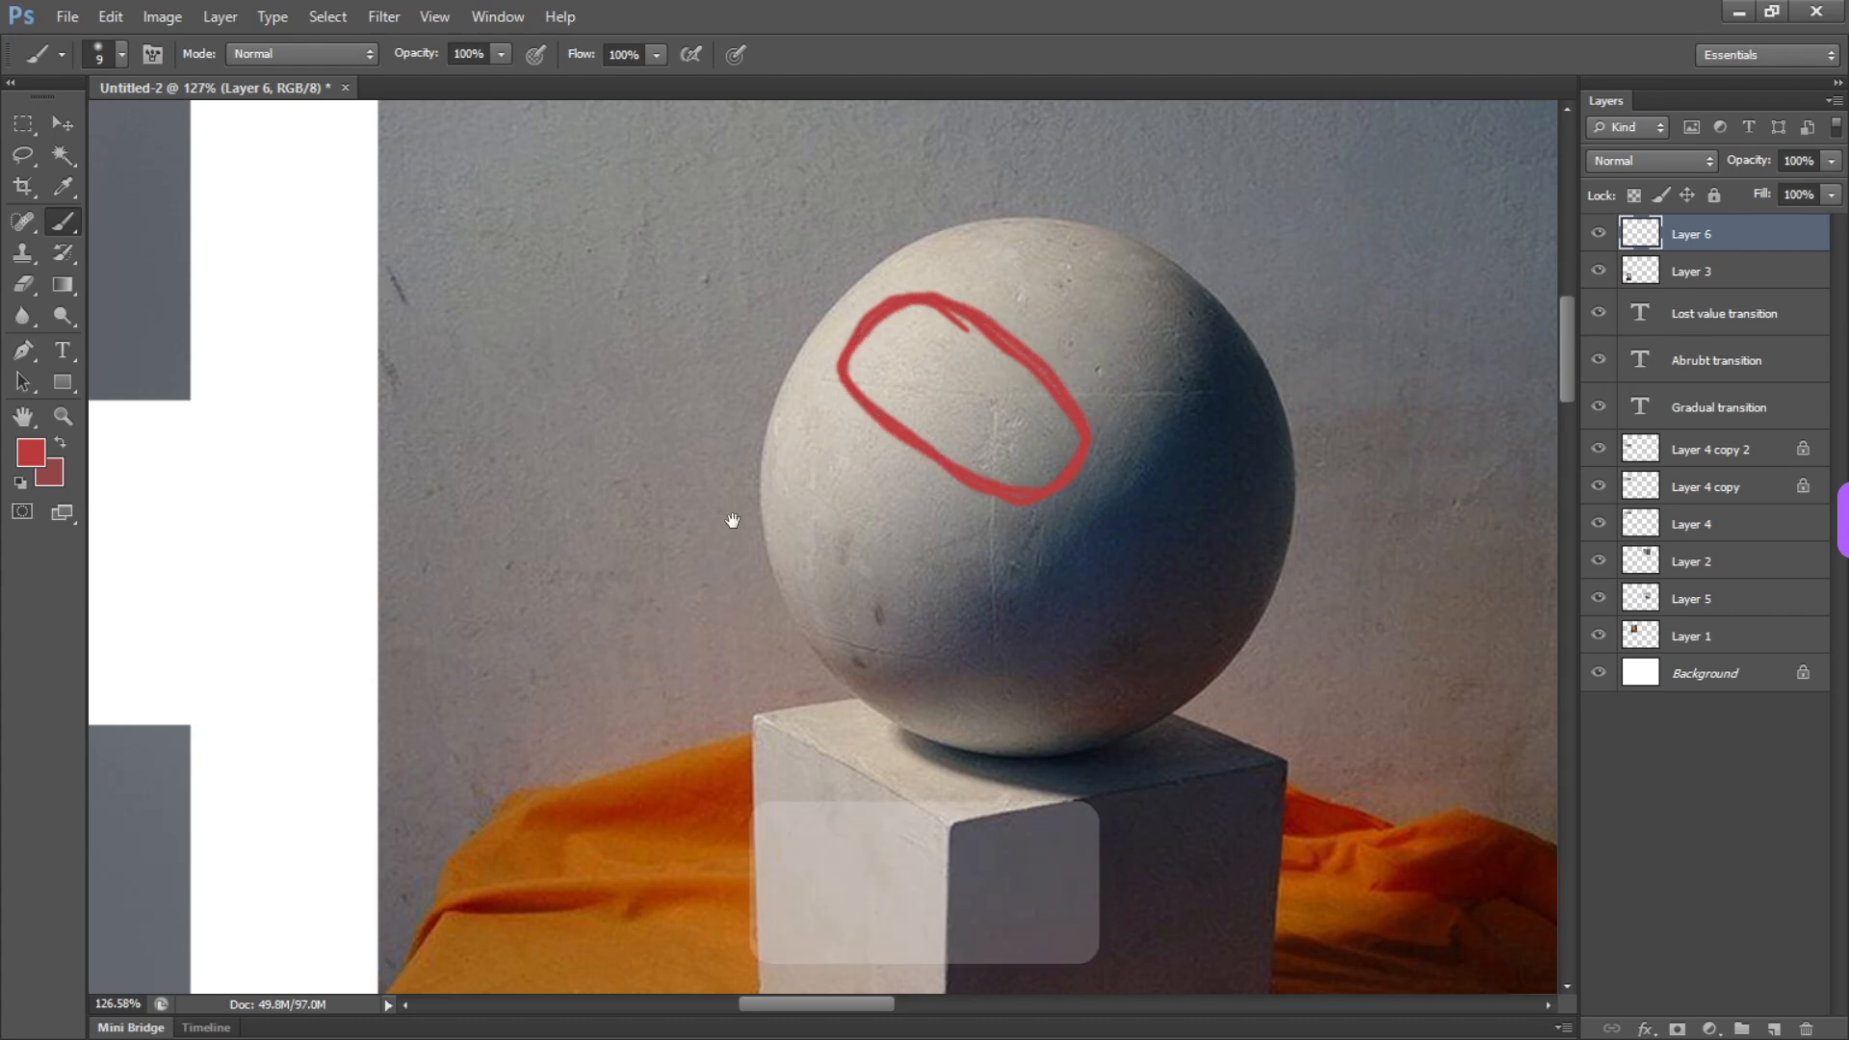
pyautogui.moveTo(731, 517)
pyautogui.mouseDown()
pyautogui.moveTo(1188, 289)
pyautogui.moveTo(1098, 198)
pyautogui.moveTo(1156, 441)
pyautogui.moveTo(607, 417)
pyautogui.moveTo(574, 384)
pyautogui.mouseUp()
pyautogui.moveTo(1040, 572)
pyautogui.mouseDown()
pyautogui.moveTo(1166, 454)
pyautogui.moveTo(1081, 591)
pyautogui.moveTo(831, 761)
pyautogui.mouseUp()
pyautogui.press('space')
pyautogui.moveTo(843, 472)
pyautogui.mouseDown()
pyautogui.moveTo(1040, 541)
pyautogui.moveTo(1102, 289)
pyautogui.moveTo(1198, 322)
pyautogui.moveTo(627, 646)
pyautogui.moveTo(1107, 503)
pyautogui.moveTo(755, 504)
pyautogui.moveTo(825, 524)
pyautogui.moveTo(847, 492)
pyautogui.moveTo(739, 585)
pyautogui.mouseUp()
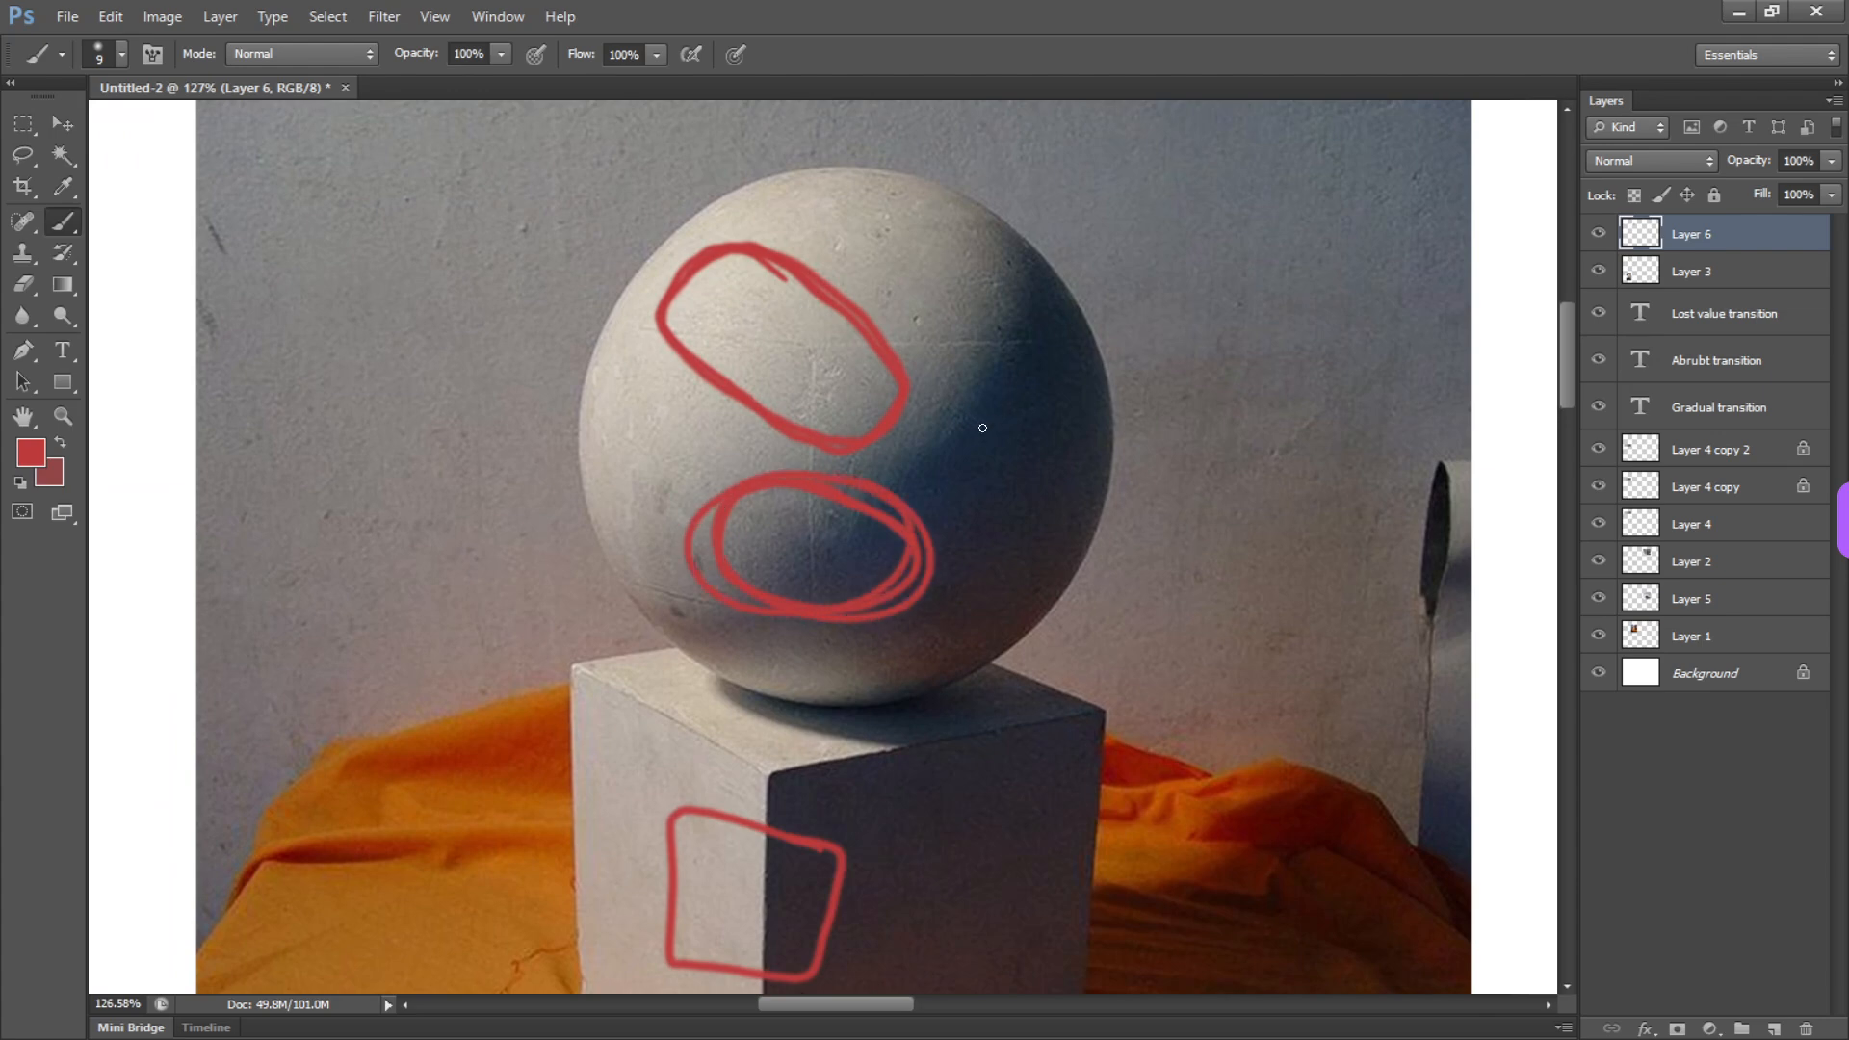
# Erase the red marks from the sphere and cube using a rectangular selection, then deselect
pyautogui.moveTo(1028, 624); pyautogui.dragTo(924, 597)
pyautogui.moveTo(1014, 553); pyautogui.dragTo(888, 304)
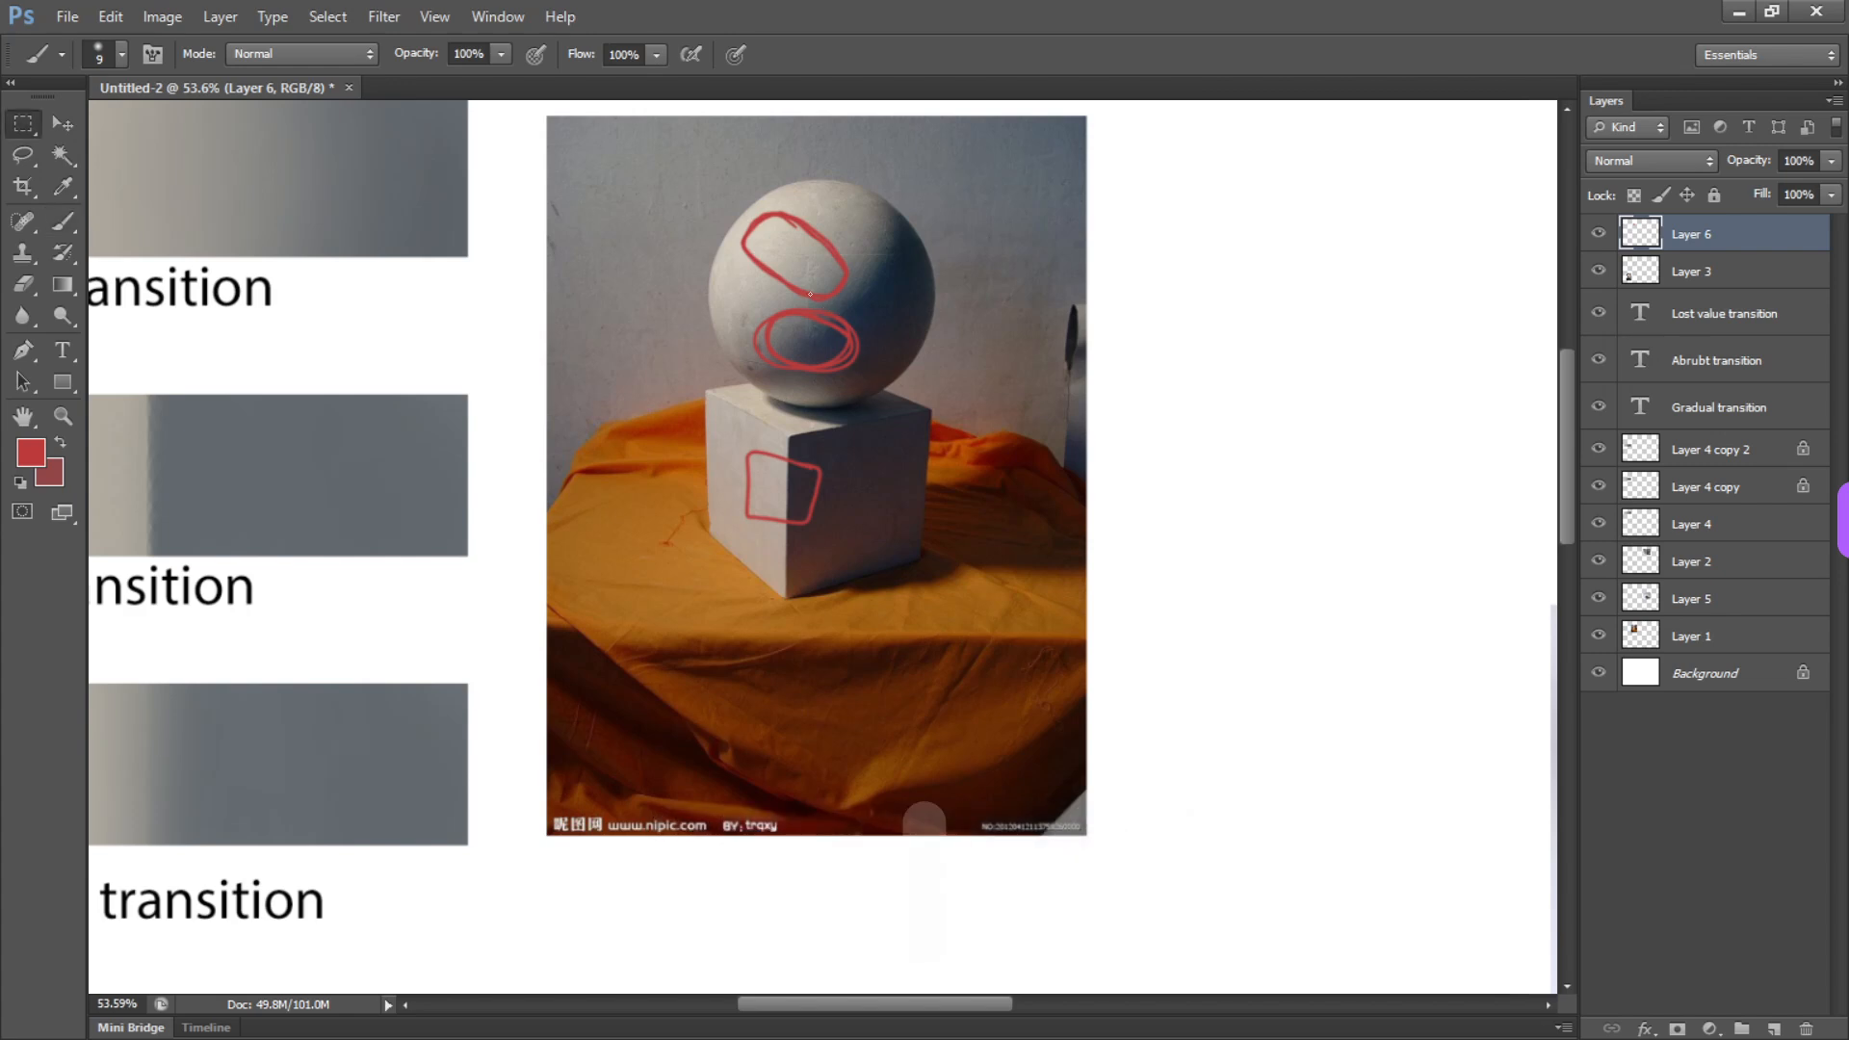
pyautogui.press('m')
pyautogui.moveTo(670, 146)
pyautogui.mouseDown()
pyautogui.moveTo(718, 154)
pyautogui.moveTo(954, 636)
pyautogui.mouseUp()
pyautogui.press('Delete')
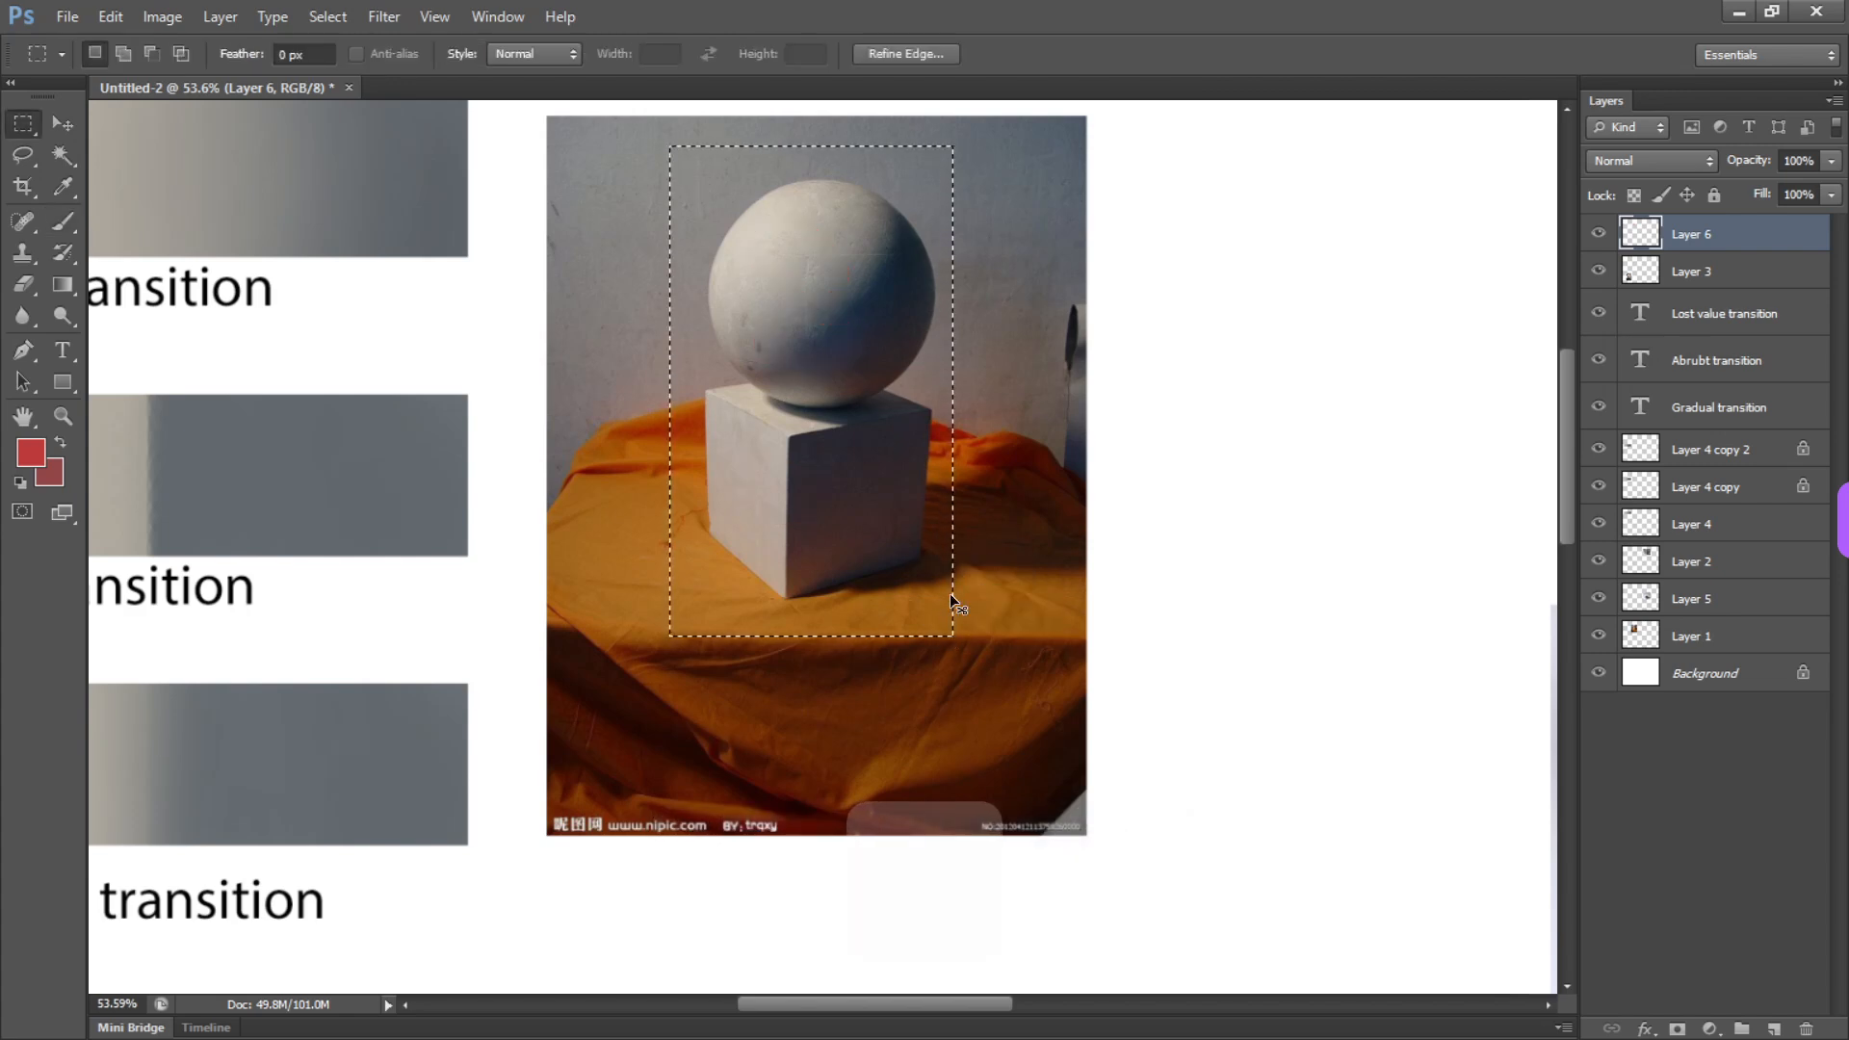
pyautogui.hotkey('ctrl', 'd')
# Make a rectangular selection in the blank space beside the sphere-and-cube photo and switch the document back to greyscale proof view
pyautogui.moveTo(980, 553); pyautogui.dragTo(661, 507)
pyautogui.press('m')
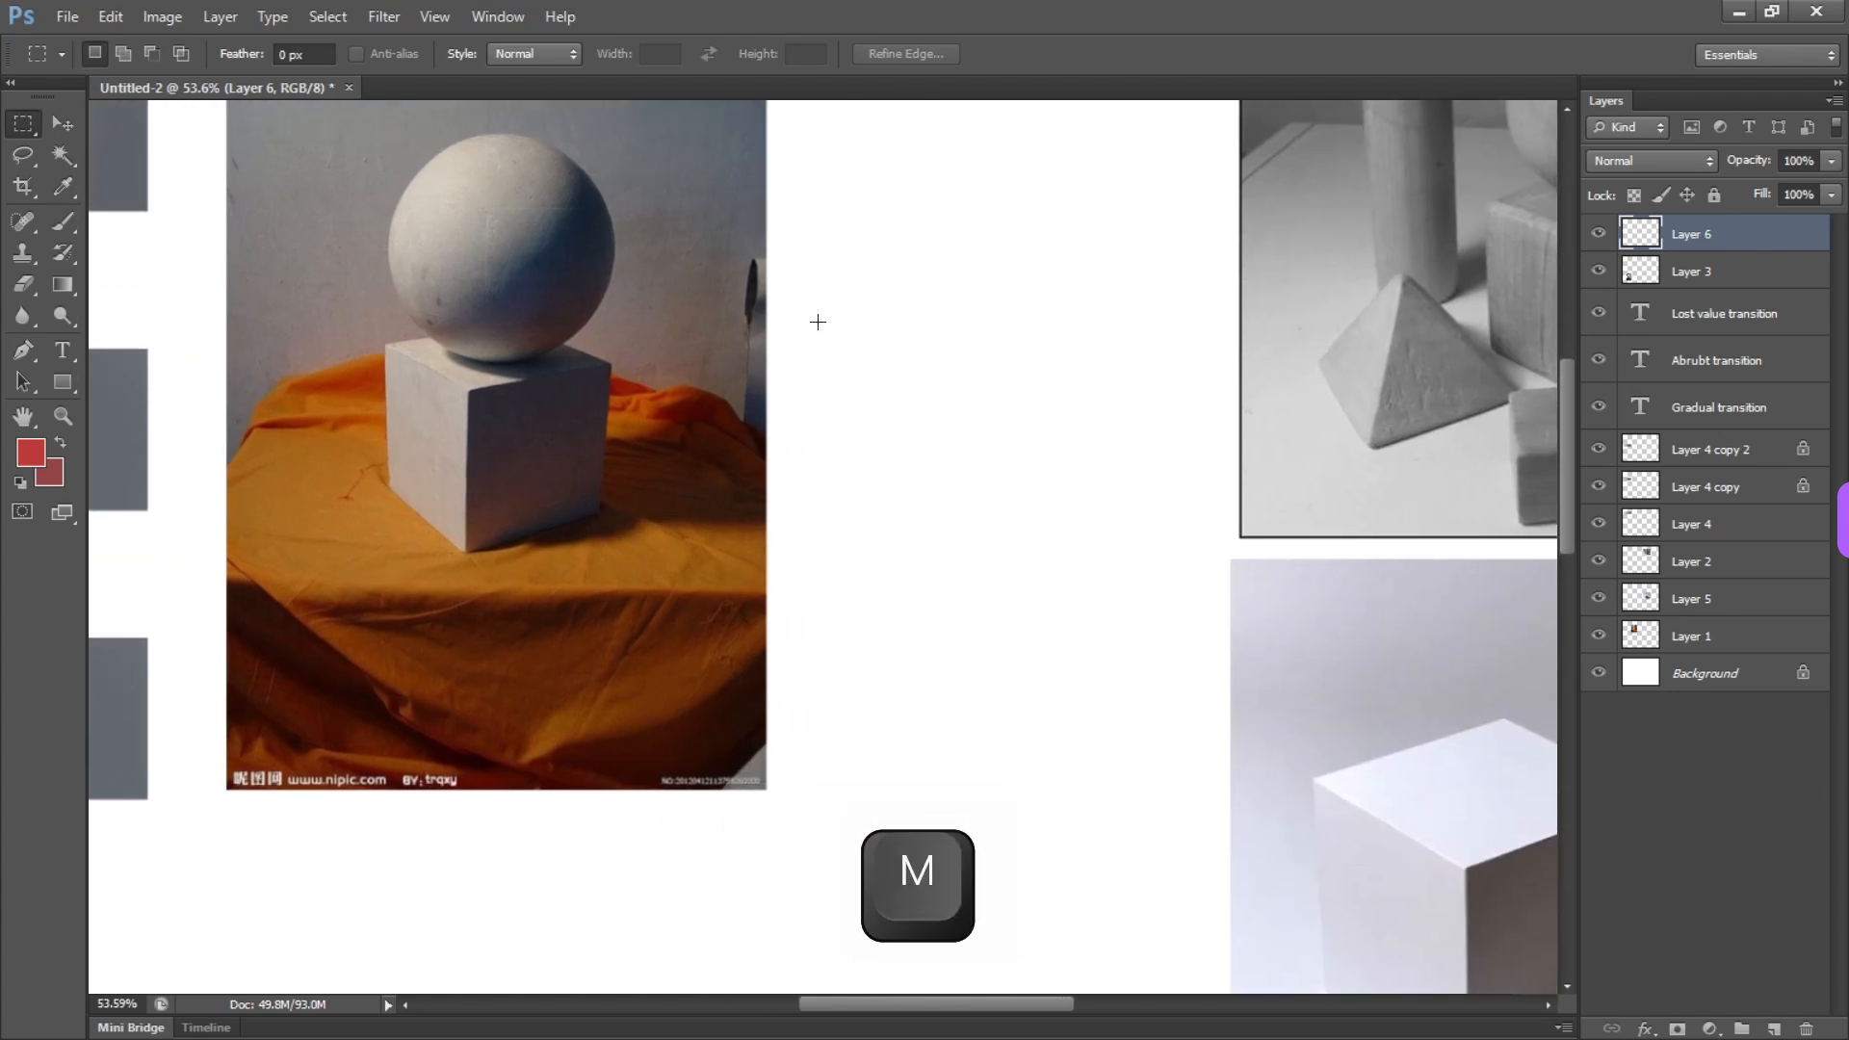
pyautogui.moveTo(818, 322); pyautogui.dragTo(851, 412)
pyautogui.moveTo(776, 211); pyautogui.dragTo(1212, 947)
pyautogui.moveTo(336, 576); pyautogui.dragTo(1009, 501)
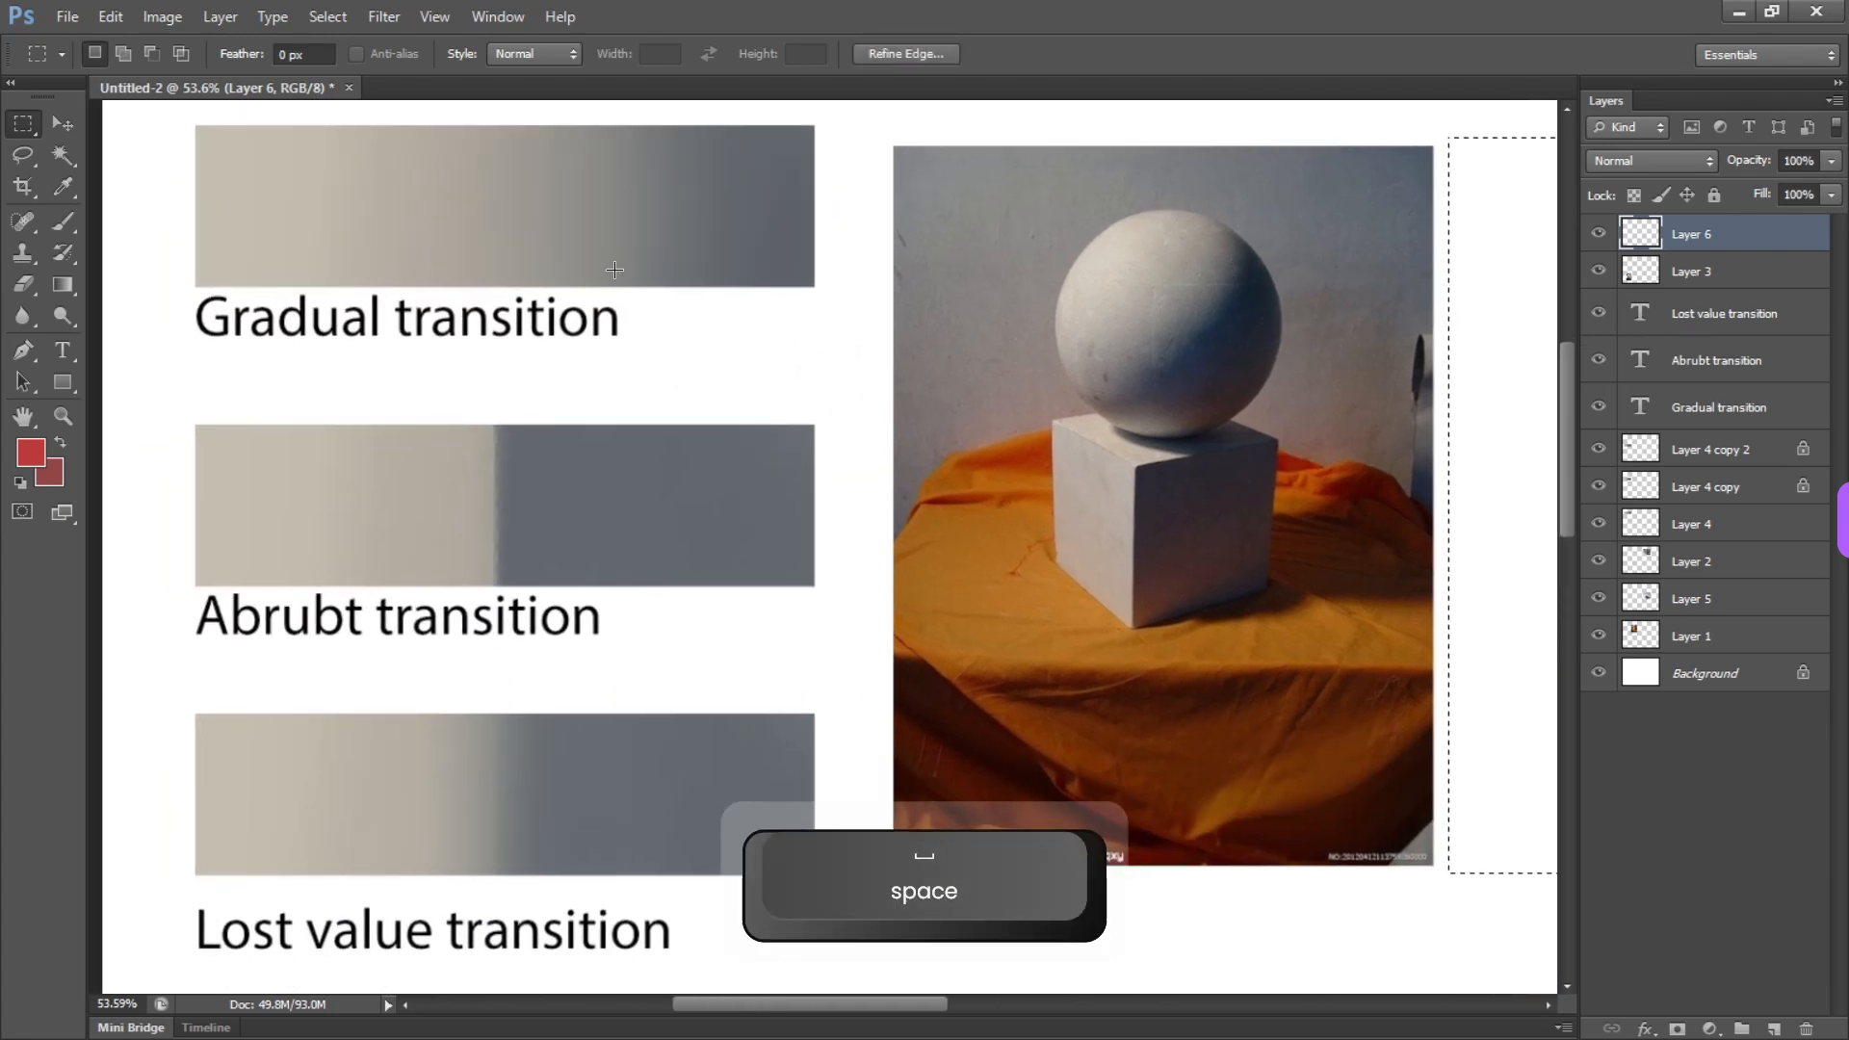
pyautogui.hotkey('ctrl', 'y')
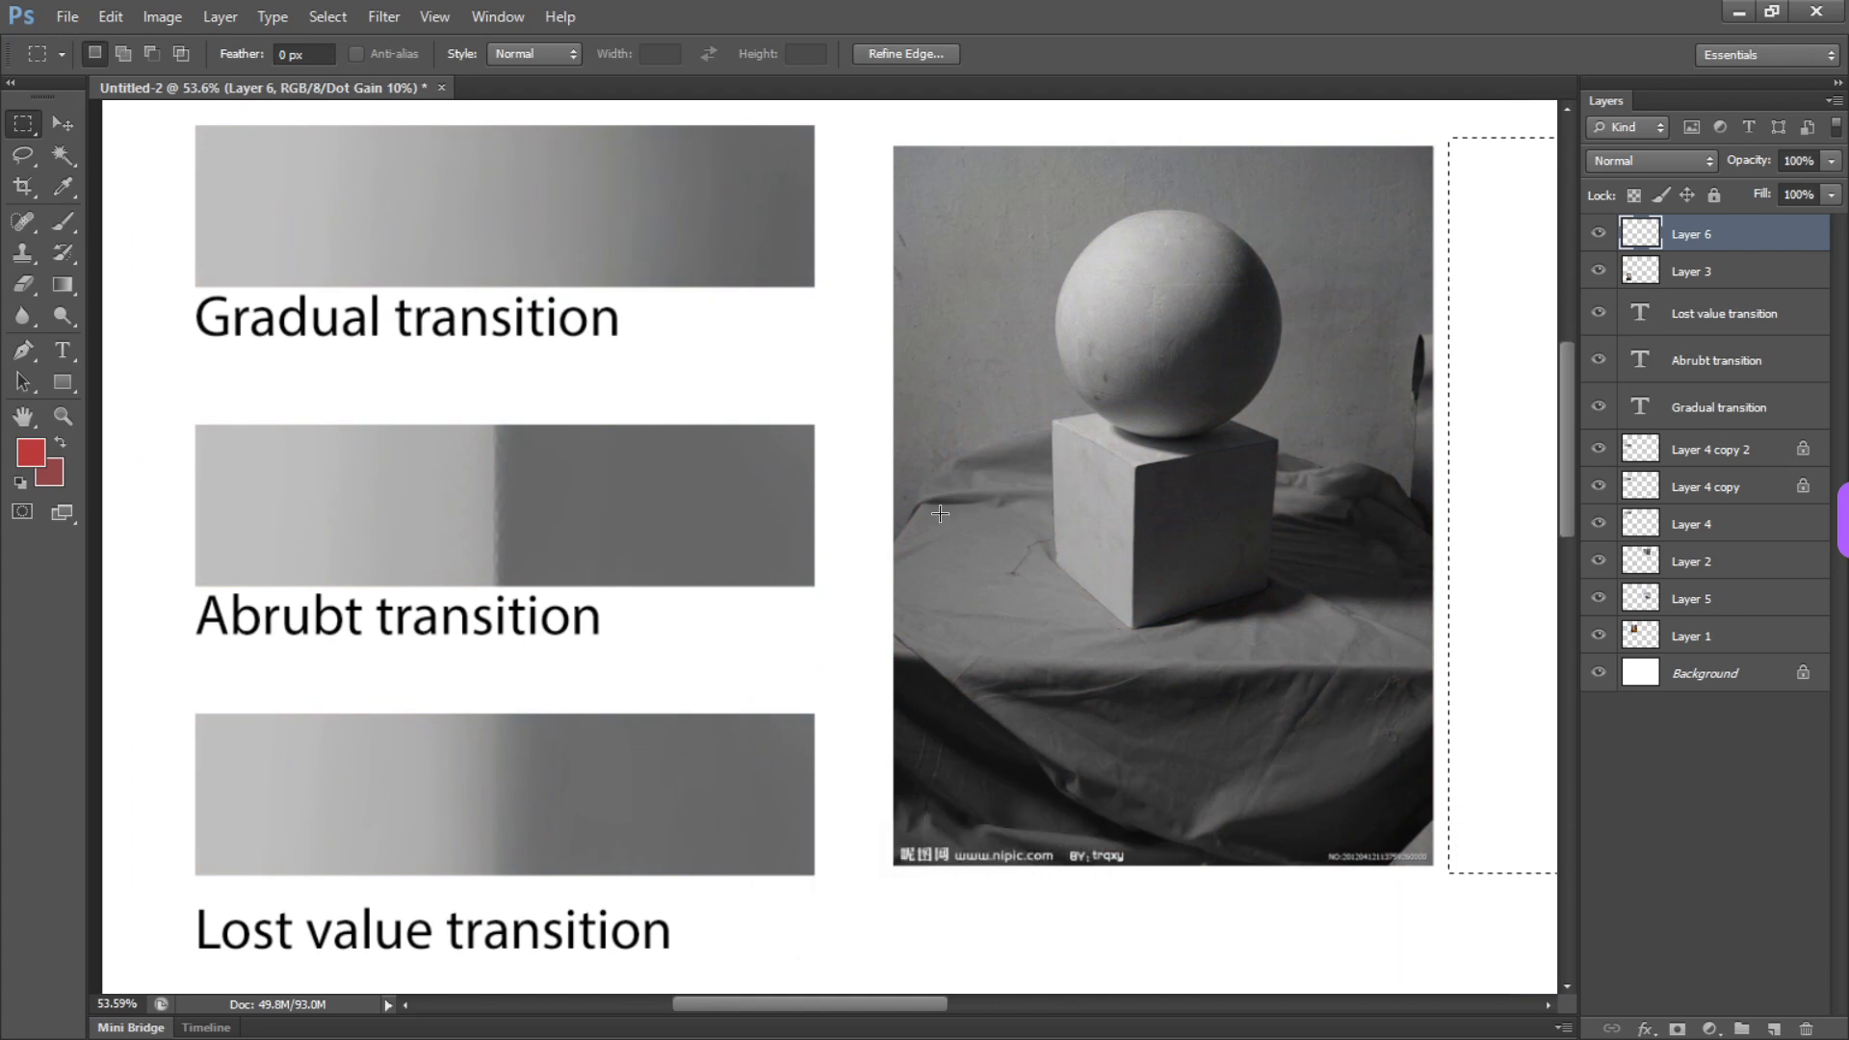
pyautogui.moveTo(940, 514); pyautogui.dragTo(425, 529)
# Switch to Pinterest in Chrome and search for "pen hatching"
pyautogui.hotkey('alt', 'Tab')
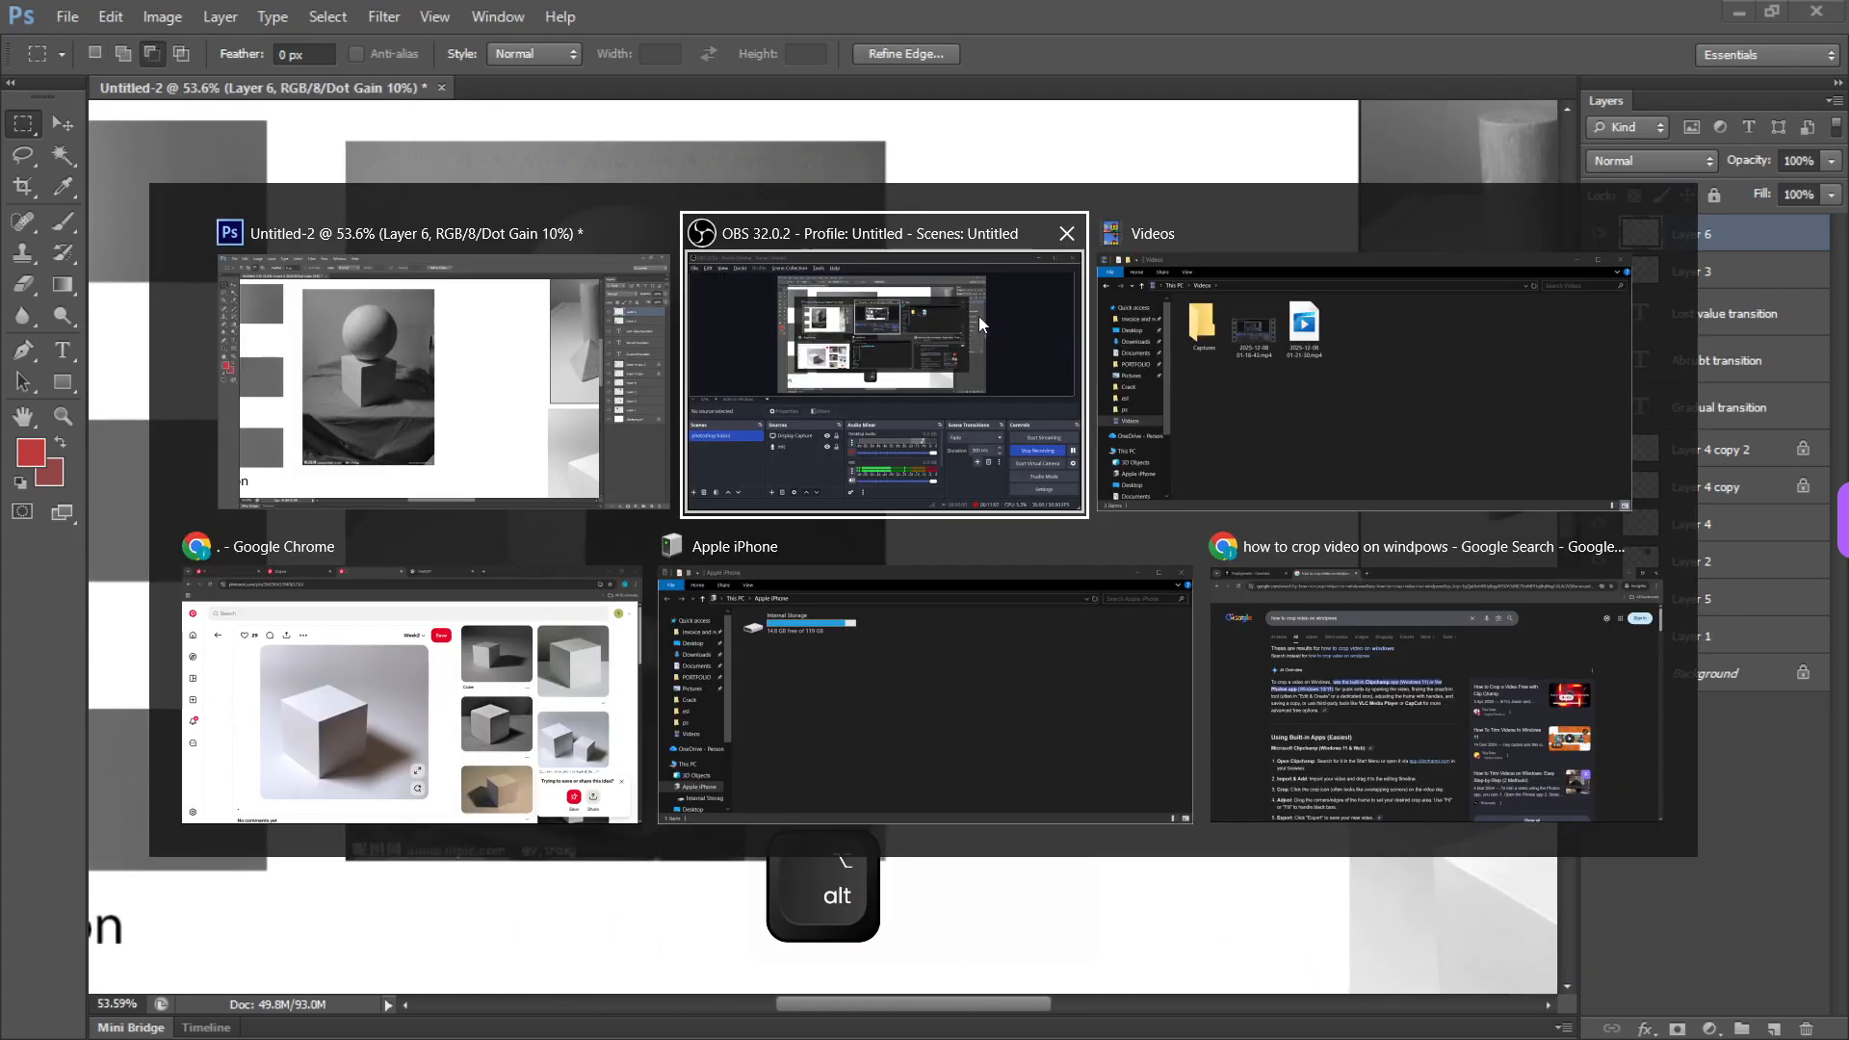
pyautogui.click(466, 610)
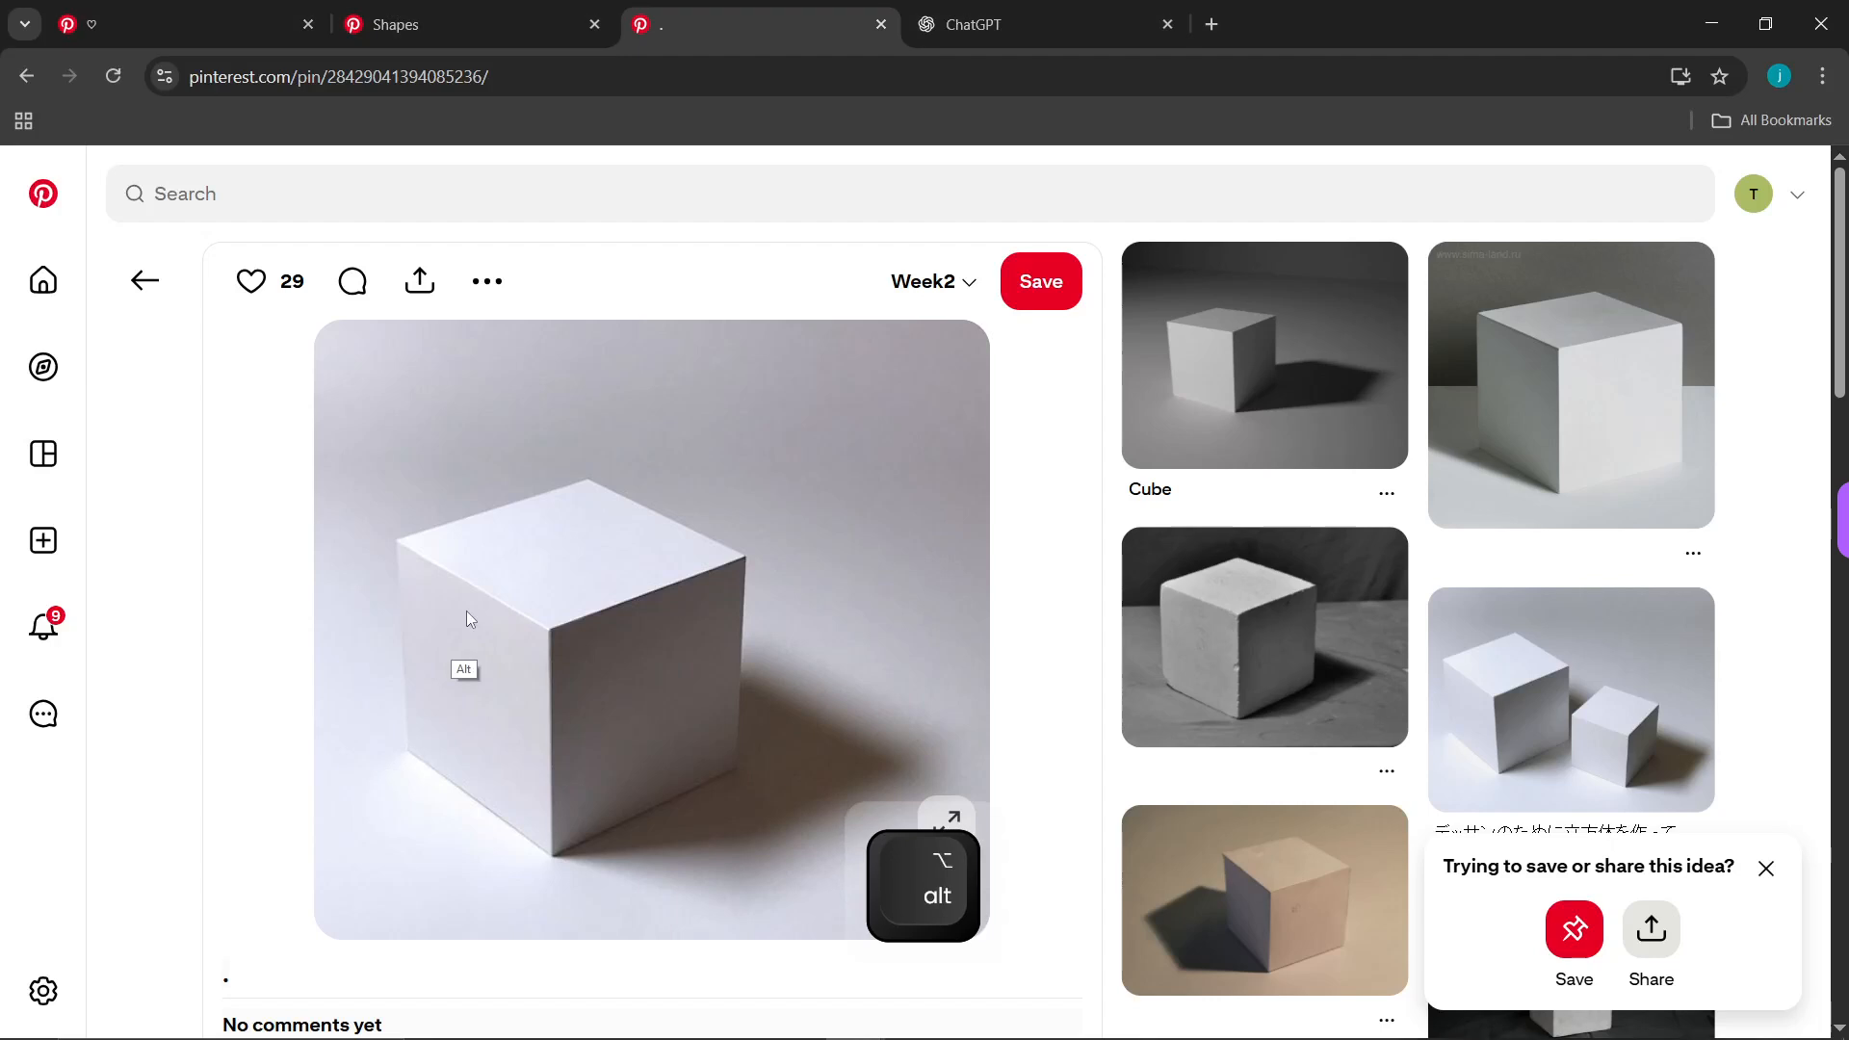
pyautogui.click(422, 172)
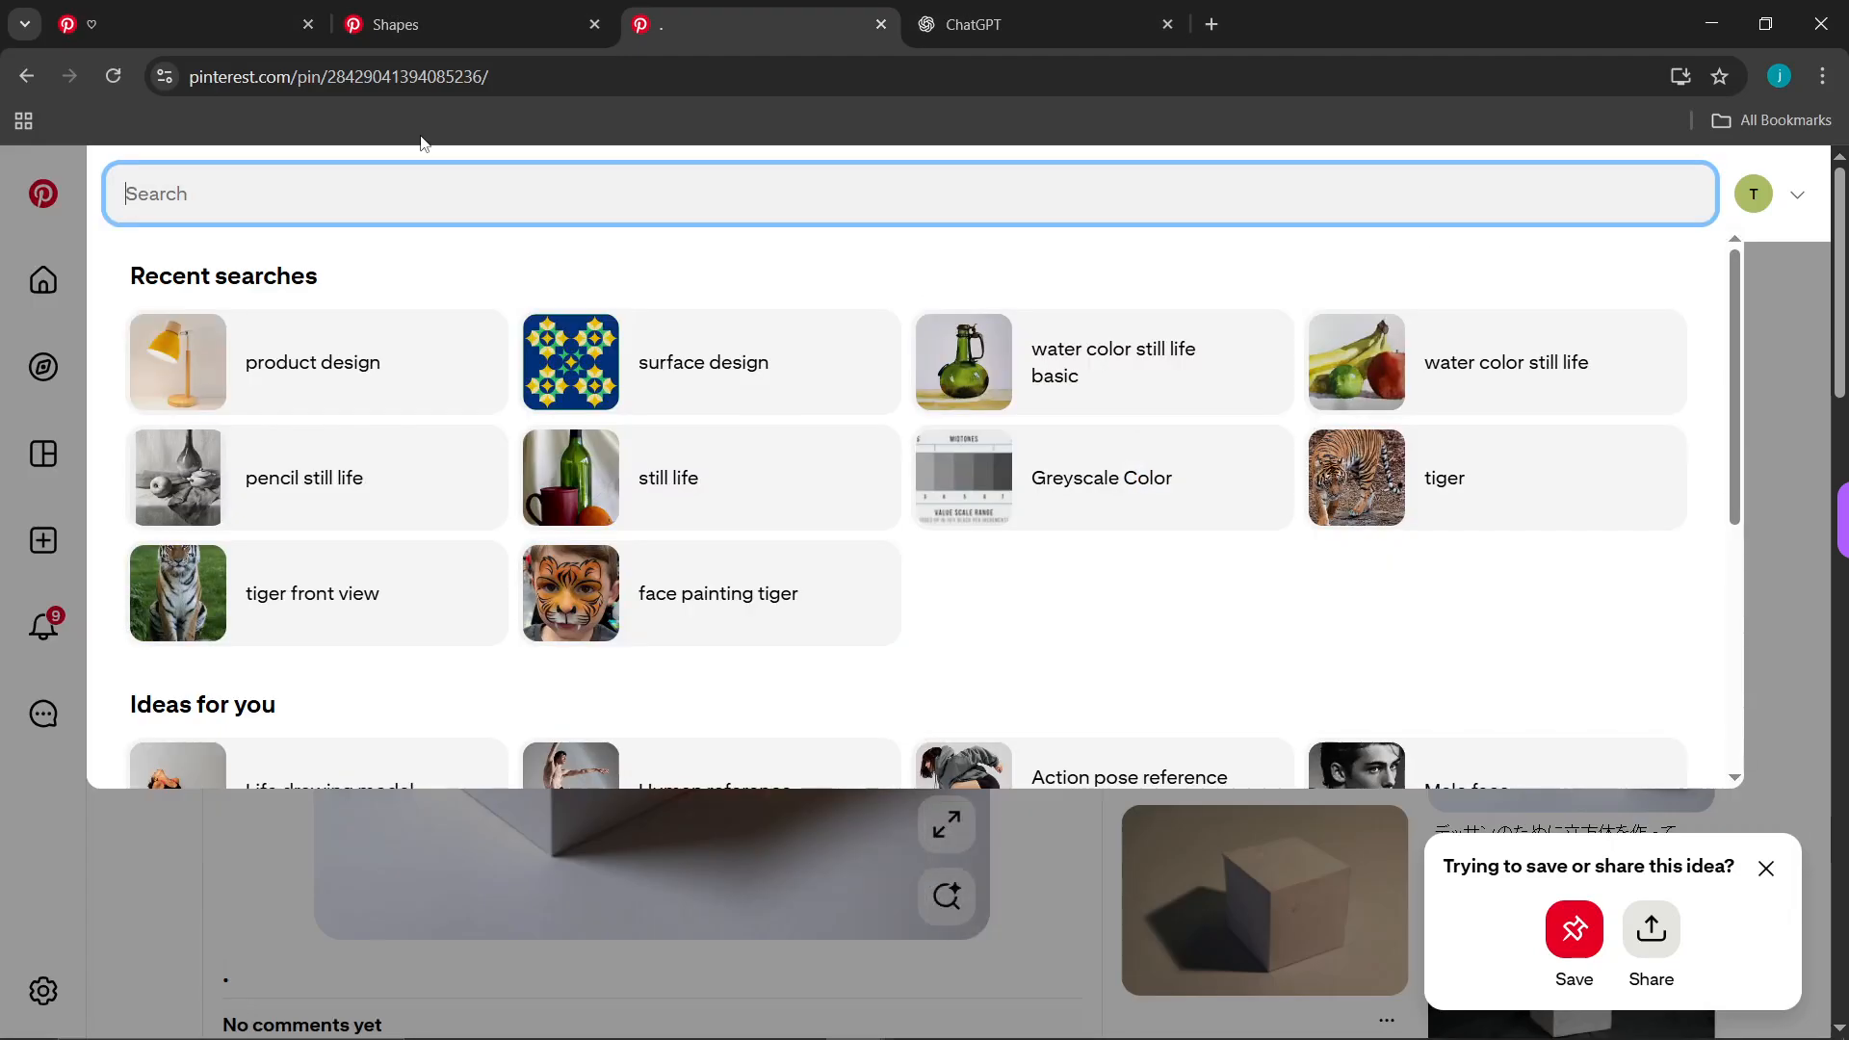
pyautogui.write('pen hatchin')
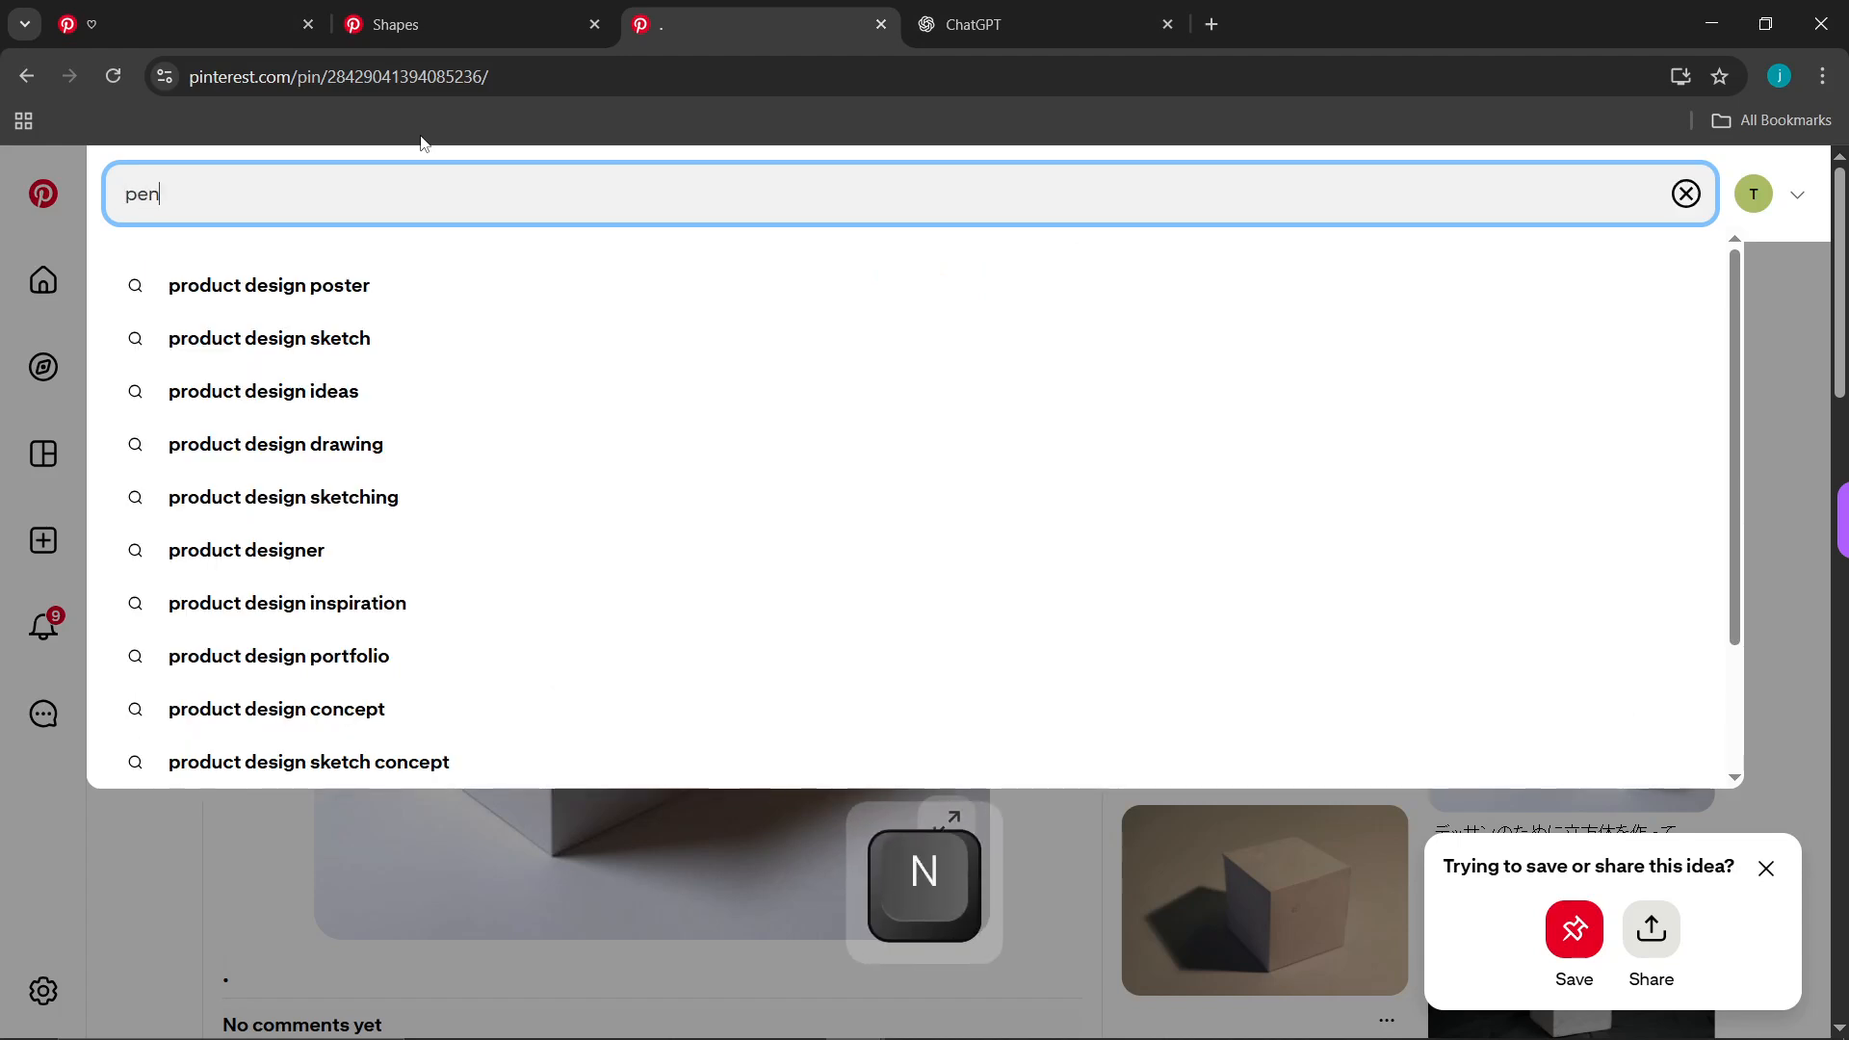
pyautogui.write('g')
pyautogui.press('Return')
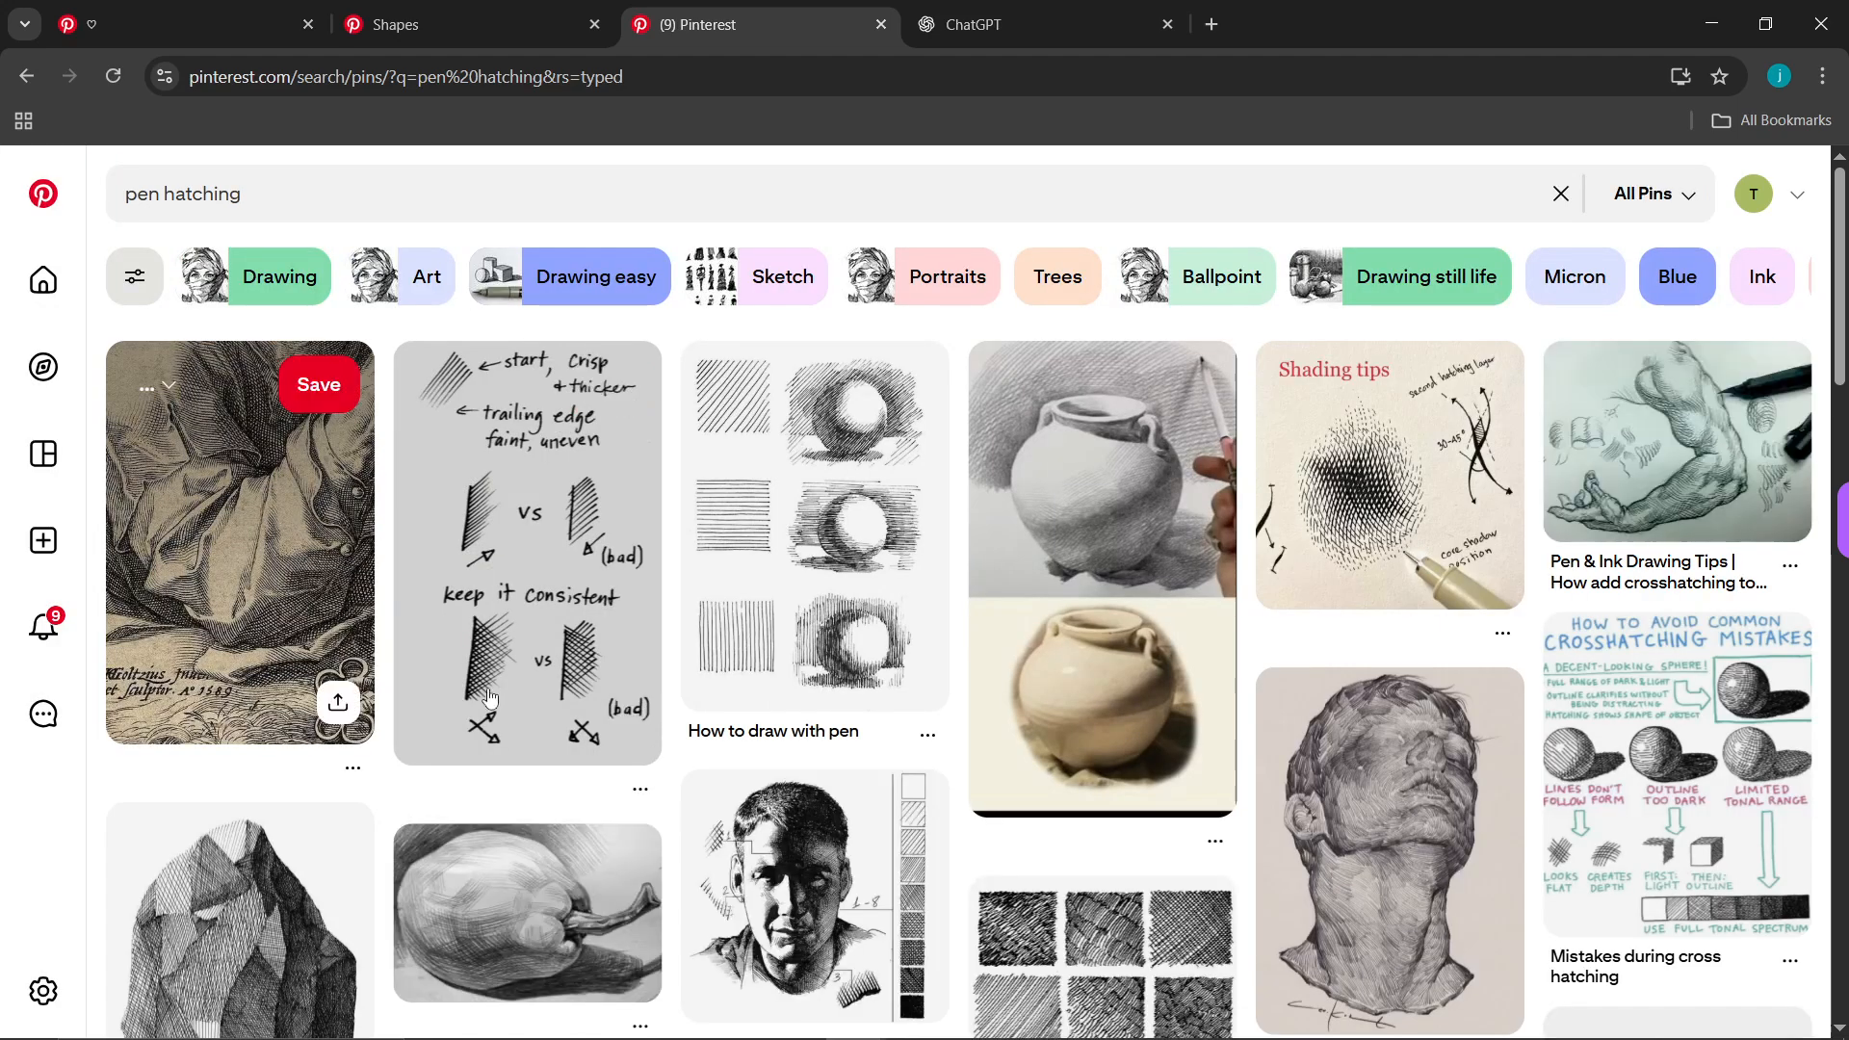
# Copy the engraved drapery image from the first result and paste it into the Photoshop document, over the sphere photo's edge
pyautogui.click(354, 589)
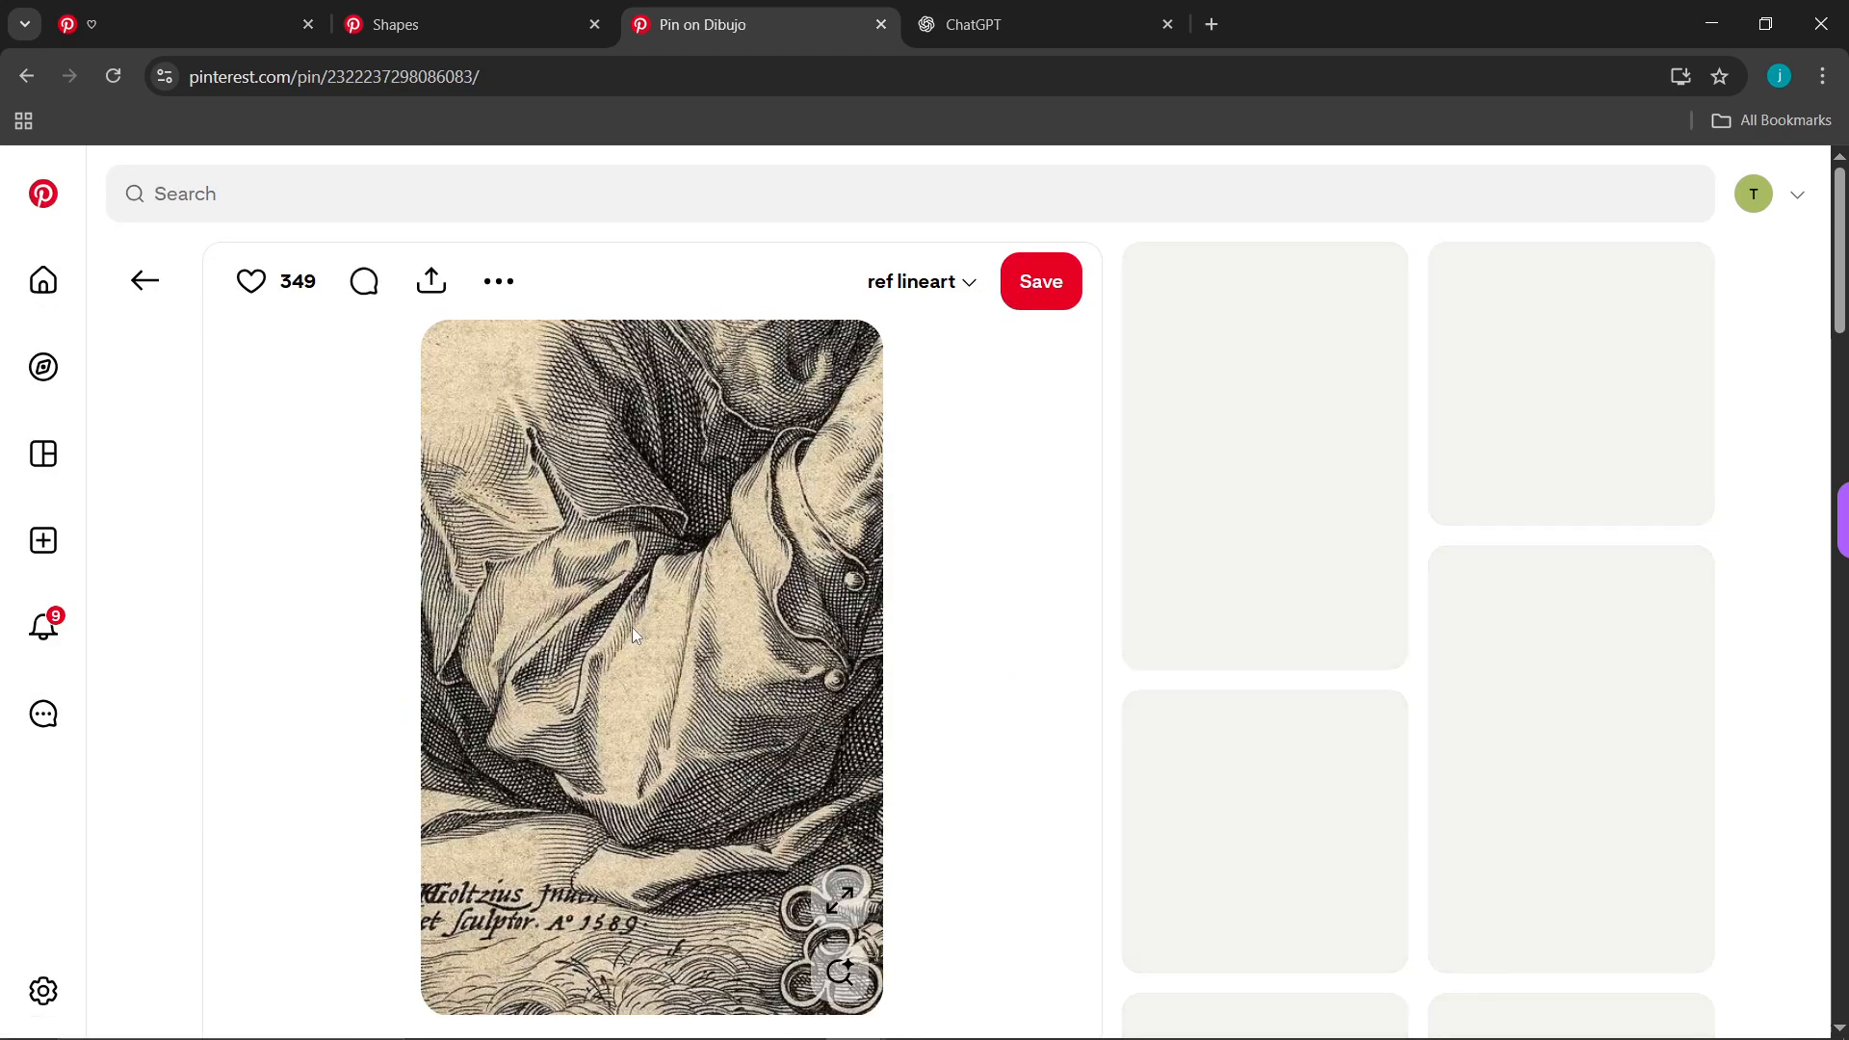
pyautogui.rightClick(632, 627)
pyautogui.click(761, 713)
pyautogui.hotkey('alt', 'Tab')
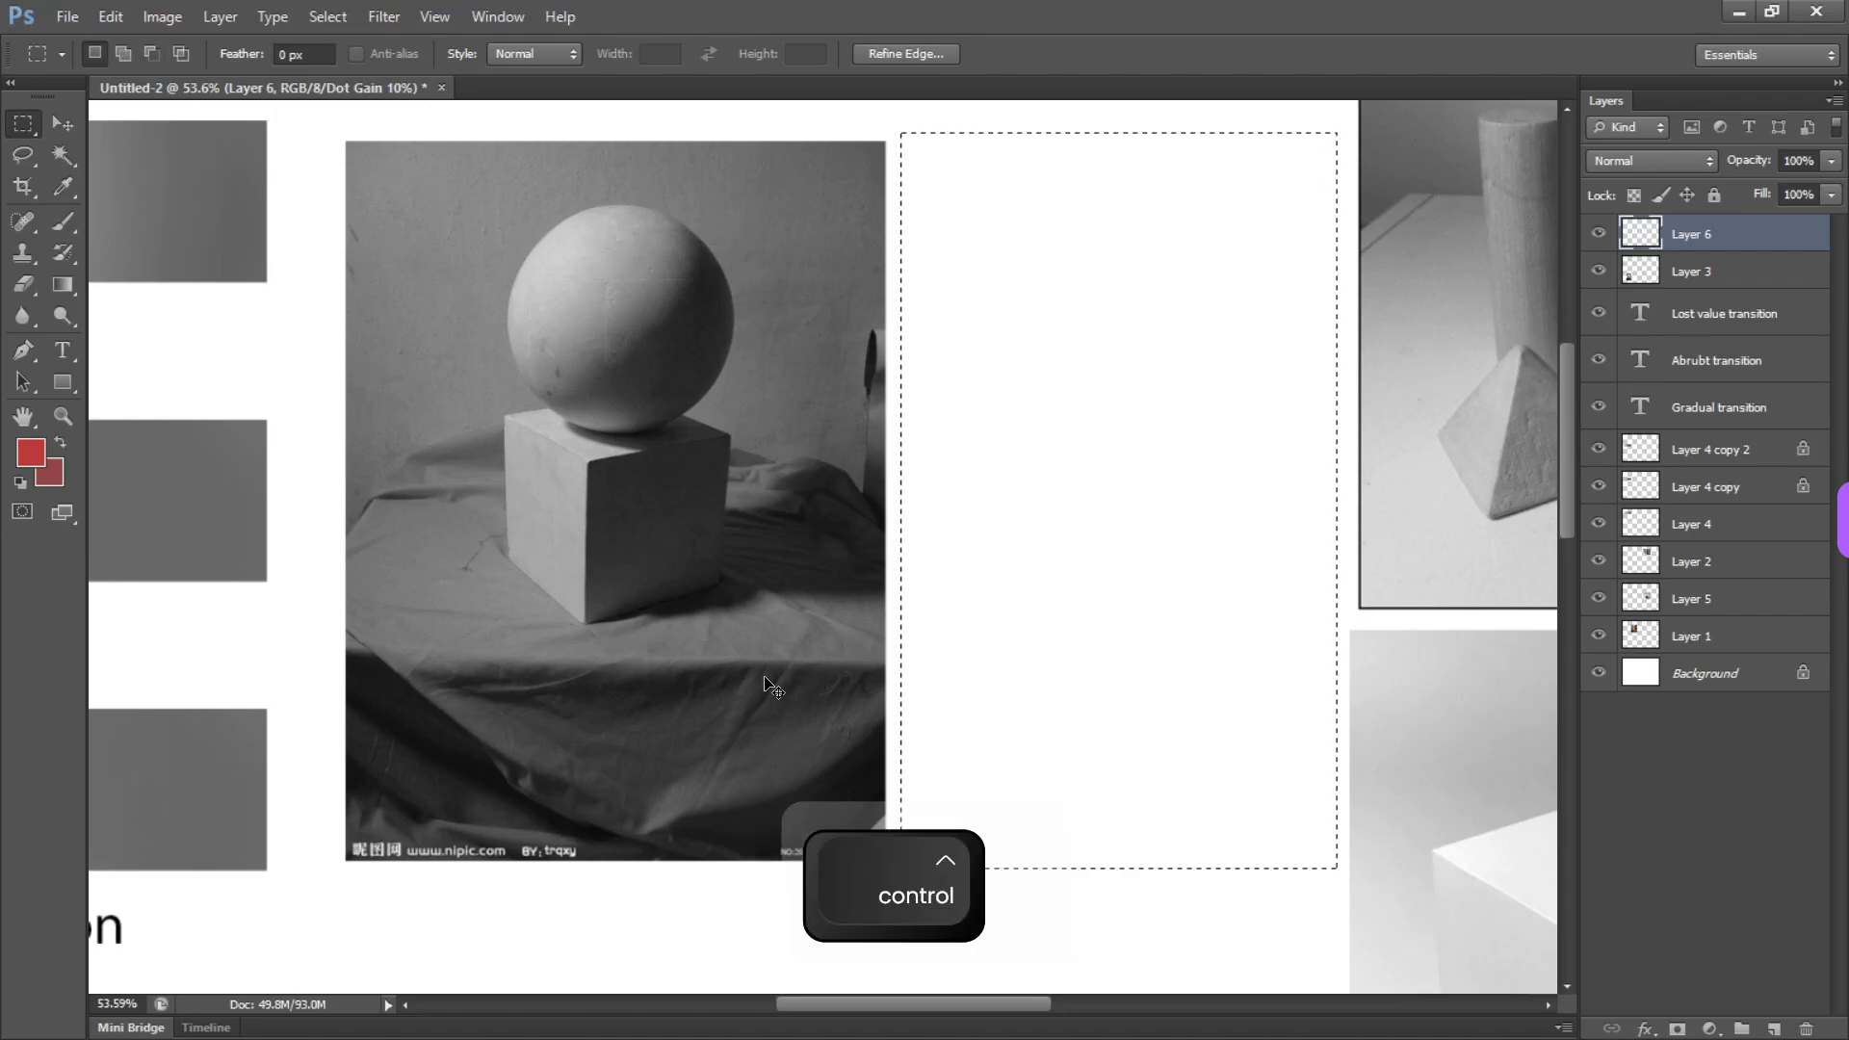
pyautogui.hotkey('ctrl', 'v')
pyautogui.press('v')
pyautogui.moveTo(1122, 512); pyautogui.dragTo(1106, 274)
# Examine the hatching and cross-hatching in the drapery engraving up close, comparing its light and dark folds
pyautogui.moveTo(1125, 298); pyautogui.dragTo(1257, 364)
pyautogui.moveTo(1222, 370); pyautogui.dragTo(1048, 759)
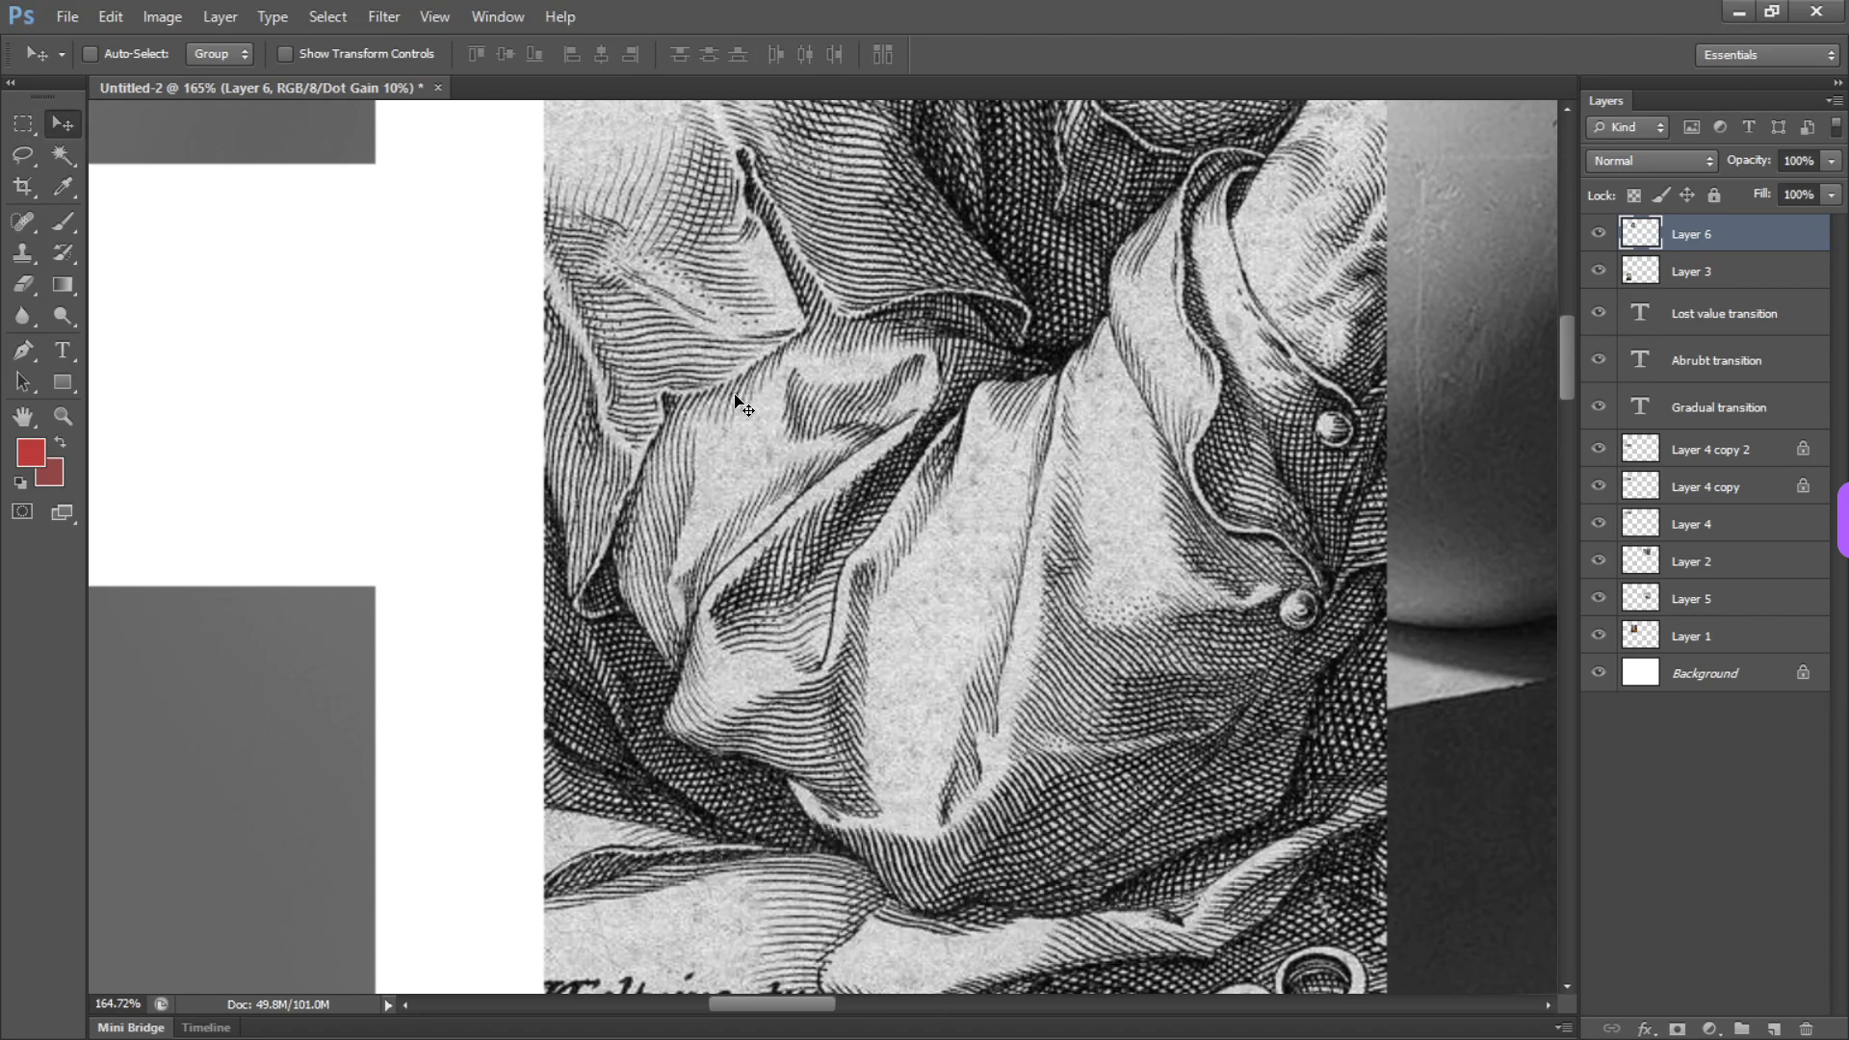
pyautogui.moveTo(743, 406); pyautogui.dragTo(838, 493)
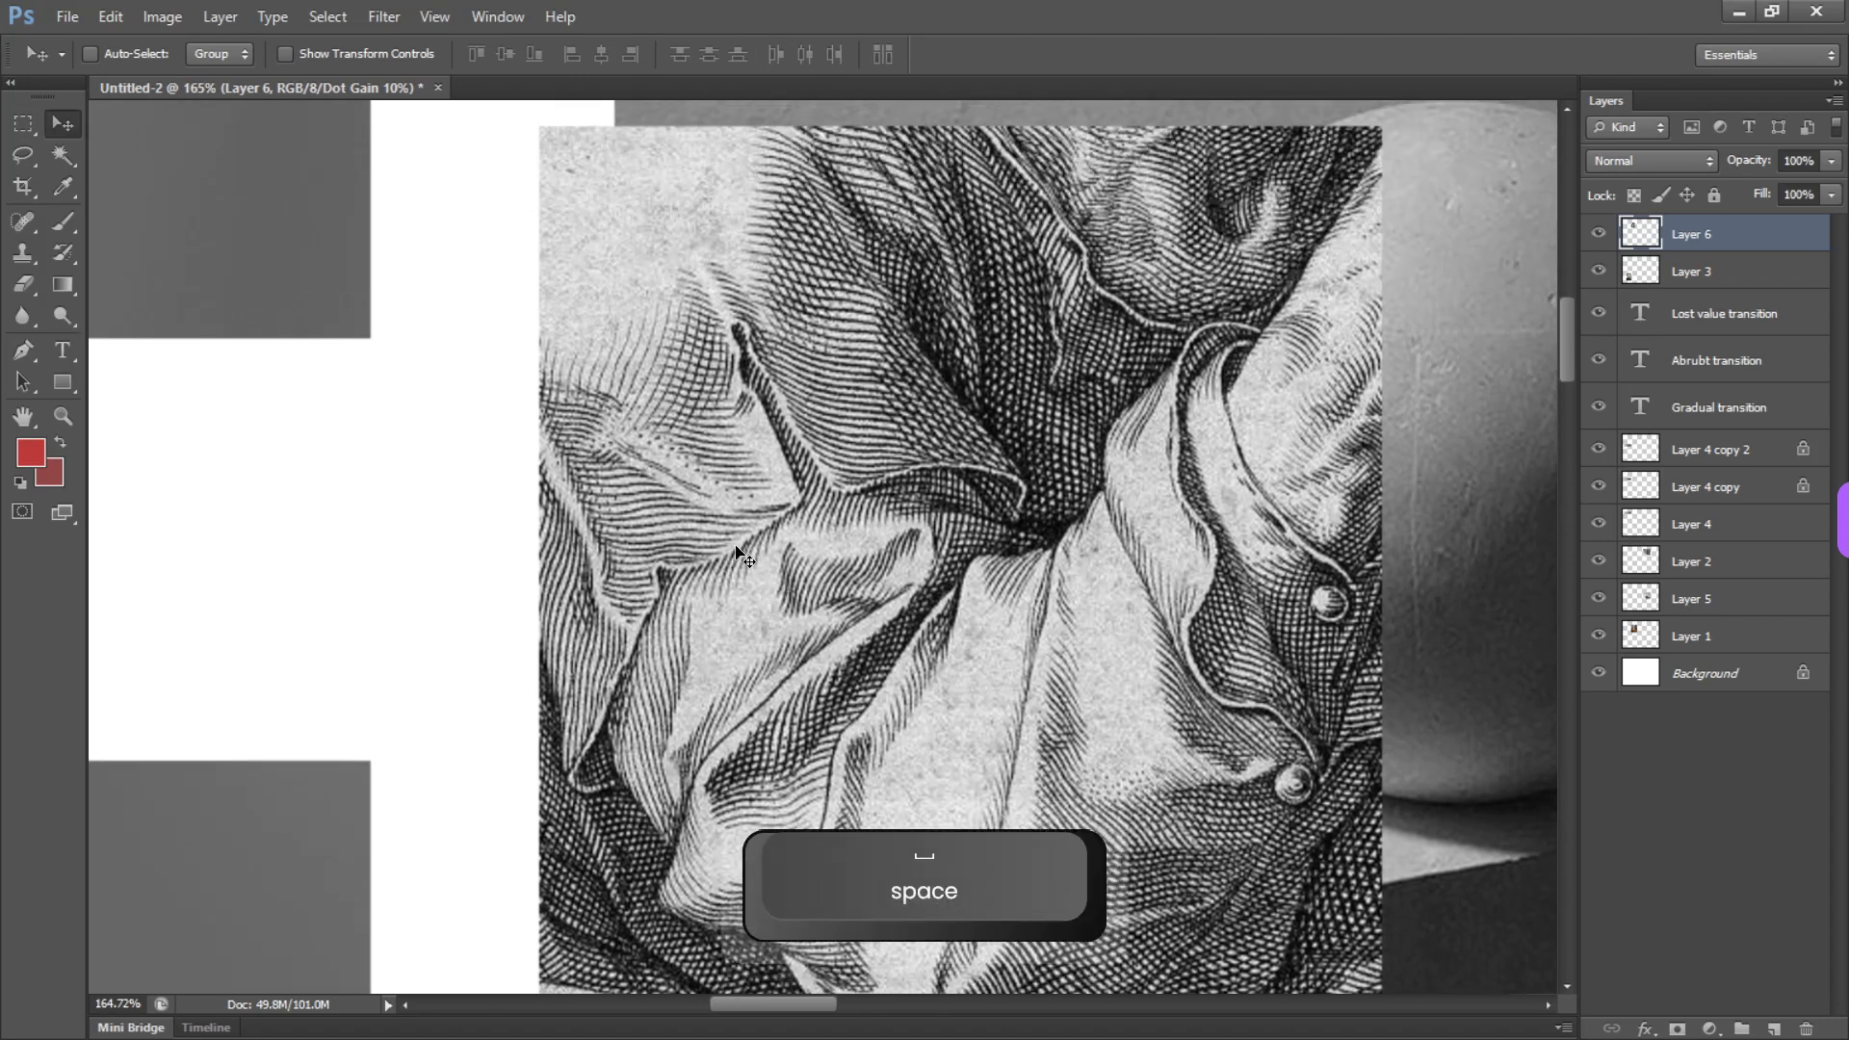
pyautogui.moveTo(845, 572); pyautogui.dragTo(747, 438)
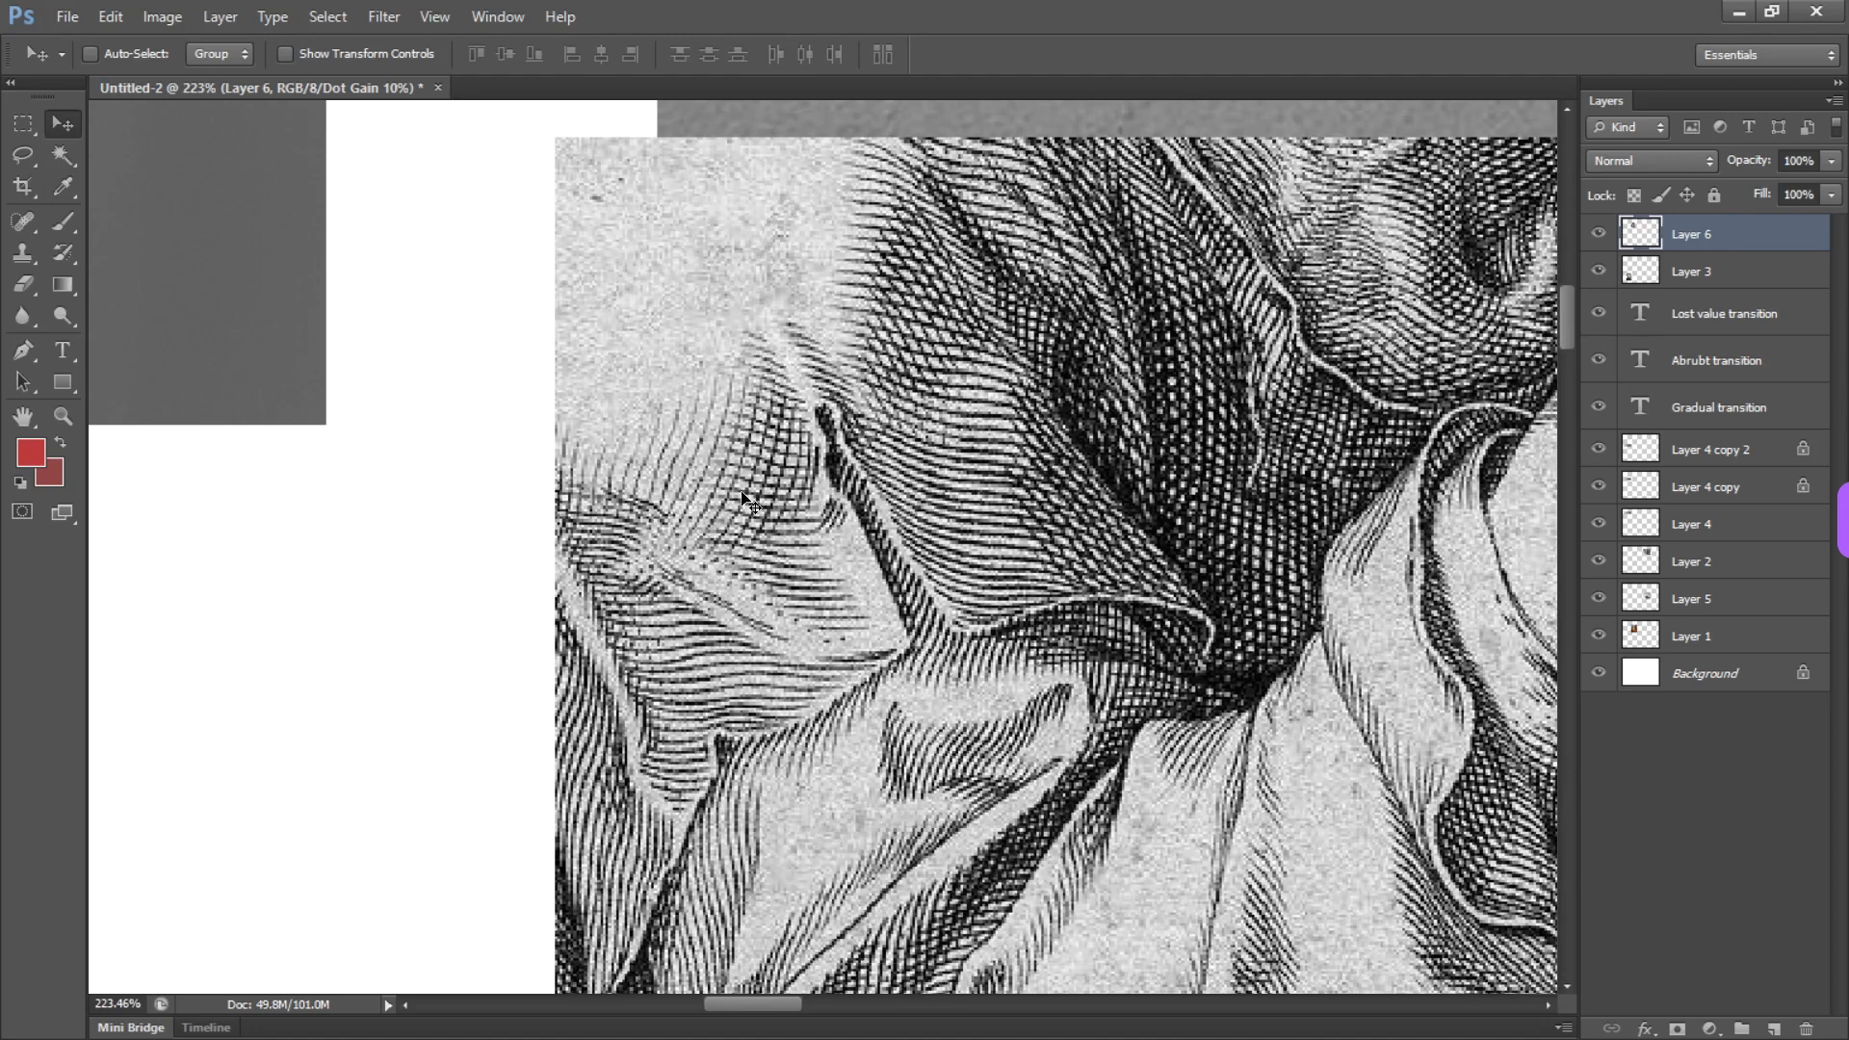
pyautogui.moveTo(568, 526); pyautogui.dragTo(631, 563)
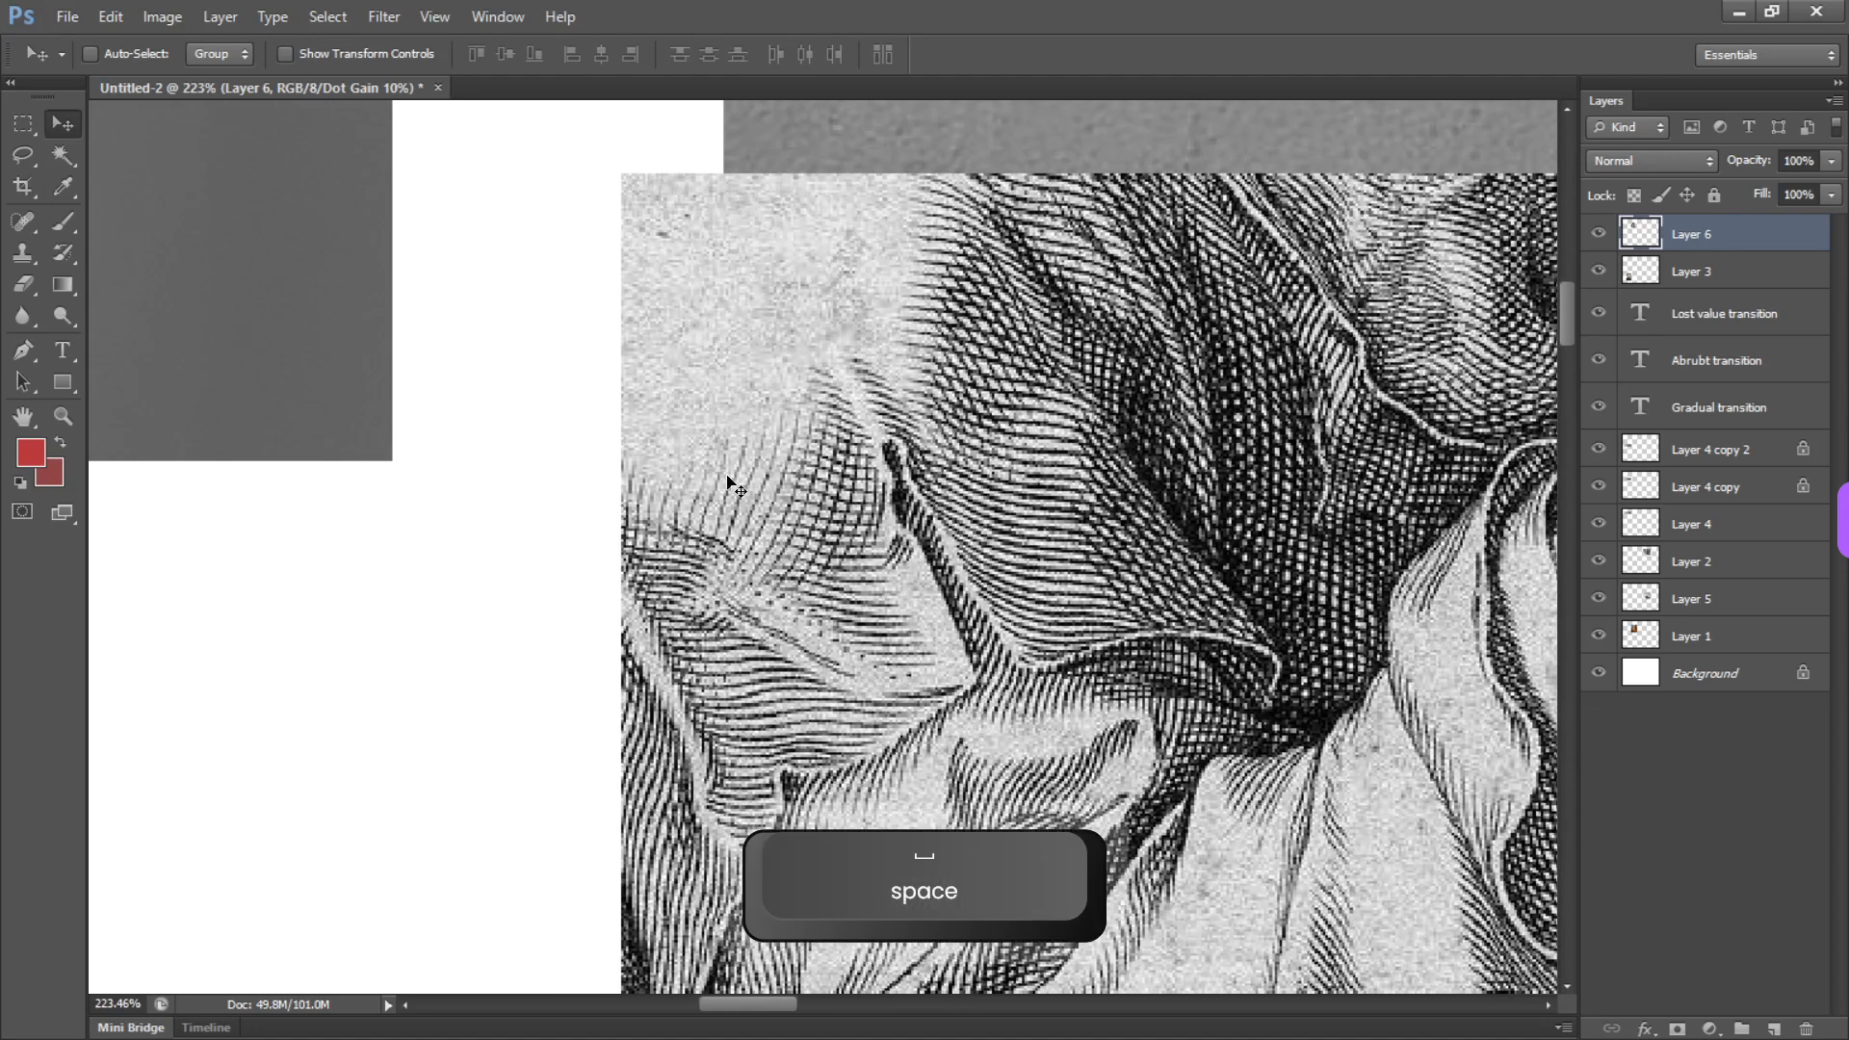
pyautogui.moveTo(918, 494); pyautogui.dragTo(815, 462)
pyautogui.moveTo(979, 516); pyautogui.dragTo(823, 387)
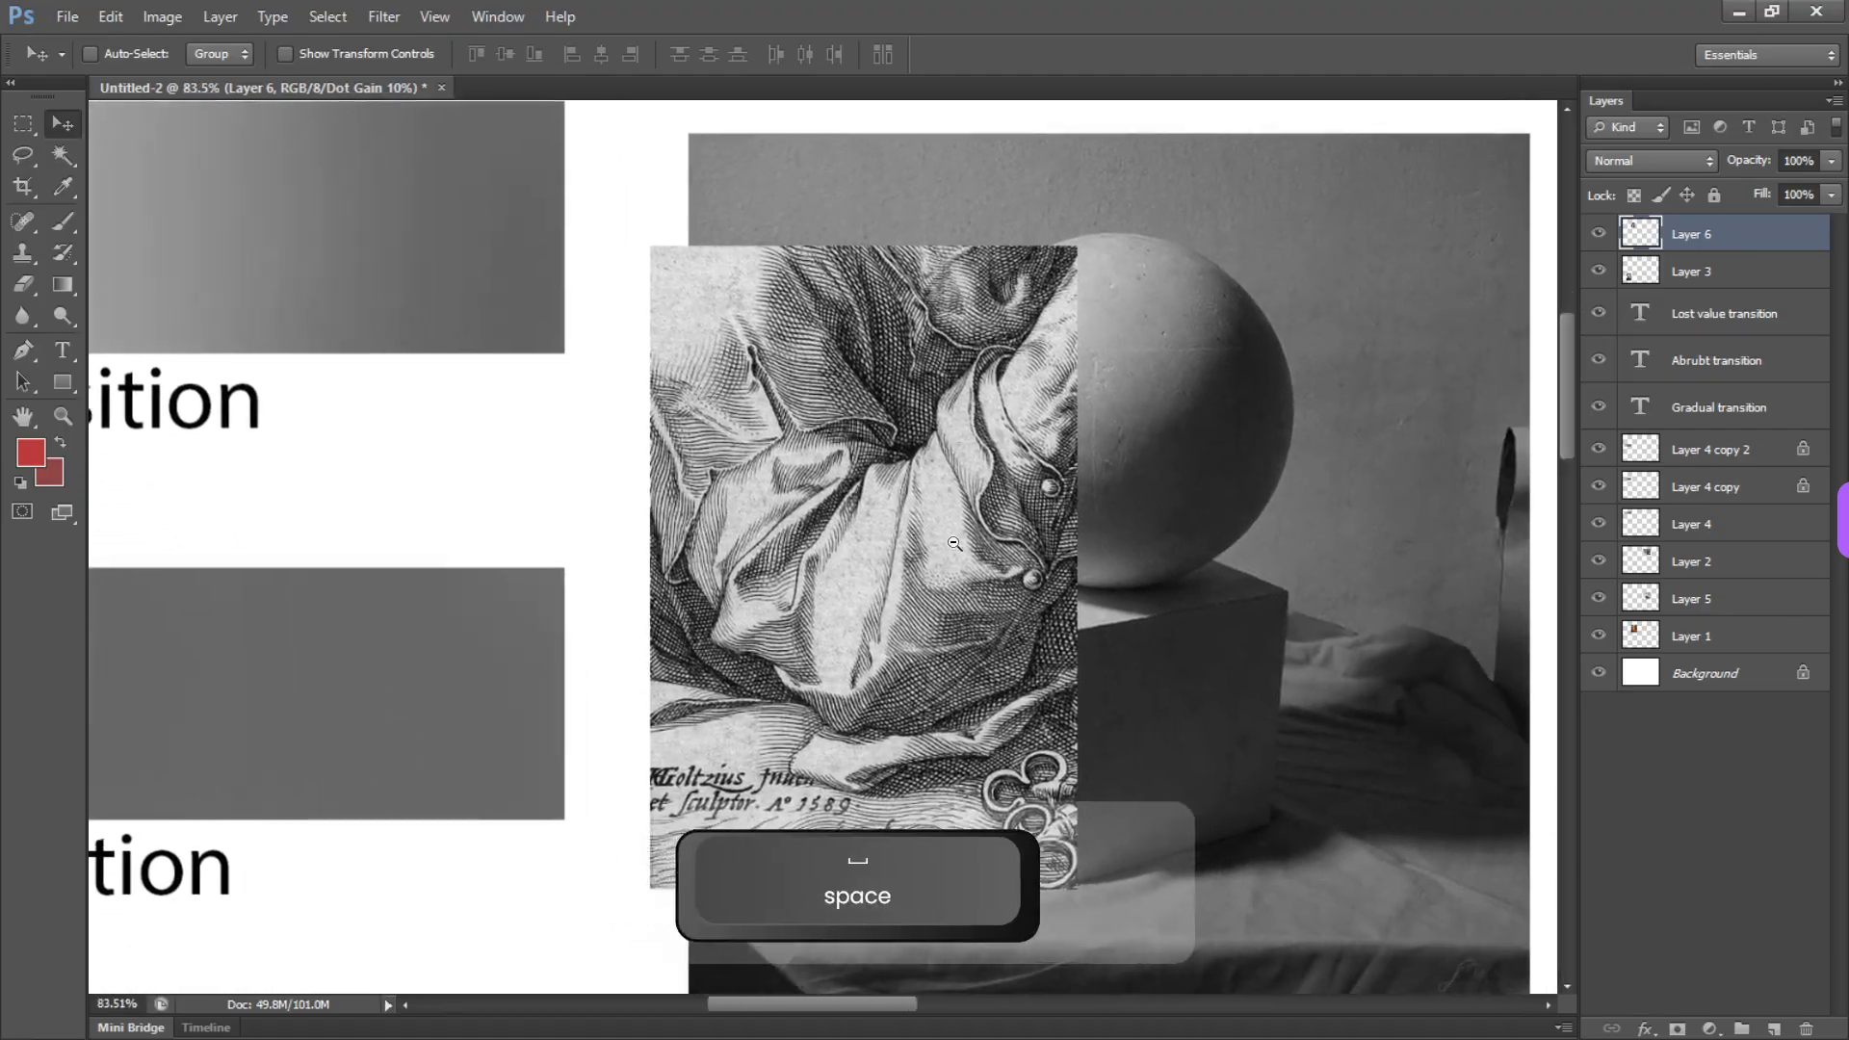
pyautogui.moveTo(926, 528); pyautogui.dragTo(747, 484)
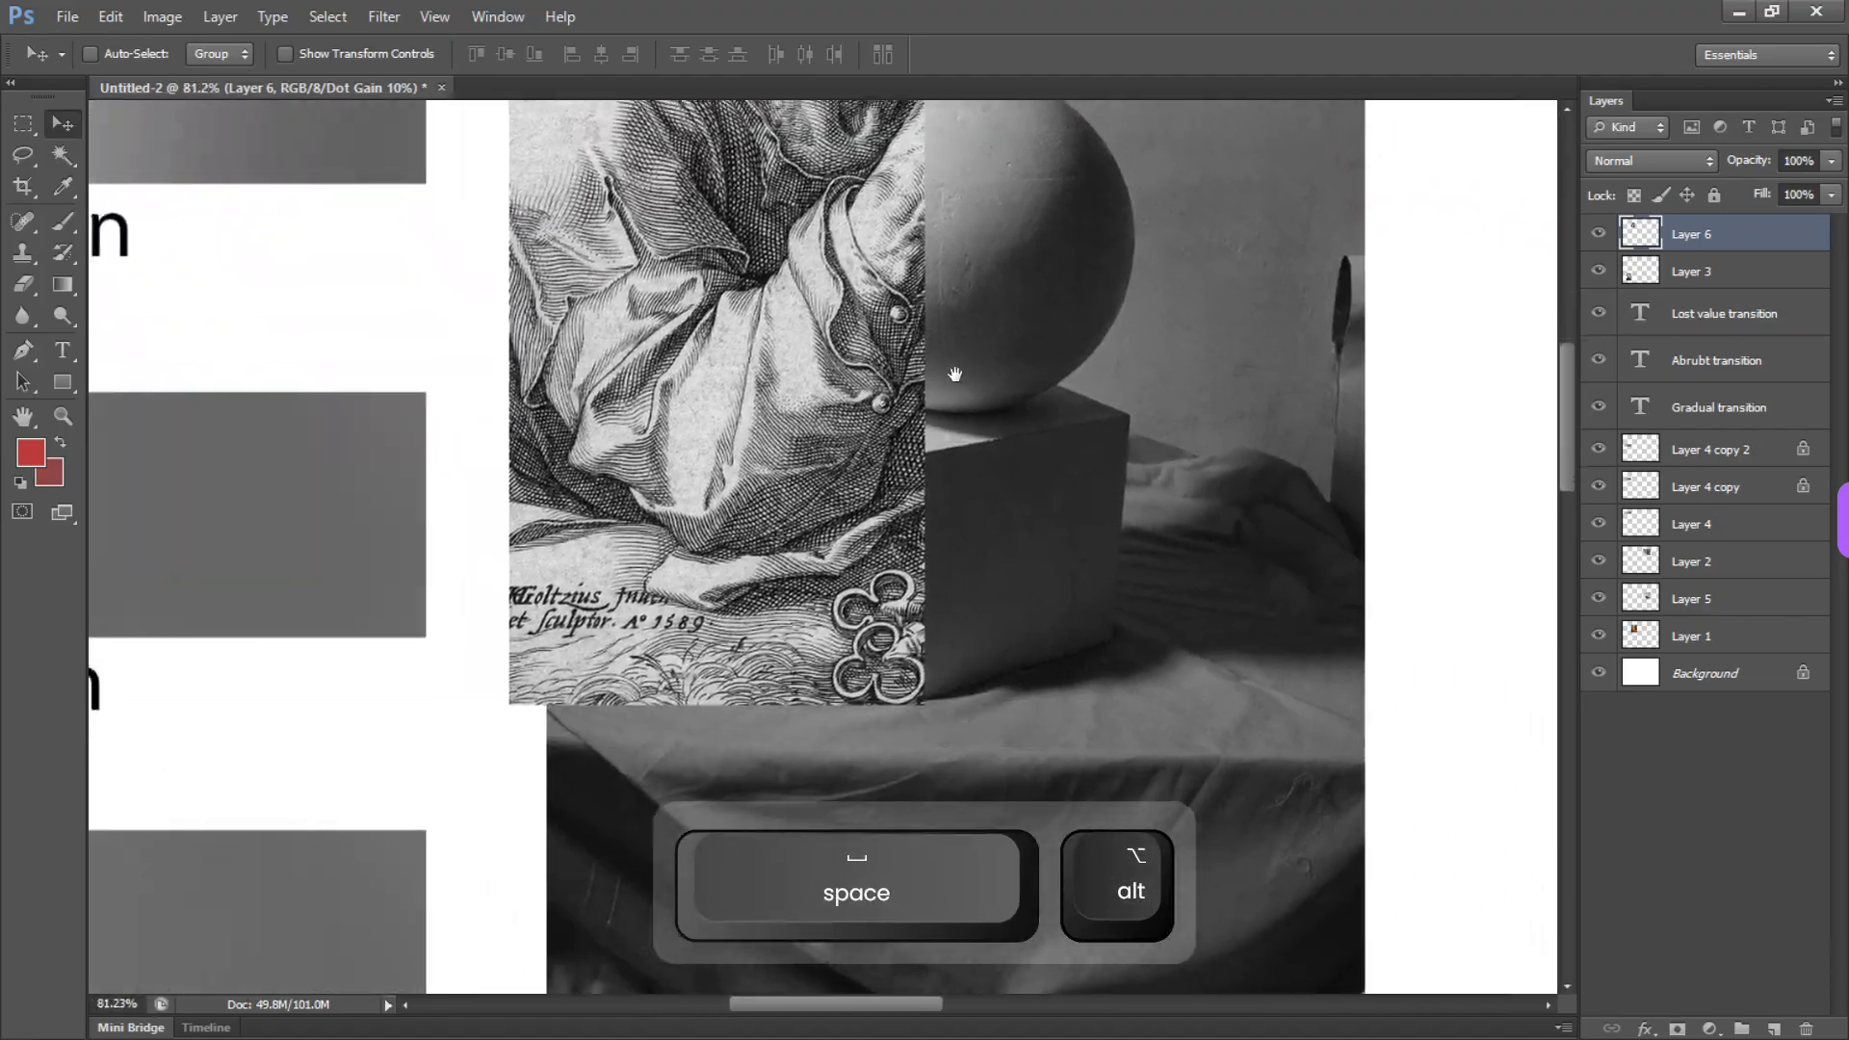
pyautogui.moveTo(1204, 509); pyautogui.dragTo(710, 569)
pyautogui.moveTo(863, 563); pyautogui.dragTo(713, 553)
pyautogui.moveTo(755, 545); pyautogui.dragTo(919, 510)
# Move the drapery engraving below the value bars and the sphere-and-cube photo down beside the white cube photo
pyautogui.press('v')
pyautogui.moveTo(742, 513); pyautogui.dragTo(619, 1002)
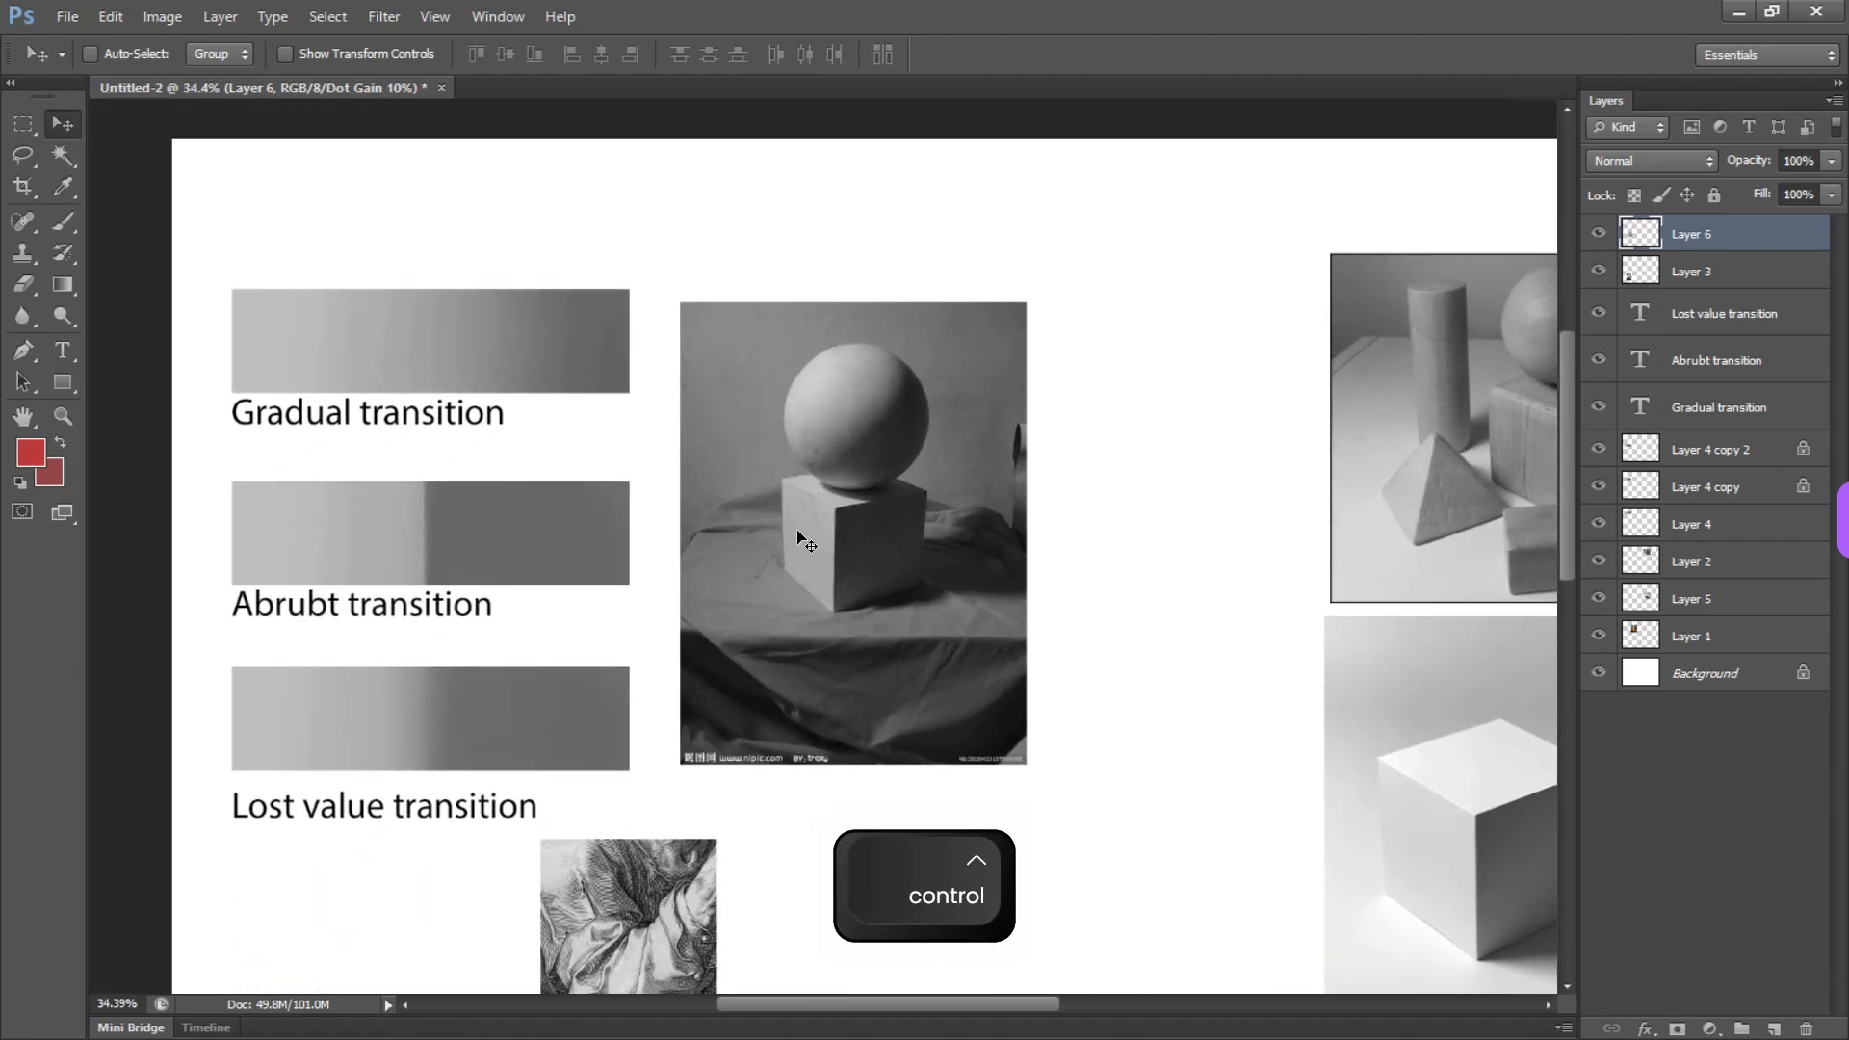
pyautogui.moveTo(807, 541); pyautogui.dragTo(1182, 990)
# Make a wide rectangular selection in the blank space beside the Gradual transition bar and activate the Brush tool
pyautogui.press('m')
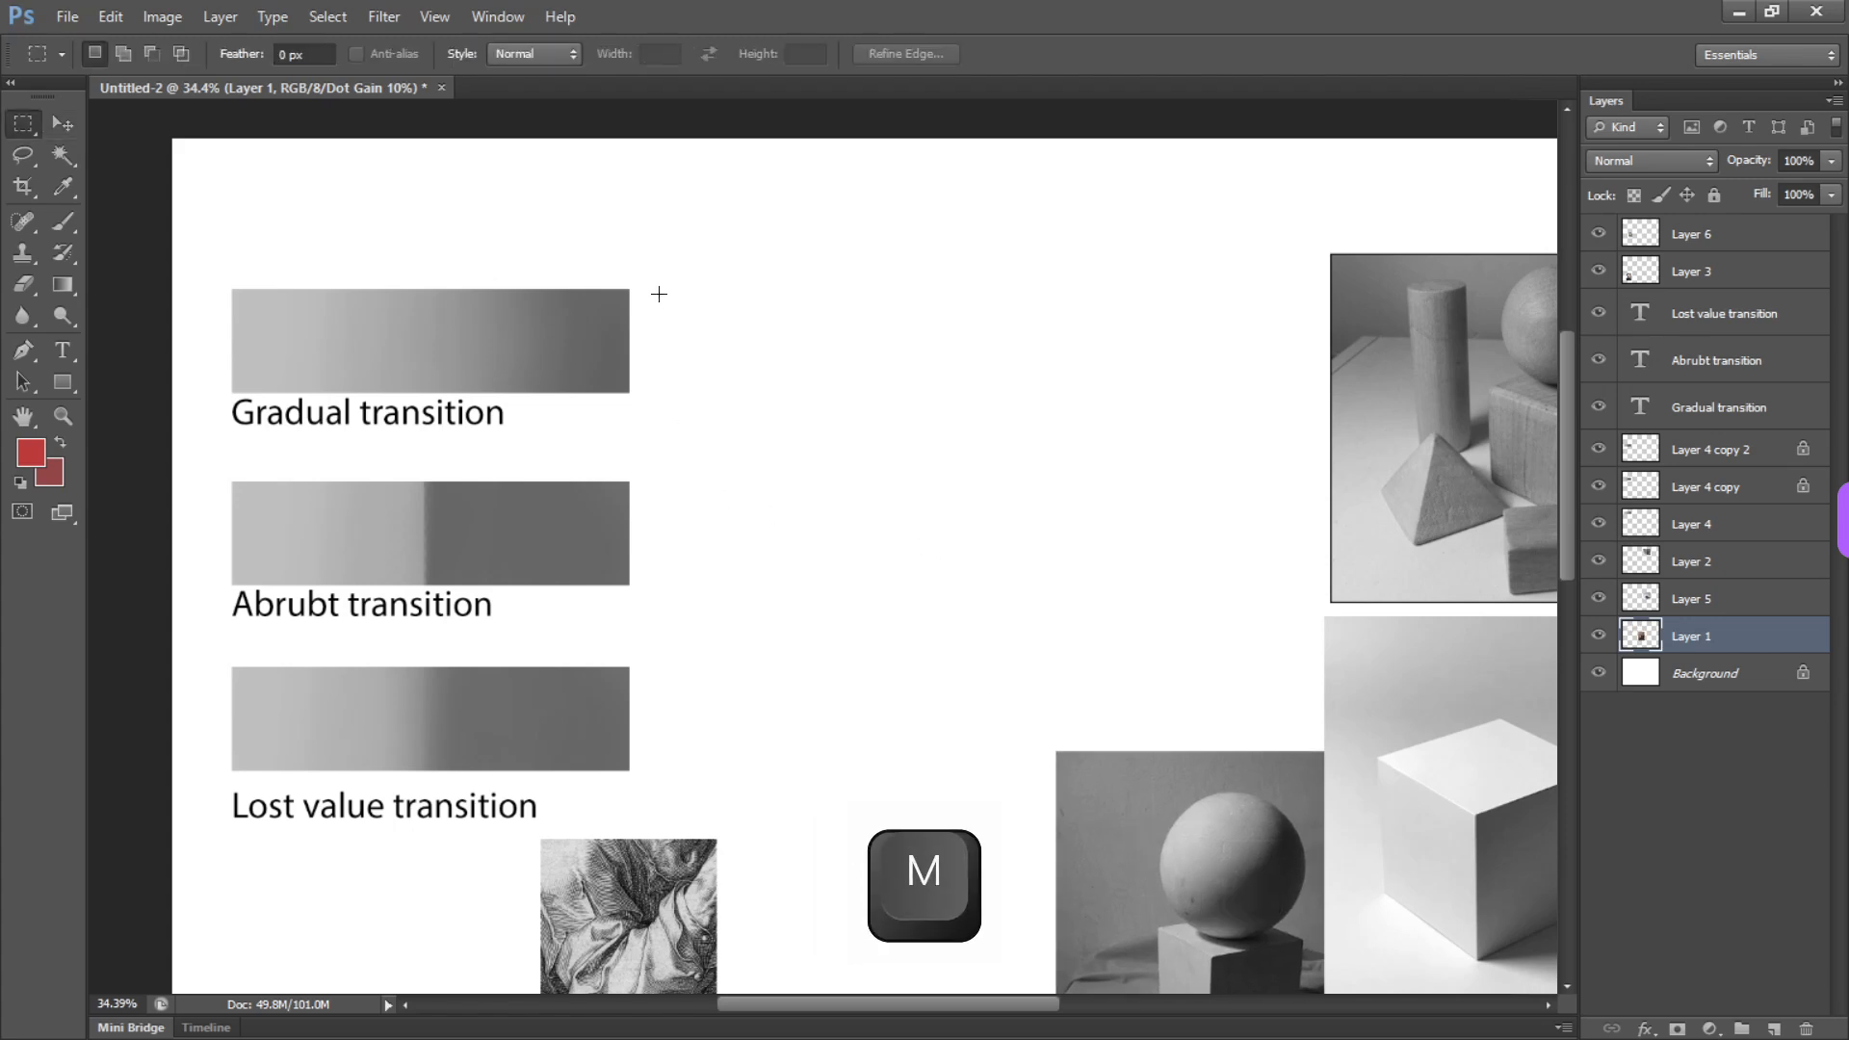
pyautogui.moveTo(659, 292); pyautogui.dragTo(1115, 385)
pyautogui.hotkey('ctrl', 'd')
pyautogui.press('b')
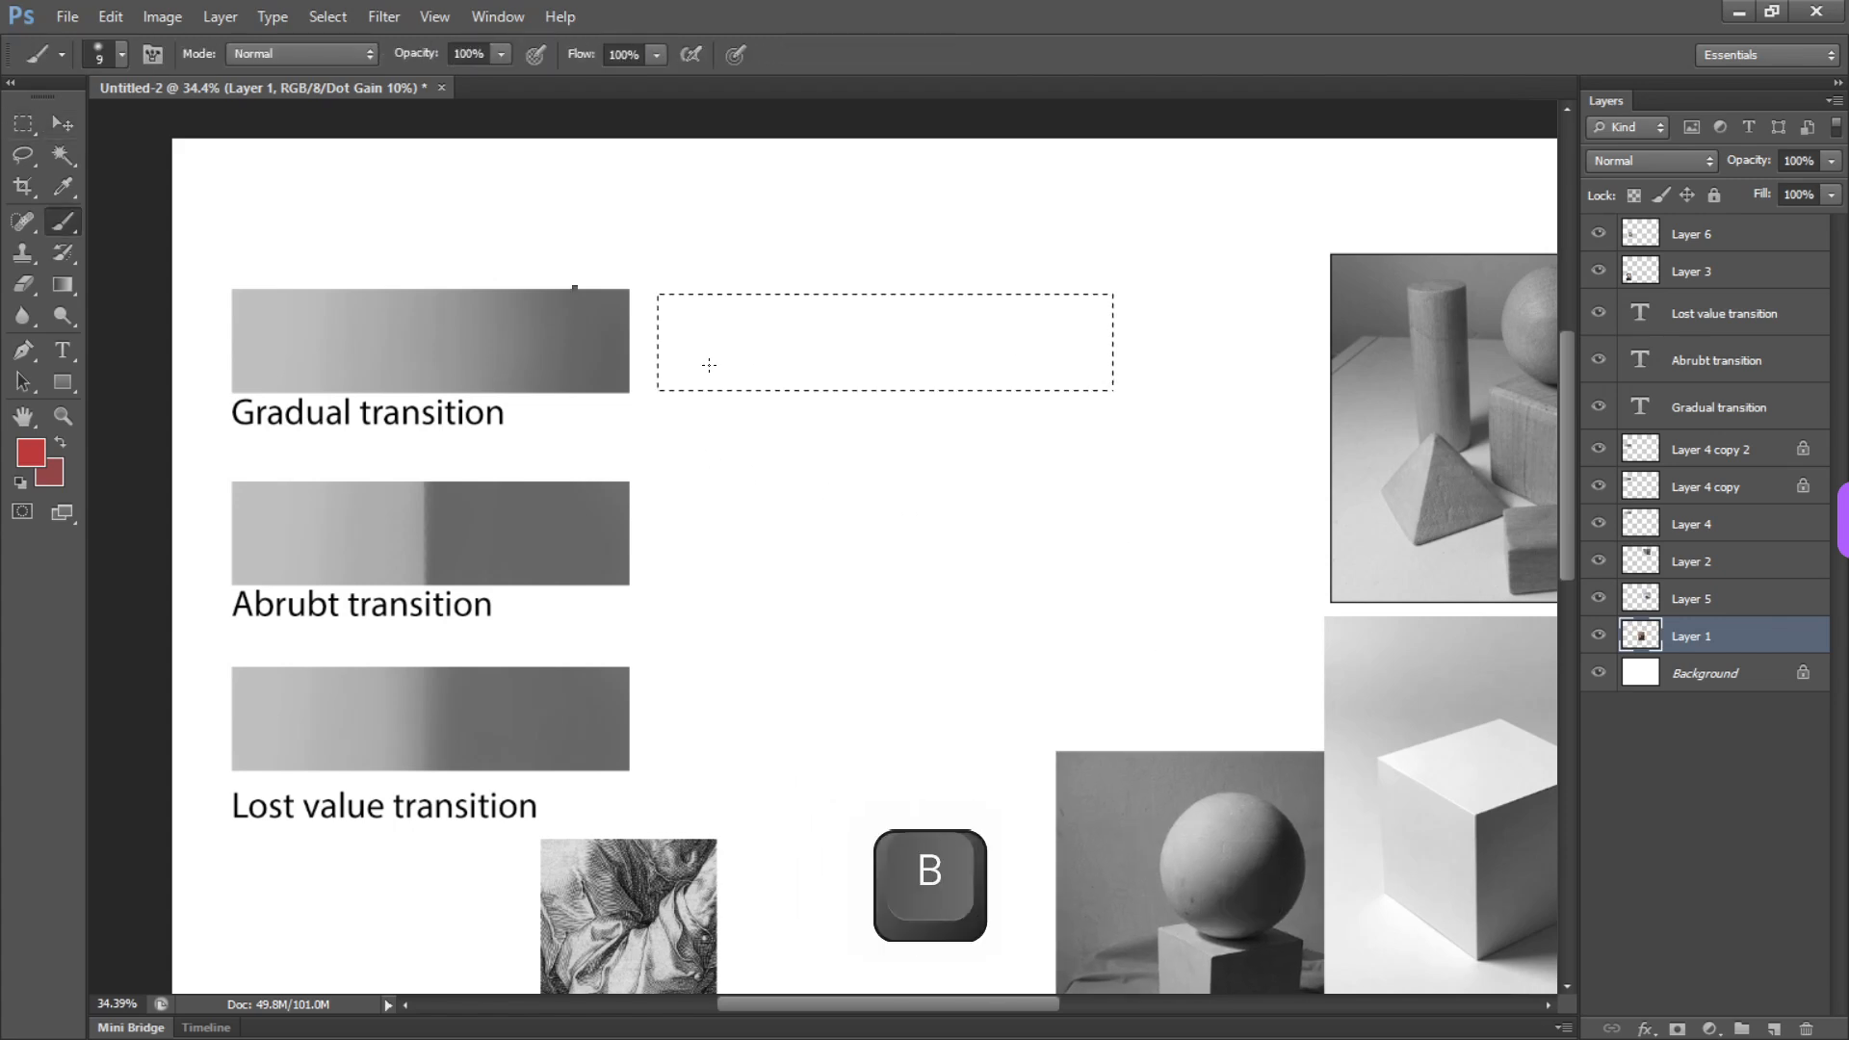
pyautogui.rightClick(709, 364)
pyautogui.press('Escape')
# Set the brush opacity to 10% and add a new layer above Layer 6
pyautogui.click(1690, 235)
pyautogui.press('1')
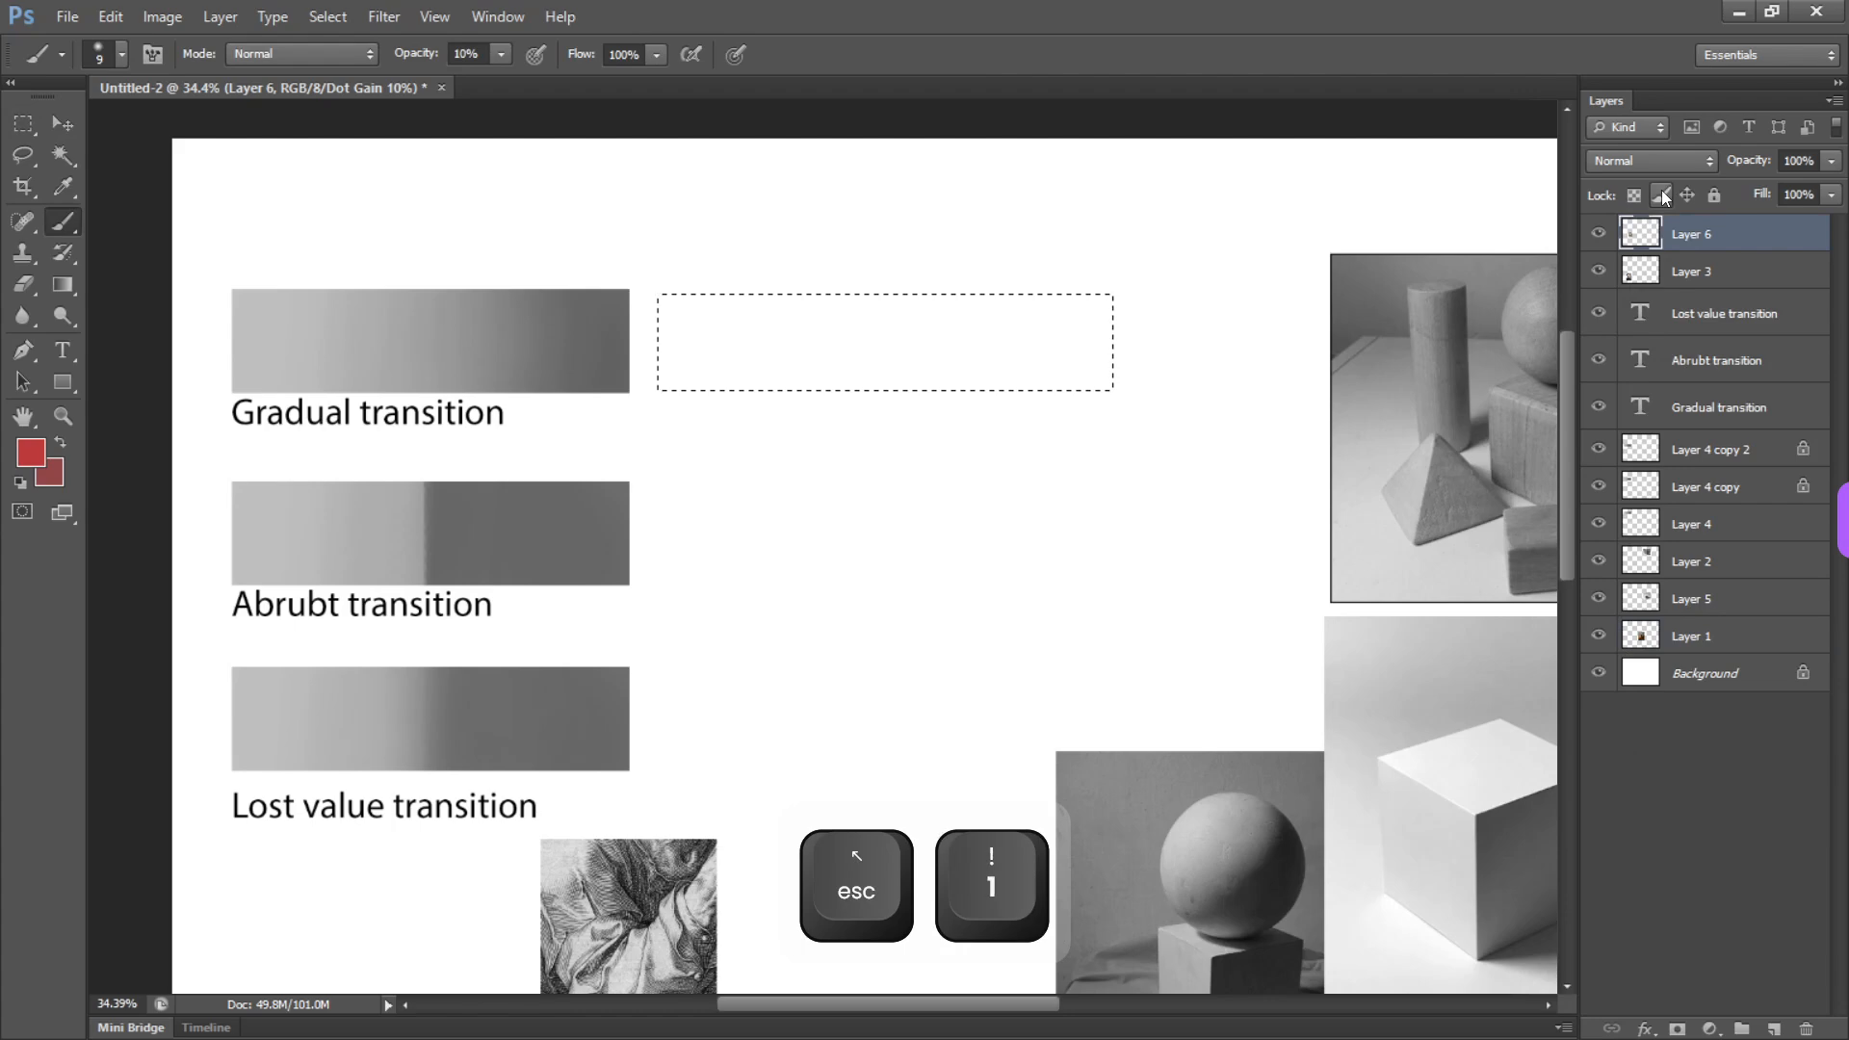
pyautogui.hotkey('ctrl', 'shift', 'n')
pyautogui.press('Return')
# Choose the soft 45 px brush preset for painting inside the selection
pyautogui.press('b')
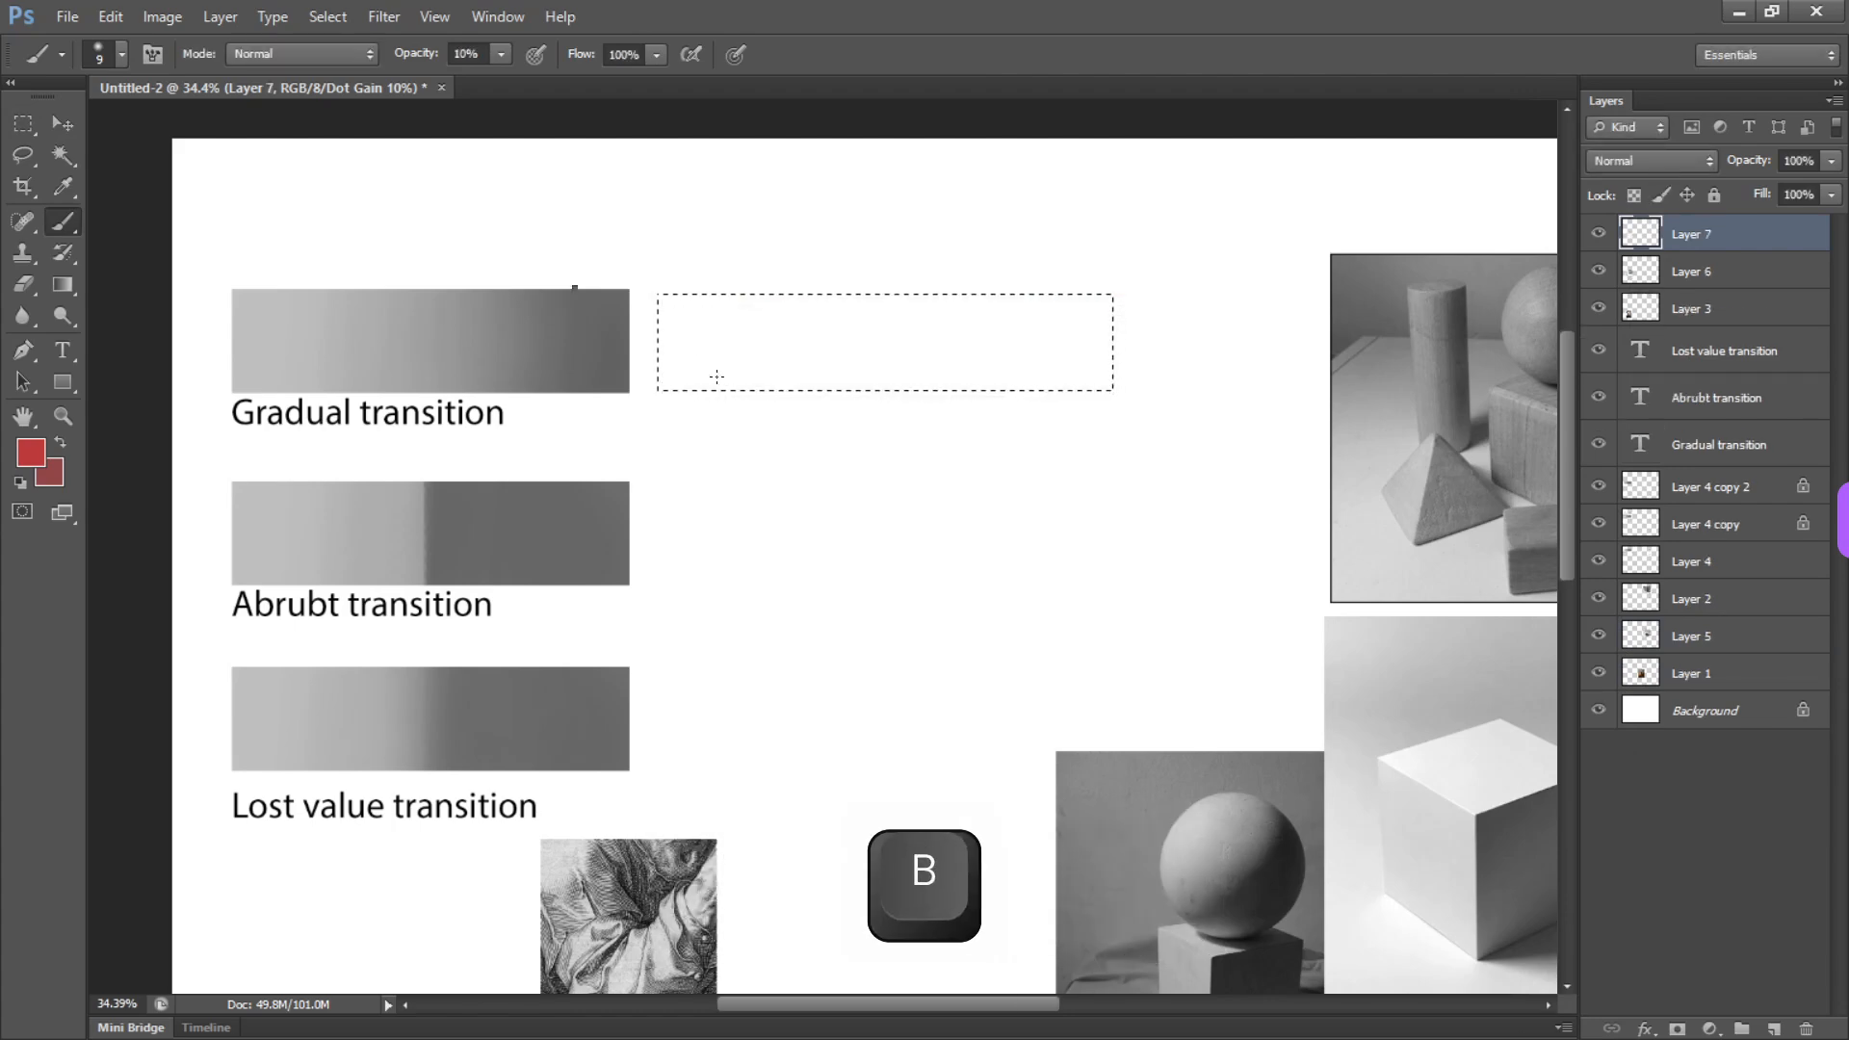
pyautogui.rightClick(717, 377)
pyautogui.press('Escape')
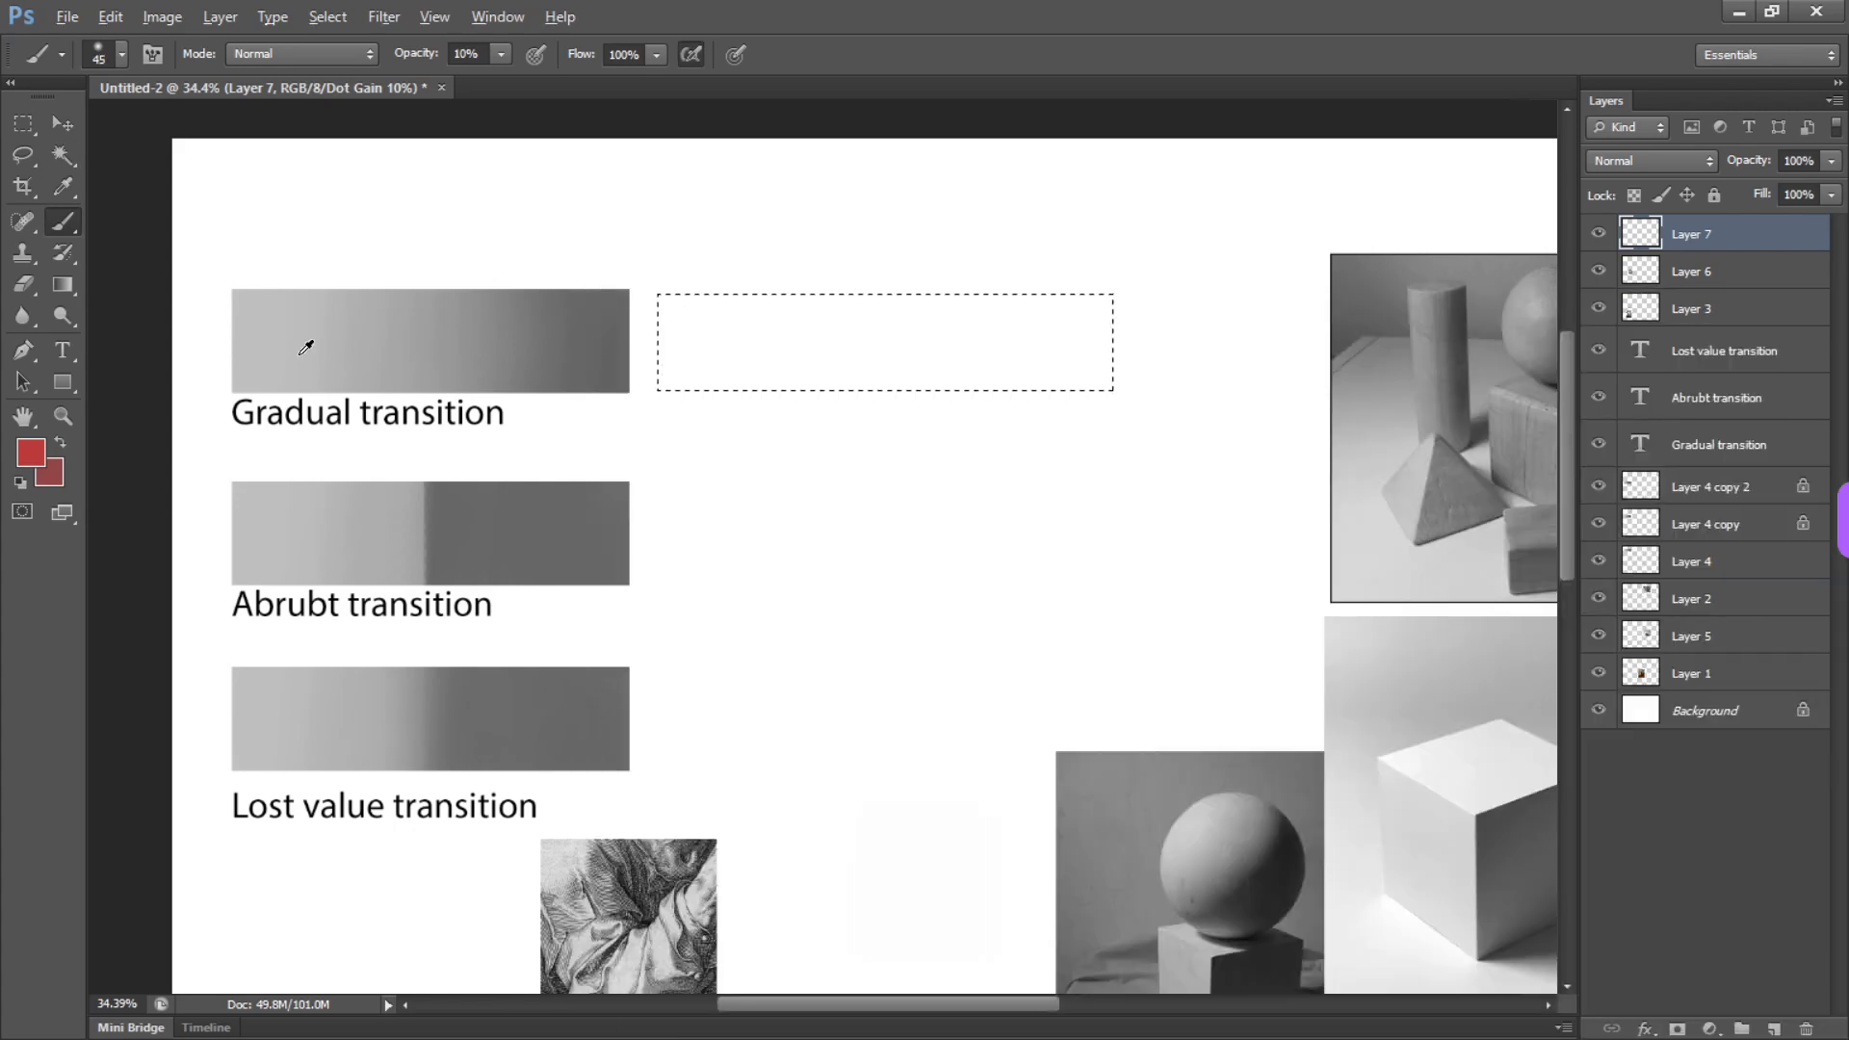
# Fill the rectangular selection with a mid gray sampled from the geometric solids photo and softly lighten its left half with white
pyautogui.moveTo(723, 347)
pyautogui.mouseDown()
pyautogui.moveTo(844, 396)
pyautogui.moveTo(716, 237)
pyautogui.mouseUp()
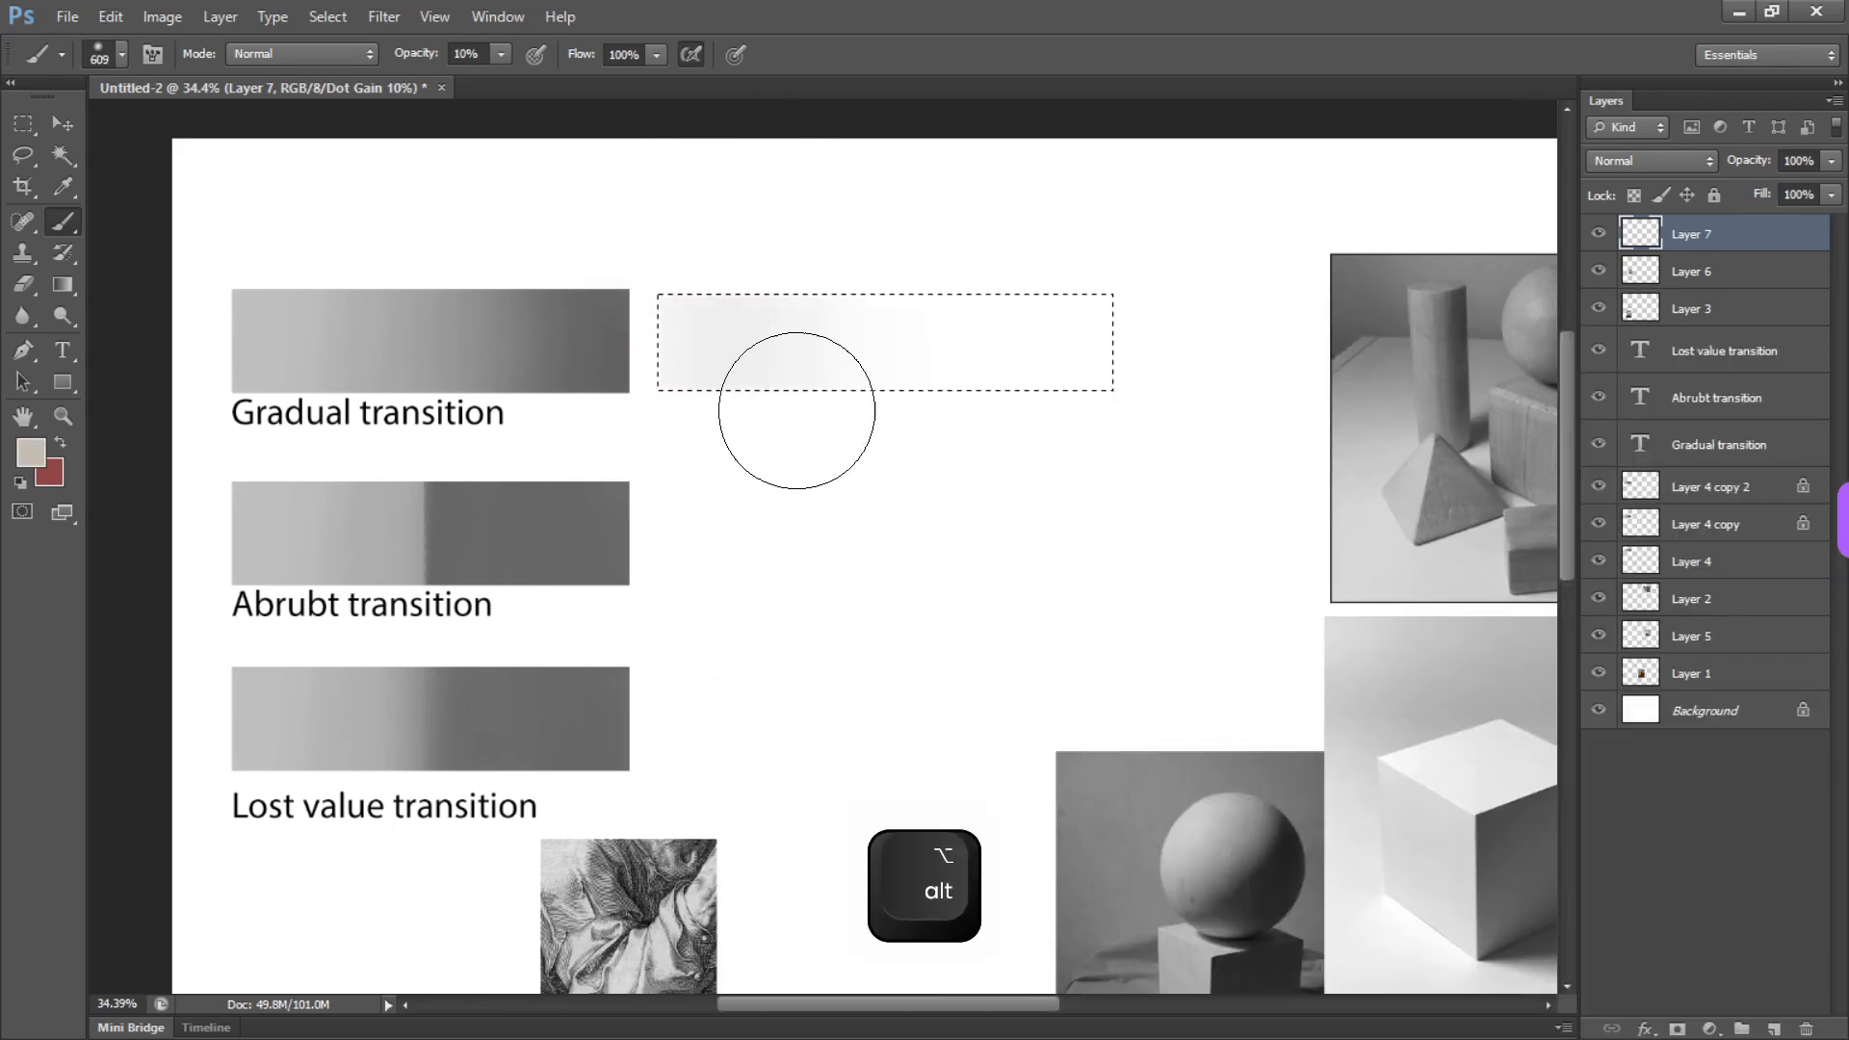
pyautogui.keyDown('alt'); pyautogui.click(1358, 368); pyautogui.keyUp('alt')
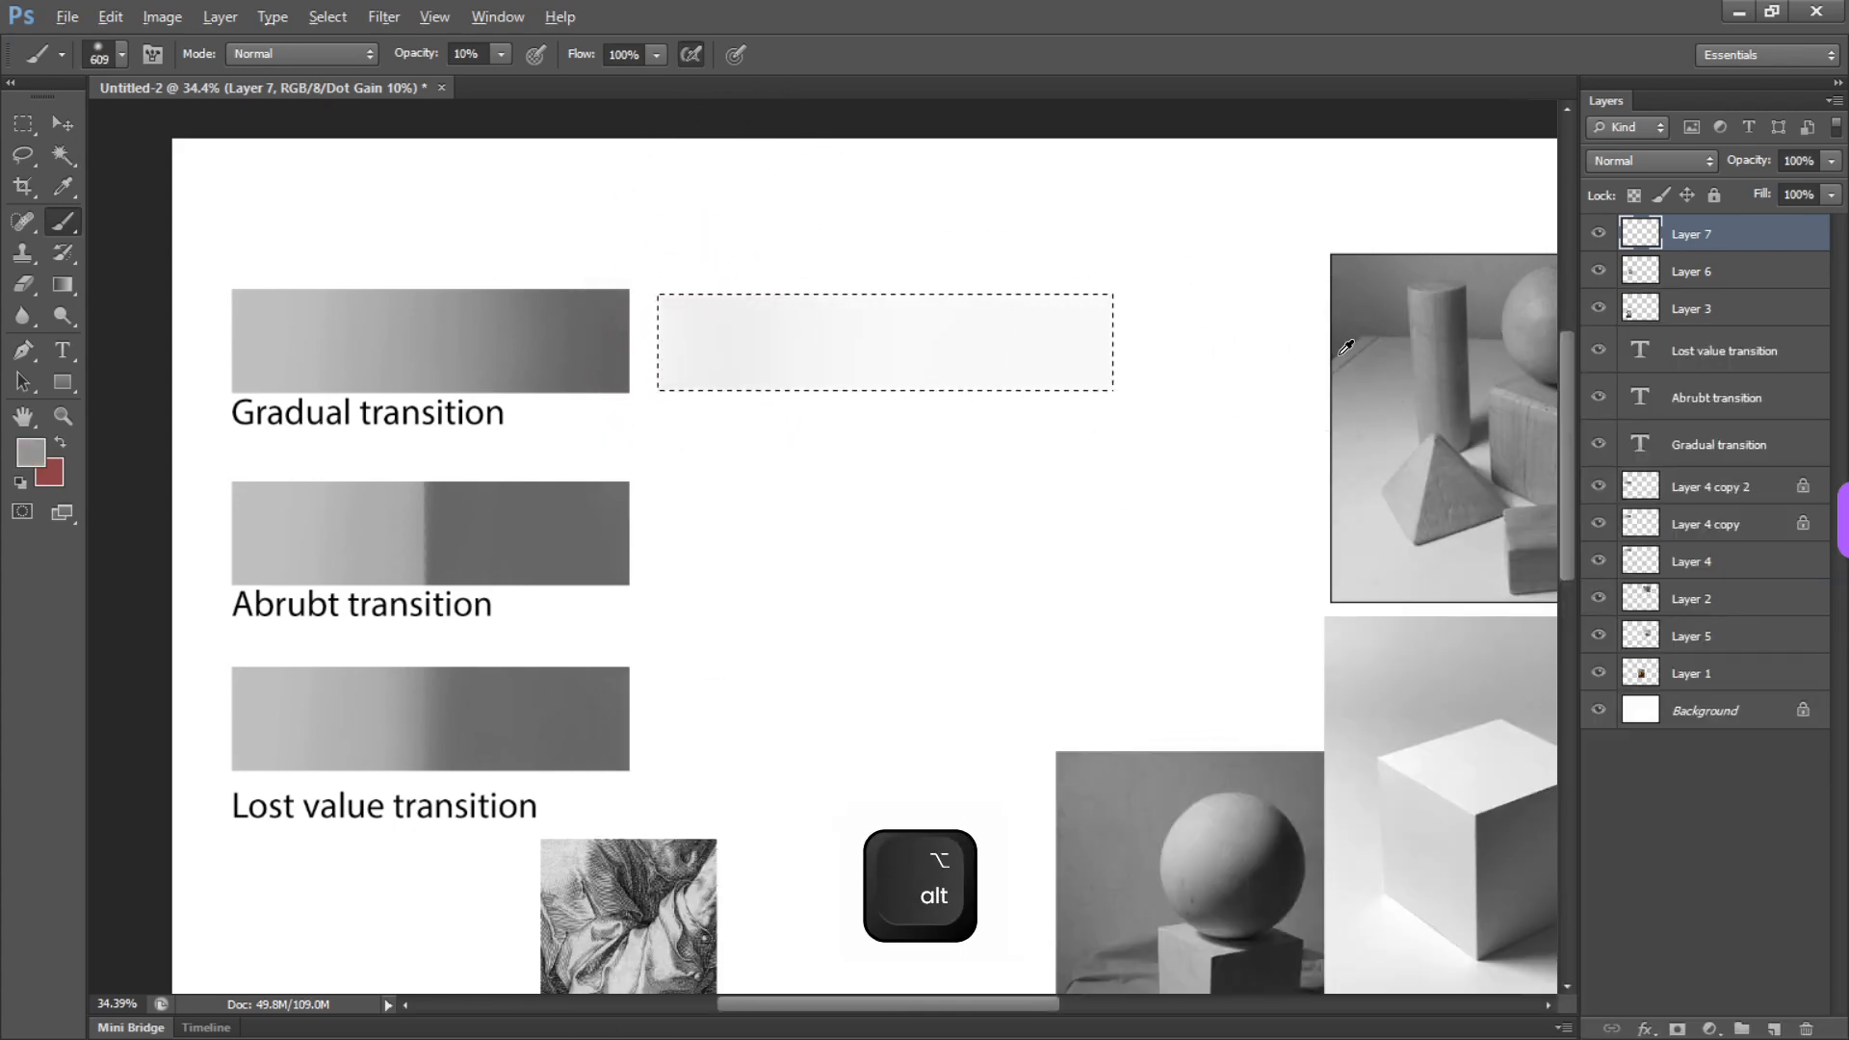
pyautogui.hotkey('alt', 'BackSpace')
pyautogui.keyDown('alt'); pyautogui.click(767, 497); pyautogui.keyUp('alt')
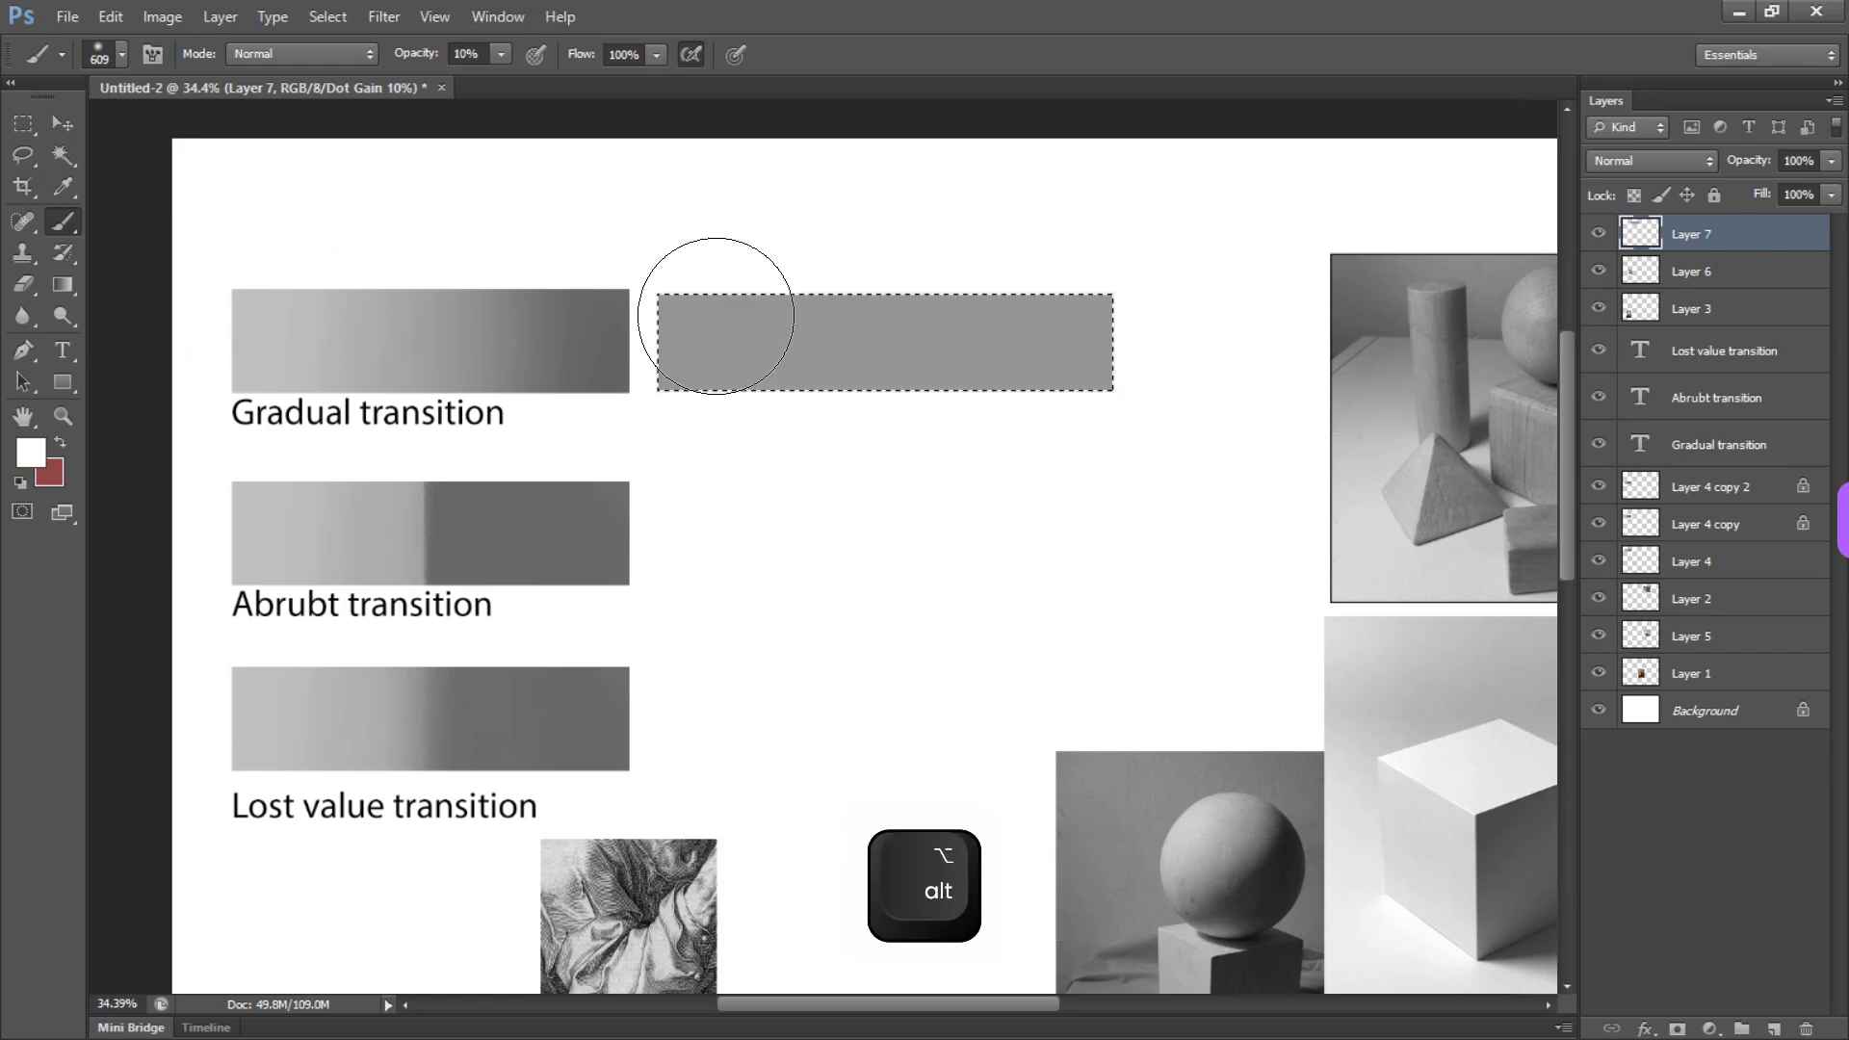
pyautogui.moveTo(717, 314)
pyautogui.mouseDown()
pyautogui.moveTo(754, 259)
pyautogui.moveTo(704, 279)
pyautogui.moveTo(703, 471)
pyautogui.moveTo(726, 272)
pyautogui.moveTo(723, 423)
pyautogui.moveTo(769, 369)
pyautogui.moveTo(773, 310)
pyautogui.moveTo(750, 265)
pyautogui.moveTo(738, 365)
pyautogui.moveTo(729, 284)
pyautogui.moveTo(754, 549)
pyautogui.moveTo(742, 281)
pyautogui.mouseUp()
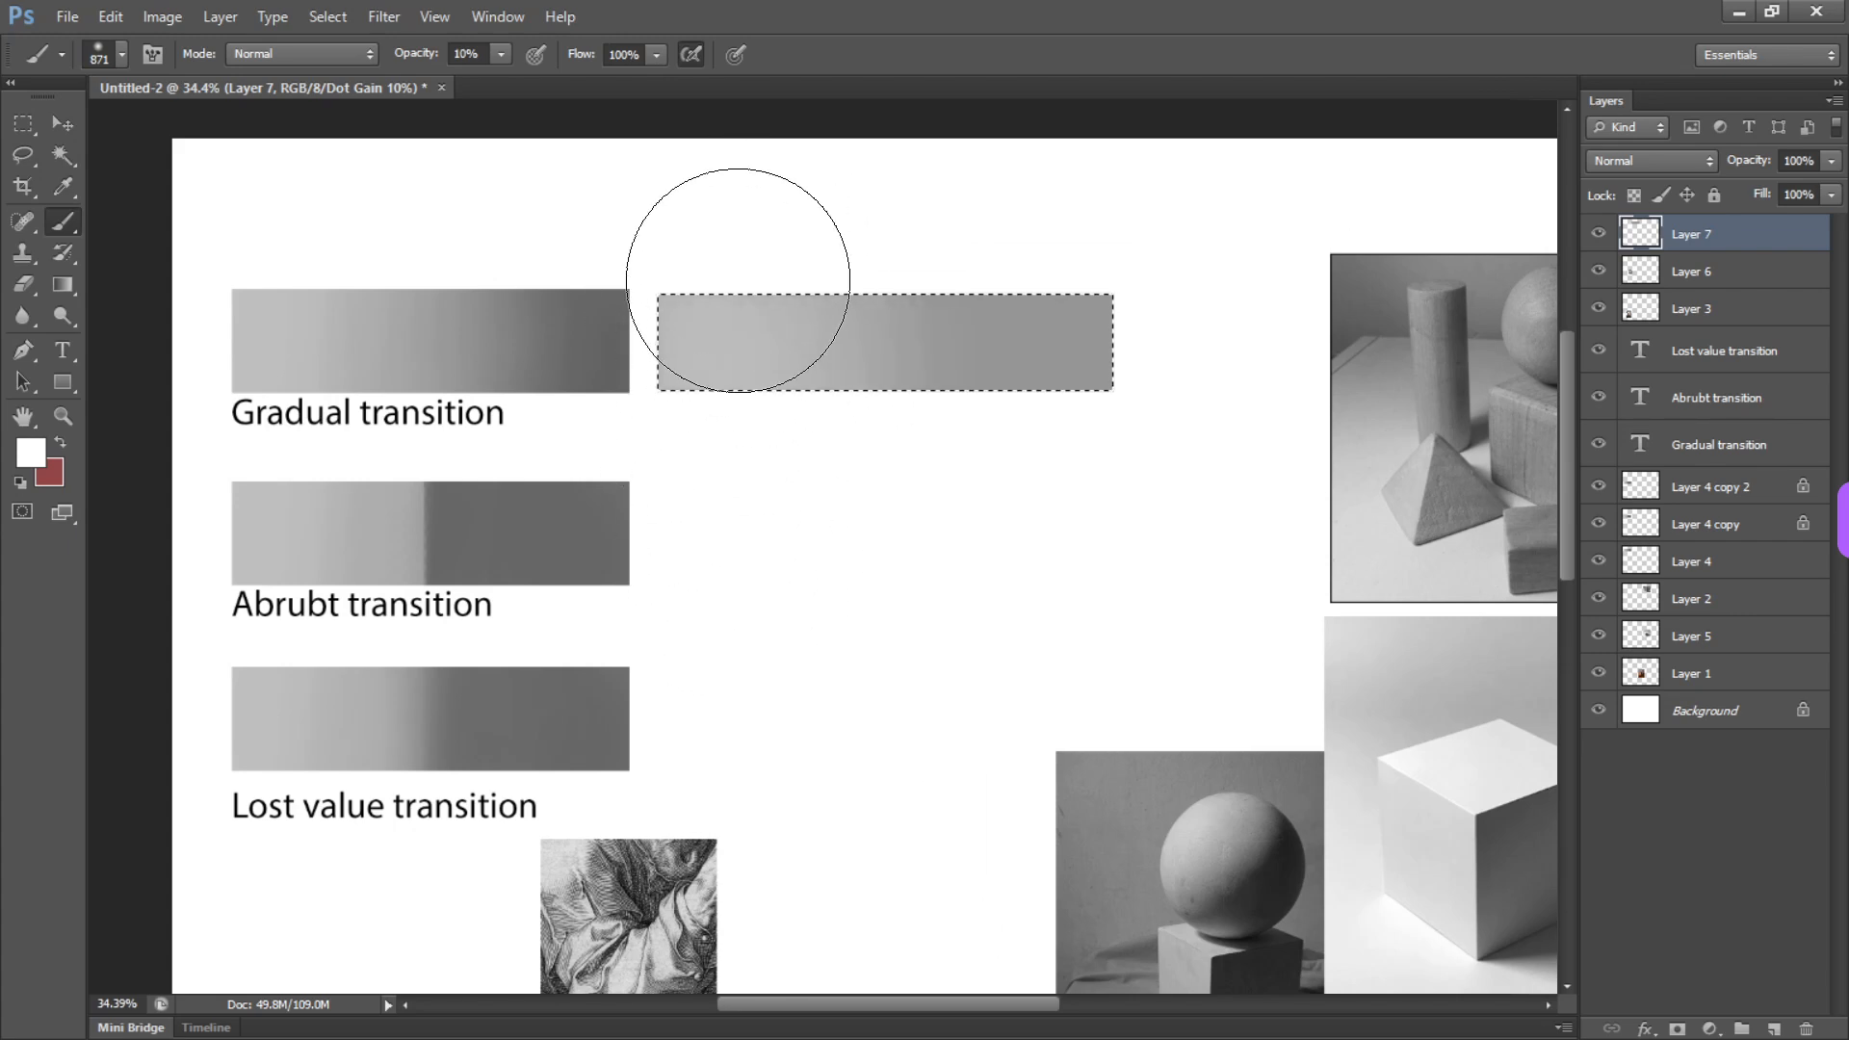
# Set the brush opacity to 100% and paint the bar's left end white with a 330 px soft brush
pyautogui.moveTo(501, 56); pyautogui.dragTo(713, 100)
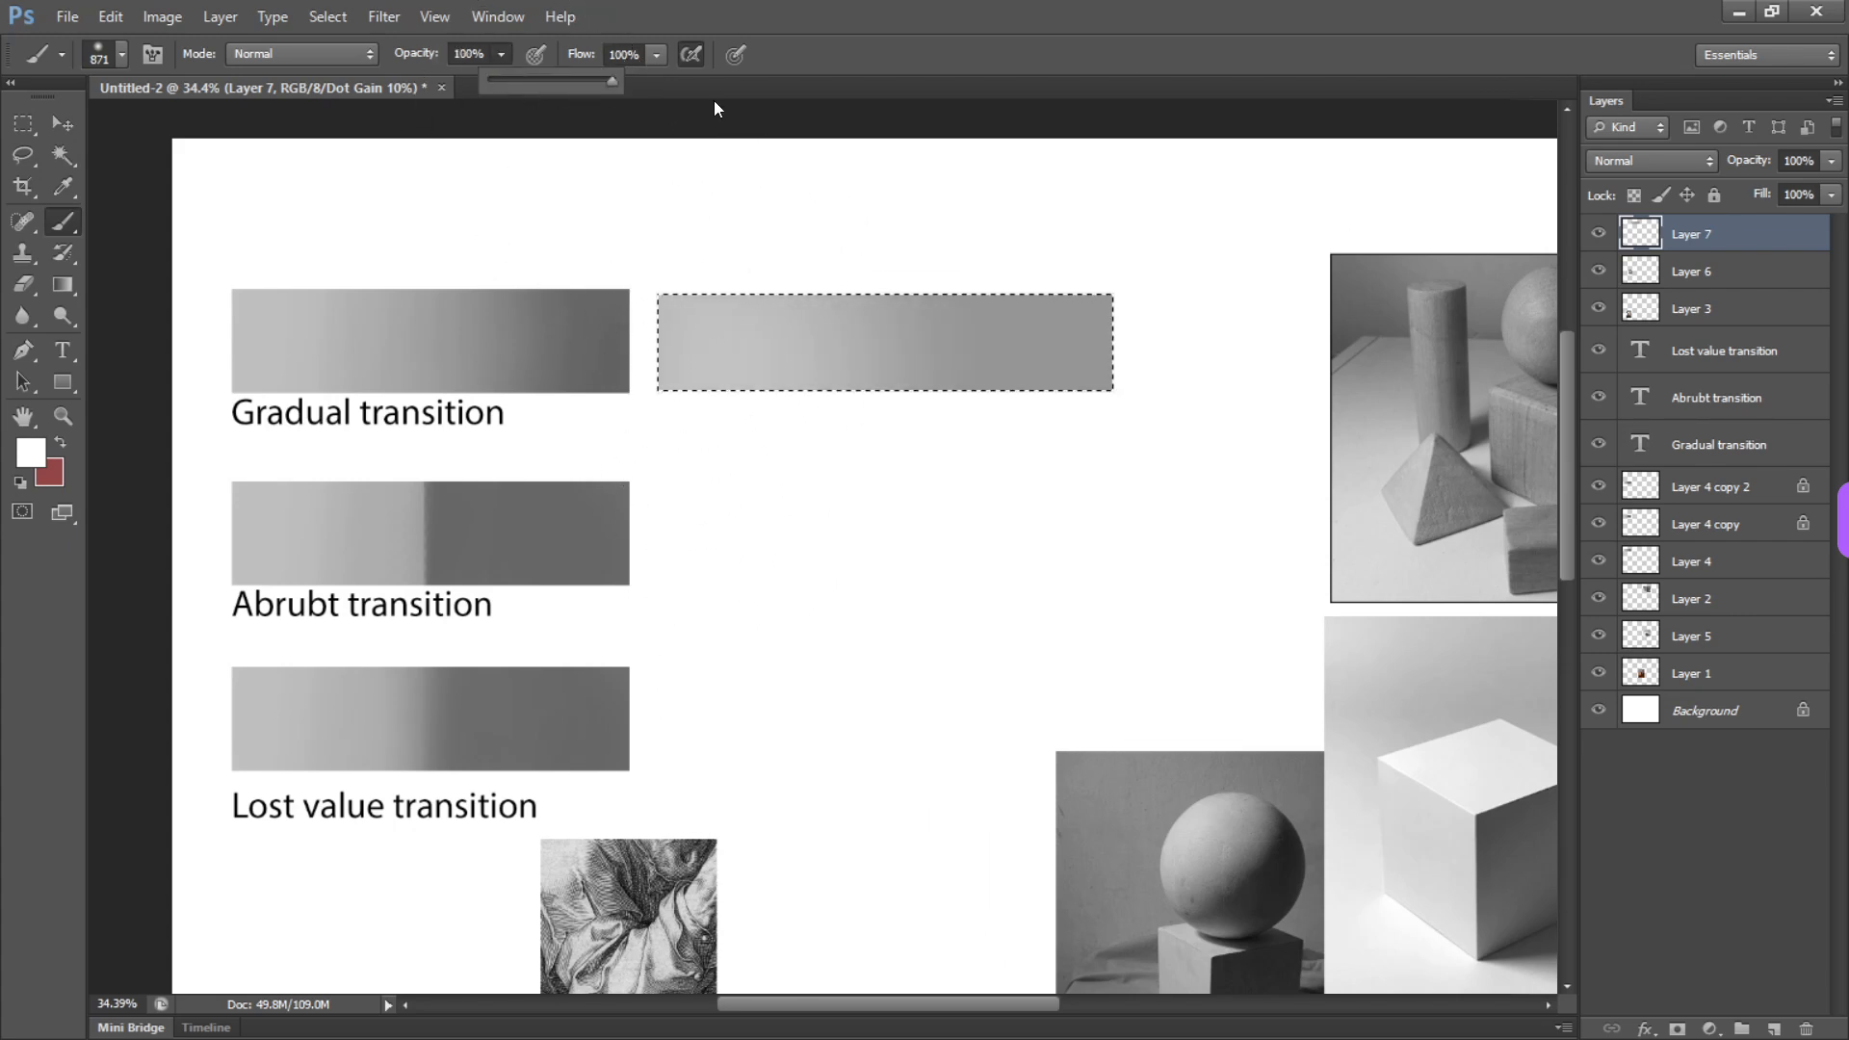
pyautogui.moveTo(886, 348); pyautogui.dragTo(753, 354)
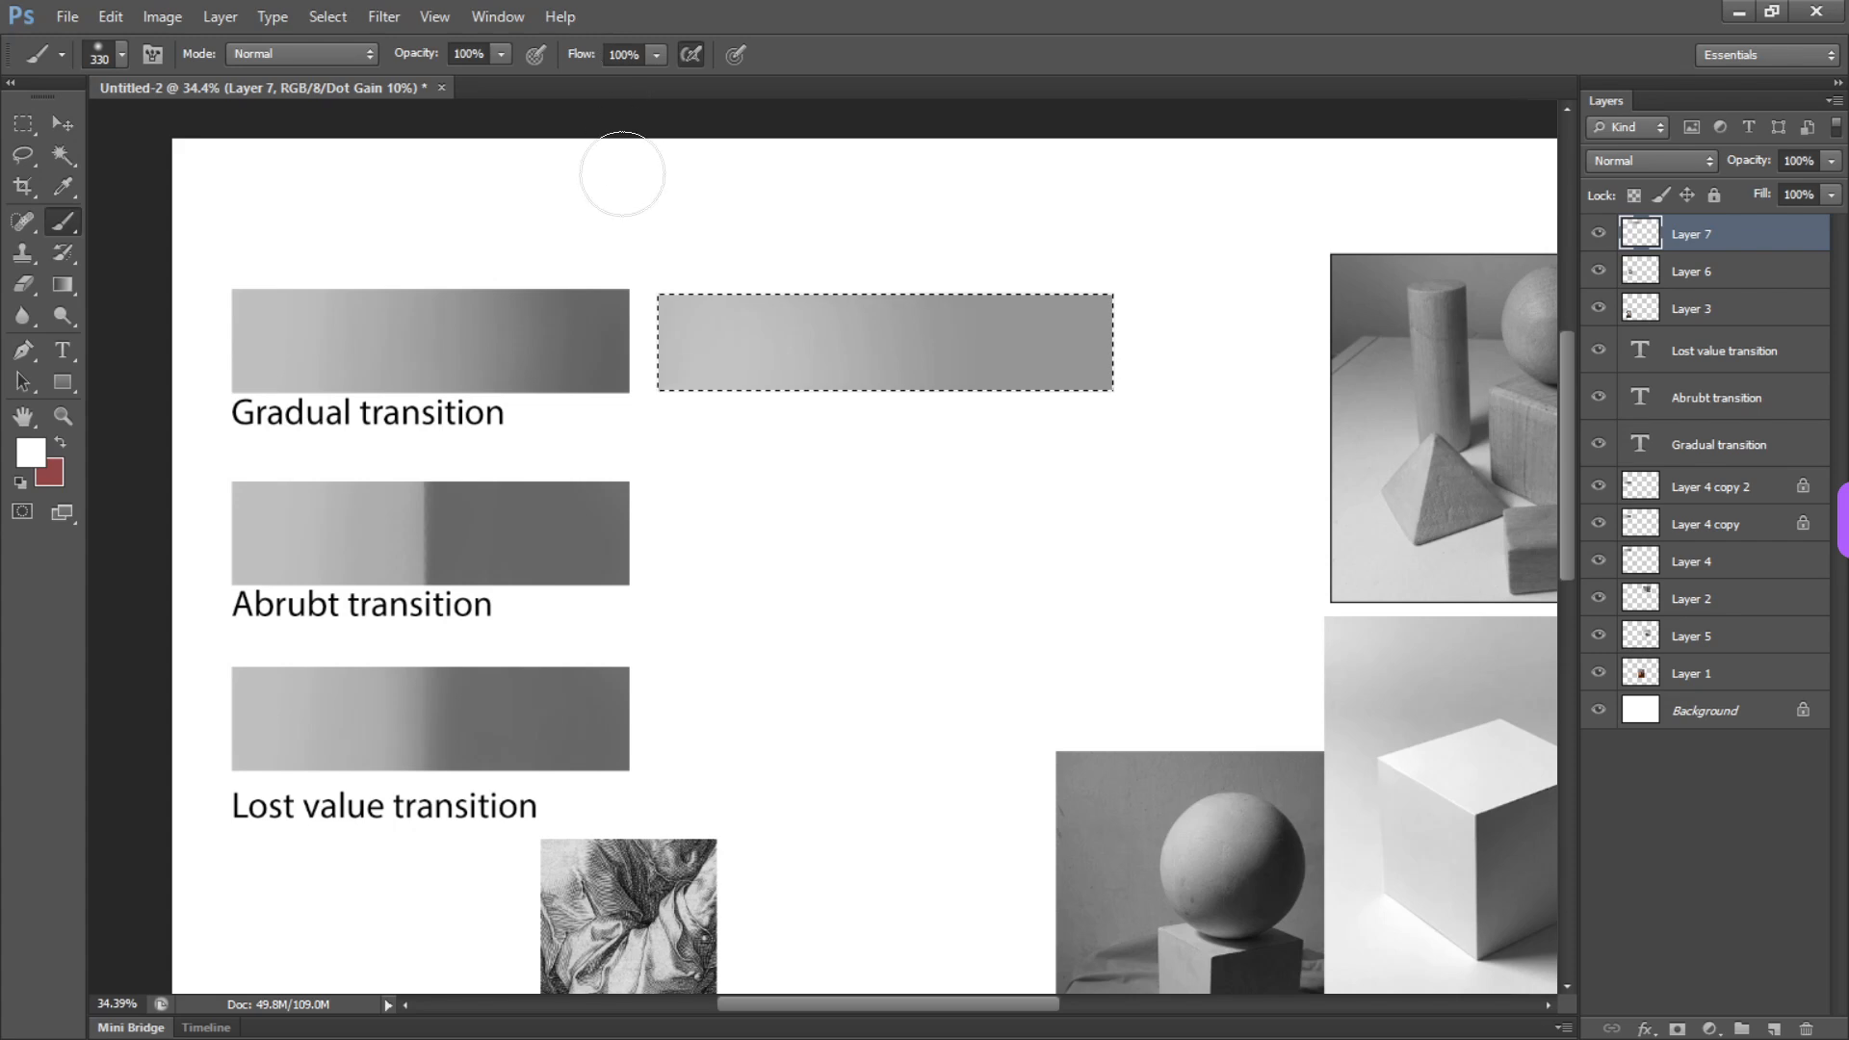
pyautogui.moveTo(720, 370); pyautogui.dragTo(739, 495)
# Sample a light gray and paint it over the white end, blending it toward the middle of the bar
pyautogui.keyDown('alt'); pyautogui.click(803, 354); pyautogui.keyUp('alt')
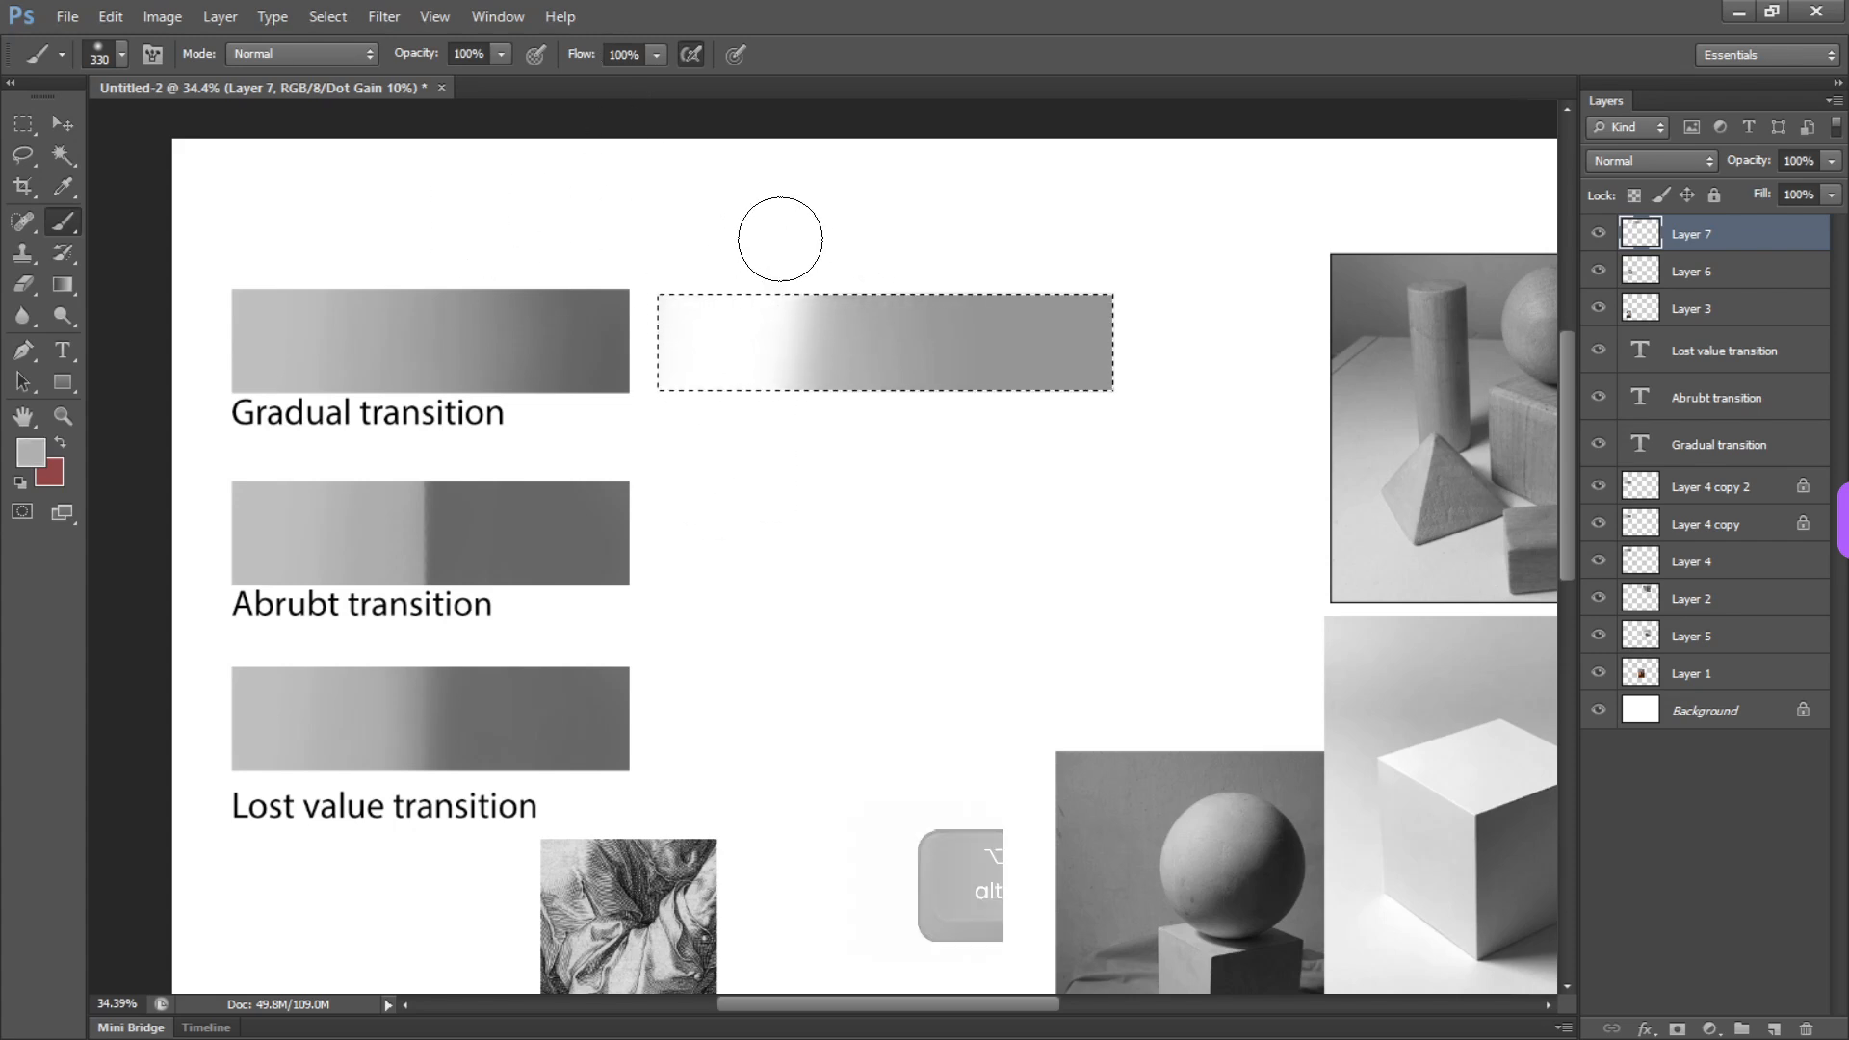
pyautogui.moveTo(780, 240); pyautogui.dragTo(720, 504)
pyautogui.press('alt')
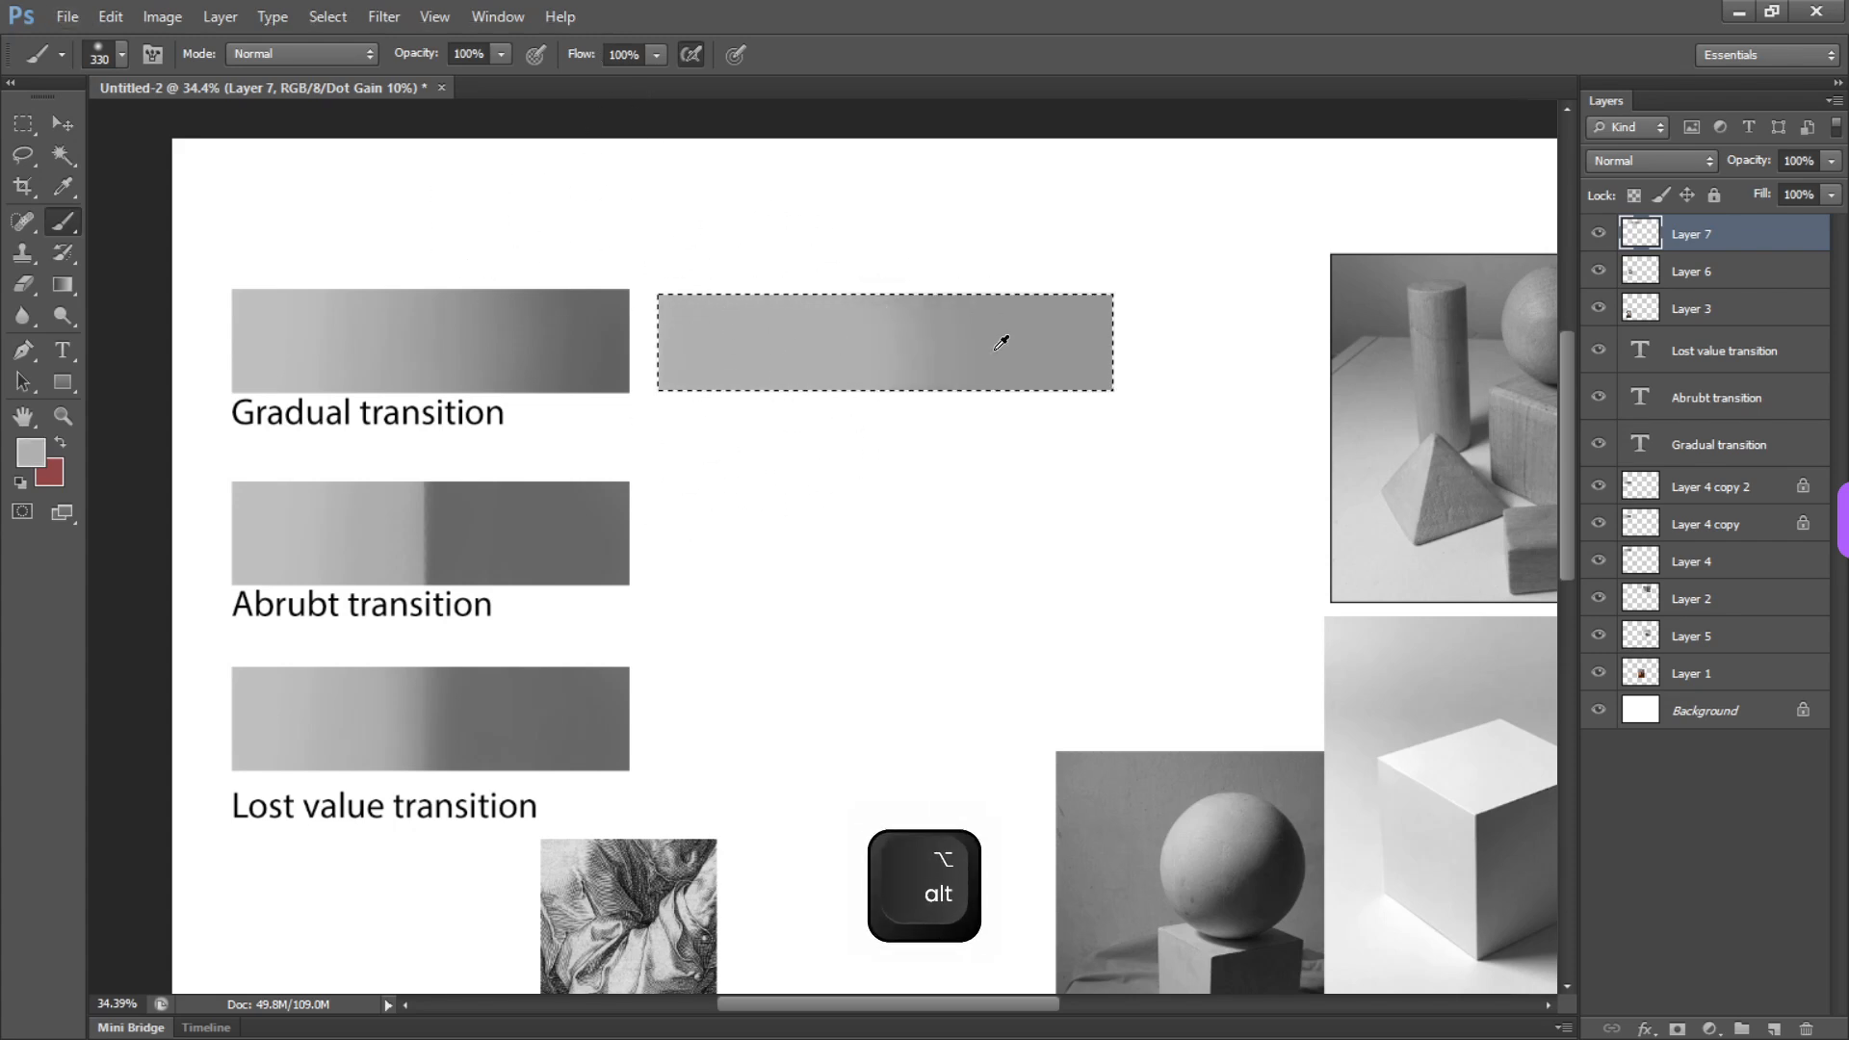
pyautogui.moveTo(916, 396); pyautogui.dragTo(943, 285)
pyautogui.moveTo(922, 354); pyautogui.dragTo(984, 379)
pyautogui.moveTo(971, 375); pyautogui.dragTo(945, 320)
pyautogui.keyDown('alt'); pyautogui.click(802, 339); pyautogui.keyUp('alt')
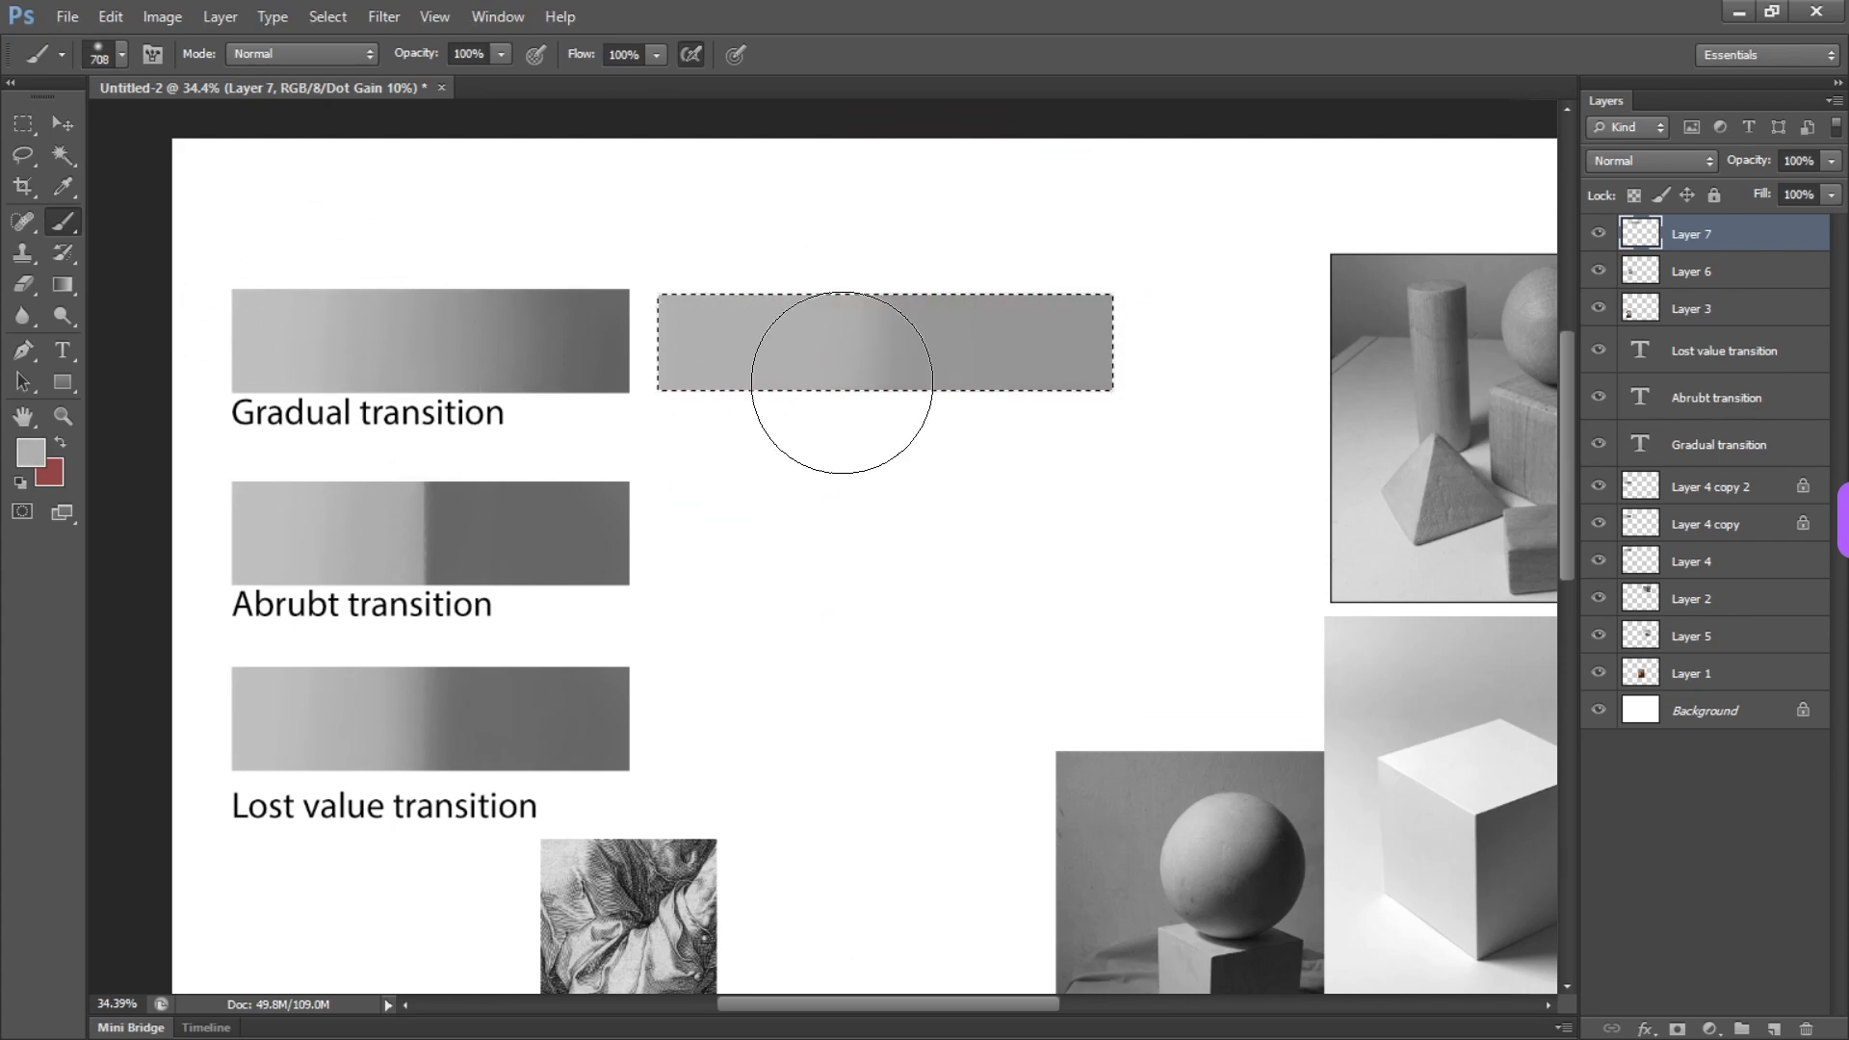
# Darken the right end of the bar with a gray sampled from the Gradual transition bar, blending the strokes toward the middle
pyautogui.press('alt')
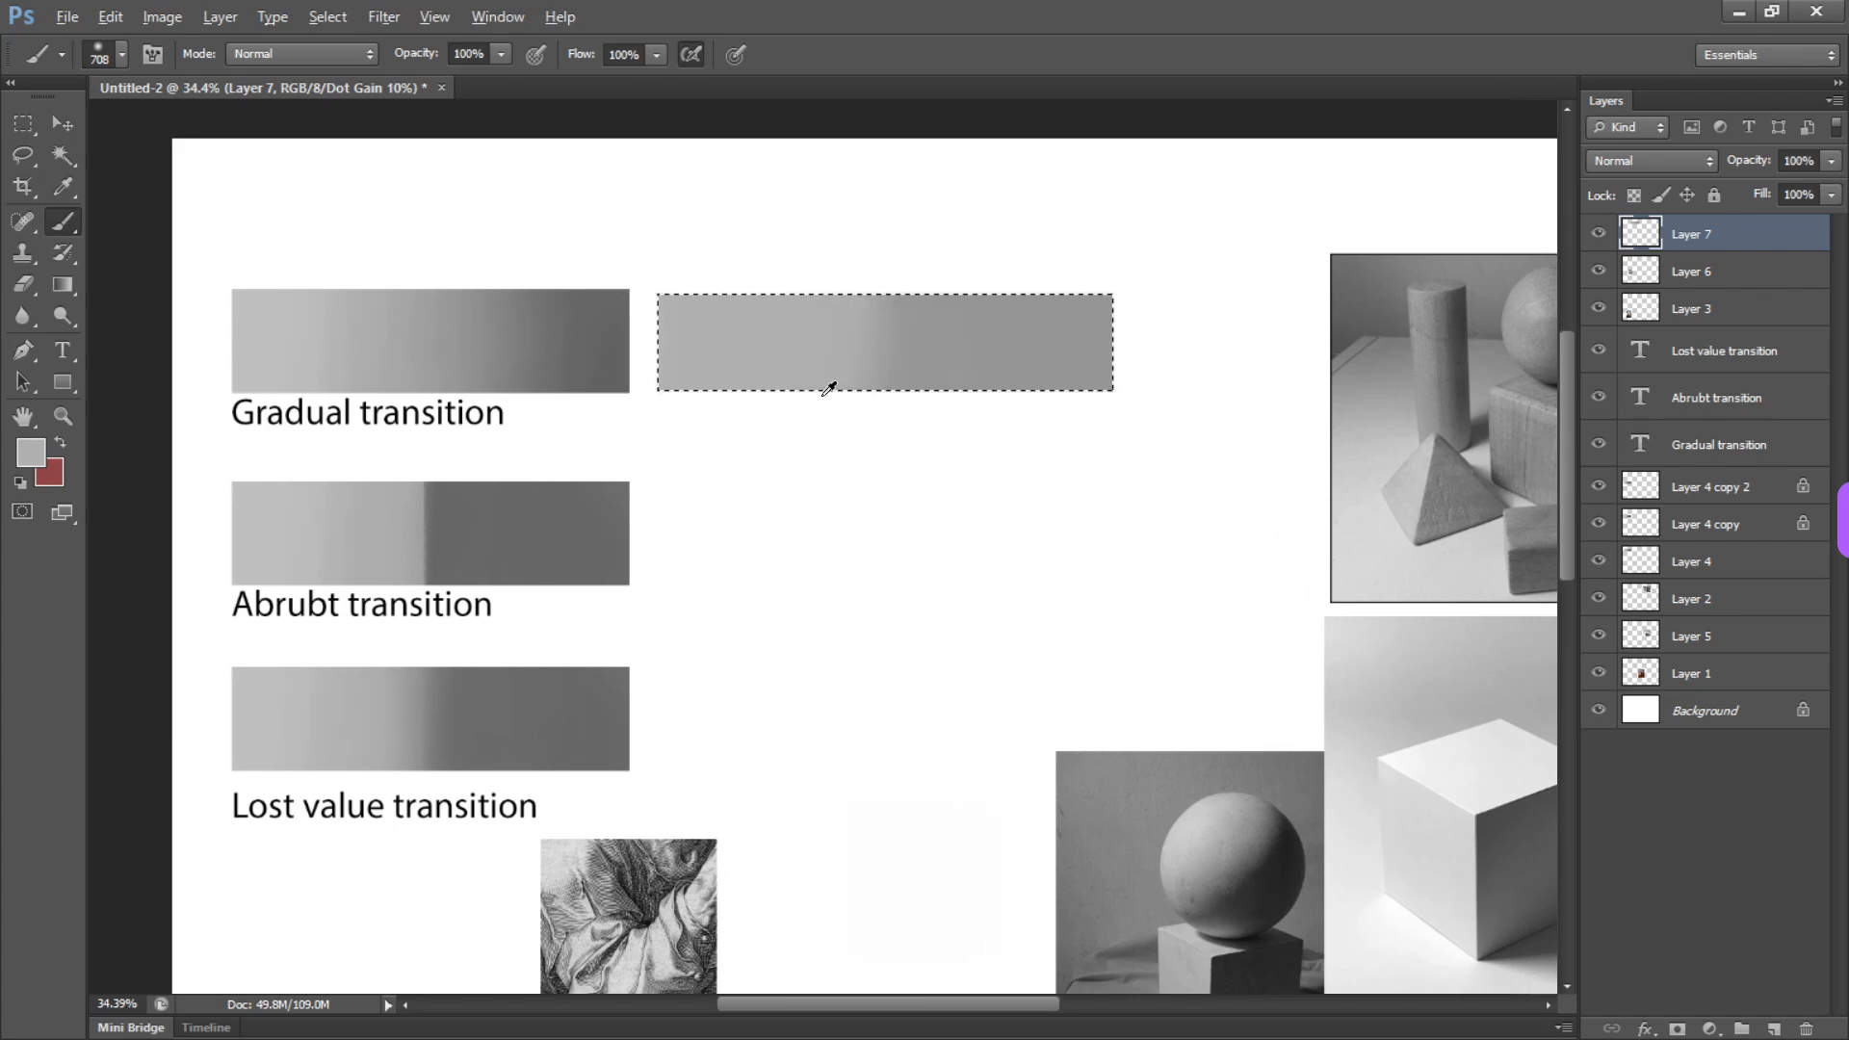
pyautogui.keyDown('alt'); pyautogui.click(607, 353); pyautogui.keyUp('alt')
pyautogui.moveTo(1108, 361)
pyautogui.mouseDown()
pyautogui.moveTo(1109, 533)
pyautogui.moveTo(1060, 278)
pyautogui.mouseUp()
pyautogui.keyDown('alt'); pyautogui.click(941, 340); pyautogui.keyUp('alt')
pyautogui.moveTo(896, 323)
pyautogui.mouseDown()
pyautogui.moveTo(871, 577)
pyautogui.moveTo(805, 415)
pyautogui.mouseUp()
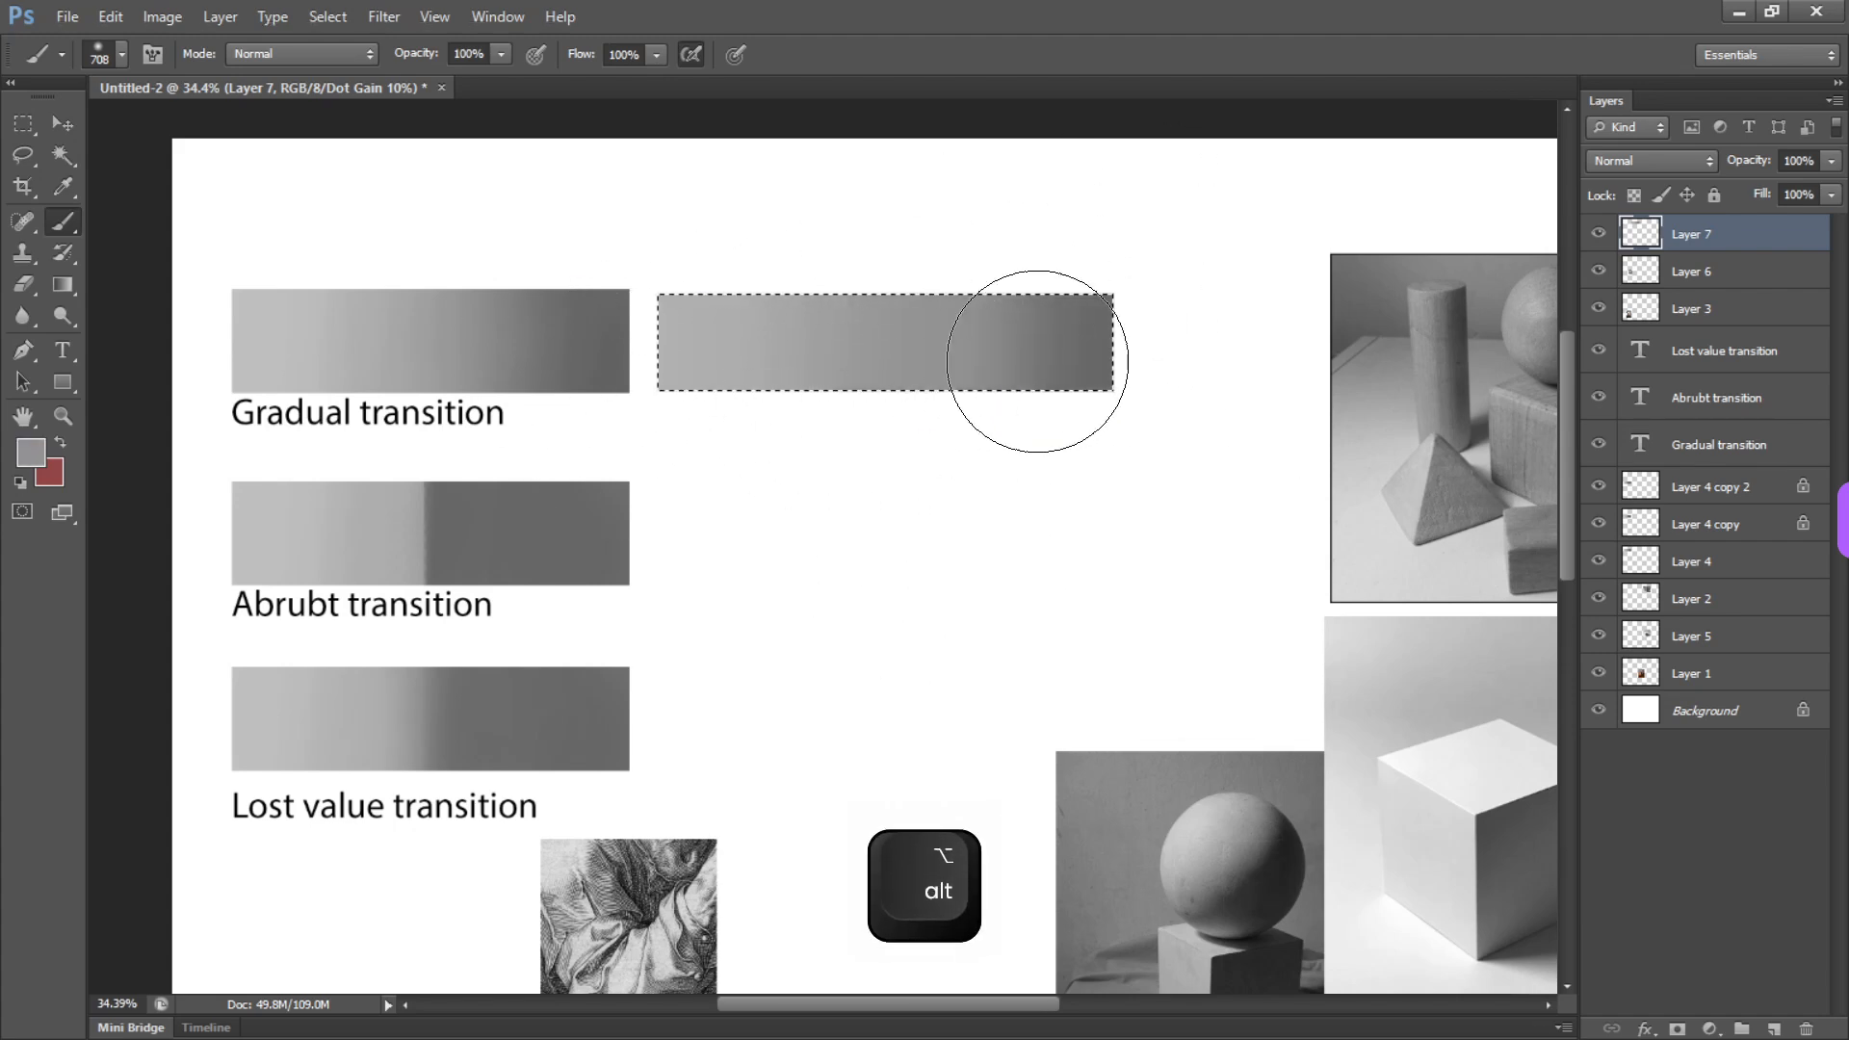
pyautogui.moveTo(1073, 368); pyautogui.dragTo(971, 383)
# Paint the bar's right end with the darkest gray sampled from the Gradual transition bar
pyautogui.keyDown('alt'); pyautogui.click(572, 372); pyautogui.keyUp('alt')
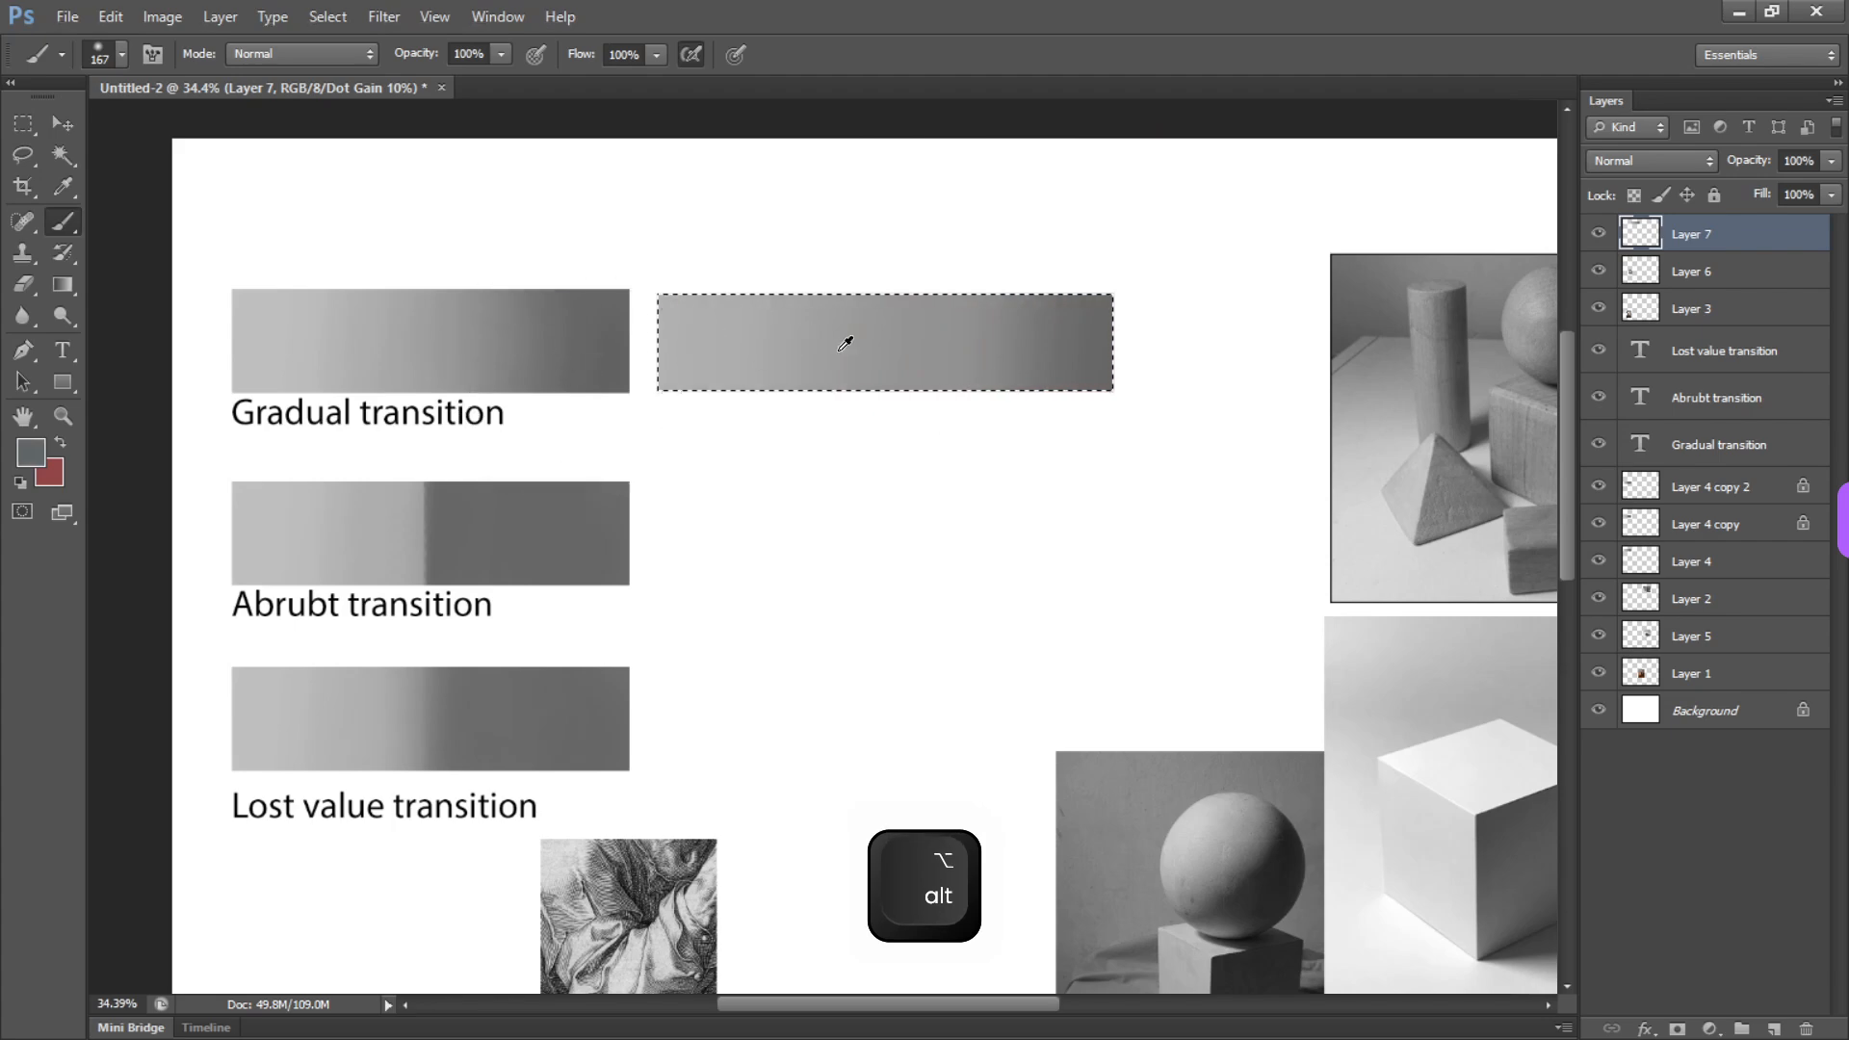
pyautogui.moveTo(1024, 273); pyautogui.dragTo(1032, 257)
pyautogui.moveTo(954, 343); pyautogui.dragTo(995, 363)
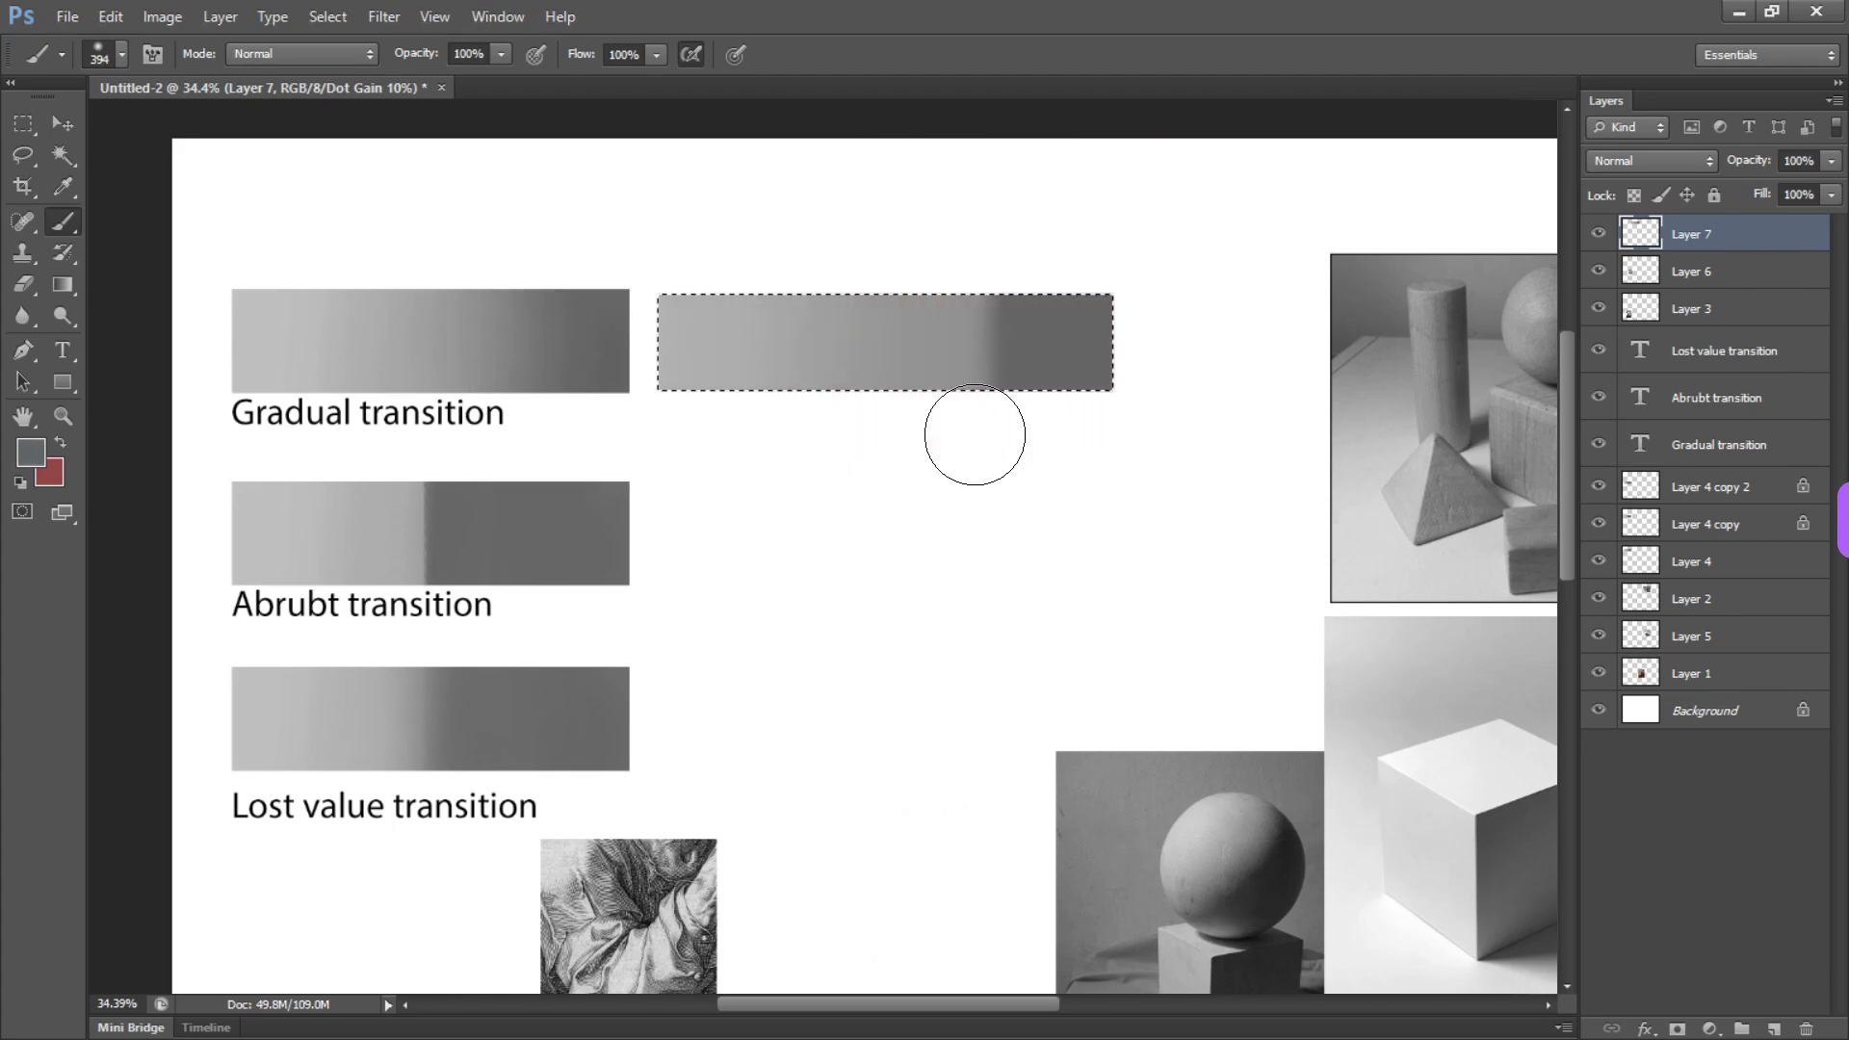
pyautogui.moveTo(881, 342); pyautogui.dragTo(948, 360)
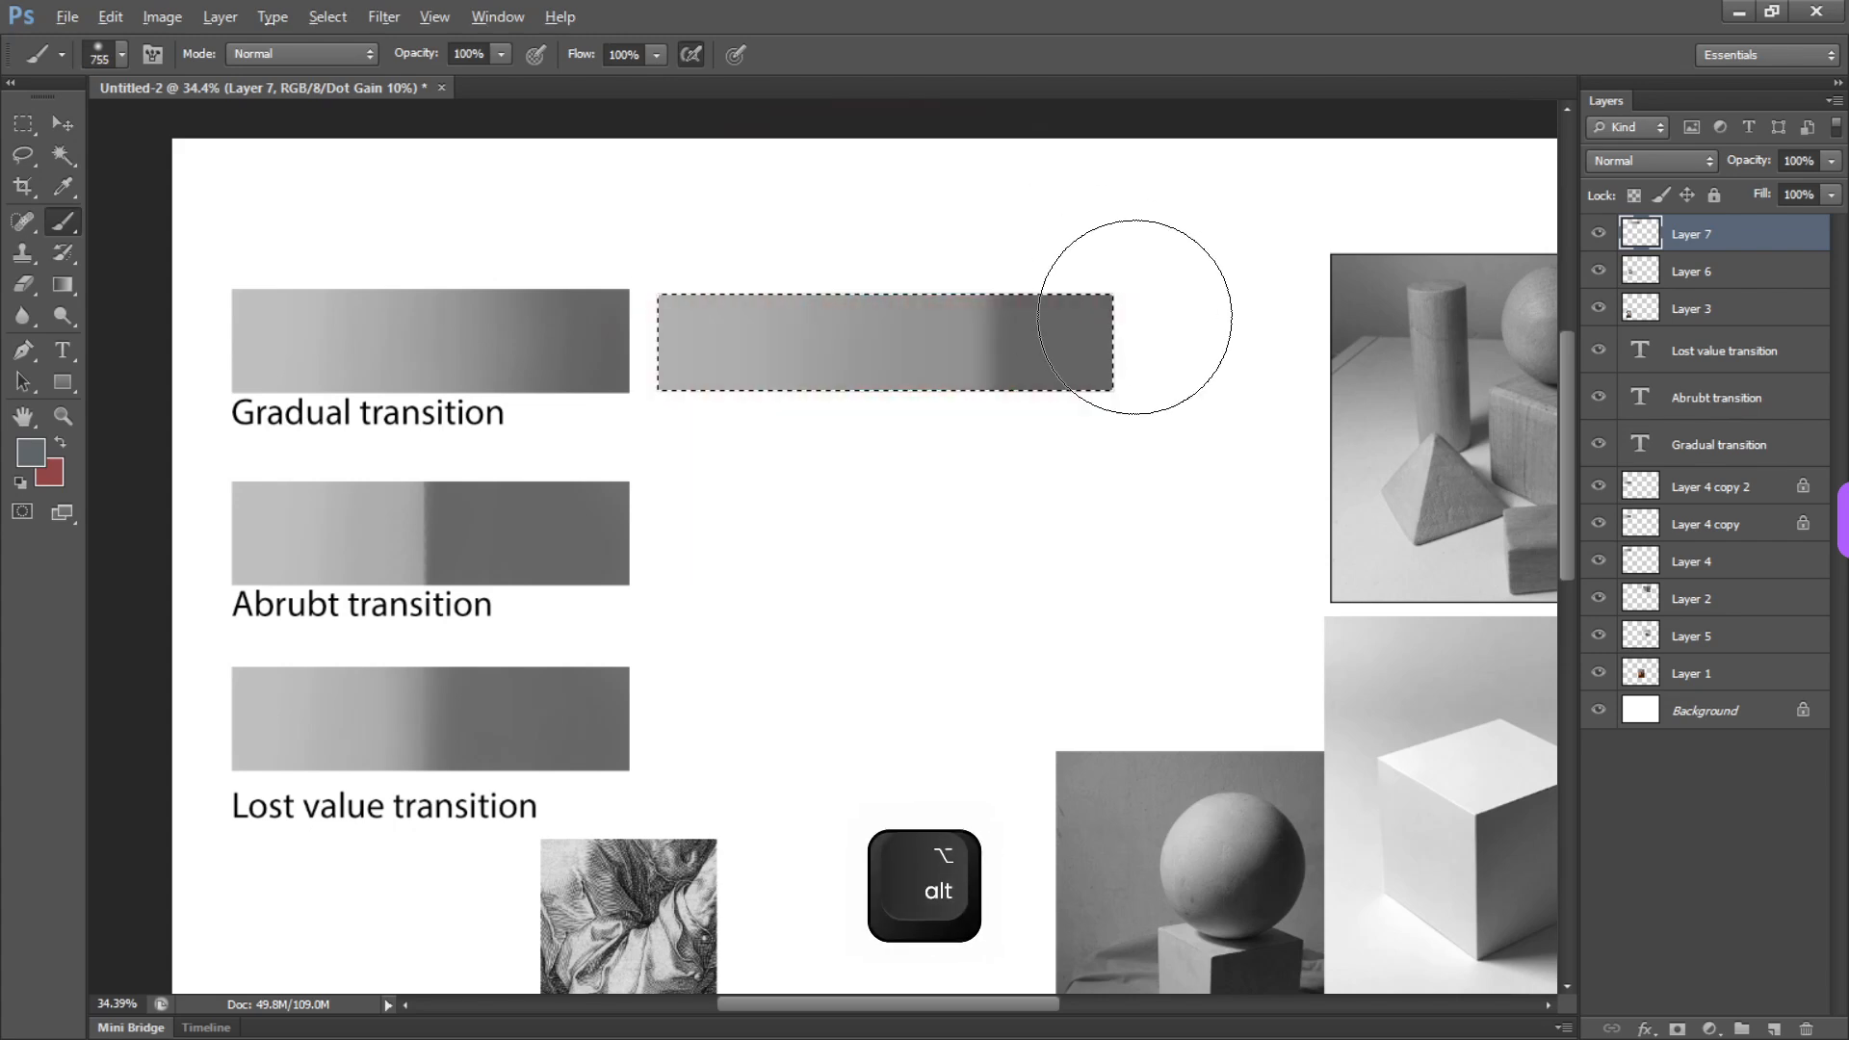
# Try to soften the dark edge with large soft strokes at 100% opacity, undoing them
pyautogui.moveTo(1079, 236)
pyautogui.mouseDown()
pyautogui.moveTo(1049, 298)
pyautogui.moveTo(1058, 433)
pyautogui.mouseUp()
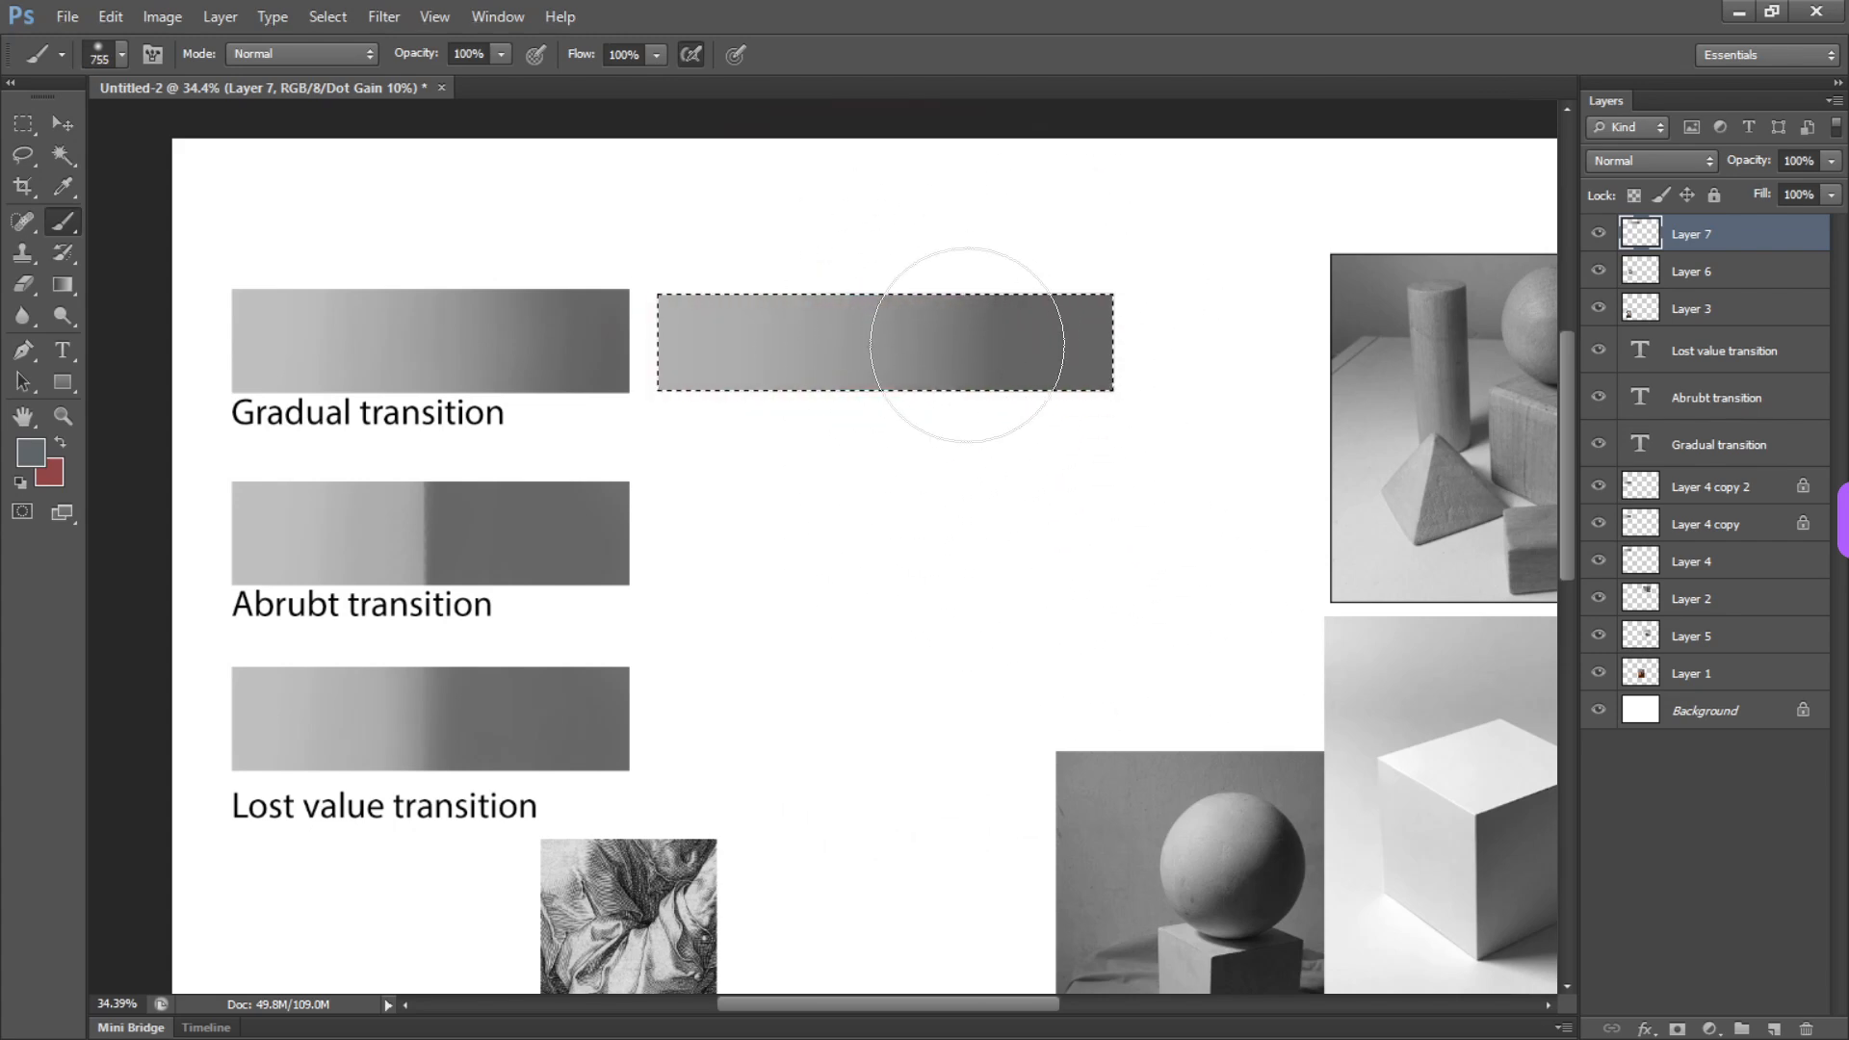
pyautogui.hotkey('ctrl', 'z')
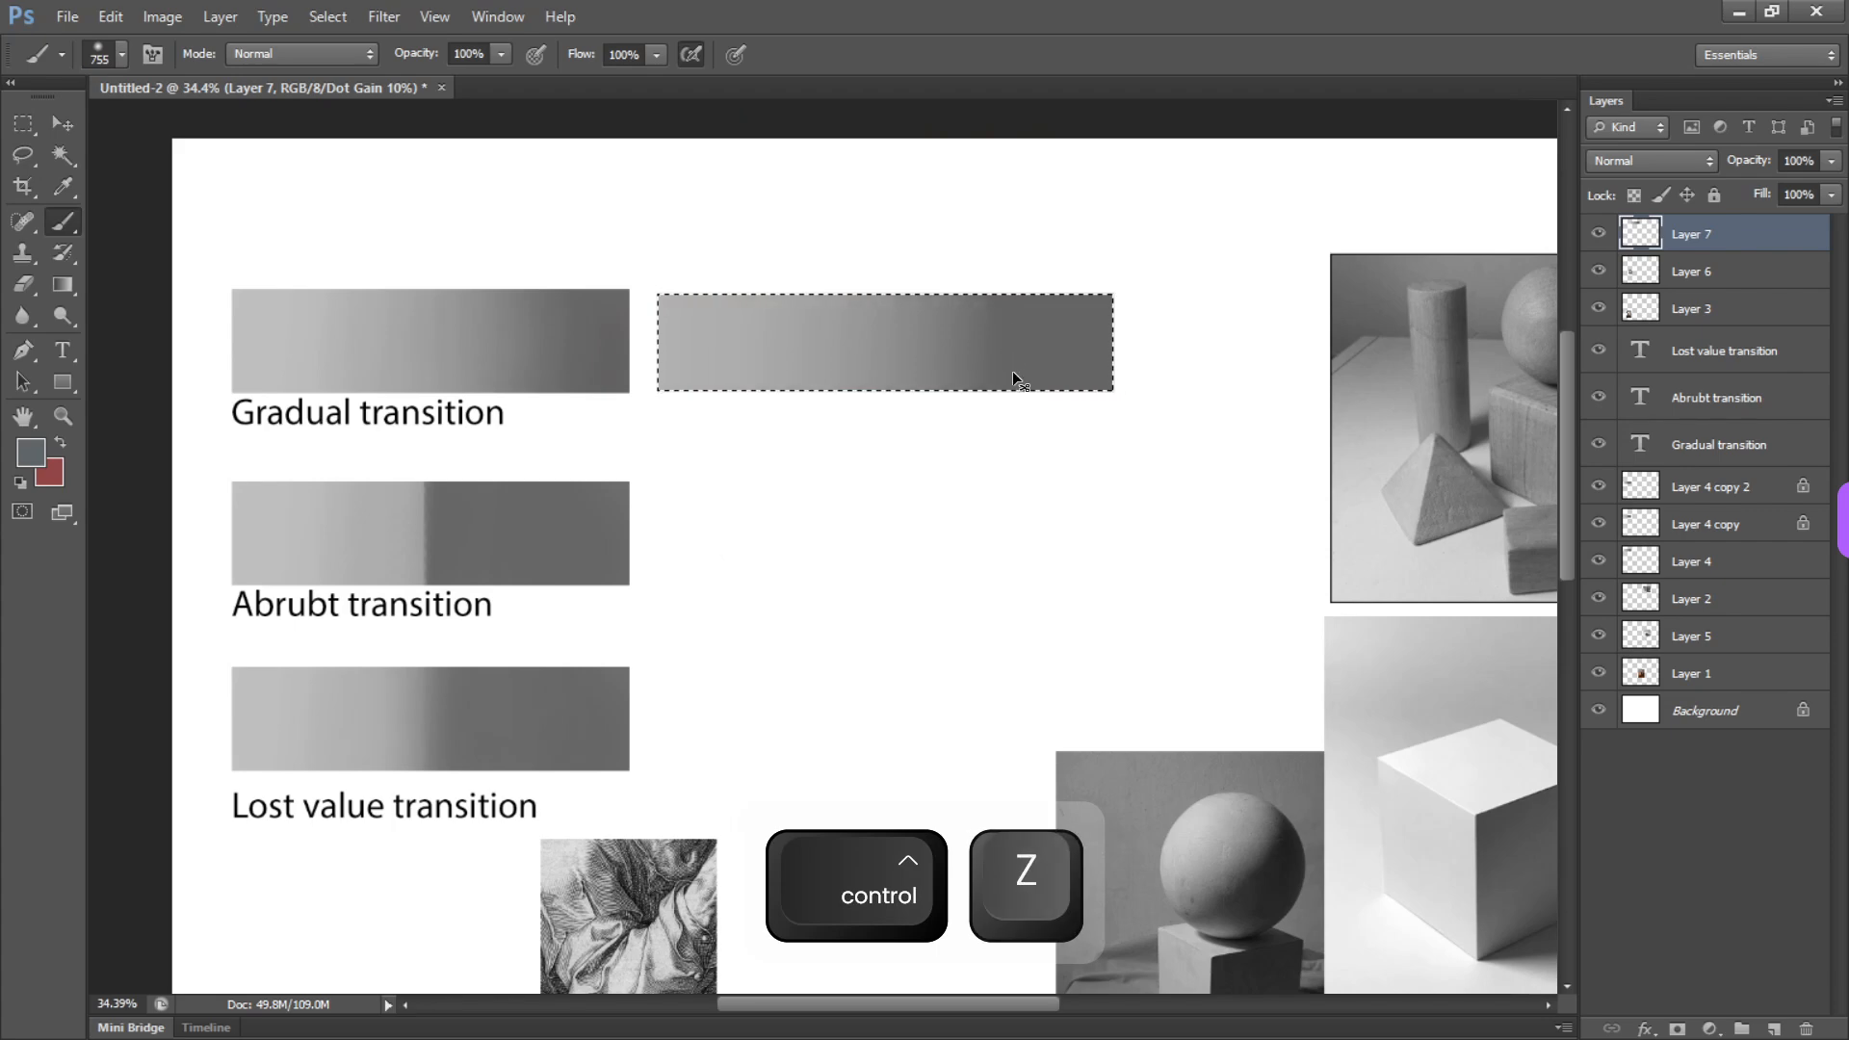
pyautogui.moveTo(975, 337)
pyautogui.mouseDown()
pyautogui.moveTo(892, 326)
pyautogui.moveTo(981, 343)
pyautogui.moveTo(990, 252)
pyautogui.mouseUp()
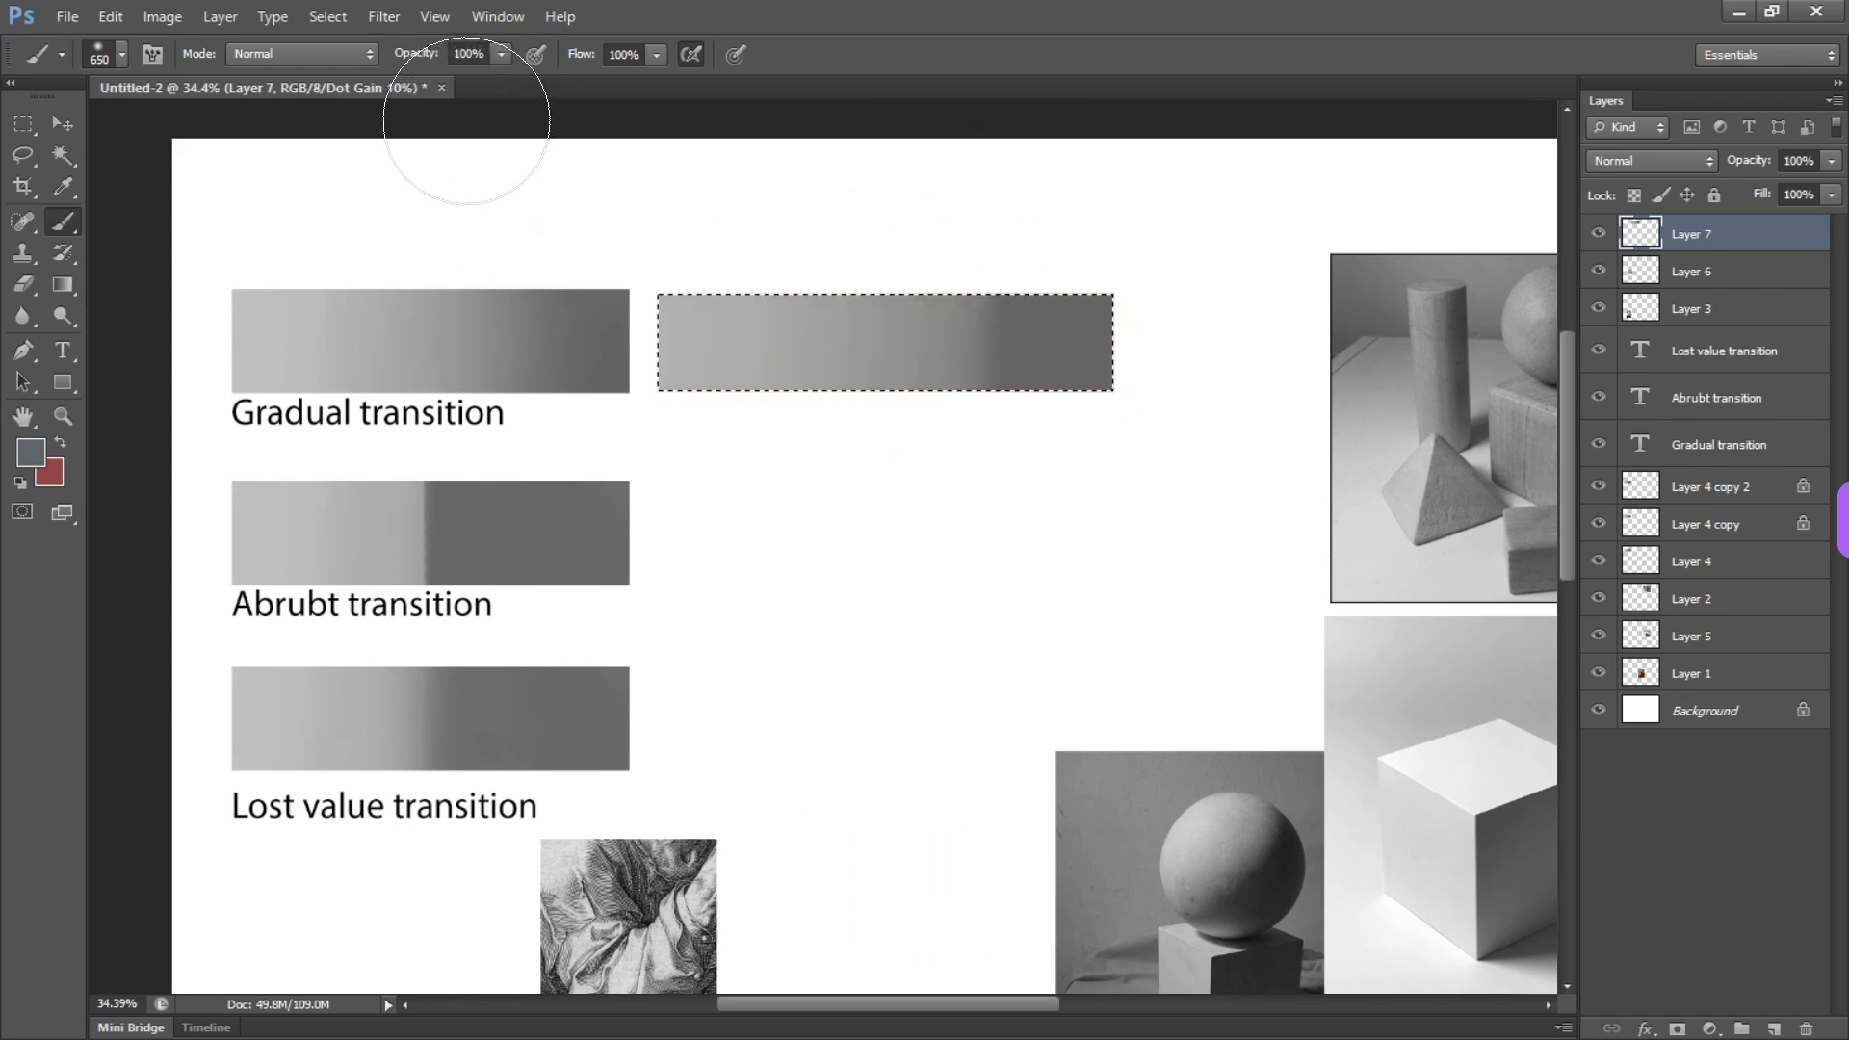
pyautogui.click(500, 53)
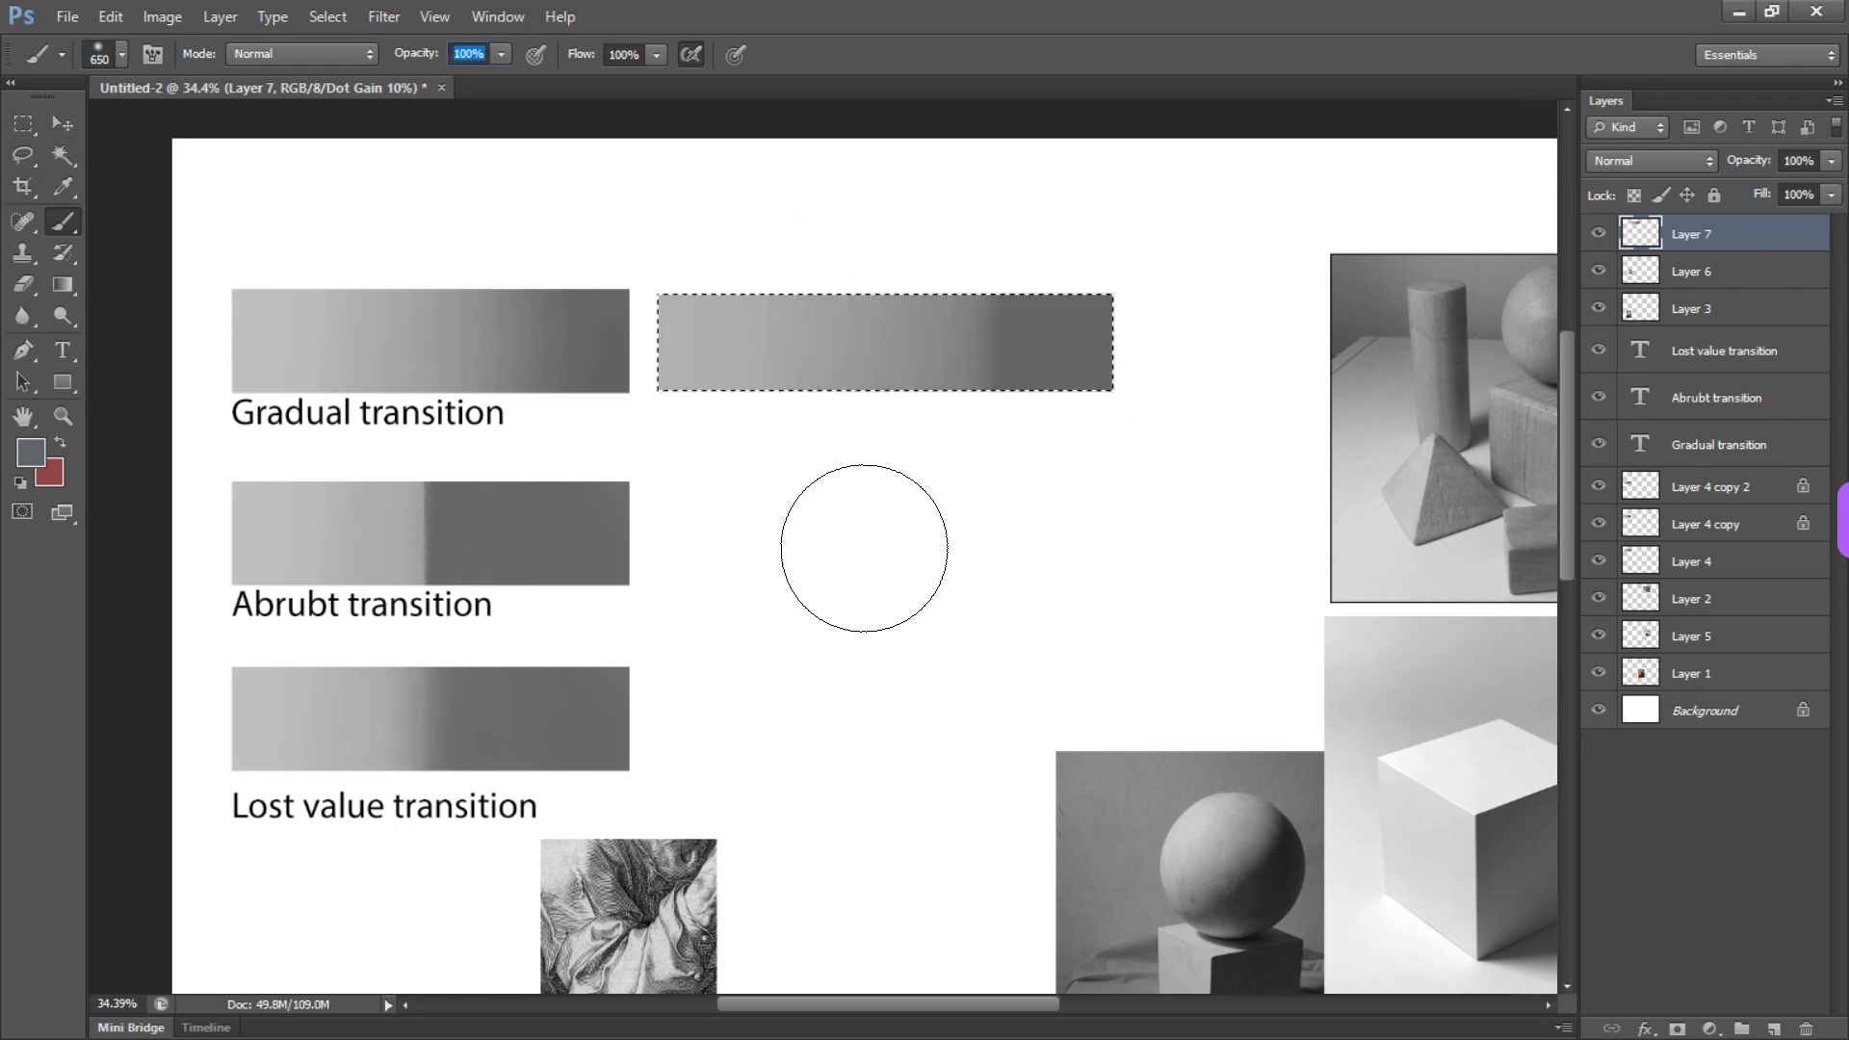
pyautogui.moveTo(864, 548); pyautogui.dragTo(896, 485)
pyautogui.moveTo(1031, 276); pyautogui.dragTo(1031, 483)
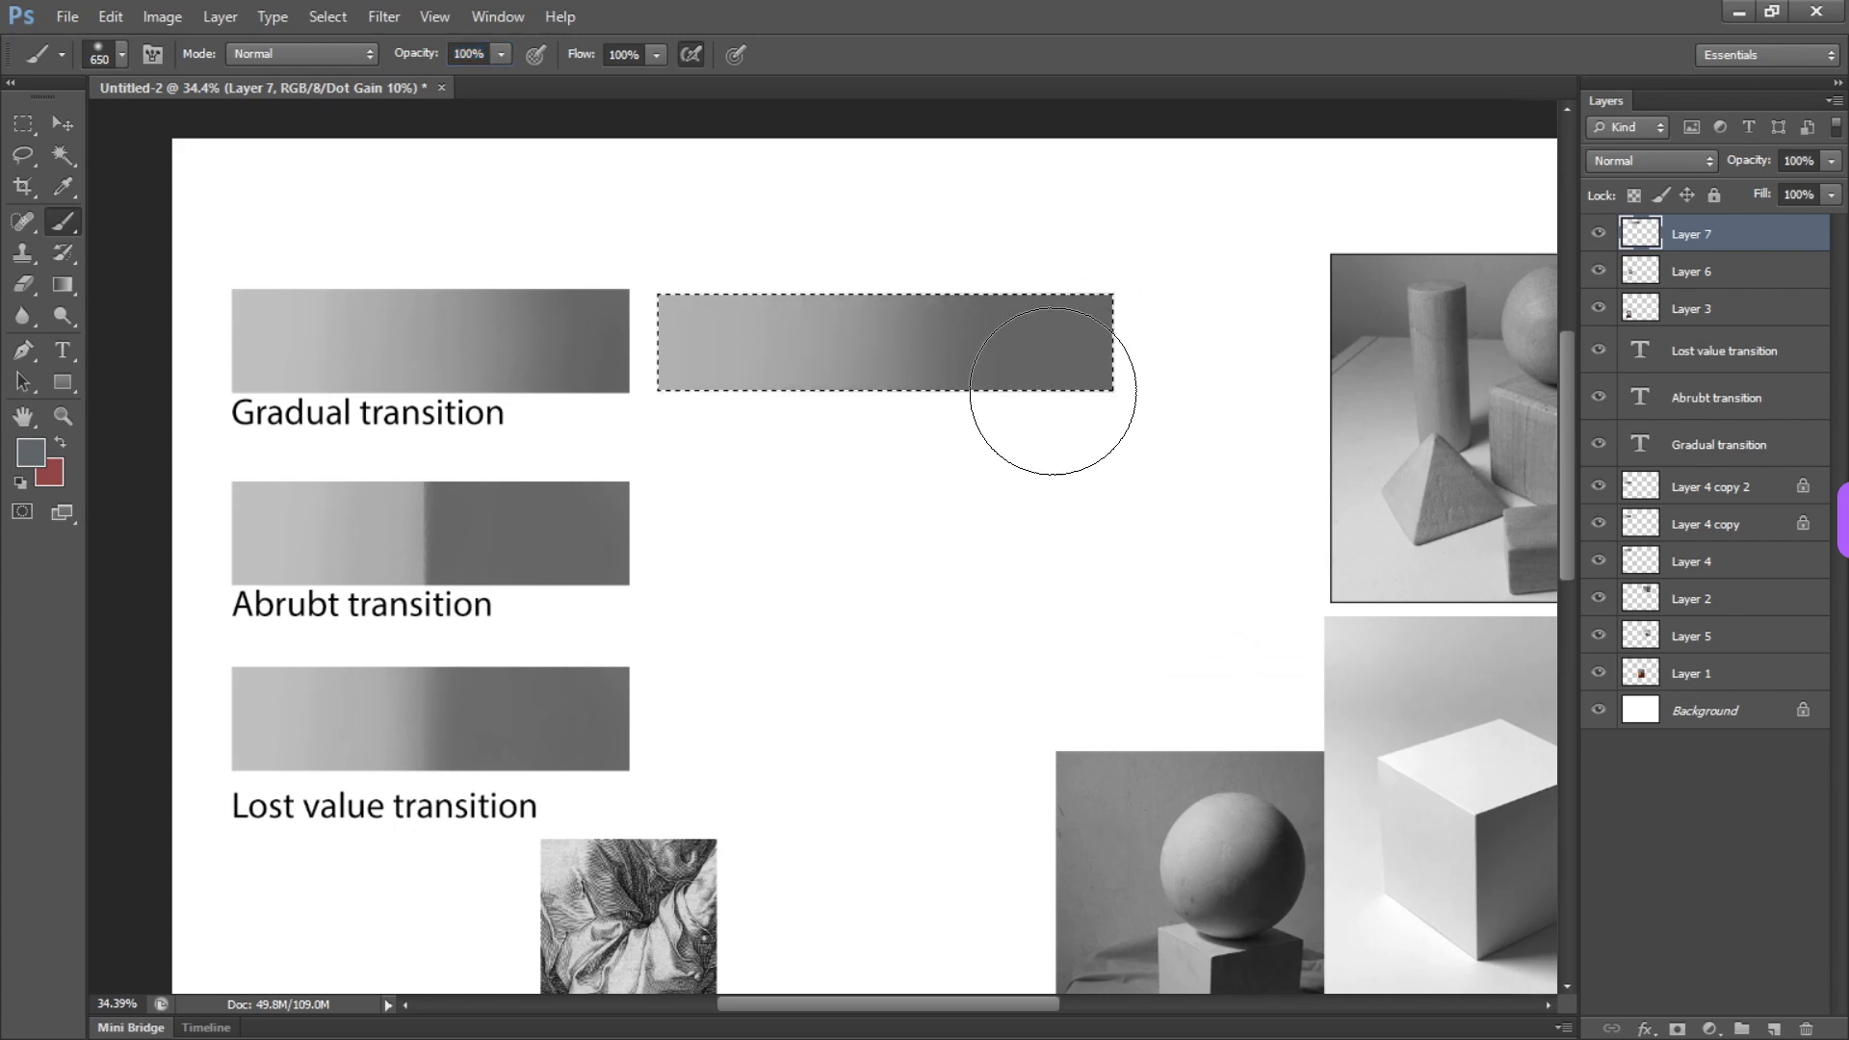
pyautogui.hotkey('ctrl', 'z')
# Blend the dark gray toward the bar's middle at 10% flow, and reset the brush flow to 100%
pyautogui.hotkey('shift', '1')
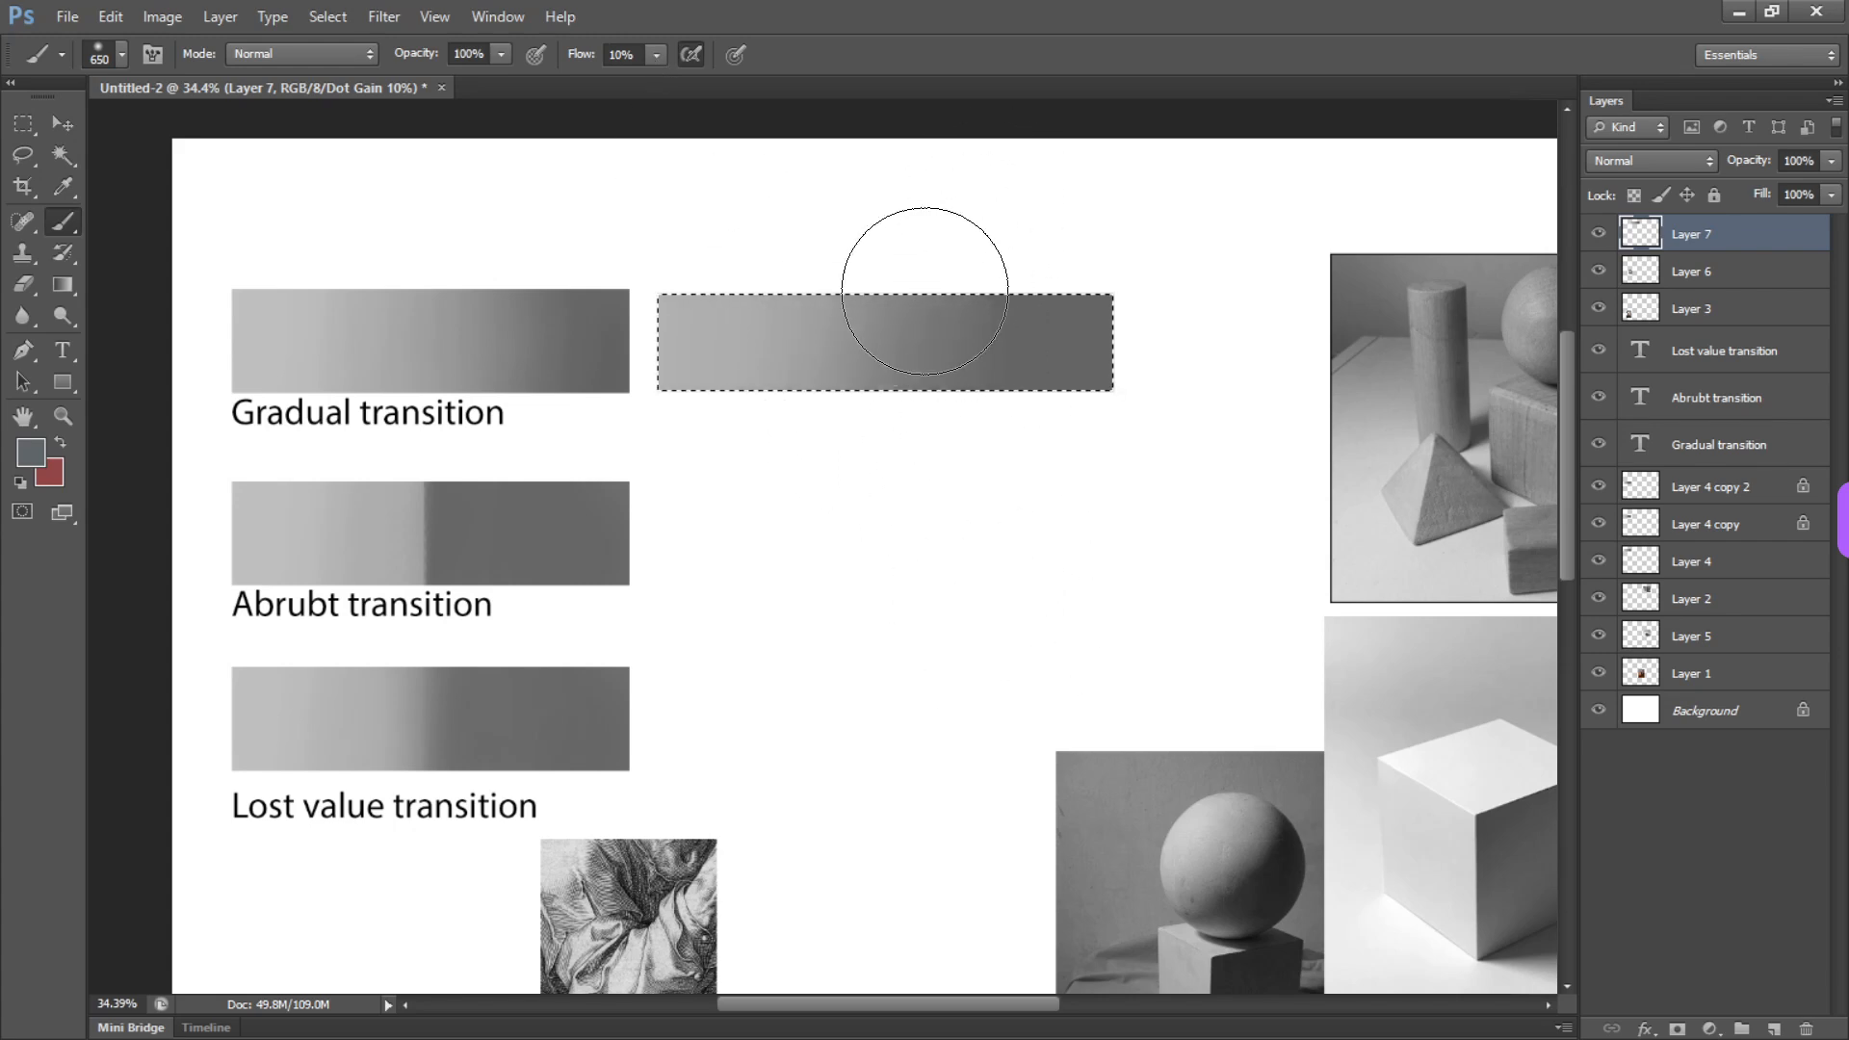
pyautogui.keyDown('alt'); pyautogui.click(843, 332); pyautogui.keyUp('alt')
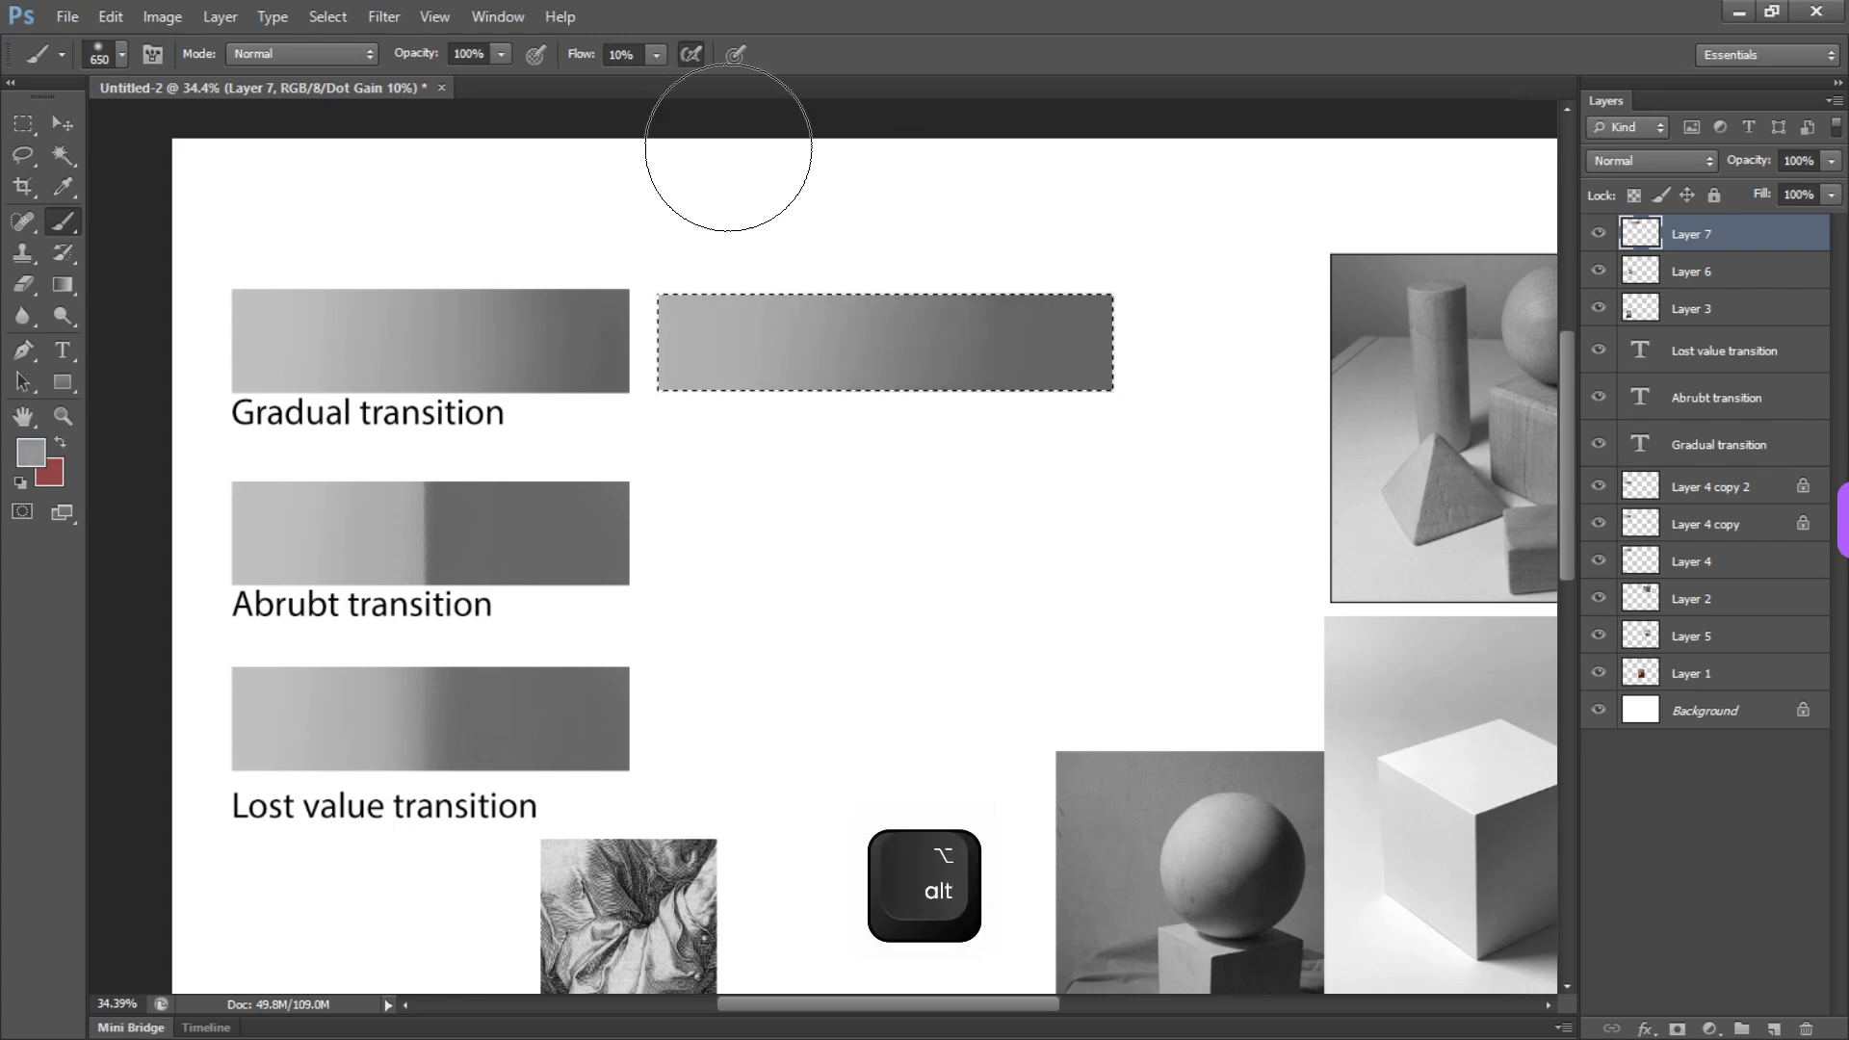
pyautogui.click(654, 56)
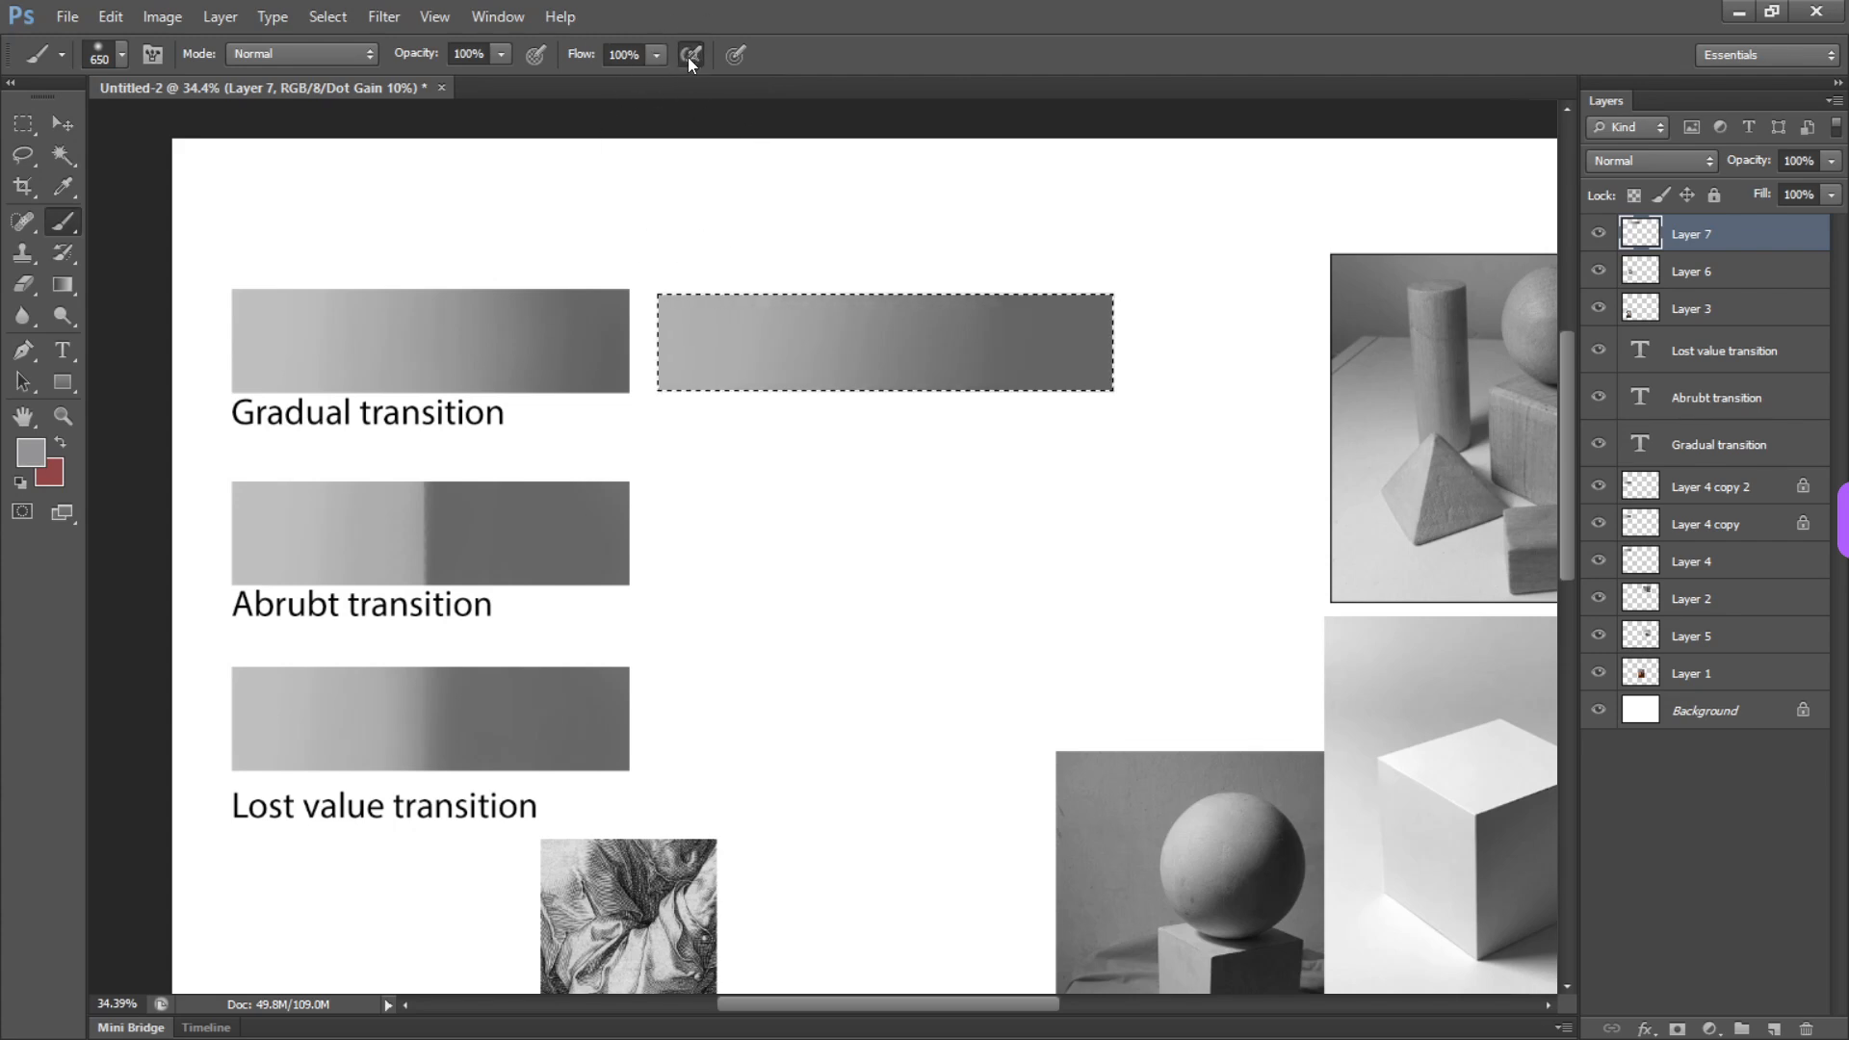
# Try several brush opacities up to 100%, settle on 15%, and blend the darker half of the bar
pyautogui.press('1')
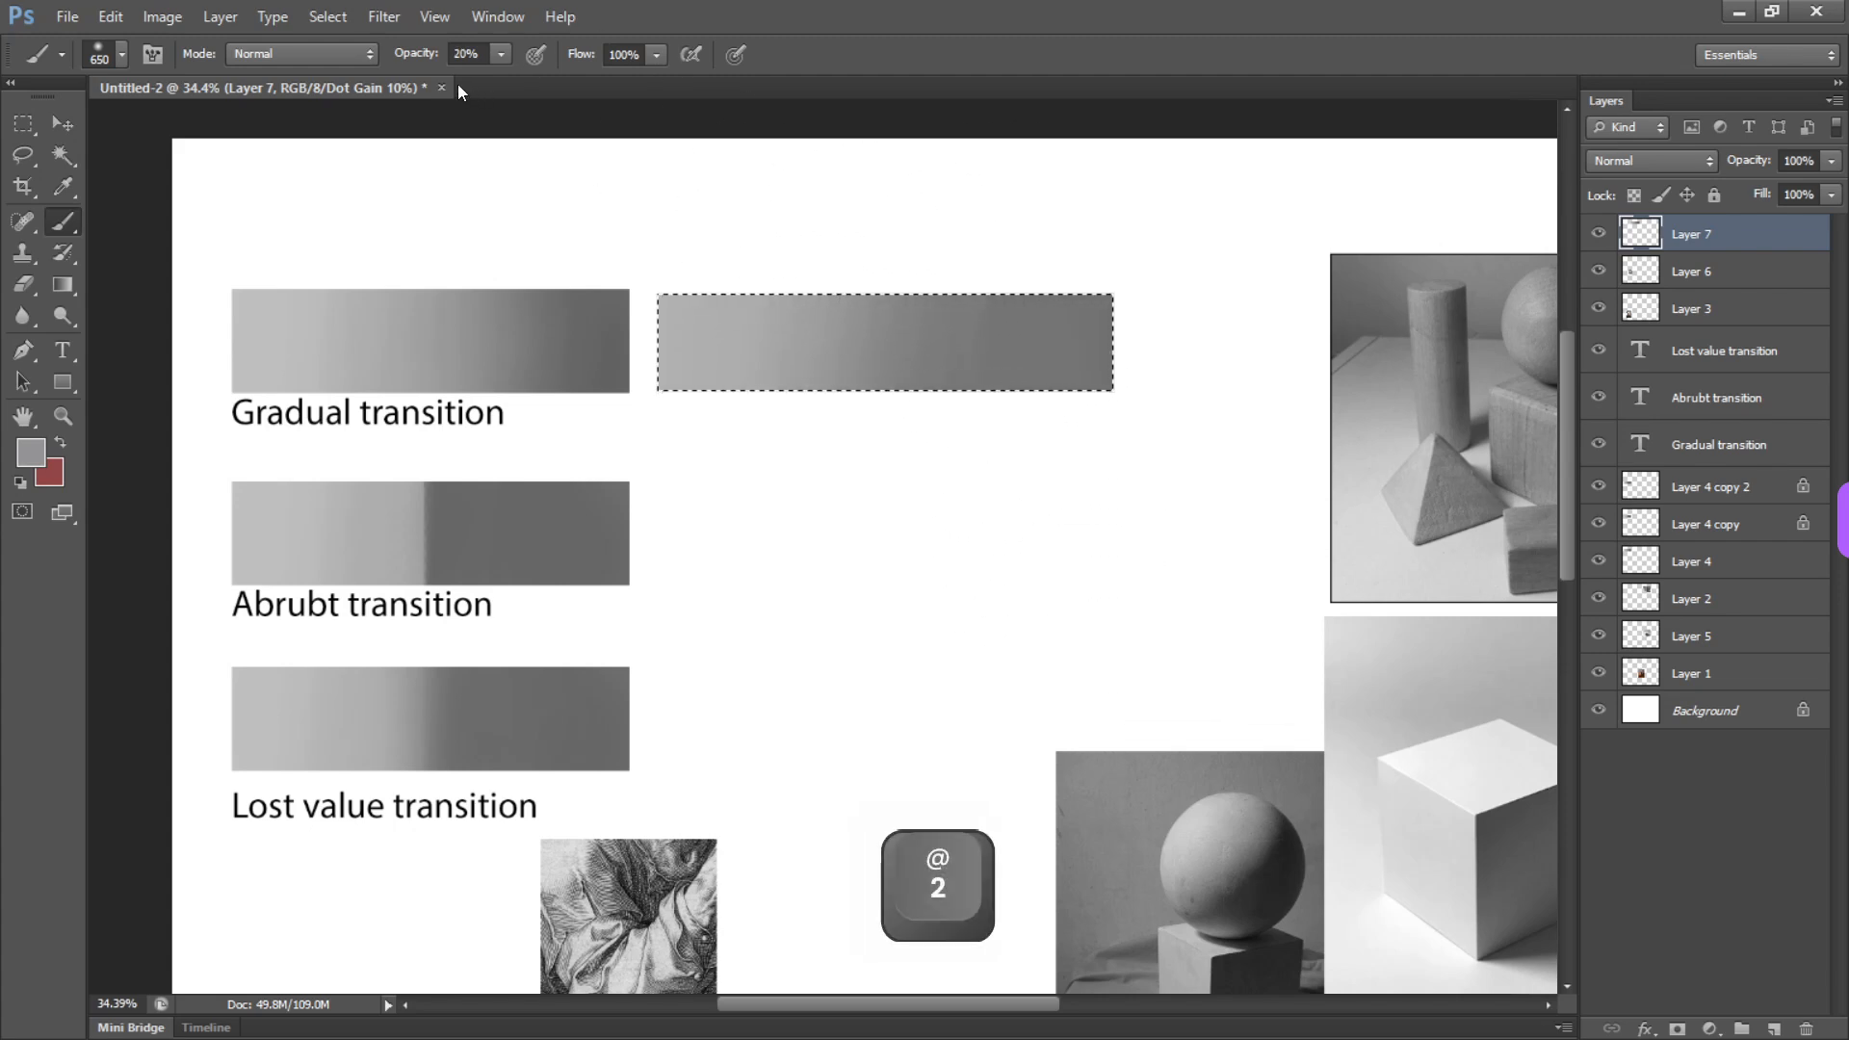
pyautogui.press('3')
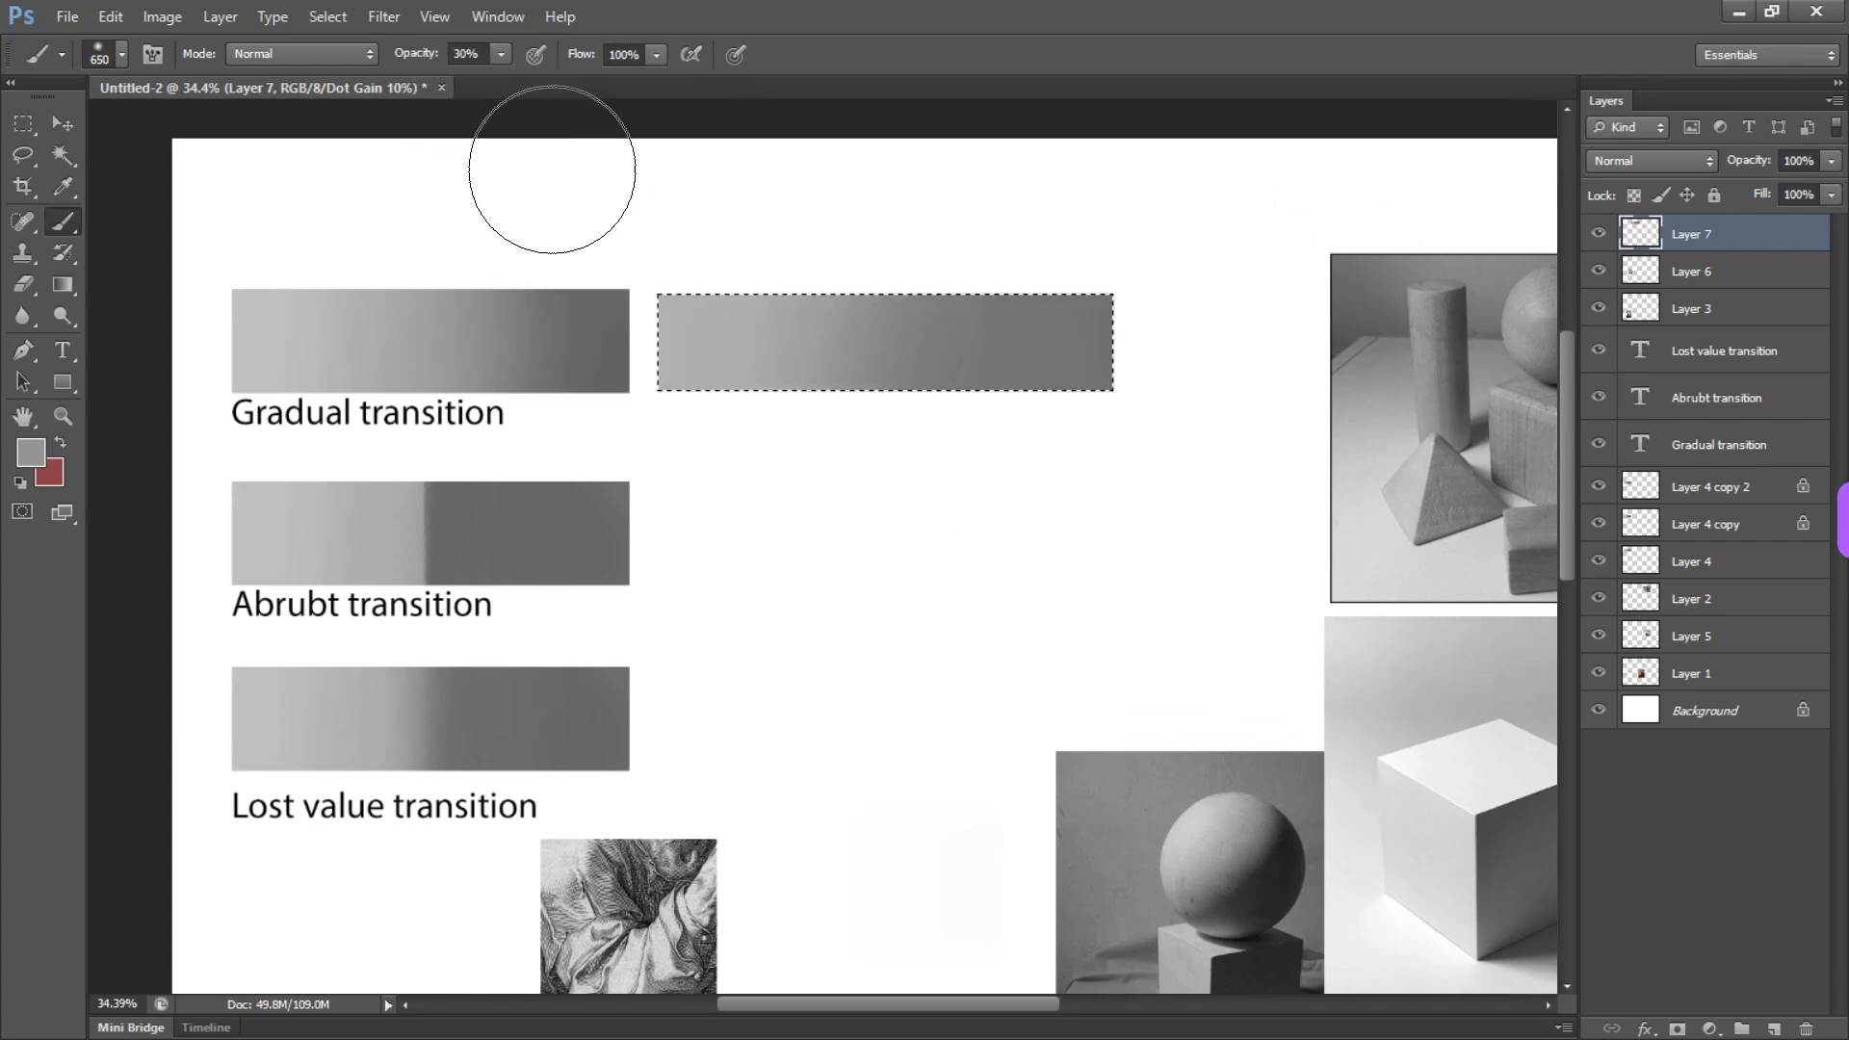
pyautogui.press('0')
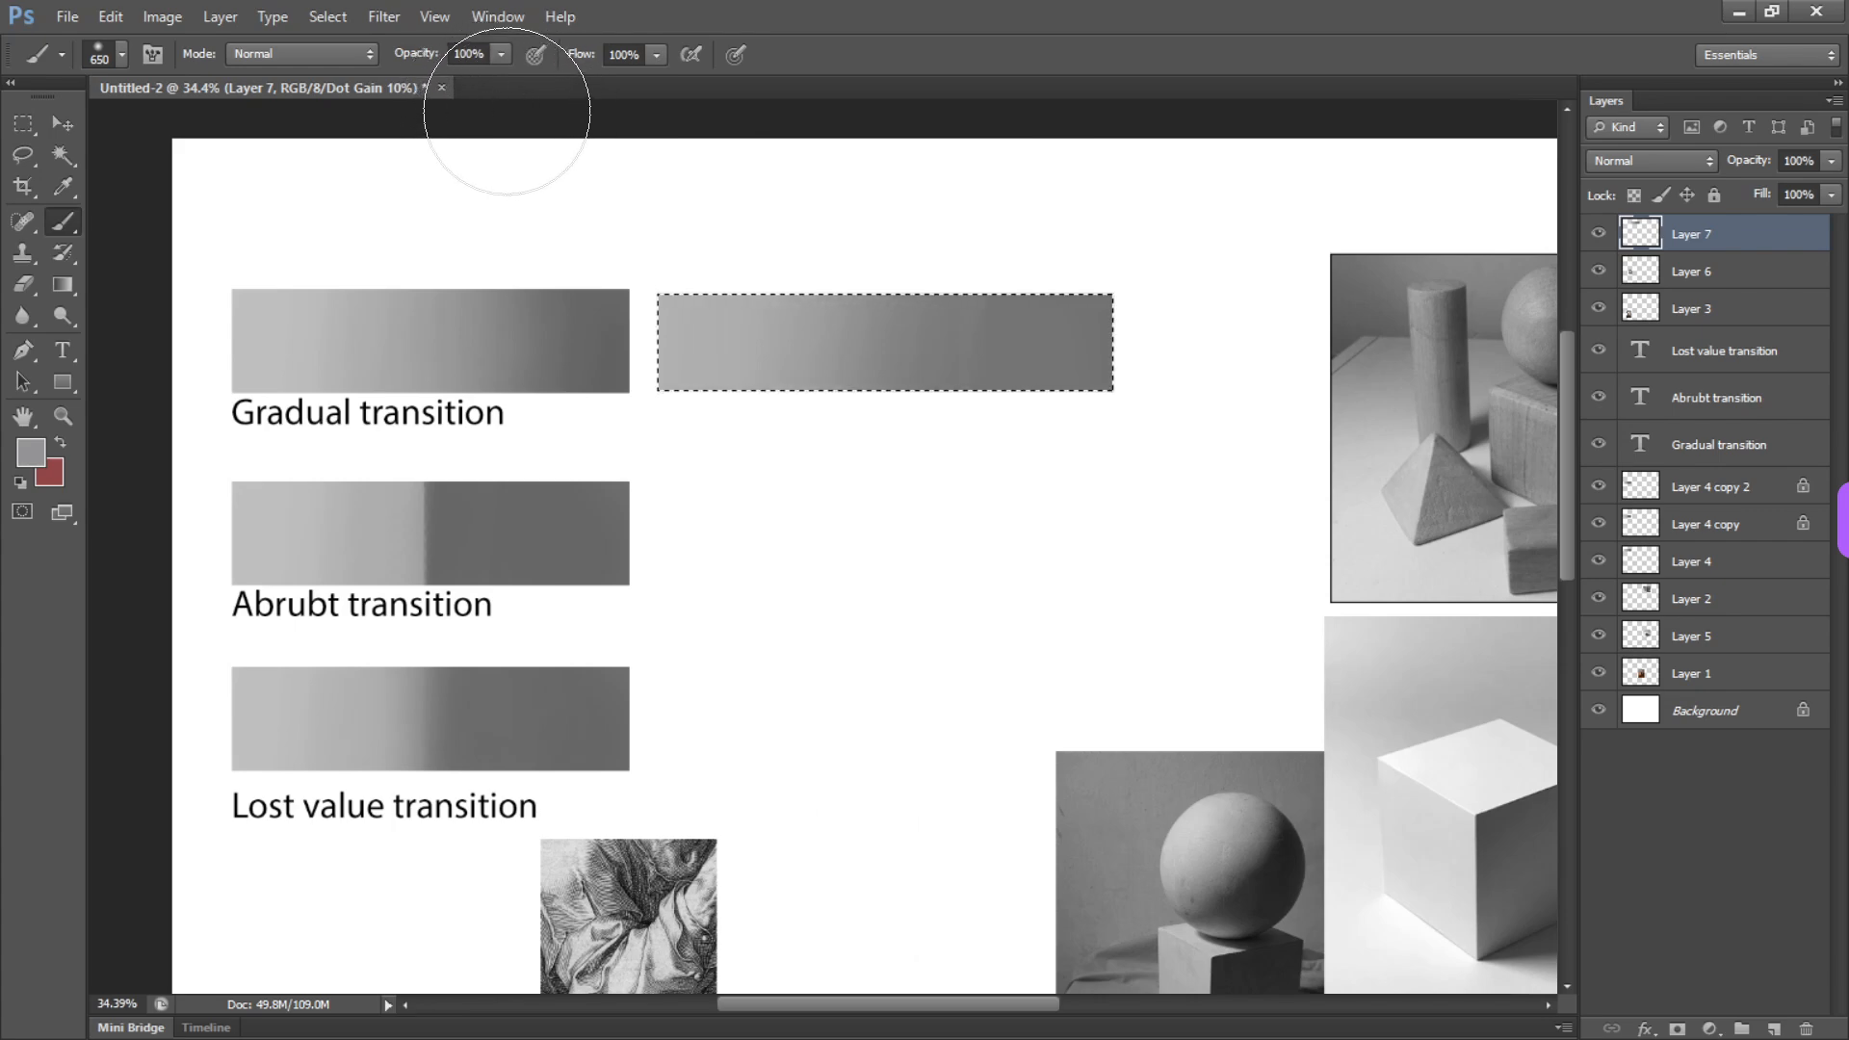
pyautogui.press('1')
pyautogui.press('5')
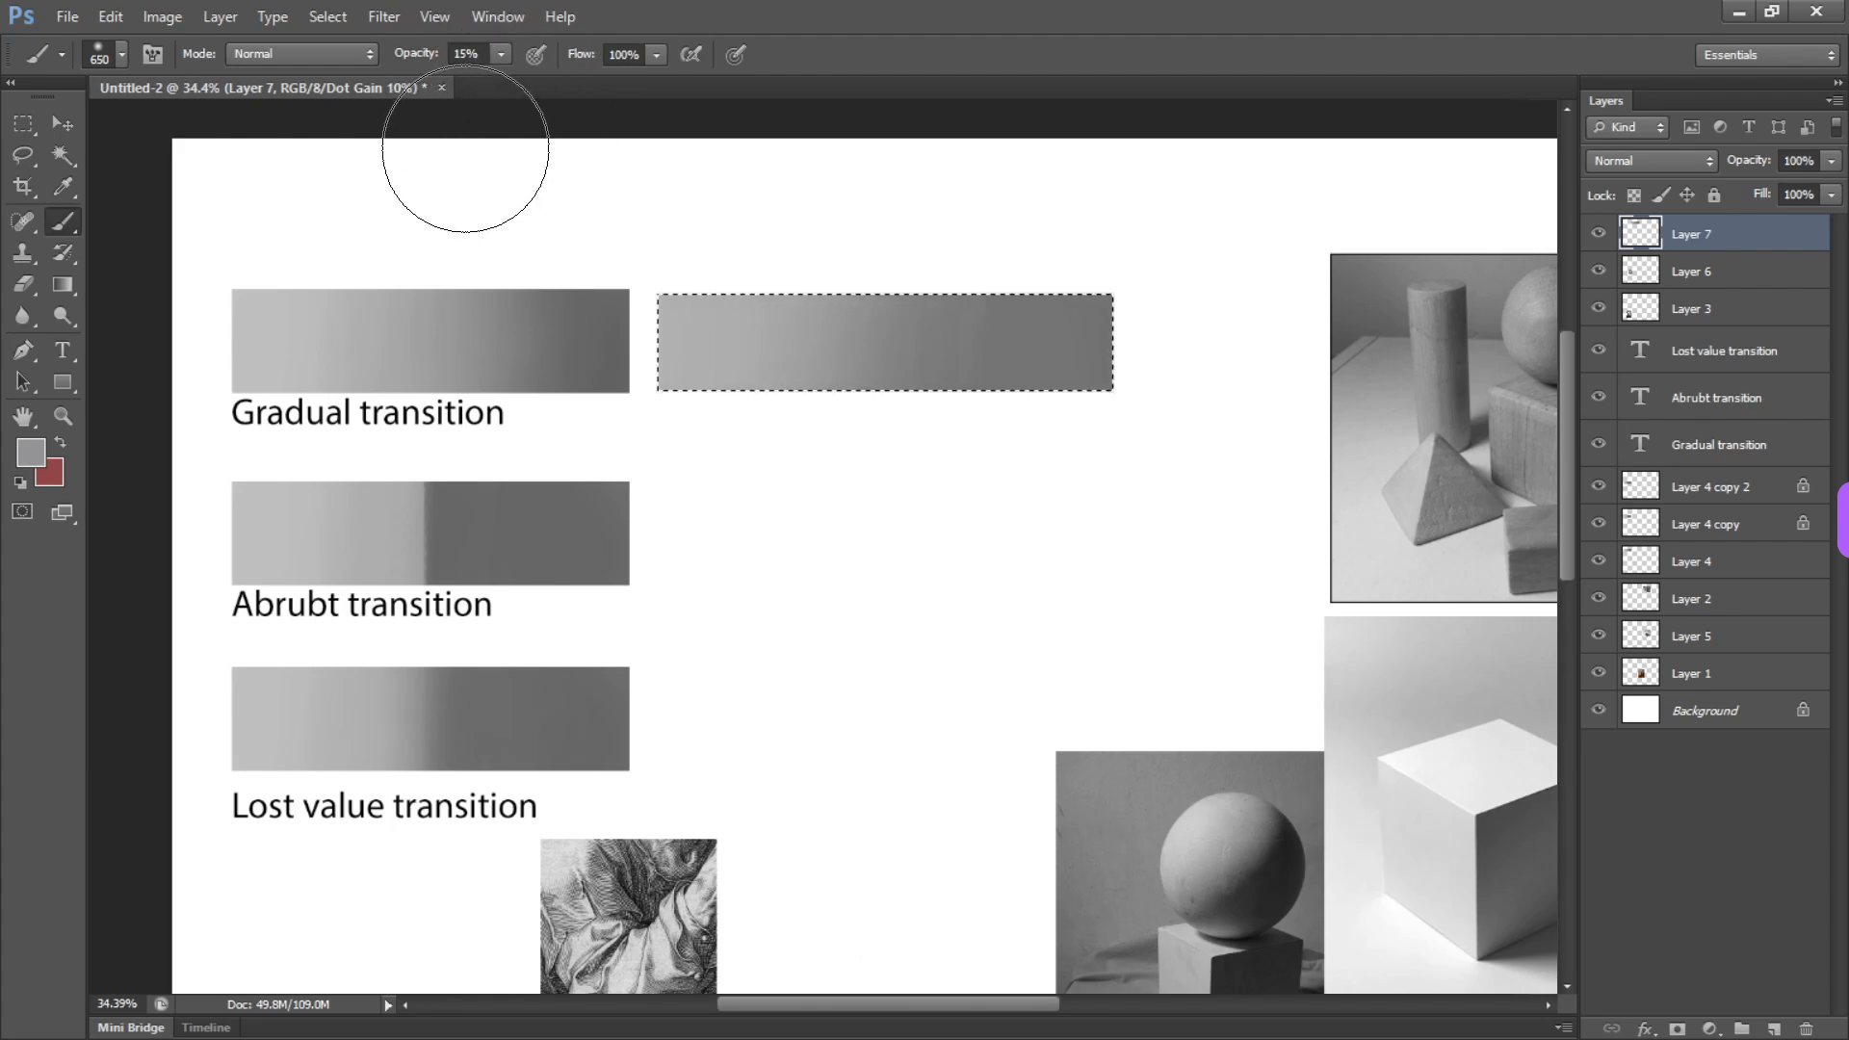
pyautogui.press('1')
pyautogui.press('5')
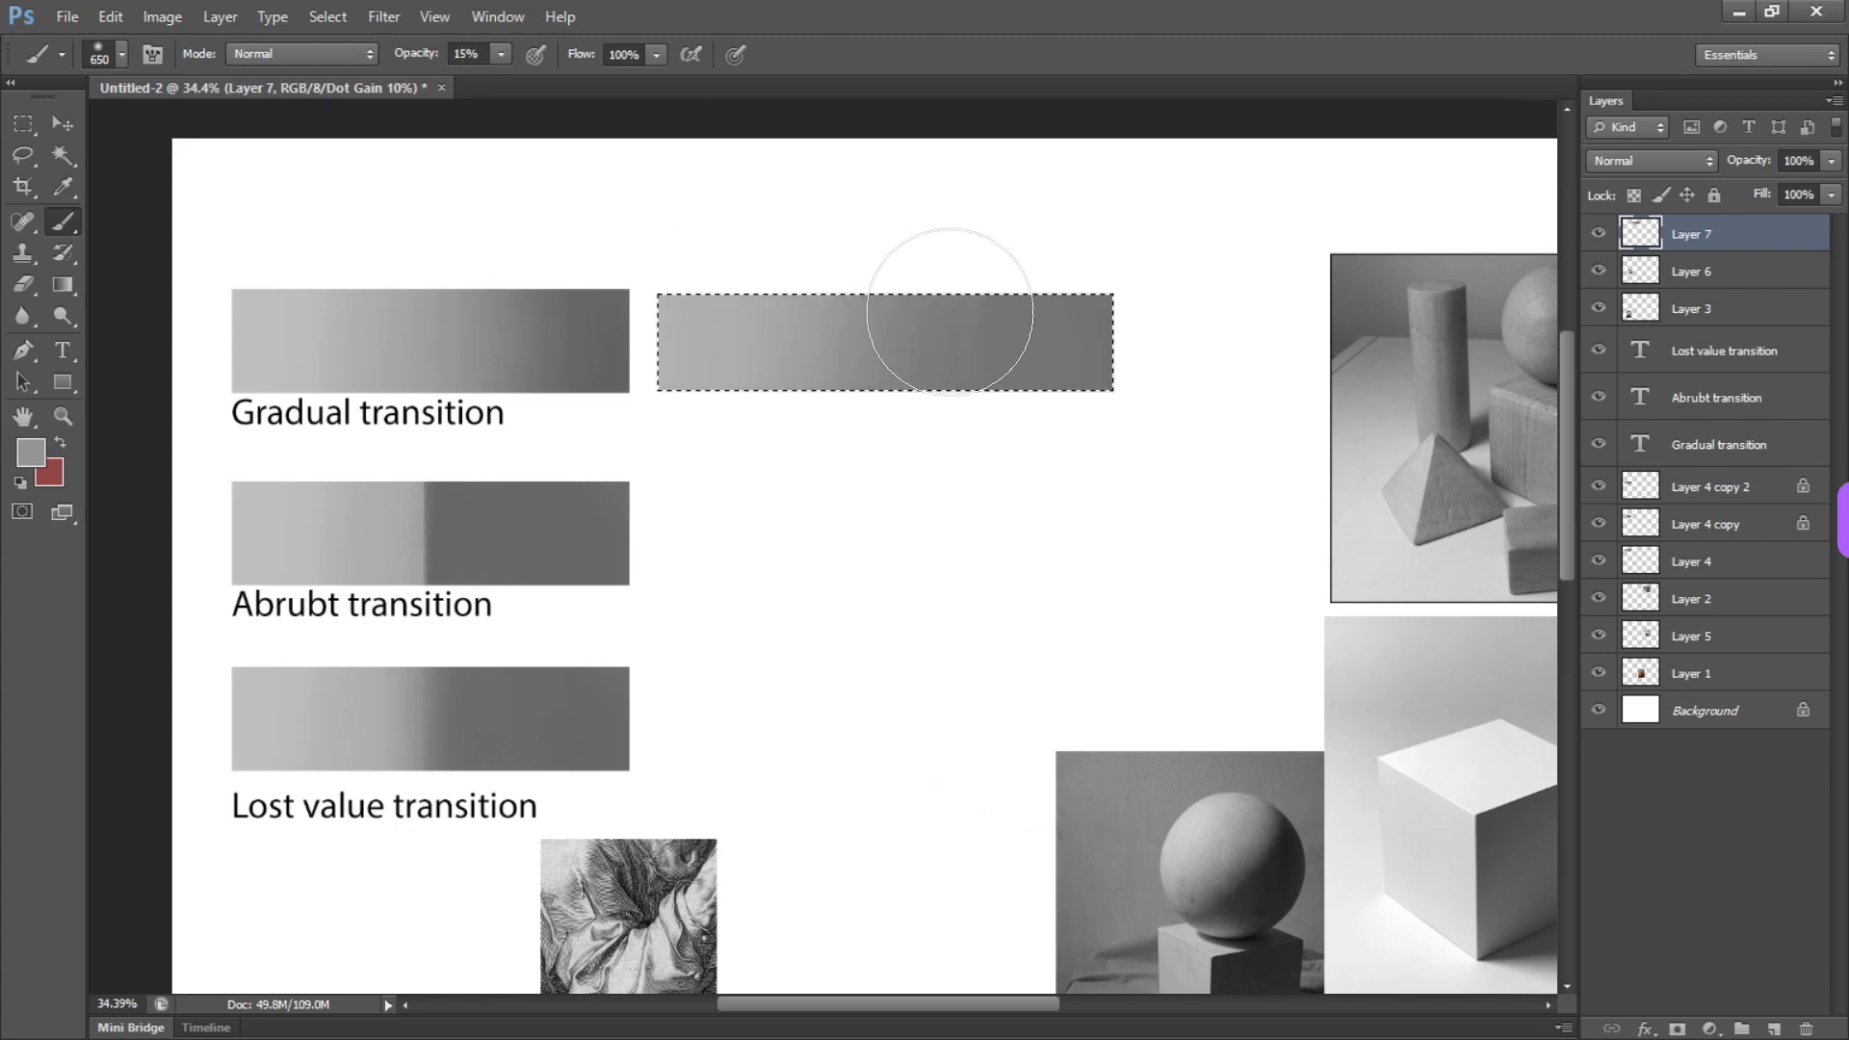
pyautogui.keyDown('alt'); pyautogui.click(1057, 346); pyautogui.keyUp('alt')
pyautogui.moveTo(1000, 382); pyautogui.dragTo(961, 400)
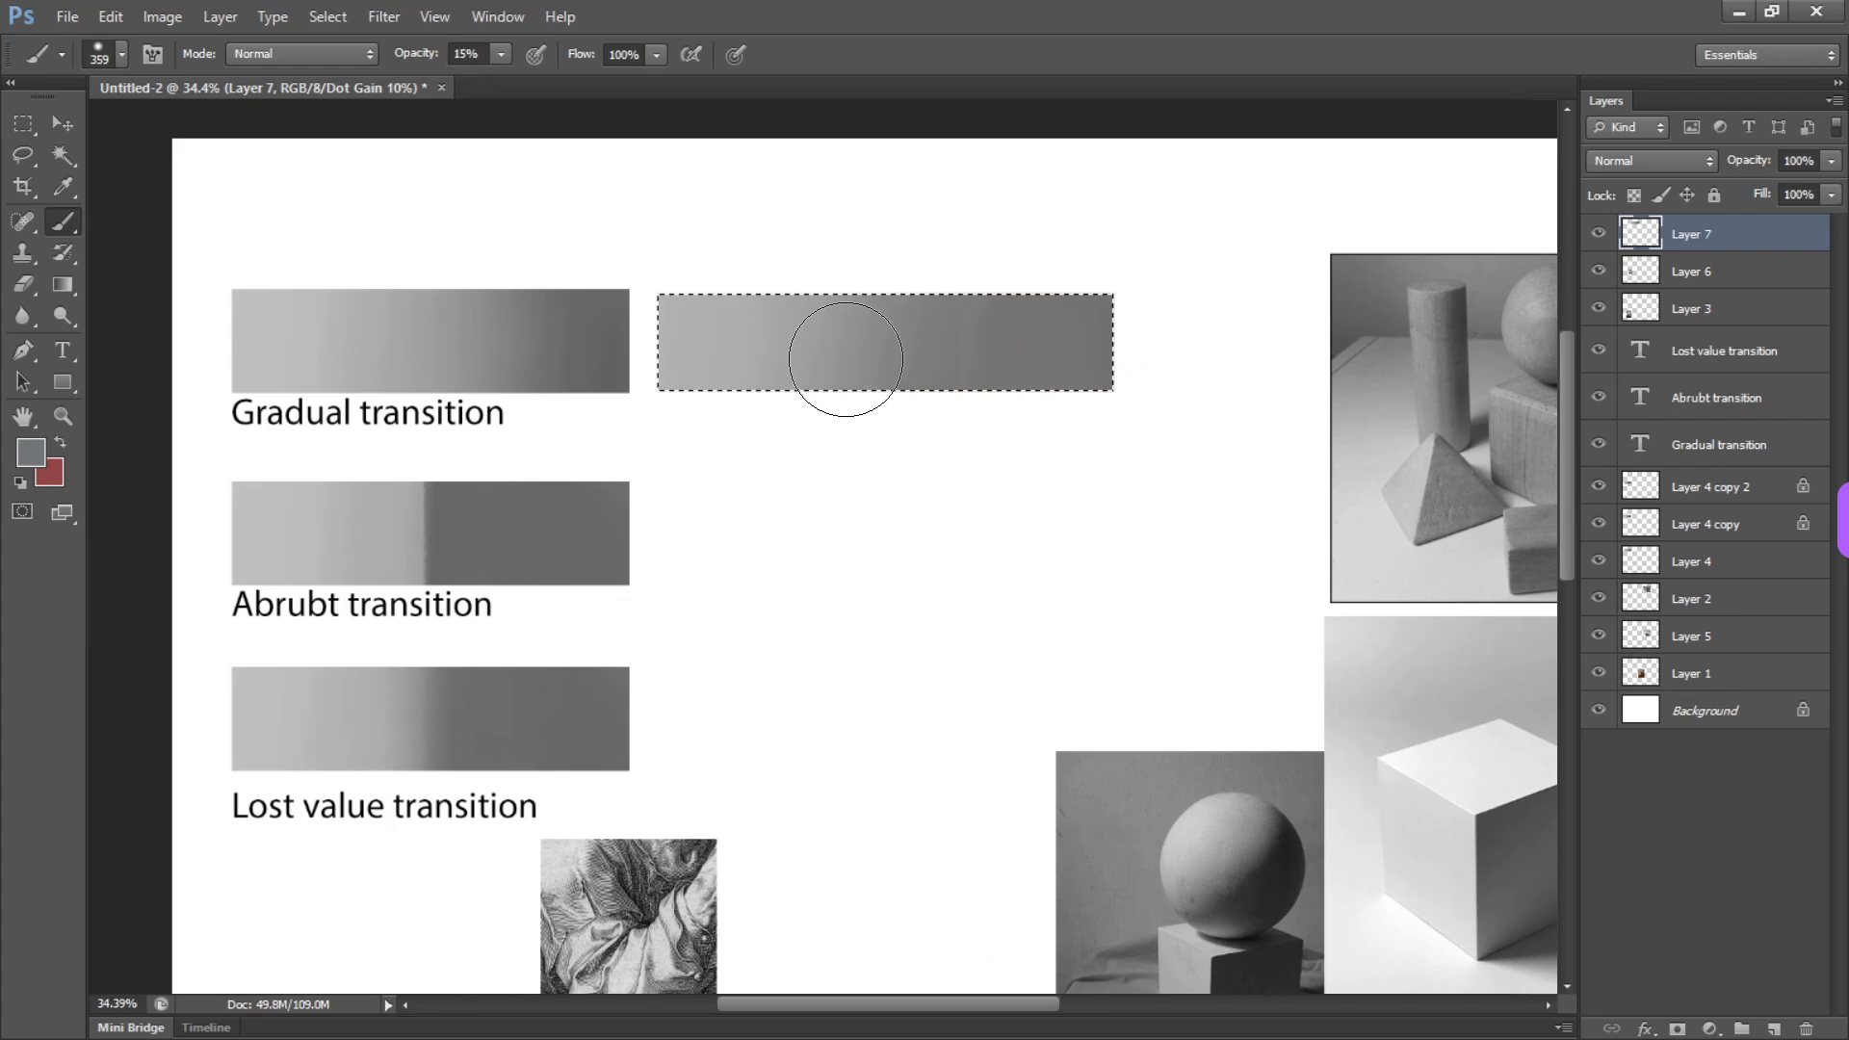
# Move the rectangular selection directly below the painted bar and return to the Brush tool
pyautogui.press('l')
pyautogui.moveTo(847, 364)
pyautogui.mouseDown()
pyautogui.moveTo(850, 528)
pyautogui.moveTo(847, 458)
pyautogui.mouseUp()
pyautogui.press('b')
# Fill the moved selection with the bar's light gray and set up the textured 50 px brush preset at 672 px and 100% opacity
pyautogui.rightClick(780, 429)
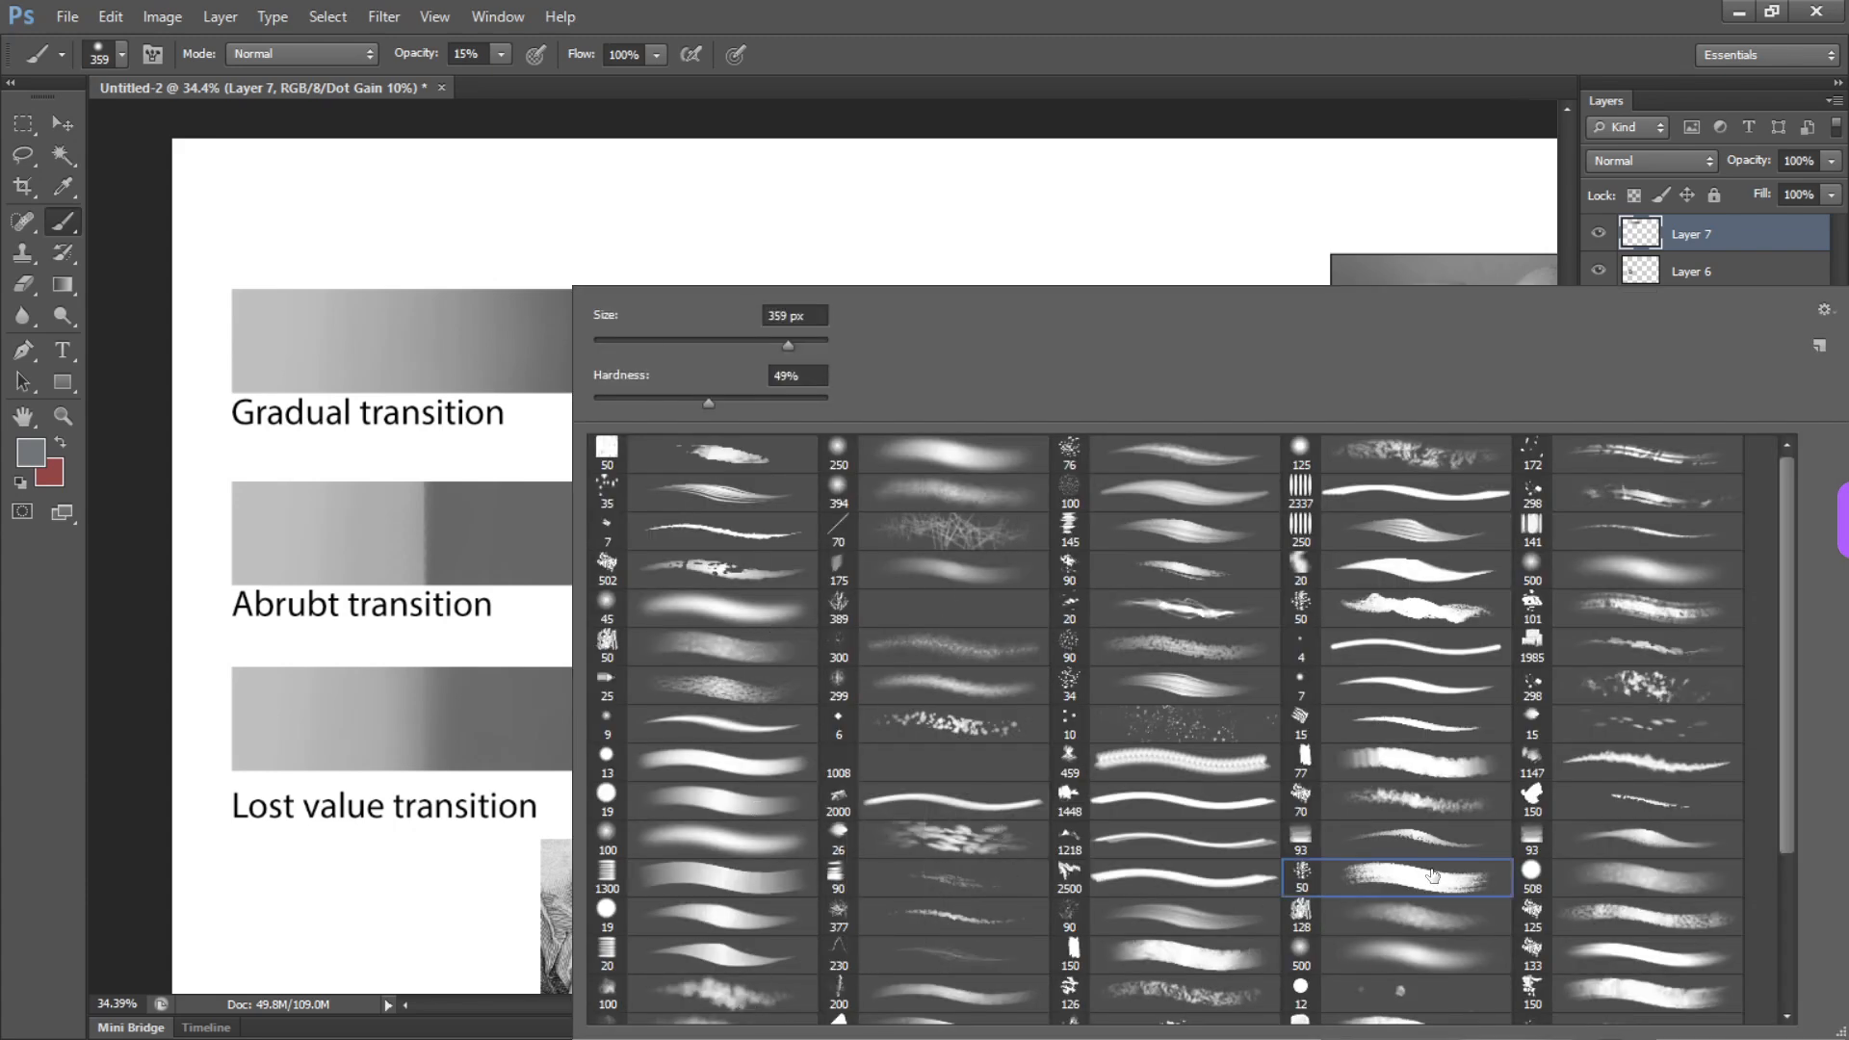
pyautogui.doubleClick(1426, 878)
pyautogui.keyDown('alt'); pyautogui.click(706, 334); pyautogui.keyUp('alt')
pyautogui.moveTo(706, 334)
pyautogui.mouseDown()
pyautogui.moveTo(732, 636)
pyautogui.moveTo(765, 315)
pyautogui.moveTo(756, 412)
pyautogui.moveTo(735, 426)
pyautogui.moveTo(759, 424)
pyautogui.moveTo(737, 388)
pyautogui.moveTo(740, 419)
pyautogui.moveTo(652, 570)
pyautogui.moveTo(755, 501)
pyautogui.moveTo(873, 293)
pyautogui.moveTo(950, 521)
pyautogui.moveTo(1081, 563)
pyautogui.moveTo(1067, 308)
pyautogui.mouseUp()
pyautogui.hotkey('shift', '0')
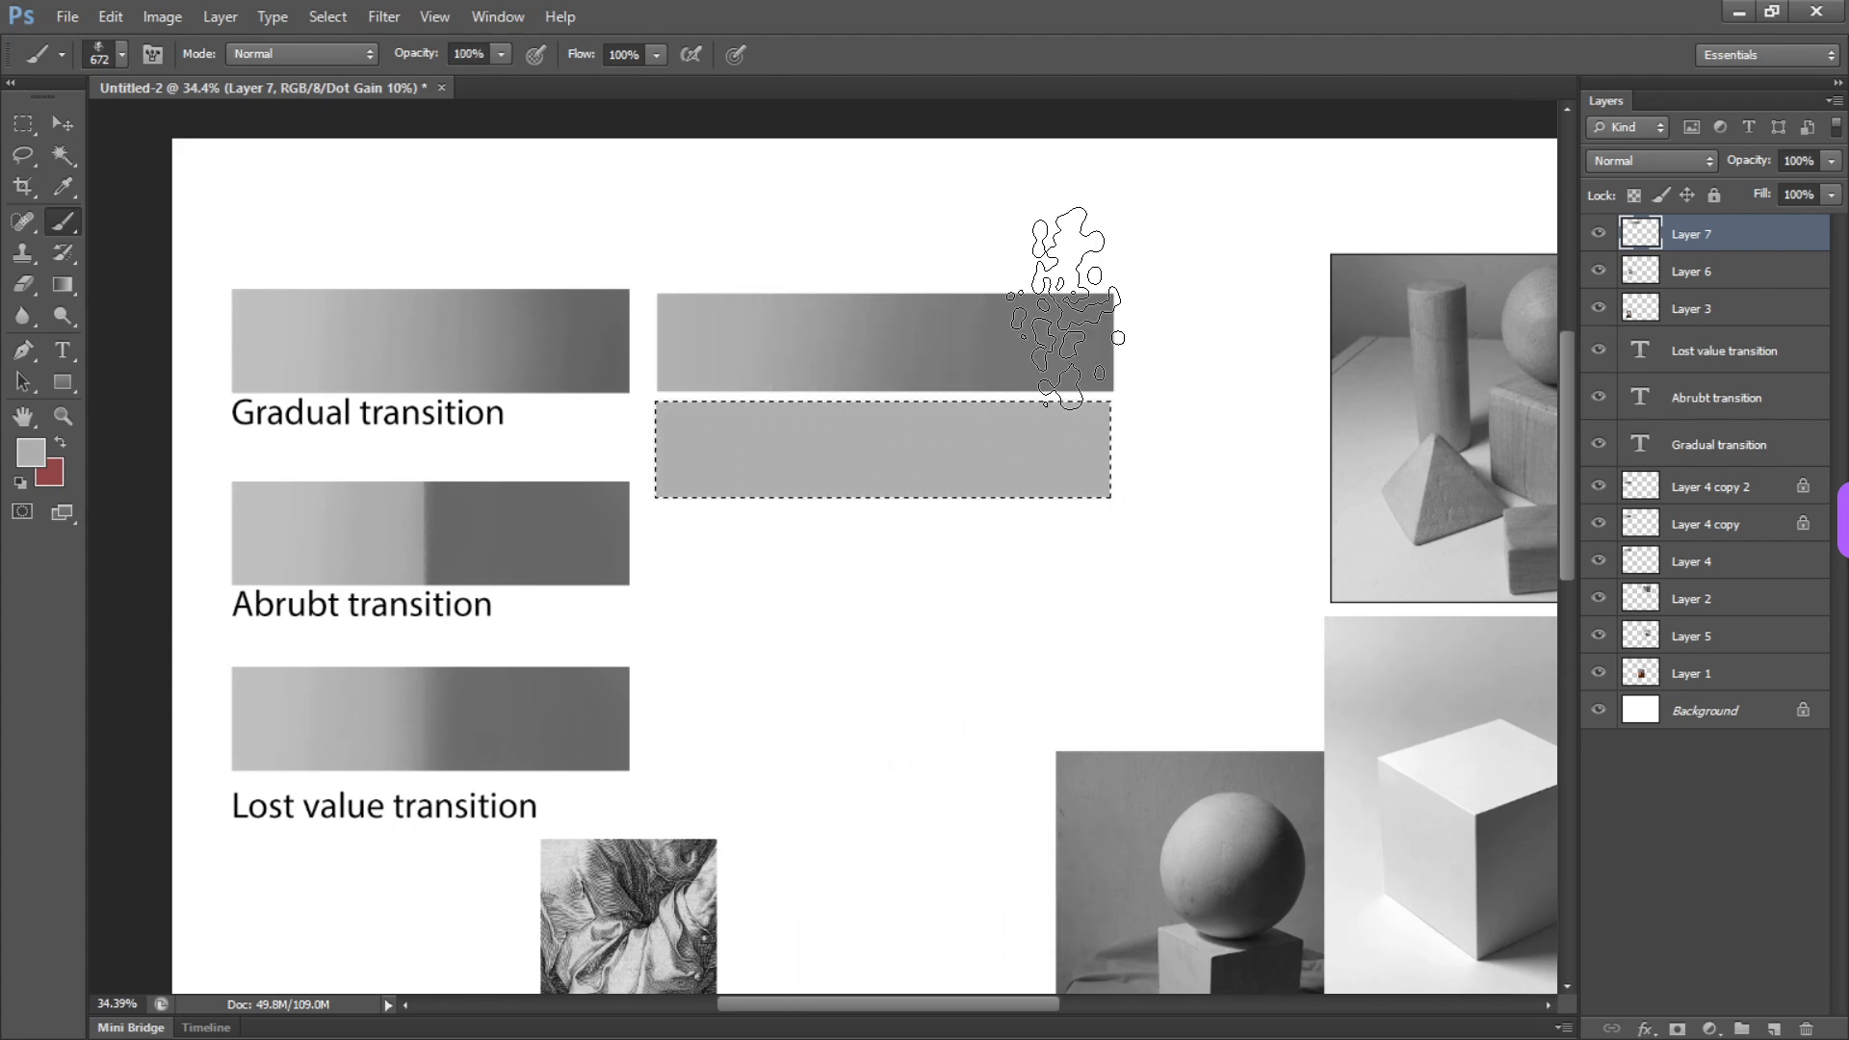
# Paint darker grays across the right half of the lower bar with the textured brush, adding intermediate tones toward the middle
pyautogui.moveTo(1087, 409)
pyautogui.mouseDown()
pyautogui.moveTo(1023, 332)
pyautogui.moveTo(860, 649)
pyautogui.moveTo(841, 452)
pyautogui.moveTo(769, 461)
pyautogui.mouseUp()
pyautogui.keyDown('alt'); pyautogui.click(808, 454); pyautogui.keyUp('alt')
pyautogui.moveTo(809, 360)
pyautogui.mouseDown()
pyautogui.moveTo(837, 401)
pyautogui.moveTo(860, 578)
pyautogui.mouseUp()
pyautogui.keyDown('alt'); pyautogui.click(912, 451); pyautogui.keyUp('alt')
pyautogui.moveTo(878, 424)
pyautogui.mouseDown()
pyautogui.moveTo(901, 461)
pyautogui.moveTo(845, 352)
pyautogui.moveTo(807, 684)
pyautogui.mouseUp()
pyautogui.keyDown('alt'); pyautogui.click(950, 417); pyautogui.keyUp('alt')
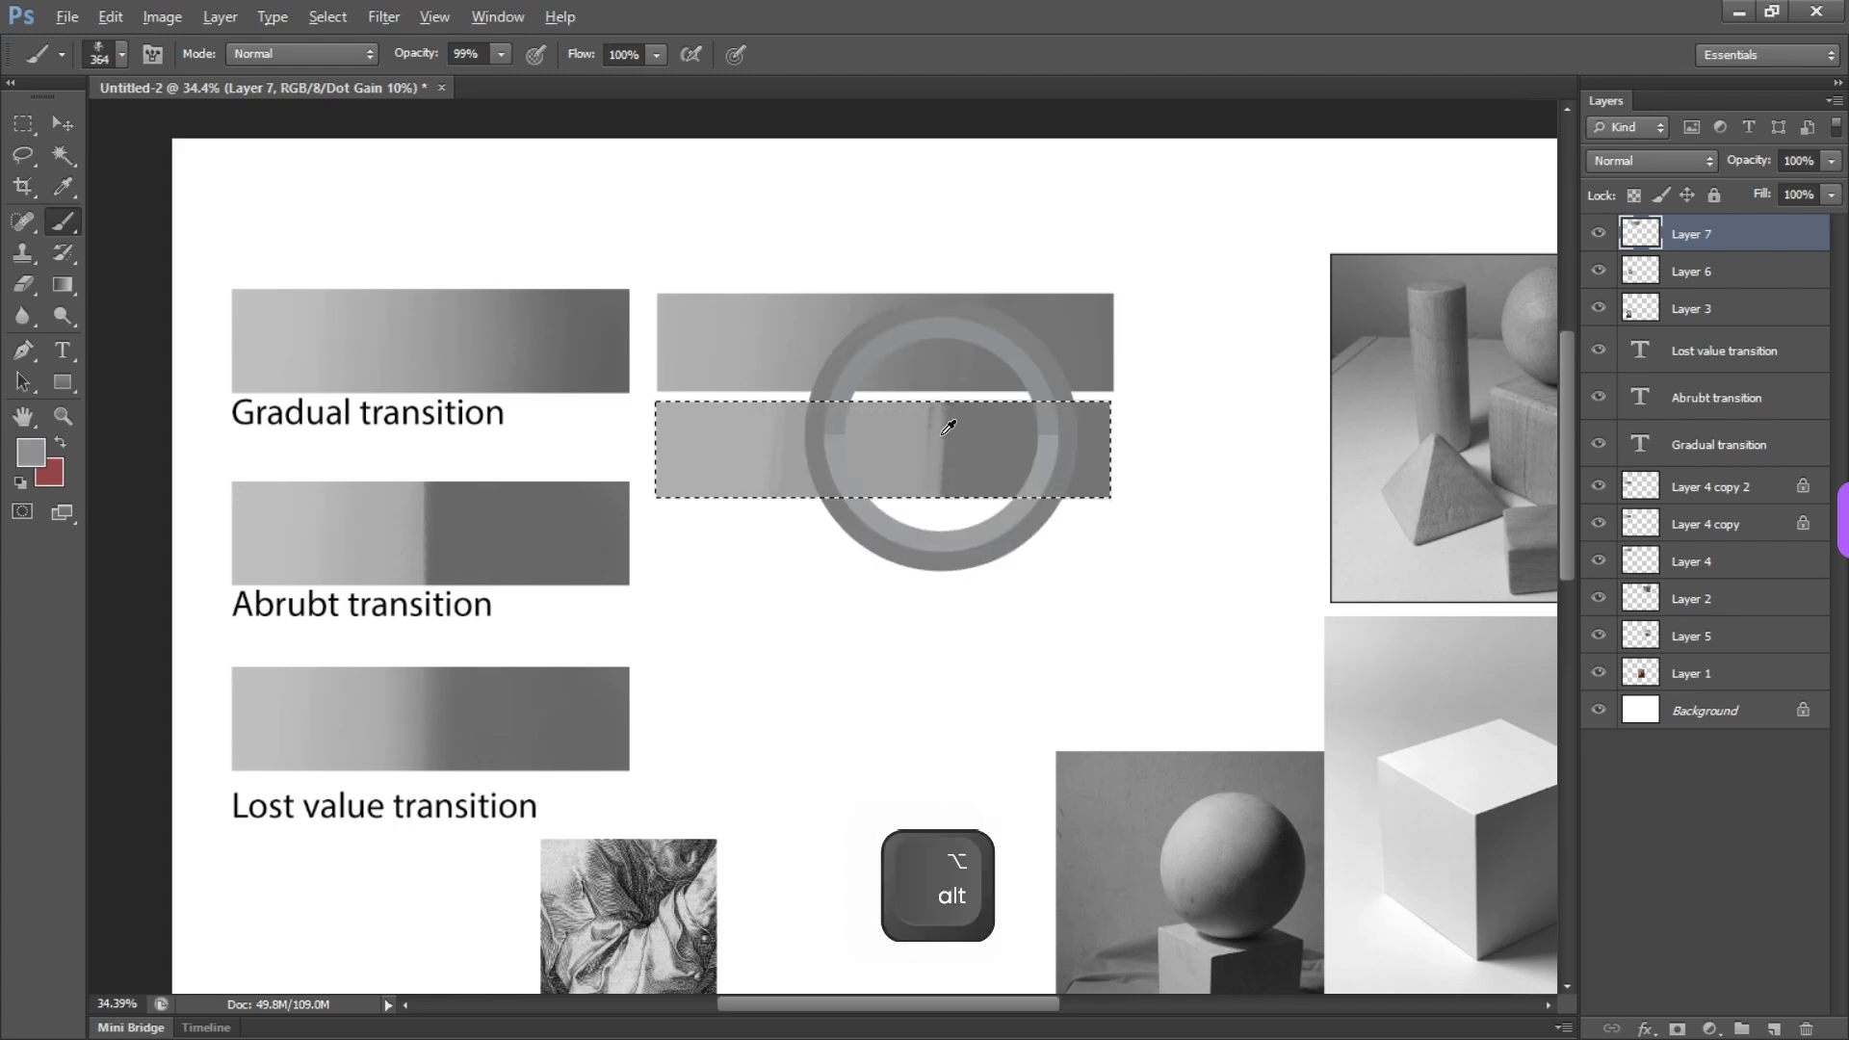
pyautogui.moveTo(950, 417); pyautogui.dragTo(957, 511)
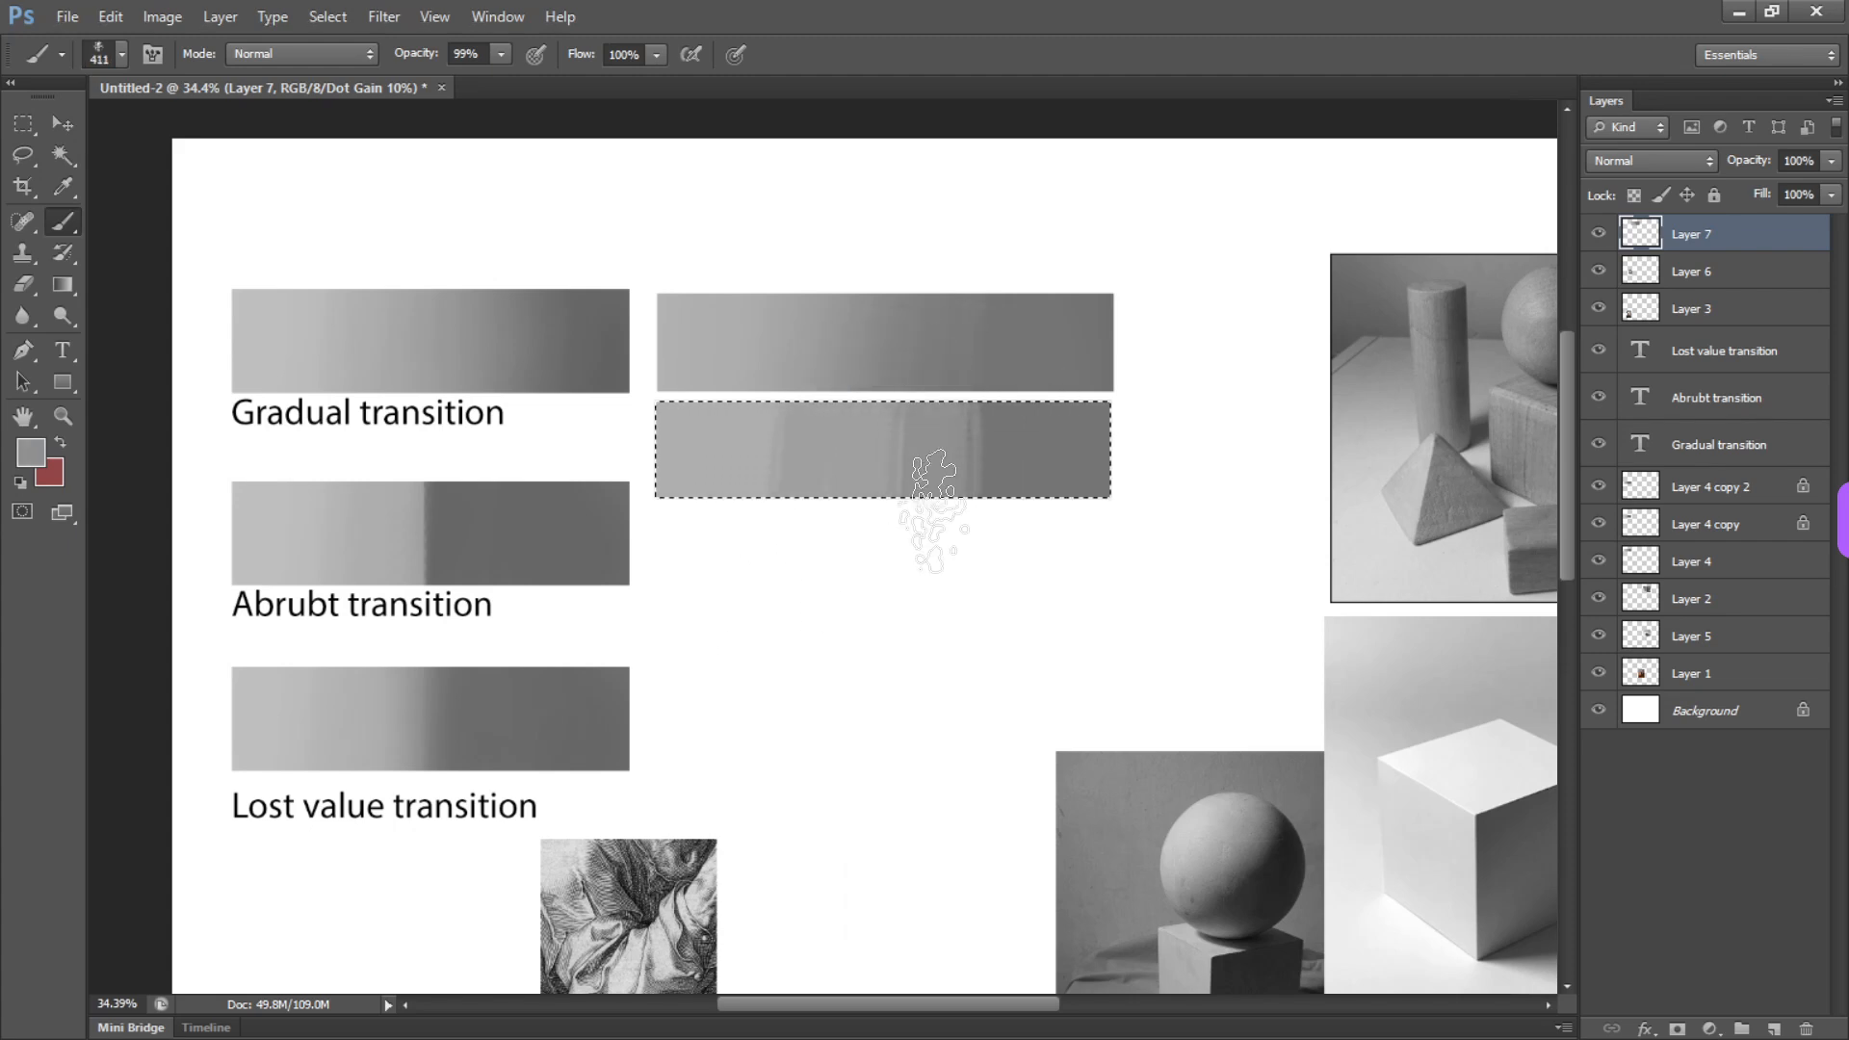
# Sample neighbouring grays in the lower bar and paint them over the edges between its lighter tones
pyautogui.keyDown('alt'); pyautogui.click(872, 426); pyautogui.keyUp('alt')
pyautogui.keyDown('alt'); pyautogui.click(822, 442); pyautogui.keyUp('alt')
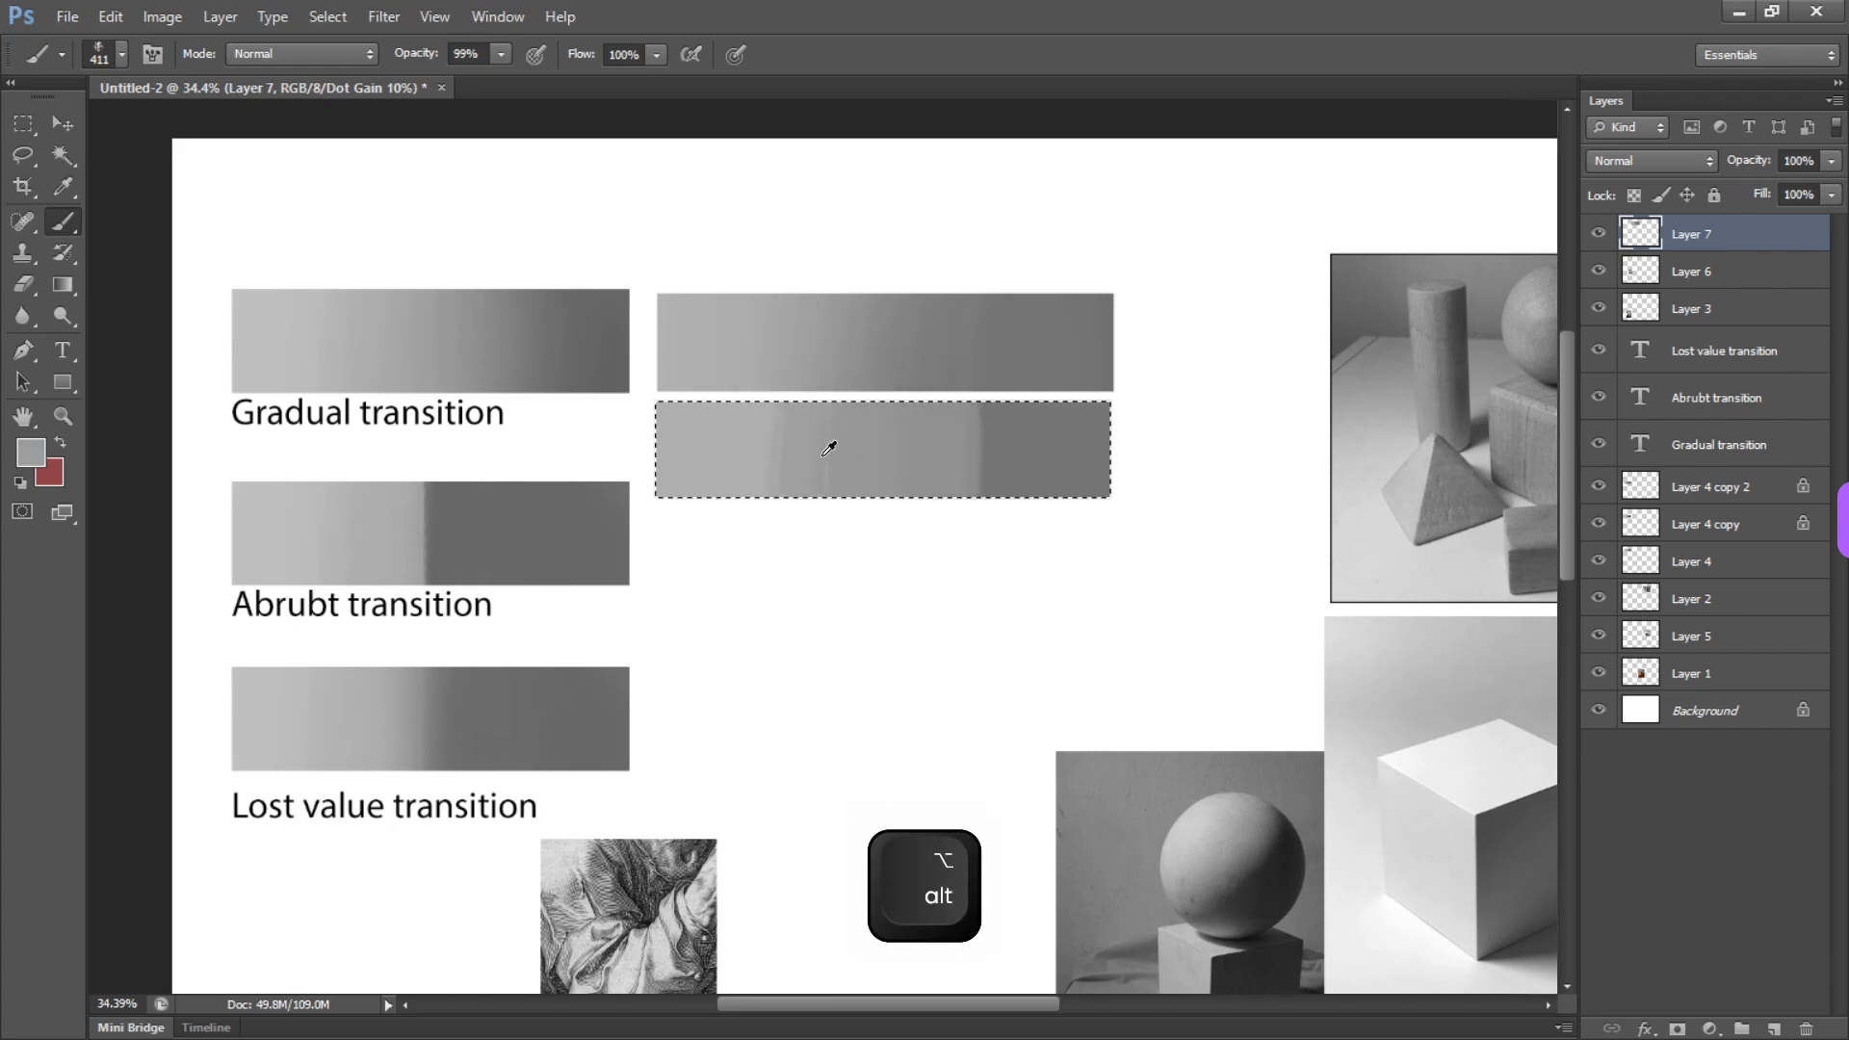
pyautogui.keyDown('alt'); pyautogui.click(742, 429); pyautogui.keyUp('alt')
# Enlarge the textured brush to 661 px, set its opacity to 30%, and blend the tones across the lower bar
pyautogui.moveTo(846, 438); pyautogui.dragTo(893, 451)
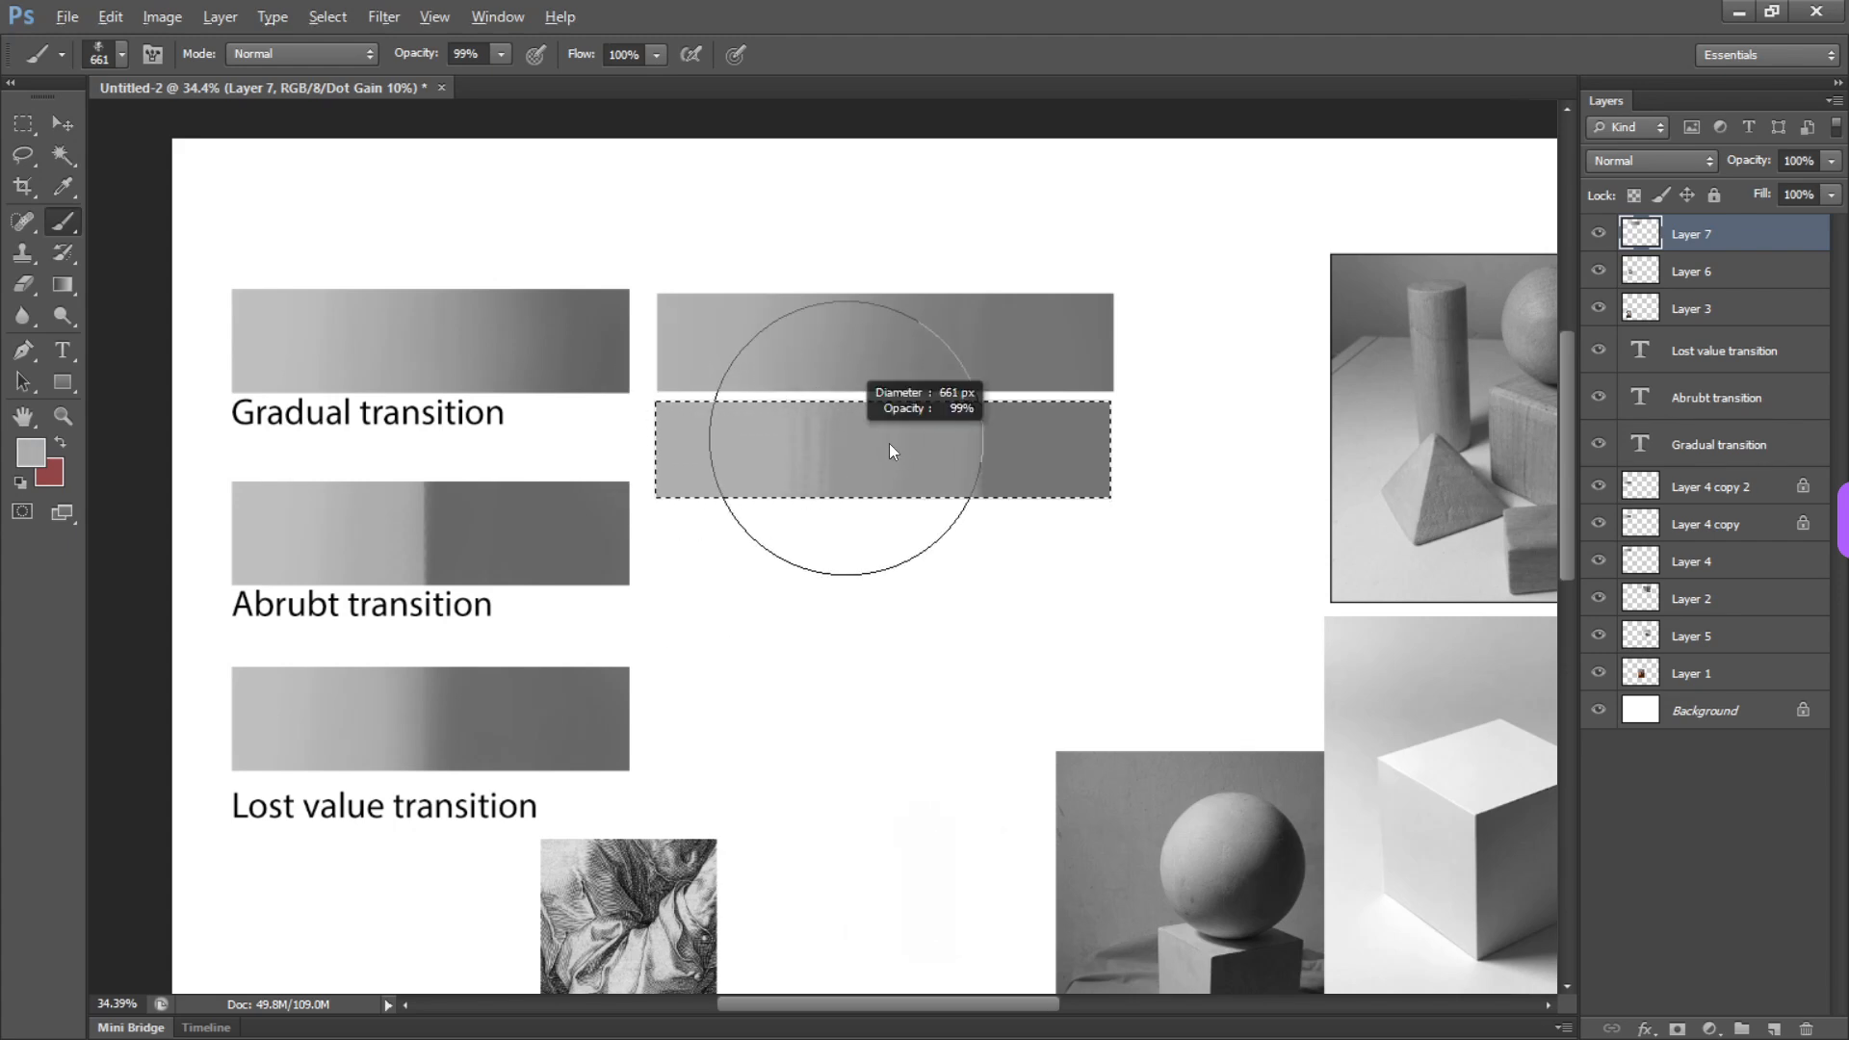
pyautogui.press('3')
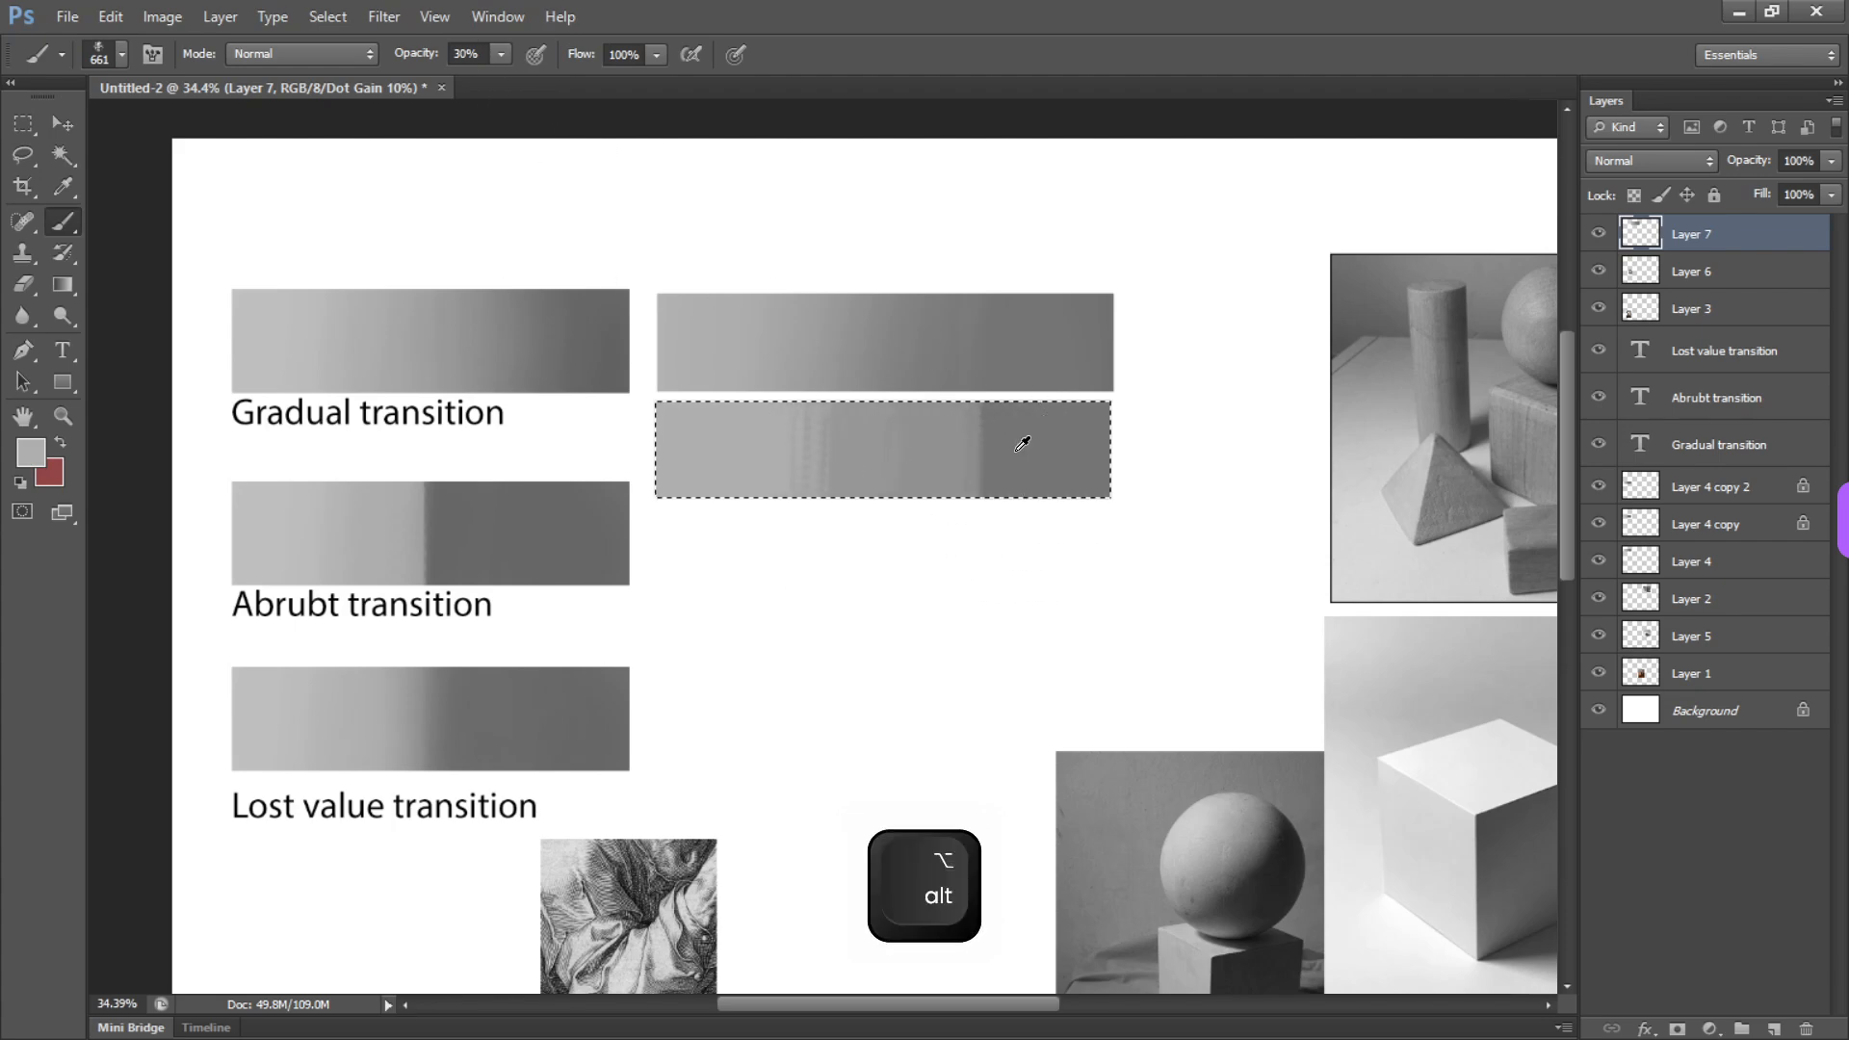
pyautogui.keyDown('alt'); pyautogui.click(875, 431); pyautogui.keyUp('alt')
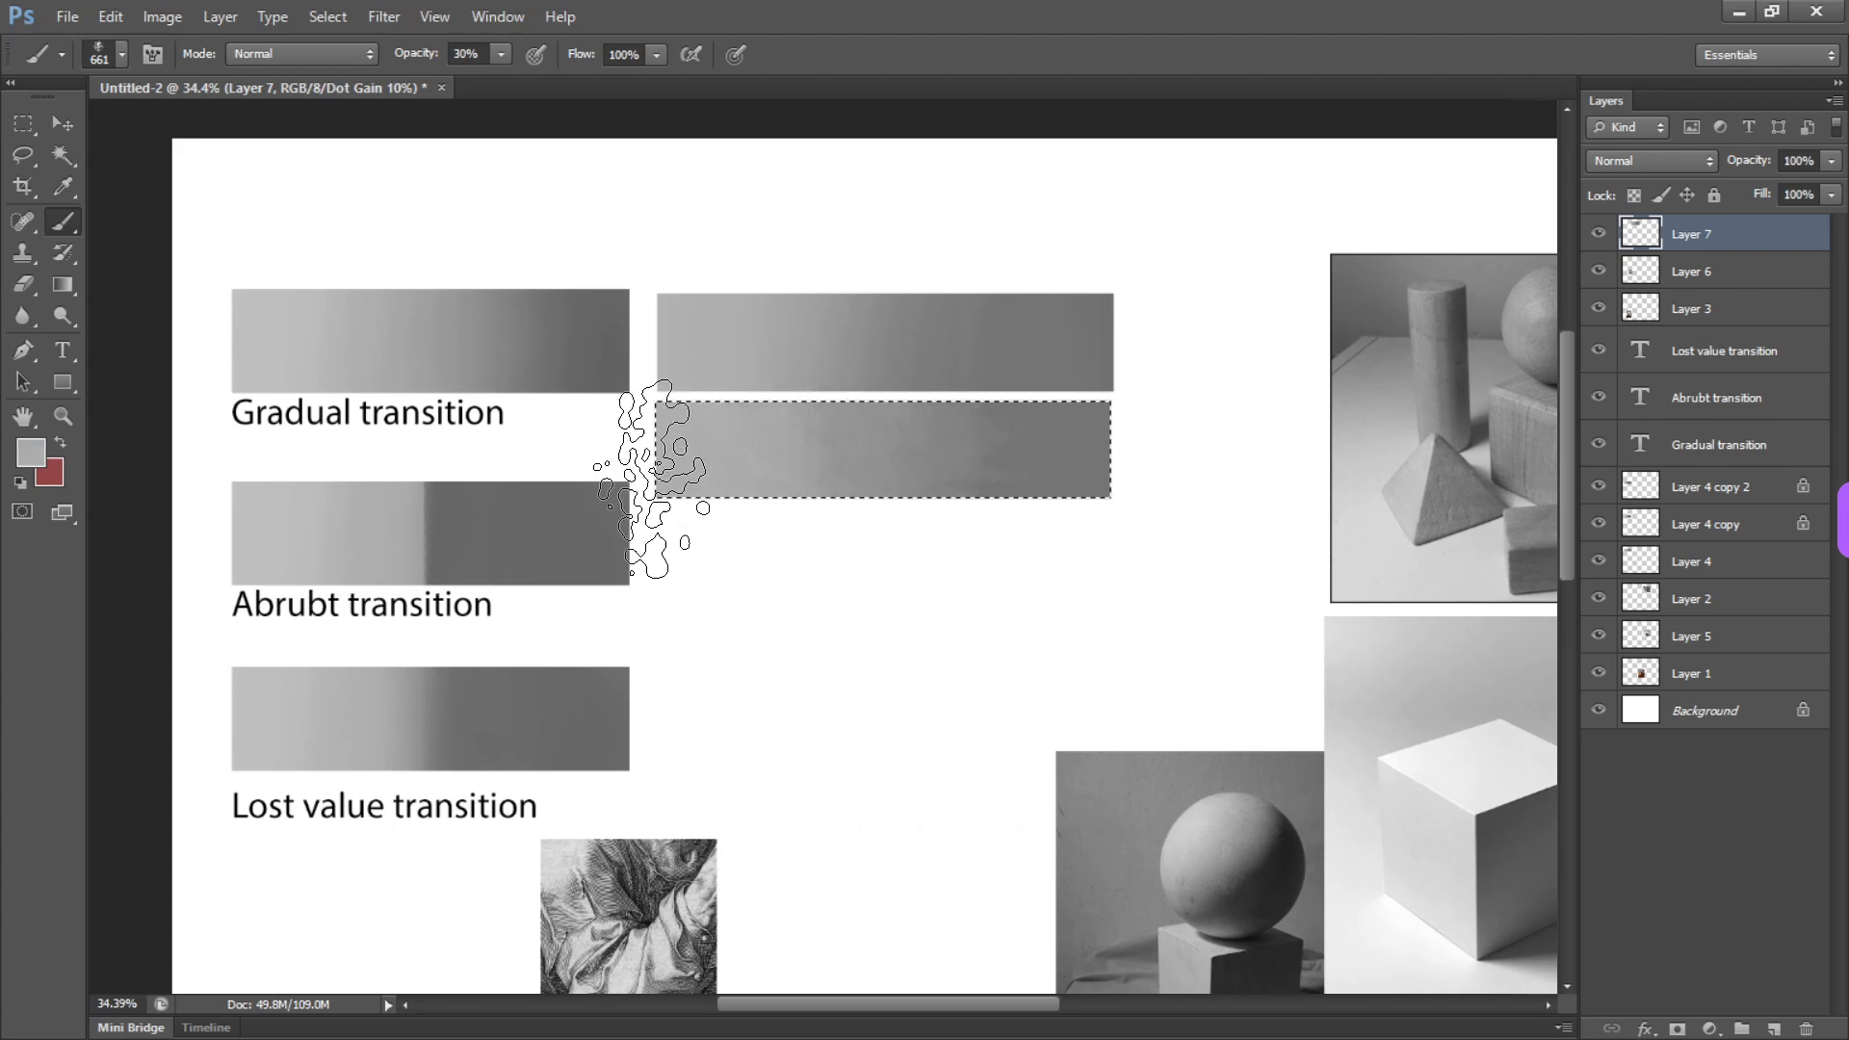
# Sample the dark gray at the lower bar's right end and blend it over that end
pyautogui.keyDown('alt'); pyautogui.click(1082, 433); pyautogui.keyUp('alt')
pyautogui.moveTo(847, 517); pyautogui.dragTo(839, 451)
pyautogui.press('m')
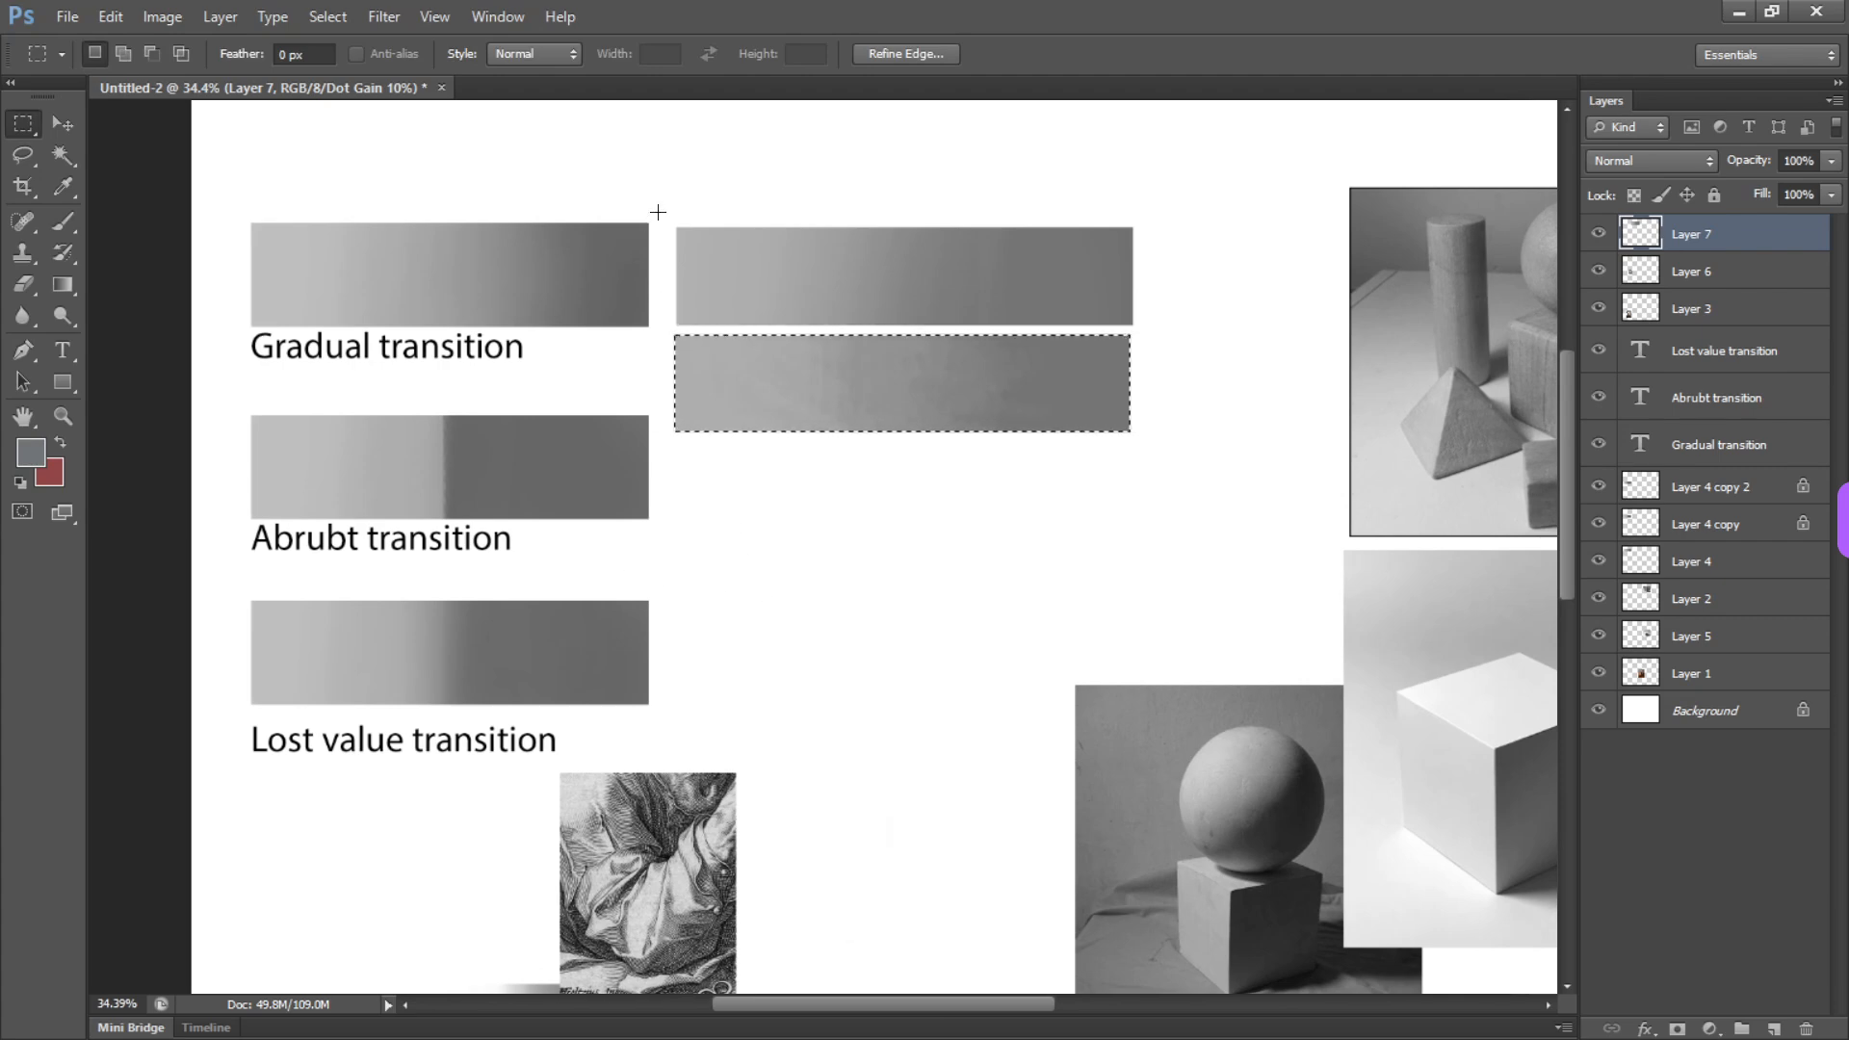
pyautogui.moveTo(656, 202); pyautogui.dragTo(232, 762)
pyautogui.click(227, 758)
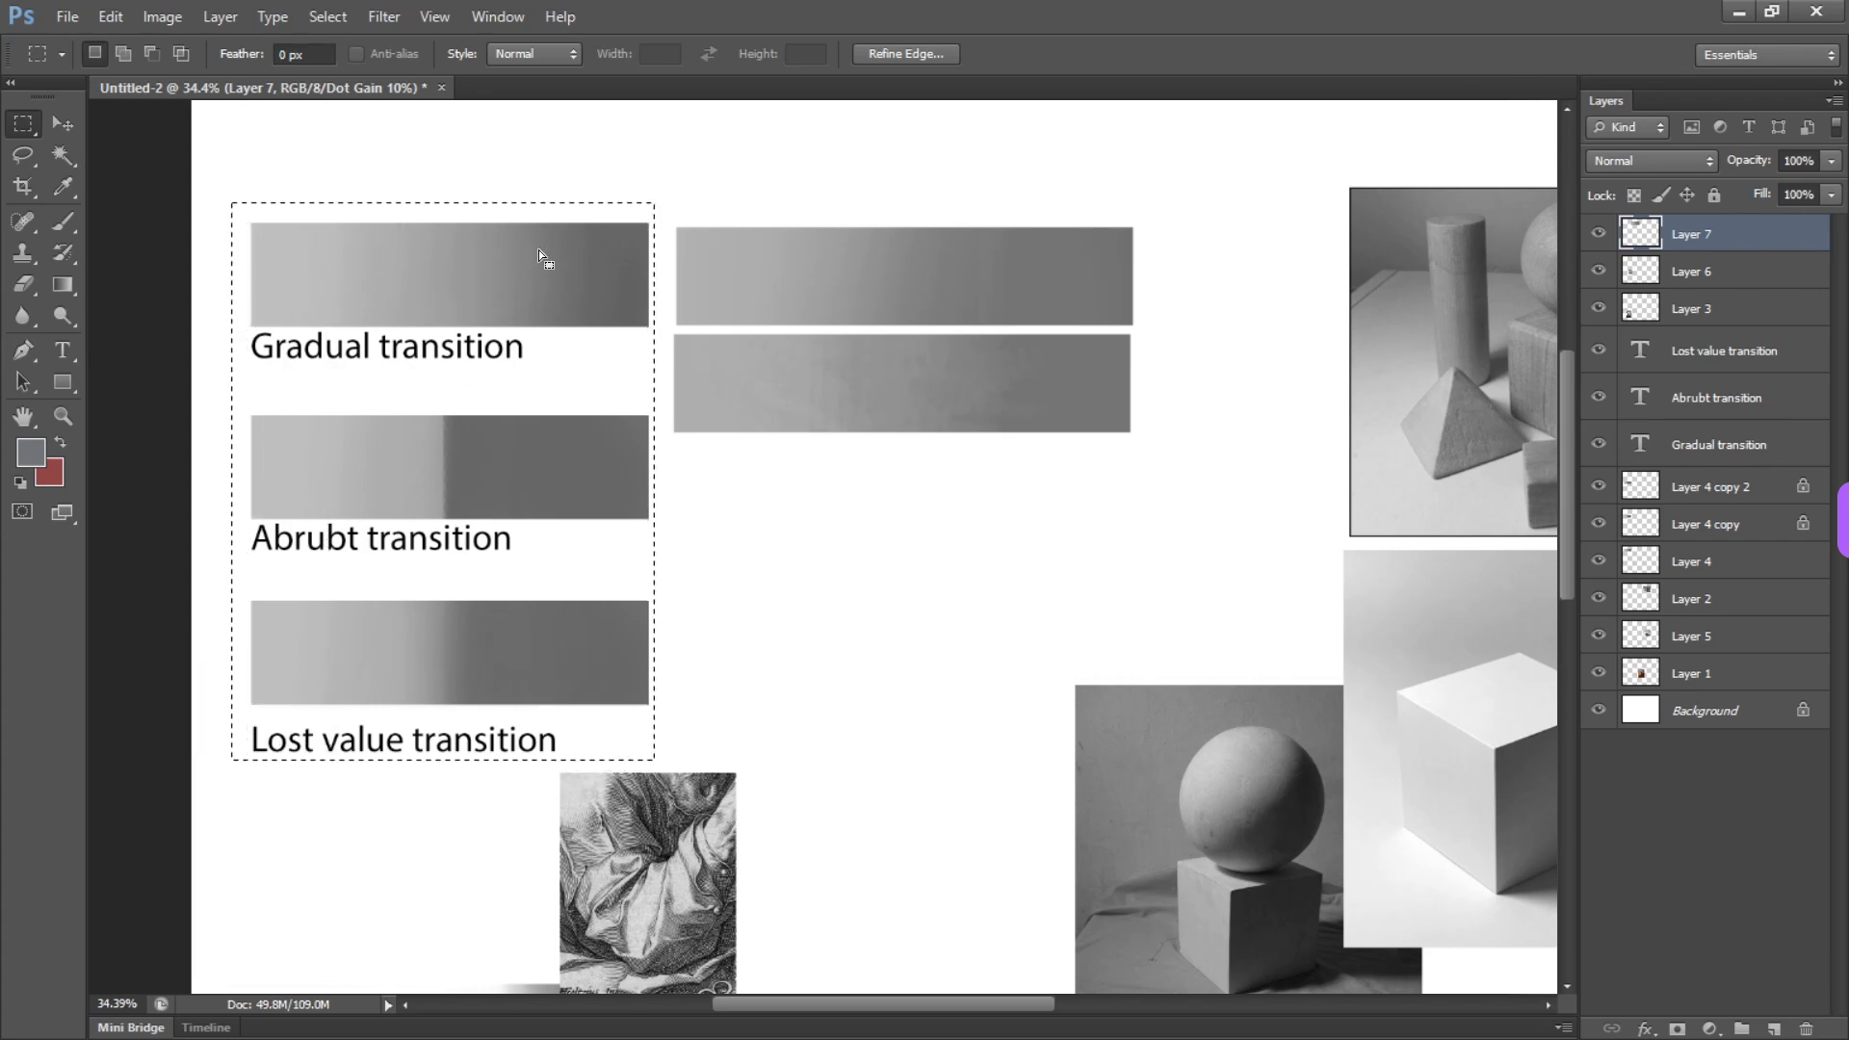
pyautogui.press('space')
pyautogui.moveTo(797, 553); pyautogui.dragTo(322, 553)
pyautogui.moveTo(490, 521); pyautogui.dragTo(637, 602)
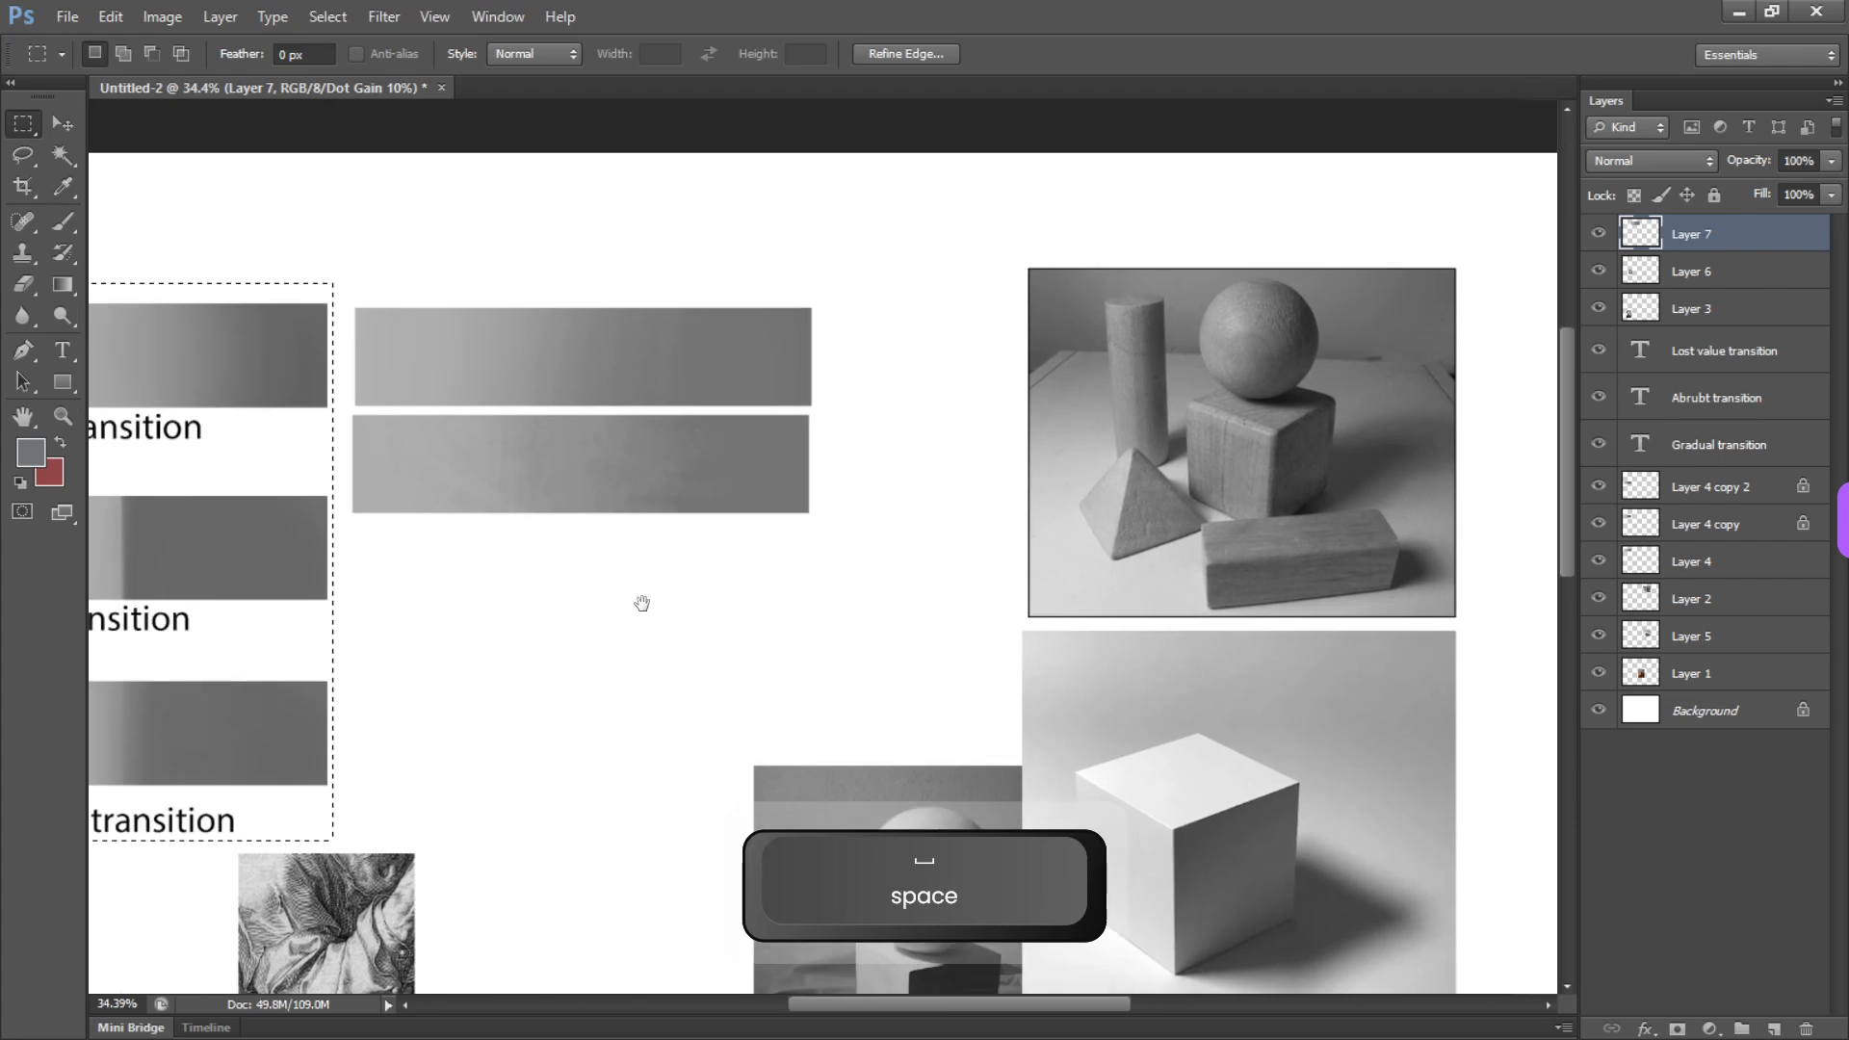
pyautogui.moveTo(479, 553); pyautogui.dragTo(652, 500)
pyautogui.press('b')
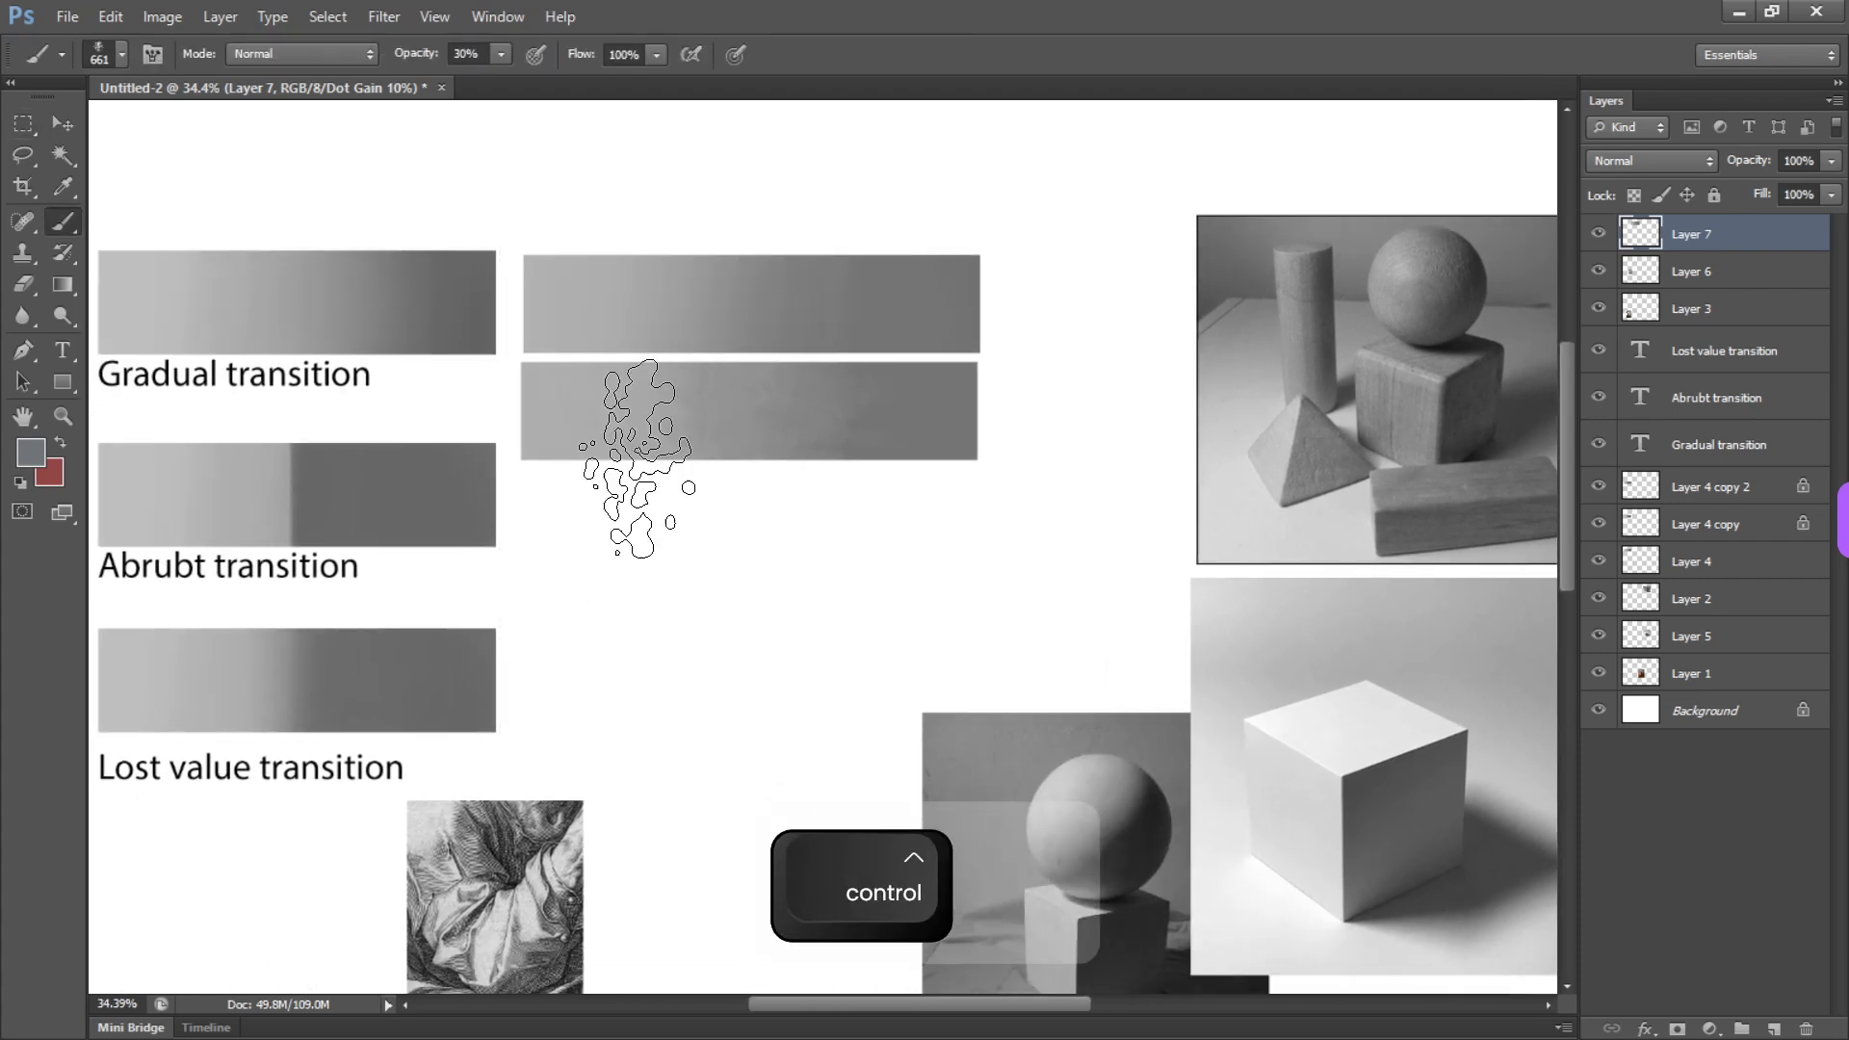
pyautogui.hotkey('ctrl', 'd')
# Select a bar-sized rectangle below the two practice bars and set up a 193 px round brush with a light gray sampled from the second bar
pyautogui.press('m')
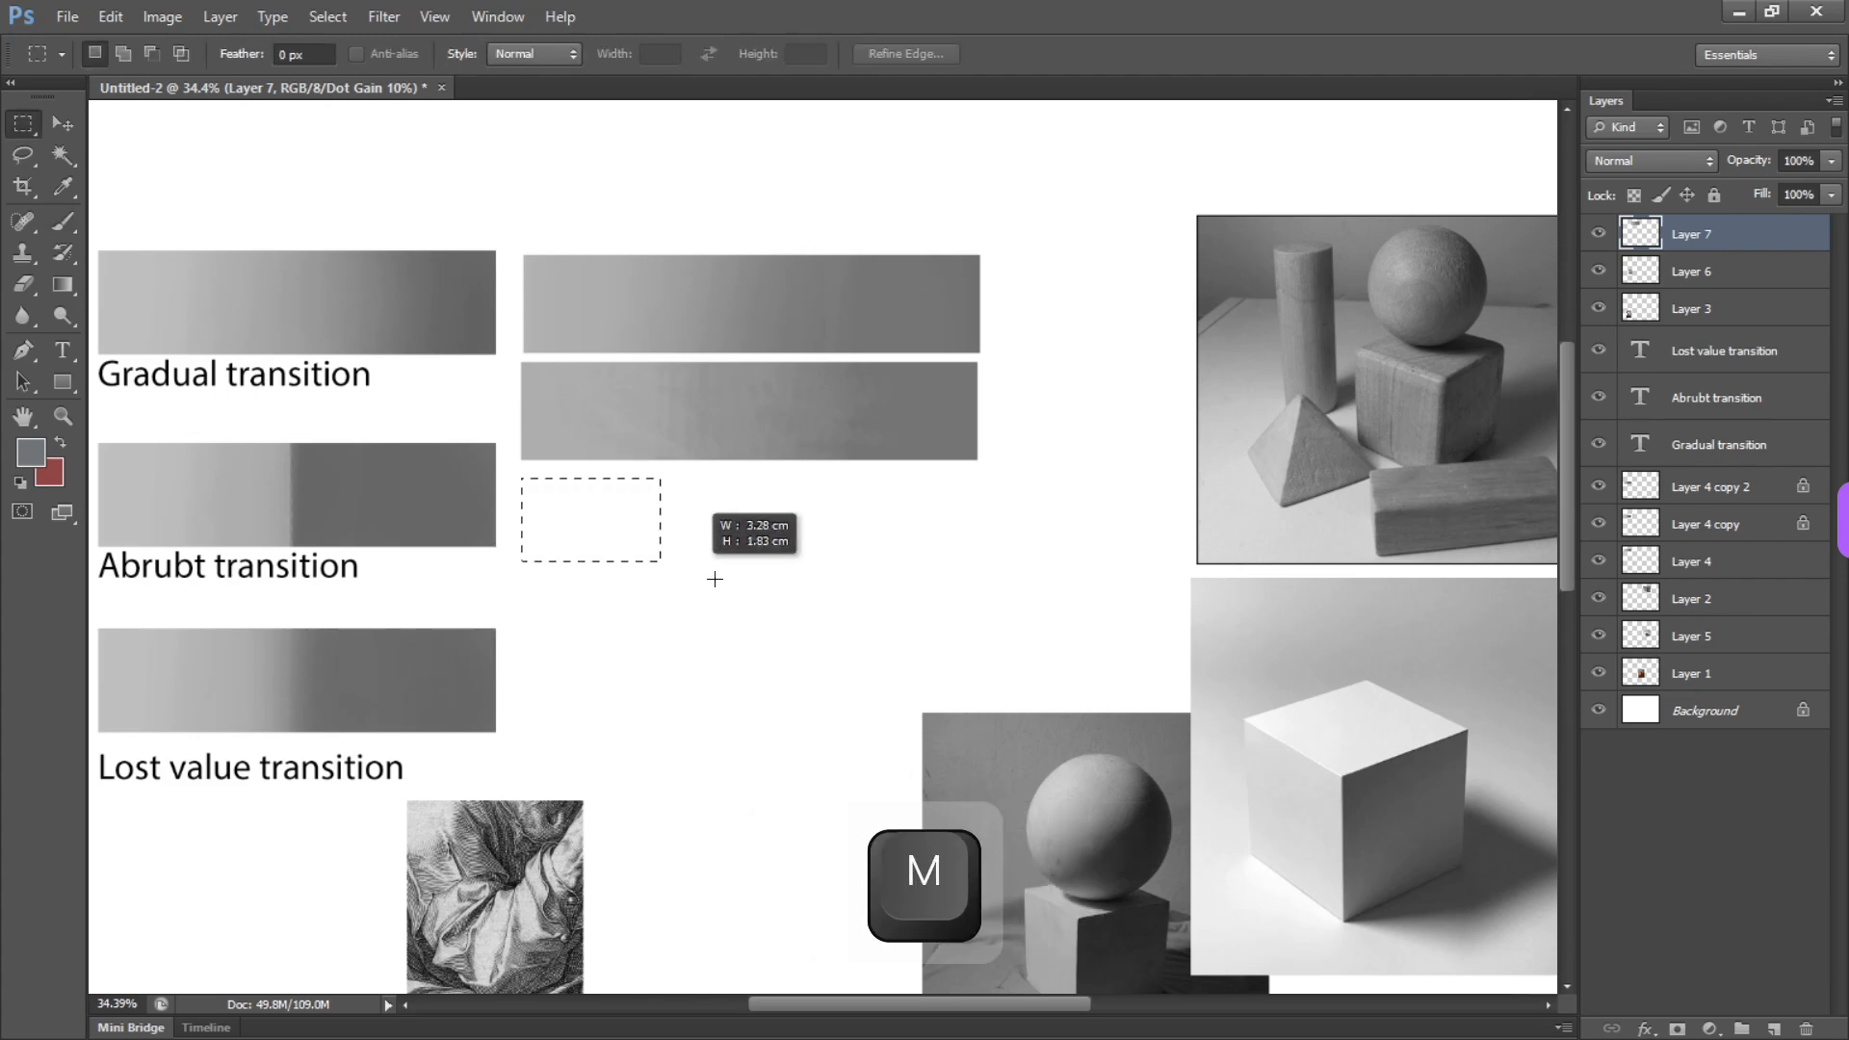
pyautogui.moveTo(715, 579)
pyautogui.mouseDown()
pyautogui.moveTo(933, 602)
pyautogui.moveTo(997, 629)
pyautogui.moveTo(985, 578)
pyautogui.mouseUp()
pyautogui.press('b')
pyautogui.rightClick(718, 552)
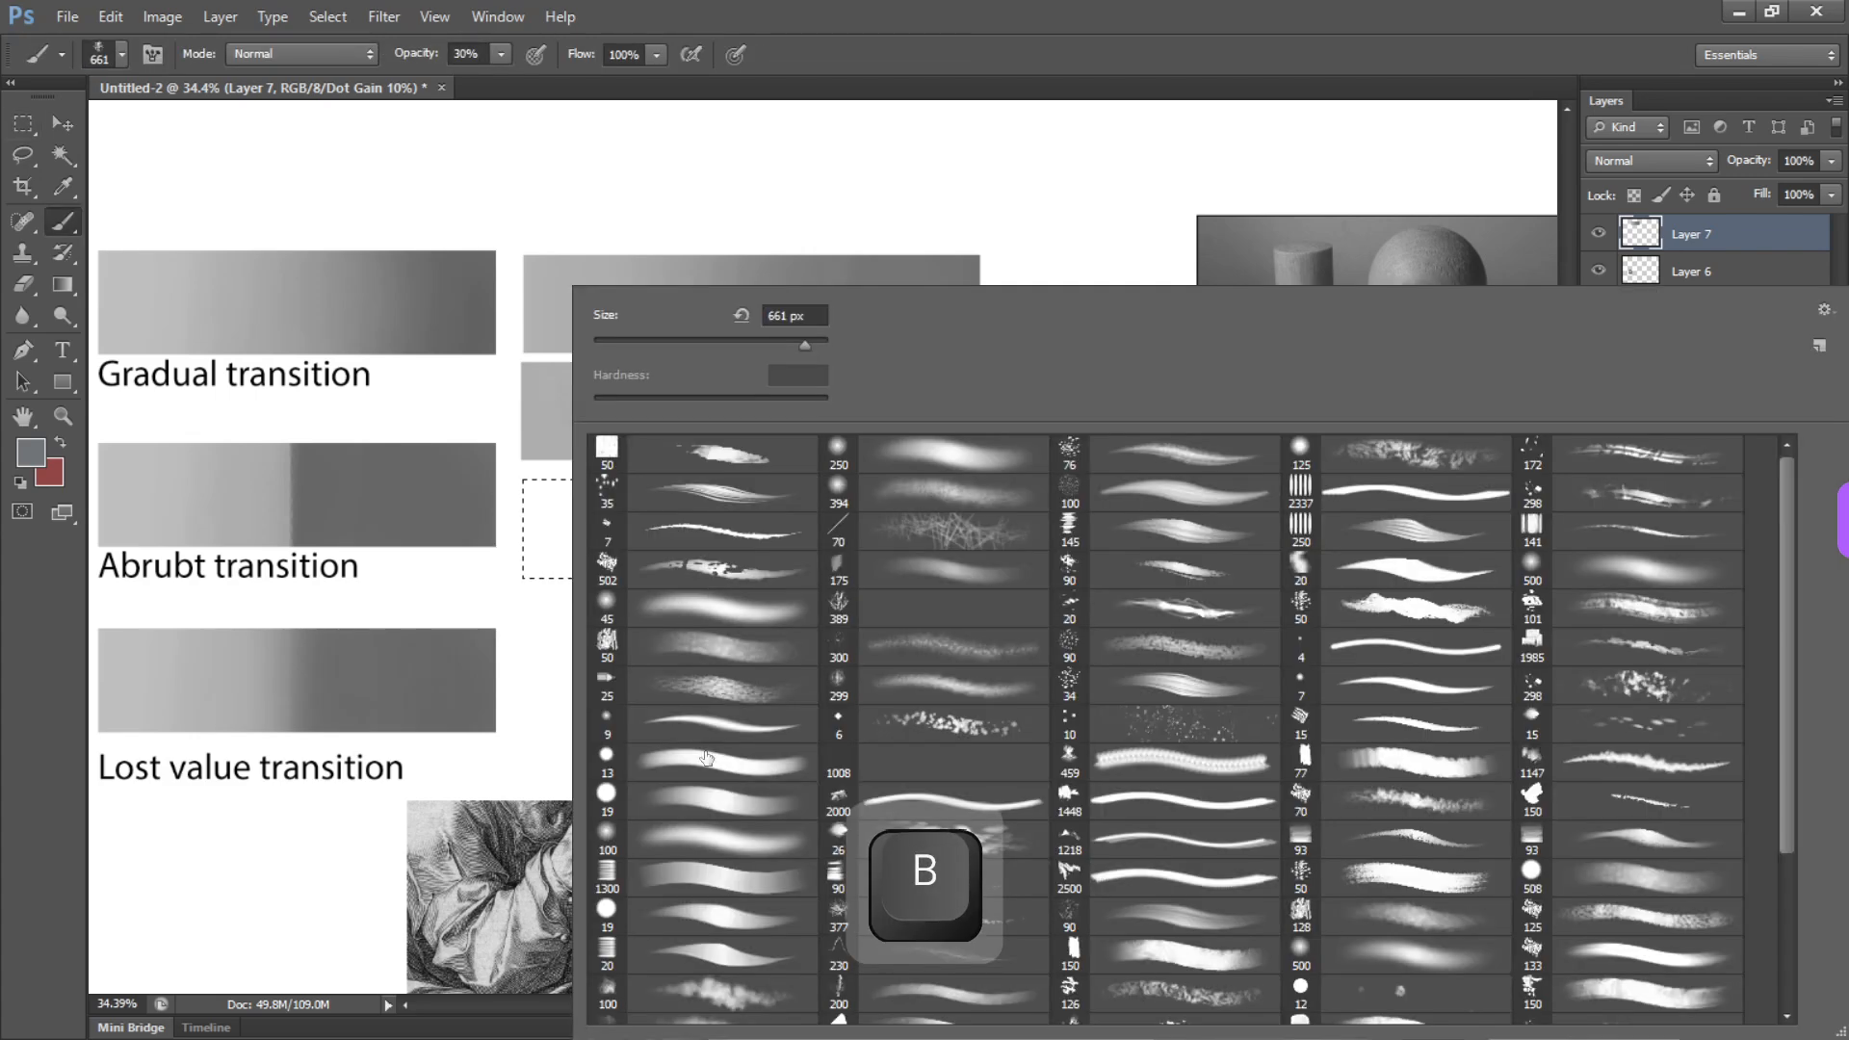
pyautogui.click(427, 624)
pyautogui.moveTo(596, 442); pyautogui.dragTo(626, 442)
pyautogui.keyDown('alt'); pyautogui.click(590, 384); pyautogui.keyUp('alt')
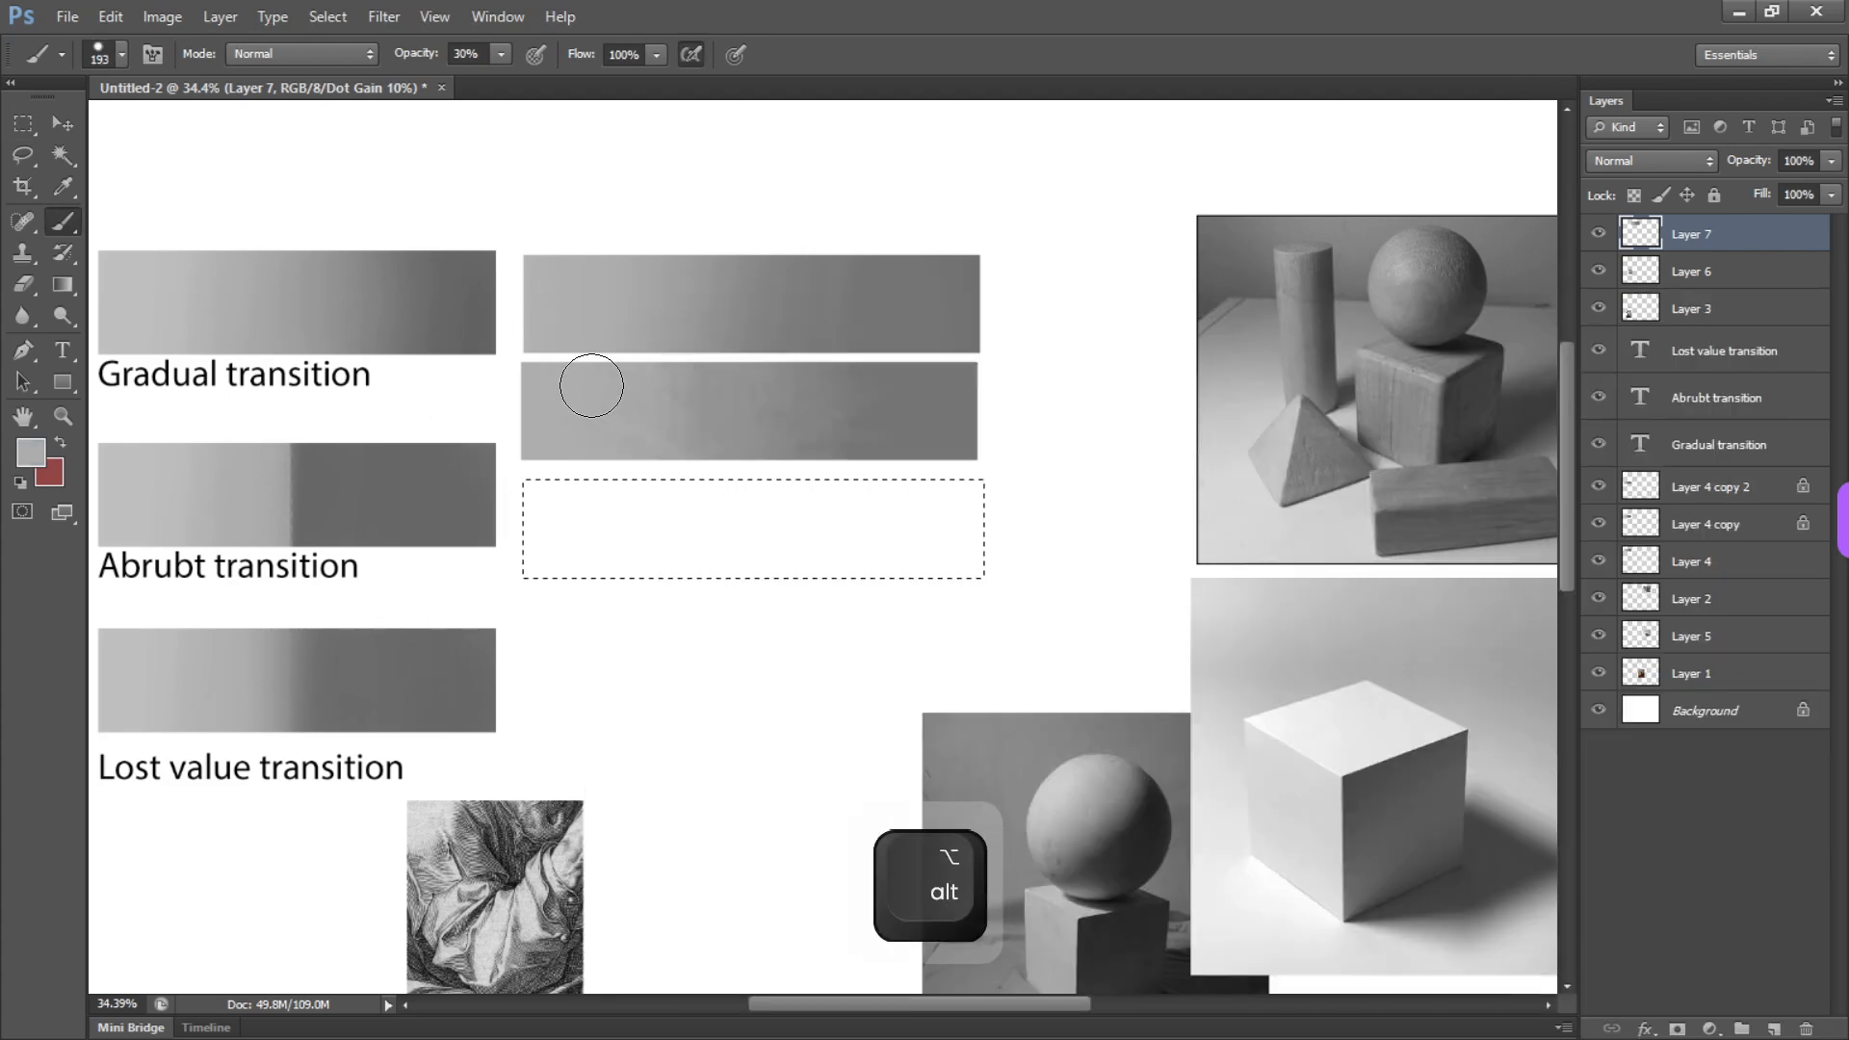
# Paint the left part of the new bar at 30% opacity, and cover its right part with the same gray at 100% opacity
pyautogui.moveTo(545, 491)
pyautogui.mouseDown()
pyautogui.moveTo(640, 661)
pyautogui.moveTo(651, 454)
pyautogui.moveTo(656, 615)
pyautogui.moveTo(740, 461)
pyautogui.mouseUp()
pyautogui.press('0')
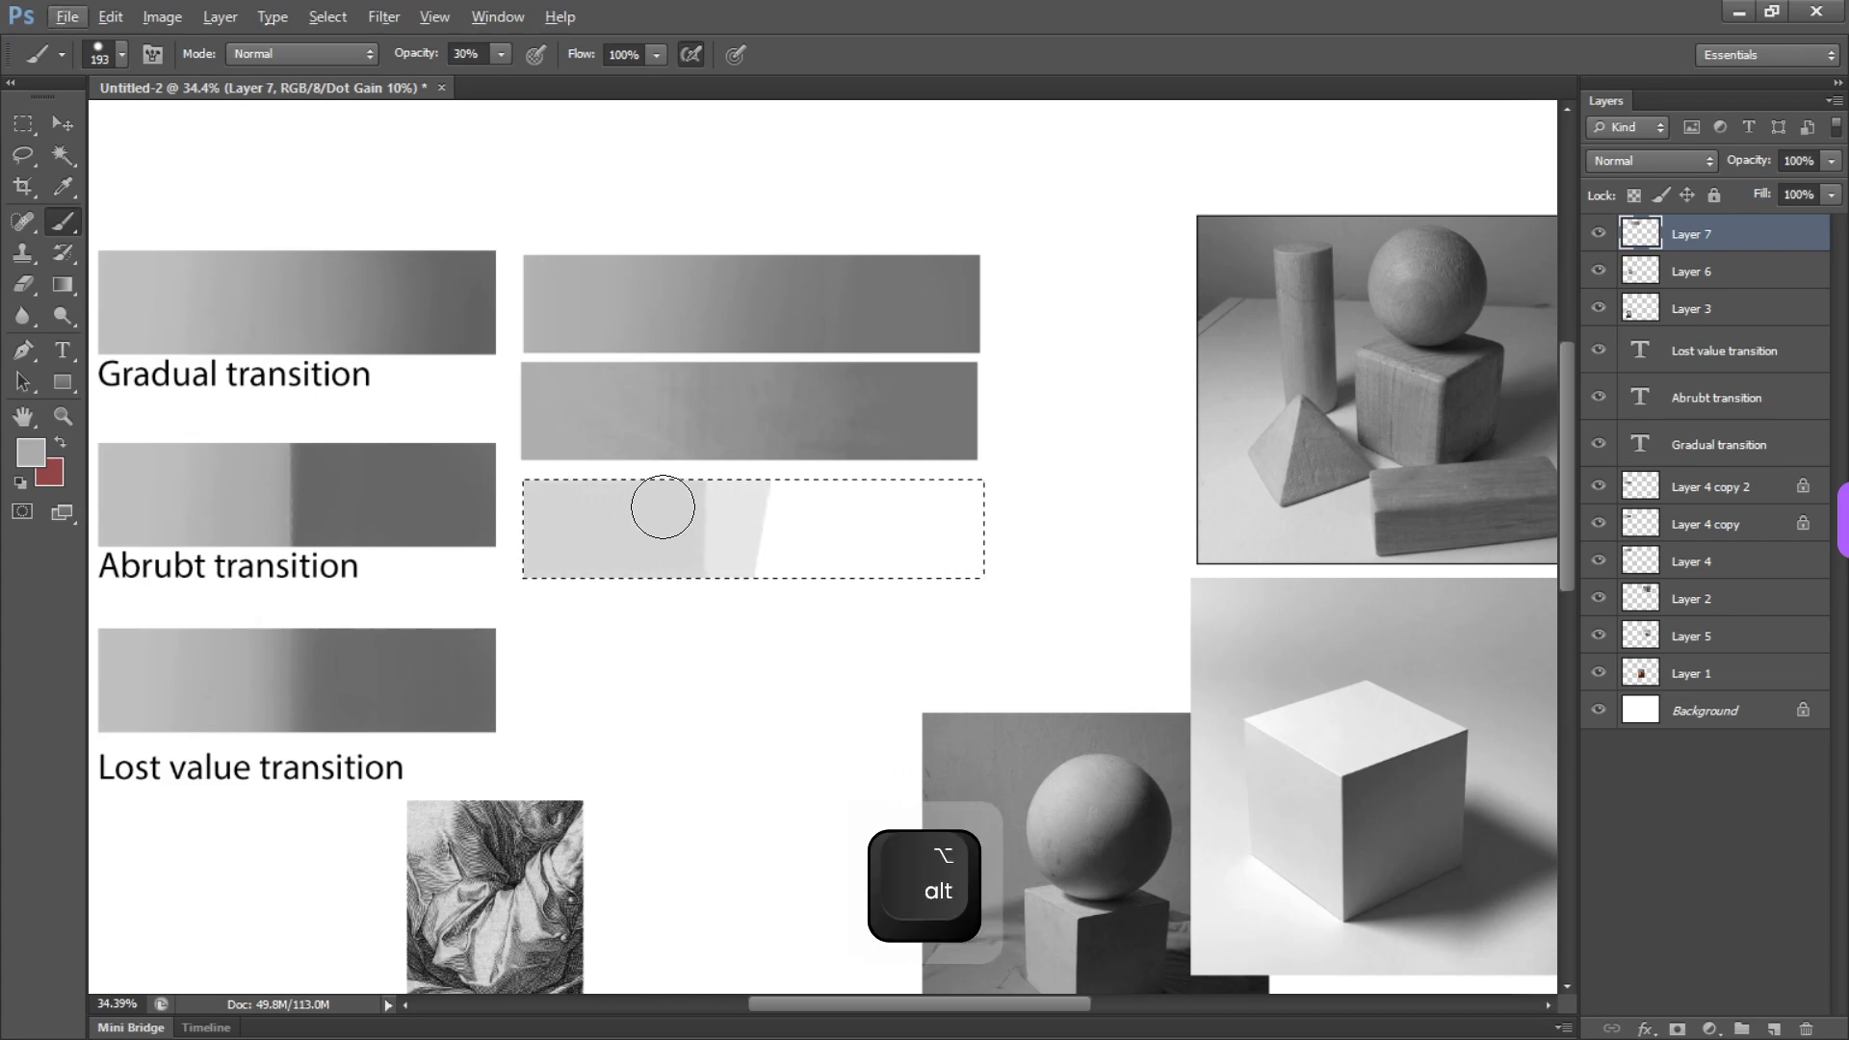
pyautogui.press('0')
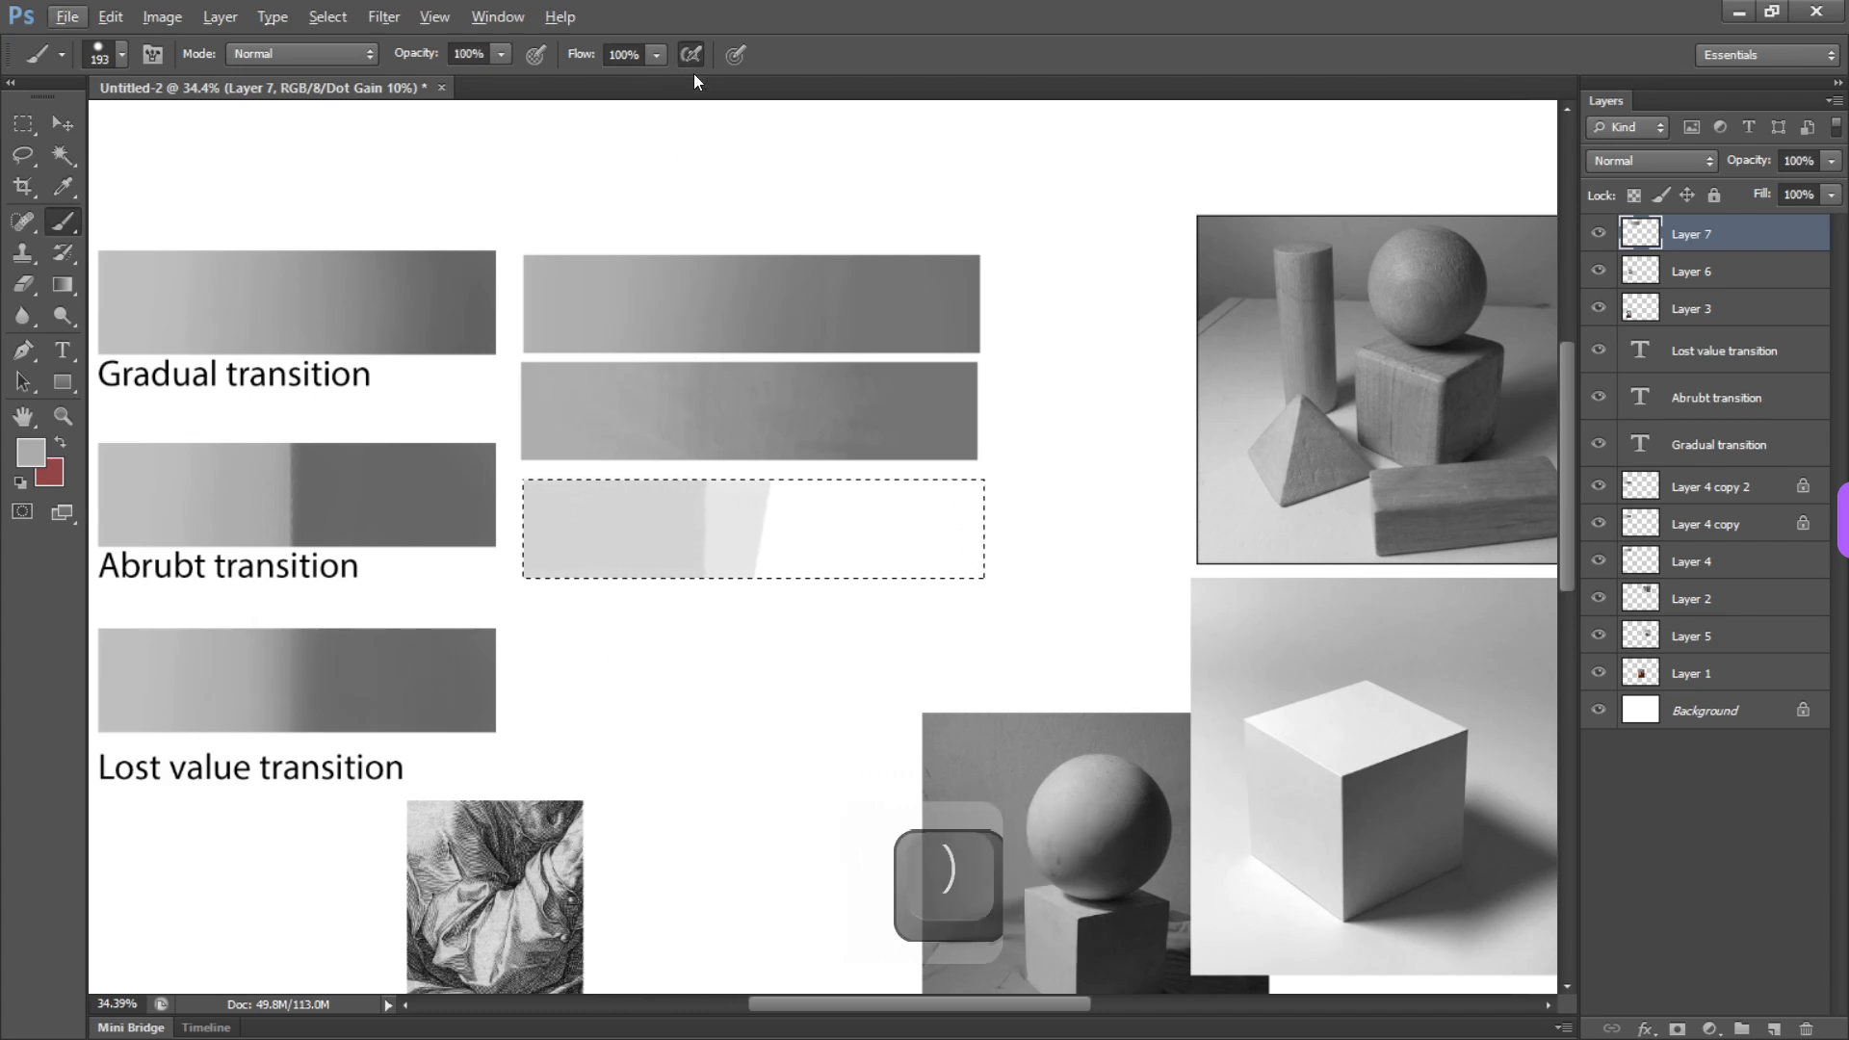
pyautogui.moveTo(737, 460); pyautogui.dragTo(733, 624)
# Extend the sampled lightest gray past the third bar's middle and paint darker gray tones over the middle
pyautogui.keyDown('alt'); pyautogui.click(664, 520); pyautogui.keyUp('alt')
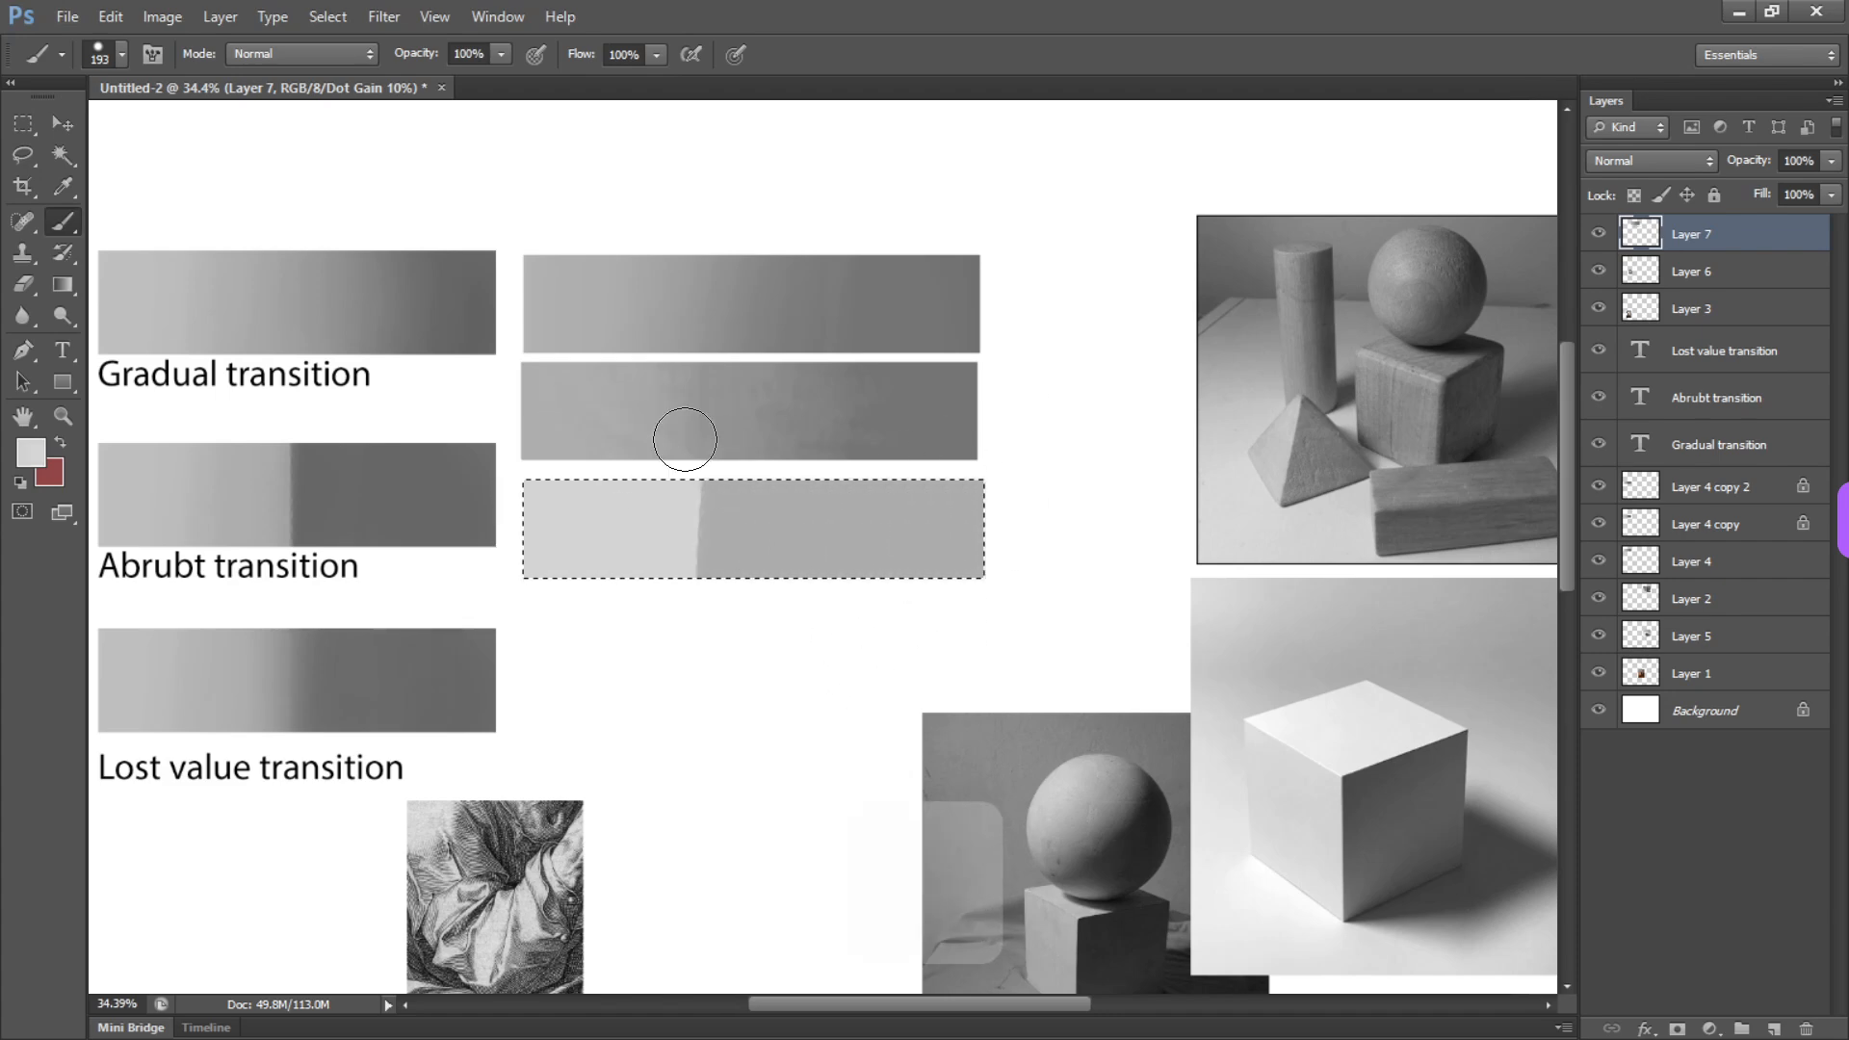
pyautogui.moveTo(685, 437)
pyautogui.mouseDown()
pyautogui.moveTo(712, 468)
pyautogui.moveTo(739, 637)
pyautogui.mouseUp()
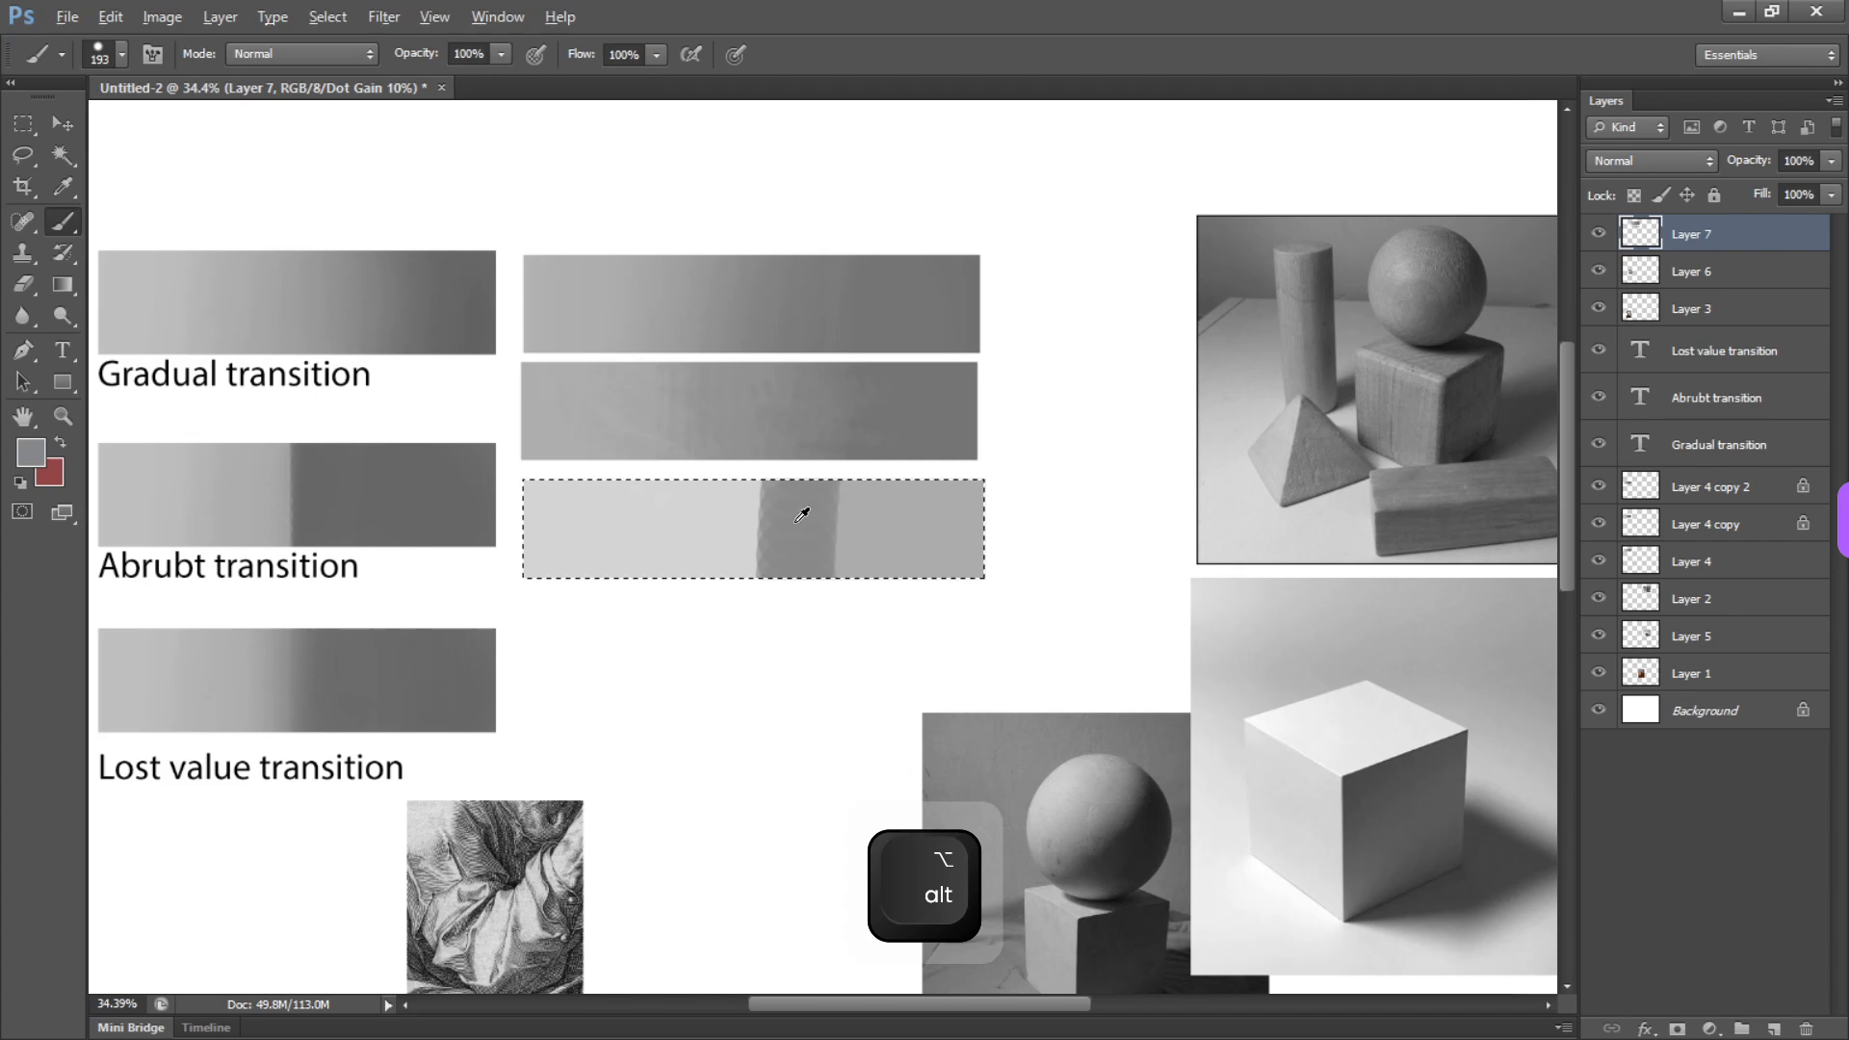
pyautogui.keyDown('alt'); pyautogui.click(844, 508); pyautogui.keyUp('alt')
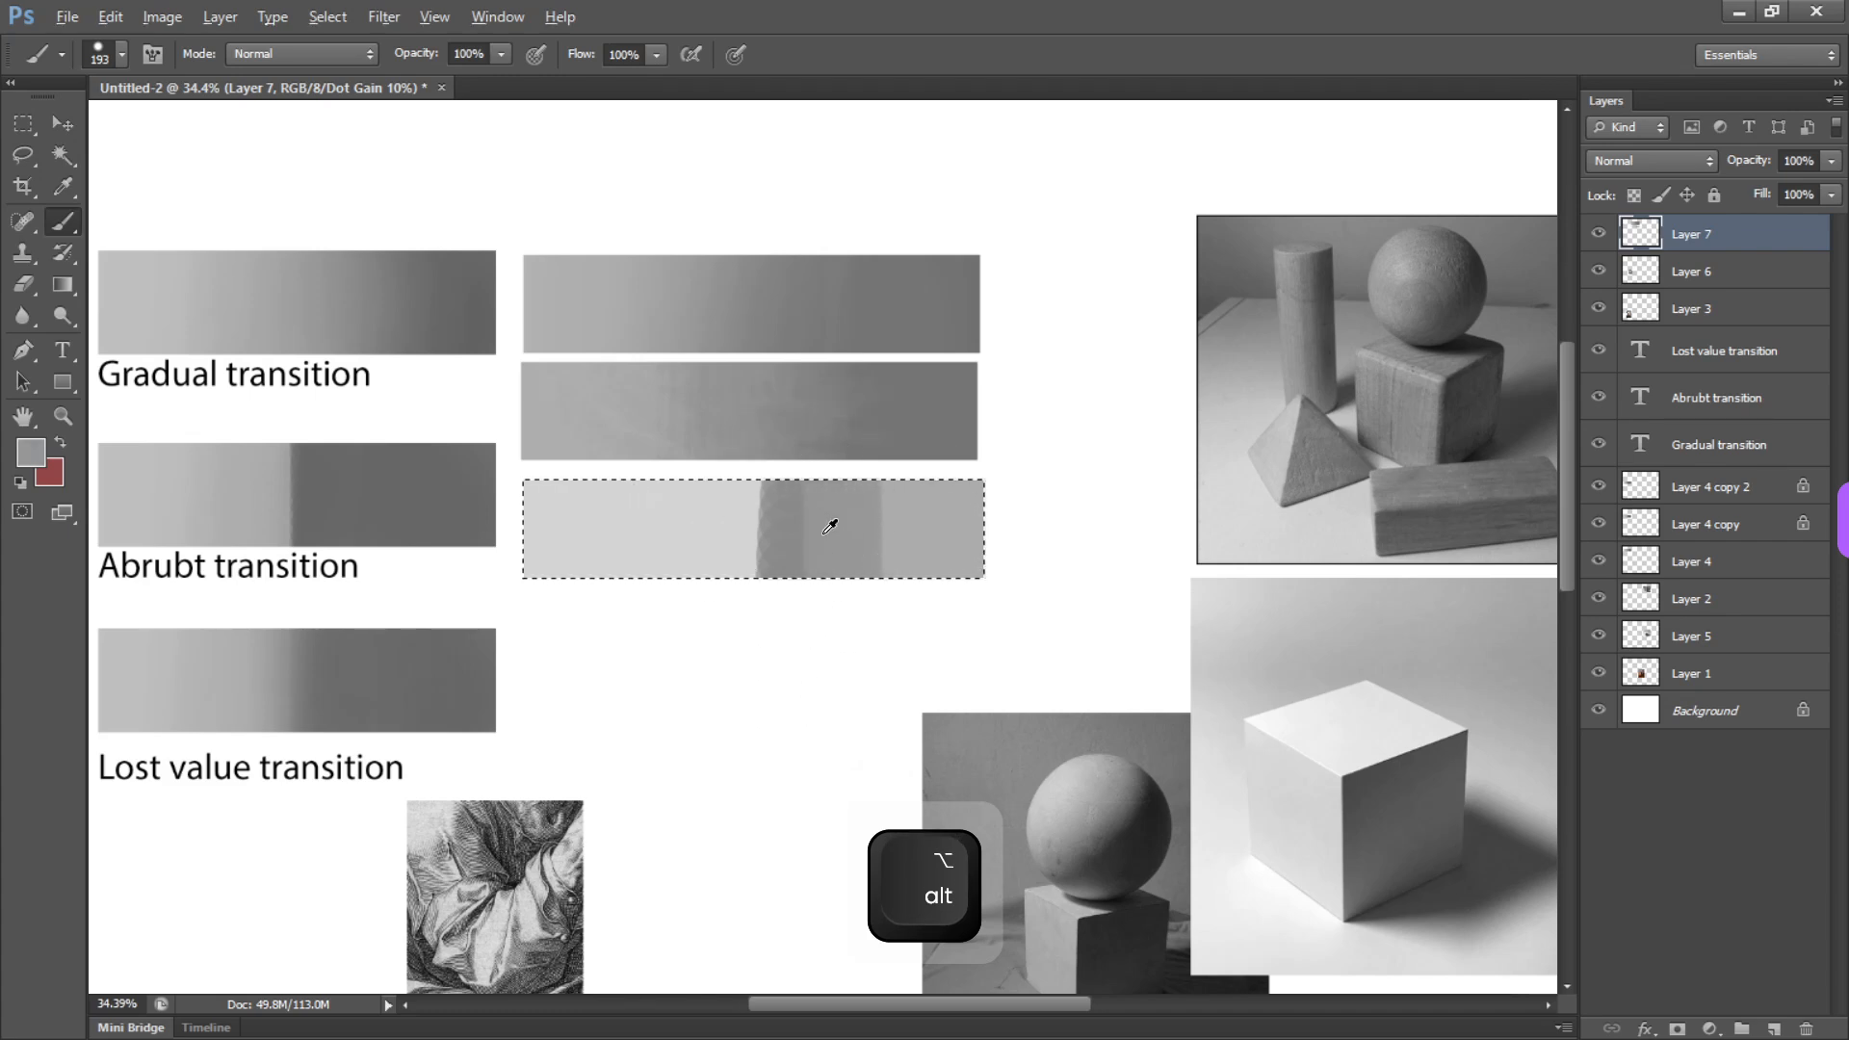
pyautogui.keyDown('alt'); pyautogui.click(704, 506); pyautogui.keyUp('alt')
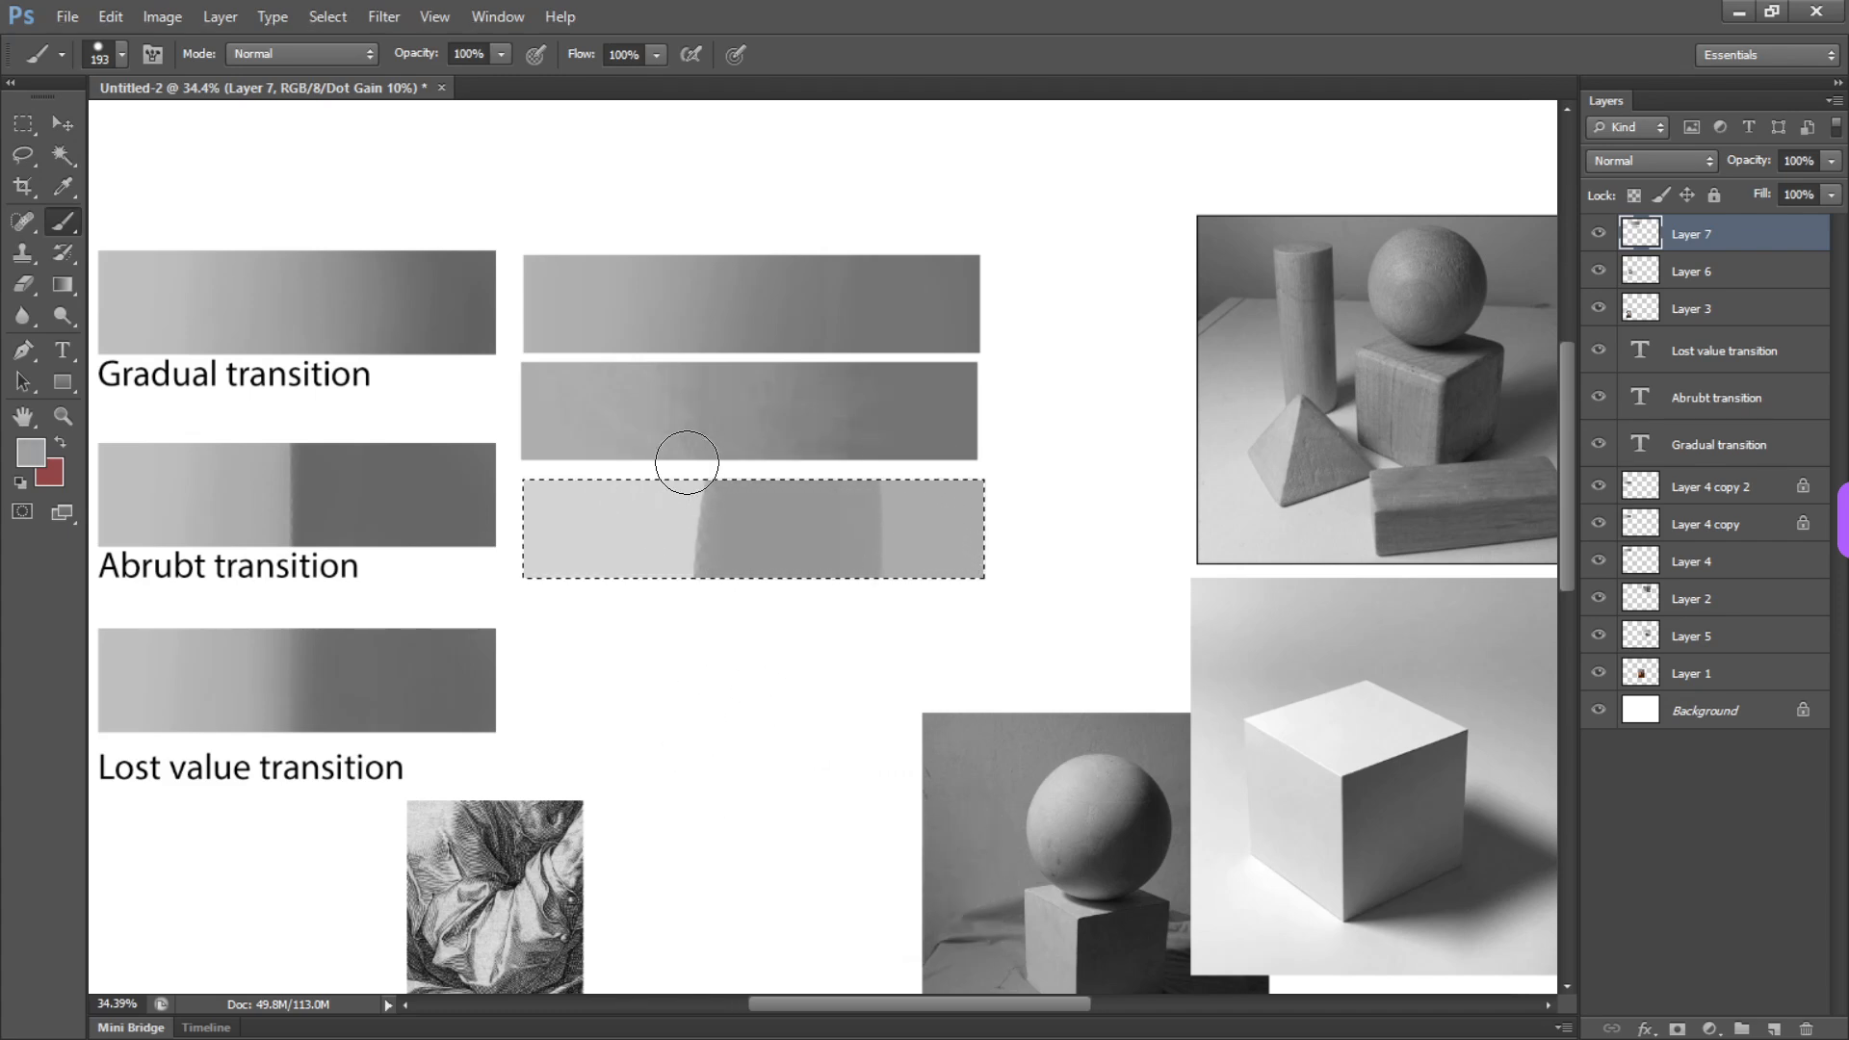
# Paint intermediate grays toward the third bar's light end and carry the darker gray across to its right end
pyautogui.moveTo(701, 559)
pyautogui.mouseDown()
pyautogui.moveTo(652, 463)
pyautogui.moveTo(600, 567)
pyautogui.mouseUp()
pyautogui.keyDown('alt'); pyautogui.click(624, 514); pyautogui.keyUp('alt')
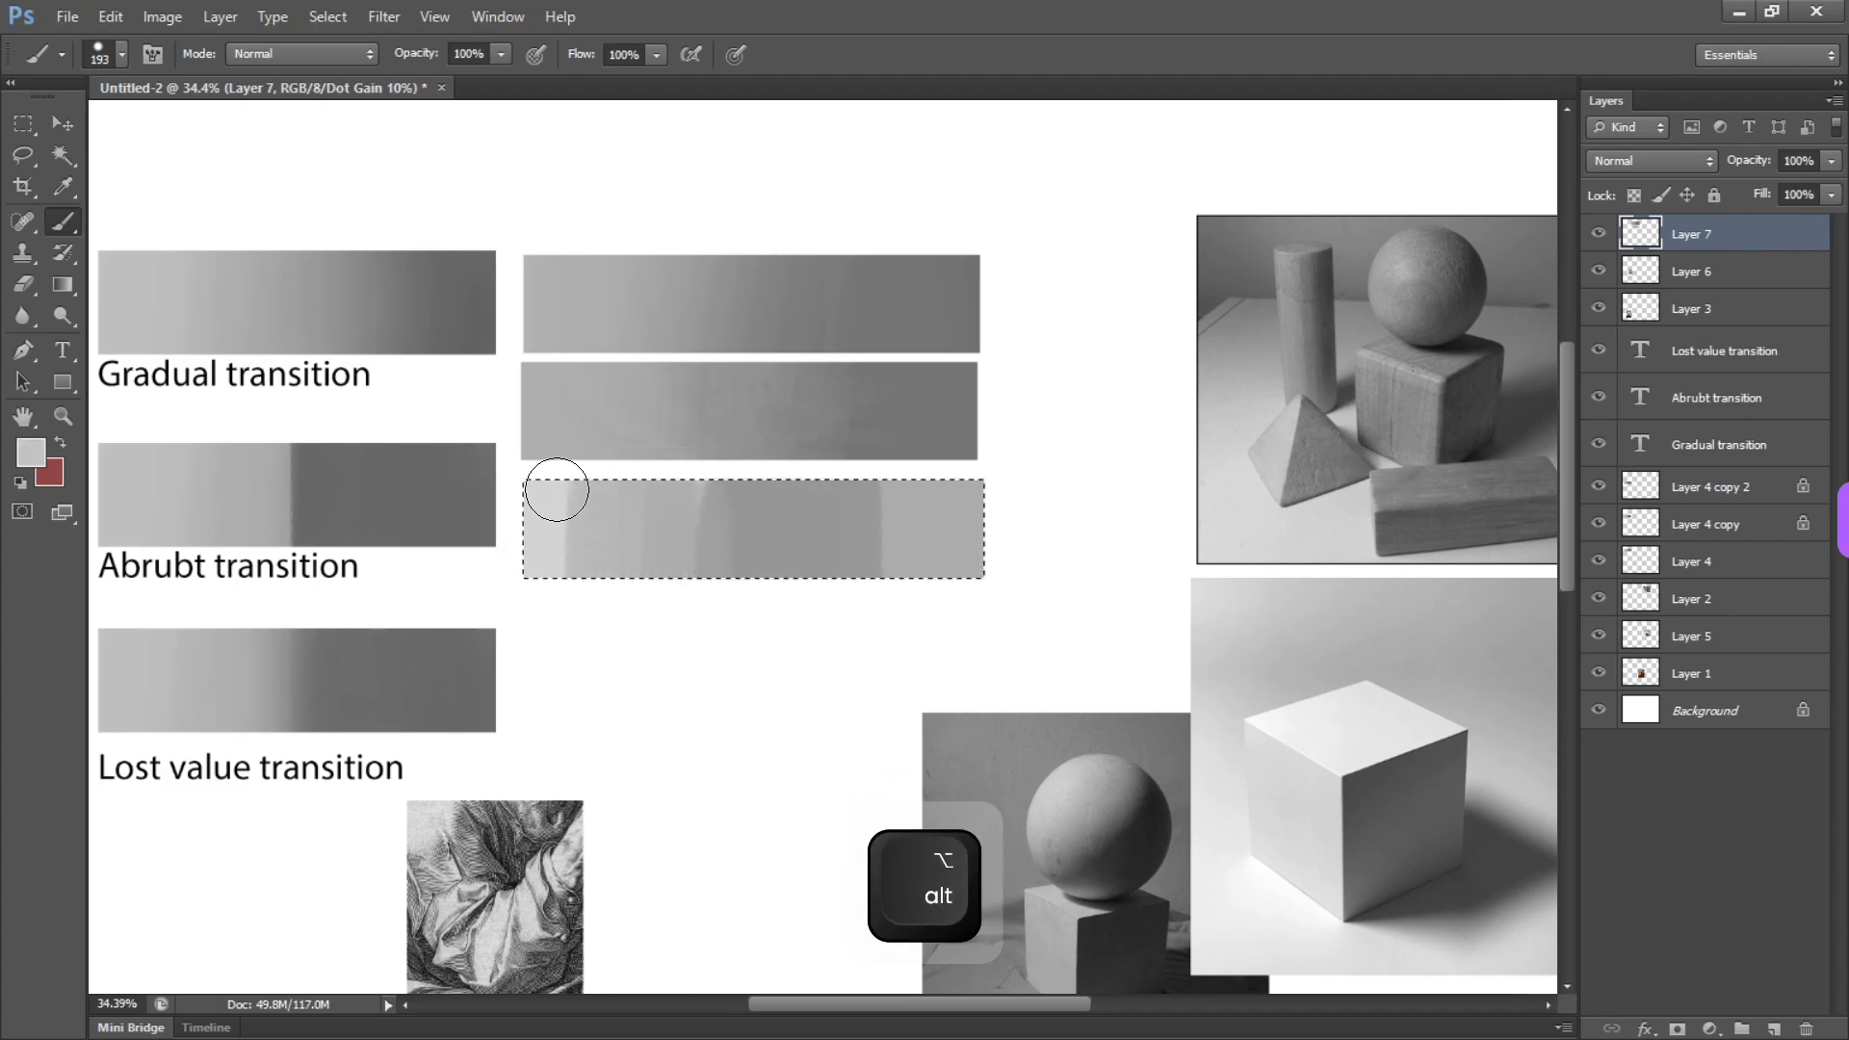
pyautogui.keyDown('alt'); pyautogui.click(835, 536); pyautogui.keyUp('alt')
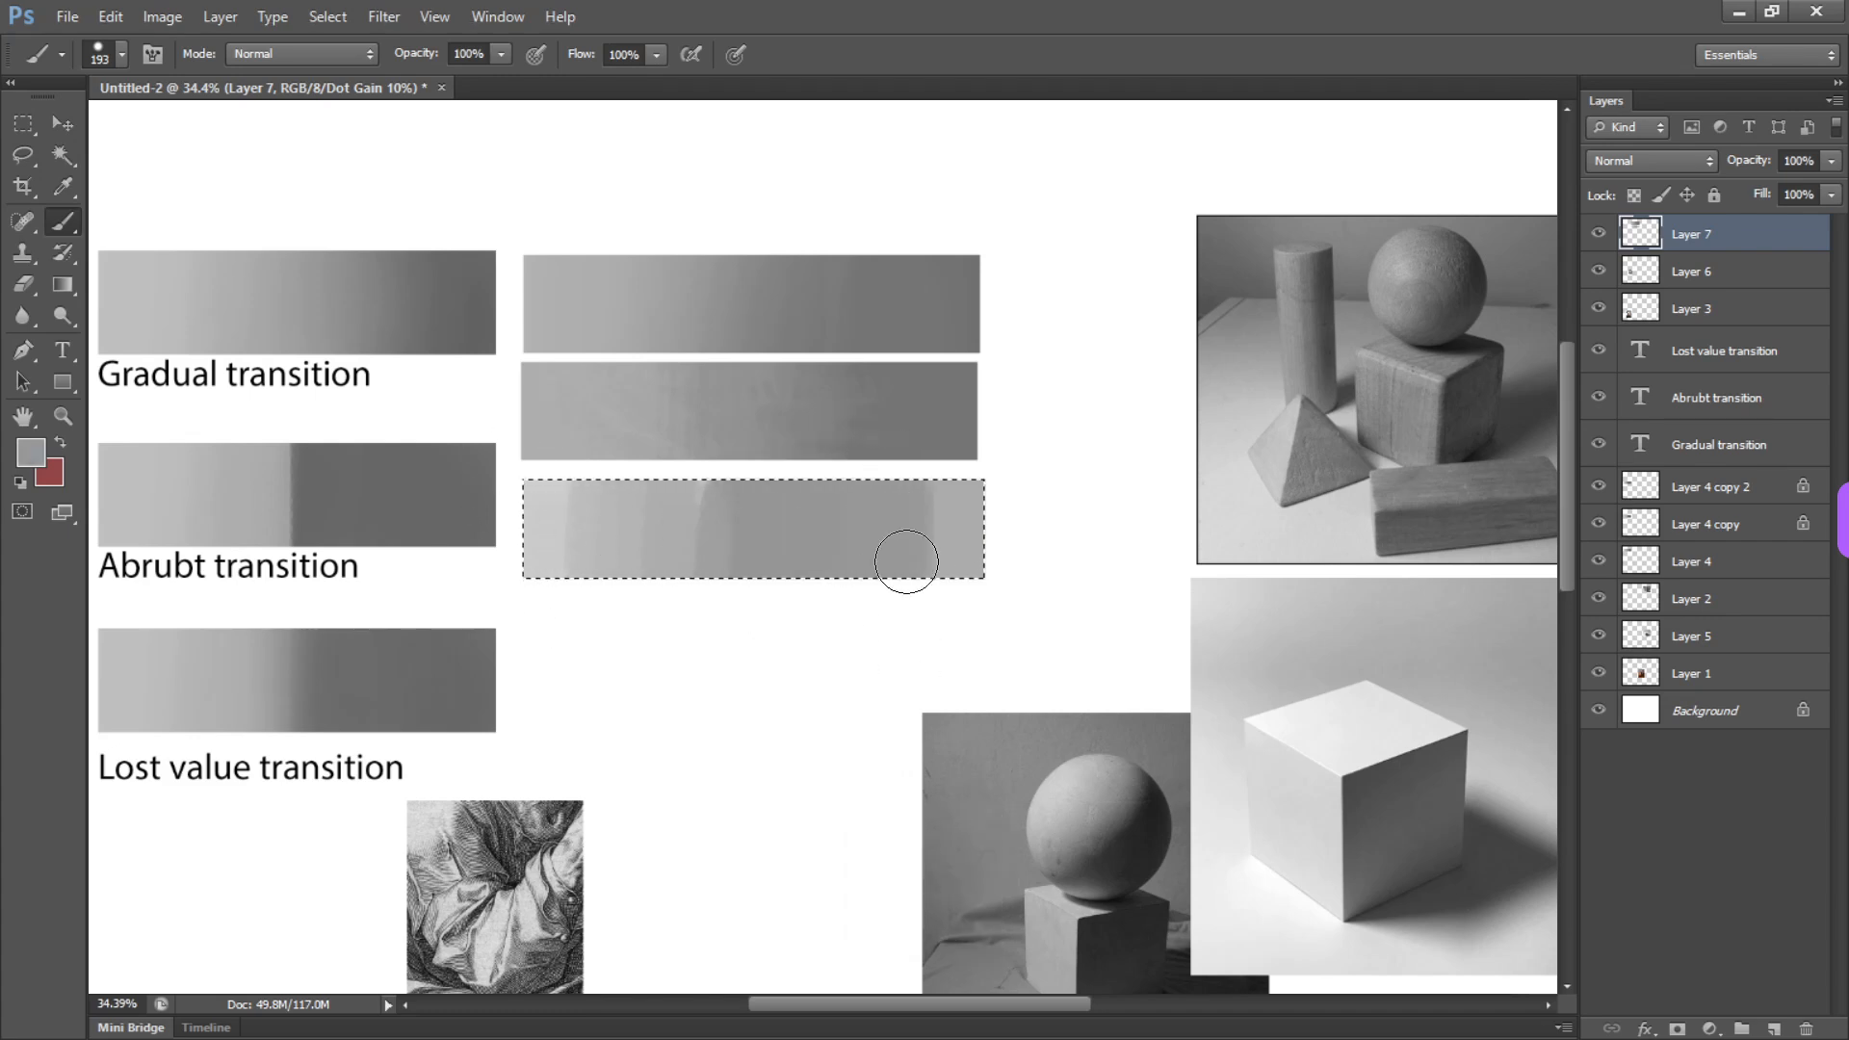
pyautogui.keyDown('alt'); pyautogui.click(916, 525); pyautogui.keyUp('alt')
pyautogui.moveTo(939, 511); pyautogui.dragTo(1025, 546)
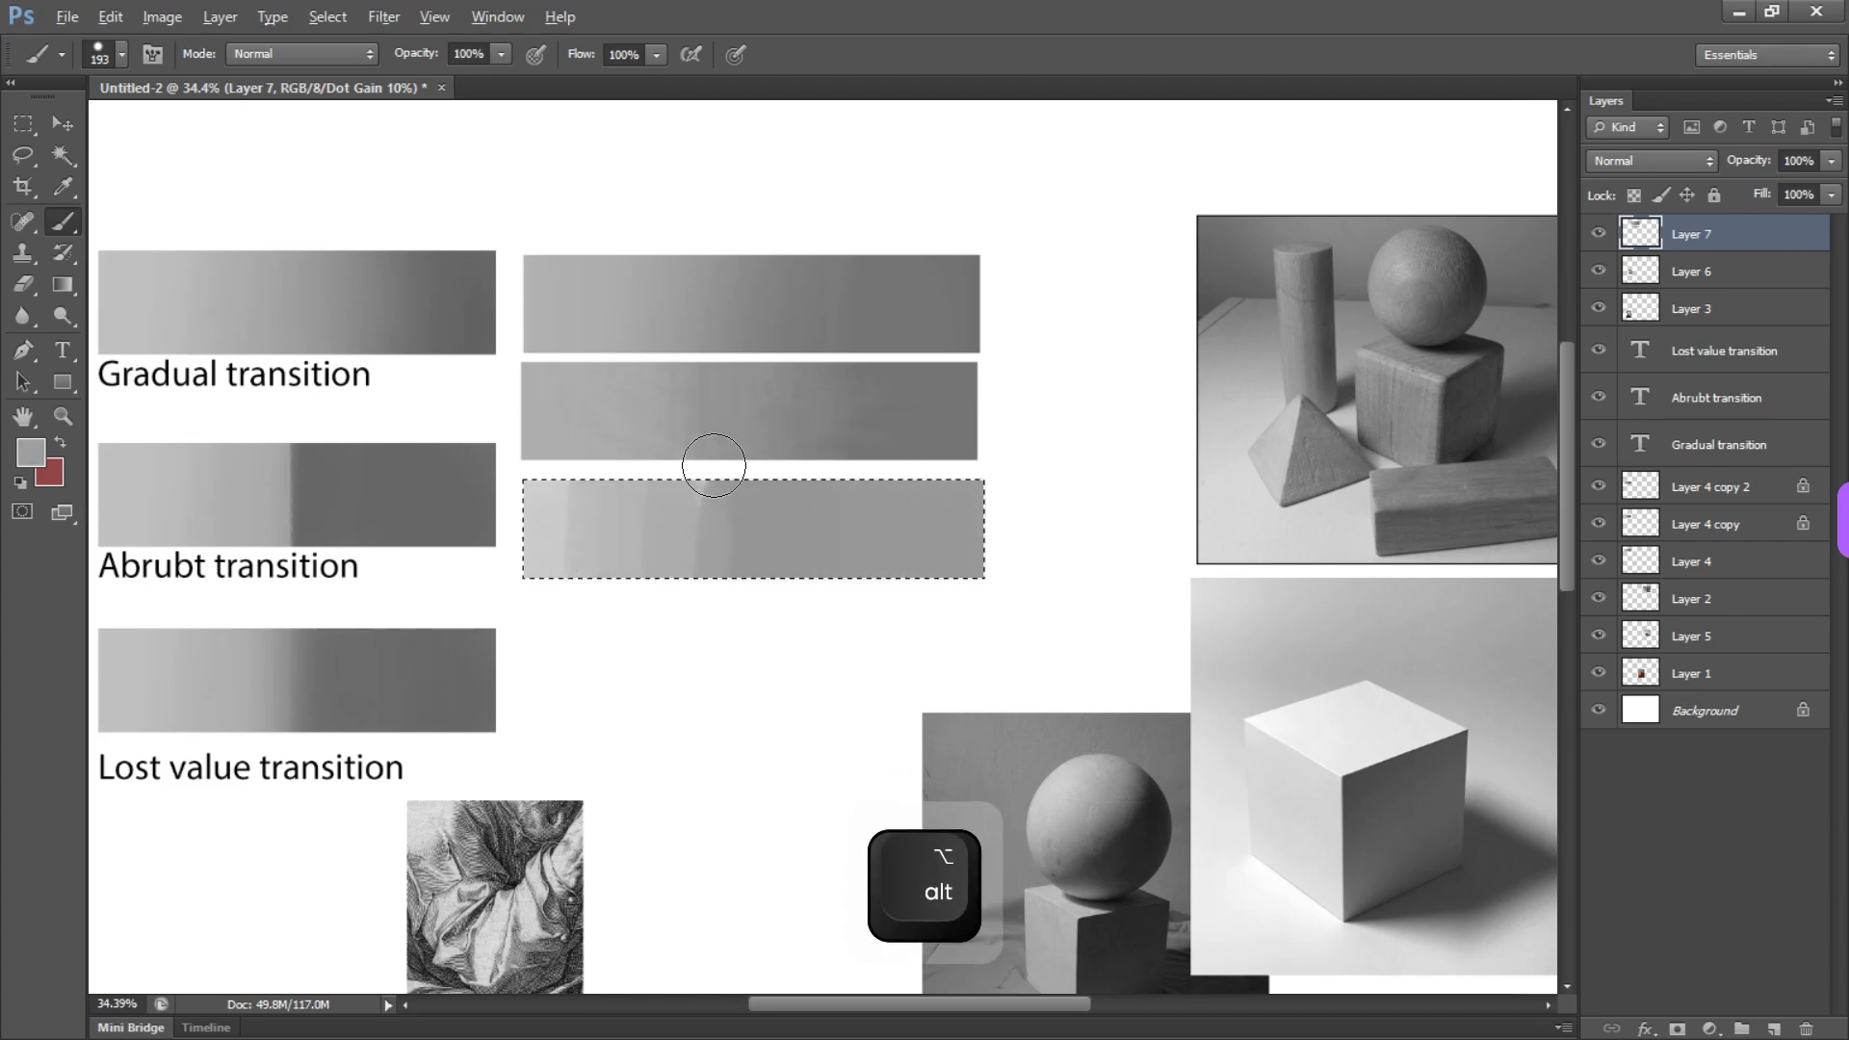
# Enlarge the round brush to 583 px, set its opacity to 40%, and blend sampled grays across the third bar
pyautogui.moveTo(782, 517); pyautogui.dragTo(881, 561)
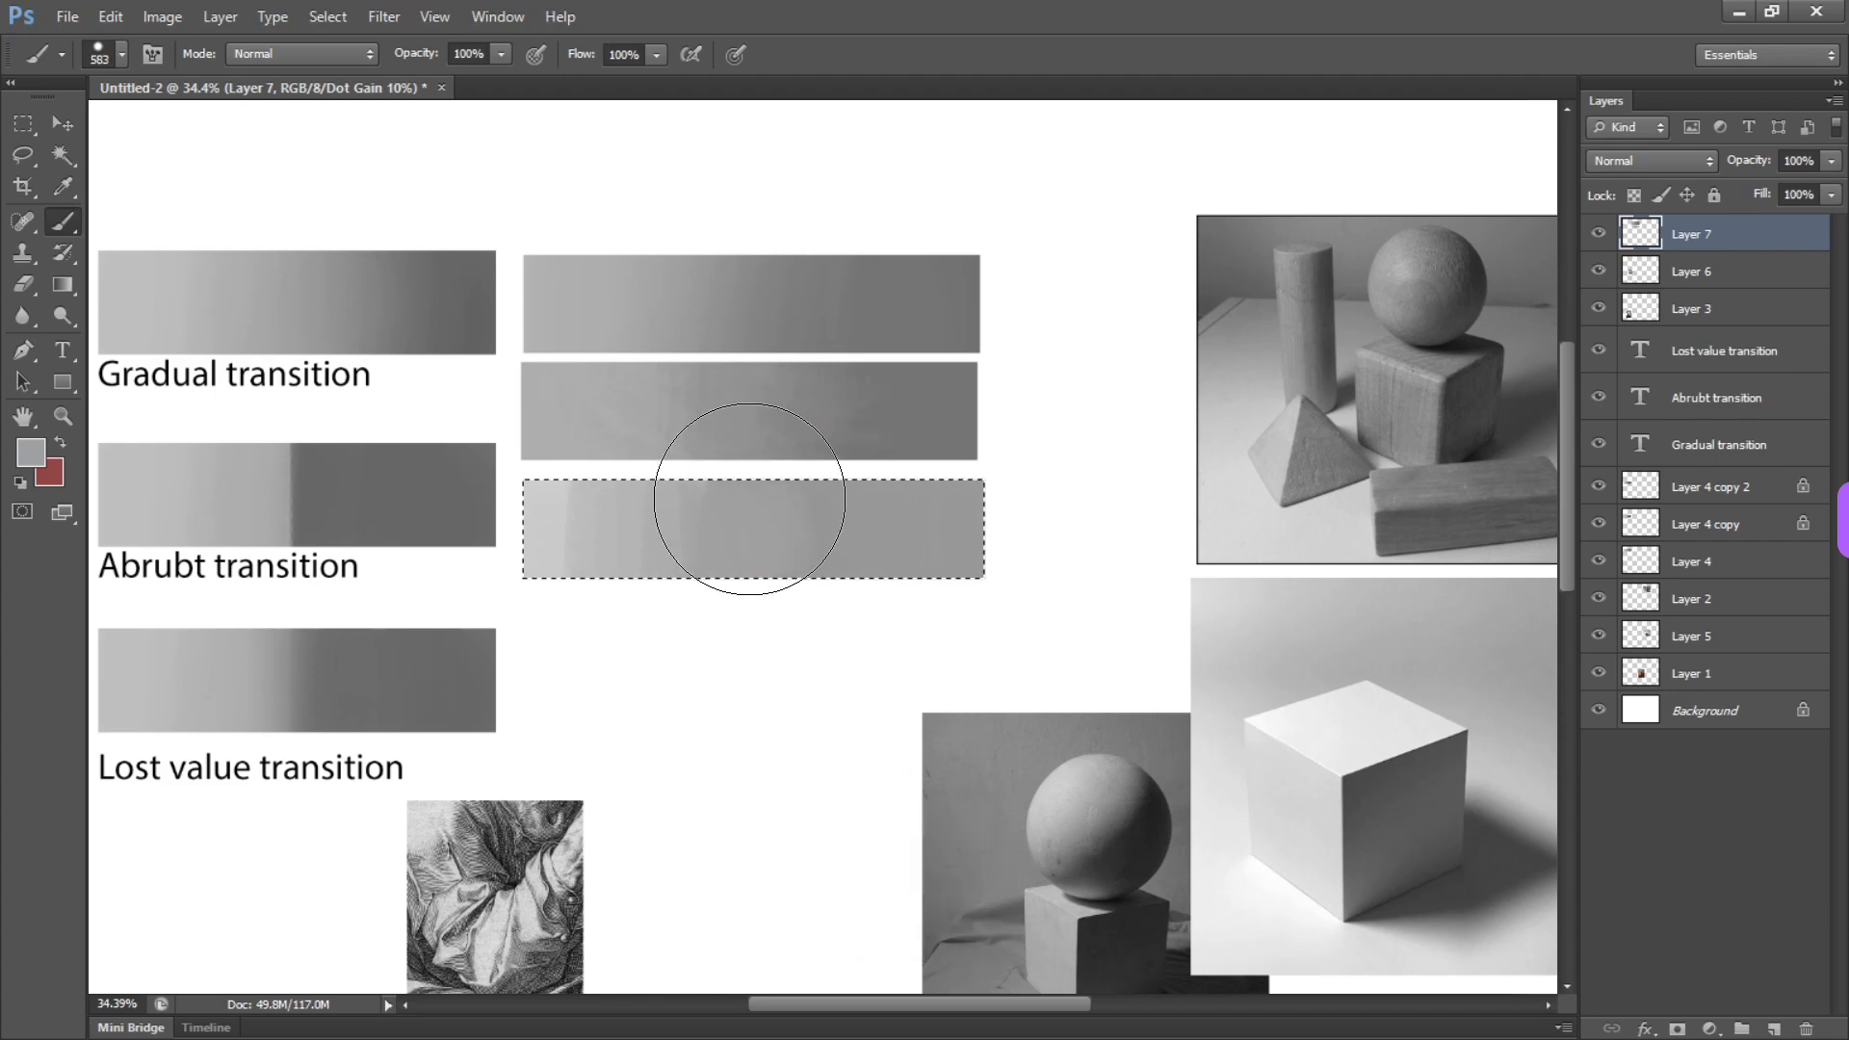
pyautogui.press('4')
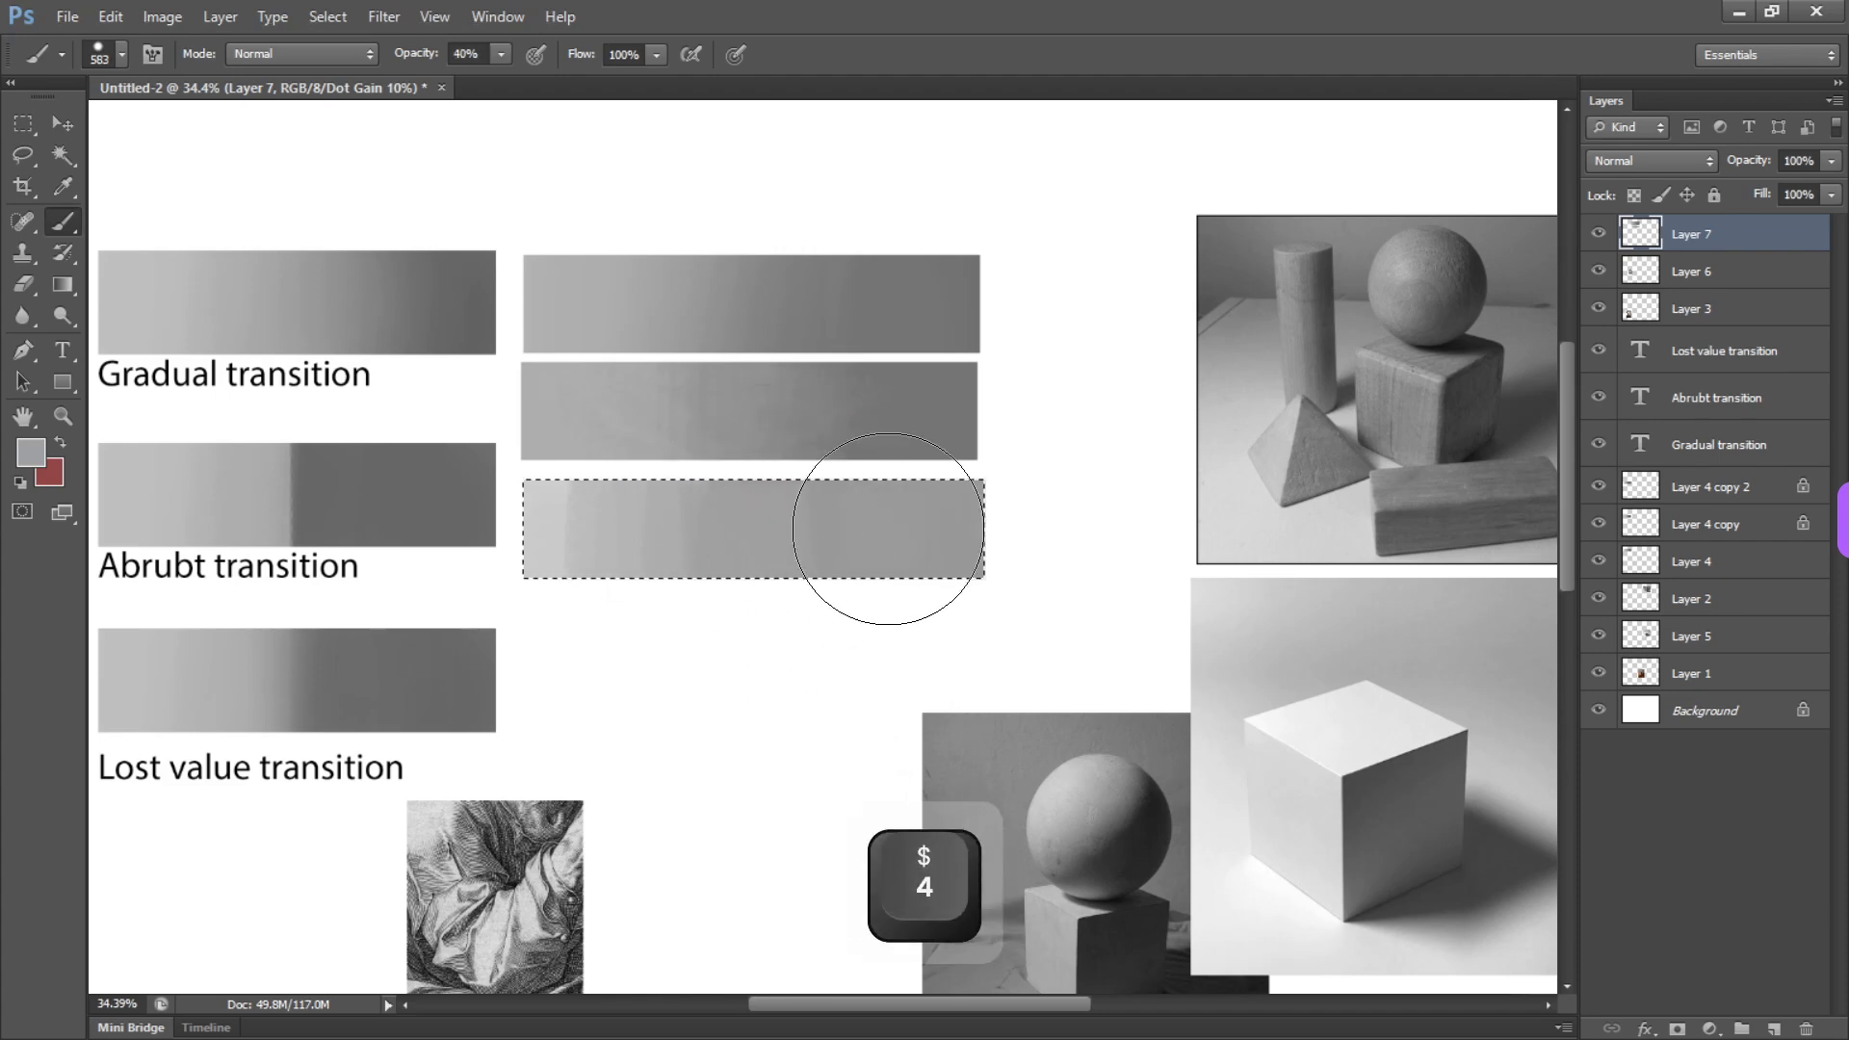
pyautogui.keyDown('alt'); pyautogui.click(537, 516); pyautogui.keyUp('alt')
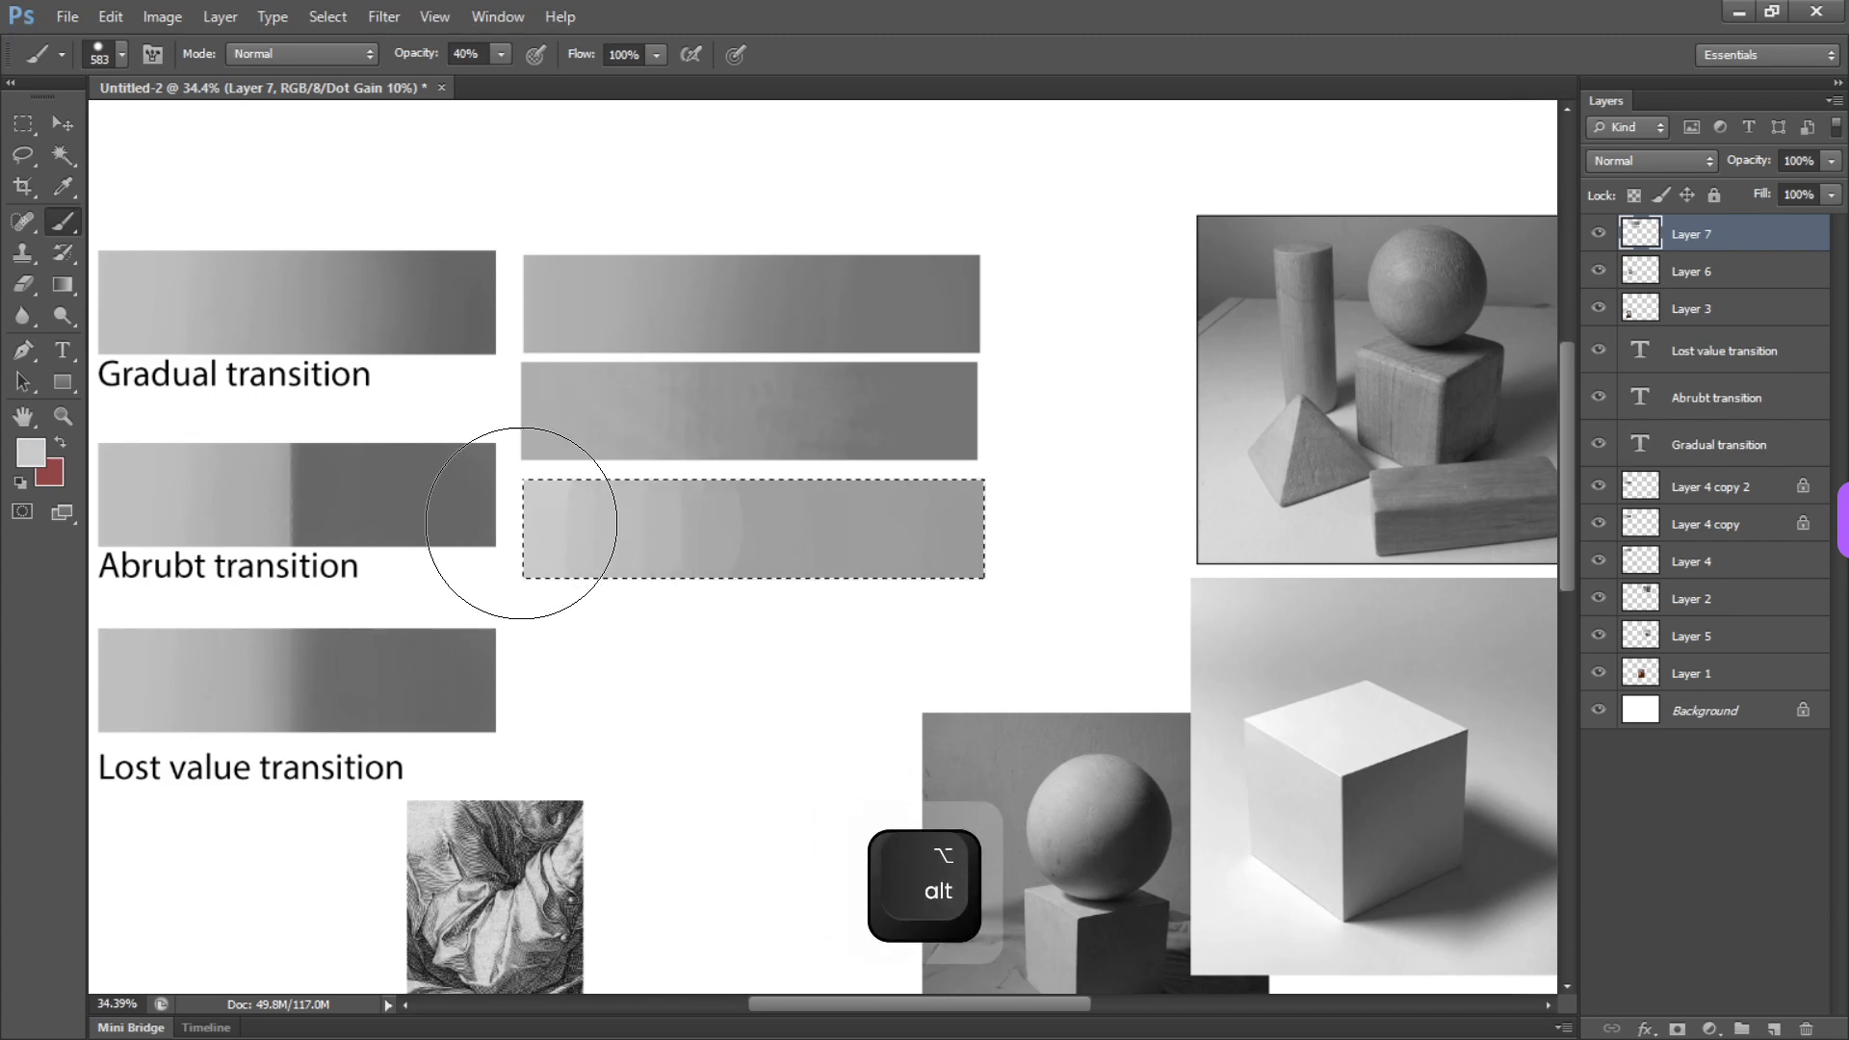
pyautogui.keyDown('alt'); pyautogui.click(922, 535); pyautogui.keyUp('alt')
pyautogui.moveTo(768, 687)
pyautogui.mouseDown()
pyautogui.moveTo(735, 504)
pyautogui.moveTo(1091, 466)
pyautogui.mouseUp()
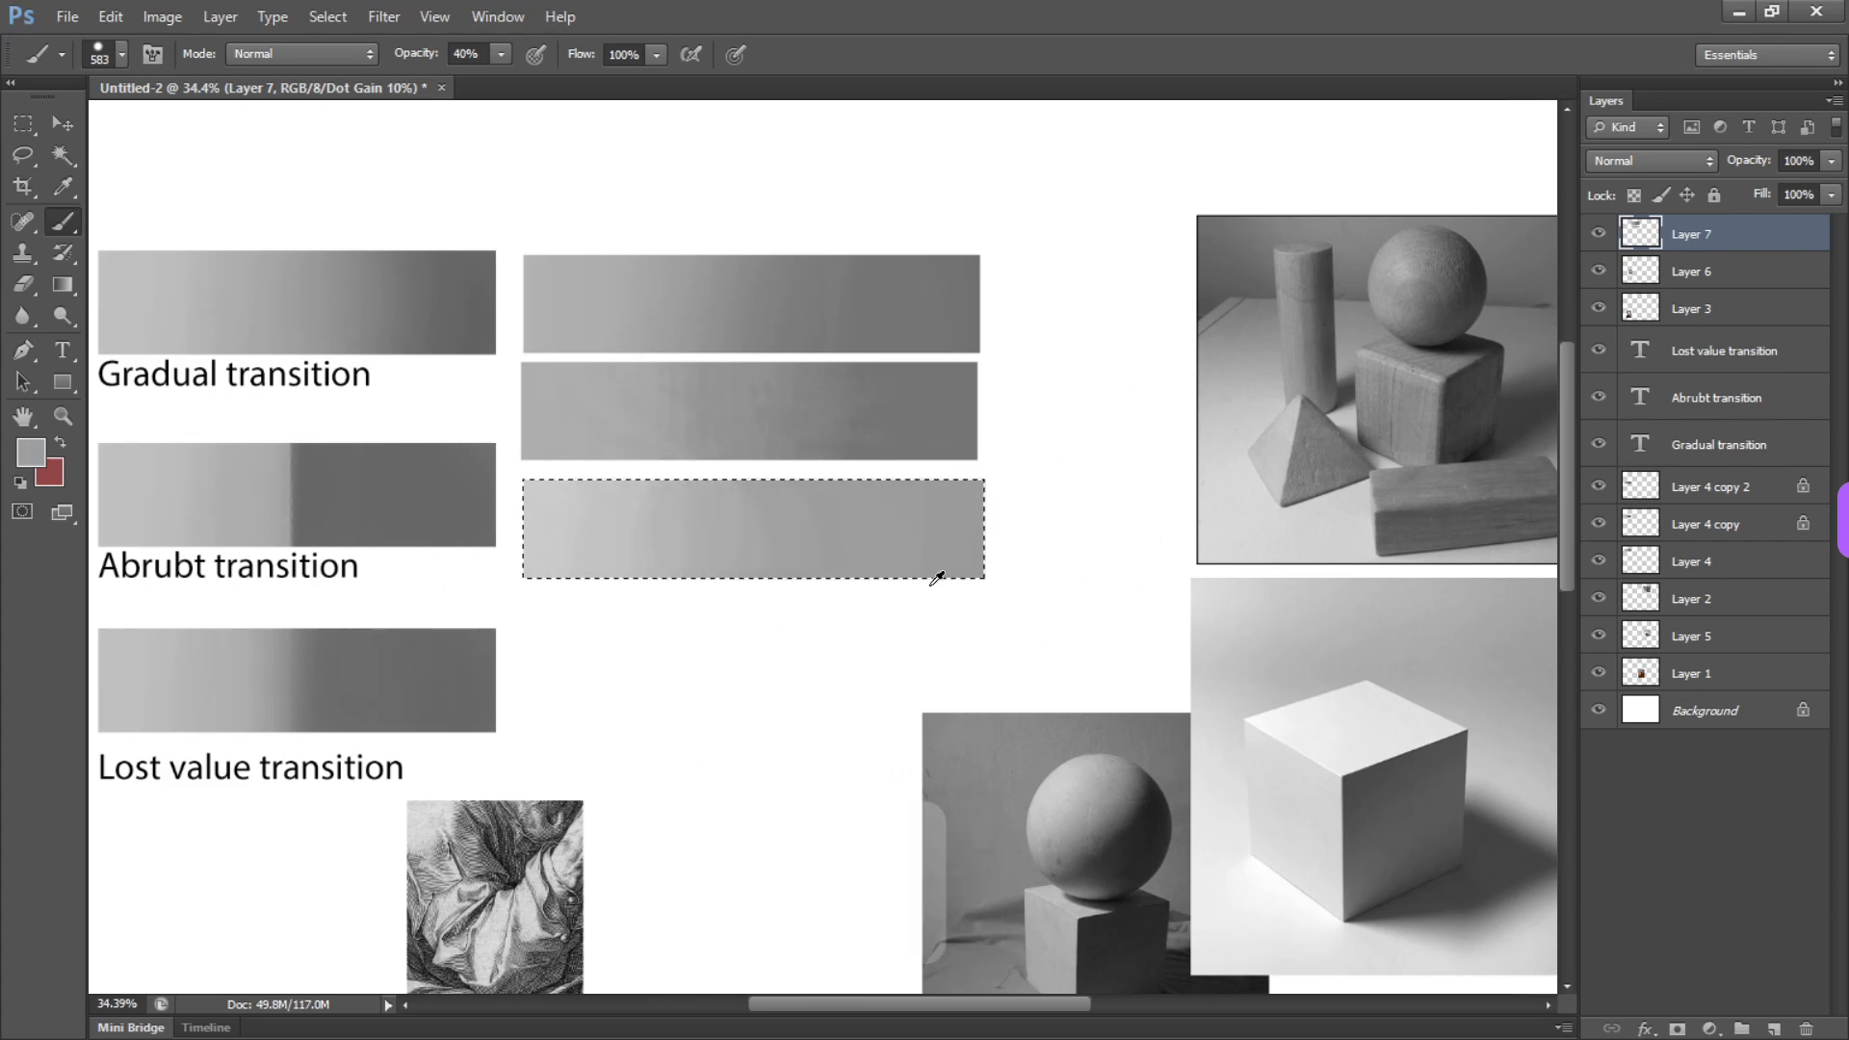
pyautogui.moveTo(940, 578); pyautogui.dragTo(761, 545)
pyautogui.moveTo(838, 463); pyautogui.dragTo(948, 507)
# Make a rectangular selection on the blank canvas right of the cube photo, about the same size as the photo
pyautogui.moveTo(1252, 305); pyautogui.dragTo(665, 569)
pyautogui.moveTo(756, 867)
pyautogui.mouseDown()
pyautogui.moveTo(677, 479)
pyautogui.moveTo(634, 486)
pyautogui.mouseUp()
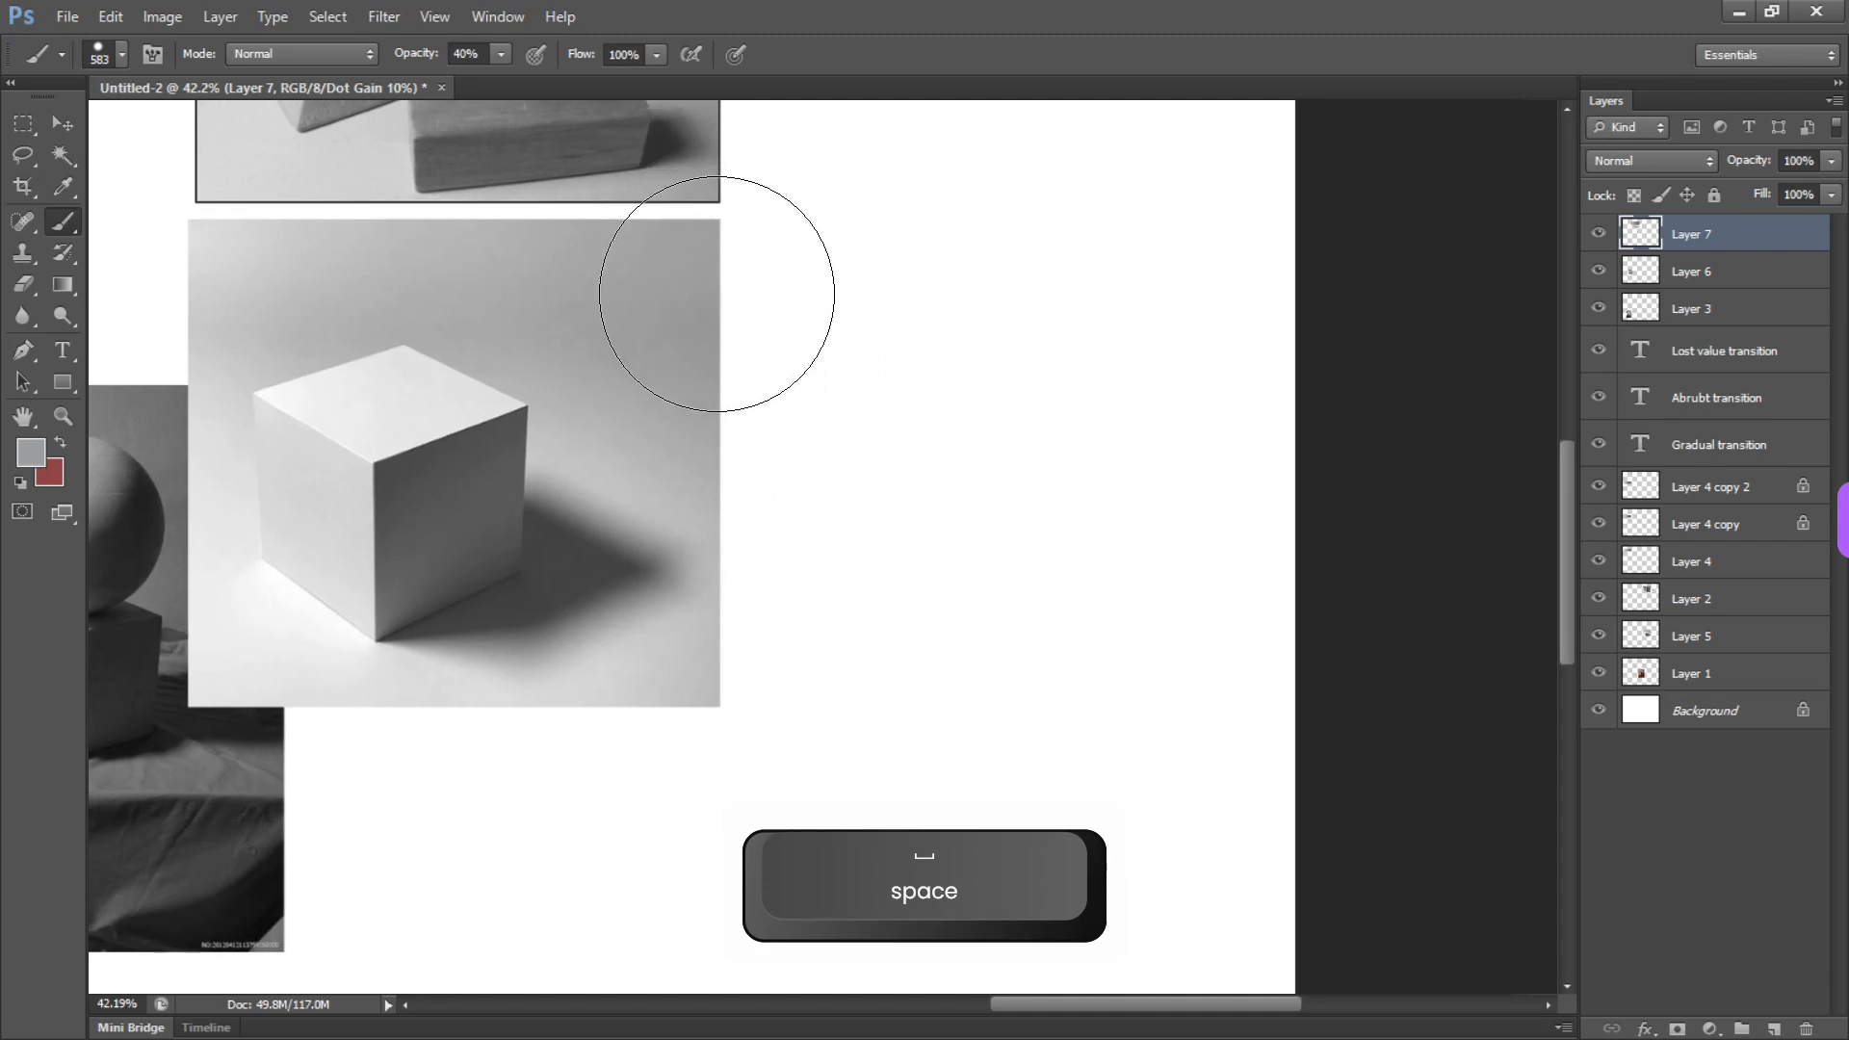
pyautogui.press('m')
pyautogui.moveTo(739, 228); pyautogui.dragTo(1279, 708)
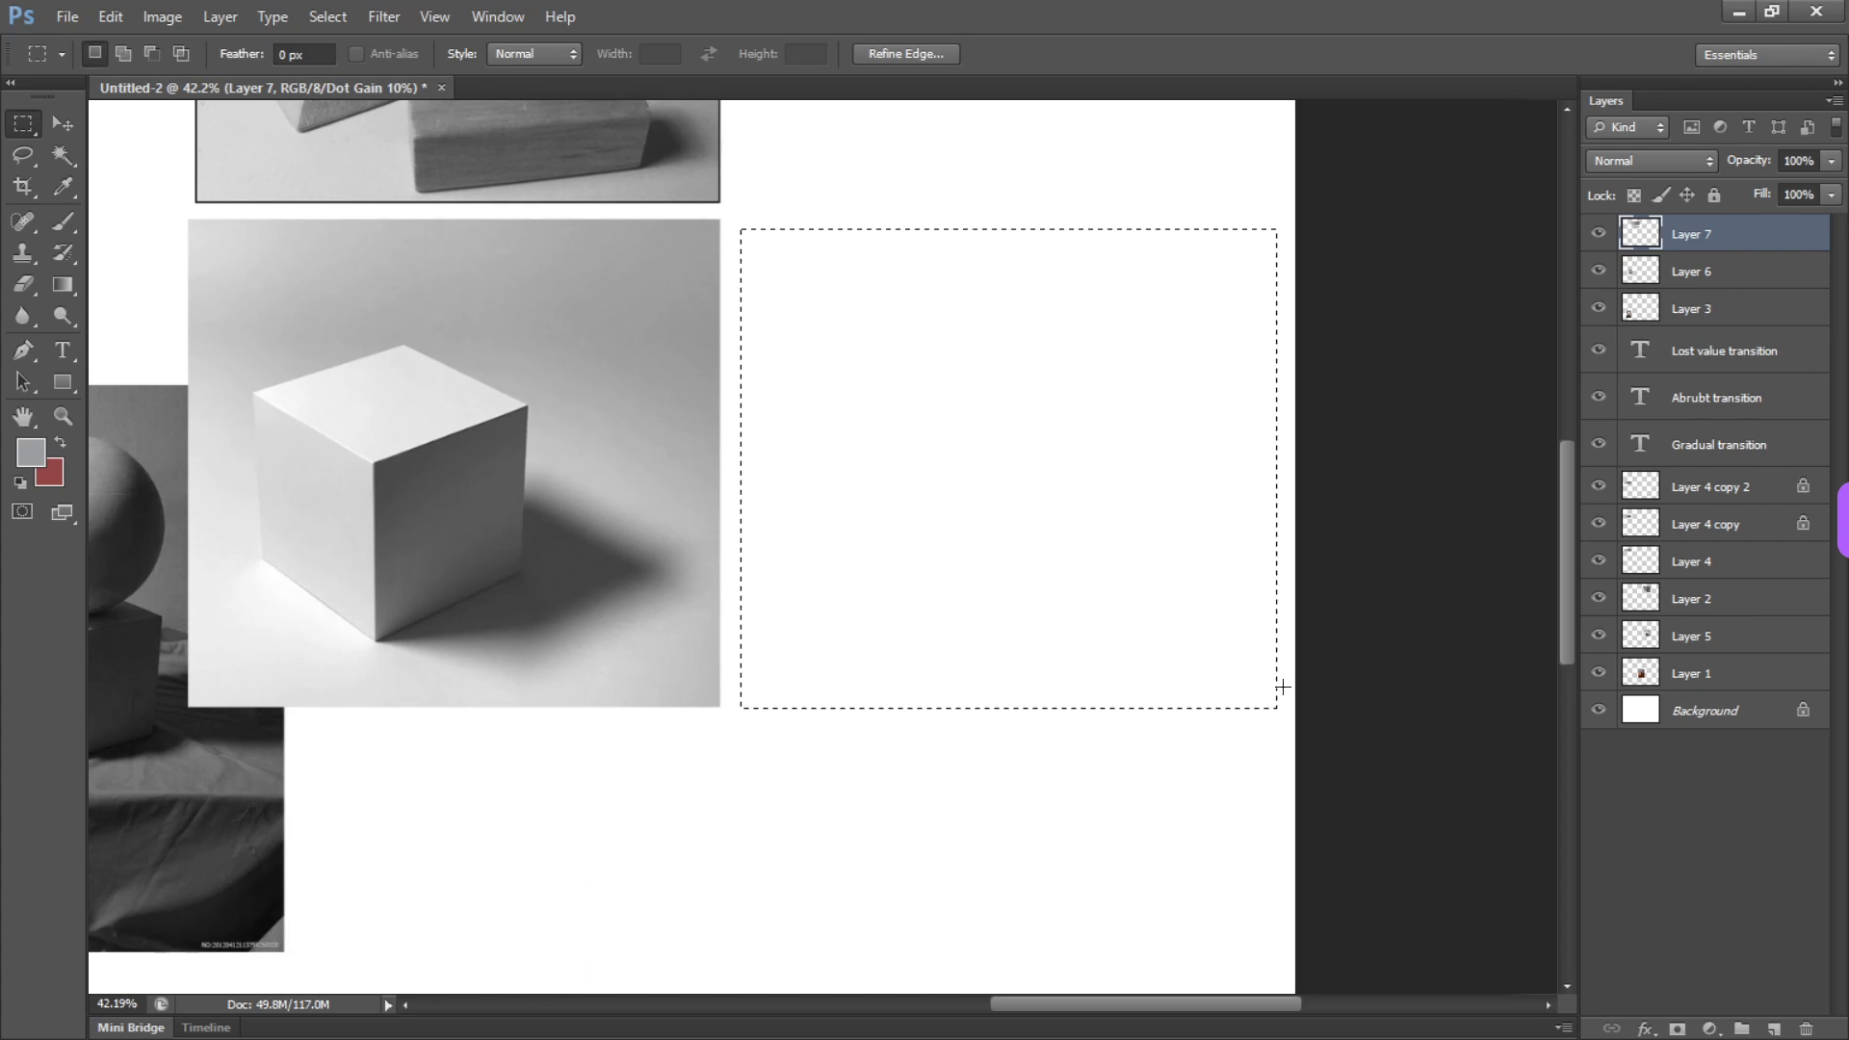
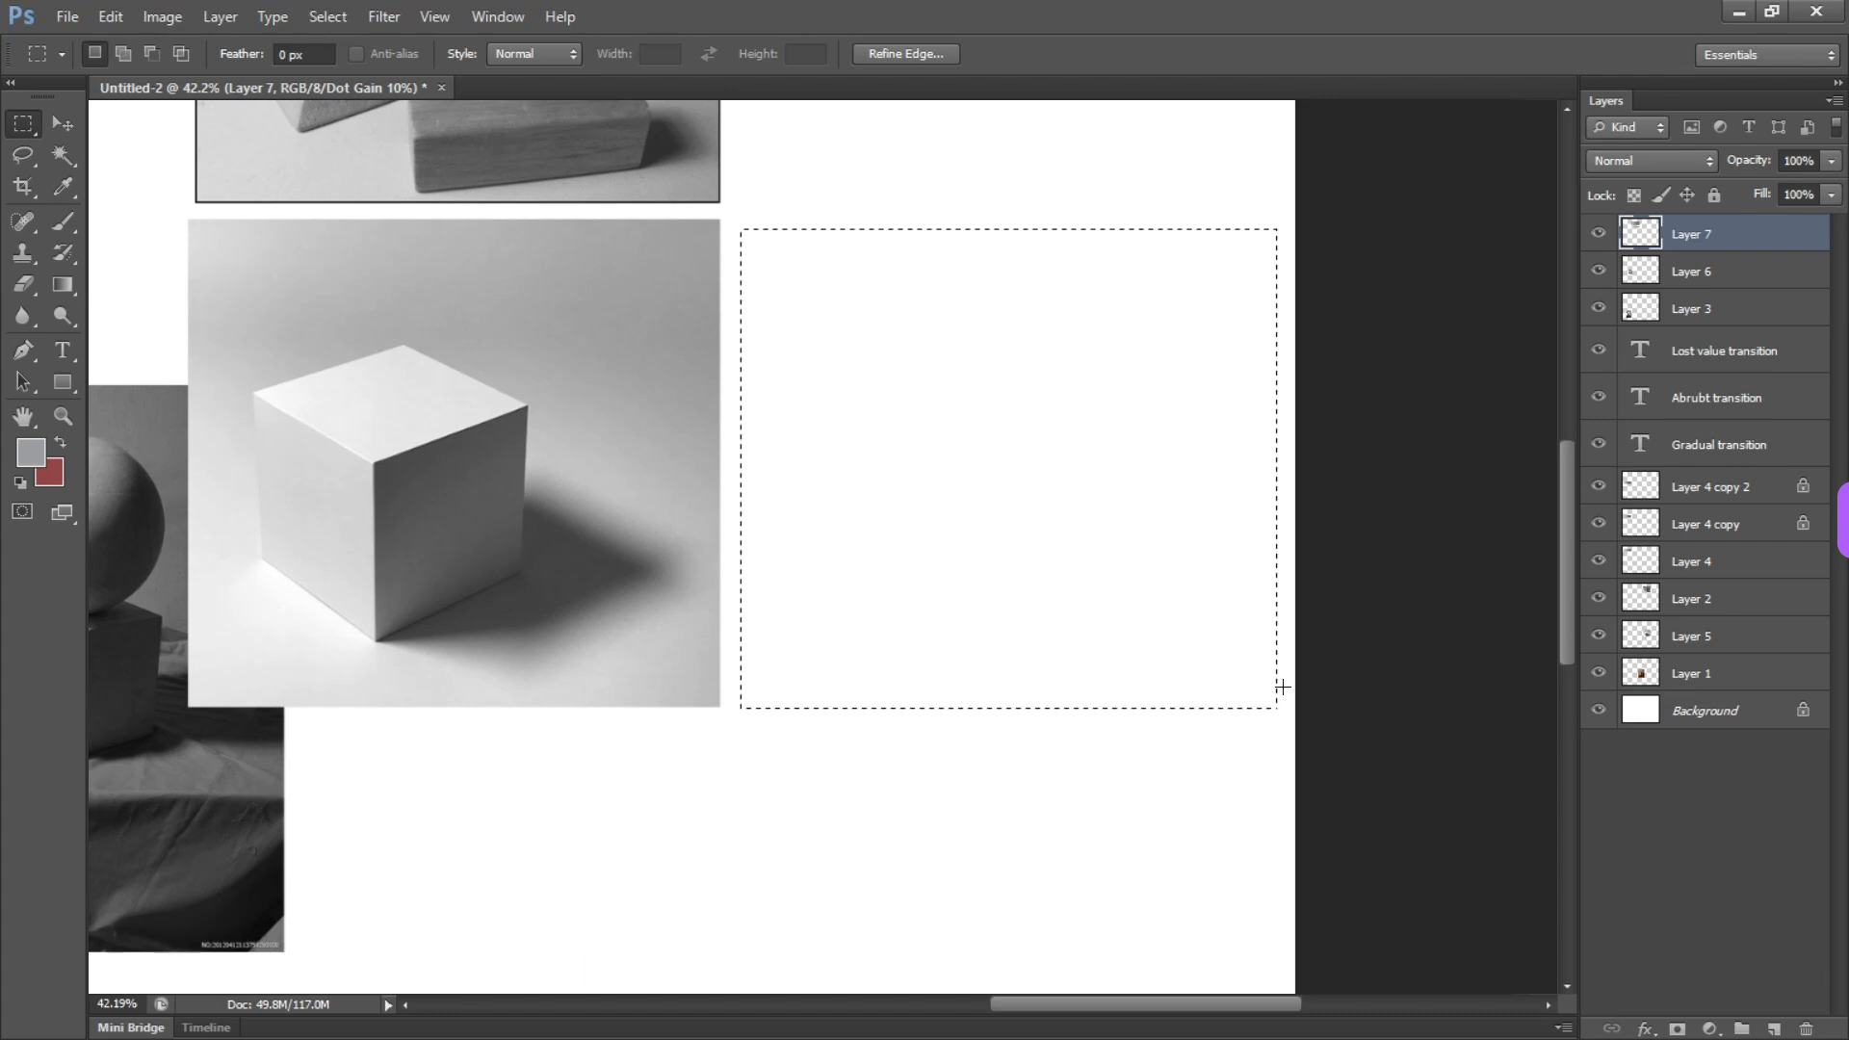
# Fill the rectangular selection beside the cube photo with the current gray and clear the selection
pyautogui.press('b')
pyautogui.press('alt')
pyautogui.hotkey('alt', 'BackSpace')
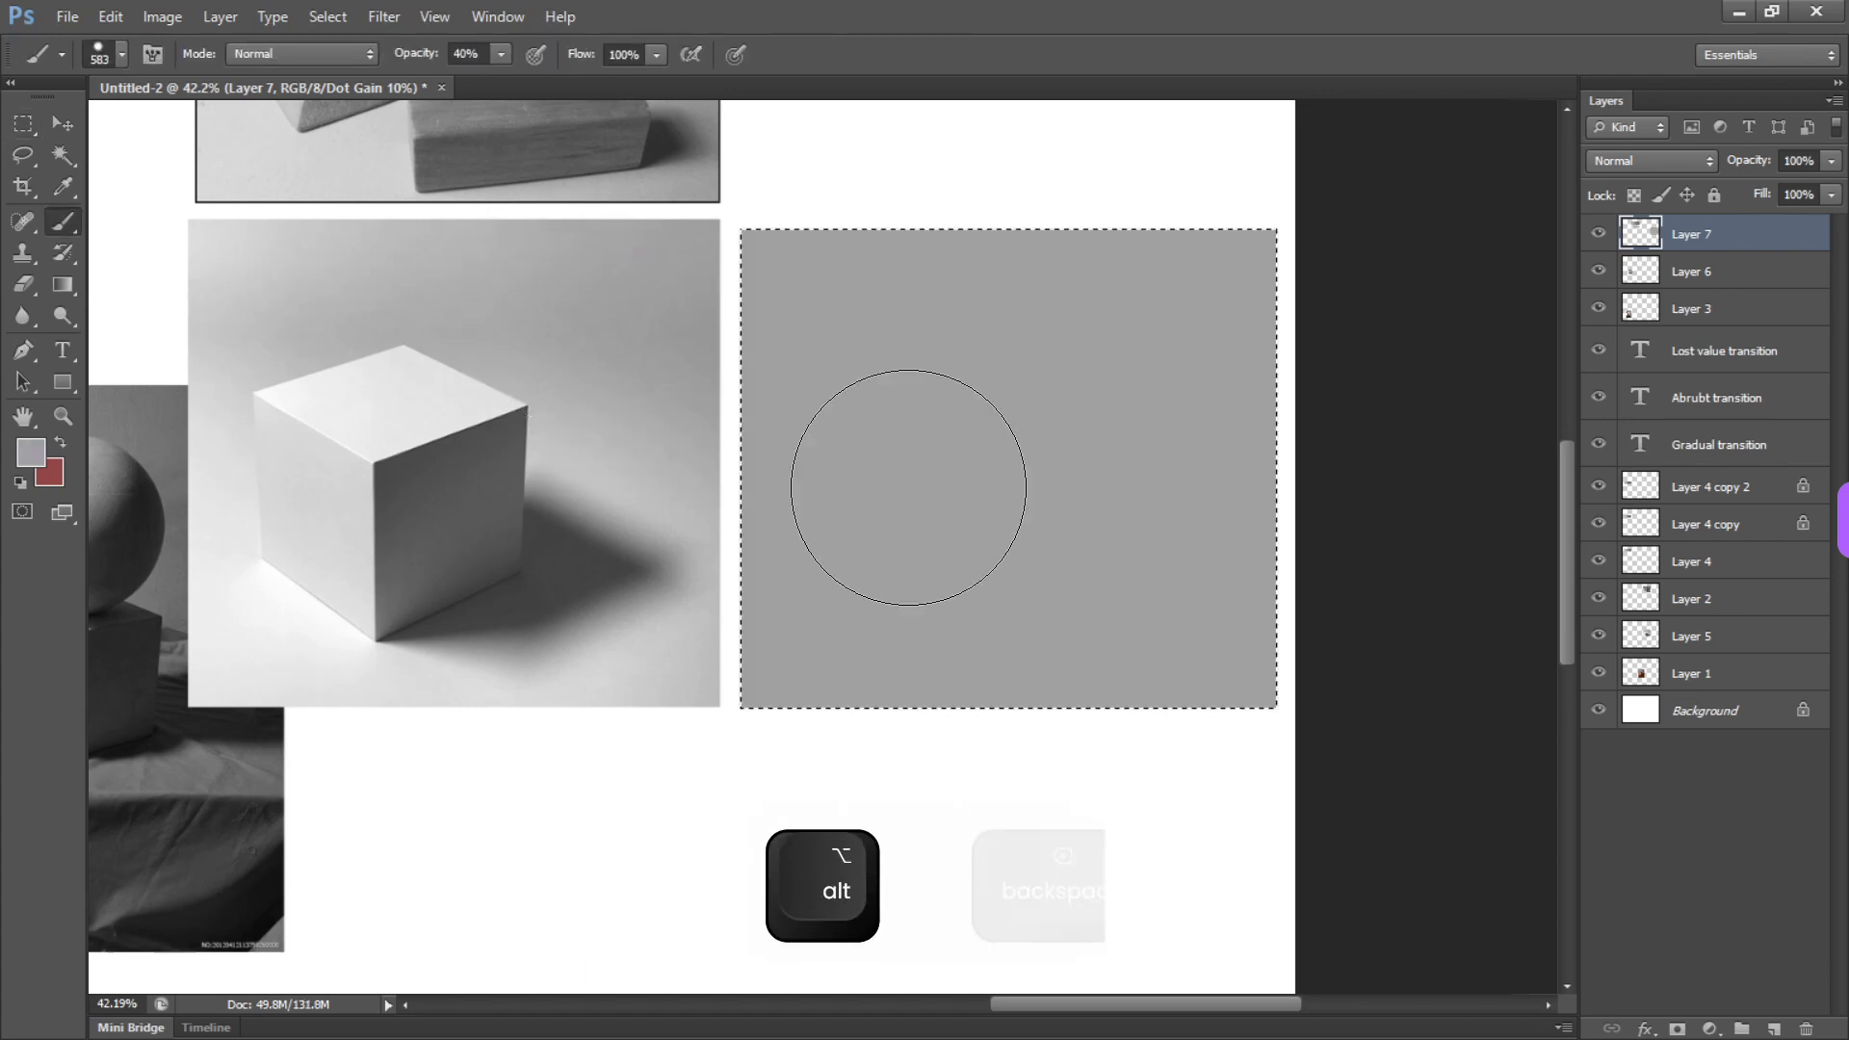
pyautogui.hotkey('ctrl', 'd')
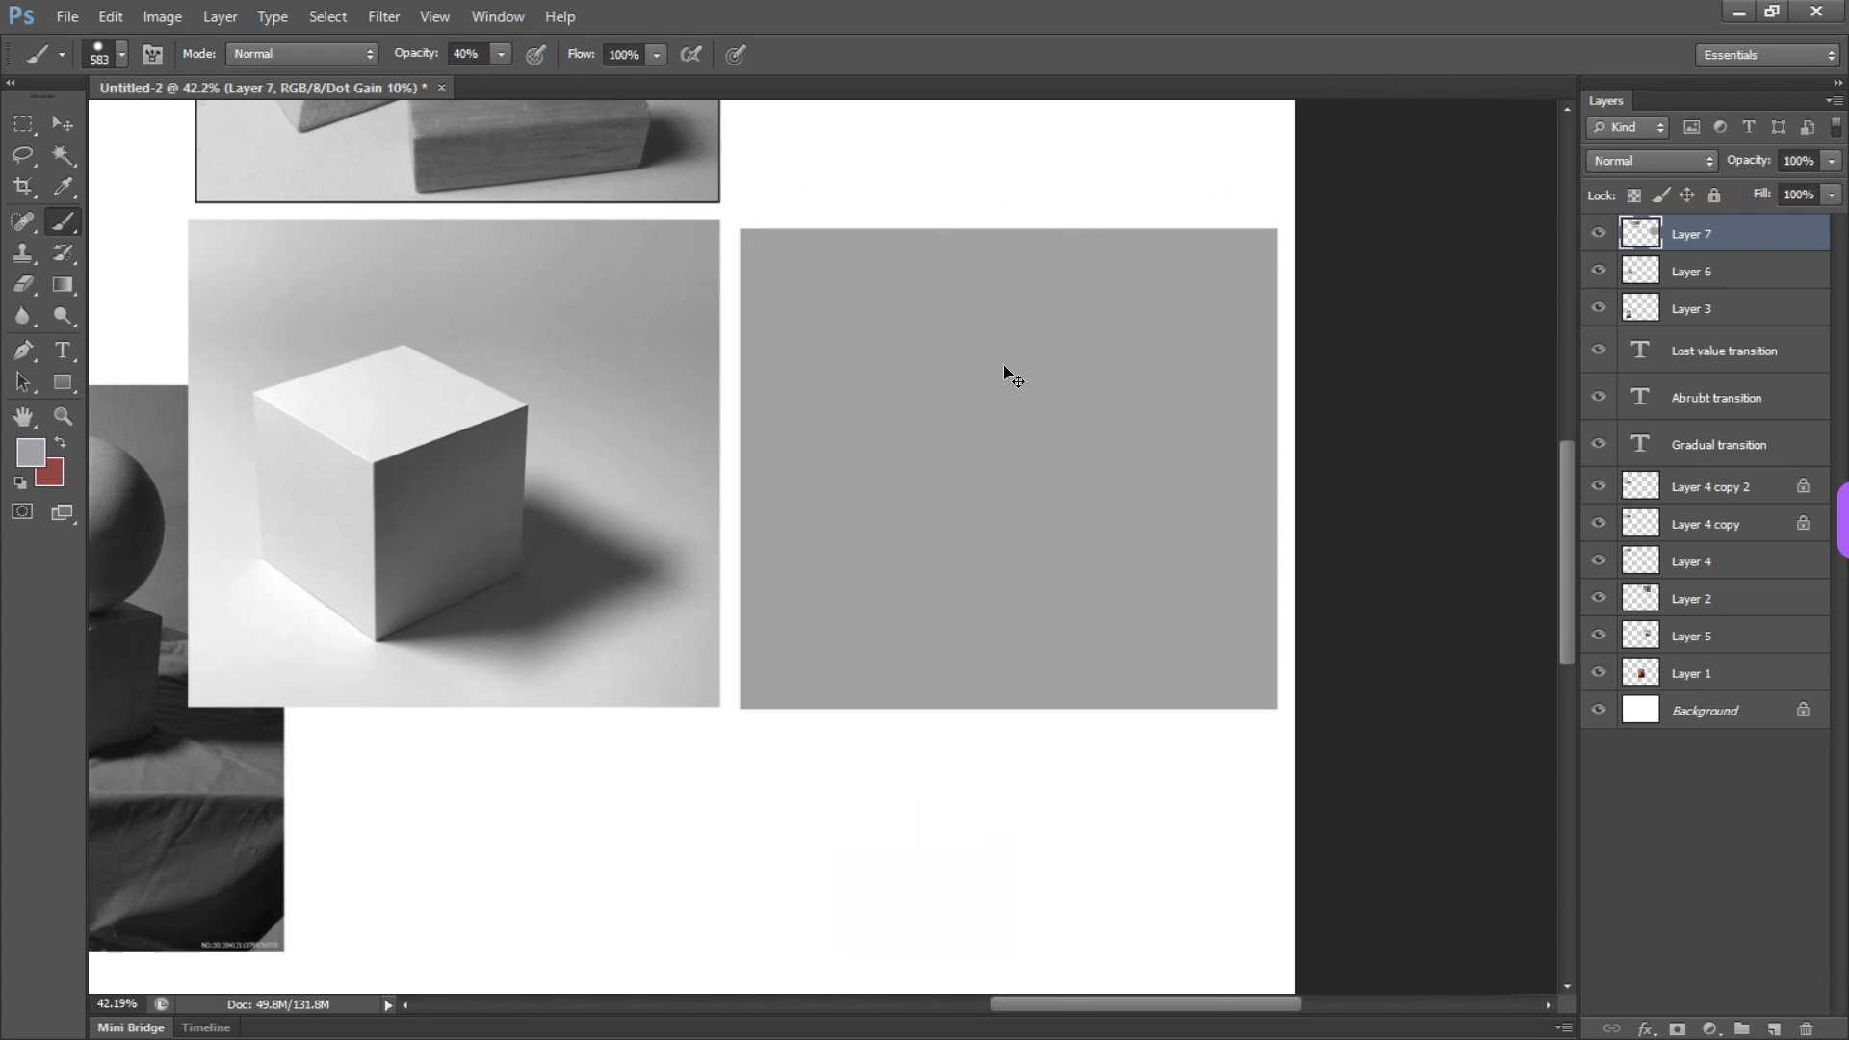
# Cut the gray rectangle, paste it in place on its own layer, and lock that layer's transparent pixels
pyautogui.press('v')
pyautogui.moveTo(1042, 489)
pyautogui.mouseDown()
pyautogui.moveTo(1011, 491)
pyautogui.moveTo(1028, 472)
pyautogui.moveTo(1038, 494)
pyautogui.mouseUp()
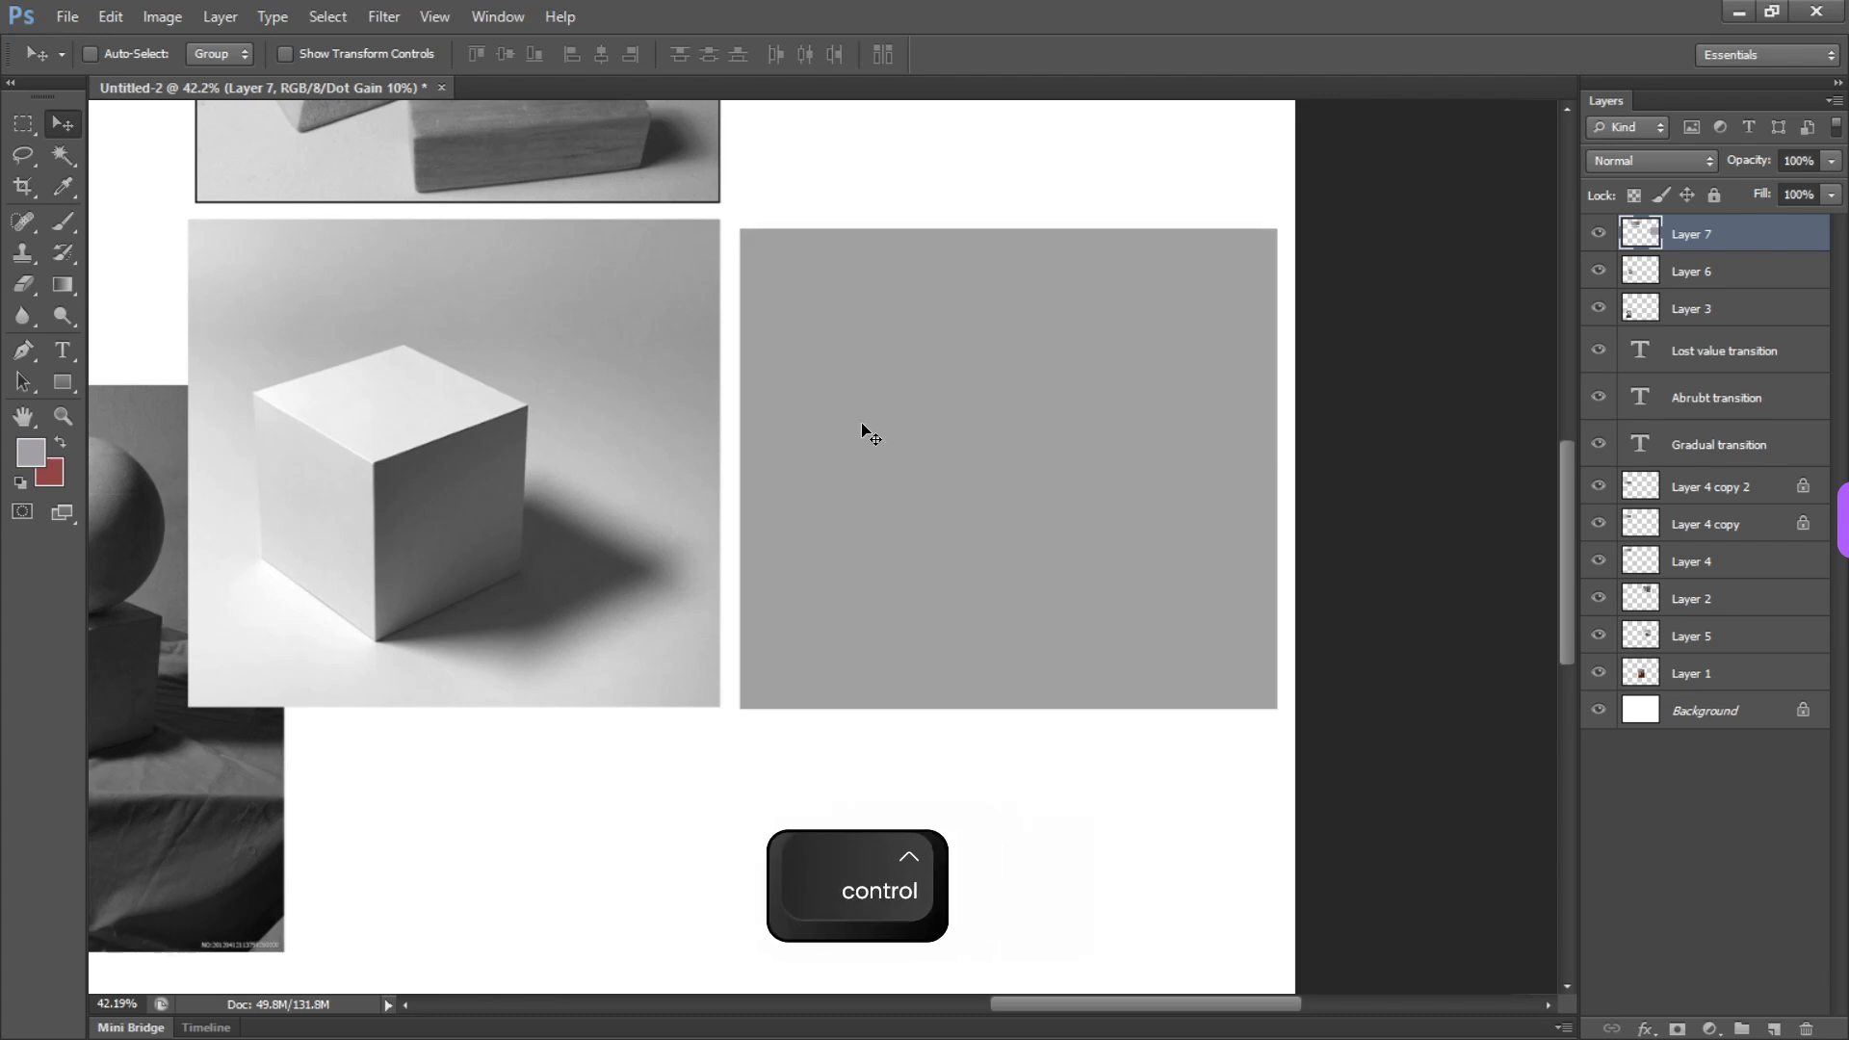
pyautogui.press('m')
pyautogui.moveTo(687, 167); pyautogui.dragTo(1387, 777)
pyautogui.hotkey('ctrl', 'x')
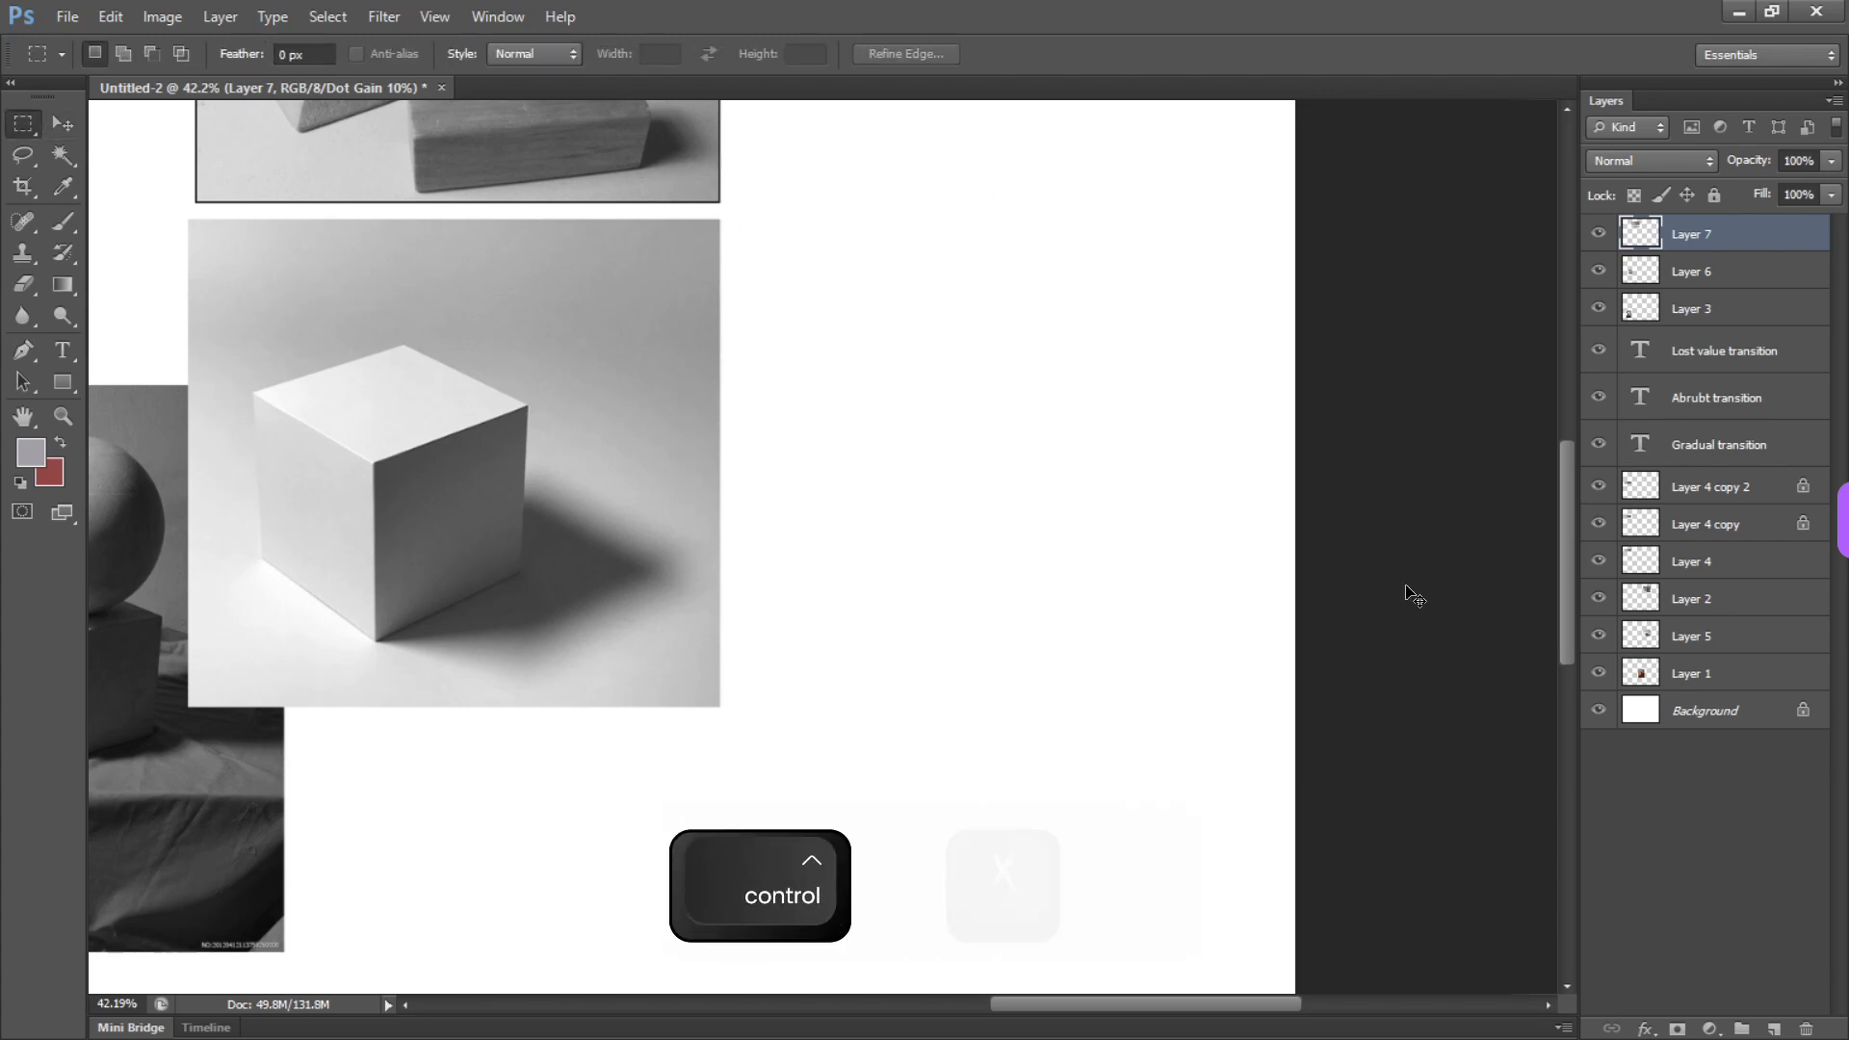
pyautogui.hotkey('ctrl', 'shift', 'v')
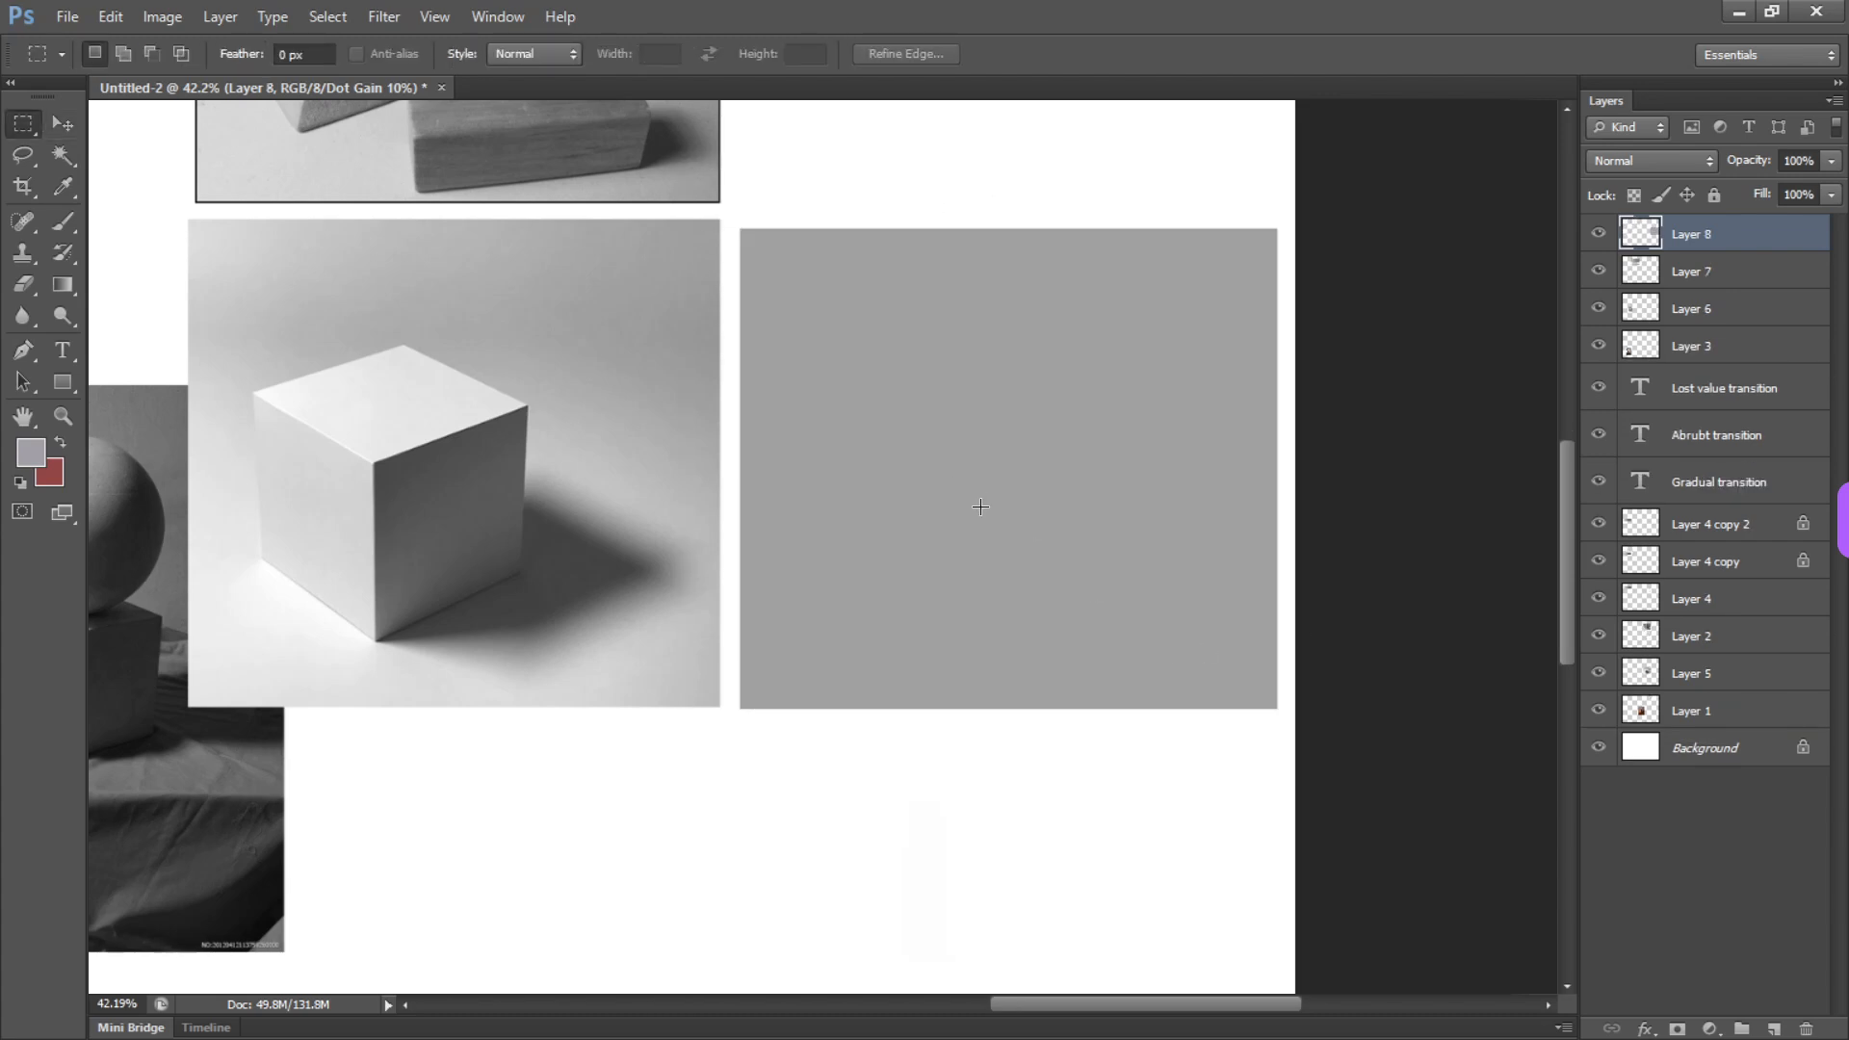
pyautogui.press('/')
# Sample a light gray from the floor in the photo and paint it over the rectangle's lower part with a very large brush at 40% opacity
pyautogui.press('b')
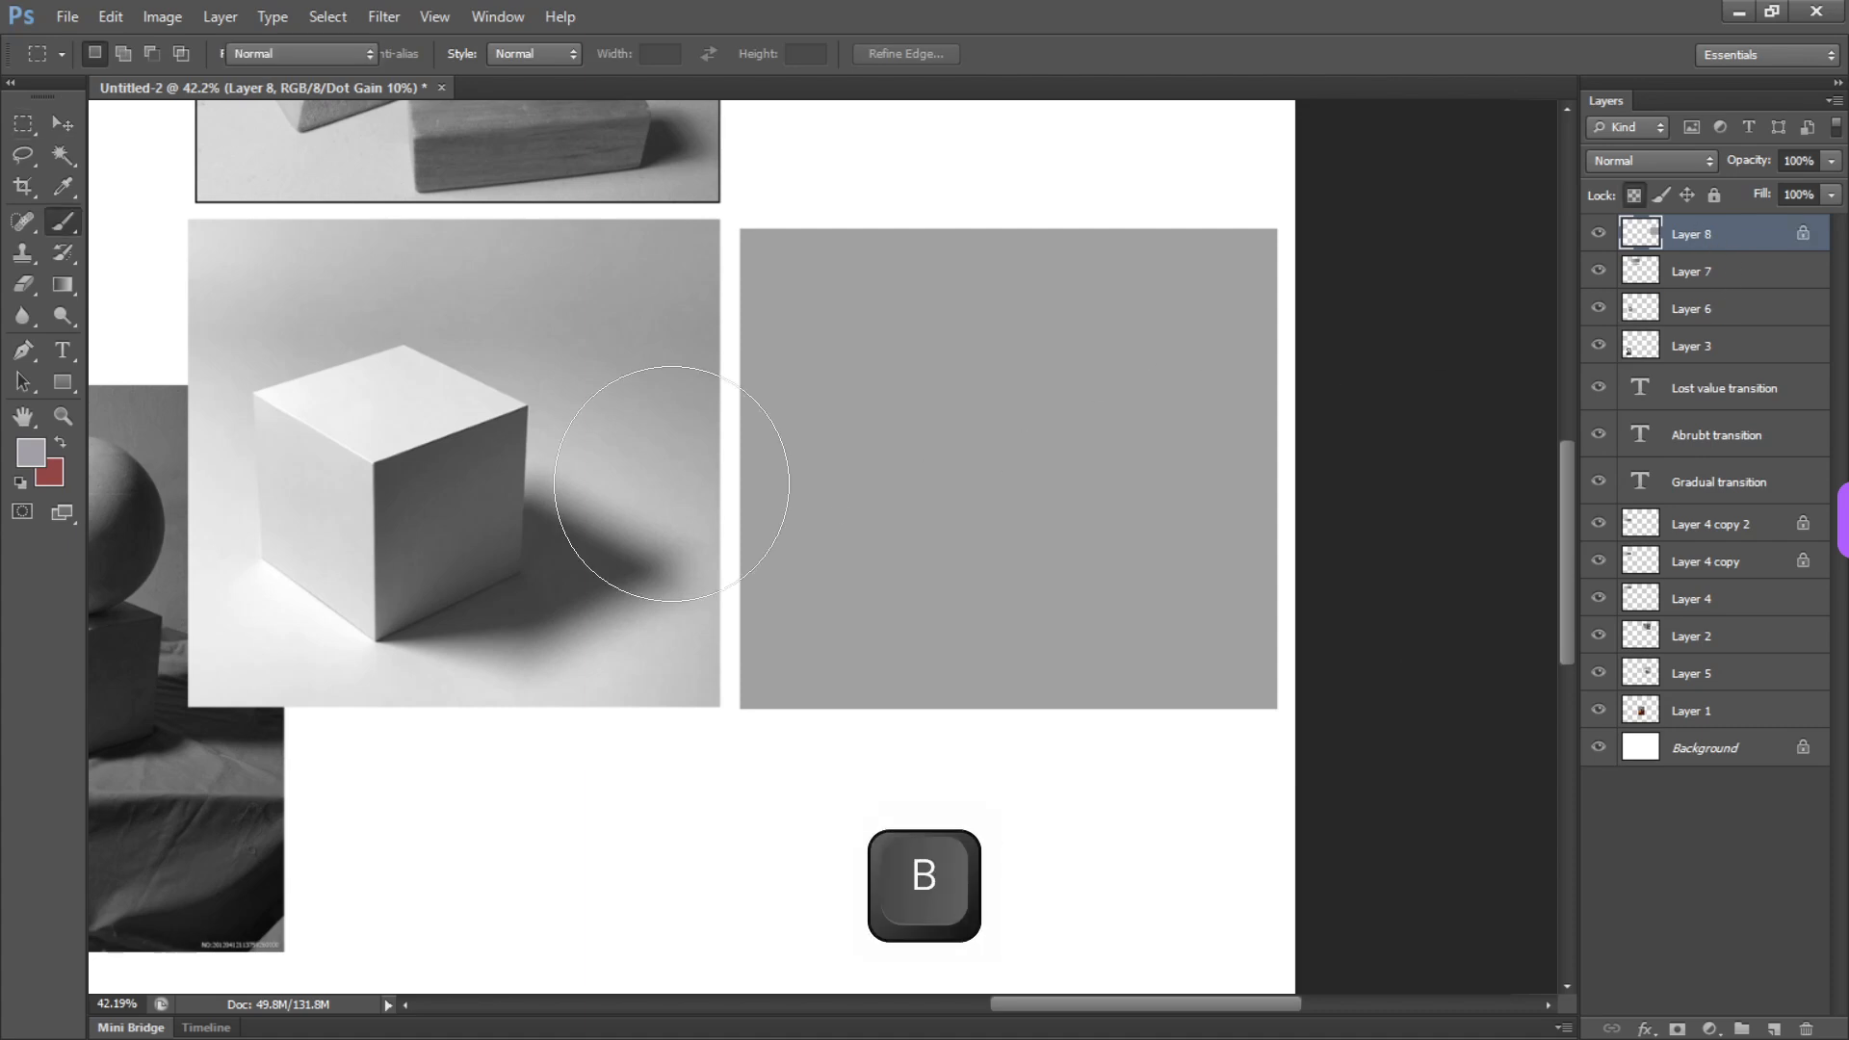
pyautogui.keyDown('alt'); pyautogui.click(659, 665); pyautogui.keyUp('alt')
pyautogui.keyDown('alt'); pyautogui.rightClick(838, 647); pyautogui.keyUp('alt')
pyautogui.moveTo(772, 545)
pyautogui.mouseDown()
pyautogui.moveTo(1123, 743)
pyautogui.moveTo(954, 541)
pyautogui.mouseUp()
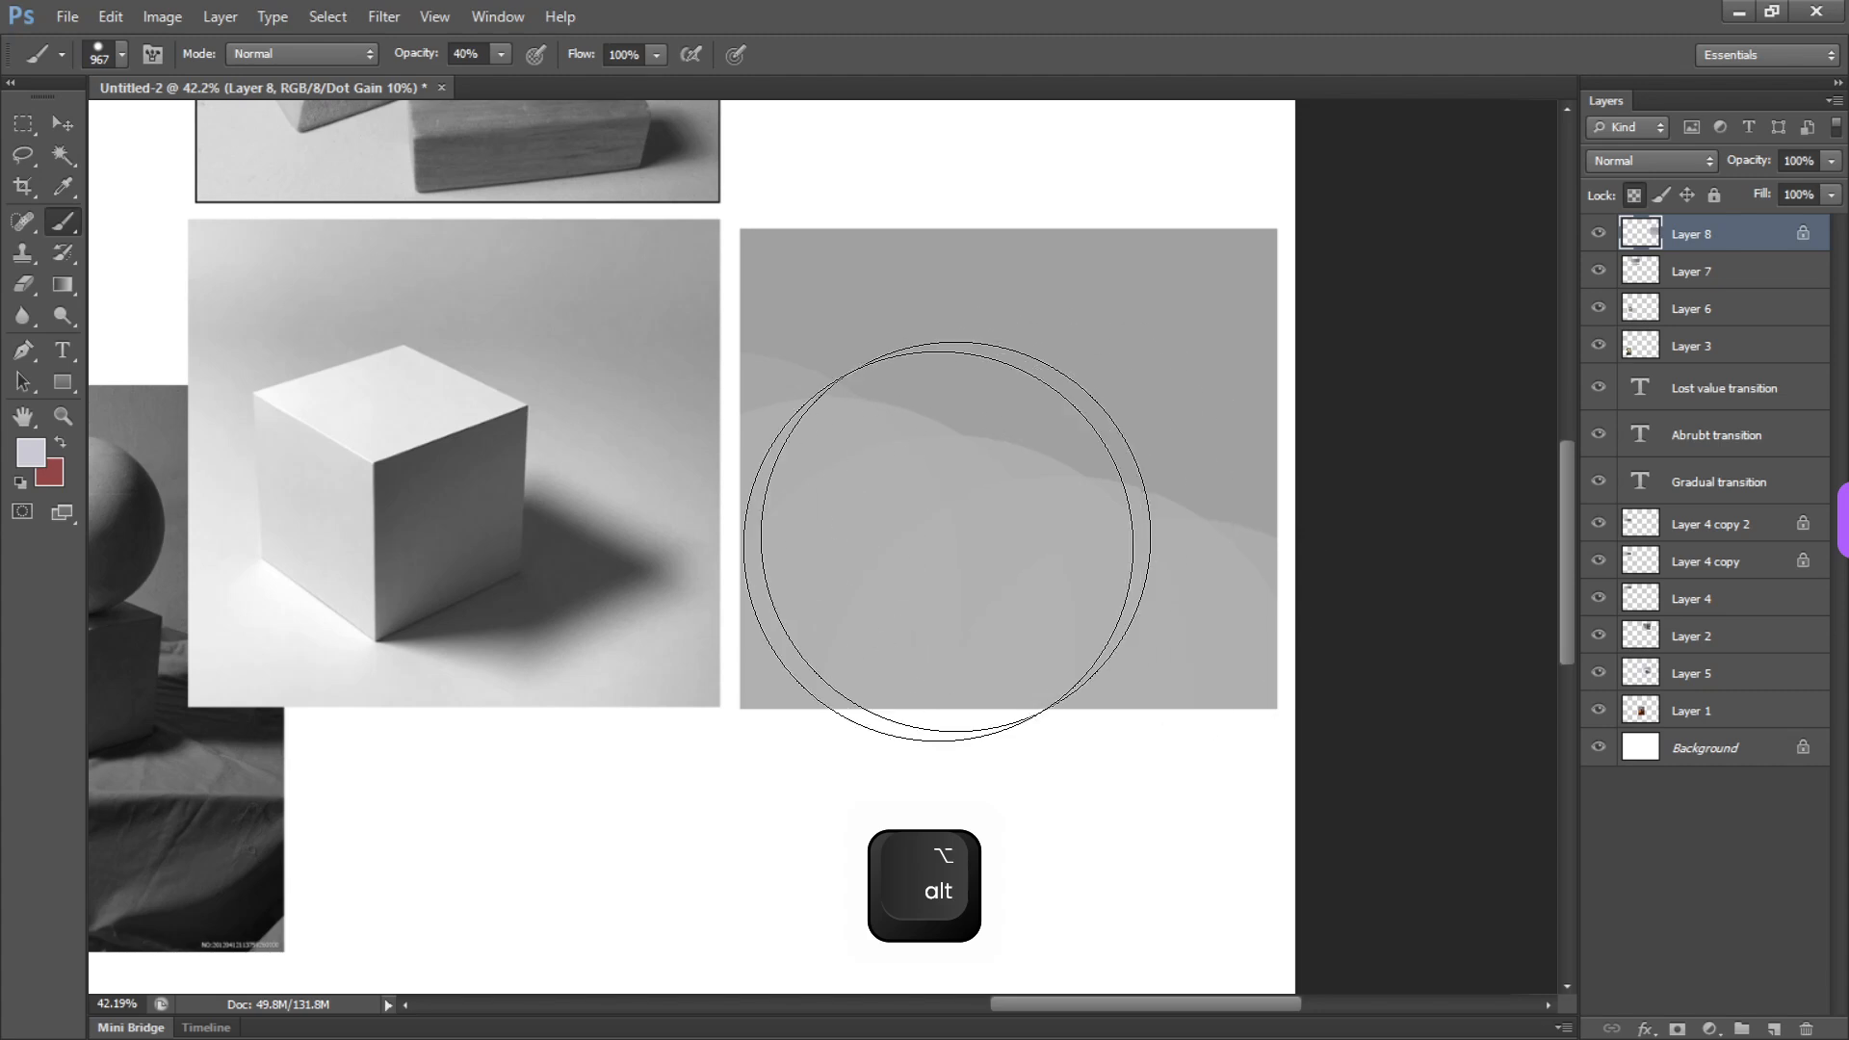
# Resize the brush to 588 px and blend sampled grays diagonally across the rectangle to smooth the background's dark-to-light transition
pyautogui.rightClick(921, 576)
pyautogui.press('Escape')
pyautogui.keyDown('alt'); pyautogui.rightClick(902, 563); pyautogui.keyUp('alt')
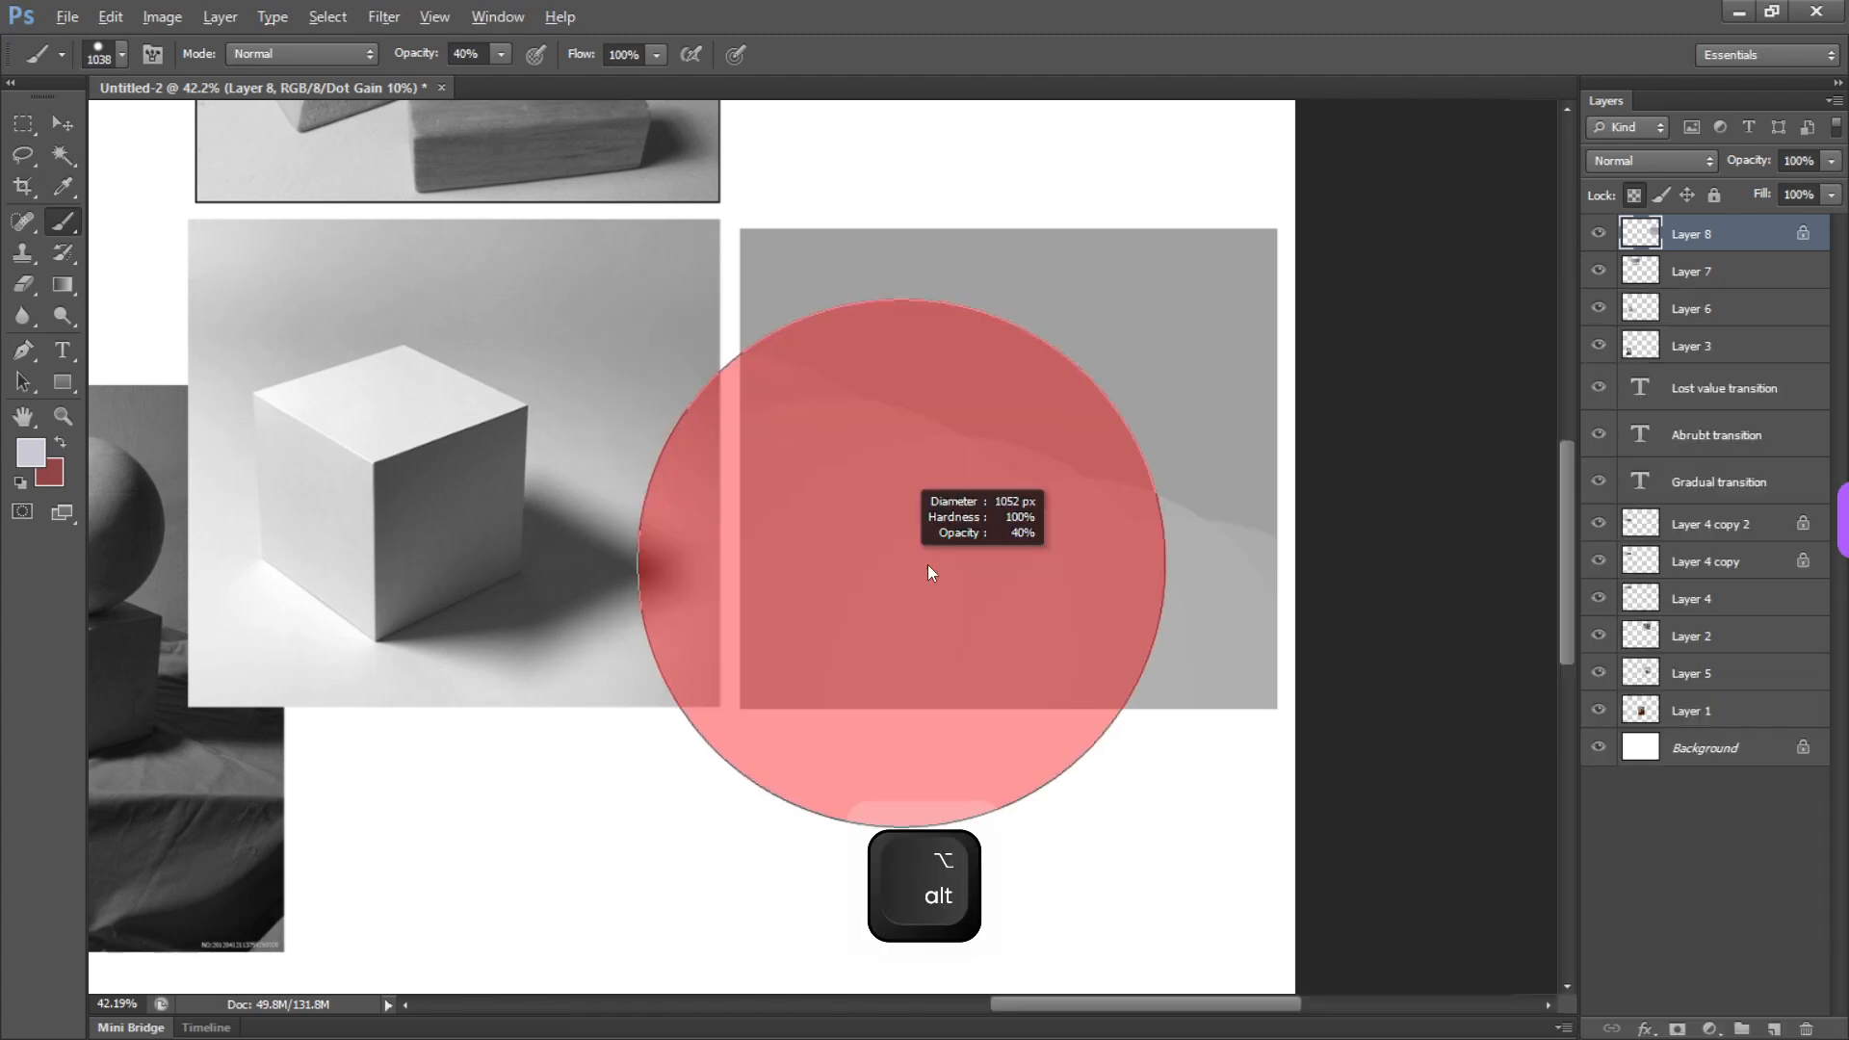
pyautogui.keyDown('alt'); pyautogui.rightClick(915, 563); pyautogui.keyUp('alt')
pyautogui.keyDown('alt'); pyautogui.rightClick(914, 567); pyautogui.keyUp('alt')
pyautogui.moveTo(747, 414); pyautogui.dragTo(1222, 623)
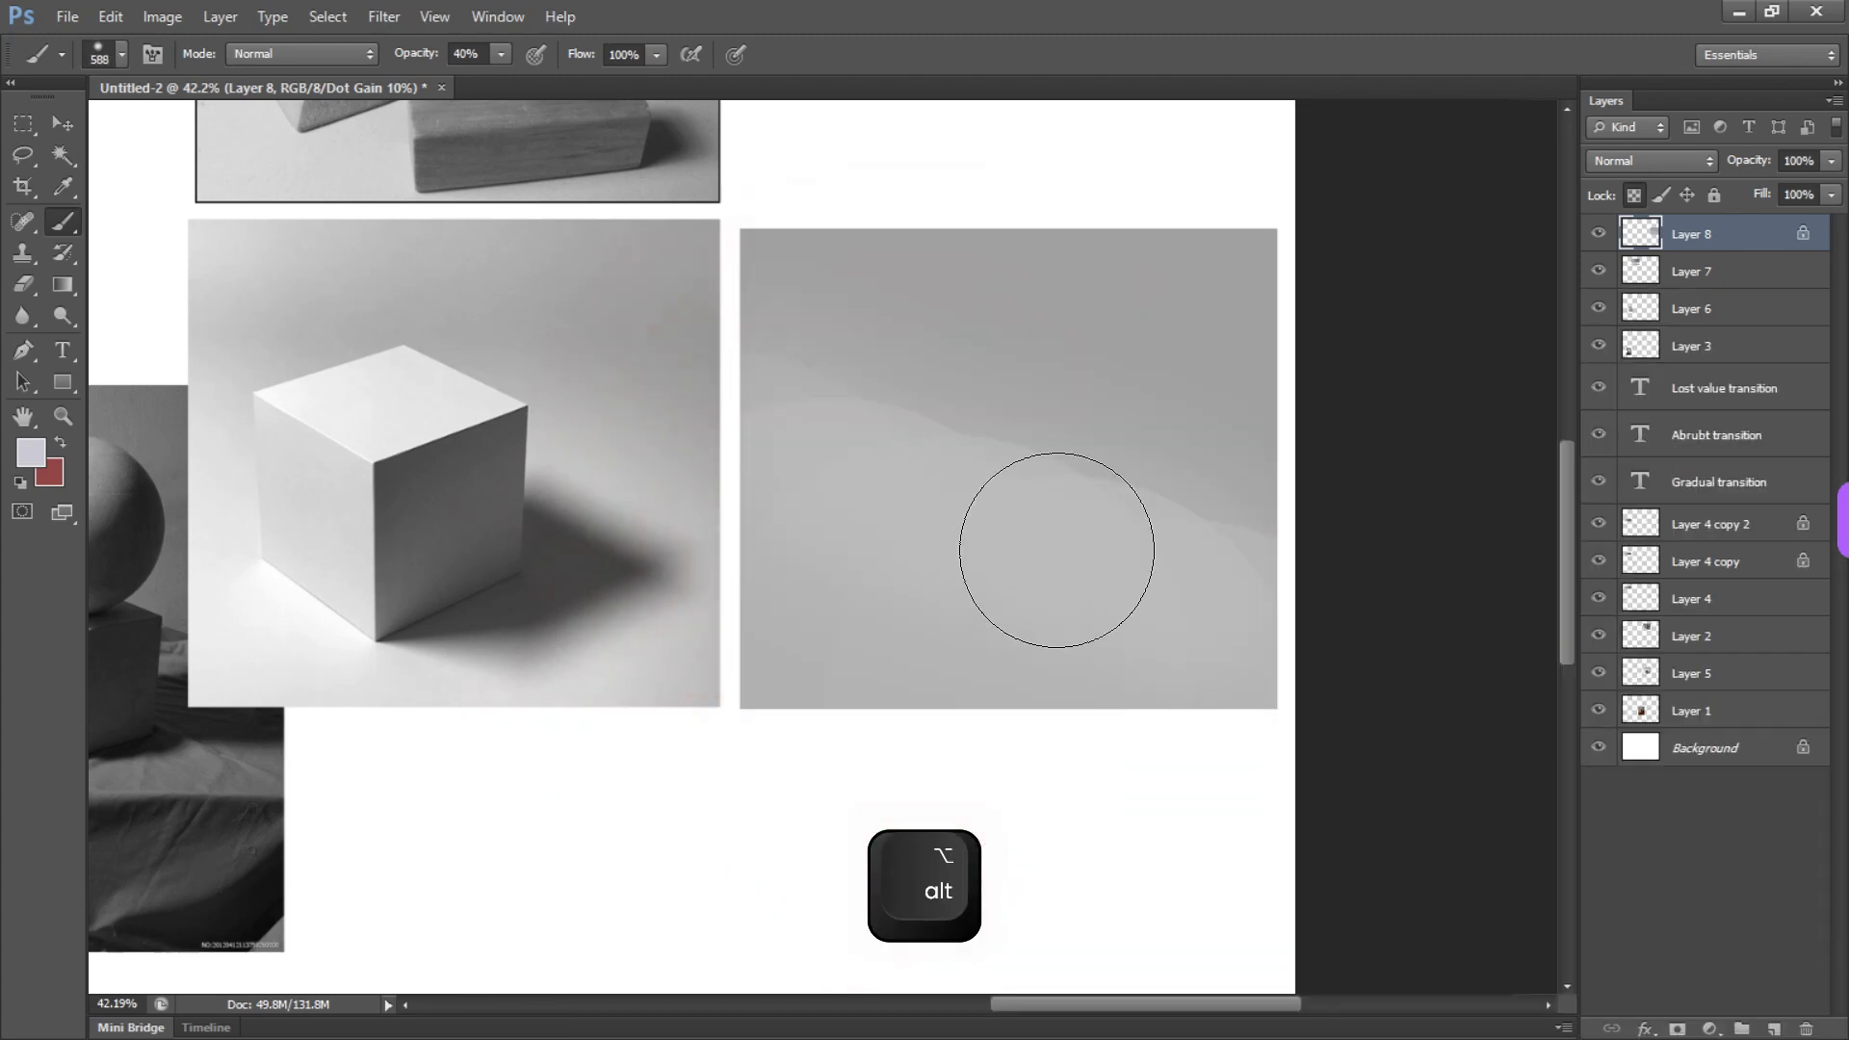
pyautogui.keyDown('alt'); pyautogui.click(1165, 327); pyautogui.keyUp('alt')
pyautogui.moveTo(965, 320); pyautogui.dragTo(985, 339)
pyautogui.keyDown('alt'); pyautogui.click(957, 482); pyautogui.keyUp('alt')
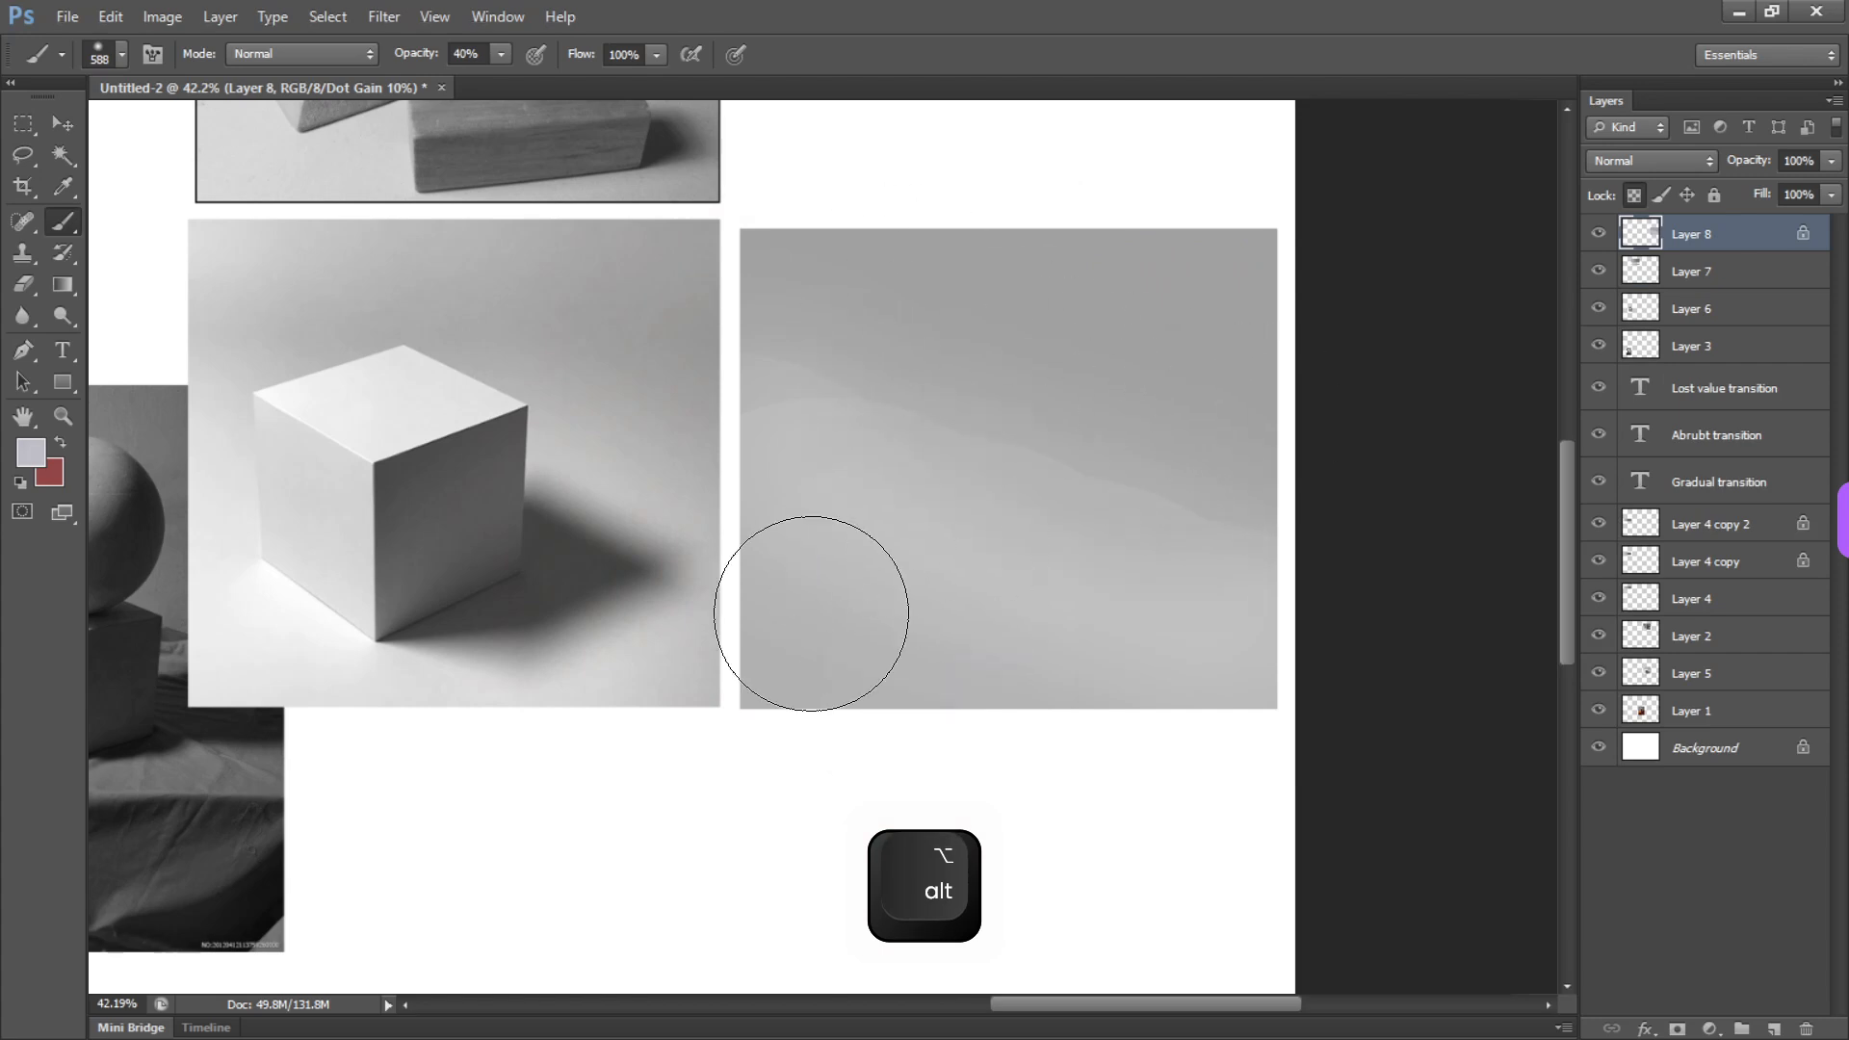
pyautogui.moveTo(1224, 668)
pyautogui.mouseDown()
pyautogui.moveTo(842, 544)
pyautogui.moveTo(808, 561)
pyautogui.moveTo(1218, 652)
pyautogui.mouseUp()
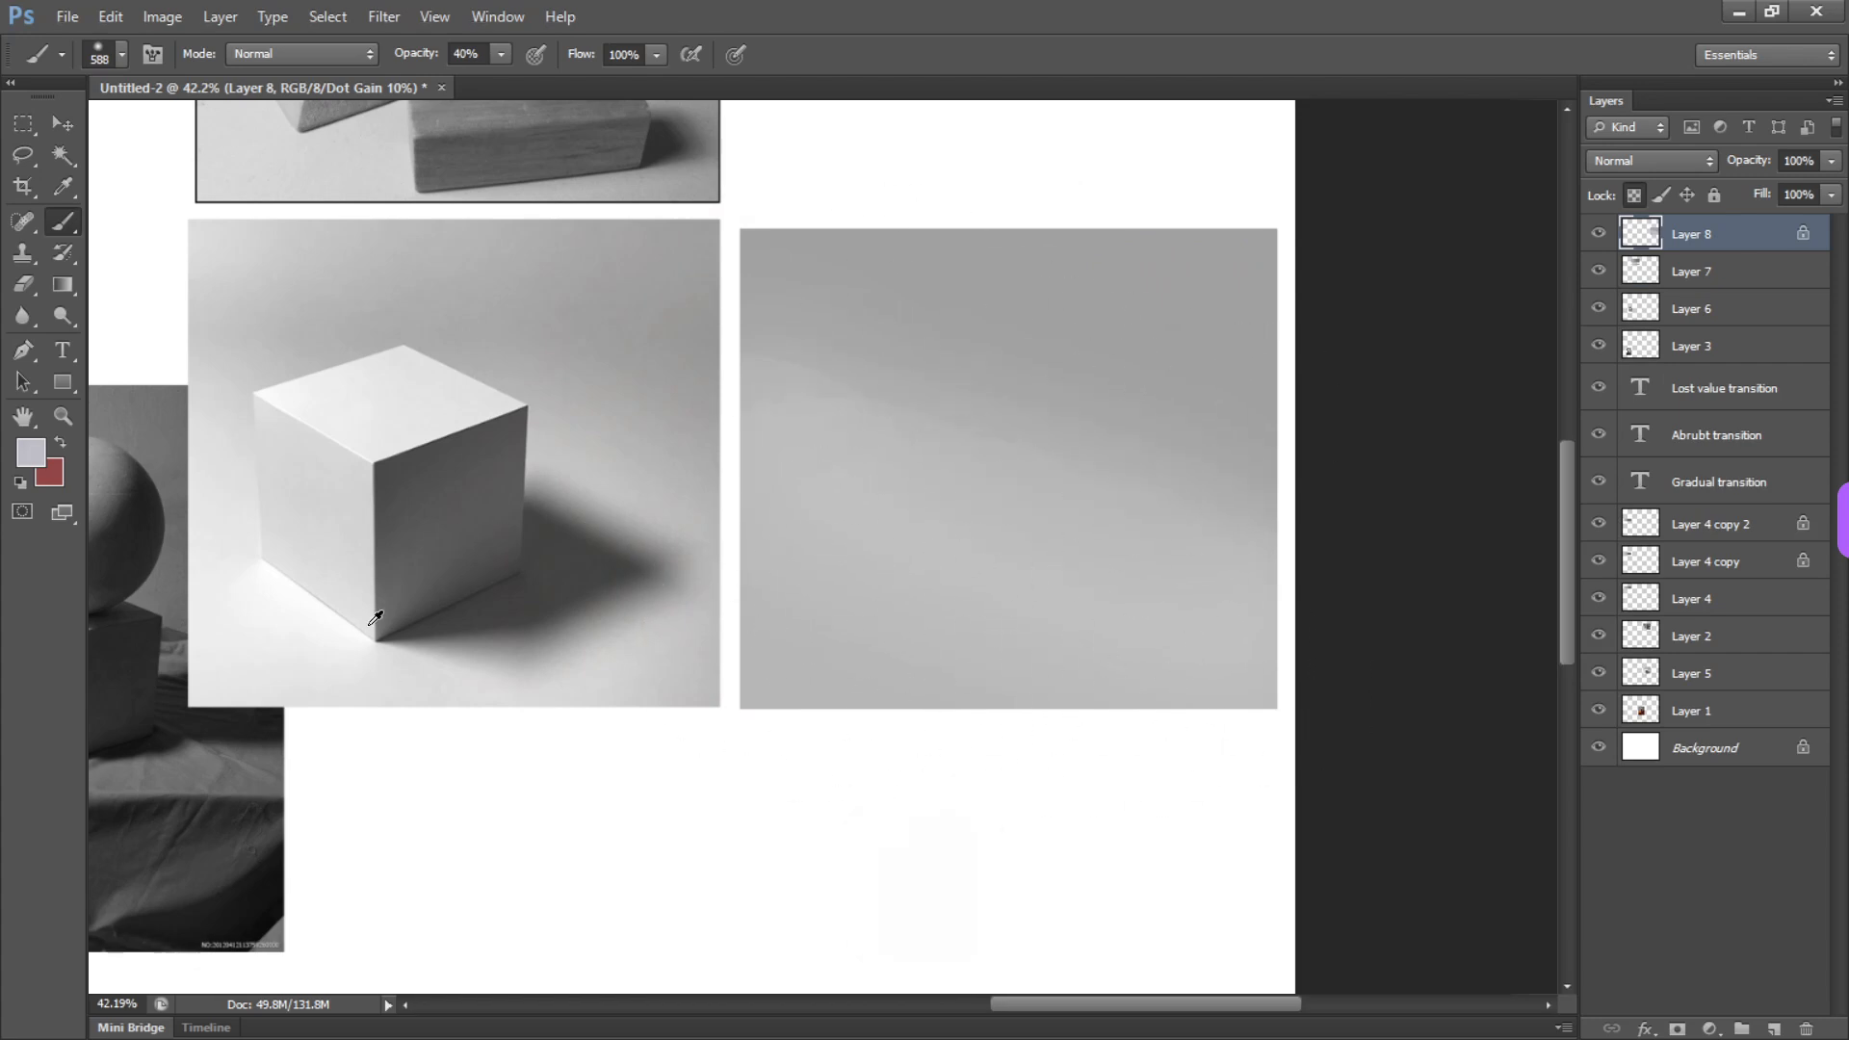
# Sample the near-white floor beside the photo's cube and brighten the rectangle's lower edge with a brush of about 924 px
pyautogui.keyDown('alt'); pyautogui.click(329, 642); pyautogui.keyUp('alt')
pyautogui.keyDown('alt'); pyautogui.rightClick(775, 648); pyautogui.keyUp('alt')
pyautogui.moveTo(697, 665)
pyautogui.mouseDown()
pyautogui.moveTo(929, 751)
pyautogui.moveTo(866, 749)
pyautogui.mouseUp()
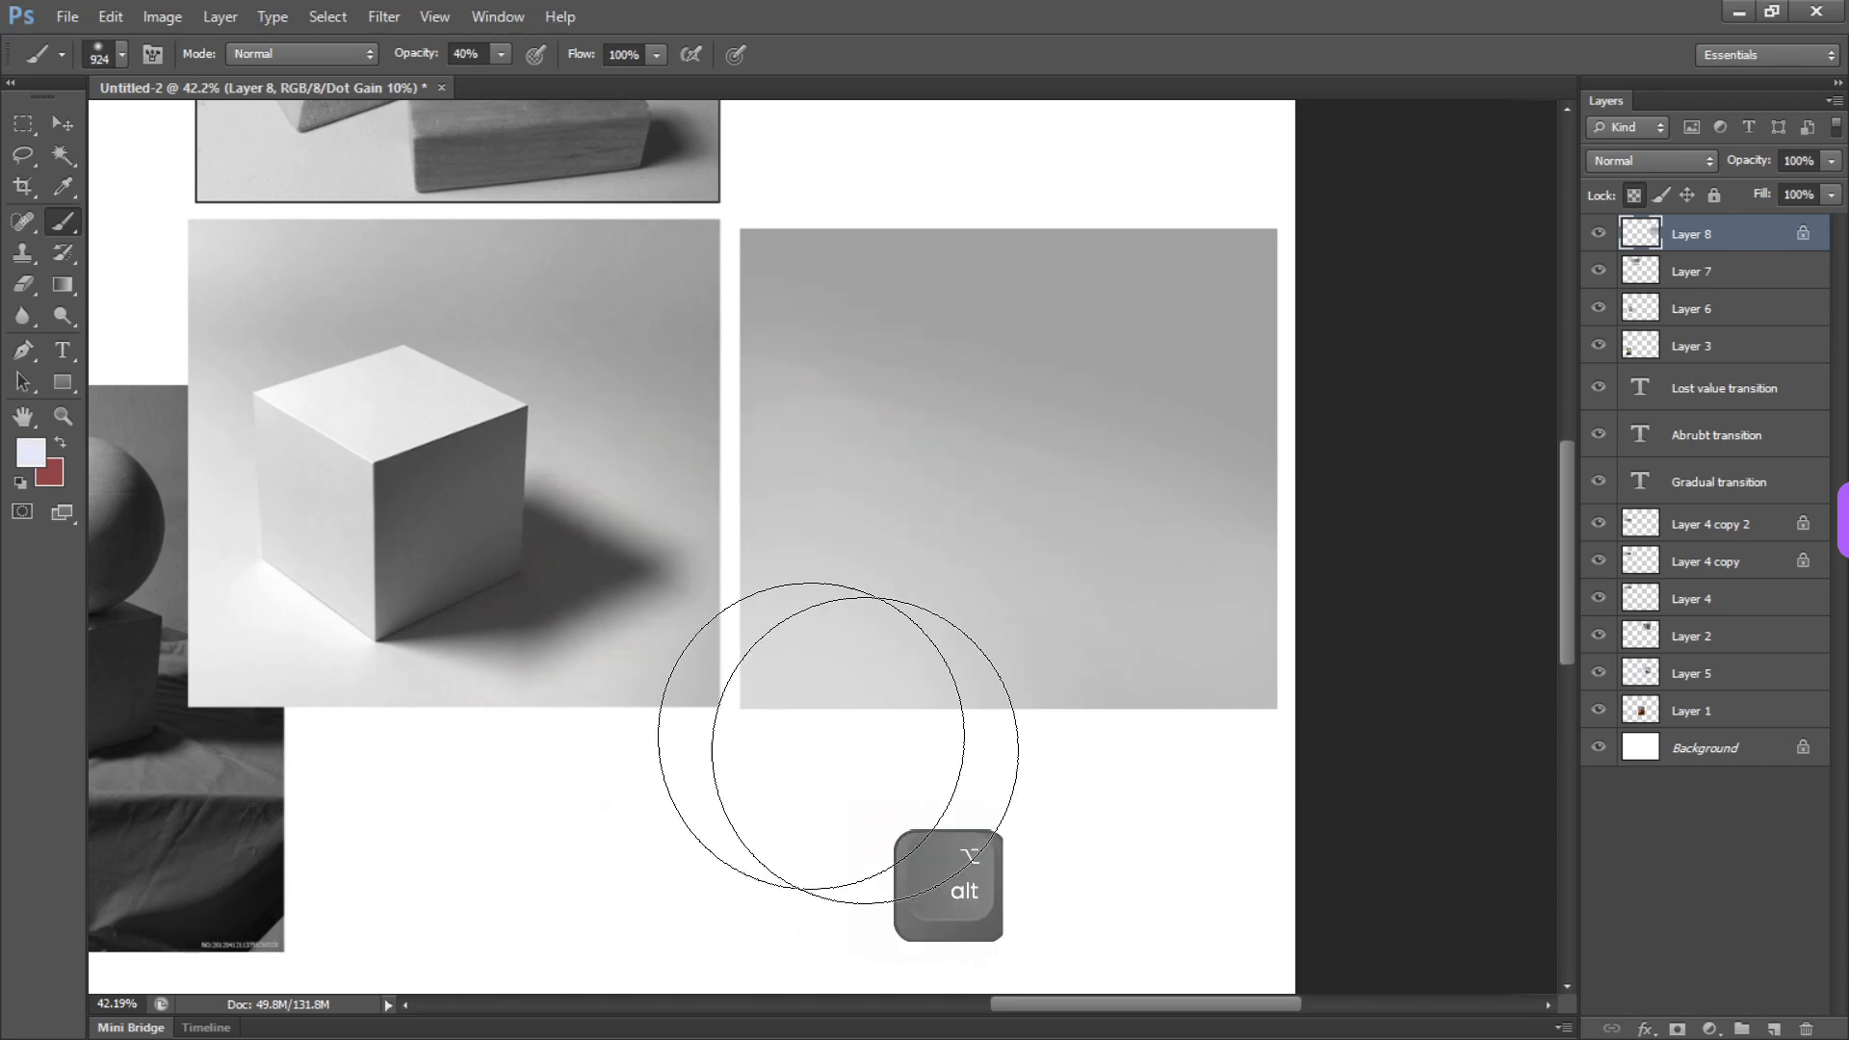
pyautogui.moveTo(700, 708); pyautogui.dragTo(813, 752)
pyautogui.moveTo(768, 668); pyautogui.dragTo(963, 773)
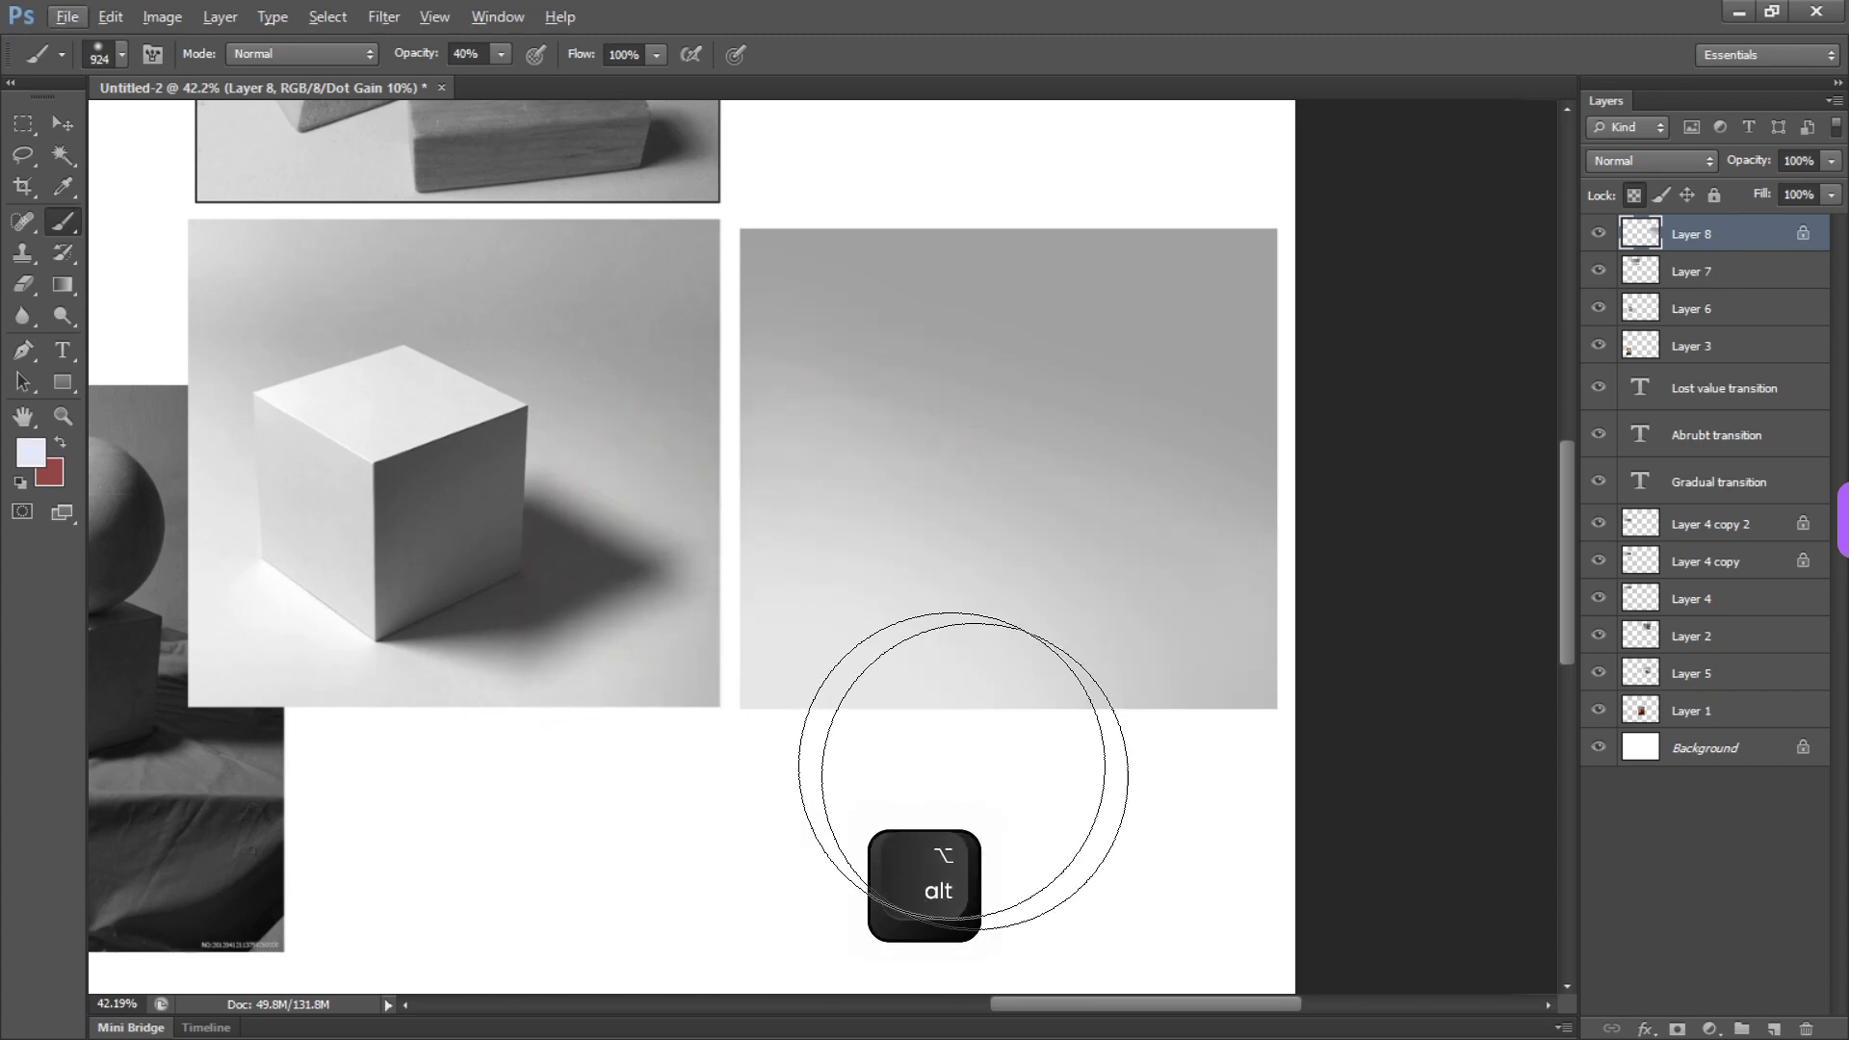
# Sample a middle gray from the painted background and blend it across the rectangle's middle and upper area
pyautogui.keyDown('alt'); pyautogui.click(949, 421); pyautogui.keyUp('alt')
pyautogui.moveTo(898, 418); pyautogui.dragTo(1300, 636)
pyautogui.moveTo(1159, 321)
pyautogui.mouseDown()
pyautogui.moveTo(1424, 227)
pyautogui.moveTo(1291, 256)
pyautogui.moveTo(795, 442)
pyautogui.mouseUp()
# Outline the cube's six-sided silhouette on the painted background with the Polygonal Lasso tool, matching the photo's cube
pyautogui.press('l')
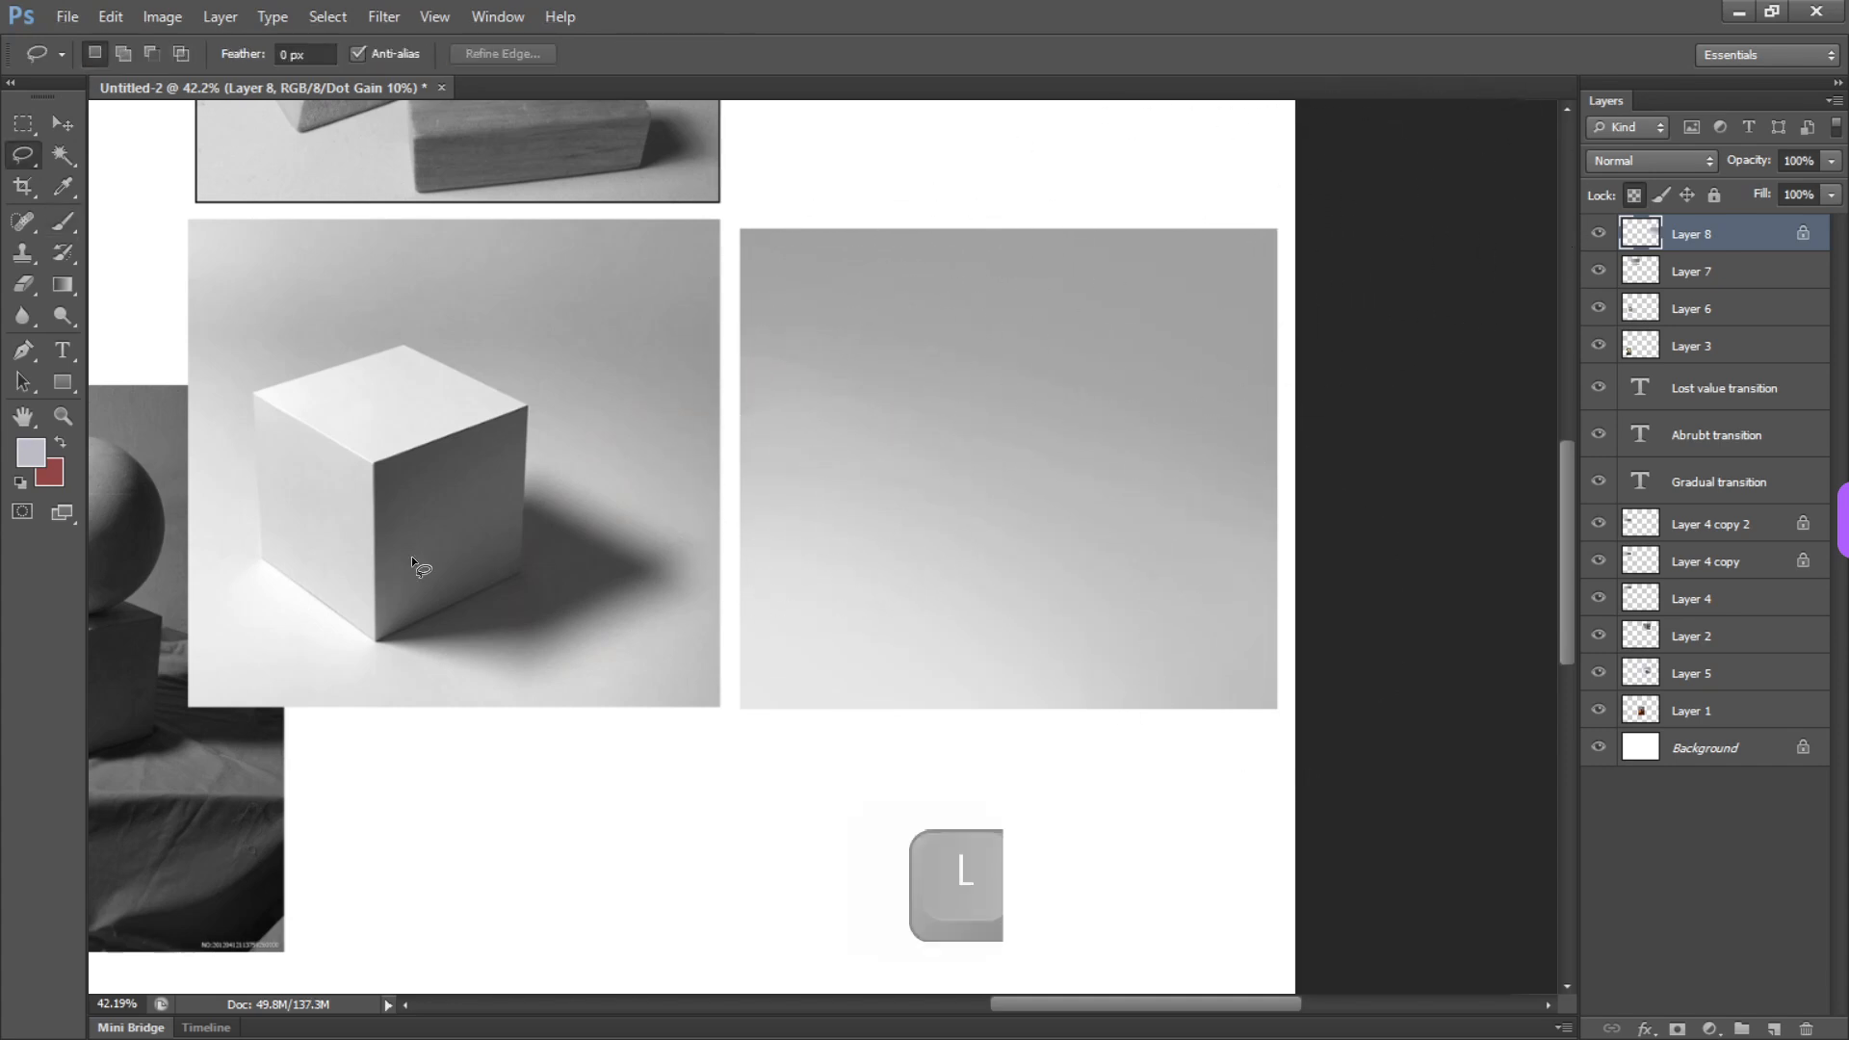
pyautogui.click(24, 157)
pyautogui.click(137, 175)
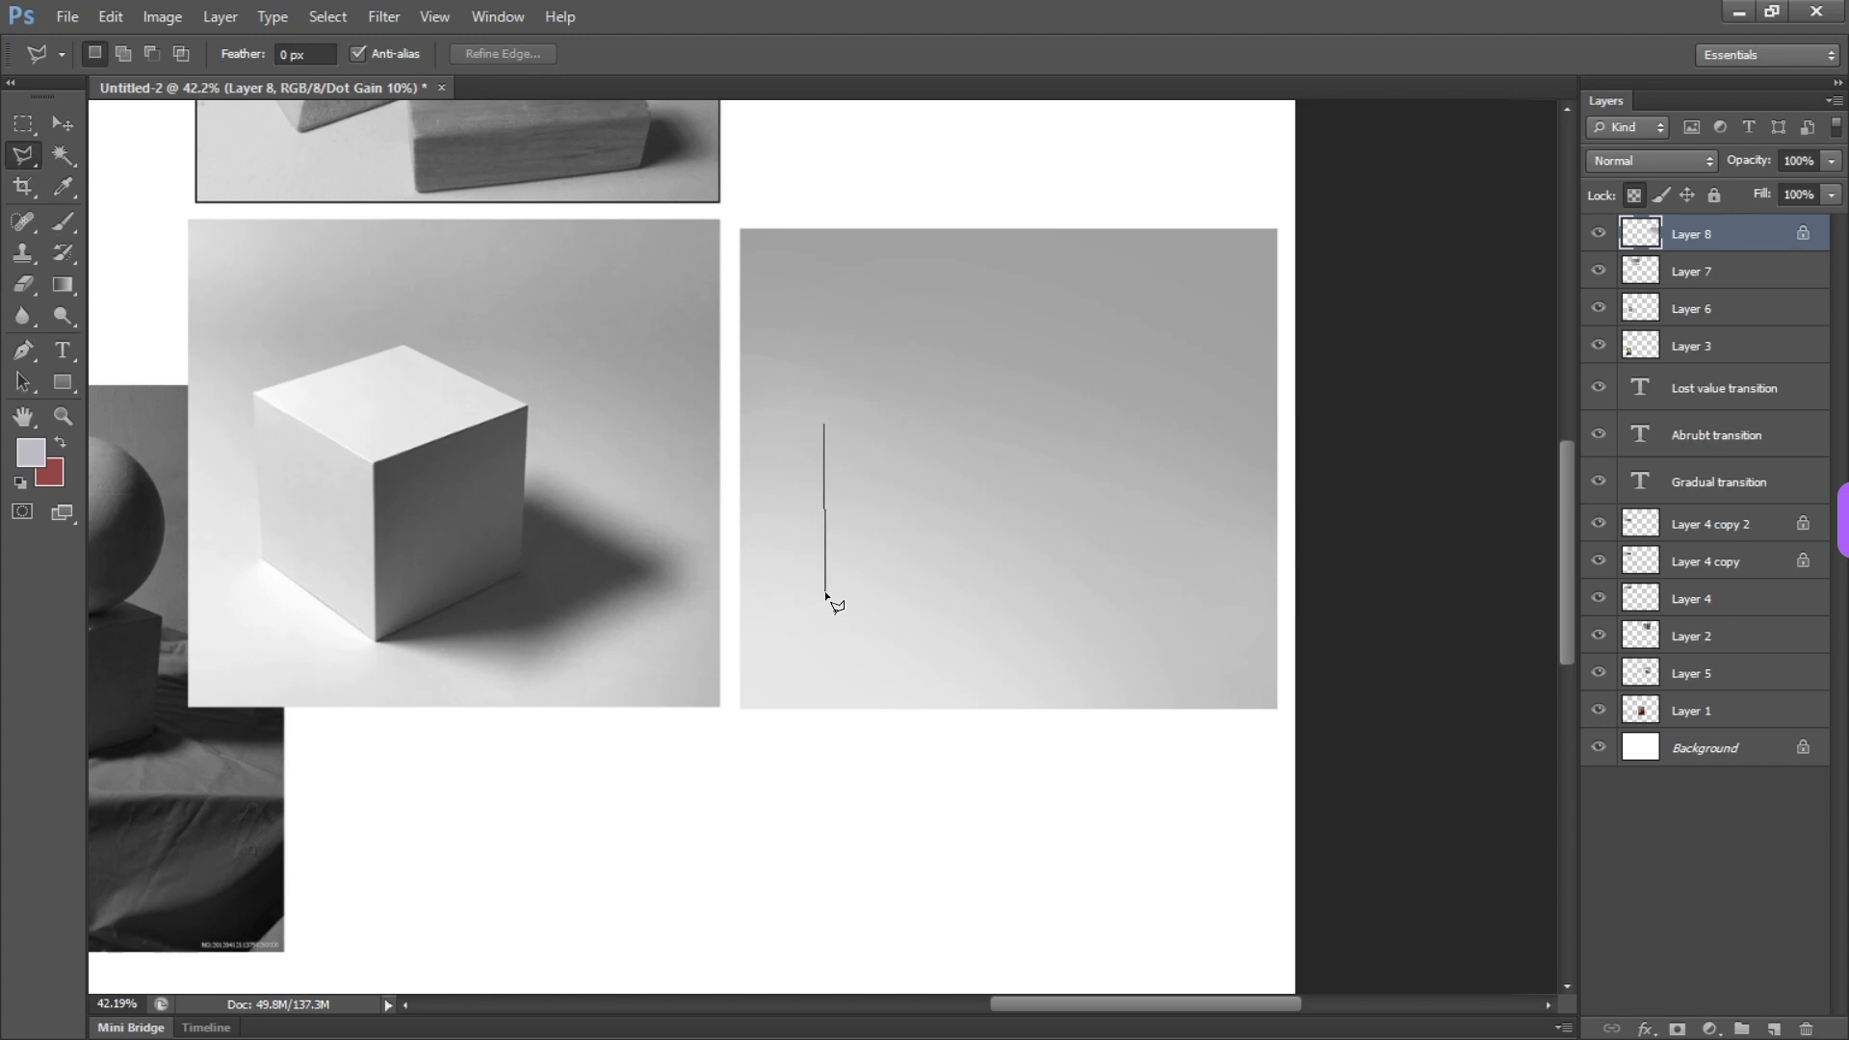
pyautogui.click(1103, 577)
pyautogui.click(1111, 397)
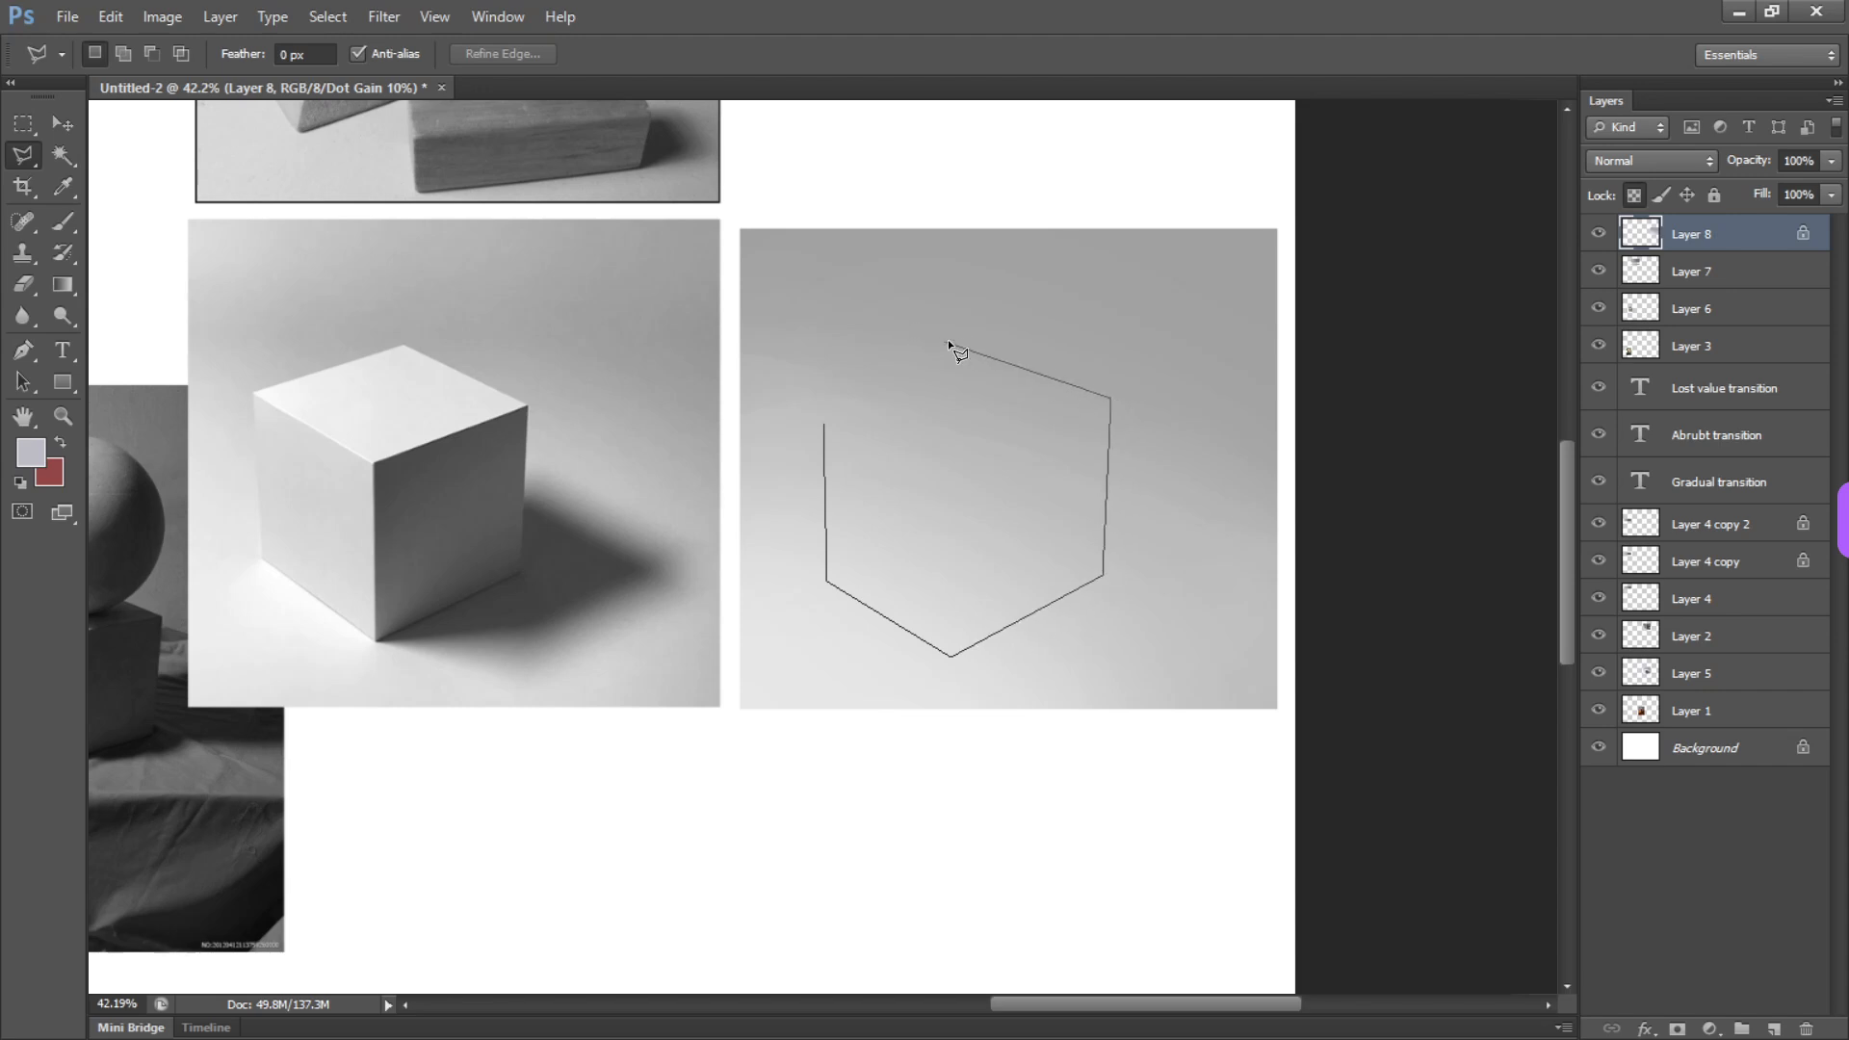
pyautogui.click(957, 341)
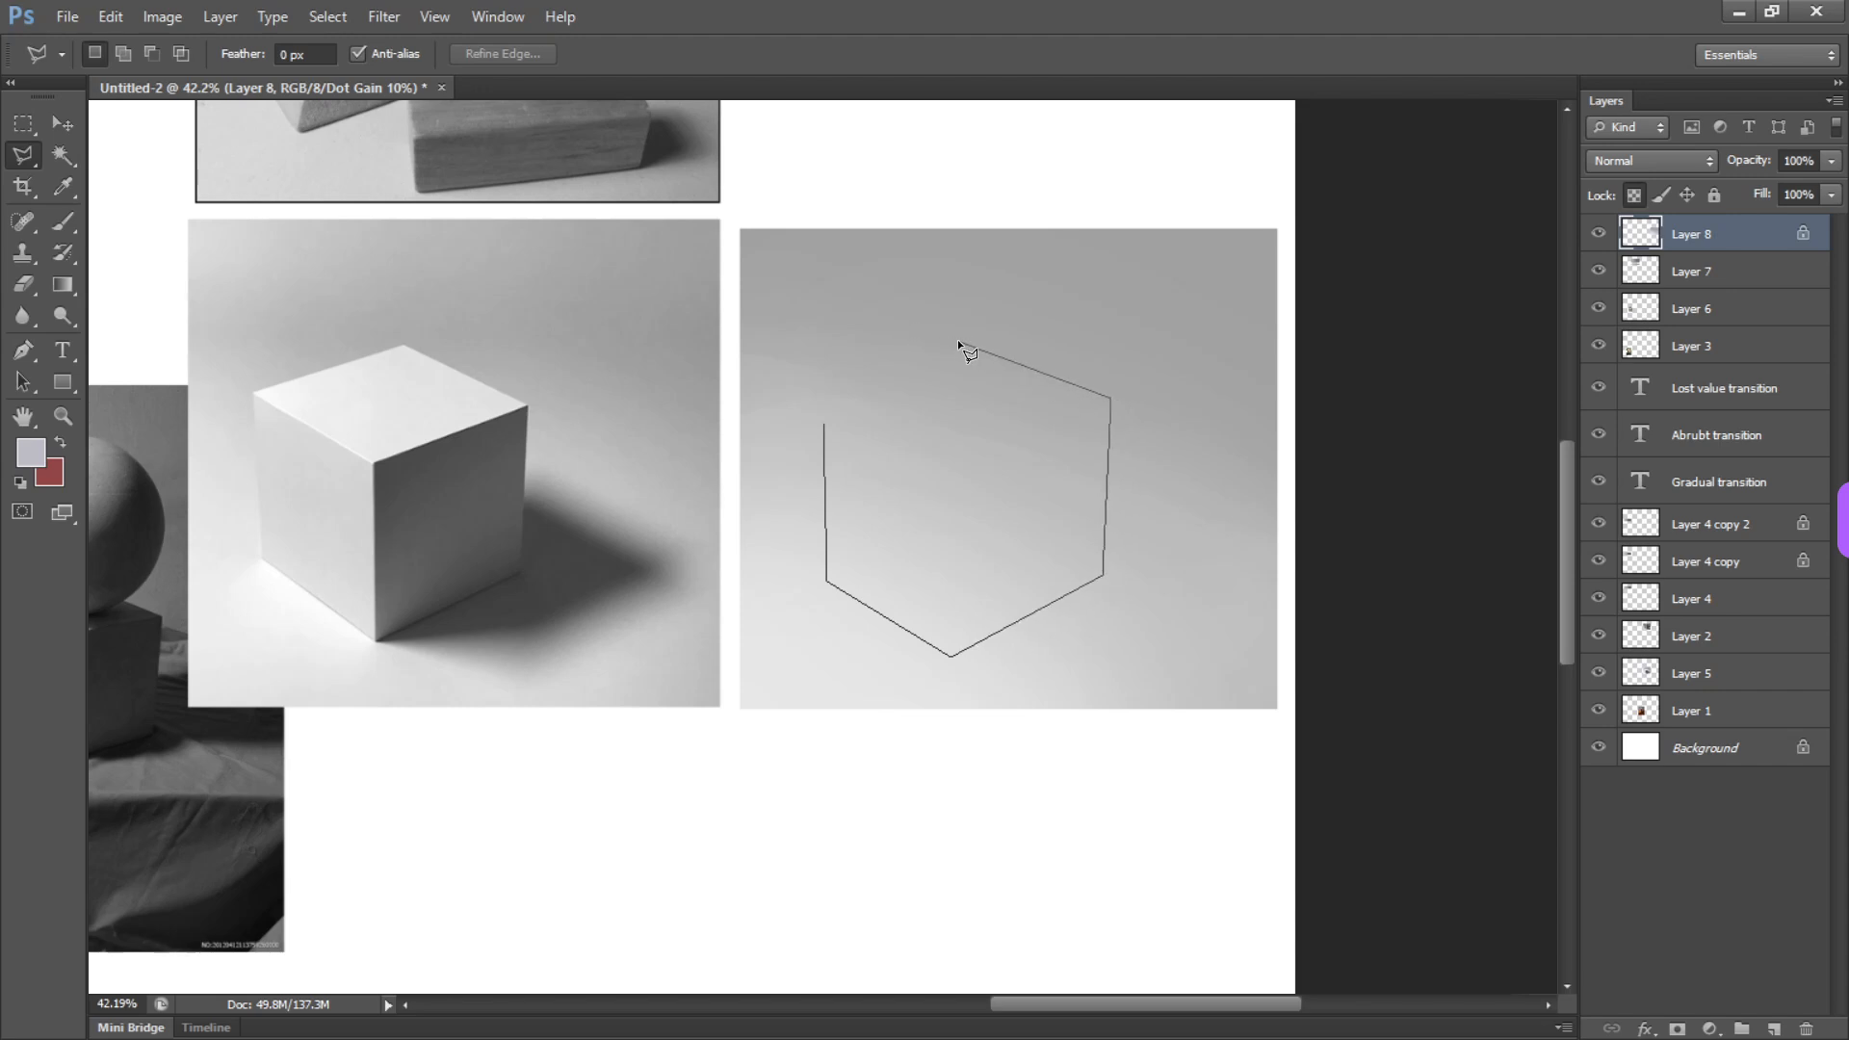
pyautogui.click(821, 421)
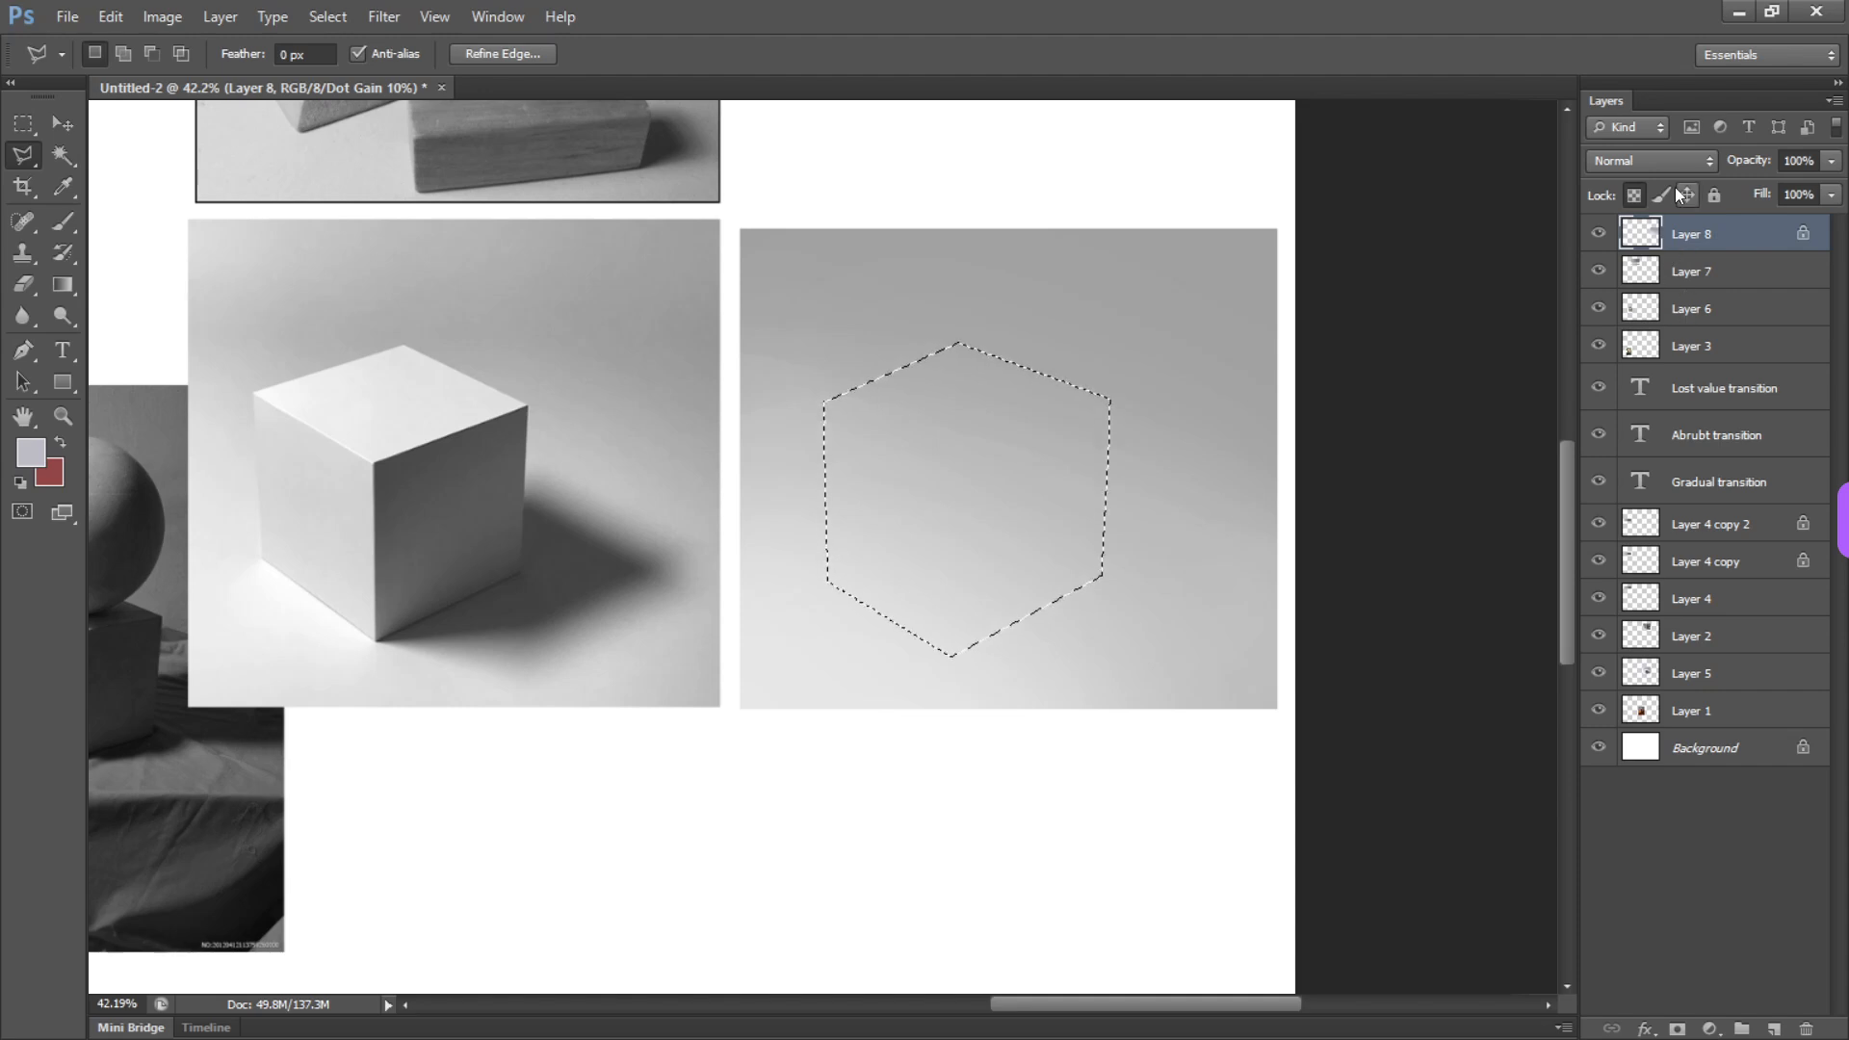
# Create a new layer, fill the cube silhouette with the current light gray, and clear the selection
pyautogui.hotkey('ctrl', 'shift', 'n')
pyautogui.press('Return')
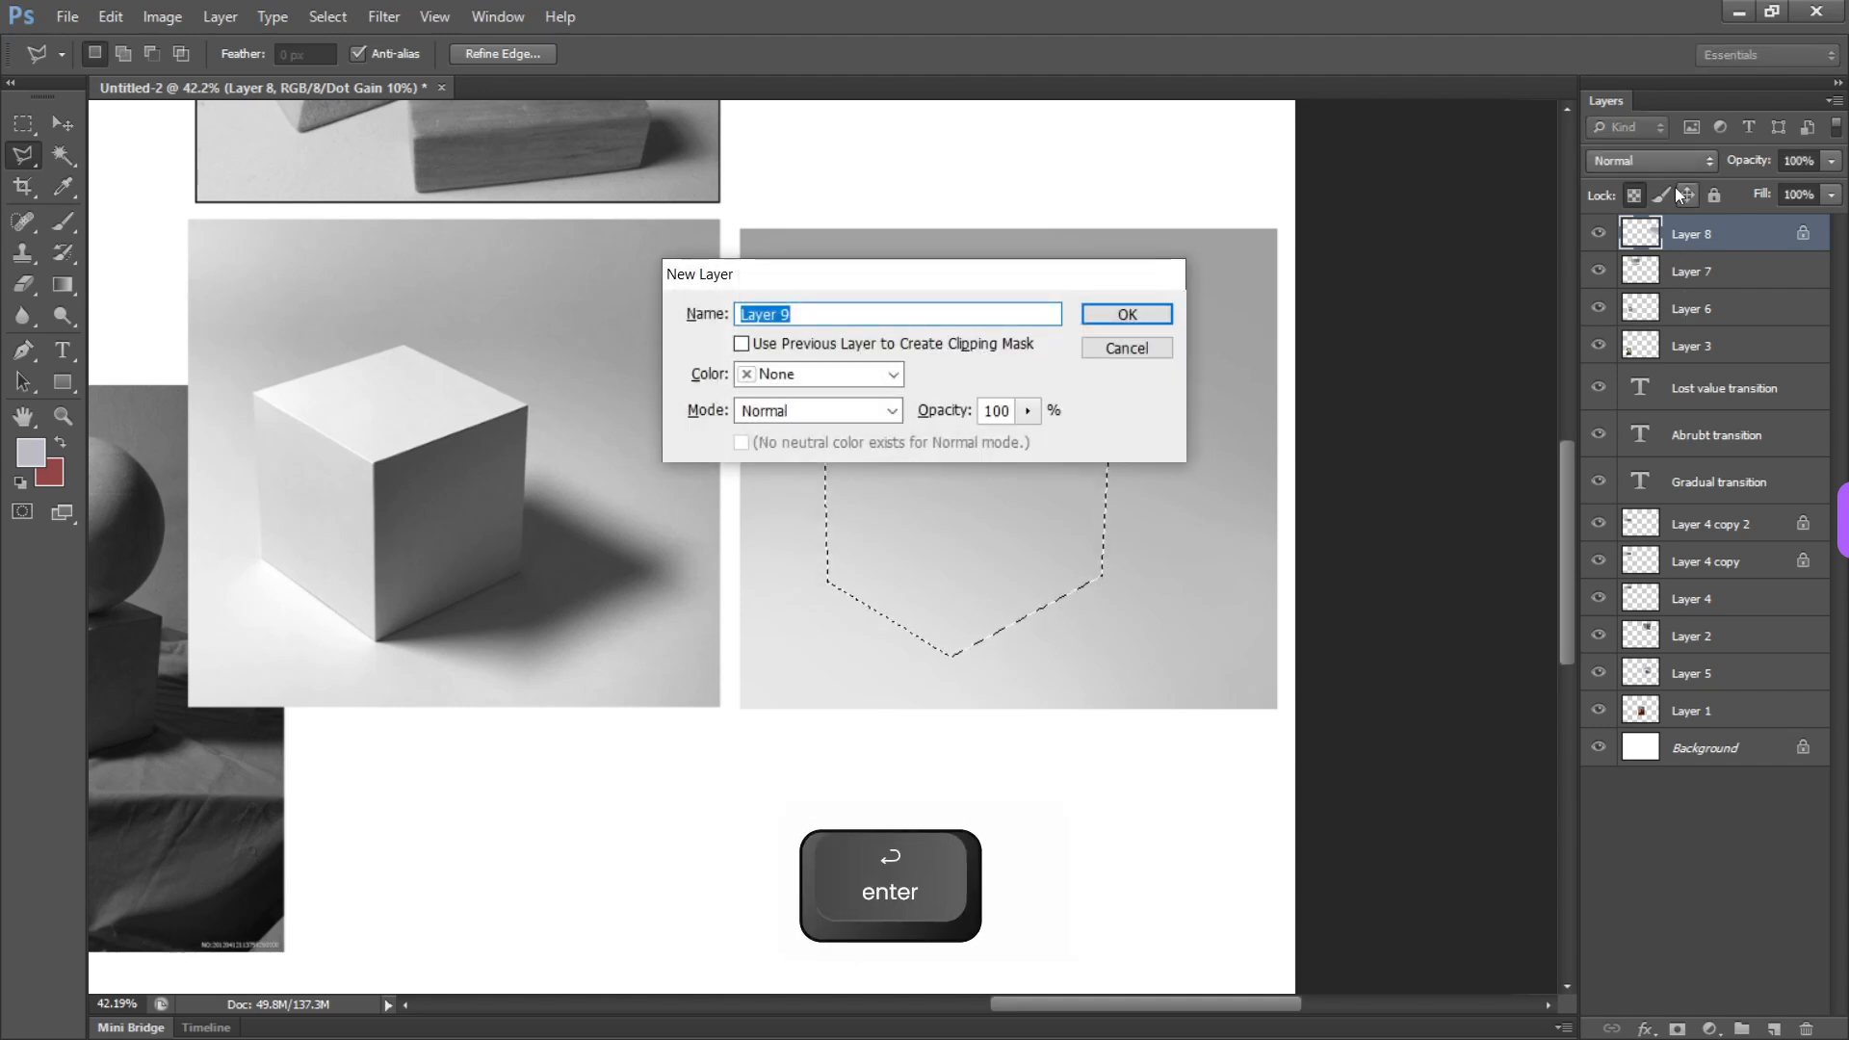
pyautogui.hotkey('alt', 'BackSpace')
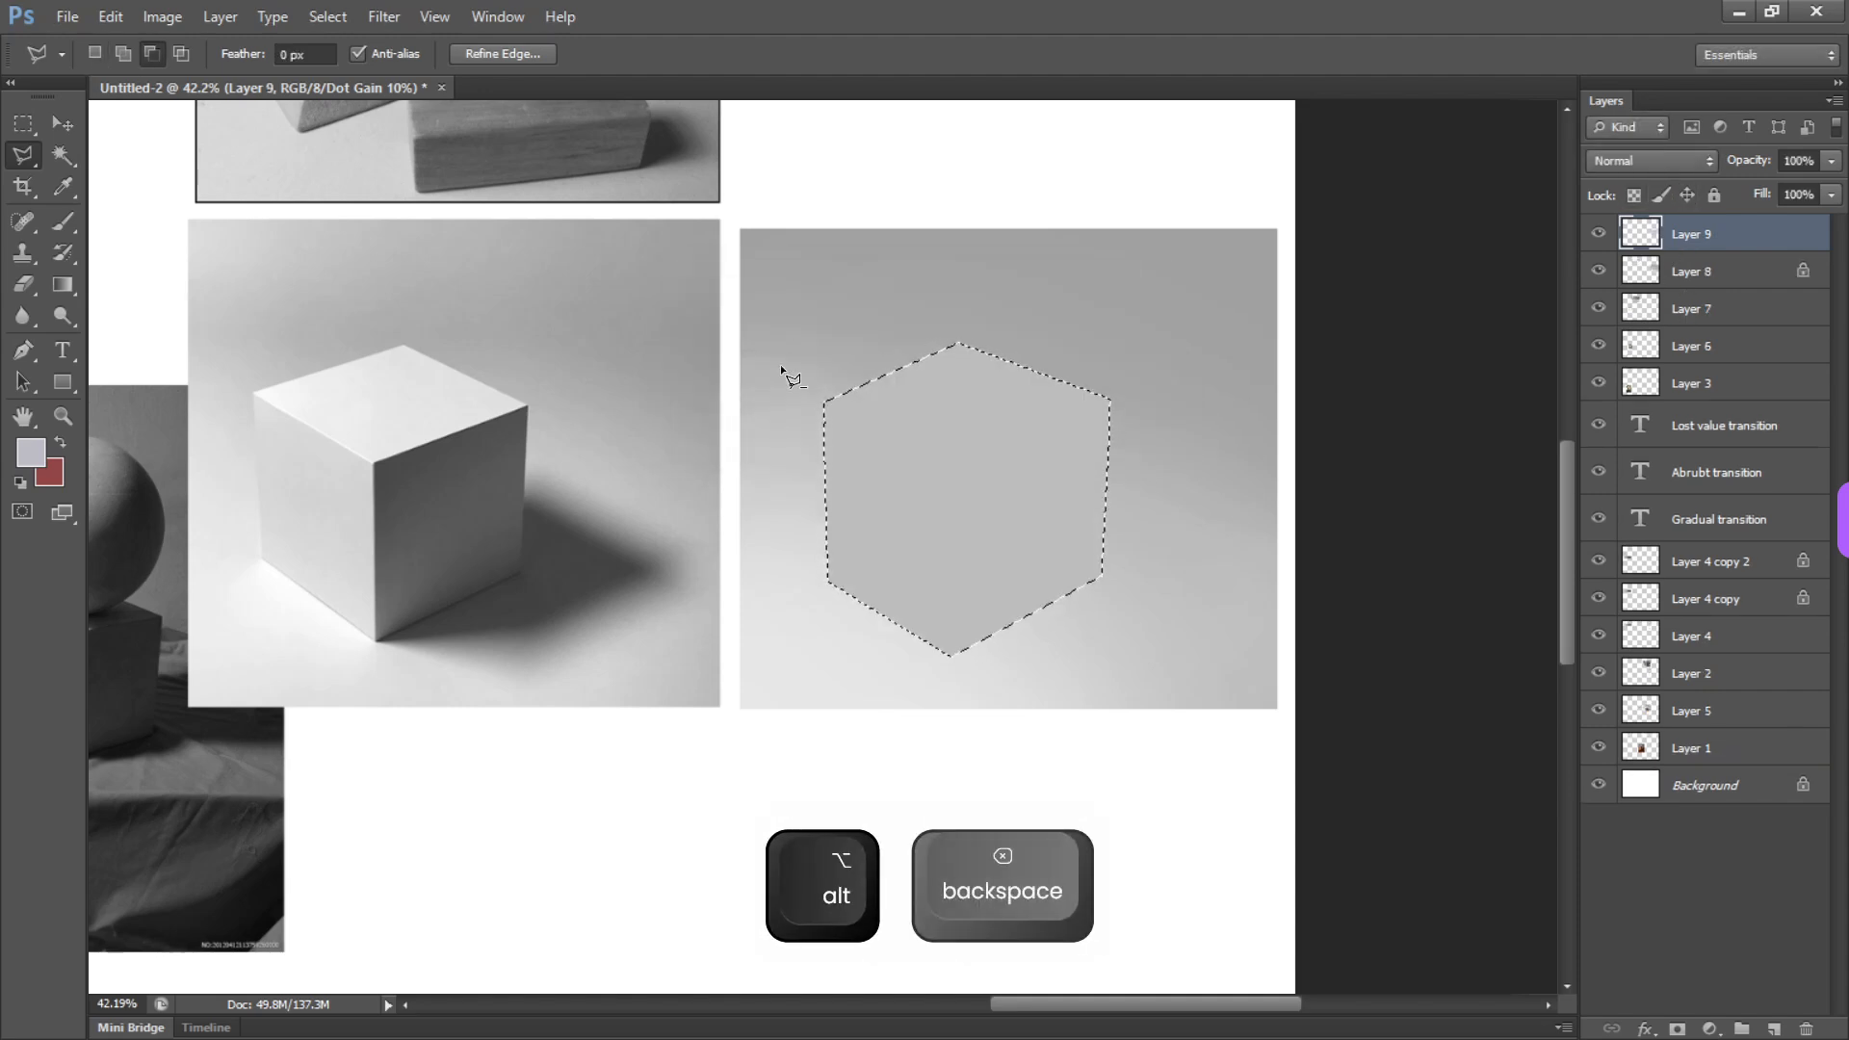
pyautogui.hotkey('ctrl', 'd')
# Undo a test move of the silhouette, lock its layer's transparent pixels, and add a new layer clipped to it
pyautogui.press('v')
pyautogui.moveTo(982, 474)
pyautogui.mouseDown()
pyautogui.moveTo(1087, 309)
pyautogui.moveTo(1357, 461)
pyautogui.moveTo(551, 782)
pyautogui.moveTo(963, 496)
pyautogui.mouseUp()
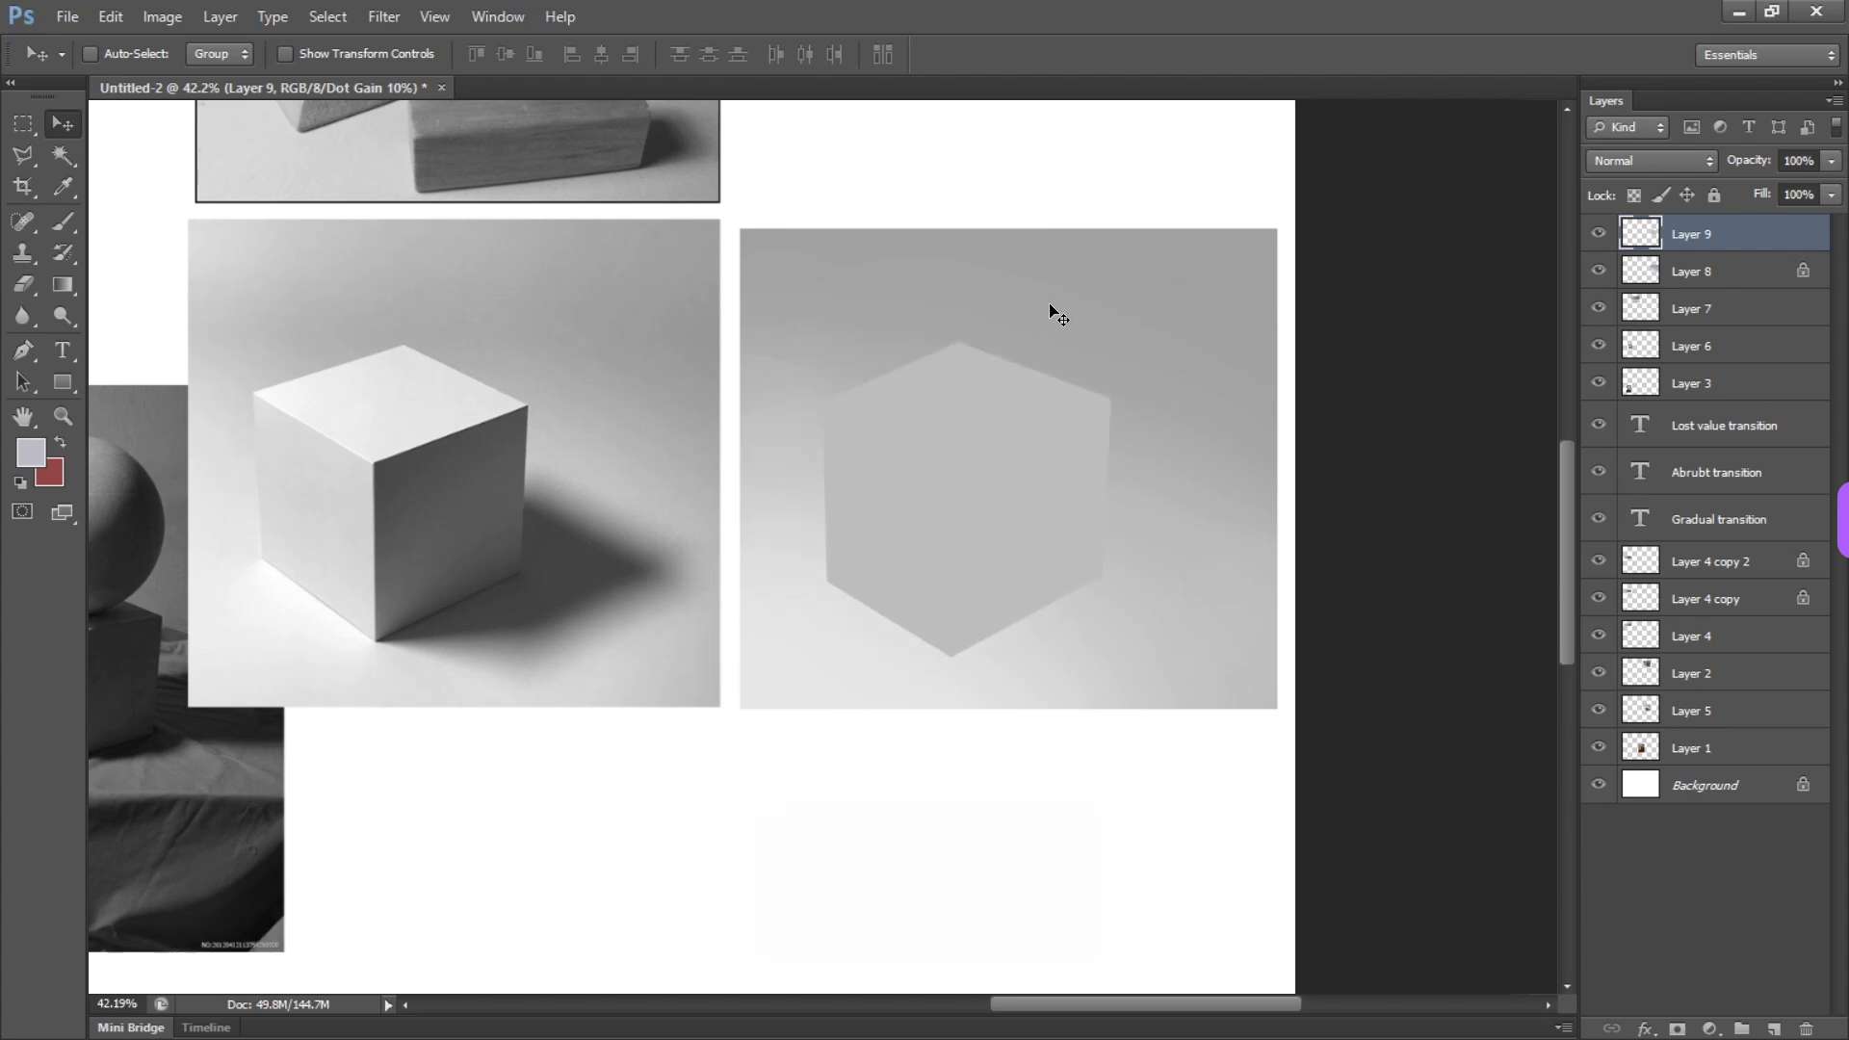
pyautogui.hotkey('ctrl', 'z')
pyautogui.press('/')
pyautogui.click(1773, 1029)
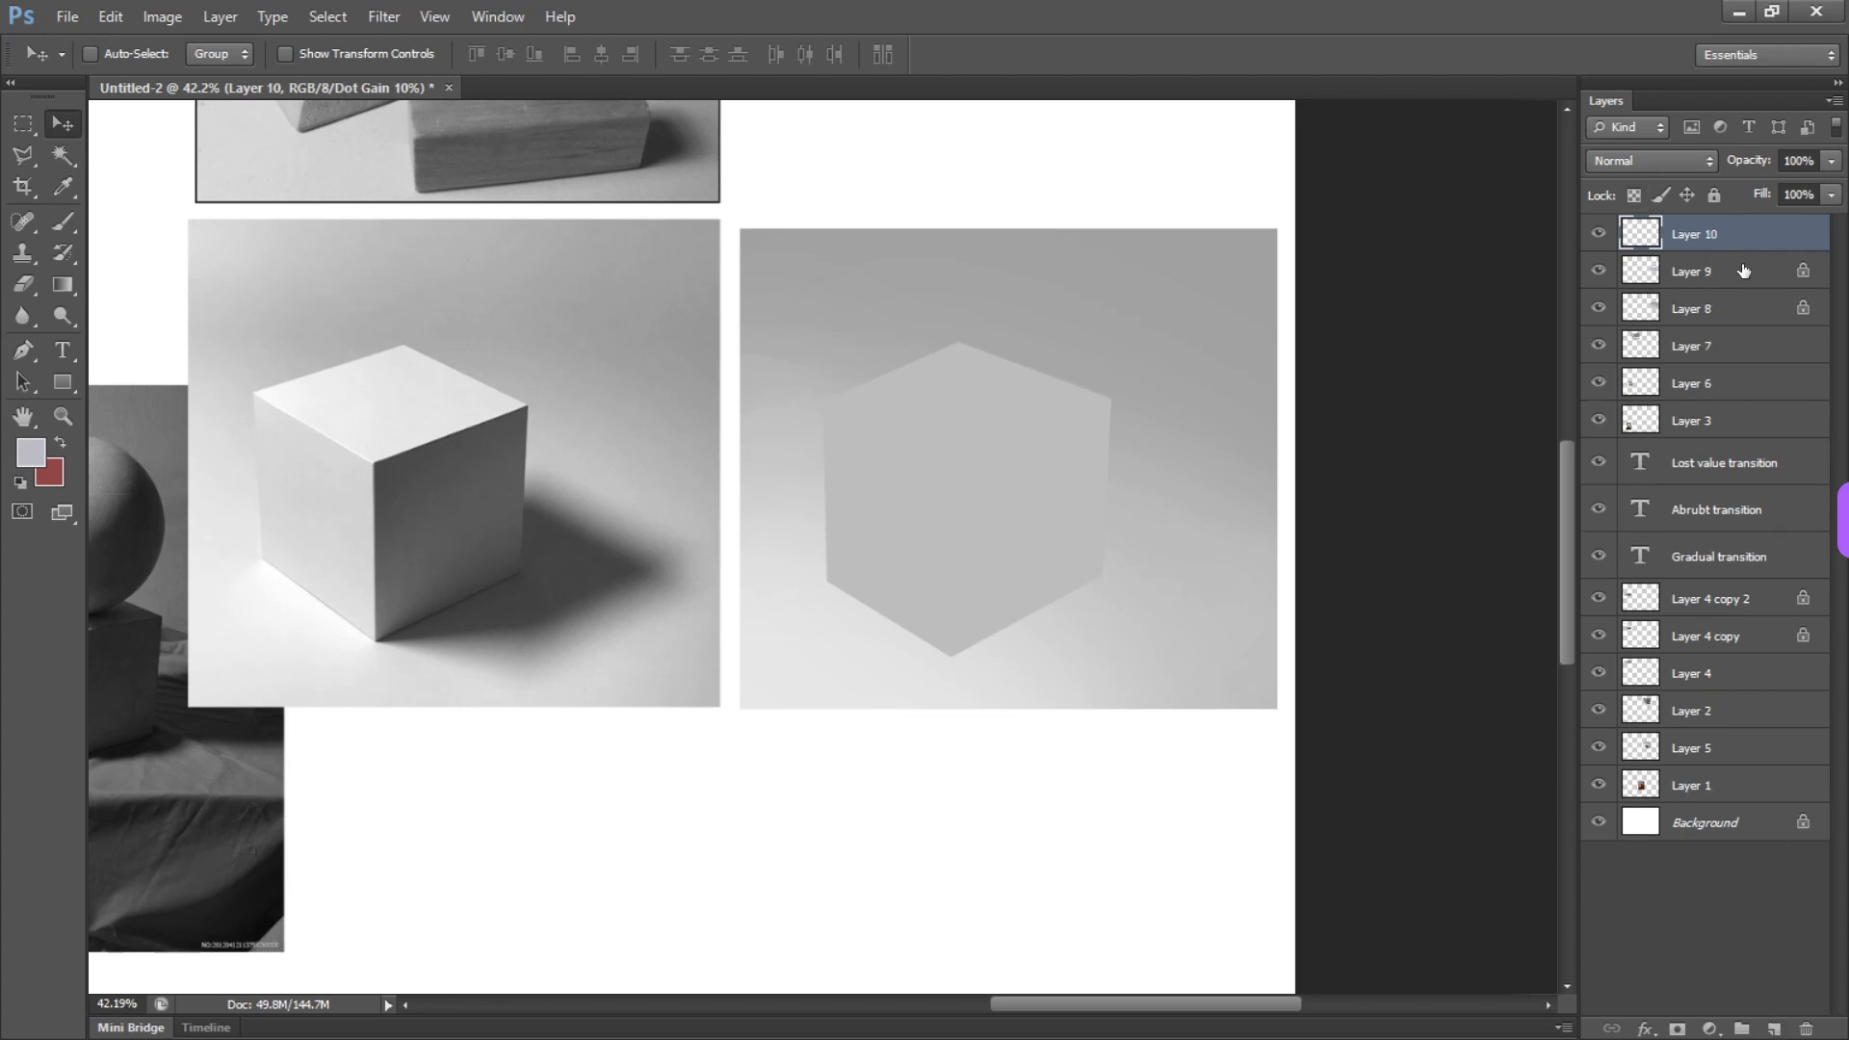
pyautogui.press('alt')
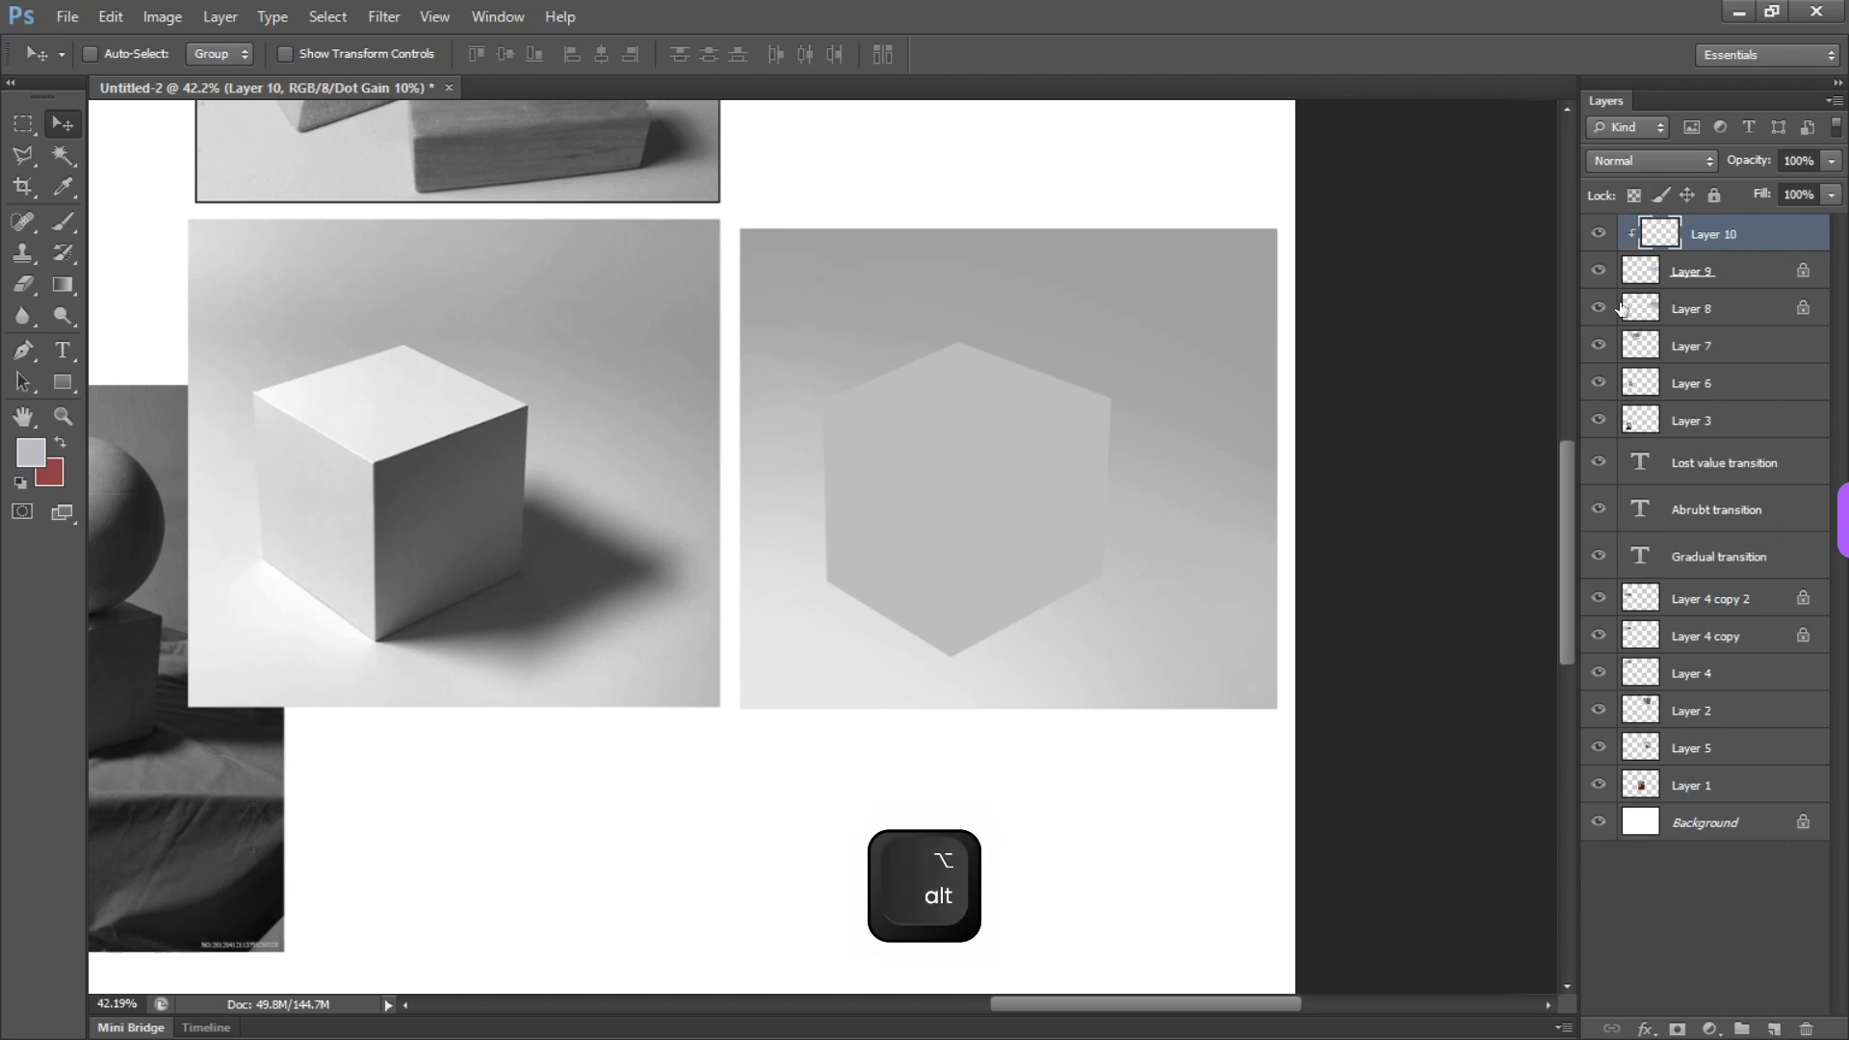
# Select the cube's right face with the Polygonal Lasso, fill it with the cube's light gray on the clipped layer, and deselect
pyautogui.press('l')
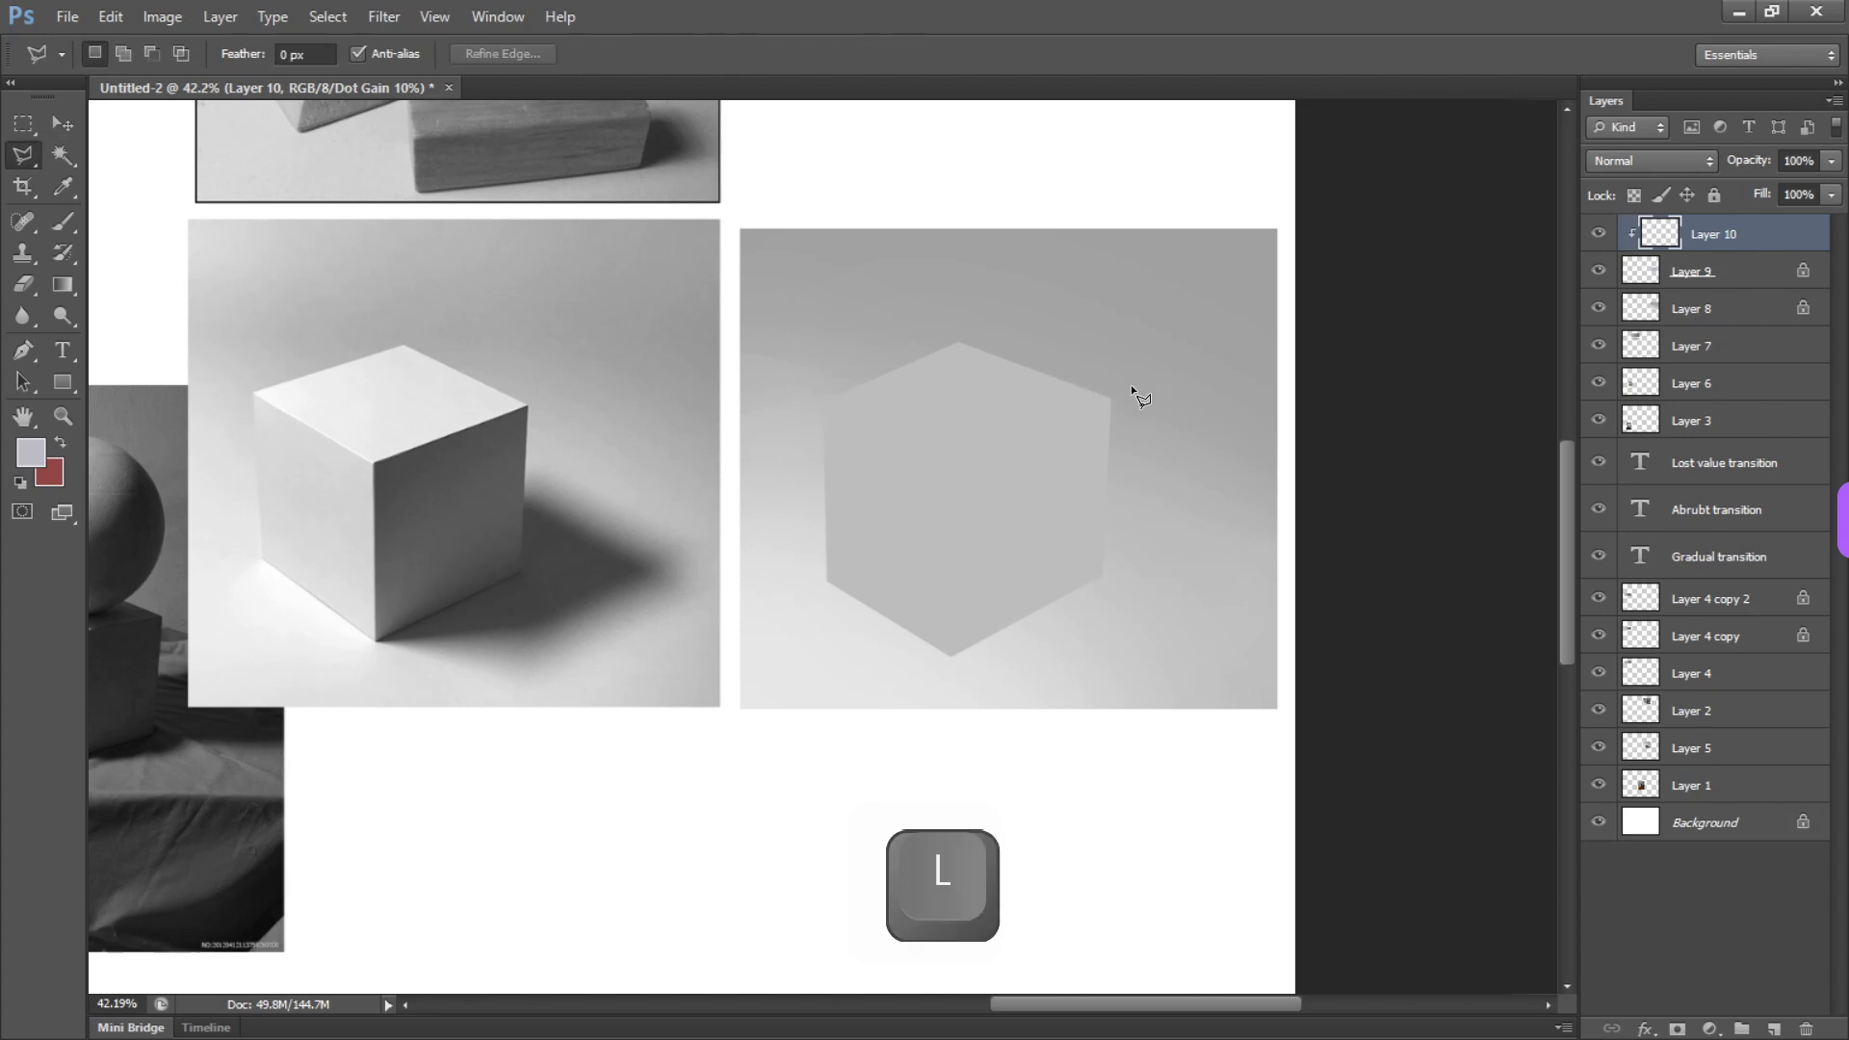
pyautogui.click(1135, 389)
pyautogui.click(961, 456)
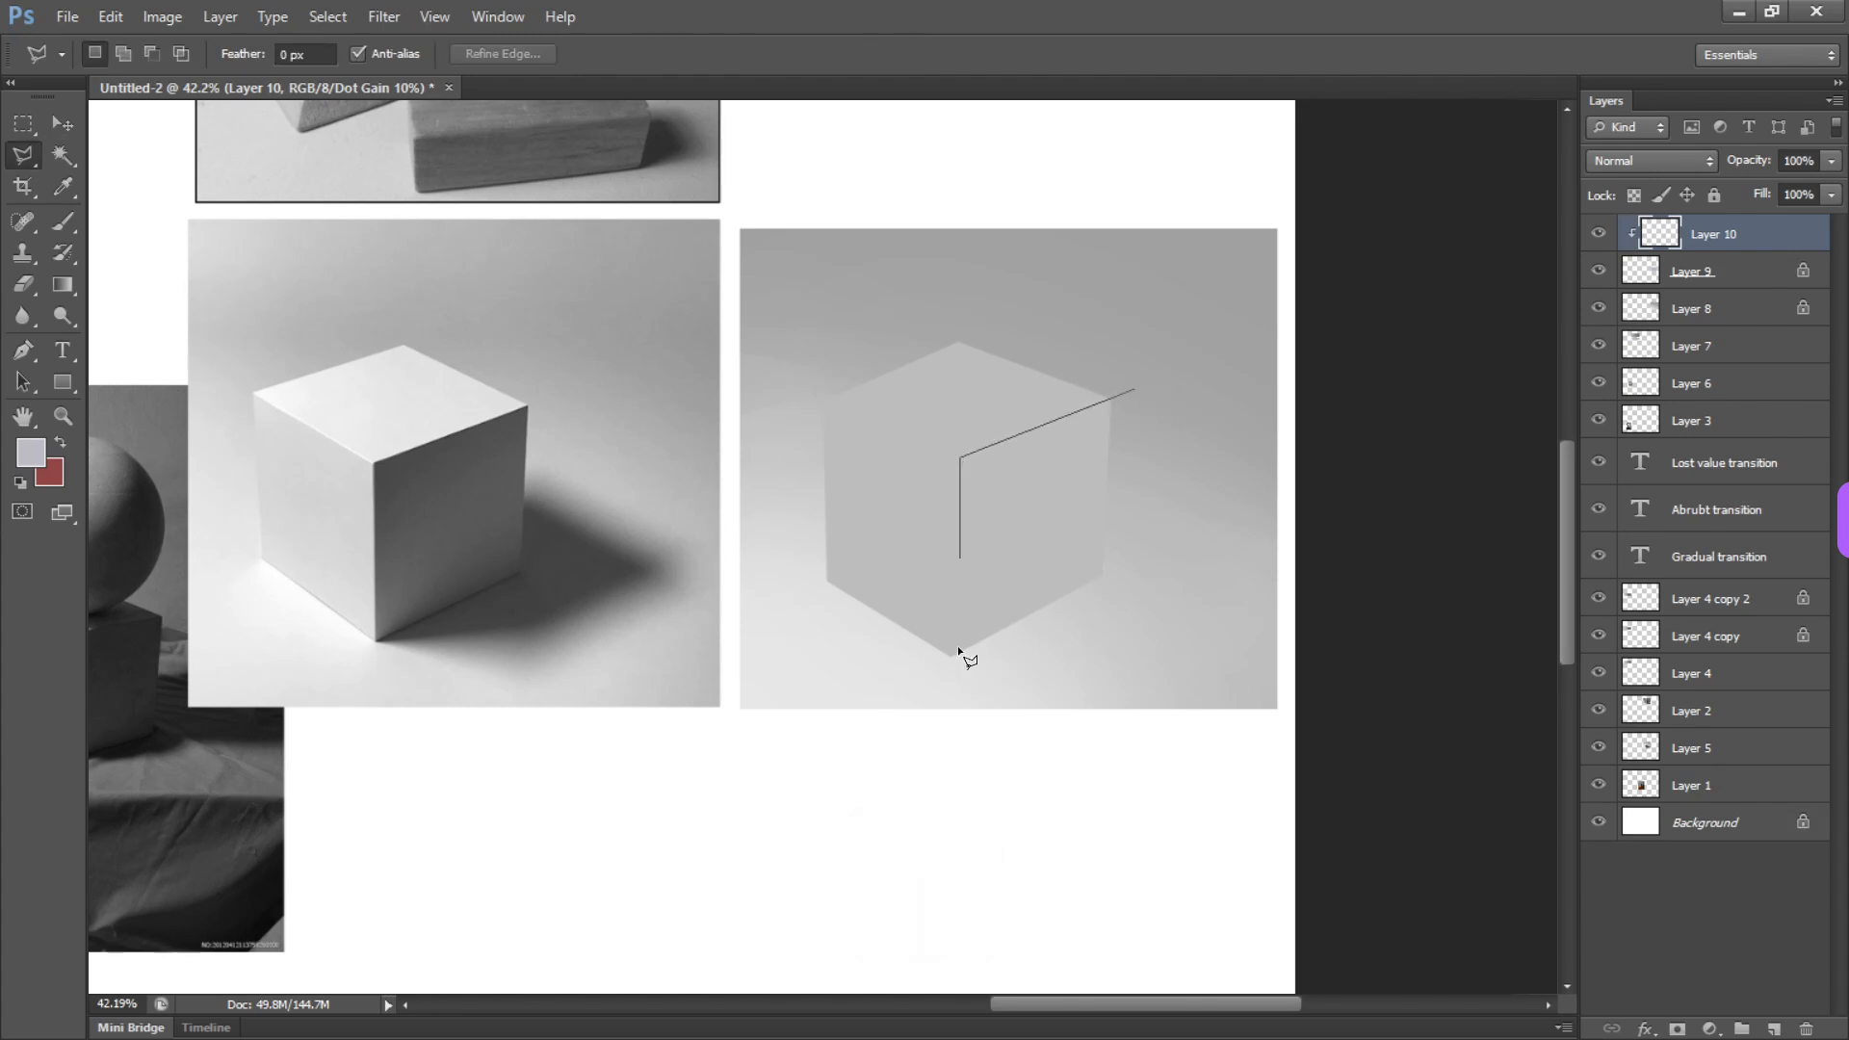
pyautogui.click(1135, 385)
pyautogui.press('b')
pyautogui.keyDown('alt'); pyautogui.click(991, 383); pyautogui.keyUp('alt')
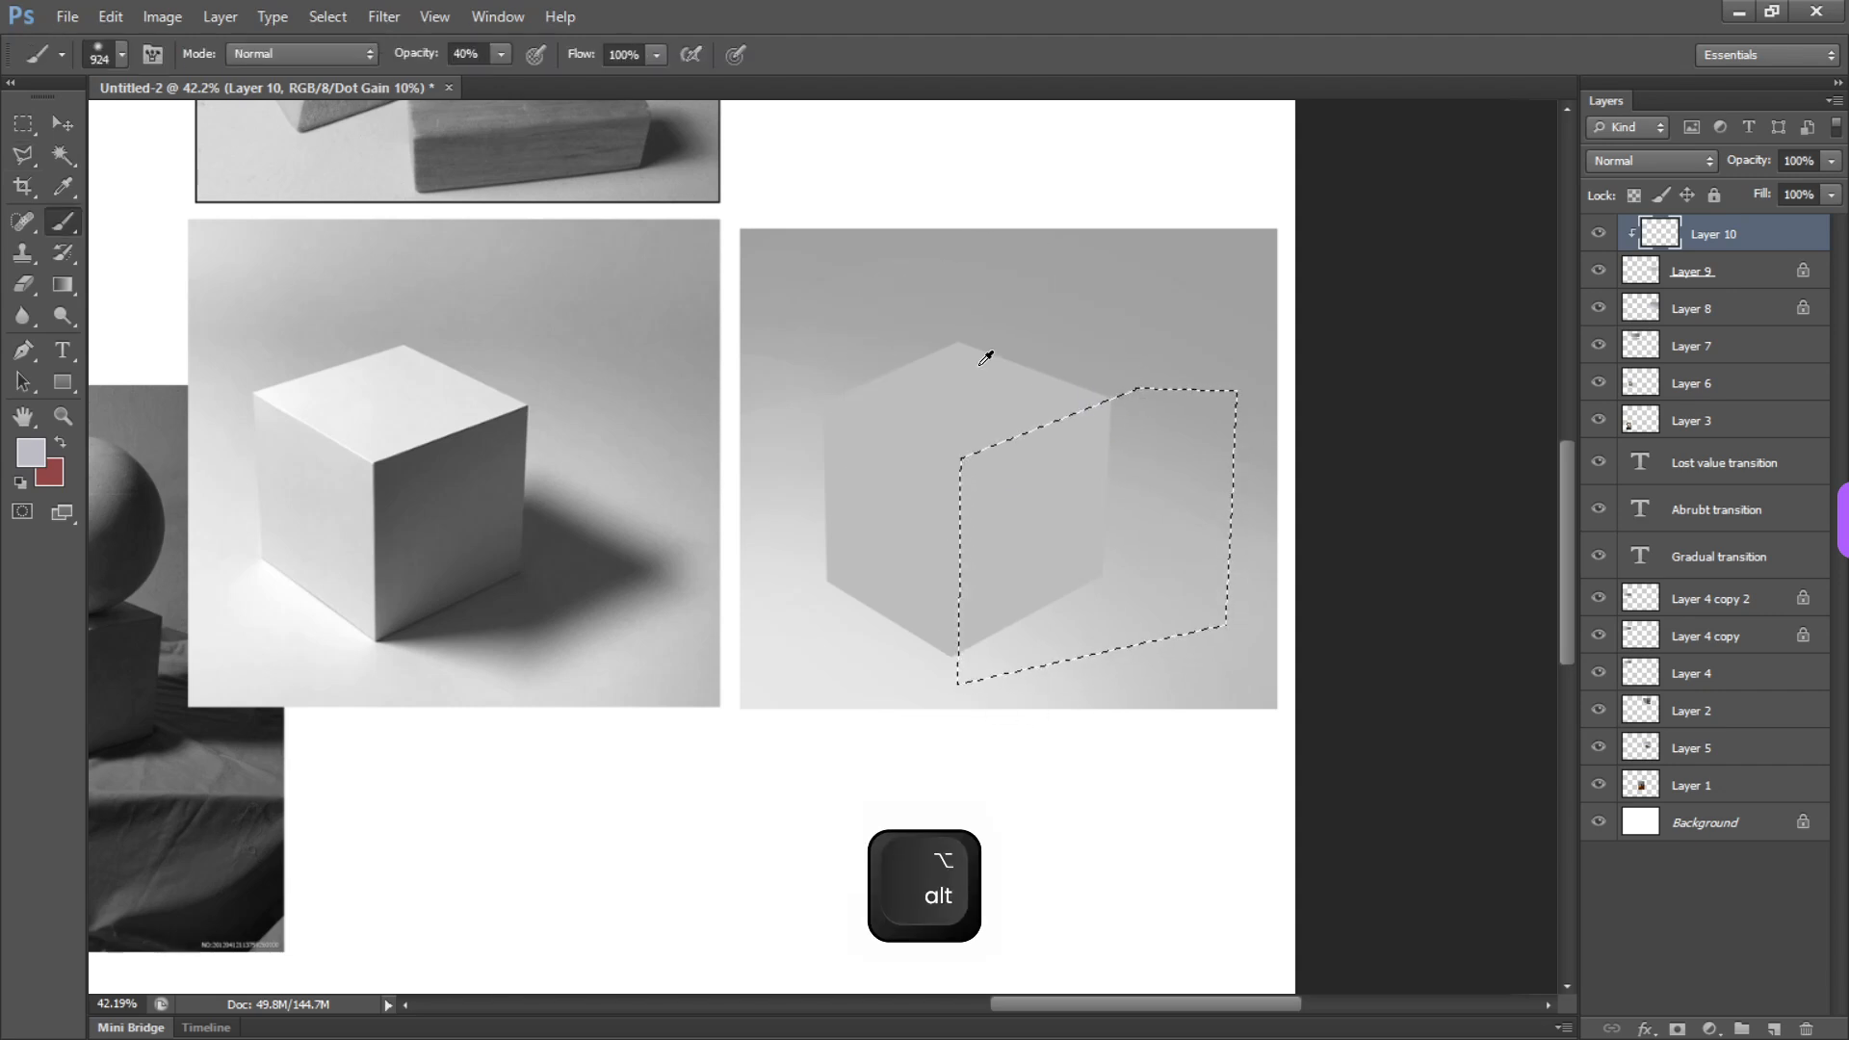
pyautogui.hotkey('alt', 'BackSpace')
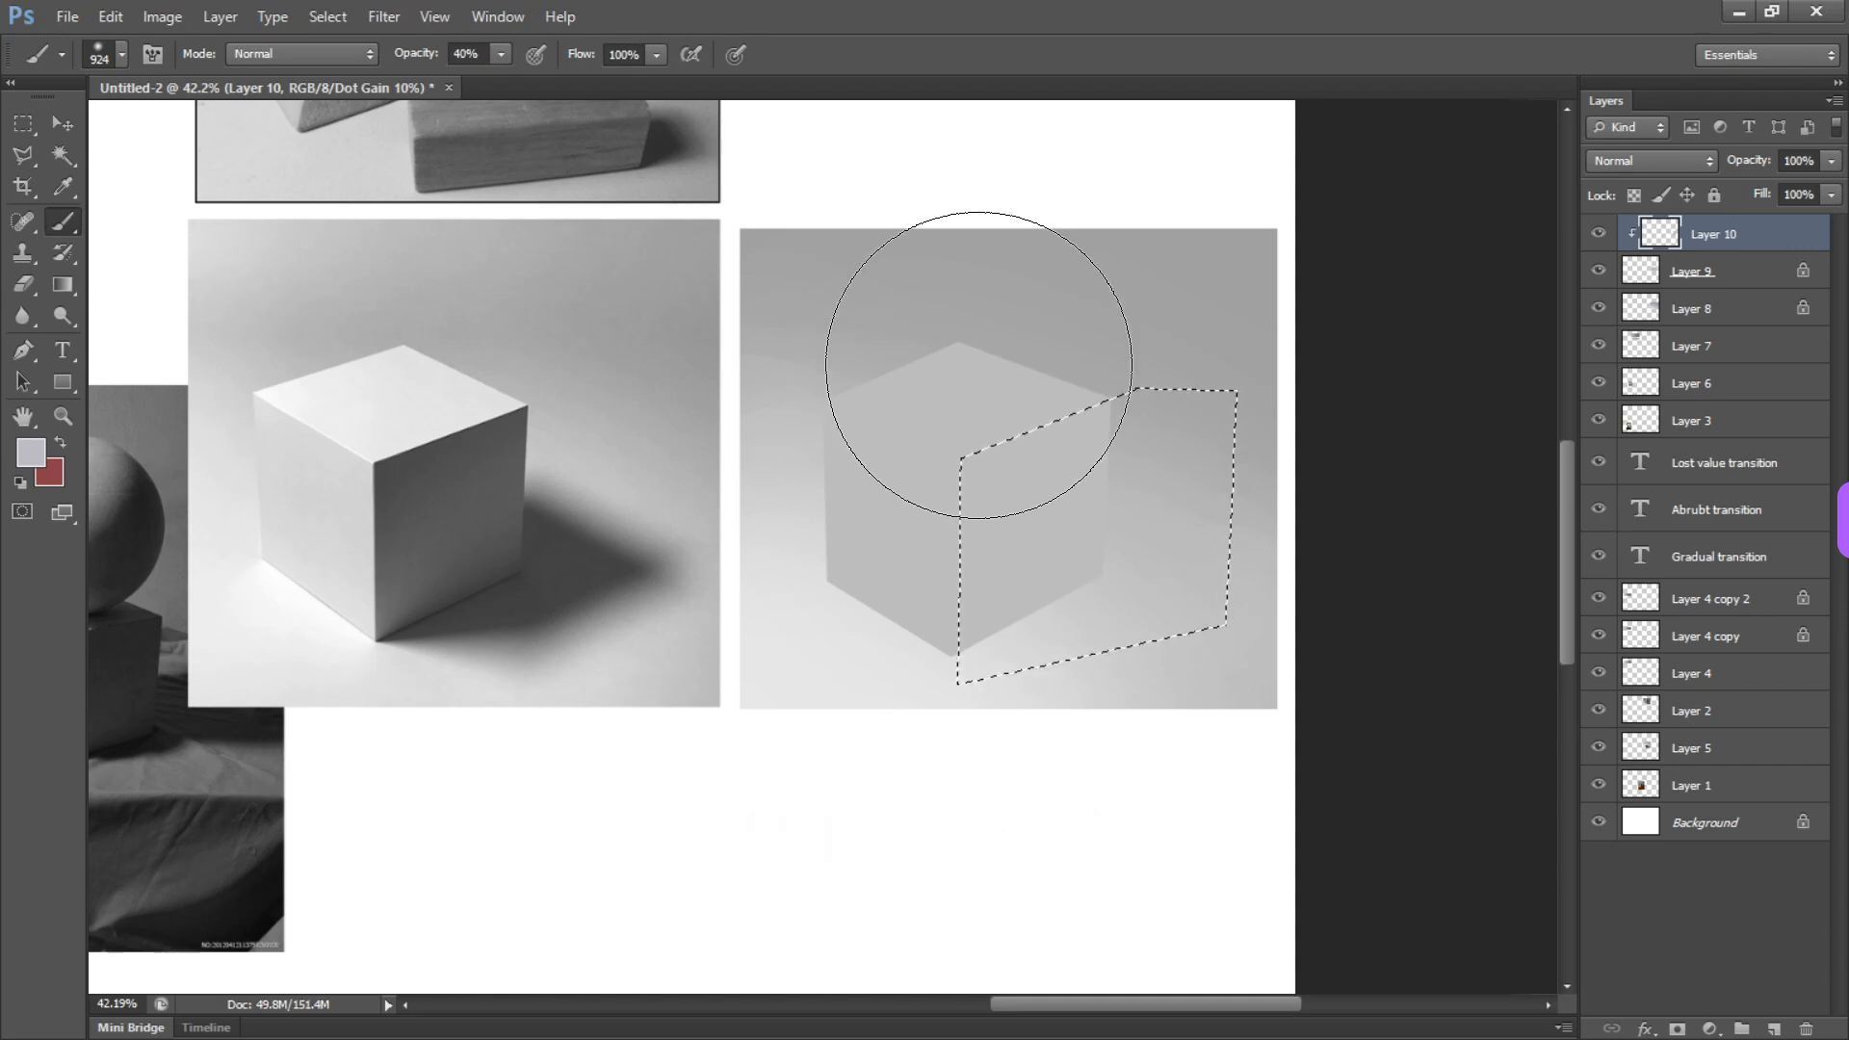
pyautogui.hotkey('ctrl', 'd')
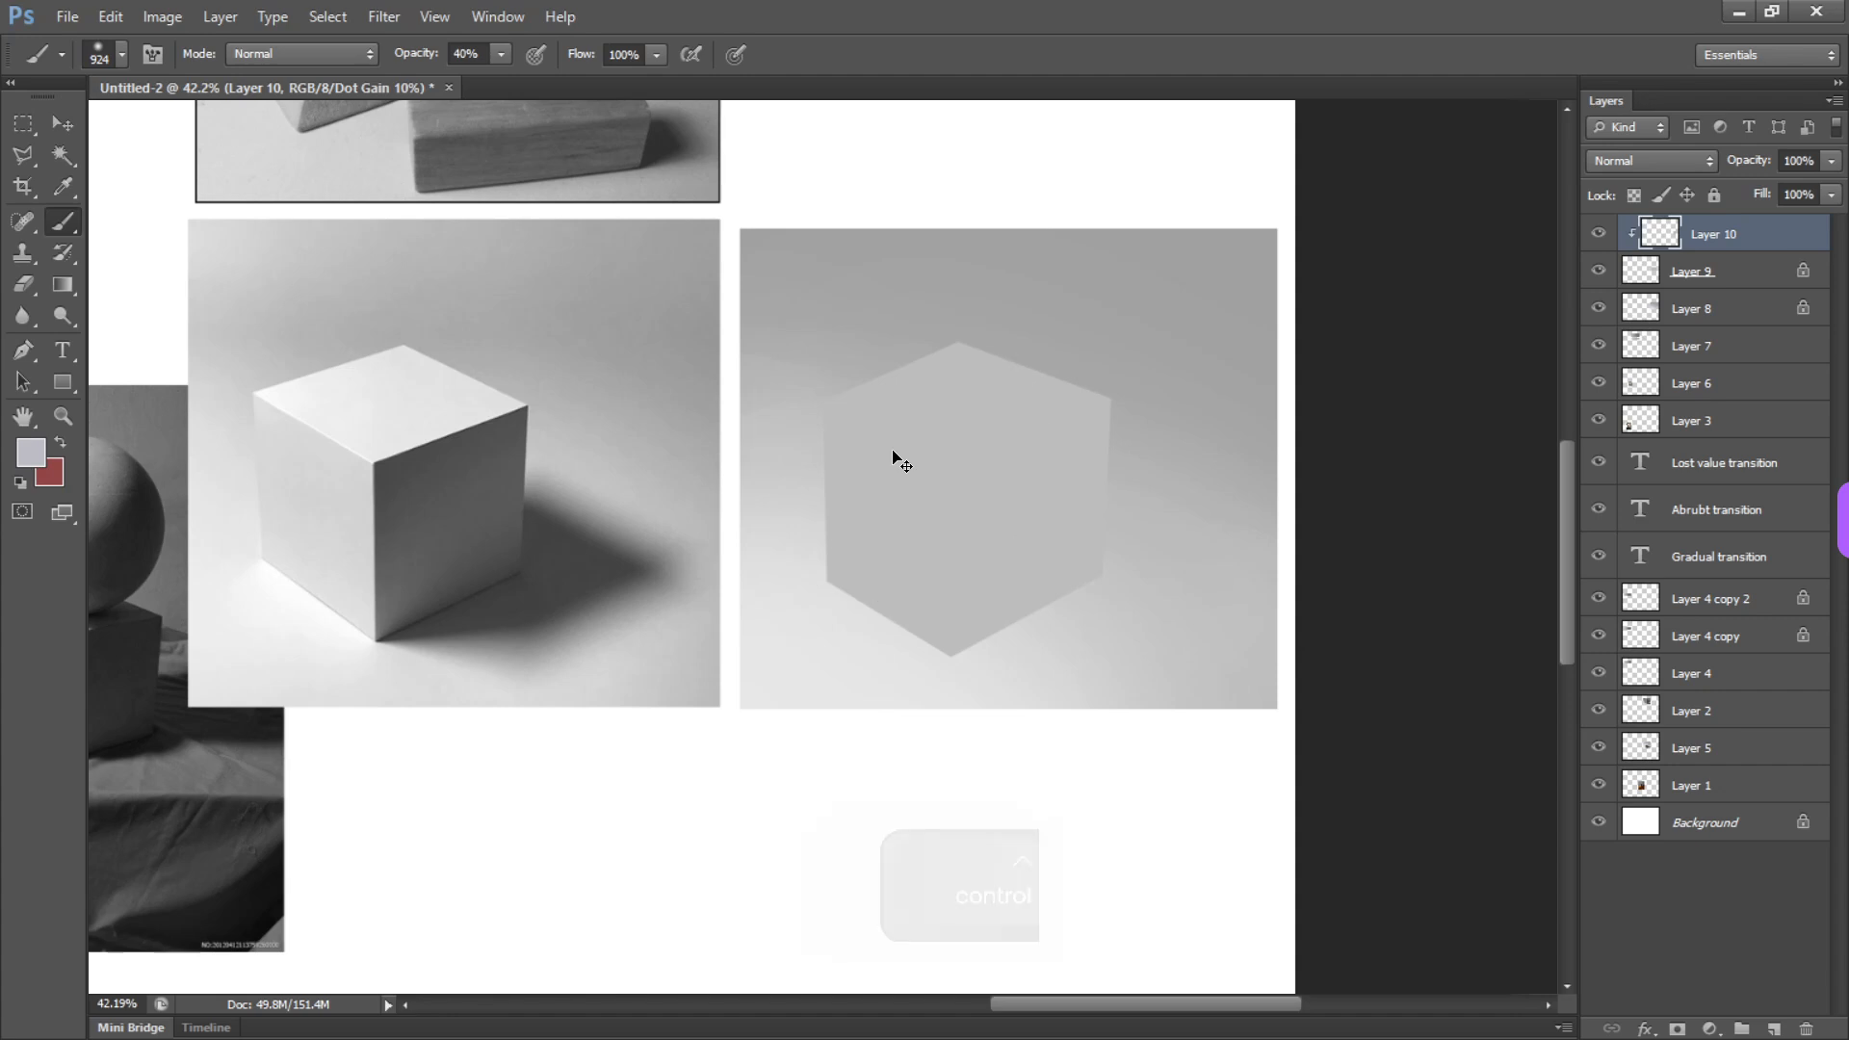
# Darken the right face to a medium-dark gray with a Hue/Saturation adjustment
pyautogui.hotkey('ctrl', 'u')
pyautogui.moveTo(441, 461); pyautogui.dragTo(393, 463)
pyautogui.moveTo(636, 185); pyautogui.dragTo(998, 661)
pyautogui.click(1092, 703)
# Sample the dark gray of the photo's shaded face and shade the right face from its upper left, raising the brush opacity to 100%
pyautogui.press('b')
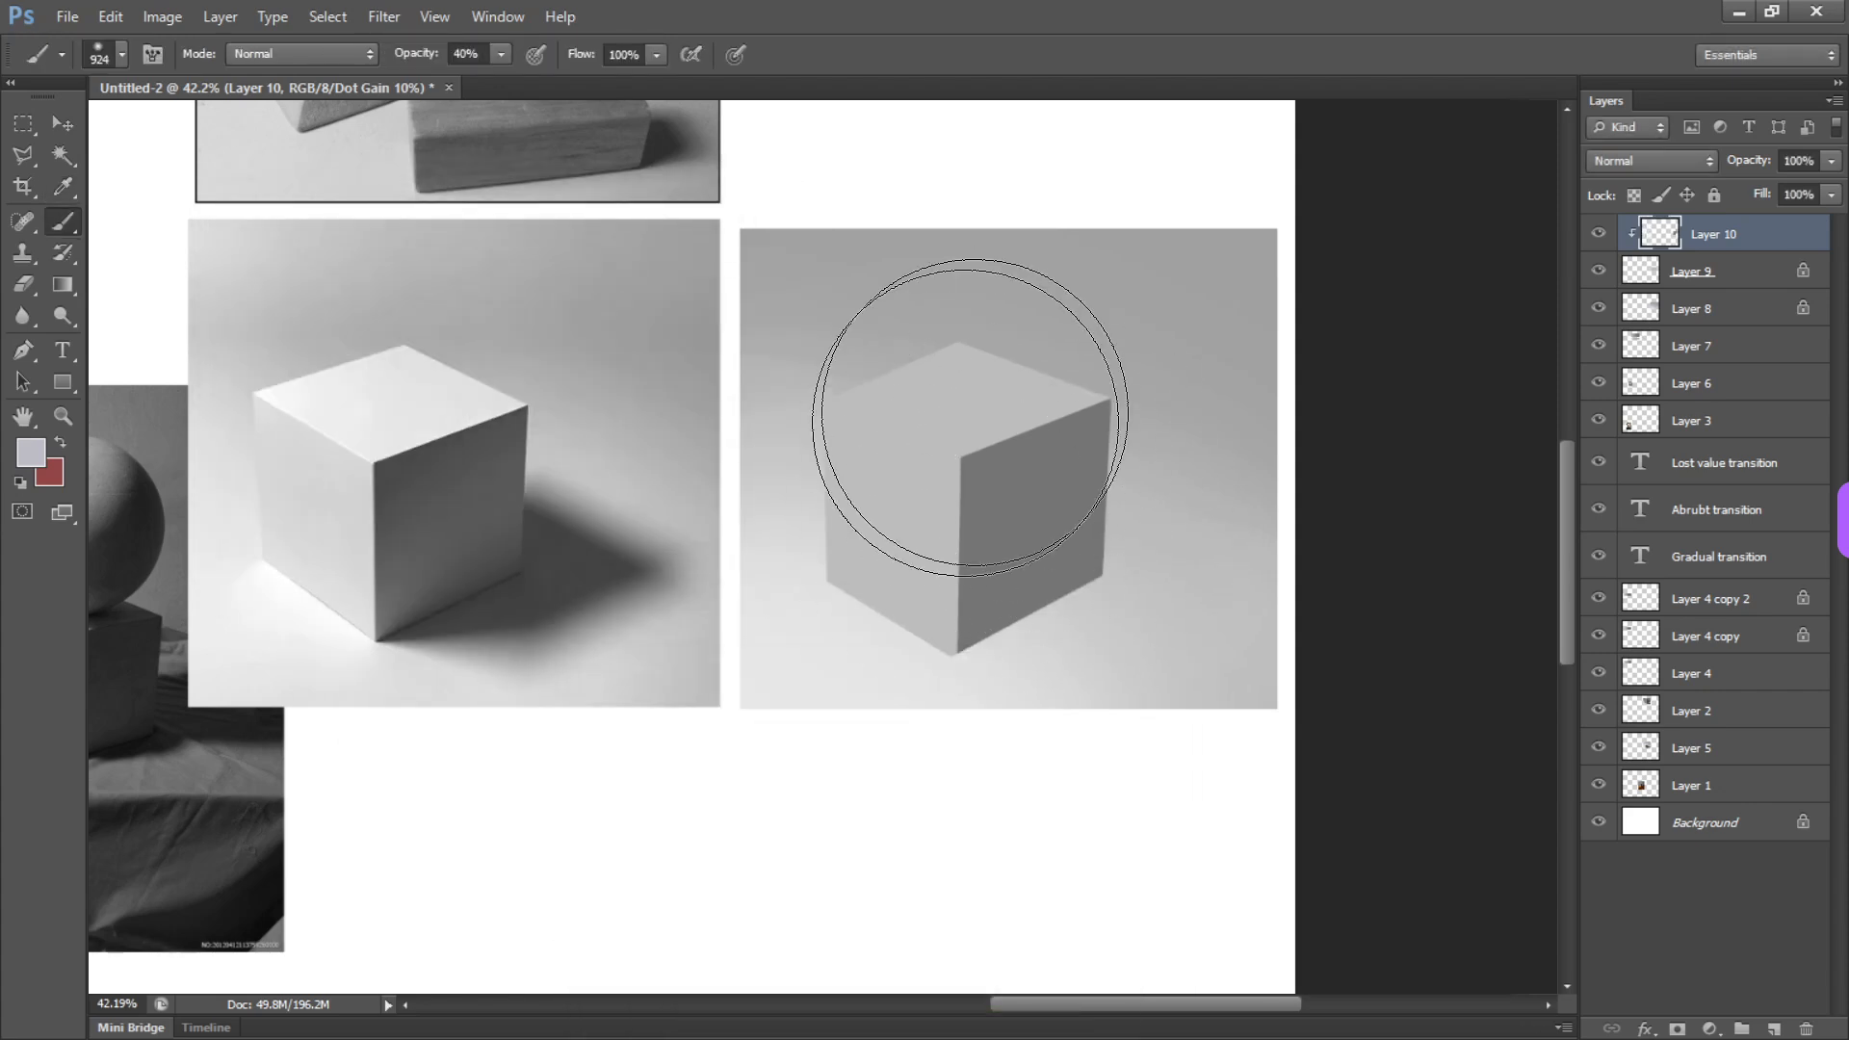
pyautogui.keyDown('alt'); pyautogui.click(410, 469); pyautogui.keyUp('alt')
pyautogui.keyDown('alt'); pyautogui.rightClick(932, 444); pyautogui.keyUp('alt')
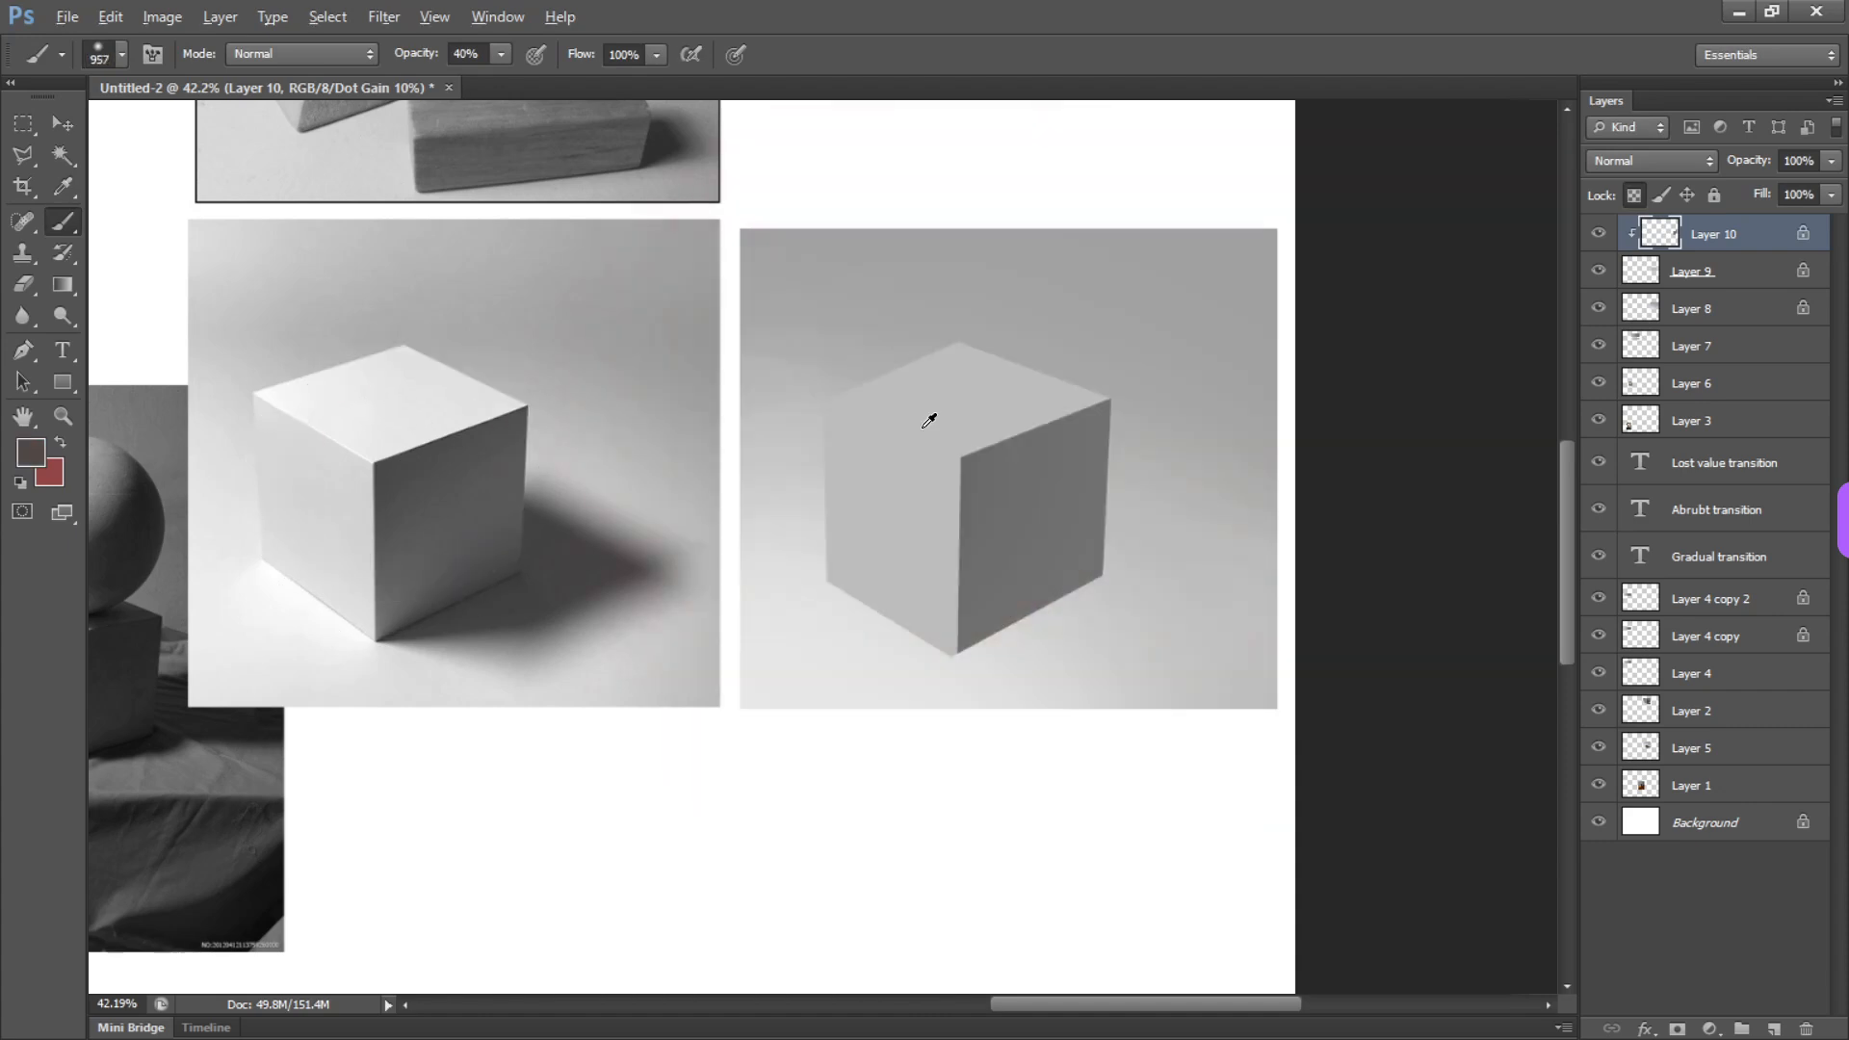
pyautogui.keyDown('alt'); pyautogui.rightClick(924, 427); pyautogui.keyUp('alt')
pyautogui.moveTo(981, 507)
pyautogui.mouseDown()
pyautogui.moveTo(880, 438)
pyautogui.moveTo(885, 397)
pyautogui.mouseUp()
pyautogui.press('0')
pyautogui.moveTo(882, 564); pyautogui.dragTo(939, 484)
pyautogui.moveTo(945, 418); pyautogui.dragTo(966, 407)
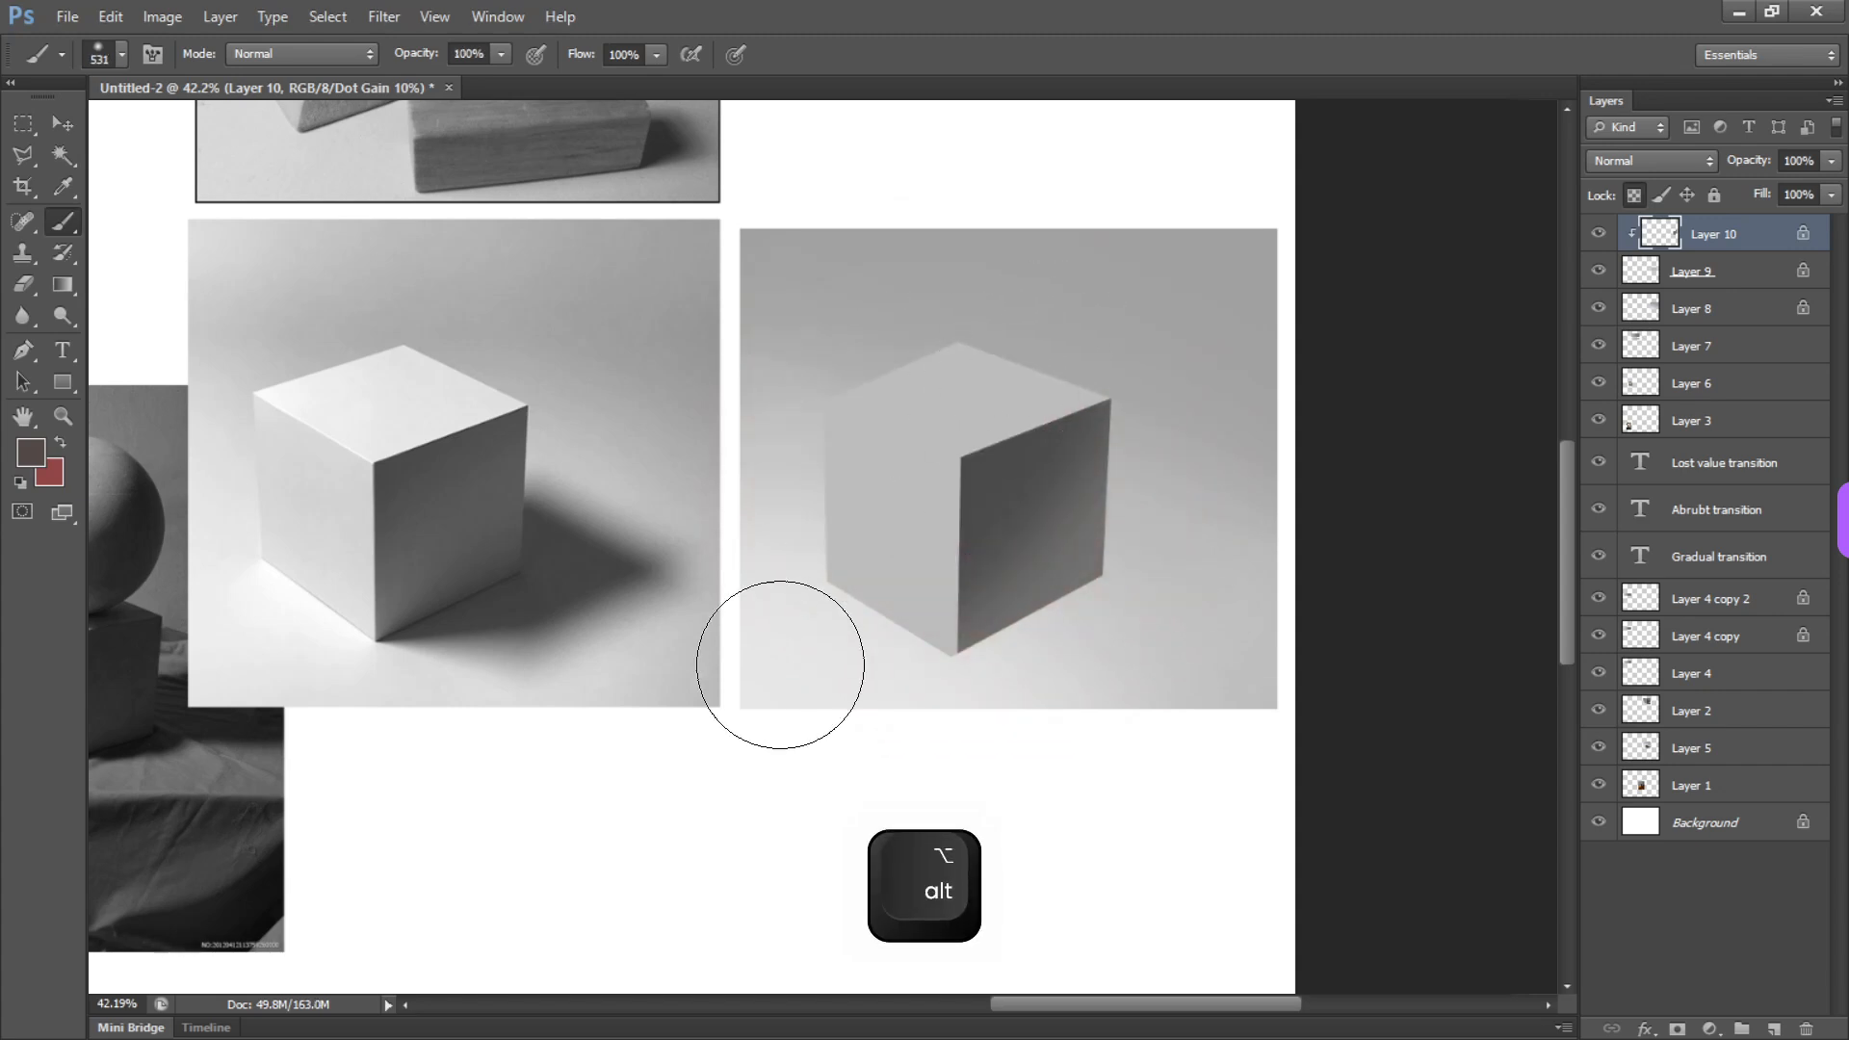
# Darken the right face's lower edge and blend a sampled middle gray over the face, undoing one stray stroke
pyautogui.moveTo(1081, 661)
pyautogui.mouseDown()
pyautogui.moveTo(1027, 639)
pyautogui.moveTo(1098, 627)
pyautogui.moveTo(1008, 661)
pyautogui.mouseUp()
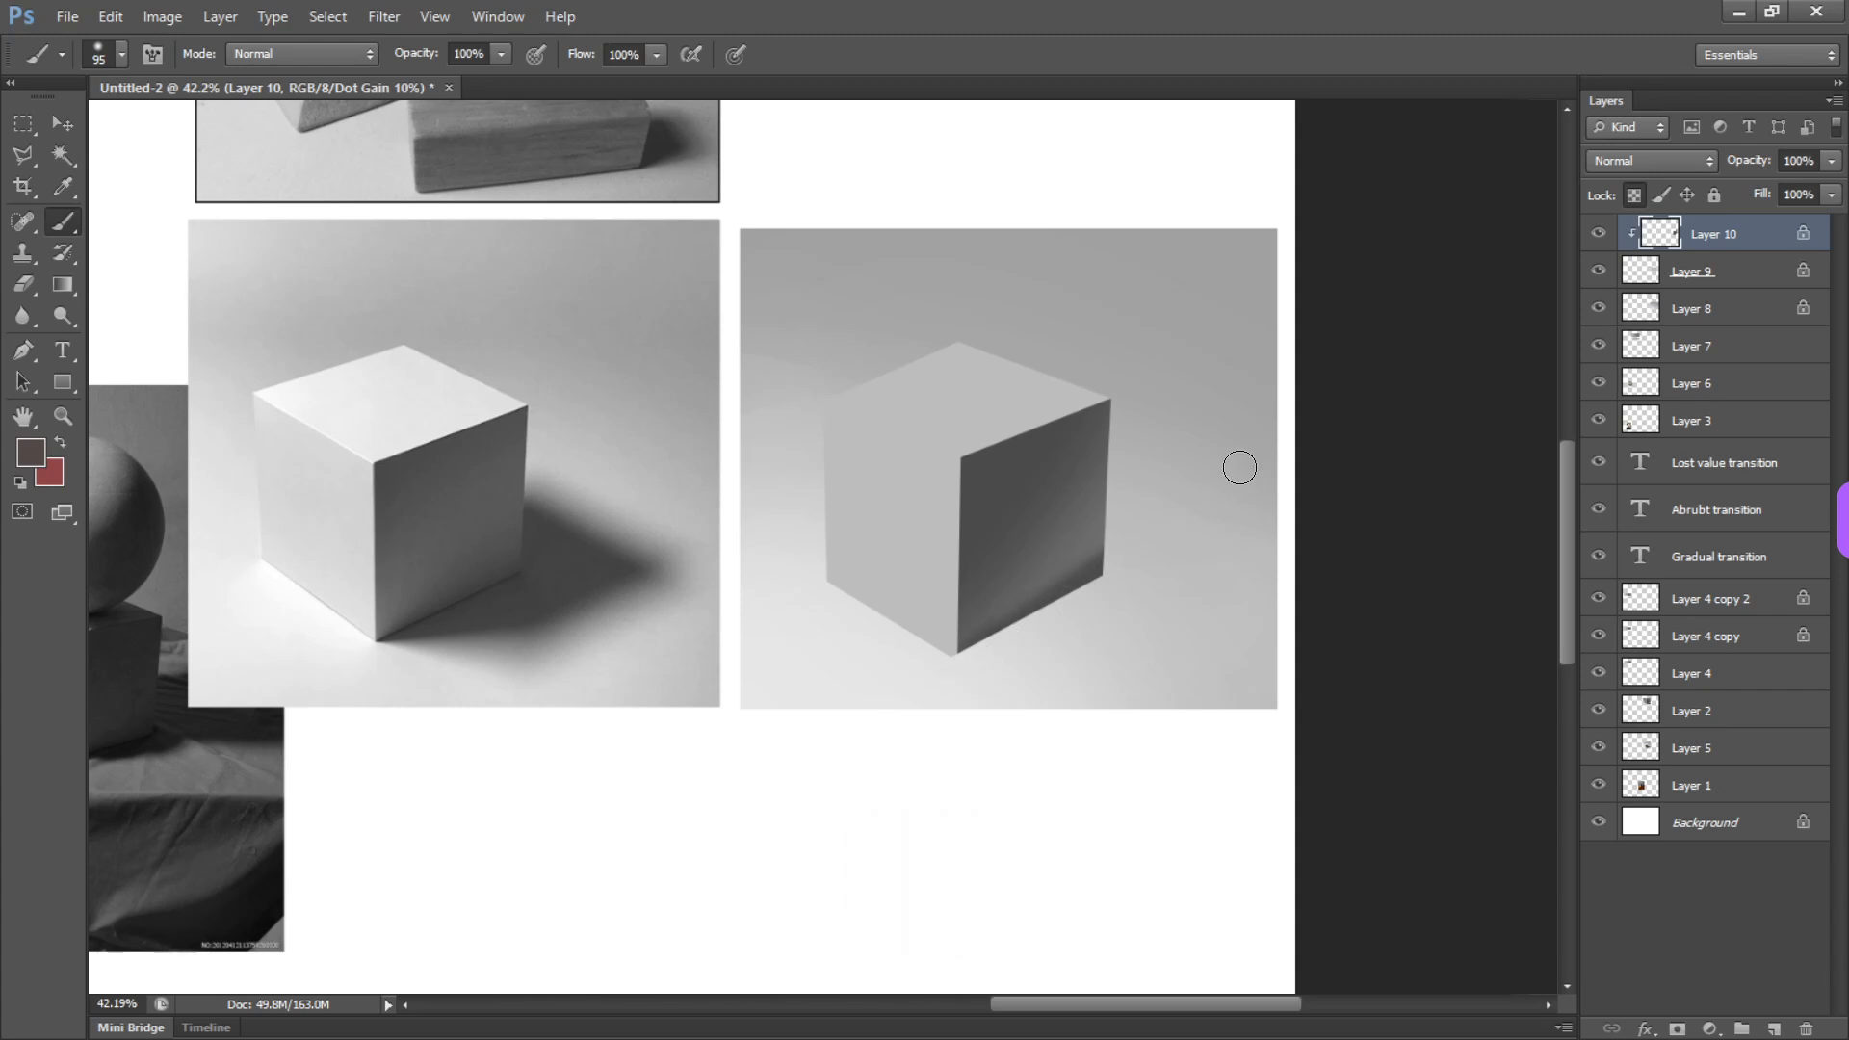
pyautogui.keyDown('alt'); pyautogui.click(1075, 545); pyautogui.keyUp('alt')
pyautogui.moveTo(1073, 486); pyautogui.dragTo(1010, 535)
pyautogui.moveTo(818, 665)
pyautogui.mouseDown()
pyautogui.moveTo(871, 661)
pyautogui.moveTo(1116, 419)
pyautogui.mouseUp()
pyautogui.hotkey('ctrl', 'z')
pyautogui.keyDown('alt'); pyautogui.click(1081, 510); pyautogui.keyUp('alt')
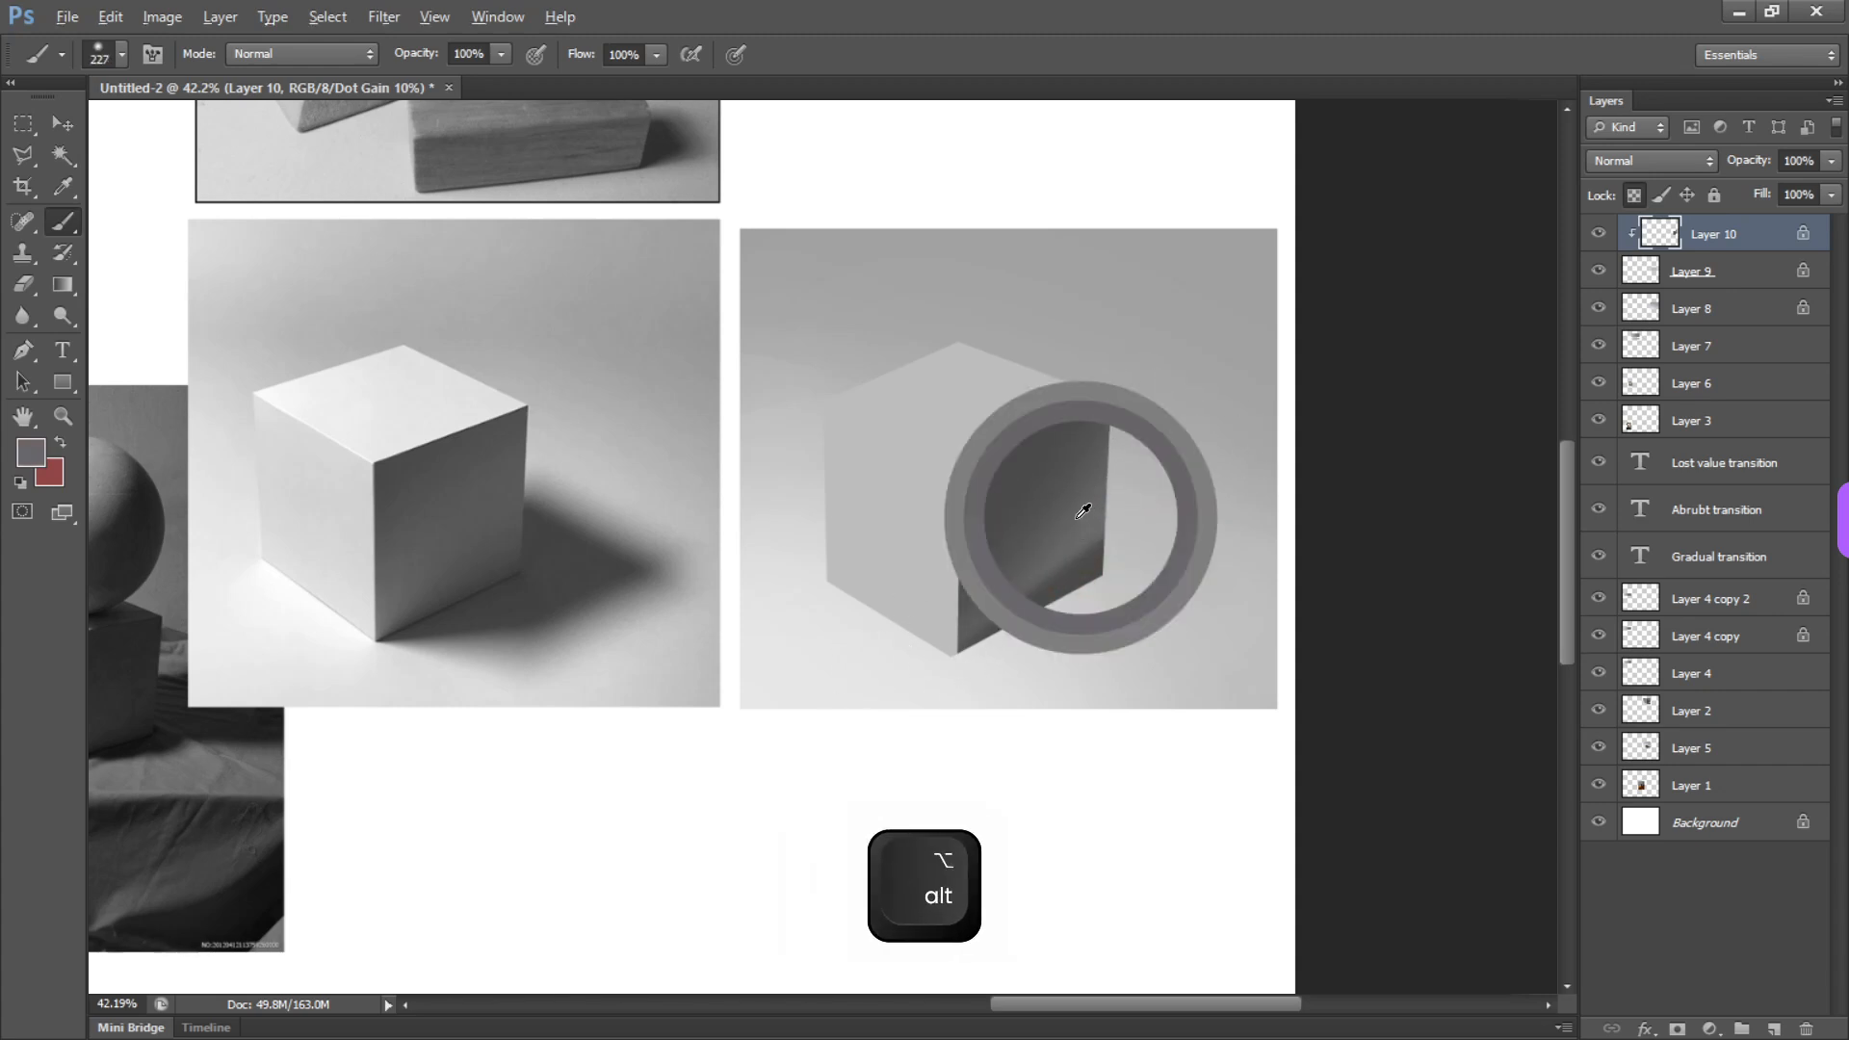
pyautogui.moveTo(1081, 513); pyautogui.dragTo(955, 627)
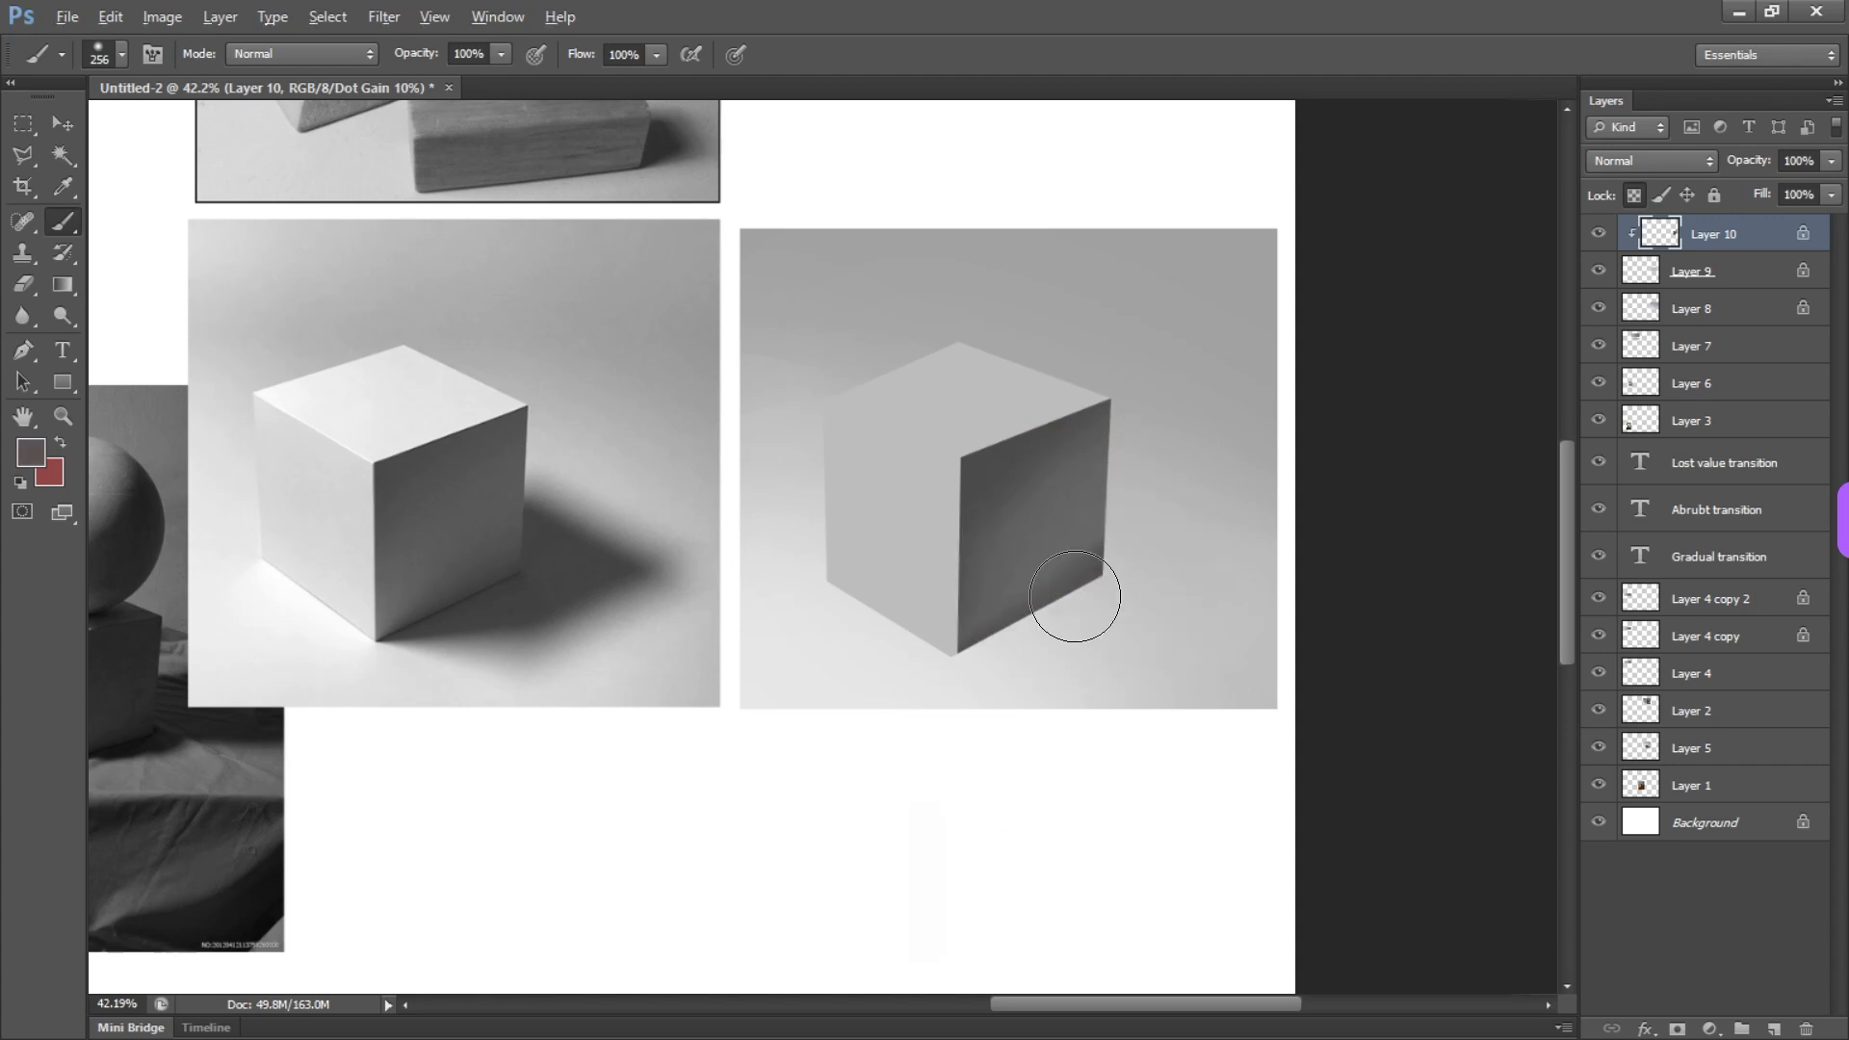
# Even out the right face's shading with sampled dark grays, using brushes of about 256 px and 488 px
pyautogui.moveTo(1071, 585)
pyautogui.mouseDown()
pyautogui.moveTo(985, 585)
pyautogui.moveTo(995, 630)
pyautogui.mouseUp()
pyautogui.moveTo(1020, 529); pyautogui.dragTo(1099, 529)
pyautogui.keyDown('alt'); pyautogui.click(1009, 467); pyautogui.keyUp('alt')
pyautogui.moveTo(950, 413); pyautogui.dragTo(1026, 455)
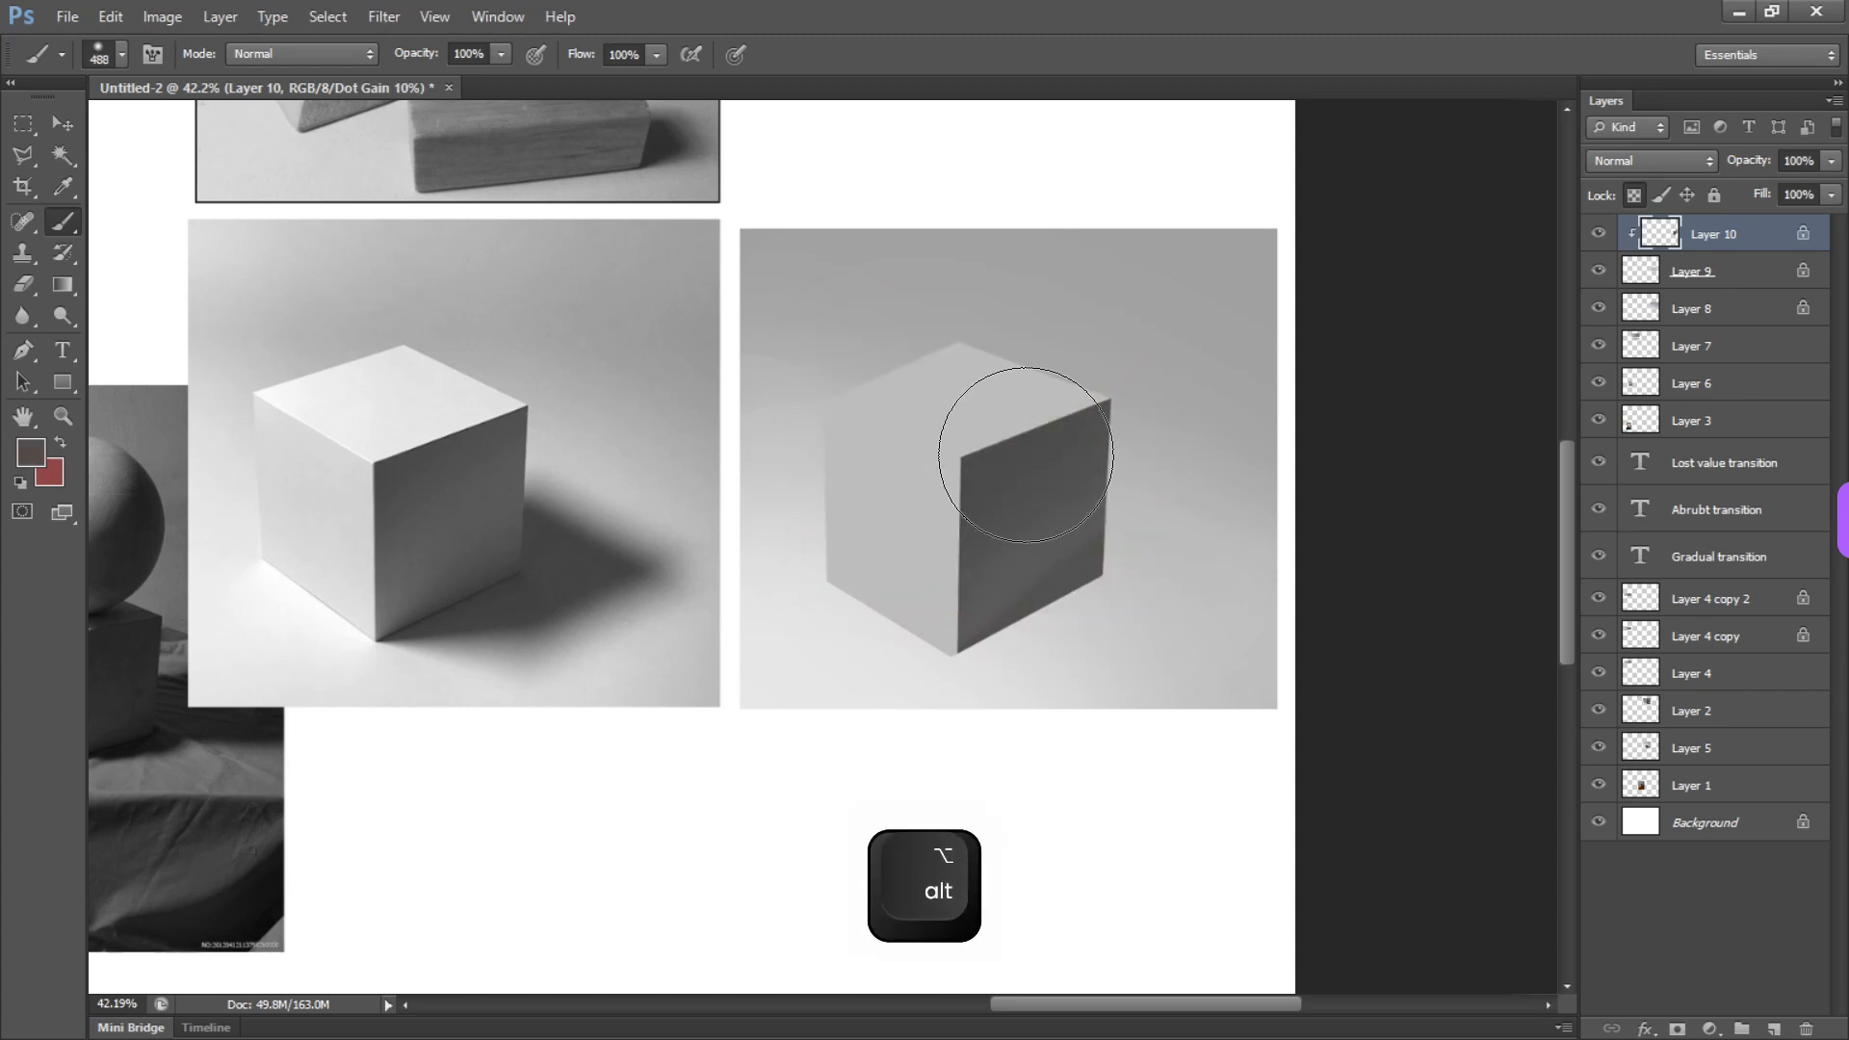
pyautogui.keyDown('alt'); pyautogui.click(1049, 559); pyautogui.keyUp('alt')
pyautogui.moveTo(1060, 602)
pyautogui.mouseDown()
pyautogui.moveTo(906, 597)
pyautogui.moveTo(1034, 599)
pyautogui.mouseUp()
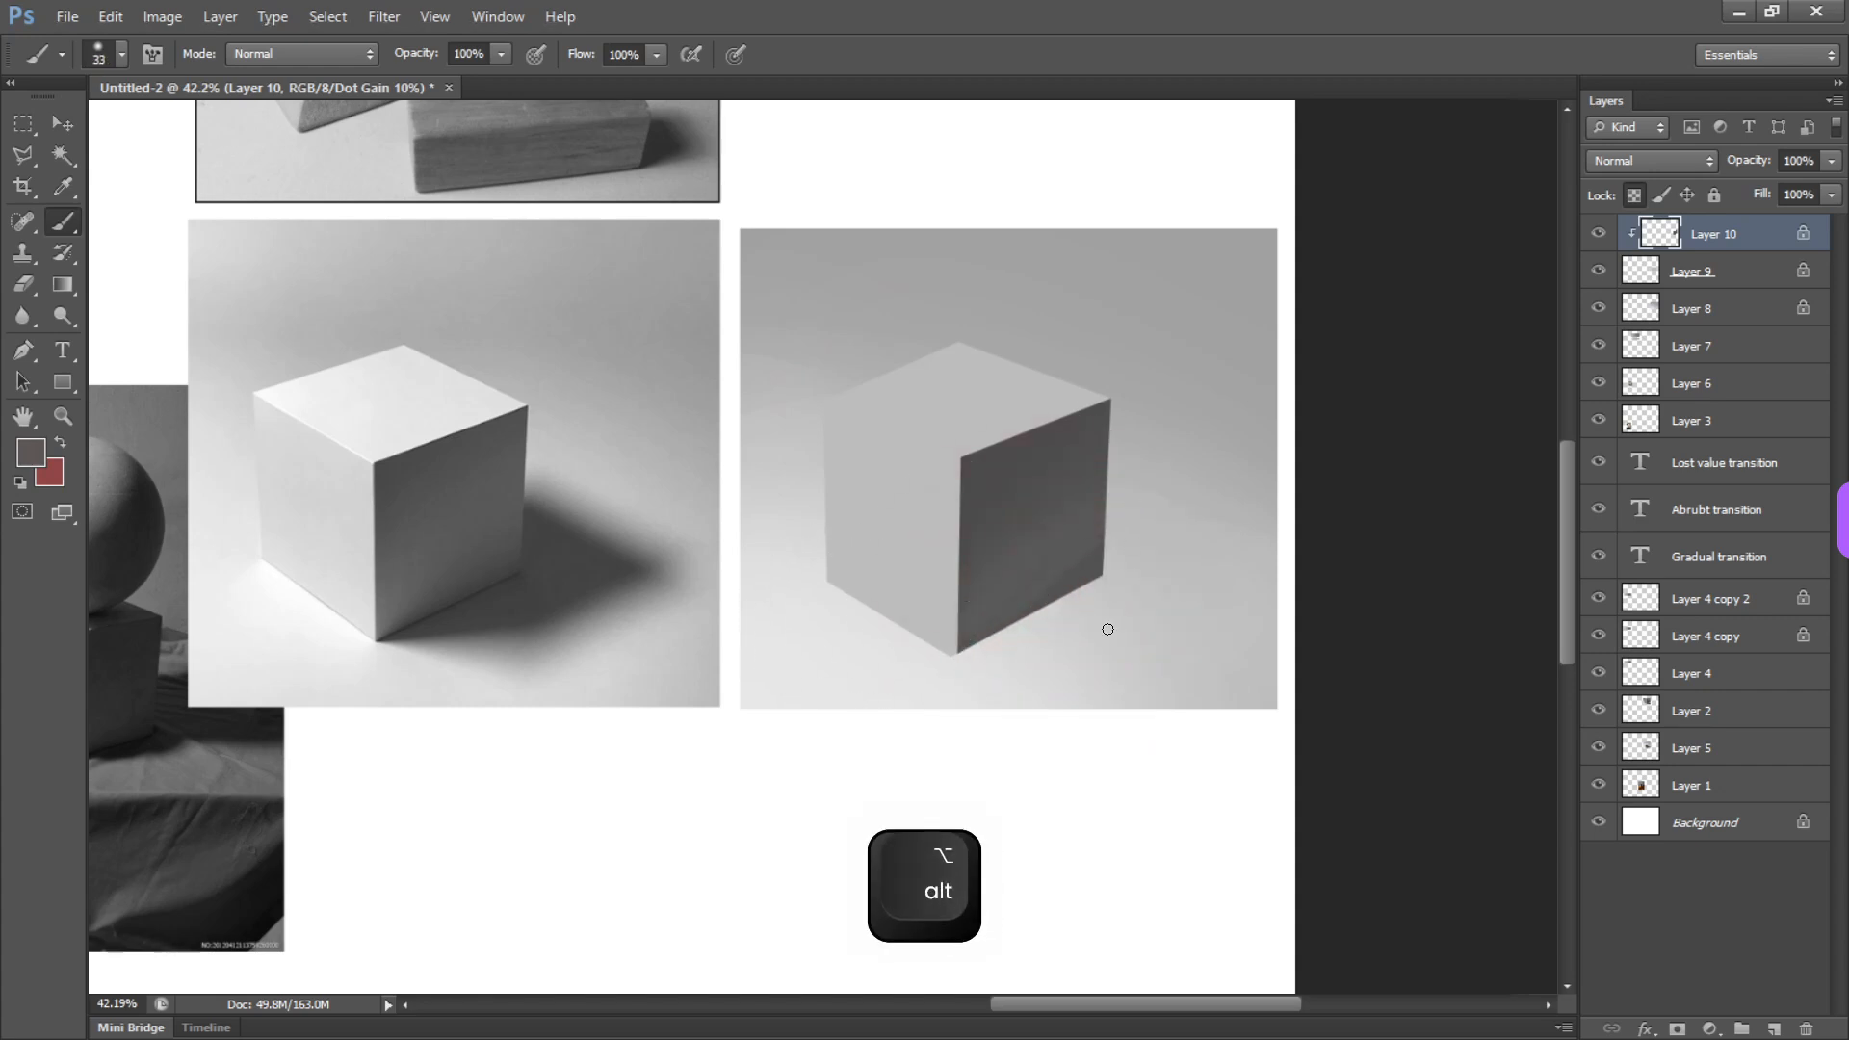
pyautogui.scroll(8, 390, 593)
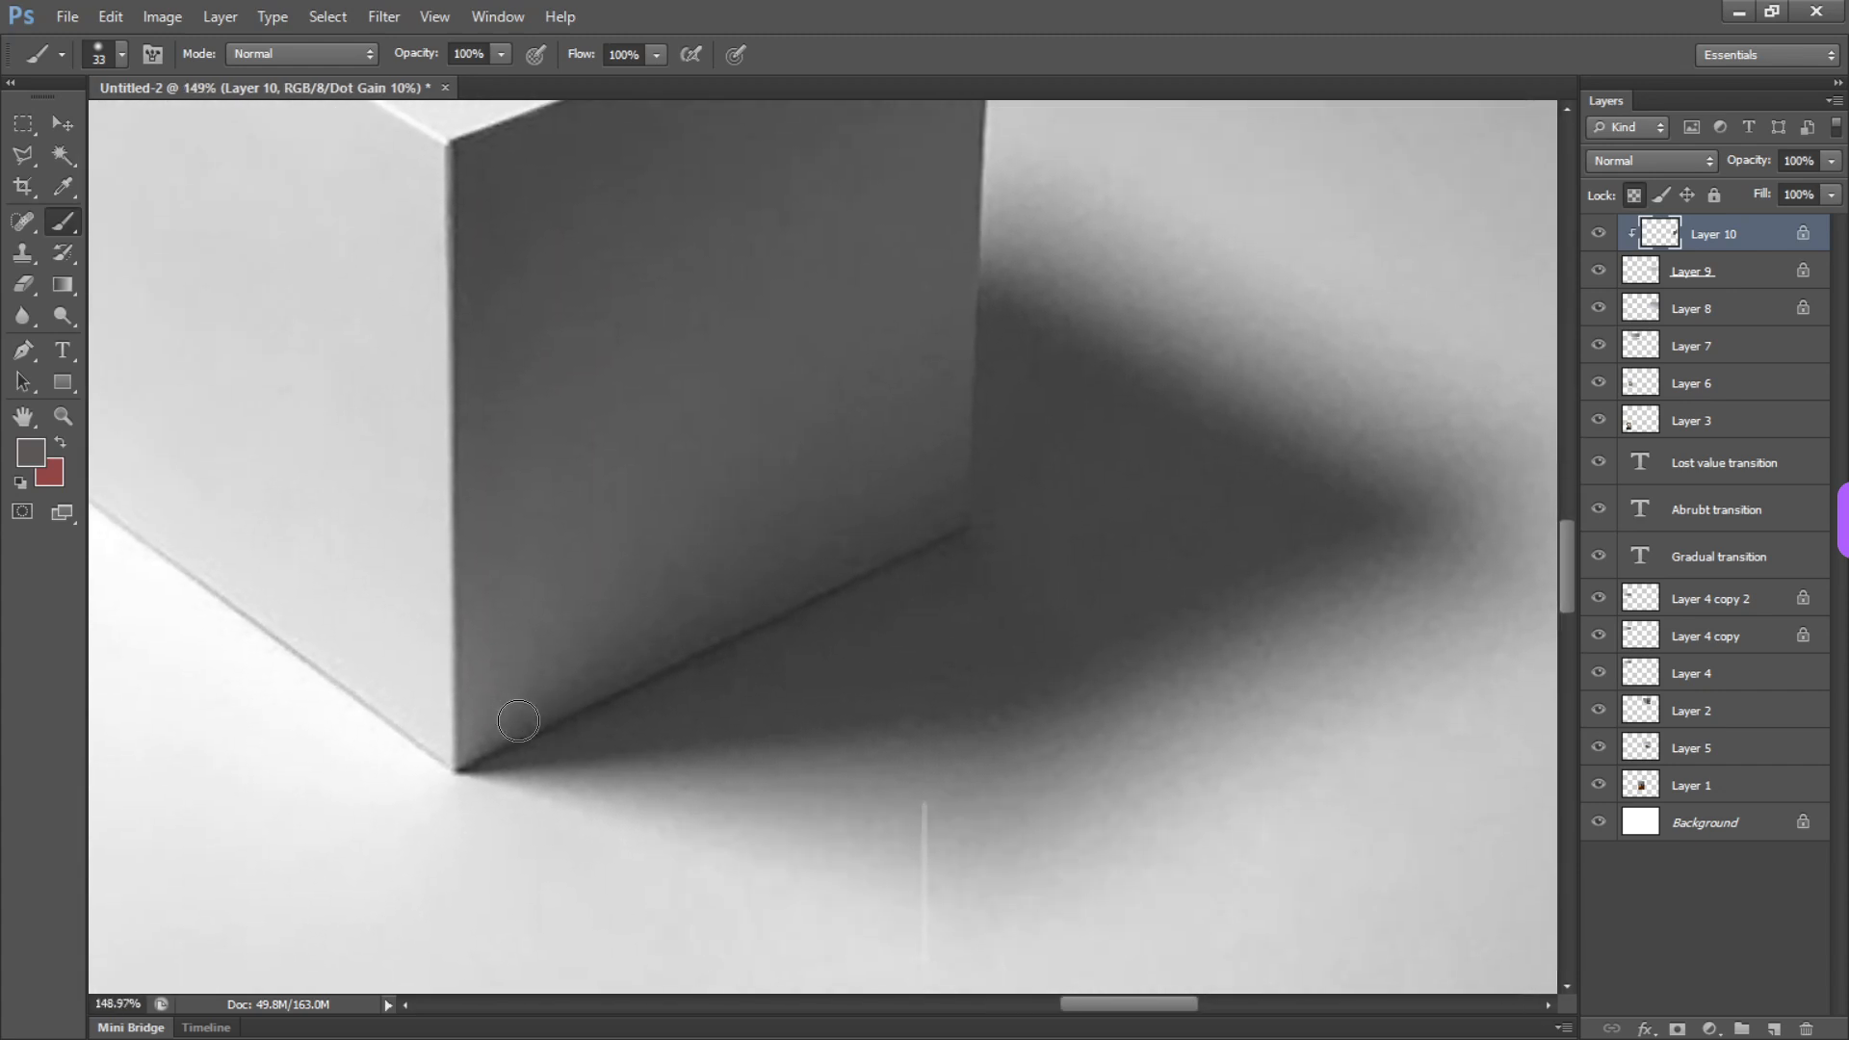
# Add a new empty layer above the clipped shading layer of the cube study
pyautogui.moveTo(520, 732); pyautogui.dragTo(502, 729)
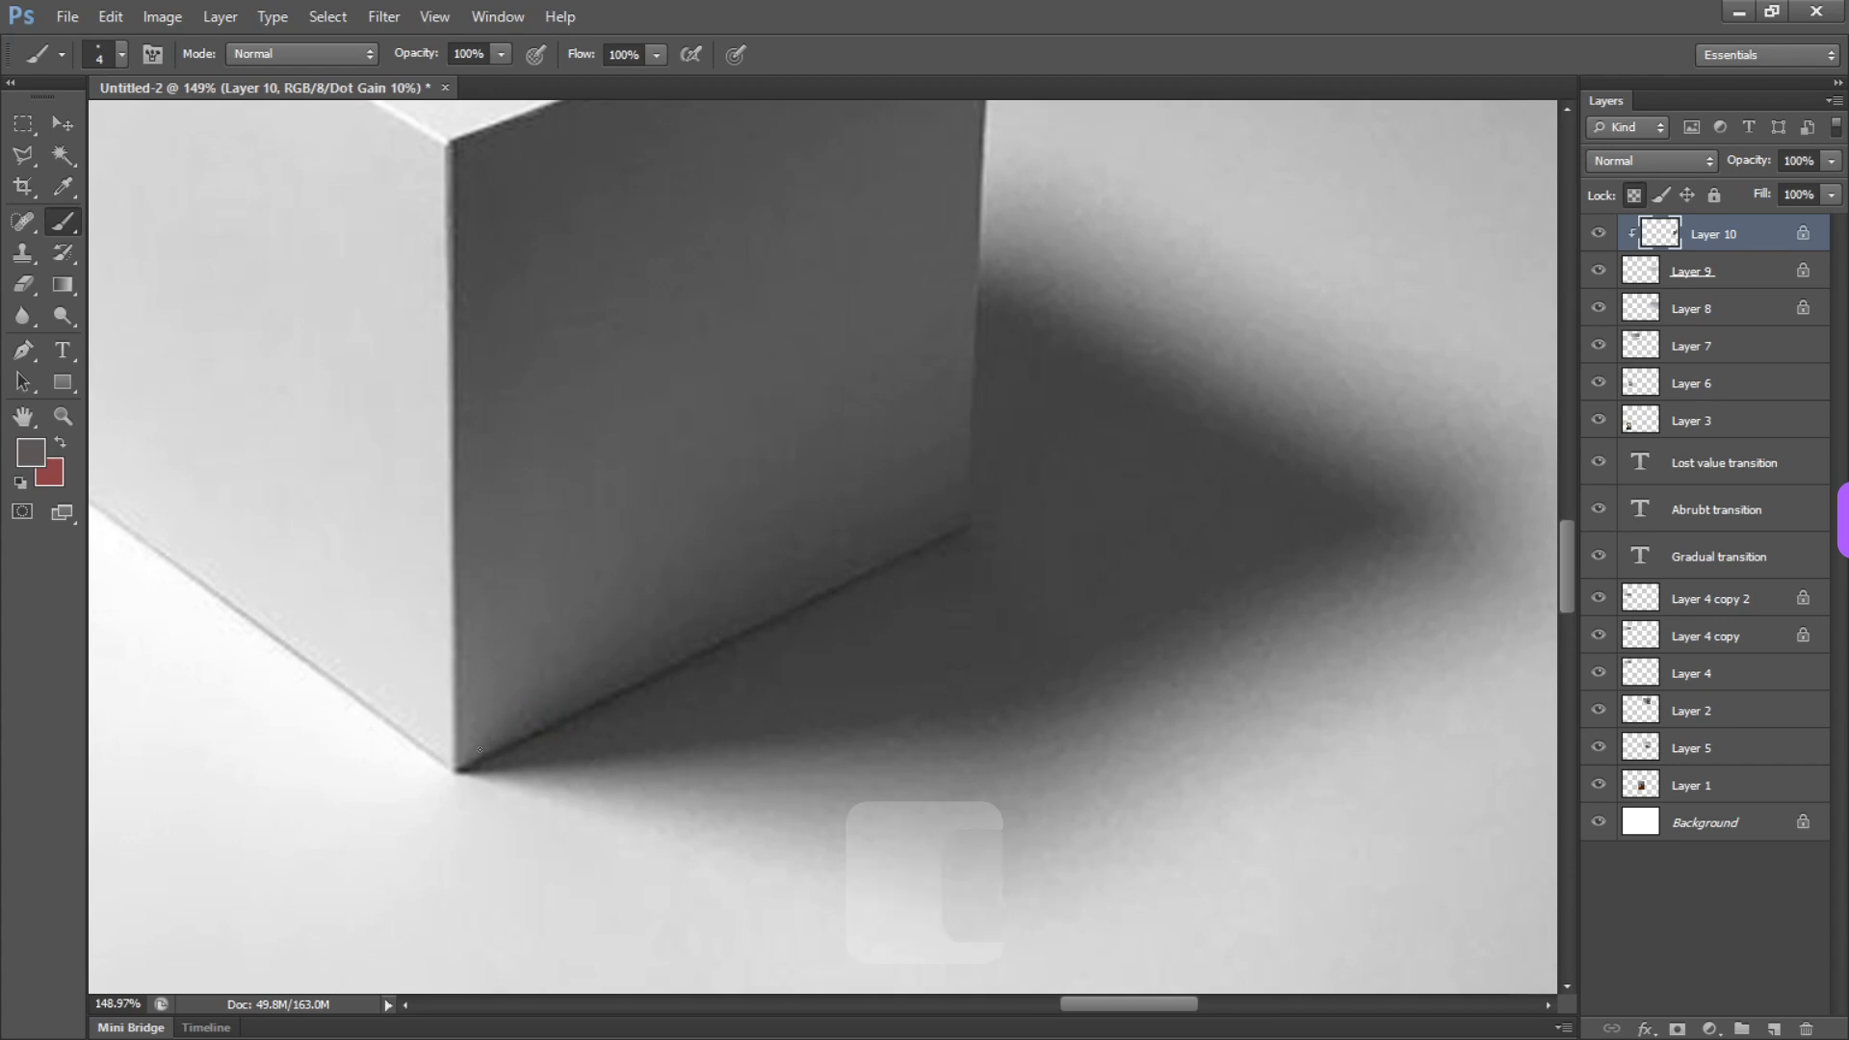
pyautogui.moveTo(570, 656); pyautogui.dragTo(578, 657)
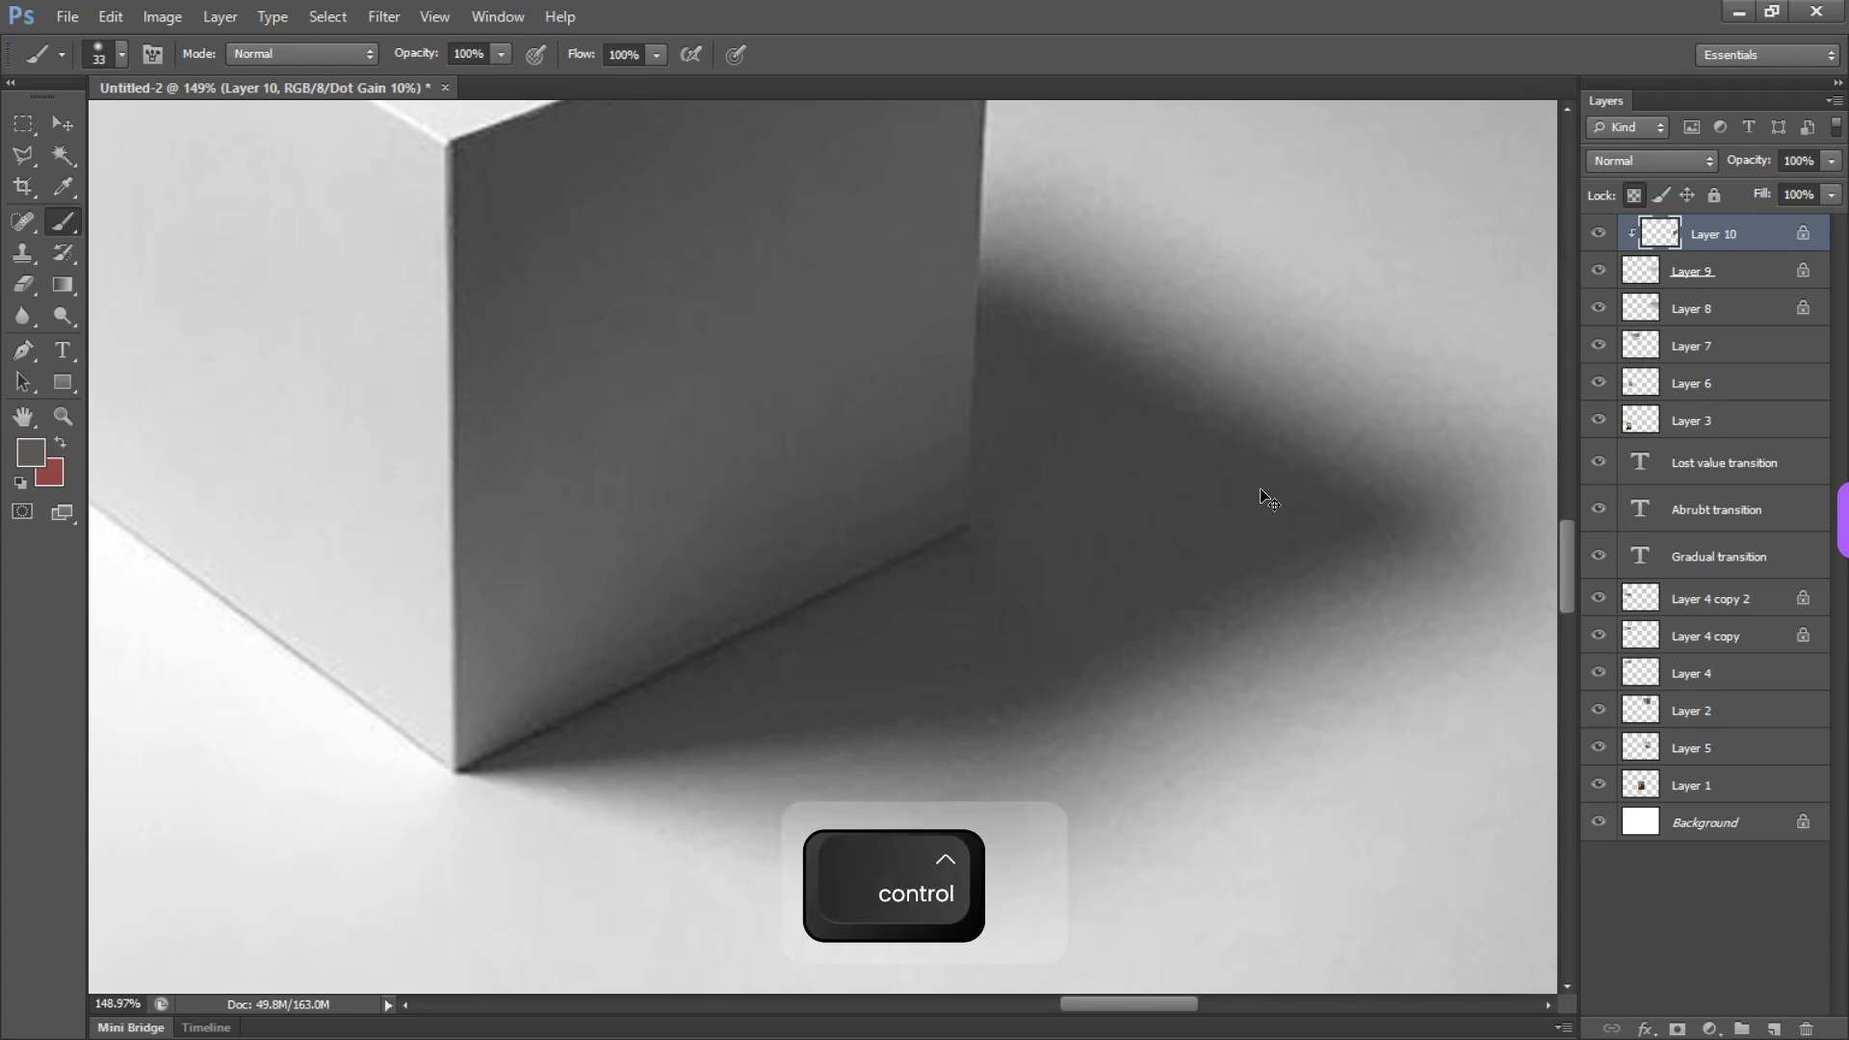
pyautogui.hotkey('ctrl', 'shift', 'n')
pyautogui.press('Return')
pyautogui.press('b')
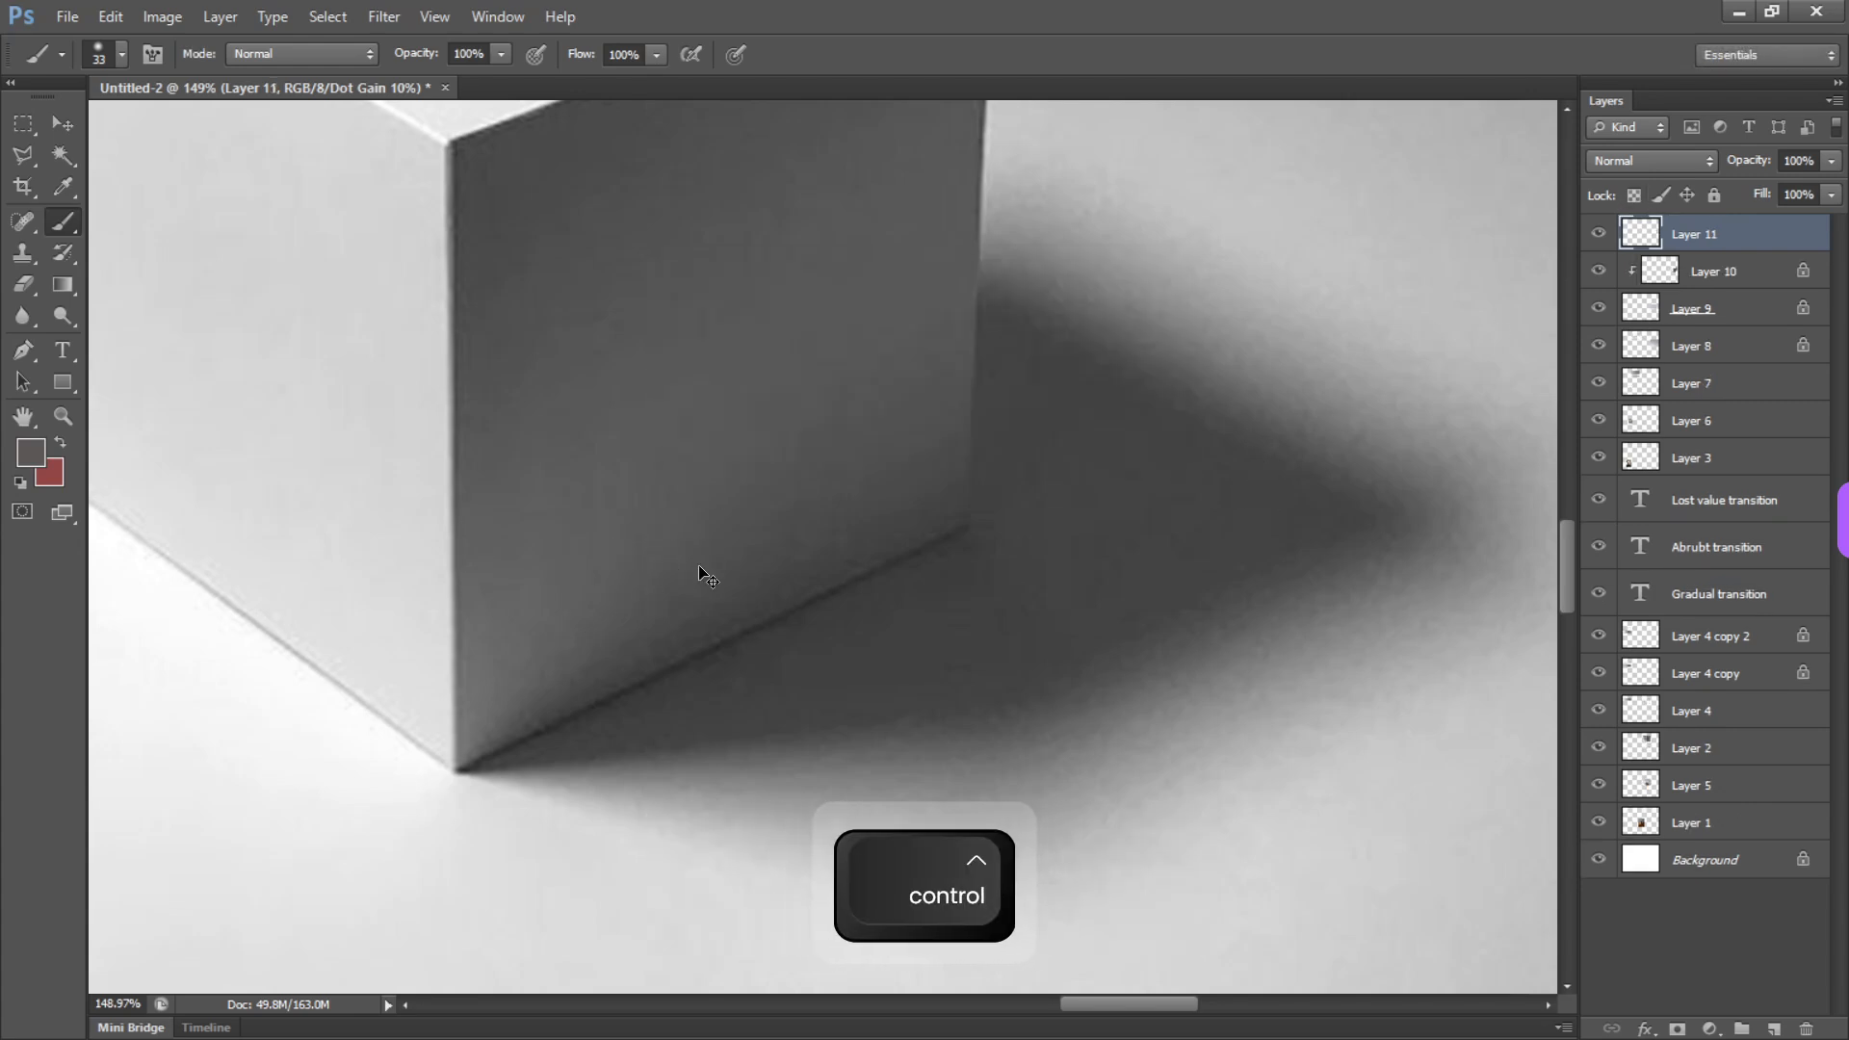
# Select the cube reference photo's layer and fully desaturate it with a Hue/Saturation adjustment
pyautogui.keyDown('alt'); pyautogui.click(789, 619); pyautogui.keyUp('alt')
pyautogui.press('v')
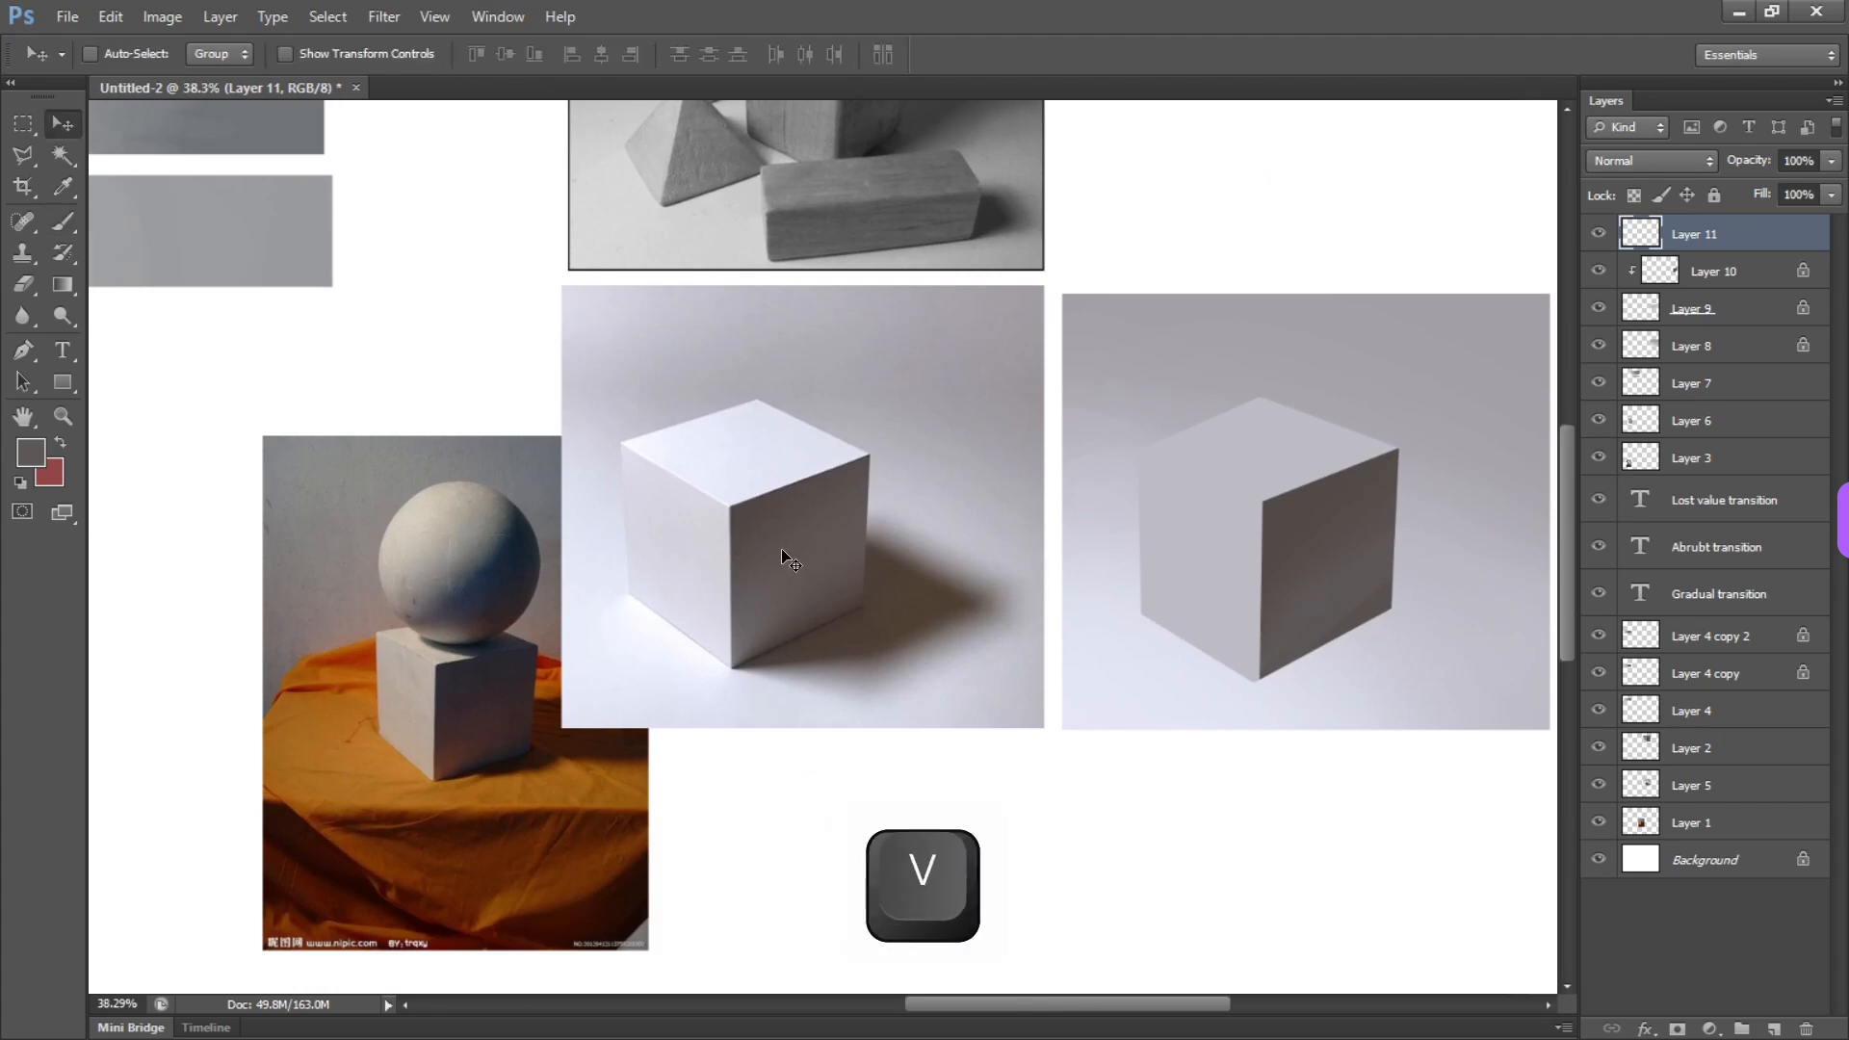
pyautogui.keyDown('ctrl'); pyautogui.click(822, 536); pyautogui.keyUp('ctrl')
pyautogui.hotkey('ctrl', 'u')
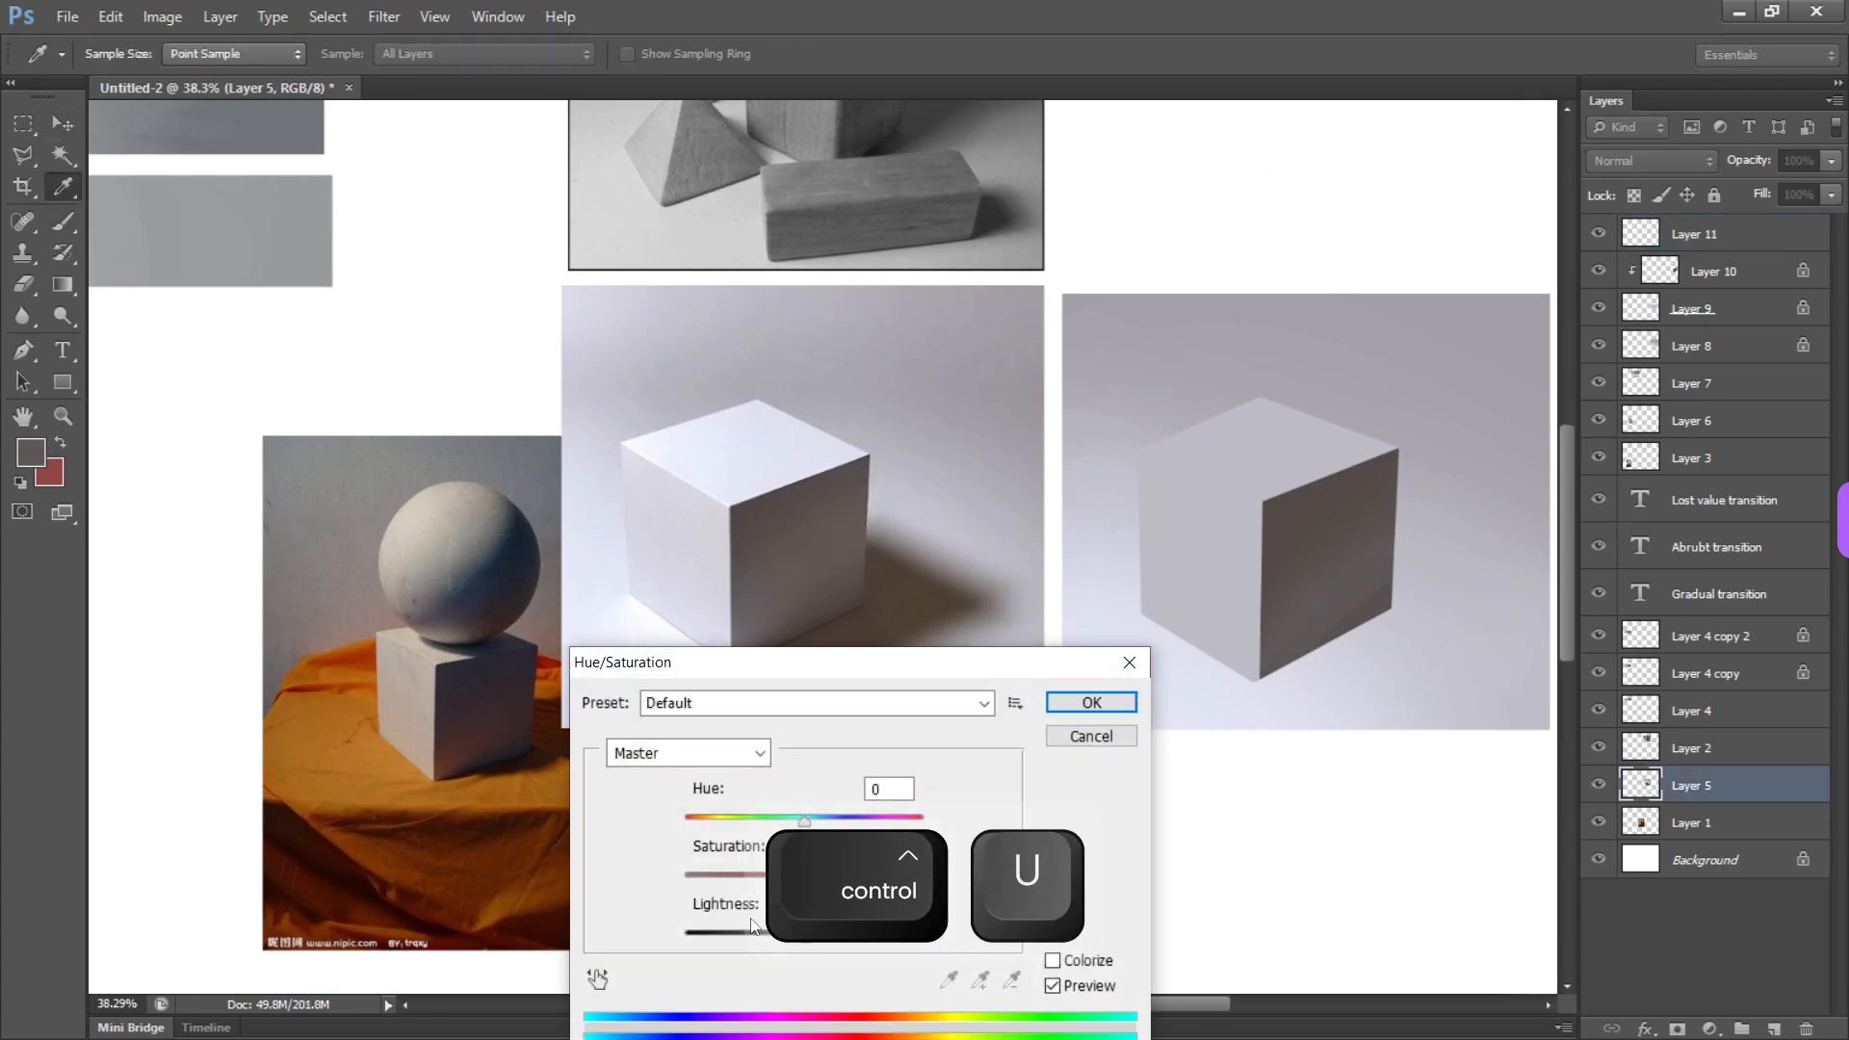
pyautogui.moveTo(837, 660); pyautogui.dragTo(834, 315)
pyautogui.moveTo(804, 532); pyautogui.dragTo(680, 536)
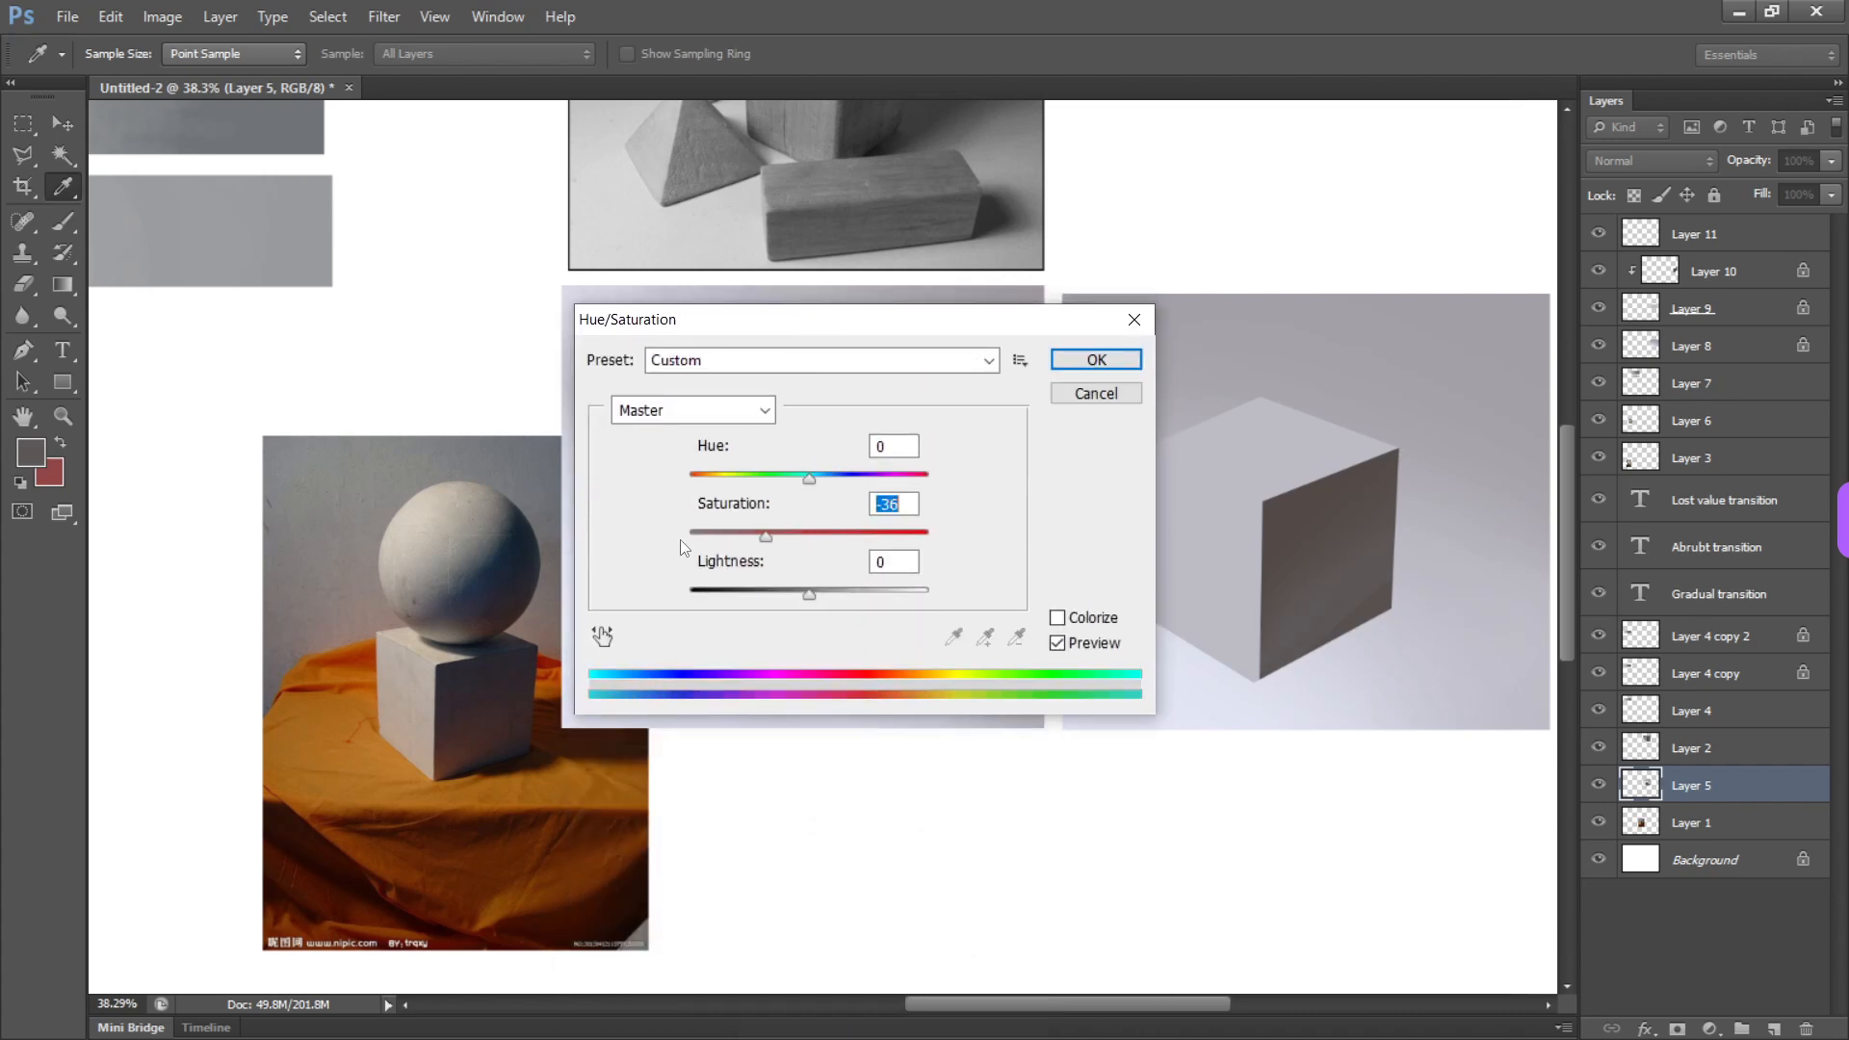
pyautogui.press('Return')
pyautogui.moveTo(790, 586); pyautogui.dragTo(873, 525)
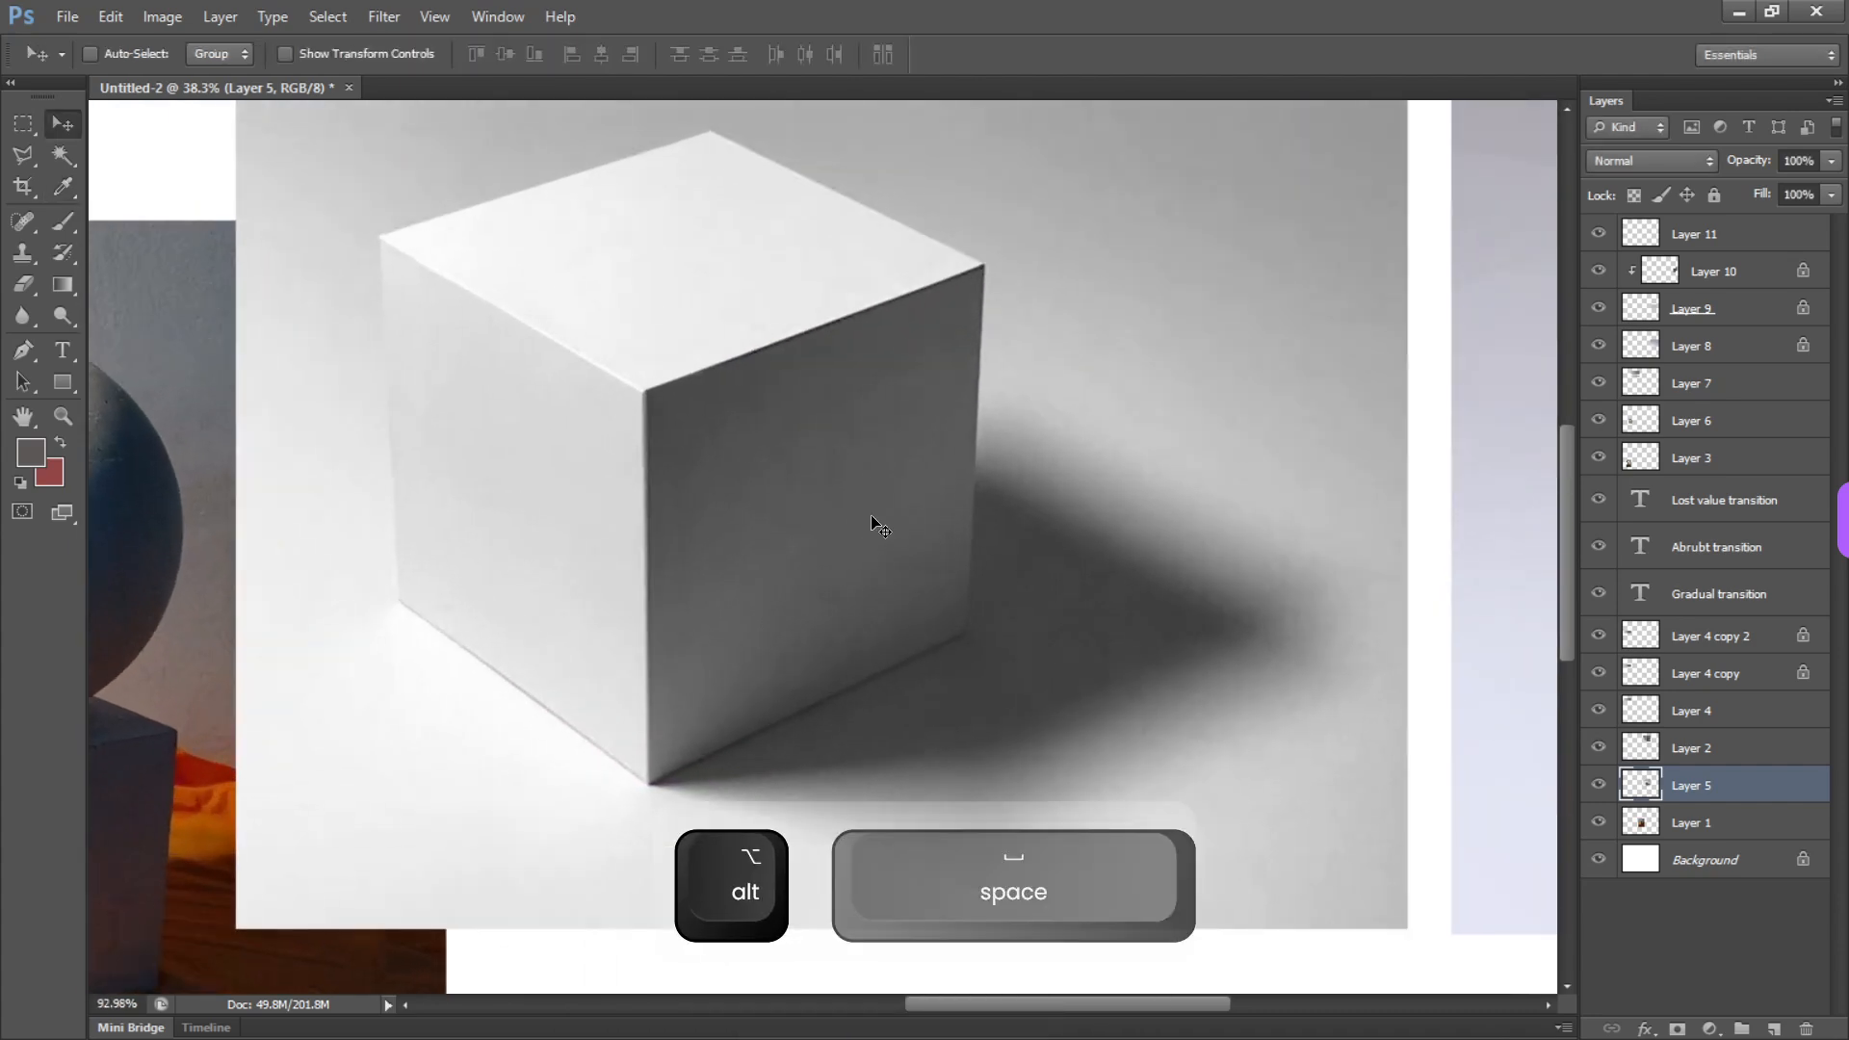
# Return to Layer 11 and set the Brush tool's foreground color to bright red
pyautogui.press('b')
pyautogui.click(1695, 234)
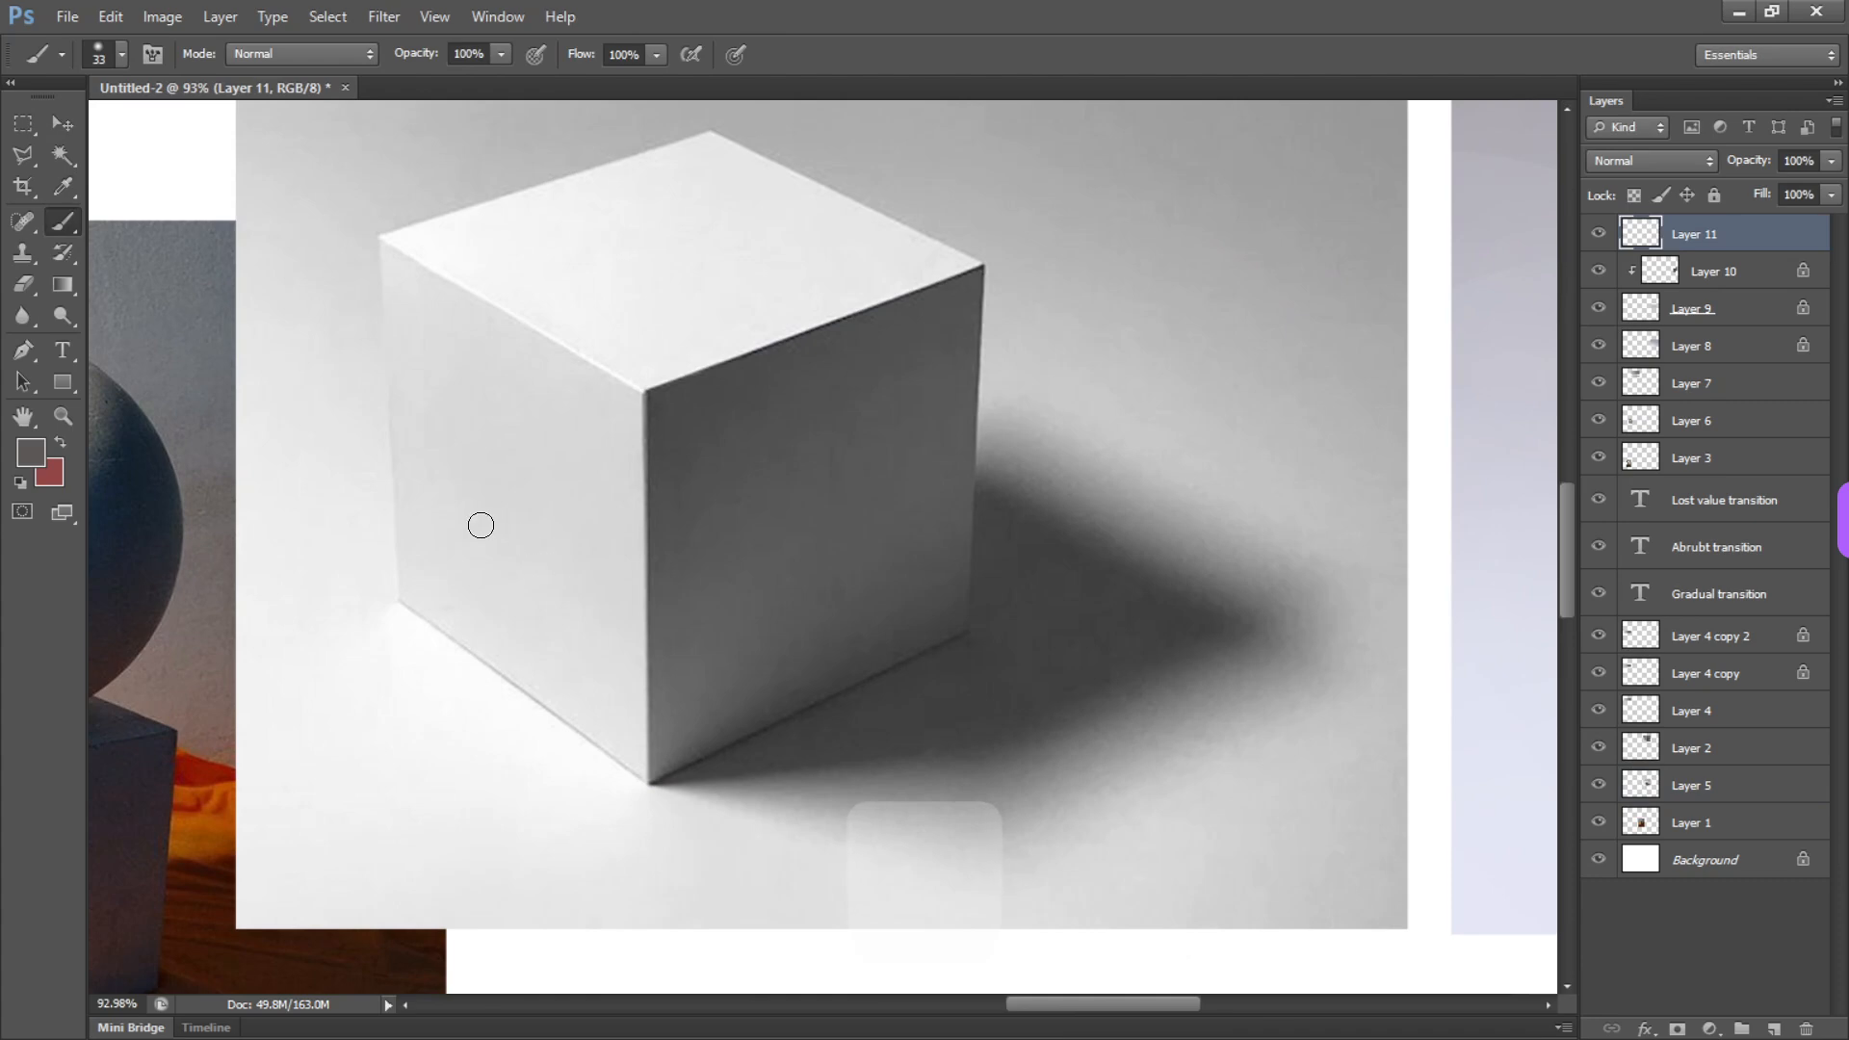
pyautogui.press('b')
pyautogui.click(30, 451)
pyautogui.click(763, 378)
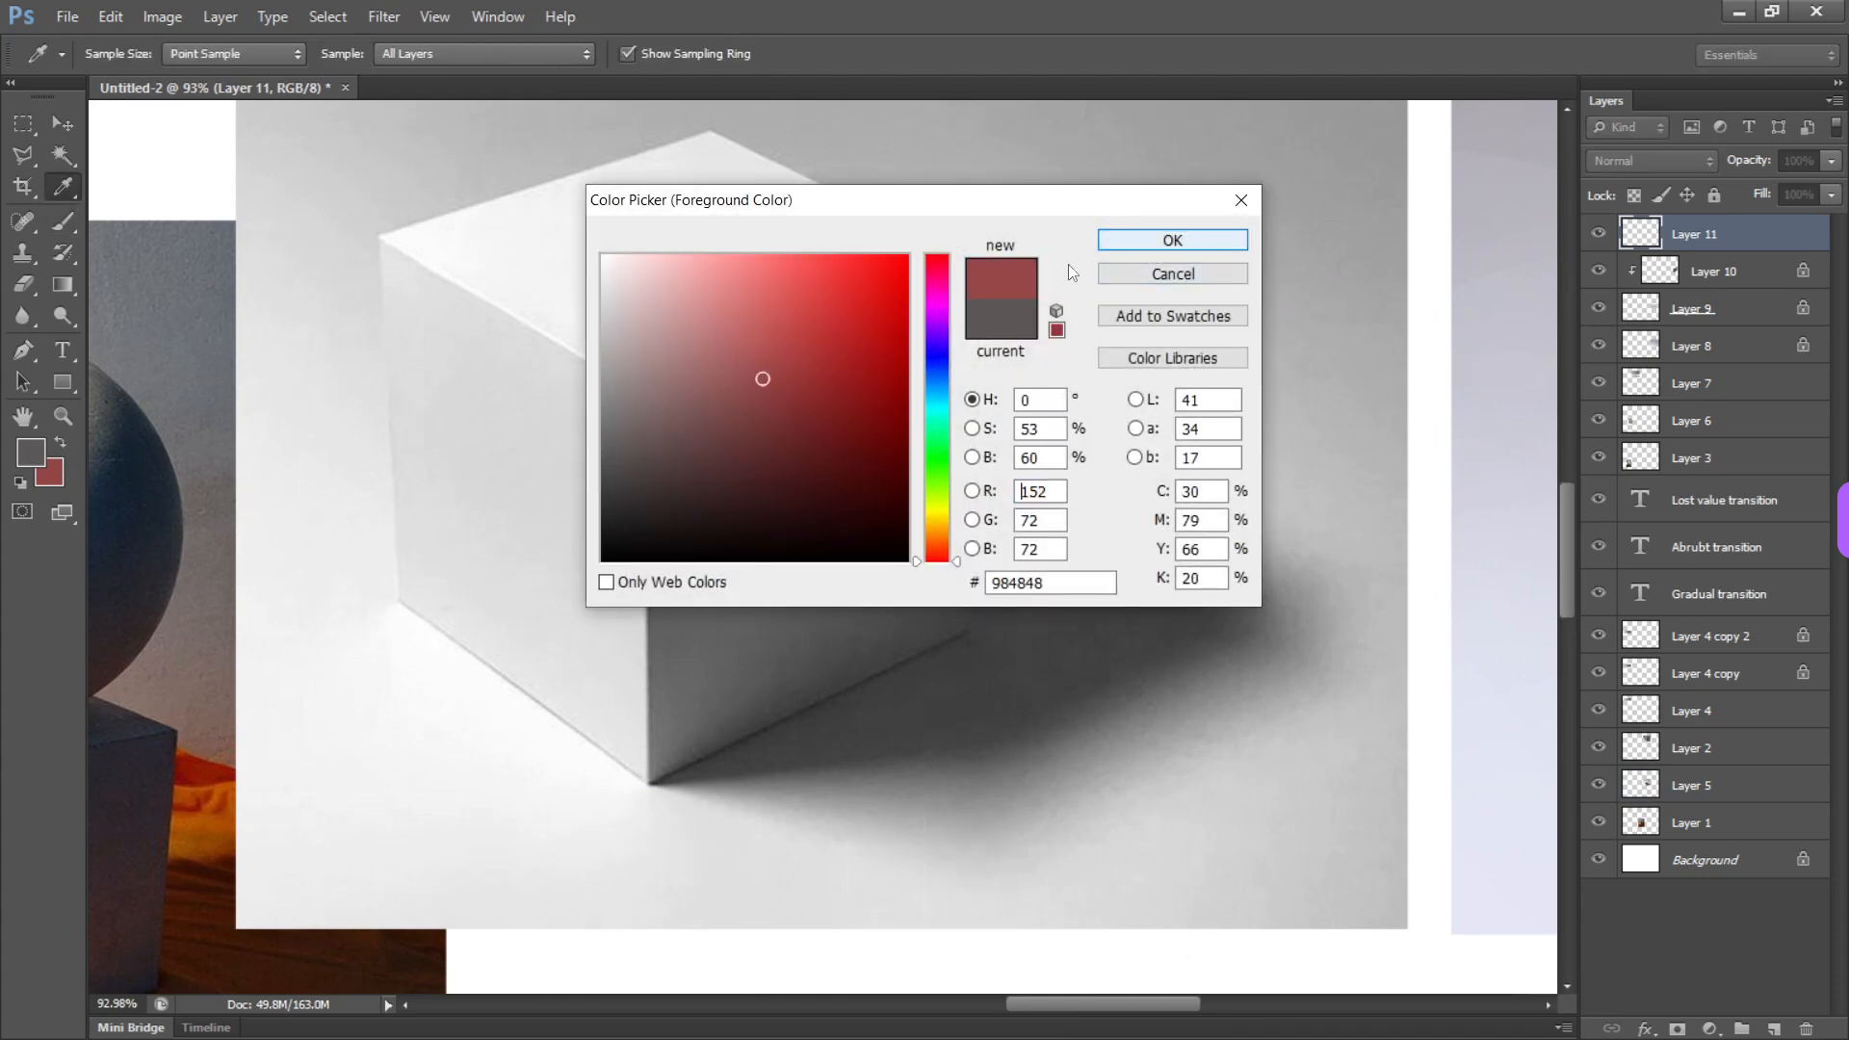
pyautogui.moveTo(882, 280); pyautogui.dragTo(1112, 236)
pyautogui.click(1157, 241)
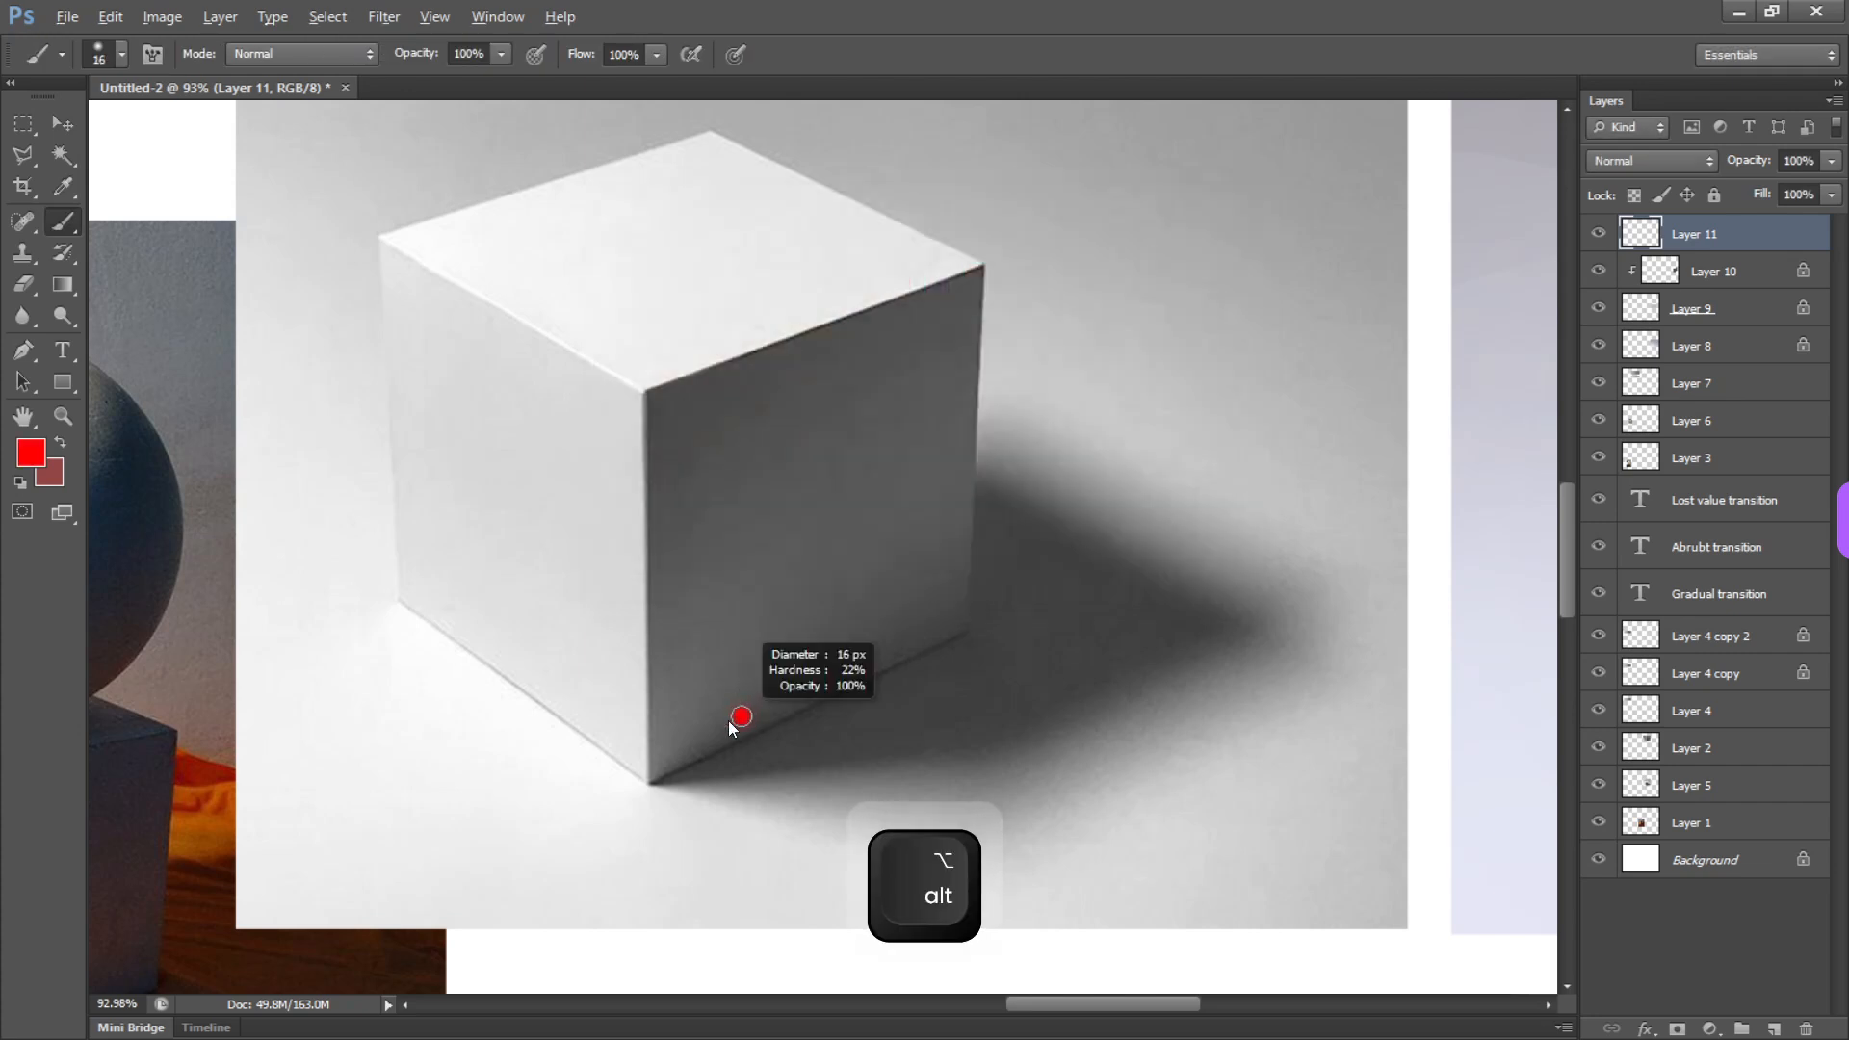
# Mark the value boundary in red on the photo's right face with a 12 px brush, replacing the closed outline with a diagonal and dashes
pyautogui.moveTo(657, 767); pyautogui.dragTo(754, 663)
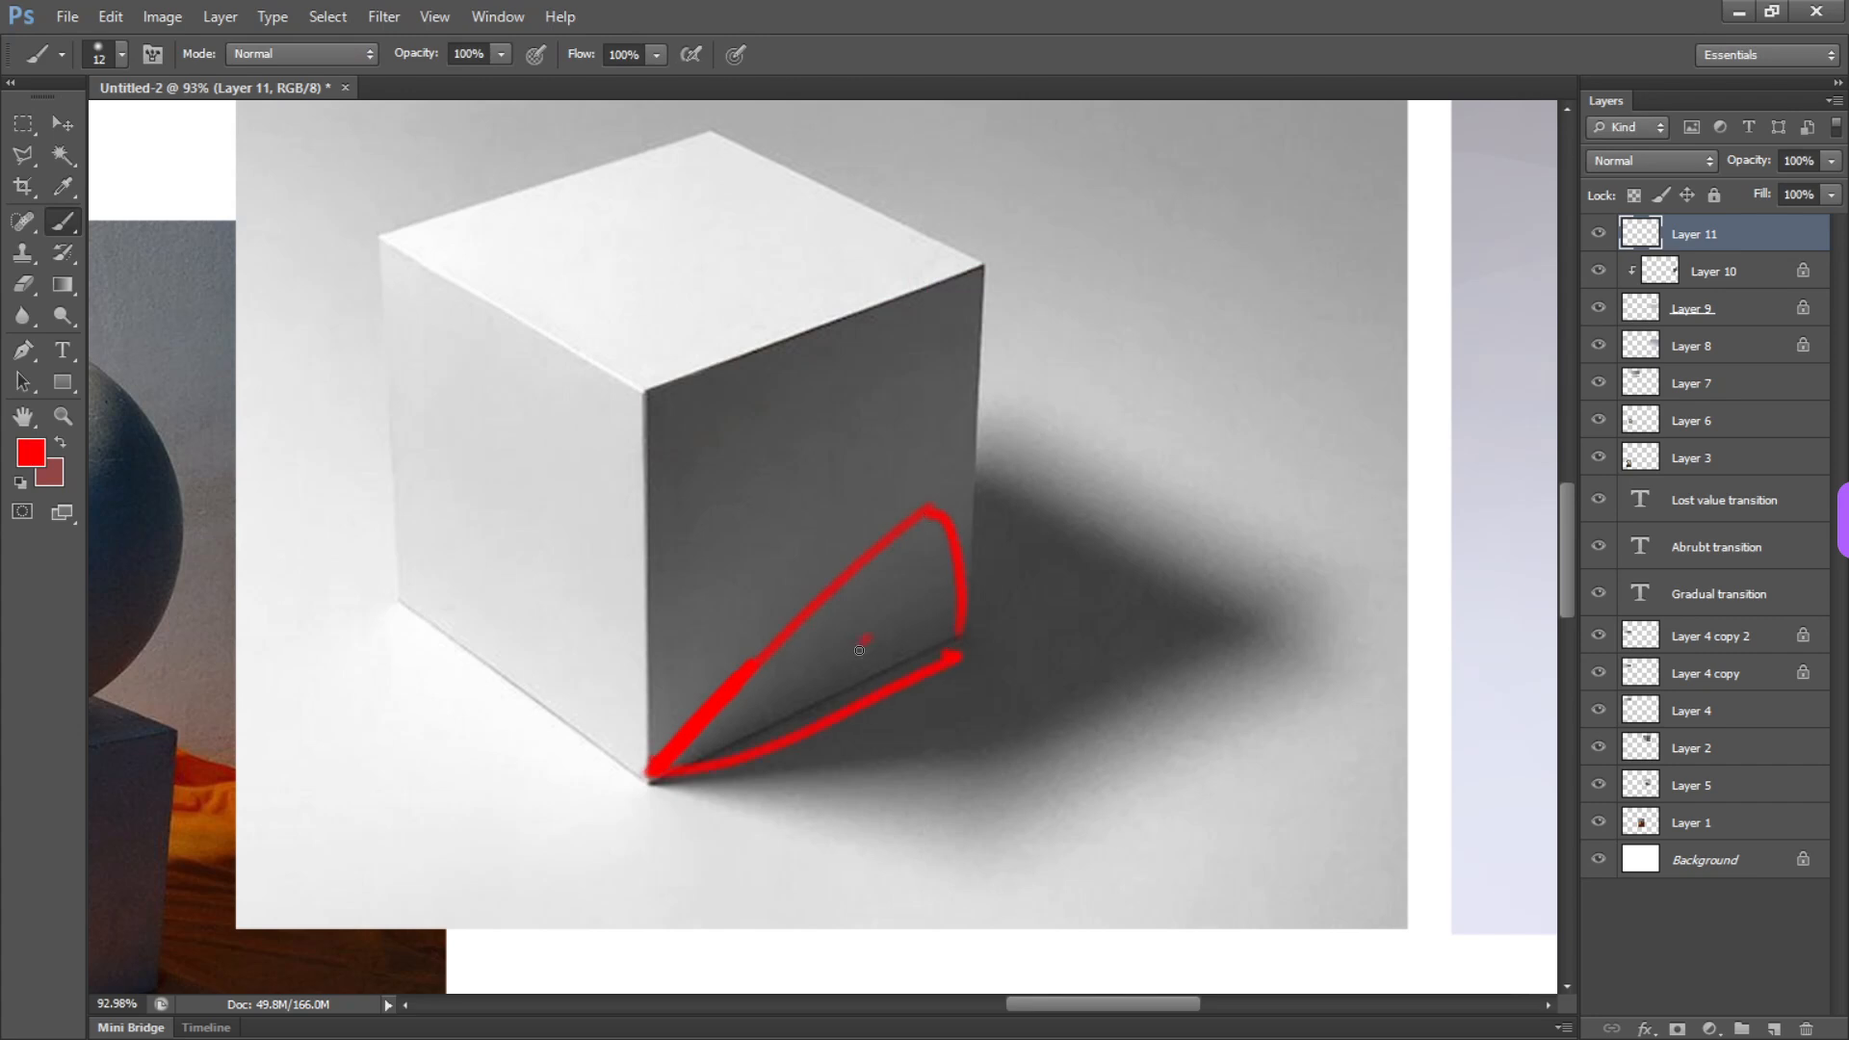
pyautogui.hotkey('ctrl', 'z')
pyautogui.hotkey('ctrl', 'z')
pyautogui.hotkey('ctrl', 'alt', 'z')
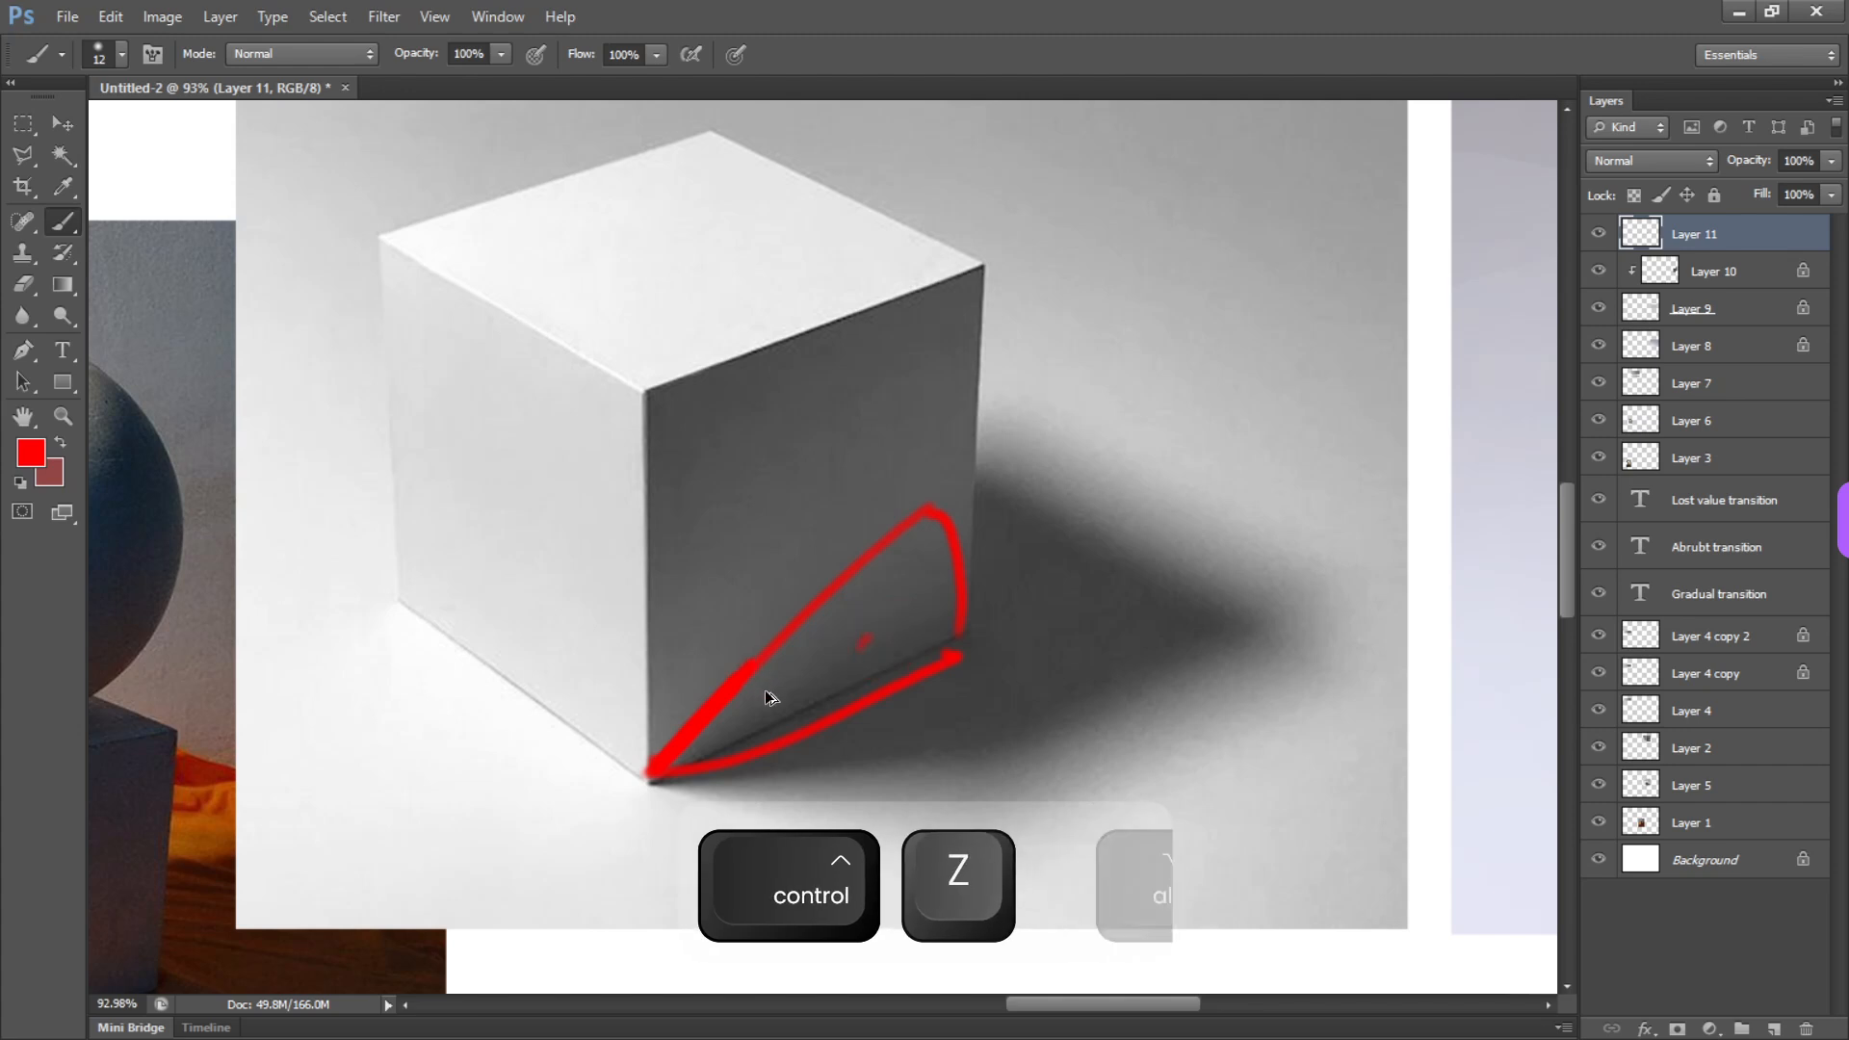
pyautogui.hotkey('ctrl', 'alt', 'z')
pyautogui.hotkey('ctrl', 'alt', 'z')
pyautogui.hotkey('ctrl', 'alt', 'z')
pyautogui.hotkey('ctrl', 'alt', 'z')
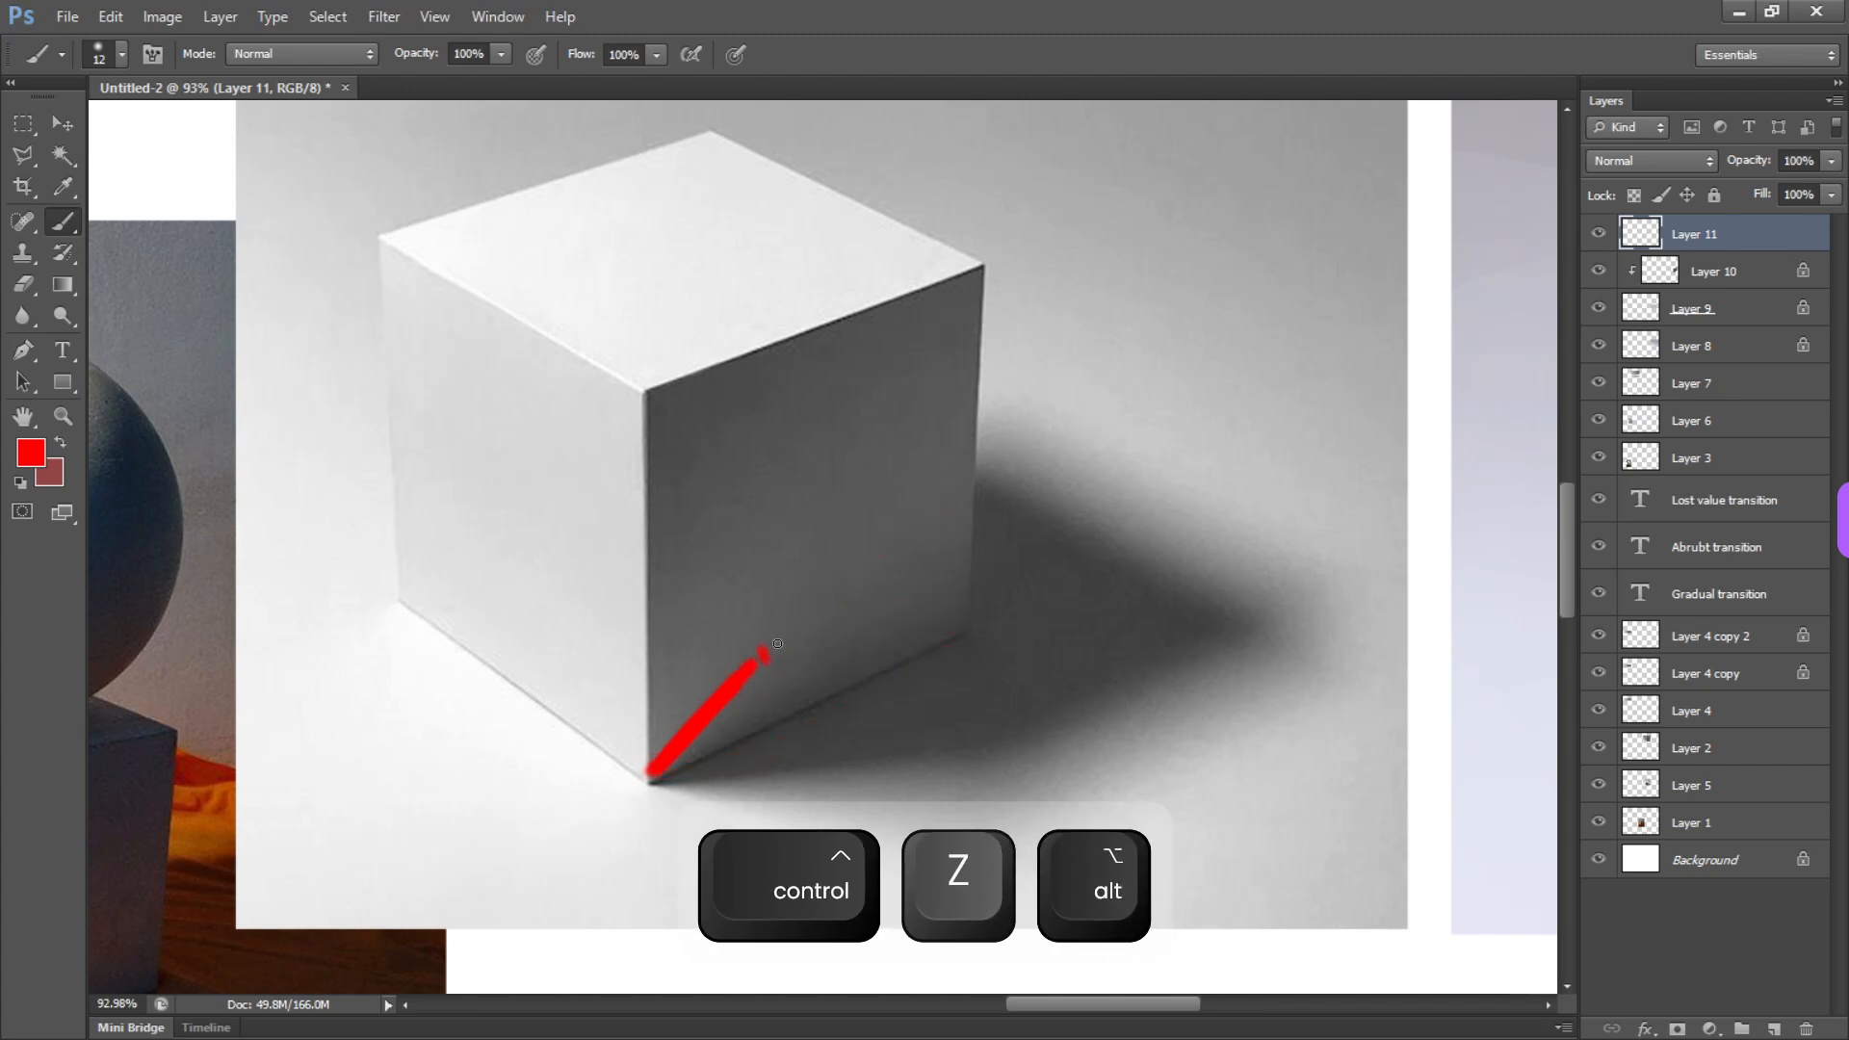
pyautogui.moveTo(819, 575); pyautogui.dragTo(826, 623)
pyautogui.moveTo(870, 530)
pyautogui.mouseDown()
pyautogui.moveTo(885, 625)
pyautogui.moveTo(909, 631)
pyautogui.mouseUp()
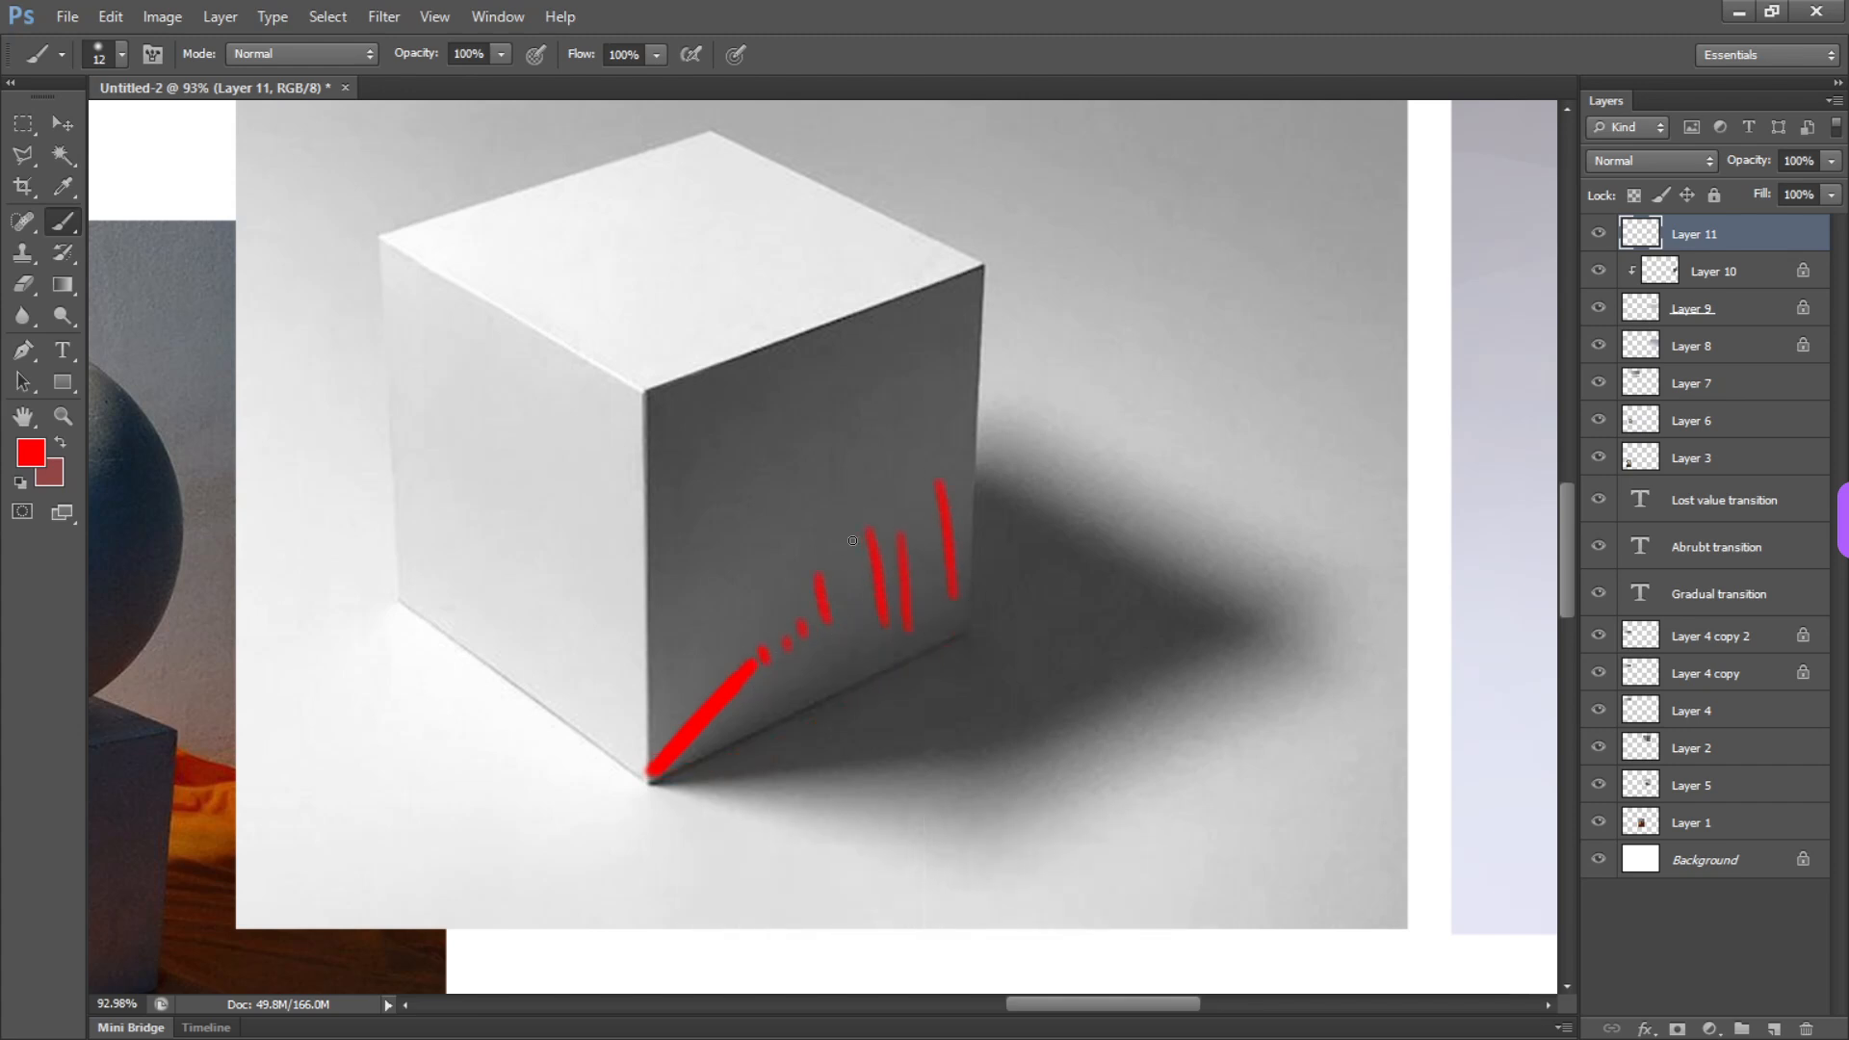
# Select Layer 10, the painted cube's right-face shading, and set its saturation to -100 with Hue/Saturation
pyautogui.press('space')
pyautogui.moveTo(1527, 652); pyautogui.dragTo(397, 636)
pyautogui.press('space')
pyautogui.moveTo(950, 628); pyautogui.dragTo(878, 549)
pyautogui.press('b')
pyautogui.press('v')
pyautogui.keyDown('ctrl'); pyautogui.click(958, 449); pyautogui.keyUp('ctrl')
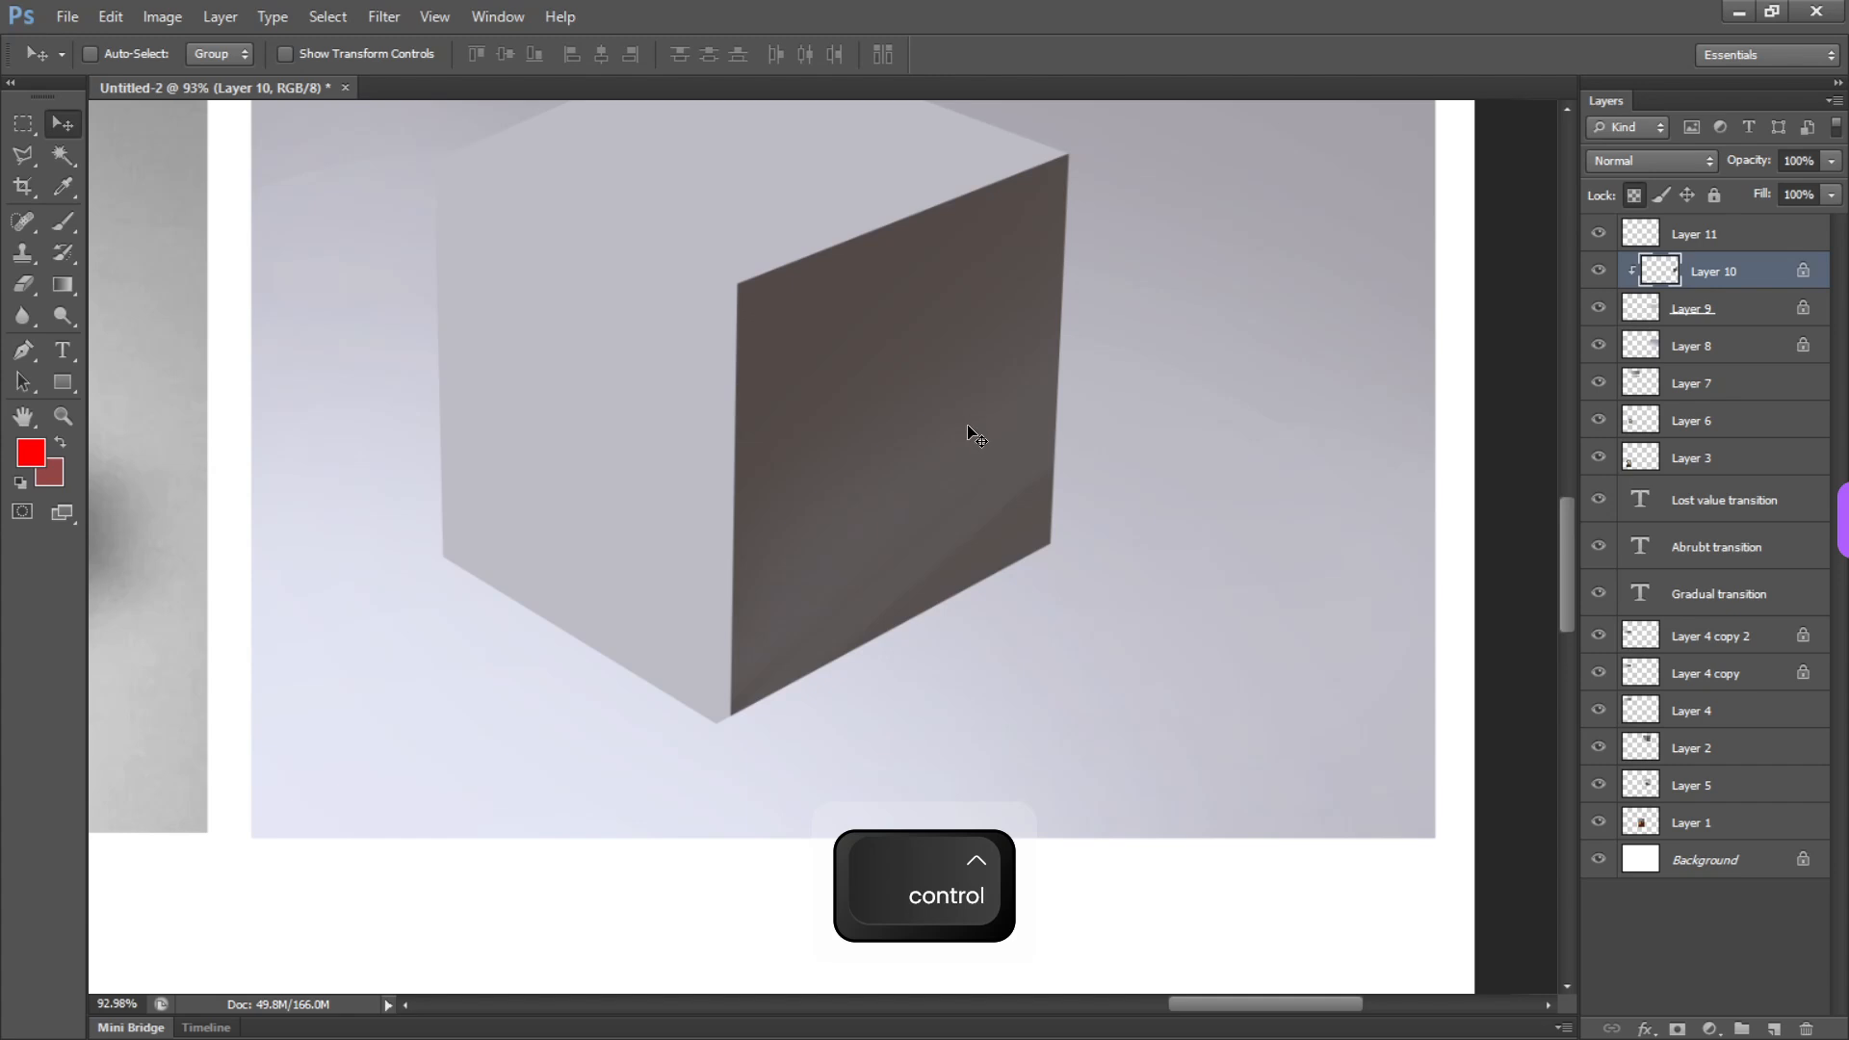
pyautogui.hotkey('ctrl', 'u')
pyautogui.moveTo(809, 536); pyautogui.dragTo(513, 472)
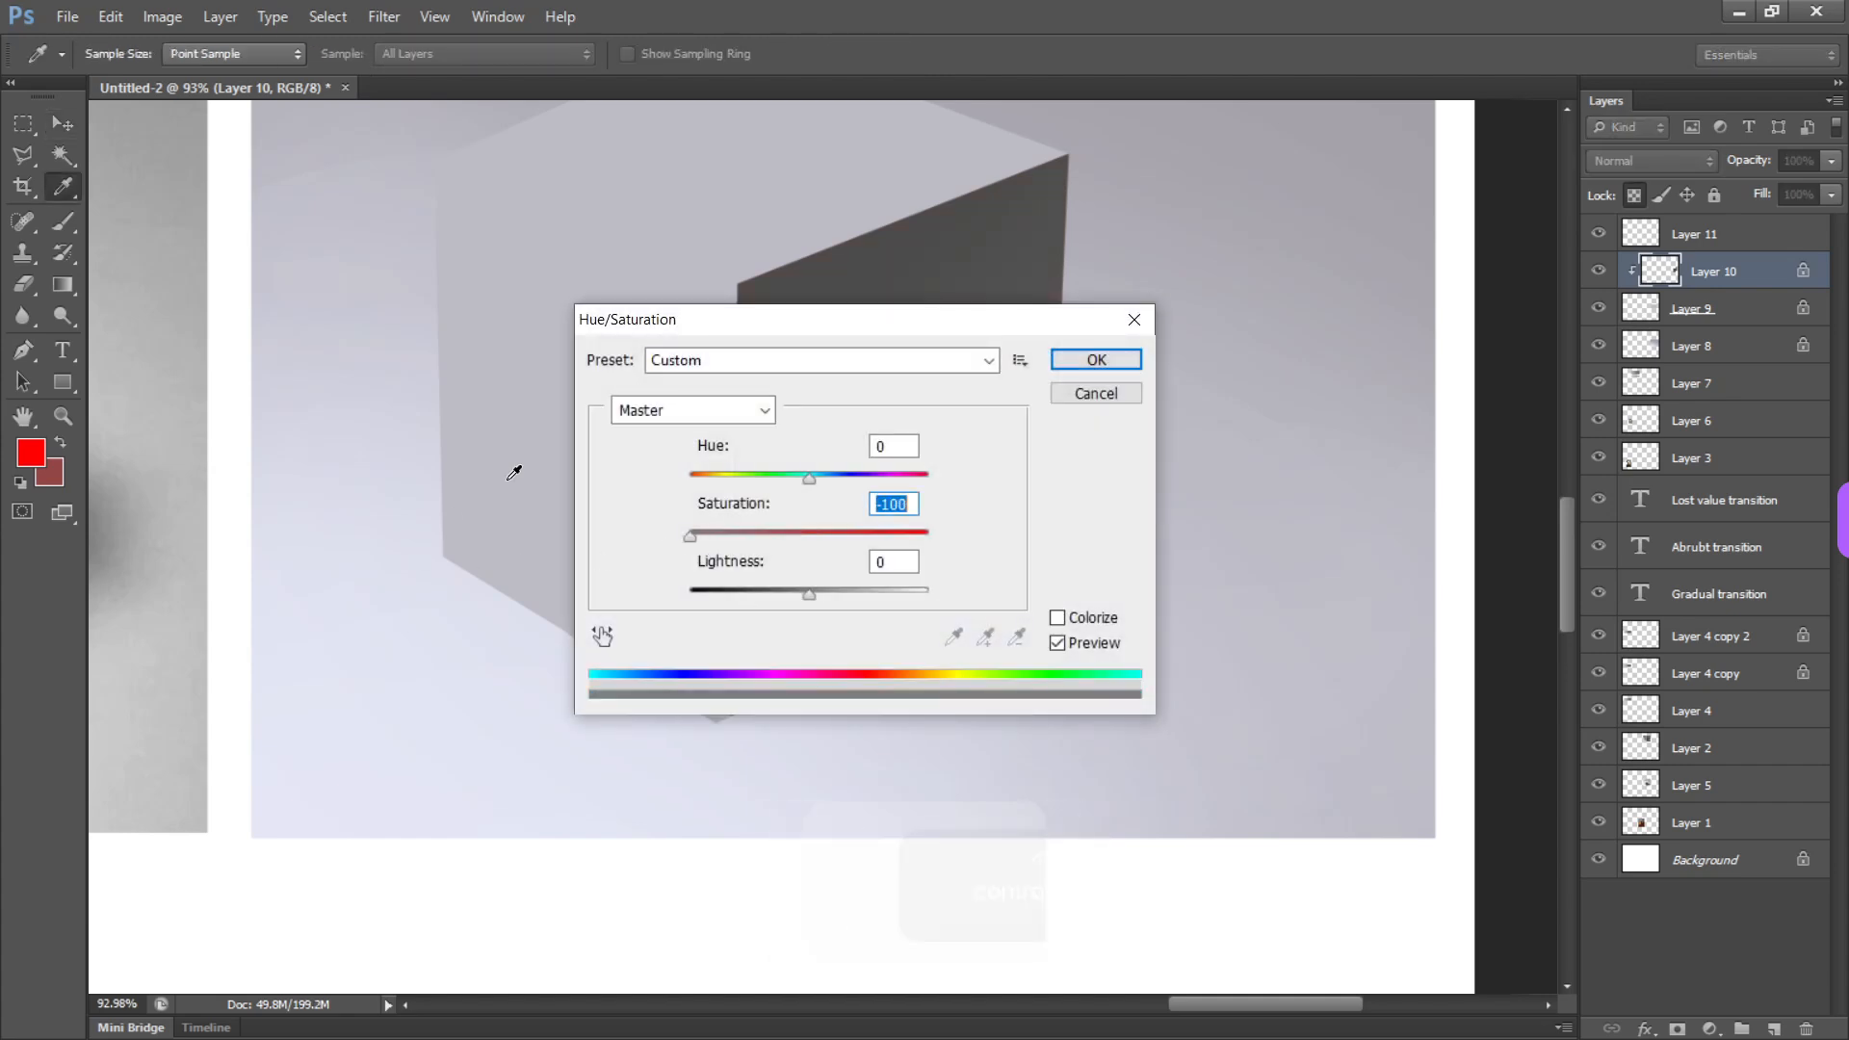
pyautogui.press('Return')
pyautogui.press('v')
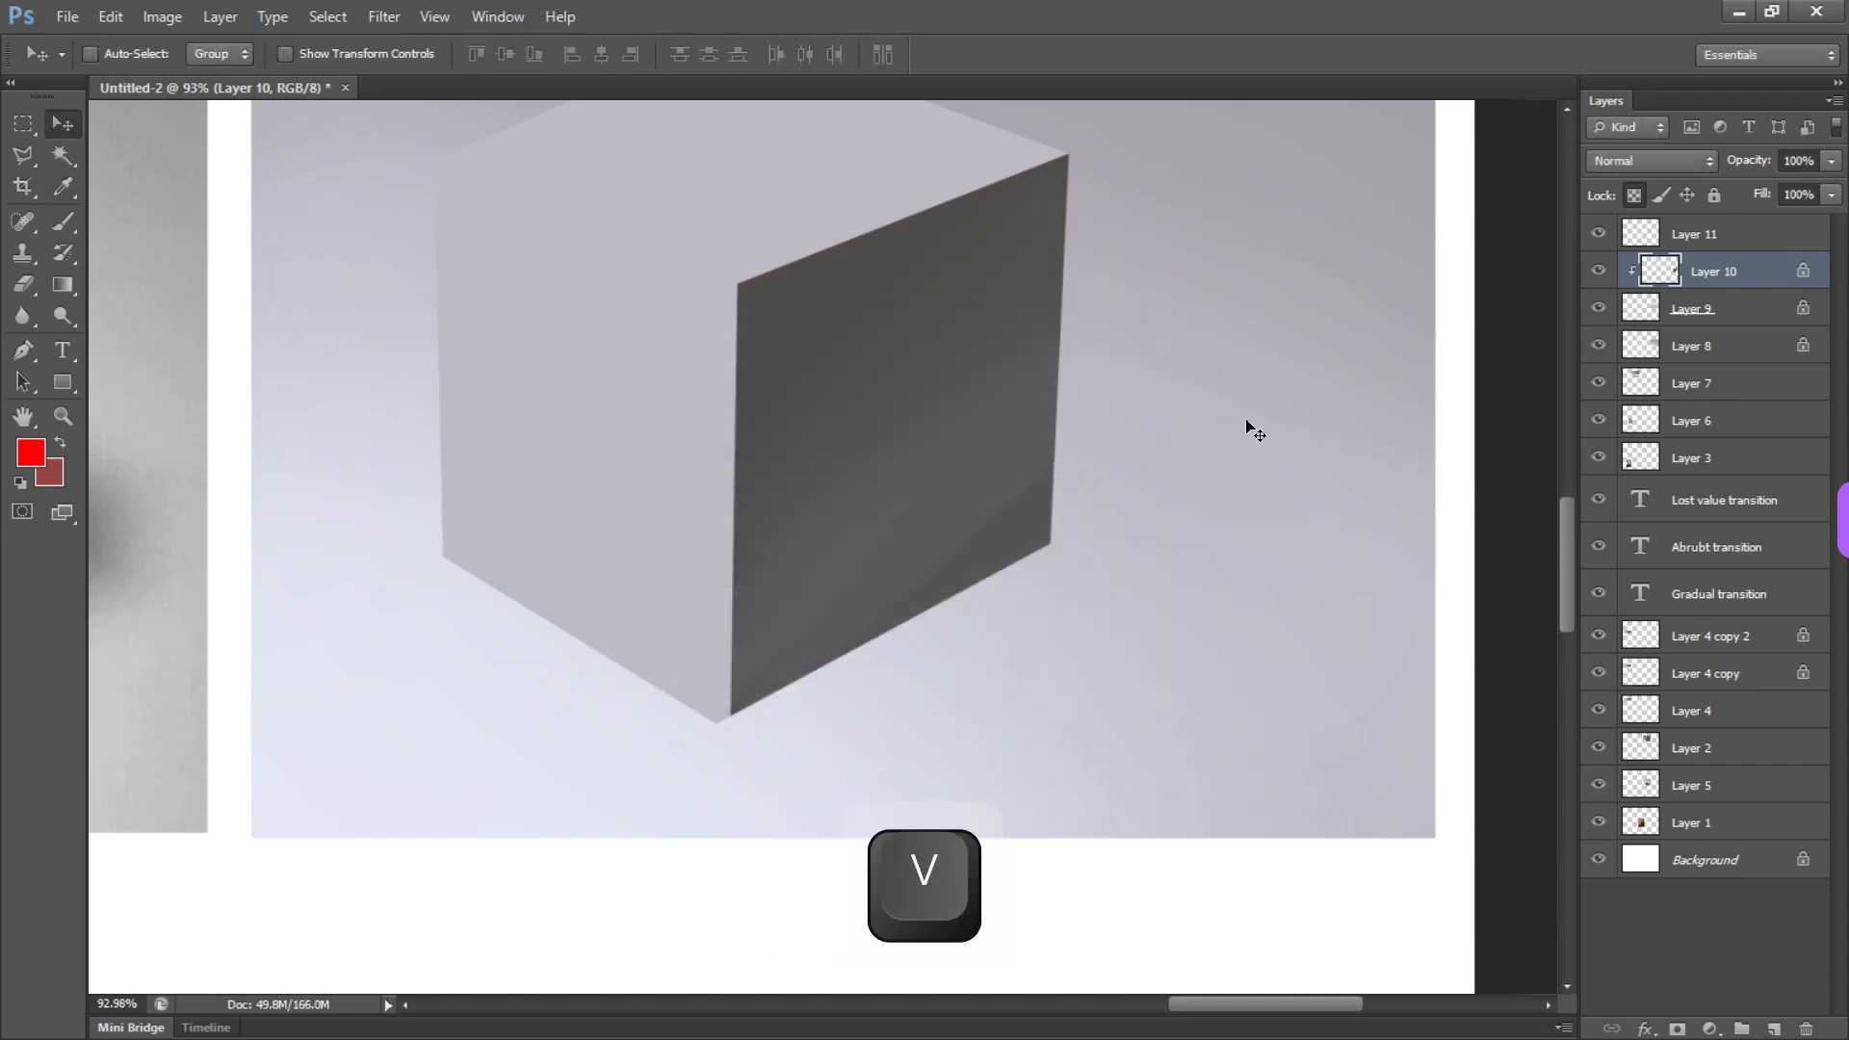
# Toggle Layer 10's visibility to check it, and smooth the right face's lower part with sampled gray, using a 199 px brush
pyautogui.click(1599, 271)
pyautogui.click(1599, 271)
pyautogui.press('b')
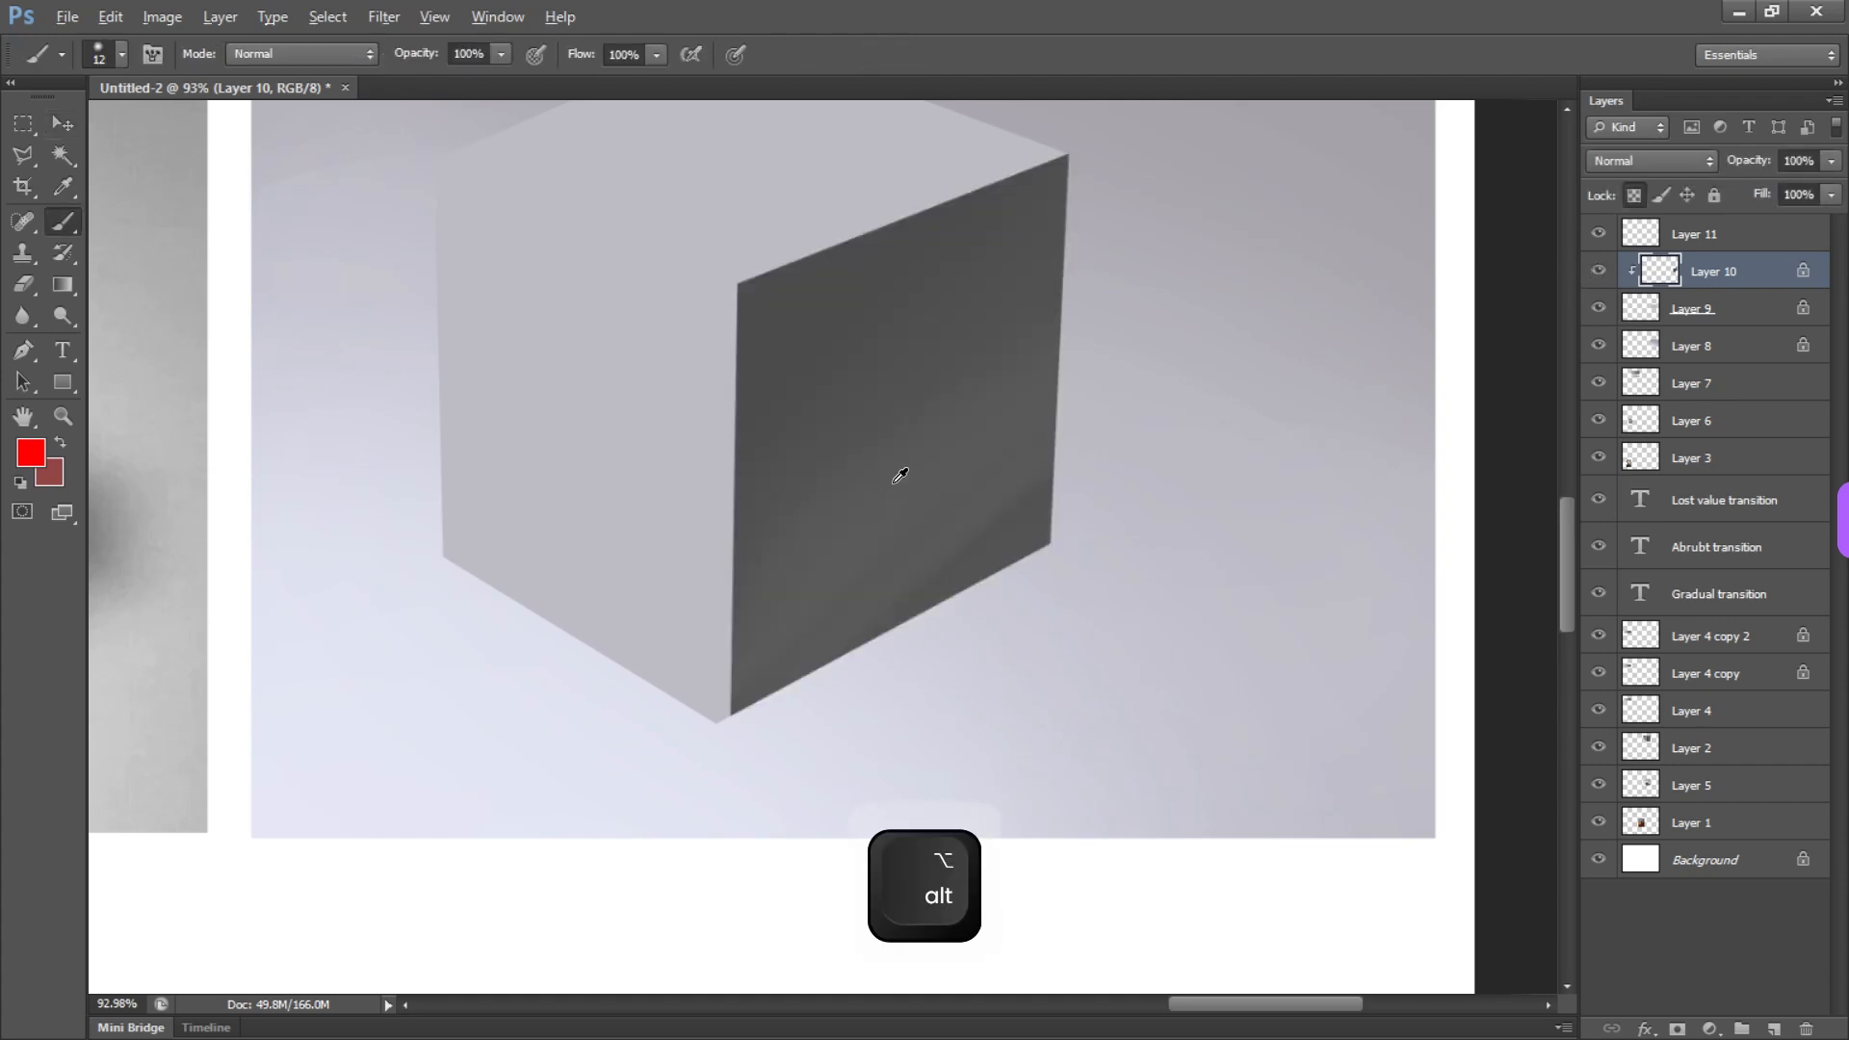
pyautogui.moveTo(852, 560)
pyautogui.mouseDown()
pyautogui.moveTo(867, 532)
pyautogui.moveTo(1044, 553)
pyautogui.mouseUp()
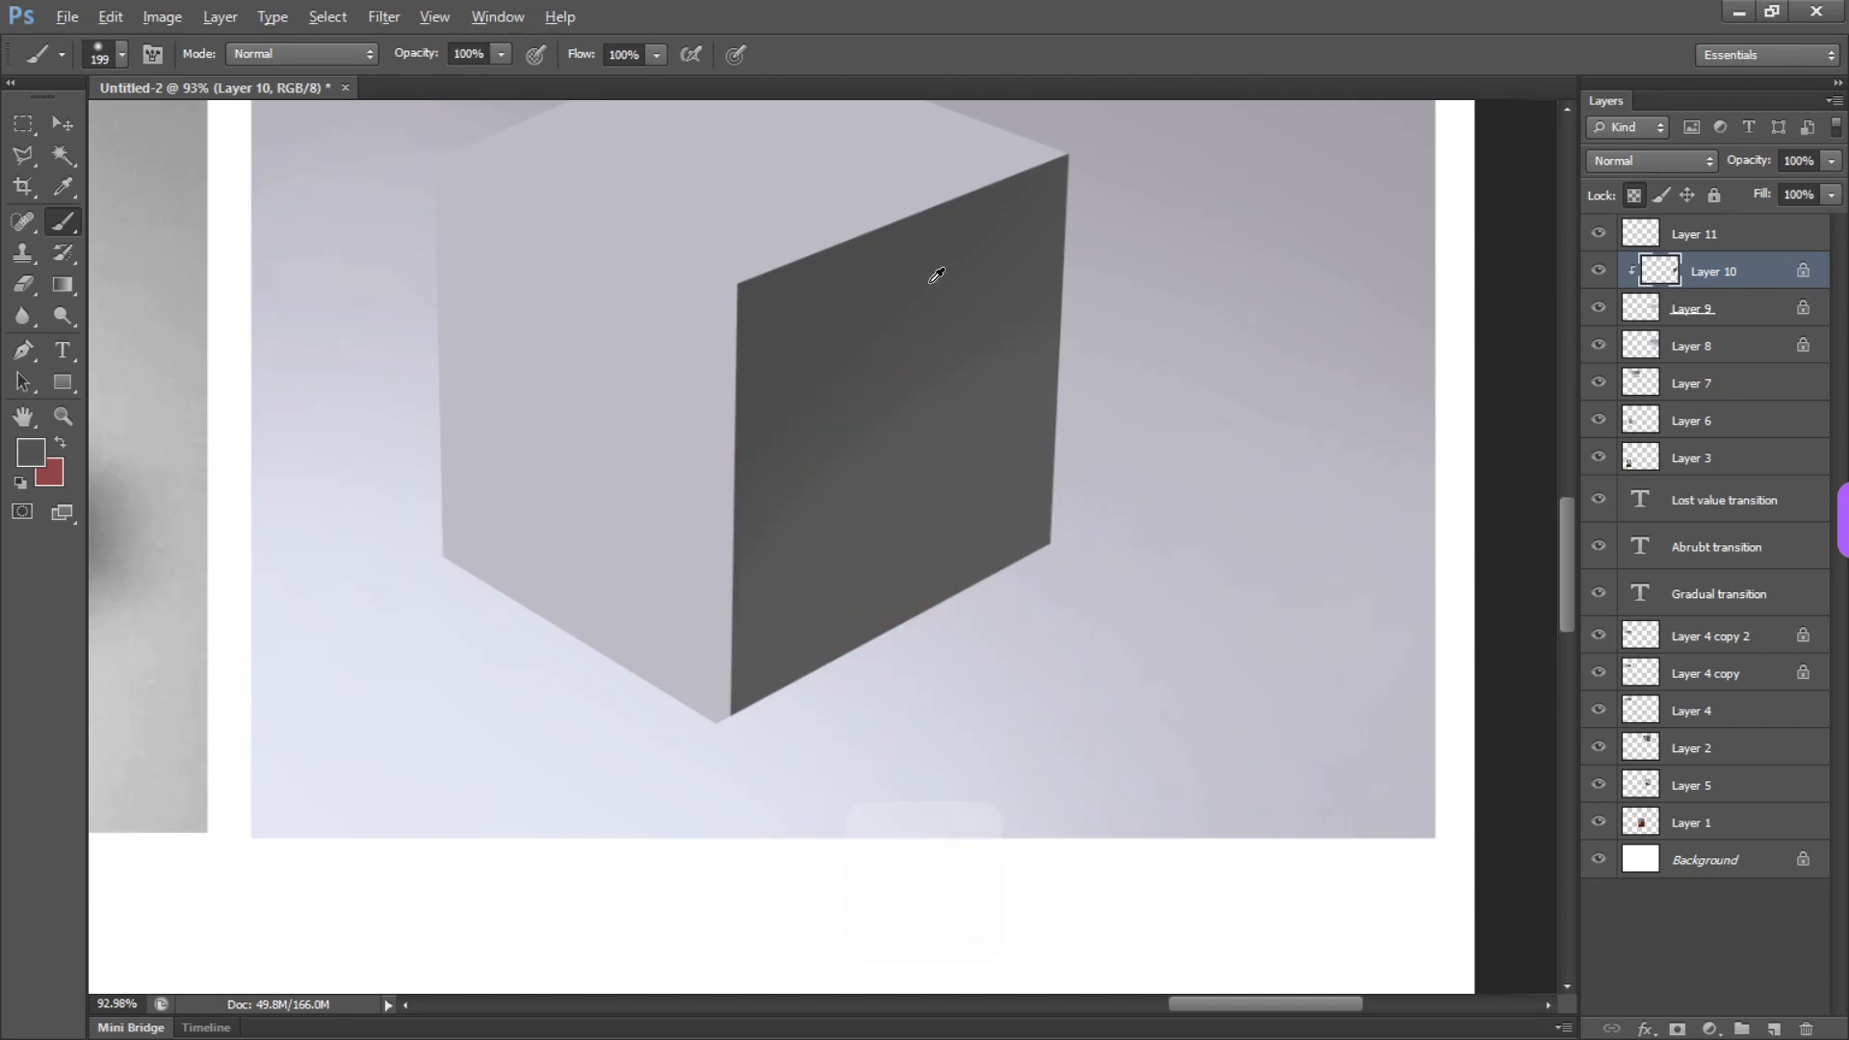
pyautogui.press('l')
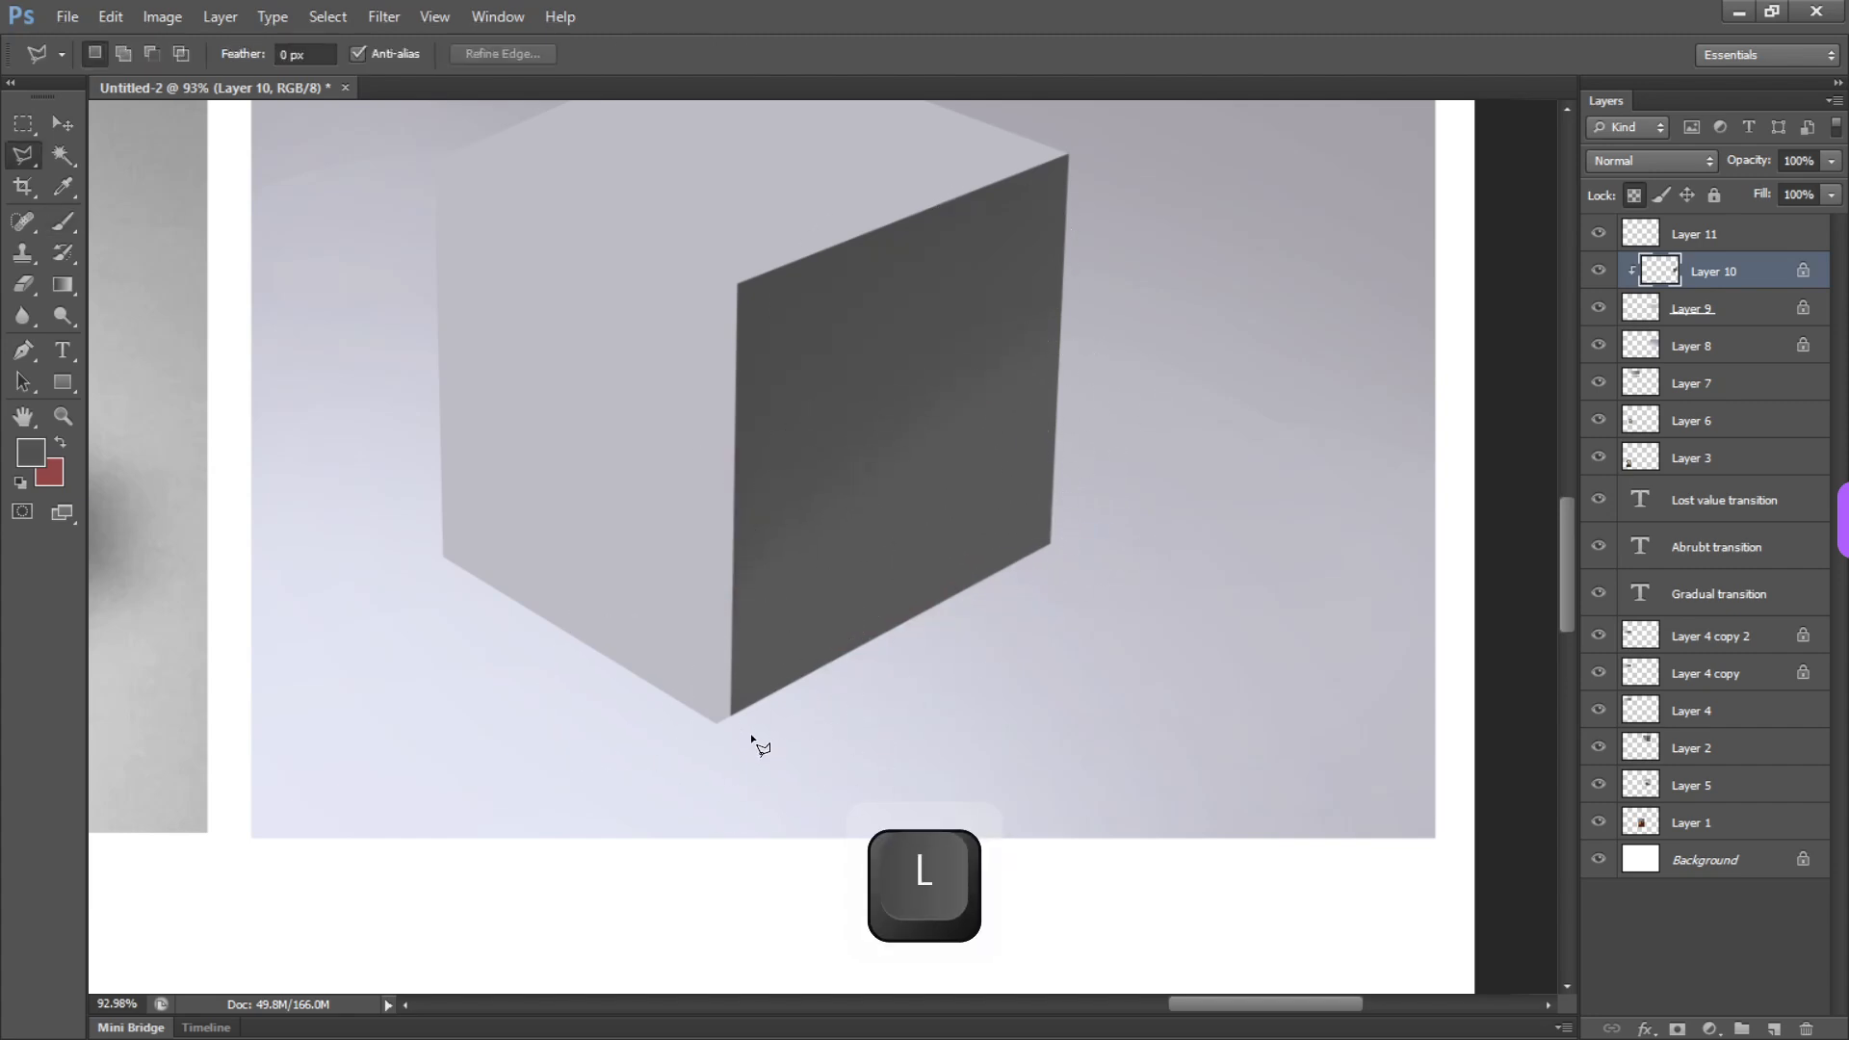
pyautogui.doubleClick(728, 715)
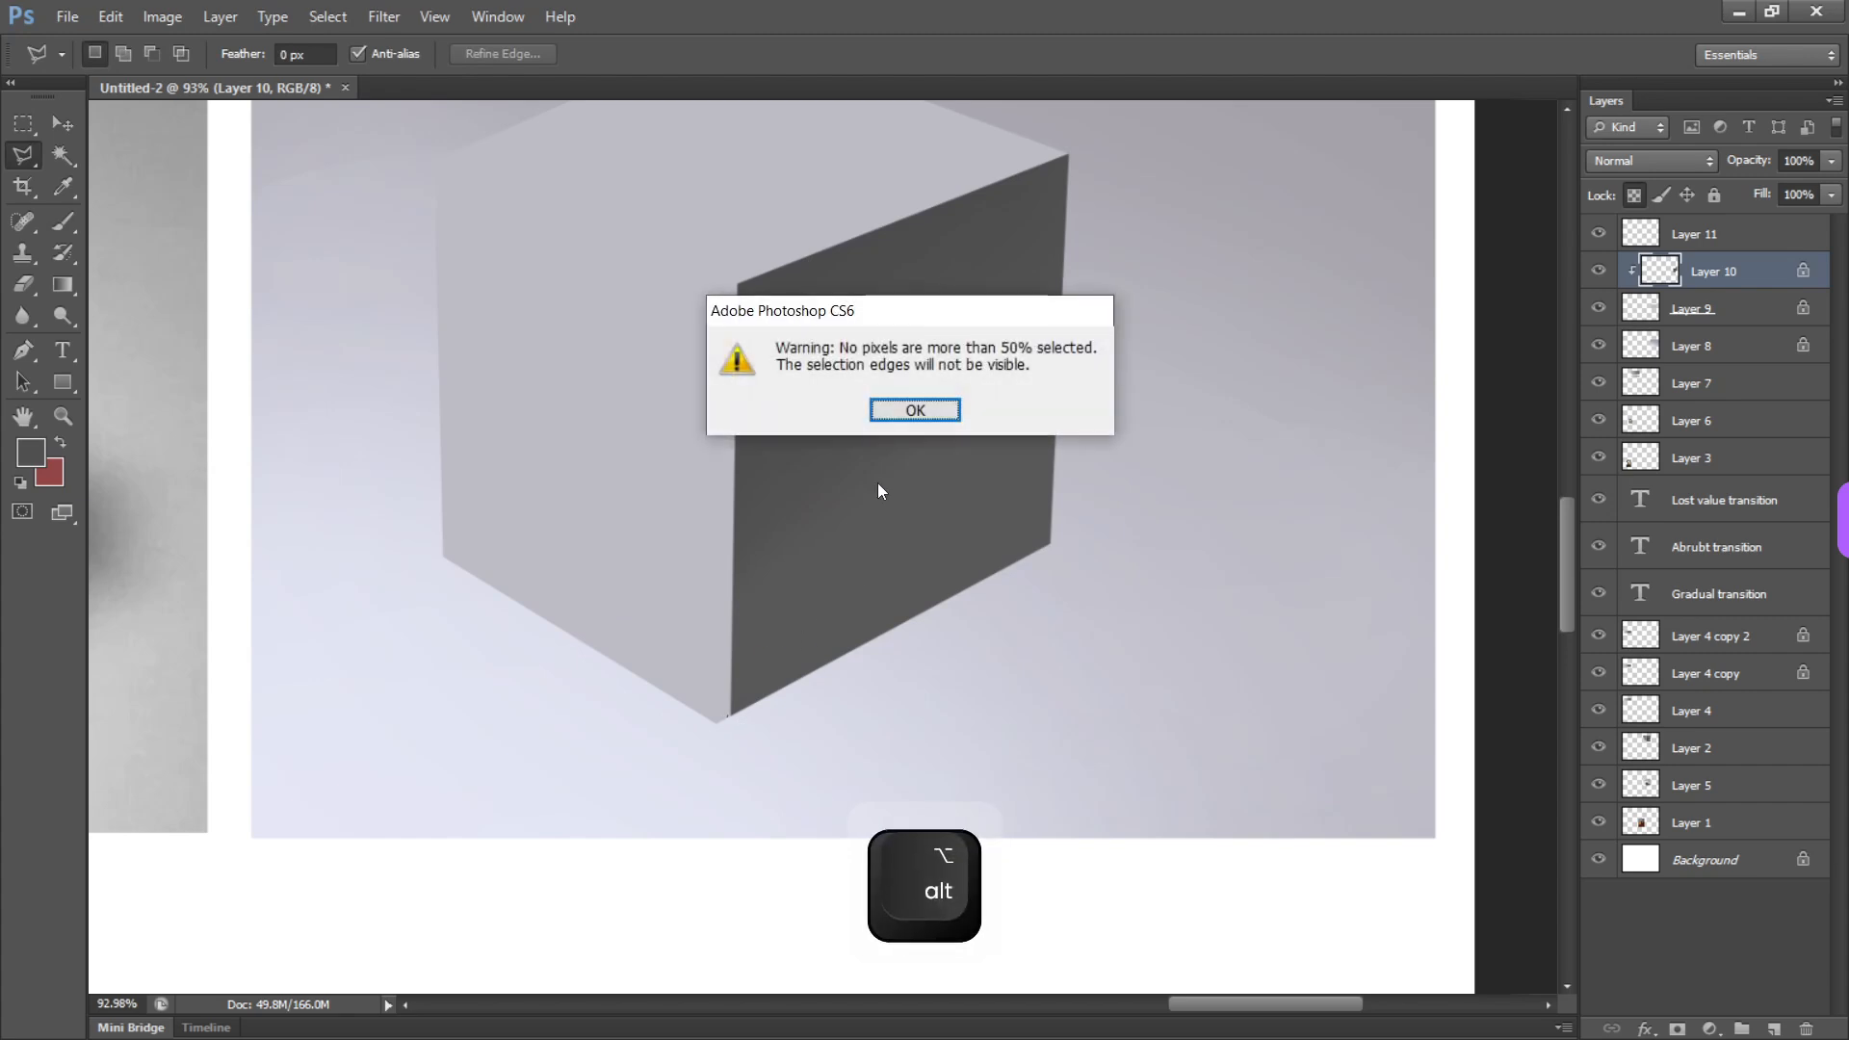
pyautogui.press('Escape')
# Switch to the freehand Lasso and select the right face's lower triangle diagonally from its bottom corner, extending the selection past the cube
pyautogui.rightClick(29, 162)
pyautogui.click(135, 153)
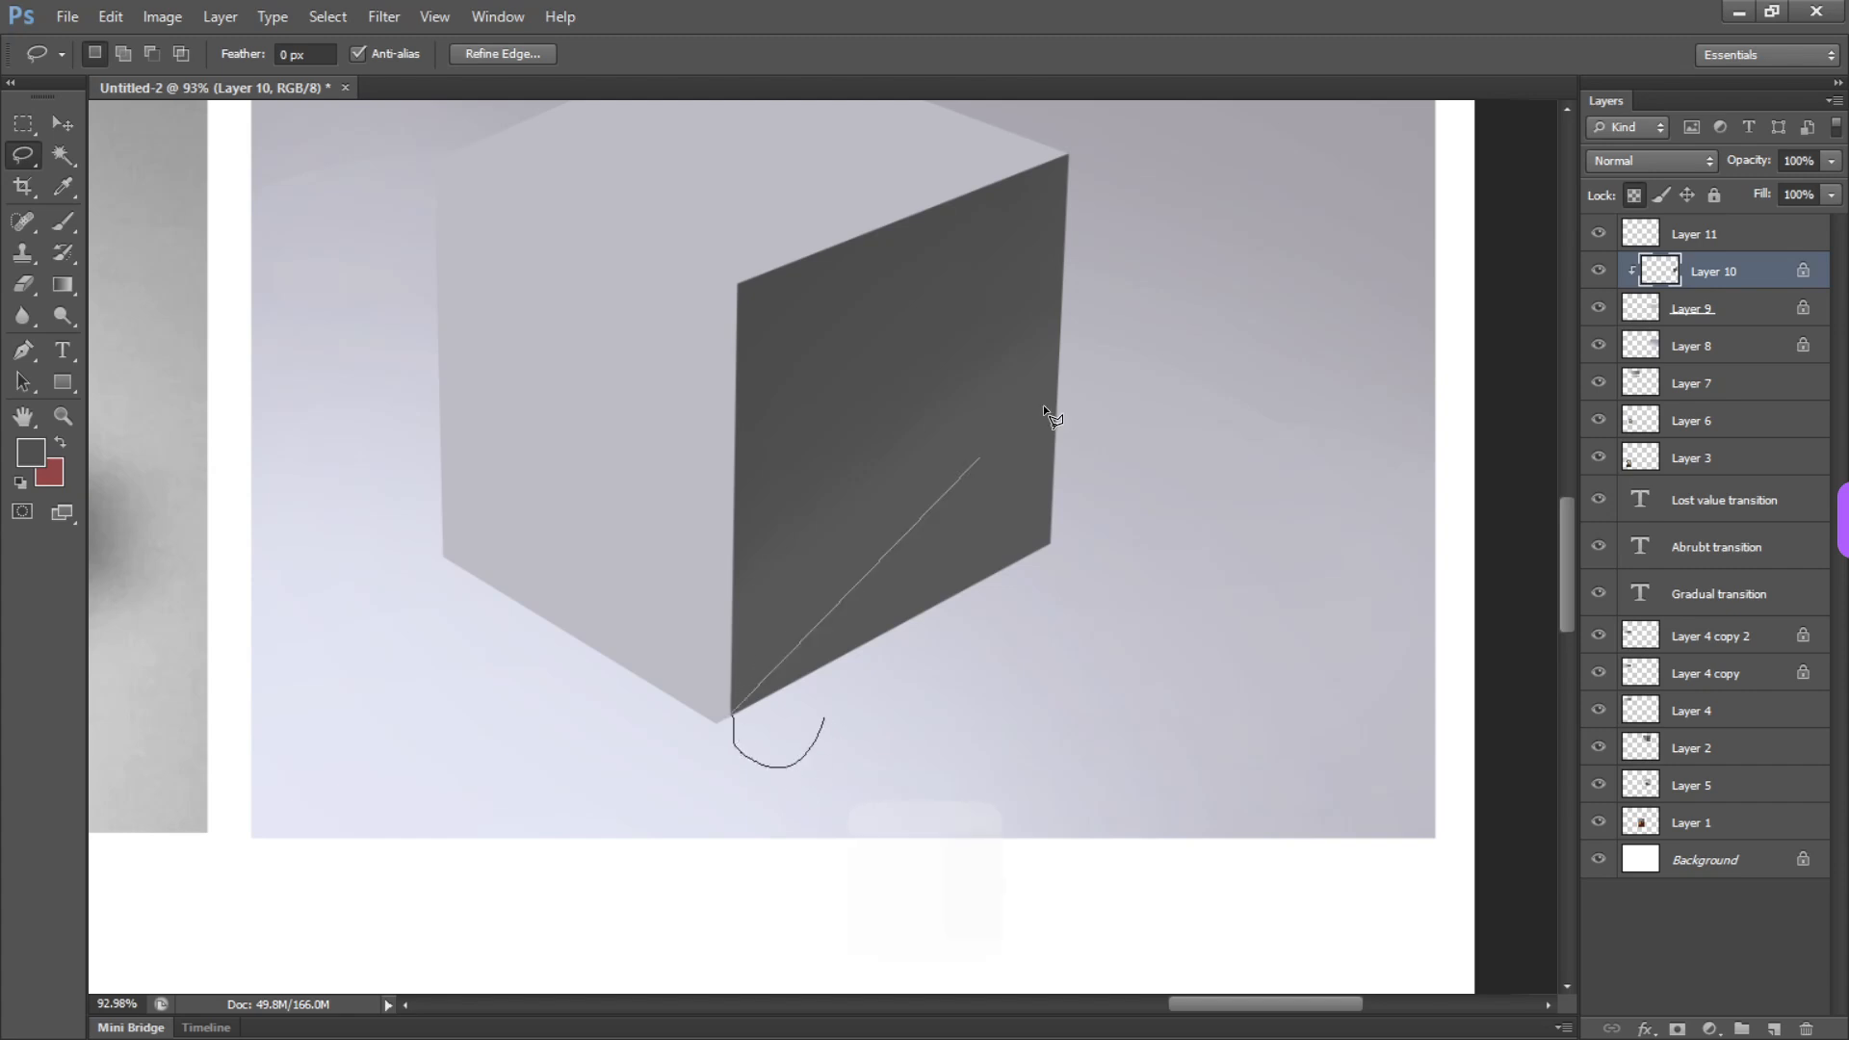
pyautogui.keyDown('alt'); pyautogui.click(1108, 322); pyautogui.keyUp('alt')
pyautogui.keyDown('alt'); pyautogui.click(1250, 578); pyautogui.keyUp('alt')
pyautogui.keyDown('alt'); pyautogui.click(1141, 692); pyautogui.keyUp('alt')
pyautogui.keyDown('alt'); pyautogui.click(840, 771); pyautogui.keyUp('alt')
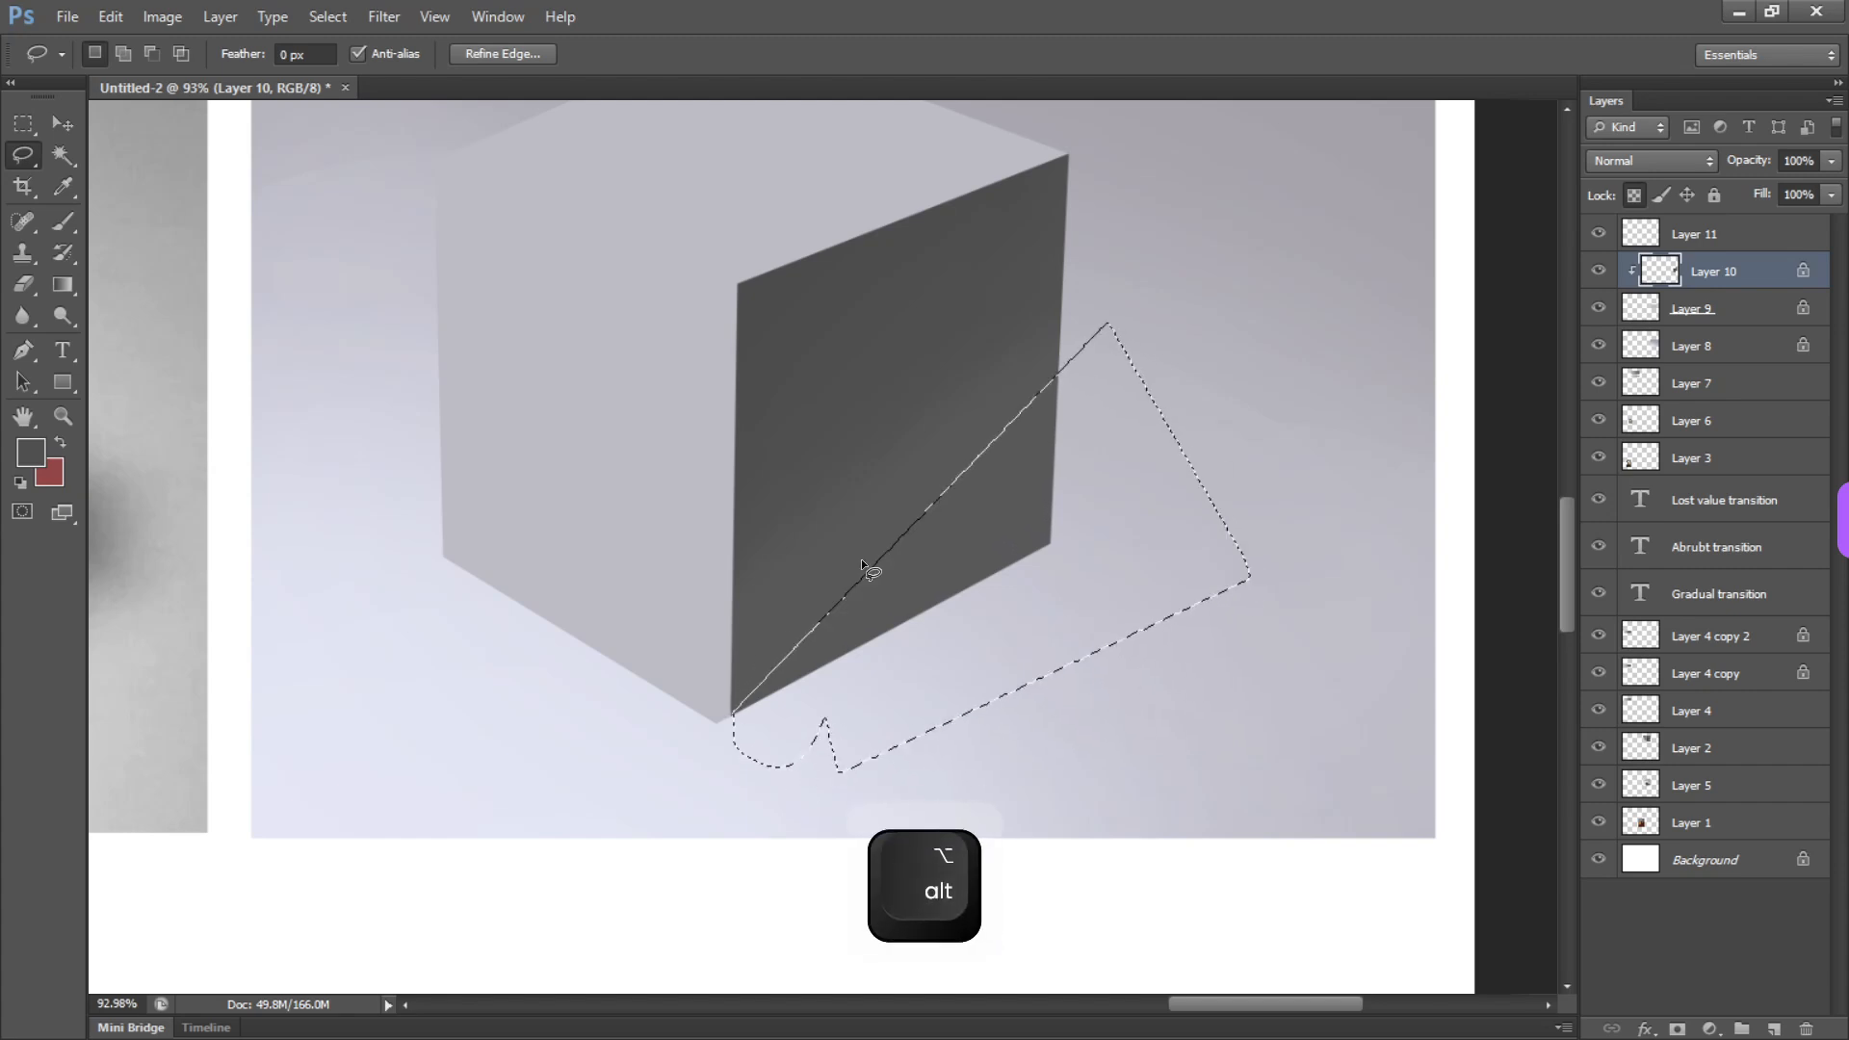
# Add a new layer and fill the selection with a dark gray sampled from the right face's upper corner, replacing a light gray fill
pyautogui.click(1772, 1029)
pyautogui.press('b')
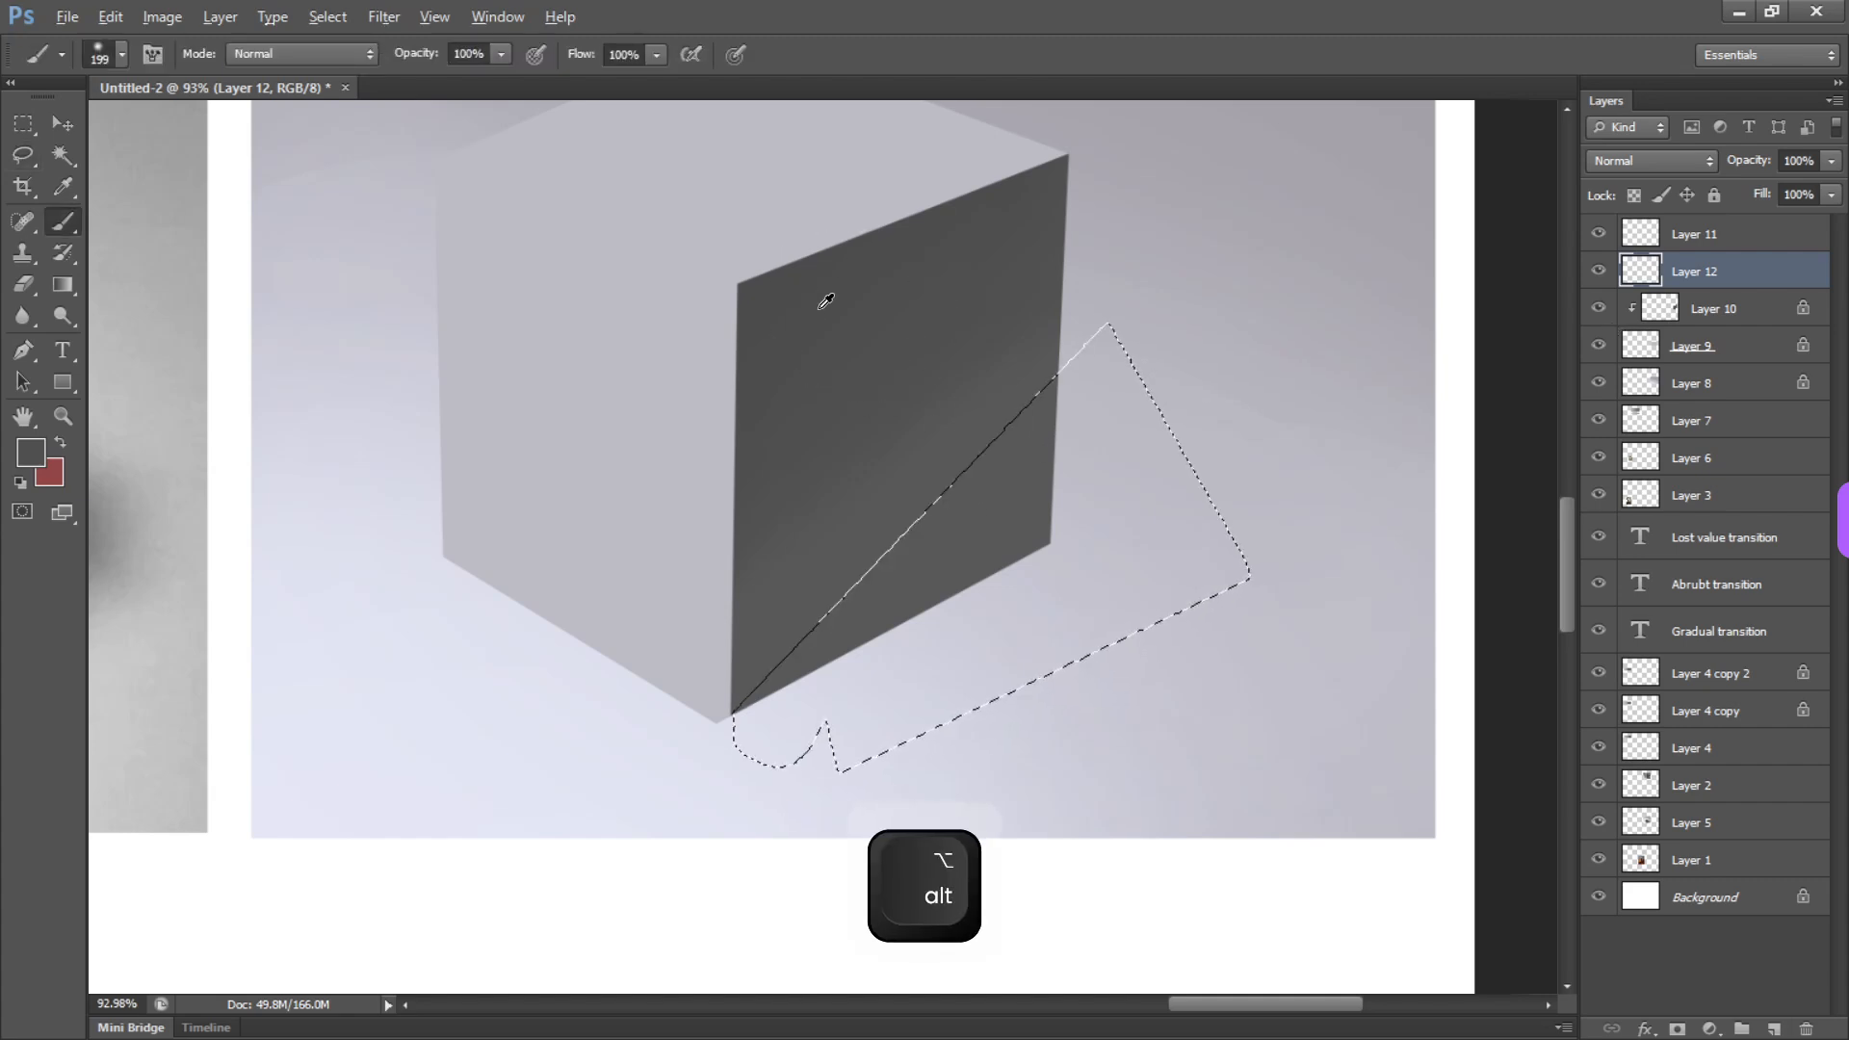
pyautogui.keyDown('alt'); pyautogui.click(1507, 295); pyautogui.keyUp('alt')
pyautogui.hotkey('alt', 'BackSpace')
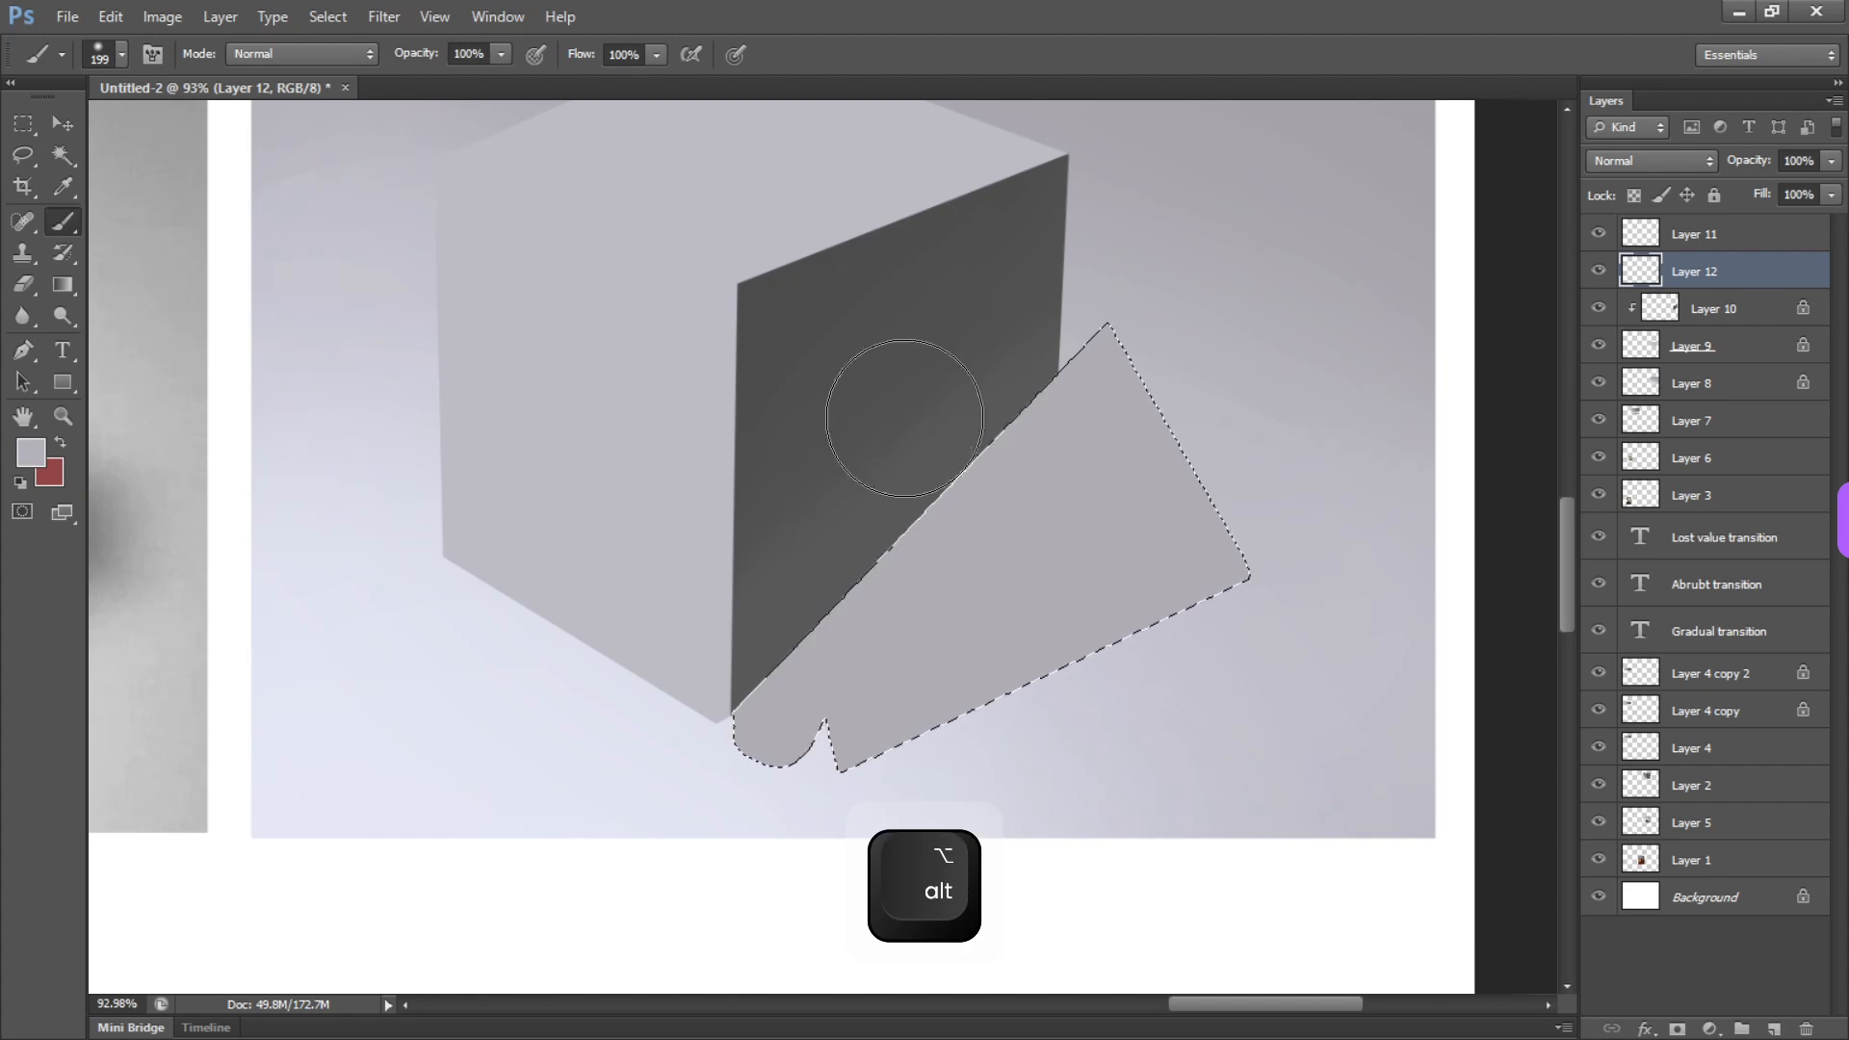
pyautogui.press('alt')
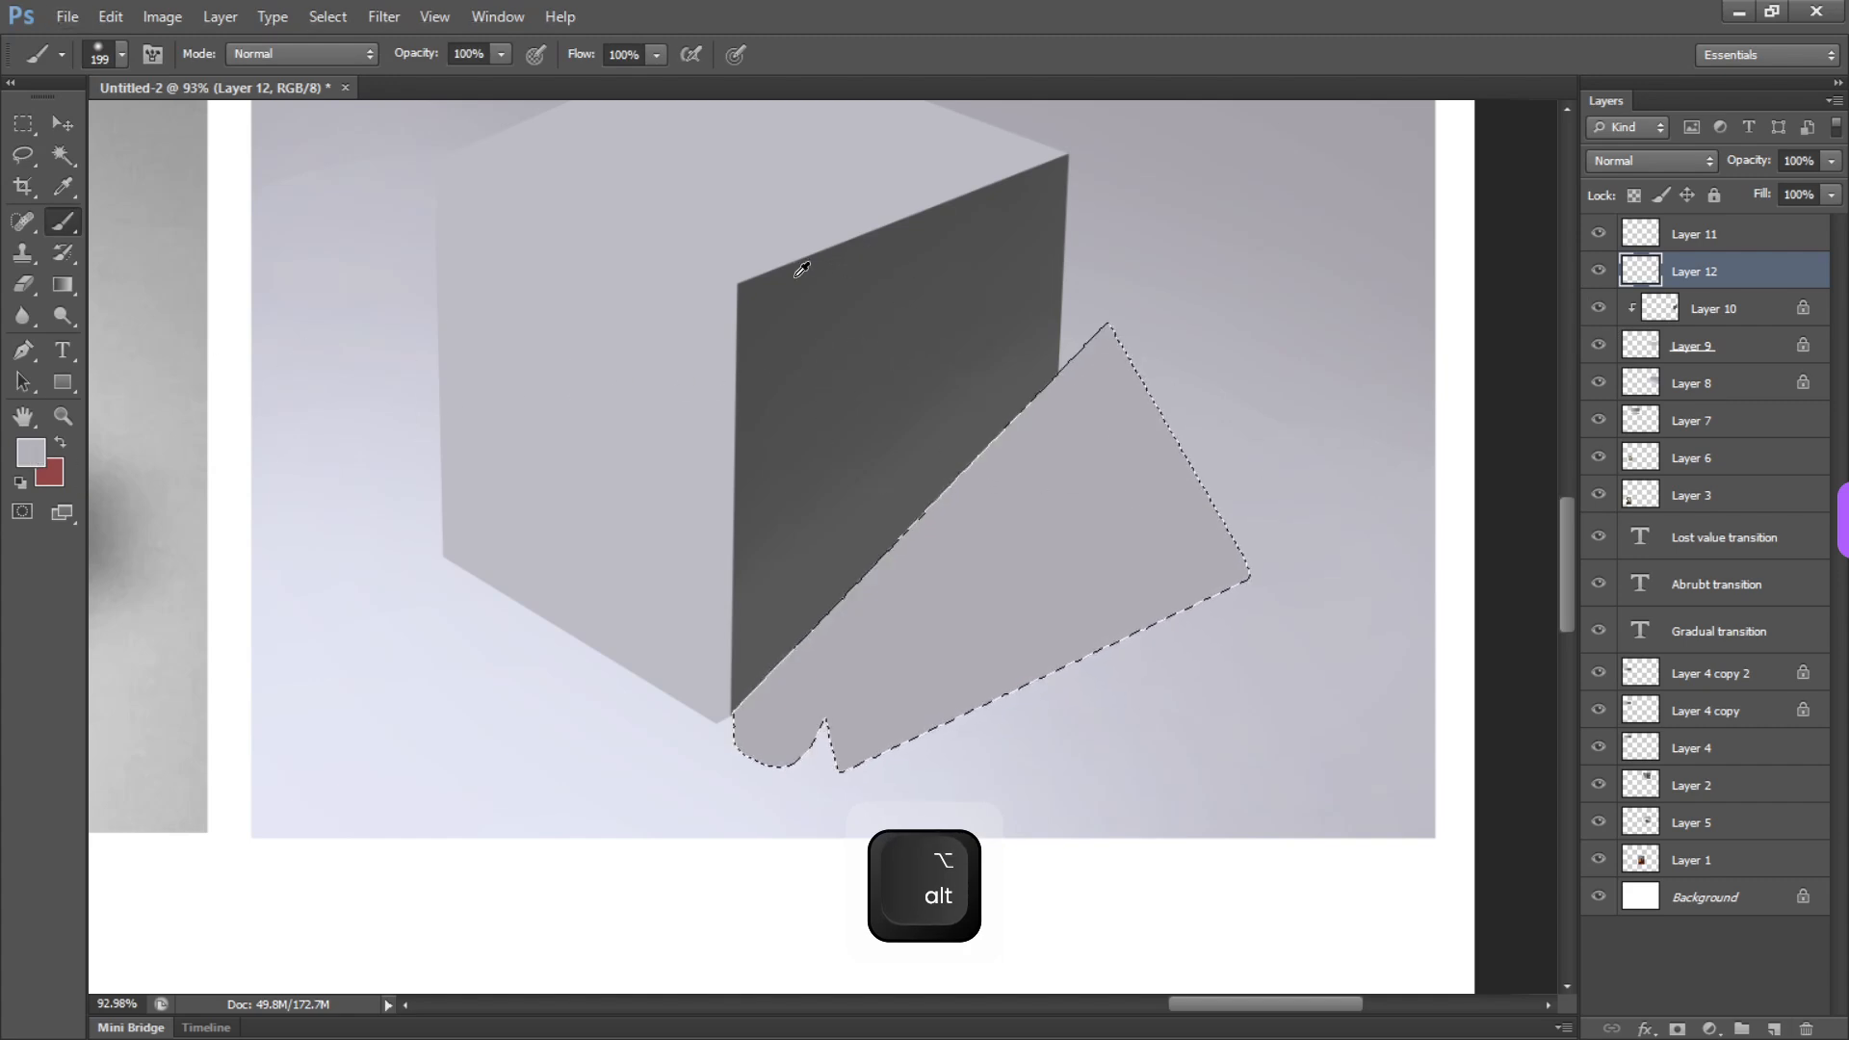
pyautogui.keyDown('alt'); pyautogui.click(775, 285); pyautogui.keyUp('alt')
pyautogui.hotkey('alt', '=')
pyautogui.hotkey('alt', 'BackSpace')
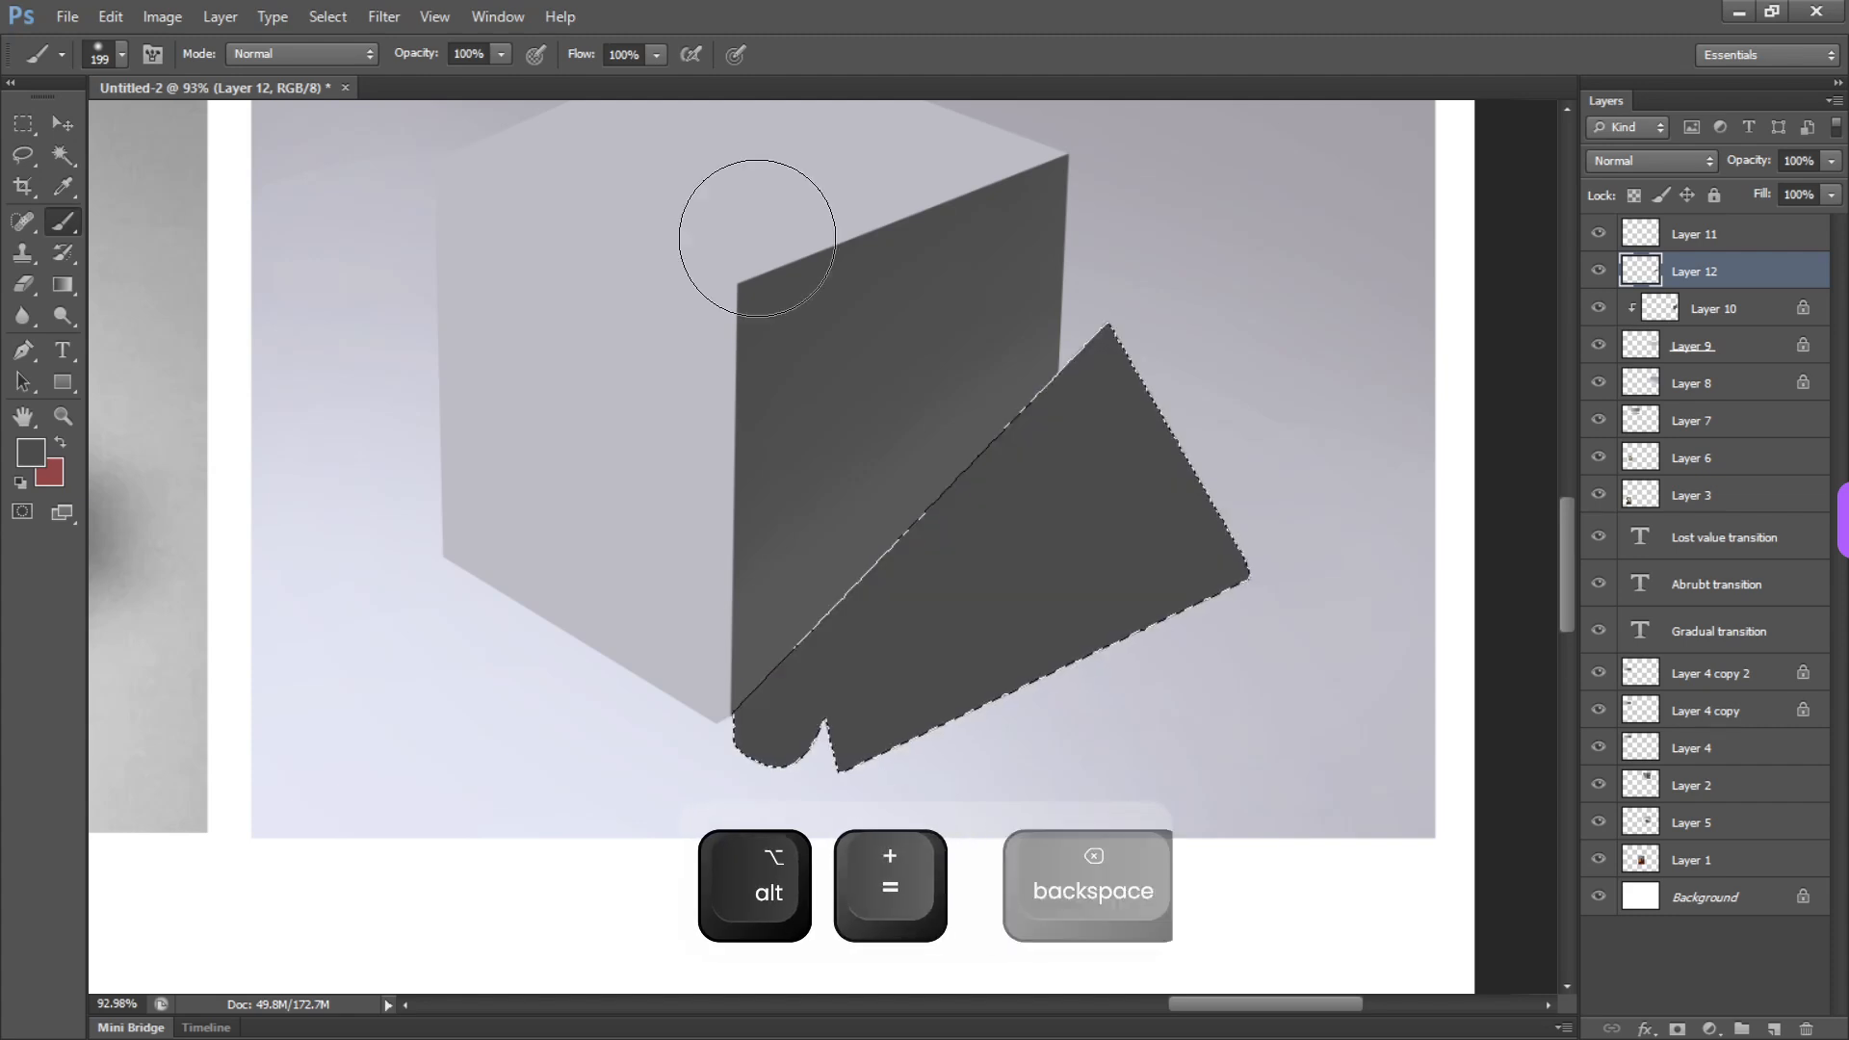
# Deselect the area and clip Layer 12 to the right face as a clipping mask
pyautogui.hotkey('ctrl', 'd')
pyautogui.press('v')
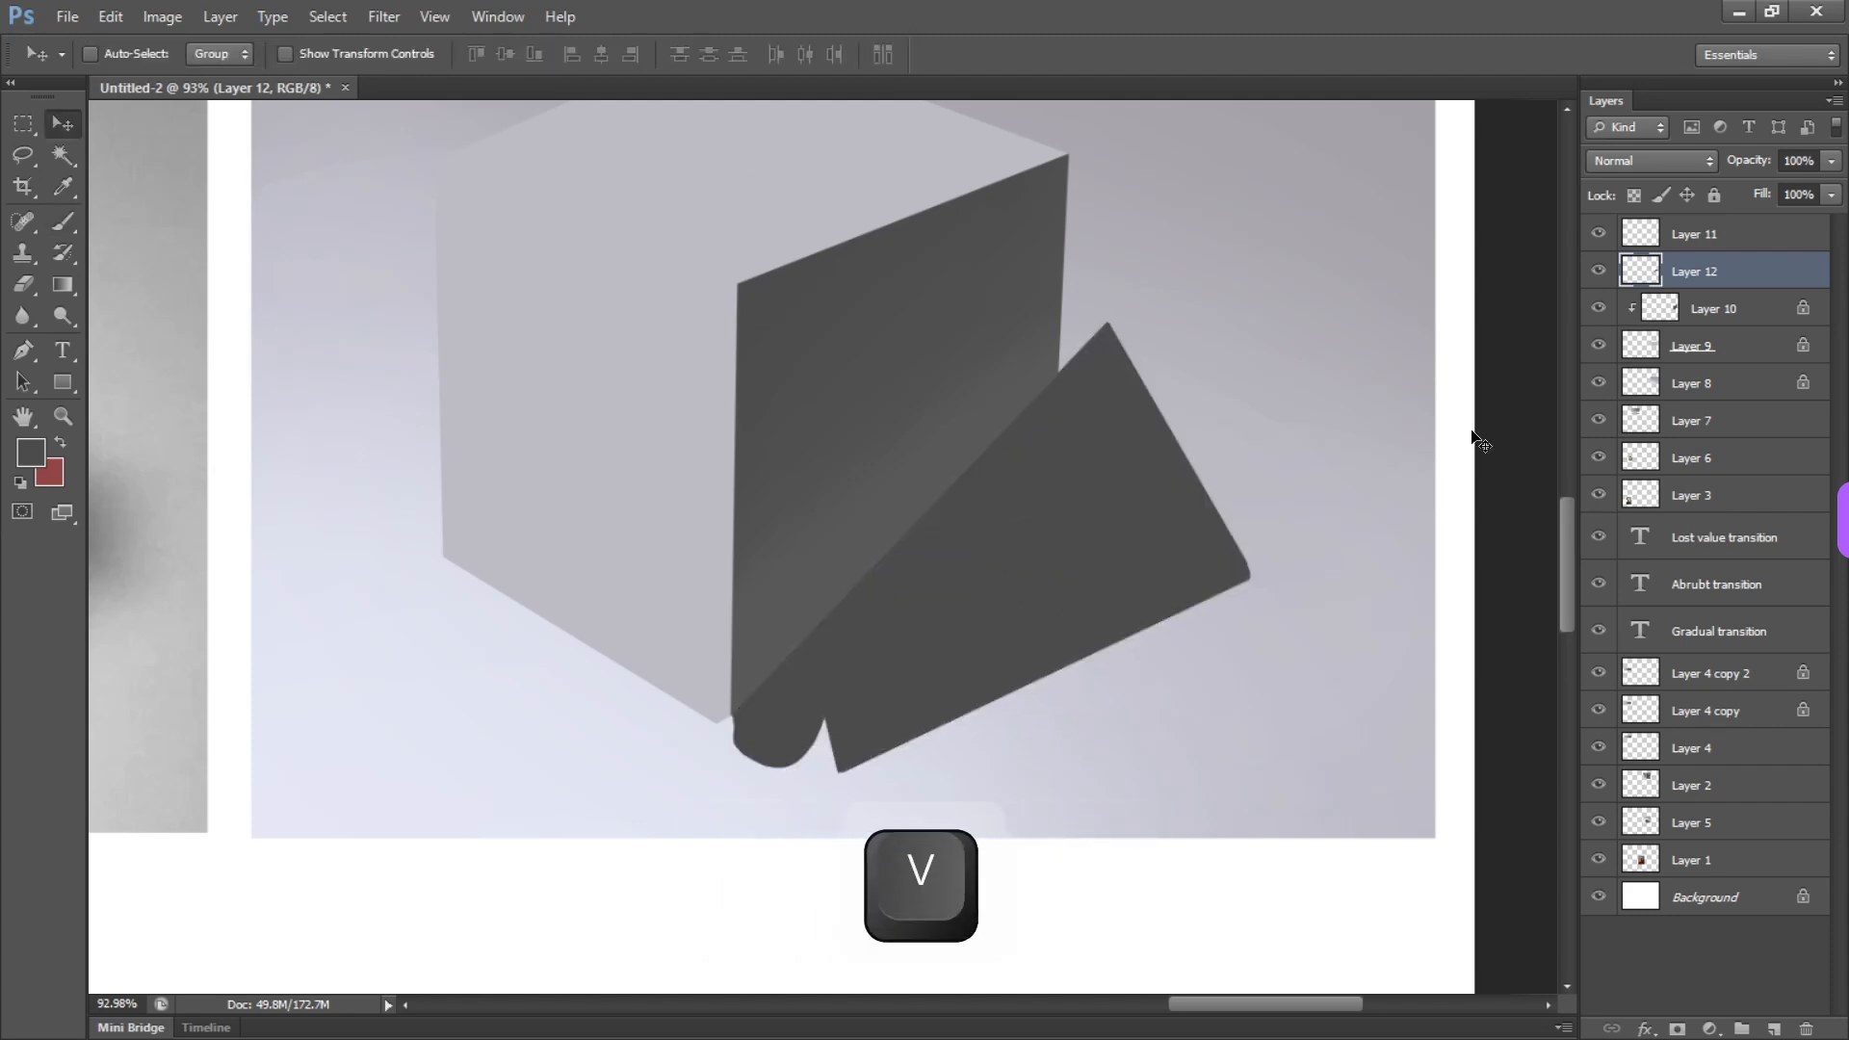
pyautogui.keyDown('alt'); pyautogui.click(1743, 285); pyautogui.keyUp('alt')
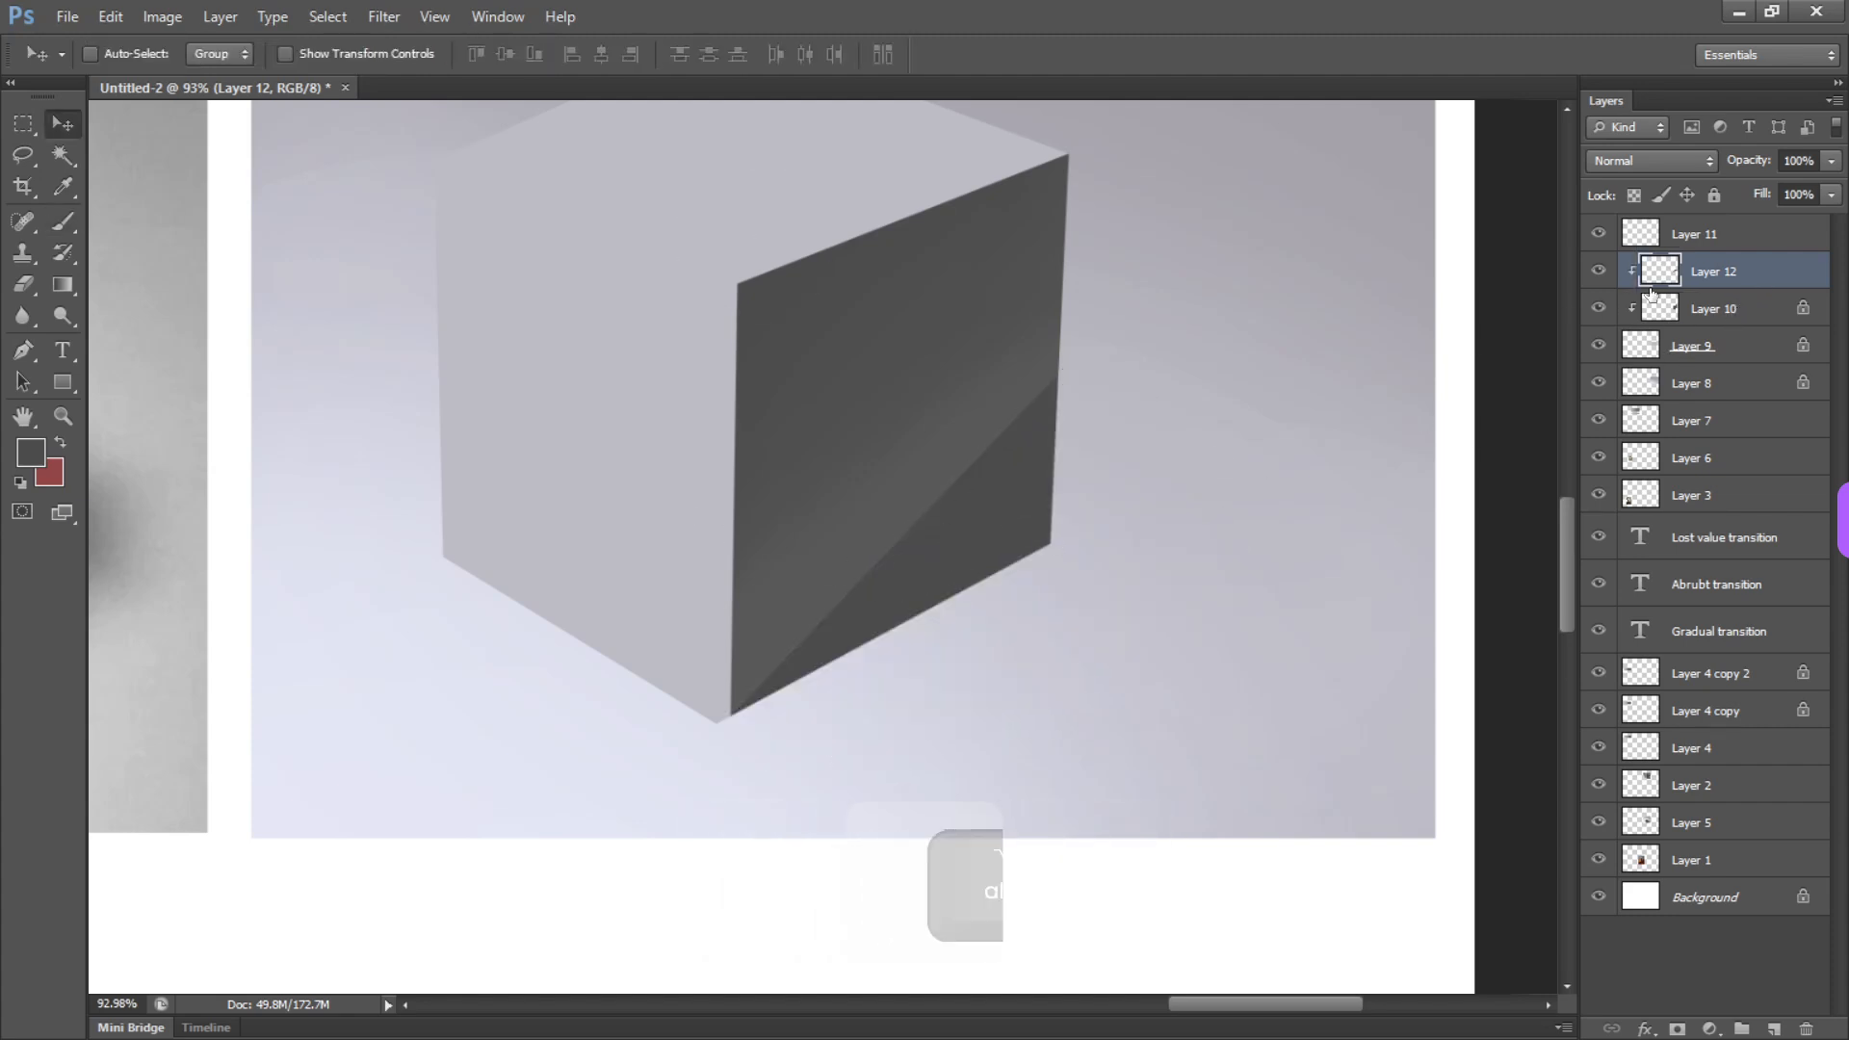
# Move the clipped dark shape slightly upward on the right face, undoing the first placement
pyautogui.moveTo(990, 537); pyautogui.dragTo(929, 511)
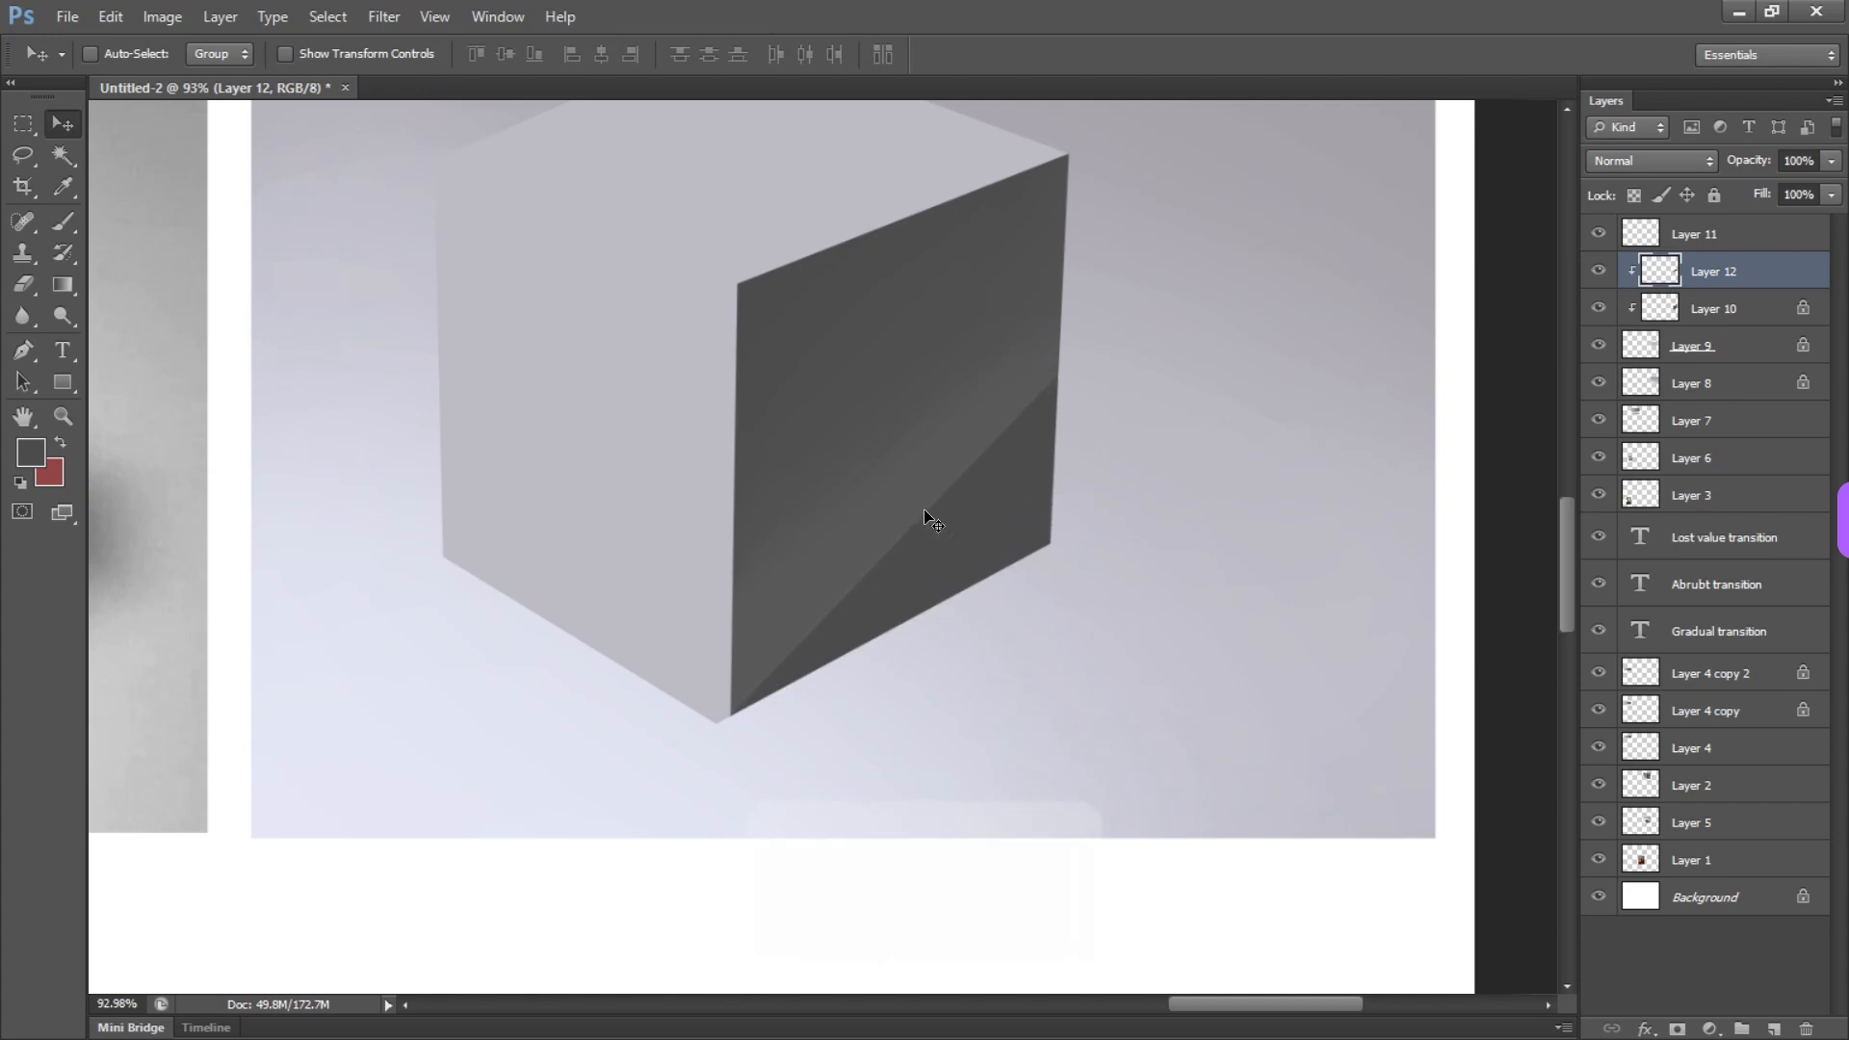
pyautogui.hotkey('ctrl', 'z')
pyautogui.moveTo(807, 672)
pyautogui.mouseDown()
pyautogui.moveTo(858, 611)
pyautogui.moveTo(805, 640)
pyautogui.mouseUp()
pyautogui.press('e')
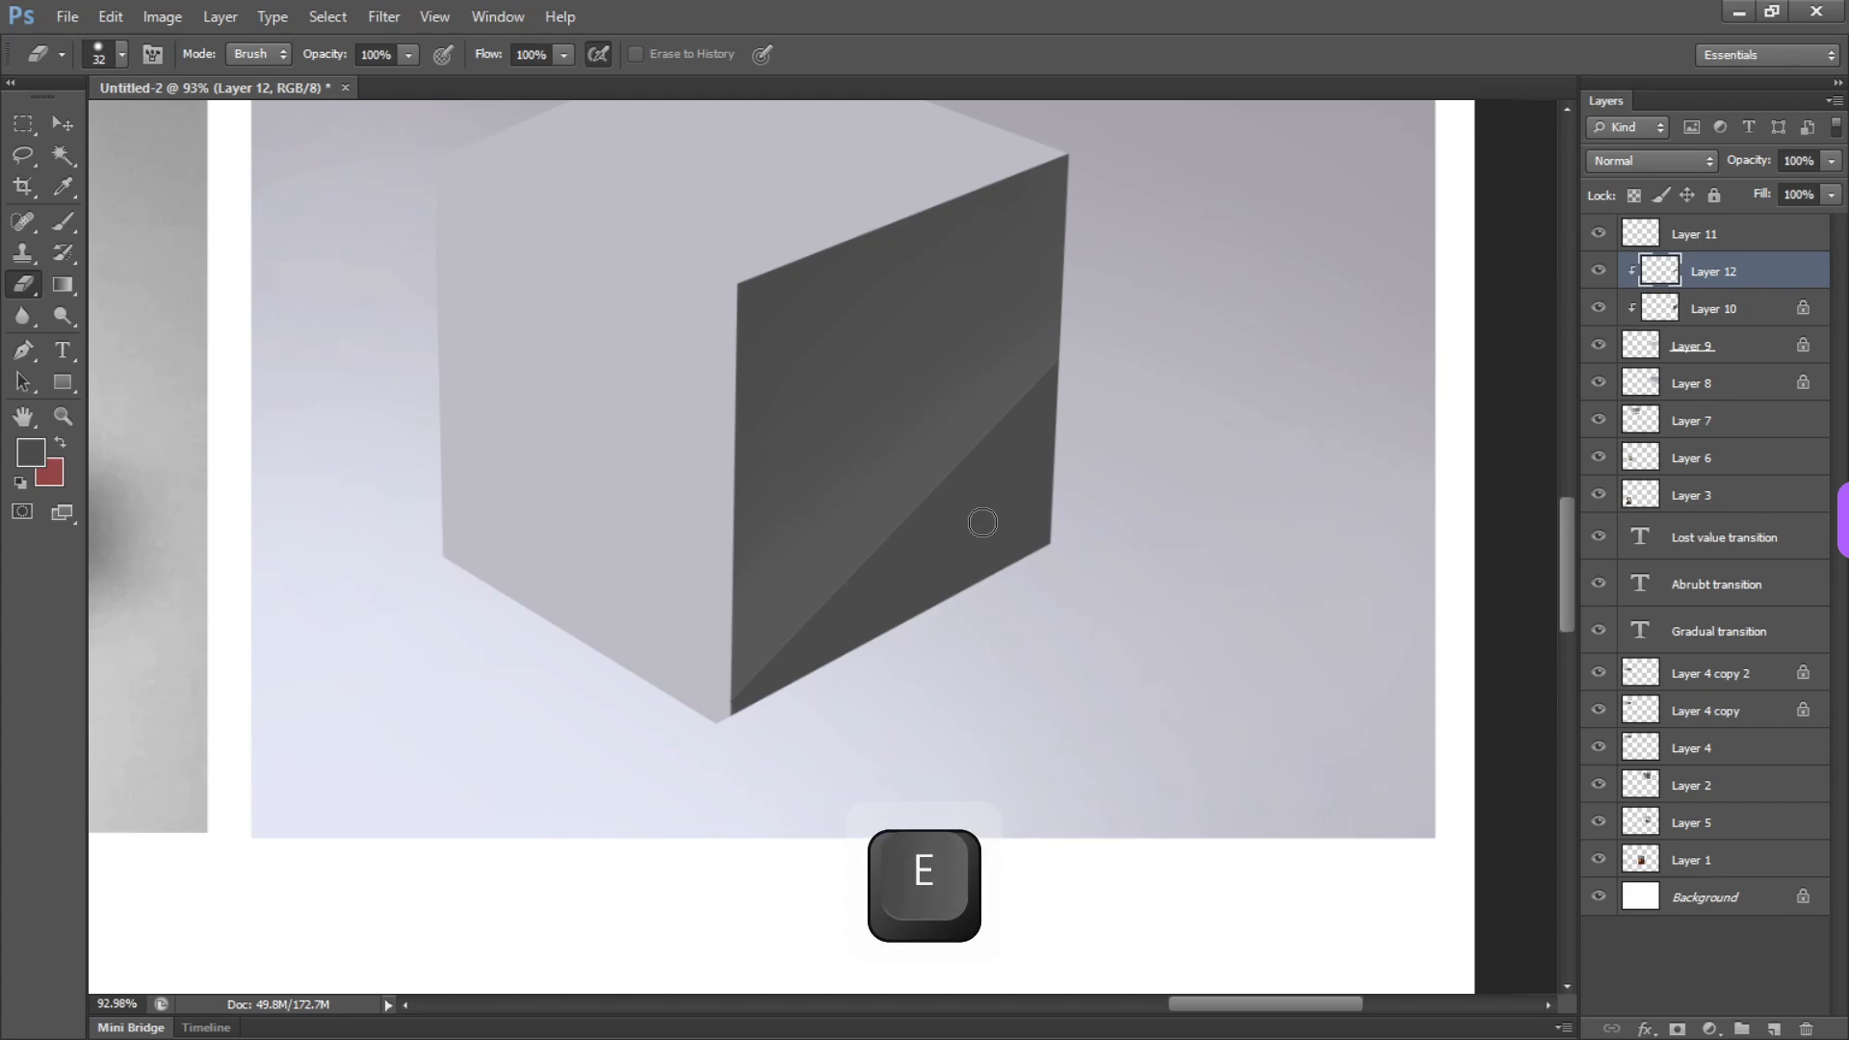
pyautogui.press('v')
pyautogui.moveTo(983, 524); pyautogui.dragTo(990, 512)
# Soften the dark shape's diagonal edge with the Eraser at about 107 px and 318 px, undoing one stray change
pyautogui.press('e')
pyautogui.hotkey('ctrl', 'z')
pyautogui.moveTo(874, 482); pyautogui.dragTo(934, 483)
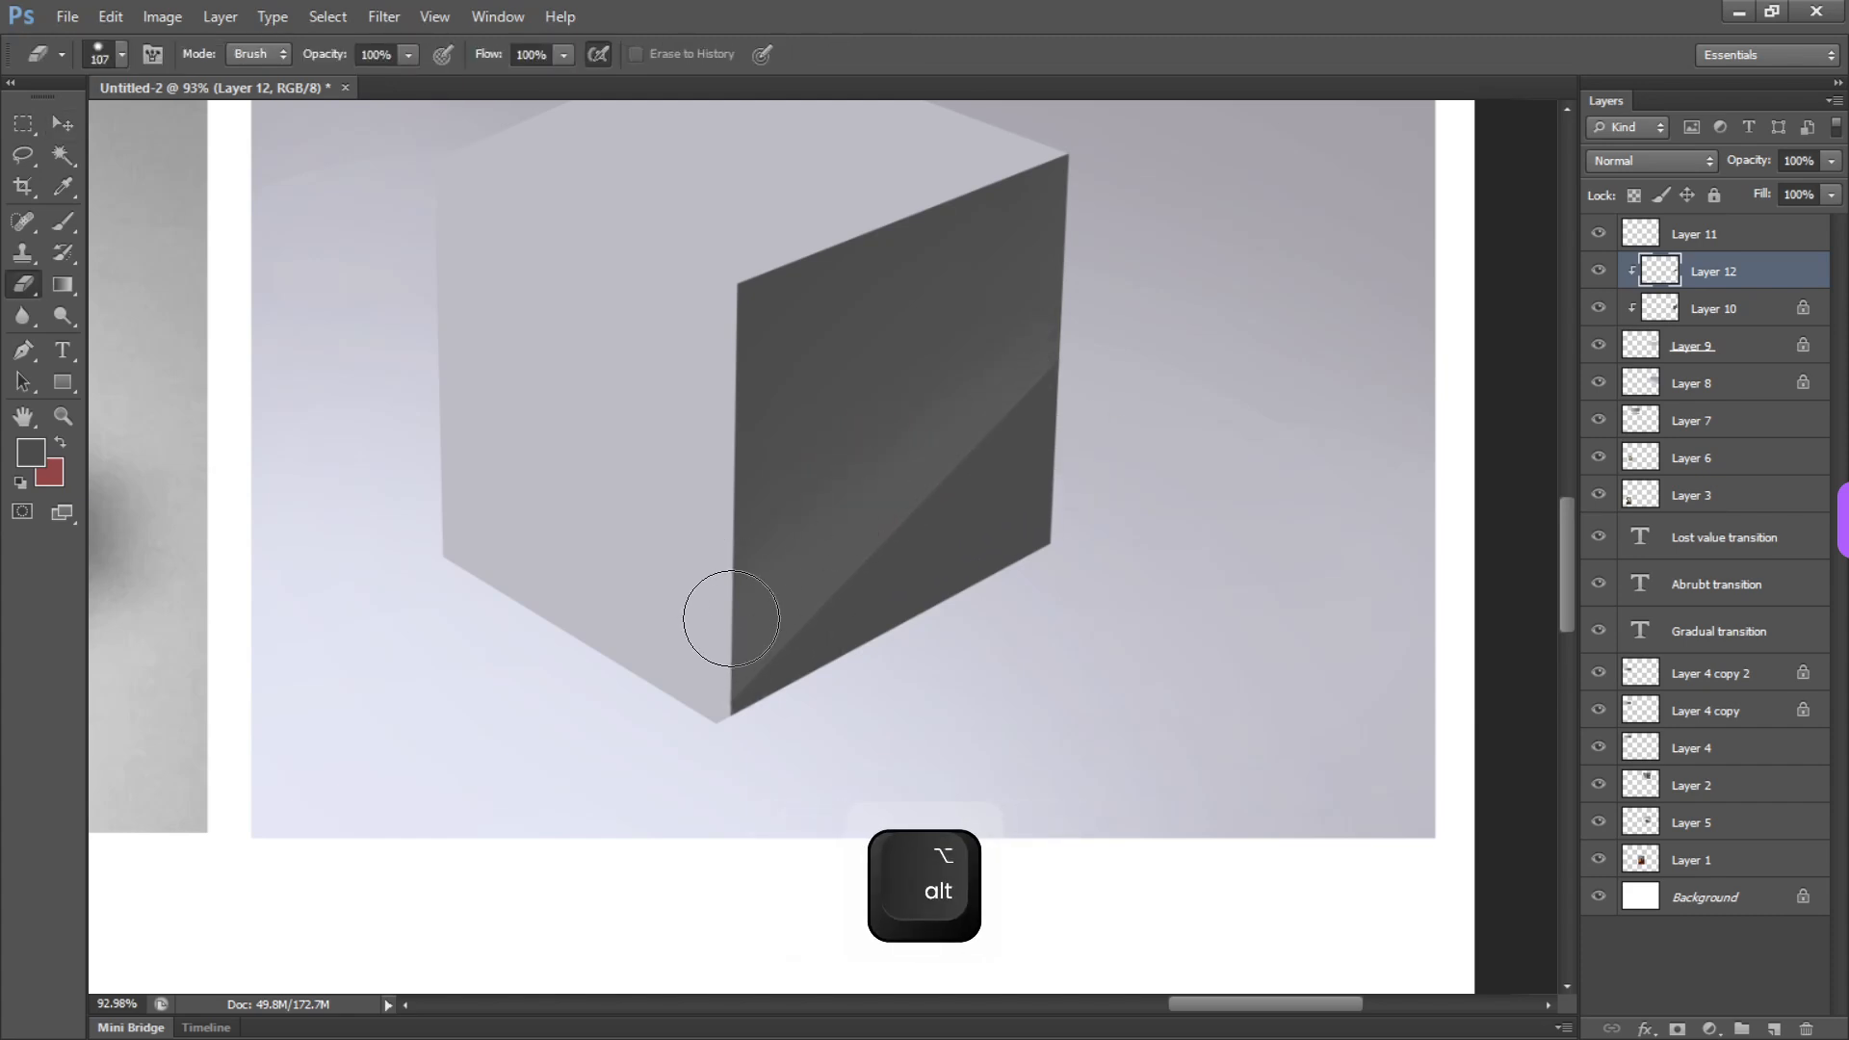
pyautogui.moveTo(732, 618); pyautogui.dragTo(719, 643)
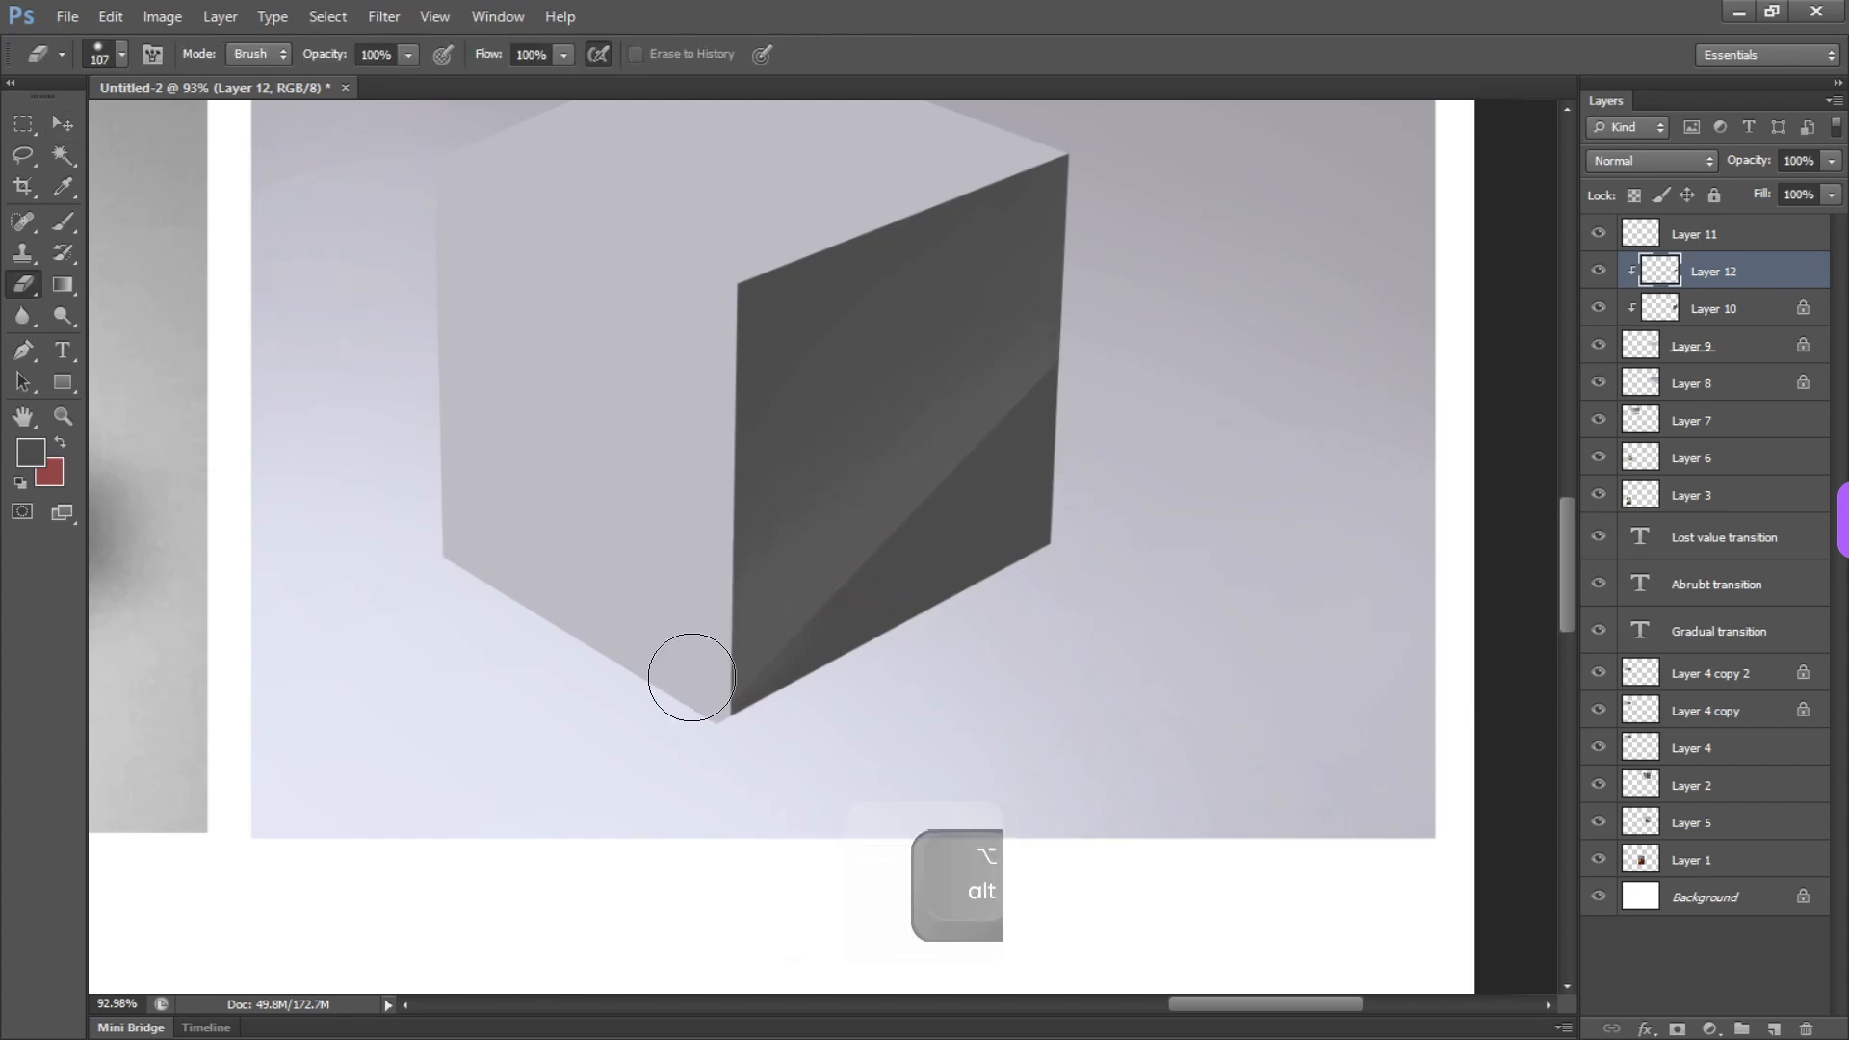
pyautogui.moveTo(723, 572)
pyautogui.mouseDown()
pyautogui.moveTo(764, 620)
pyautogui.moveTo(880, 598)
pyautogui.moveTo(858, 338)
pyautogui.mouseUp()
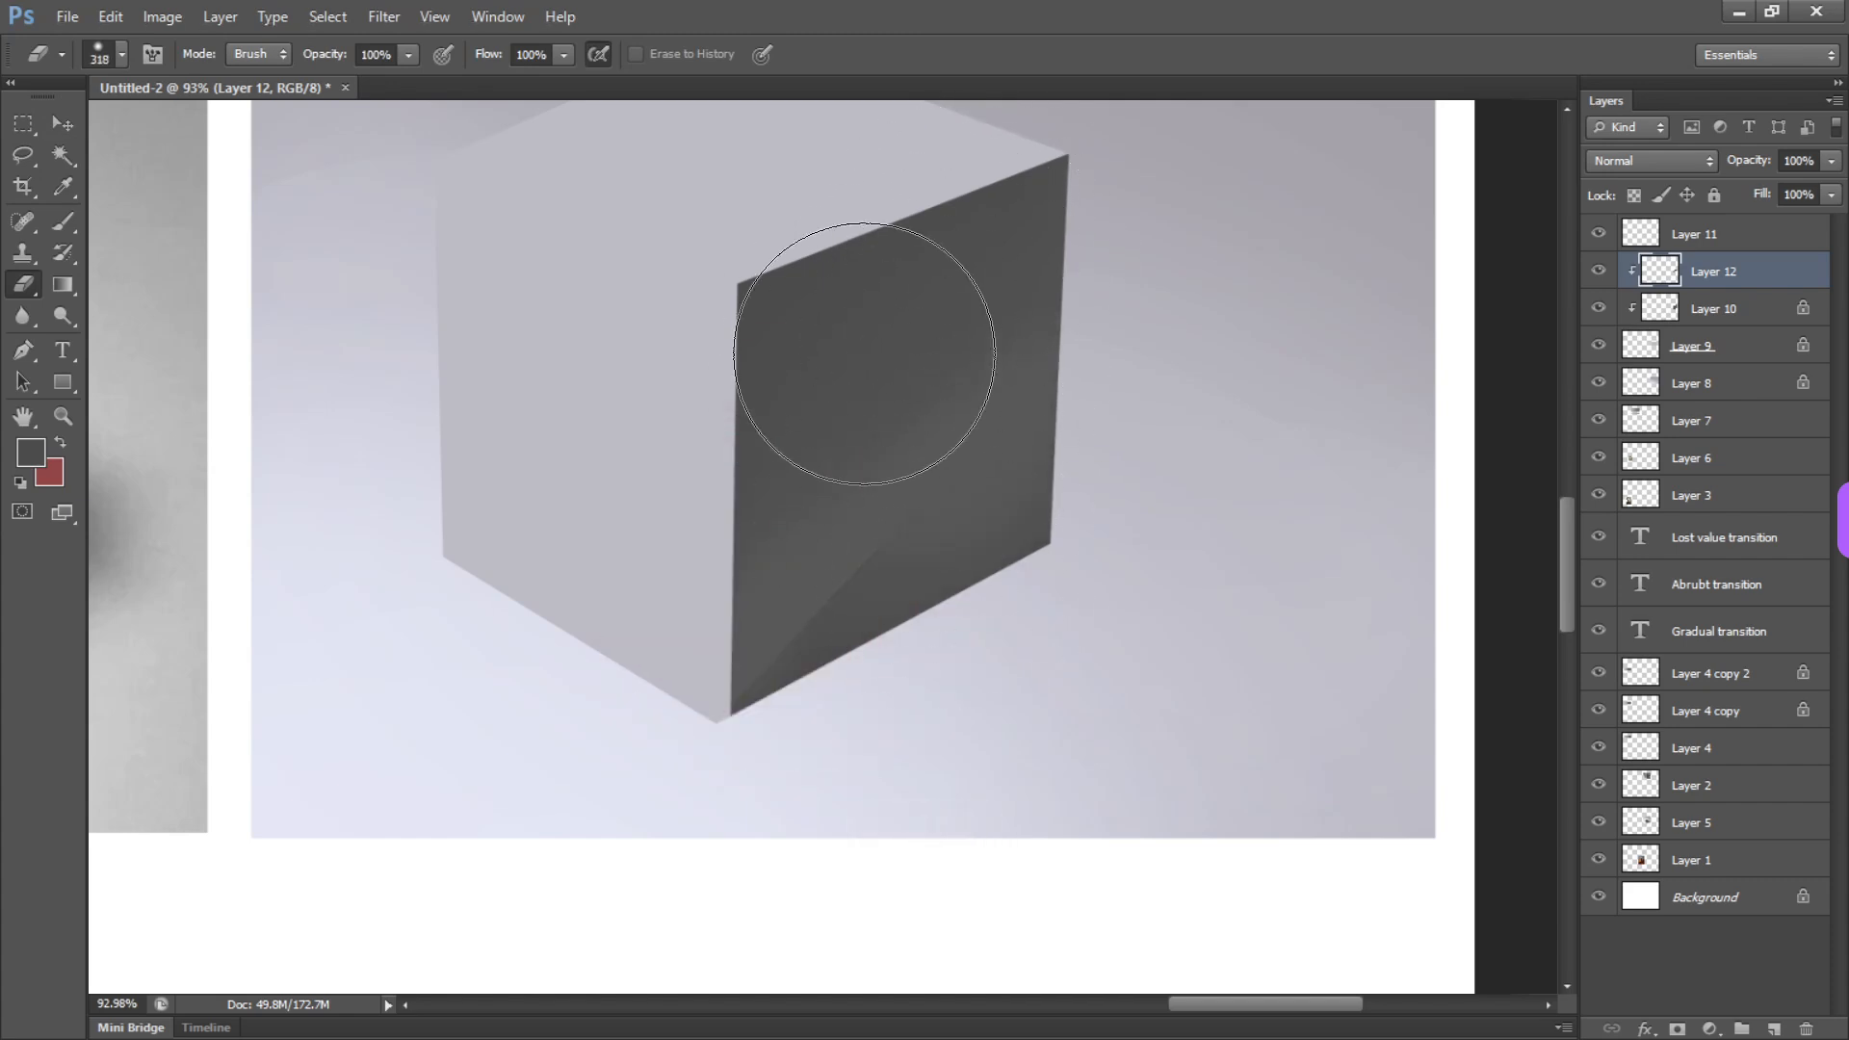
pyautogui.moveTo(1183, 470); pyautogui.dragTo(1168, 405)
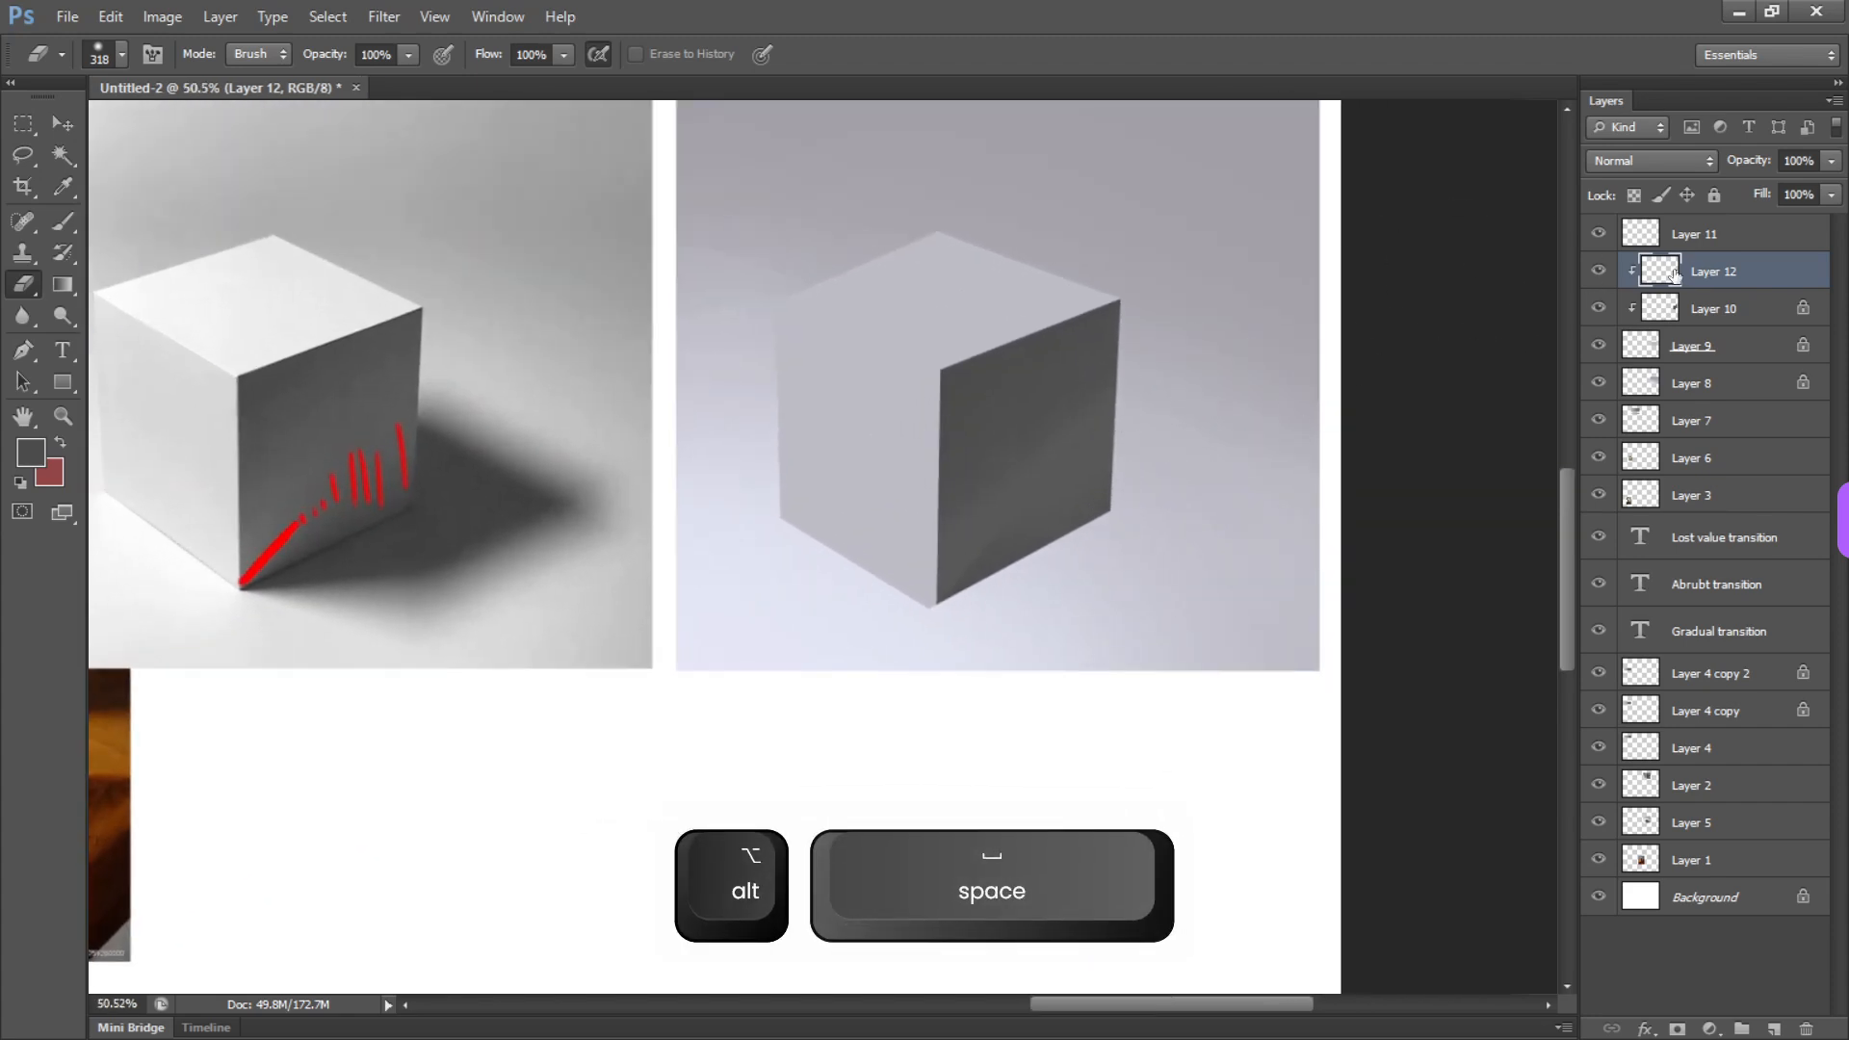
# Hide the red annotation layer and undo the last eraser softening on the right face's dark shape
pyautogui.click(1600, 235)
pyautogui.moveTo(1003, 523); pyautogui.dragTo(1226, 430)
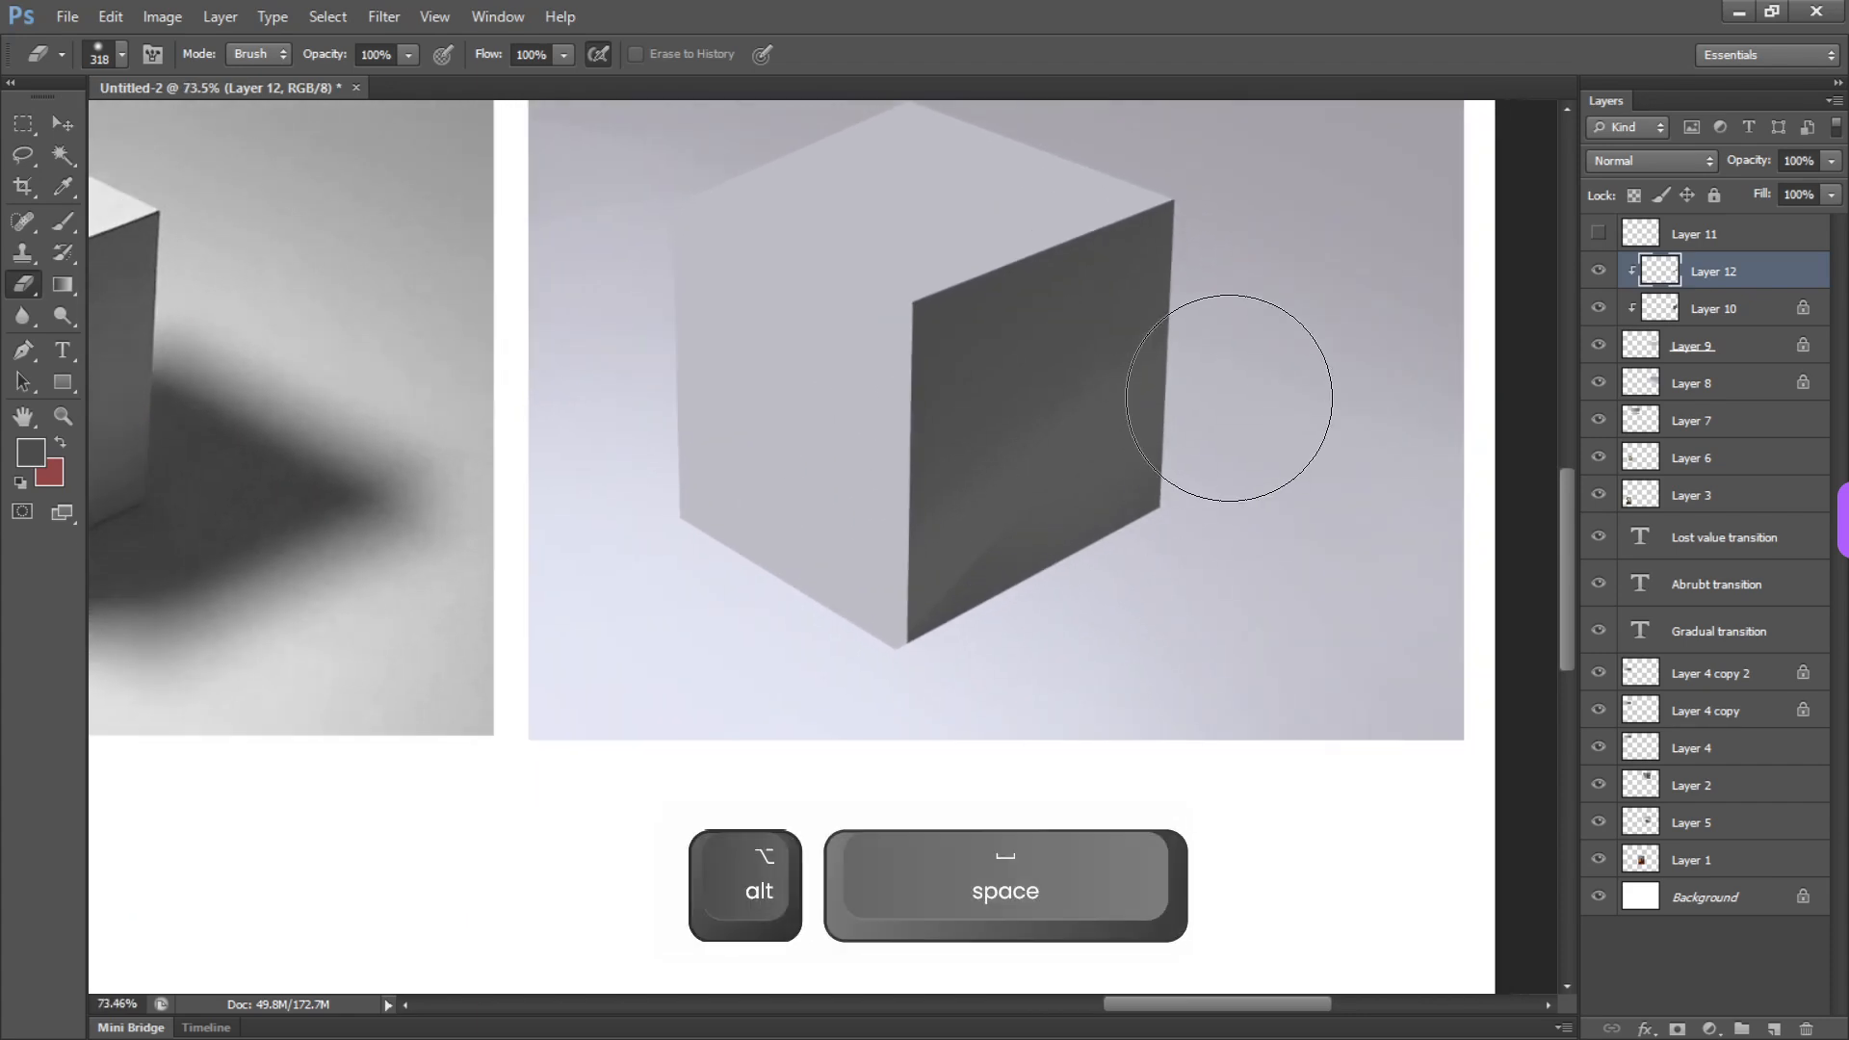
pyautogui.hotkey('ctrl', 'z')
pyautogui.hotkey('ctrl', 'alt', 'z')
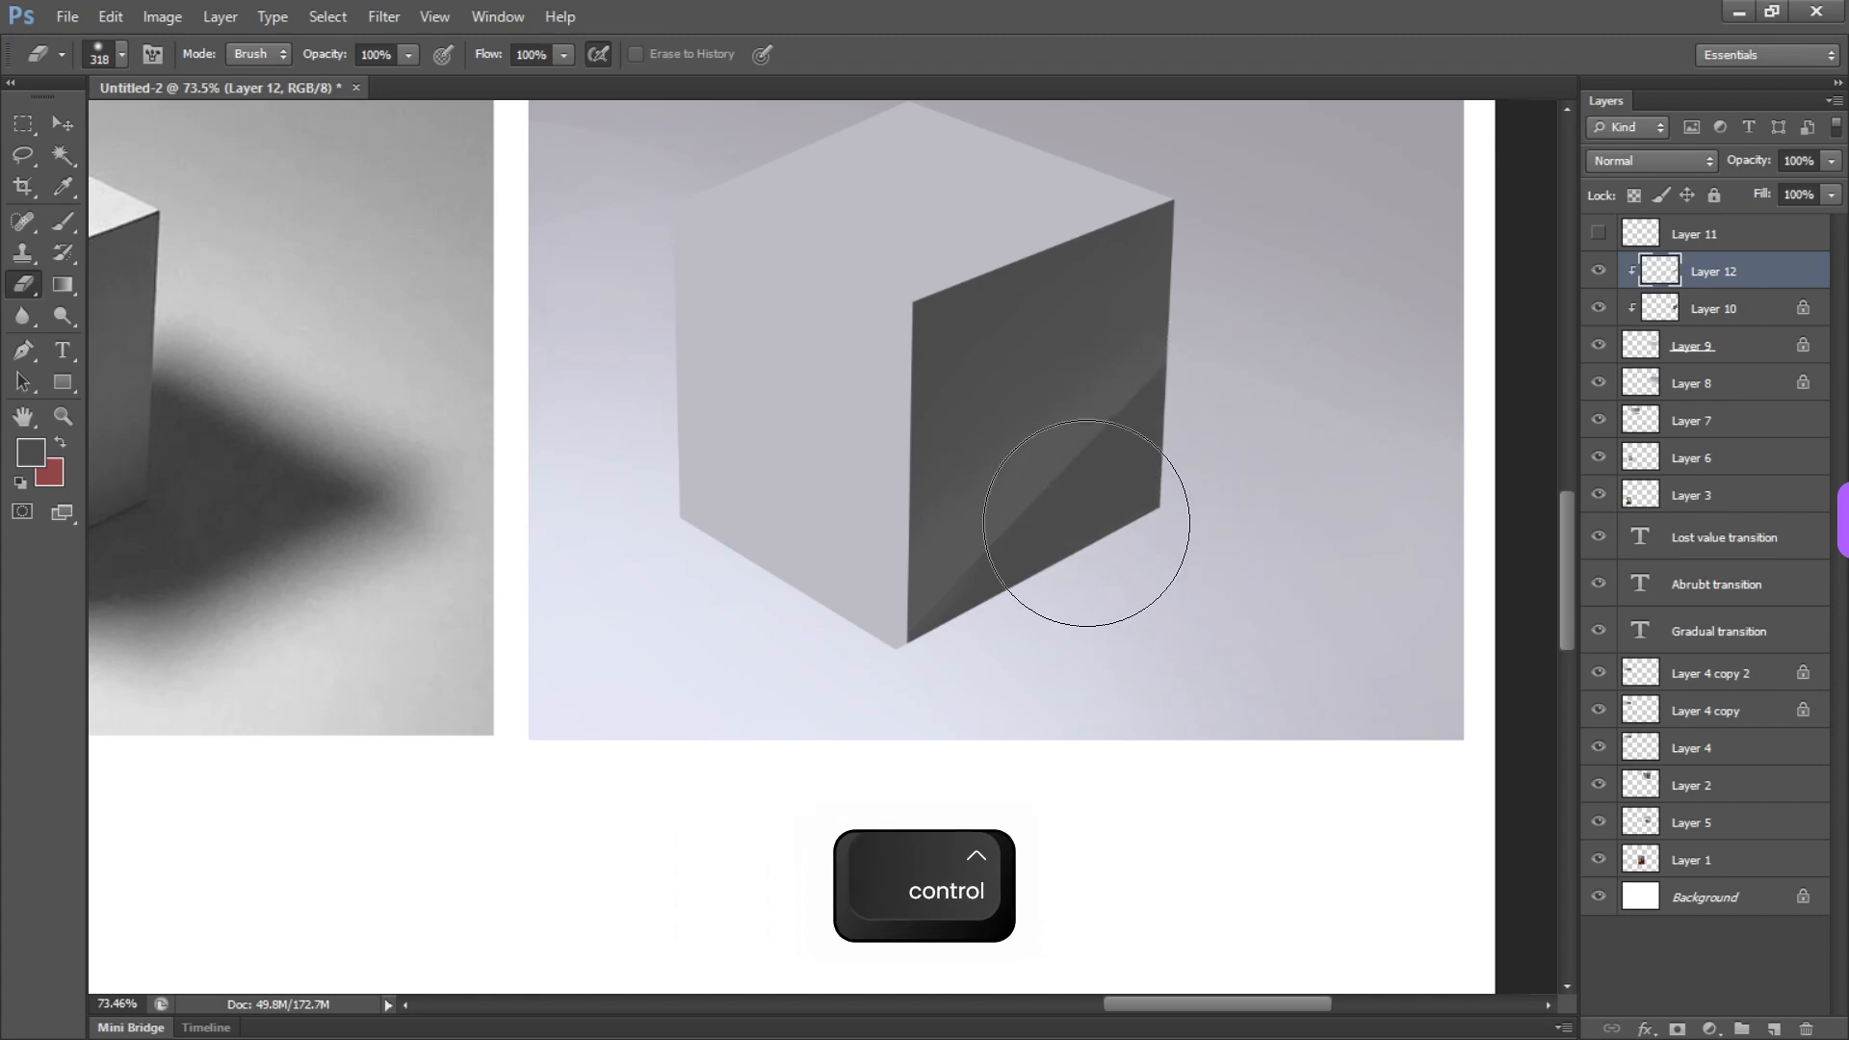
# Add a new layer above Layer 12 and try blending the lower diagonal edge with sampled grays using a 41 px brush
pyautogui.press('b')
pyautogui.keyDown('alt'); pyautogui.click(1001, 506); pyautogui.keyUp('alt')
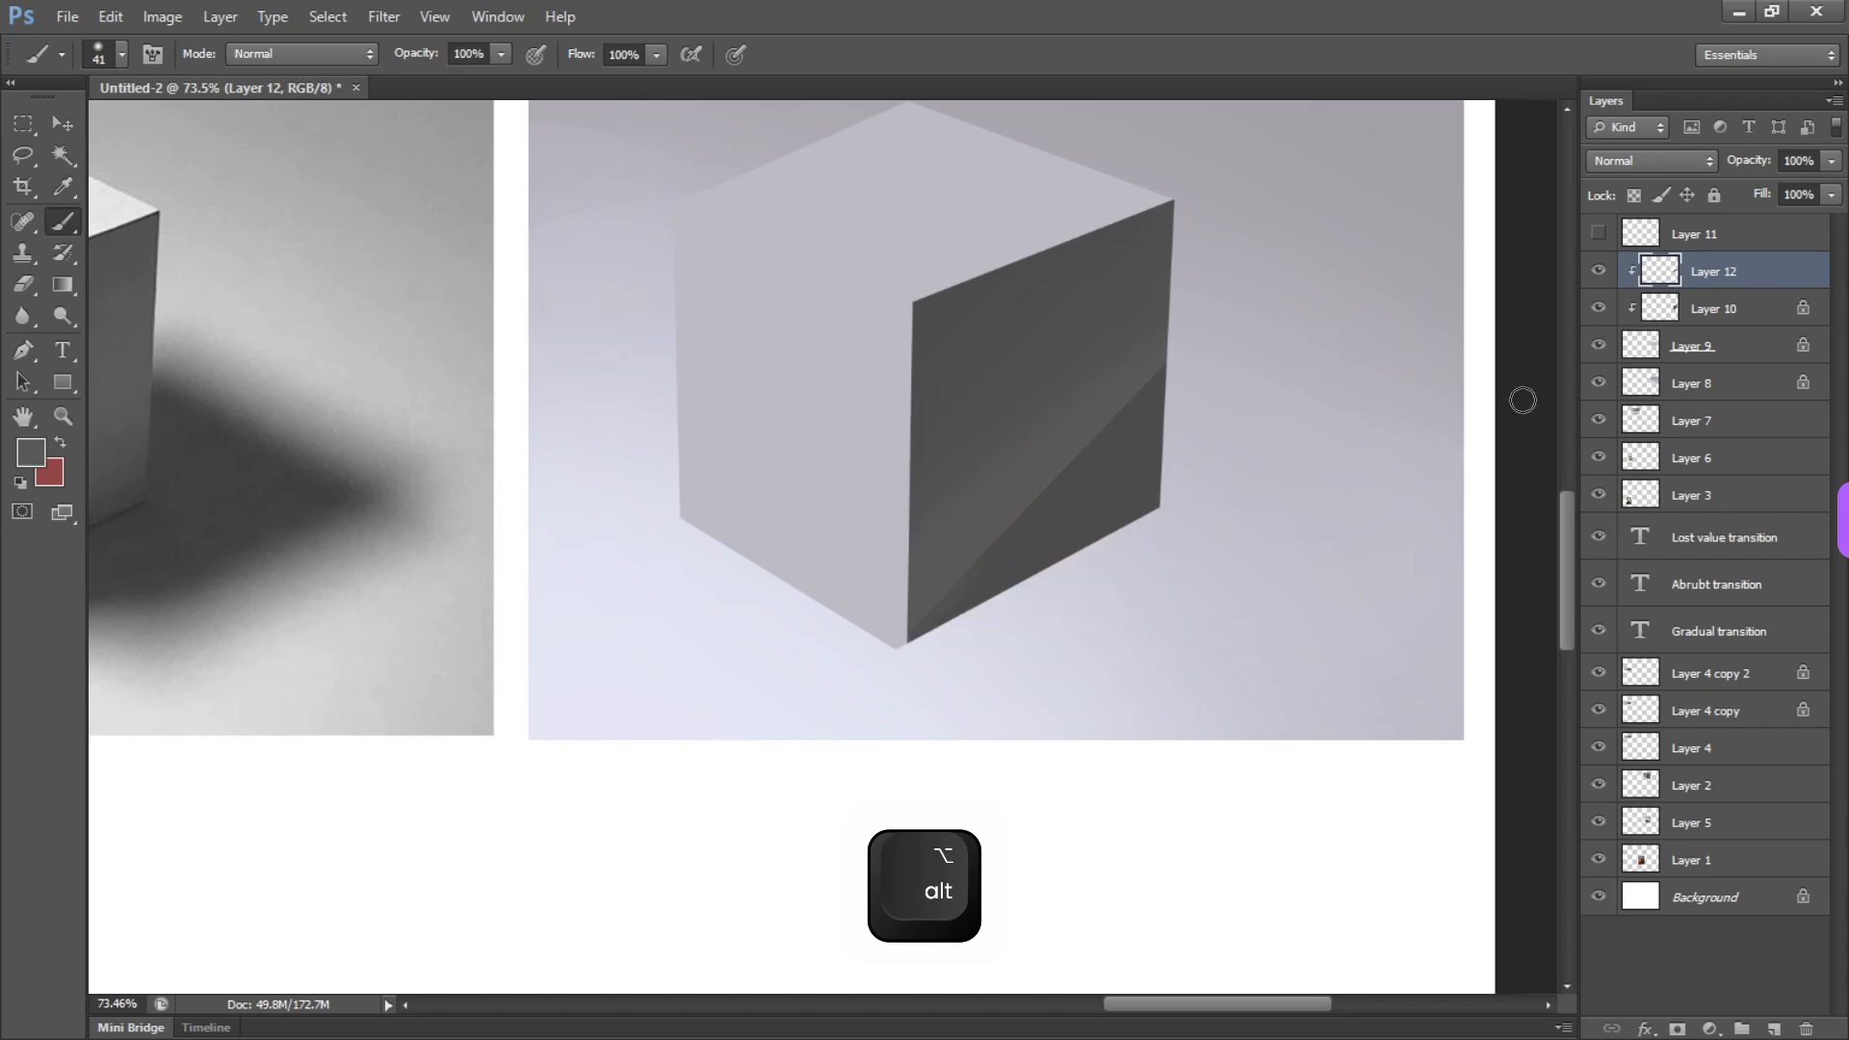
pyautogui.click(1774, 1029)
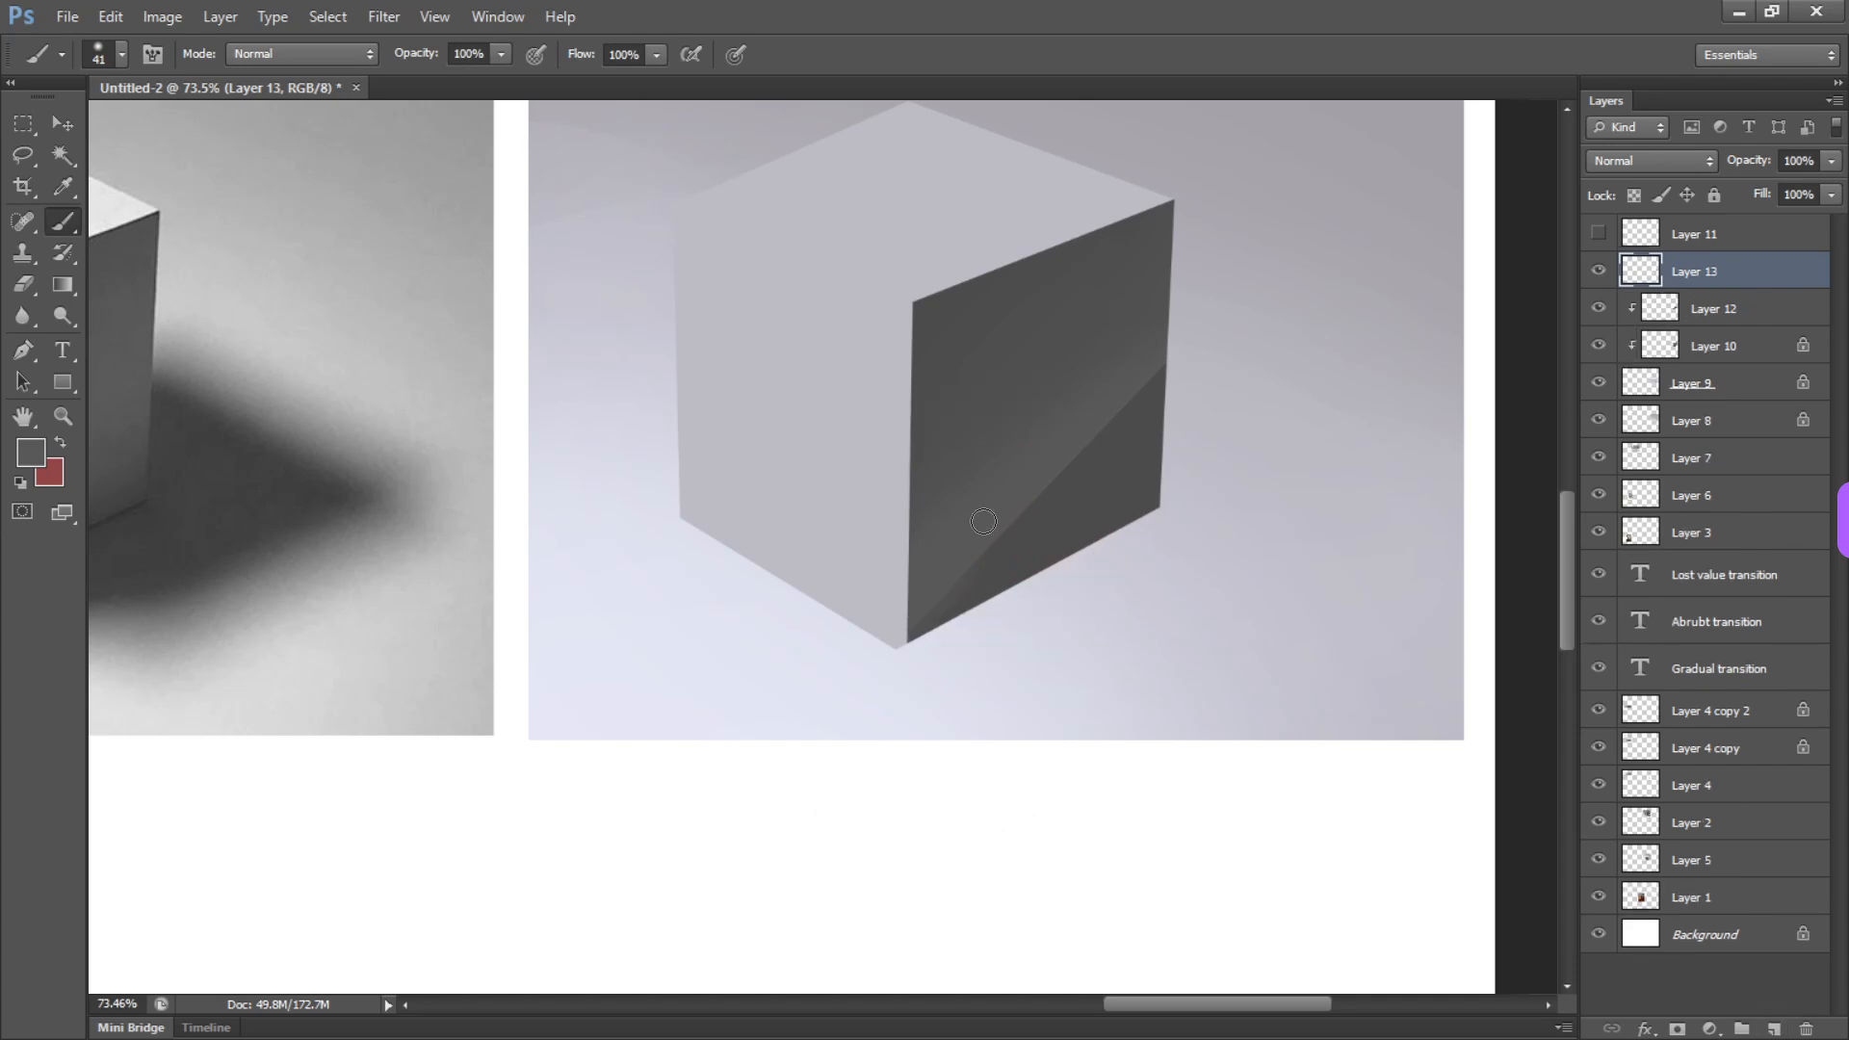
pyautogui.keyDown('alt'); pyautogui.click(985, 514); pyautogui.keyUp('alt')
pyautogui.keyDown('alt'); pyautogui.rightClick(991, 545); pyautogui.keyUp('alt')
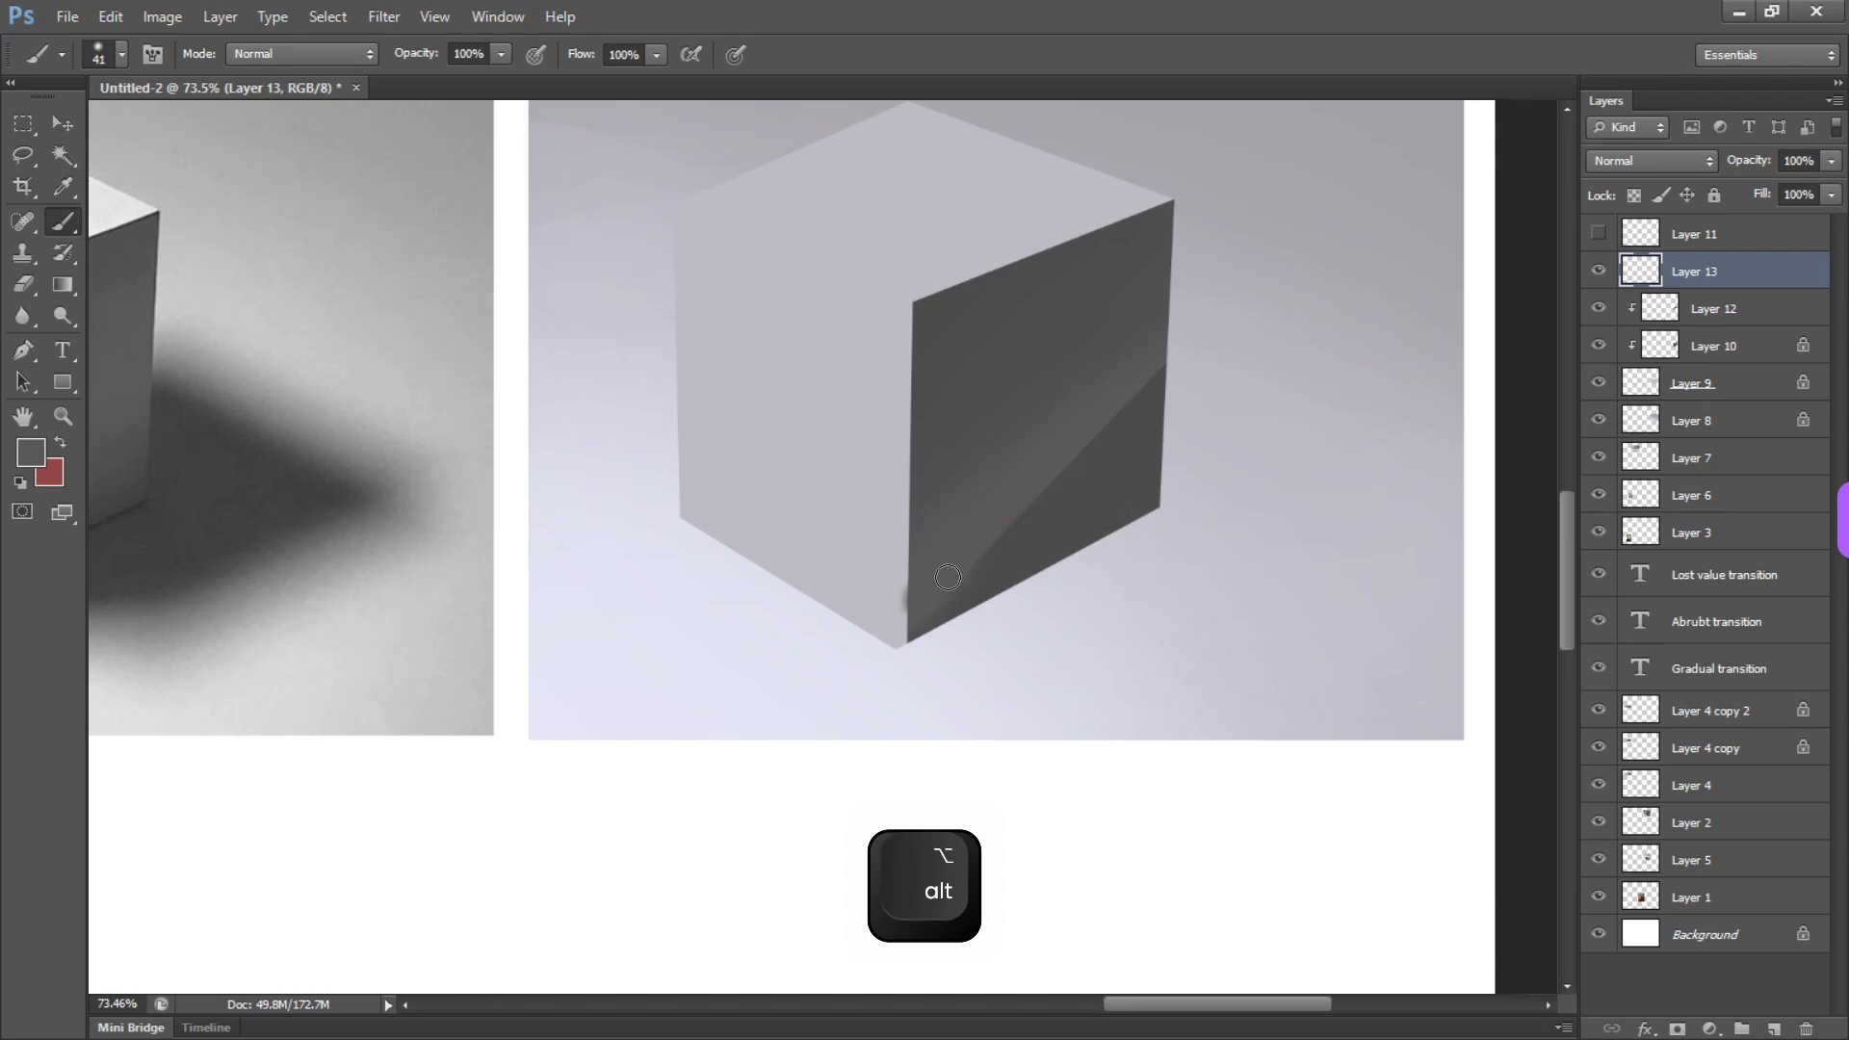
pyautogui.keyDown('alt'); pyautogui.click(1052, 513); pyautogui.keyUp('alt')
pyautogui.moveTo(990, 601); pyautogui.dragTo(908, 650)
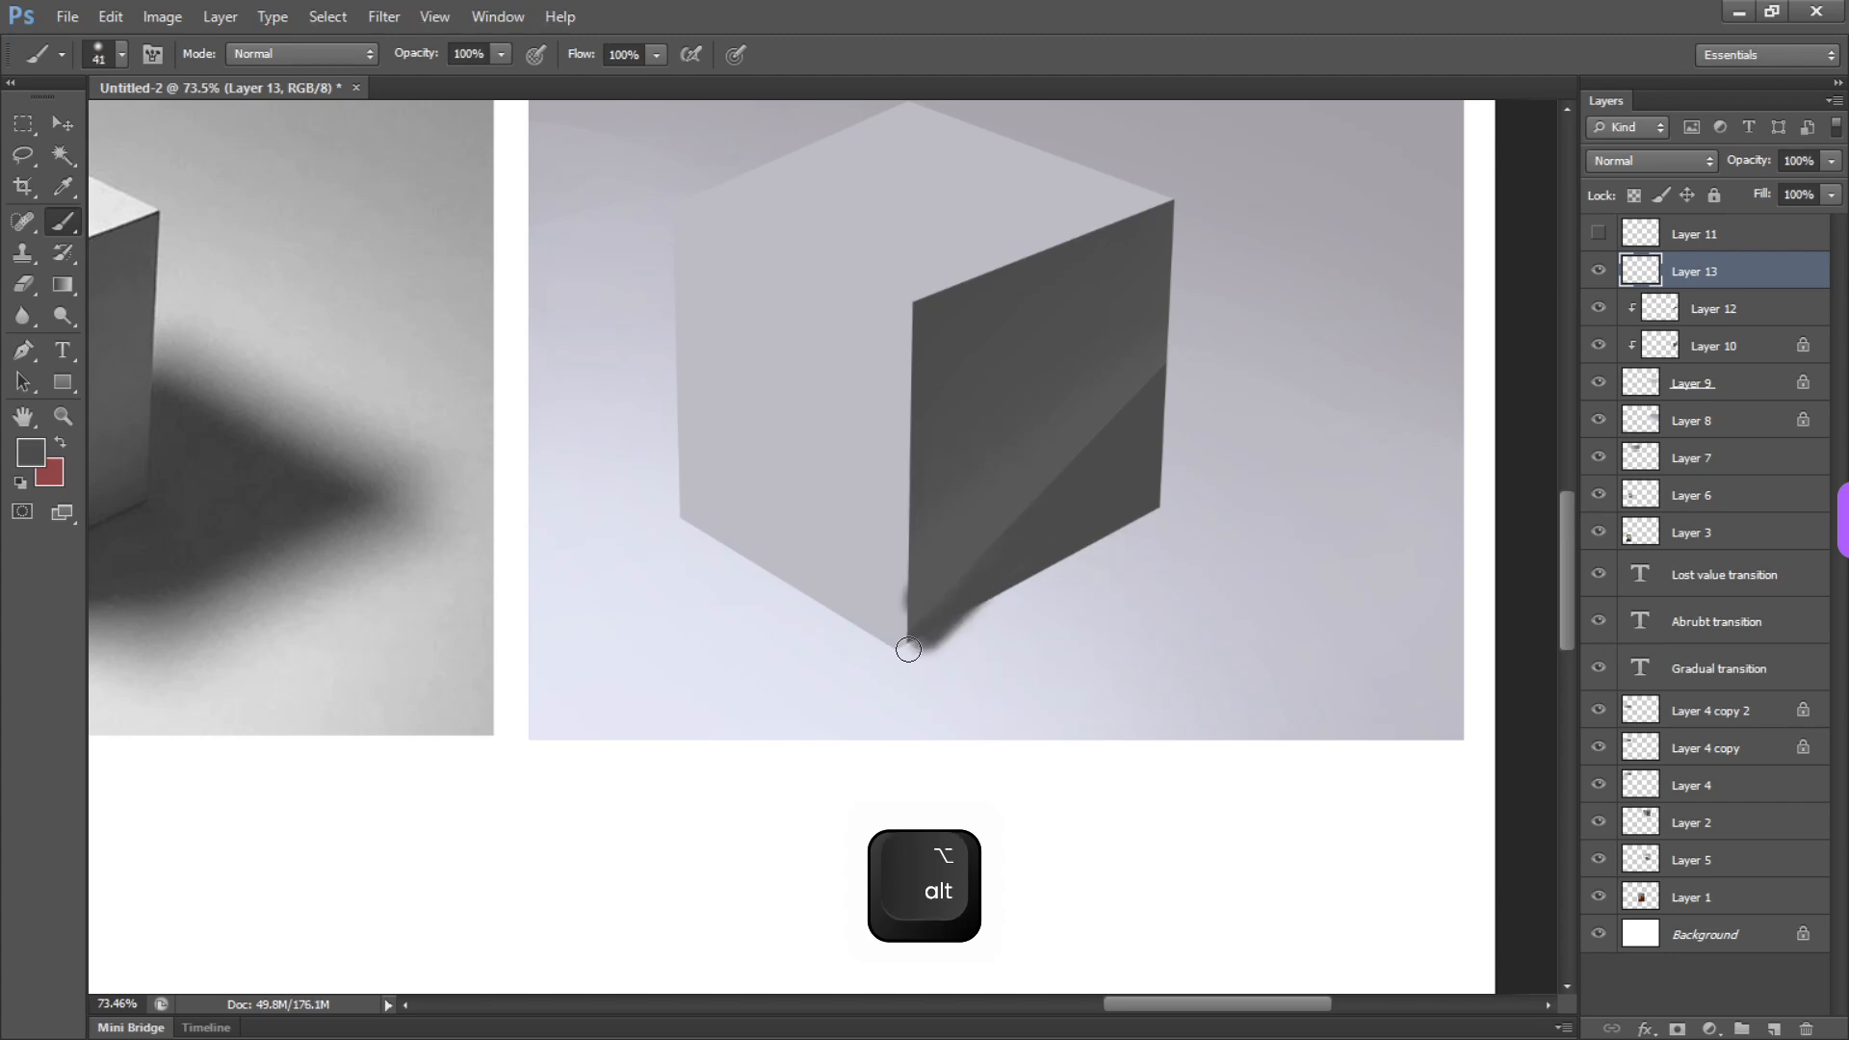
# Try blending the rest of the right face's diagonal edge with resampled grays at brush sizes of 65 and 46 px
pyautogui.keyDown('alt'); pyautogui.click(1048, 448); pyautogui.keyUp('alt')
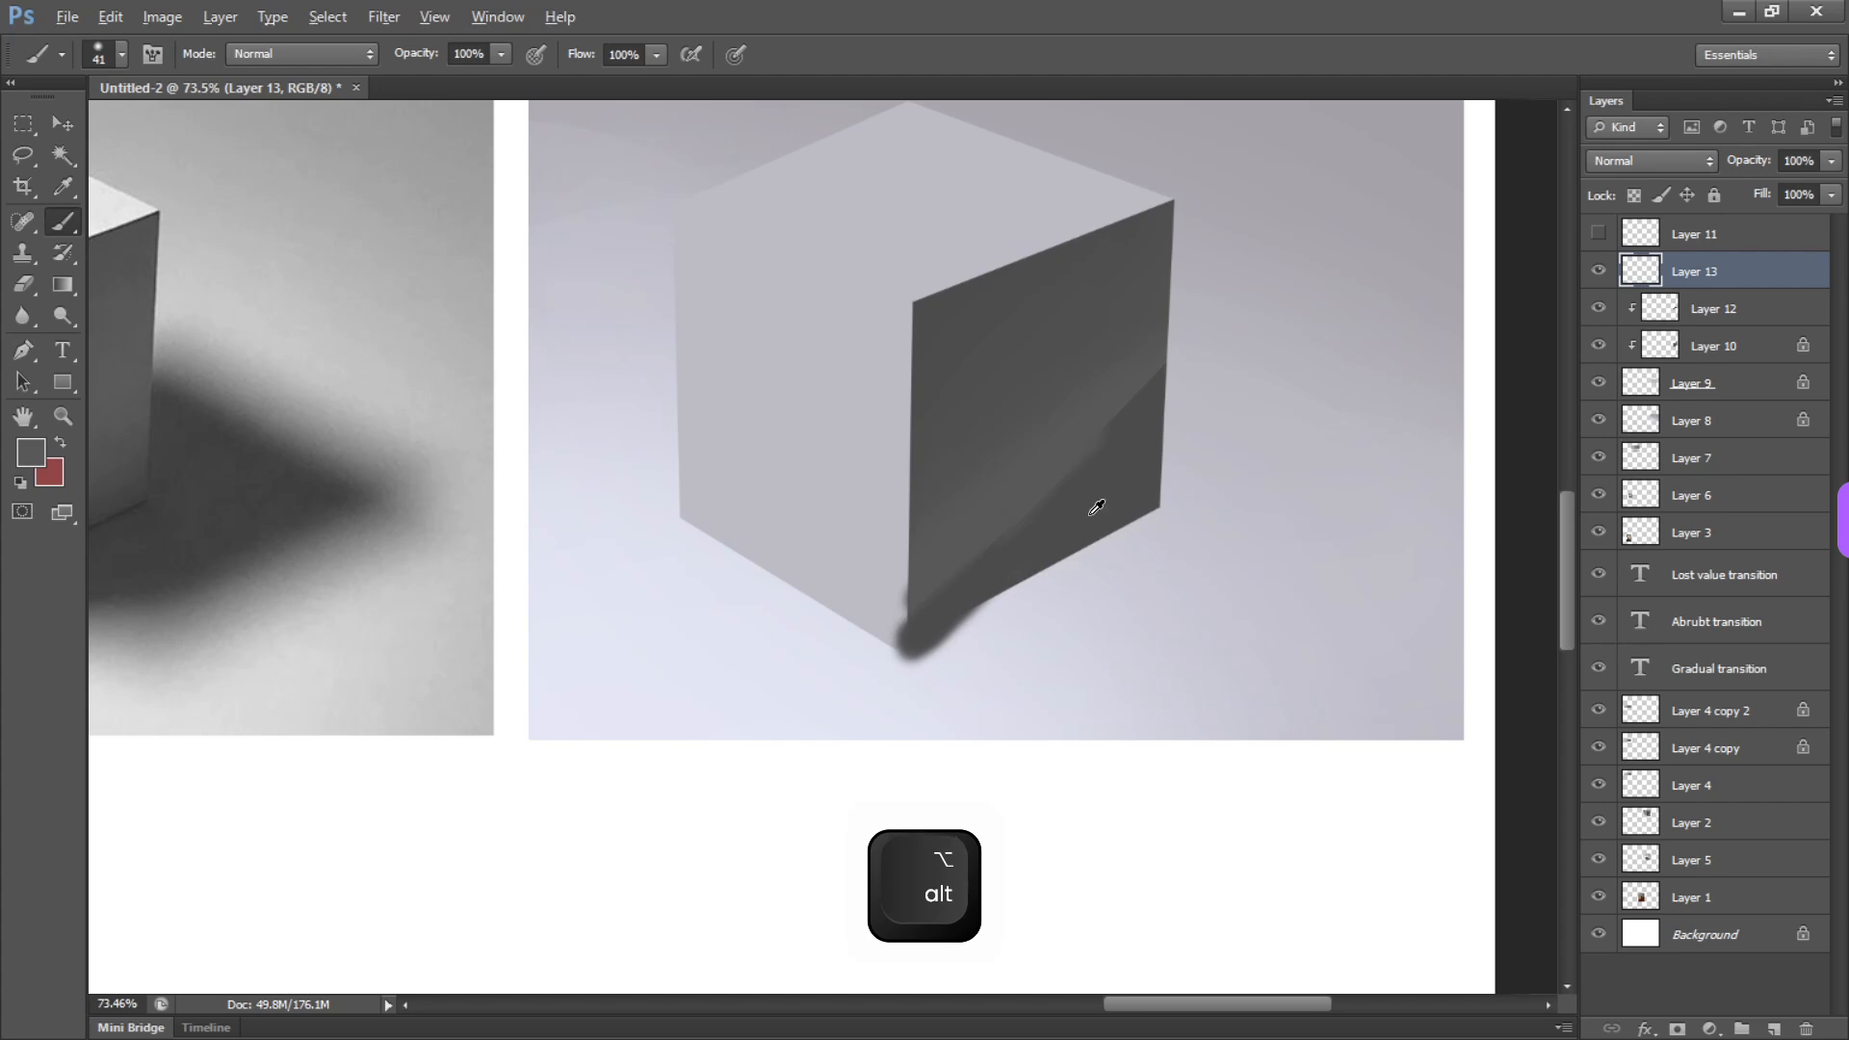
pyautogui.keyDown('alt'); pyautogui.rightClick(1091, 435); pyautogui.keyUp('alt')
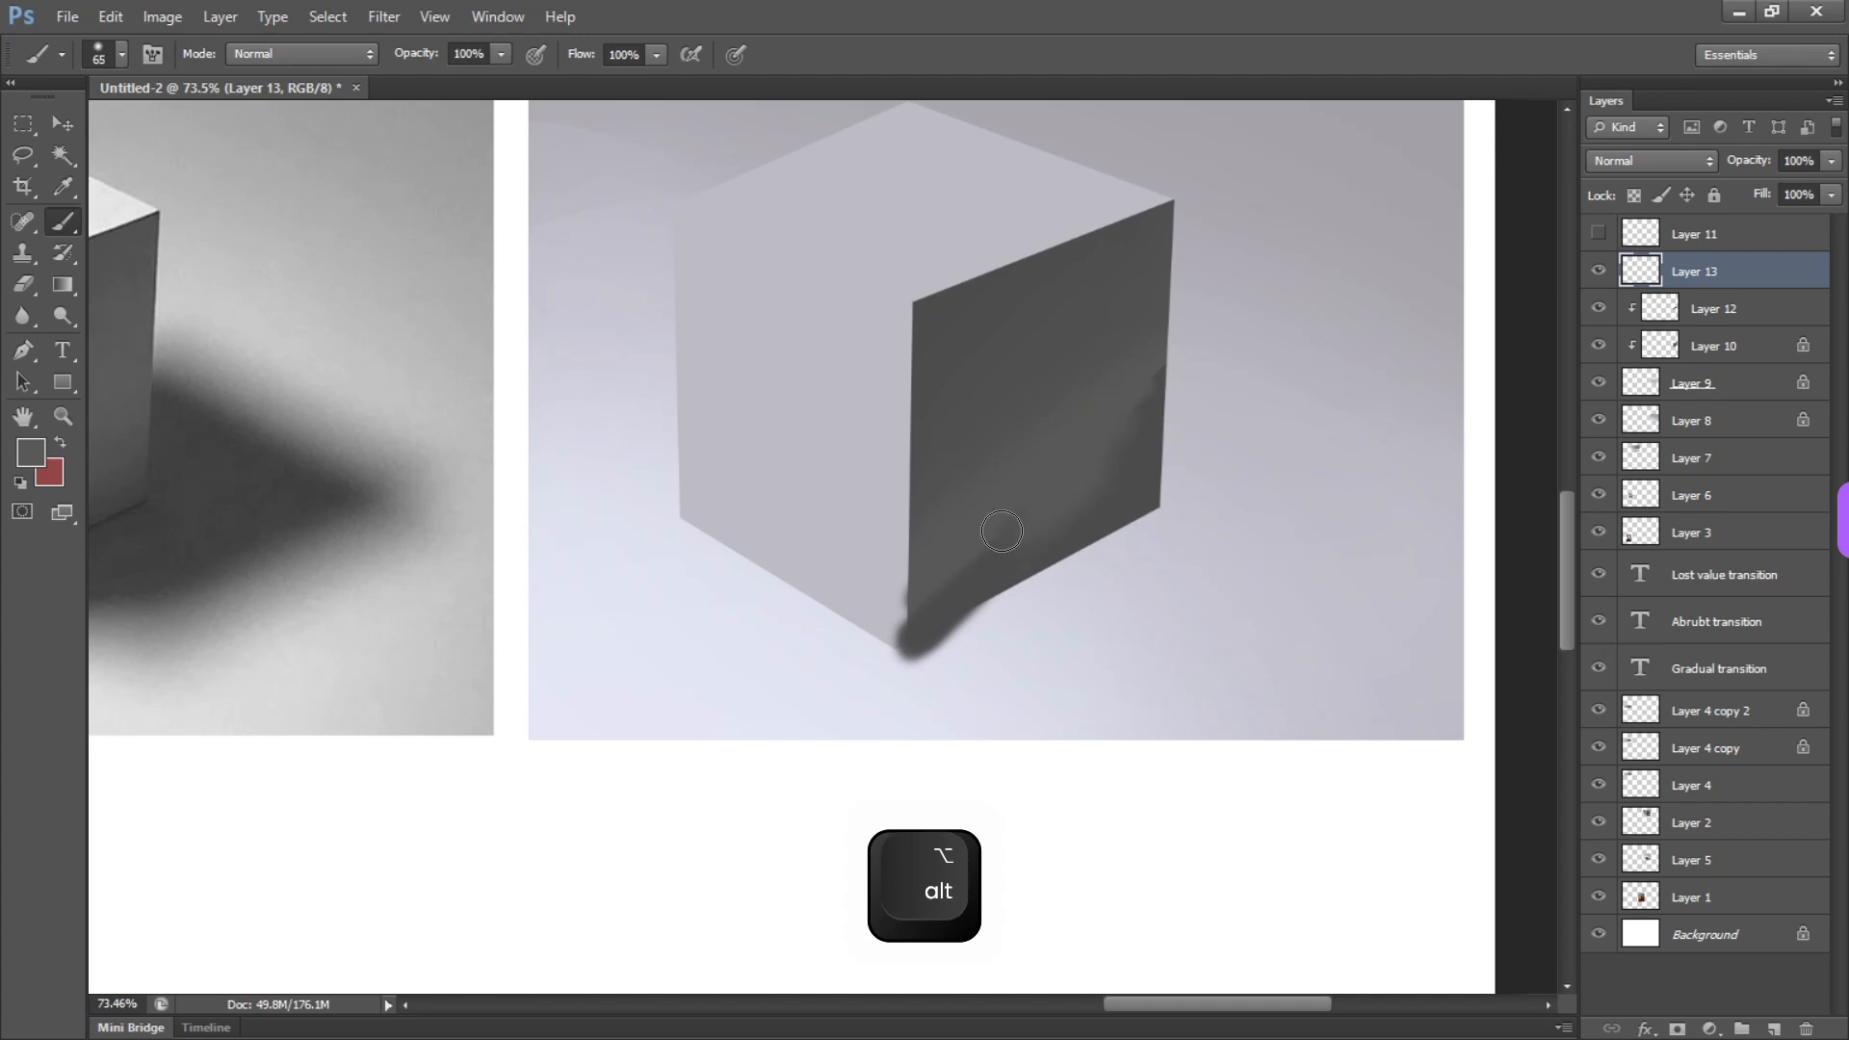
pyautogui.keyDown('alt'); pyautogui.click(1079, 521); pyautogui.keyUp('alt')
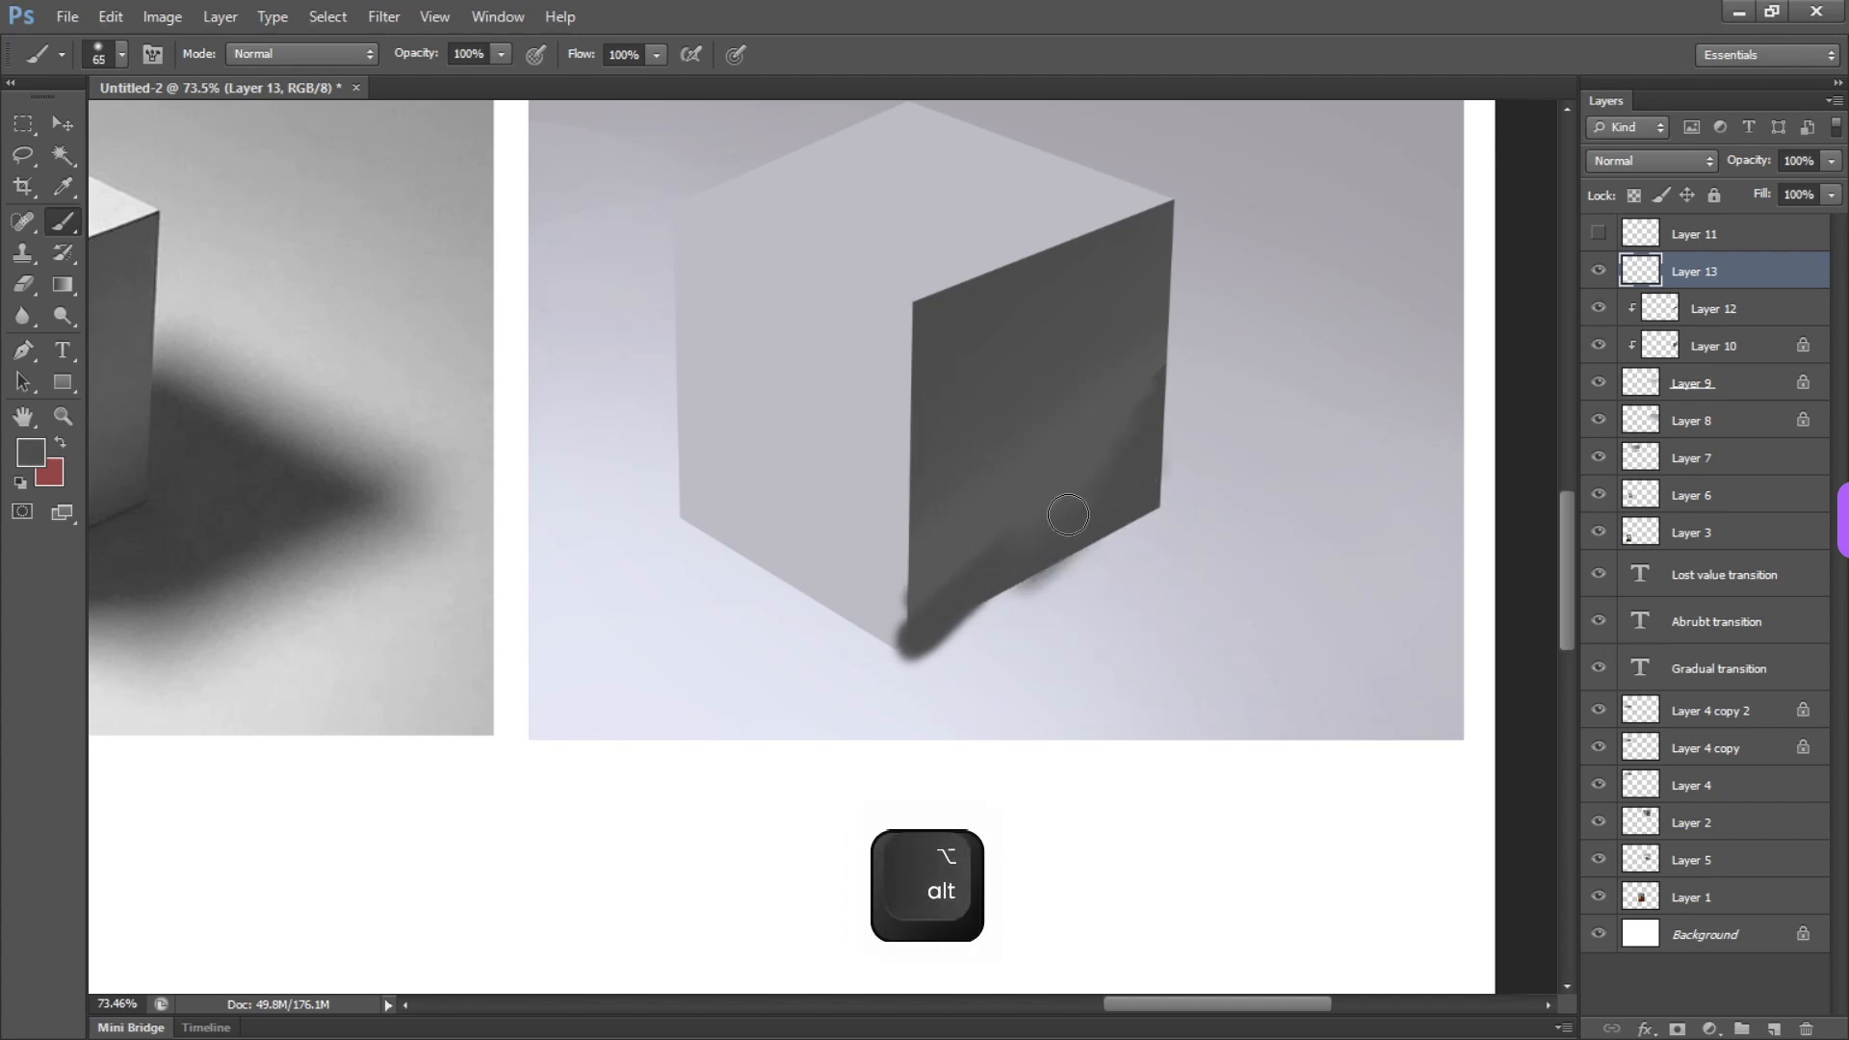
pyautogui.keyDown('alt'); pyautogui.rightClick(1080, 502); pyautogui.keyUp('alt')
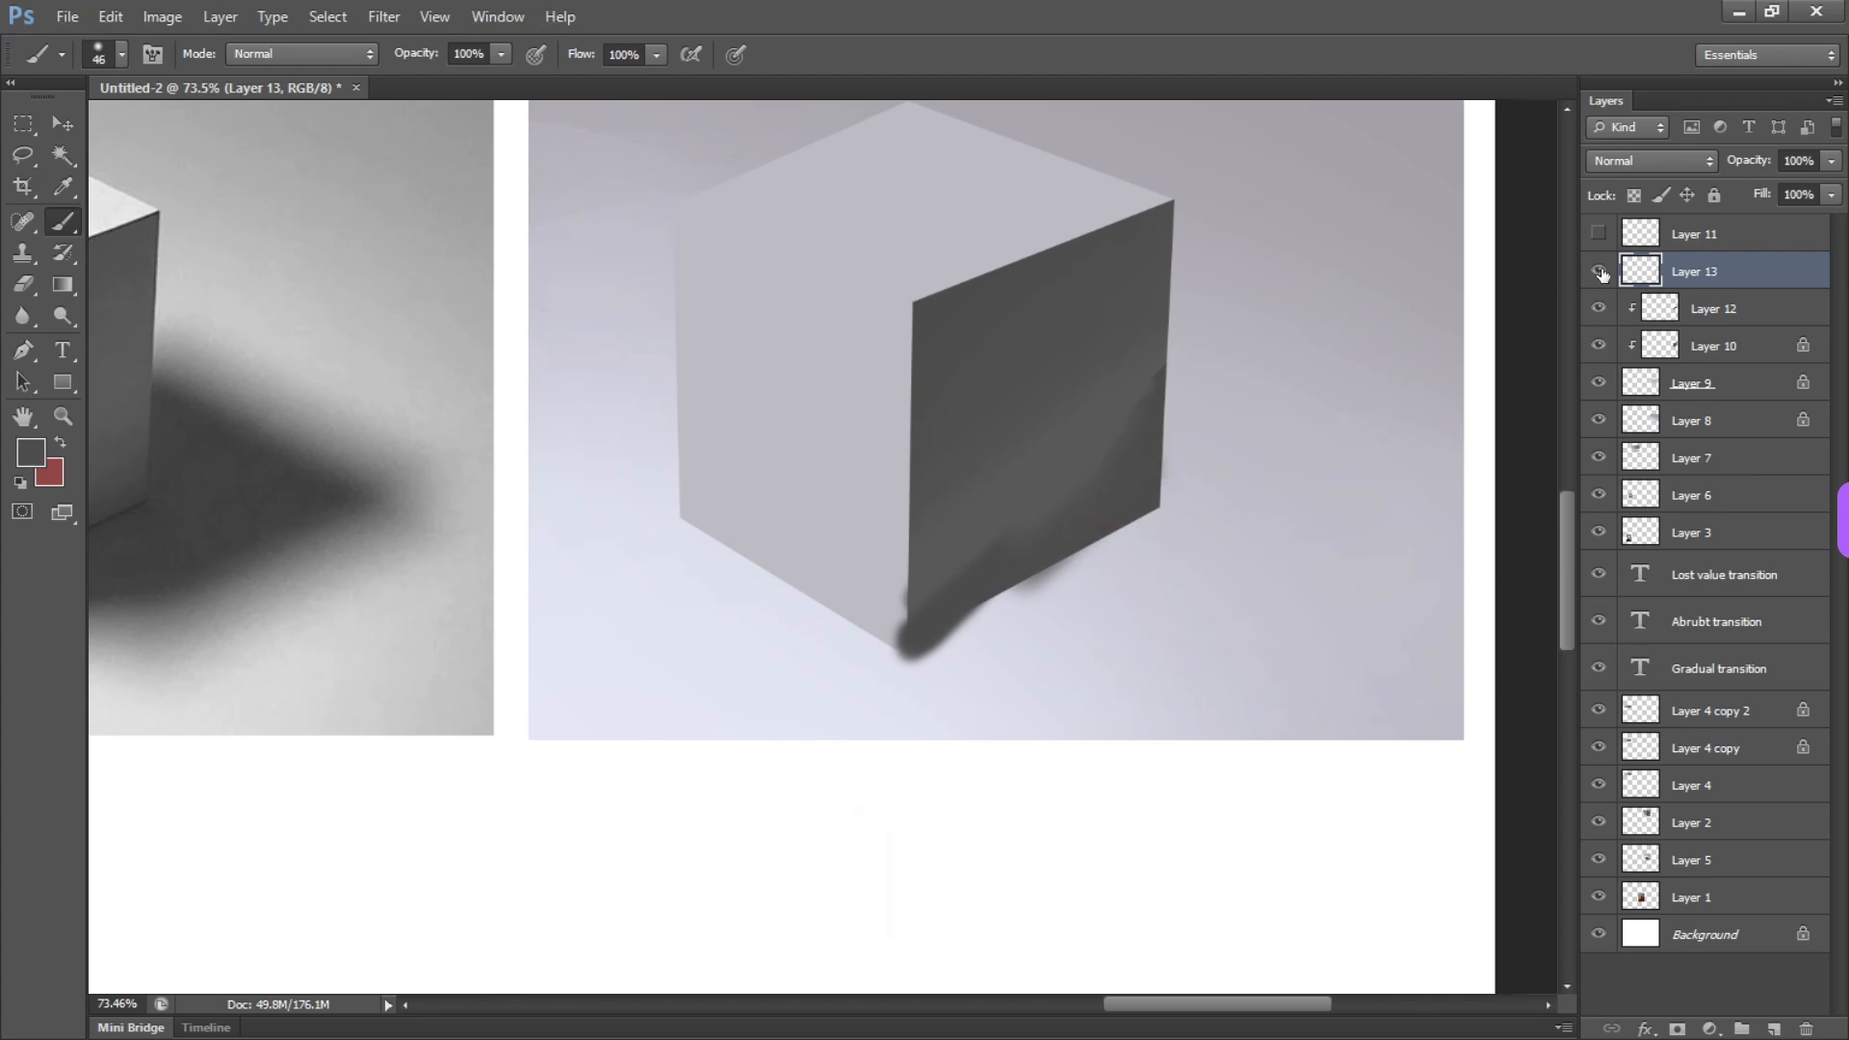
# Inspect the brushed blend up close, undo a small move of its layer, and delete the trial layer
pyautogui.hotkey('alt', 'space')
pyautogui.moveTo(1095, 495); pyautogui.dragTo(1224, 457)
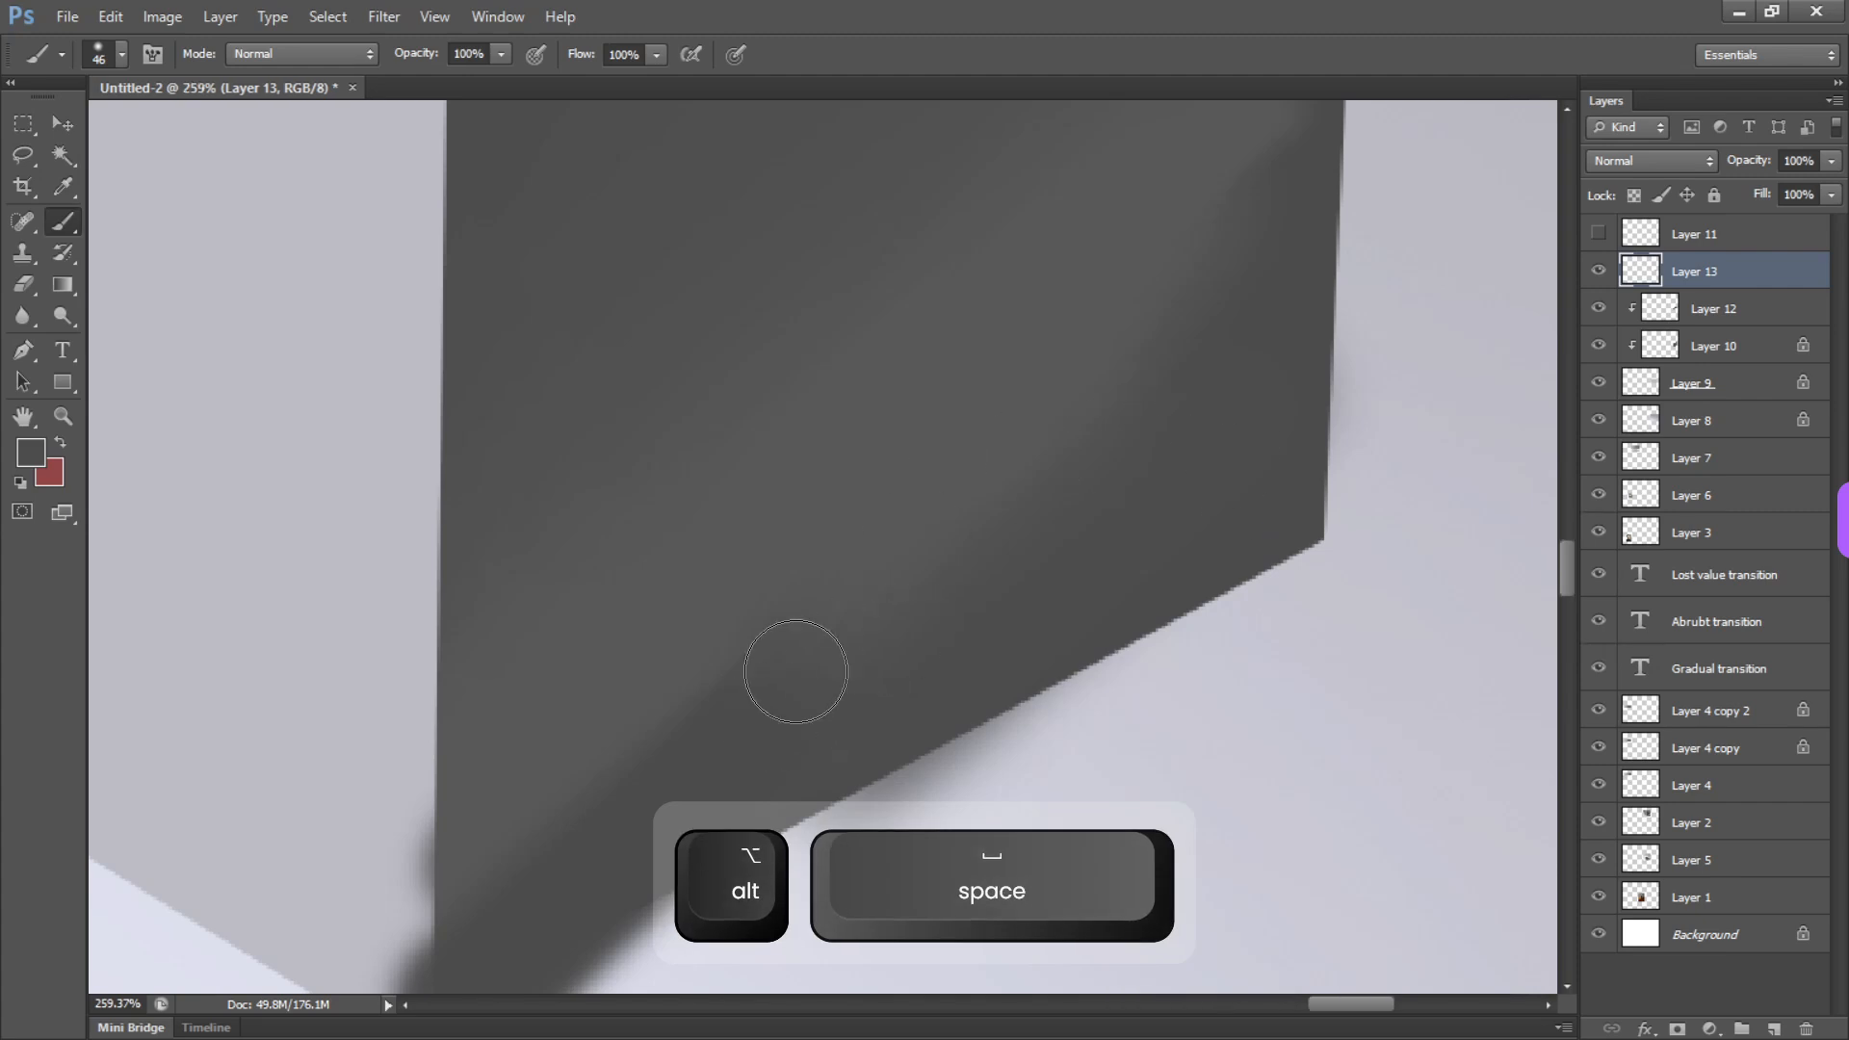
pyautogui.hotkey('alt', 'space')
pyautogui.moveTo(1012, 587); pyautogui.dragTo(872, 558)
pyautogui.moveTo(1076, 544); pyautogui.dragTo(1072, 540)
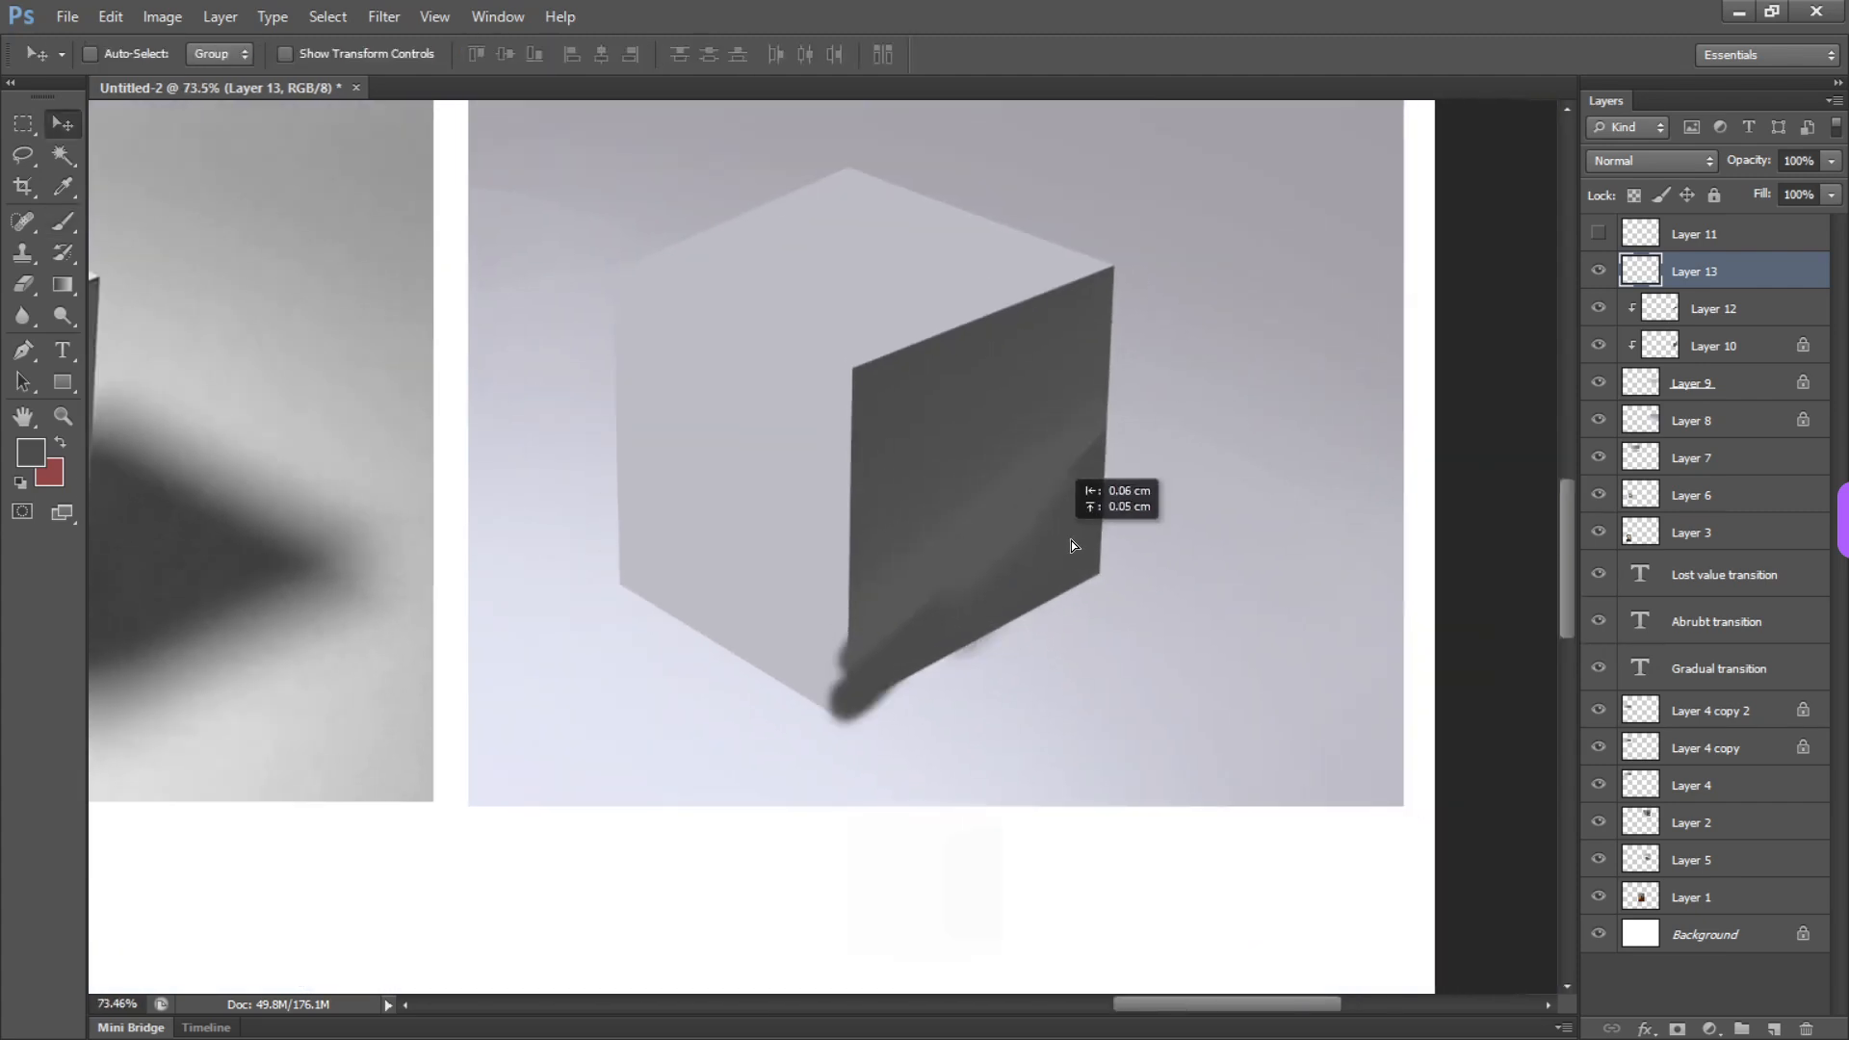
pyautogui.hotkey('ctrl', 'z')
pyautogui.press('Delete')
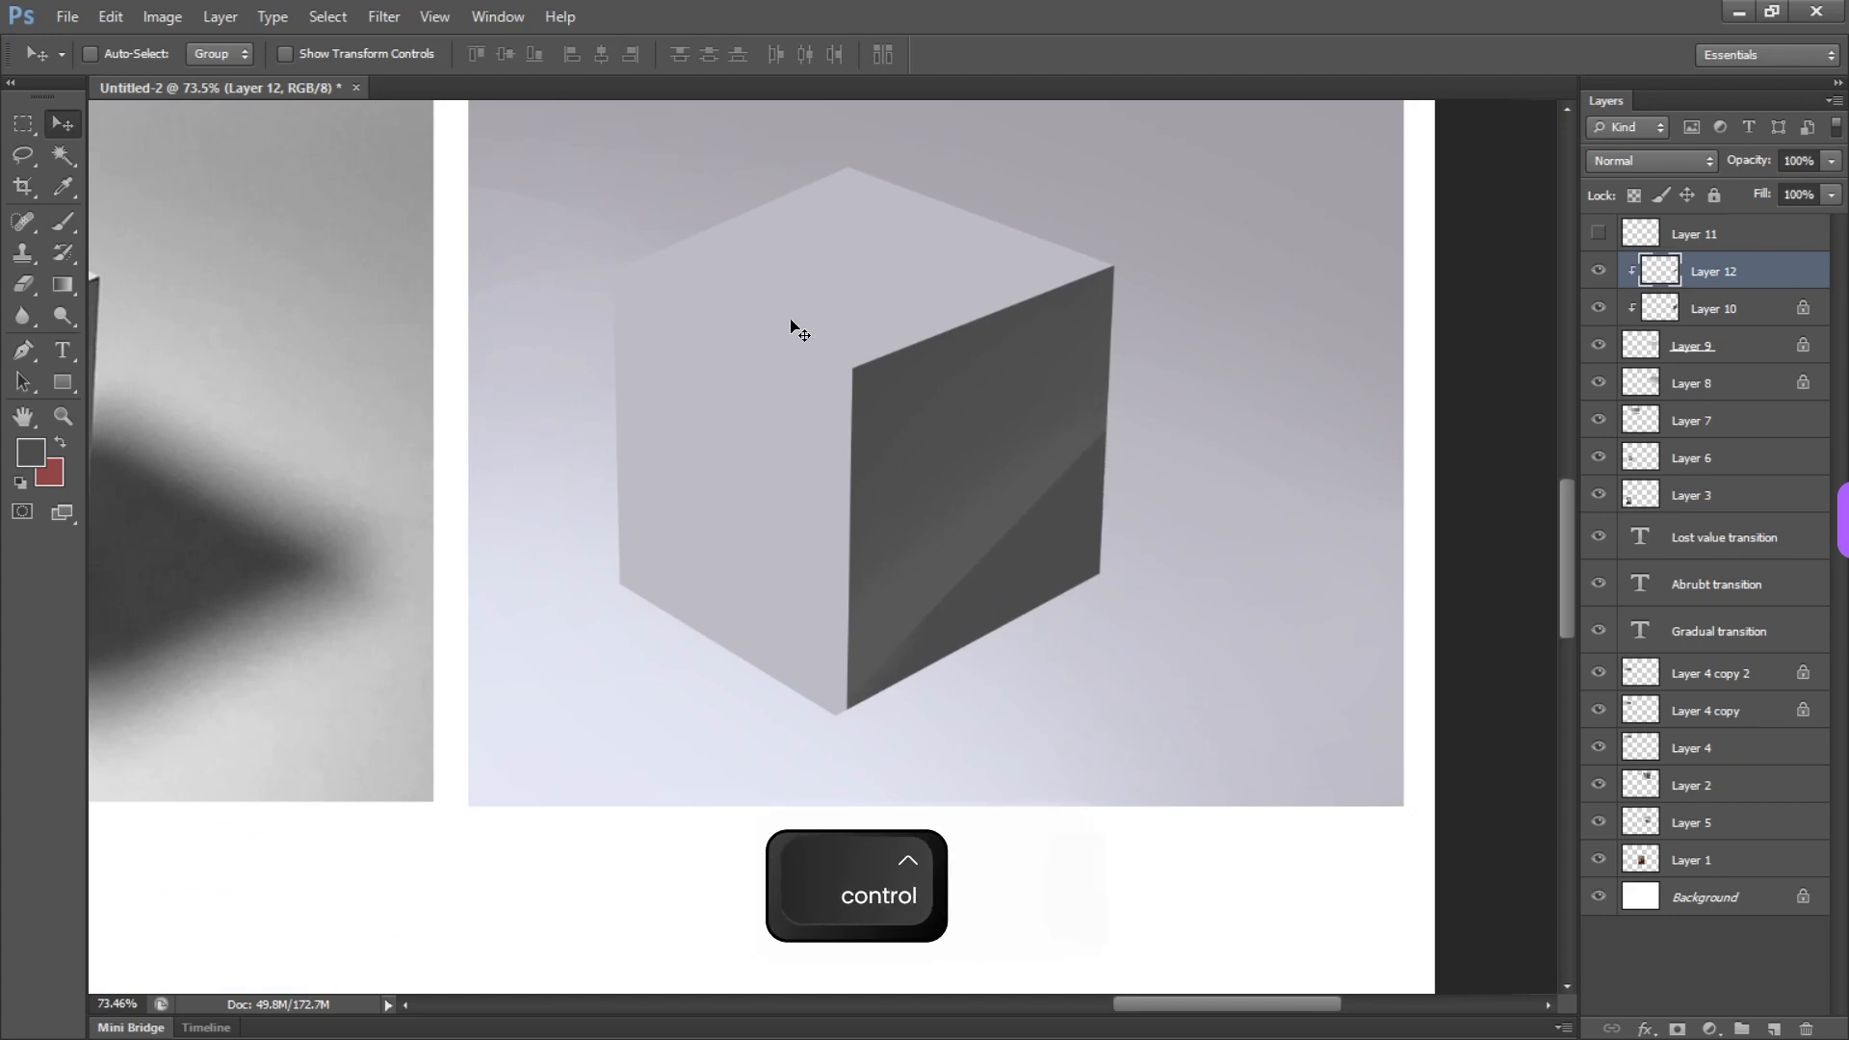
# Apply a Gaussian Blur to the dark shape on Layer 12, adjusting the radius in the preview
pyautogui.hotkey('ctrl', 'z')
pyautogui.click(491, 17)
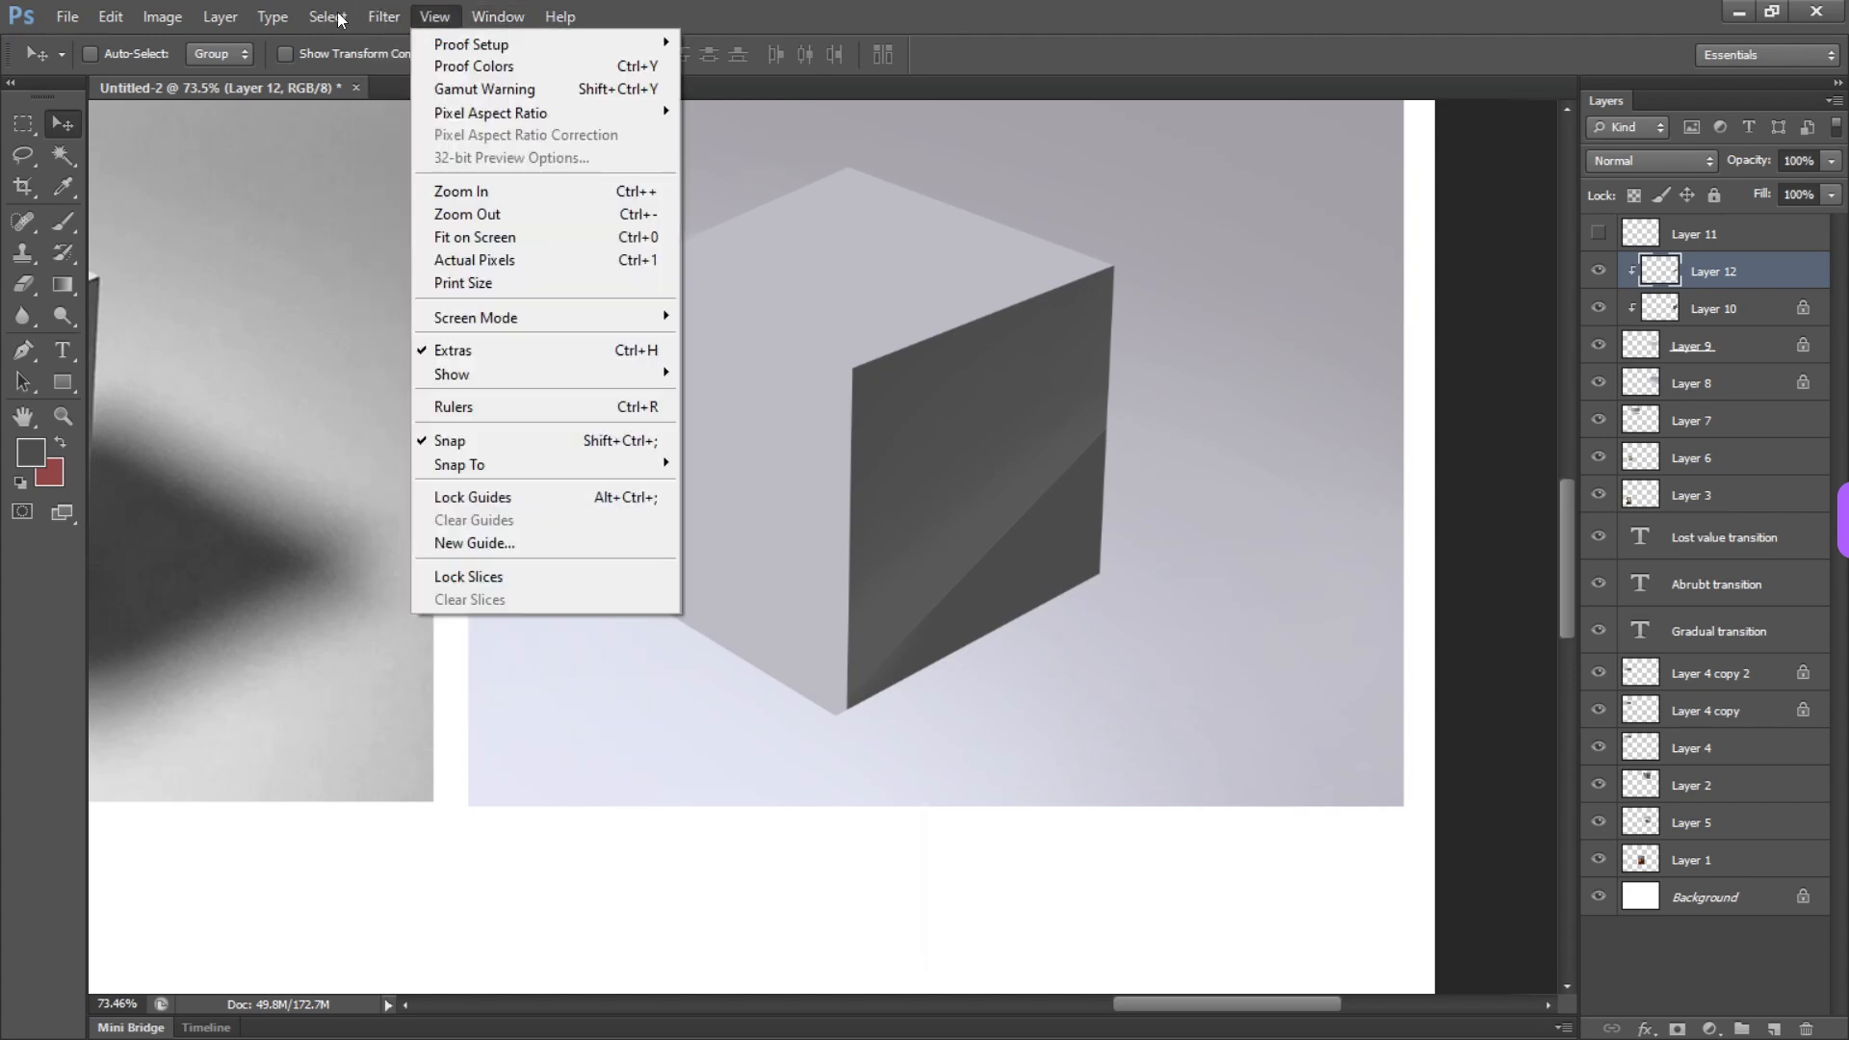
pyautogui.moveTo(410, 262)
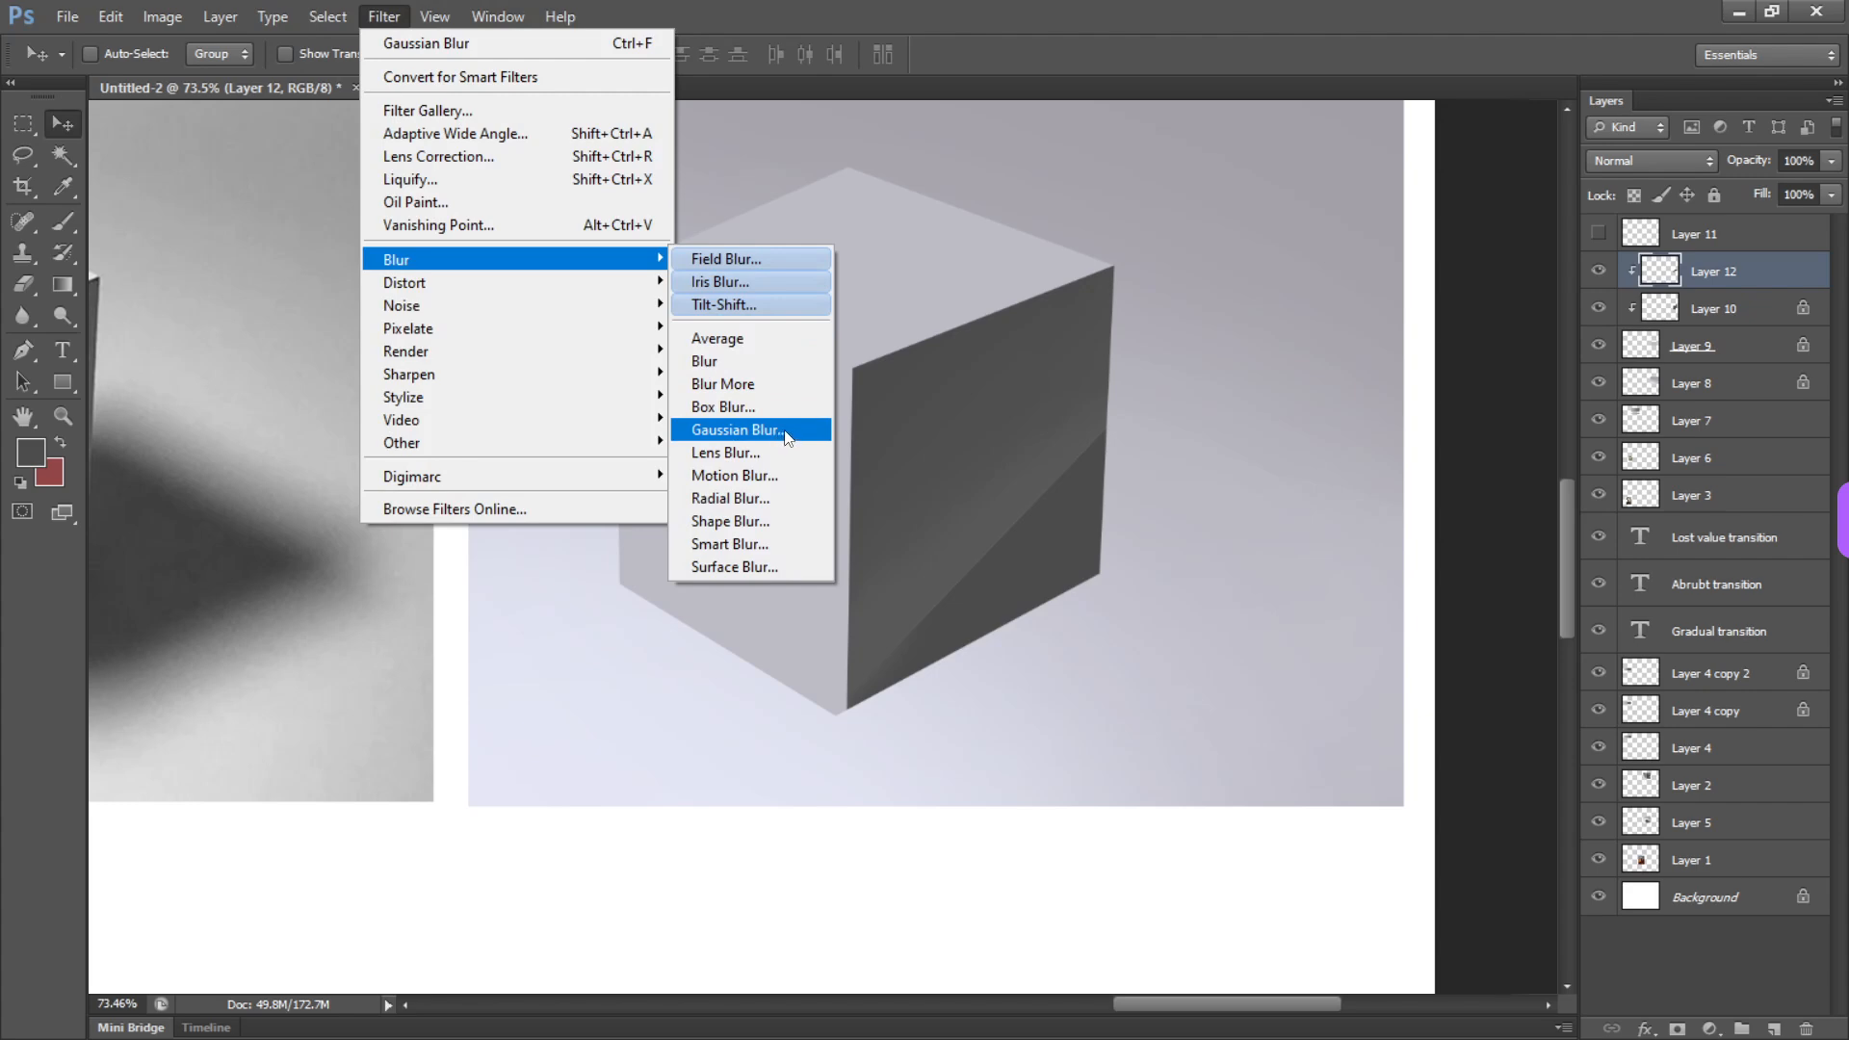
pyautogui.click(737, 430)
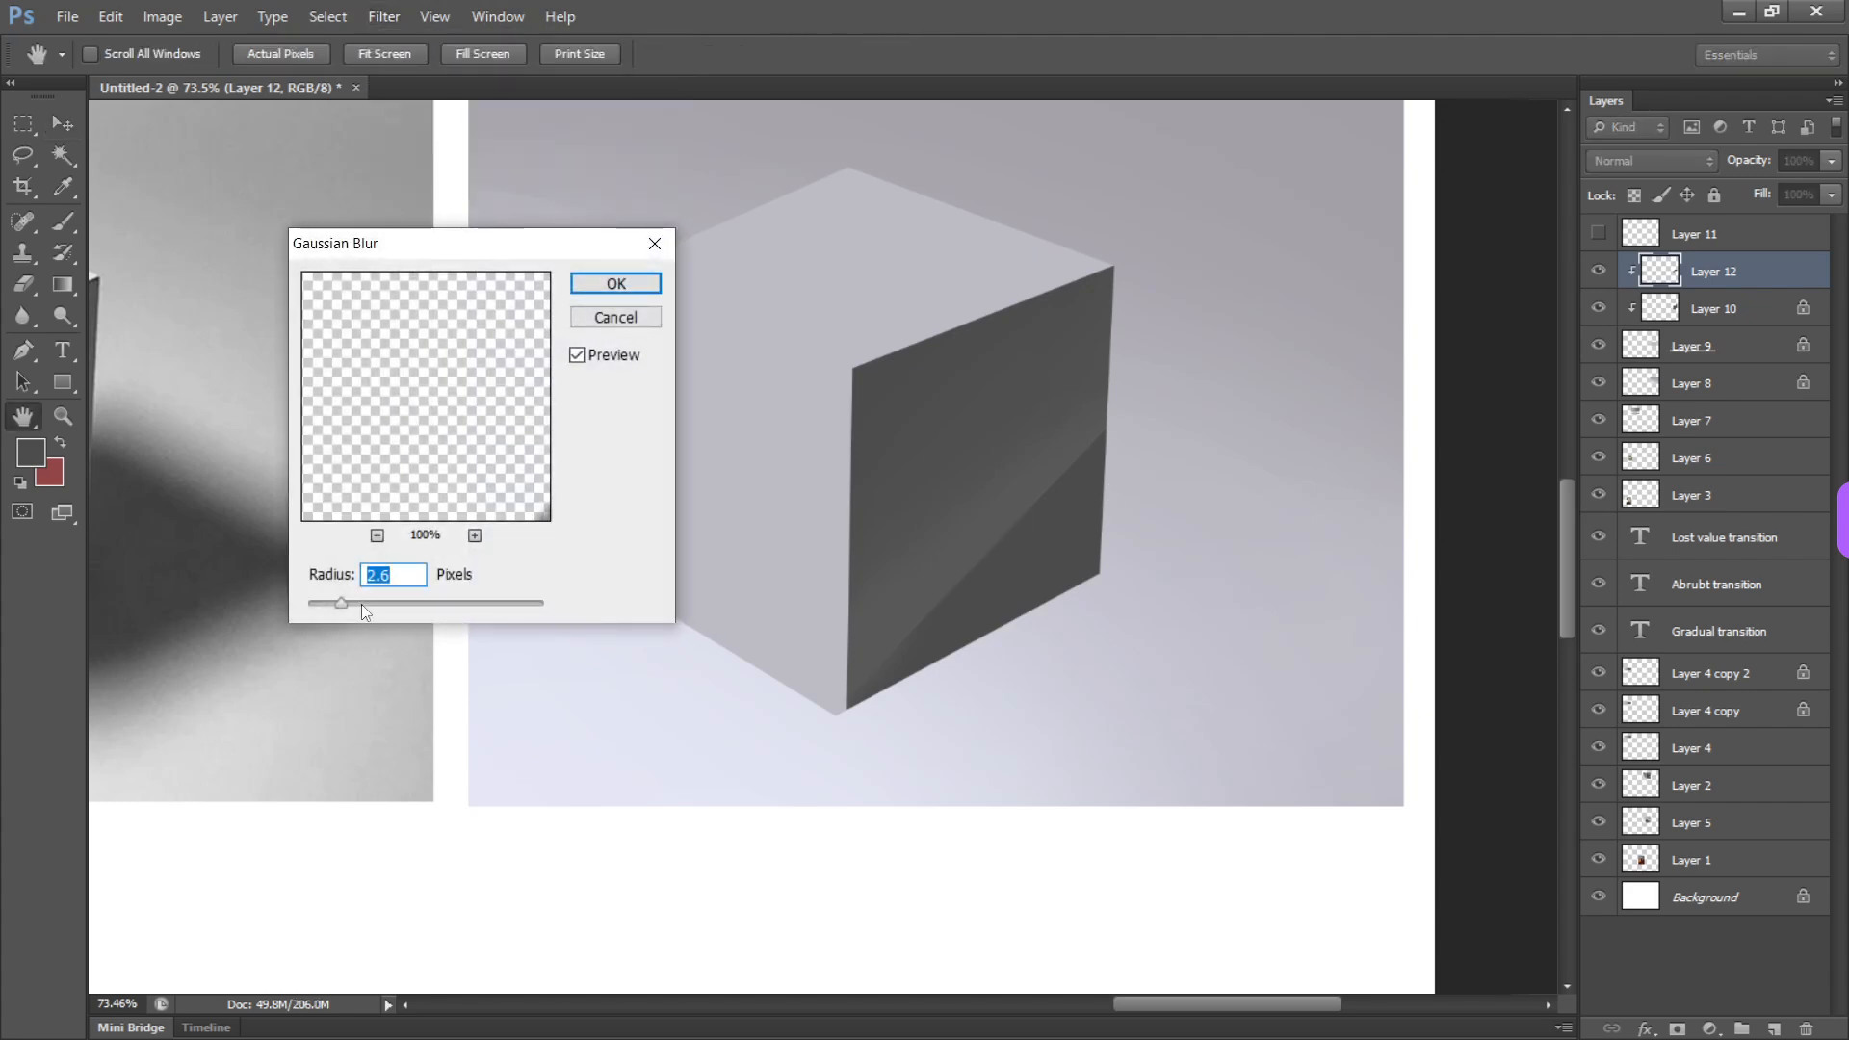
pyautogui.moveTo(408, 609); pyautogui.dragTo(377, 605)
pyautogui.click(615, 284)
# Soften the blurred shape's diagonal edge on the right face with the Eraser enlarged to about 411 px
pyautogui.press('e')
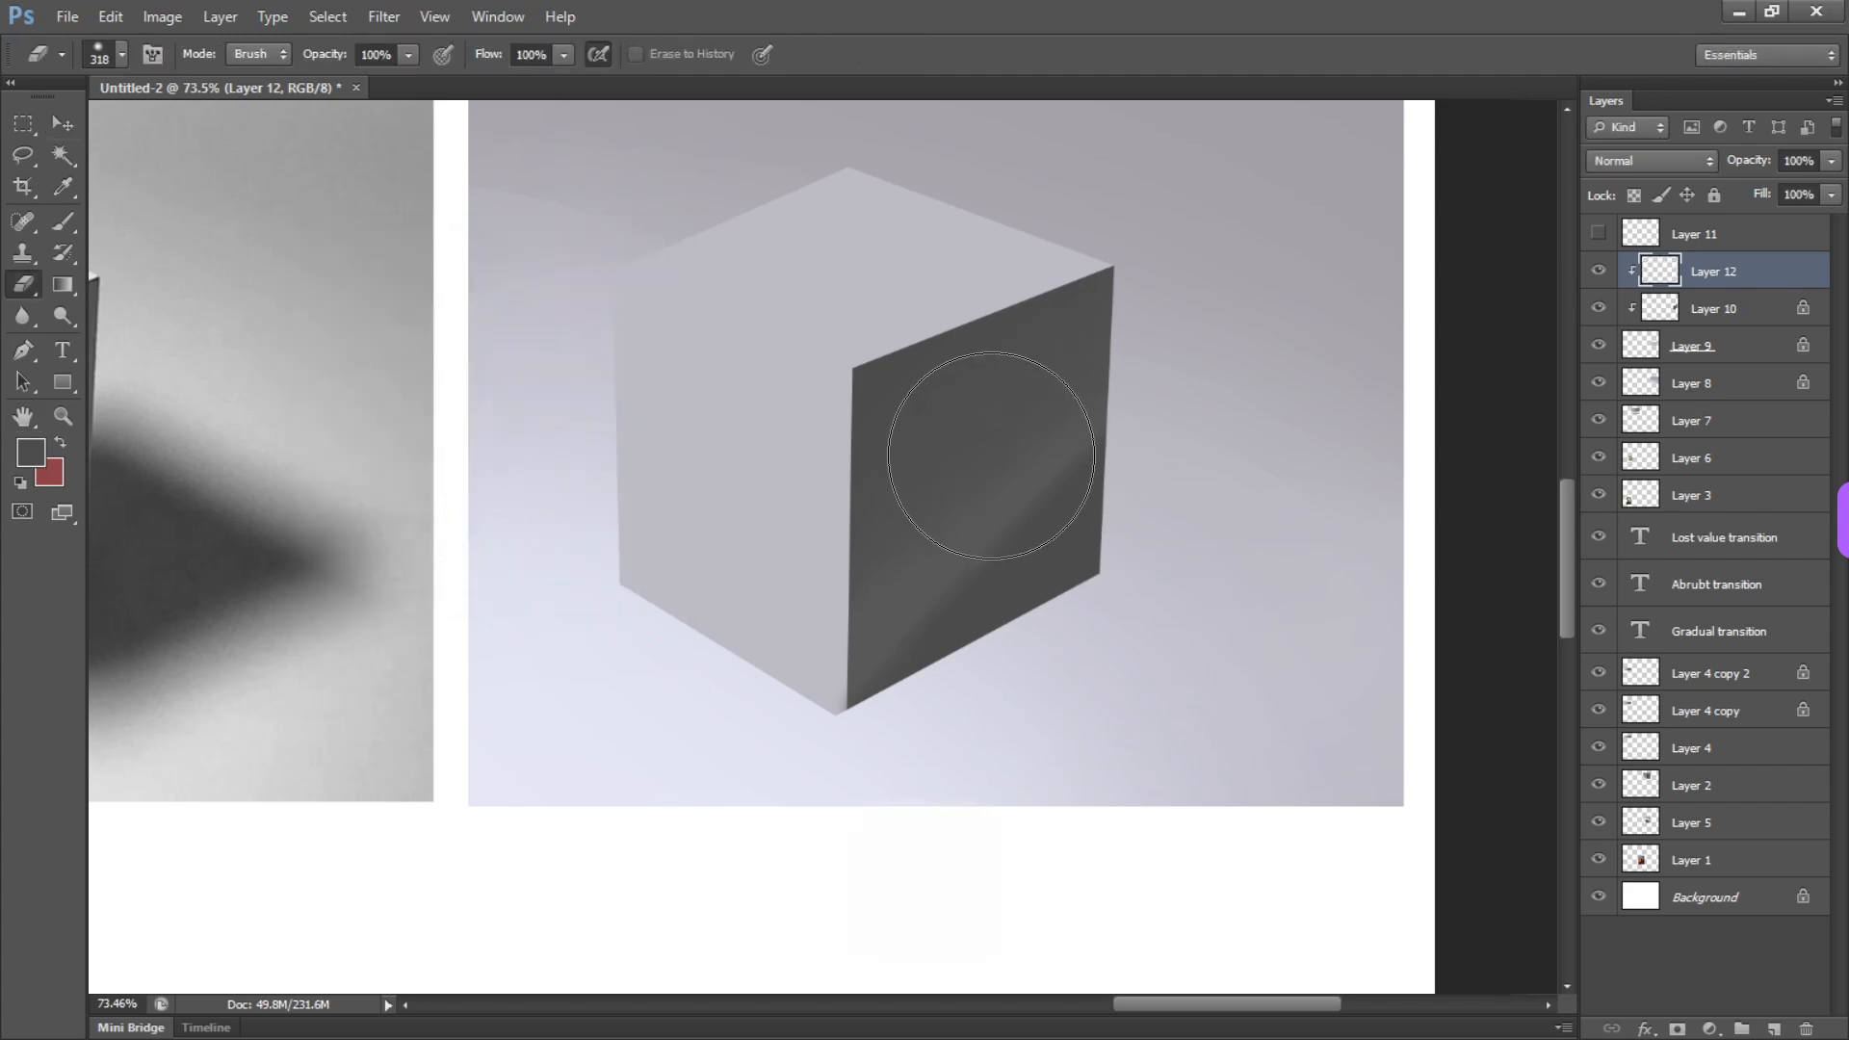
pyautogui.moveTo(1019, 412); pyautogui.dragTo(1019, 412)
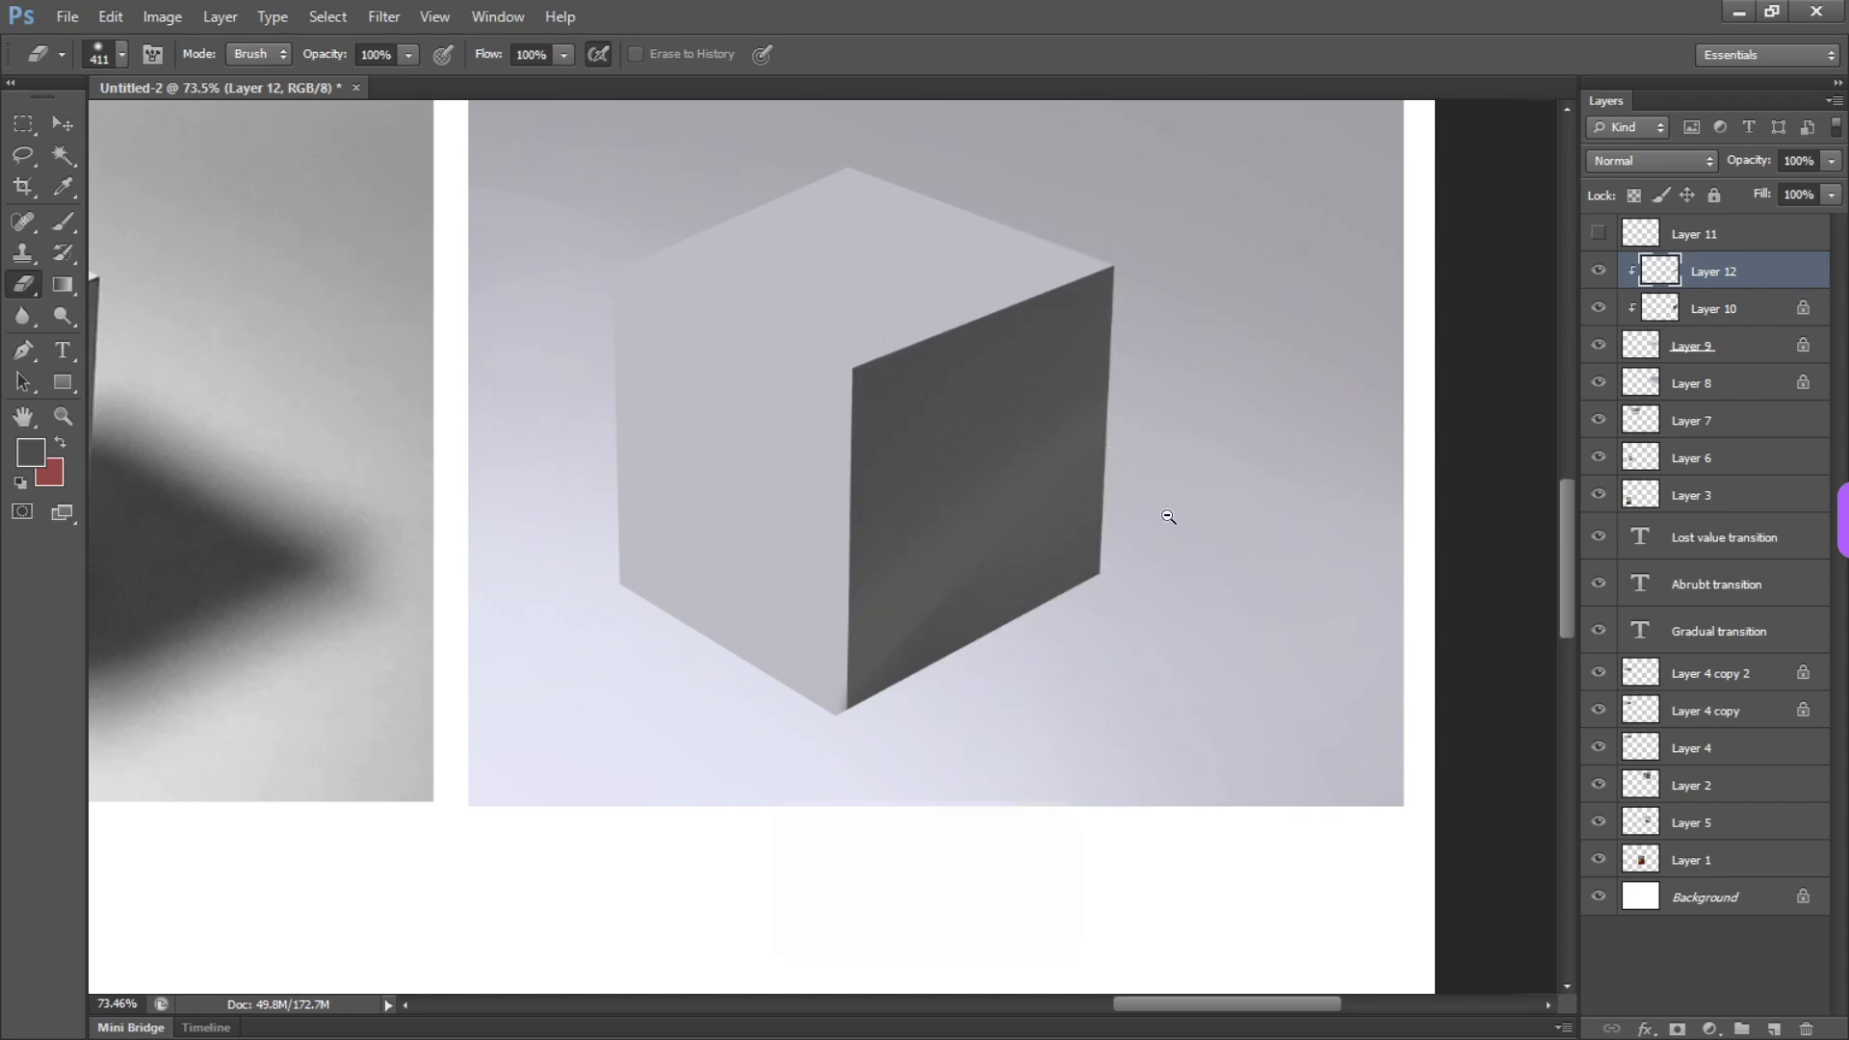
pyautogui.moveTo(1170, 516)
pyautogui.mouseDown()
pyautogui.moveTo(1071, 462)
pyautogui.moveTo(1165, 487)
pyautogui.moveTo(991, 549)
pyautogui.mouseUp()
pyautogui.press('b')
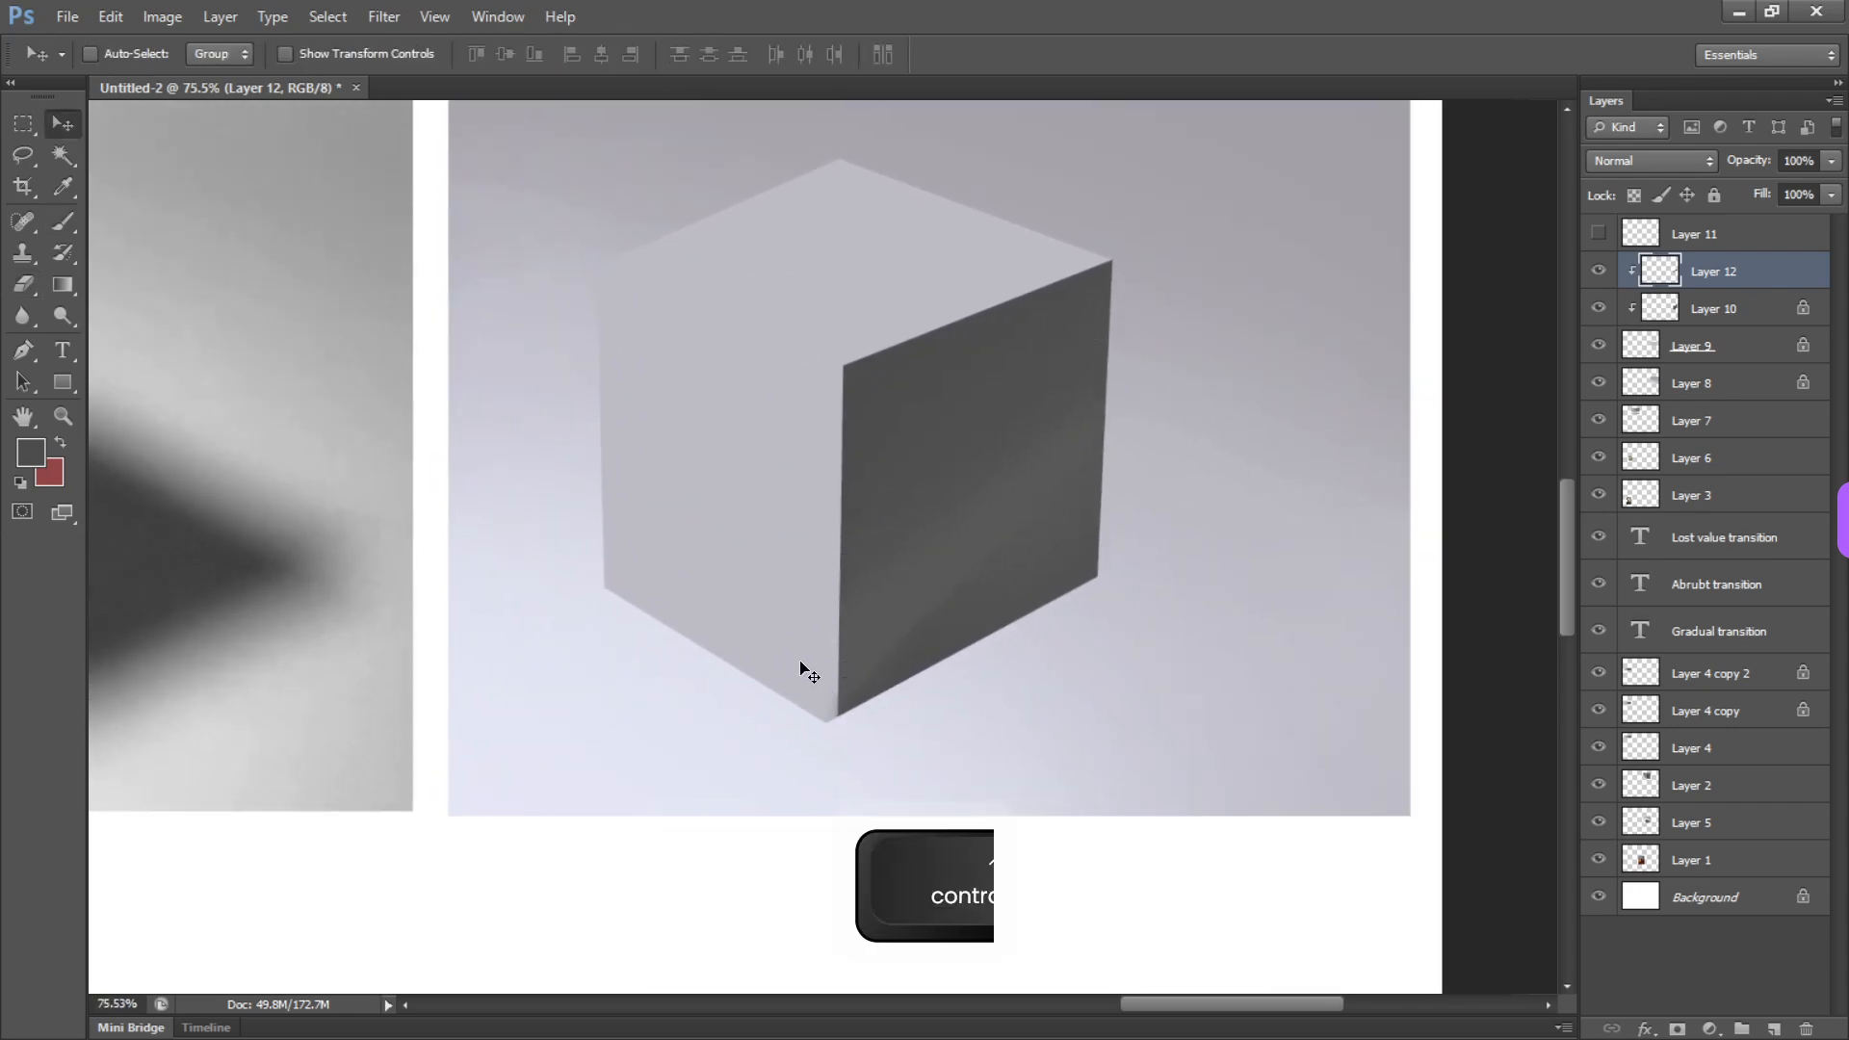
# Lasso the excess strip below the left face's lower edge on Layer 9, delete it, and clear the selection
pyautogui.keyDown('ctrl'); pyautogui.click(826, 628); pyautogui.keyUp('ctrl')
pyautogui.press('l')
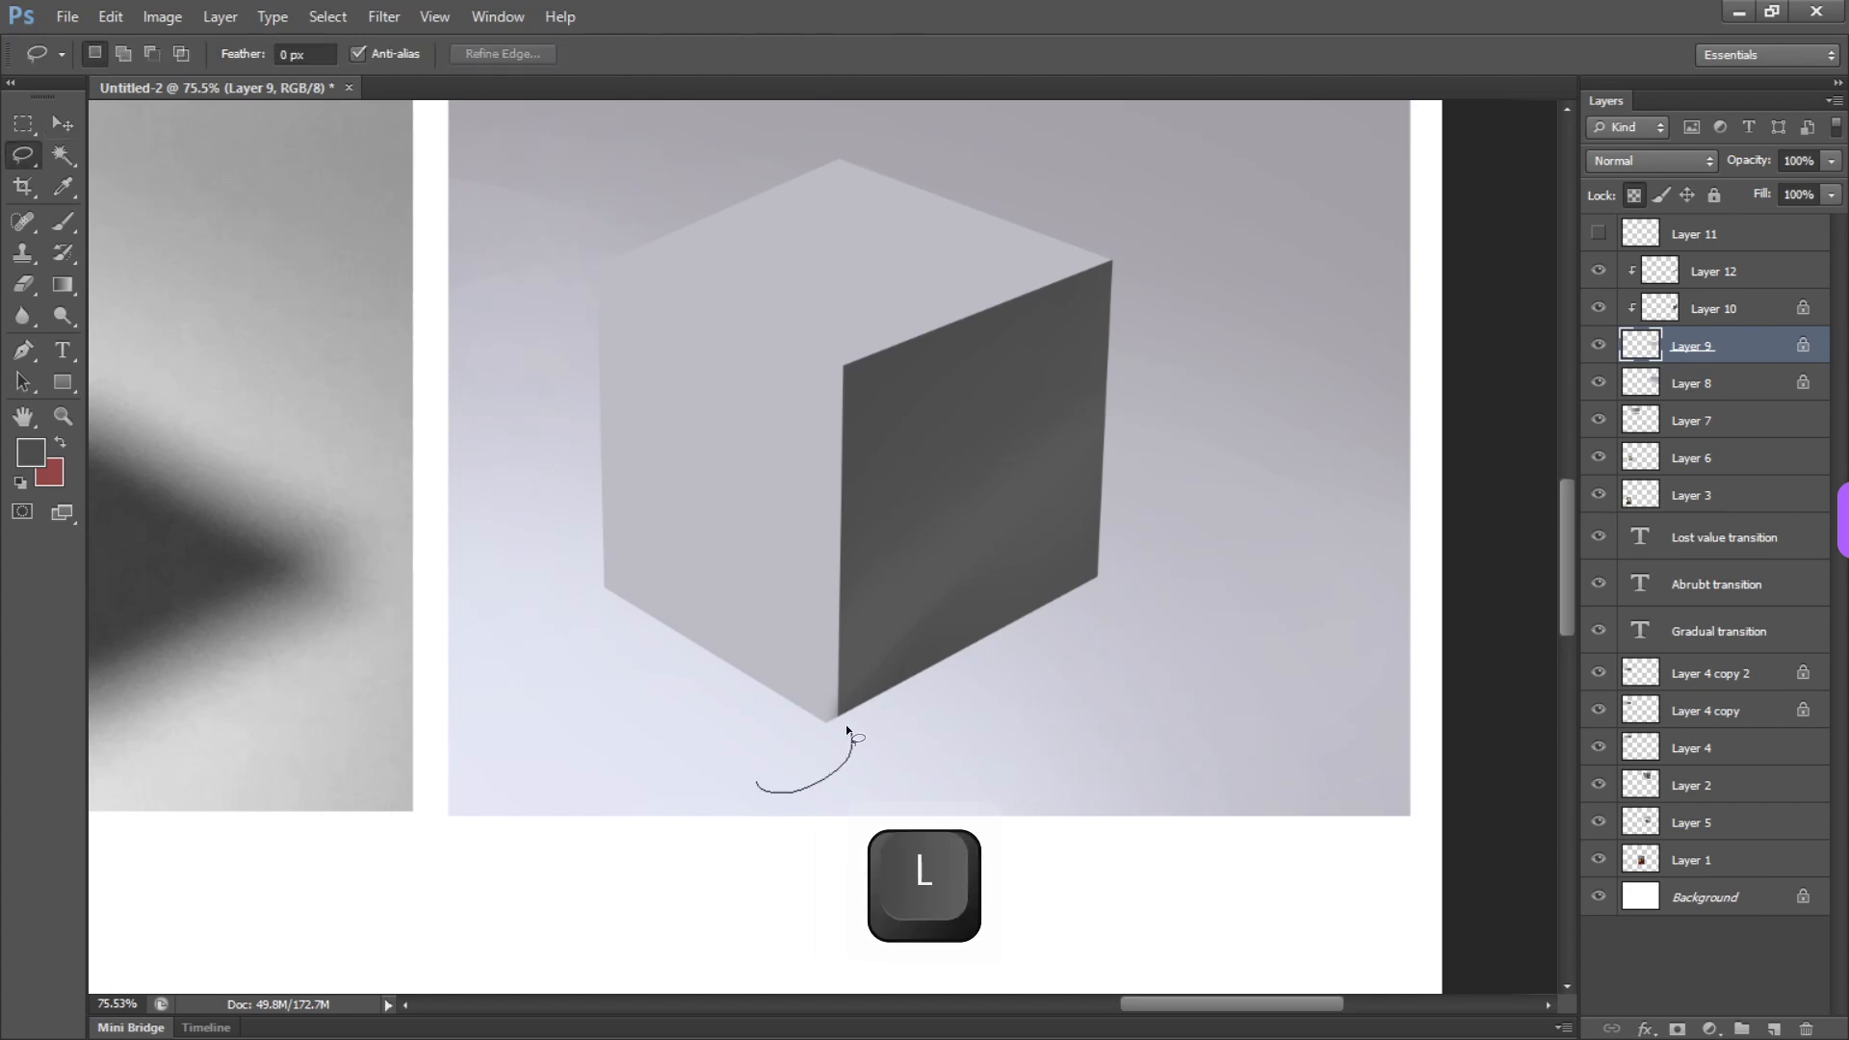
pyautogui.moveTo(846, 724)
pyautogui.mouseDown()
pyautogui.moveTo(519, 589)
pyautogui.moveTo(504, 528)
pyautogui.mouseUp()
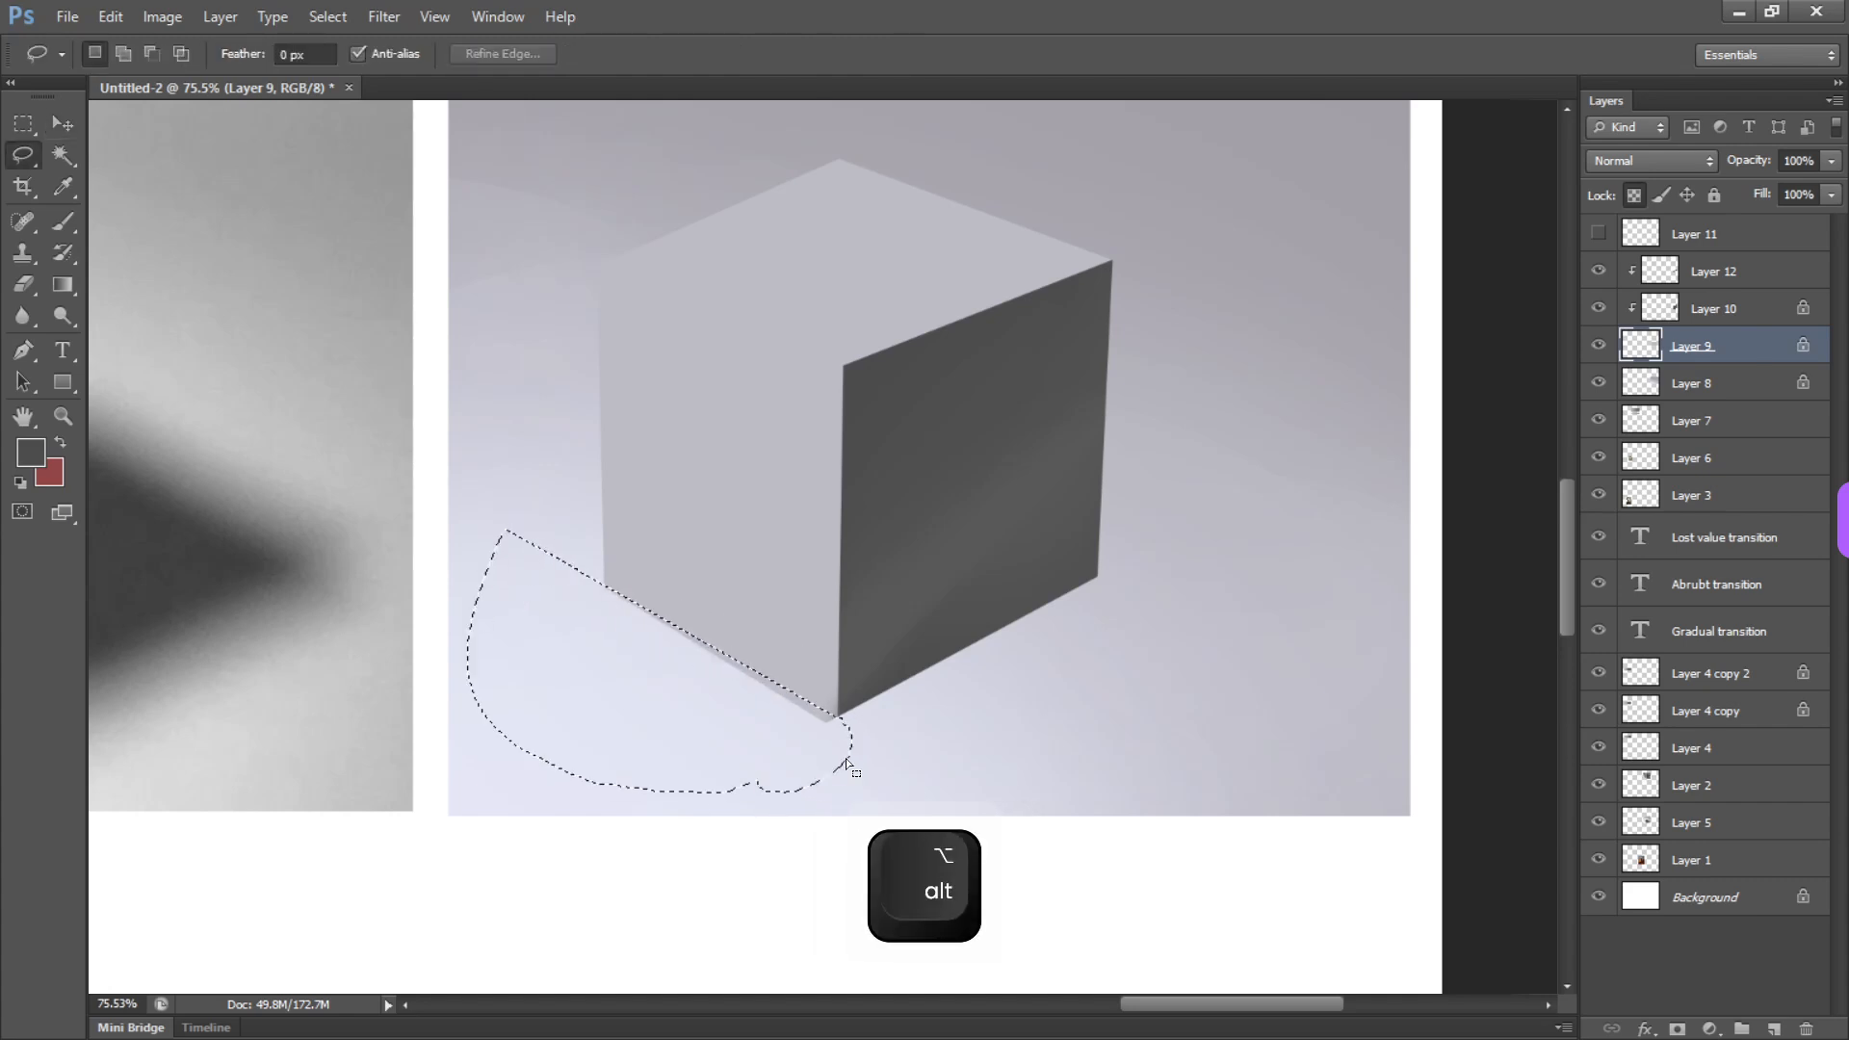
pyautogui.moveTo(846, 759); pyautogui.dragTo(845, 759)
pyautogui.press('Delete')
pyautogui.press('v')
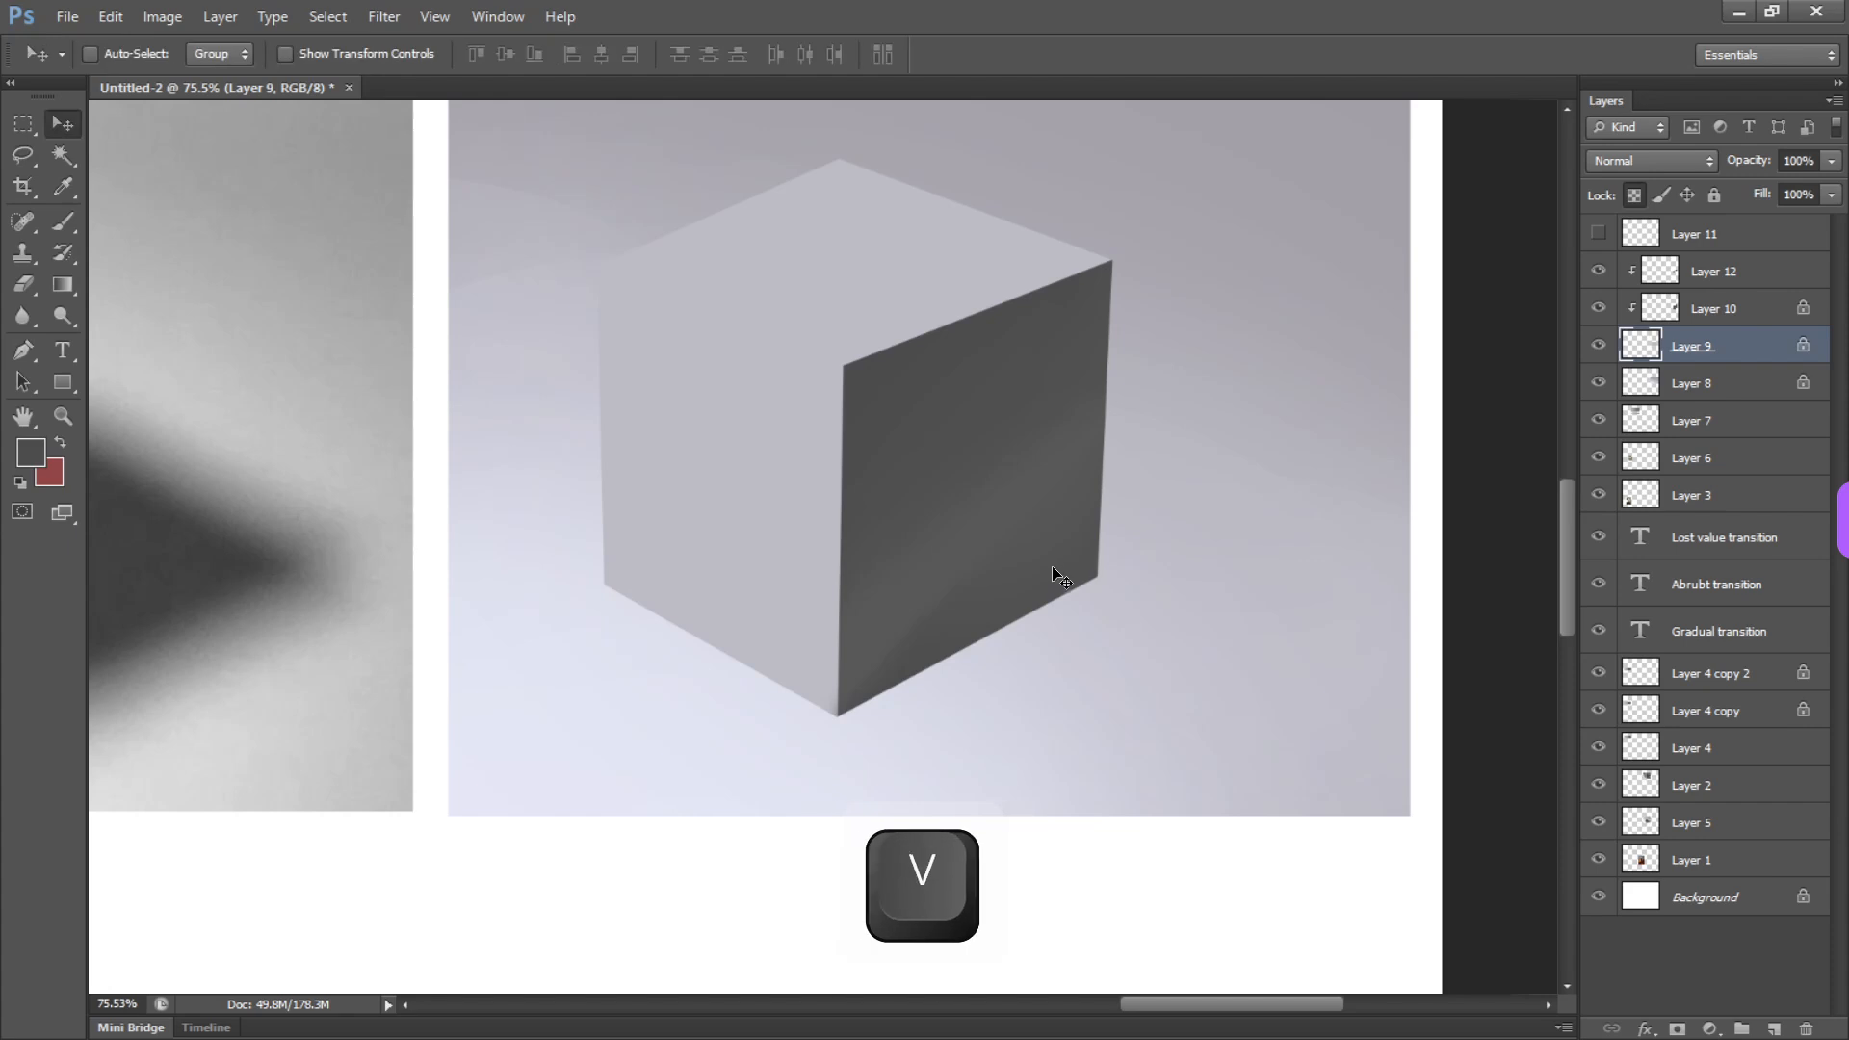
# Select the dark shape's layer, undo a trial move, and lock its transparent pixels for brush painting
pyautogui.keyDown('ctrl'); pyautogui.click(1049, 539); pyautogui.keyUp('ctrl')
pyautogui.moveTo(1043, 558); pyautogui.dragTo(1103, 374)
pyautogui.hotkey('ctrl', 'z')
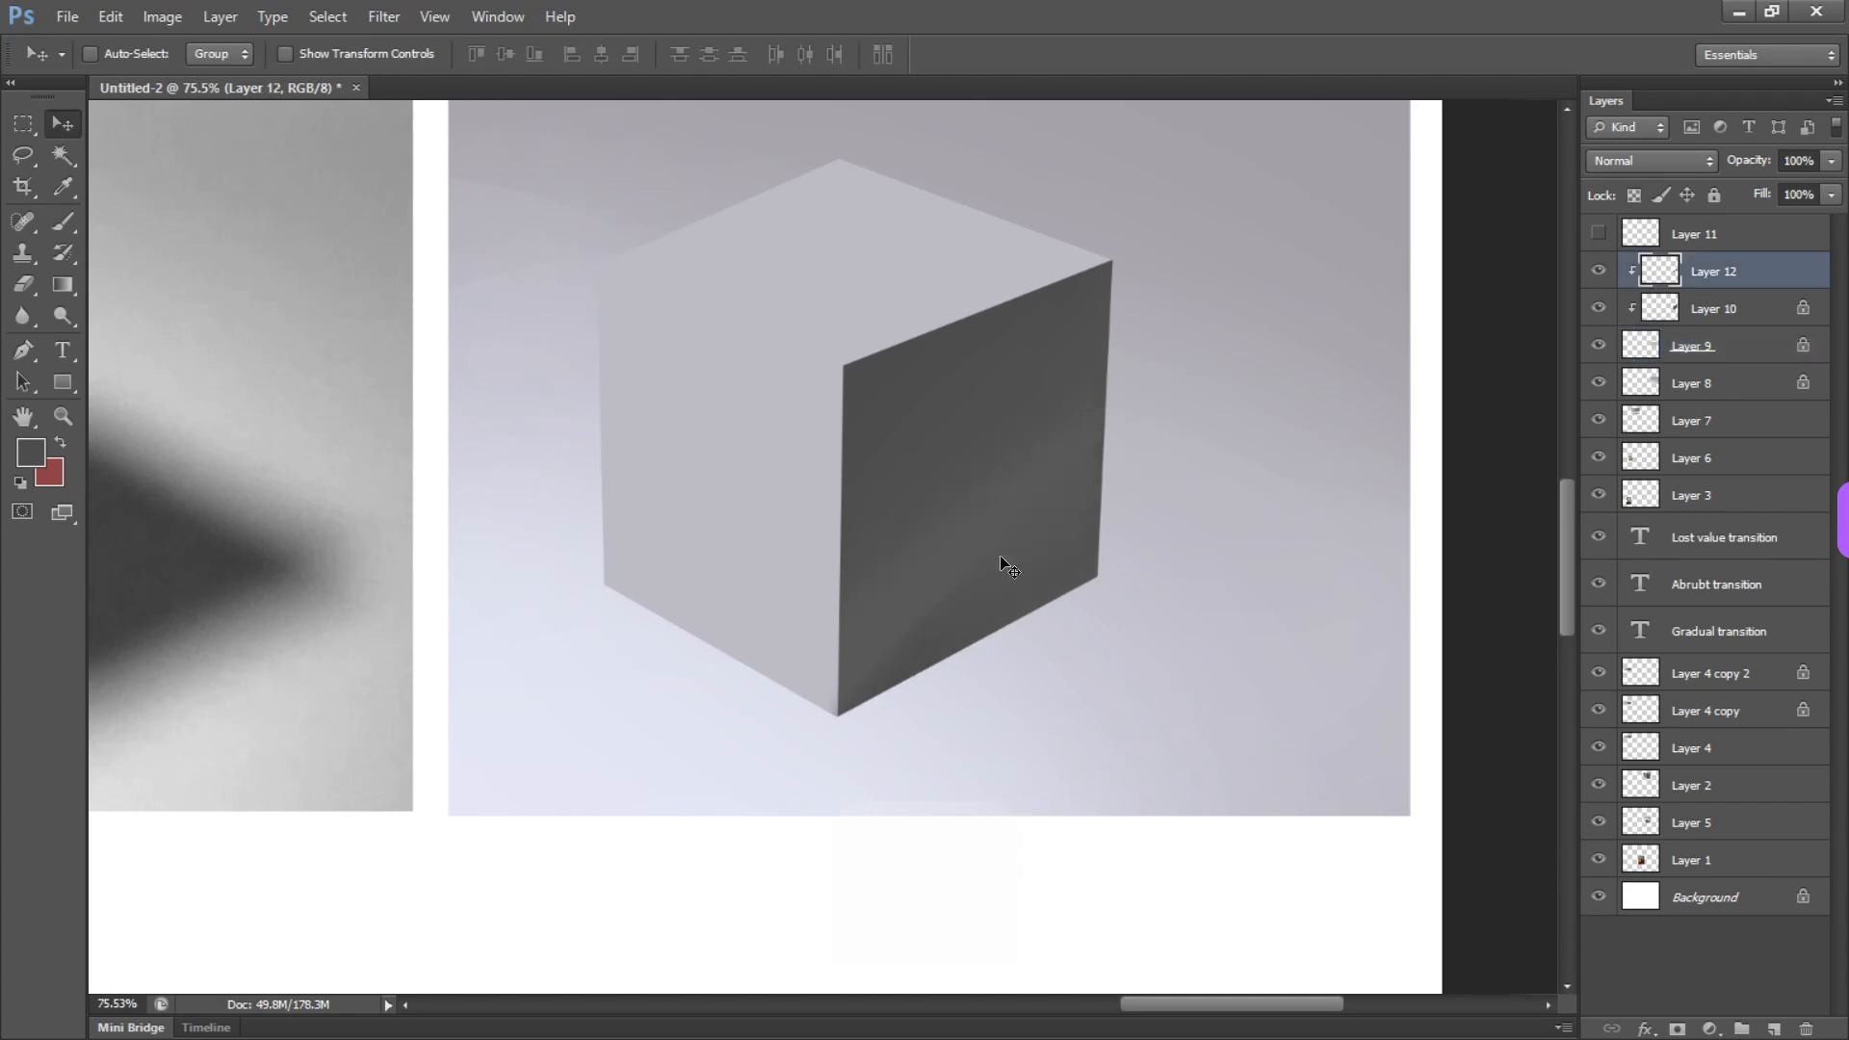
pyautogui.press('/')
pyautogui.press('b')
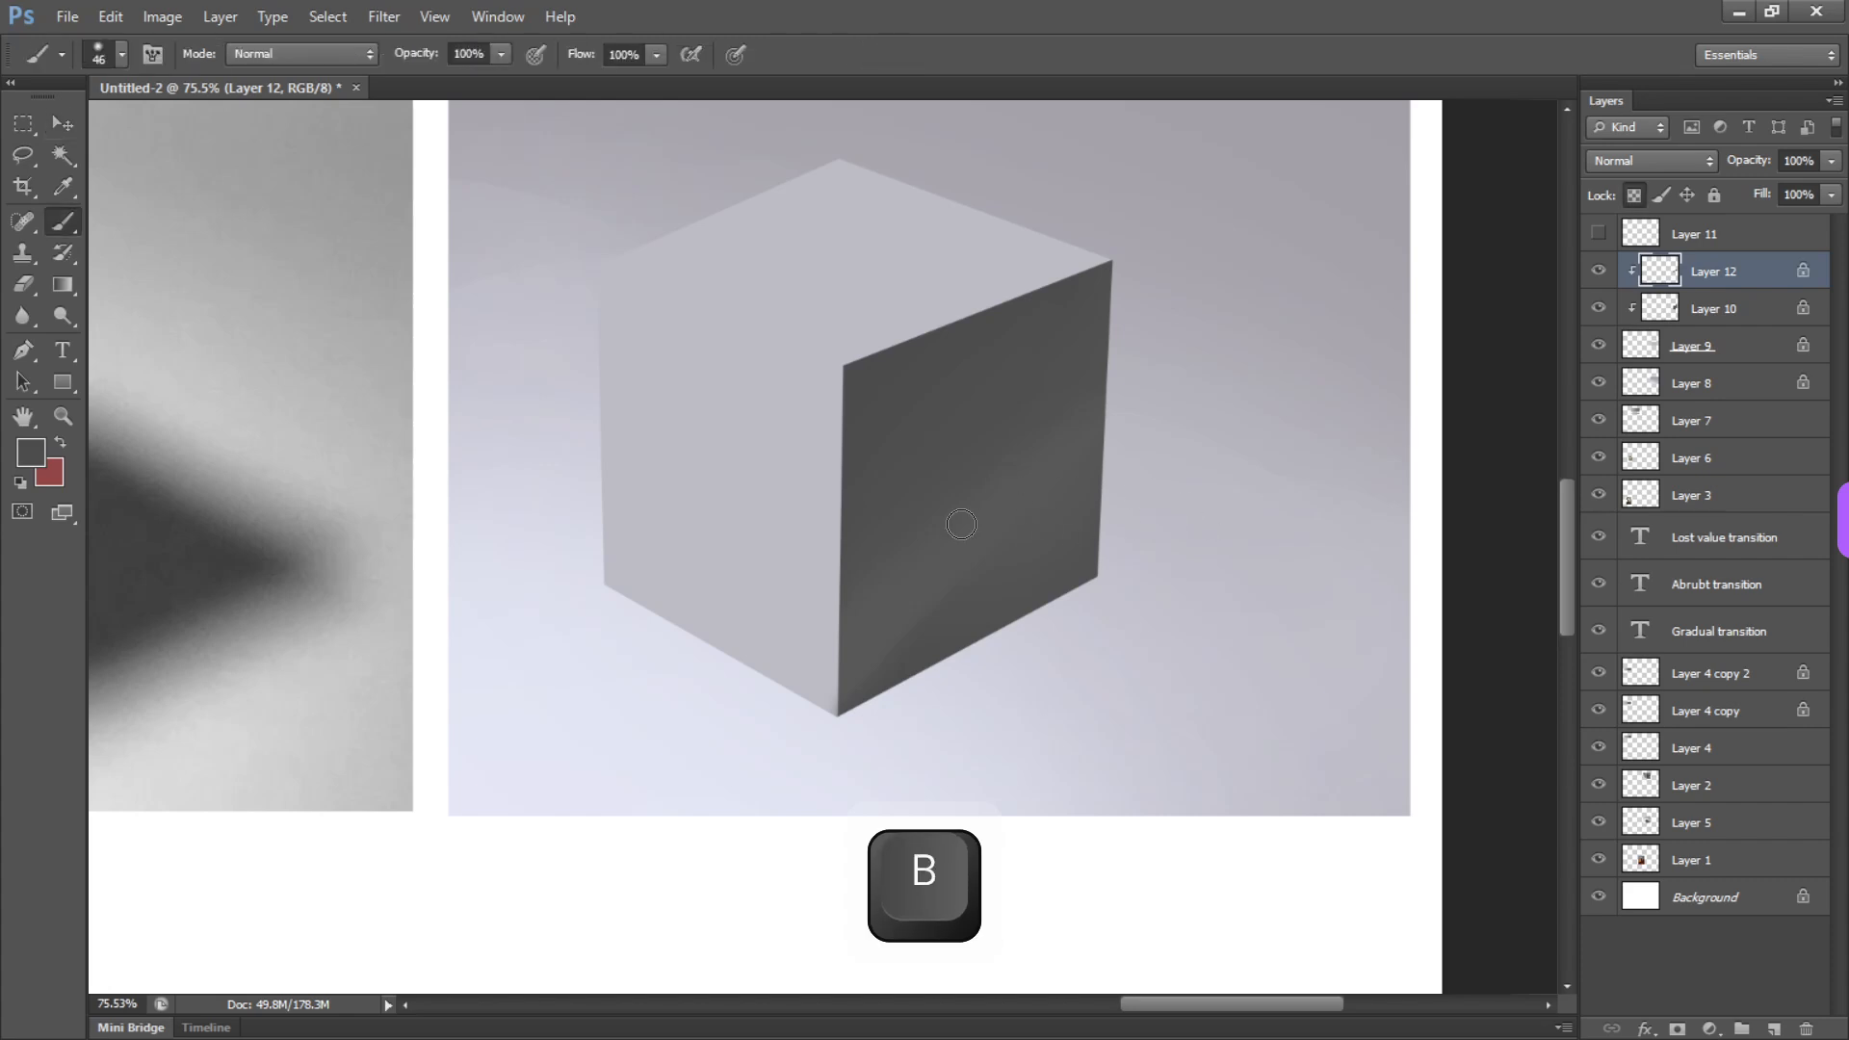
# Sample a darker gray and deepen the right face's lower corner with a soft brush at about 160 to 213 px
pyautogui.press('alt')
pyautogui.keyDown('alt'); pyautogui.moveTo(984, 617); pyautogui.dragTo(1059, 617); pyautogui.keyUp('alt')
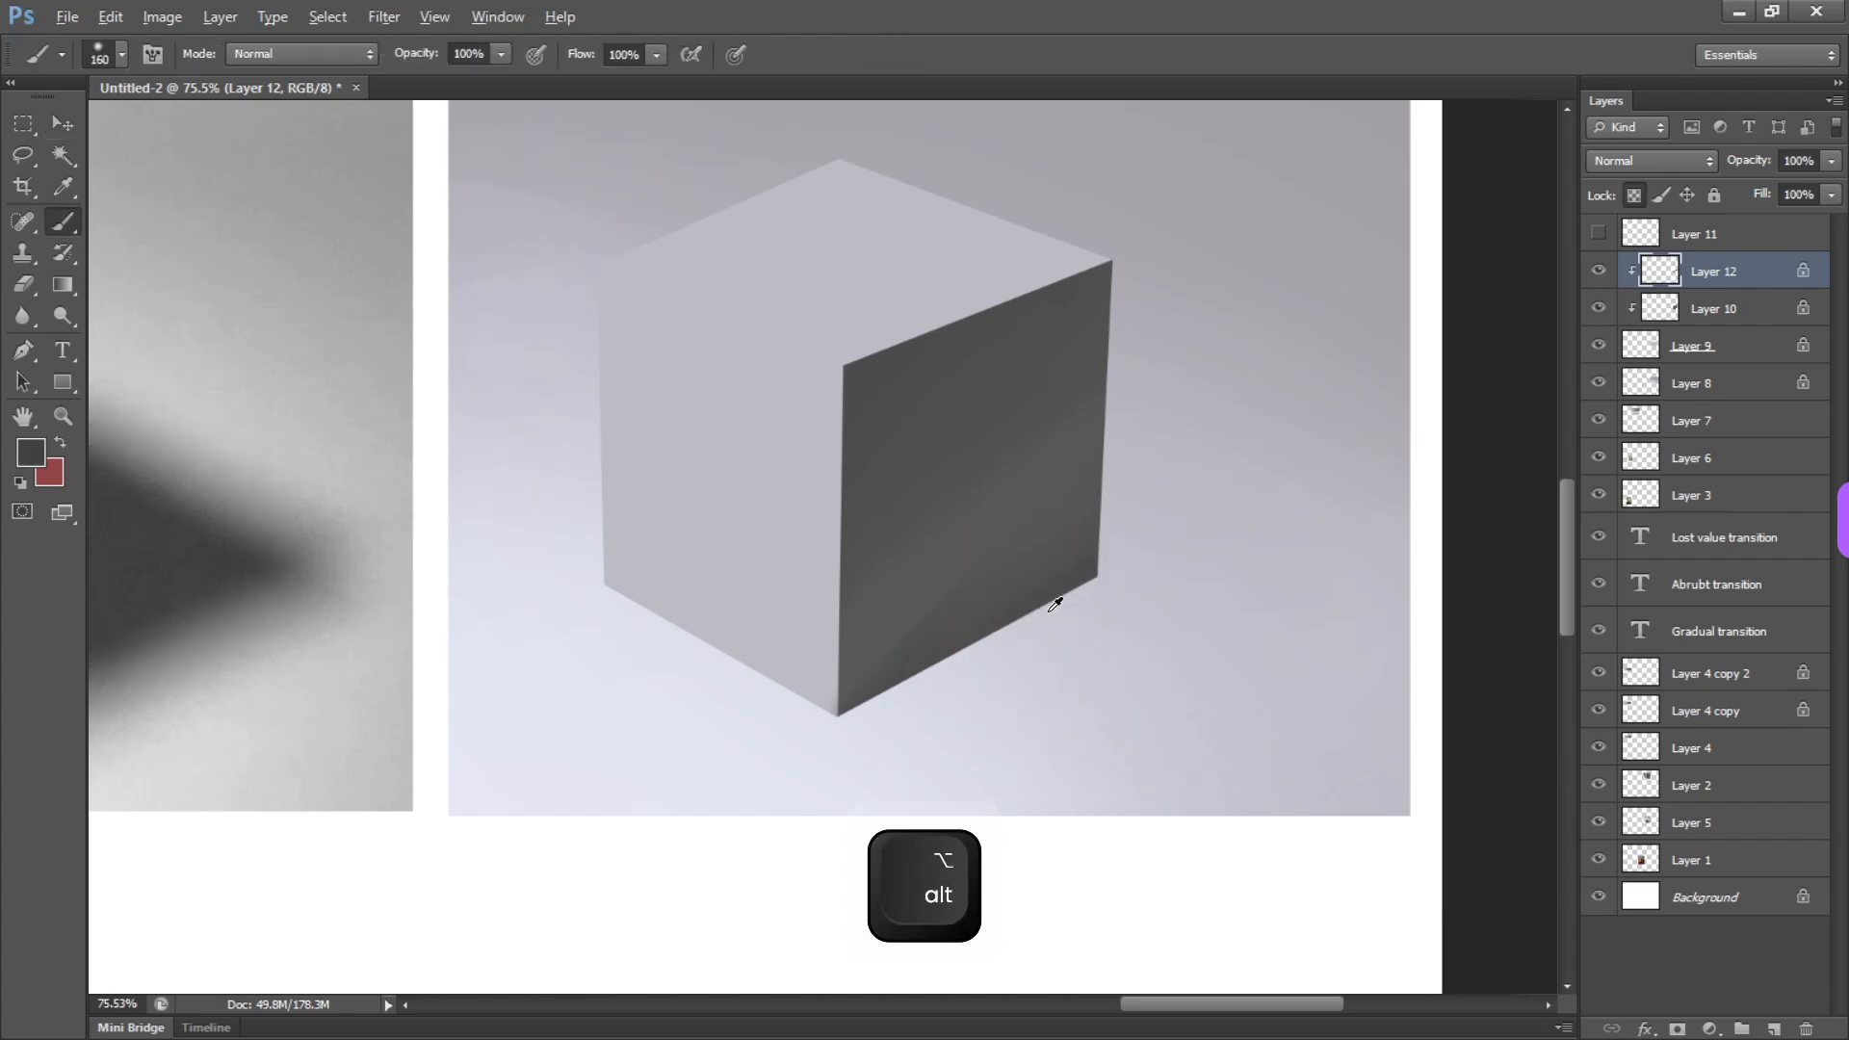
pyautogui.keyDown('alt'); pyautogui.moveTo(1151, 674); pyautogui.dragTo(1029, 637); pyautogui.keyUp('alt')
pyautogui.keyDown('alt'); pyautogui.click(594, 623); pyautogui.keyUp('alt')
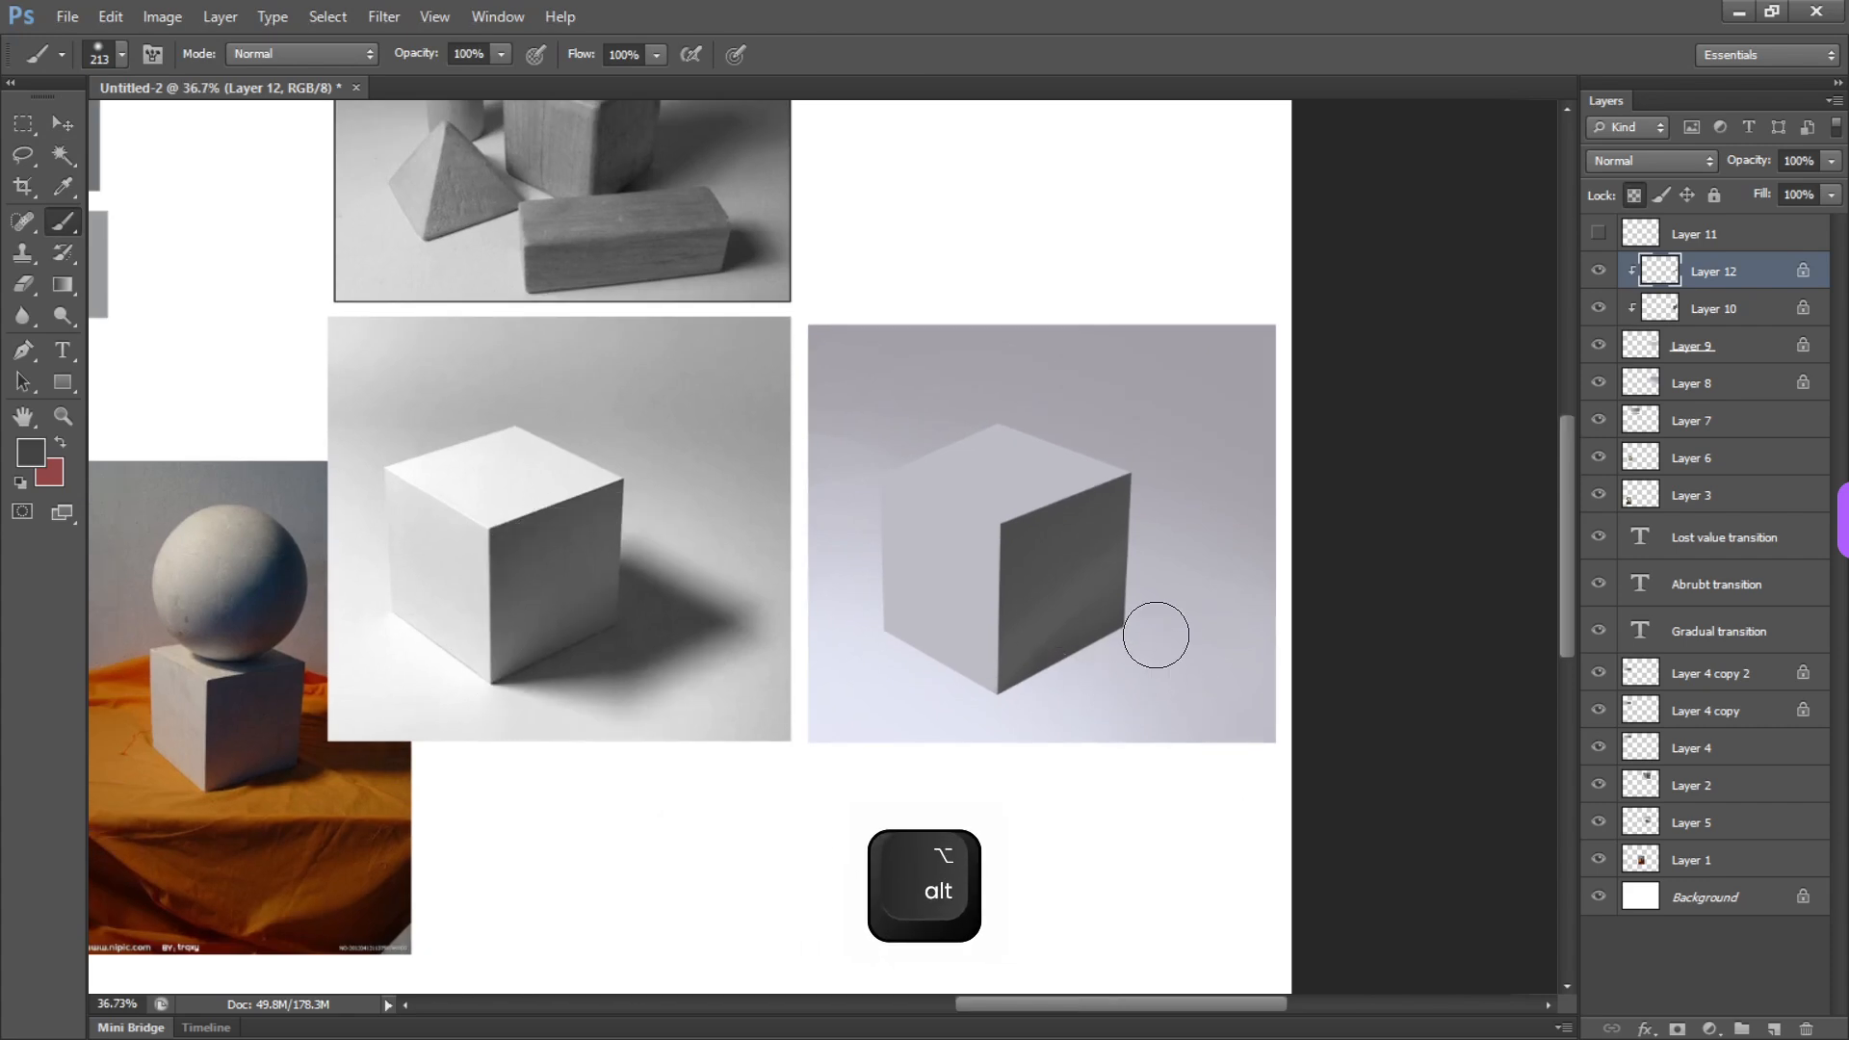
pyautogui.keyDown('alt'); pyautogui.moveTo(1158, 655); pyautogui.dragTo(1353, 694); pyautogui.keyUp('alt')
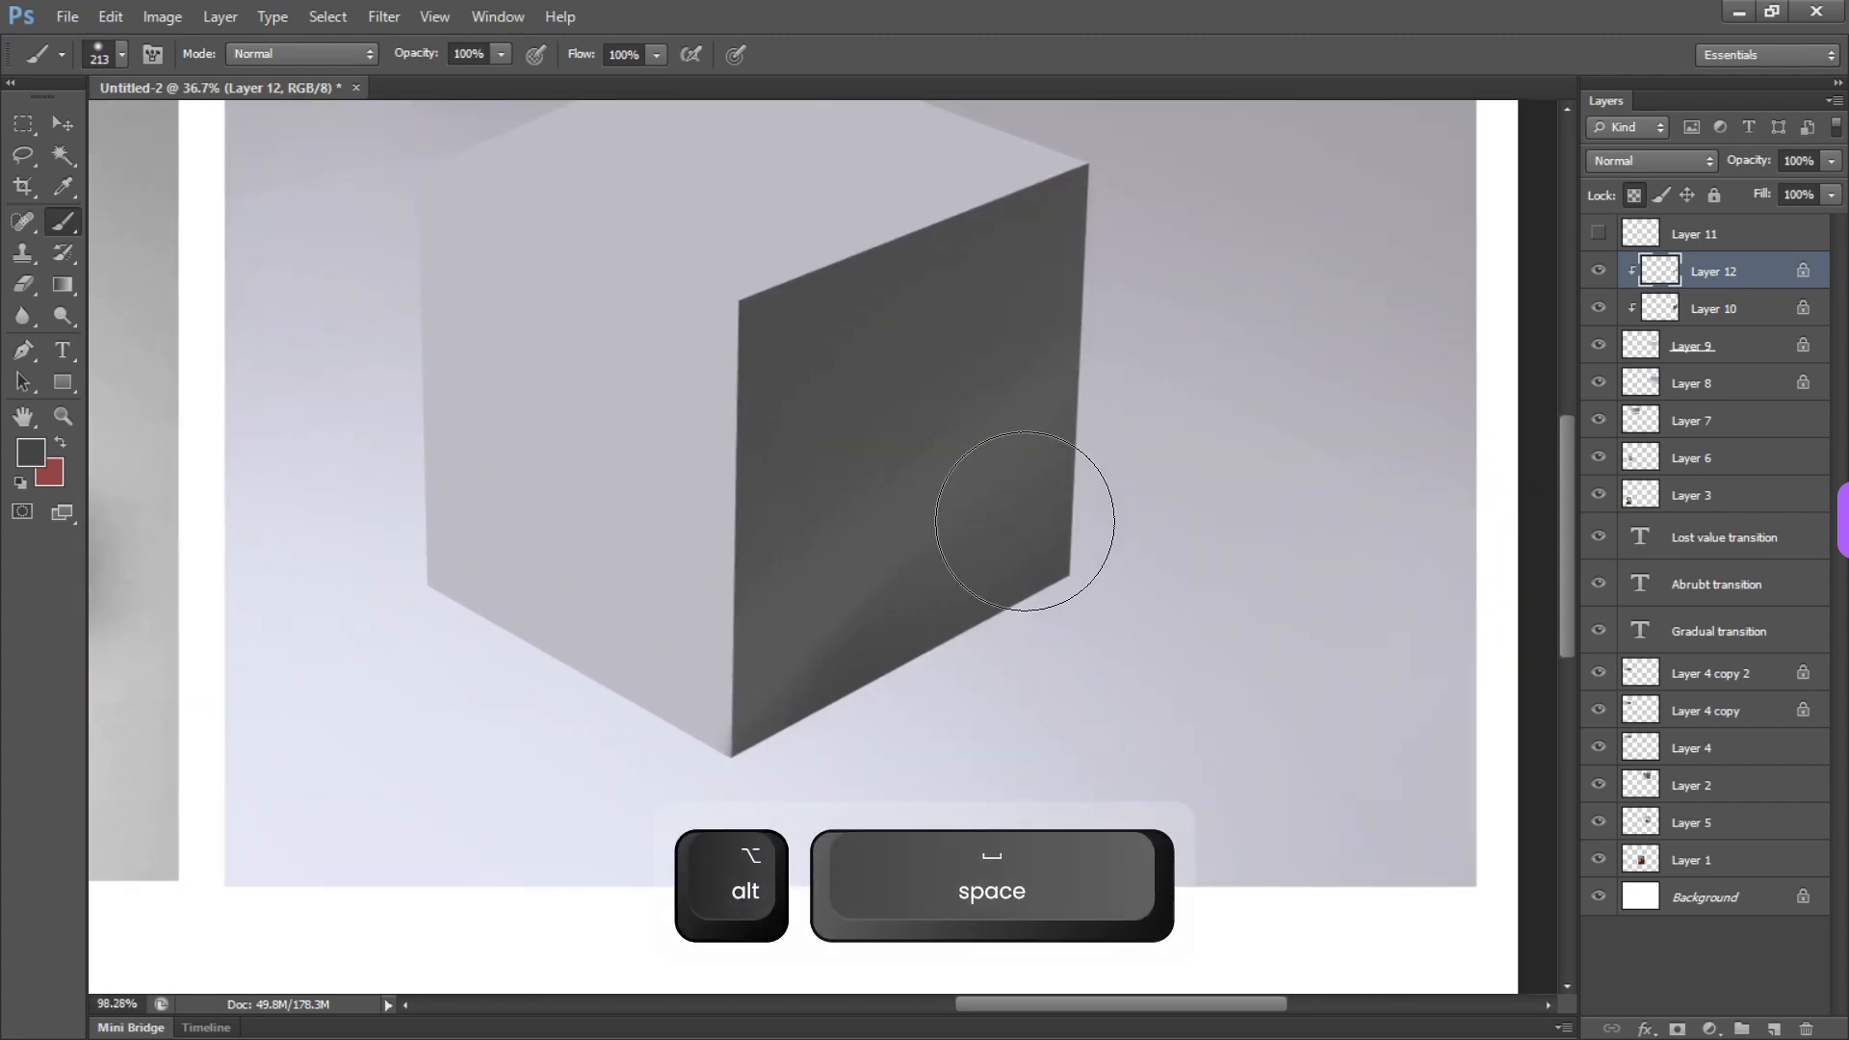
pyautogui.press('b')
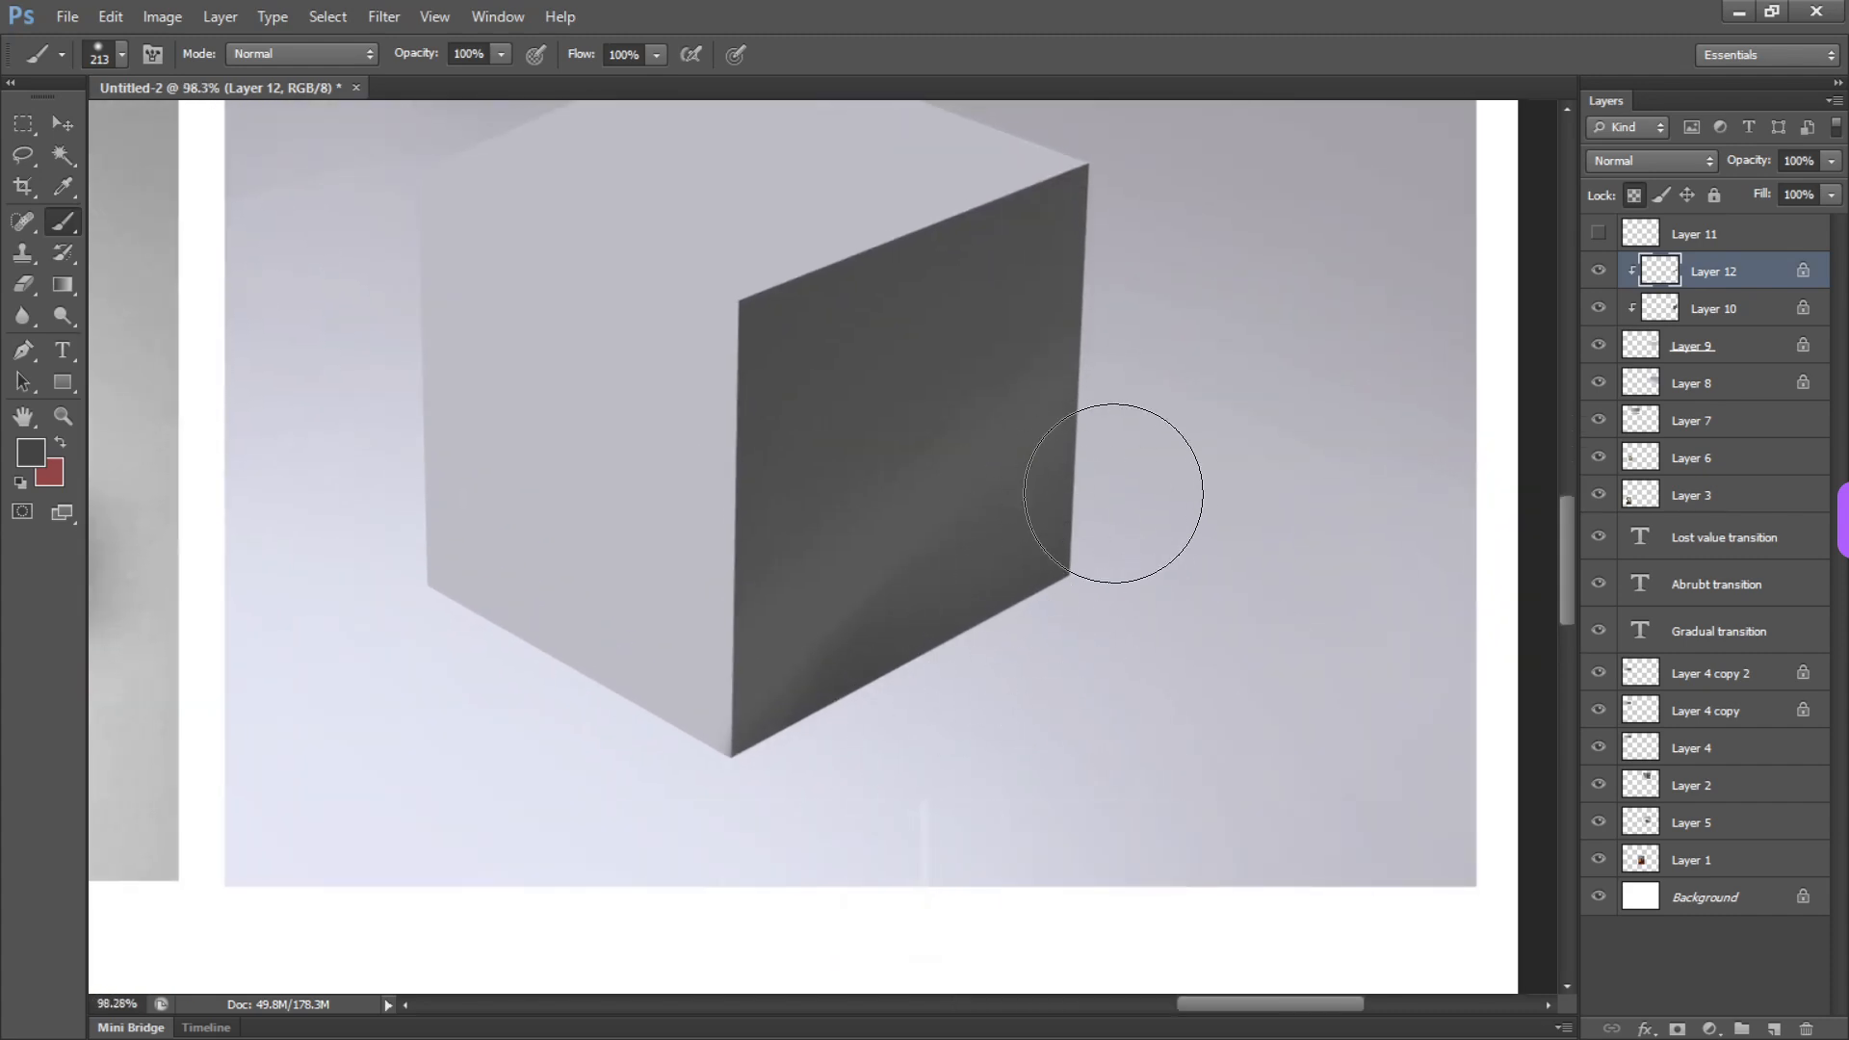
# Fully desaturate the painted background on Layer 8 with Hue/Saturation
pyautogui.press('v')
pyautogui.moveTo(942, 626)
pyautogui.mouseDown()
pyautogui.moveTo(922, 609)
pyautogui.moveTo(927, 627)
pyautogui.mouseUp()
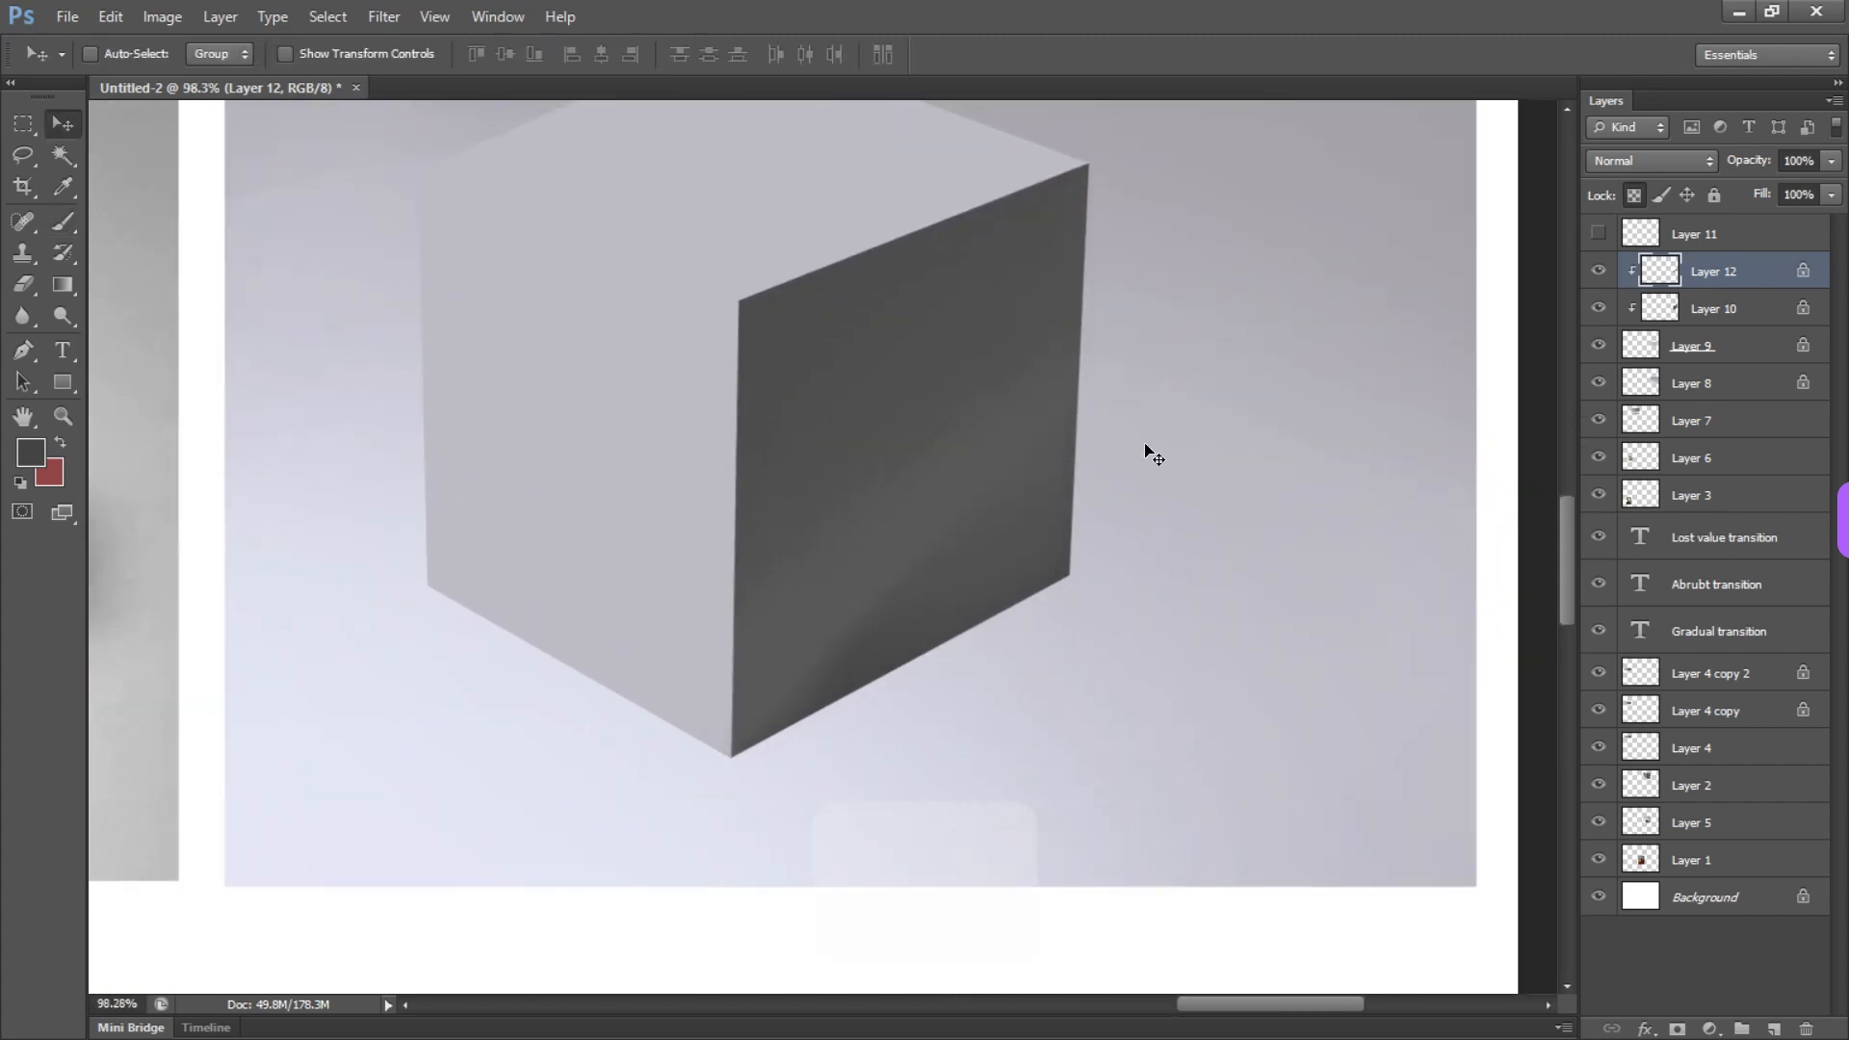
pyautogui.keyDown('alt'); pyautogui.moveTo(1075, 656); pyautogui.dragTo(1015, 507); pyautogui.keyUp('alt')
pyautogui.keyDown('ctrl'); pyautogui.click(978, 469); pyautogui.keyUp('ctrl')
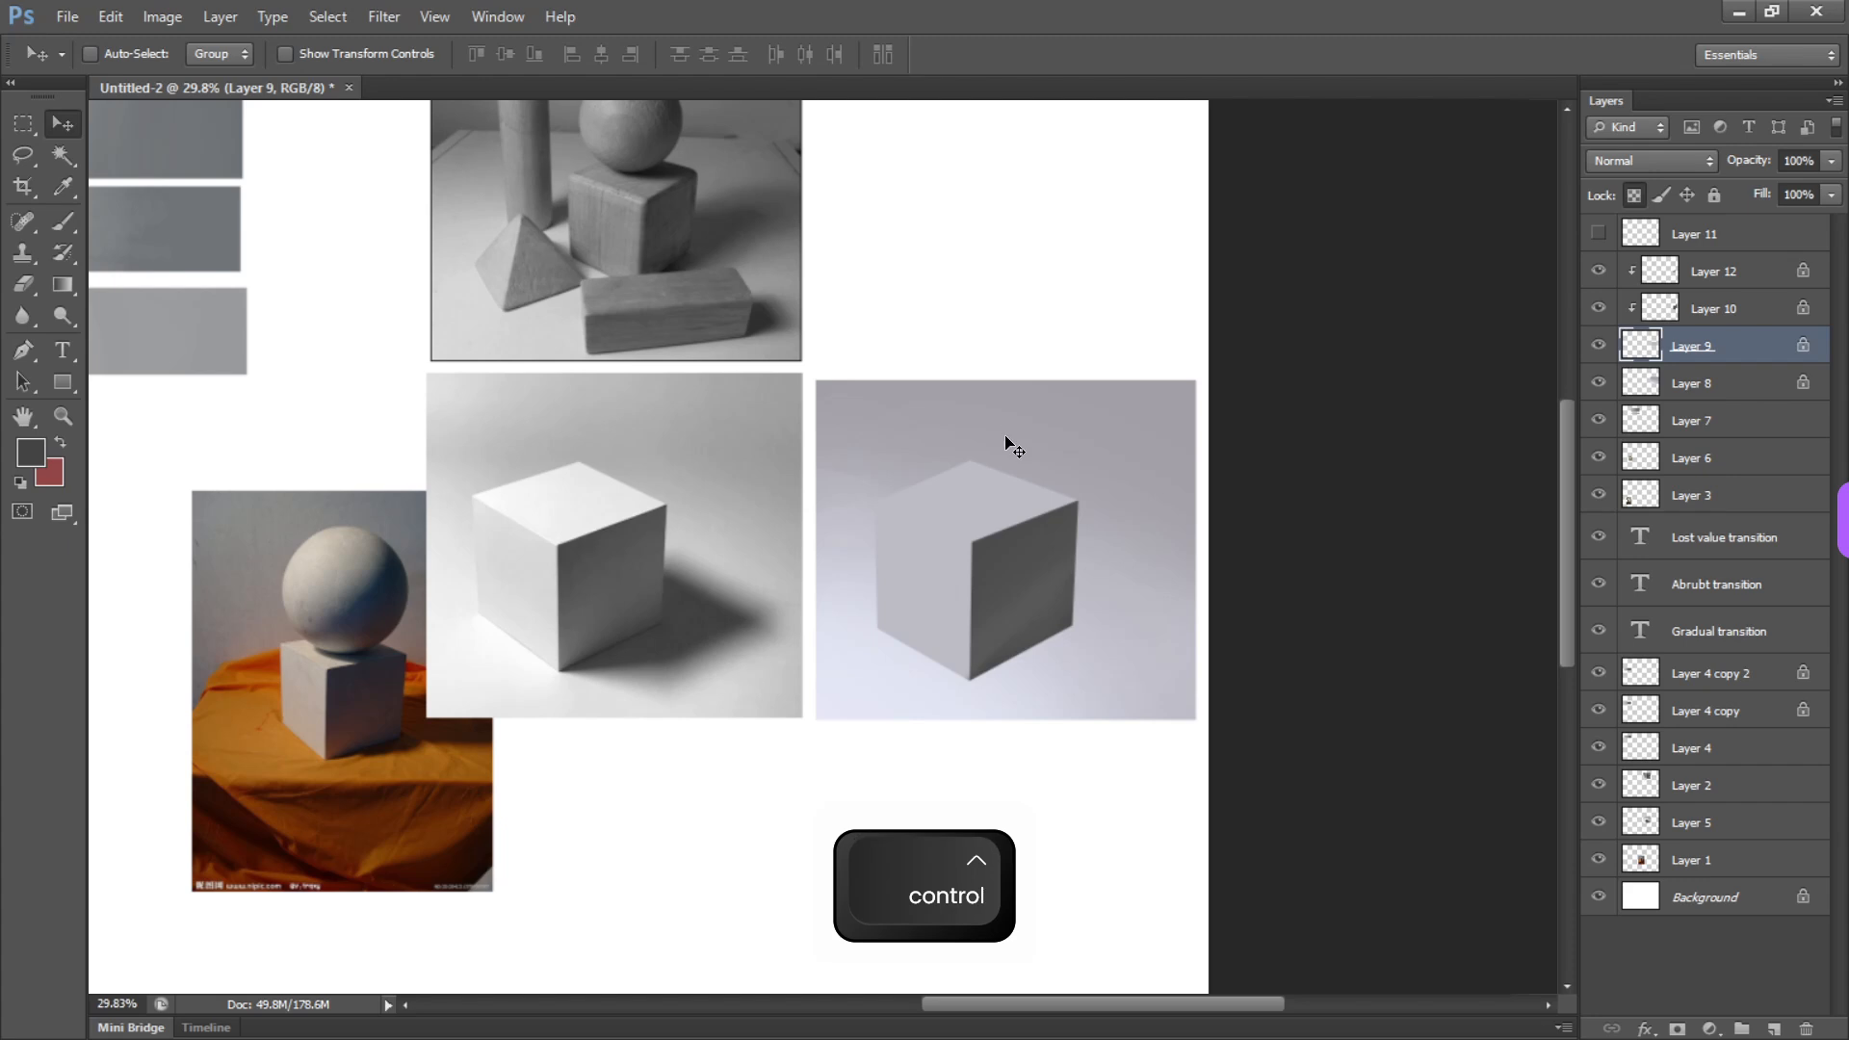
pyautogui.keyDown('ctrl'); pyautogui.click(1164, 594); pyautogui.keyUp('ctrl')
pyautogui.hotkey('ctrl', 'u')
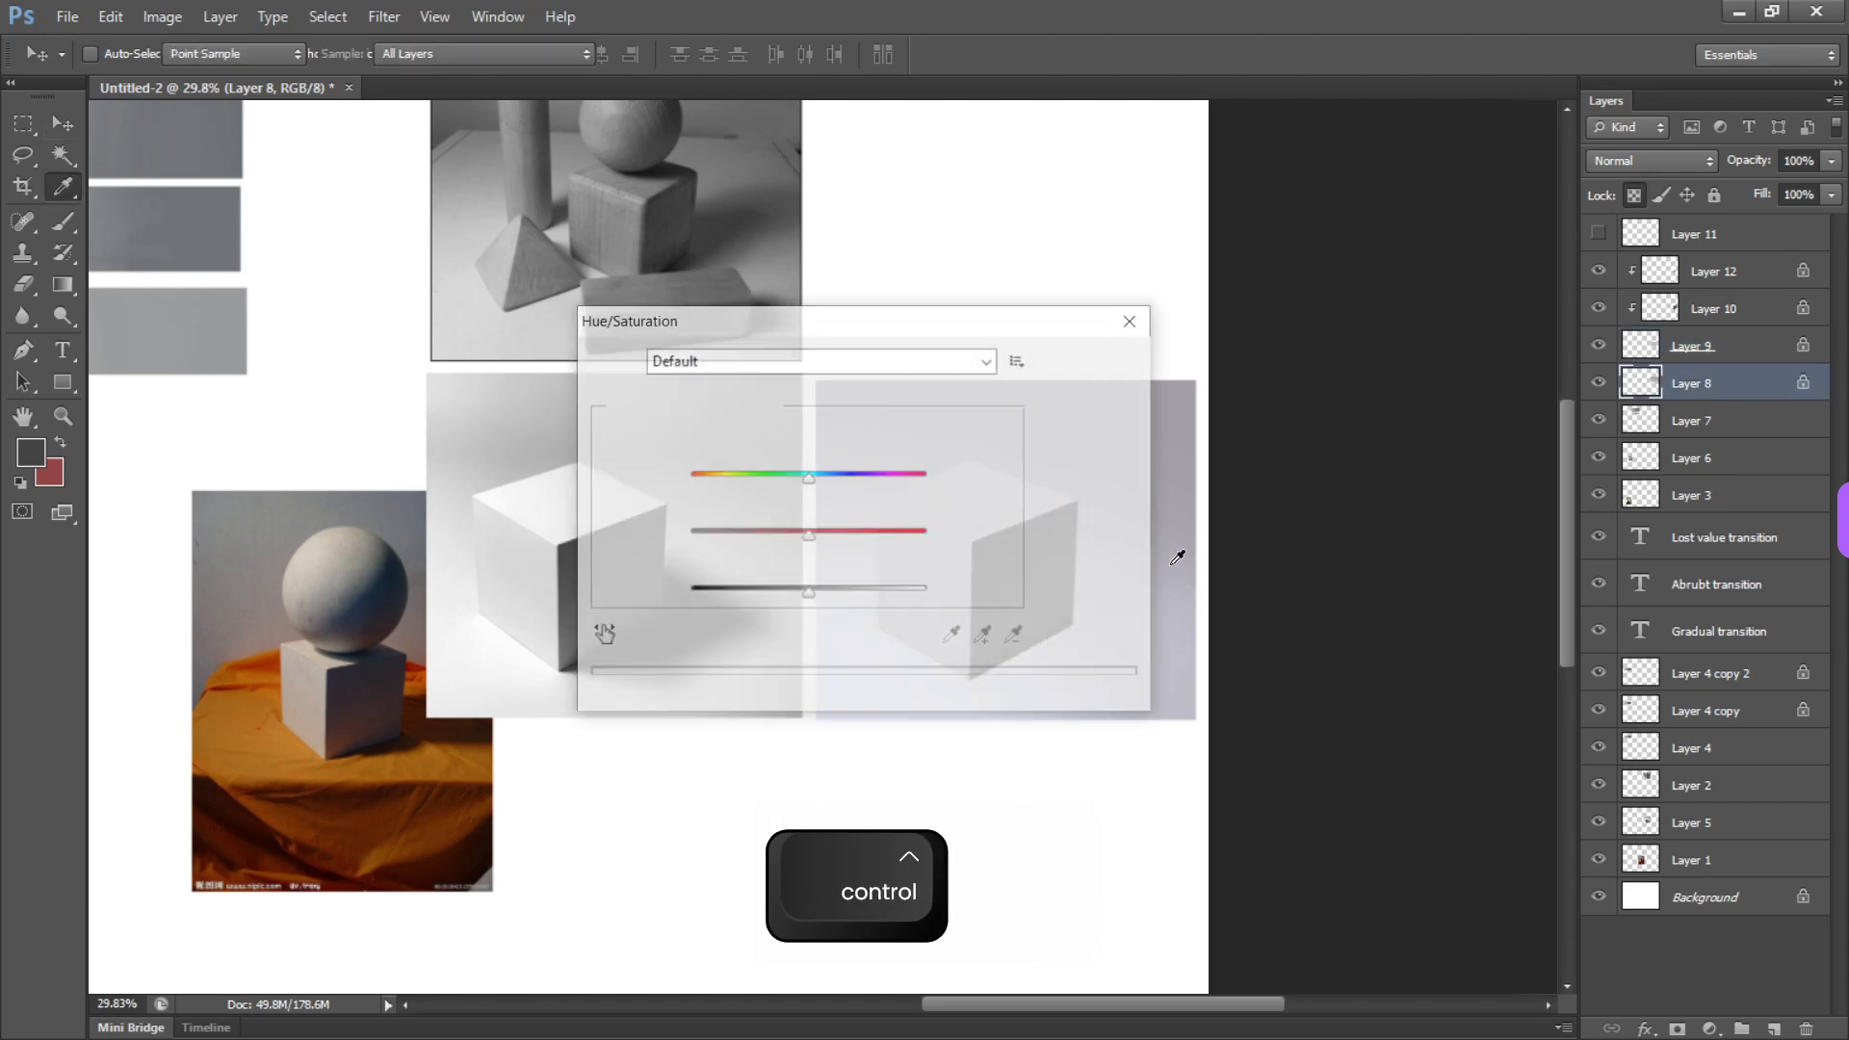
pyautogui.moveTo(809, 533); pyautogui.dragTo(690, 533)
pyautogui.press('Return')
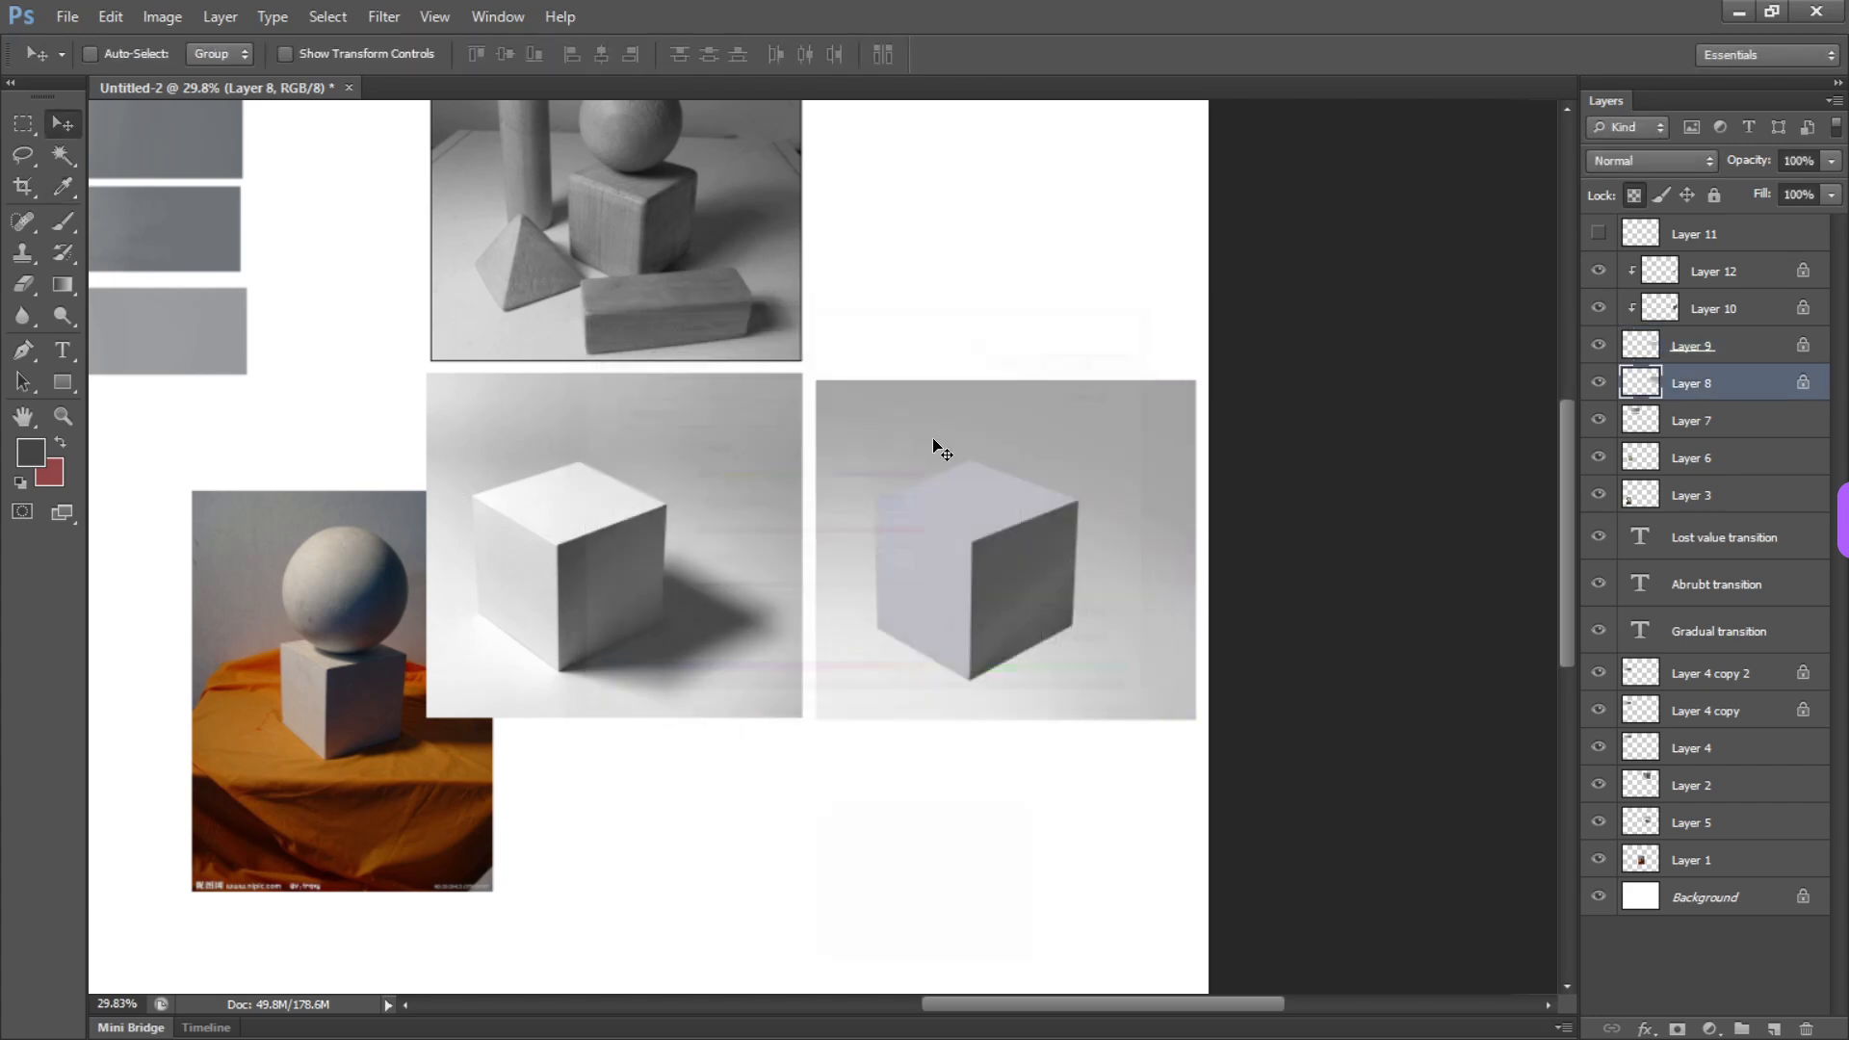
# Remove the bluish tint from the light cube shape on Layer 9 by fully desaturating it with Hue/Saturation
pyautogui.keyDown('ctrl'); pyautogui.click(973, 501); pyautogui.keyUp('ctrl')
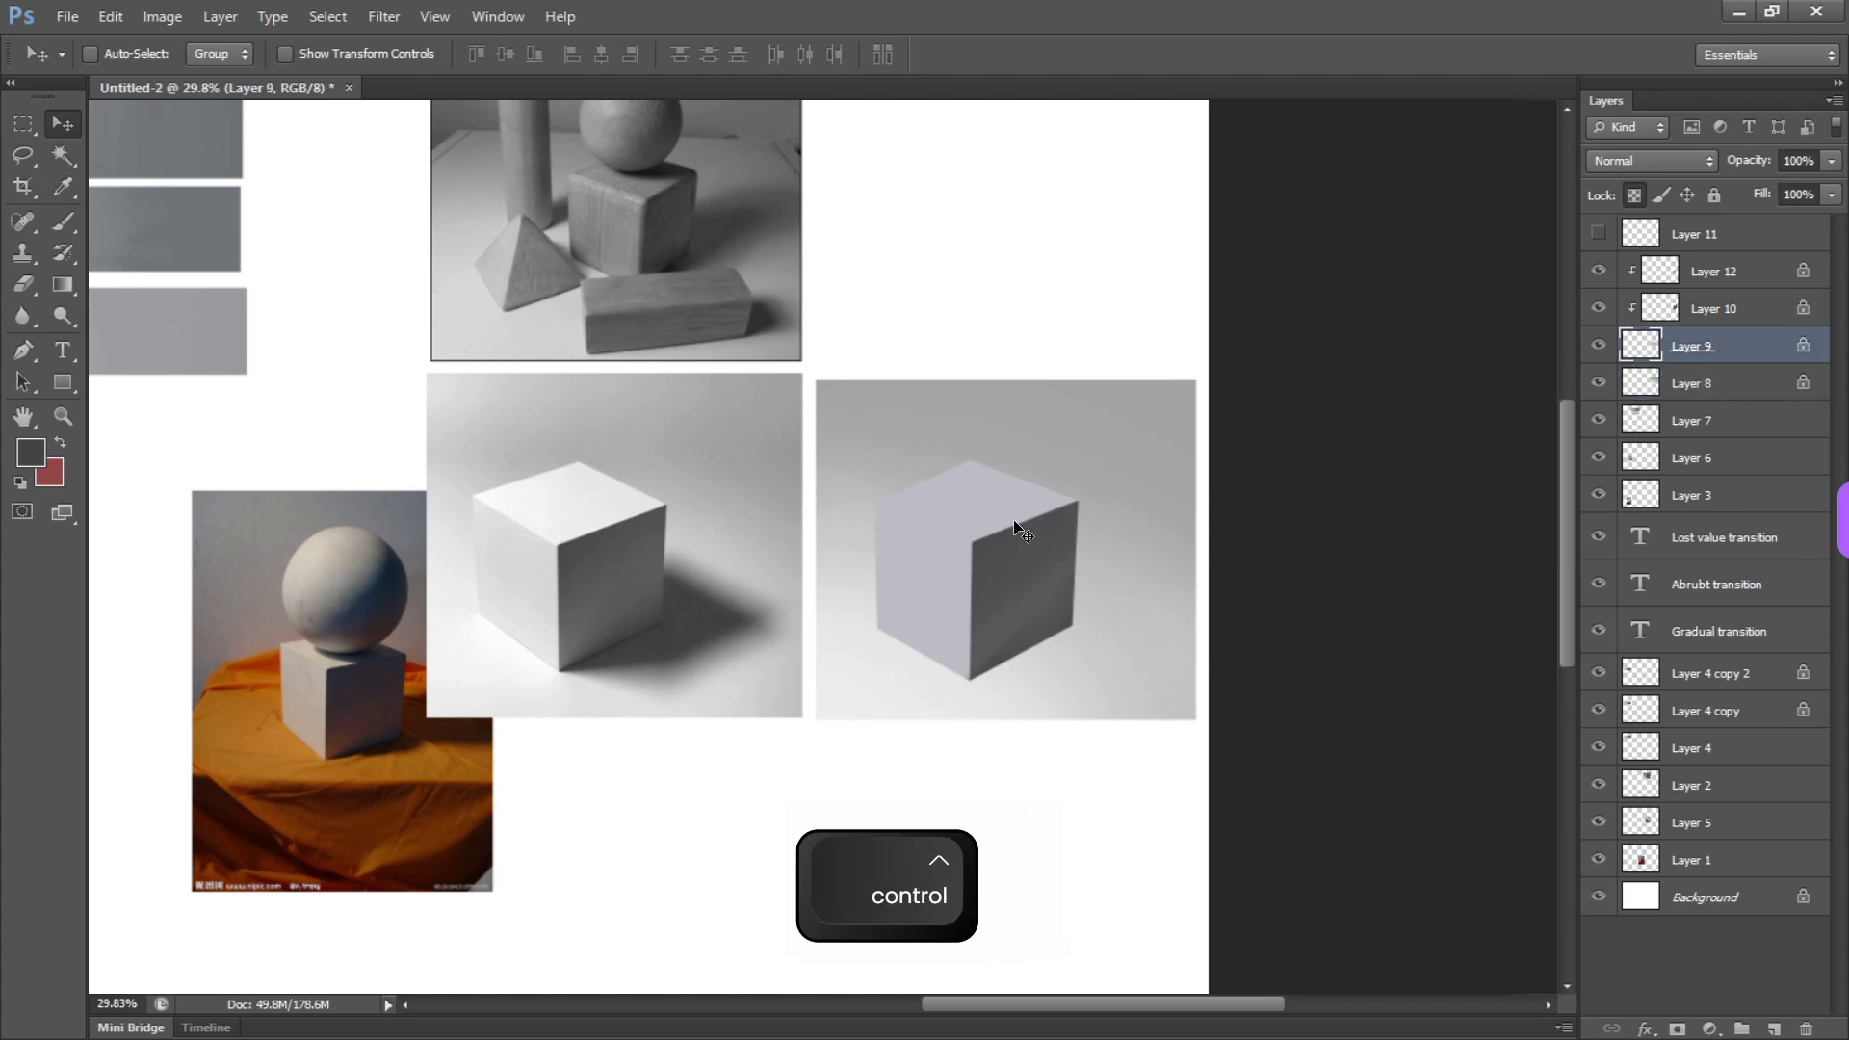
pyautogui.hotkey('ctrl', 'u')
pyautogui.moveTo(810, 532); pyautogui.dragTo(729, 536)
pyautogui.press('Return')
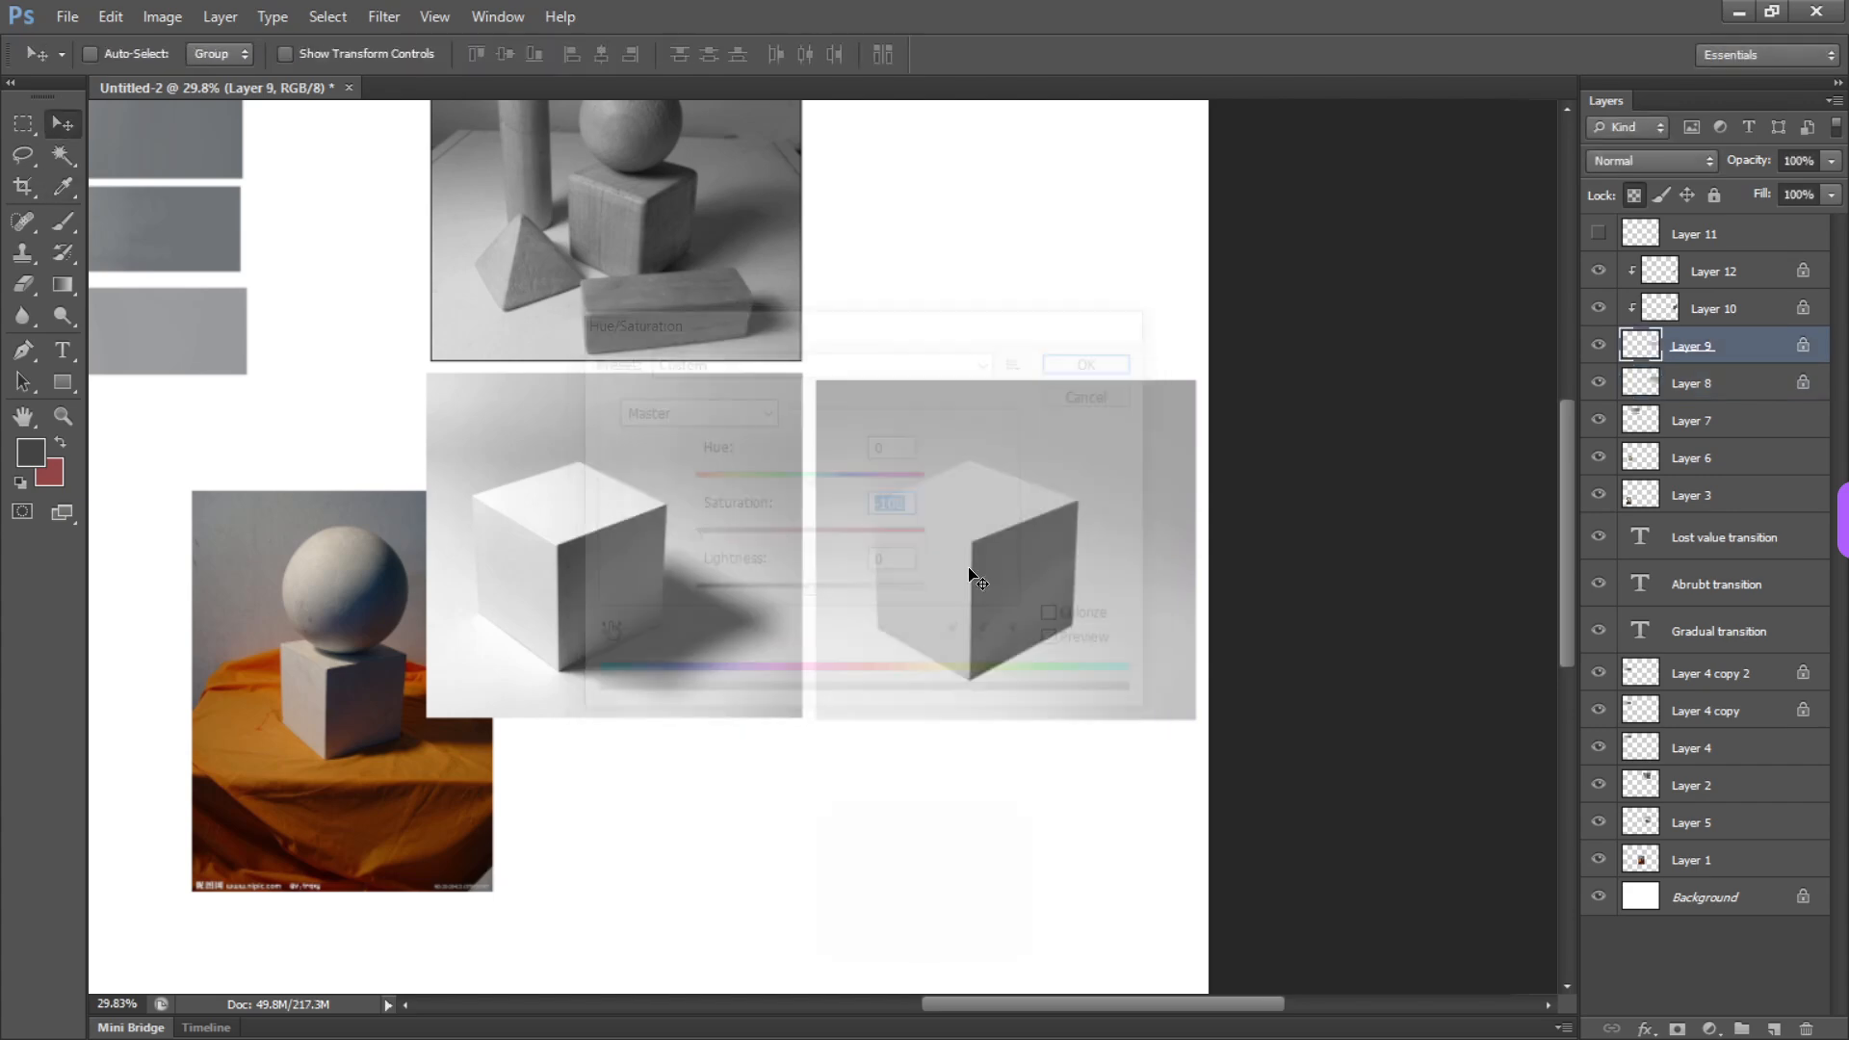
# Lasso around the painted cube's top face, following its two front edges with straight segments and looping loosely over the background
pyautogui.scroll(2, 984, 559)
pyautogui.moveTo(984, 559); pyautogui.dragTo(1082, 578)
pyautogui.press('l')
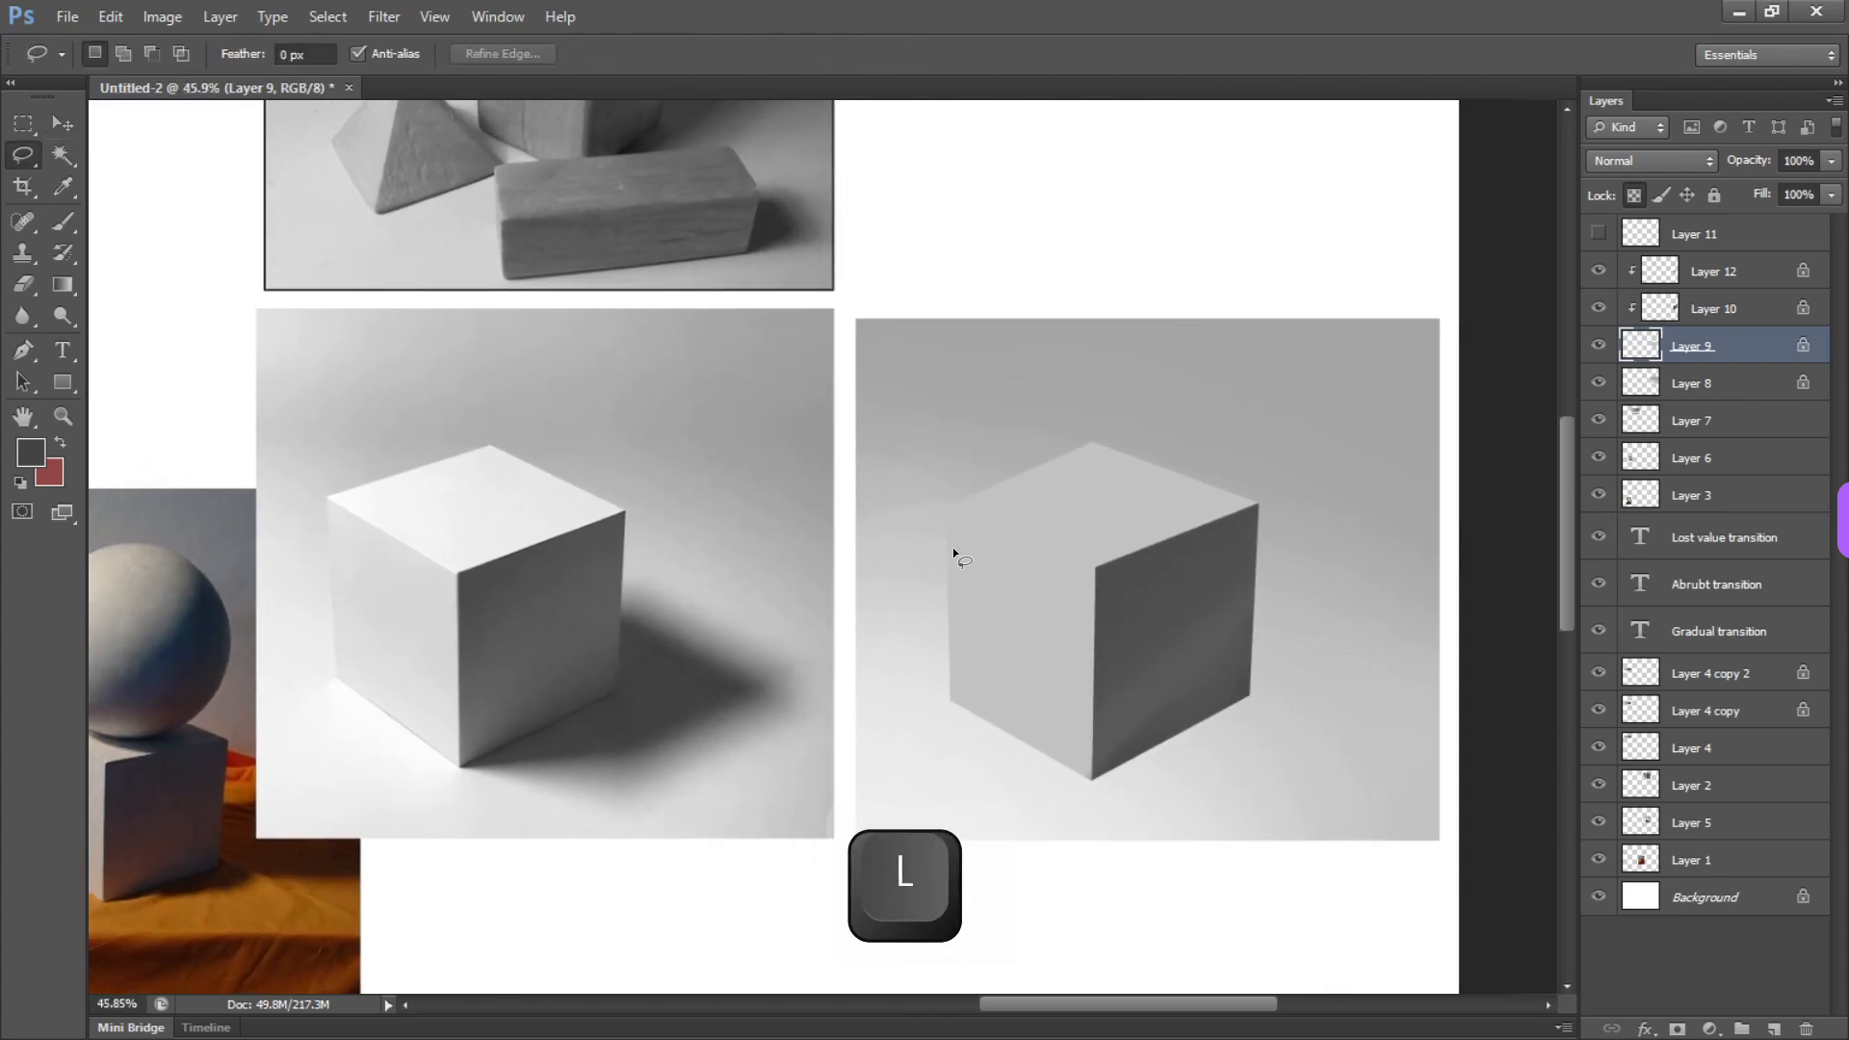
pyautogui.moveTo(890, 483); pyautogui.dragTo(920, 499)
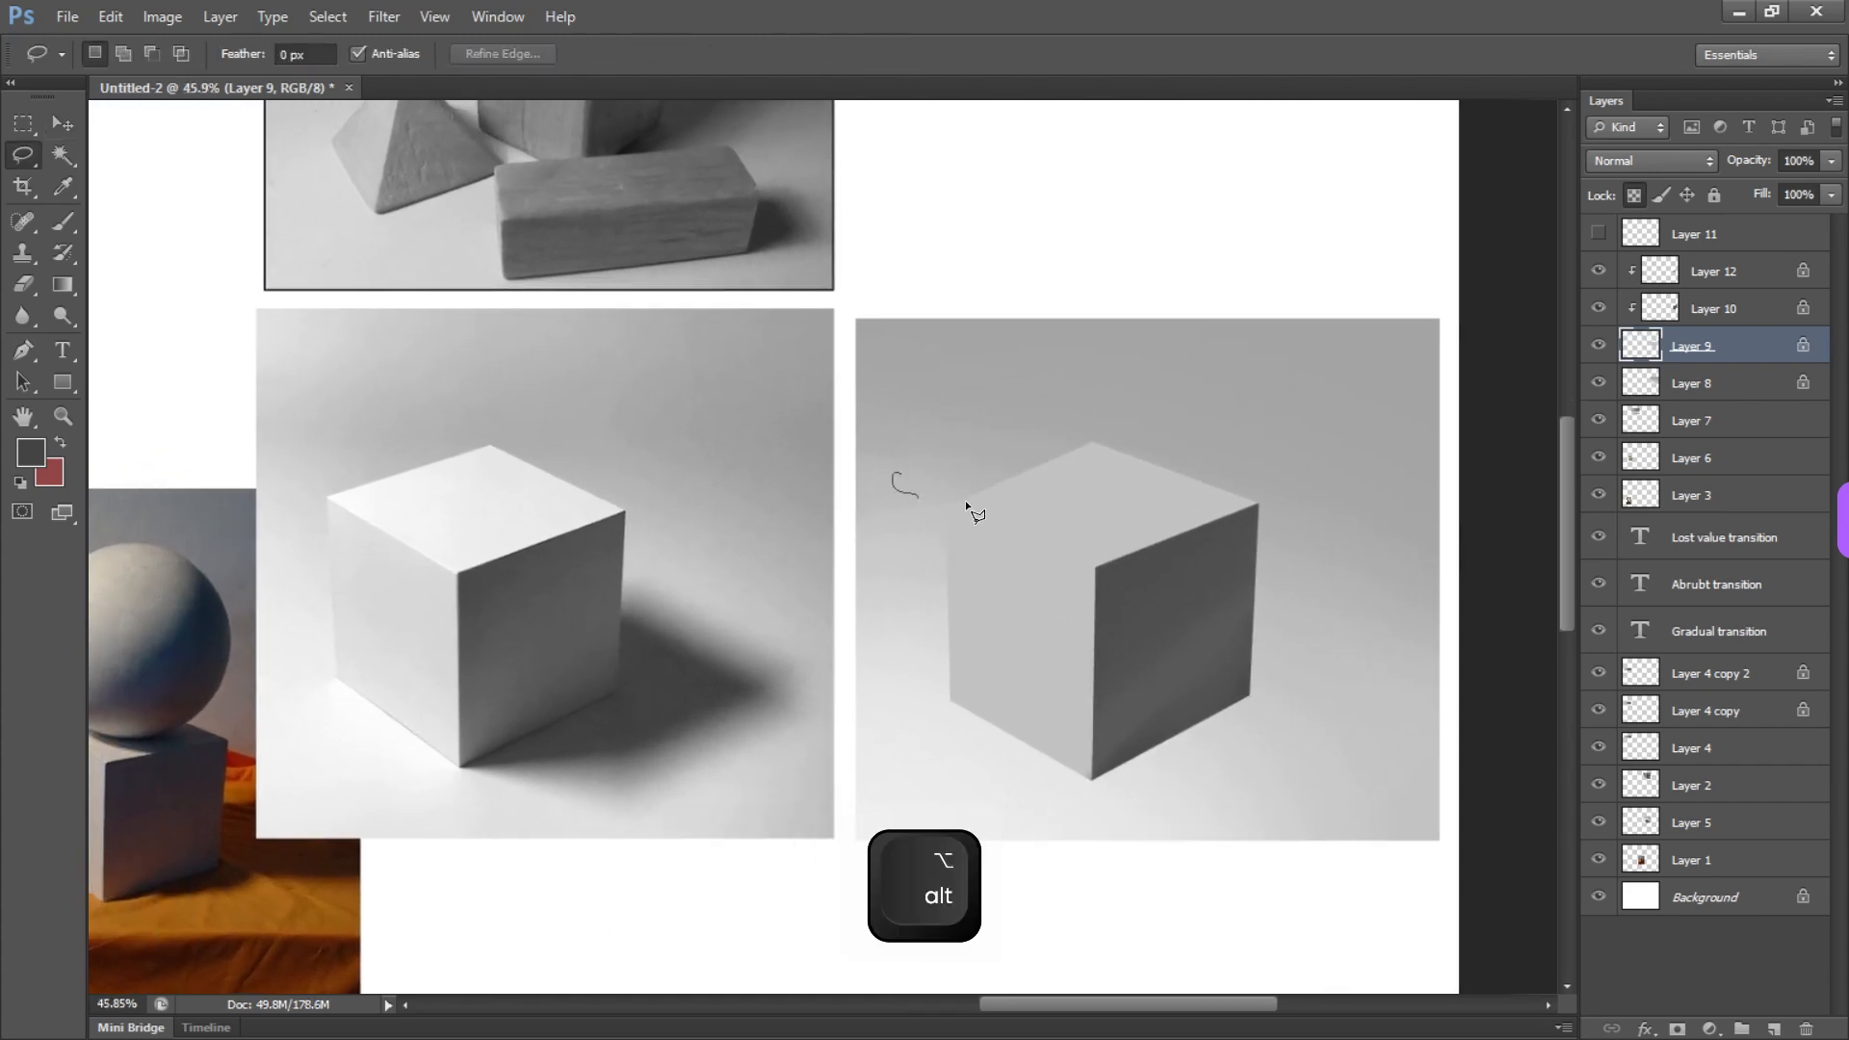
pyautogui.keyDown('alt'); pyautogui.click(1106, 576); pyautogui.keyUp('alt')
pyautogui.keyDown('alt'); pyautogui.click(1306, 550); pyautogui.keyUp('alt')
pyautogui.keyDown('alt'); pyautogui.click(1339, 446); pyautogui.keyUp('alt')
pyautogui.keyDown('alt'); pyautogui.click(1299, 404); pyautogui.keyUp('alt')
pyautogui.keyDown('alt'); pyautogui.click(1026, 333); pyautogui.keyUp('alt')
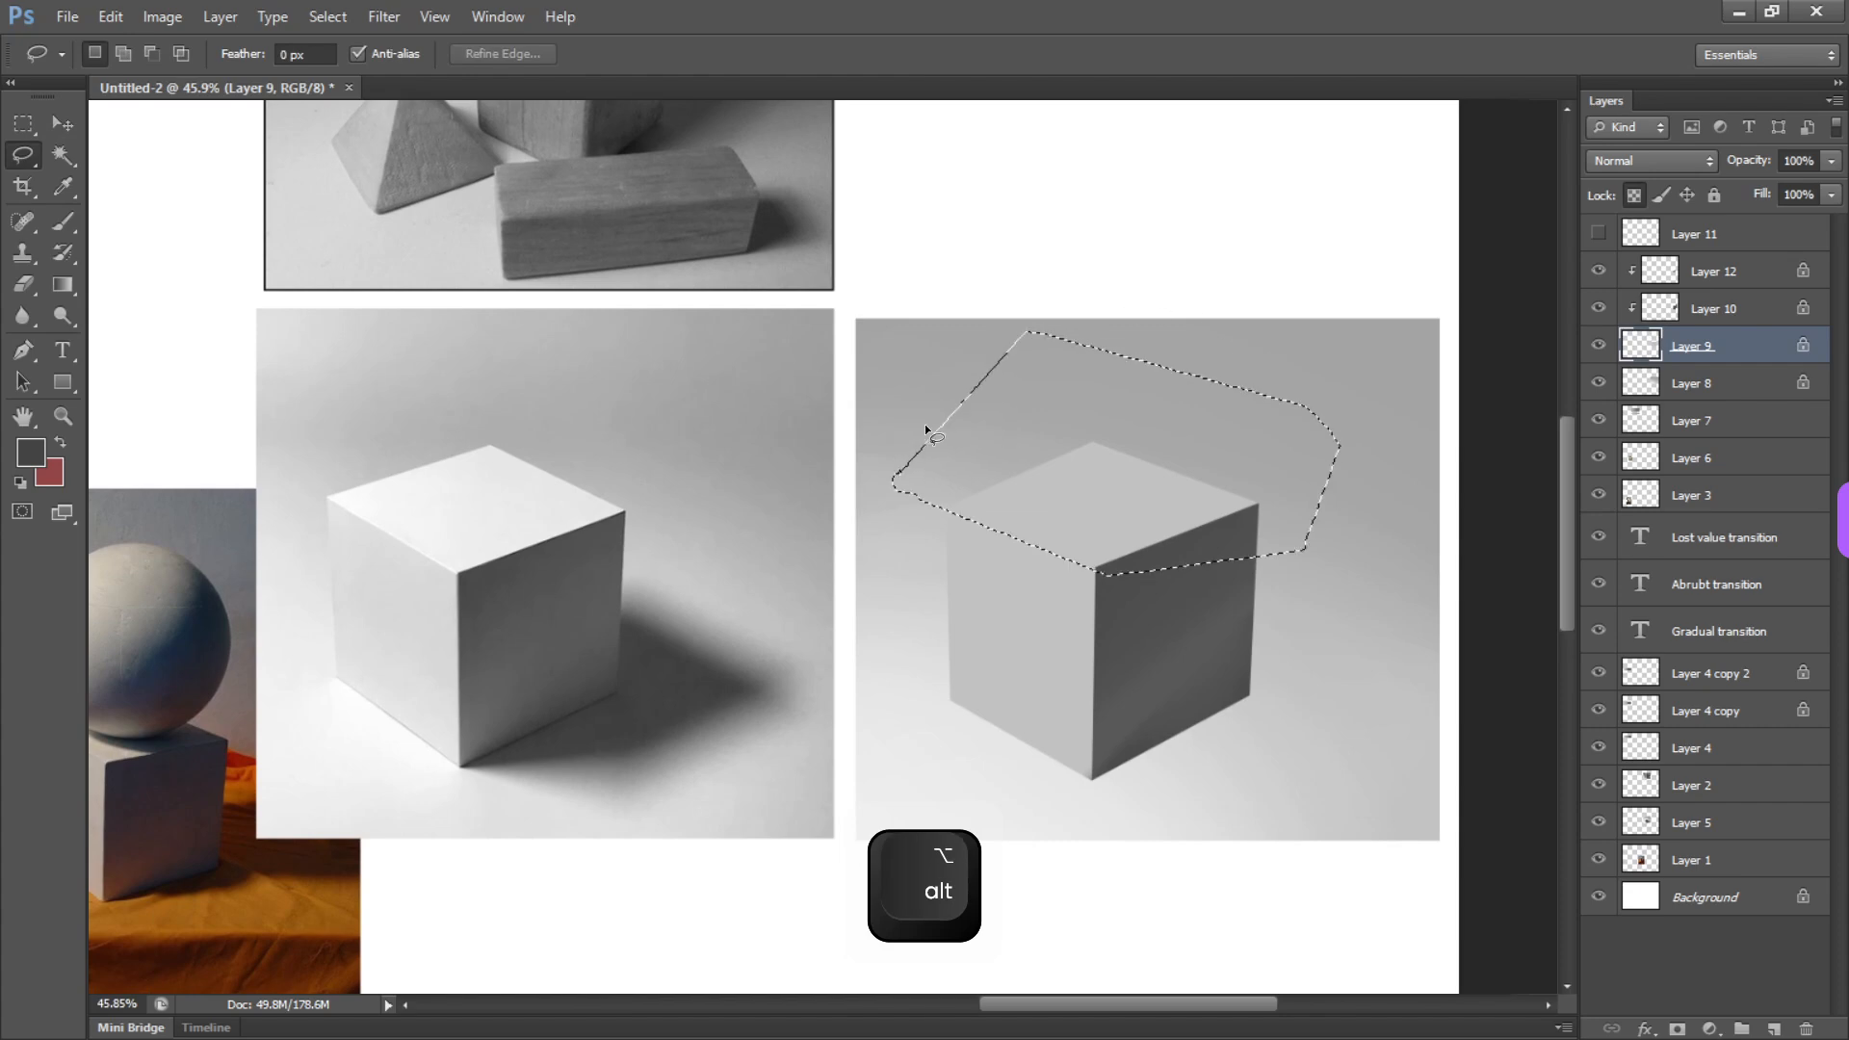
# Create a new layer clipped to Layer 9 and fill the top-face selection with the dark gray foreground color
pyautogui.hotkey('ctrl', 'shift', 'n')
pyautogui.press('Return')
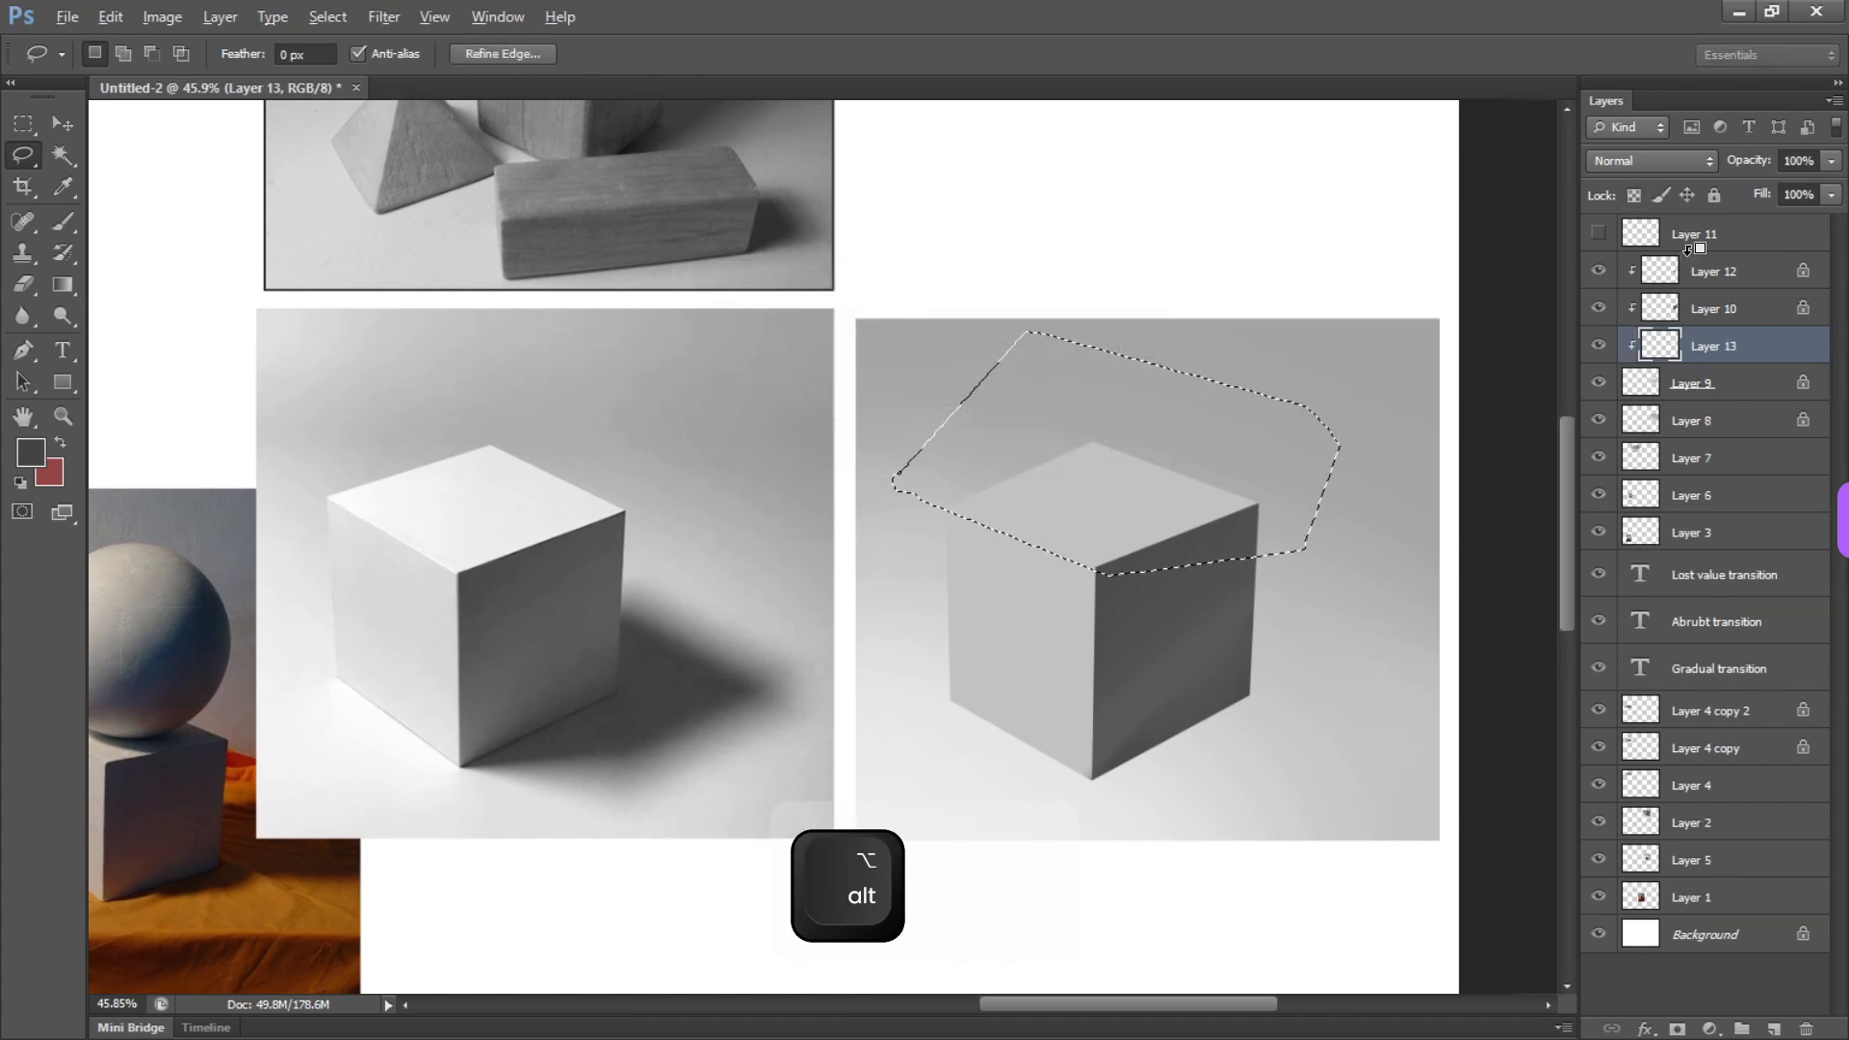
pyautogui.hotkey('alt', 'BackSpace')
# Lighten the filled top face with Hue/Saturation at a Lightness of +82 and clear the selection
pyautogui.hotkey('ctrl', 'u')
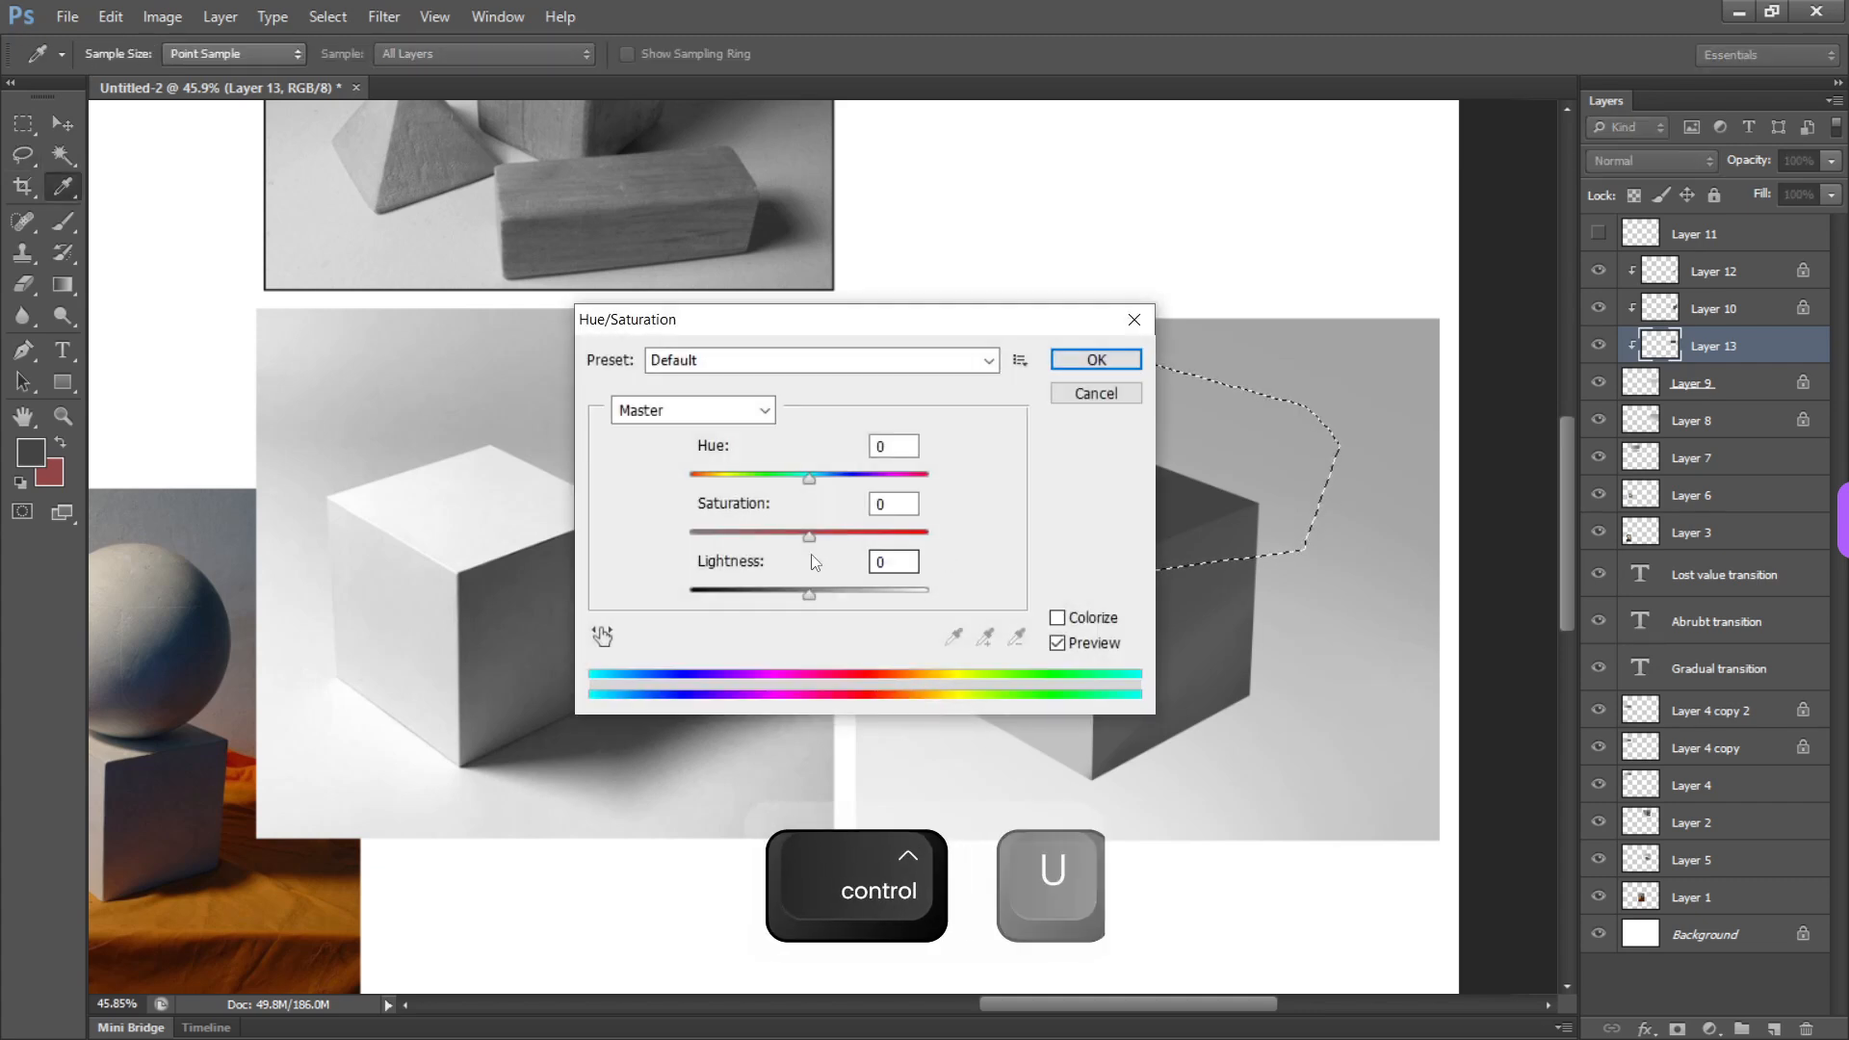
pyautogui.moveTo(813, 593); pyautogui.dragTo(877, 604)
pyautogui.moveTo(918, 321); pyautogui.dragTo(700, 124)
pyautogui.moveTo(663, 401); pyautogui.dragTo(684, 413)
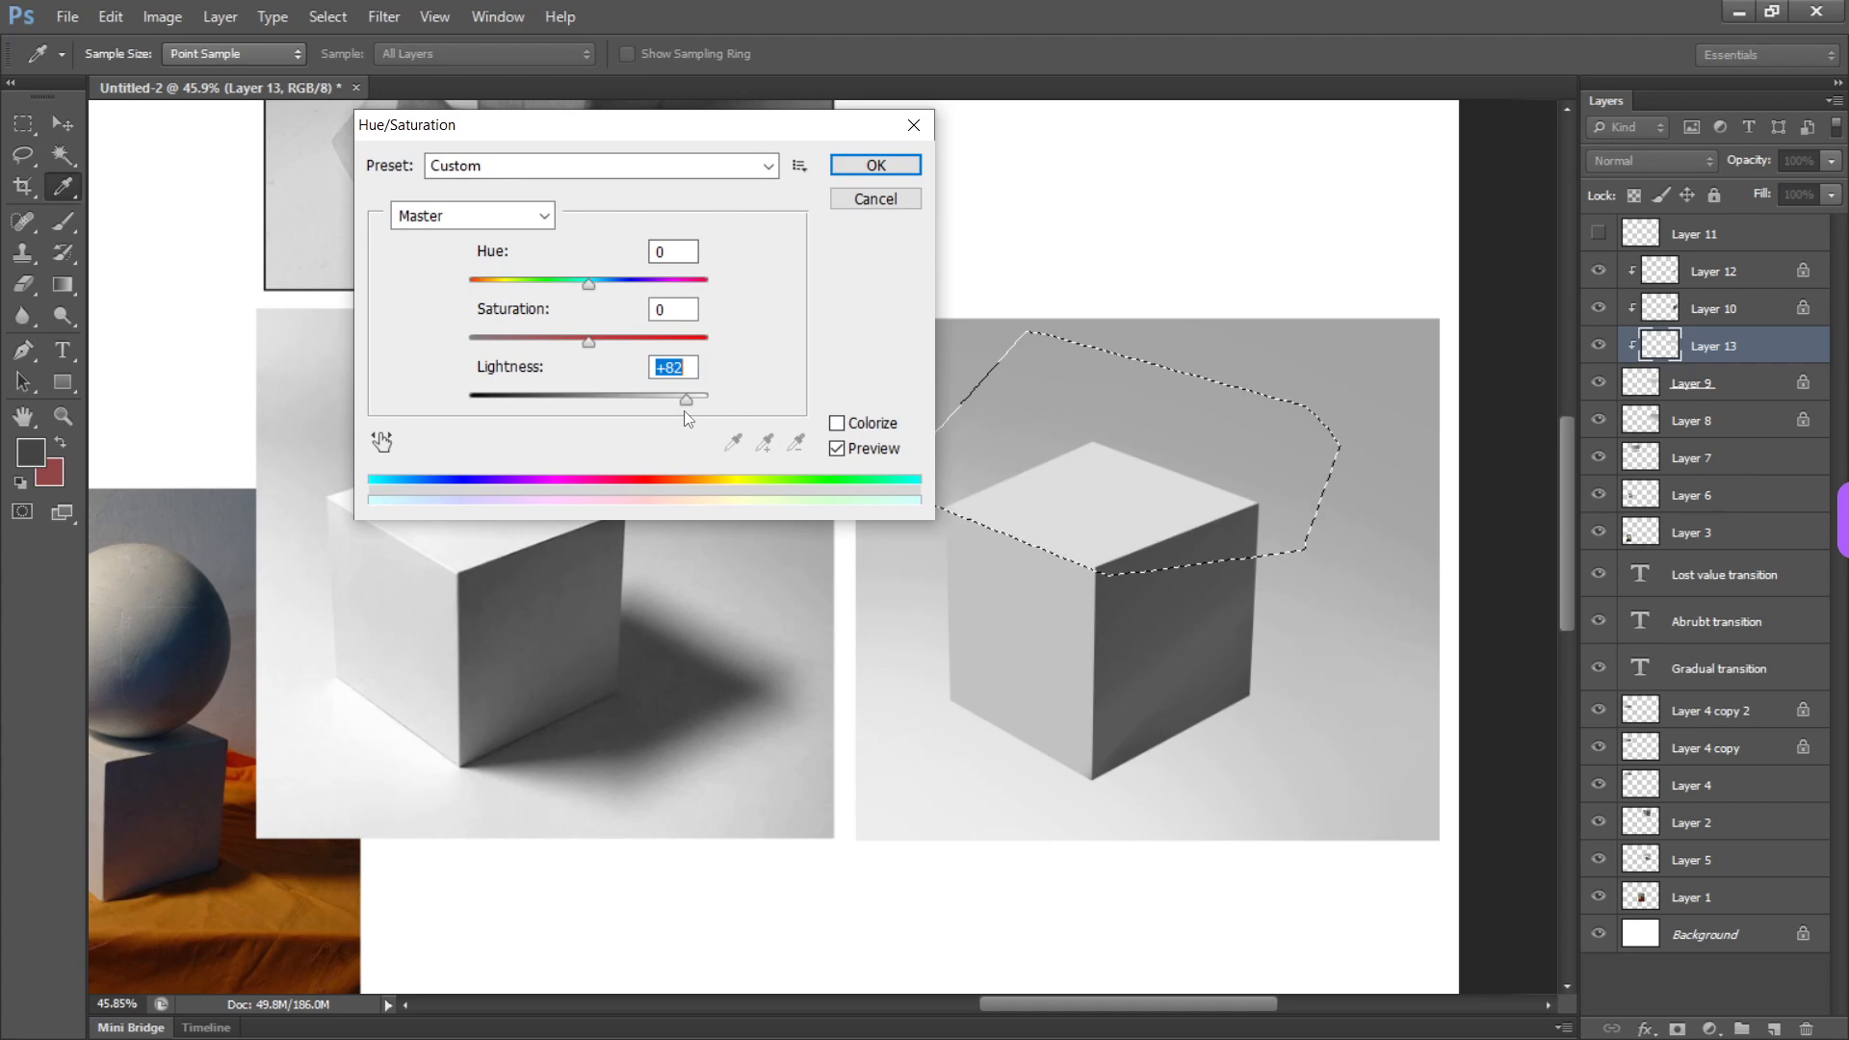
pyautogui.click(873, 165)
pyautogui.hotkey('ctrl', 'd')
# Lasso an angular cast-shadow shape running from the painted cube's bottom corner out across the ground beside the dark face
pyautogui.moveTo(1123, 578); pyautogui.dragTo(1040, 501)
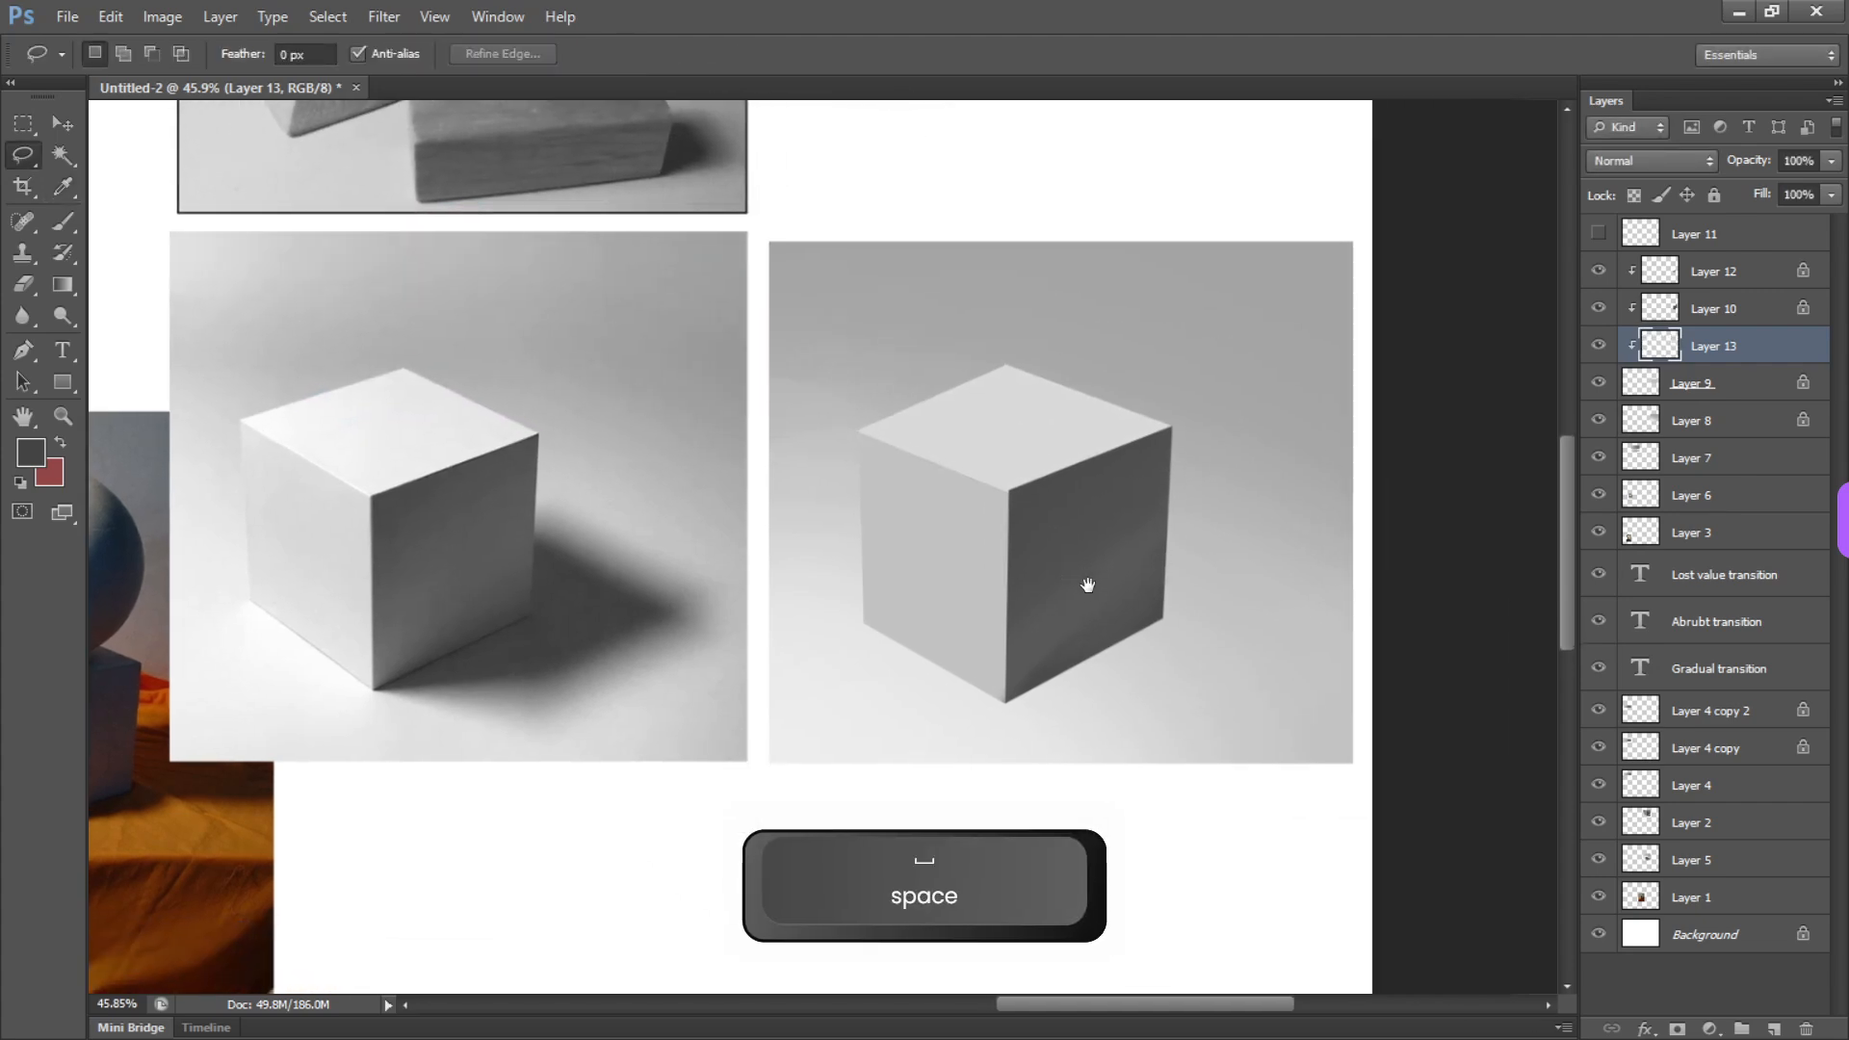
pyautogui.press('l')
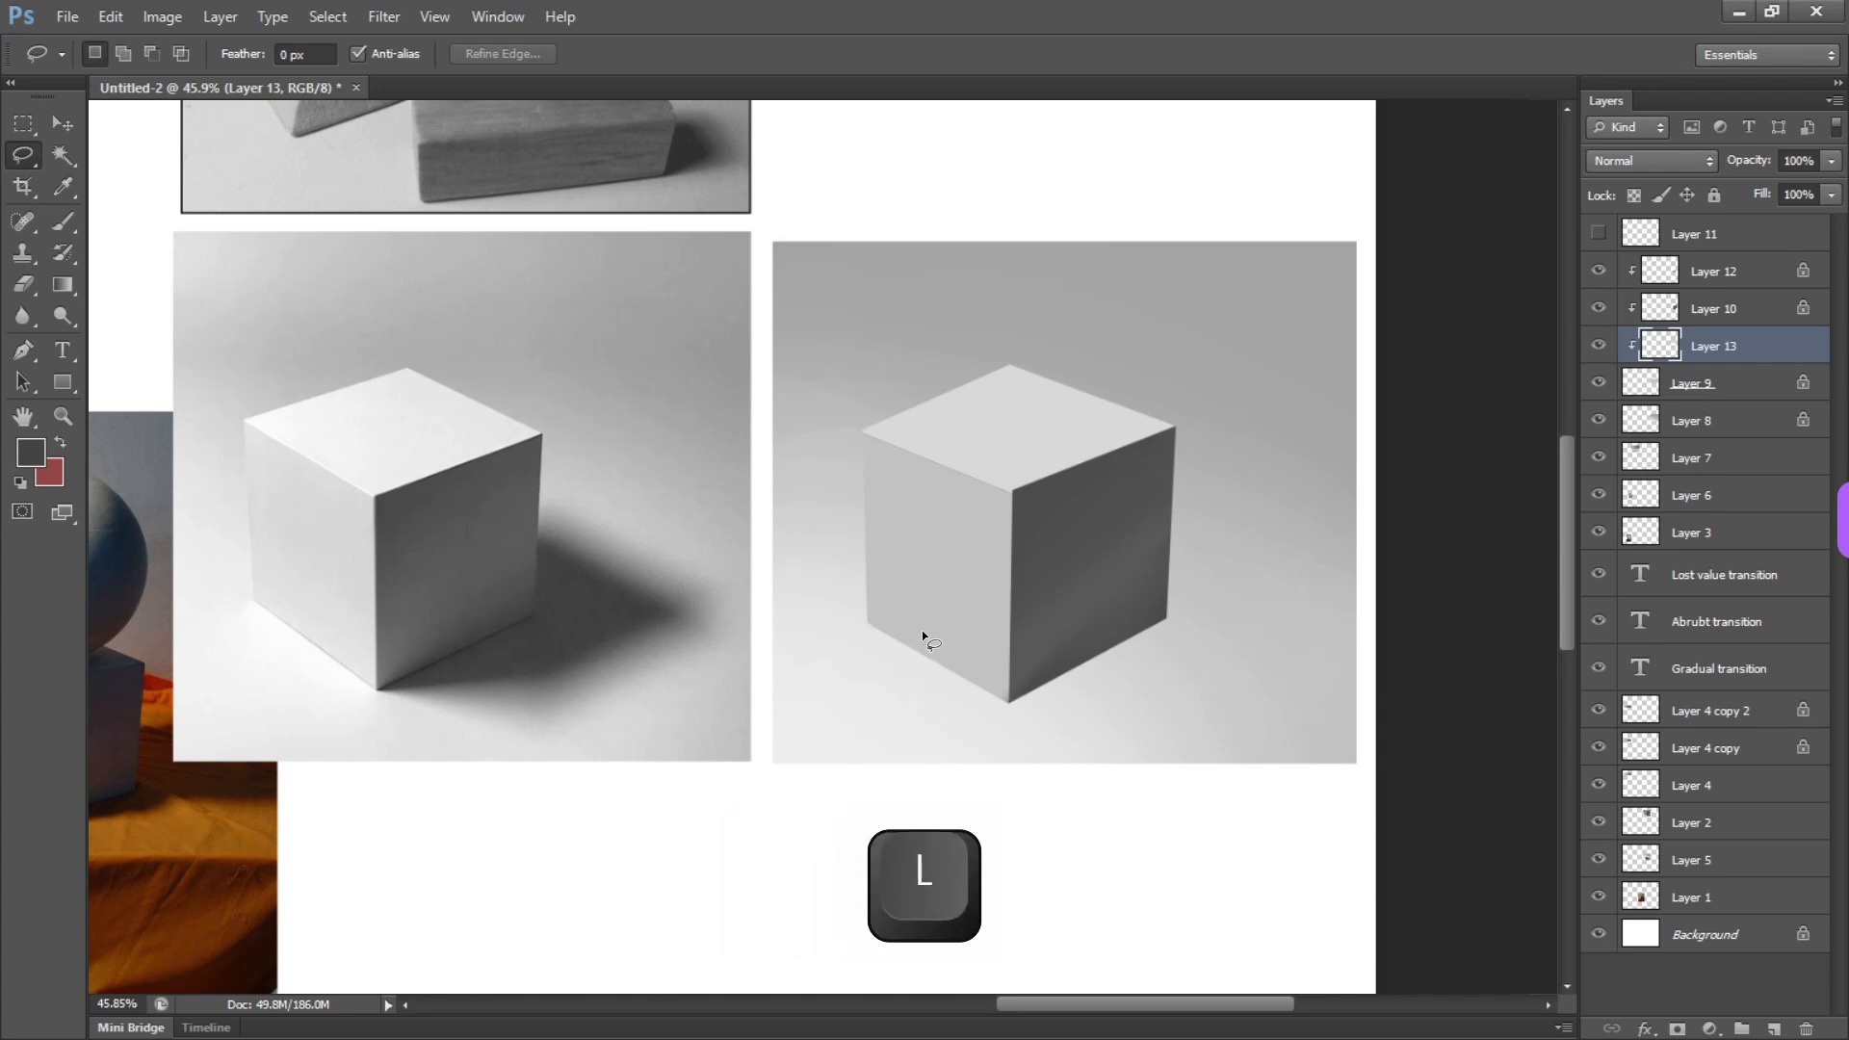
pyautogui.press('alt')
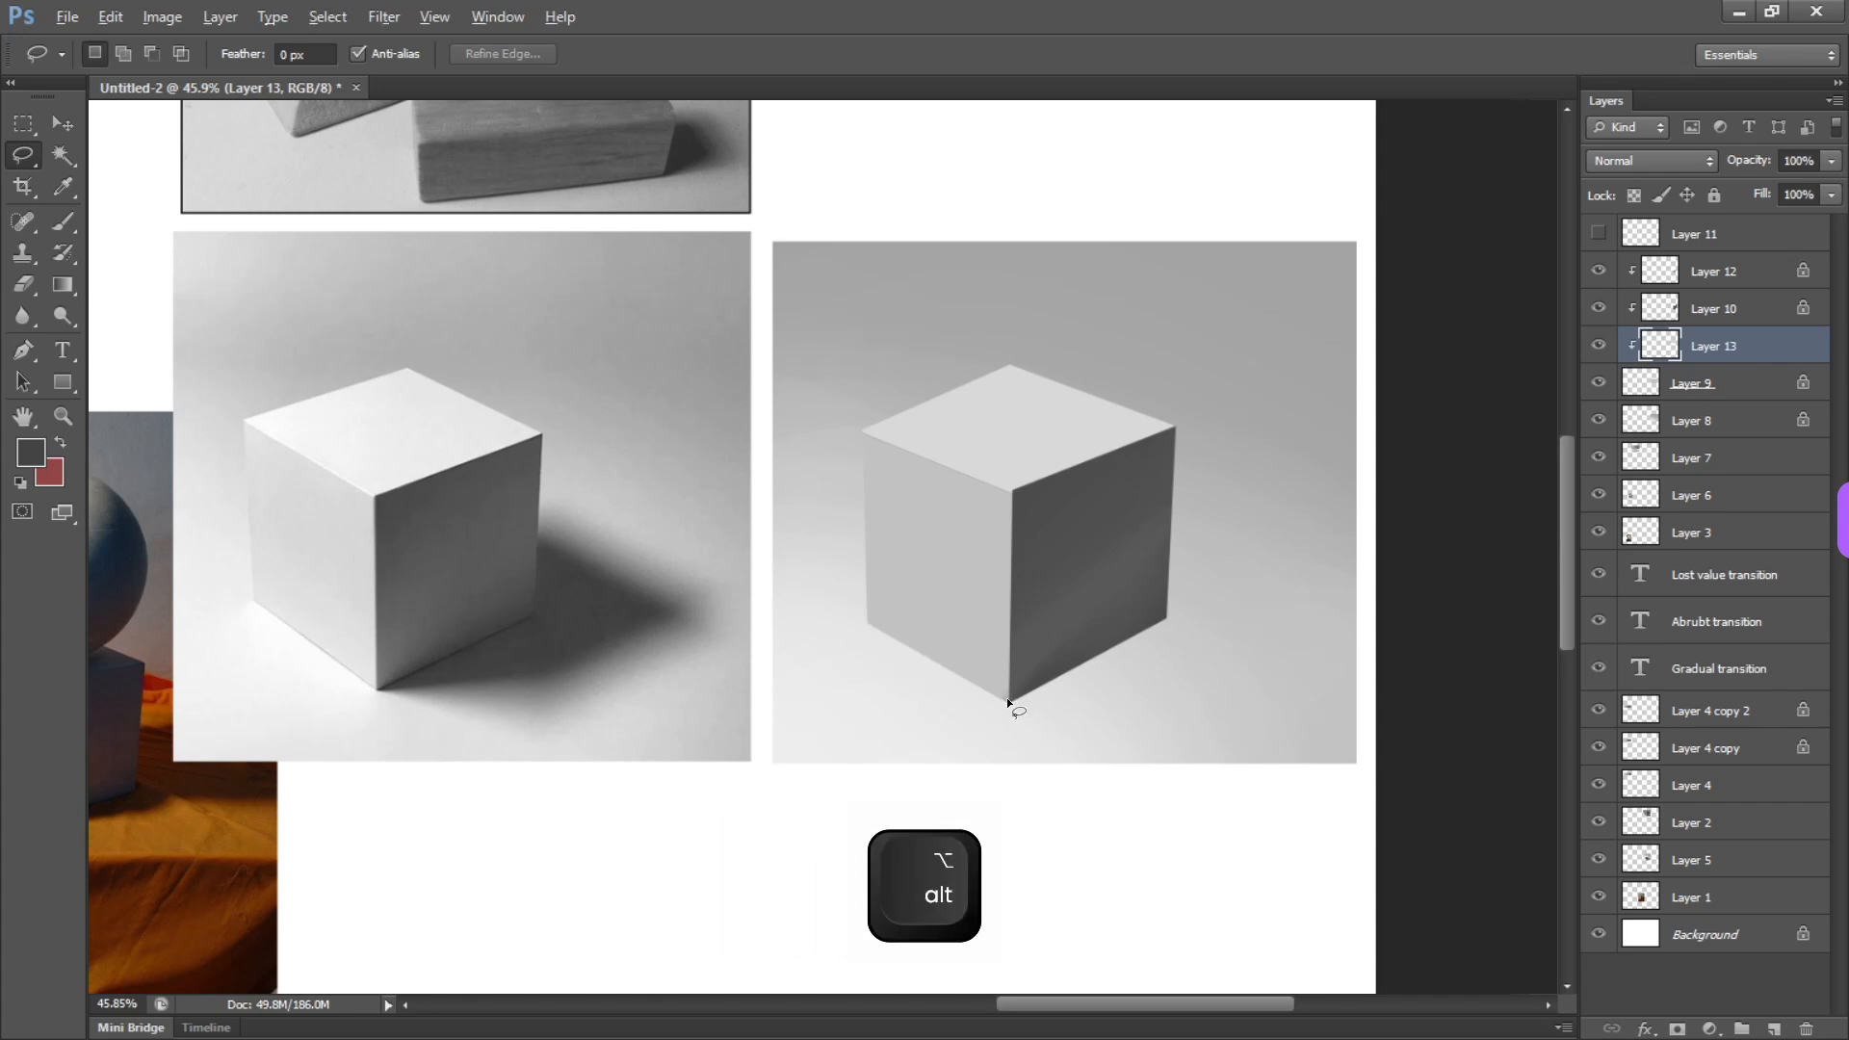
pyautogui.keyDown('alt'); pyautogui.click(1007, 697); pyautogui.keyUp('alt')
pyautogui.keyDown('alt'); pyautogui.click(1202, 684); pyautogui.keyUp('alt')
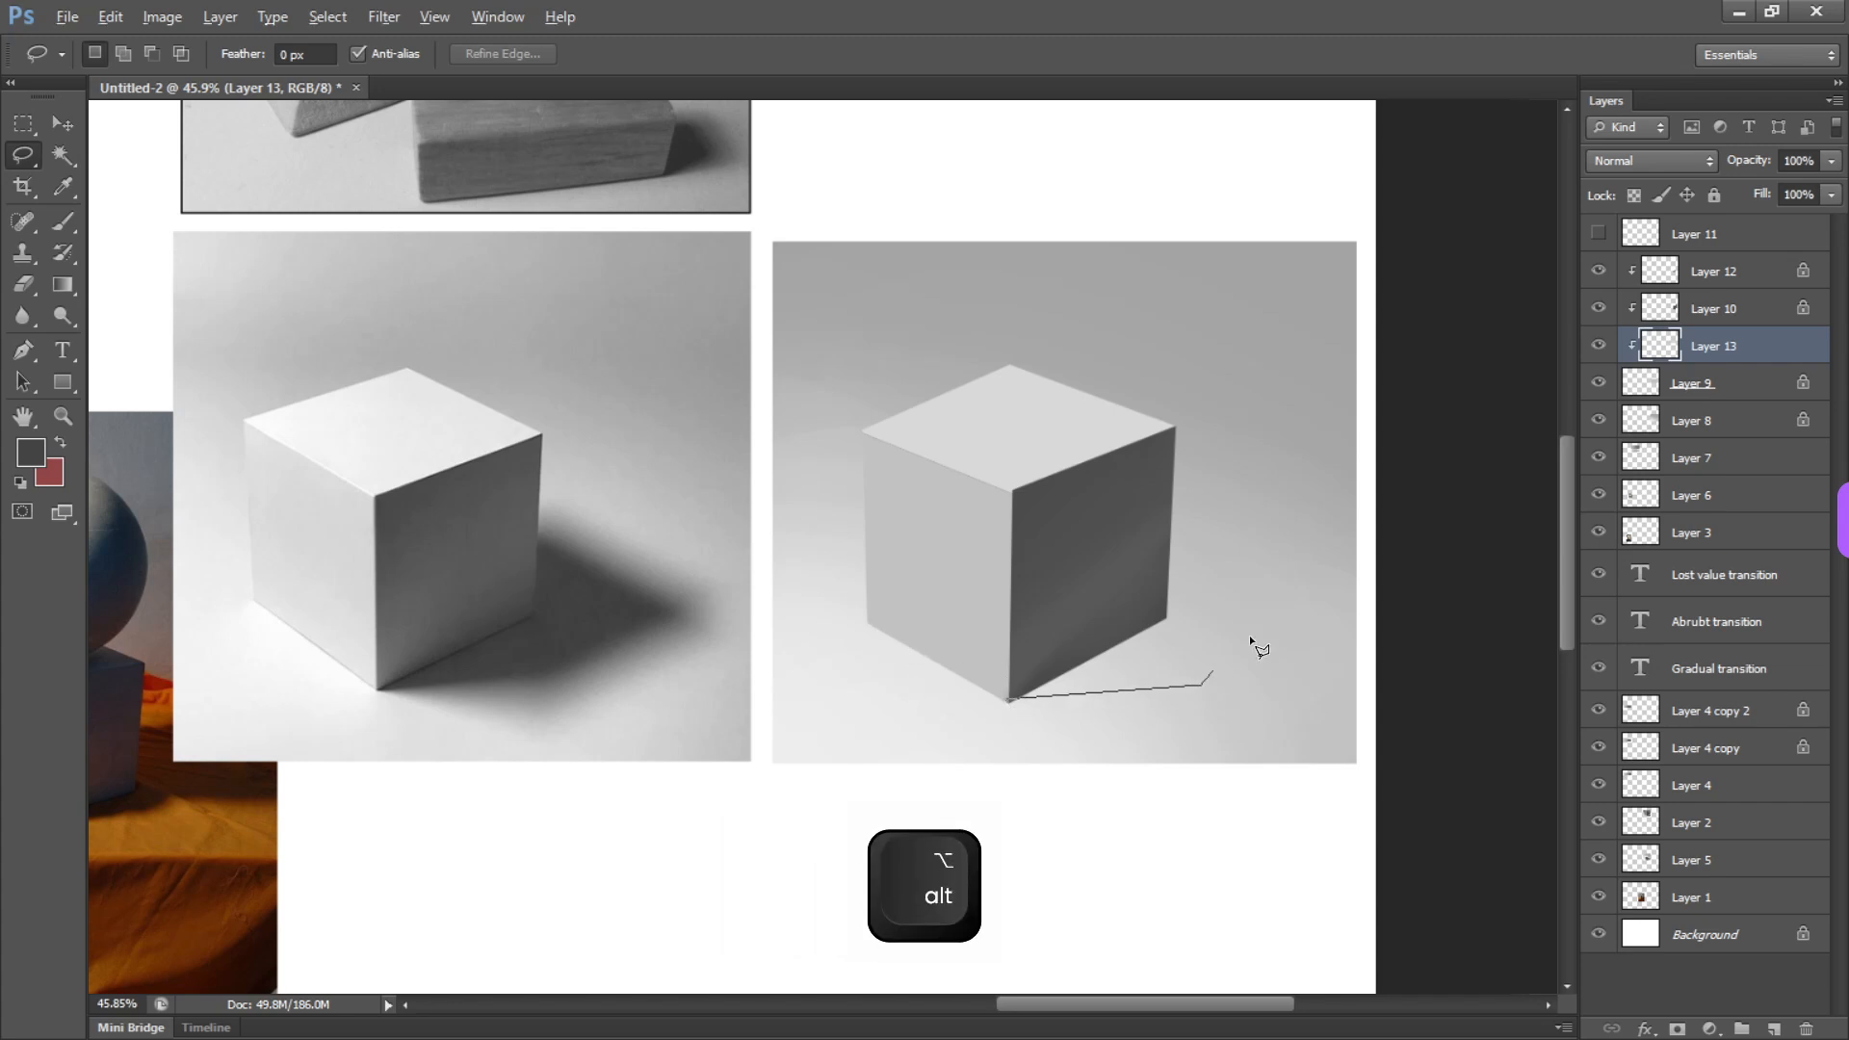
pyautogui.keyDown('alt'); pyautogui.click(1315, 603); pyautogui.keyUp('alt')
pyautogui.moveTo(1090, 511); pyautogui.dragTo(1008, 697)
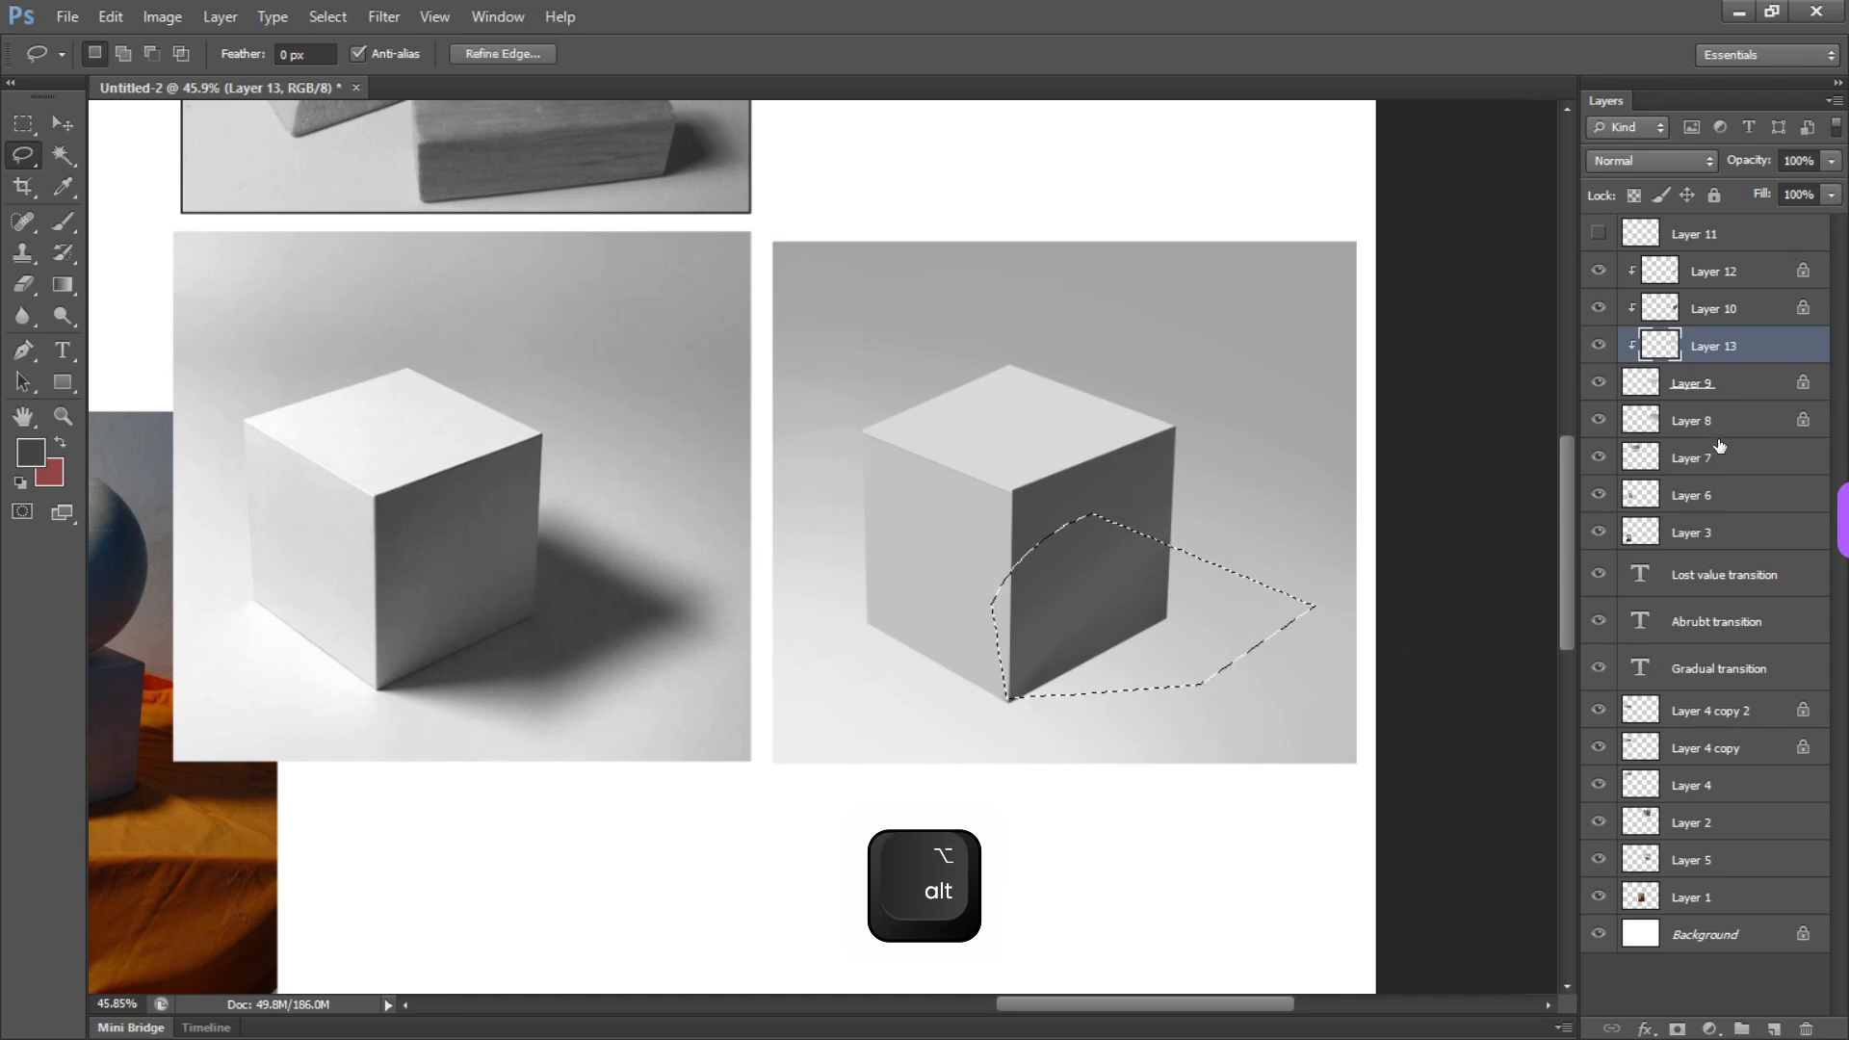
# Fill the shadow selection with dark gray on a new layer directly above Layer 8 and clear the selection
pyautogui.click(1692, 421)
pyautogui.hotkey('ctrl', 'shift', 'n')
pyautogui.press('Return')
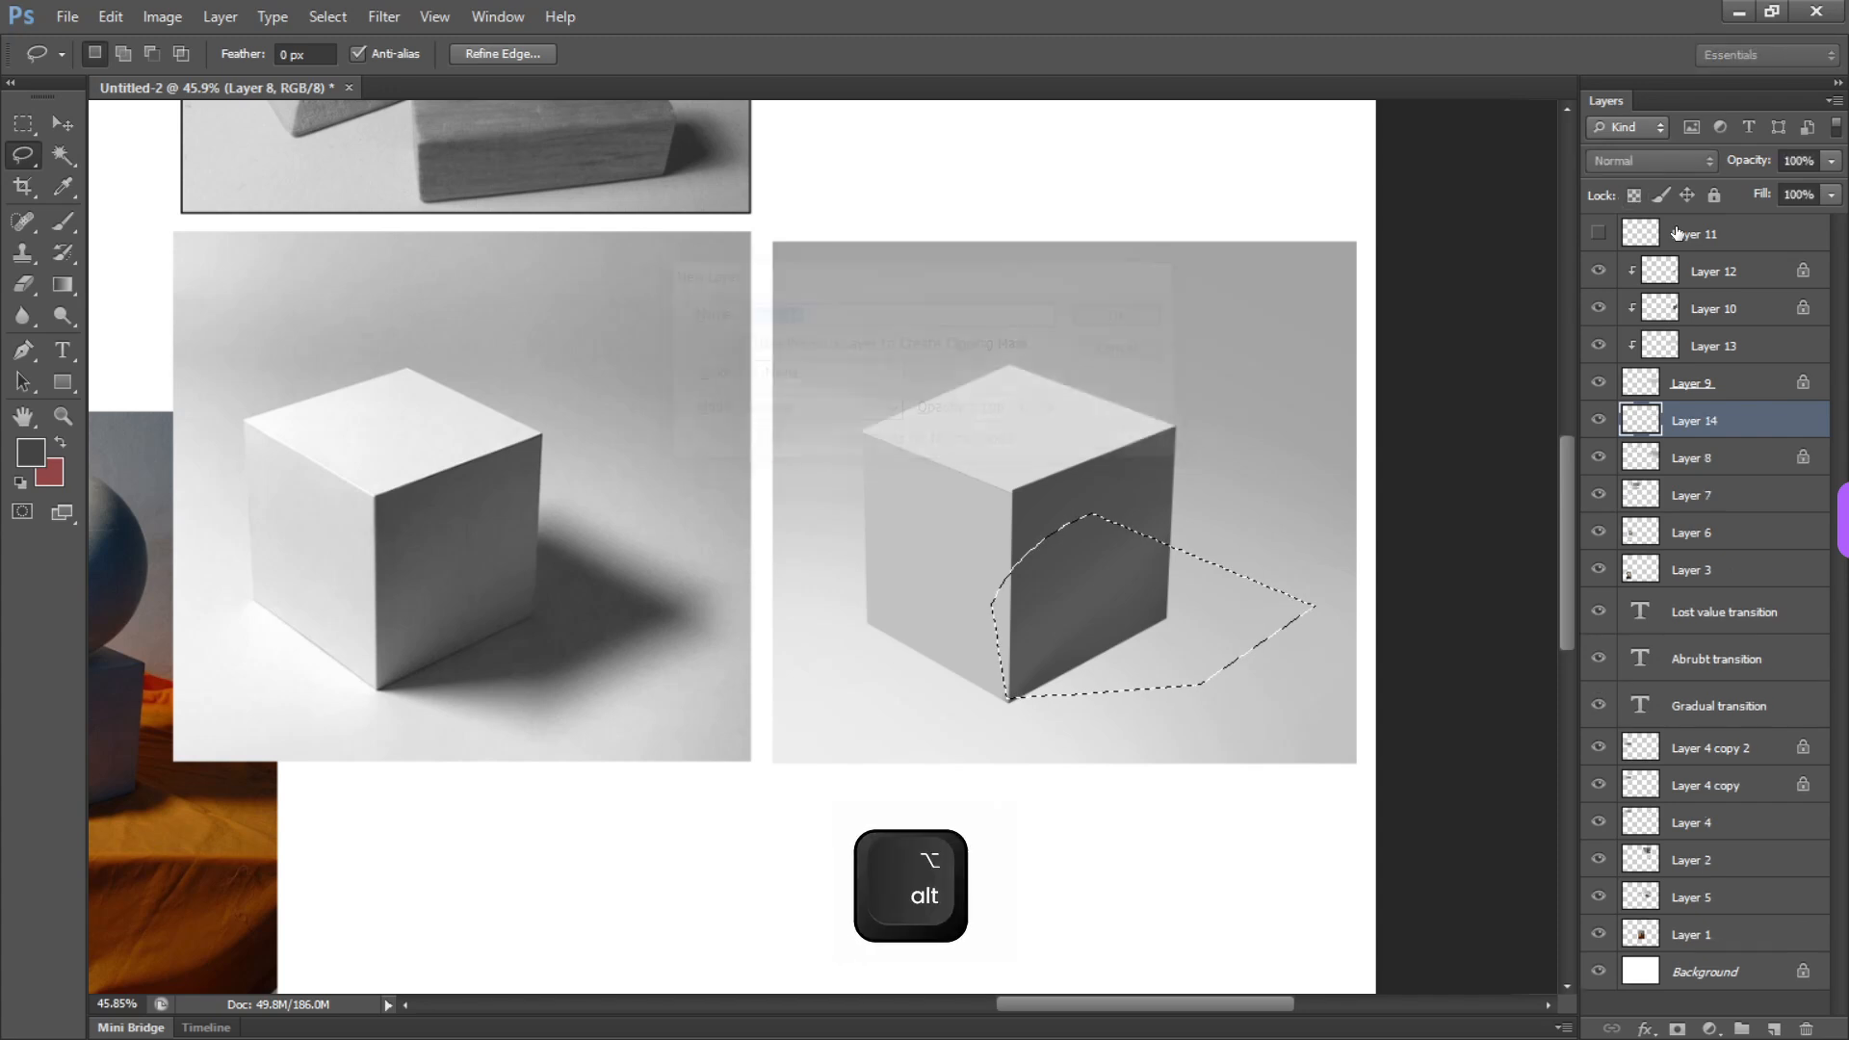
pyautogui.hotkey('alt', 'BackSpace')
pyautogui.hotkey('ctrl', 'd')
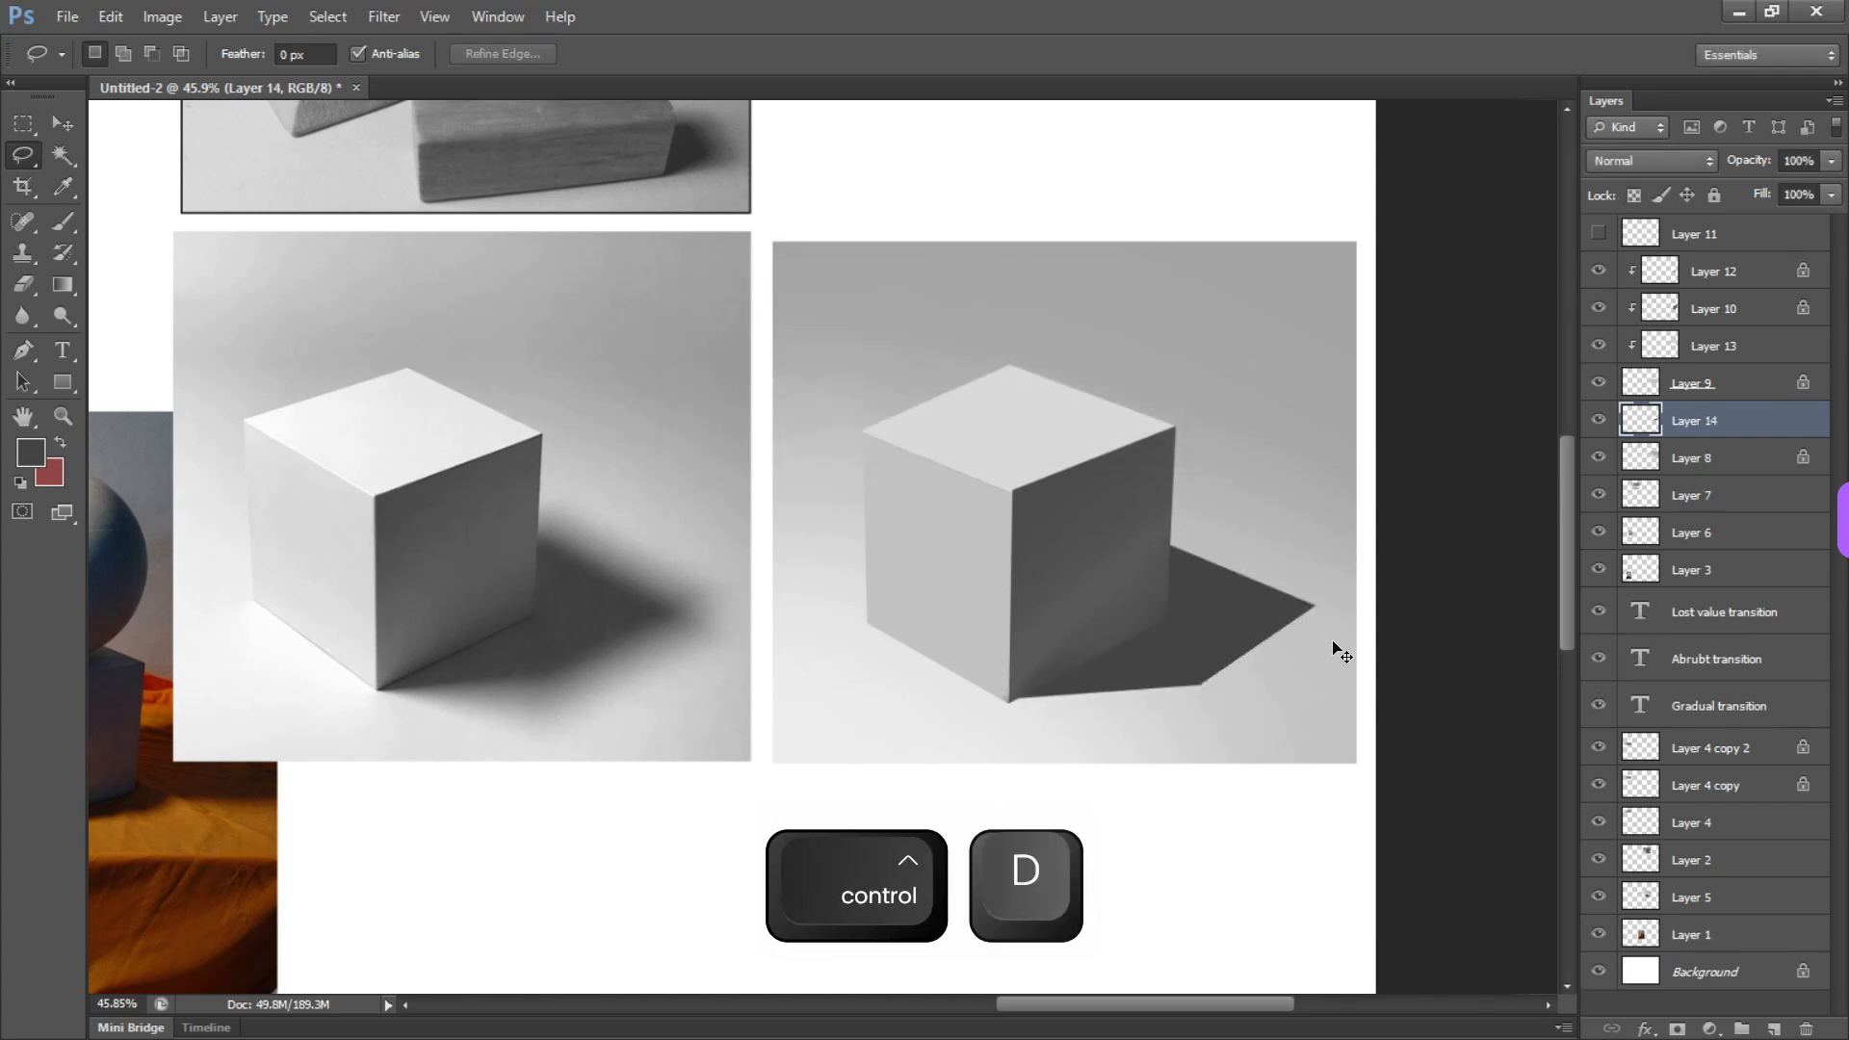
pyautogui.hotkey('ctrl', 'u')
pyautogui.press('Escape')
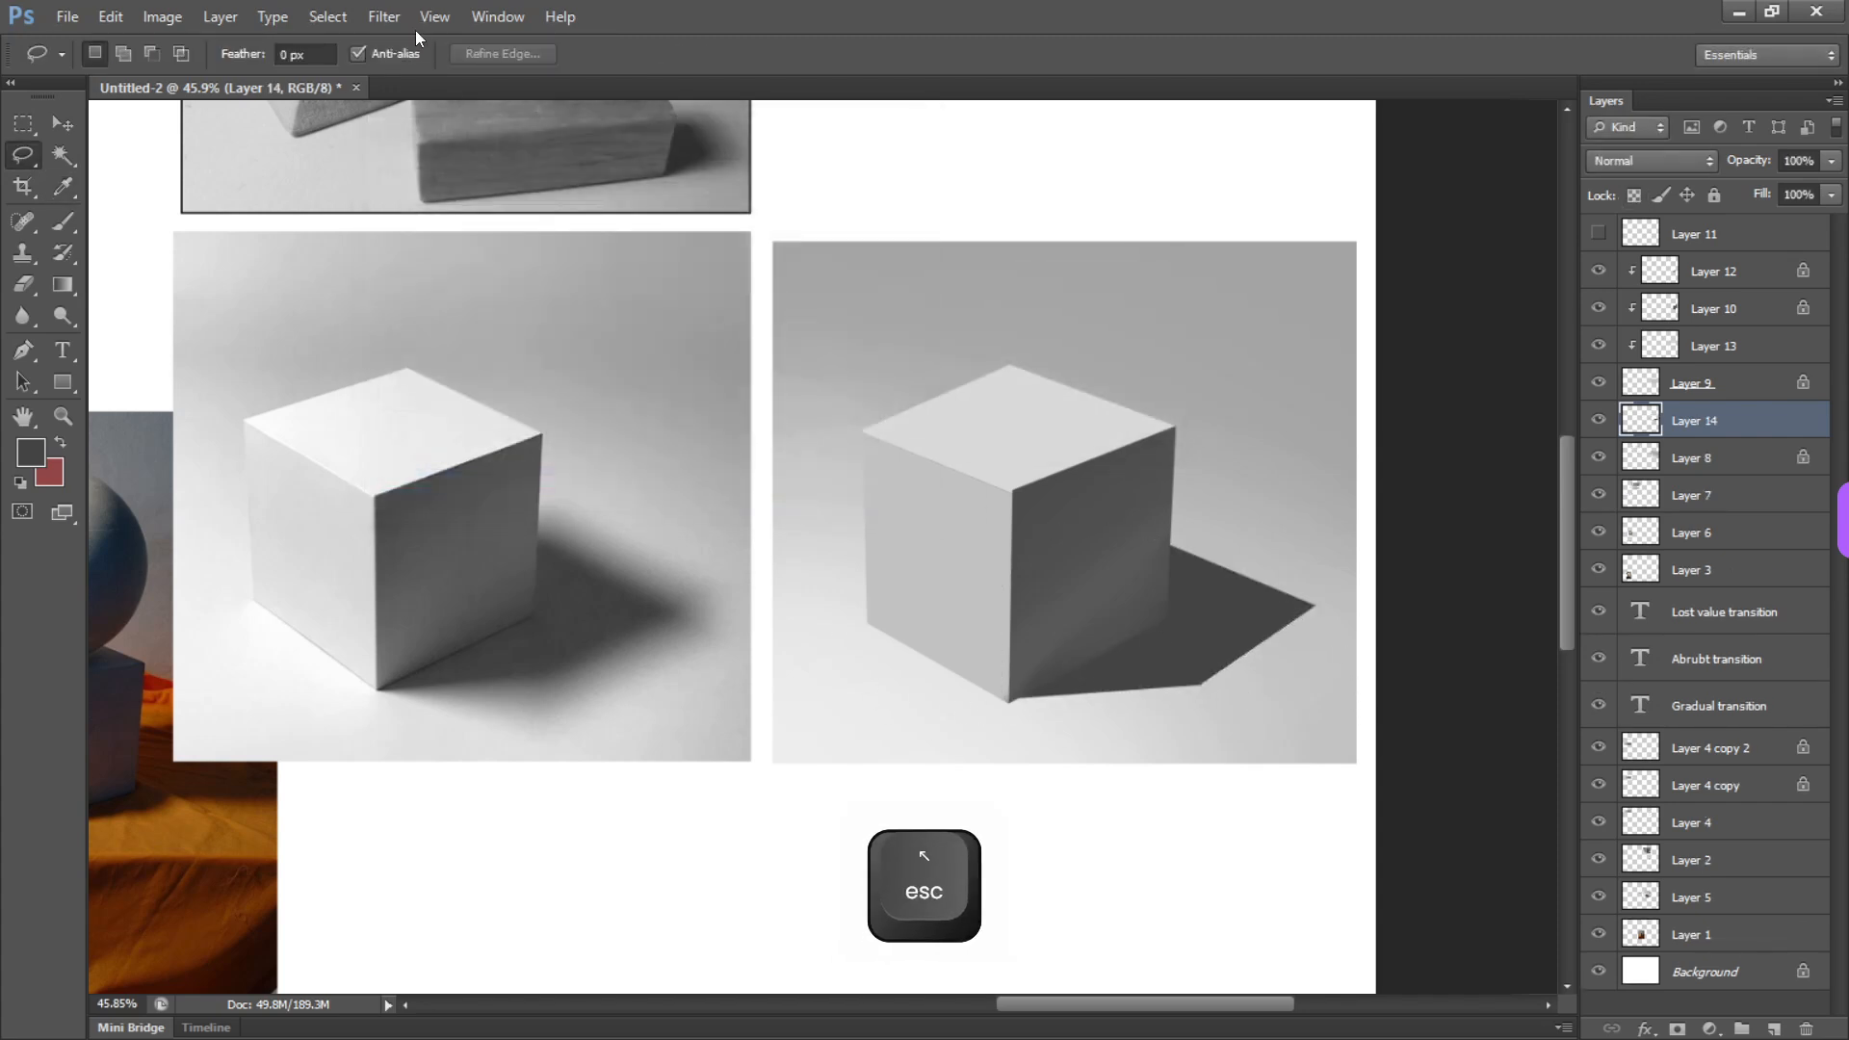
# Soften the cast shadow on Layer 14 with a Gaussian Blur of 16.8 pixels radius
pyautogui.click(372, 20)
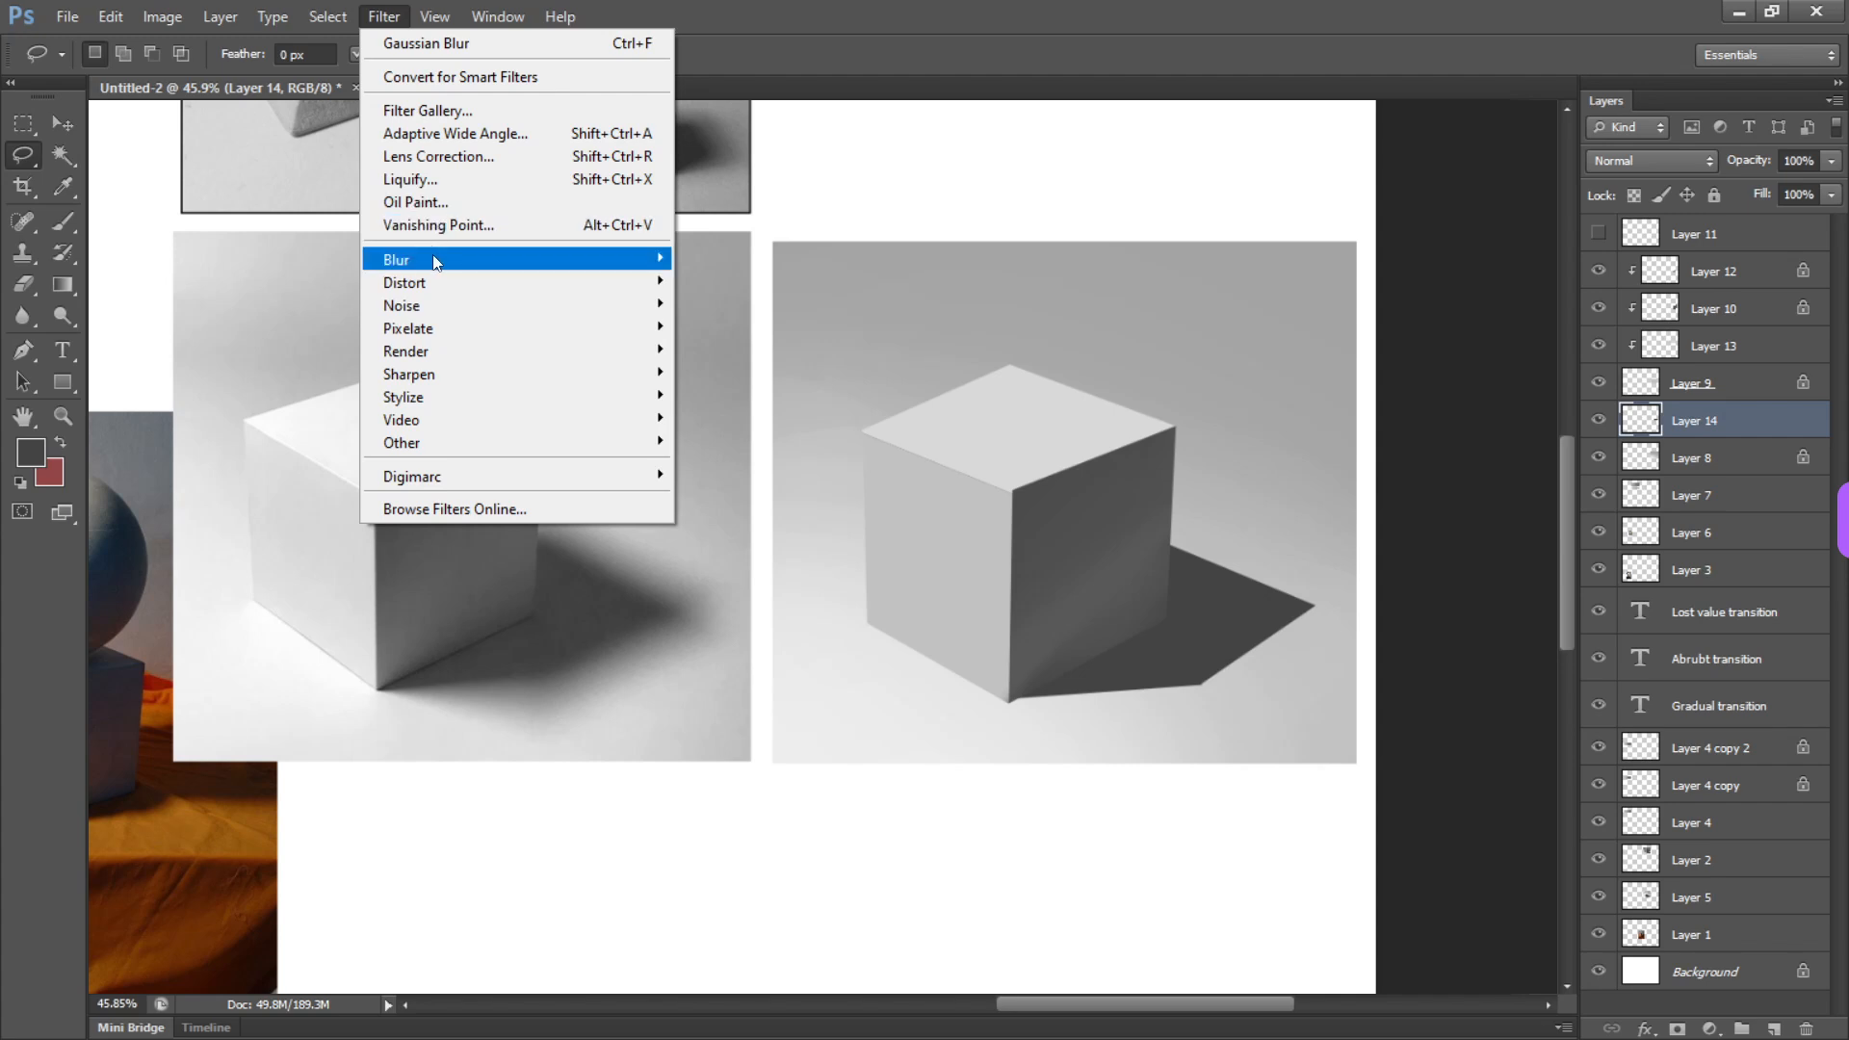
pyautogui.moveTo(465, 268)
pyautogui.click(789, 431)
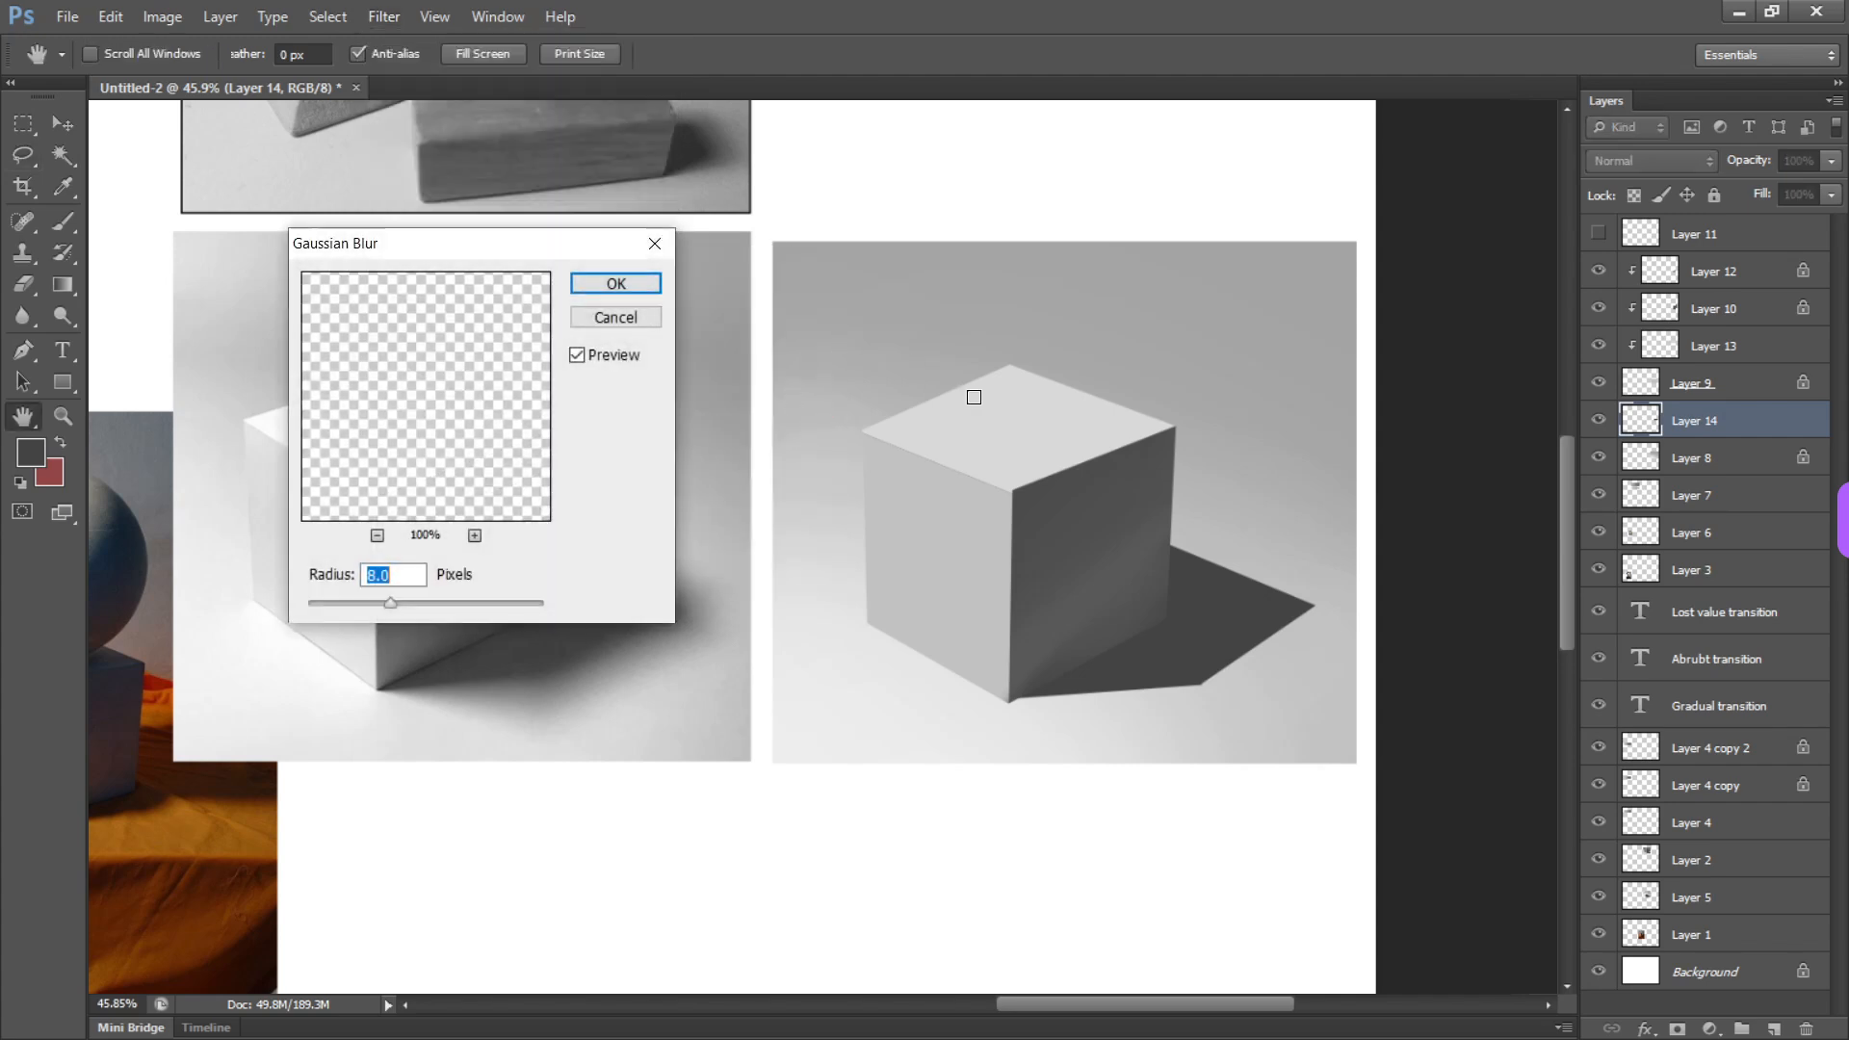
pyautogui.moveTo(411, 599); pyautogui.dragTo(420, 601)
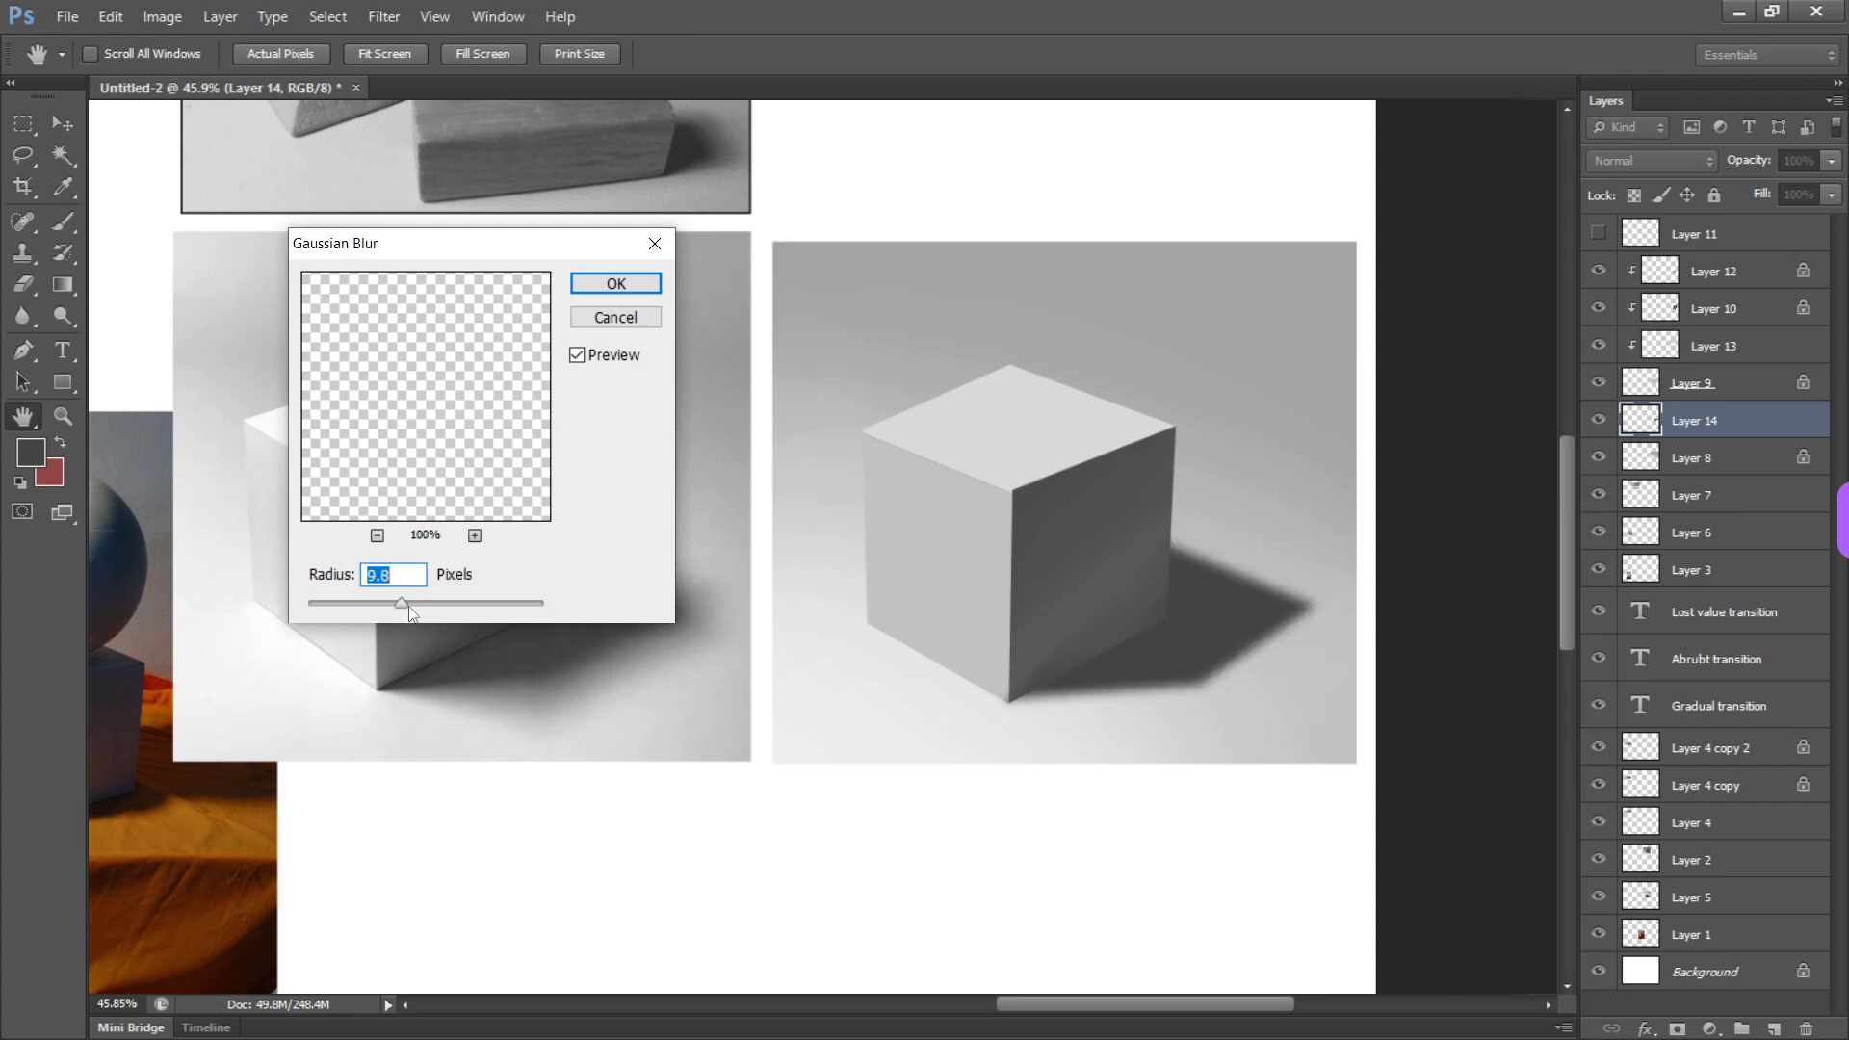
pyautogui.moveTo(416, 605); pyautogui.dragTo(408, 603)
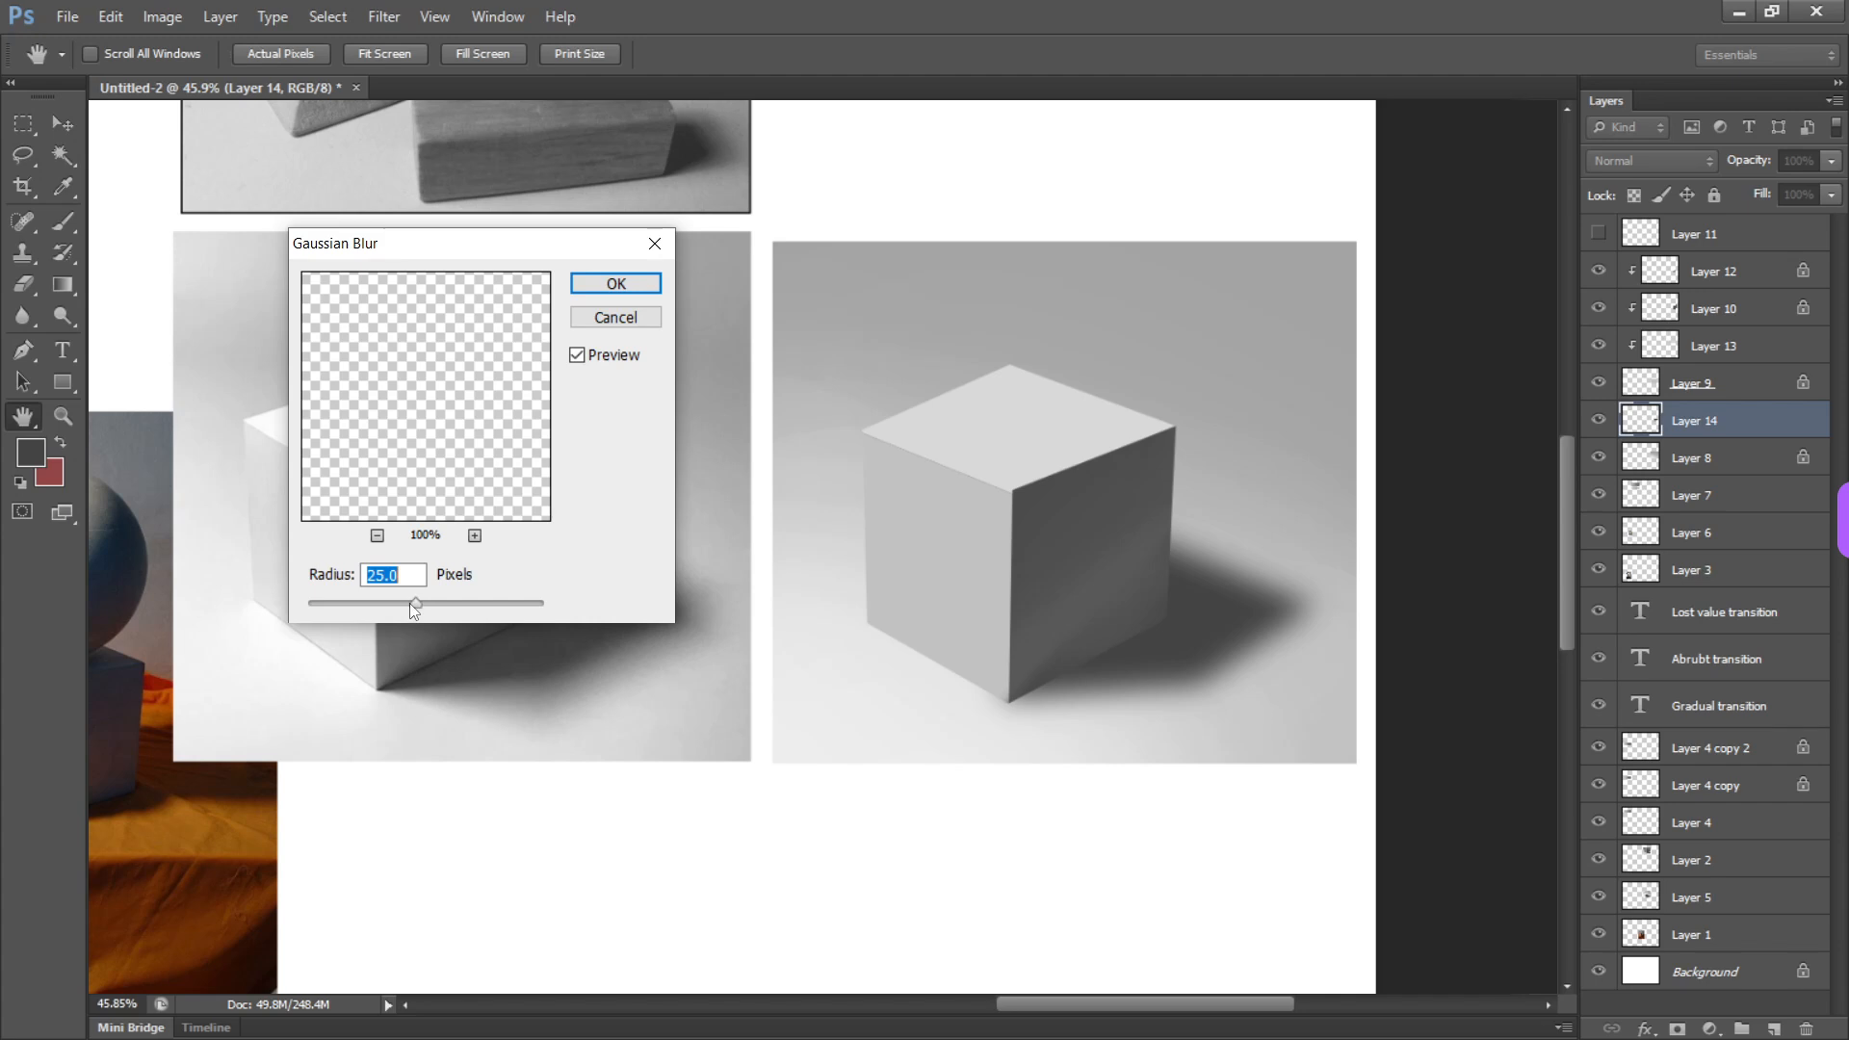
pyautogui.click(616, 284)
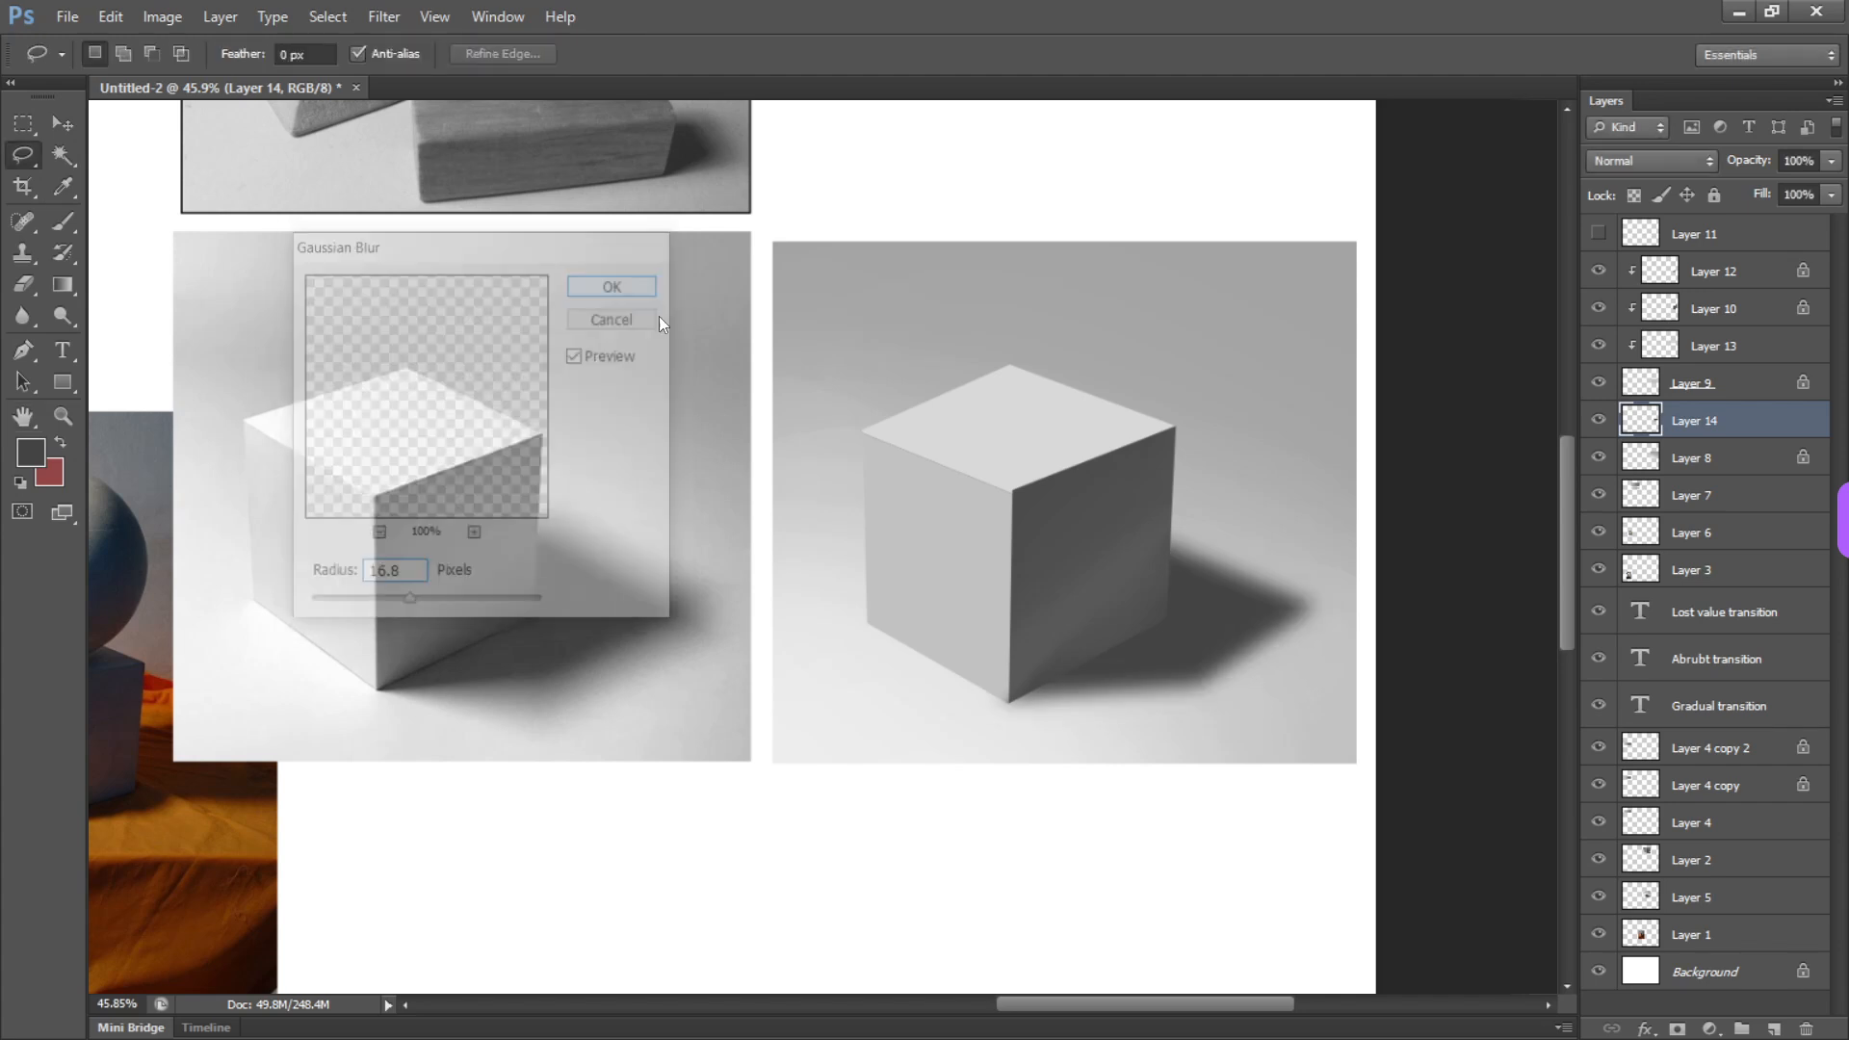
# Lasso the shadow area nearest the cube and darken its contact edge on a new layer with a 305 px soft brush
pyautogui.keyDown('alt'); pyautogui.click(1009, 701); pyautogui.keyUp('alt')
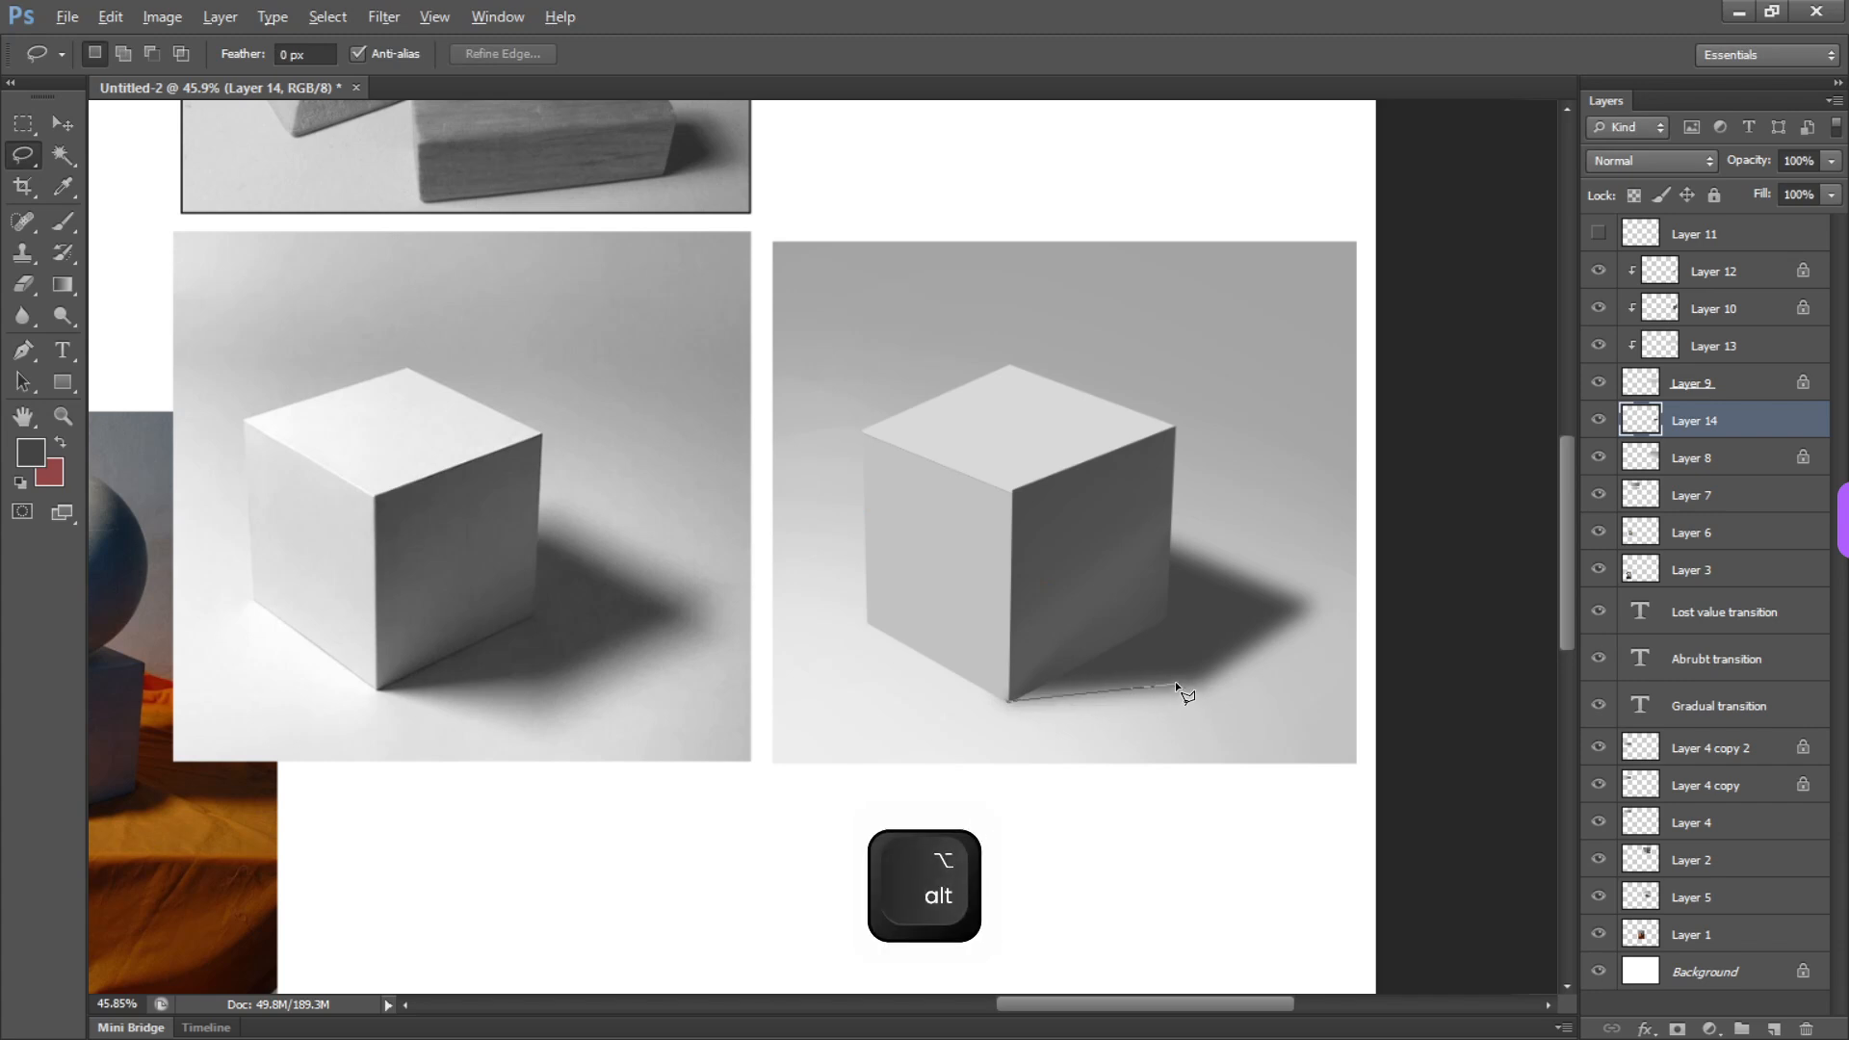
pyautogui.moveTo(1176, 685)
pyautogui.mouseDown()
pyautogui.moveTo(1210, 659)
pyautogui.moveTo(901, 581)
pyautogui.mouseUp()
pyautogui.press('b')
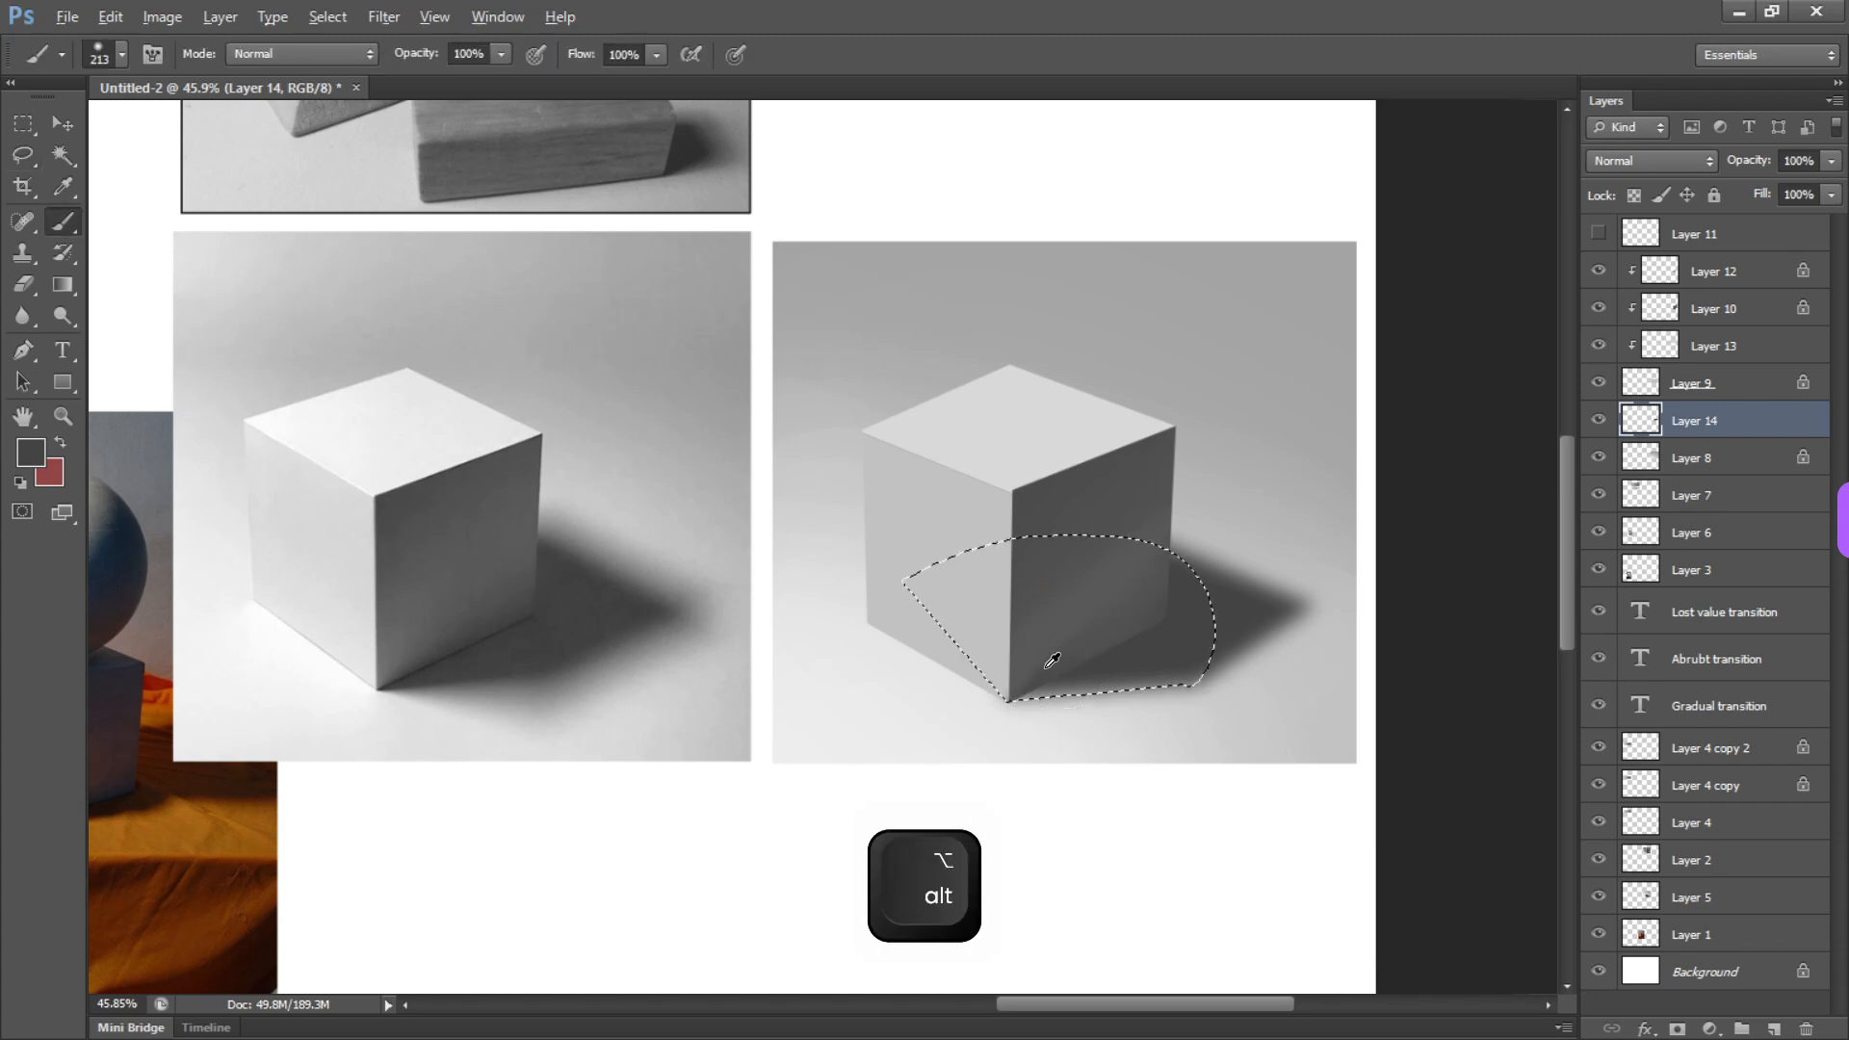
pyautogui.hotkey('ctrl', 'shift', 'n')
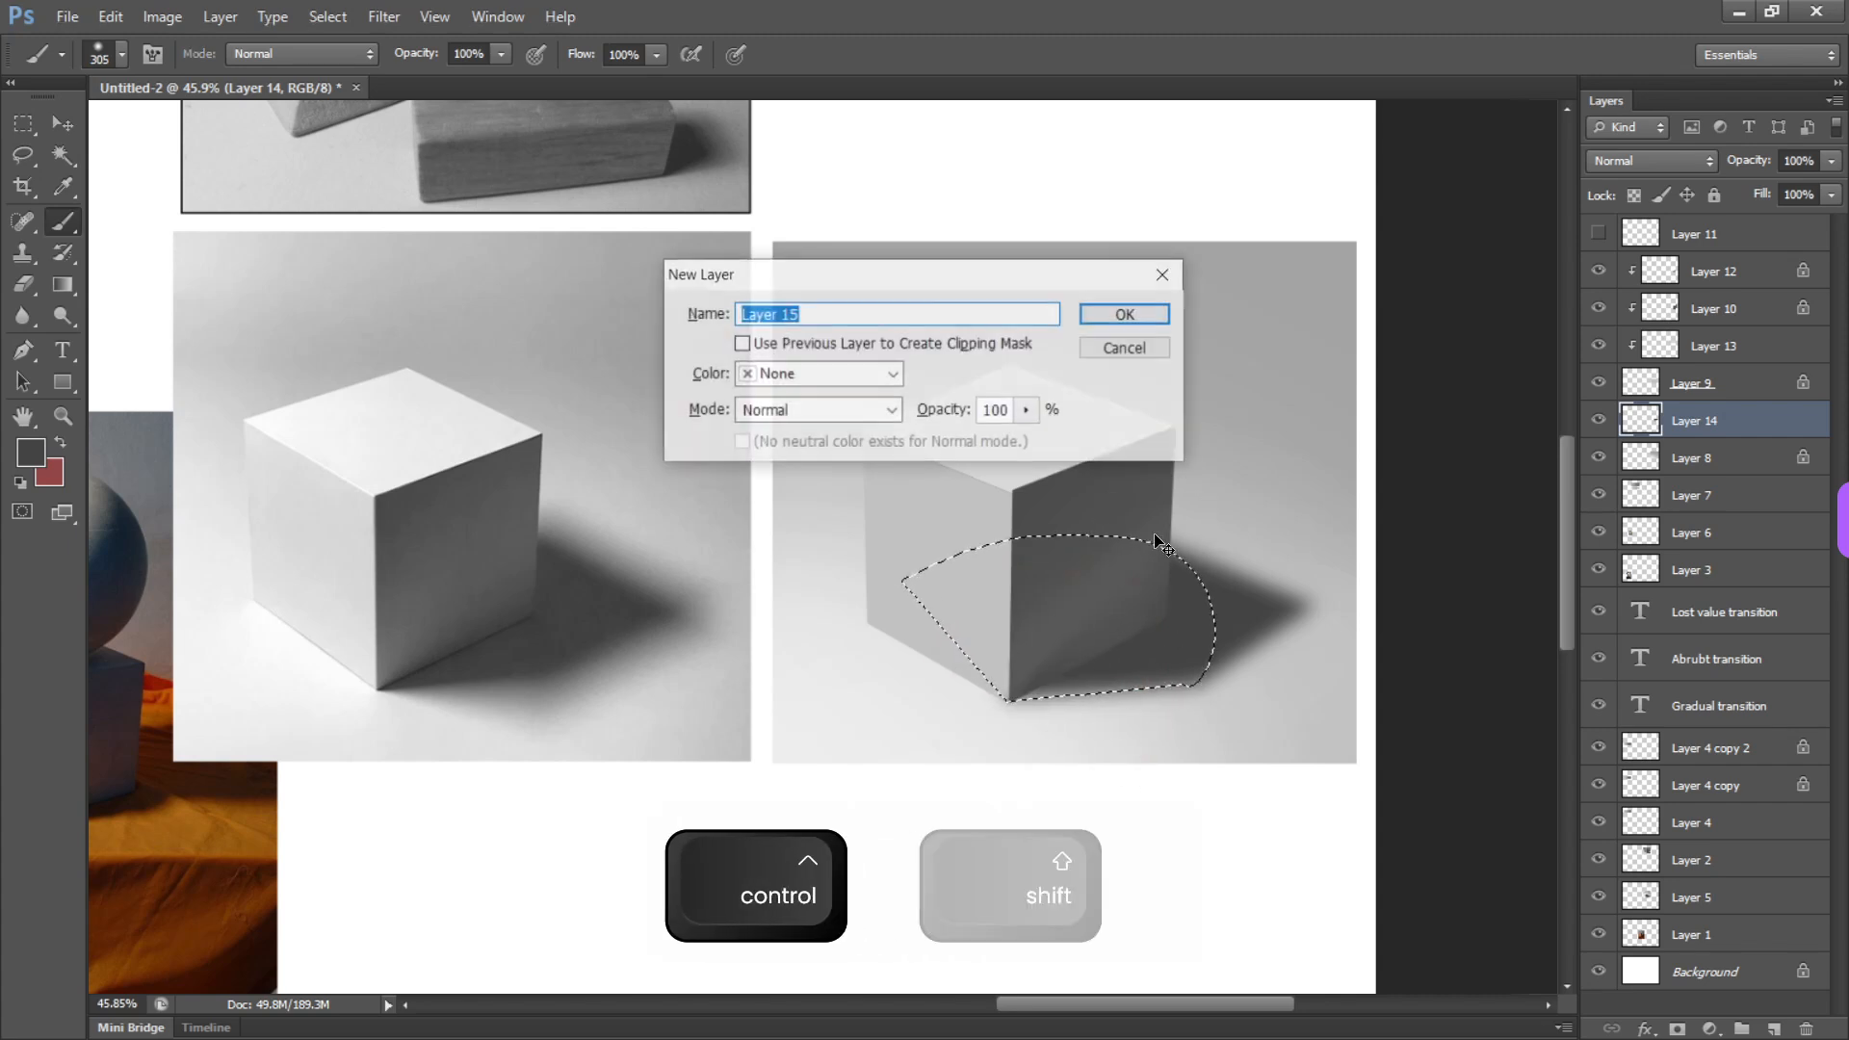
pyautogui.press('Return')
pyautogui.press('b')
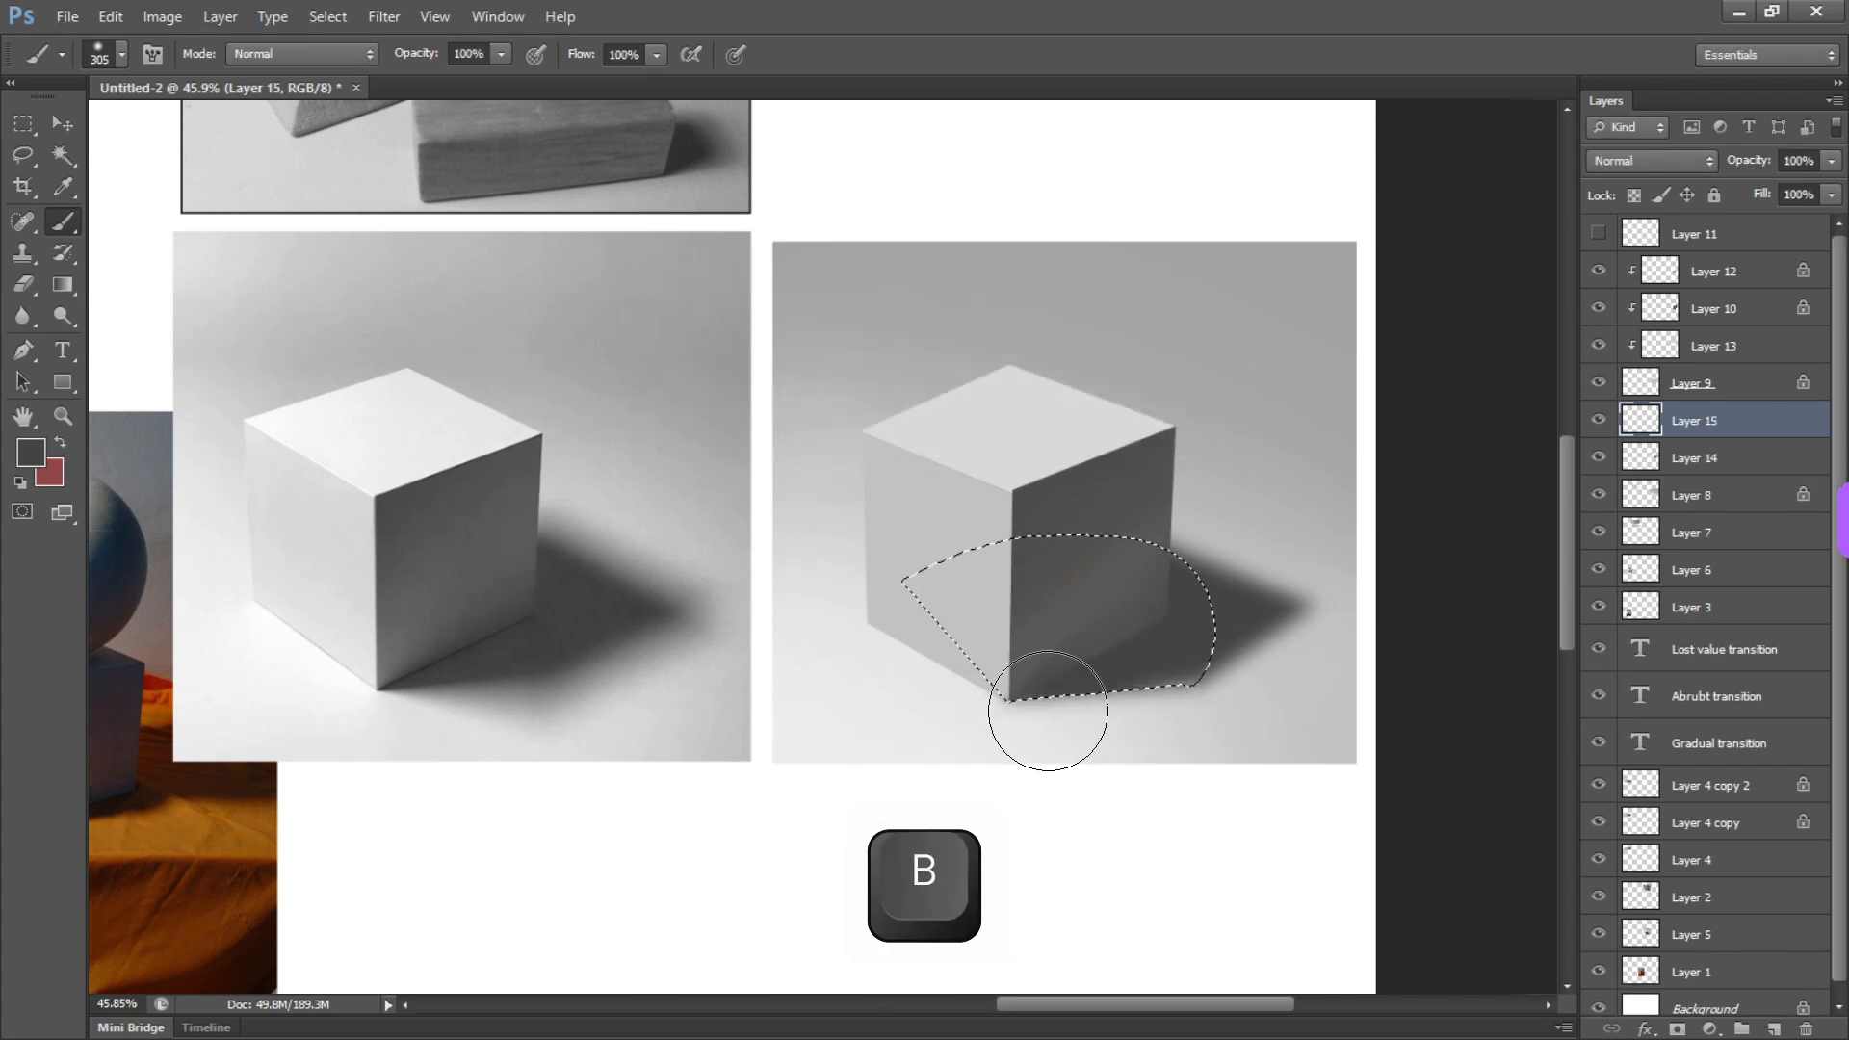
pyautogui.hotkey('ctrl', 'd')
pyautogui.press('e')
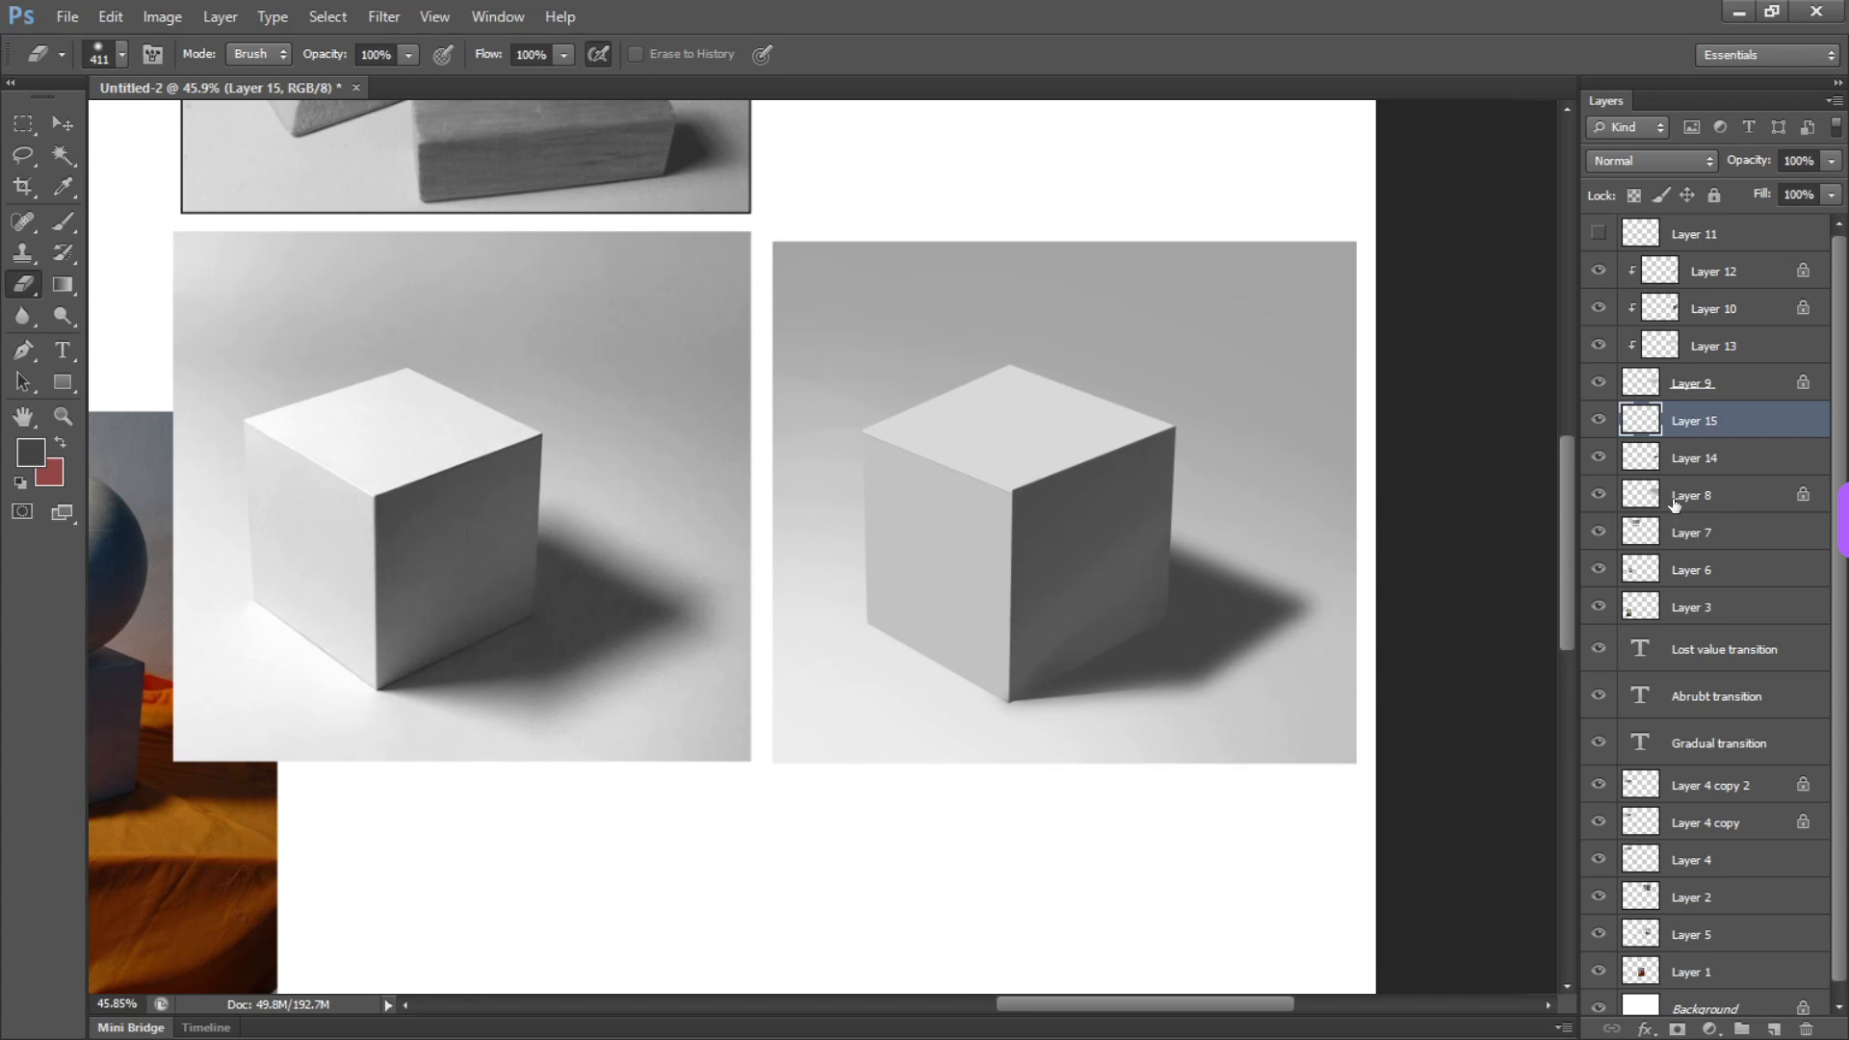
# Add a new layer directly above Layer 8 and lasso a wider shadow shape extending beyond the existing cast shadow
pyautogui.click(1730, 464)
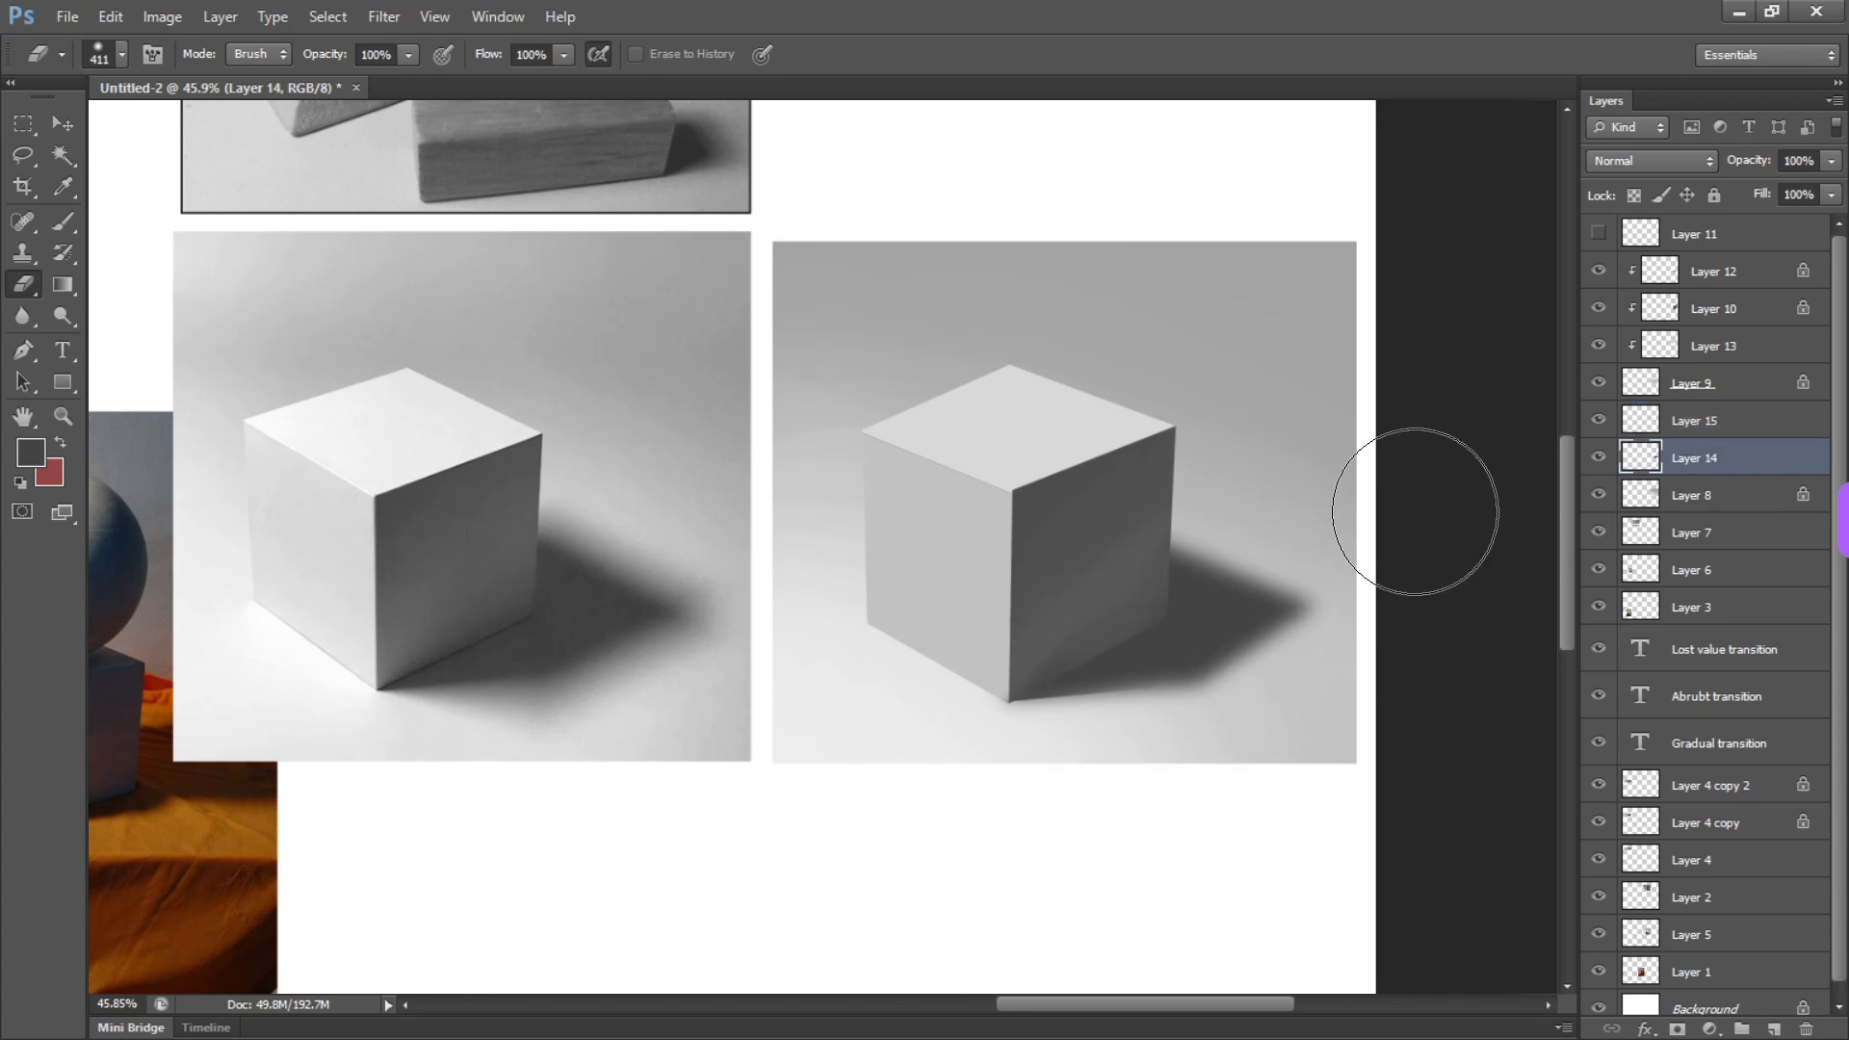
pyautogui.click(1701, 497)
pyautogui.hotkey('ctrl', 'shift', 'n')
pyautogui.press('Return')
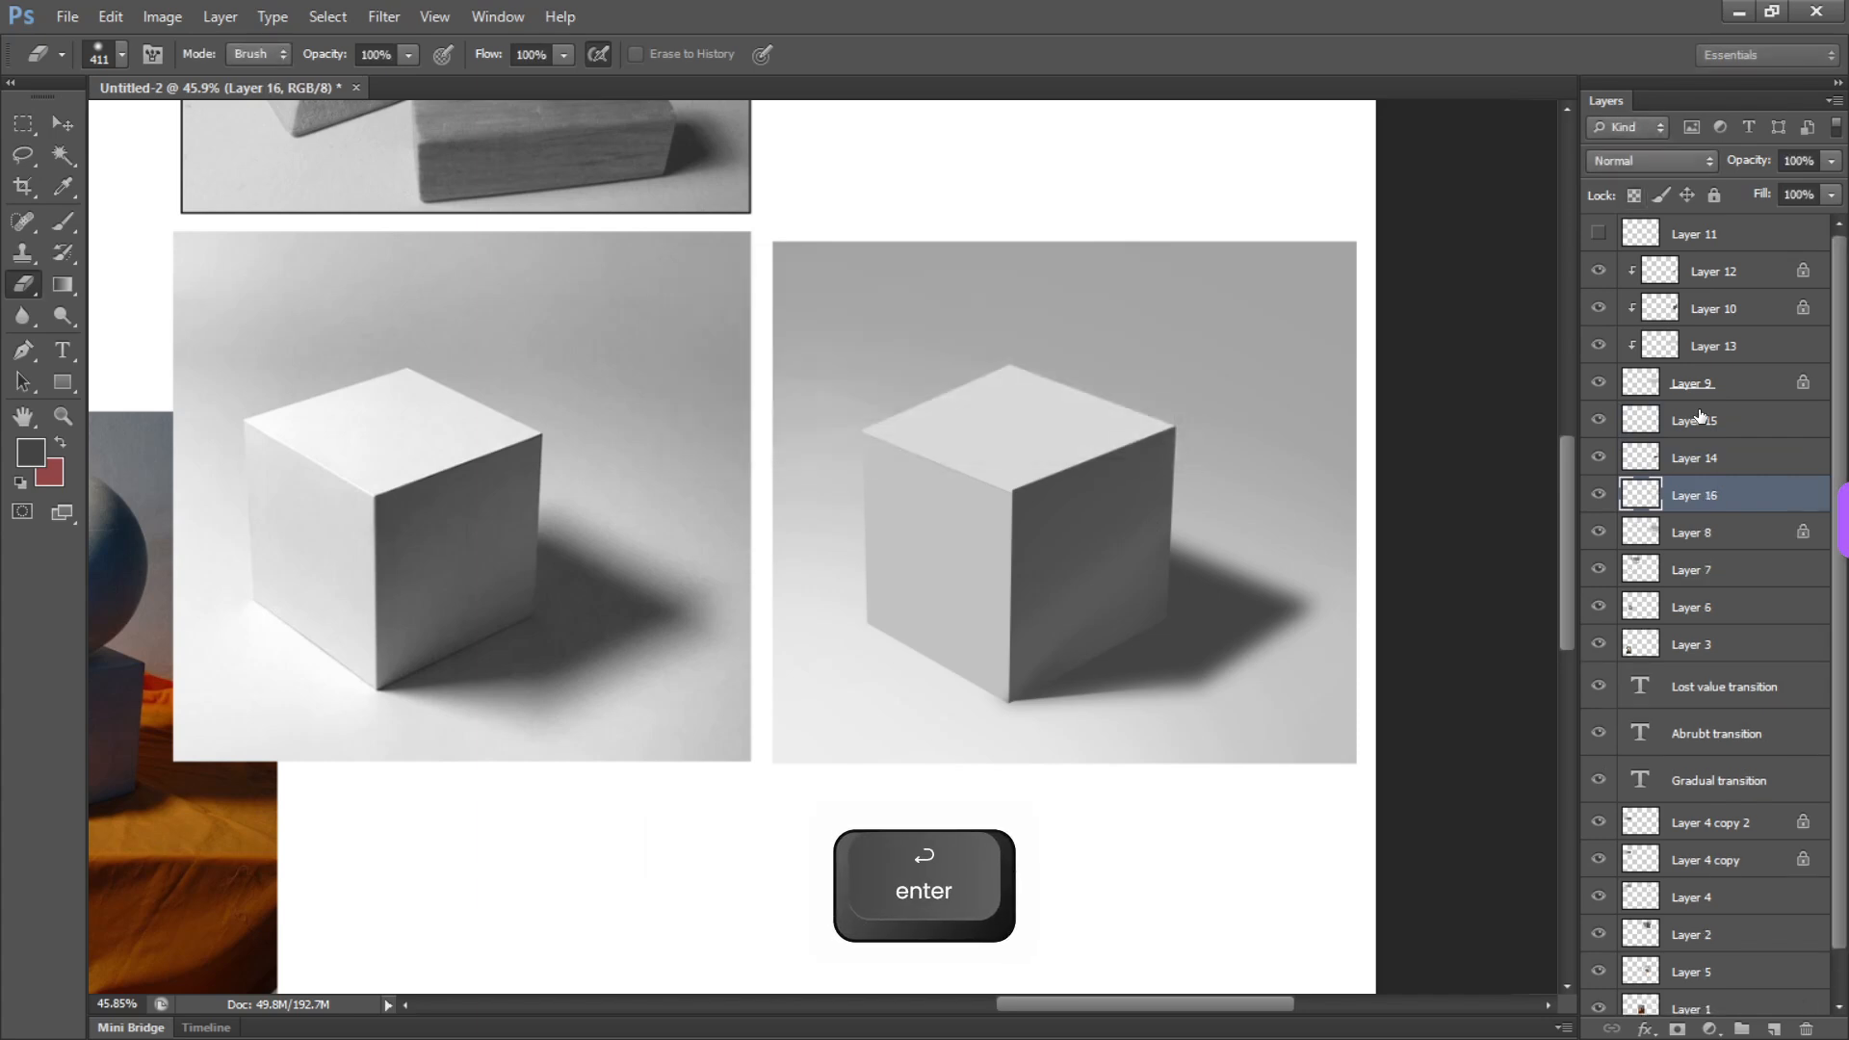
pyautogui.press('l')
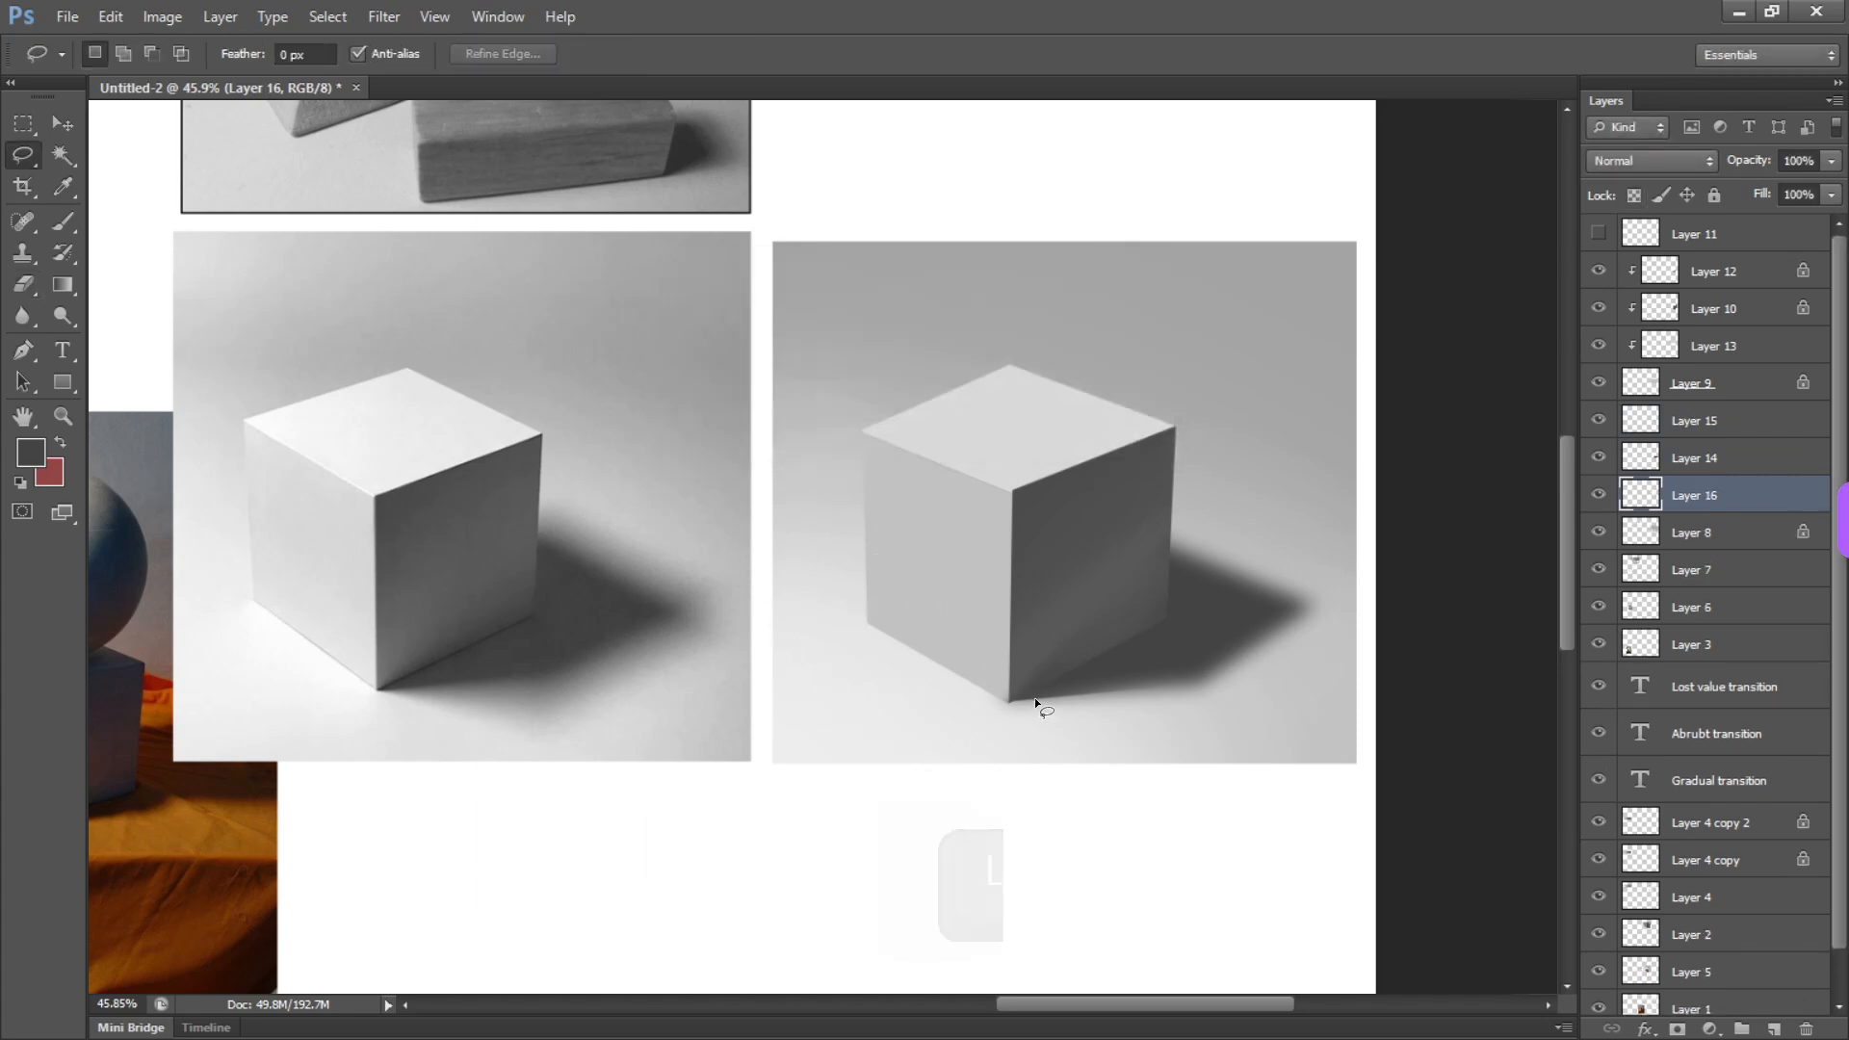
pyautogui.click(1013, 701)
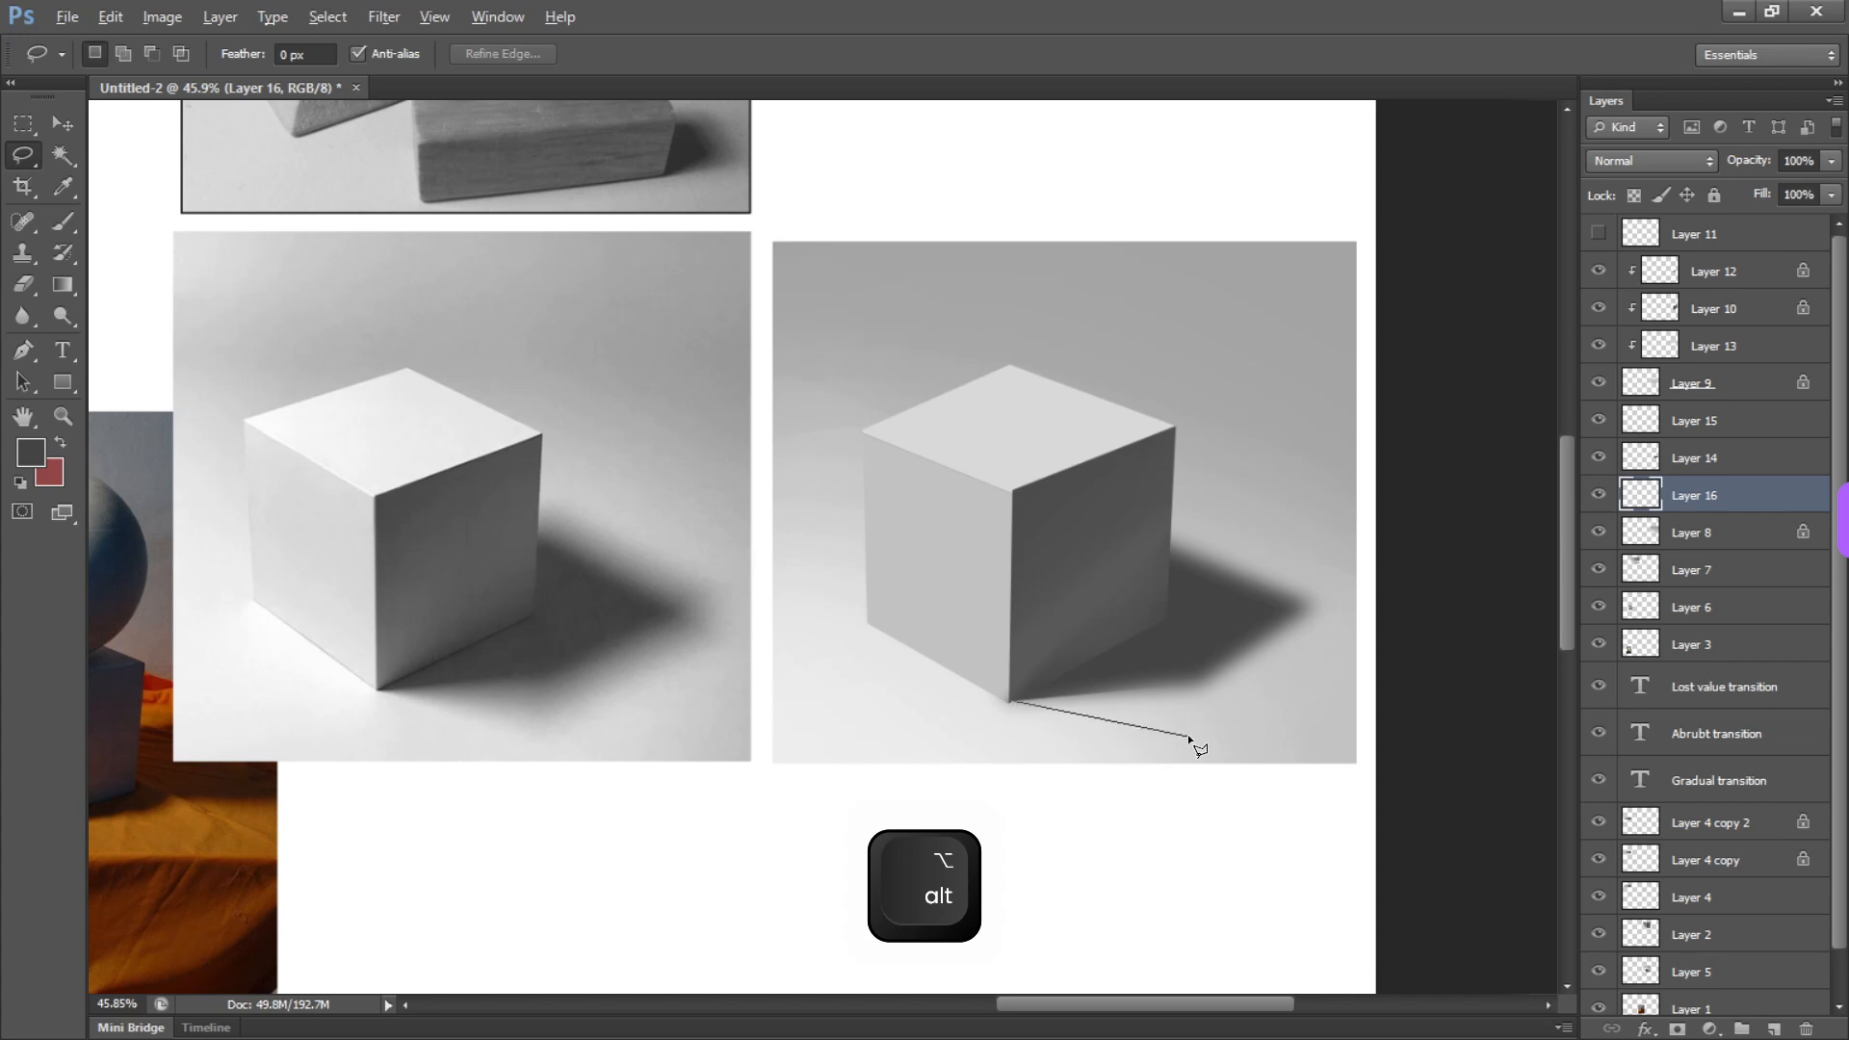
pyautogui.click(1191, 734)
pyautogui.moveTo(1339, 616)
pyautogui.mouseDown()
pyautogui.moveTo(1190, 557)
pyautogui.moveTo(1007, 602)
pyautogui.mouseUp()
# Sample a medium gray, fill the wider shadow selection with it, and clear the selection
pyautogui.press('b')
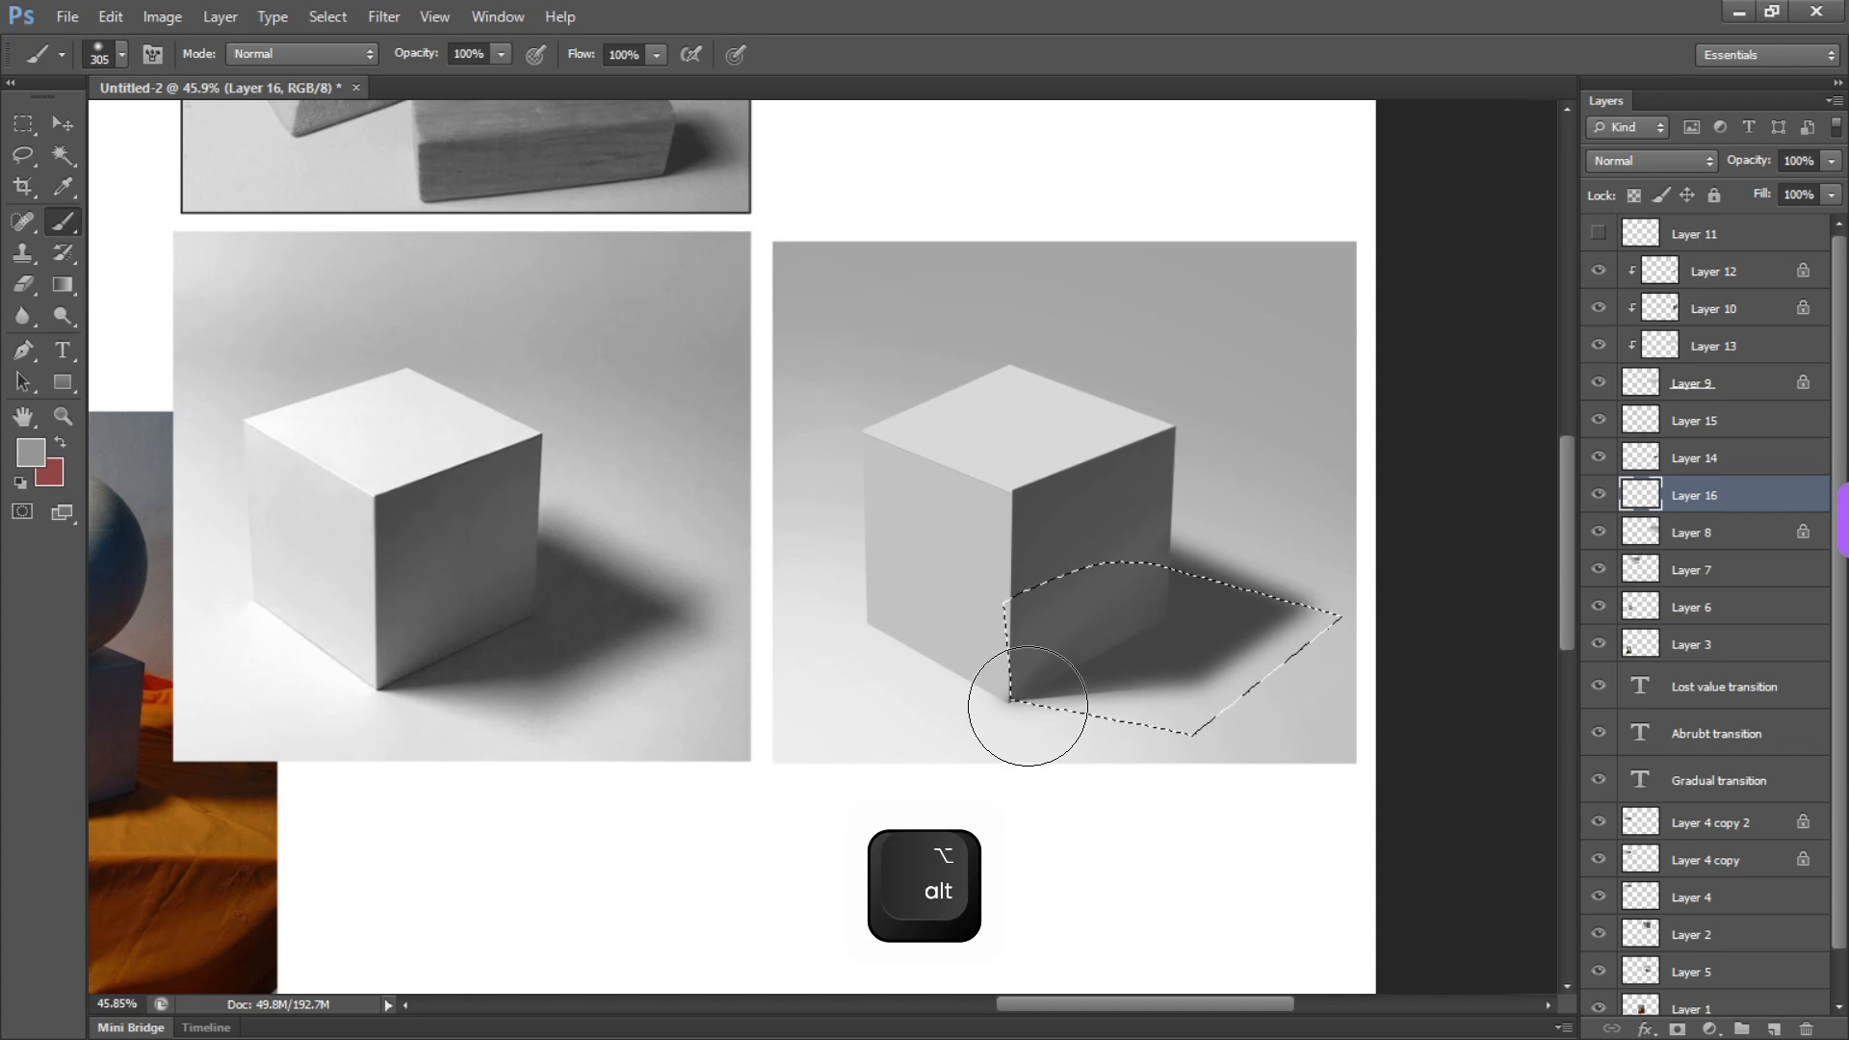
pyautogui.hotkey('alt', 'BackSpace')
pyautogui.hotkey('ctrl', 'd')
pyautogui.press('v')
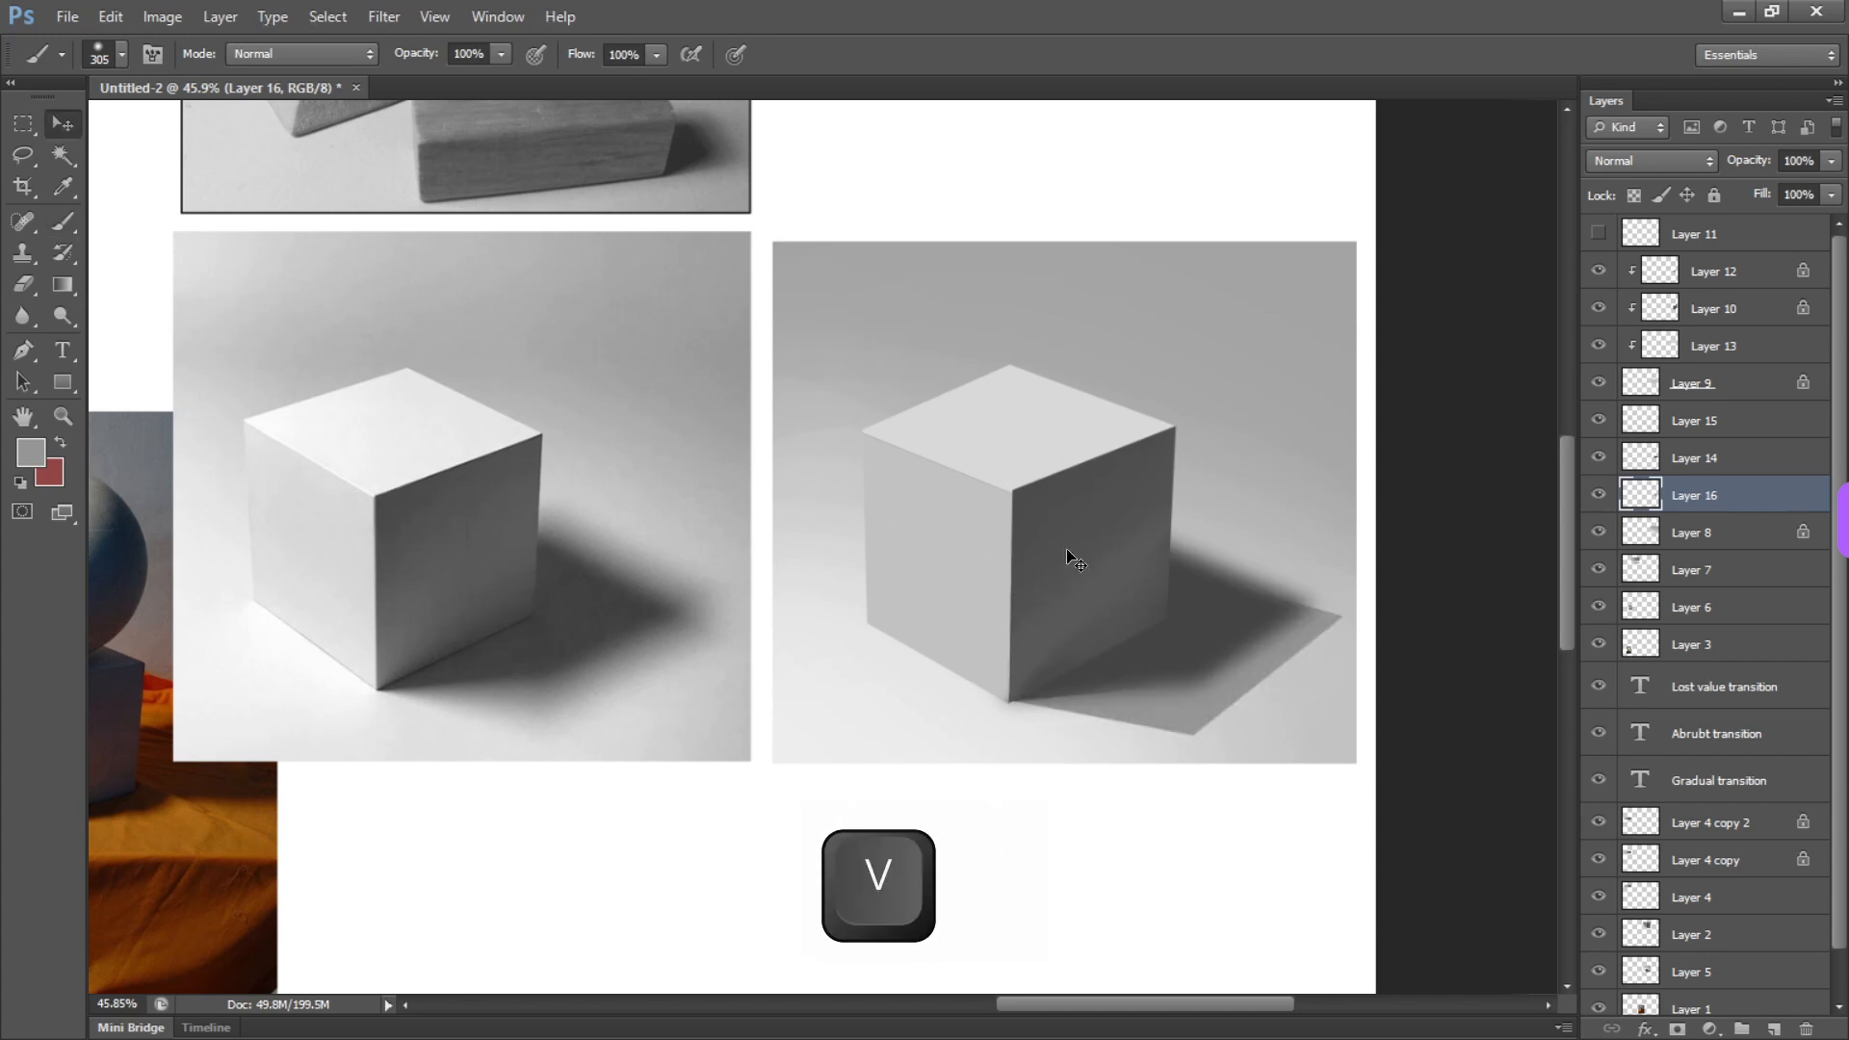
pyautogui.moveTo(1157, 617); pyautogui.dragTo(1101, 645)
pyautogui.hotkey('ctrl', 'z')
pyautogui.hotkey('ctrl', 'z')
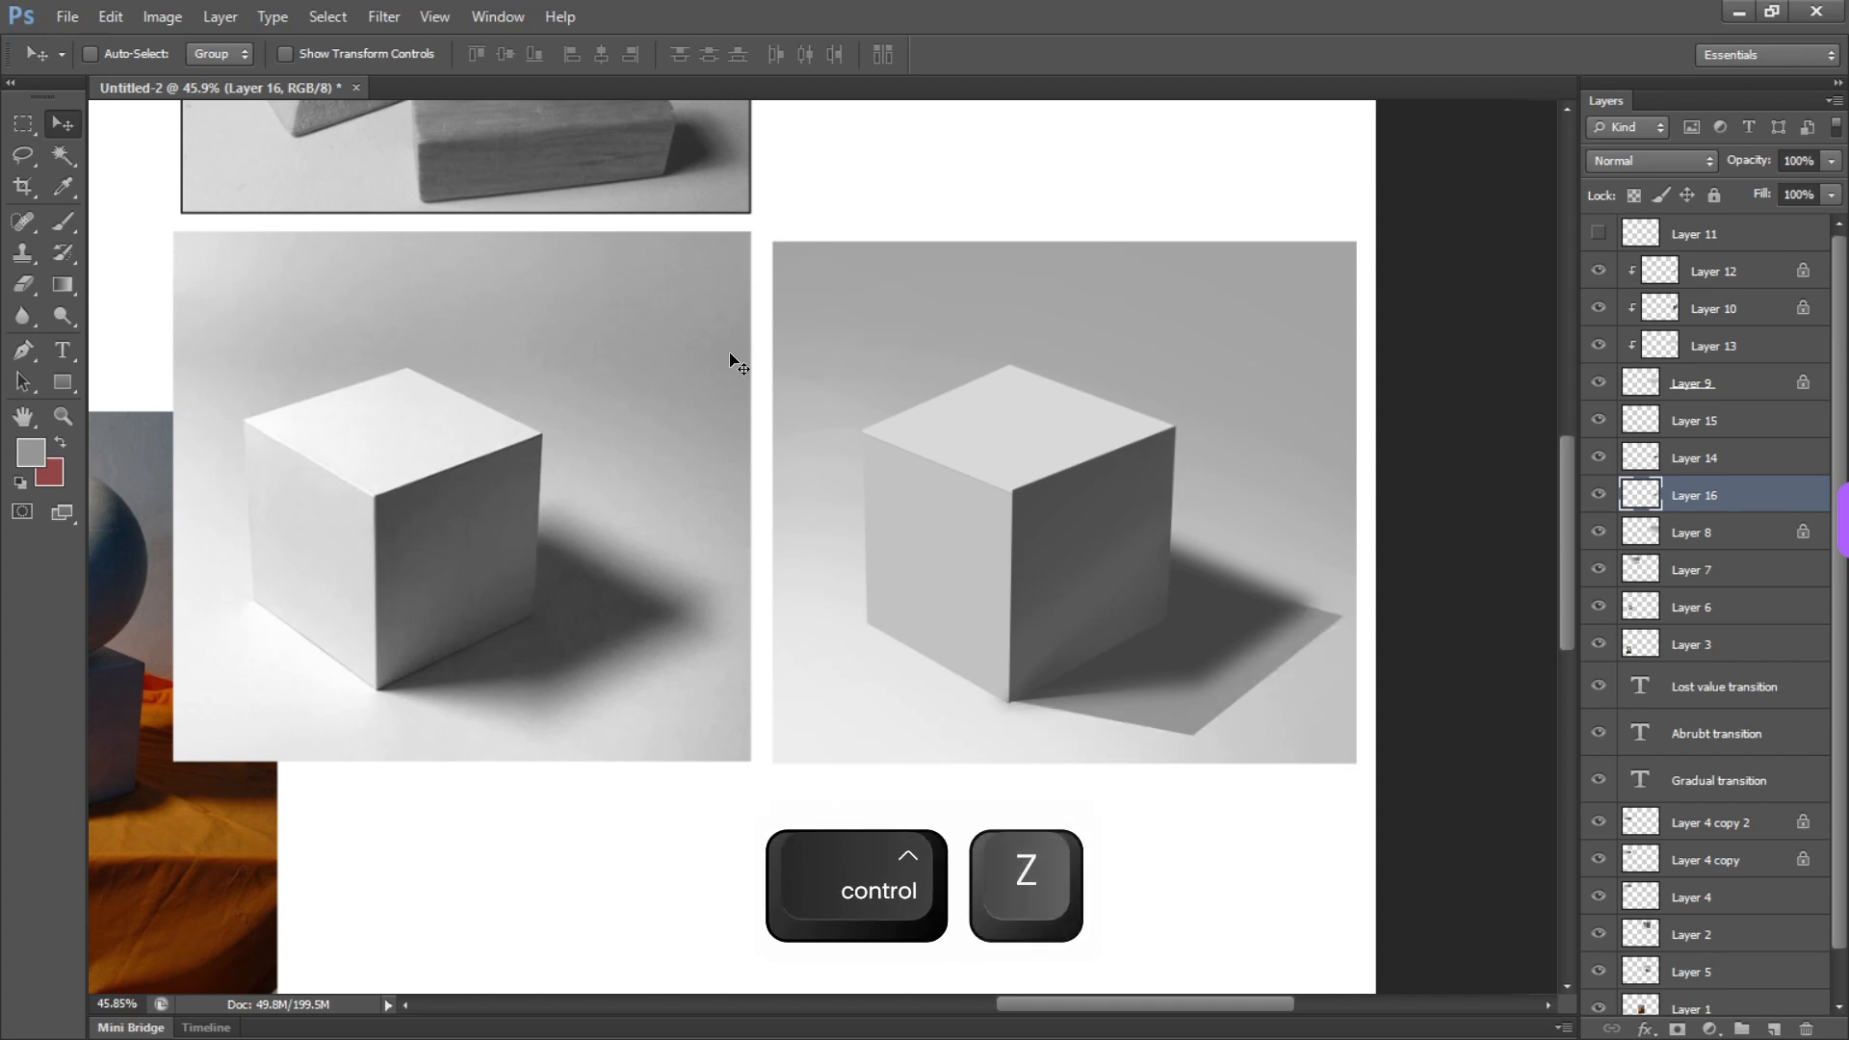
# Blur the wide gray shadow on Layer 16 with a Gaussian Blur of 30.5 pixels radius
pyautogui.click(498, 16)
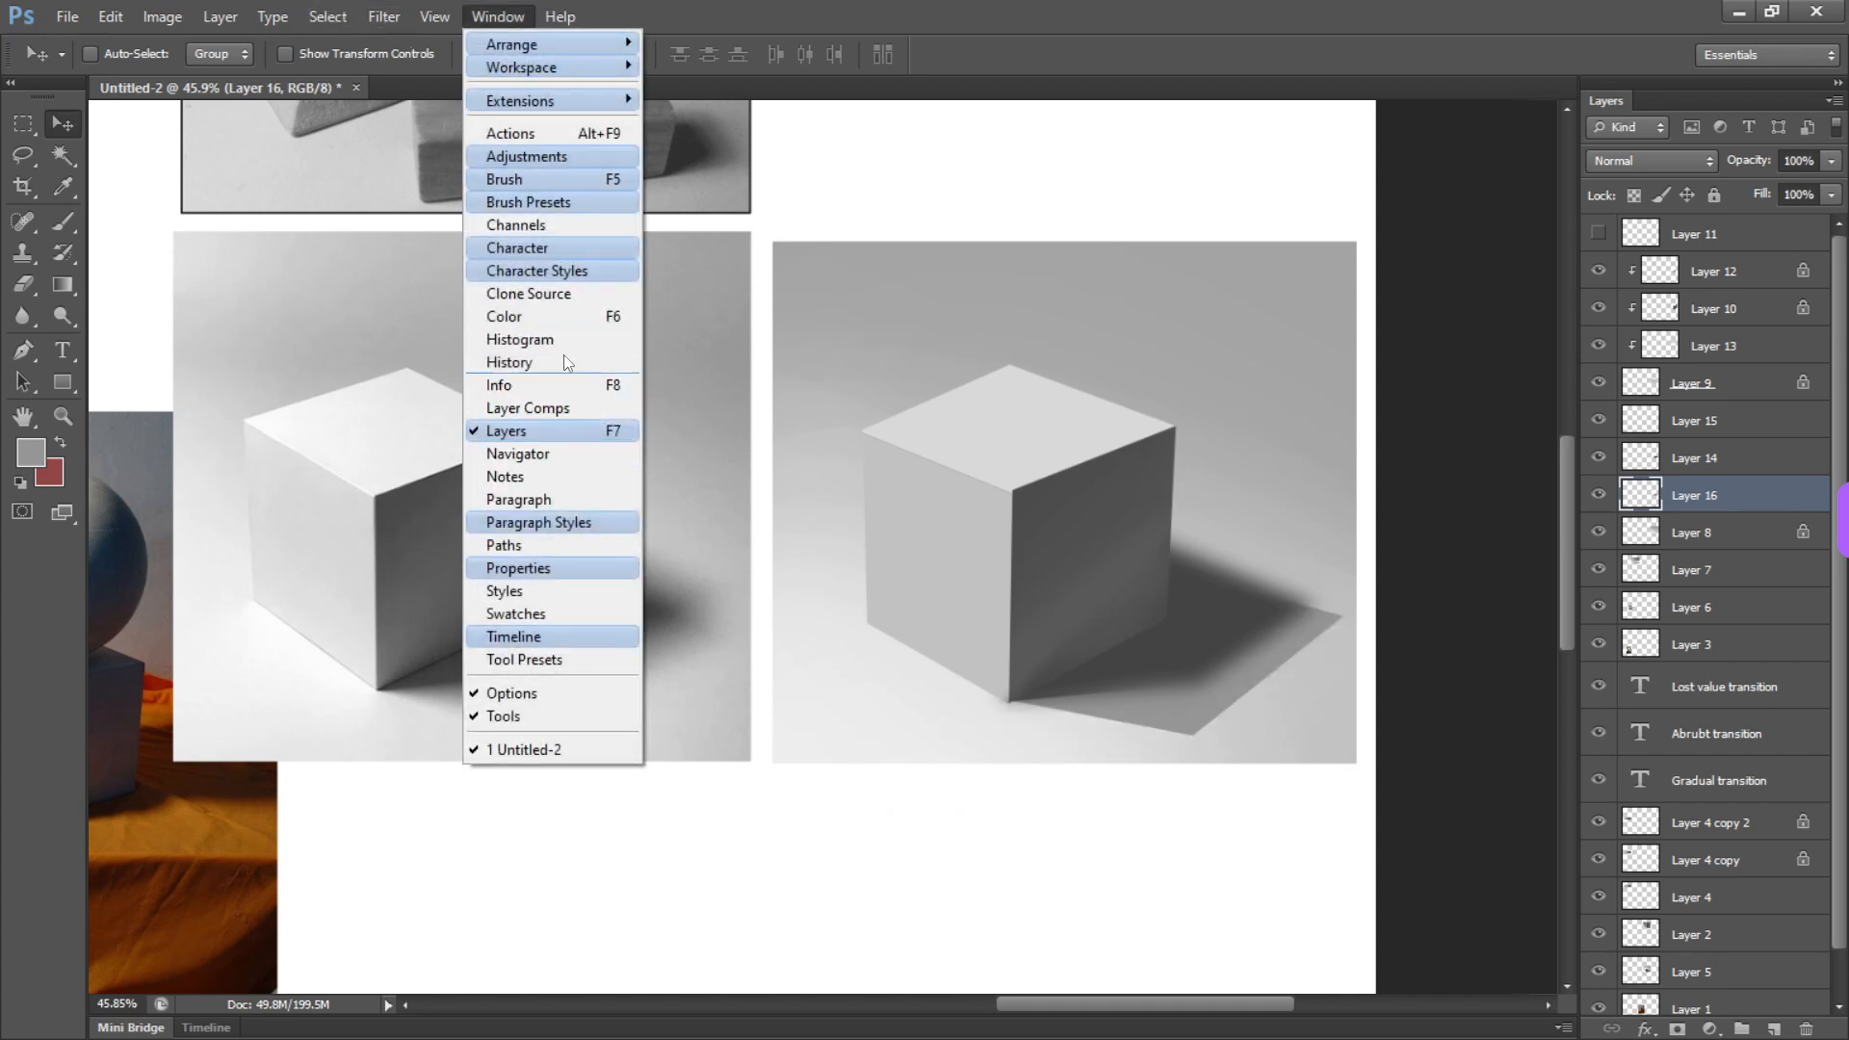
pyautogui.moveTo(383, 19)
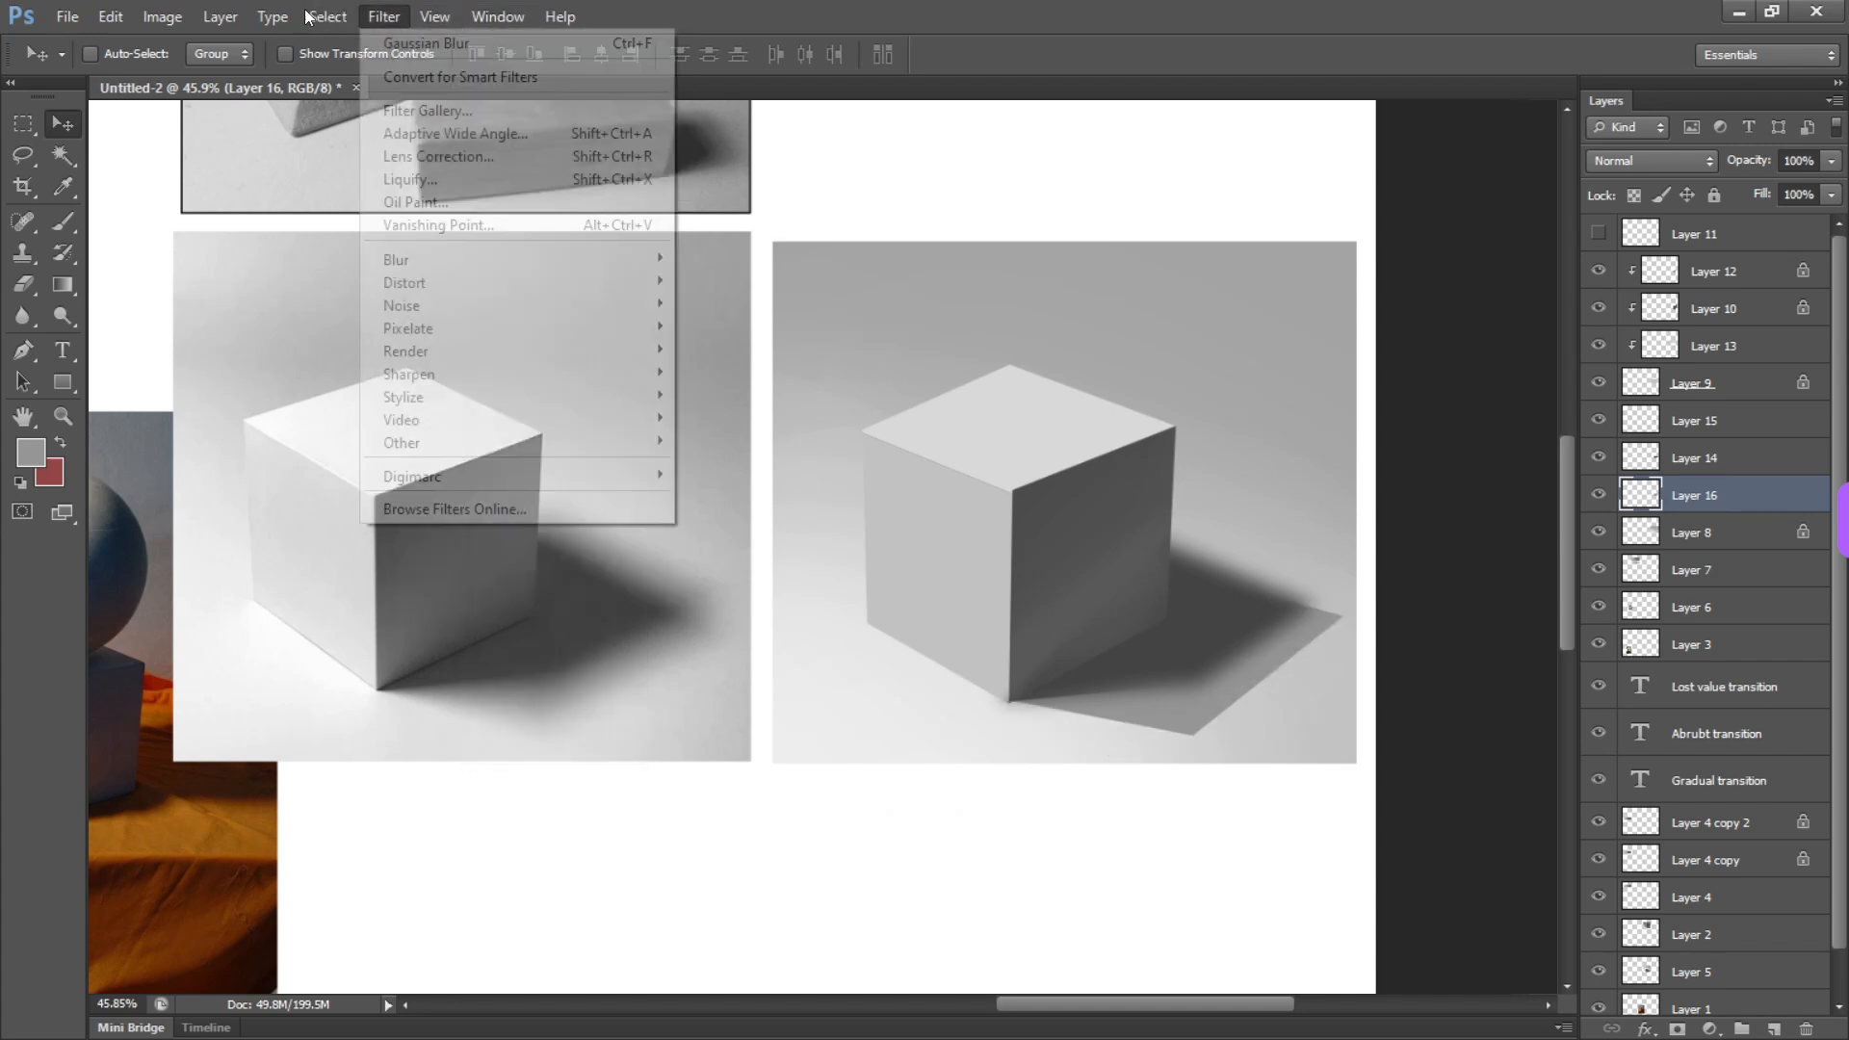
pyautogui.moveTo(511, 264)
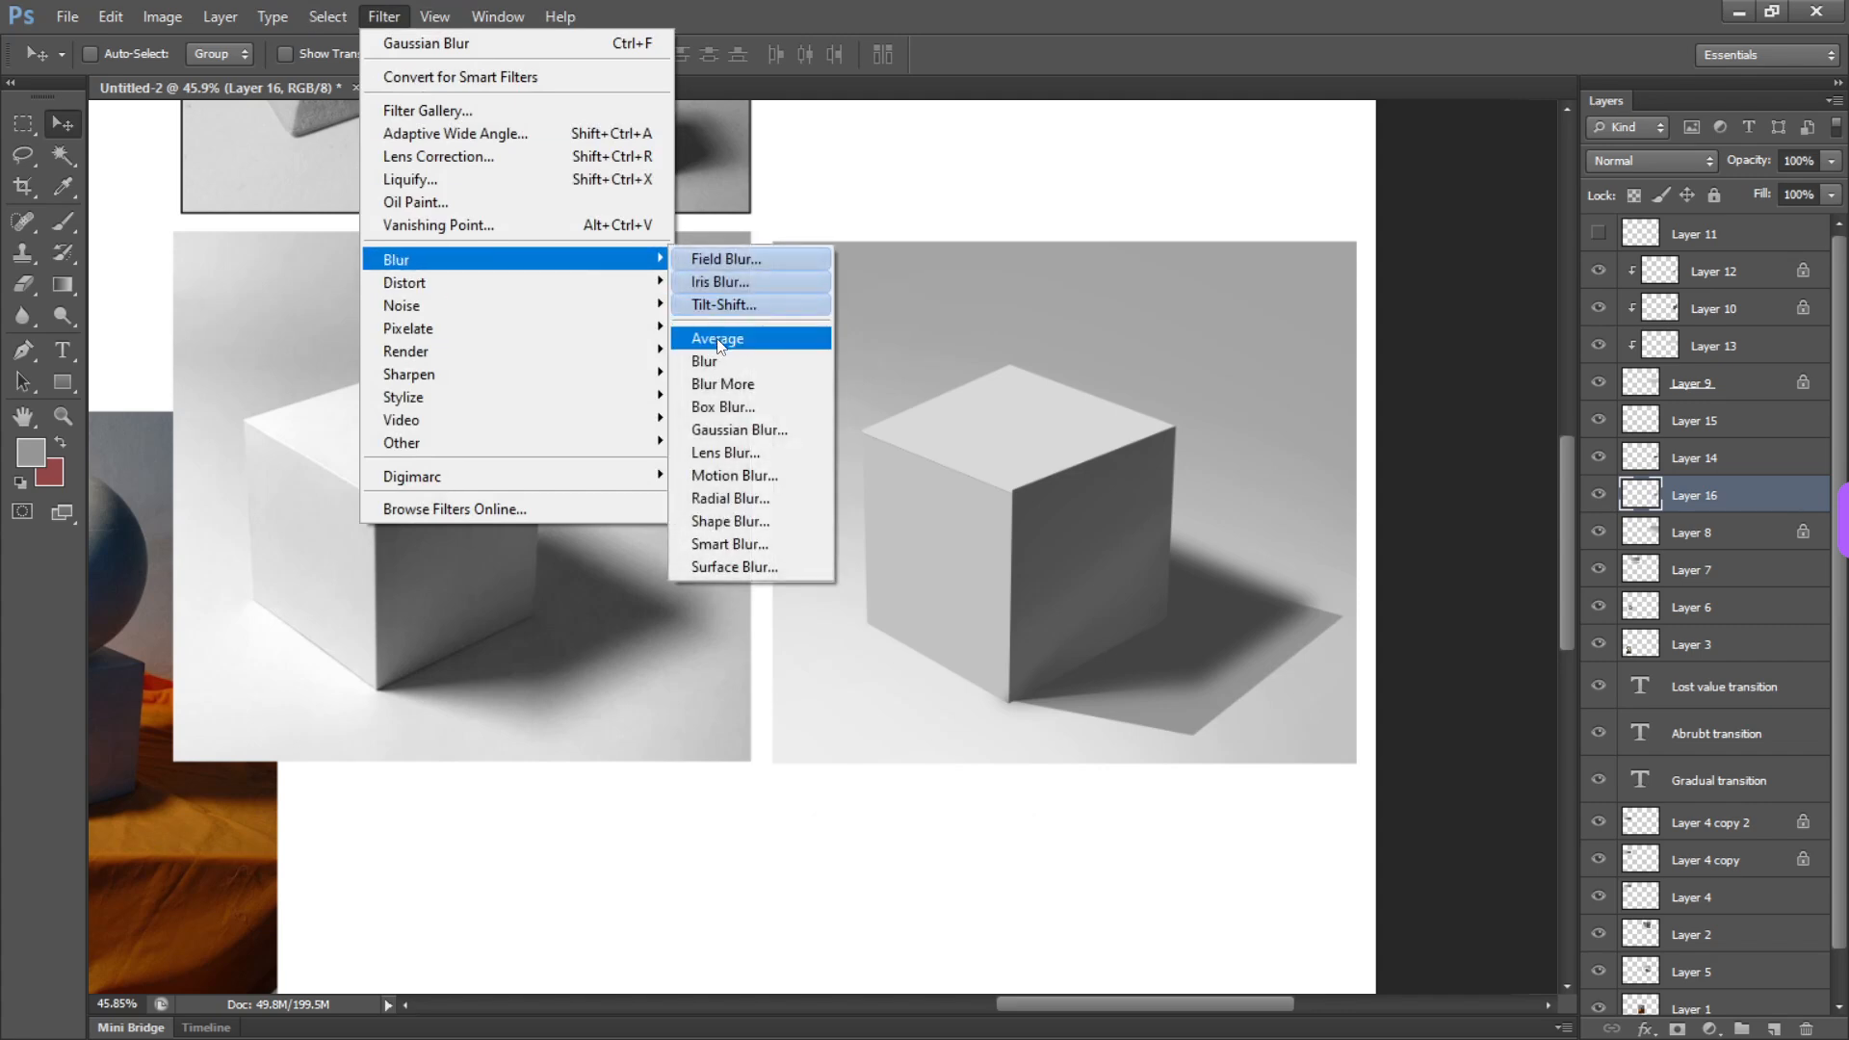
pyautogui.click(756, 432)
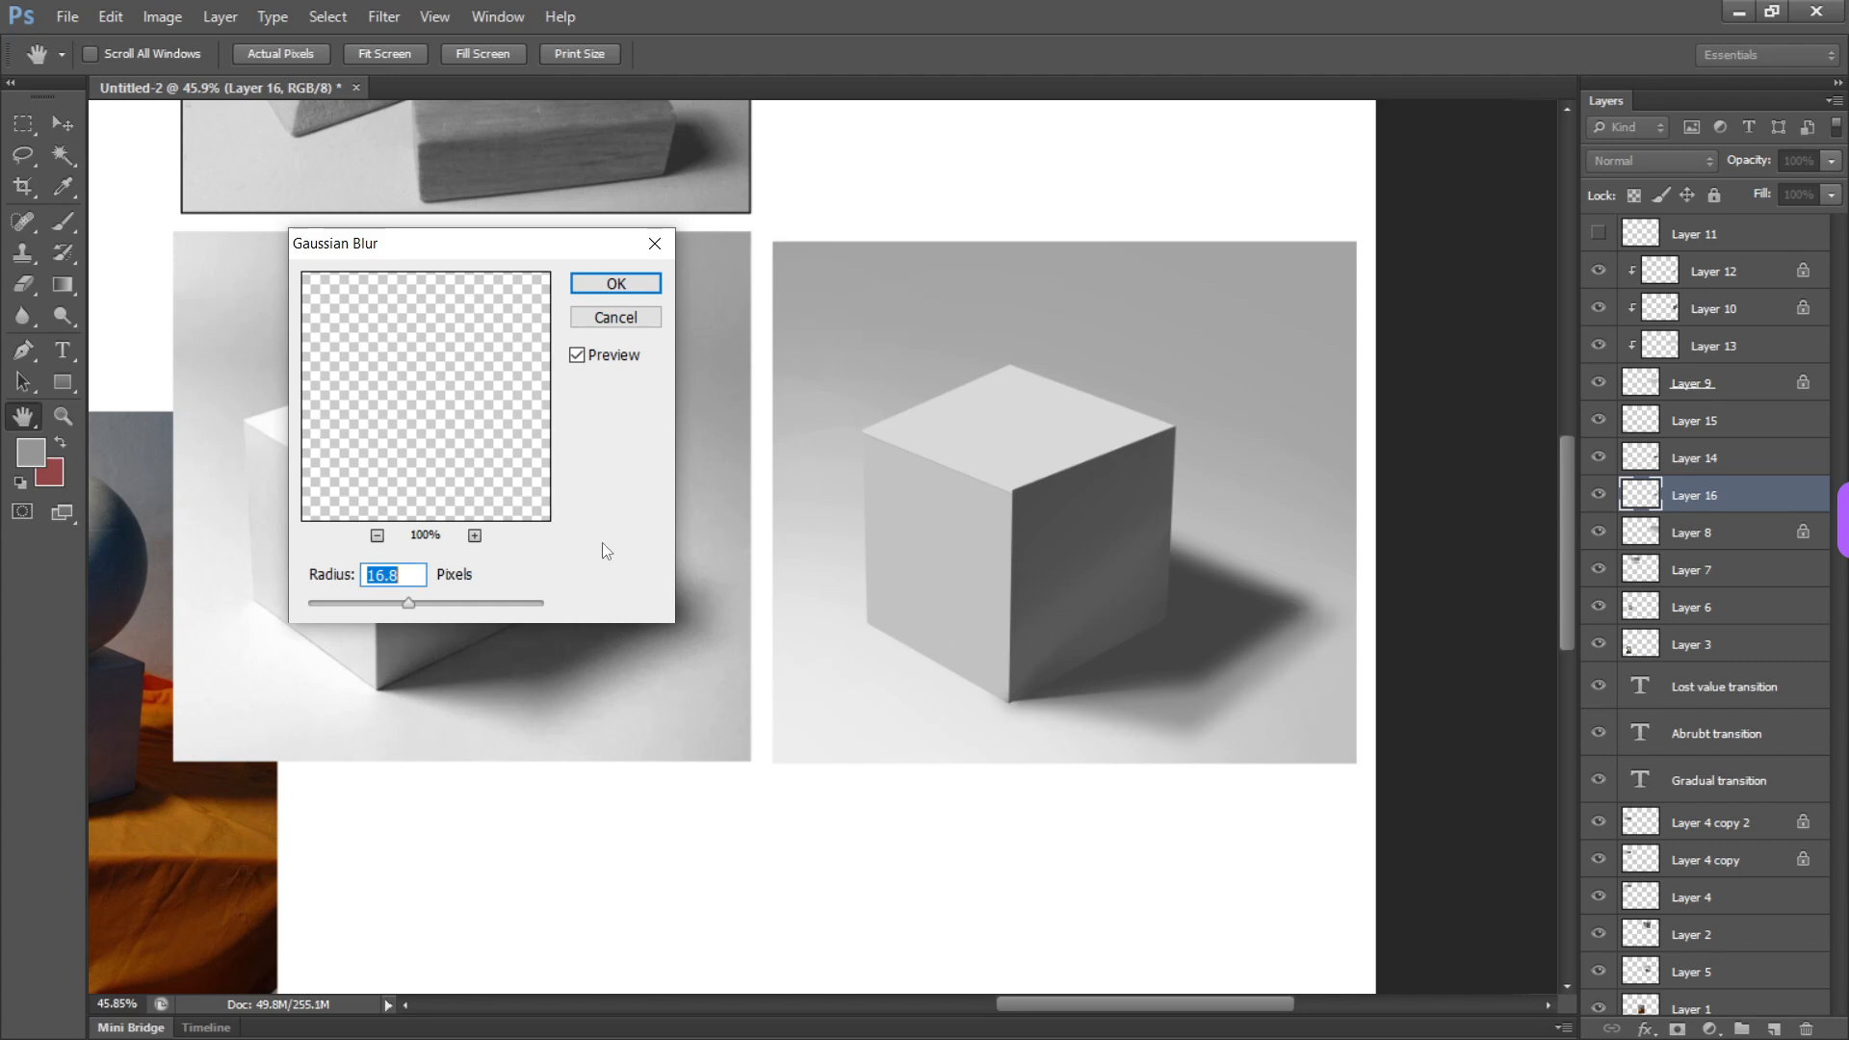
pyautogui.moveTo(424, 605); pyautogui.dragTo(433, 610)
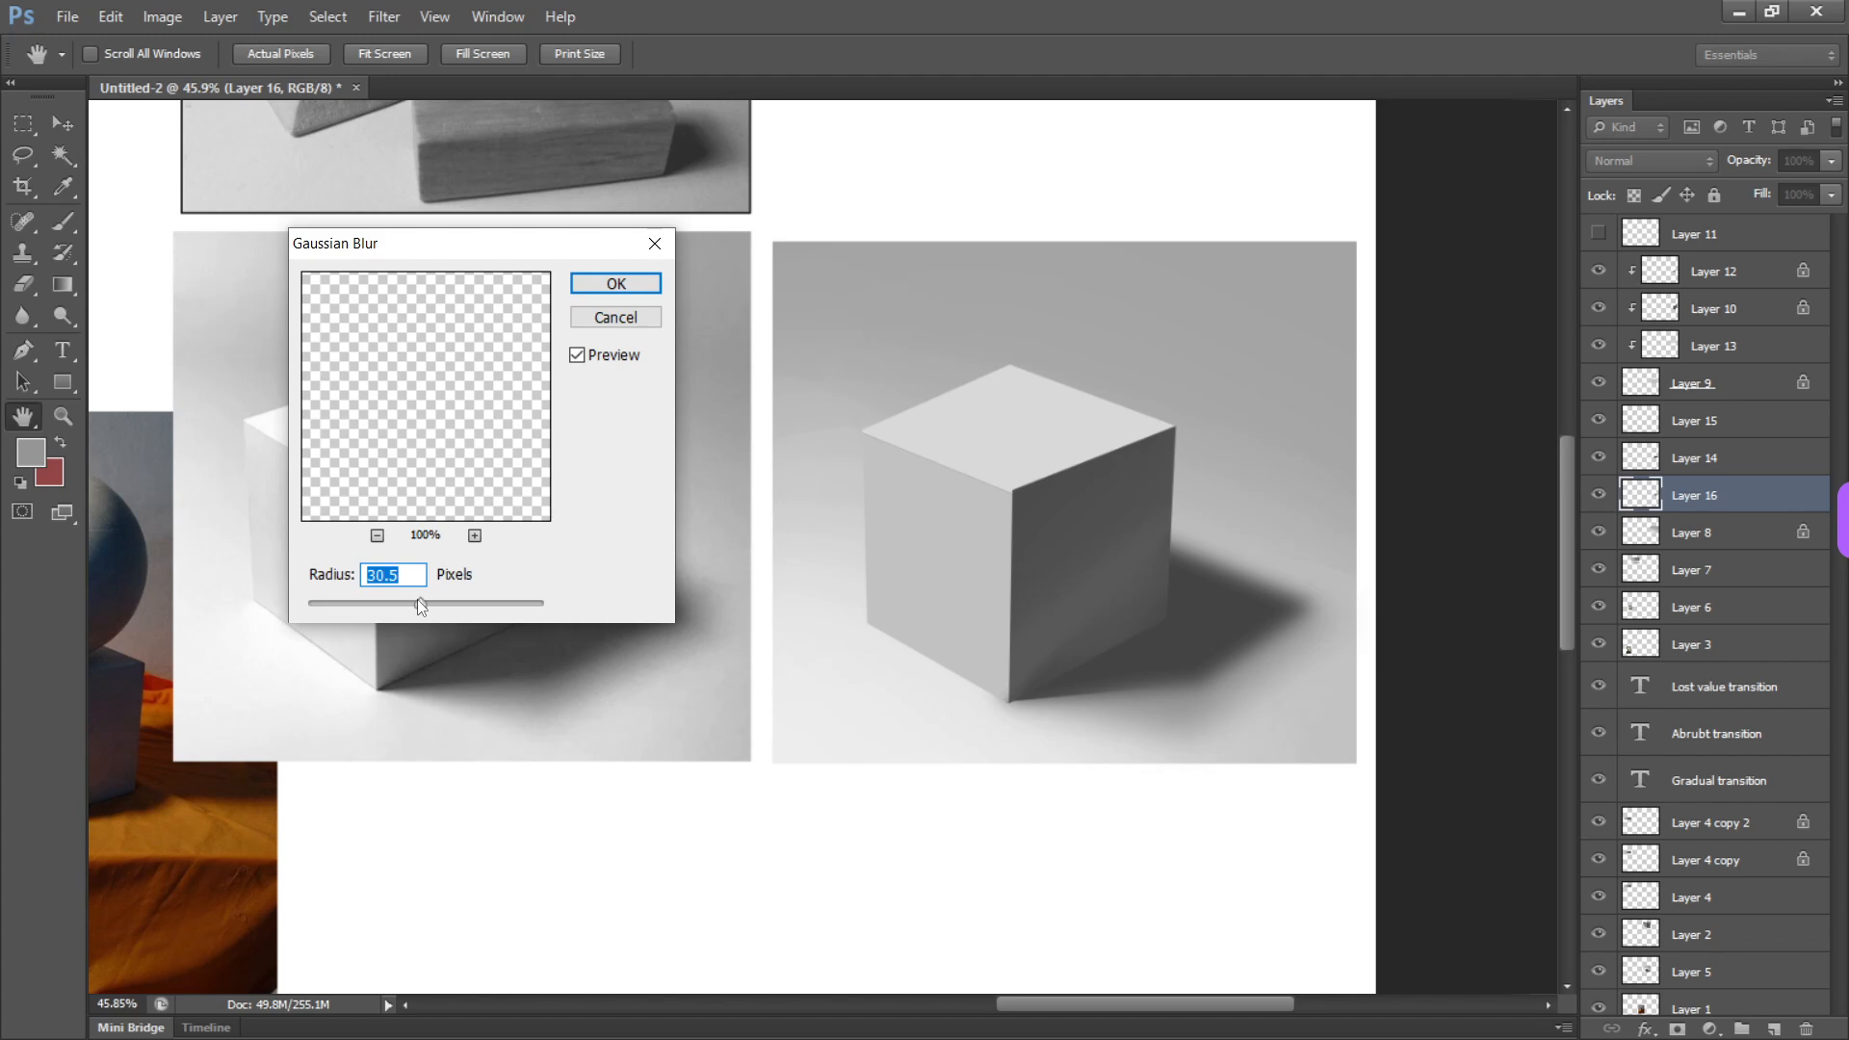
pyautogui.click(615, 284)
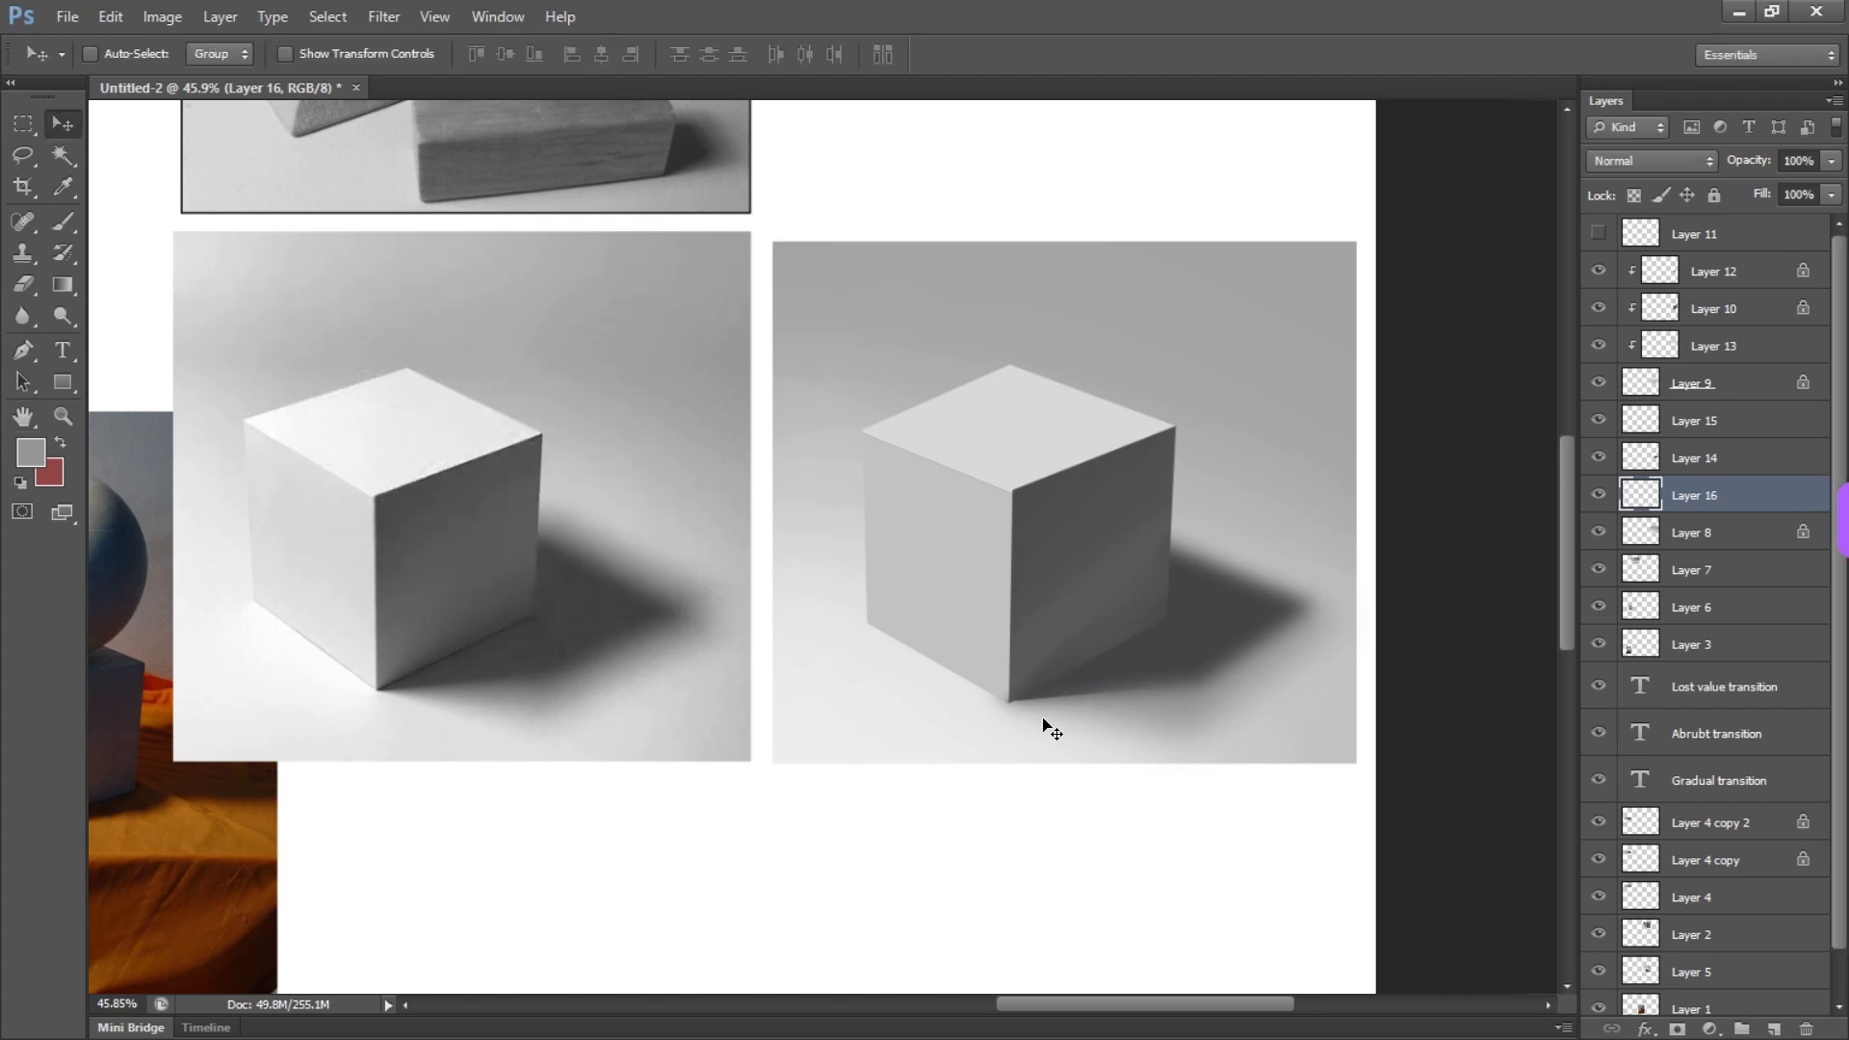
pyautogui.press('l')
pyautogui.press('alt')
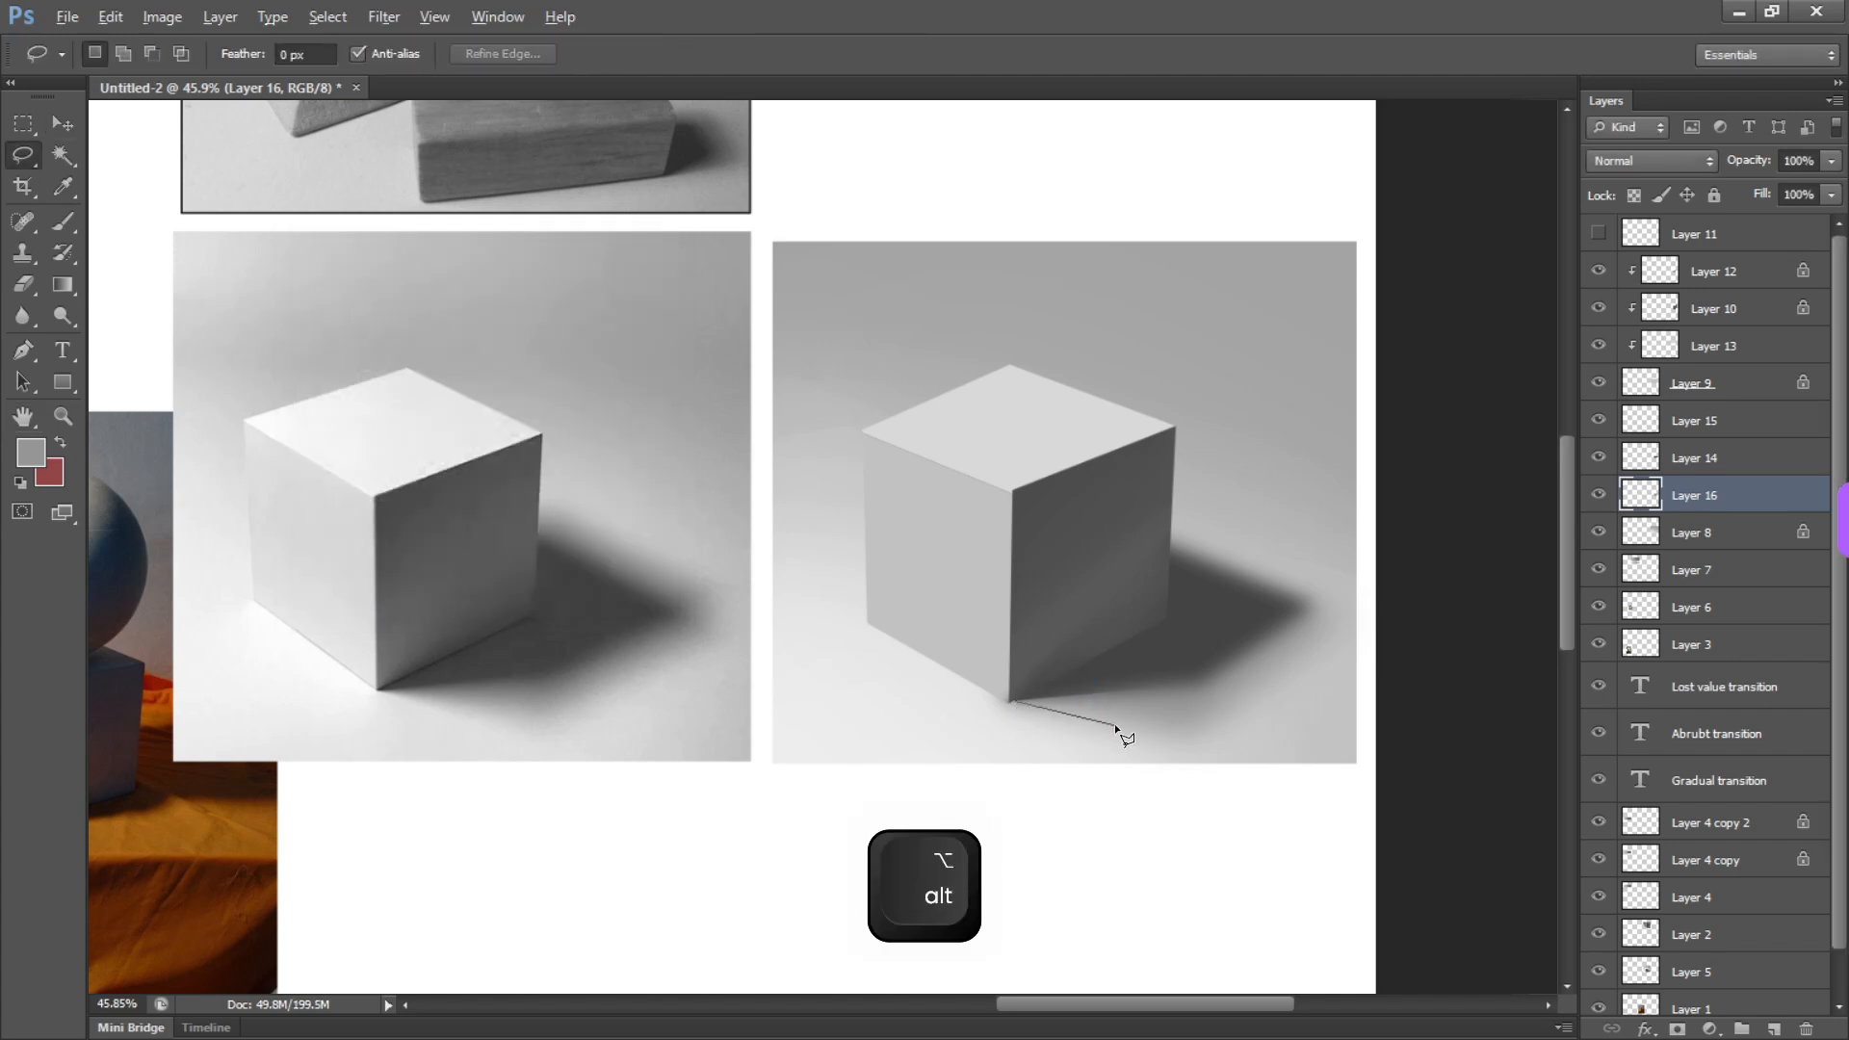
pyautogui.moveTo(1112, 715)
pyautogui.mouseDown()
pyautogui.moveTo(1127, 619)
pyautogui.moveTo(1031, 568)
pyautogui.mouseUp()
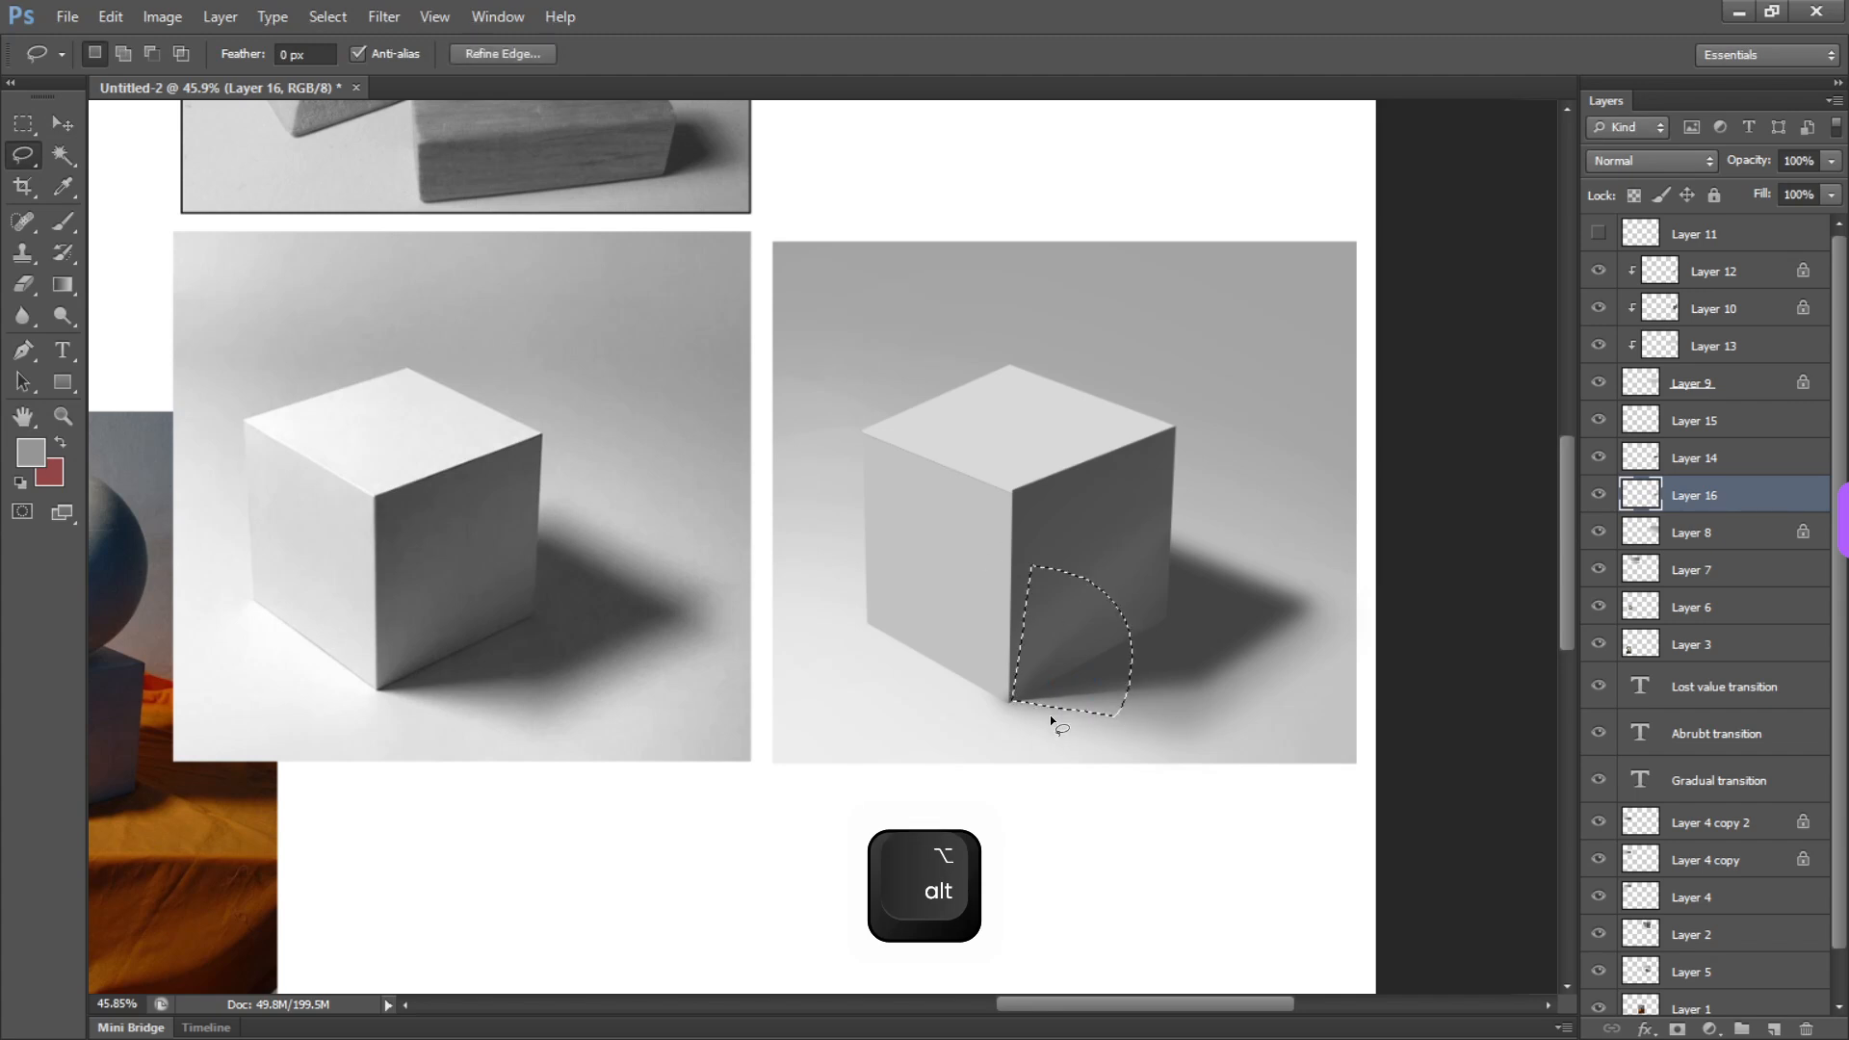
pyautogui.press('b')
pyautogui.hotkey('ctrl', 'd')
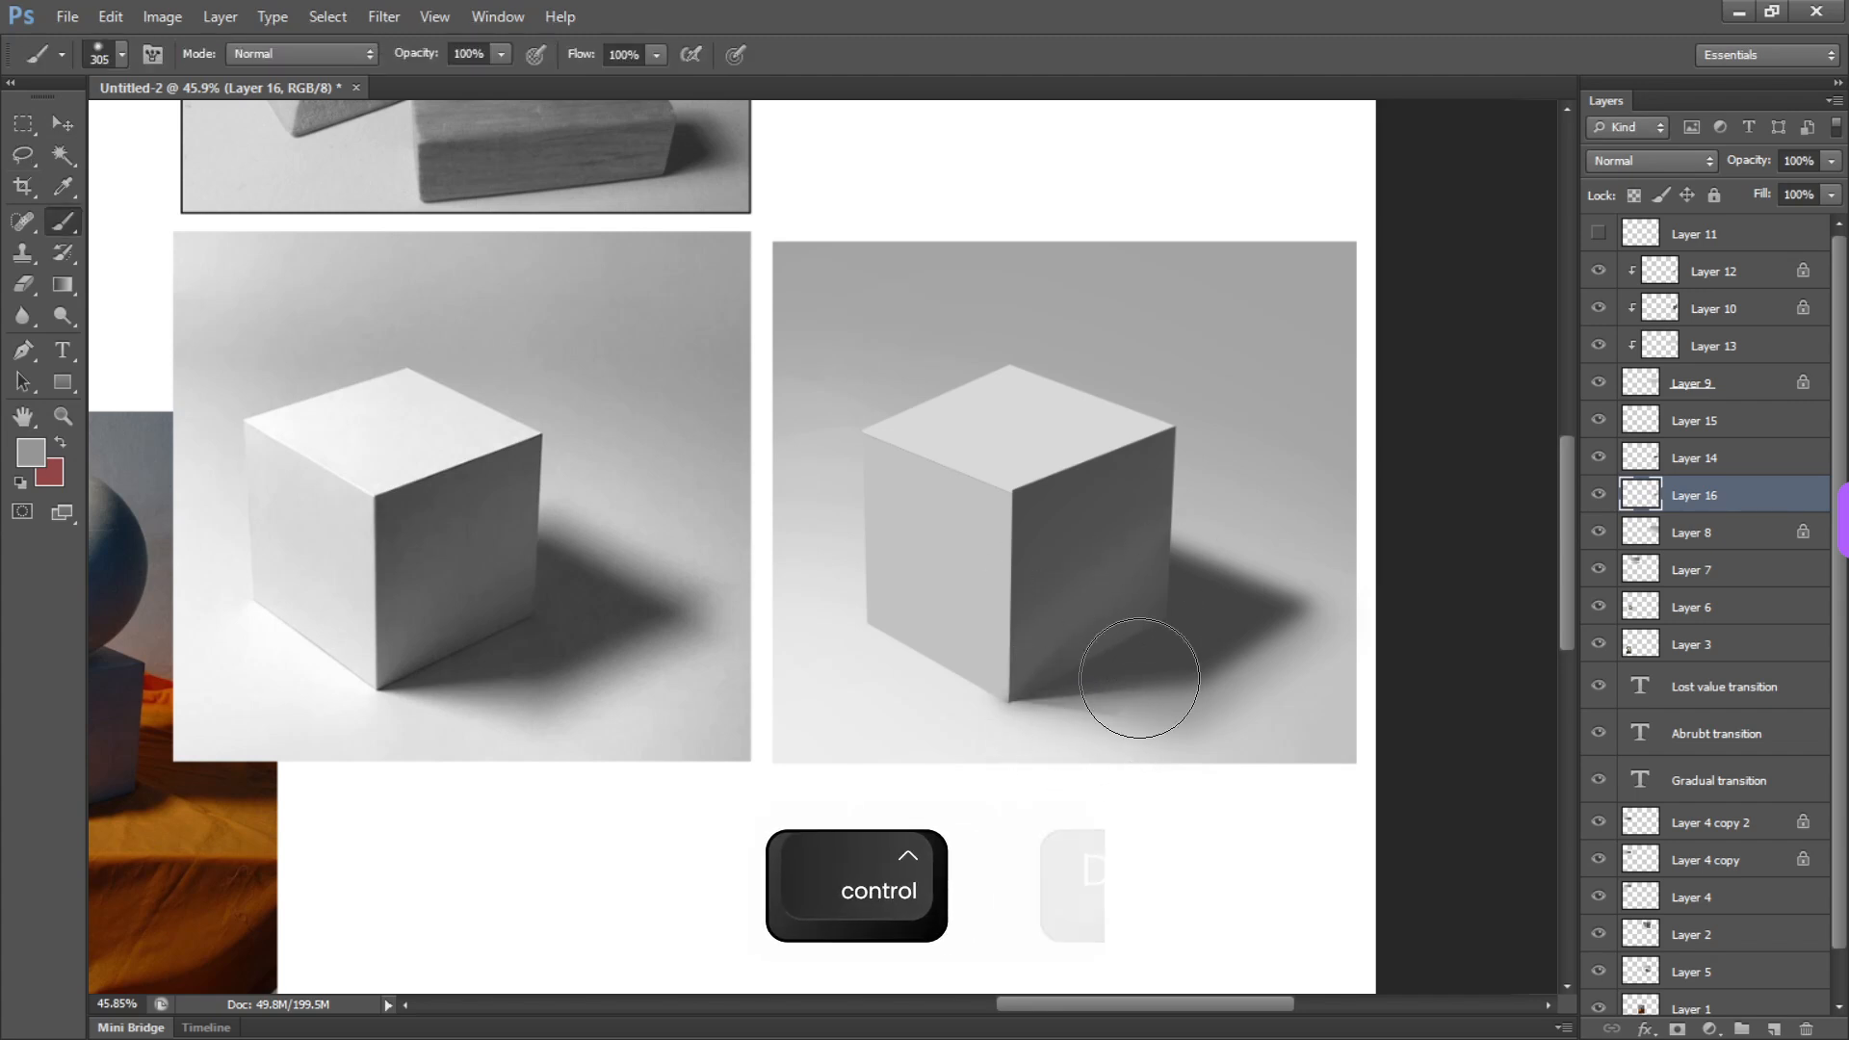
pyautogui.press('e')
pyautogui.moveTo(1111, 788); pyautogui.dragTo(1024, 780)
pyautogui.hotkey('ctrl', 'z')
pyautogui.hotkey('ctrl', 'z')
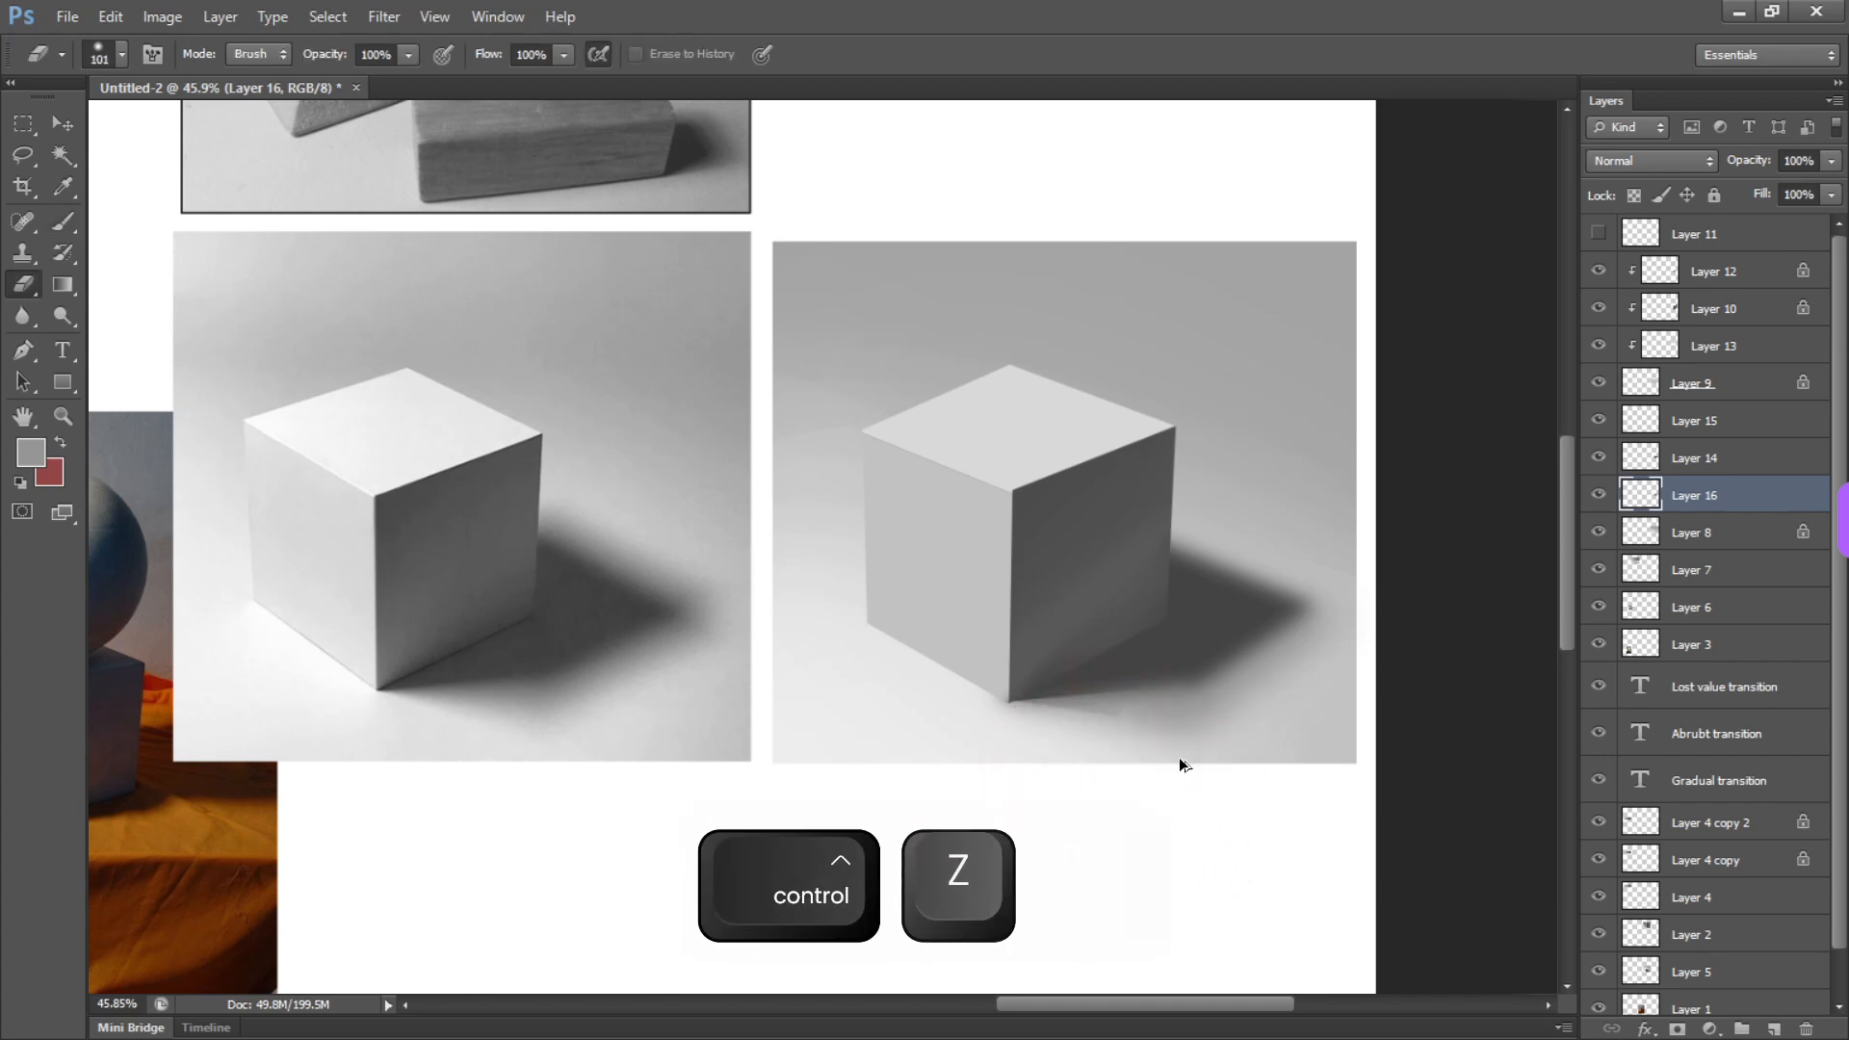
pyautogui.hotkey('ctrl', 'alt', 'z')
pyautogui.hotkey('ctrl', 'd')
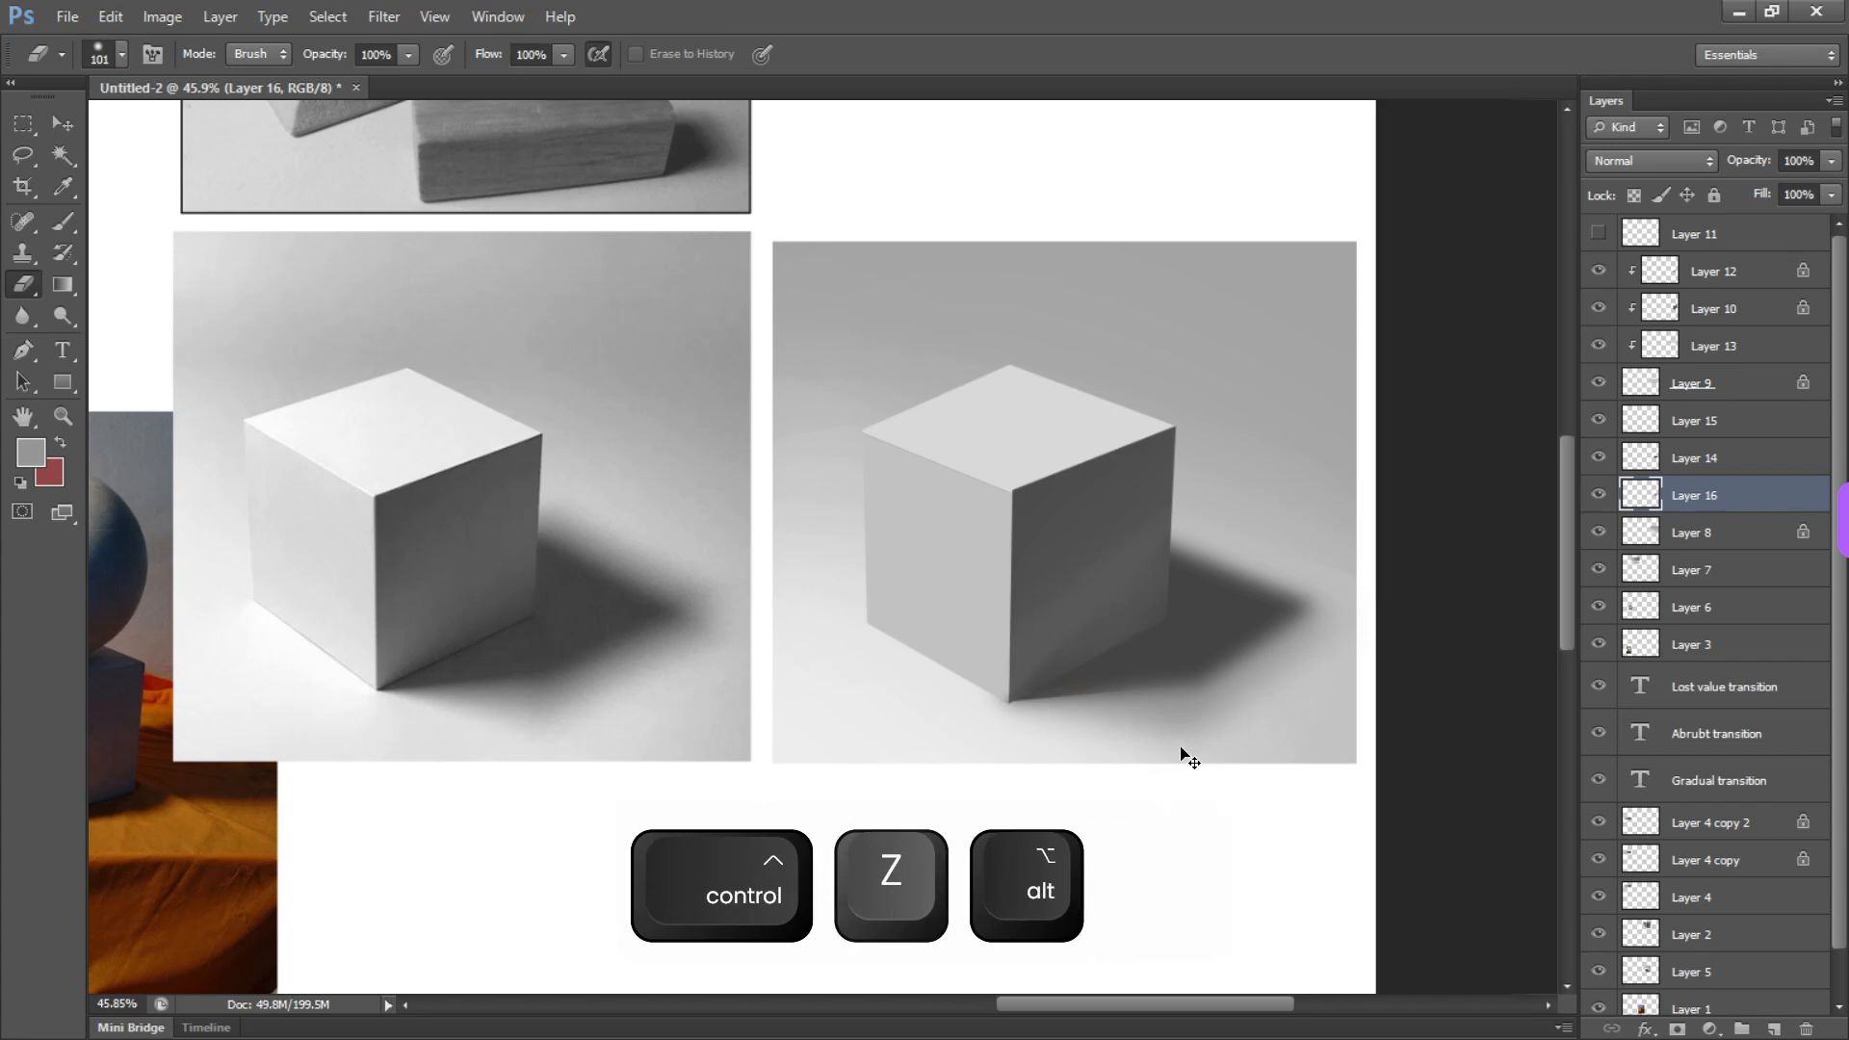
# Add a new layer above Layer 16, lasso a wedge from the cube's lower front corner, brush soft gray shadow along its edge, and deselect
pyautogui.hotkey('ctrl', 'shift', 'n')
pyautogui.press('Return')
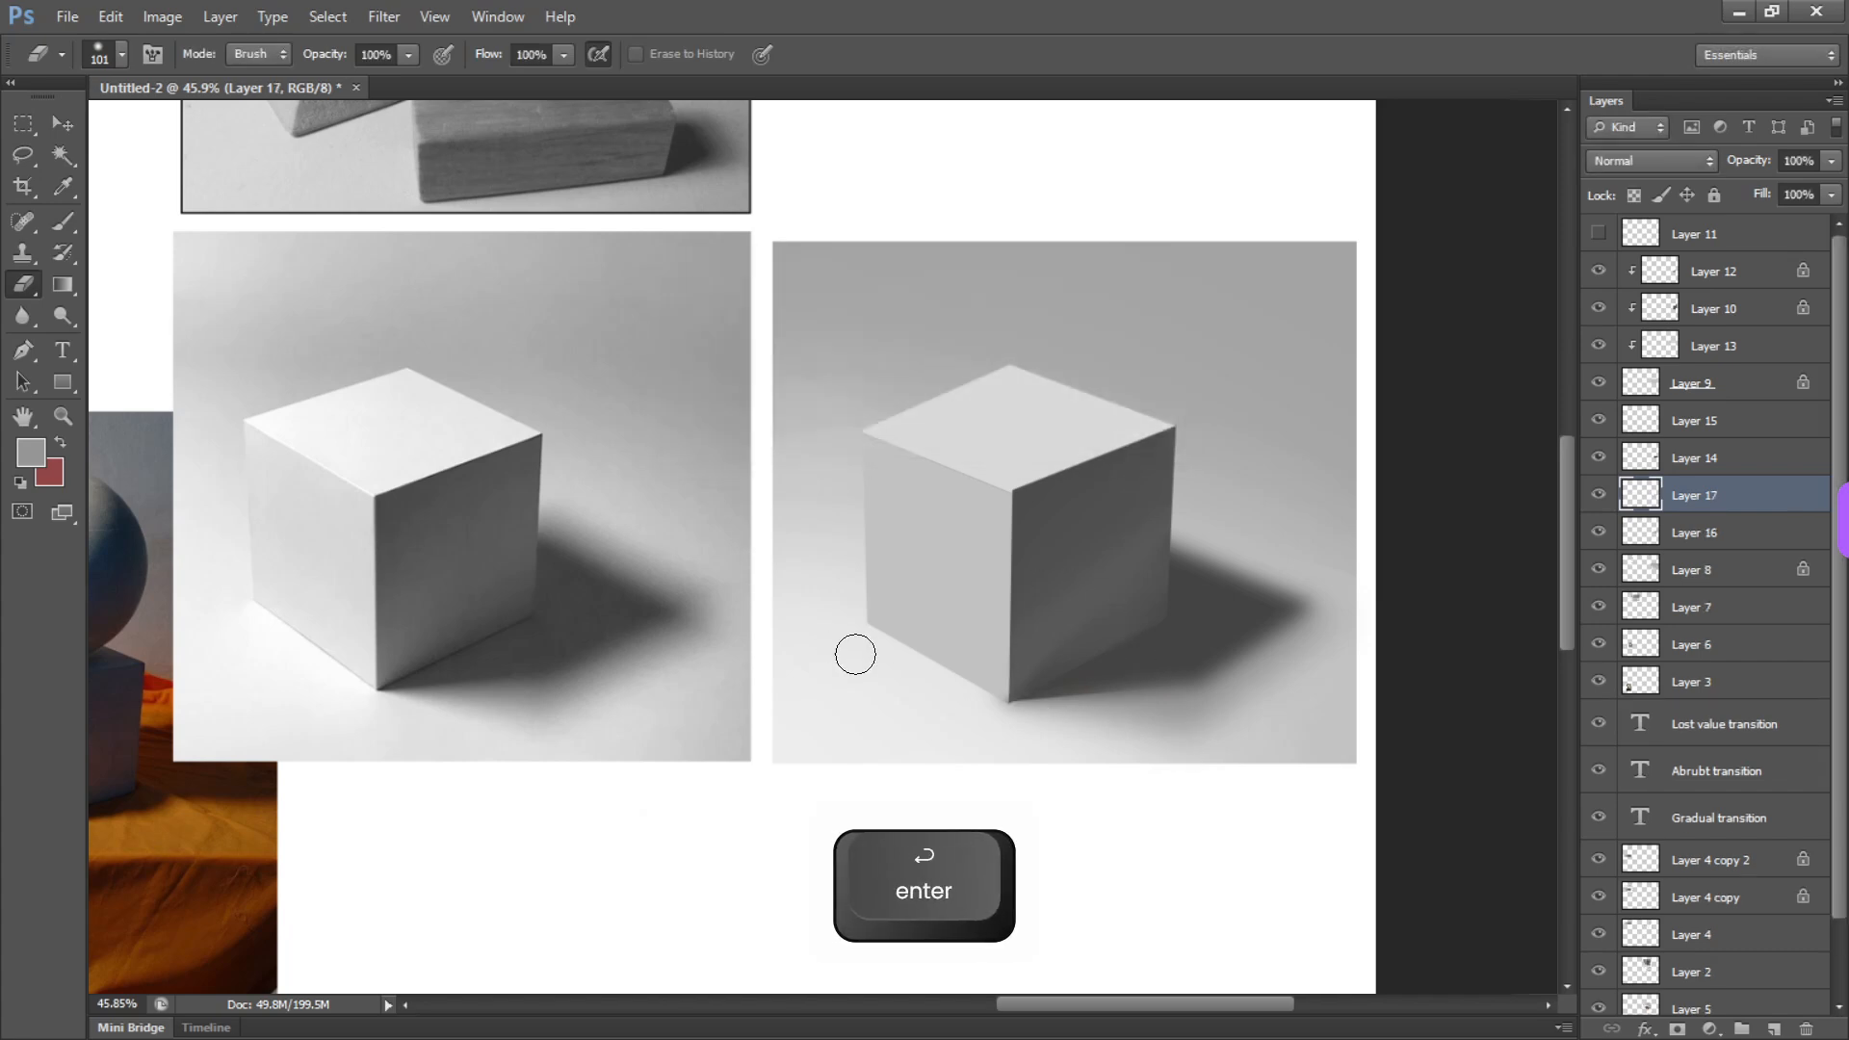
pyautogui.press('l')
pyautogui.keyDown('alt'); pyautogui.click(1008, 702); pyautogui.keyUp('alt')
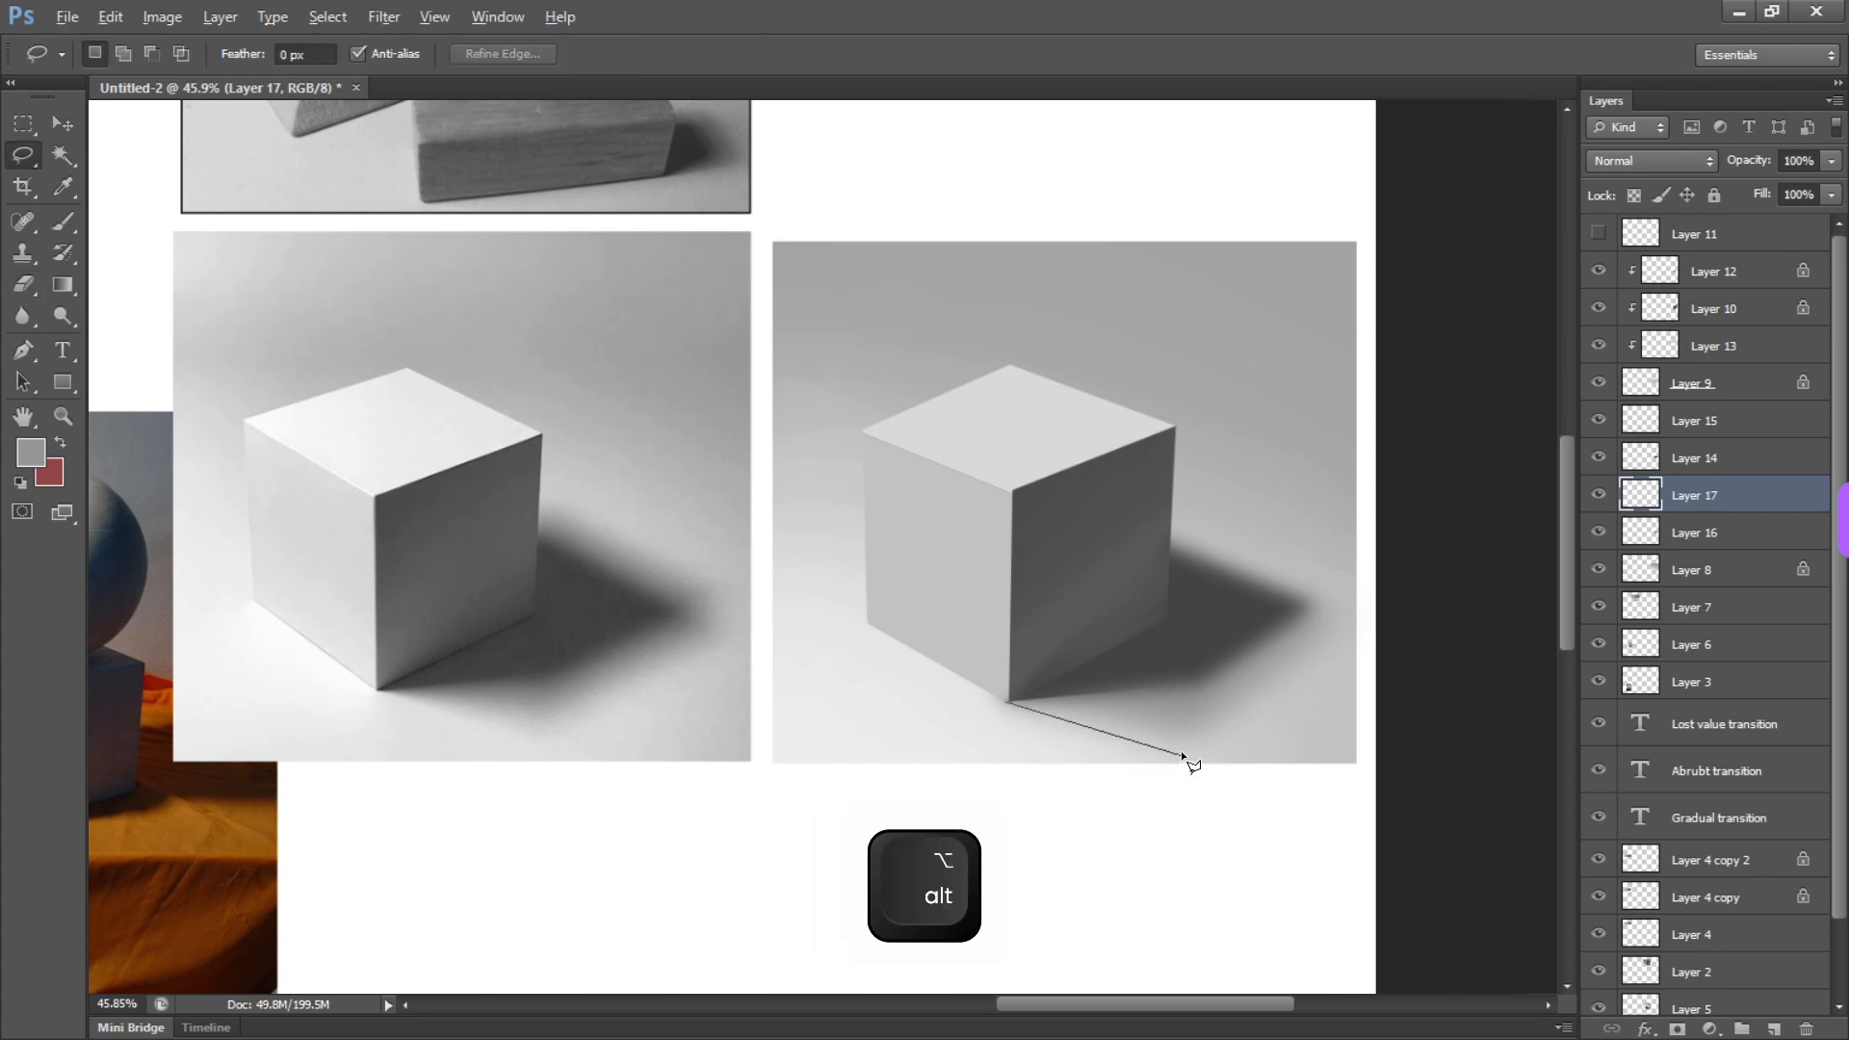
pyautogui.moveTo(1195, 738); pyautogui.dragTo(966, 530)
pyautogui.press('b')
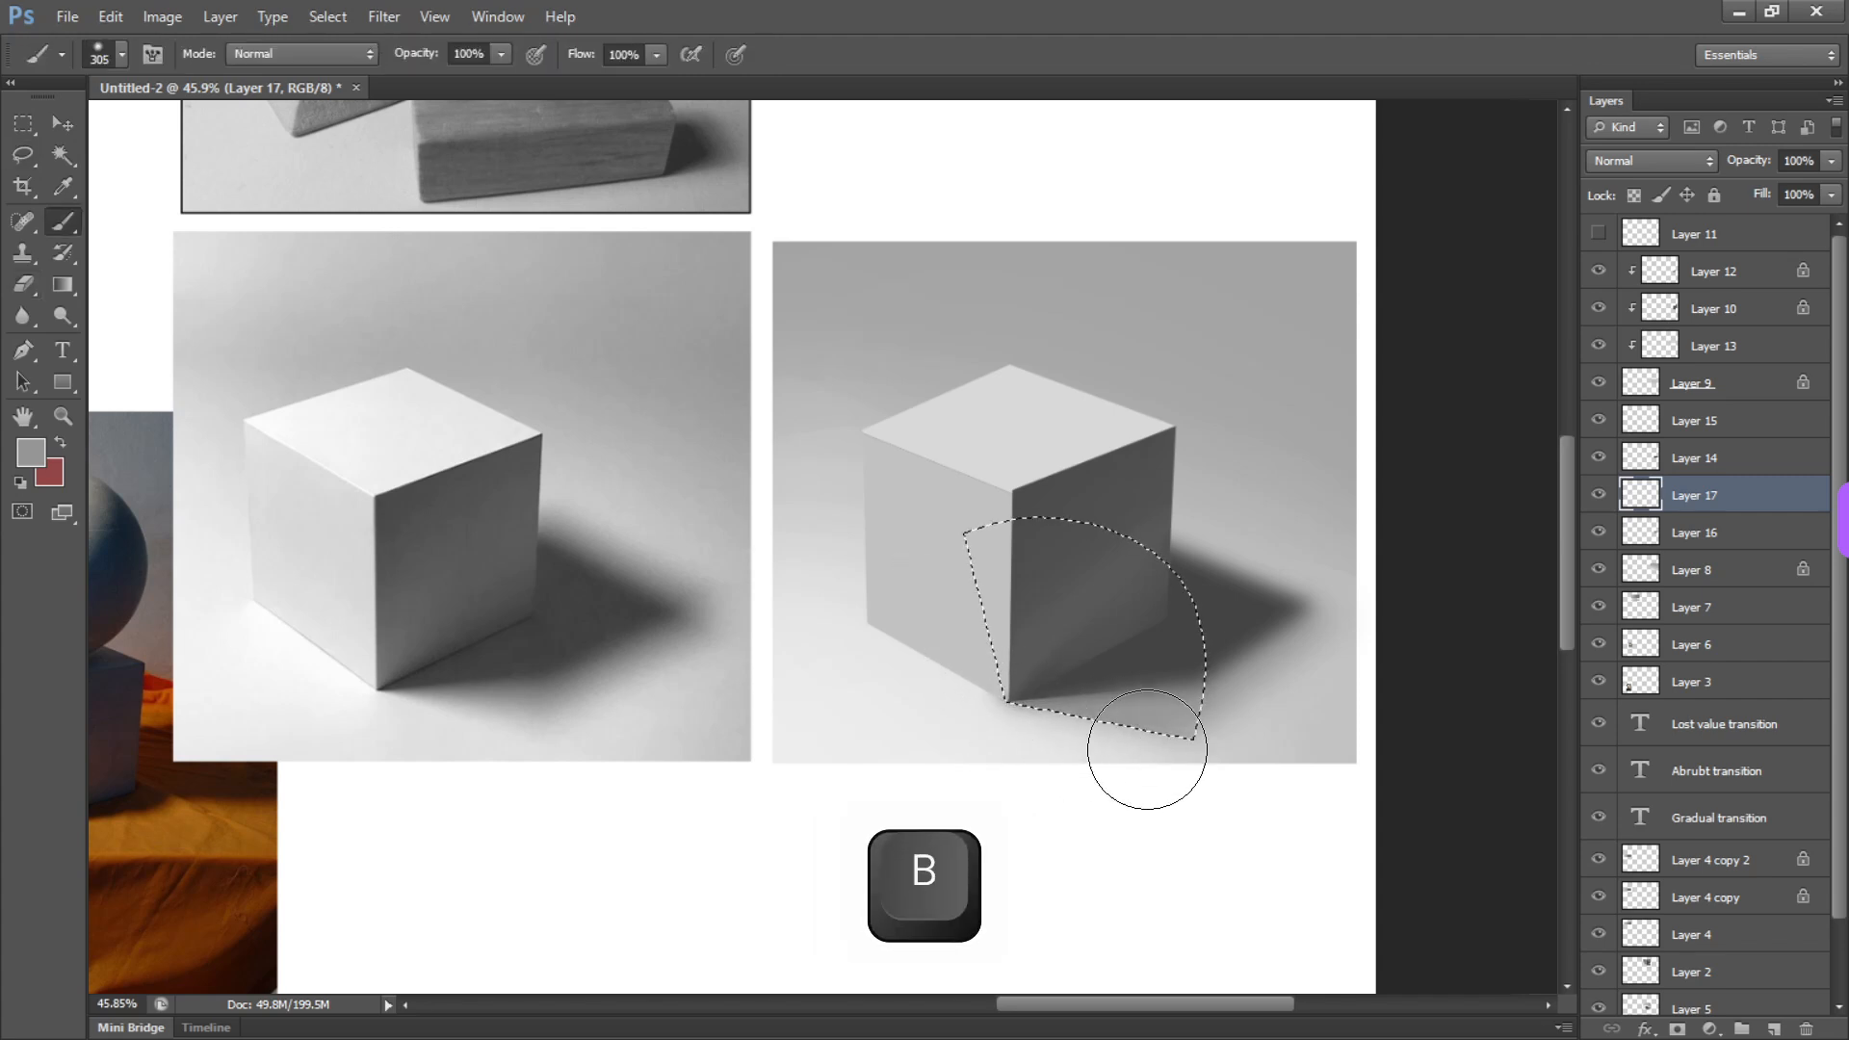
pyautogui.hotkey('ctrl', 'd')
# Fade the far end of the new shadow wedge on Layer 17 into the floor with the eraser
pyautogui.press('e')
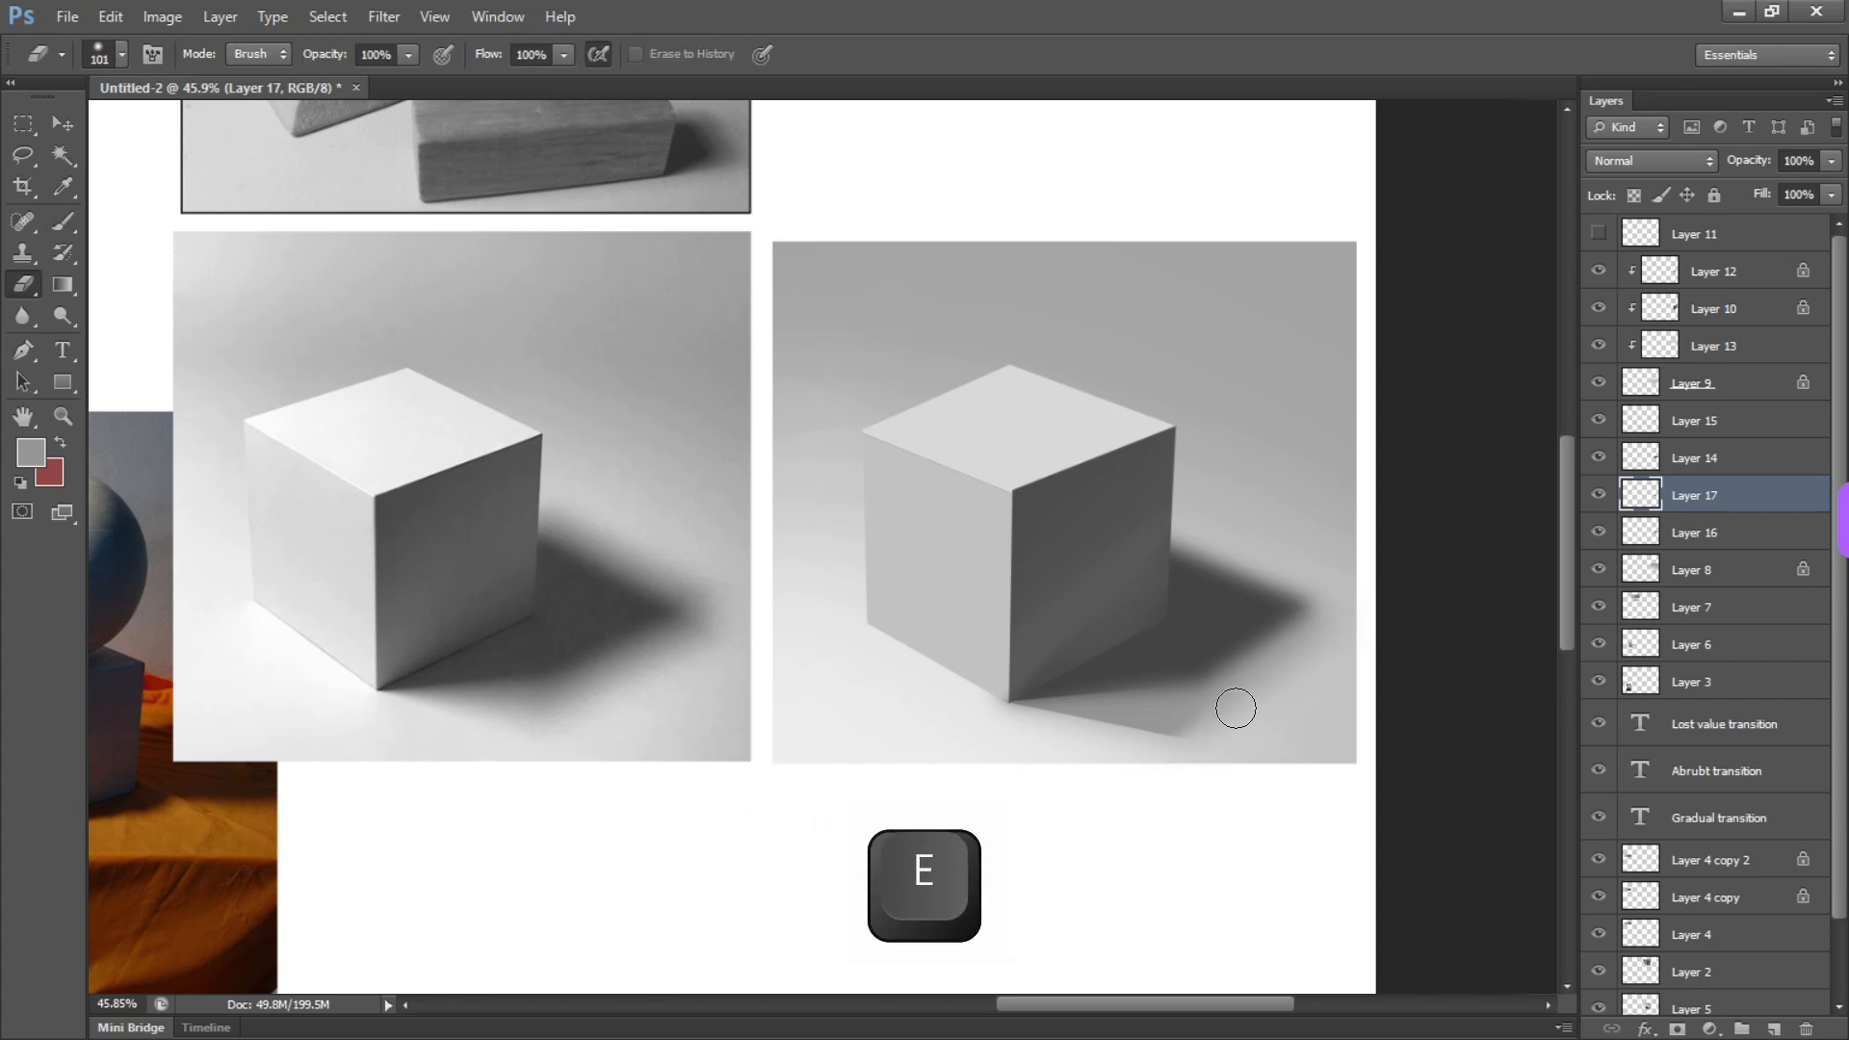
pyautogui.moveTo(1181, 708)
pyautogui.mouseDown()
pyautogui.moveTo(1233, 729)
pyautogui.moveTo(1222, 759)
pyautogui.mouseUp()
pyautogui.moveTo(1194, 740); pyautogui.dragTo(1233, 712)
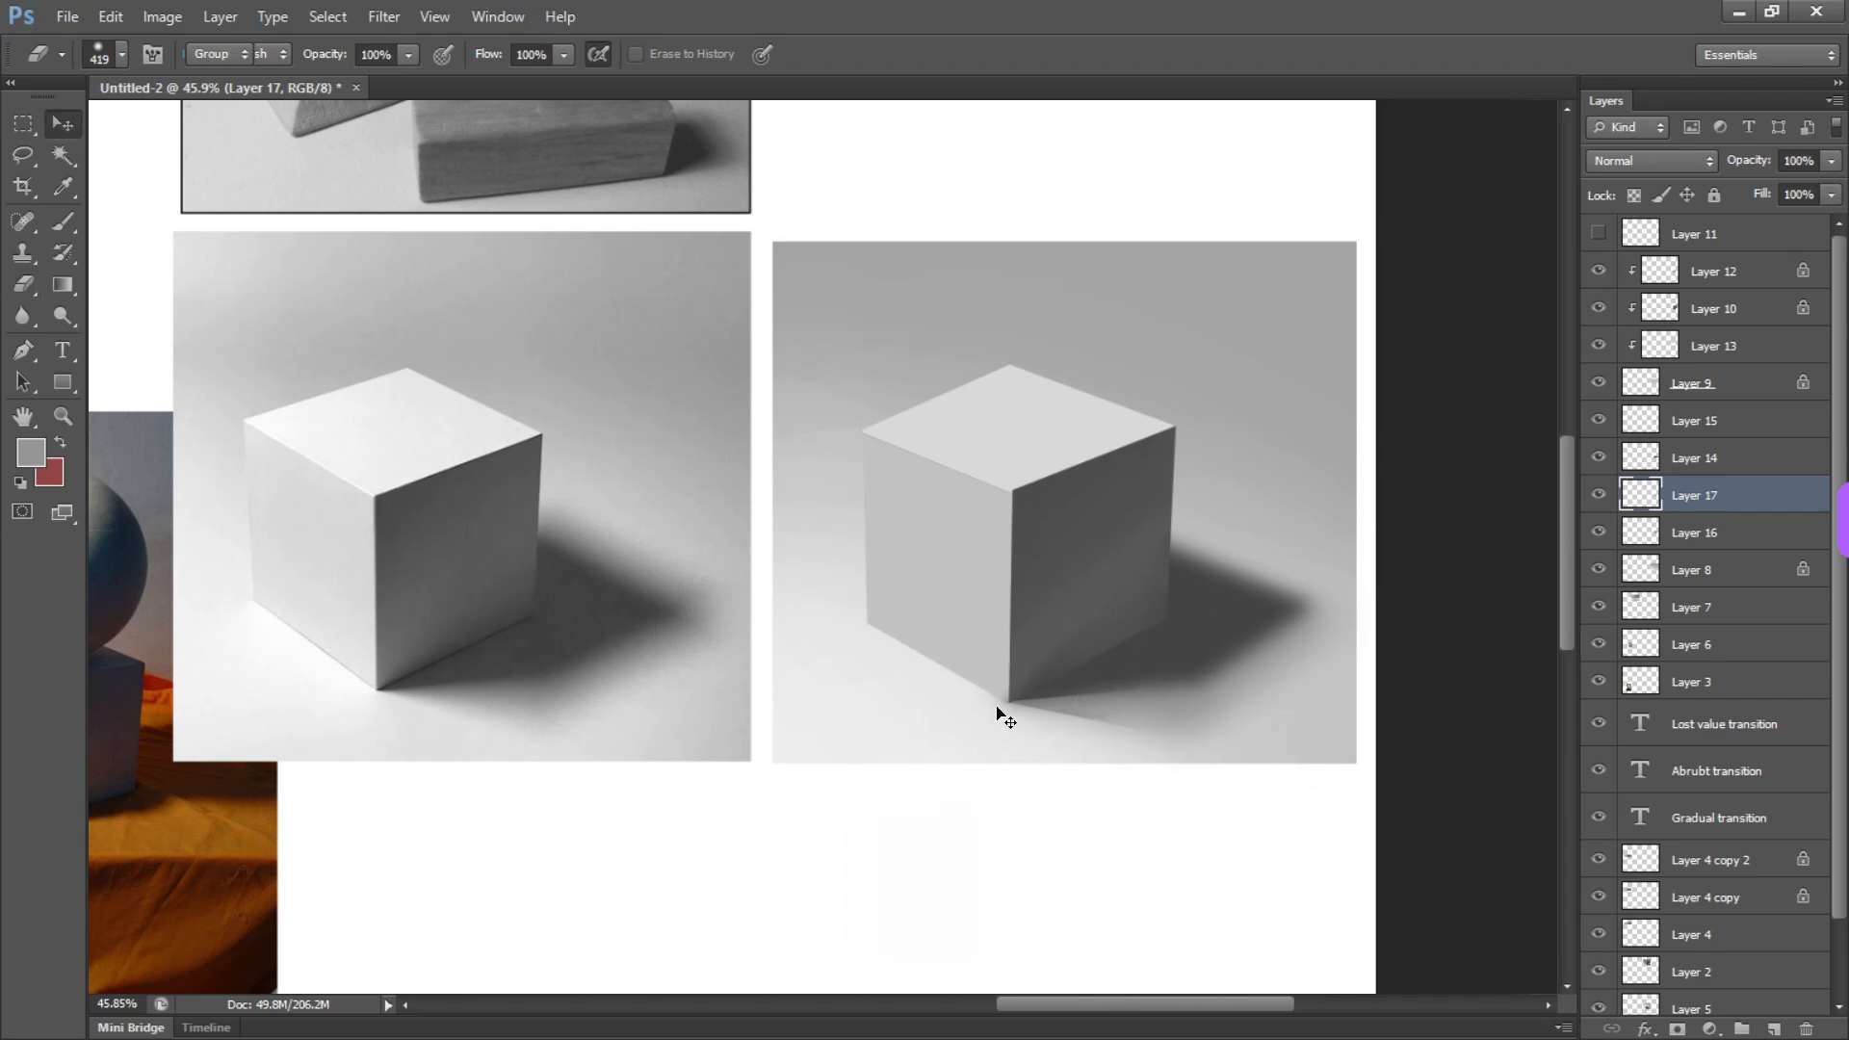
# Select the shadow layers from Layer 16 up to Layer 15 and merge them into one layer
pyautogui.press('v')
pyautogui.press('shift')
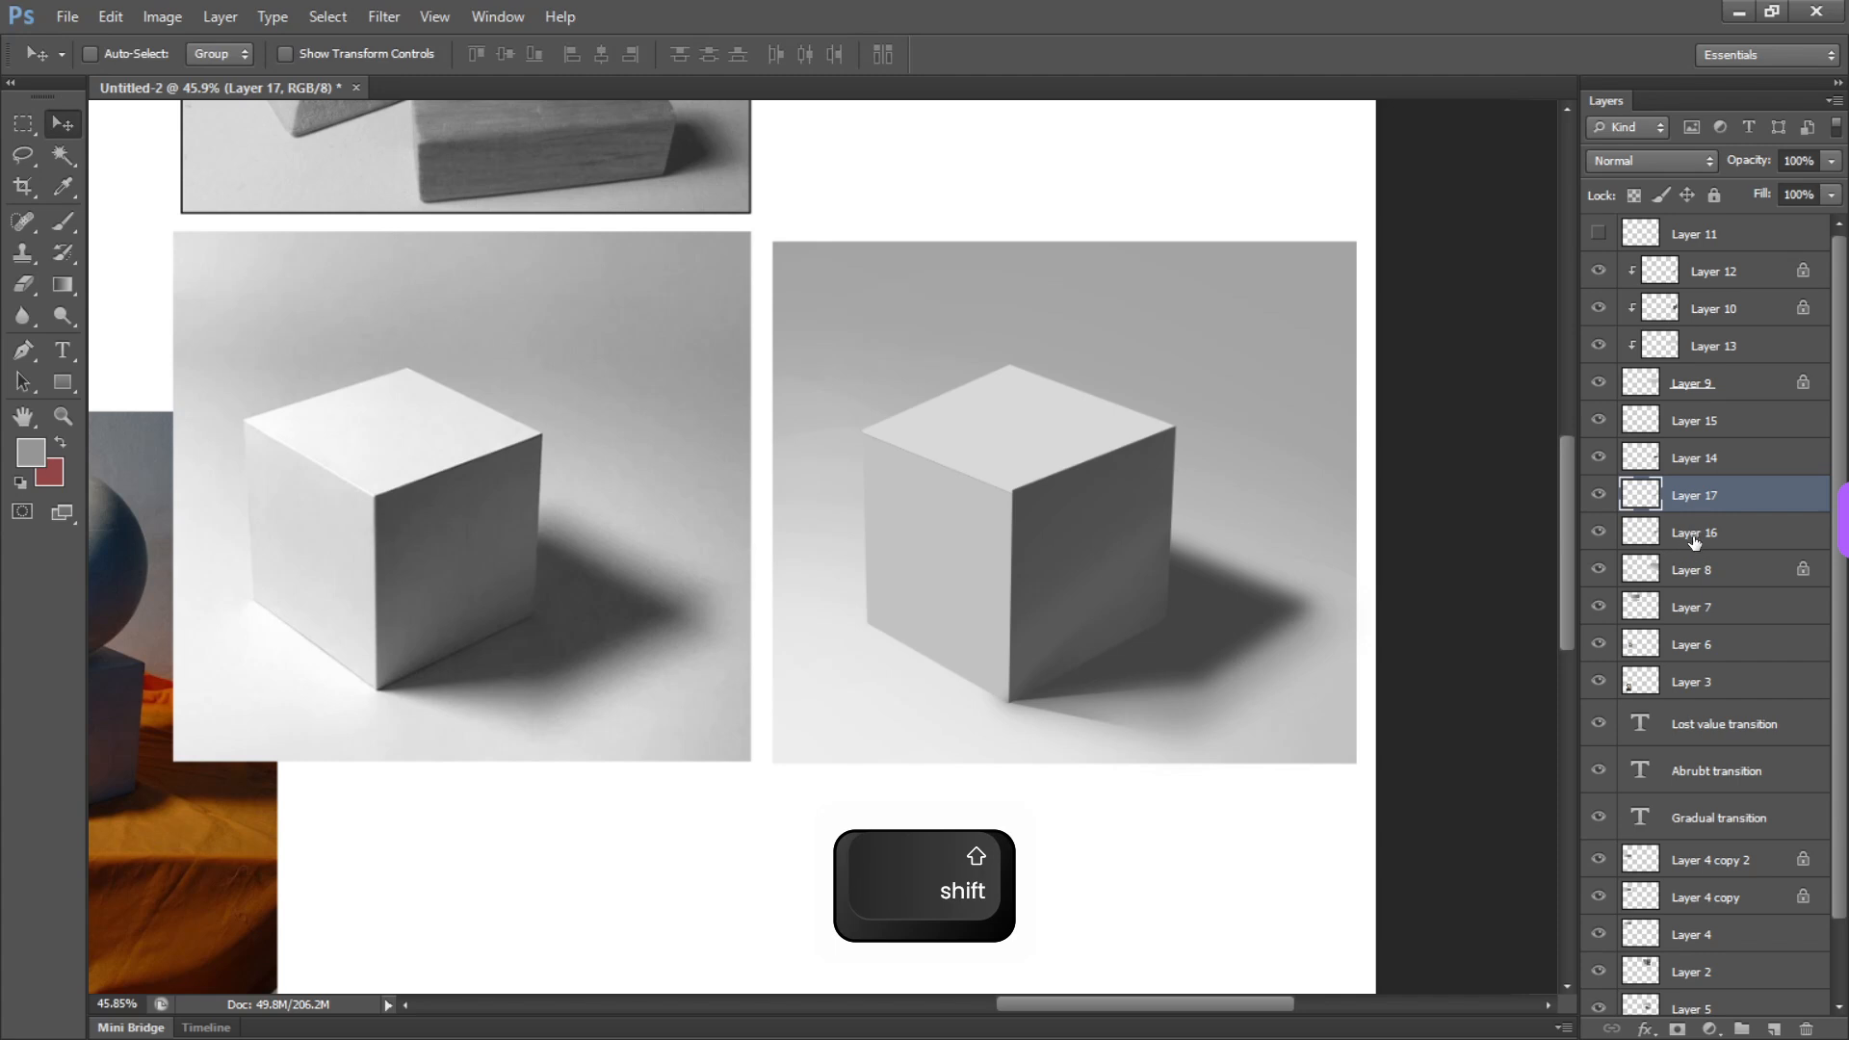
pyautogui.keyDown('shift'); pyautogui.click(1694, 533); pyautogui.keyUp('shift')
pyautogui.keyDown('shift'); pyautogui.click(1694, 421); pyautogui.keyUp('shift')
pyautogui.press('v')
pyautogui.moveTo(1252, 661)
pyautogui.mouseDown()
pyautogui.moveTo(1094, 701)
pyautogui.moveTo(1230, 566)
pyautogui.moveTo(1239, 516)
pyautogui.mouseUp()
pyautogui.hotkey('ctrl', 'e')
# Lasso the floor area just in front of the cube's lower corner, remove the merged shadow inside it, and clear the selection
pyautogui.press('e')
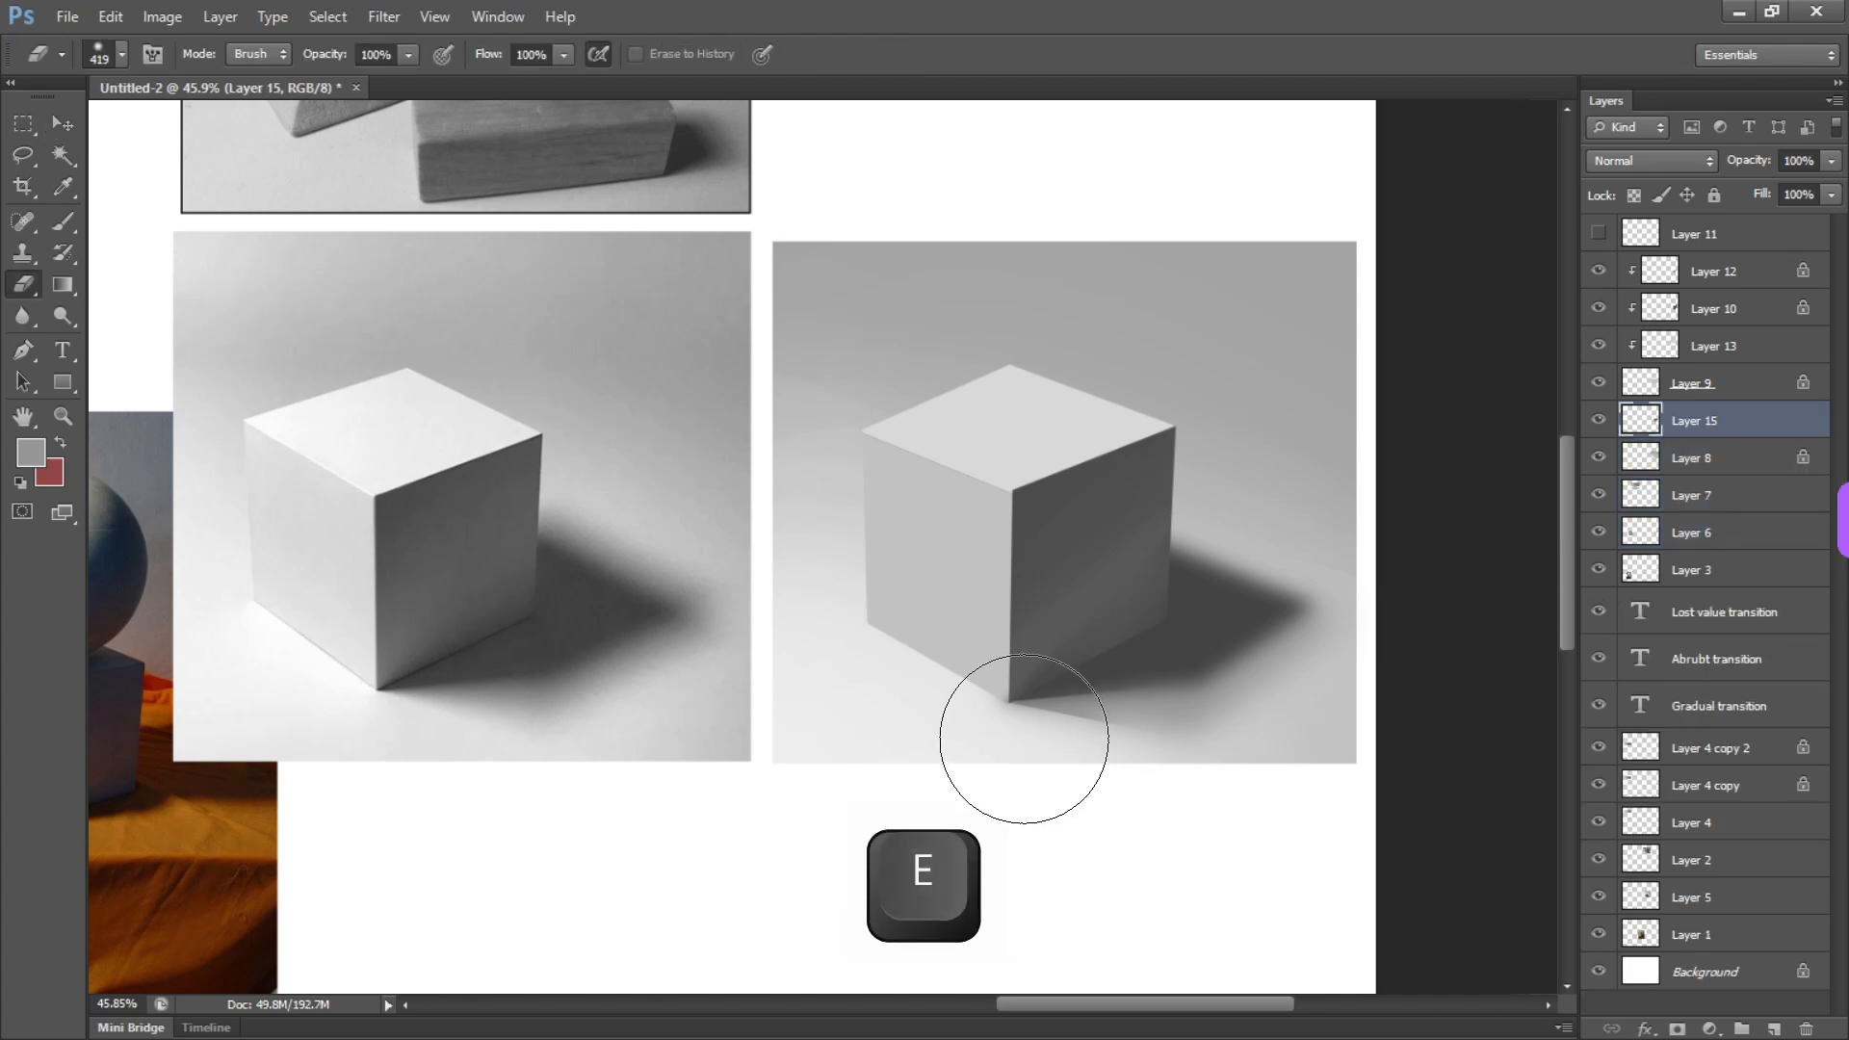
pyautogui.press('alt')
pyautogui.press('l')
pyautogui.moveTo(980, 744)
pyautogui.mouseDown()
pyautogui.moveTo(1033, 749)
pyautogui.moveTo(1044, 711)
pyautogui.moveTo(965, 683)
pyautogui.moveTo(1050, 767)
pyautogui.mouseUp()
pyautogui.press('alt')
pyautogui.press('e')
pyautogui.press('Delete')
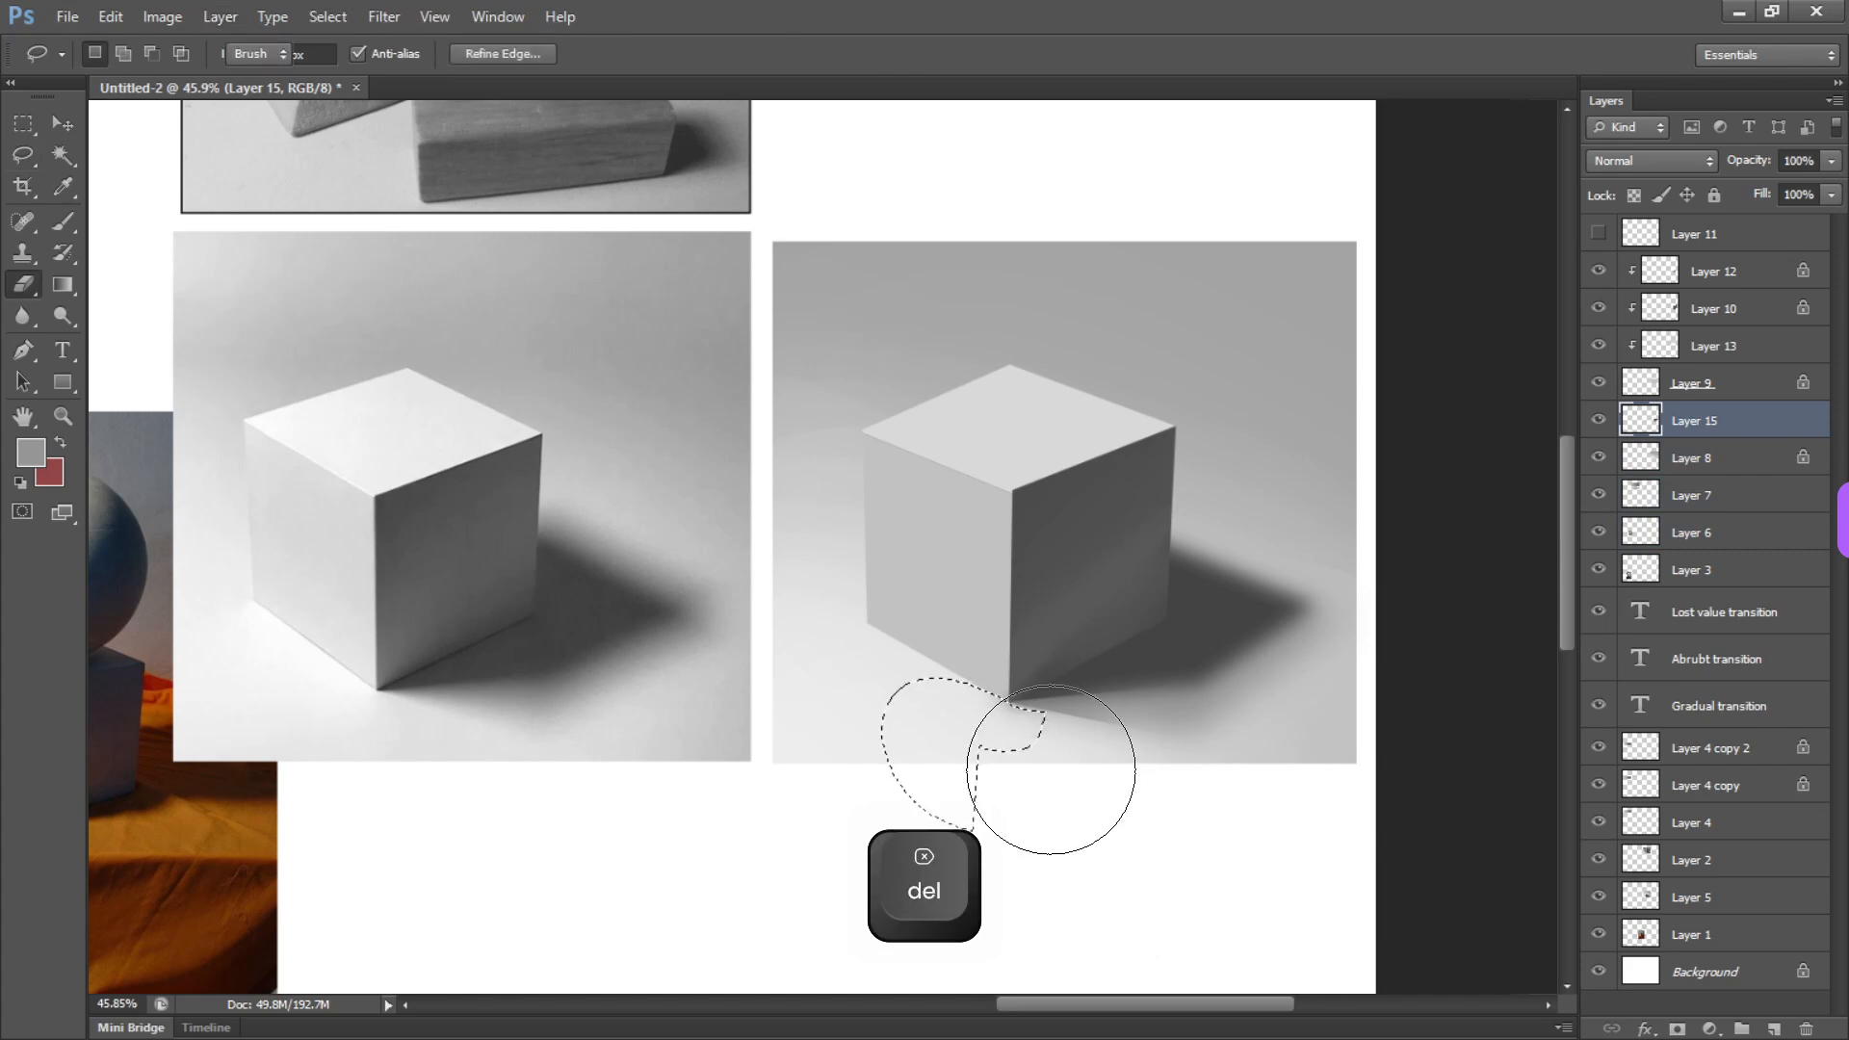
pyautogui.hotkey('ctrl', 'd')
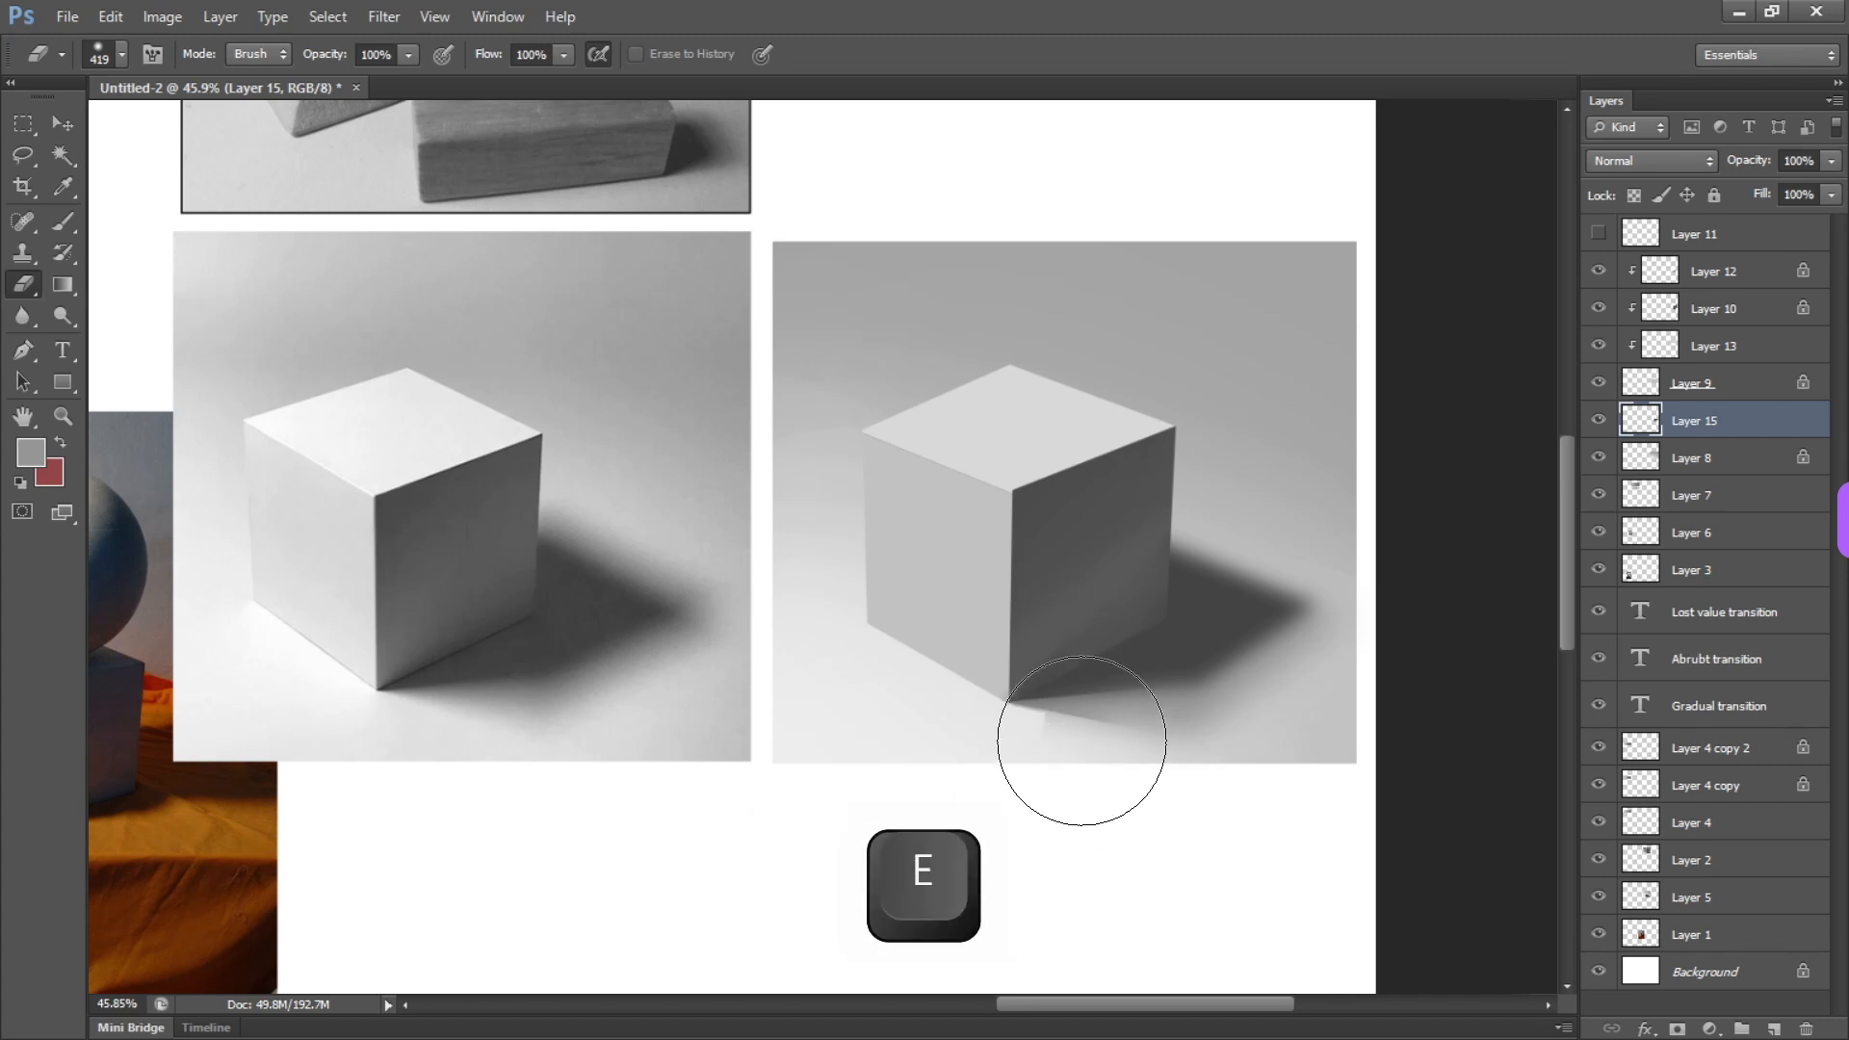
# Soften the front and outer edges of the merged cast shadow with a soft eraser
pyautogui.moveTo(1056, 734); pyautogui.dragTo(963, 717)
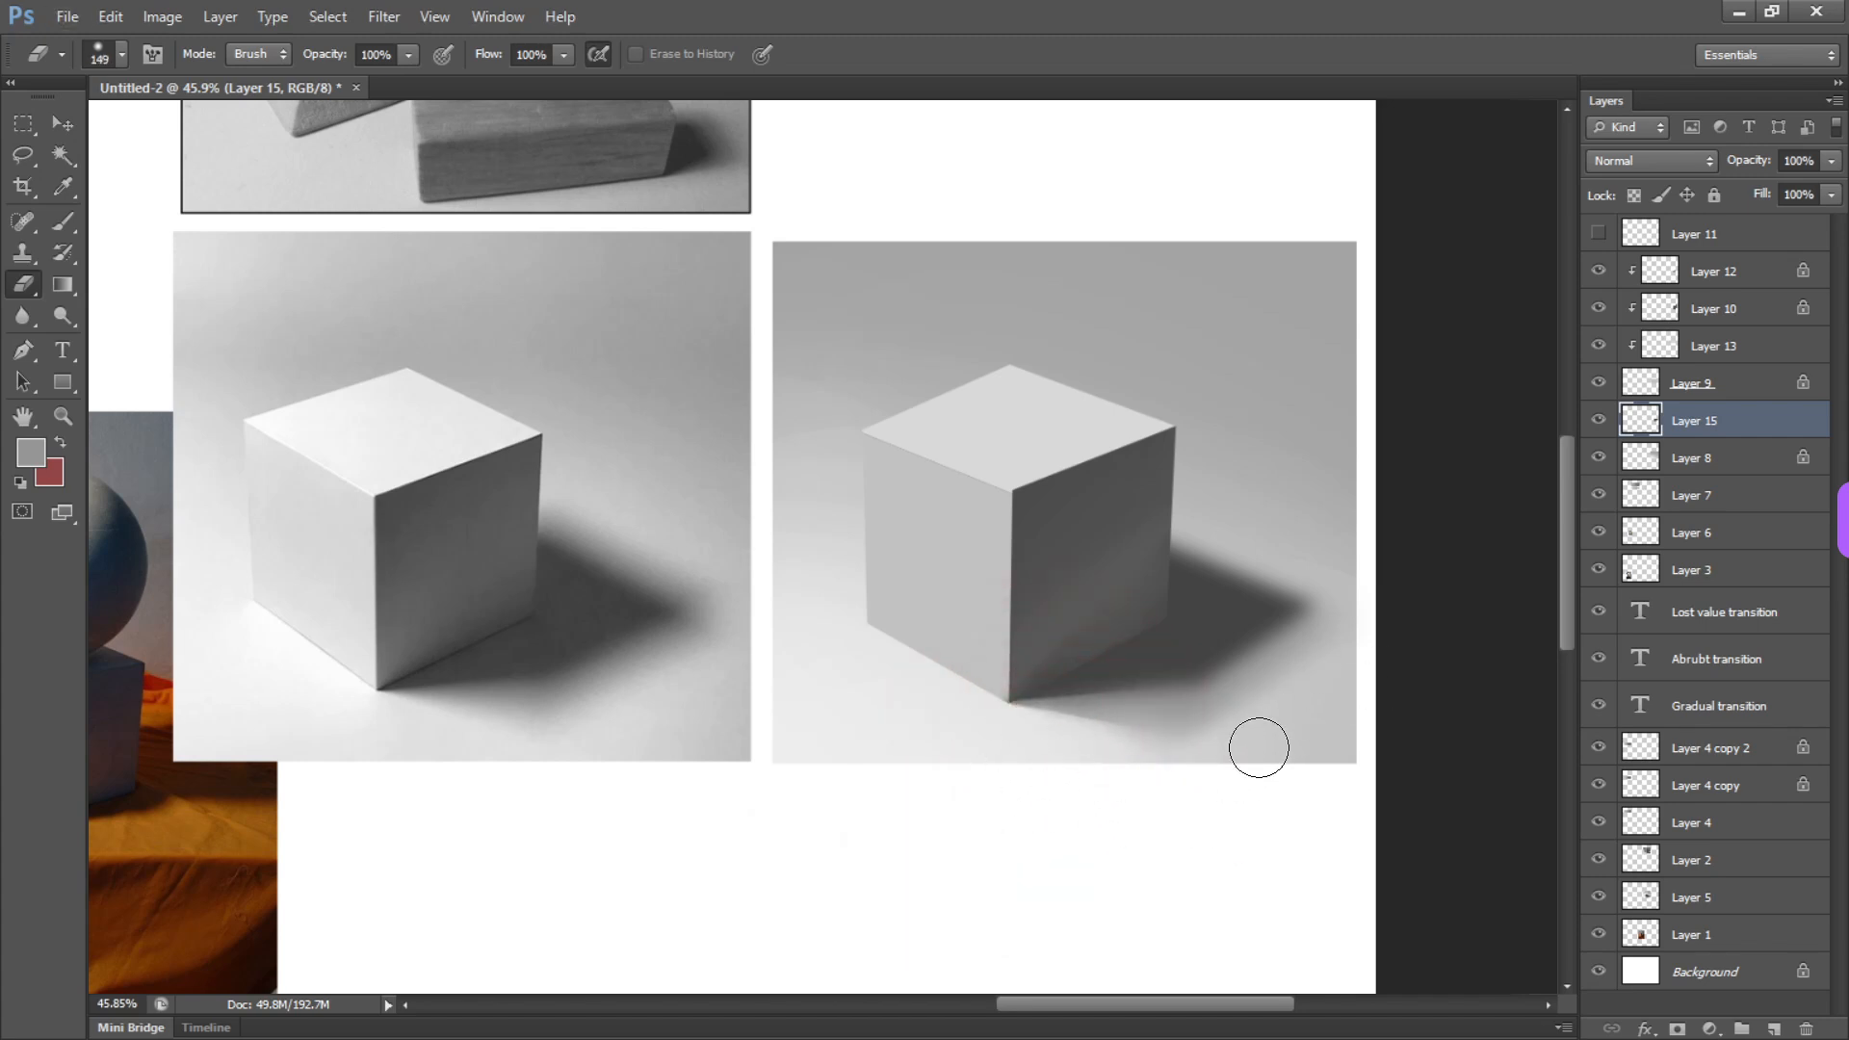
pyautogui.moveTo(1300, 743); pyautogui.dragTo(1488, 554)
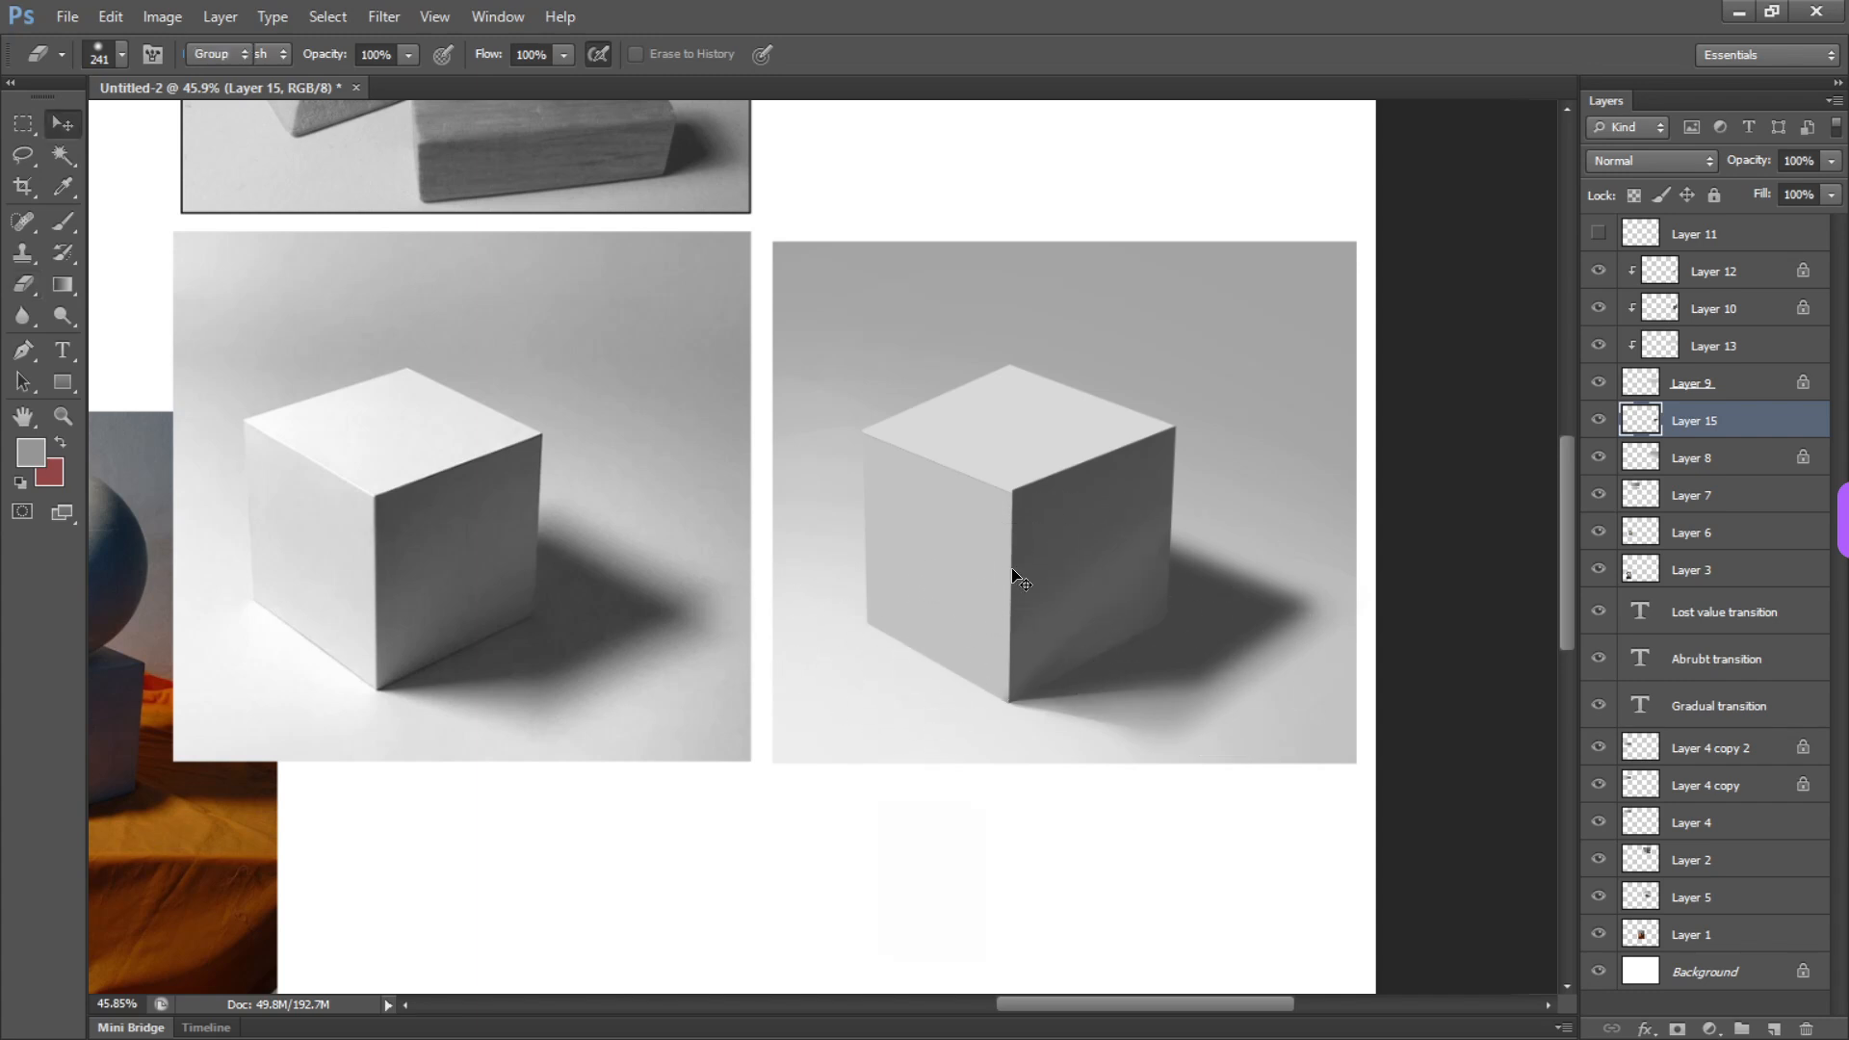
pyautogui.press('v')
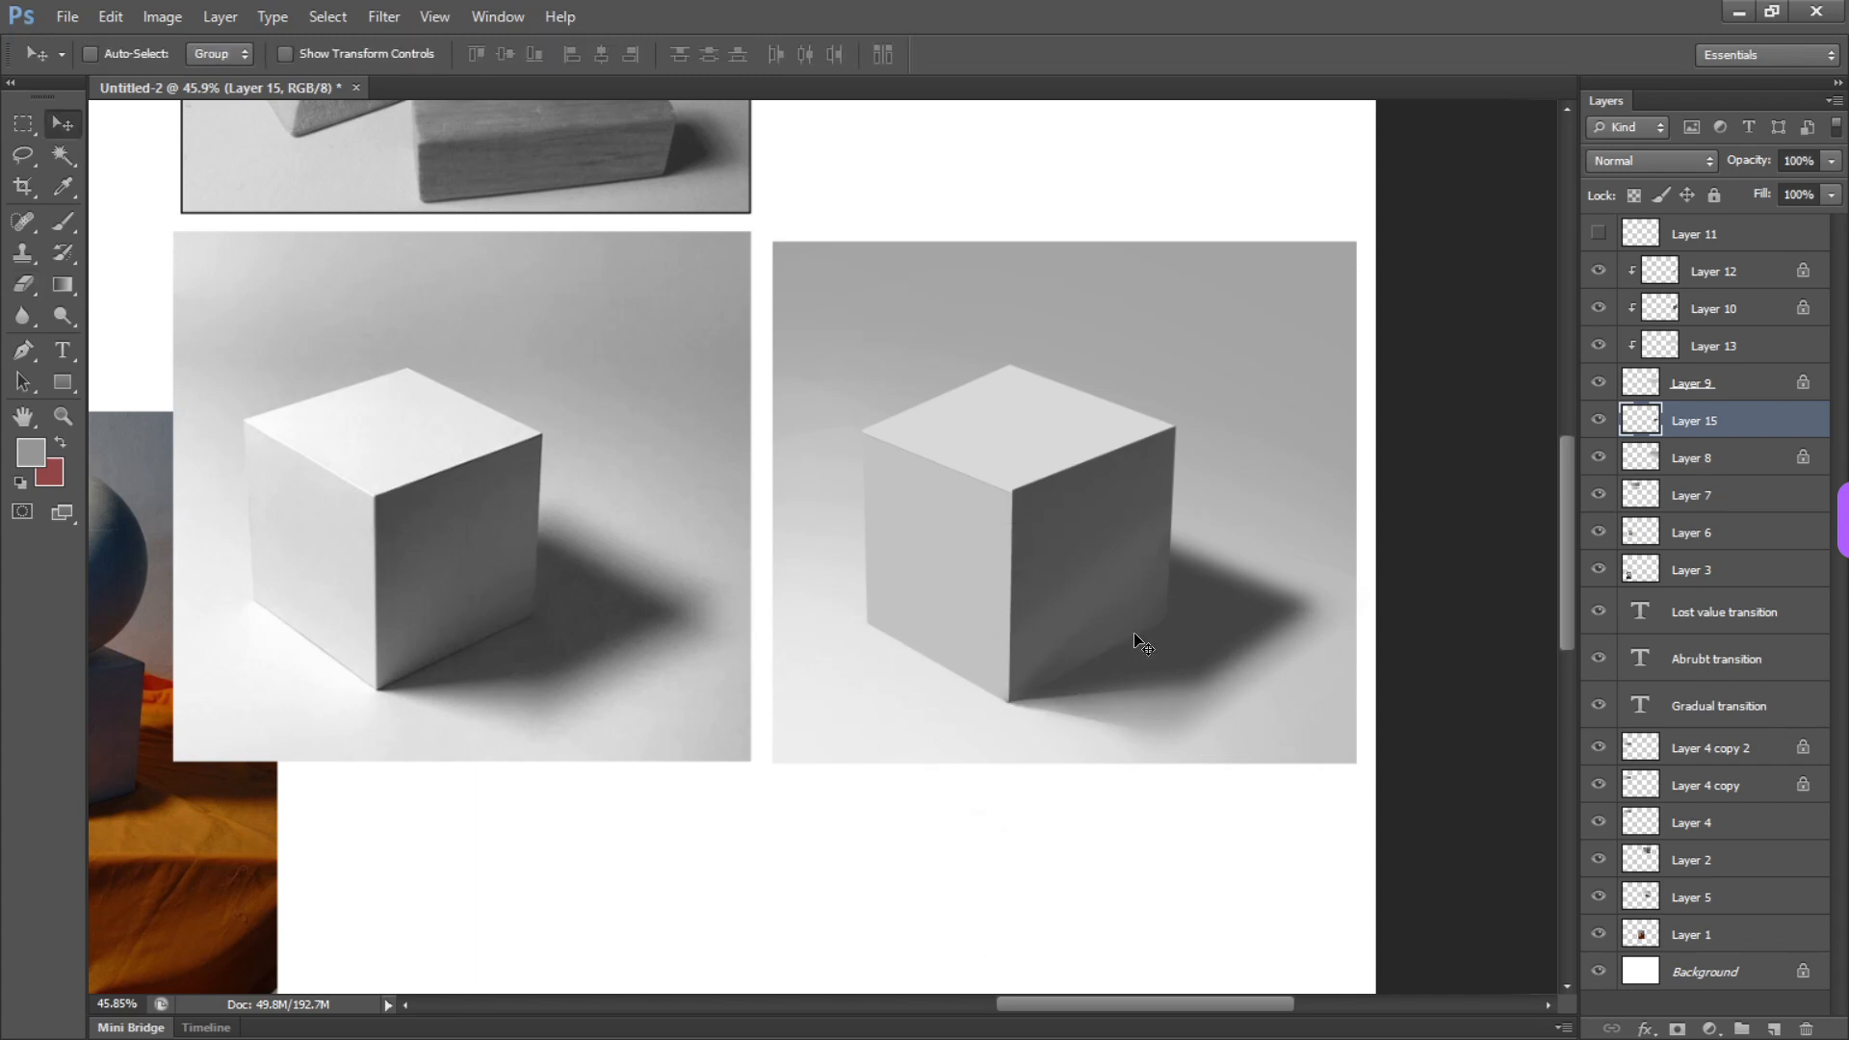
# Pick a near-black foreground color and darken the contact edge beneath the cube's dark face with a soft brush
pyautogui.press('b')
pyautogui.moveTo(1172, 636); pyautogui.dragTo(1107, 626)
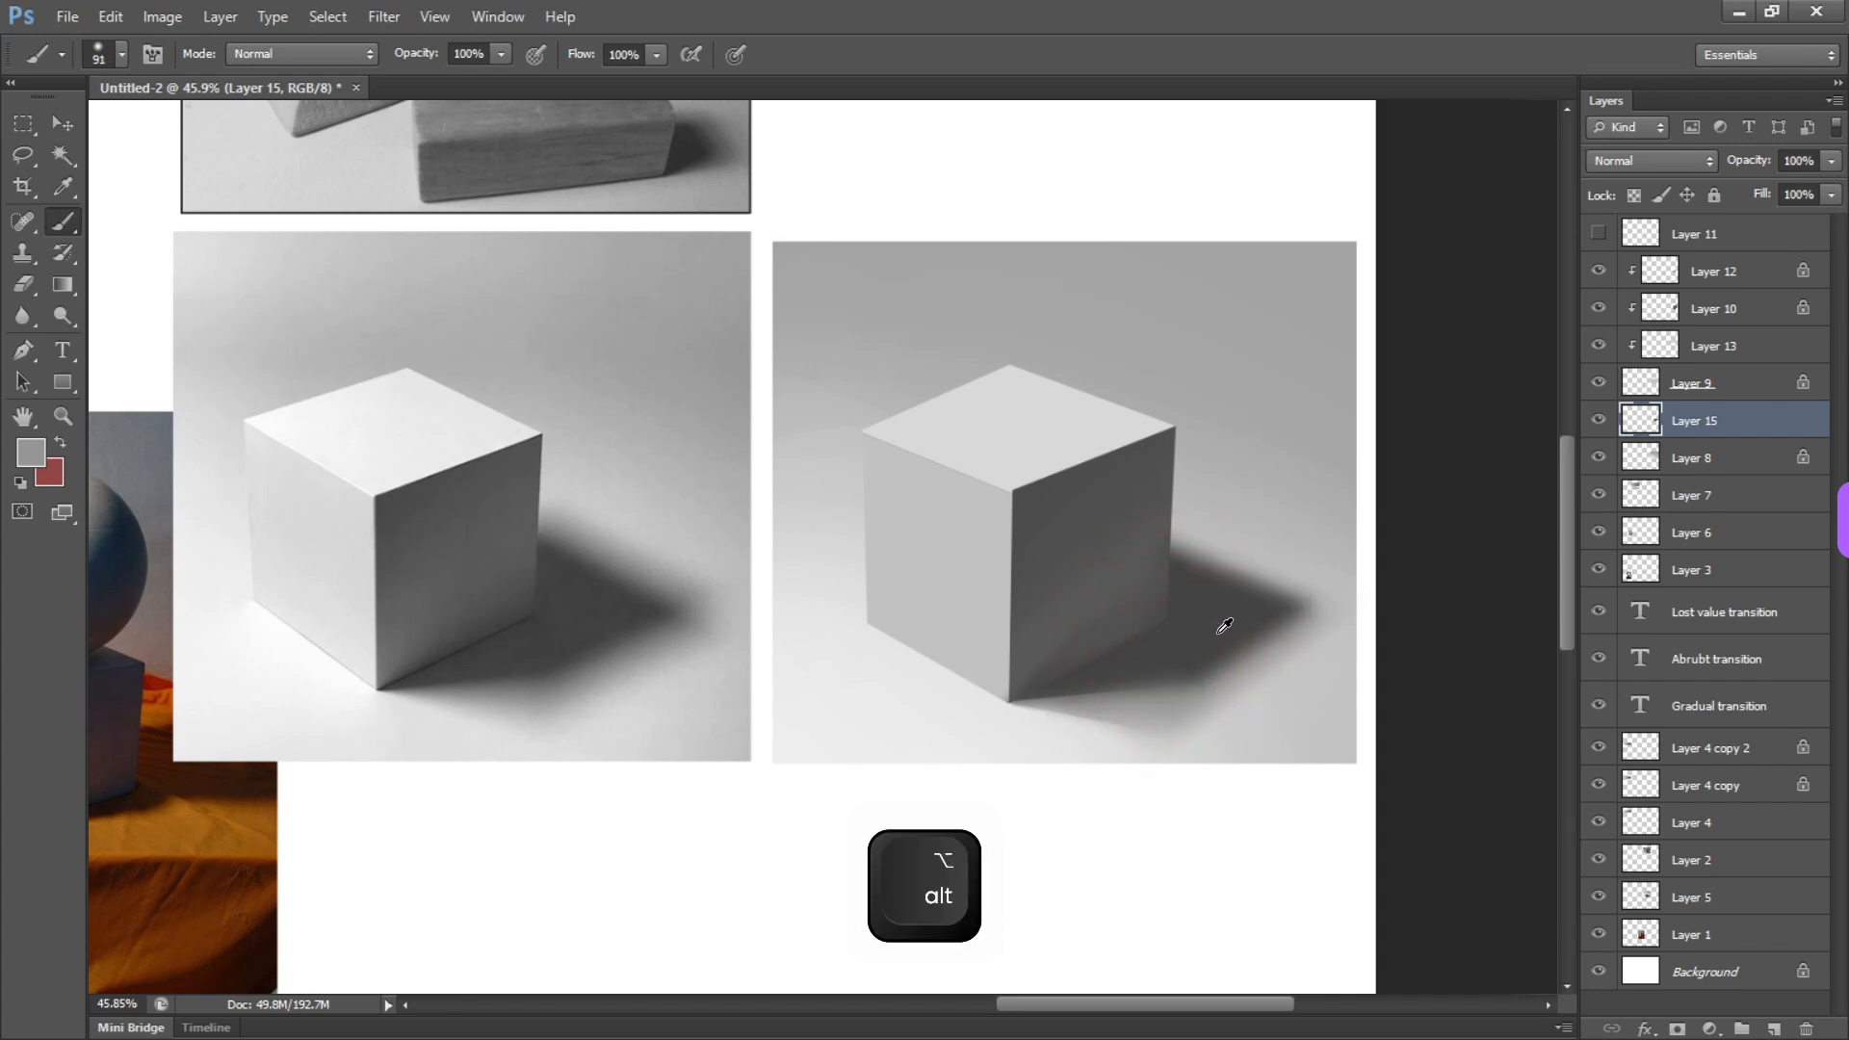
pyautogui.press('z')
pyautogui.moveTo(602, 499); pyautogui.dragTo(603, 515)
pyautogui.click(1183, 243)
pyautogui.press('alt')
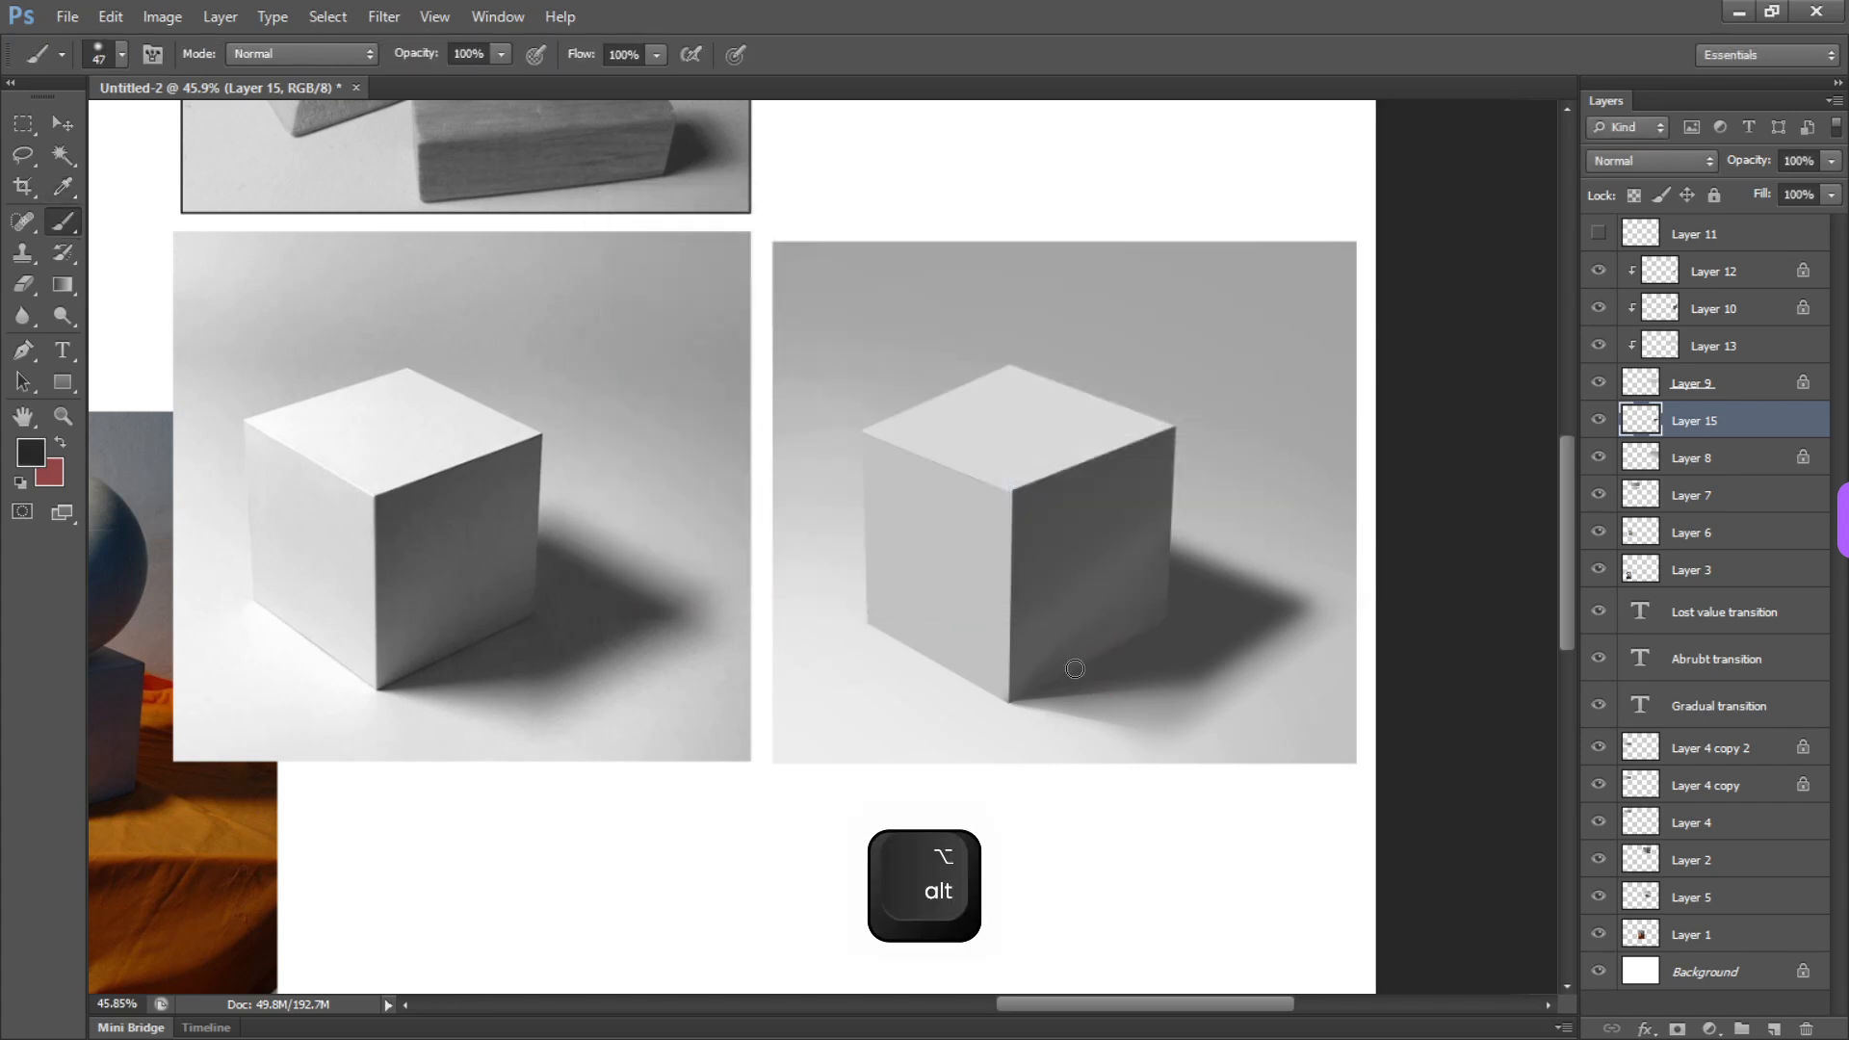
pyautogui.moveTo(1131, 642); pyautogui.dragTo(1125, 642)
pyautogui.moveTo(1128, 638); pyautogui.dragTo(1164, 617)
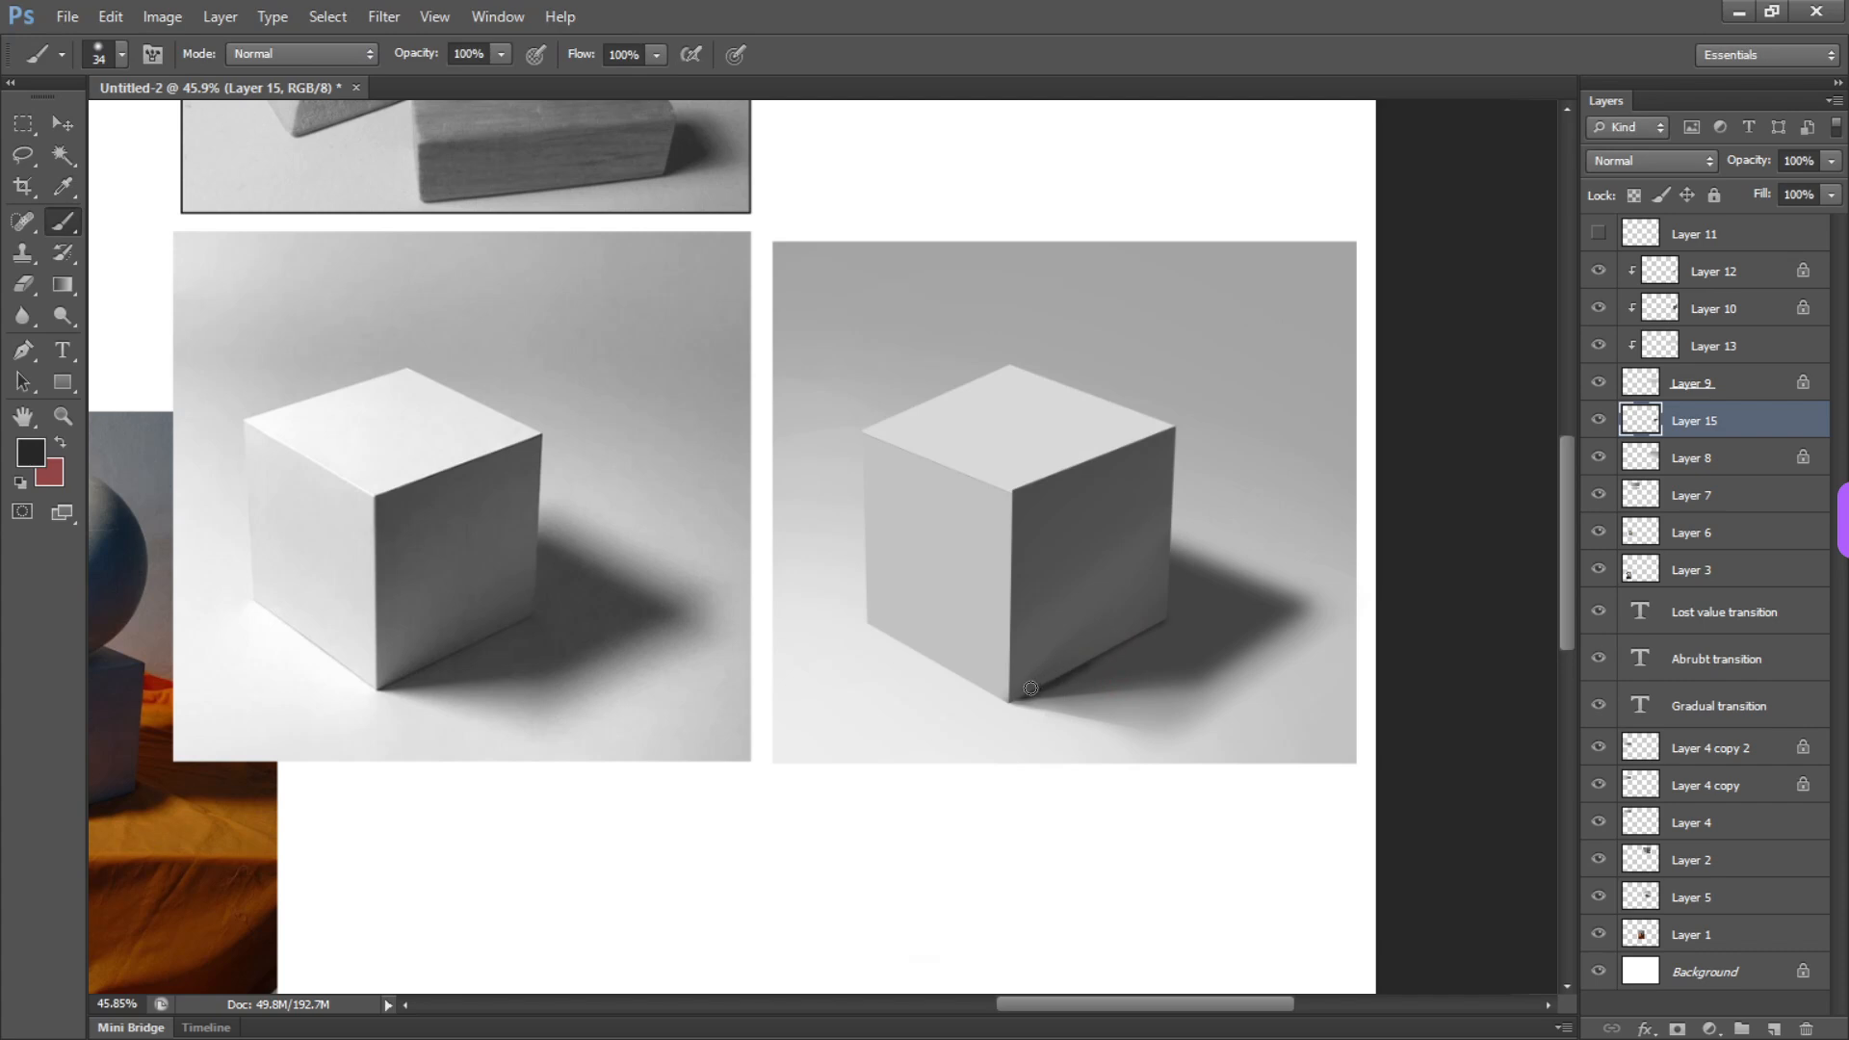
pyautogui.hotkey('ctrl', 'z')
pyautogui.hotkey('ctrl', 'z')
pyautogui.keyDown('alt'); pyautogui.click(1150, 634); pyautogui.keyUp('alt')
pyautogui.moveTo(1150, 634); pyautogui.dragTo(1193, 634)
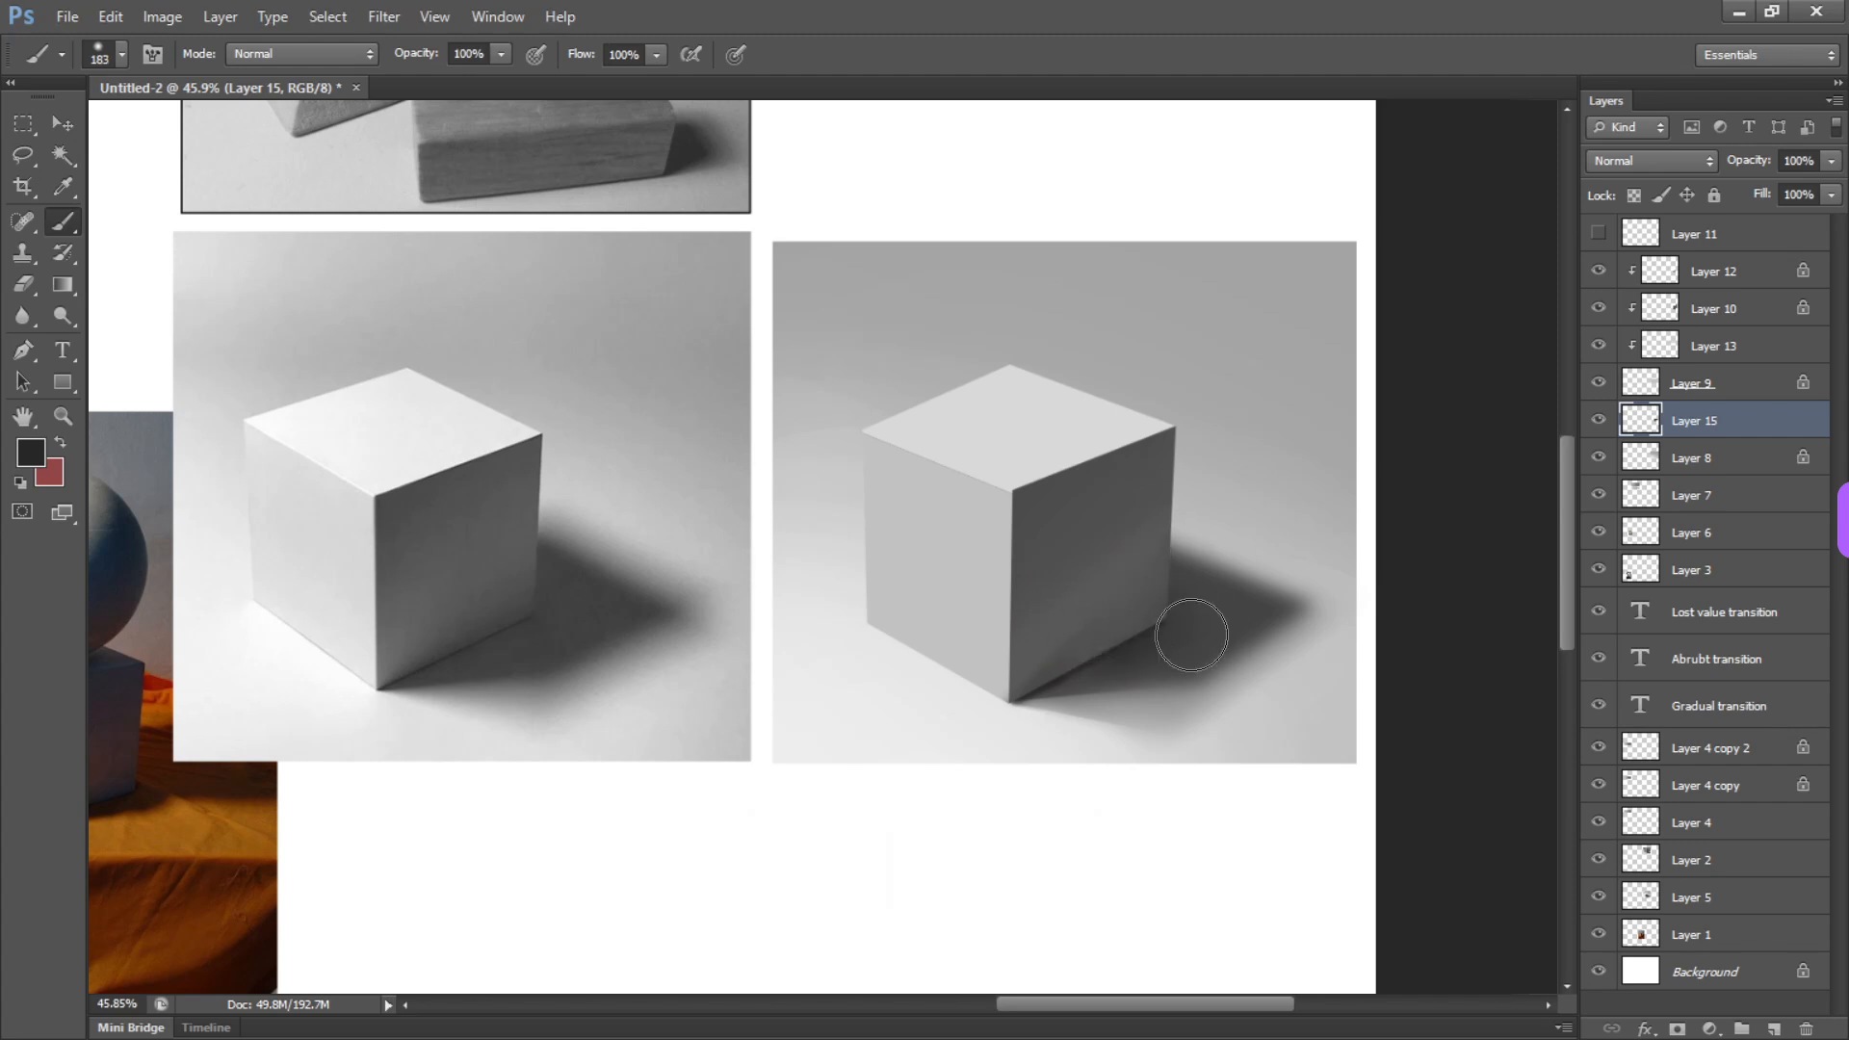
# Rotate the canvas, paint a dark contact line beneath the cube's light front face, and erase its excess
pyautogui.moveTo(932, 619)
pyautogui.mouseDown()
pyautogui.moveTo(887, 627)
pyautogui.moveTo(973, 677)
pyautogui.mouseUp()
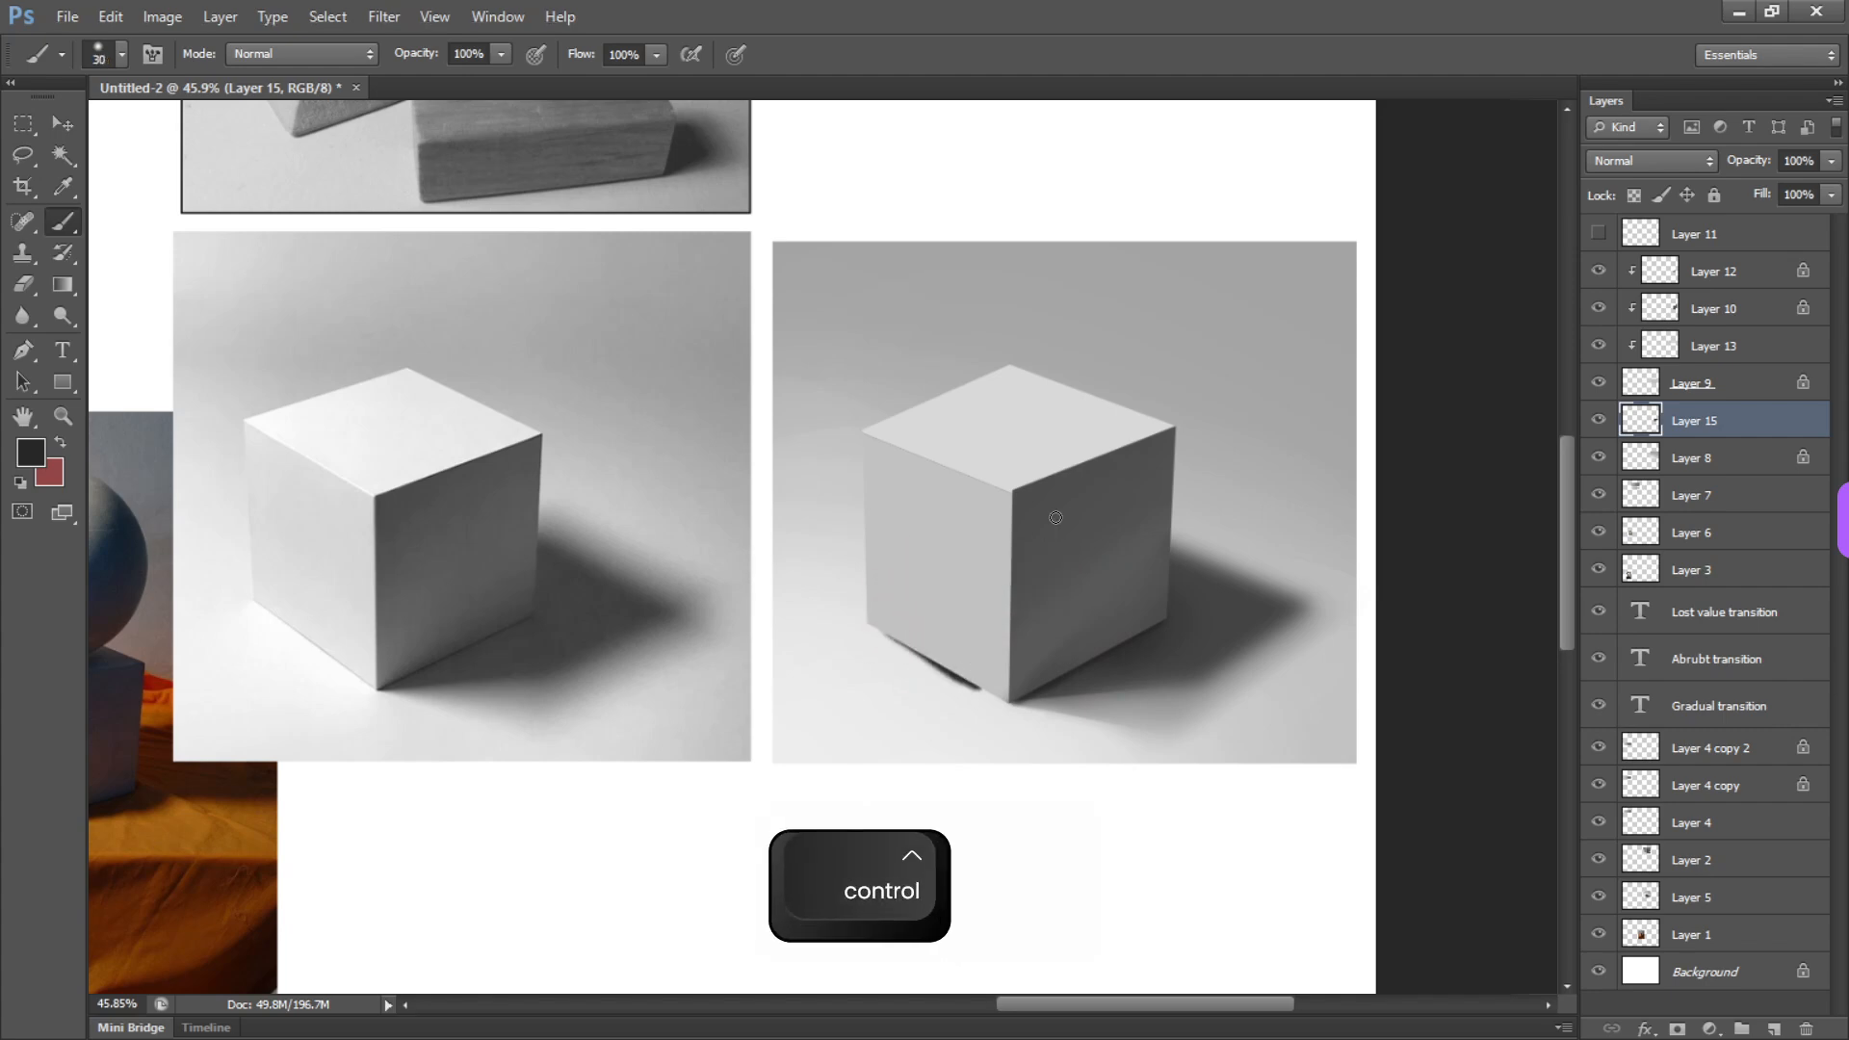
pyautogui.hotkey('ctrl', 'z')
pyautogui.press('r')
pyautogui.moveTo(1058, 510)
pyautogui.mouseDown()
pyautogui.moveTo(1201, 715)
pyautogui.moveTo(1089, 850)
pyautogui.moveTo(896, 657)
pyautogui.moveTo(772, 663)
pyautogui.moveTo(743, 727)
pyautogui.moveTo(769, 635)
pyautogui.moveTo(749, 722)
pyautogui.mouseUp()
pyautogui.hotkey('ctrl', 'z')
pyautogui.hotkey('ctrl', 'z')
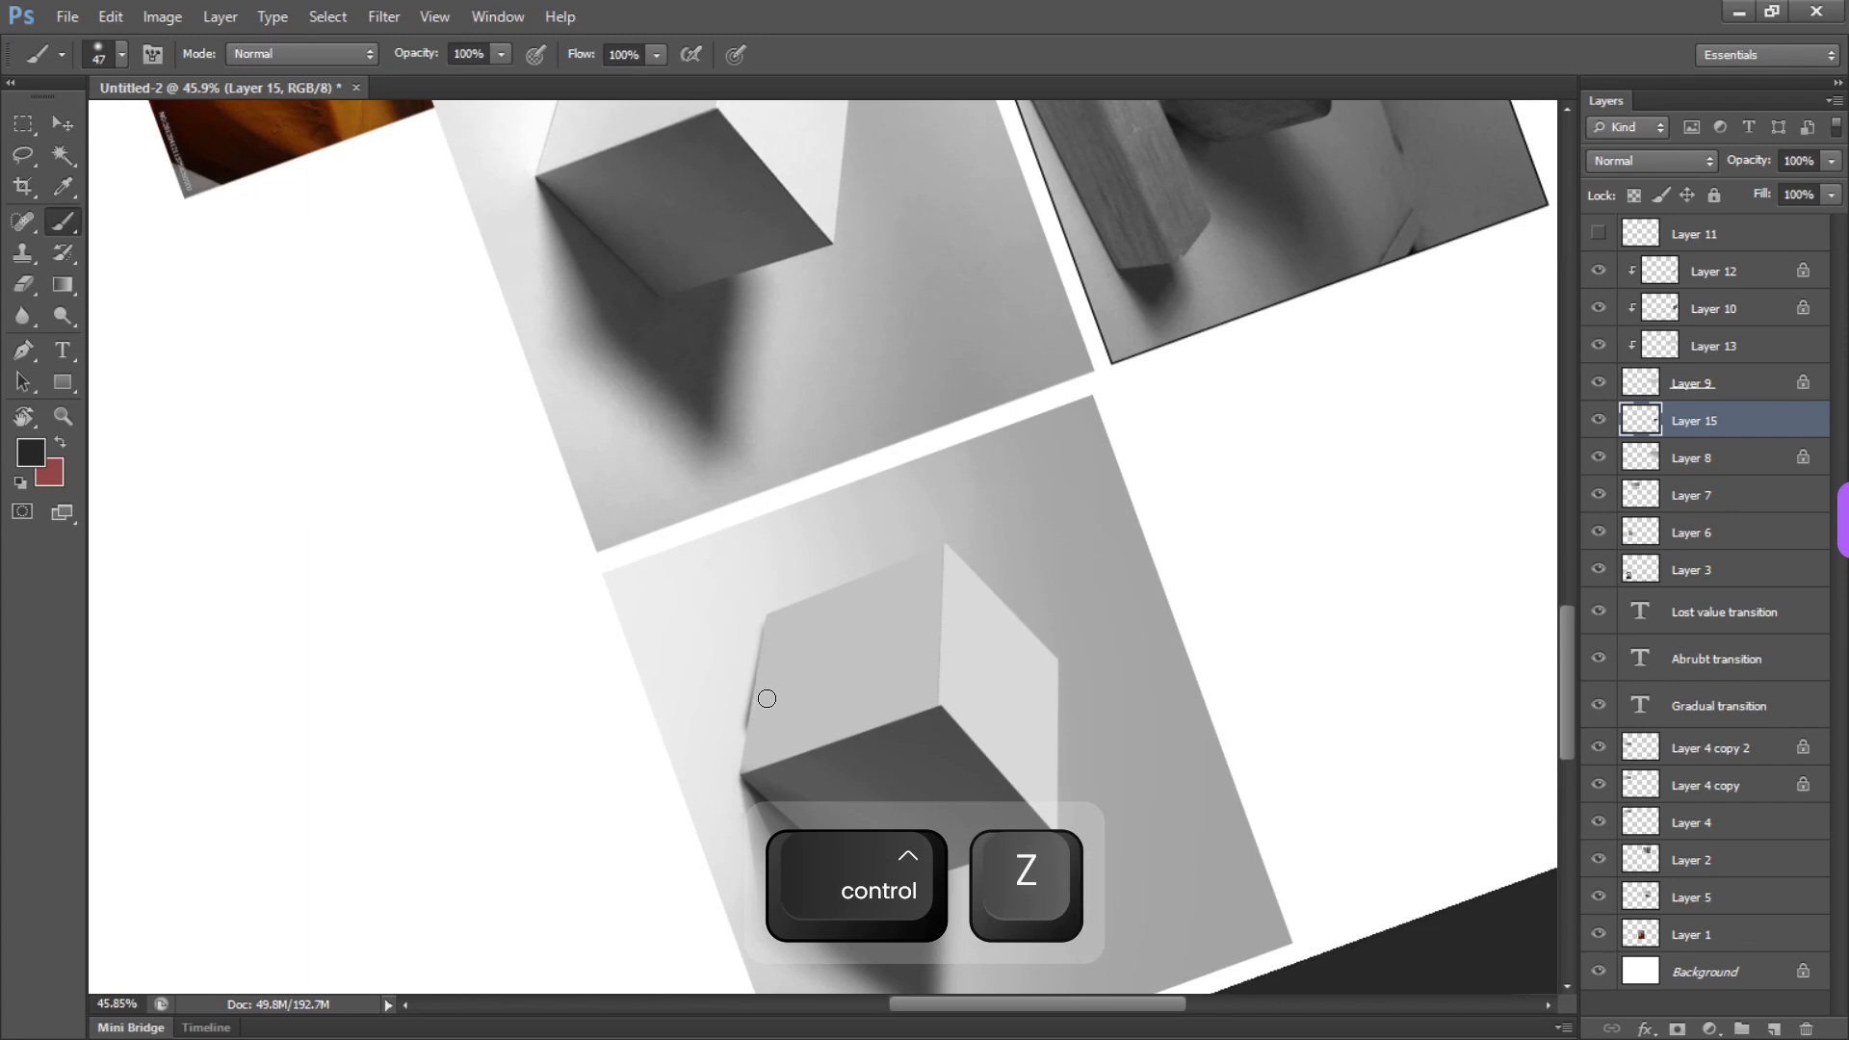
pyautogui.press('e')
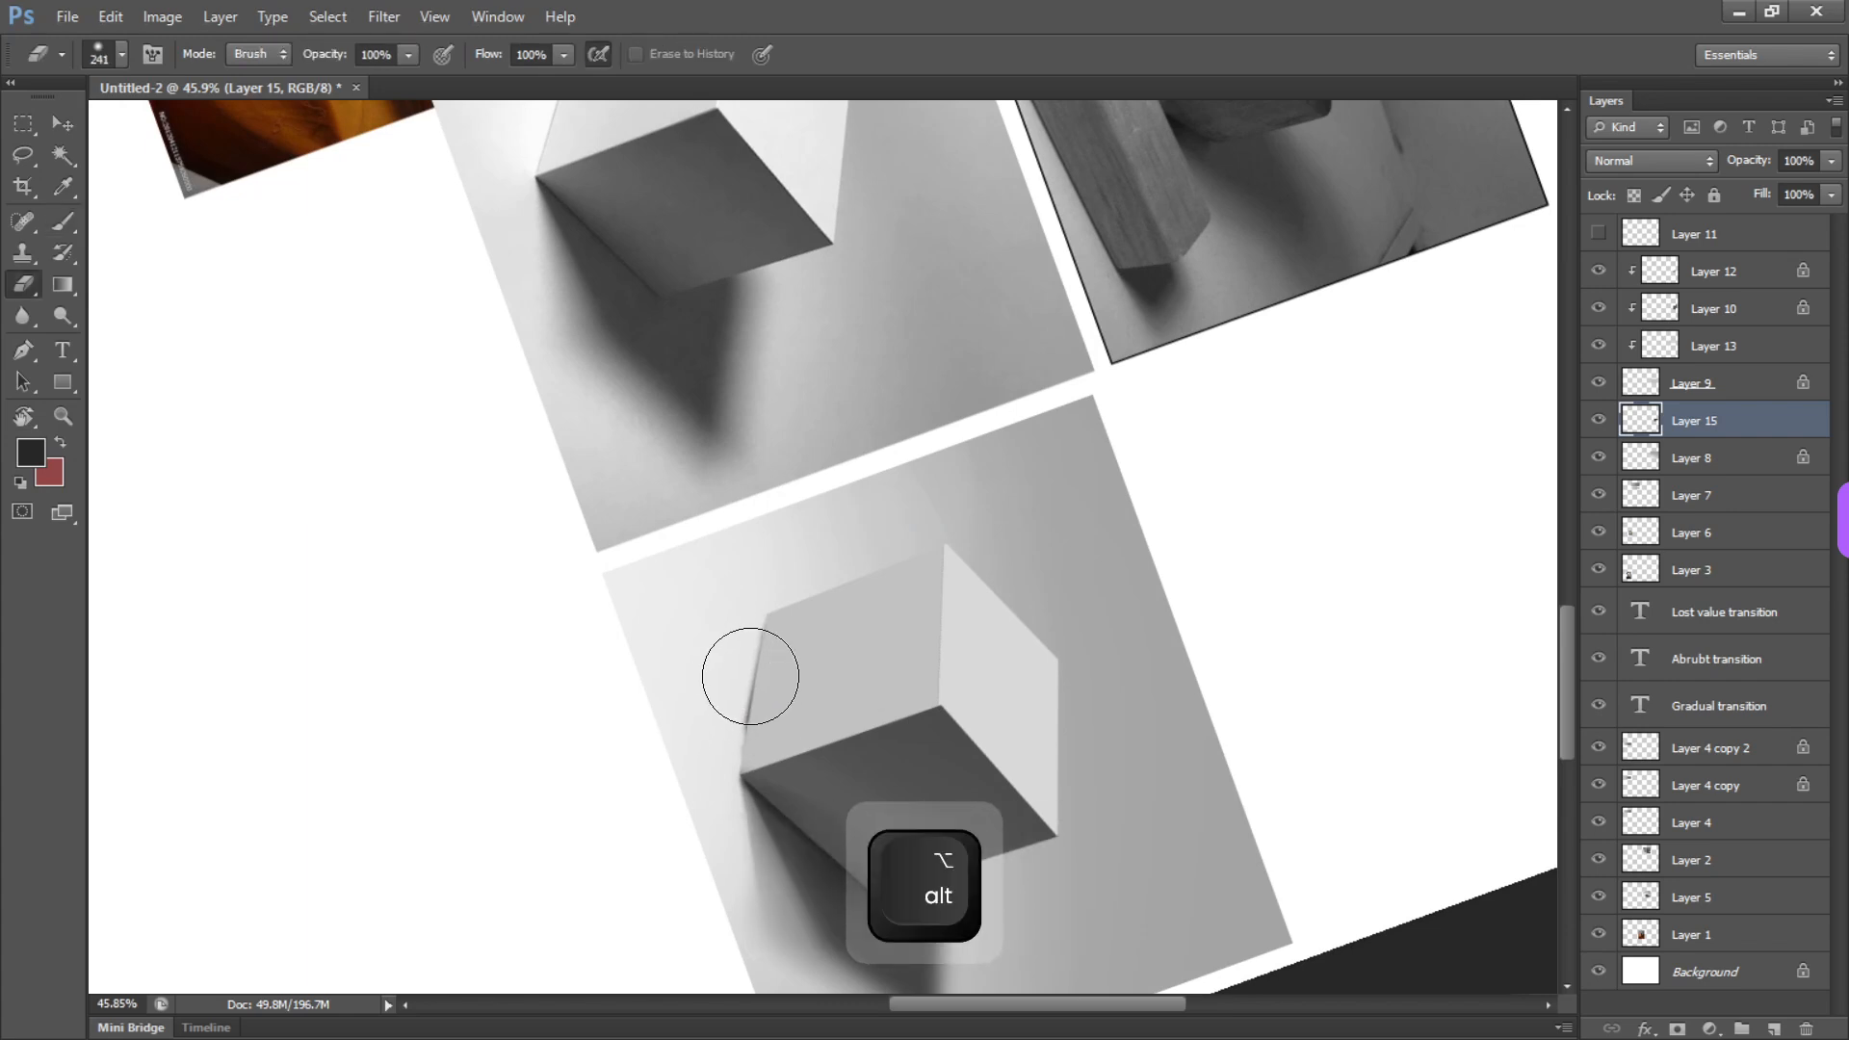
pyautogui.moveTo(731, 674)
pyautogui.mouseDown()
pyautogui.moveTo(661, 971)
pyautogui.moveTo(738, 684)
pyautogui.moveTo(717, 684)
pyautogui.moveTo(744, 670)
pyautogui.moveTo(736, 720)
pyautogui.mouseUp()
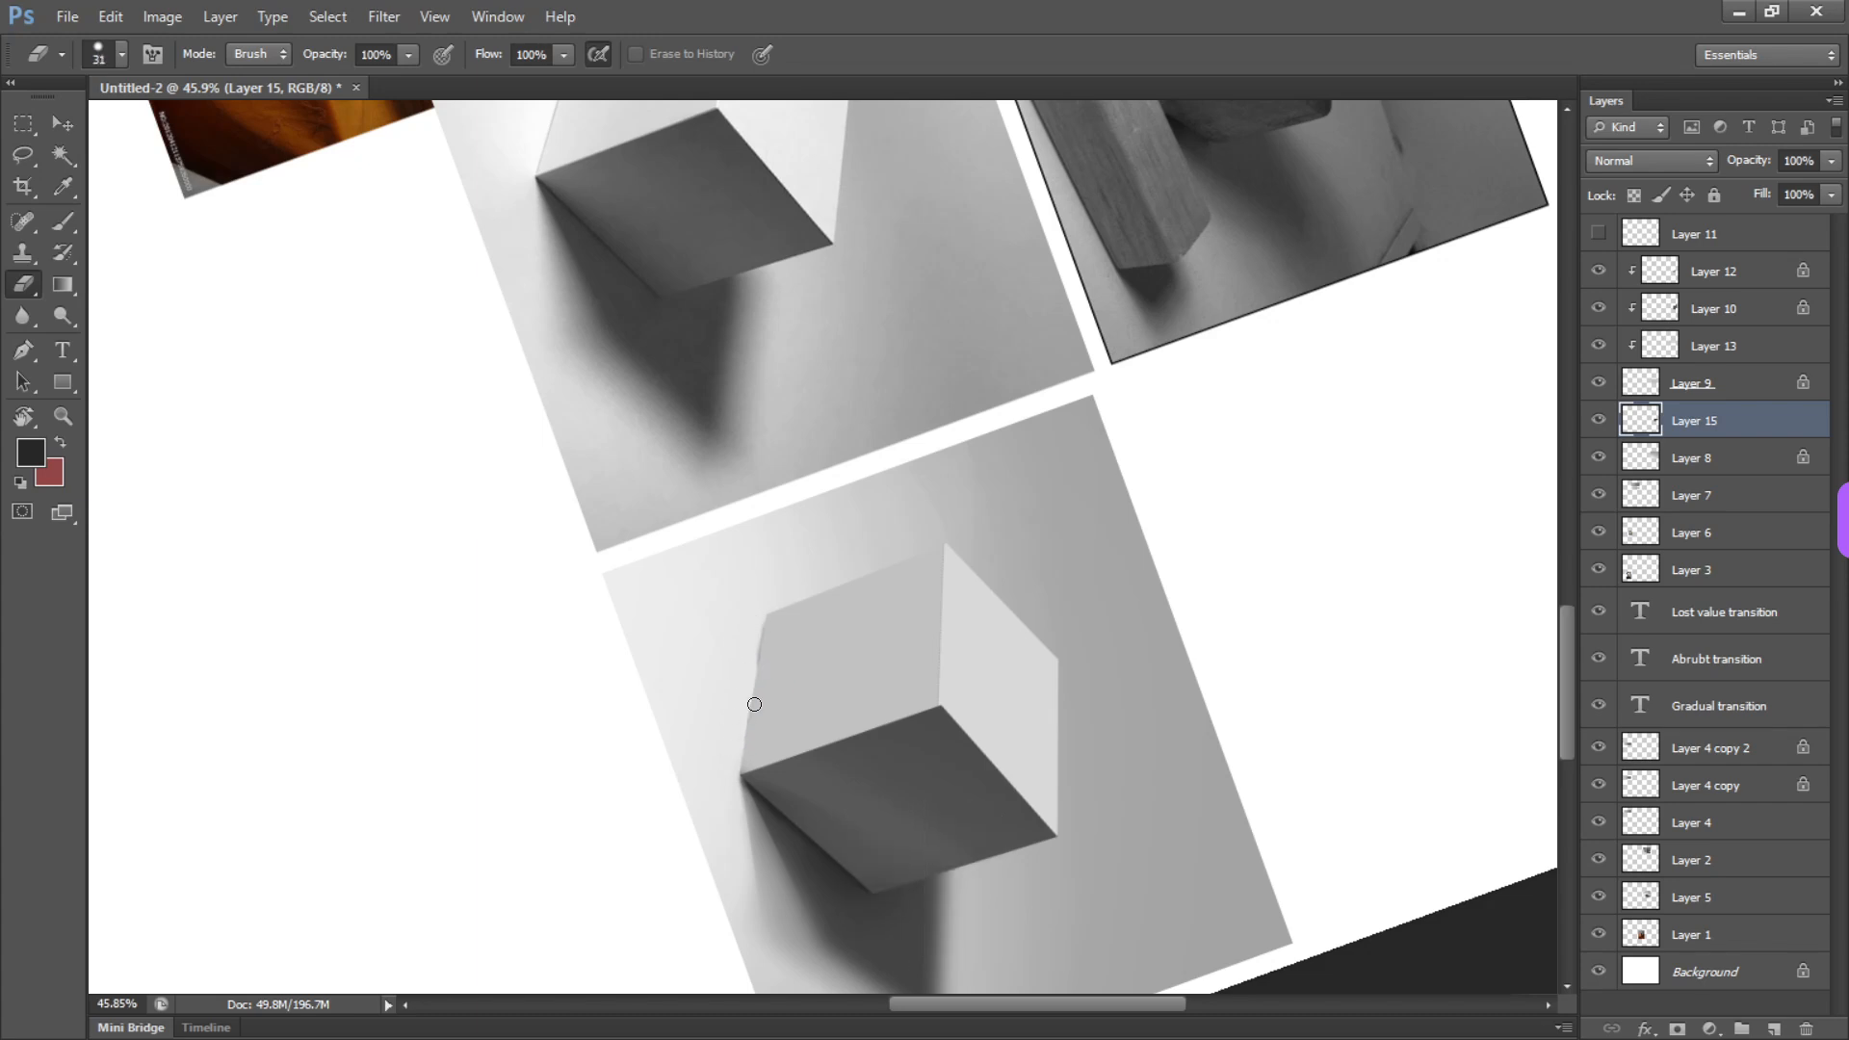
# Repaint the light face's contact line with a 30 px brush and thin it with a 31 px eraser
pyautogui.press('b')
pyautogui.moveTo(765, 651); pyautogui.dragTo(751, 740)
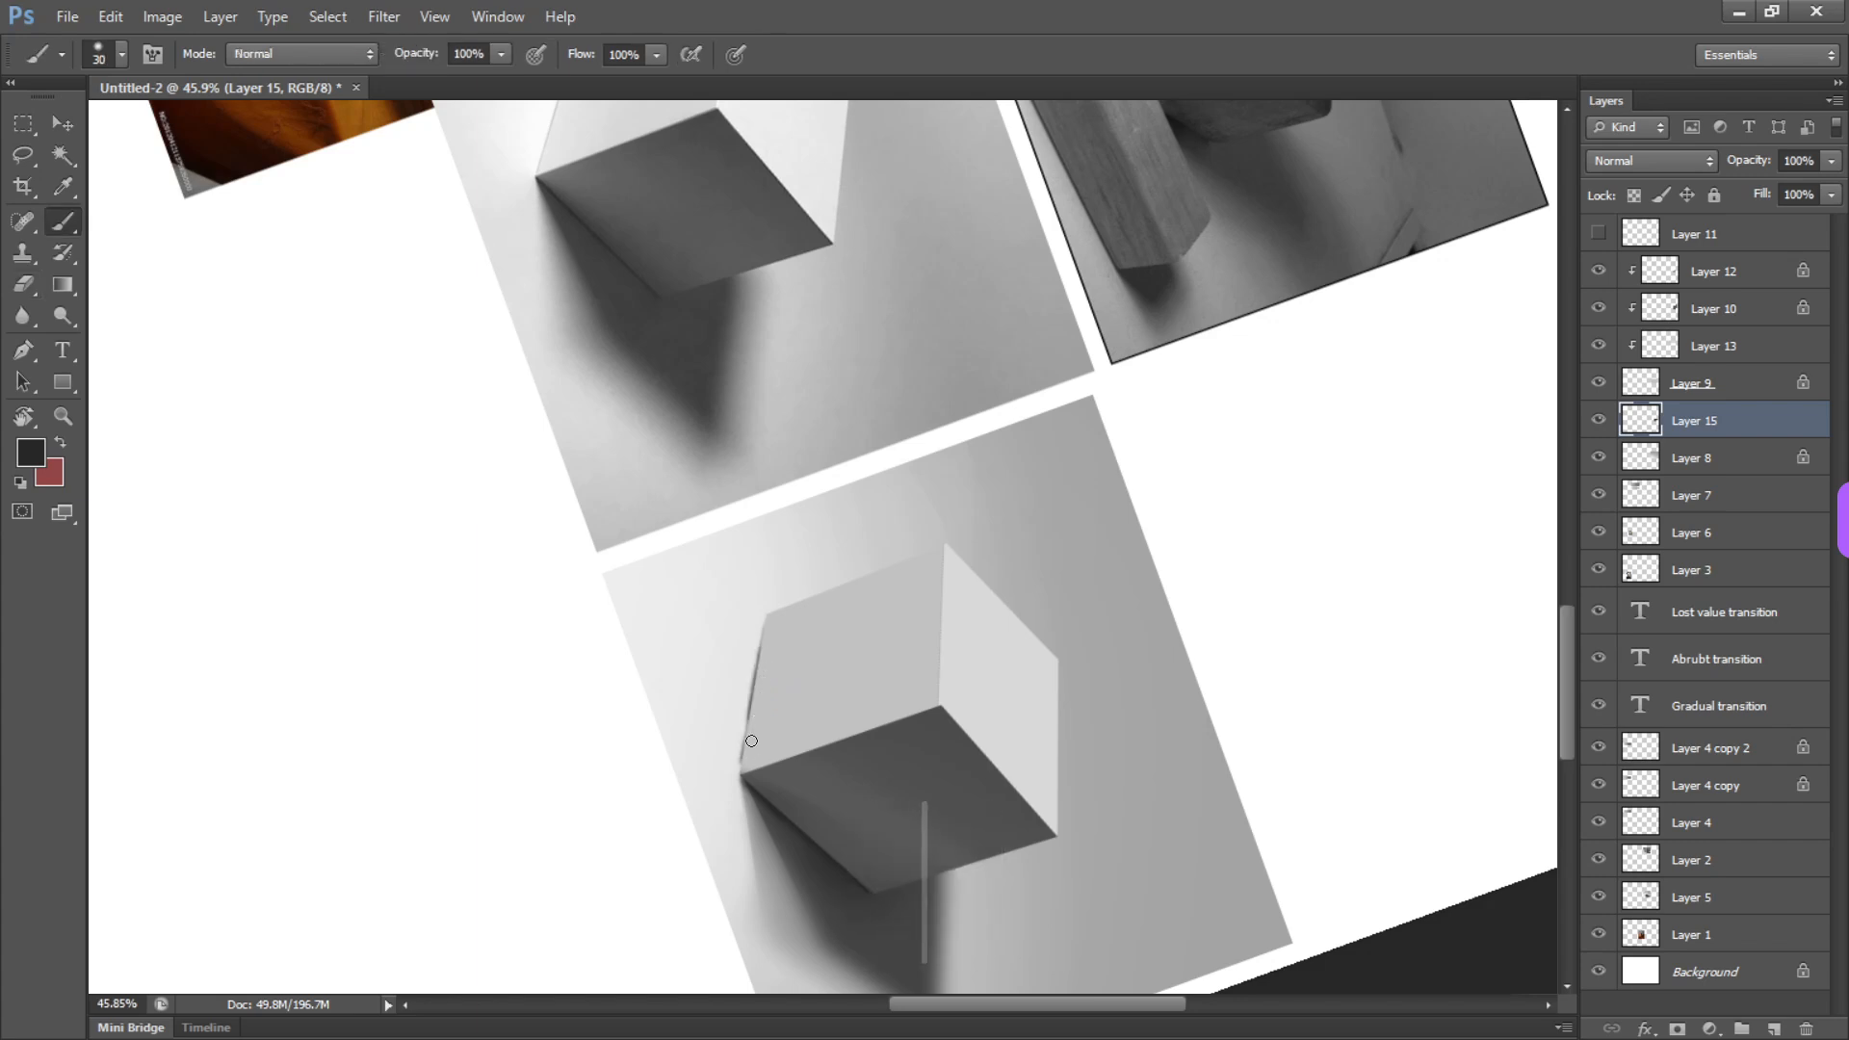
pyautogui.press('e')
pyautogui.moveTo(755, 640); pyautogui.dragTo(730, 770)
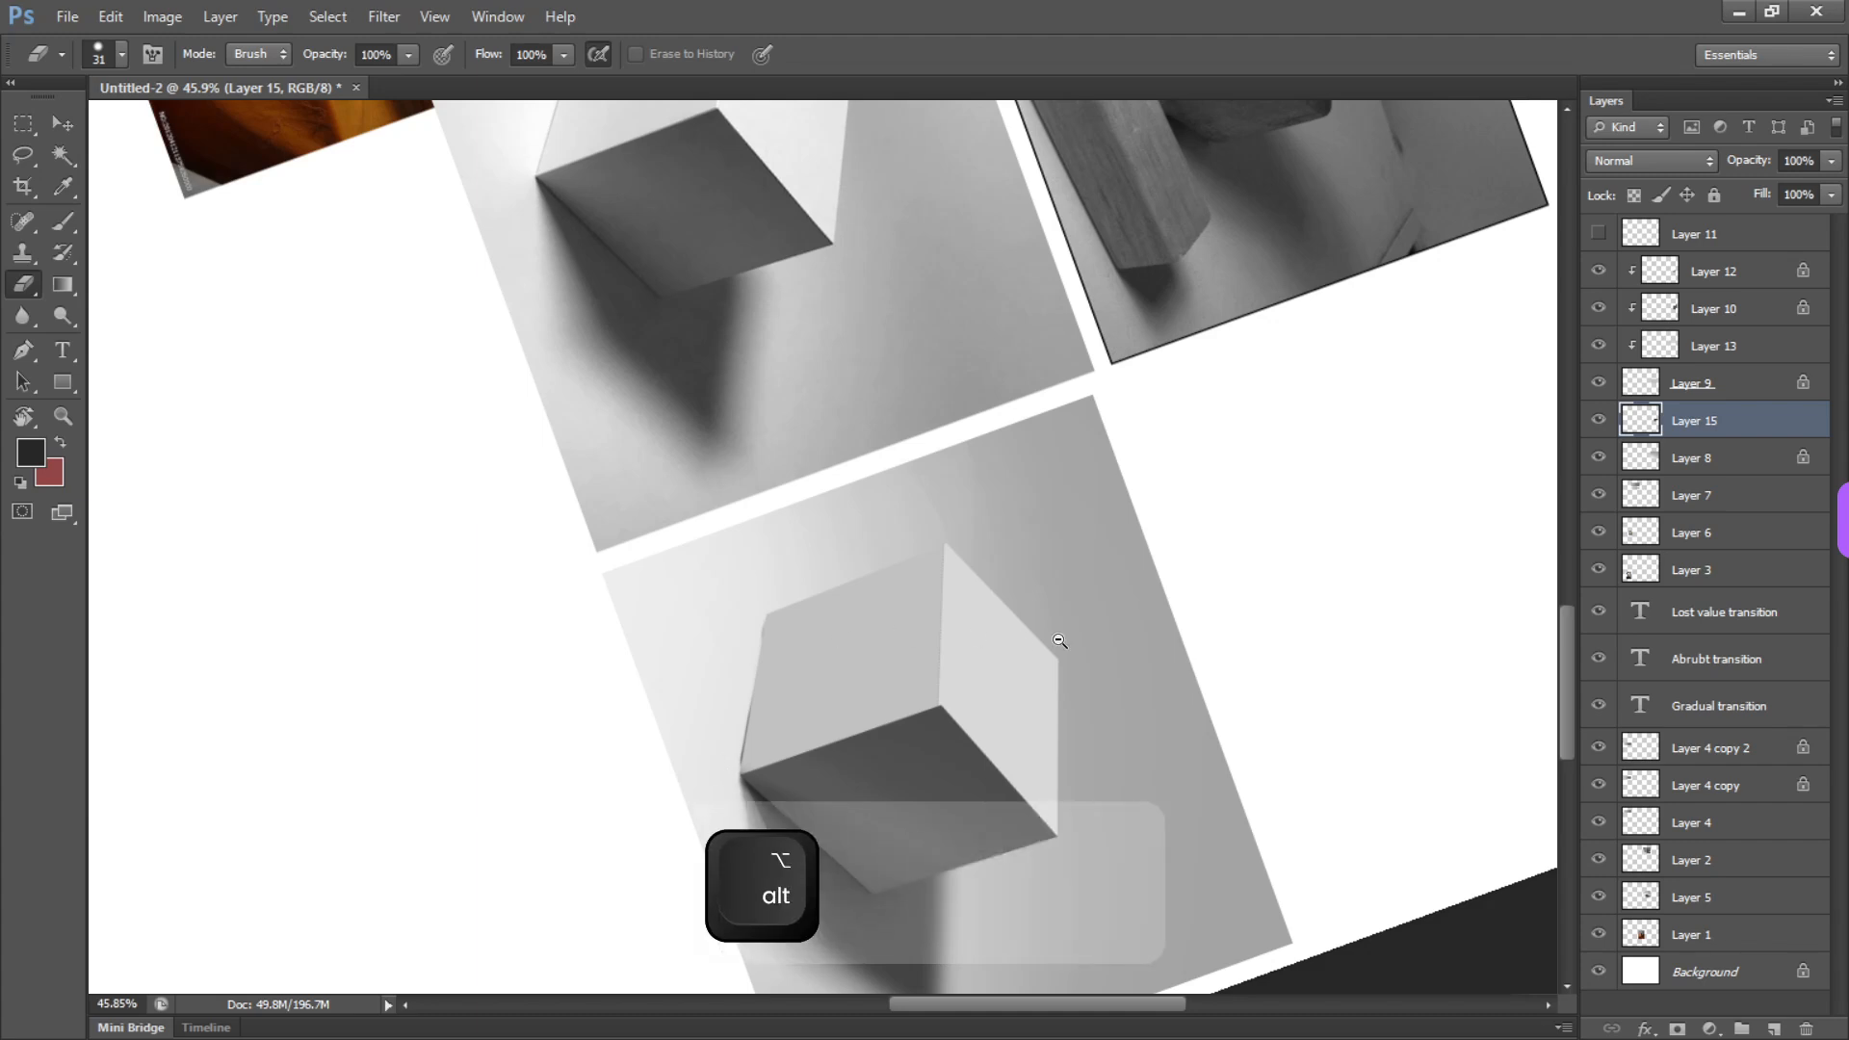
# Zoom out to 24.2% and return the canvas rotation to 0° to compare the study with the reference photo
pyautogui.scroll(-4, 1069, 638)
pyautogui.press('r')
pyautogui.moveTo(1109, 603); pyautogui.dragTo(1066, 262)
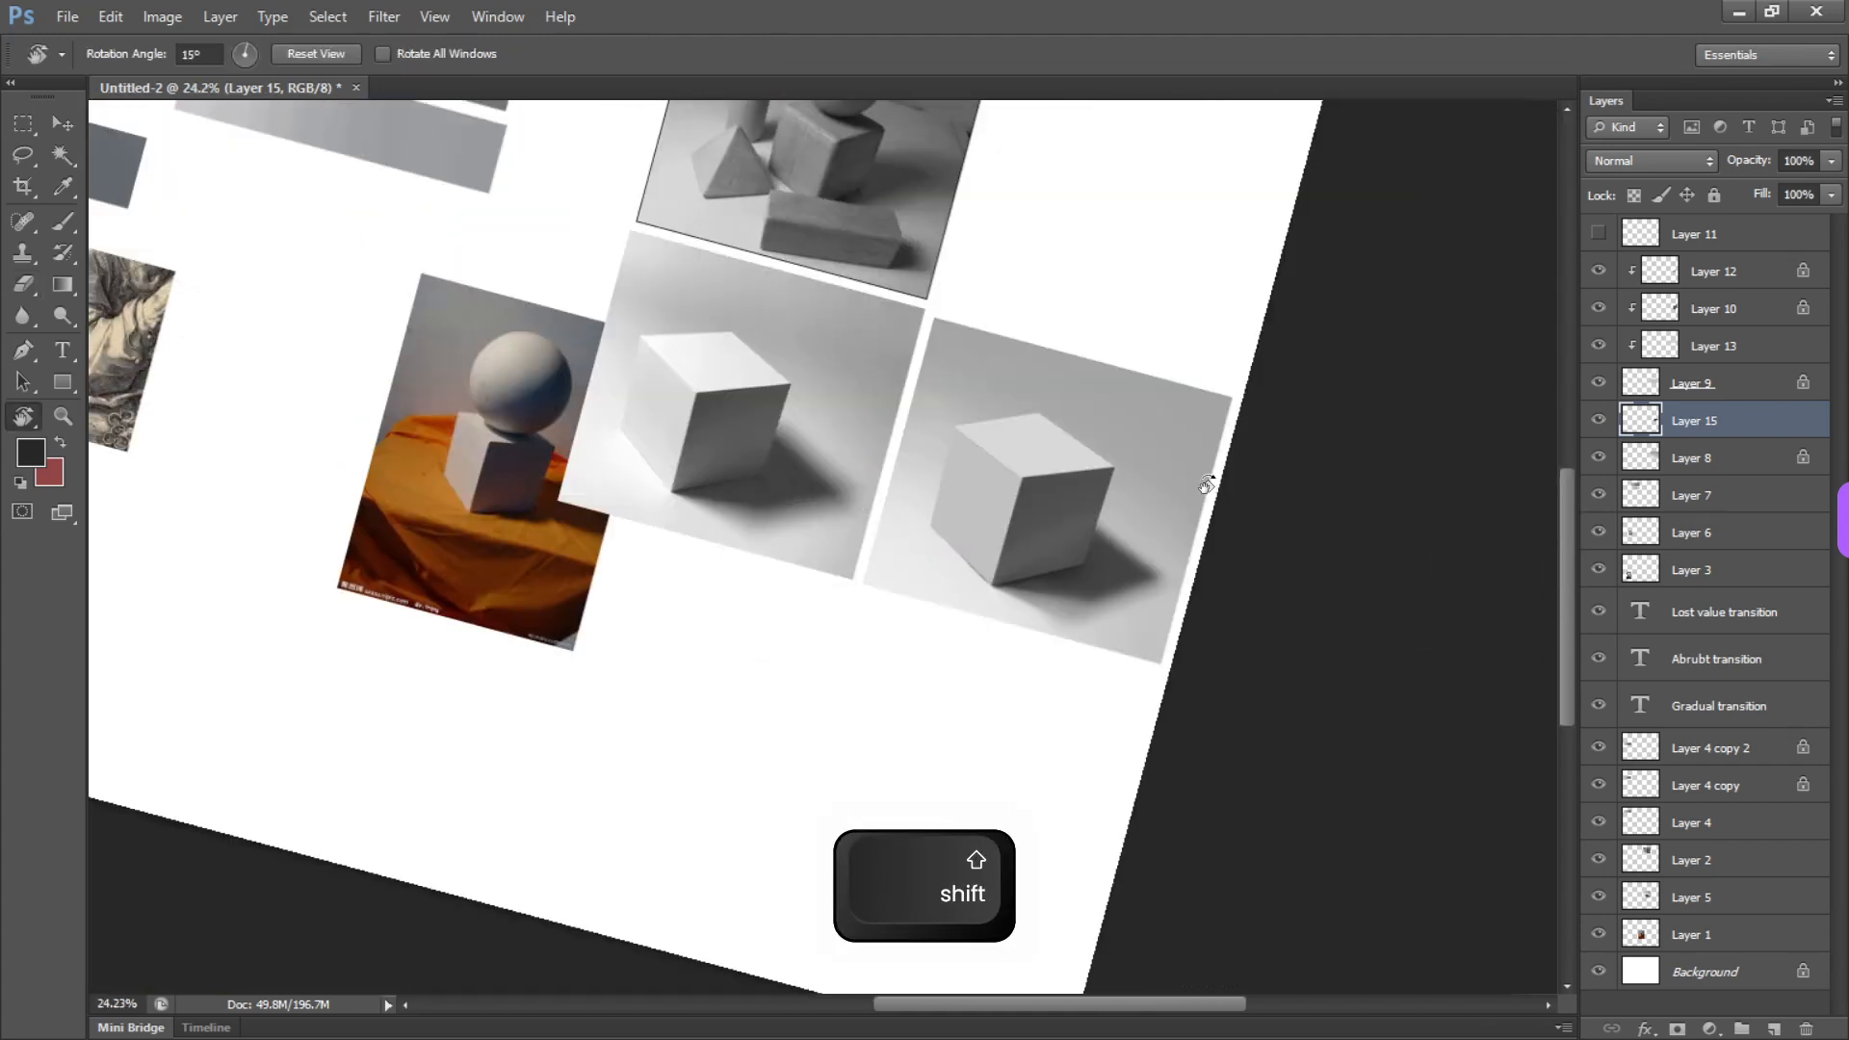
pyautogui.moveTo(1205, 483); pyautogui.dragTo(1270, 315)
pyautogui.press('alt')
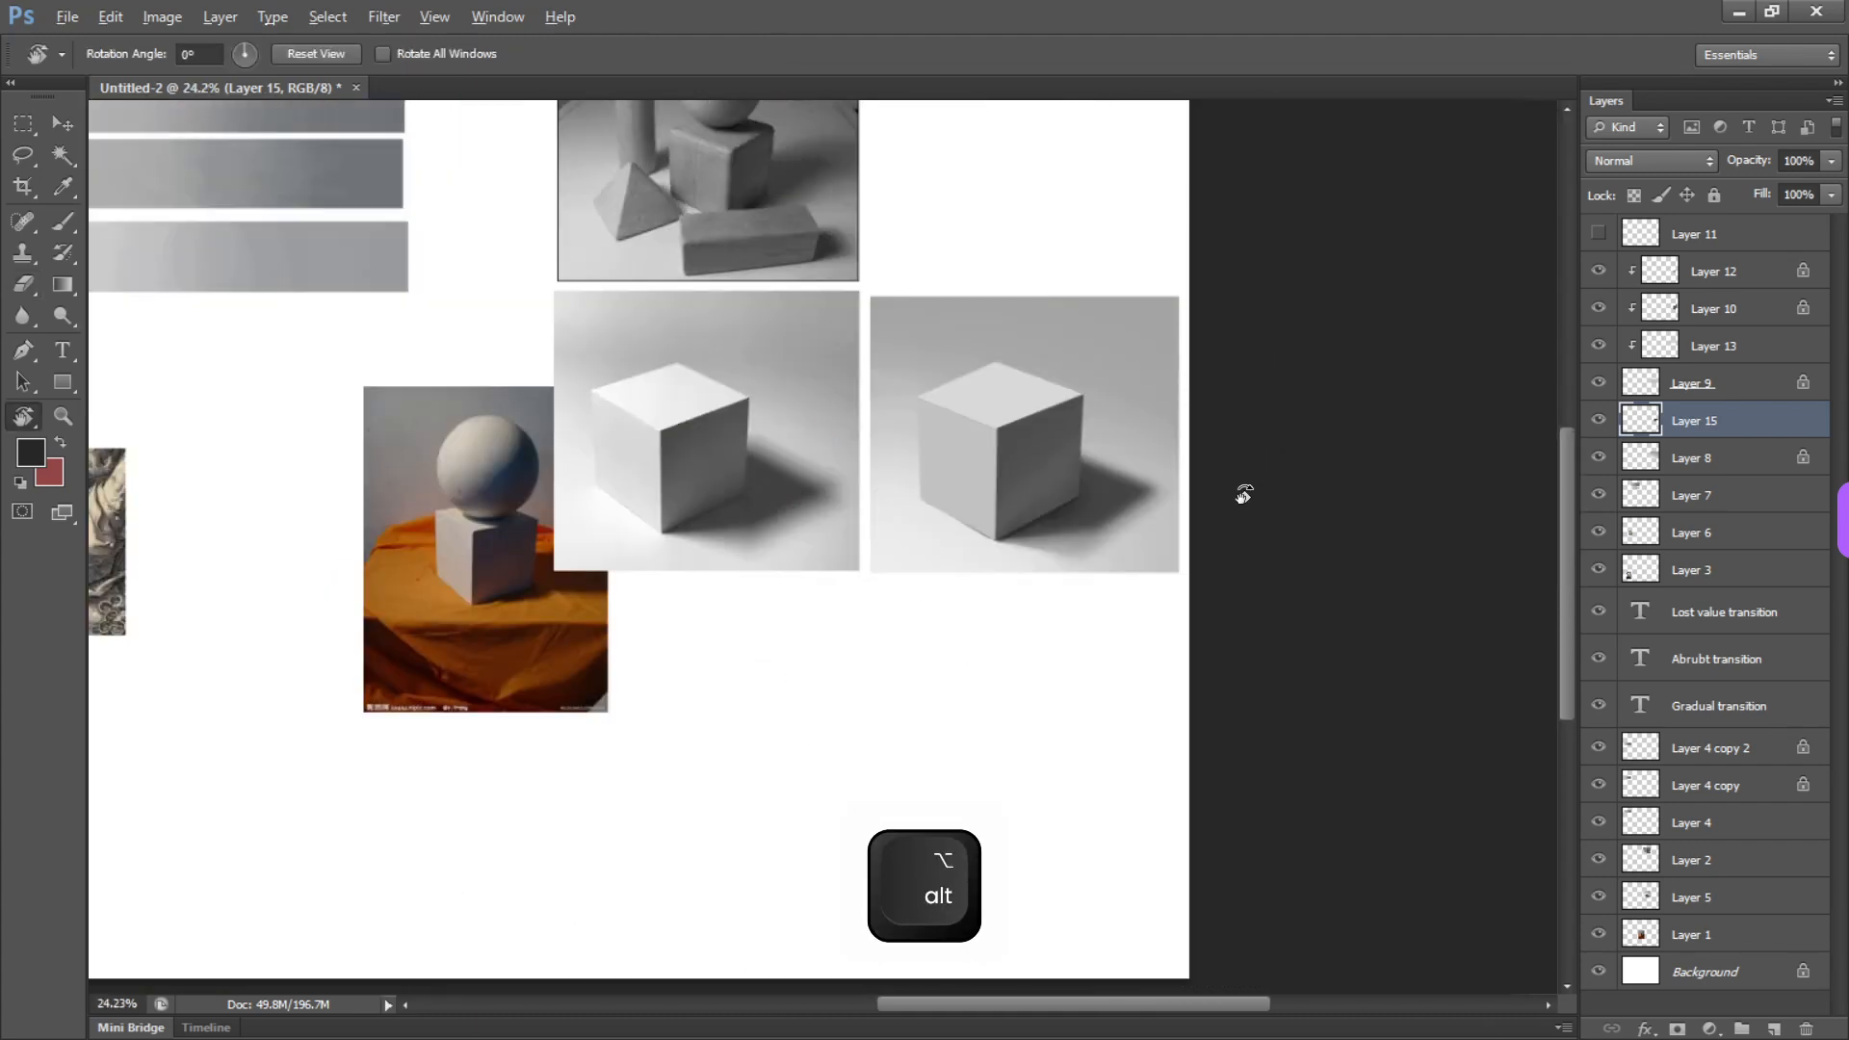
pyautogui.hotkey('alt', 'Tab')
pyautogui.hotkey('alt', 'Tab')
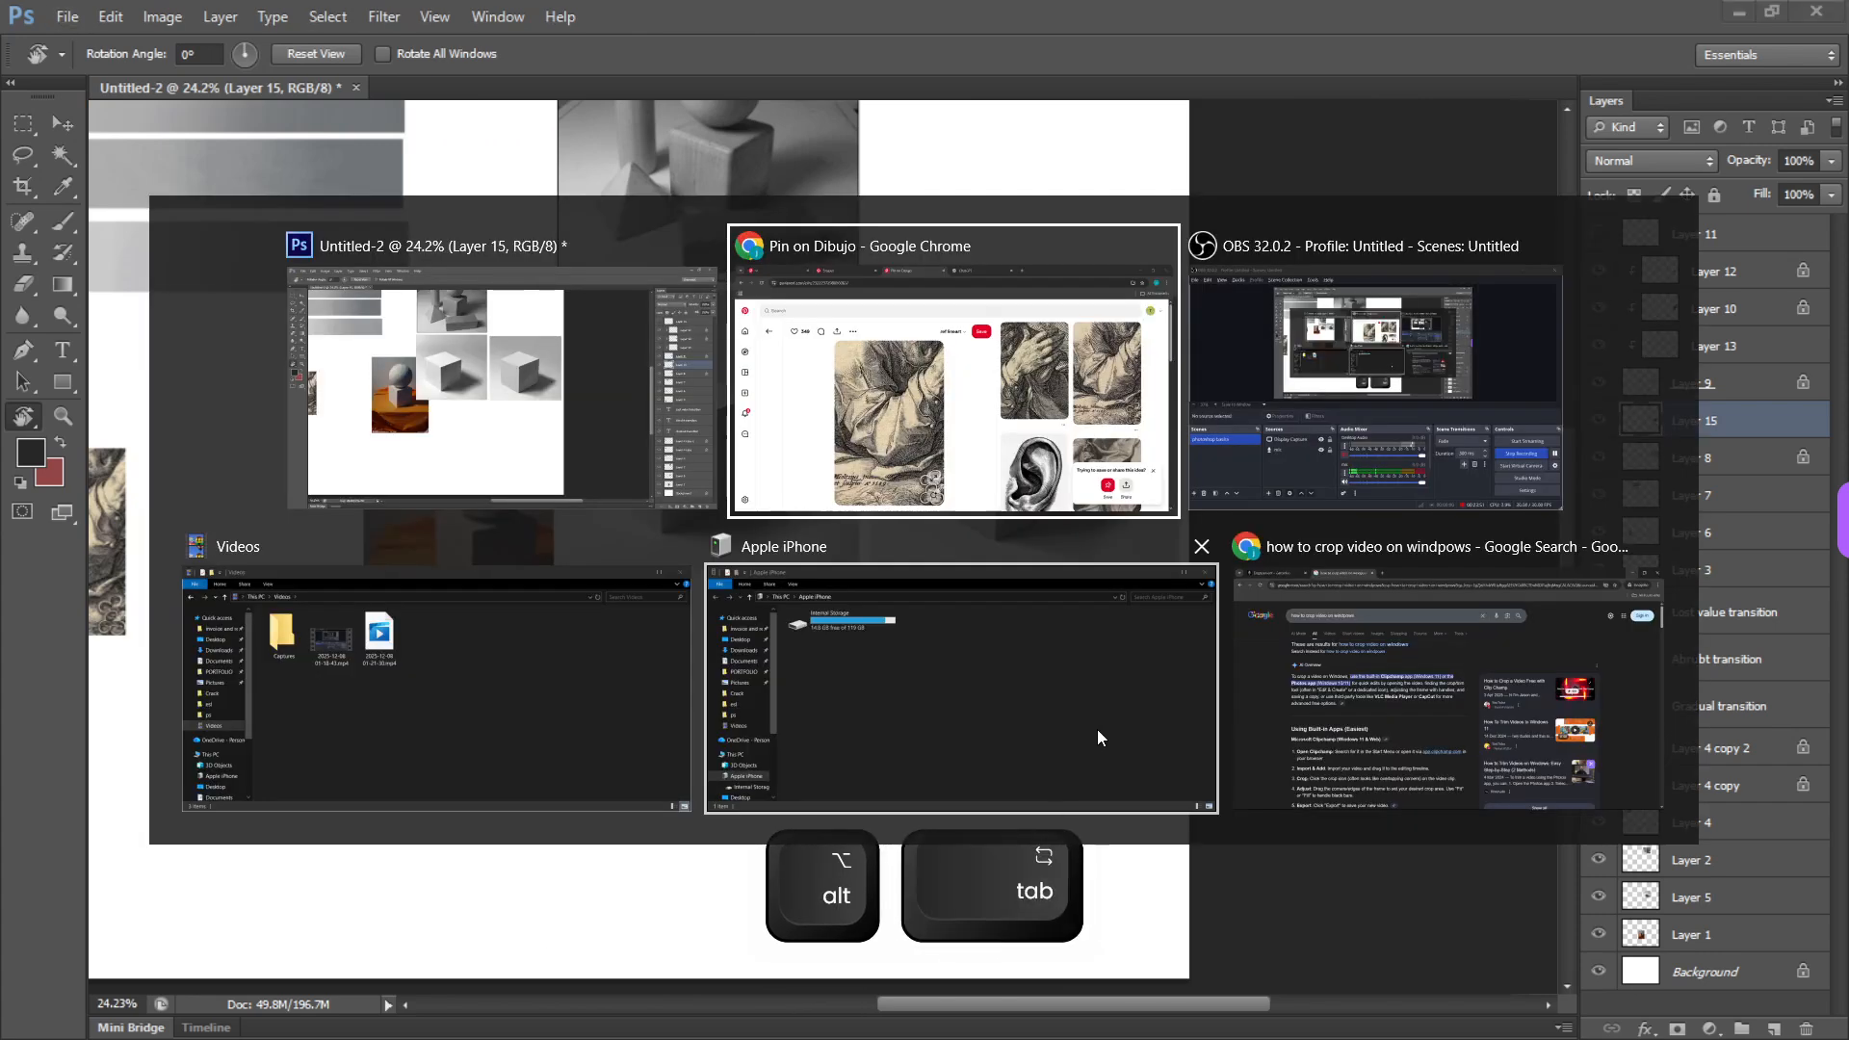
pyautogui.hotkey('alt', 'Tab')
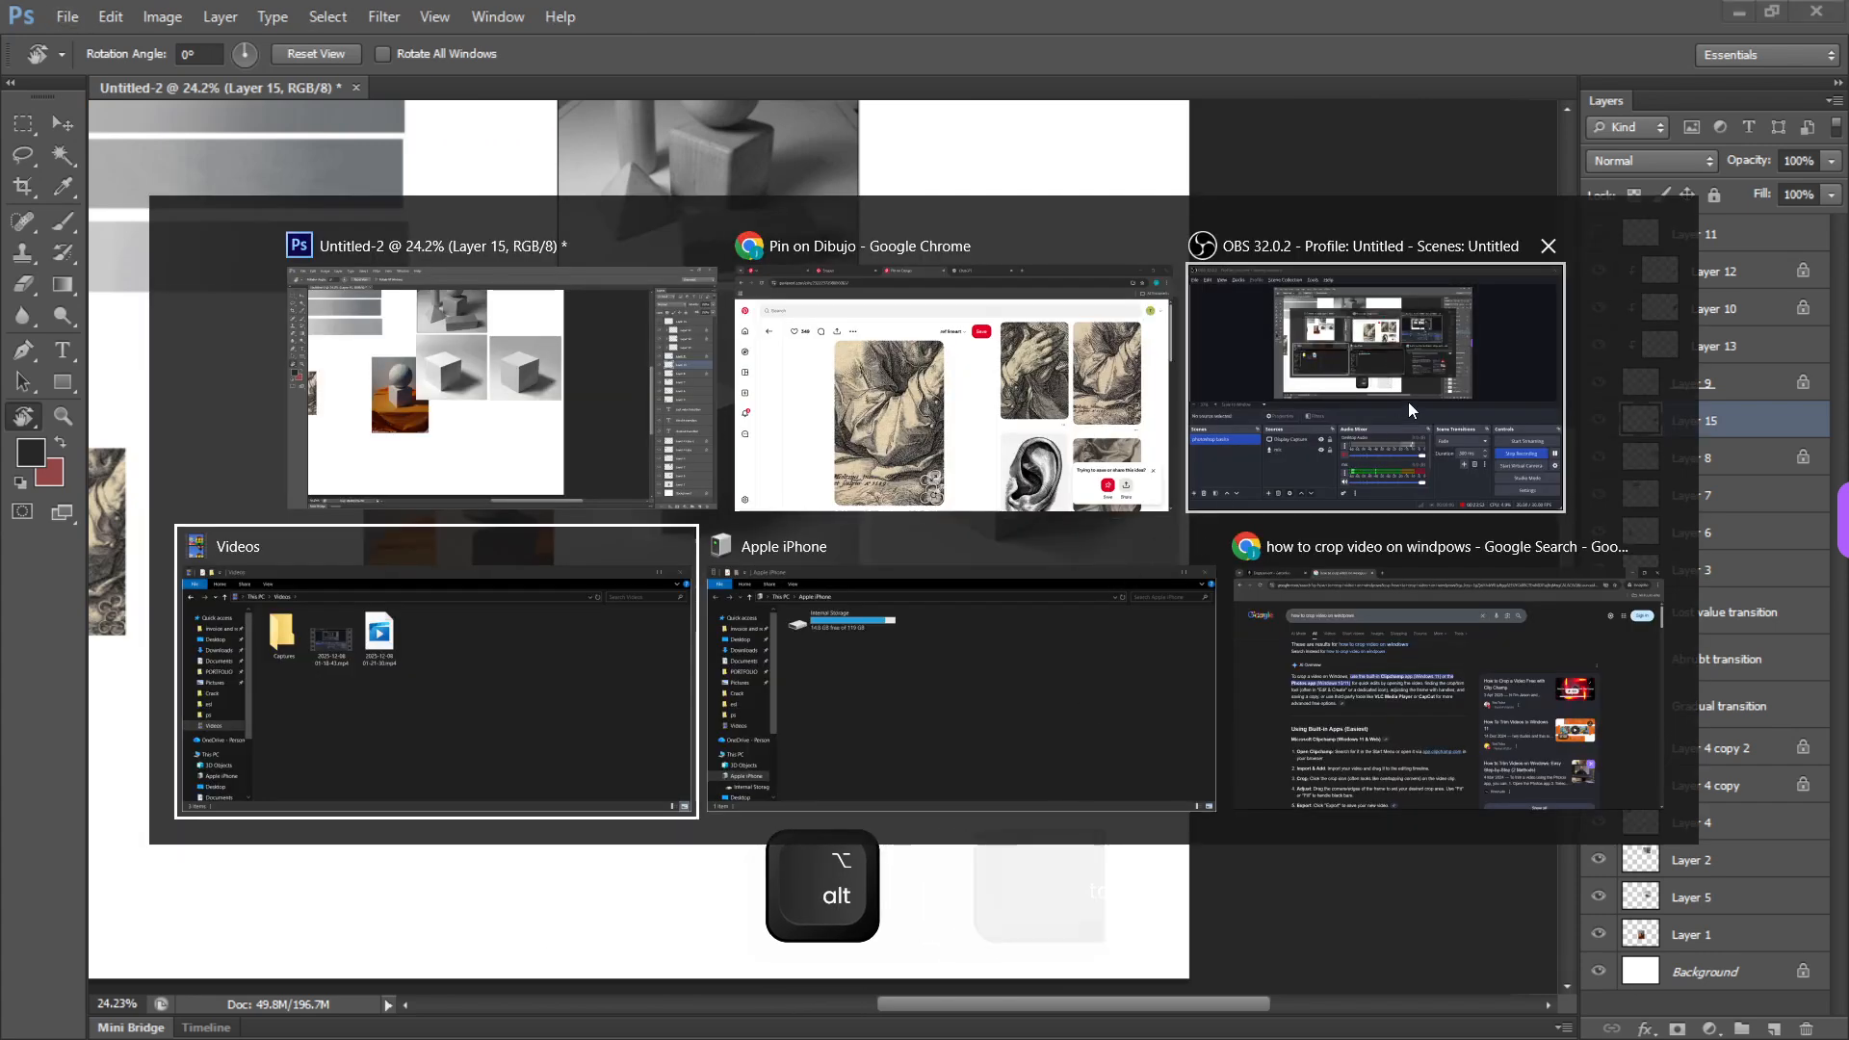